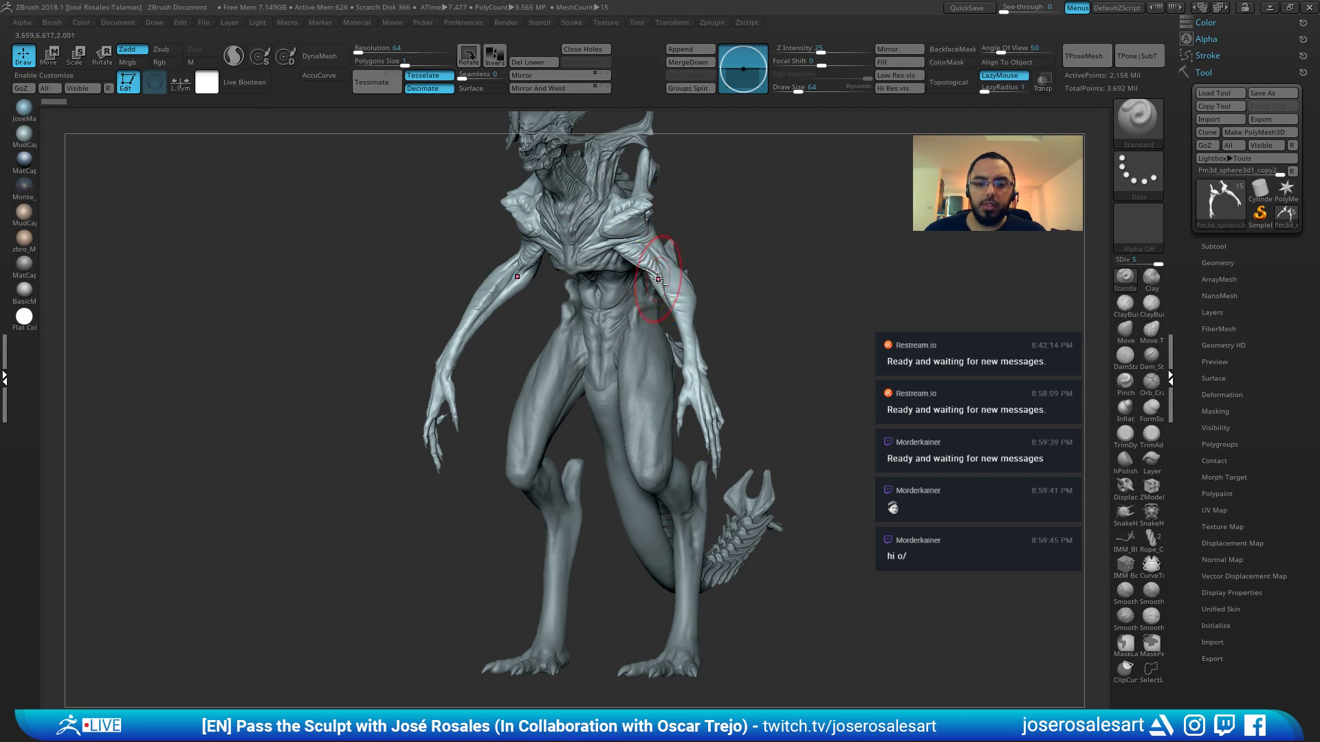
# Examine the creature's proportions and surface forms from the front, side and back, including the arms and shoulders up close
pyautogui.keyDown('ctrl'); pyautogui.moveTo(773, 180); pyautogui.dragTo(622, 306, button='right'); pyautogui.keyUp('ctrl')
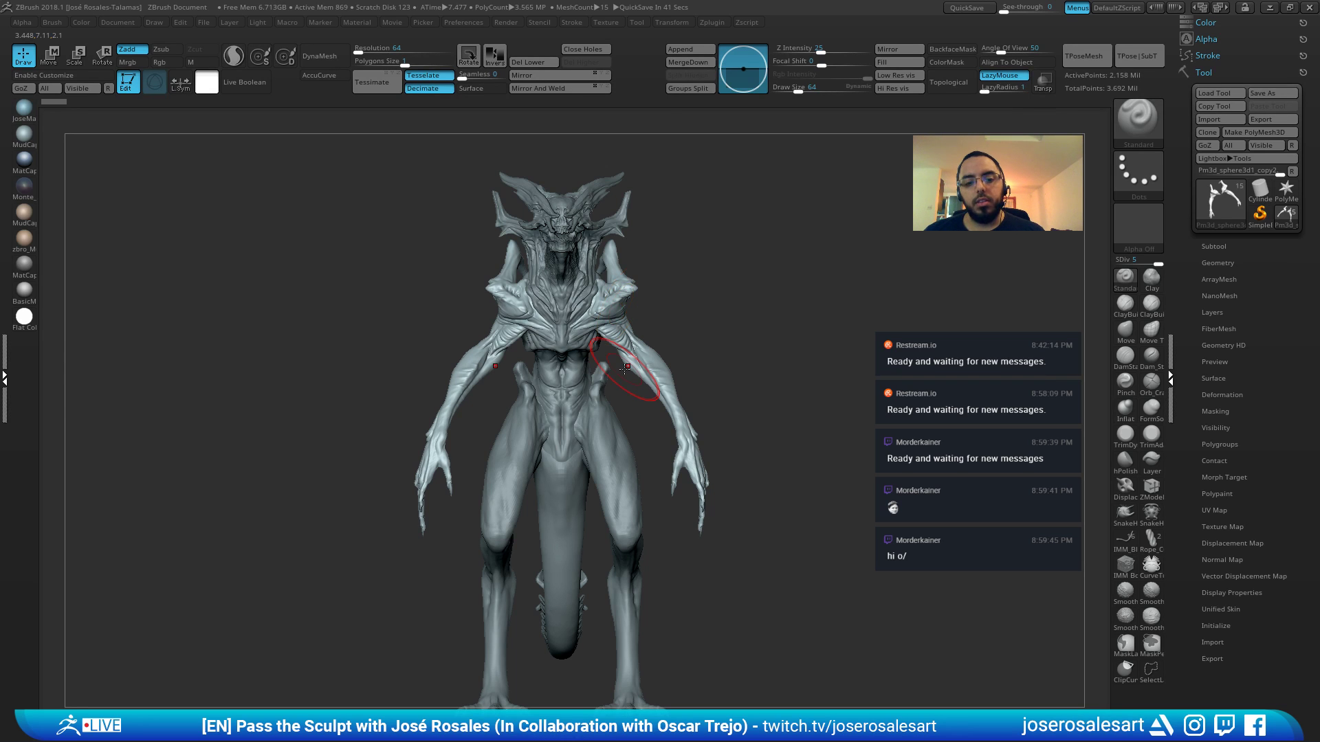
pyautogui.moveTo(770, 275)
pyautogui.mouseDown()
pyautogui.moveTo(692, 258)
pyautogui.moveTo(690, 283)
pyautogui.moveTo(724, 278)
pyautogui.moveTo(545, 295)
pyautogui.moveTo(688, 283)
pyautogui.moveTo(663, 255)
pyautogui.moveTo(628, 288)
pyautogui.mouseUp()
pyautogui.press('[')
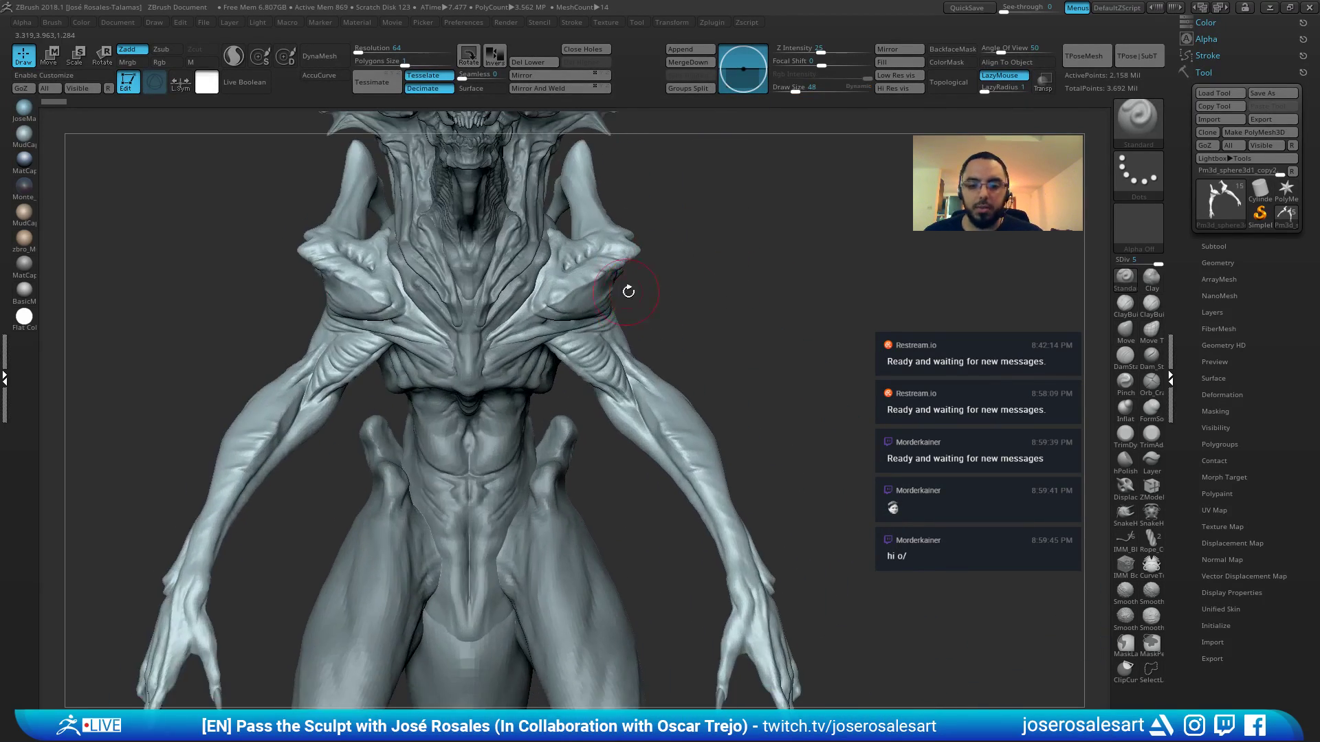
pyautogui.moveTo(630, 241)
pyautogui.keyDown('alt'); pyautogui.mouseDown(button='right')
pyautogui.moveTo(689, 285)
pyautogui.moveTo(618, 303)
pyautogui.mouseUp(button='right'); pyautogui.keyUp('alt')
pyautogui.moveTo(706, 369); pyautogui.dragTo(472, 383)
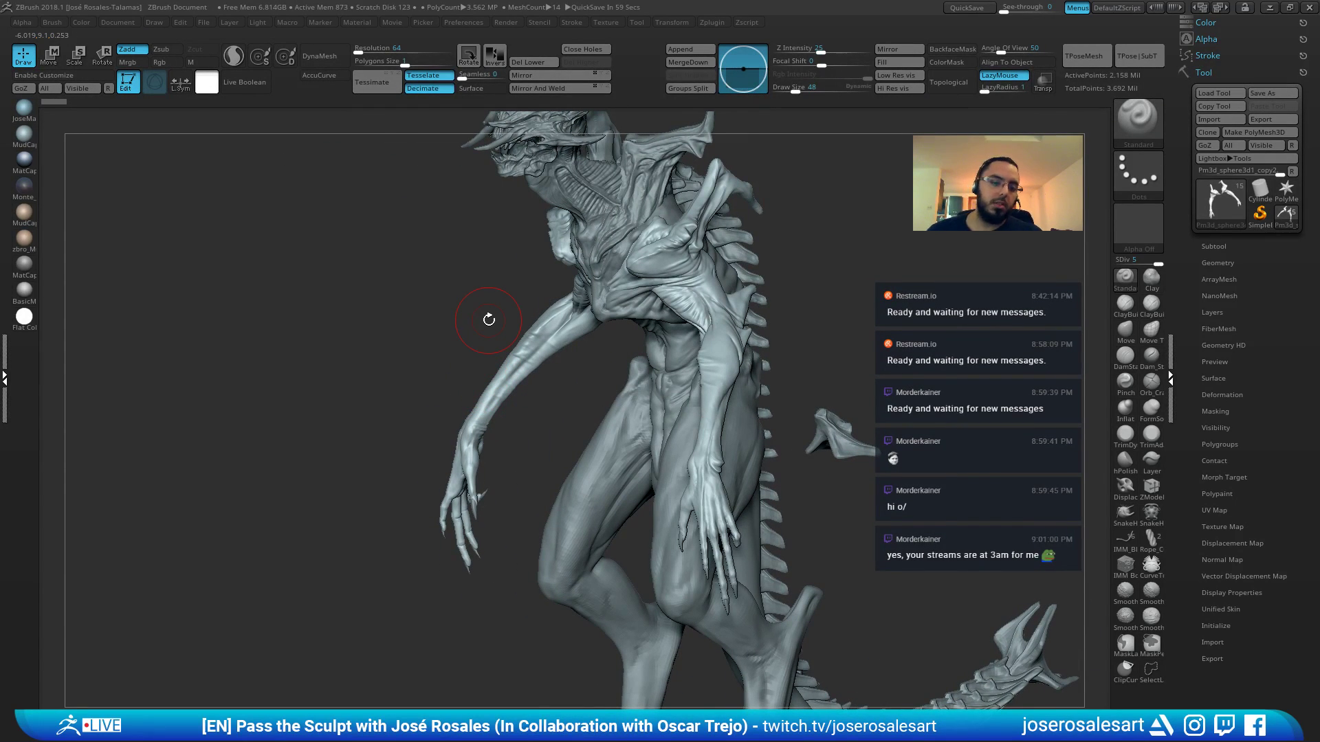
pyautogui.press('f')
pyautogui.moveTo(827, 315); pyautogui.dragTo(721, 333)
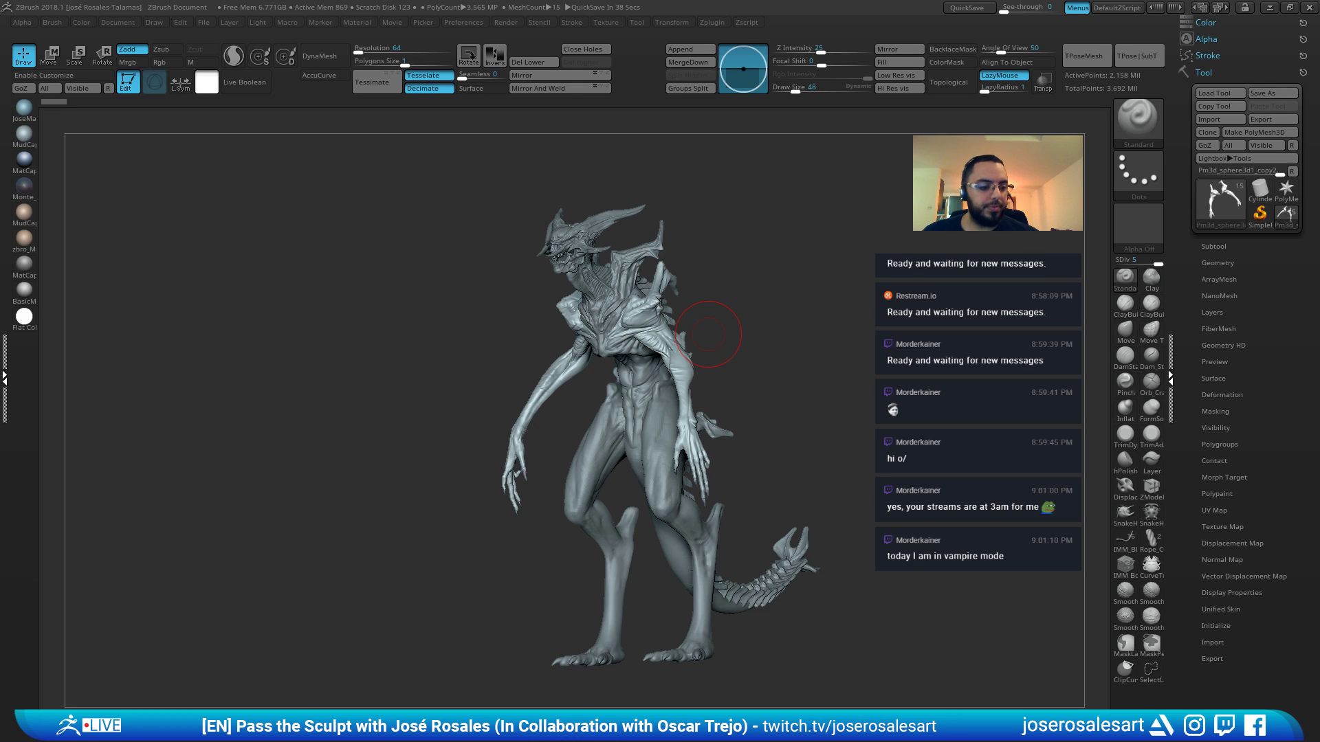
pyautogui.moveTo(760, 286)
pyautogui.mouseDown()
pyautogui.moveTo(708, 306)
pyautogui.moveTo(754, 269)
pyautogui.mouseUp()
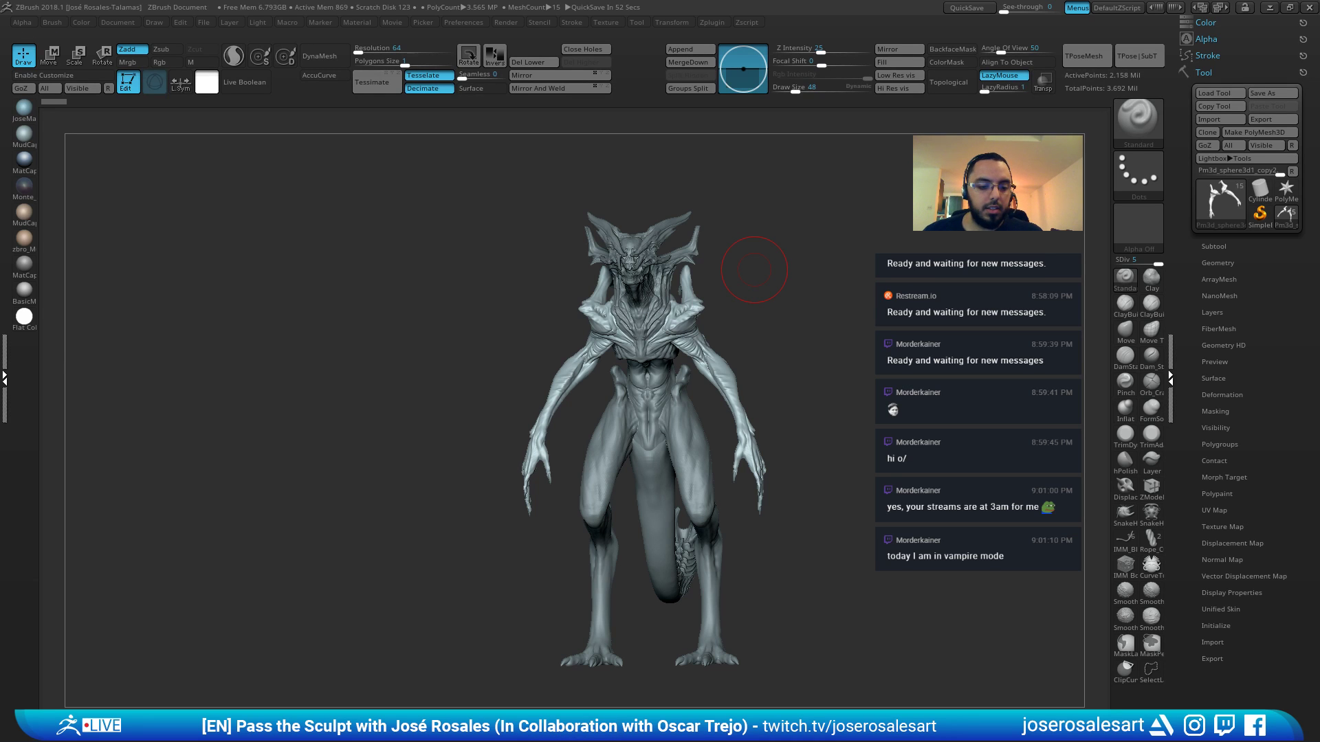
pyautogui.moveTo(771, 308); pyautogui.dragTo(725, 459)
pyautogui.moveTo(456, 305); pyautogui.dragTo(481, 283, button='right')
pyautogui.moveTo(380, 239); pyautogui.dragTo(489, 267, button='right')
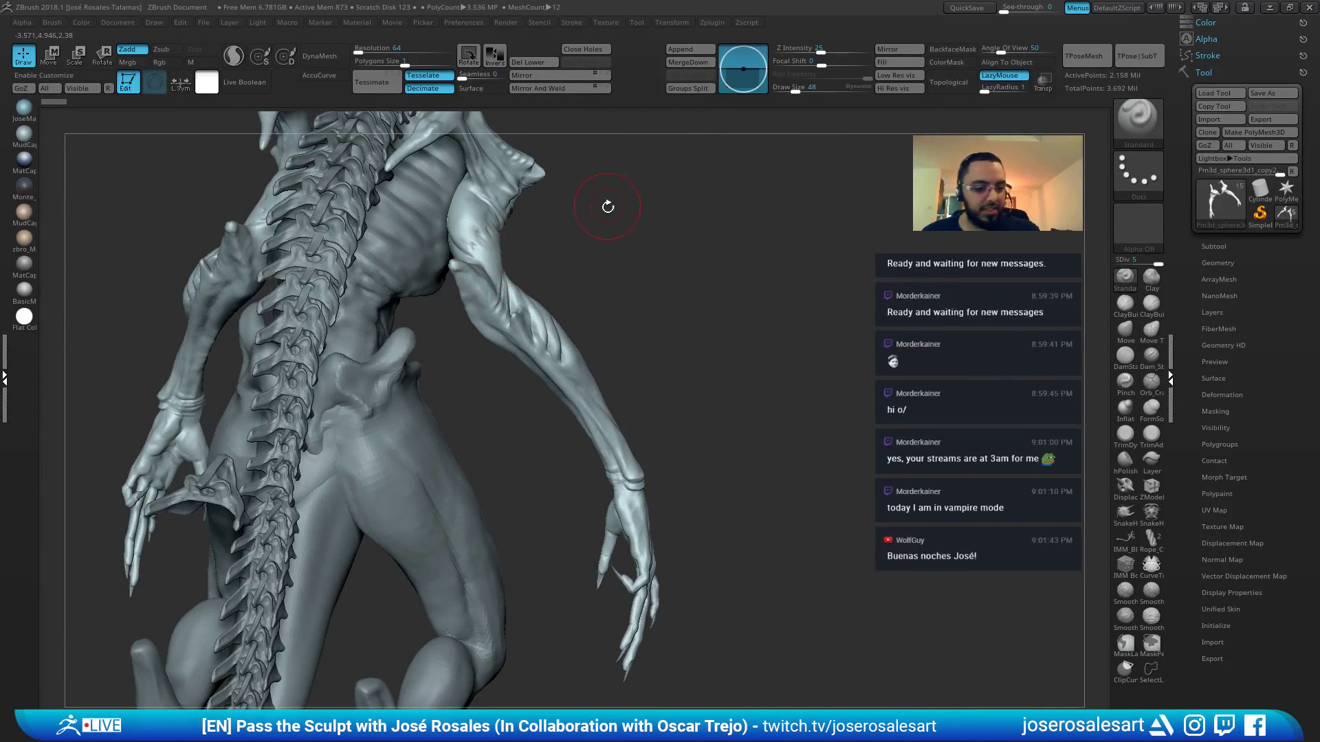
pyautogui.moveTo(604, 206)
pyautogui.mouseDown(button='right')
pyautogui.moveTo(524, 305)
pyautogui.moveTo(605, 315)
pyautogui.moveTo(516, 320)
pyautogui.mouseUp(button='right')
pyautogui.moveTo(734, 336)
pyautogui.keyDown('ctrl'); pyautogui.mouseDown(button='right')
pyautogui.moveTo(734, 386)
pyautogui.moveTo(825, 392)
pyautogui.moveTo(789, 302)
pyautogui.moveTo(636, 273)
pyautogui.moveTo(604, 295)
pyautogui.moveTo(902, 349)
pyautogui.moveTo(711, 379)
pyautogui.moveTo(756, 337)
pyautogui.moveTo(723, 304)
pyautogui.moveTo(708, 323)
pyautogui.moveTo(671, 286)
pyautogui.moveTo(692, 393)
pyautogui.moveTo(639, 372)
pyautogui.moveTo(800, 259)
pyautogui.moveTo(548, 337)
pyautogui.moveTo(527, 559)
pyautogui.moveTo(589, 413)
pyautogui.moveTo(625, 377)
pyautogui.moveTo(559, 457)
pyautogui.moveTo(495, 422)
pyautogui.moveTo(575, 442)
pyautogui.moveTo(600, 375)
pyautogui.moveTo(518, 448)
pyautogui.mouseUp(button='right'); pyautogui.keyUp('ctrl')
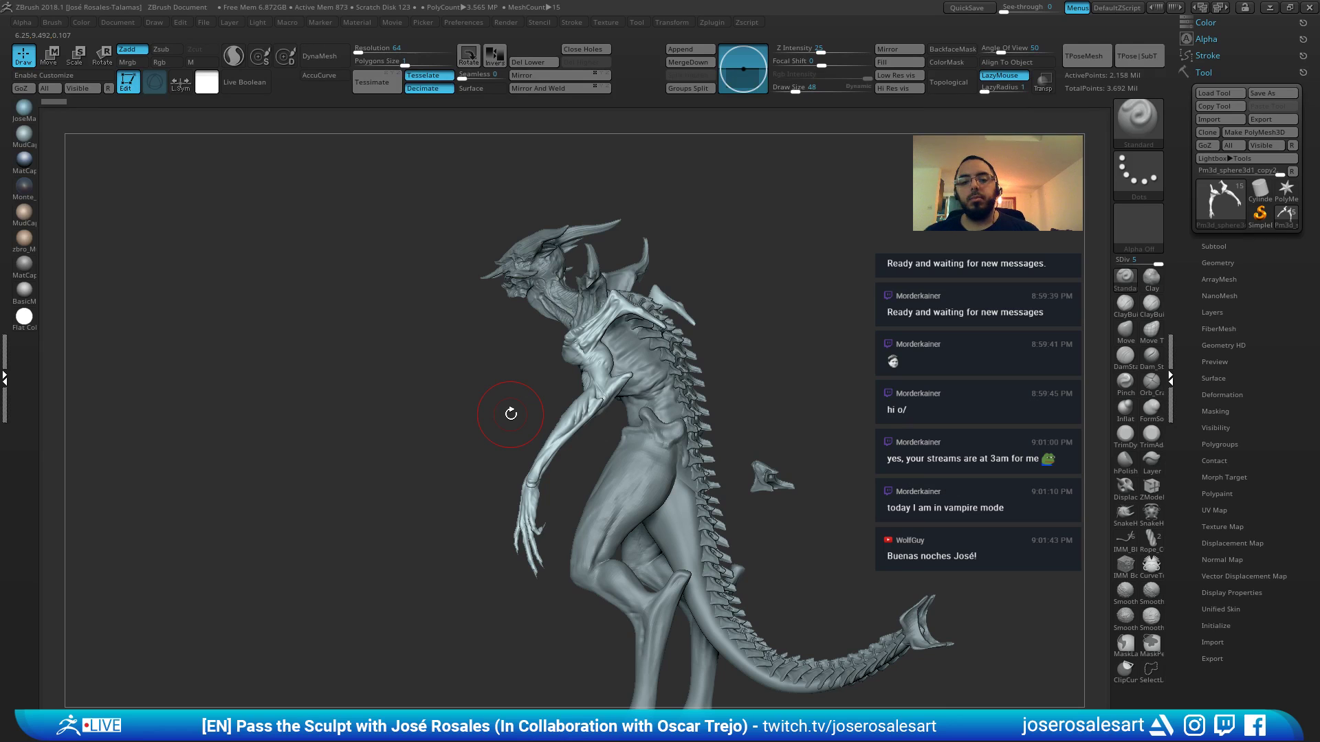
pyautogui.moveTo(692, 298); pyautogui.dragTo(536, 309, button='right')
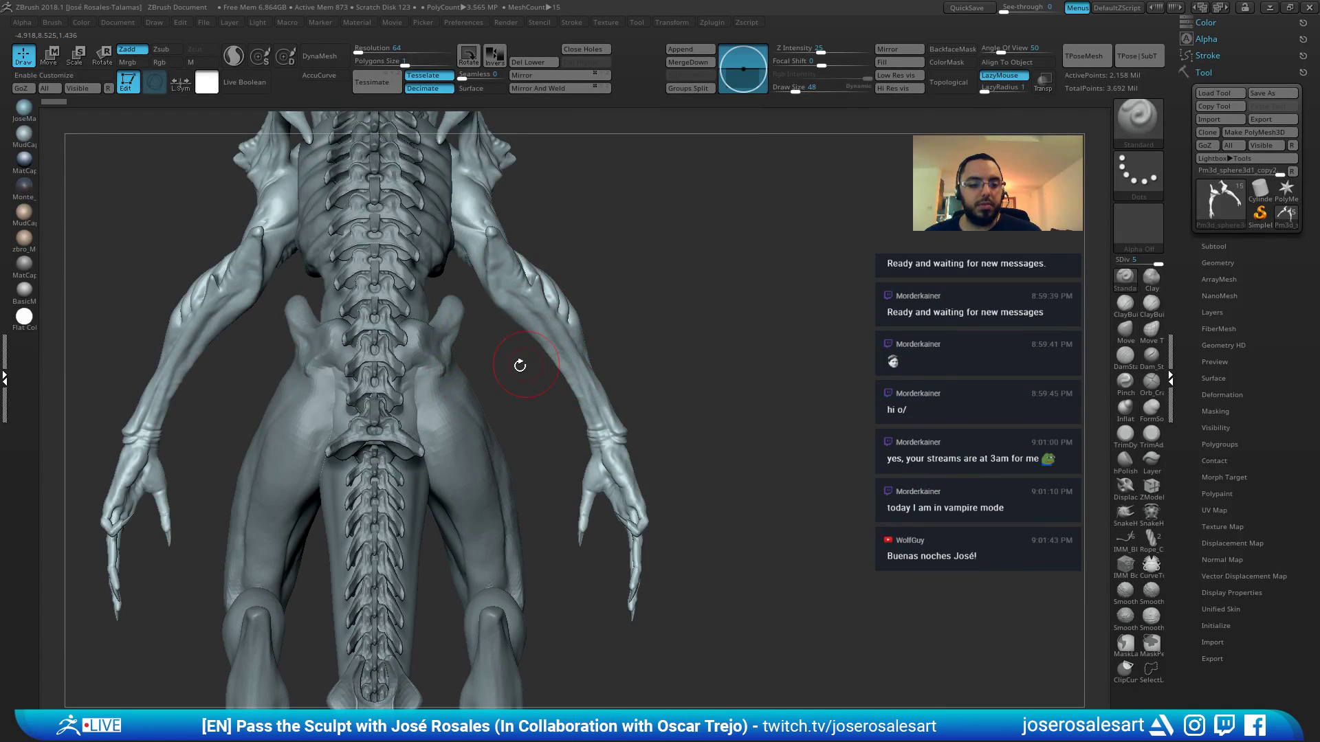
pyautogui.moveTo(260, 381)
pyautogui.mouseDown(button='right')
pyautogui.moveTo(598, 323)
pyautogui.moveTo(569, 301)
pyautogui.mouseUp(button='right')
pyautogui.moveTo(643, 275); pyautogui.dragTo(572, 317)
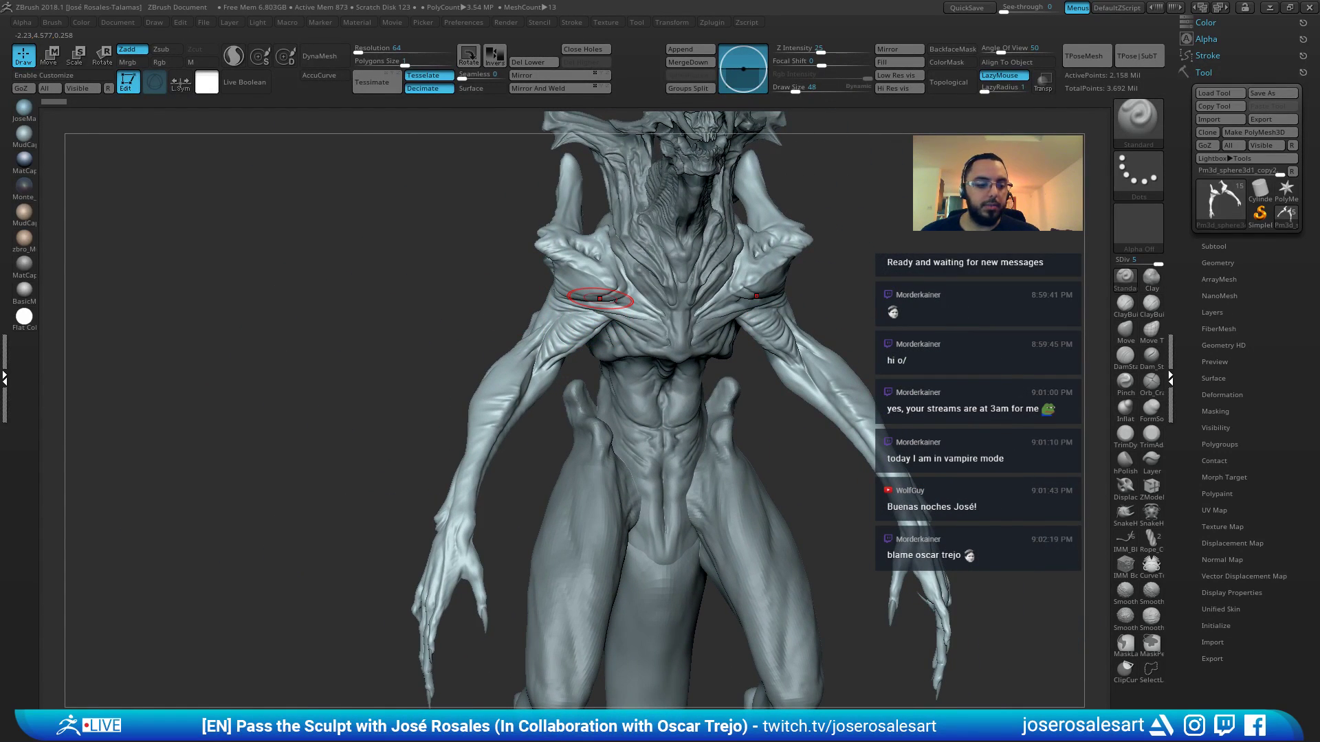
pyautogui.moveTo(560, 288)
pyautogui.keyDown('ctrl'); pyautogui.mouseDown(button='right')
pyautogui.moveTo(578, 323)
pyautogui.moveTo(583, 229)
pyautogui.moveTo(664, 266)
pyautogui.mouseUp(button='right'); pyautogui.keyUp('ctrl')
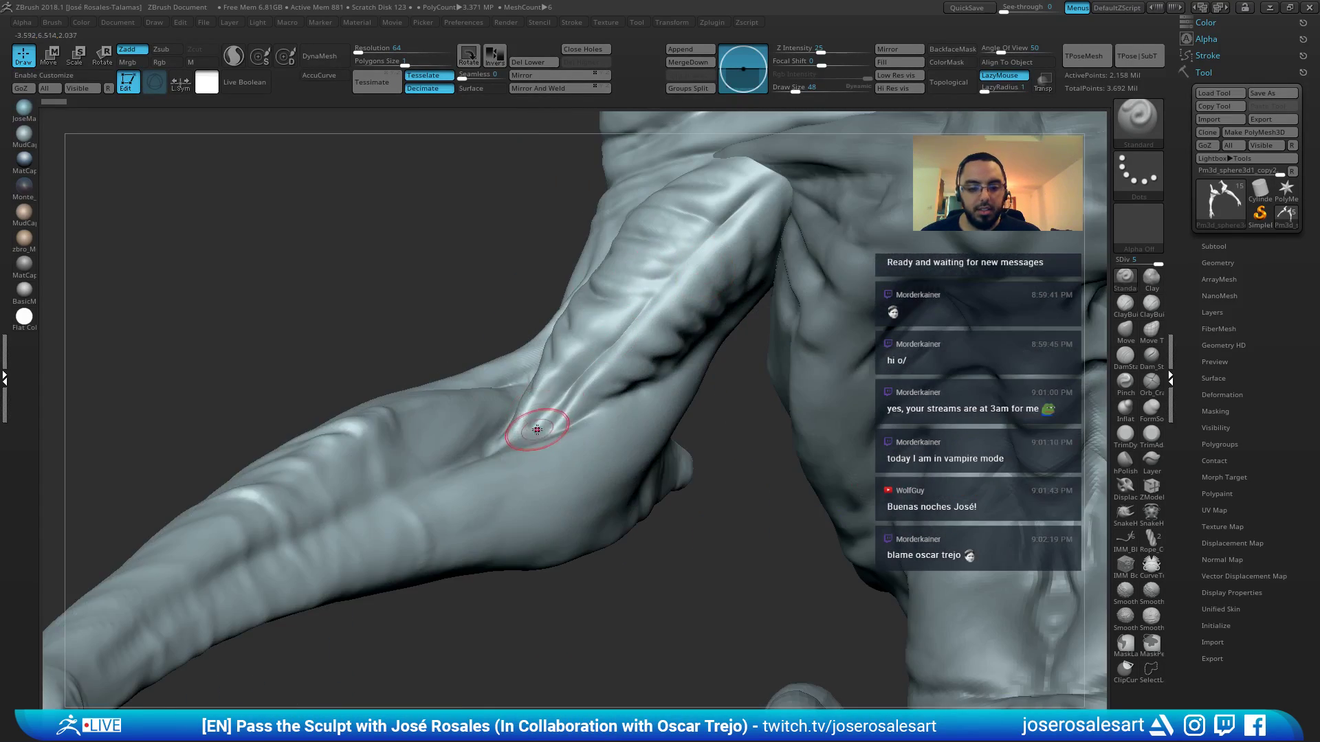
pyautogui.moveTo(541, 431)
pyautogui.mouseDown(button='right')
pyautogui.moveTo(512, 241)
pyautogui.moveTo(523, 275)
pyautogui.mouseUp(button='right')
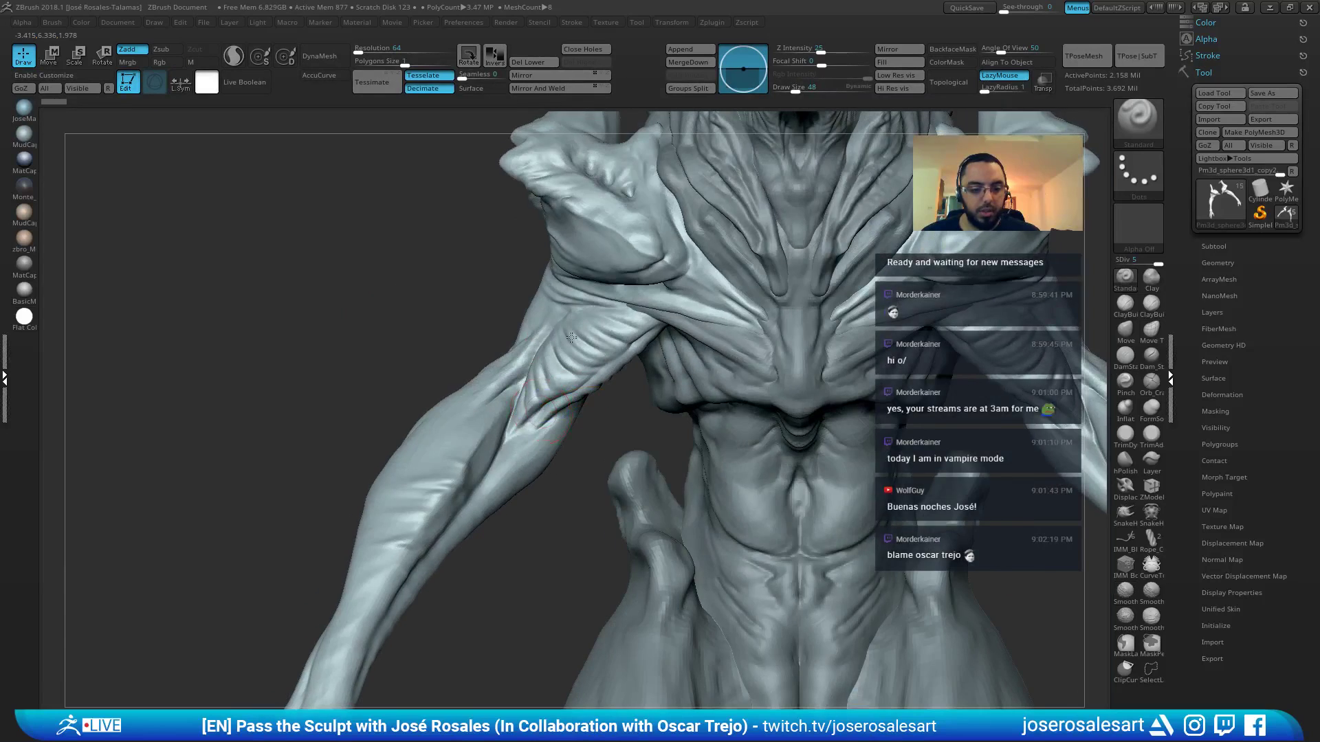
pyautogui.keyDown('ctrl'); pyautogui.moveTo(564, 413); pyautogui.dragTo(554, 360, button='right'); pyautogui.keyUp('ctrl')
# Choose the Move brush and adjust the shape of the arm around the shoulder and forearm
pyautogui.press('b')
pyautogui.press('m')
pyautogui.press('v')
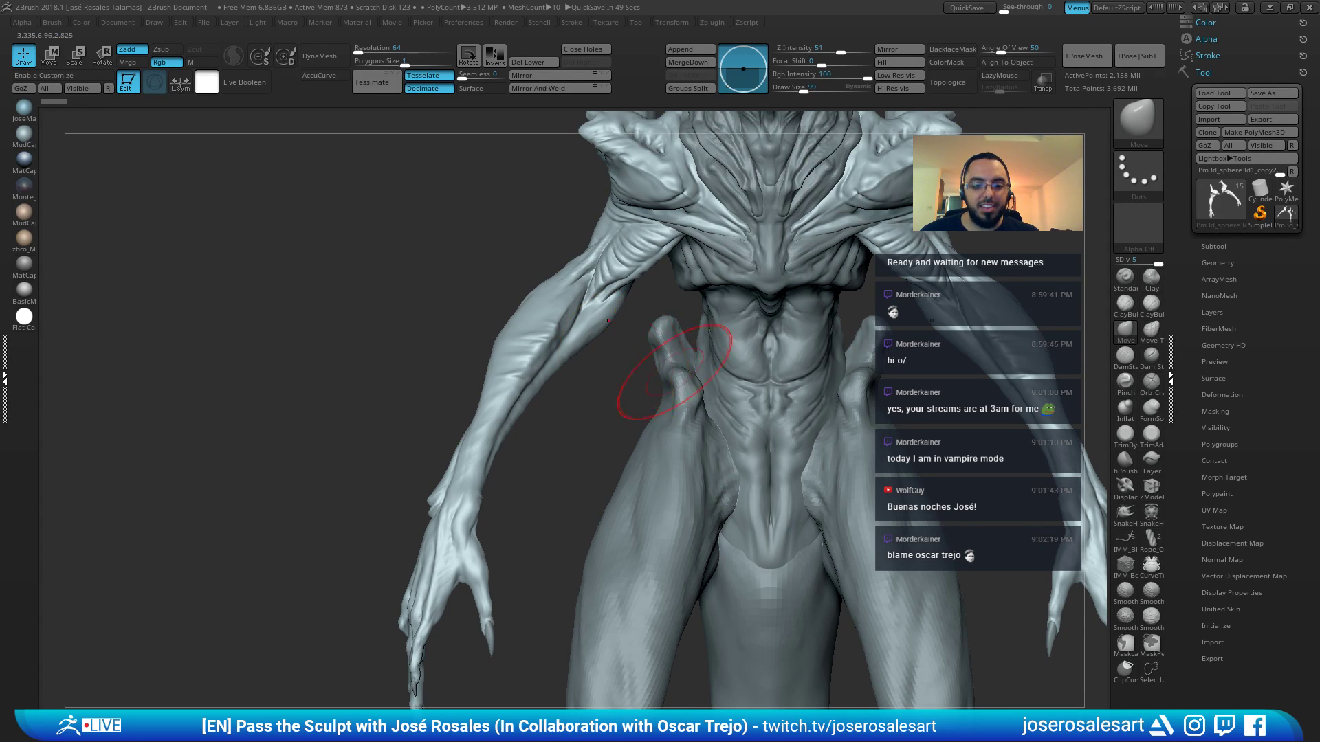
pyautogui.moveTo(712, 328); pyautogui.dragTo(639, 165, button='right')
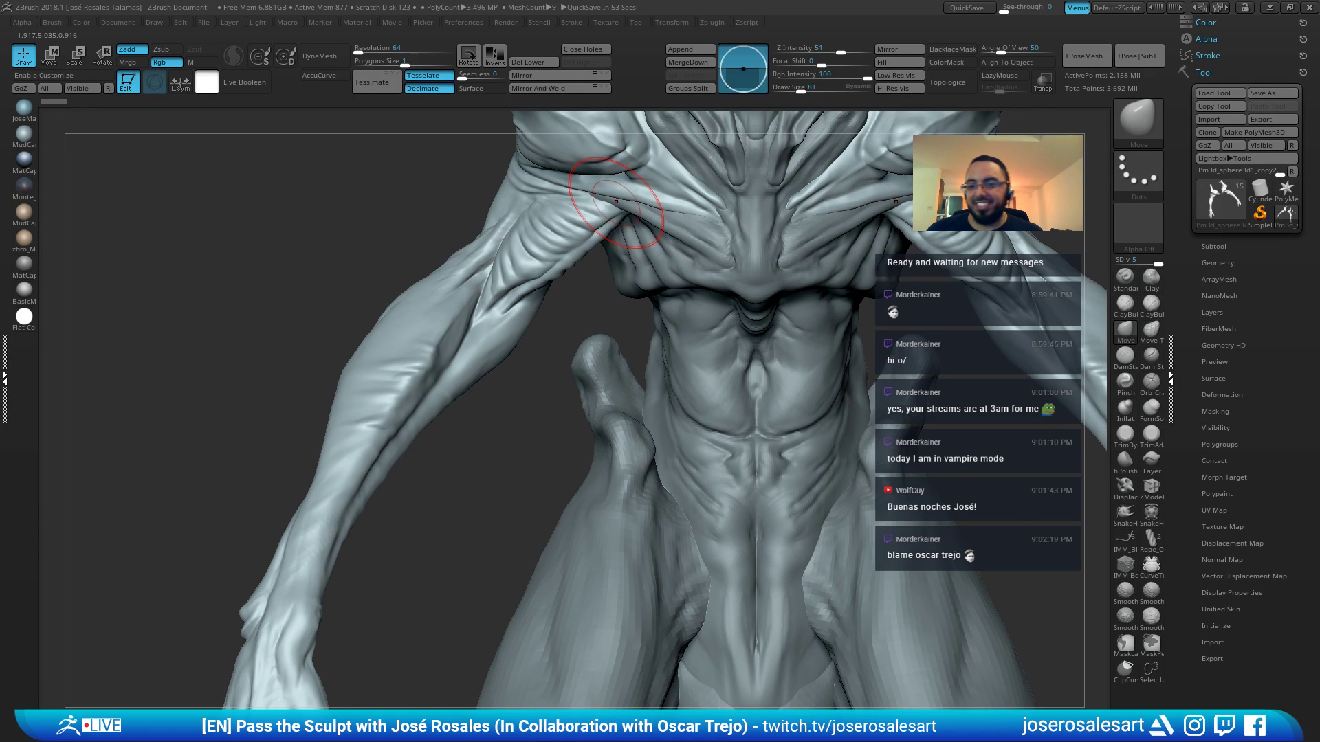
pyautogui.moveTo(482, 392)
pyautogui.mouseDown()
pyautogui.moveTo(610, 369)
pyautogui.moveTo(605, 179)
pyautogui.mouseUp()
pyautogui.moveTo(413, 295); pyautogui.dragTo(482, 301)
pyautogui.moveTo(481, 302)
pyautogui.mouseDown(button='right')
pyautogui.moveTo(442, 418)
pyautogui.moveTo(354, 436)
pyautogui.moveTo(506, 460)
pyautogui.moveTo(515, 496)
pyautogui.moveTo(473, 359)
pyautogui.moveTo(464, 373)
pyautogui.moveTo(553, 372)
pyautogui.moveTo(472, 368)
pyautogui.moveTo(435, 404)
pyautogui.moveTo(446, 416)
pyautogui.moveTo(508, 411)
pyautogui.moveTo(550, 354)
pyautogui.mouseUp(button='right')
# Isolate the arms from the rest of the creature and undo the last stroke
pyautogui.hotkey('ctrl', 'shift')
pyautogui.keyDown('ctrl'); pyautogui.keyDown('shift'); pyautogui.click(626, 321); pyautogui.keyUp('shift'); pyautogui.keyUp('ctrl')
pyautogui.moveTo(626, 321)
pyautogui.keyDown('ctrl'); pyautogui.mouseDown(button='right')
pyautogui.moveTo(596, 287)
pyautogui.moveTo(691, 332)
pyautogui.moveTo(619, 343)
pyautogui.moveTo(584, 426)
pyautogui.moveTo(565, 421)
pyautogui.moveTo(598, 392)
pyautogui.moveTo(581, 427)
pyautogui.moveTo(536, 442)
pyautogui.moveTo(621, 238)
pyautogui.mouseUp(button='right'); pyautogui.keyUp('ctrl')
pyautogui.press('shift')
pyautogui.hotkey('ctrl', 'z')
pyautogui.press('[')
pyautogui.press('b')
pyautogui.press('c')
pyautogui.press('b')
# Lower the arms mesh to subdivision level 2 and set up the Move brush with a smaller draw size
pyautogui.press('b')
pyautogui.press('m')
pyautogui.press('v')
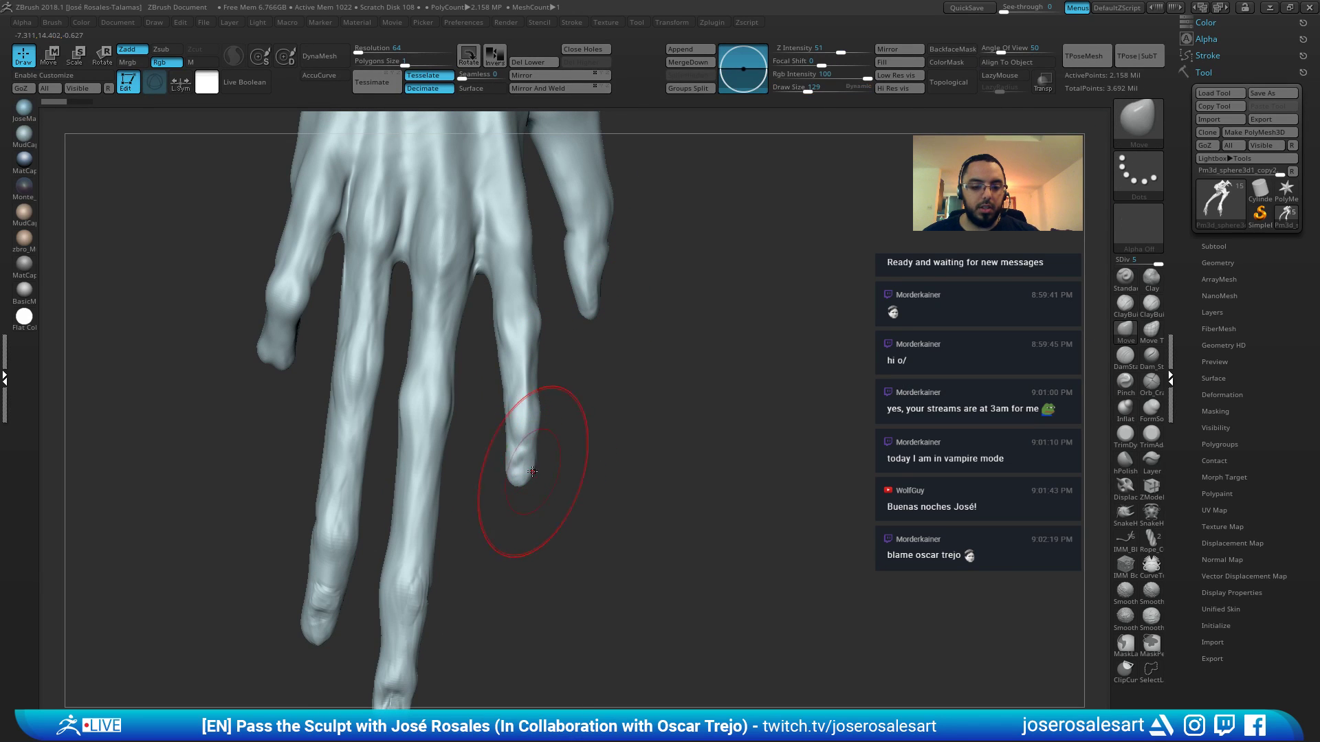
pyautogui.moveTo(512, 481); pyautogui.dragTo(571, 433, button='right')
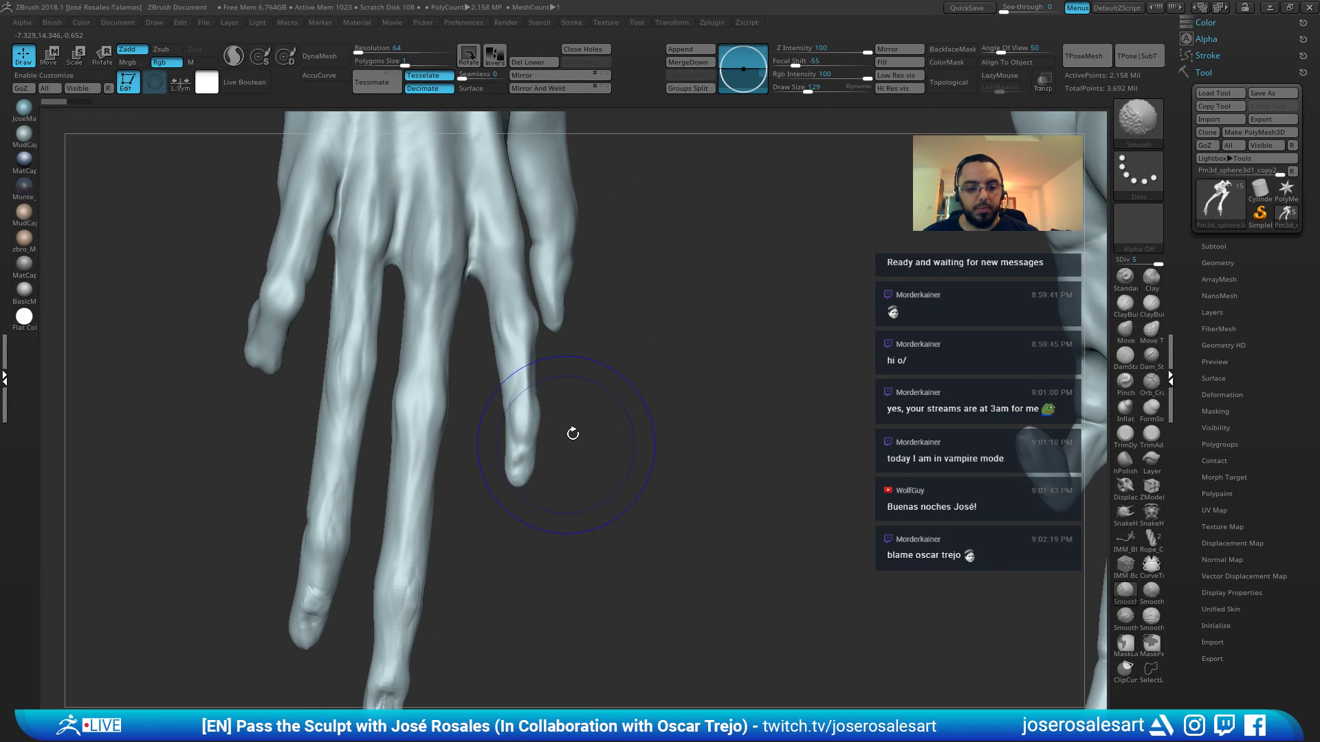
pyautogui.hotkey('shift', 'd')
pyautogui.hotkey('shift', 'd')
pyautogui.hotkey('shift', 'd')
pyautogui.press('s')
pyautogui.moveTo(560, 457); pyautogui.dragTo(554, 457)
# Reshape the short index finger of the hand with the Move brush at the low subdivision level
pyautogui.moveTo(555, 456)
pyautogui.mouseDown(button='right')
pyautogui.moveTo(533, 453)
pyautogui.moveTo(492, 484)
pyautogui.moveTo(616, 398)
pyautogui.moveTo(735, 282)
pyautogui.moveTo(750, 508)
pyautogui.mouseUp(button='right')
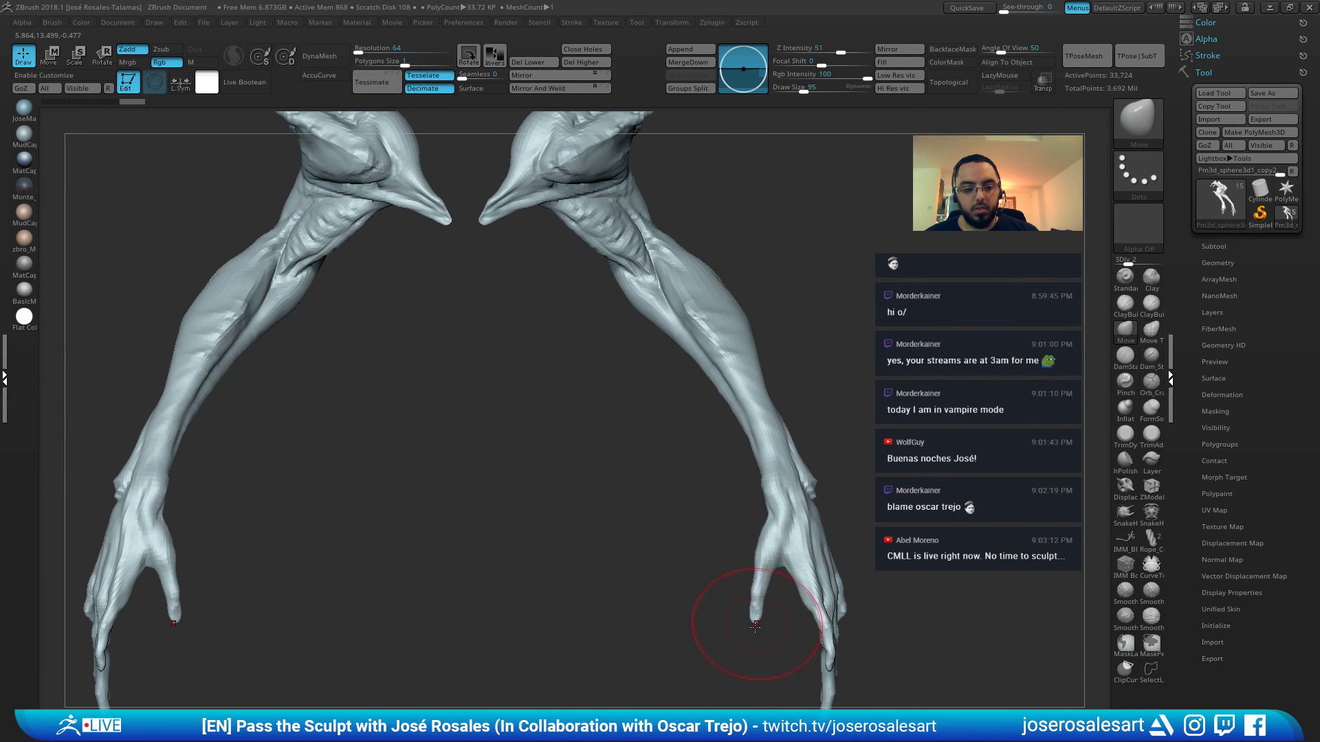
pyautogui.keyDown('alt'); pyautogui.moveTo(777, 574); pyautogui.dragTo(588, 468, button='right'); pyautogui.keyUp('alt')
pyautogui.moveTo(588, 467); pyautogui.dragTo(579, 427, button='right')
pyautogui.moveTo(550, 571); pyautogui.dragTo(574, 589)
pyautogui.moveTo(575, 589); pyautogui.dragTo(544, 585, button='right')
pyautogui.moveTo(545, 586)
pyautogui.mouseDown()
pyautogui.moveTo(548, 599)
pyautogui.moveTo(565, 550)
pyautogui.moveTo(520, 520)
pyautogui.mouseUp()
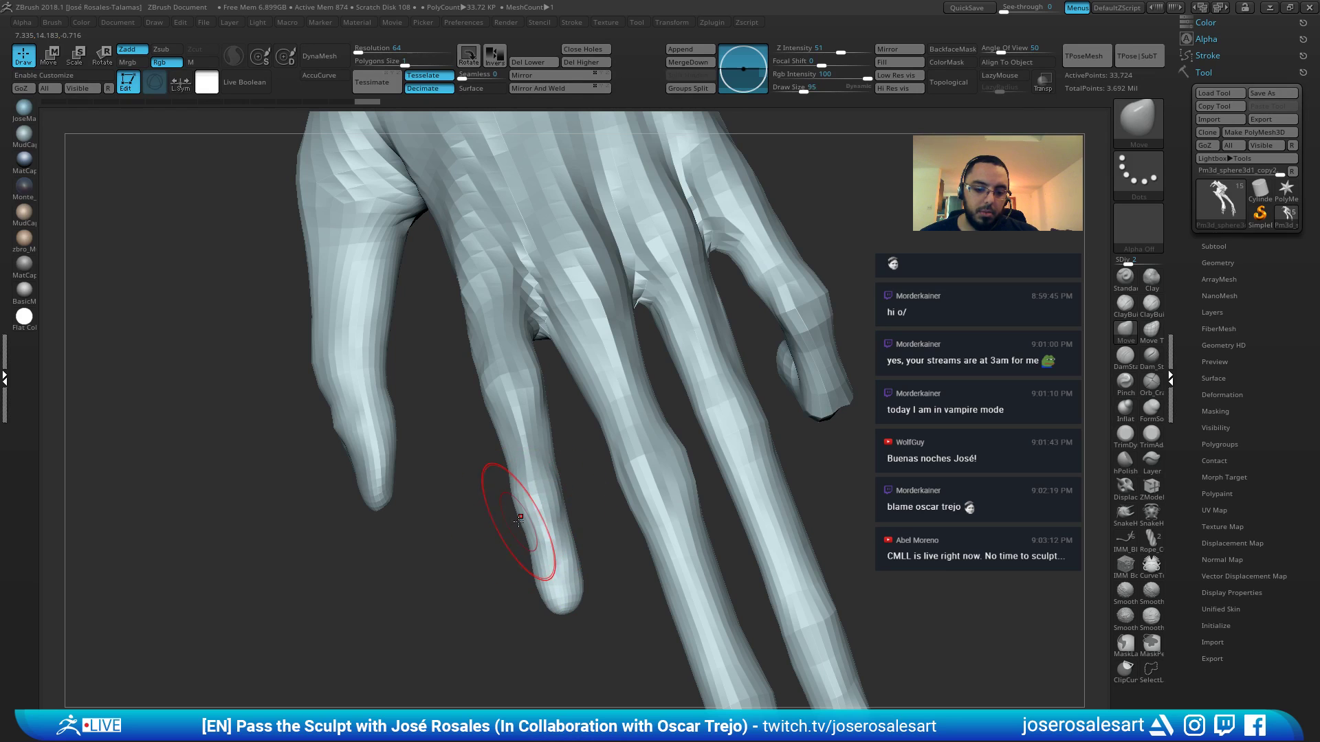
# Build up the index finger's volume with the ClayBuildup brush at draw size 51 and enable backface masking for it
pyautogui.press('b')
pyautogui.press('c')
pyautogui.press('b')
pyautogui.moveTo(560, 524); pyautogui.dragTo(586, 521, button='right')
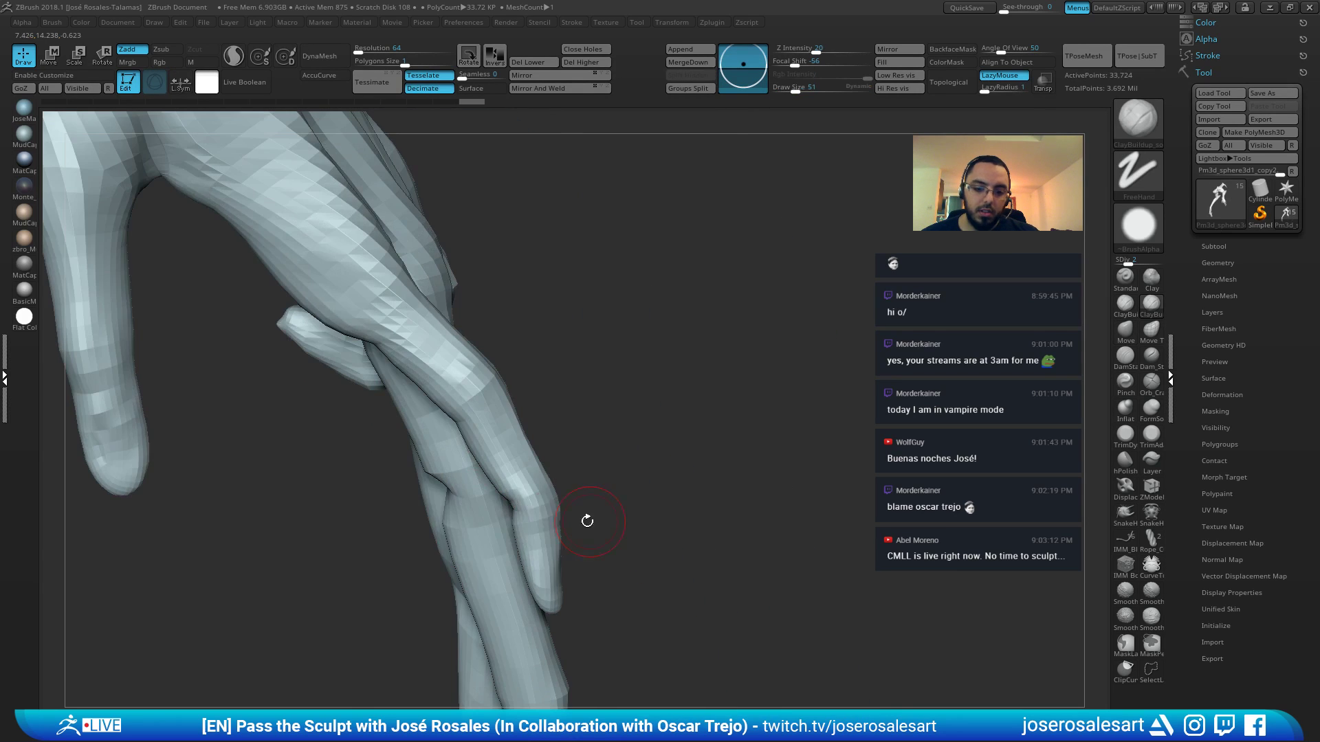
pyautogui.moveTo(544, 521); pyautogui.dragTo(542, 533)
pyautogui.moveTo(550, 524); pyautogui.dragTo(481, 524, button='right')
pyautogui.moveTo(588, 556); pyautogui.dragTo(585, 537)
pyautogui.moveTo(584, 537); pyautogui.dragTo(624, 522, button='right')
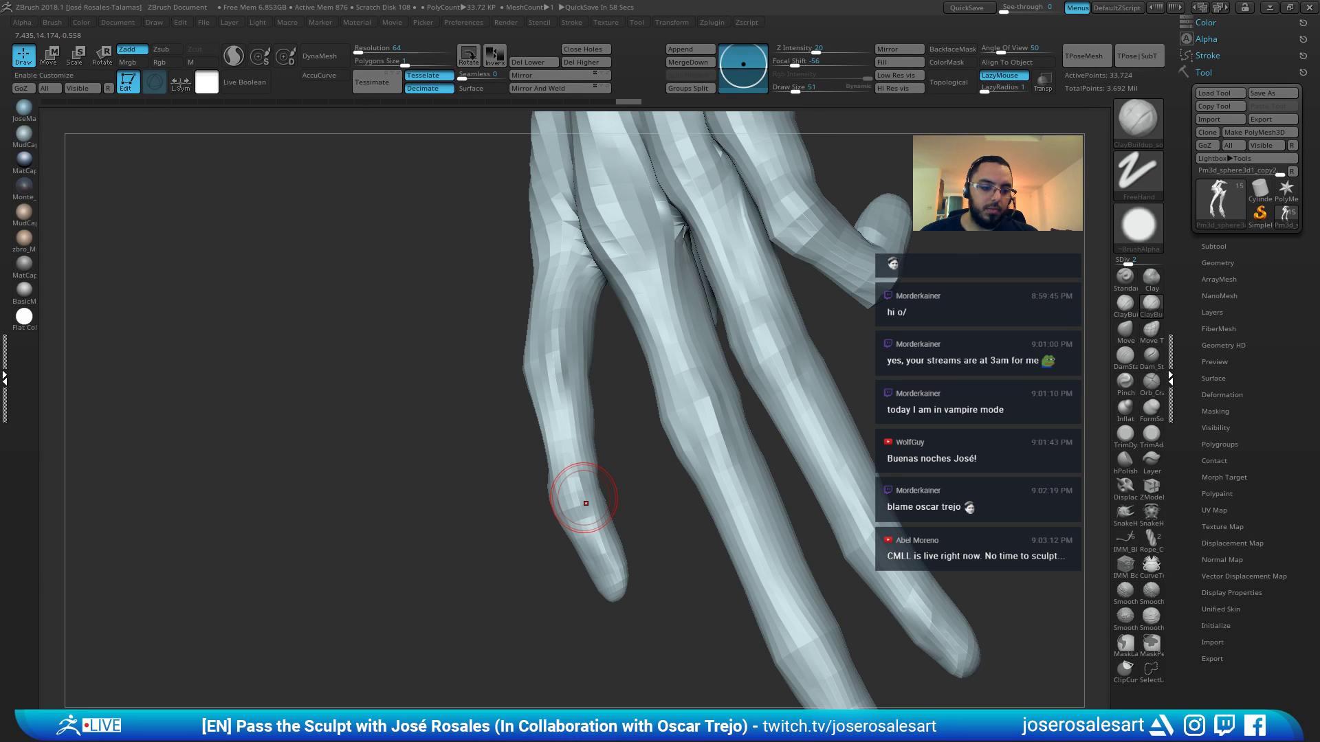
pyautogui.moveTo(585, 504); pyautogui.dragTo(569, 507, button='right')
pyautogui.moveTo(555, 566)
pyautogui.mouseDown(button='right')
pyautogui.moveTo(545, 509)
pyautogui.moveTo(518, 521)
pyautogui.moveTo(565, 545)
pyautogui.moveTo(546, 573)
pyautogui.moveTo(698, 312)
pyautogui.mouseUp(button='right')
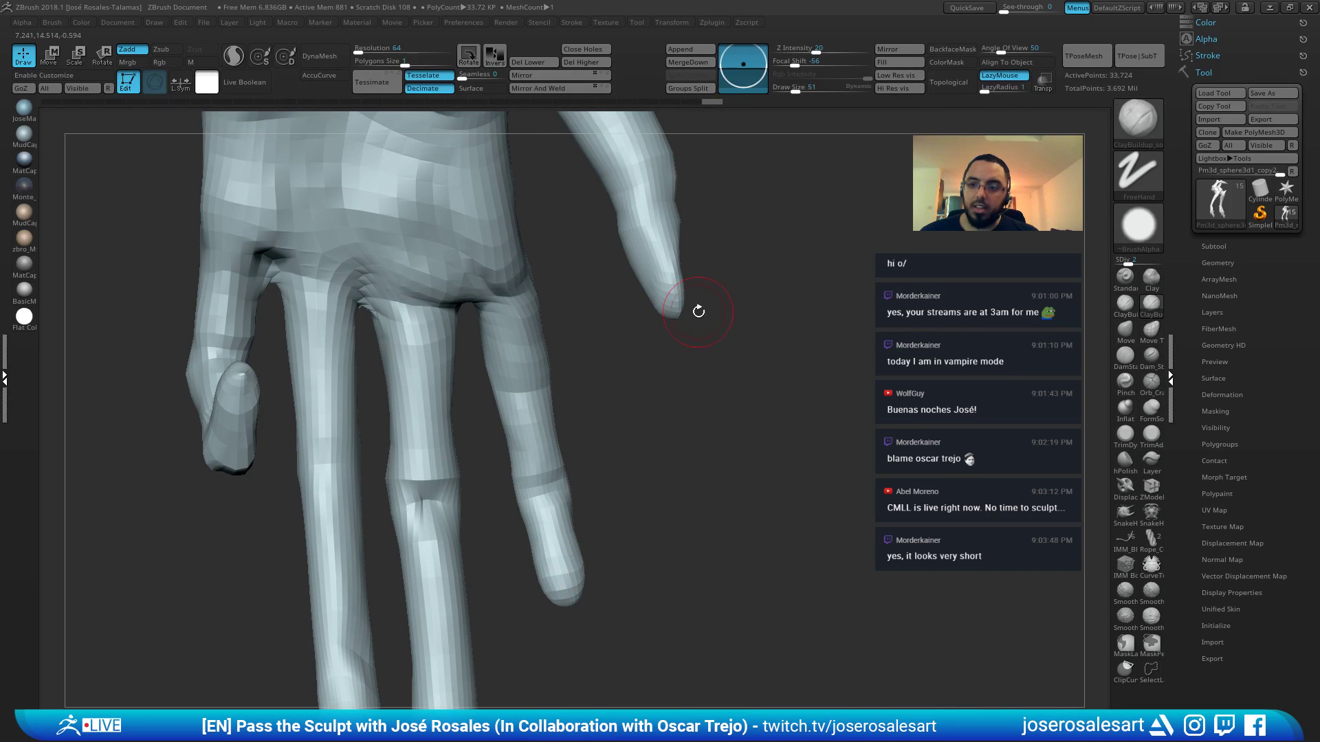
pyautogui.click(951, 51)
pyautogui.moveTo(595, 510)
pyautogui.mouseDown(button='right')
pyautogui.moveTo(549, 577)
pyautogui.moveTo(559, 545)
pyautogui.moveTo(545, 539)
pyautogui.moveTo(565, 556)
pyautogui.moveTo(580, 445)
pyautogui.moveTo(789, 368)
pyautogui.moveTo(706, 410)
pyautogui.moveTo(742, 419)
pyautogui.moveTo(679, 411)
pyautogui.moveTo(557, 447)
pyautogui.moveTo(601, 483)
pyautogui.moveTo(695, 432)
pyautogui.moveTo(688, 421)
pyautogui.moveTo(433, 457)
pyautogui.moveTo(541, 461)
pyautogui.moveTo(560, 447)
pyautogui.moveTo(577, 402)
pyautogui.moveTo(589, 412)
pyautogui.moveTo(526, 379)
pyautogui.moveTo(612, 486)
pyautogui.moveTo(511, 545)
pyautogui.moveTo(578, 363)
pyautogui.mouseUp(button='right')
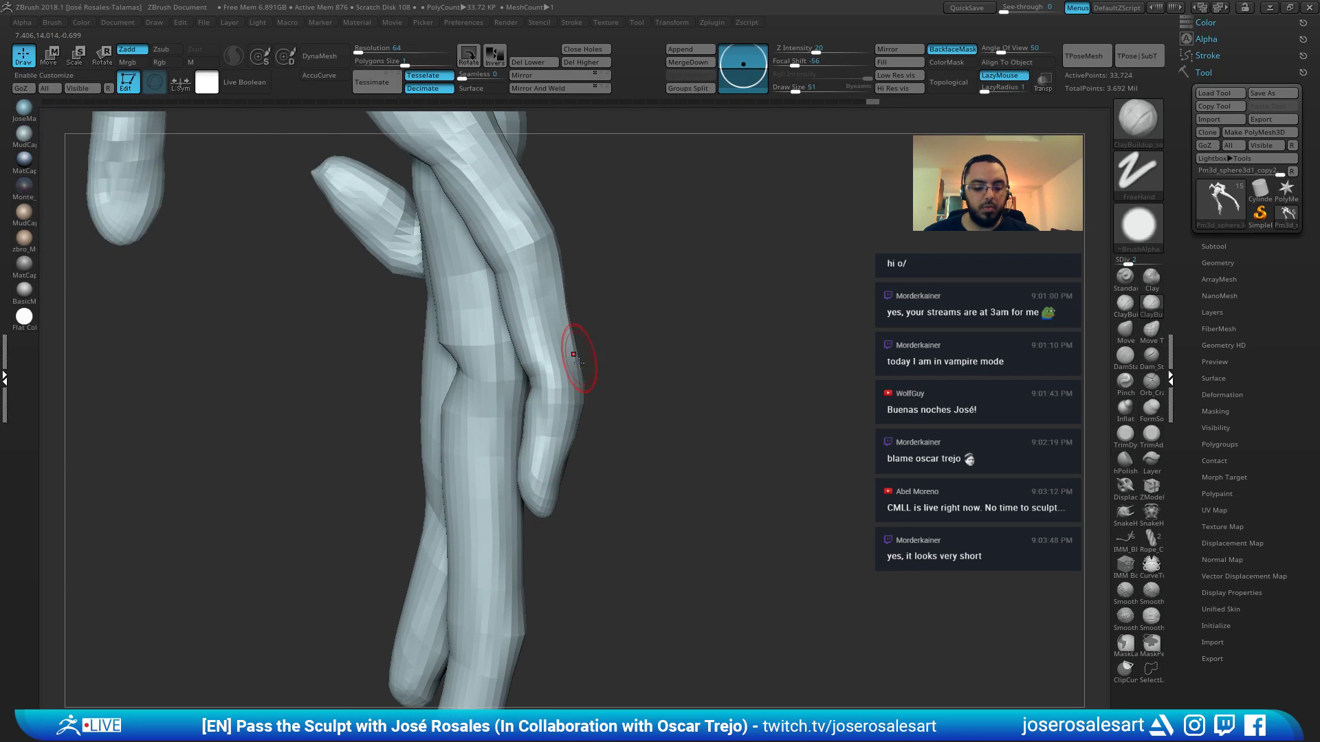
# Refine the index finger's contour and length with the Move brush, using reduced draw sizes such as 69
pyautogui.press('b')
pyautogui.press('m')
pyautogui.press('v')
pyautogui.moveTo(617, 484); pyautogui.dragTo(492, 479, button='right')
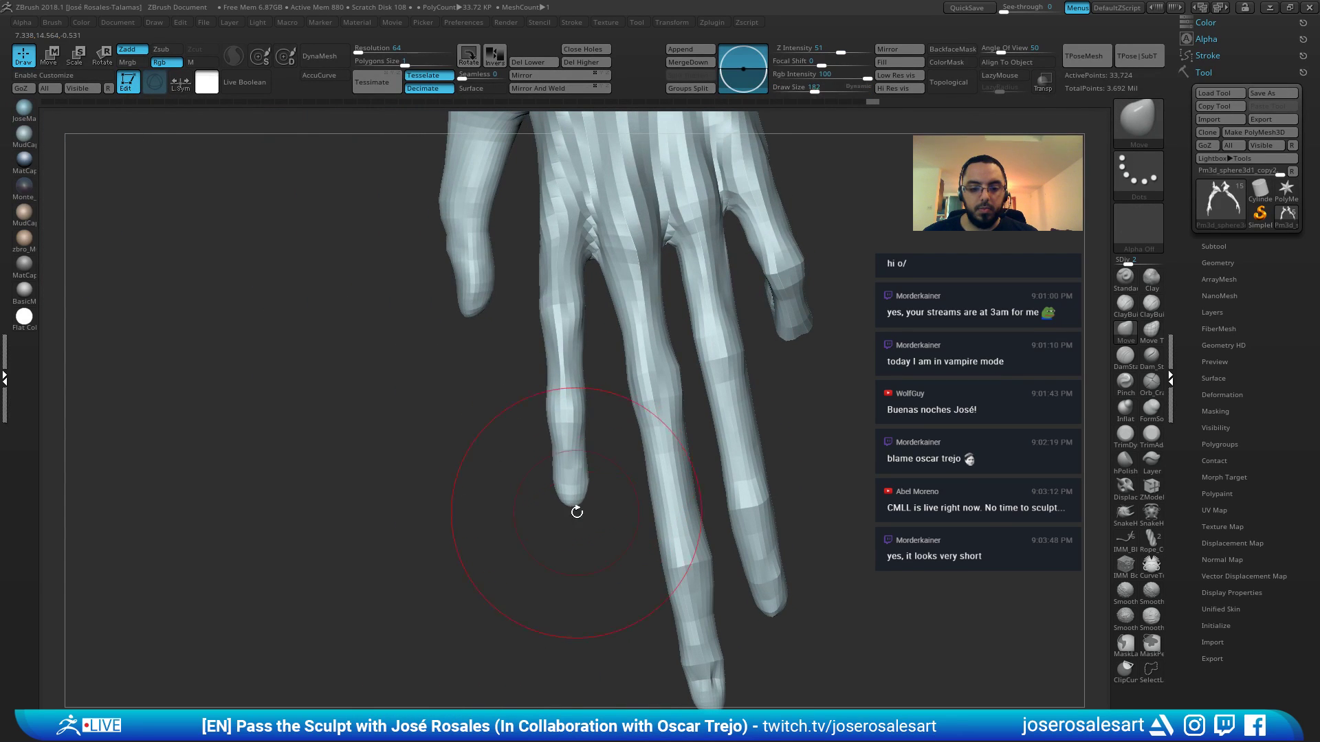
pyautogui.press('[')
pyautogui.press('[')
pyautogui.press('[')
pyautogui.press('[')
pyautogui.press('[')
pyautogui.press('[')
pyautogui.press('[')
pyautogui.press('[')
pyautogui.press('[')
pyautogui.press('[')
pyautogui.press('[')
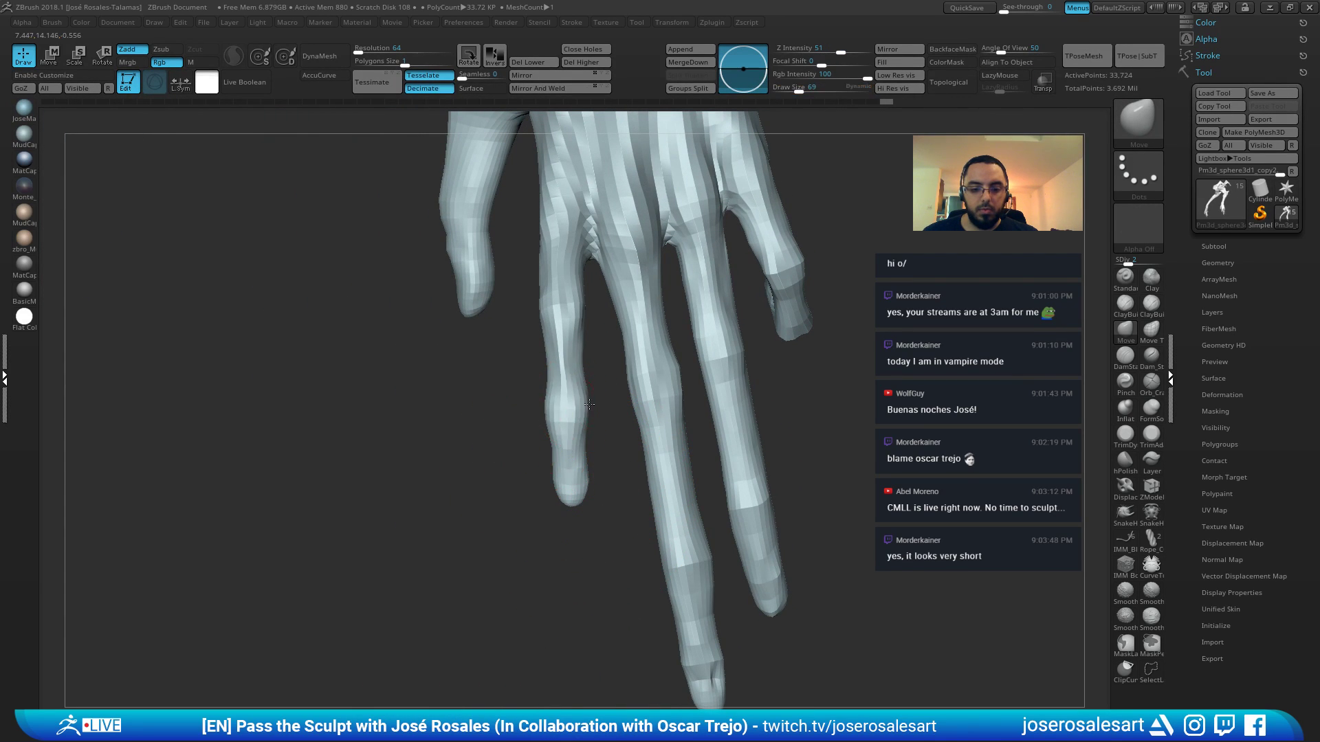
pyautogui.moveTo(590, 456); pyautogui.dragTo(596, 493, button='right')
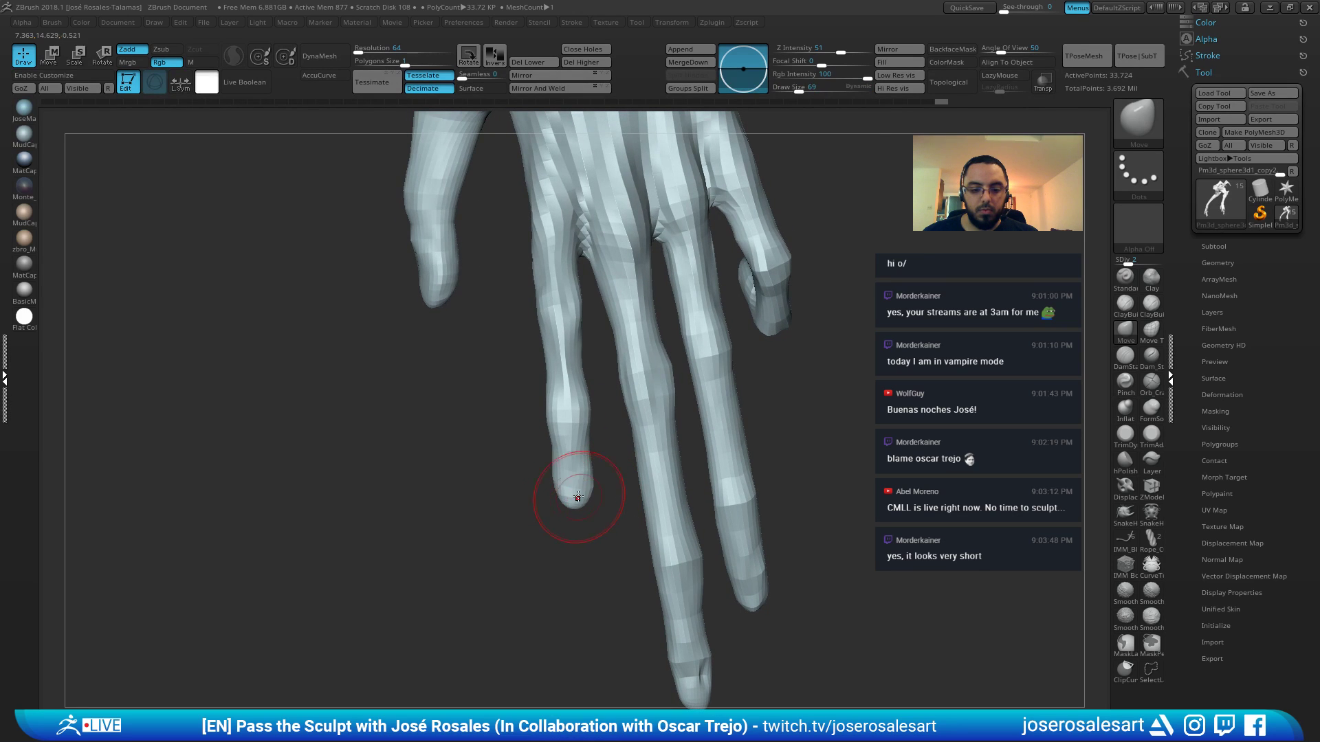
pyautogui.press('s')
pyautogui.moveTo(554, 367); pyautogui.dragTo(559, 367)
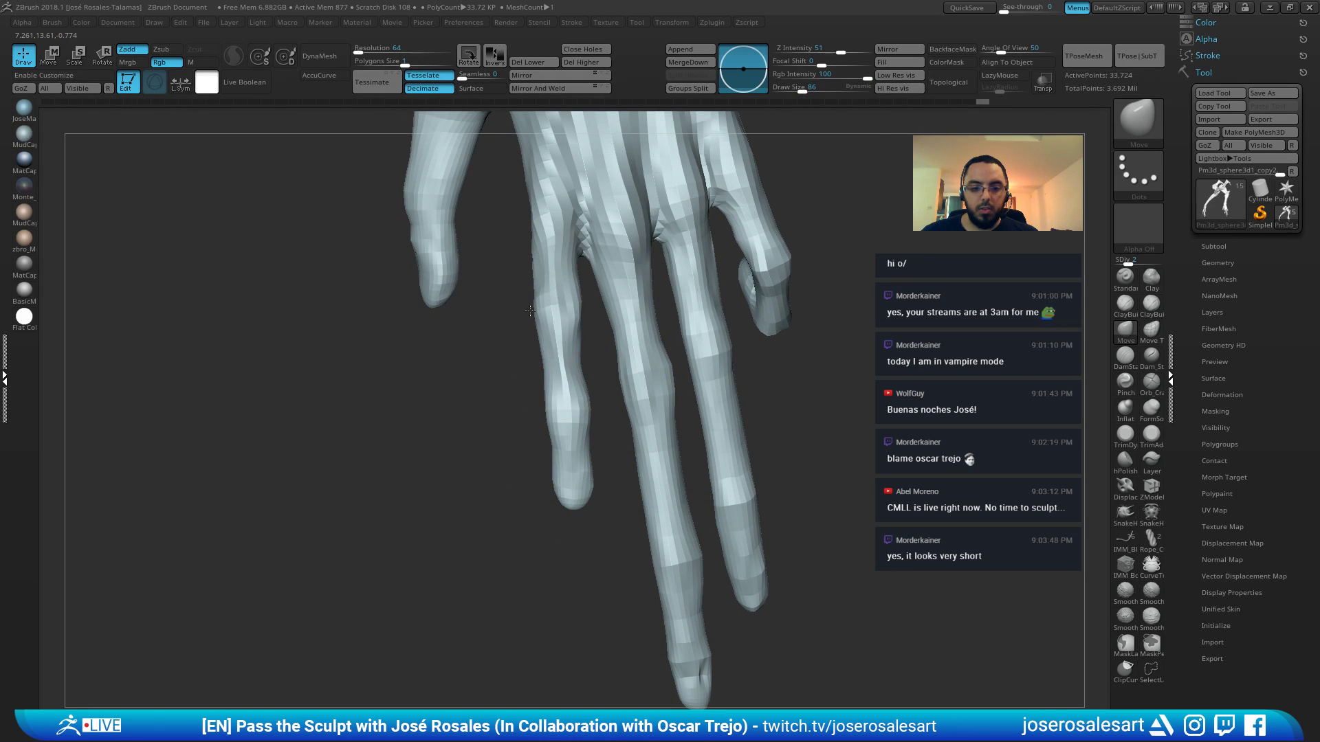
# Build up the knuckle and back of the hand behind the index finger with ClayBuildup
pyautogui.keyDown('alt'); pyautogui.moveTo(550, 216); pyautogui.dragTo(550, 375, button='right'); pyautogui.keyUp('alt')
pyautogui.press('b')
pyautogui.press('c')
pyautogui.press('b')
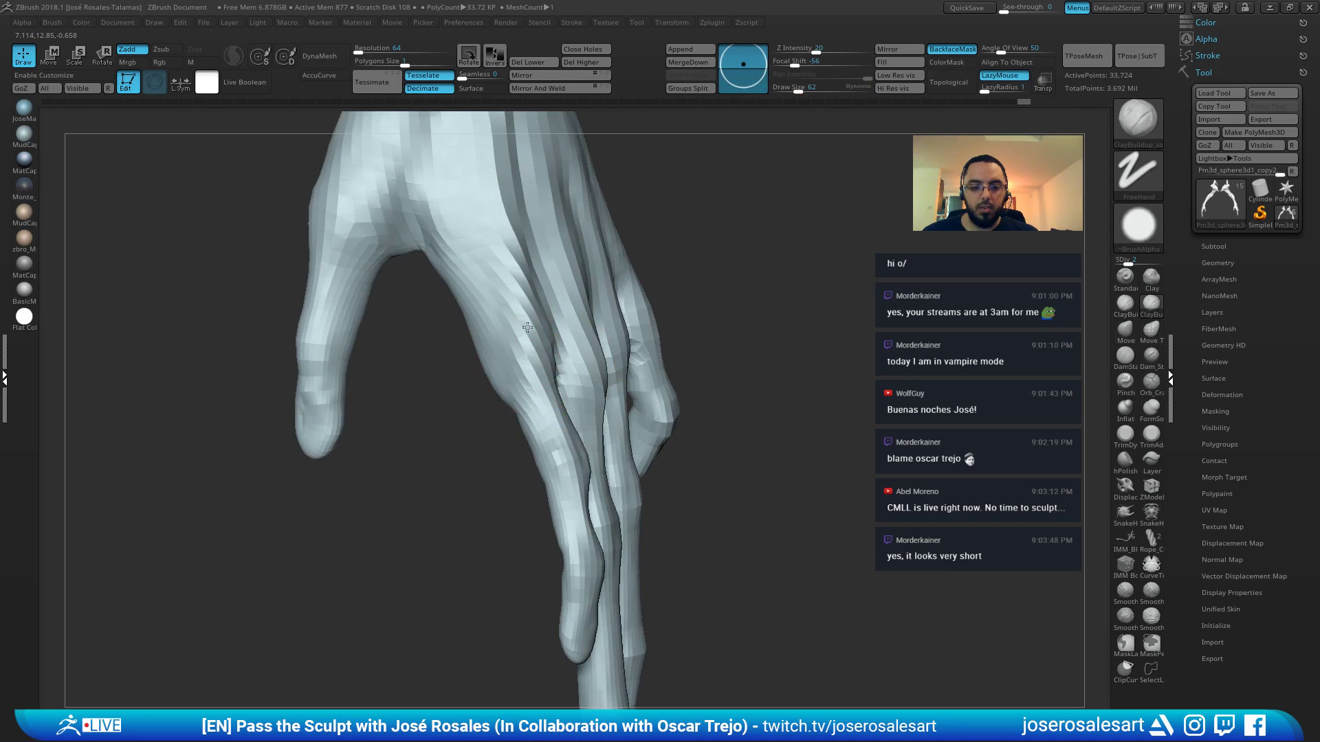
pyautogui.moveTo(528, 327)
pyautogui.mouseDown(button='right')
pyautogui.moveTo(509, 341)
pyautogui.moveTo(521, 313)
pyautogui.moveTo(488, 372)
pyautogui.mouseUp(button='right')
pyautogui.moveTo(512, 315)
pyautogui.mouseDown(button='right')
pyautogui.moveTo(515, 436)
pyautogui.moveTo(548, 411)
pyautogui.mouseUp(button='right')
# Raise the arms to subdivision level 3 and sculpt tendons on the back of the hand with the Standard brush at draw size 42
pyautogui.press('b')
pyautogui.press('s')
pyautogui.press('t')
pyautogui.press('[')
pyautogui.press('[')
pyautogui.press('d')
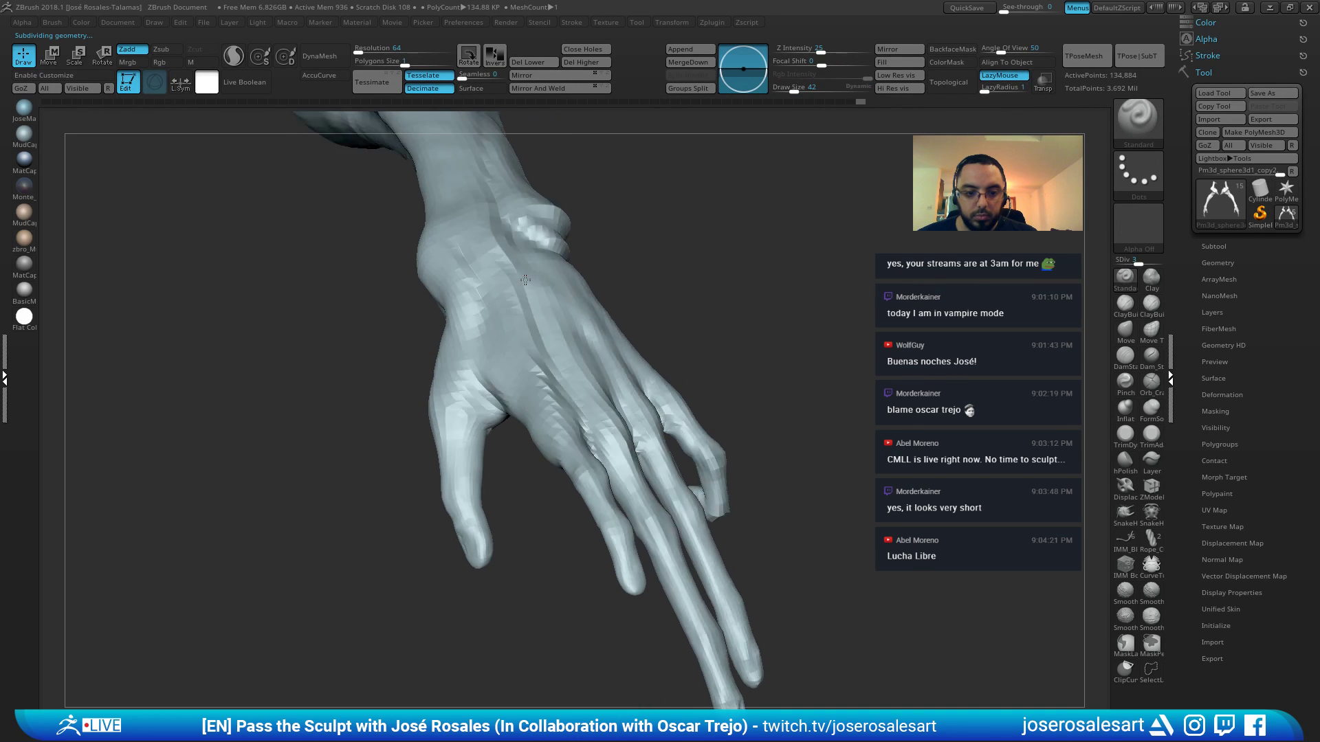
pyautogui.moveTo(538, 306); pyautogui.dragTo(529, 338, button='right')
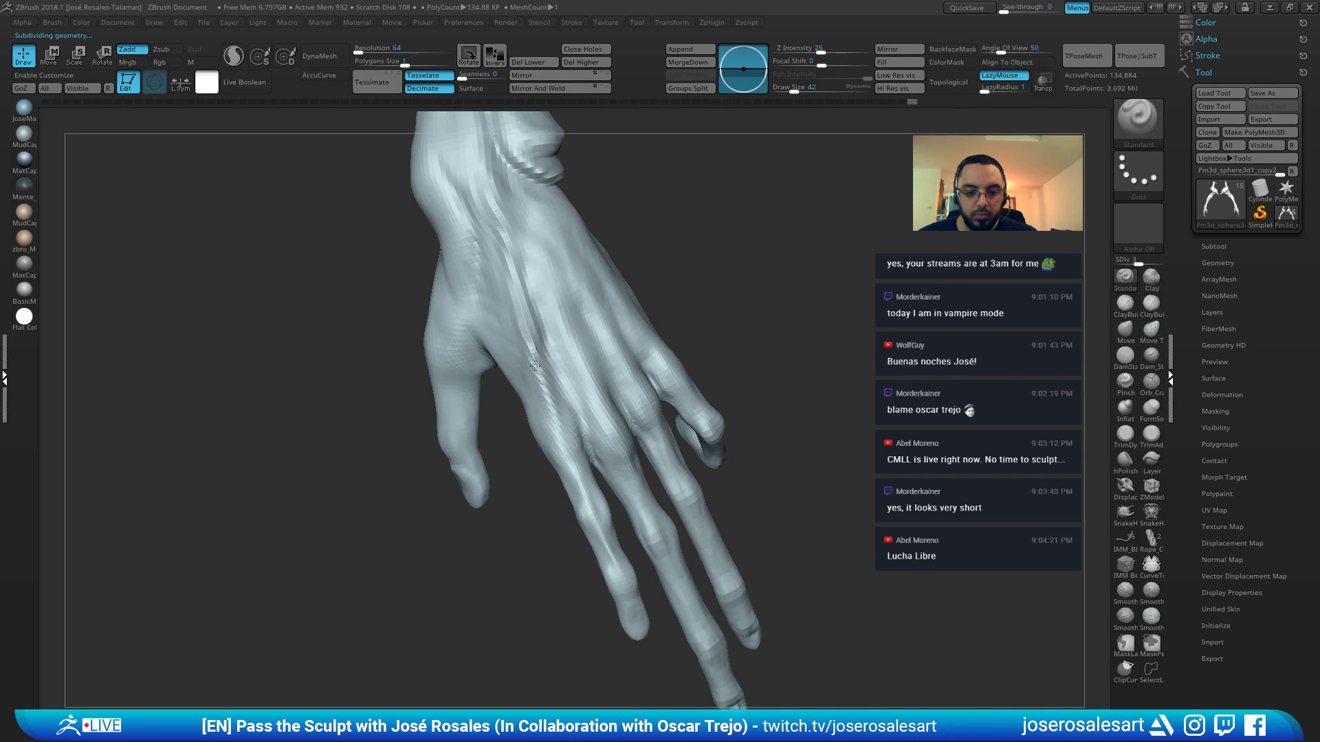
pyautogui.moveTo(535, 406)
pyautogui.mouseDown(button='right')
pyautogui.moveTo(536, 374)
pyautogui.moveTo(497, 360)
pyautogui.moveTo(526, 303)
pyautogui.moveTo(633, 268)
pyautogui.moveTo(694, 275)
pyautogui.mouseUp(button='right')
pyautogui.moveTo(525, 374)
pyautogui.mouseDown(button='right')
pyautogui.moveTo(545, 378)
pyautogui.moveTo(550, 502)
pyautogui.mouseUp(button='right')
# Adjust the outline of the back of the hand with the Move brush at a larger draw size
pyautogui.press('b')
pyautogui.press('m')
pyautogui.press('v')
pyautogui.press(']')
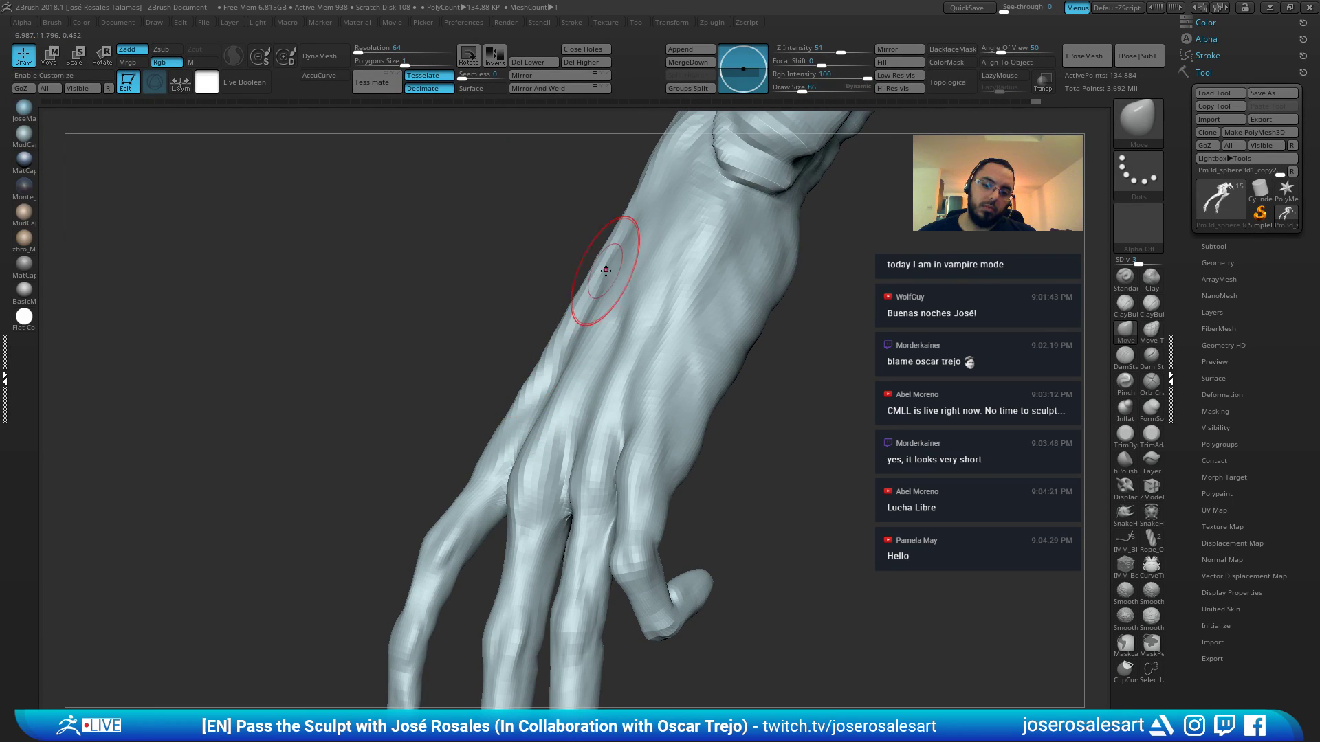
pyautogui.moveTo(677, 273)
pyautogui.keyDown('ctrl'); pyautogui.mouseDown(button='right')
pyautogui.moveTo(631, 282)
pyautogui.moveTo(671, 291)
pyautogui.mouseUp(button='right'); pyautogui.keyUp('ctrl')
# Build up the forms on the back and outer edge of the hand with ClayBuildup at draw size 48
pyautogui.press('b')
pyautogui.press('c')
pyautogui.press('b')
pyautogui.press('s')
pyautogui.moveTo(674, 287); pyautogui.dragTo(665, 284)
pyautogui.moveTo(669, 283); pyautogui.dragTo(666, 284, button='right')
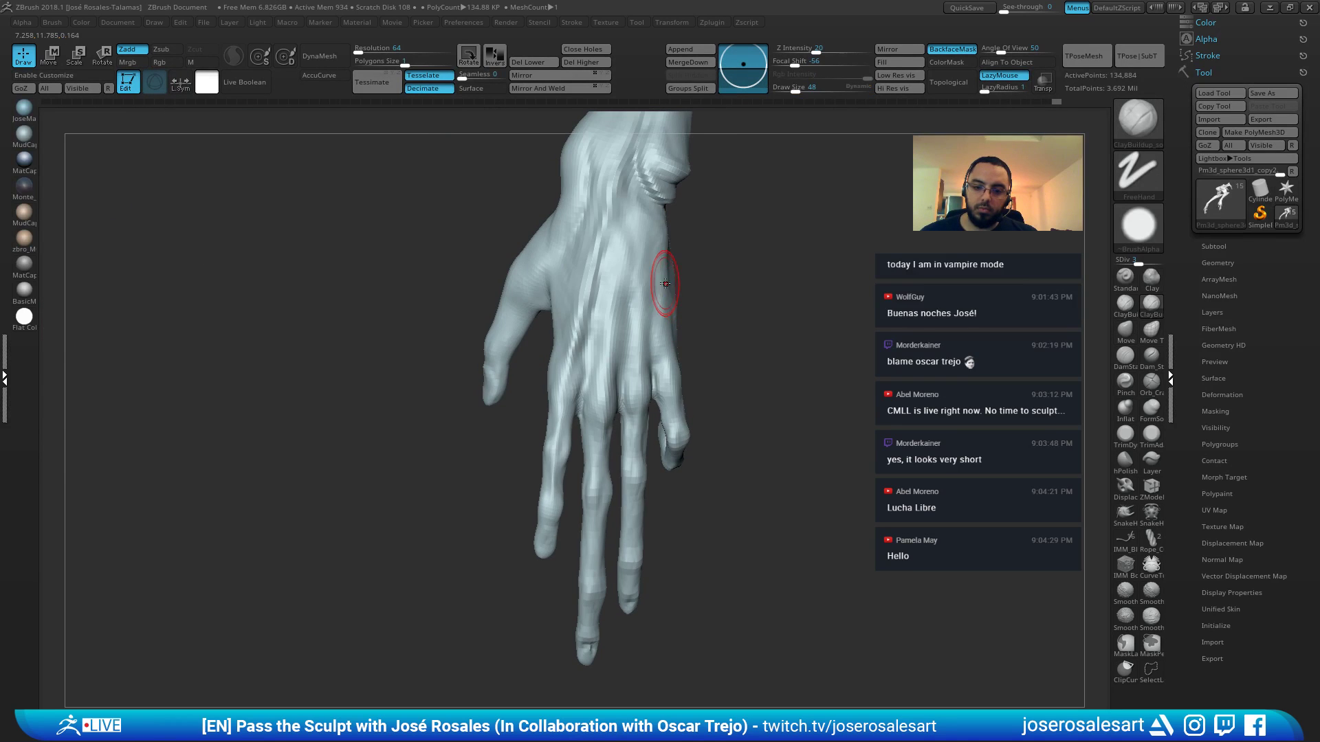
pyautogui.keyDown('alt'); pyautogui.moveTo(615, 223); pyautogui.dragTo(652, 251, button='right'); pyautogui.keyUp('alt')
pyautogui.moveTo(651, 251); pyautogui.dragTo(633, 253, button='right')
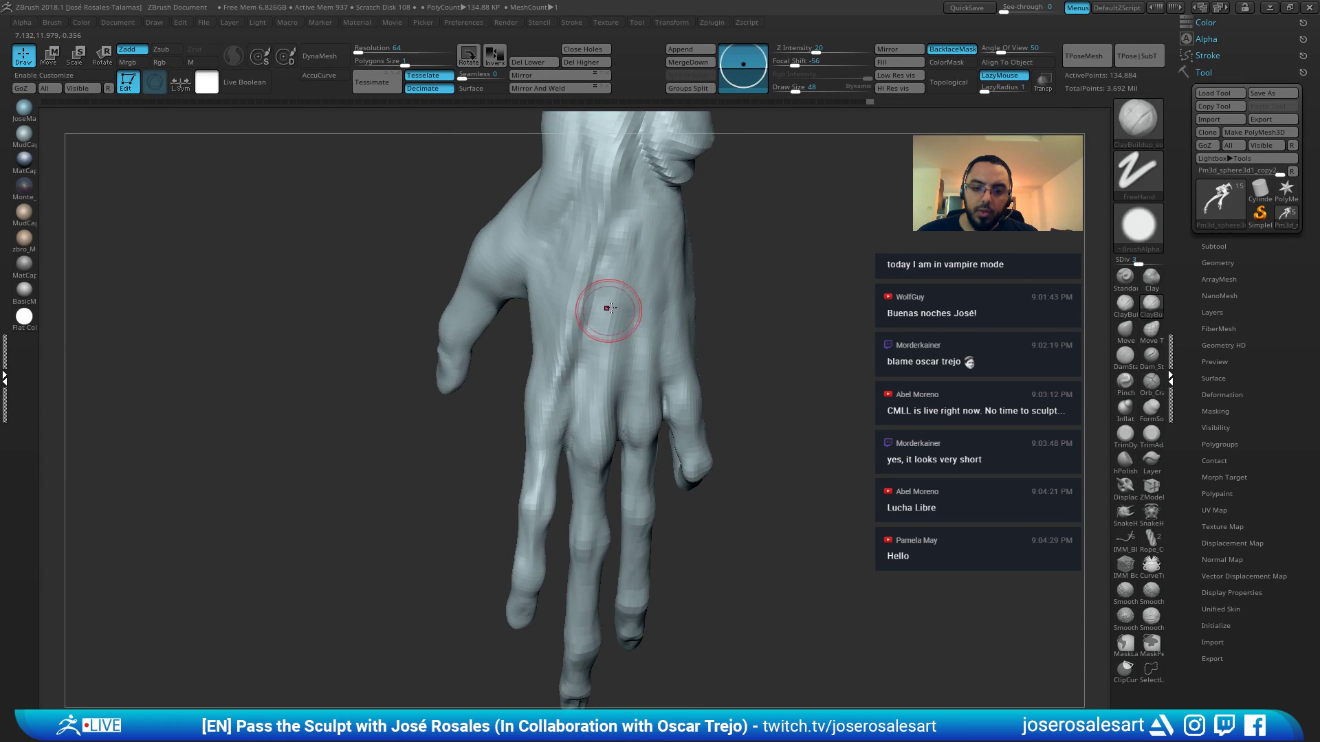
pyautogui.moveTo(605, 303)
pyautogui.mouseDown(button='right')
pyautogui.moveTo(625, 344)
pyautogui.moveTo(651, 327)
pyautogui.moveTo(619, 284)
pyautogui.moveTo(580, 321)
pyautogui.moveTo(709, 458)
pyautogui.mouseUp(button='right')
pyautogui.press('[')
pyautogui.moveTo(790, 309)
pyautogui.keyDown('ctrl'); pyautogui.mouseDown(button='right')
pyautogui.moveTo(795, 332)
pyautogui.moveTo(725, 350)
pyautogui.moveTo(774, 349)
pyautogui.moveTo(733, 352)
pyautogui.moveTo(744, 365)
pyautogui.moveTo(729, 364)
pyautogui.moveTo(731, 377)
pyautogui.moveTo(722, 333)
pyautogui.moveTo(754, 365)
pyautogui.moveTo(742, 357)
pyautogui.mouseUp(button='right'); pyautogui.keyUp('ctrl')
# Carve creases into the palm and at the finger bases with the DamStandard brush
pyautogui.press('b')
pyautogui.press('d')
pyautogui.press('s')
pyautogui.keyDown('ctrl'); pyautogui.moveTo(743, 357); pyautogui.dragTo(875, 378, button='right'); pyautogui.keyUp('ctrl')
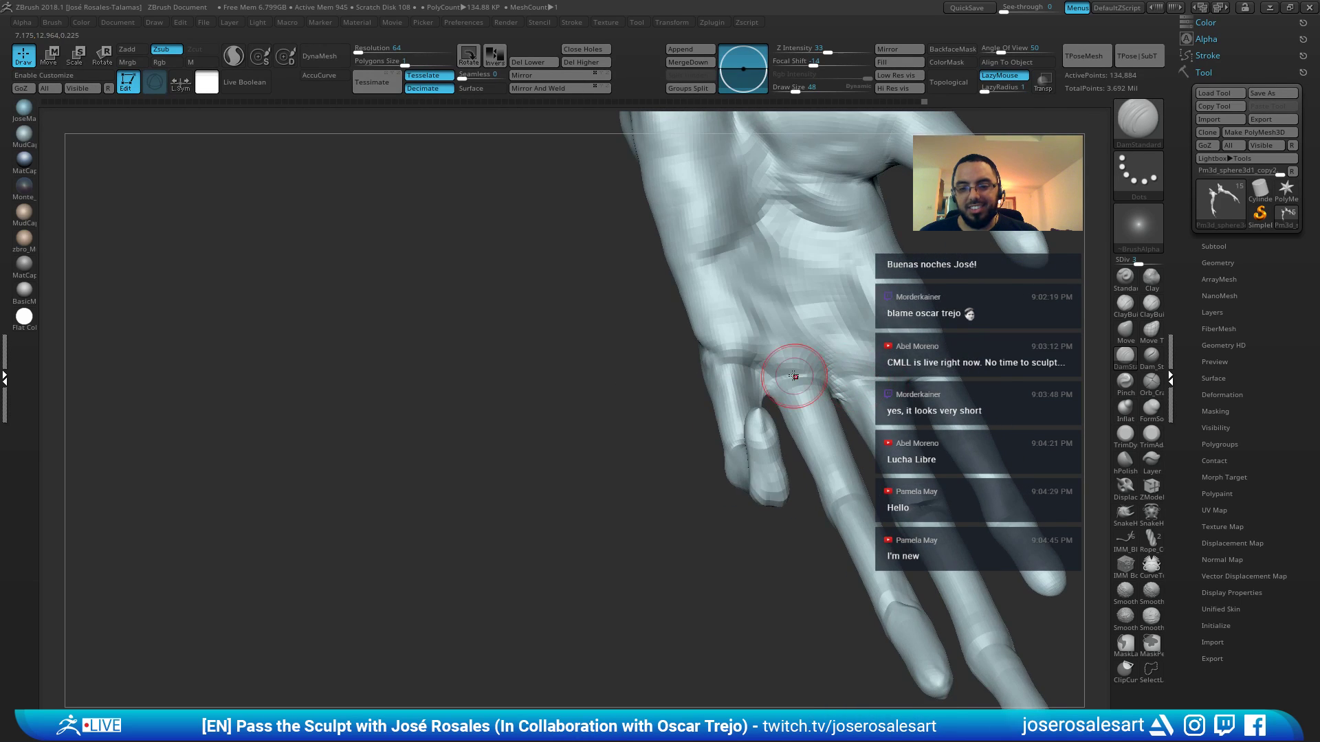
pyautogui.moveTo(794, 376)
pyautogui.mouseDown(button='right')
pyautogui.moveTo(756, 412)
pyautogui.moveTo(700, 372)
pyautogui.moveTo(709, 380)
pyautogui.mouseUp(button='right')
# Build up the fleshy pads of the palm with ClayBuildup at draw size 33
pyautogui.press('1')
pyautogui.press('s')
pyautogui.moveTo(707, 379); pyautogui.dragTo(712, 379)
pyautogui.moveTo(674, 392); pyautogui.dragTo(708, 379)
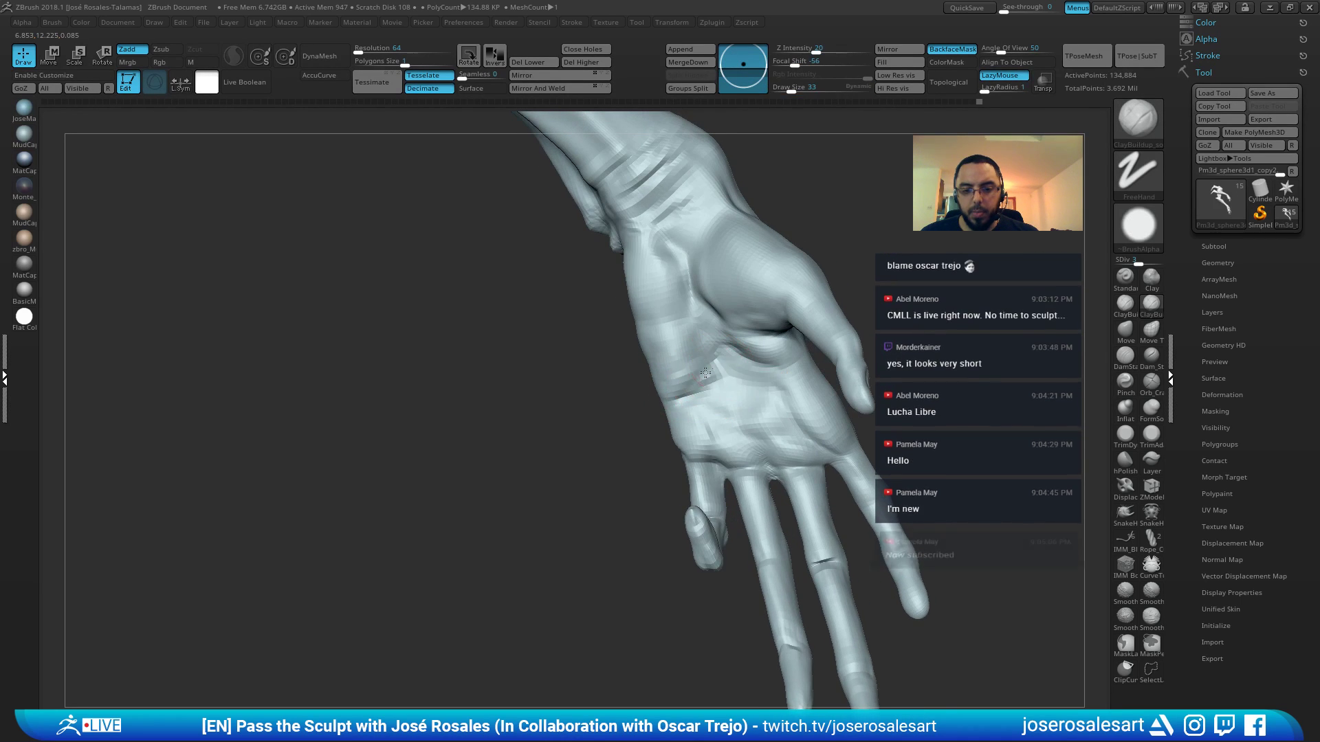
pyautogui.moveTo(707, 374)
pyautogui.mouseDown(button='right')
pyautogui.moveTo(678, 369)
pyautogui.moveTo(792, 384)
pyautogui.moveTo(808, 424)
pyautogui.moveTo(832, 437)
pyautogui.moveTo(814, 481)
pyautogui.moveTo(781, 485)
pyautogui.moveTo(835, 357)
pyautogui.mouseUp(button='right')
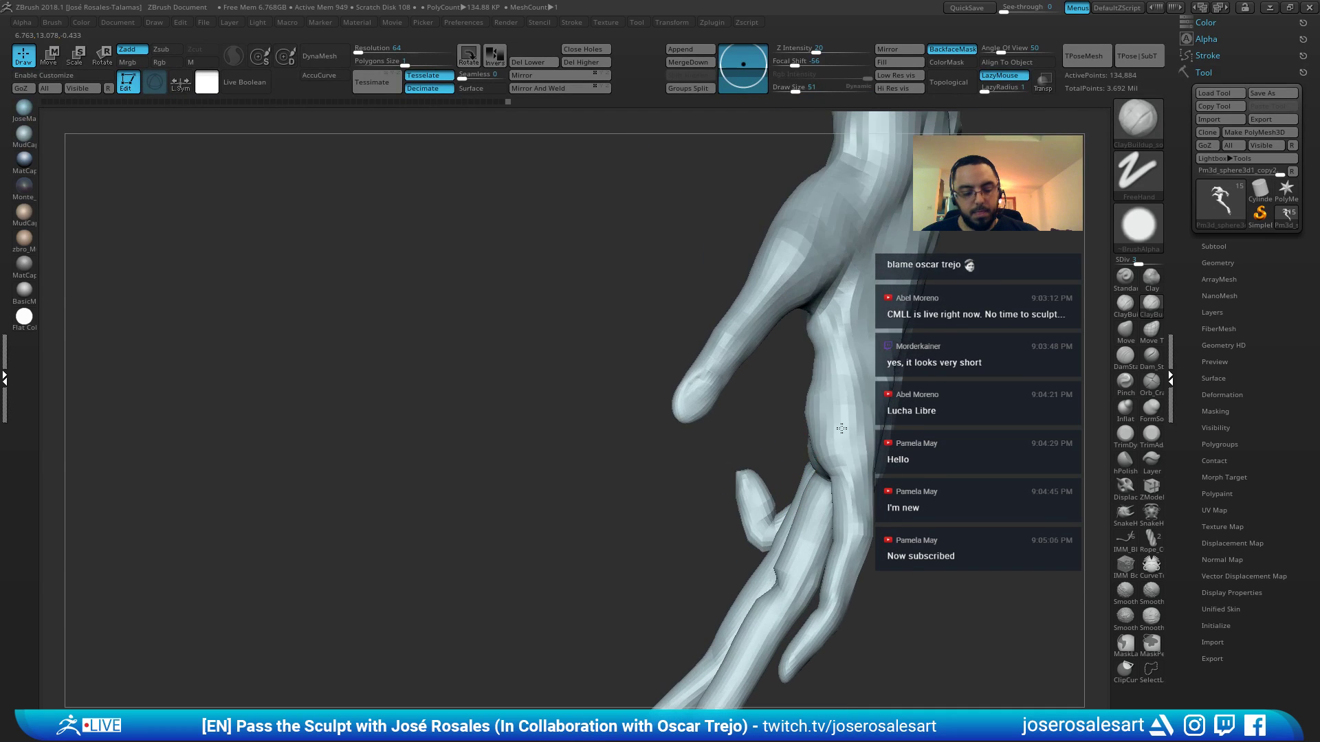
# Reshape the hand's side profile around the index finger base with the Move brush
pyautogui.press('b')
pyautogui.press('m')
pyautogui.press('v')
pyautogui.moveTo(818, 410); pyautogui.dragTo(844, 423, button='right')
pyautogui.press('s')
pyautogui.moveTo(820, 424); pyautogui.dragTo(825, 403)
pyautogui.moveTo(826, 402); pyautogui.dragTo(660, 368, button='right')
pyautogui.moveTo(813, 375)
pyautogui.mouseDown(button='right')
pyautogui.moveTo(610, 339)
pyautogui.moveTo(582, 285)
pyautogui.mouseUp(button='right')
# Puff up the fingers of the hand with the Inflat brush, reducing the draw size to 65
pyautogui.press('b')
pyautogui.press('i')
pyautogui.press('n')
pyautogui.press('s')
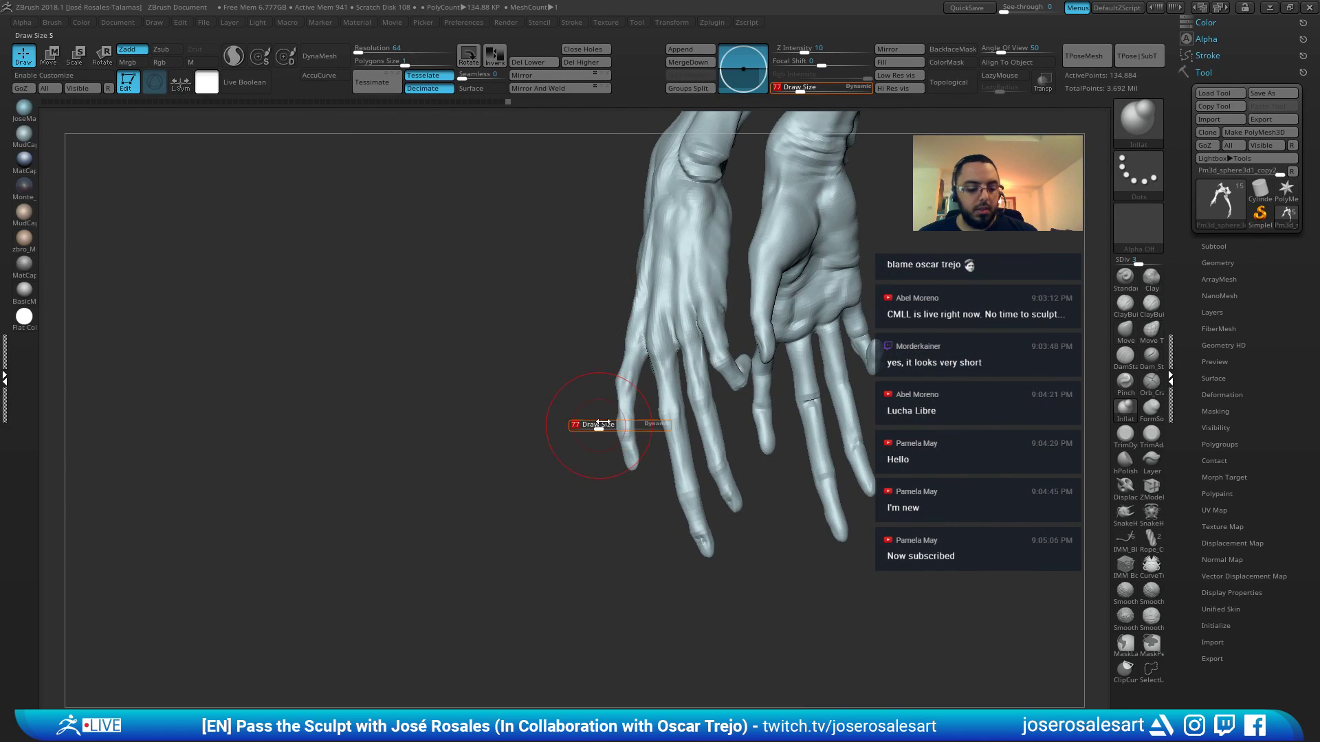
pyautogui.moveTo(596, 428); pyautogui.dragTo(607, 427)
pyautogui.moveTo(607, 423); pyautogui.dragTo(677, 415, button='right')
pyautogui.press('s')
pyautogui.moveTo(622, 416); pyautogui.dragTo(617, 416)
pyautogui.moveTo(617, 412); pyautogui.dragTo(613, 363, button='right')
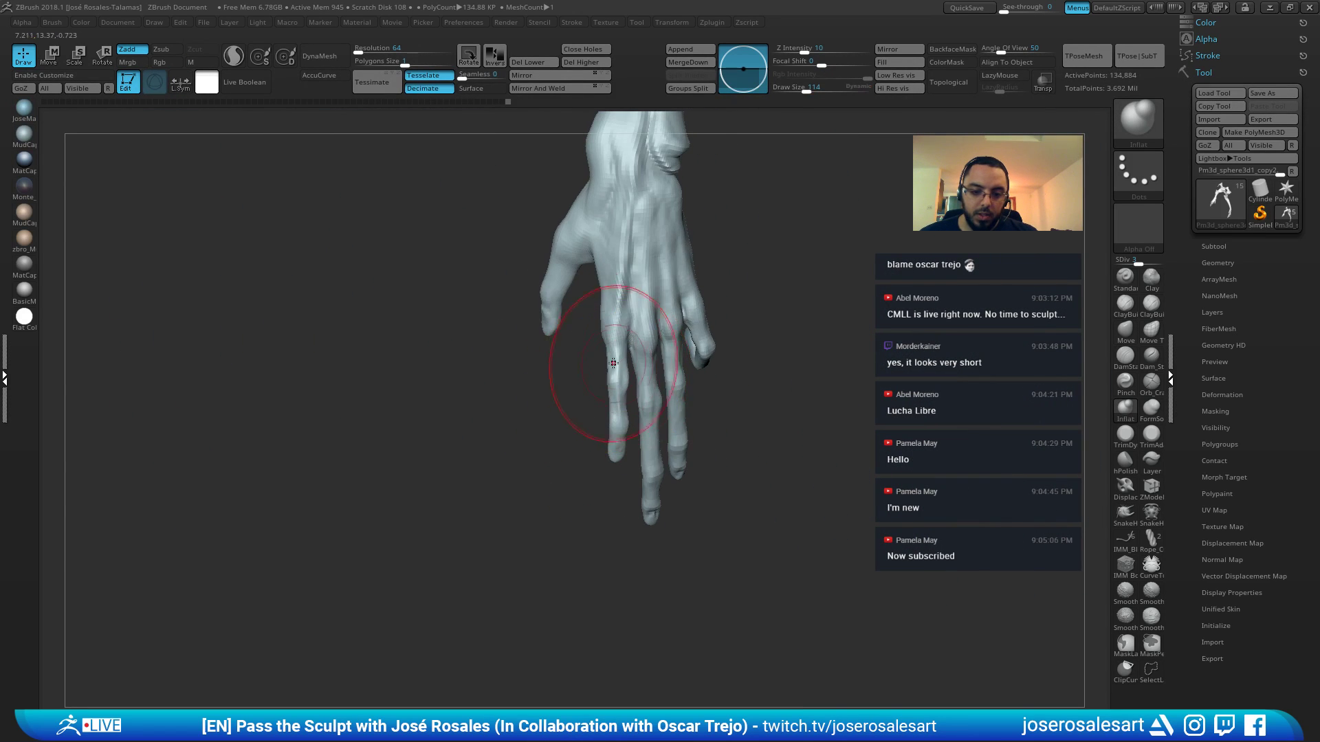
pyautogui.moveTo(604, 512)
pyautogui.mouseDown(button='right')
pyautogui.moveTo(614, 396)
pyautogui.moveTo(633, 473)
pyautogui.mouseUp(button='right')
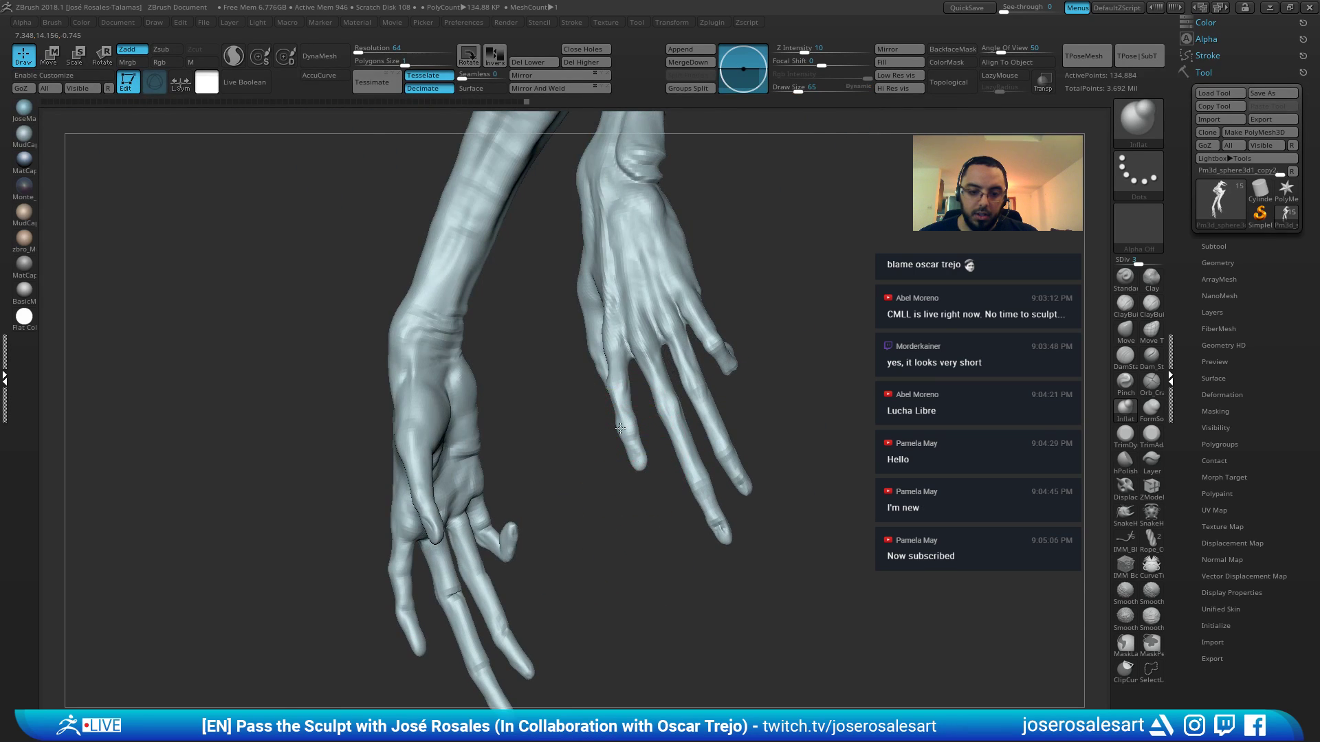
pyautogui.moveTo(620, 427); pyautogui.dragTo(694, 385, button='right')
pyautogui.moveTo(779, 365); pyautogui.dragTo(604, 470, button='right')
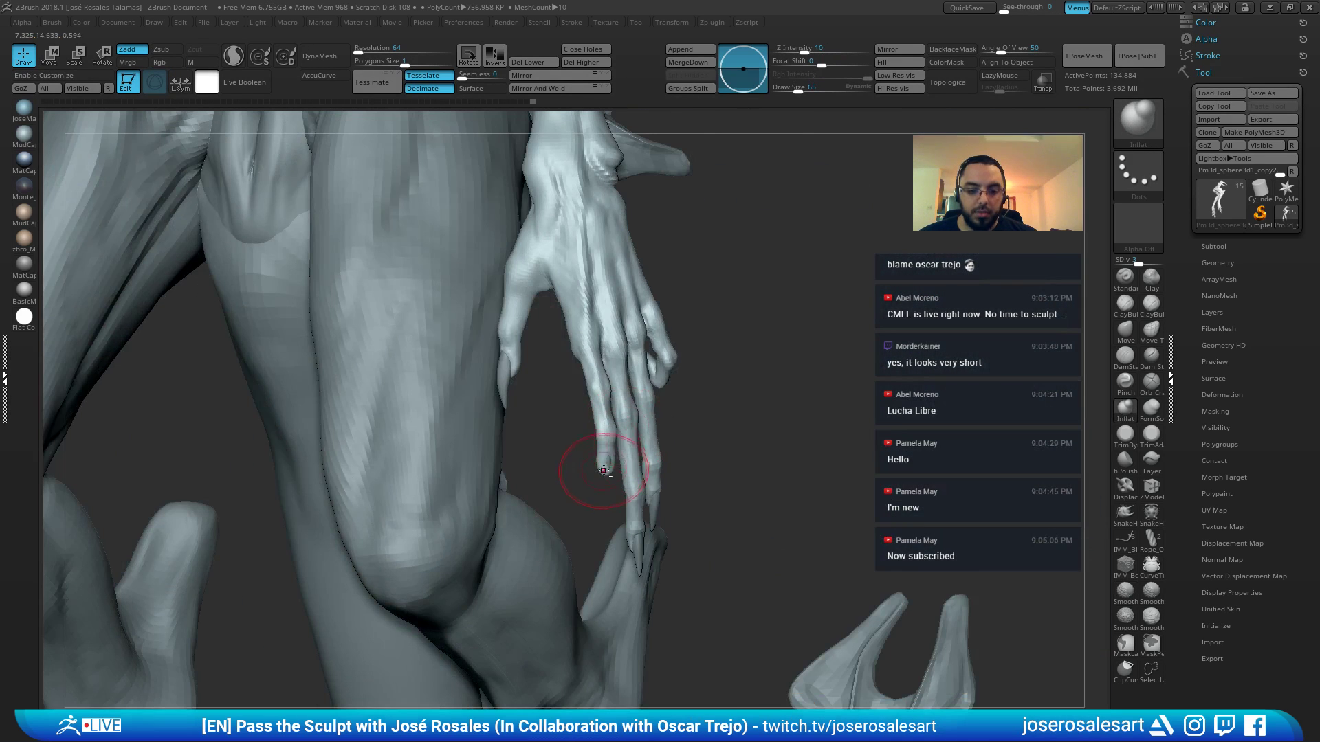
# Switch to the Nails1 subtool and isolate the nail on the short index finger
pyautogui.moveTo(695, 477); pyautogui.dragTo(656, 608, button='right')
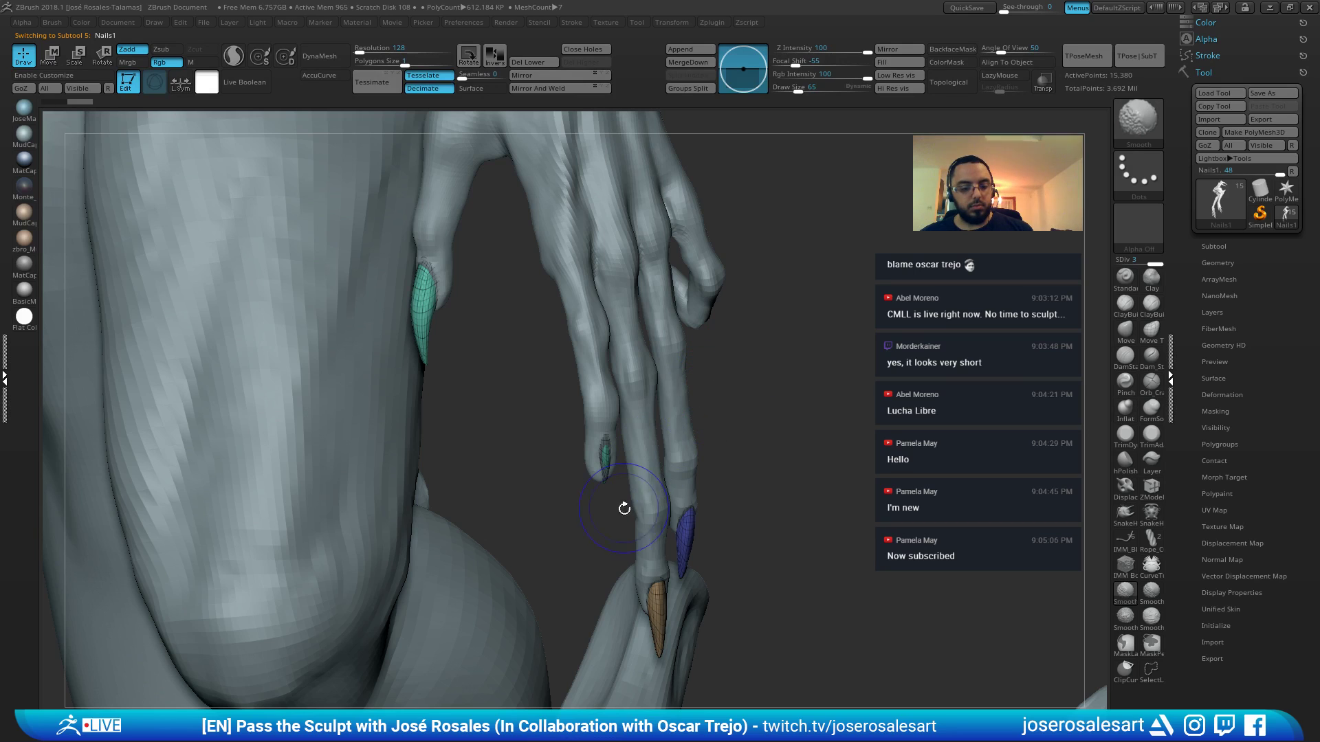
pyautogui.hotkey('shift', 's')
pyautogui.moveTo(654, 492); pyautogui.dragTo(521, 444)
pyautogui.press('w')
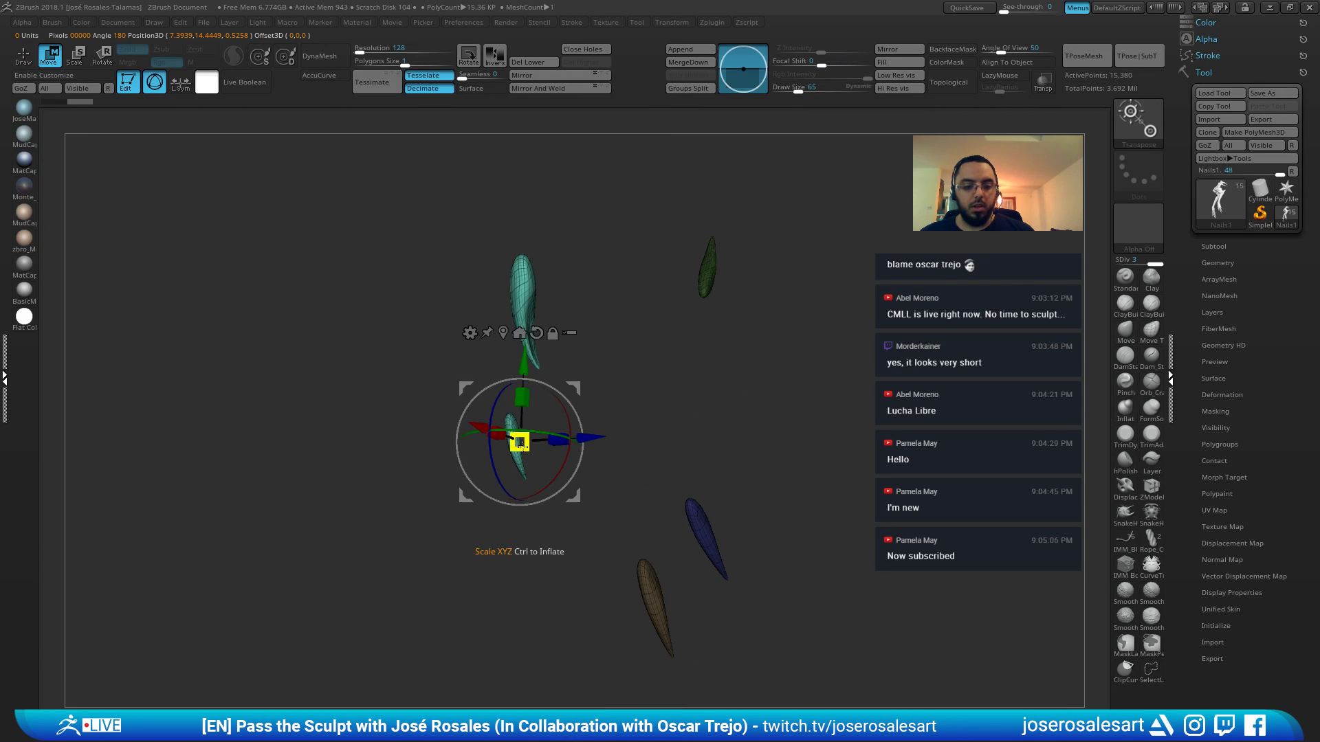
pyautogui.keyDown('shift'); pyautogui.moveTo(622, 406); pyautogui.dragTo(693, 398); pyautogui.keyUp('shift')
pyautogui.press('q')
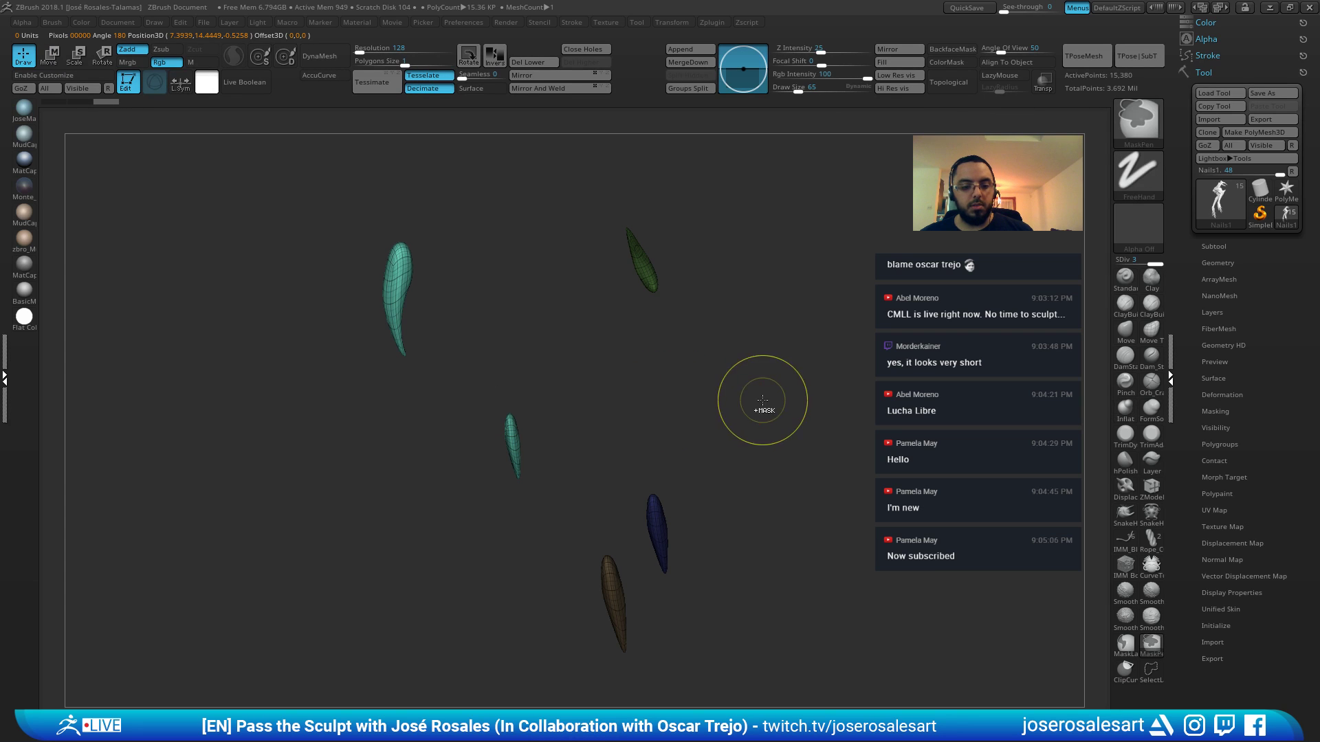
pyautogui.moveTo(805, 415)
pyautogui.mouseDown()
pyautogui.moveTo(699, 421)
pyautogui.moveTo(516, 464)
pyautogui.mouseUp()
pyautogui.hotkey('shift', 's')
pyautogui.keyDown('ctrl'); pyautogui.keyDown('shift'); pyautogui.click(515, 456); pyautogui.keyUp('shift'); pyautogui.keyUp('ctrl')
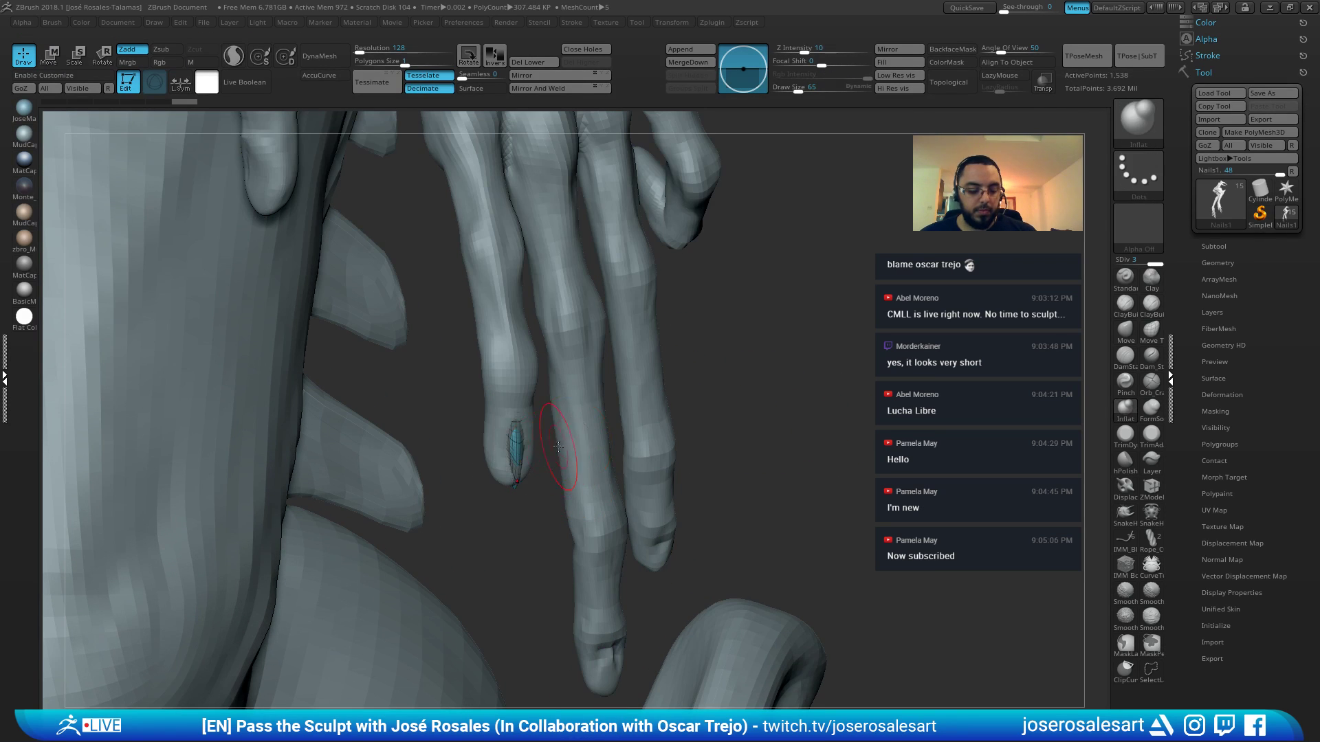
# Try to slide the isolated index fingernail toward its fingertip and adjust its counterpart on the other hand
pyautogui.press('w')
pyautogui.moveTo(512, 332); pyautogui.dragTo(508, 387)
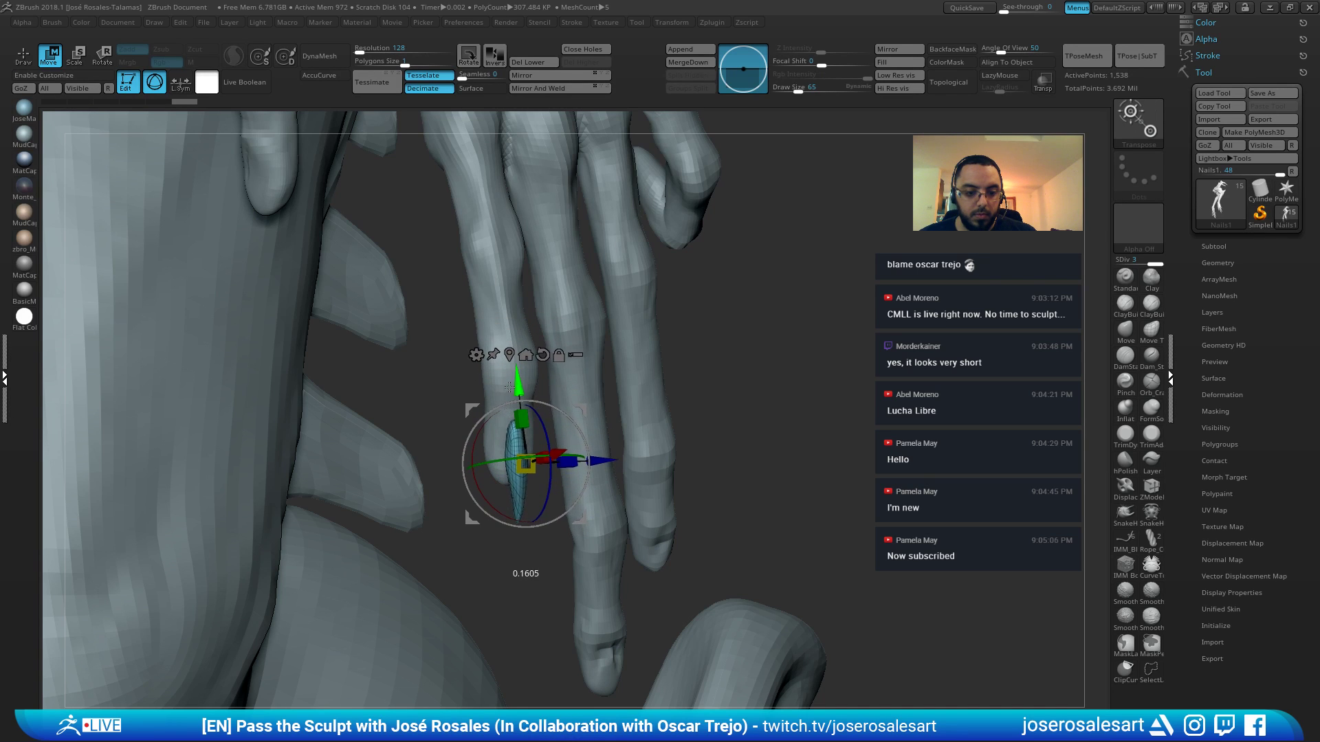
pyautogui.moveTo(512, 392); pyautogui.dragTo(1086, 320, button='right')
pyautogui.keyDown('ctrl'); pyautogui.keyDown('shift'); pyautogui.click(261, 506); pyautogui.keyUp('shift'); pyautogui.keyUp('ctrl')
pyautogui.keyDown('ctrl'); pyautogui.moveTo(244, 522); pyautogui.dragTo(395, 317, button='right'); pyautogui.keyUp('ctrl')
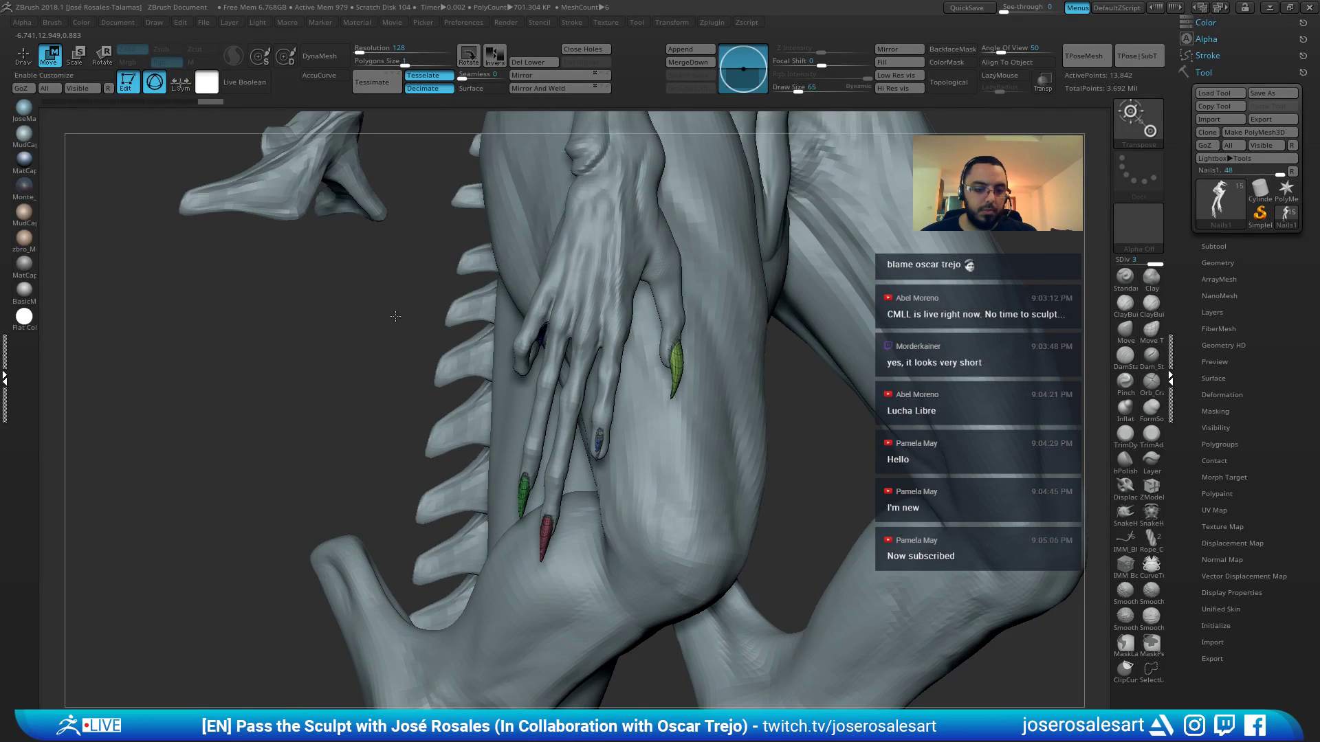
pyautogui.keyDown('ctrl'); pyautogui.click(602, 445); pyautogui.keyUp('ctrl')
pyautogui.press('q')
pyautogui.keyDown('ctrl'); pyautogui.moveTo(809, 355); pyautogui.dragTo(821, 371); pyautogui.keyUp('ctrl')
pyautogui.press('Tab')
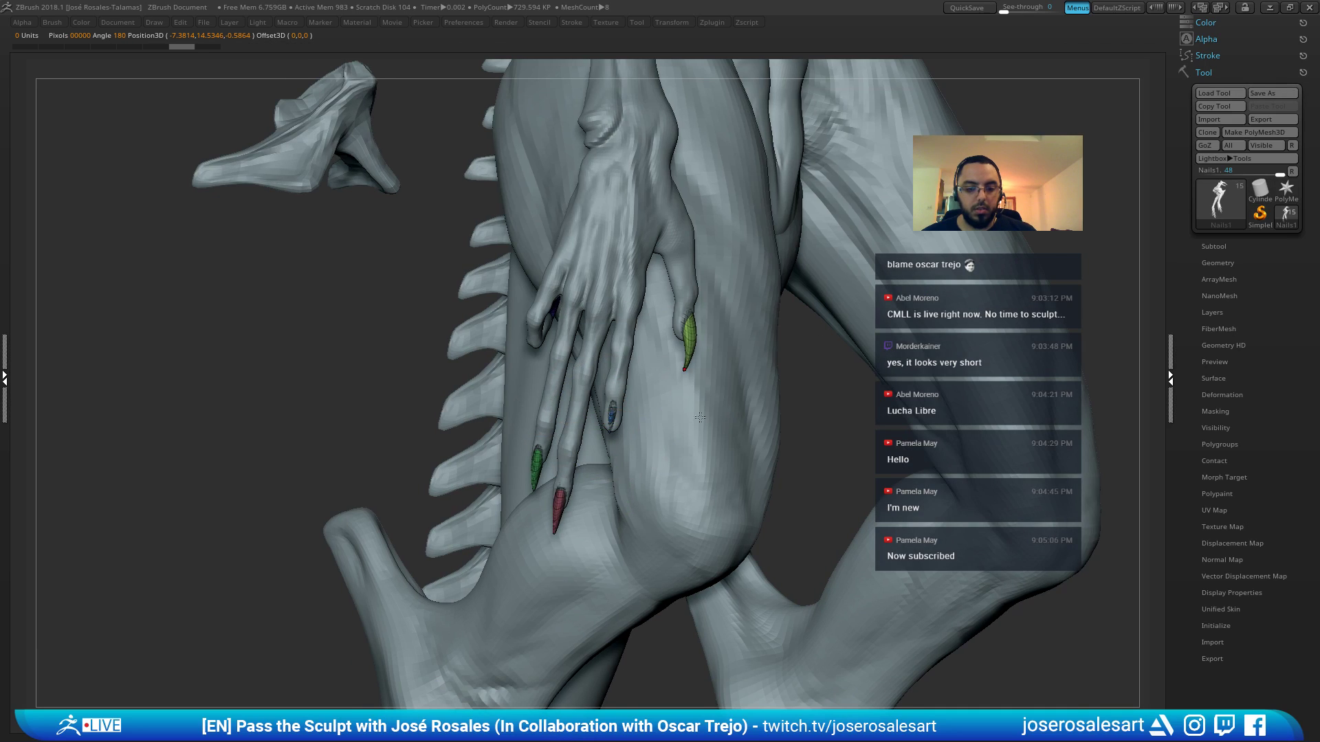
# Solo the Nails1 subtool and frame the nails of both hands
pyautogui.keyDown('alt'); pyautogui.moveTo(824, 386); pyautogui.dragTo(628, 326, button='right'); pyautogui.keyUp('alt')
pyautogui.hotkey('alt', 's')
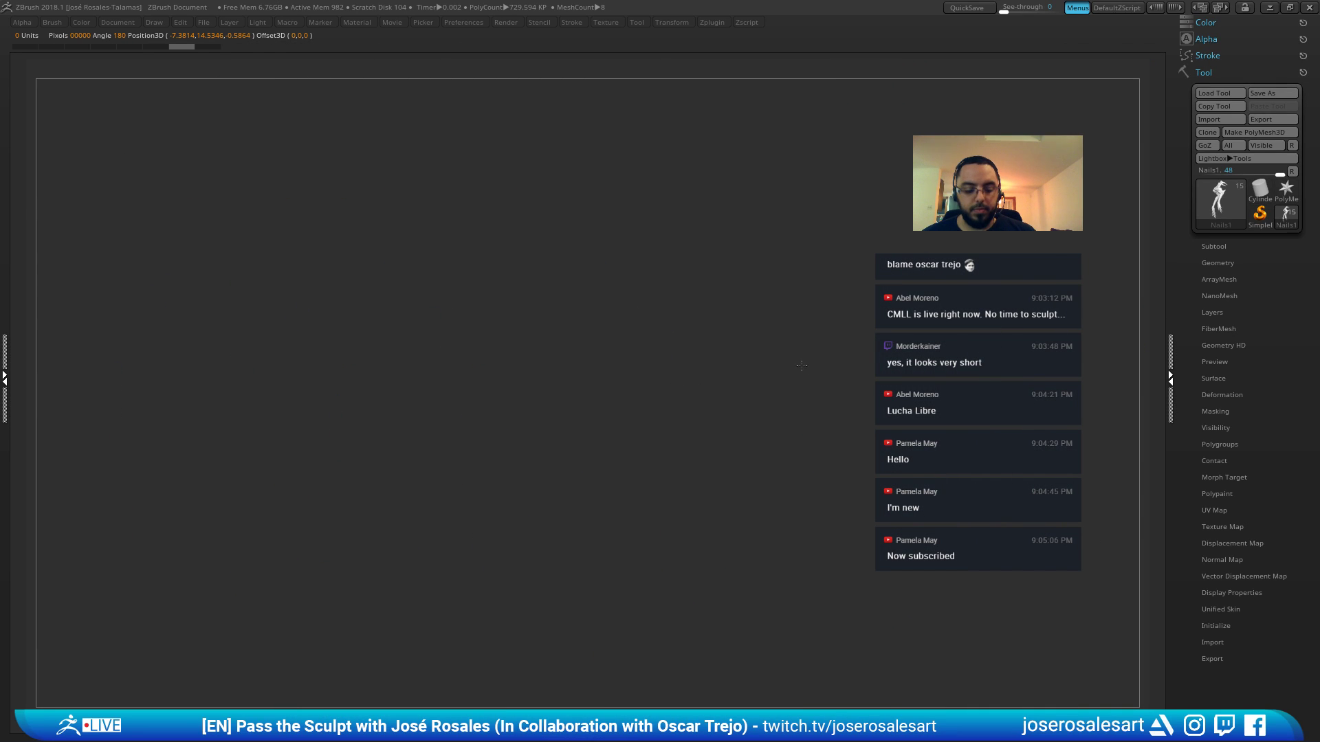
pyautogui.moveTo(802, 365); pyautogui.dragTo(836, 374, button='right')
pyautogui.keyDown('alt'); pyautogui.moveTo(464, 377); pyautogui.dragTo(510, 416, button='right'); pyautogui.keyUp('alt')
pyautogui.press('Tab')
pyautogui.press('Tab')
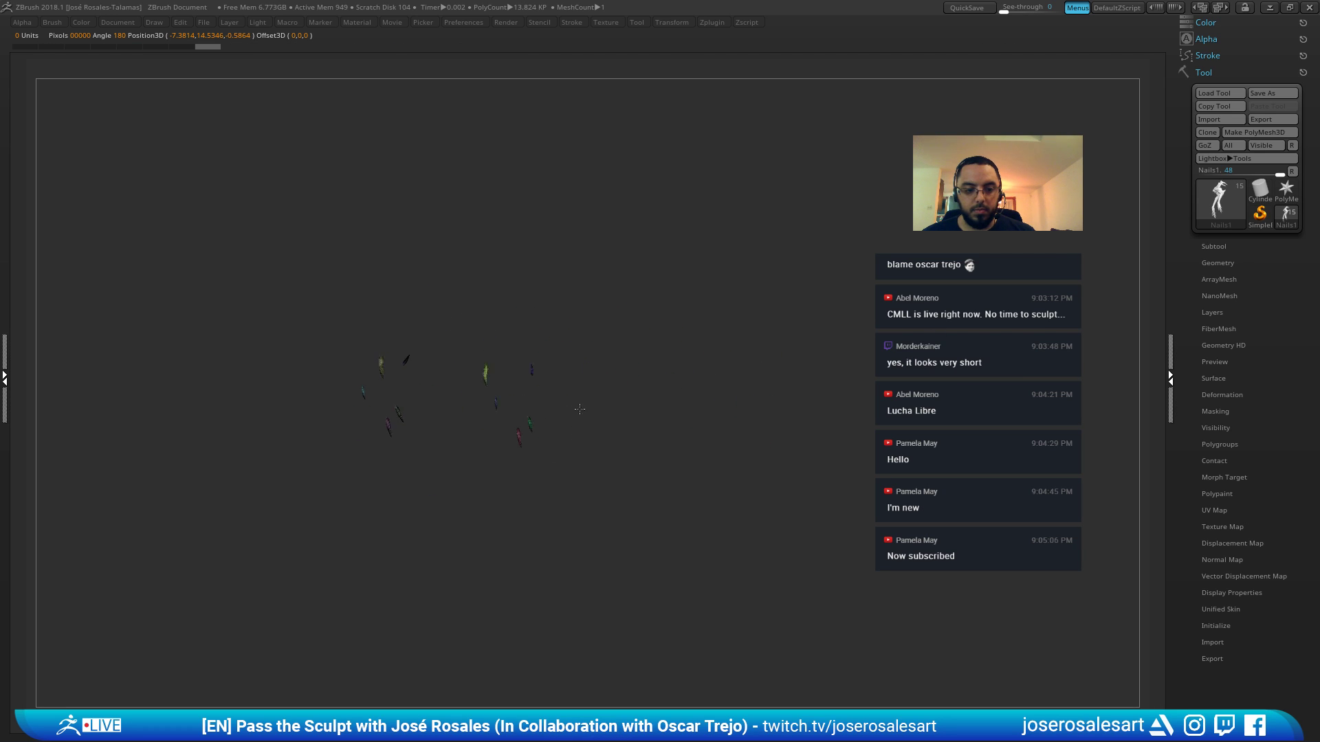
pyautogui.moveTo(631, 409); pyautogui.dragTo(407, 393, button='right')
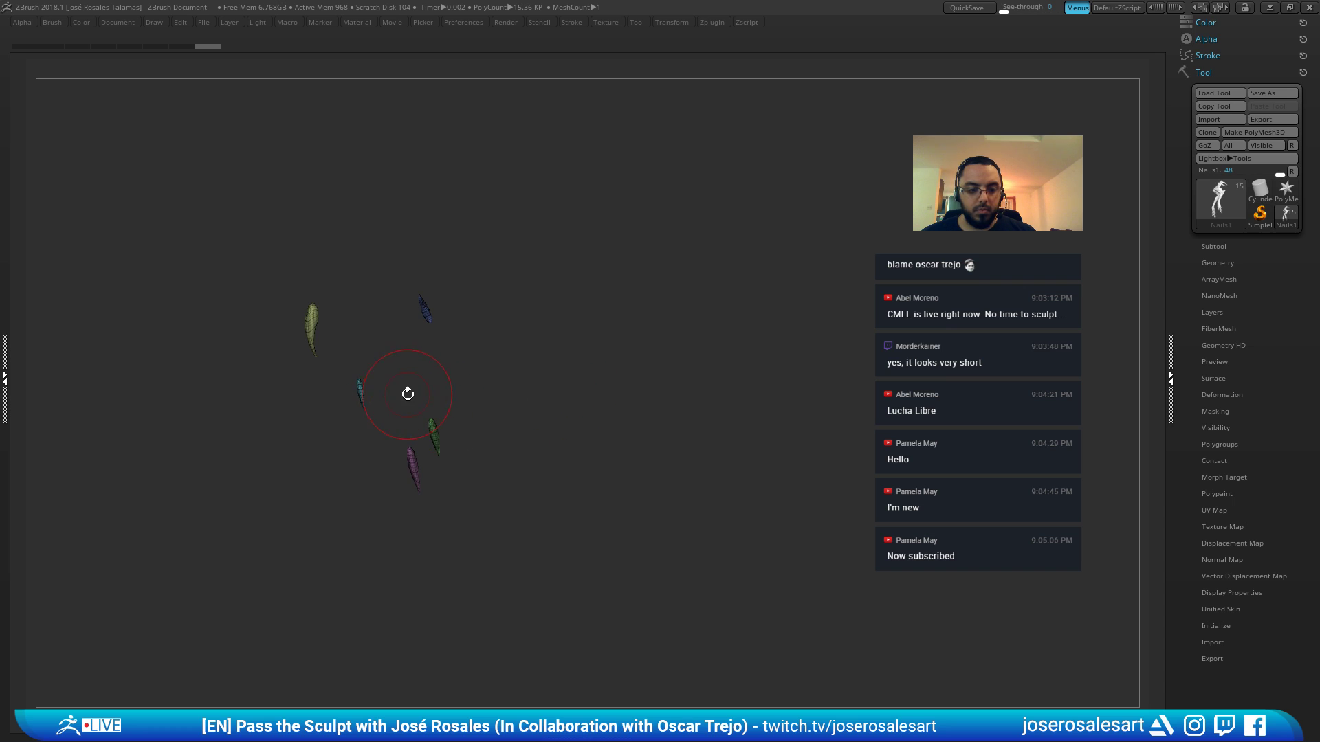
pyautogui.hotkey('alt', 's')
pyautogui.hotkey('alt', 's')
pyautogui.moveTo(335, 416); pyautogui.dragTo(456, 410, button='right')
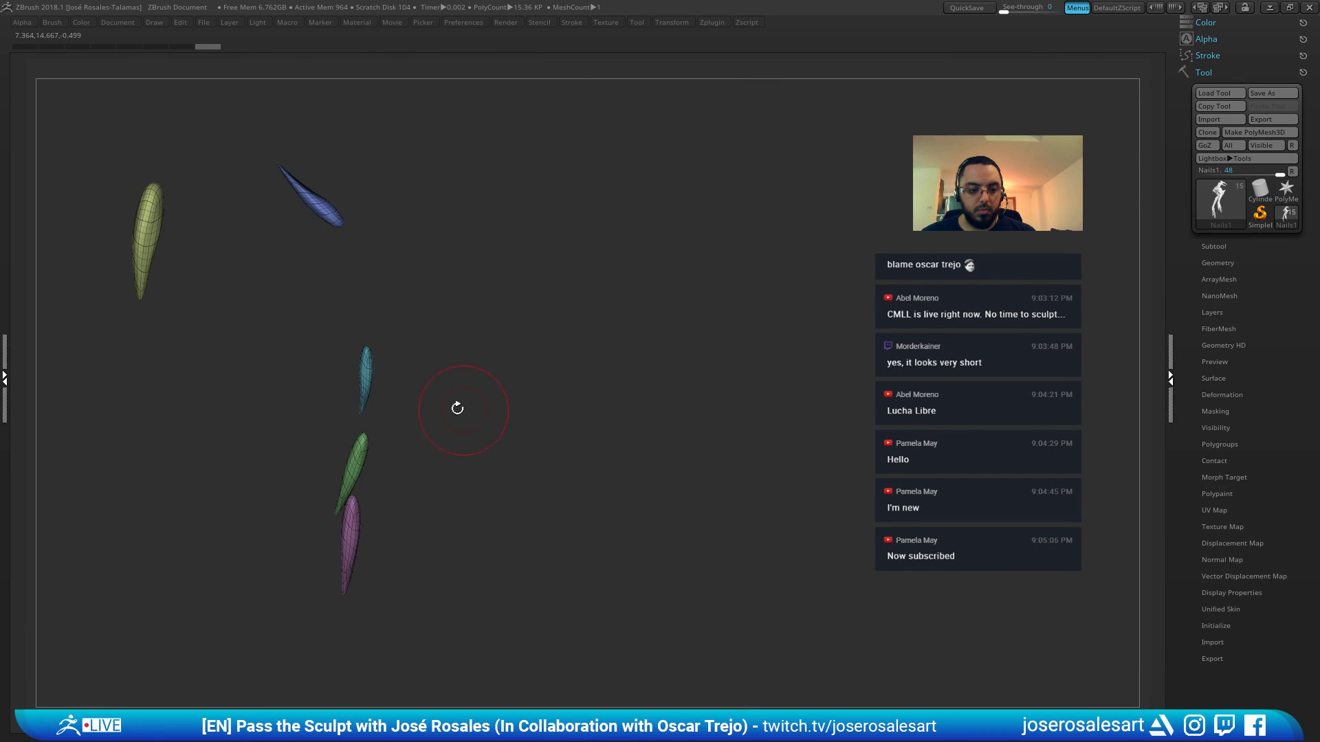
# Combine the index fingernails of both hands into a single polygroup and turn Solo off
pyautogui.keyDown('ctrl'); pyautogui.keyDown('shift'); pyautogui.click(370, 376); pyautogui.keyUp('shift'); pyautogui.keyUp('ctrl')
pyautogui.moveTo(369, 375); pyautogui.dragTo(379, 338, button='right')
pyautogui.keyDown('ctrl'); pyautogui.keyDown('shift'); pyautogui.moveTo(639, 412); pyautogui.dragTo(618, 392); pyautogui.keyUp('shift'); pyautogui.keyUp('ctrl')
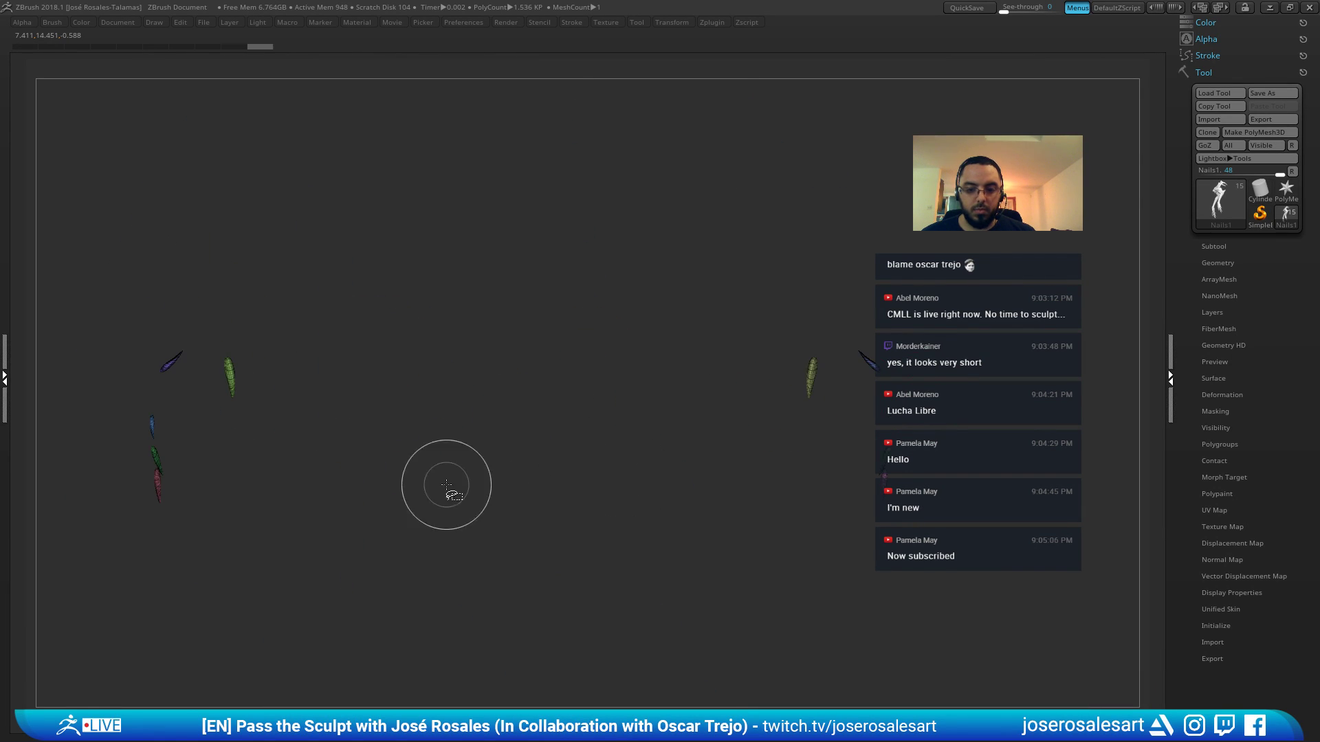
pyautogui.keyDown('ctrl'); pyautogui.keyDown('shift'); pyautogui.click(153, 427); pyautogui.keyUp('shift'); pyautogui.keyUp('ctrl')
pyautogui.keyDown('ctrl'); pyautogui.keyDown('shift'); pyautogui.moveTo(591, 453); pyautogui.dragTo(619, 467); pyautogui.keyUp('shift'); pyautogui.keyUp('ctrl')
pyautogui.hotkey('ctrl', 'w')
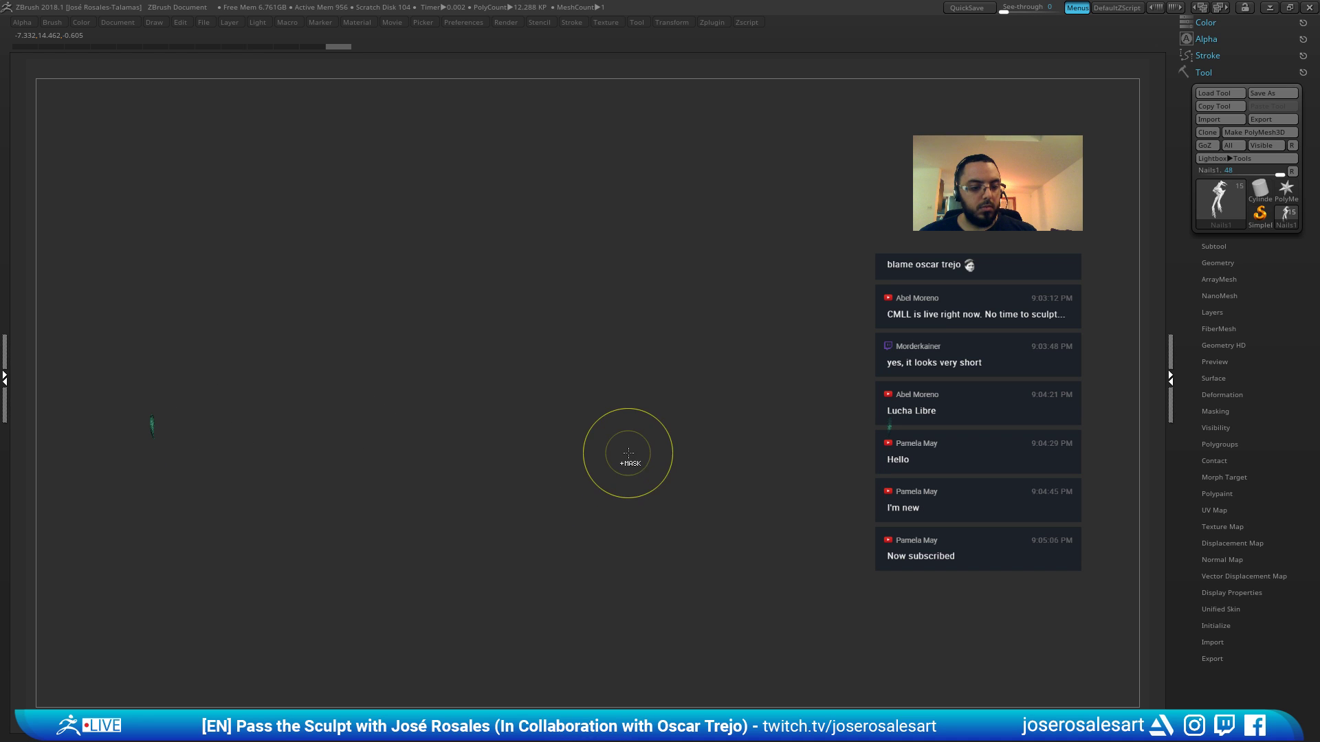
pyautogui.keyDown('ctrl'); pyautogui.keyDown('shift'); pyautogui.click(628, 452); pyautogui.keyUp('shift'); pyautogui.keyUp('ctrl')
pyautogui.hotkey('alt', 's')
# Isolate the index fingernails' polygroup and reset the orientation of the transform gizmo on them
pyautogui.keyDown('ctrl'); pyautogui.moveTo(806, 376); pyautogui.dragTo(933, 484, button='right'); pyautogui.keyUp('ctrl')
pyautogui.moveTo(965, 417); pyautogui.dragTo(794, 430, button='right')
pyautogui.press('Tab')
pyautogui.keyDown('ctrl'); pyautogui.keyDown('shift'); pyautogui.click(894, 517); pyautogui.keyUp('shift'); pyautogui.keyUp('ctrl')
pyautogui.press('w')
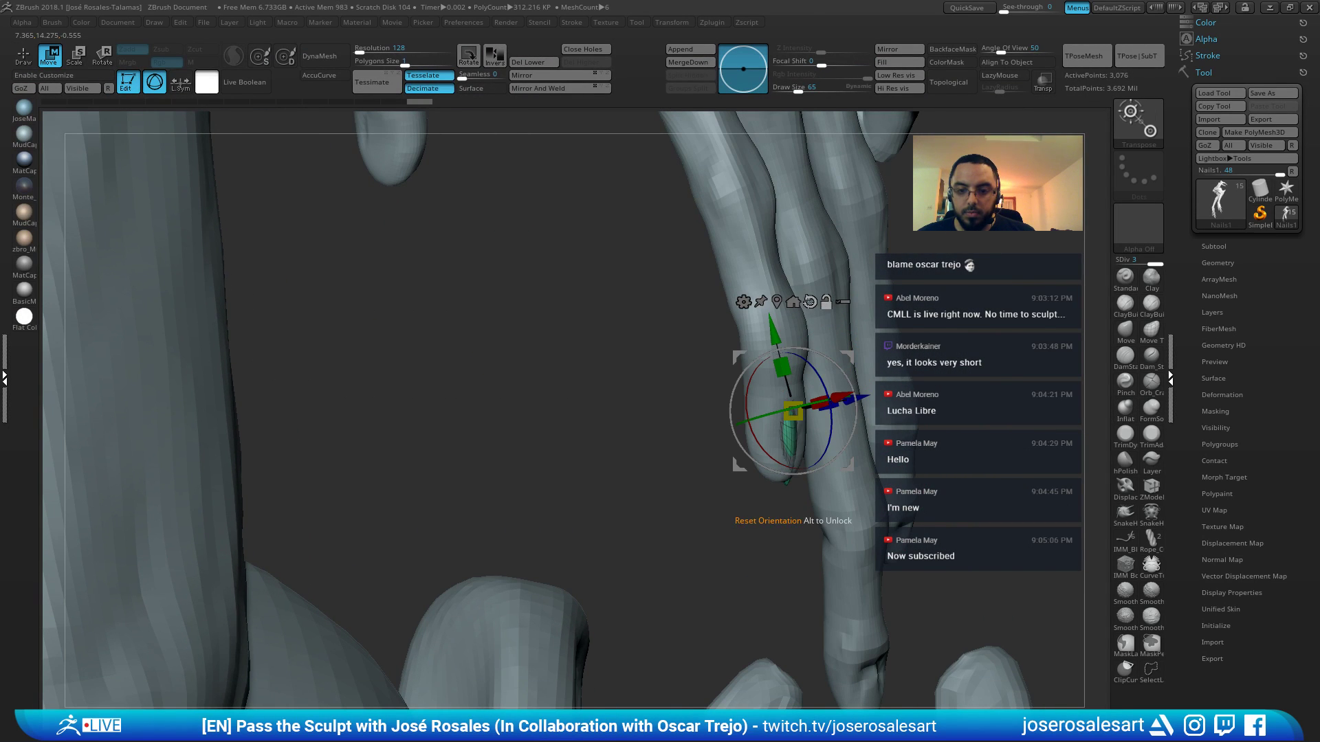
pyautogui.keyDown('alt'); pyautogui.click(810, 303); pyautogui.keyUp('alt')
pyautogui.moveTo(818, 353); pyautogui.dragTo(867, 357, button='right')
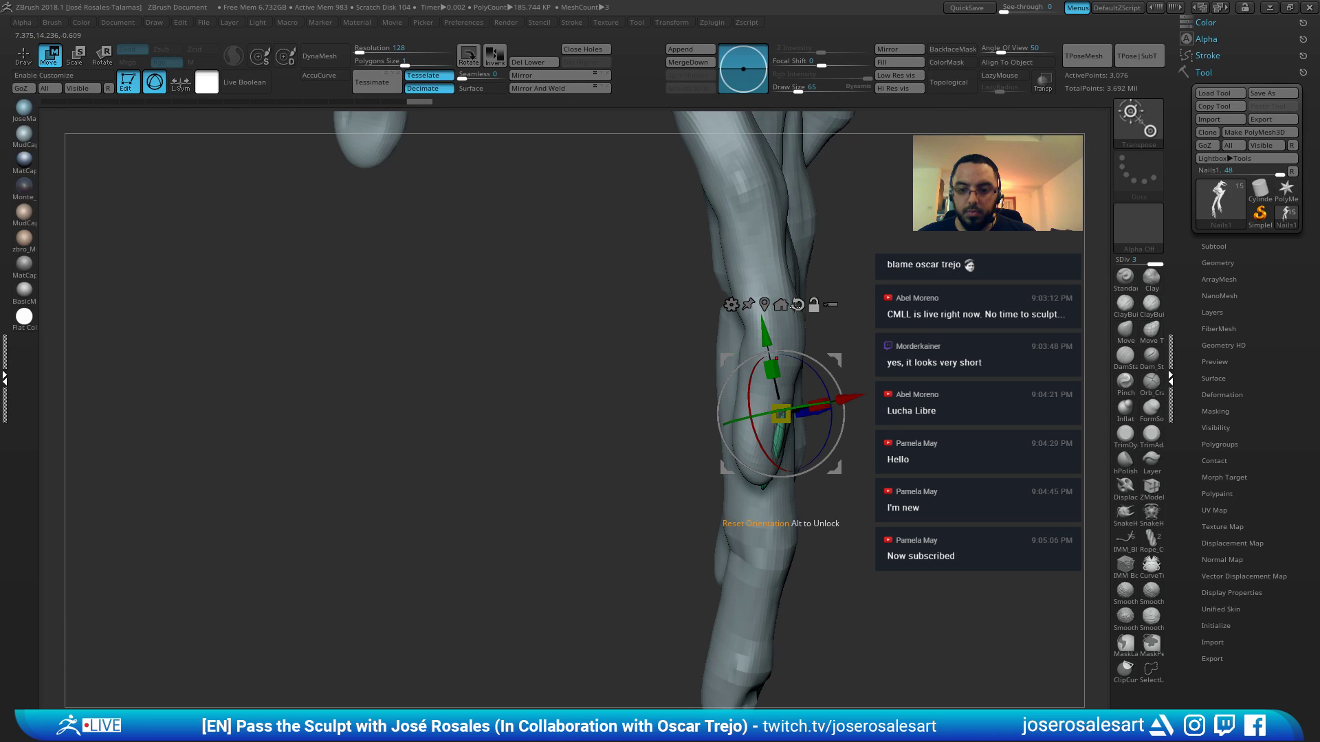
pyautogui.keyDown('alt'); pyautogui.click(797, 305); pyautogui.keyUp('alt')
# Move the index fingernails along the fingers toward their tips and show all the nails again
pyautogui.moveTo(785, 336); pyautogui.dragTo(785, 367)
pyautogui.moveTo(785, 368)
pyautogui.mouseDown(button='right')
pyautogui.moveTo(744, 339)
pyautogui.moveTo(794, 358)
pyautogui.mouseUp(button='right')
pyautogui.moveTo(795, 365); pyautogui.dragTo(796, 374)
pyautogui.moveTo(831, 447)
pyautogui.mouseDown(button='right')
pyautogui.moveTo(801, 493)
pyautogui.moveTo(777, 485)
pyautogui.moveTo(798, 633)
pyautogui.moveTo(804, 622)
pyautogui.mouseUp(button='right')
pyautogui.press('q')
pyautogui.moveTo(917, 462); pyautogui.dragTo(646, 456, button='right')
pyautogui.keyDown('ctrl'); pyautogui.keyDown('shift'); pyautogui.click(721, 417); pyautogui.keyUp('shift'); pyautogui.keyUp('ctrl')
# Make the arms subtool active and frame the forearm
pyautogui.keyDown('ctrl'); pyautogui.moveTo(721, 418); pyautogui.dragTo(675, 385, button='right'); pyautogui.keyUp('ctrl')
pyautogui.keyDown('alt'); pyautogui.click(512, 389); pyautogui.keyUp('alt')
pyautogui.keyDown('alt'); pyautogui.moveTo(563, 227); pyautogui.dragTo(539, 395, button='right'); pyautogui.keyUp('alt')
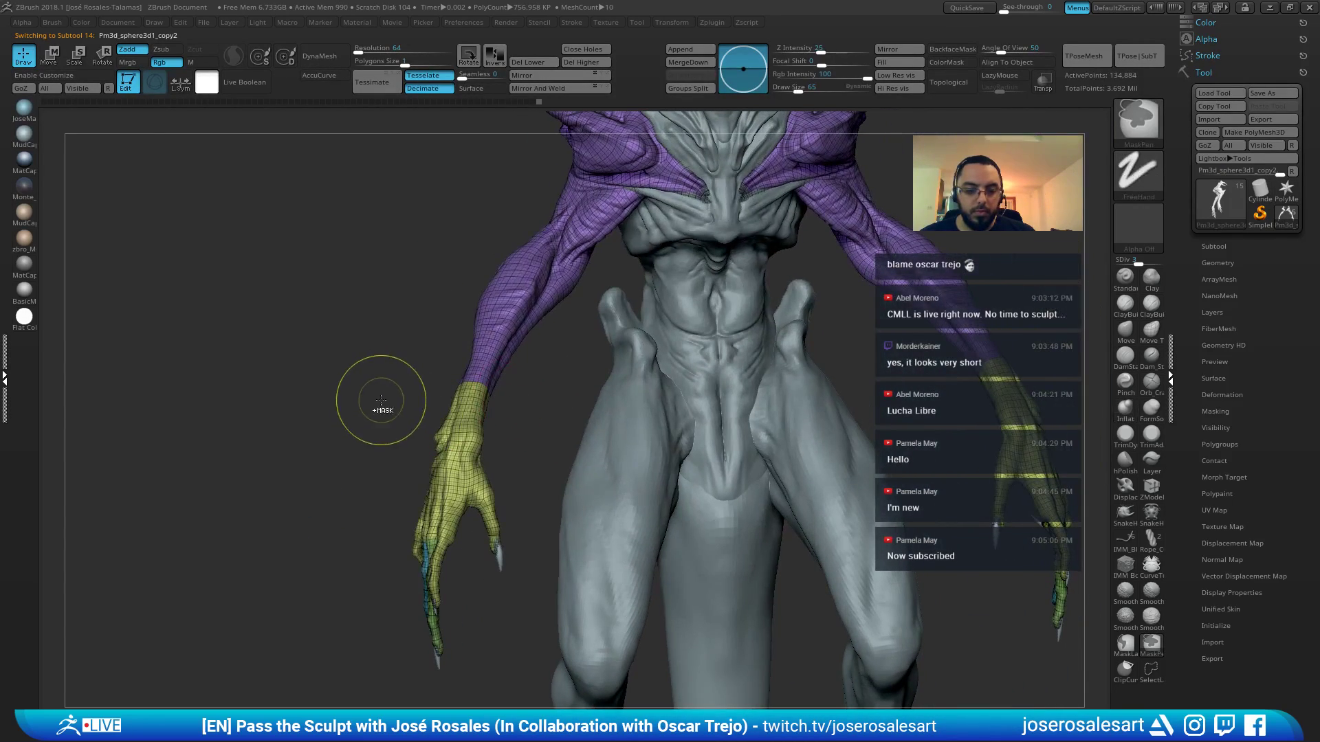
pyautogui.moveTo(439, 295); pyautogui.dragTo(564, 382, button='right')
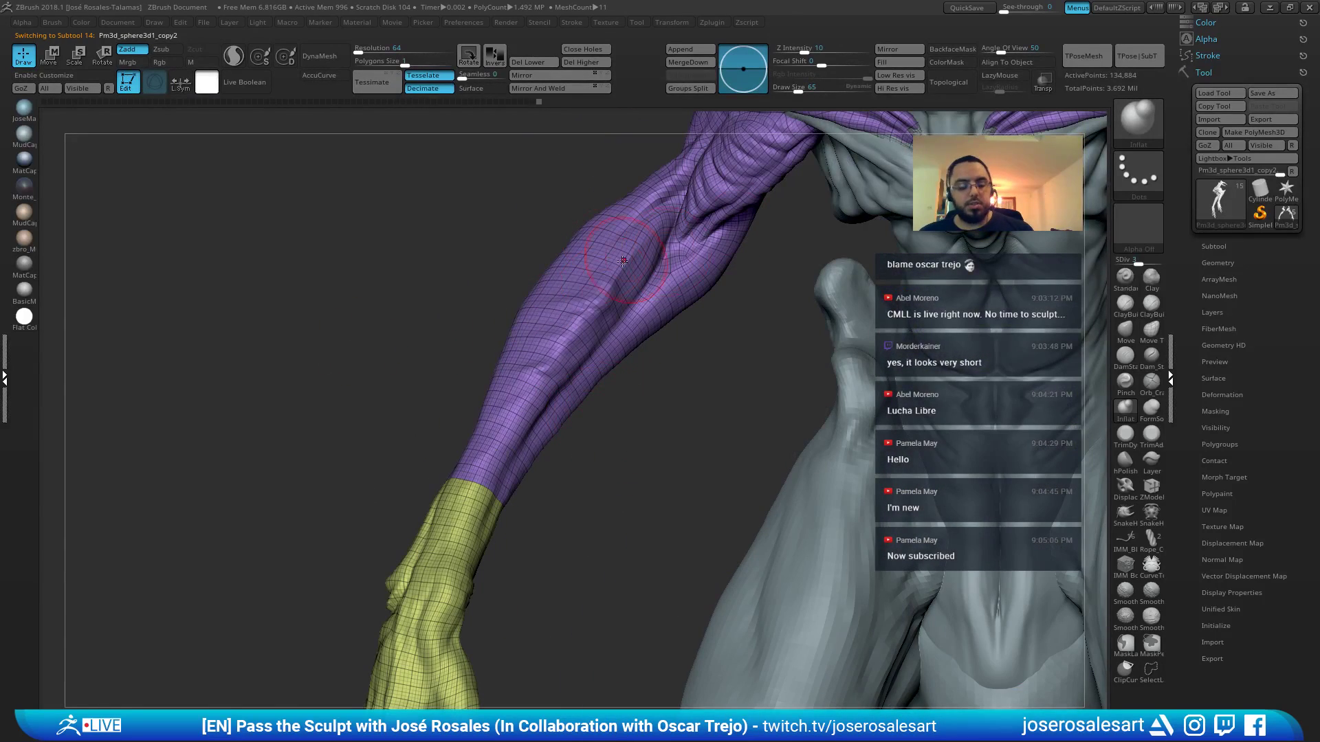
# Hide the polyframe and carve muscle grooves along the forearm with DamStandard at draw size 48
pyautogui.press('b')
pyautogui.press('d')
pyautogui.press('s')
pyautogui.press('s')
pyautogui.moveTo(598, 406); pyautogui.dragTo(592, 406)
pyautogui.hotkey('shift', 'f')
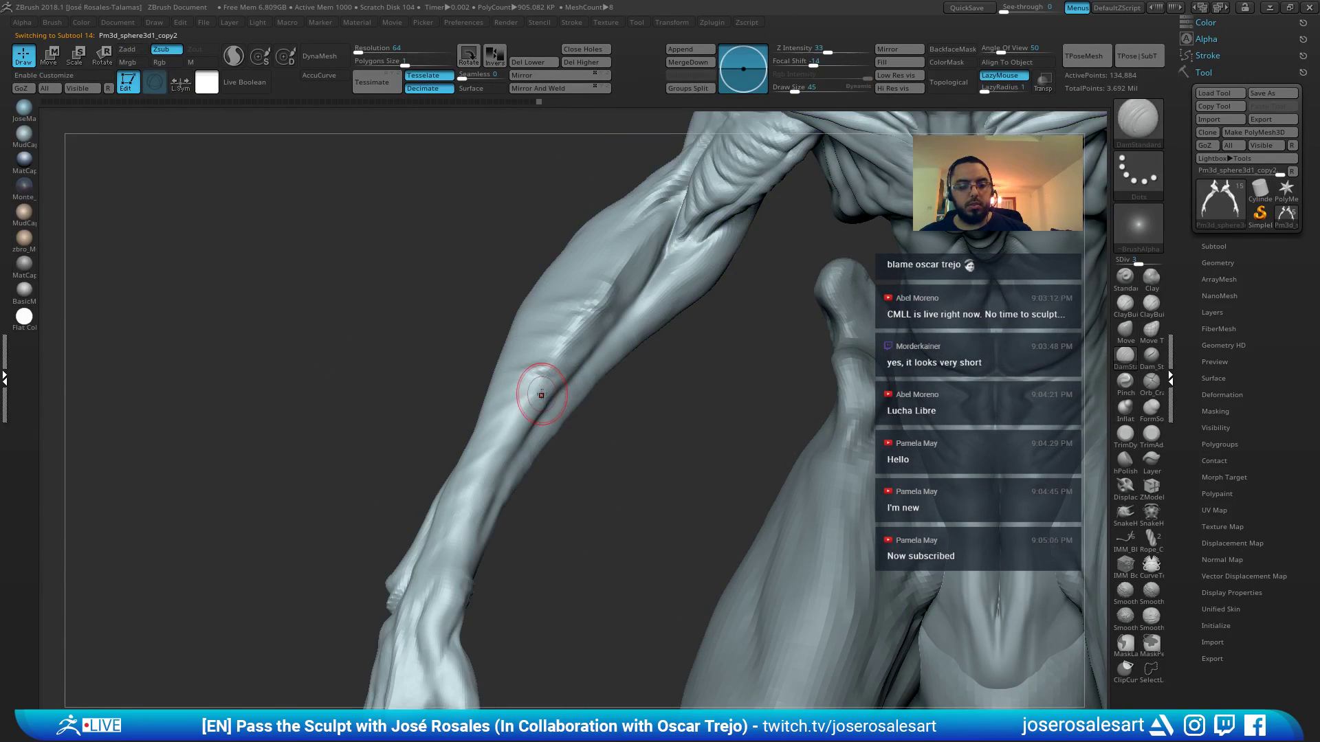
pyautogui.moveTo(540, 392); pyautogui.dragTo(516, 408, button='right')
pyautogui.moveTo(539, 409); pyautogui.dragTo(512, 410)
pyautogui.moveTo(543, 392)
pyautogui.mouseDown(button='right')
pyautogui.moveTo(598, 345)
pyautogui.moveTo(547, 406)
pyautogui.mouseUp(button='right')
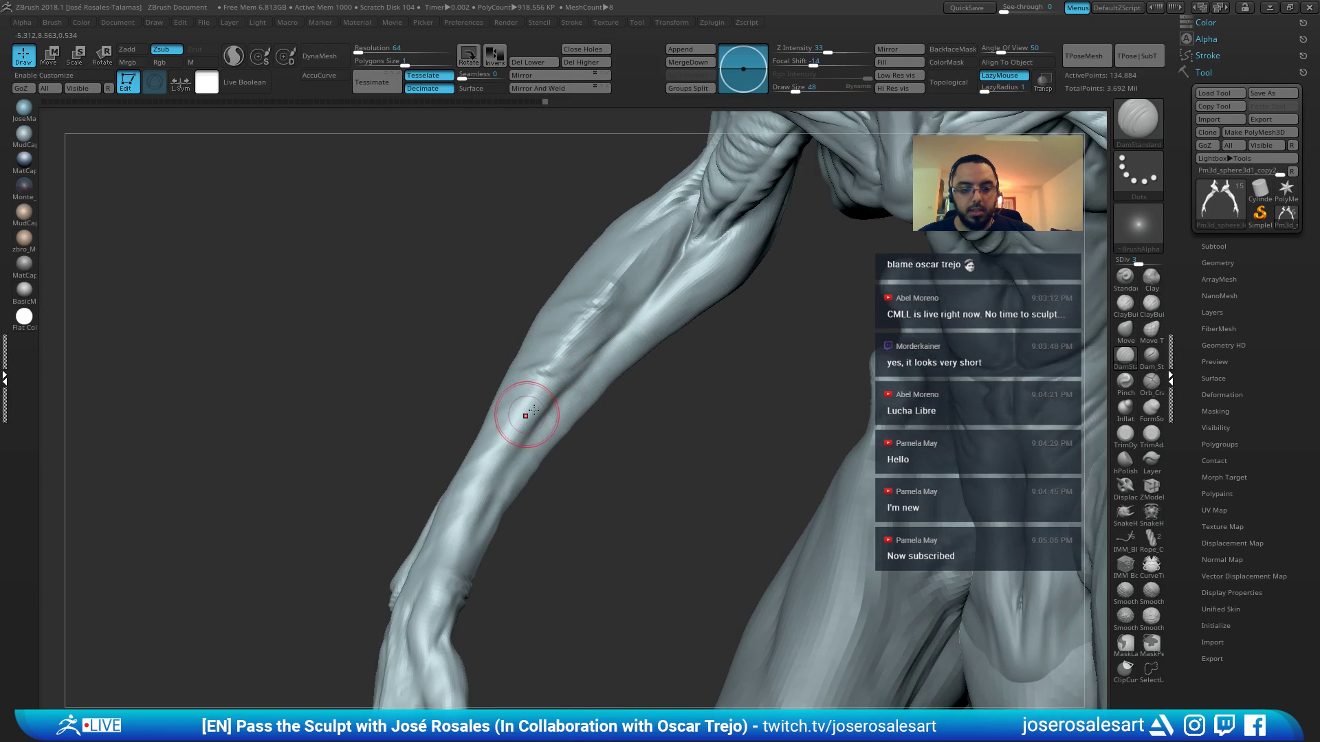
pyautogui.moveTo(533, 411); pyautogui.dragTo(538, 406)
pyautogui.moveTo(543, 404)
pyautogui.mouseDown(button='right')
pyautogui.moveTo(608, 360)
pyautogui.moveTo(593, 359)
pyautogui.moveTo(589, 323)
pyautogui.moveTo(538, 387)
pyautogui.mouseUp(button='right')
# Build up the muscle forms around the elbow and upper forearm with ClayBuildup at draw size 48
pyautogui.press('1')
pyautogui.moveTo(497, 330)
pyautogui.mouseDown(button='right')
pyautogui.moveTo(447, 339)
pyautogui.moveTo(550, 381)
pyautogui.moveTo(507, 253)
pyautogui.mouseUp(button='right')
pyautogui.moveTo(507, 253)
pyautogui.mouseDown()
pyautogui.moveTo(503, 303)
pyautogui.moveTo(529, 336)
pyautogui.mouseUp()
pyautogui.moveTo(529, 337)
pyautogui.mouseDown(button='right')
pyautogui.moveTo(474, 330)
pyautogui.moveTo(508, 309)
pyautogui.mouseUp(button='right')
pyautogui.moveTo(516, 306); pyautogui.dragTo(519, 338)
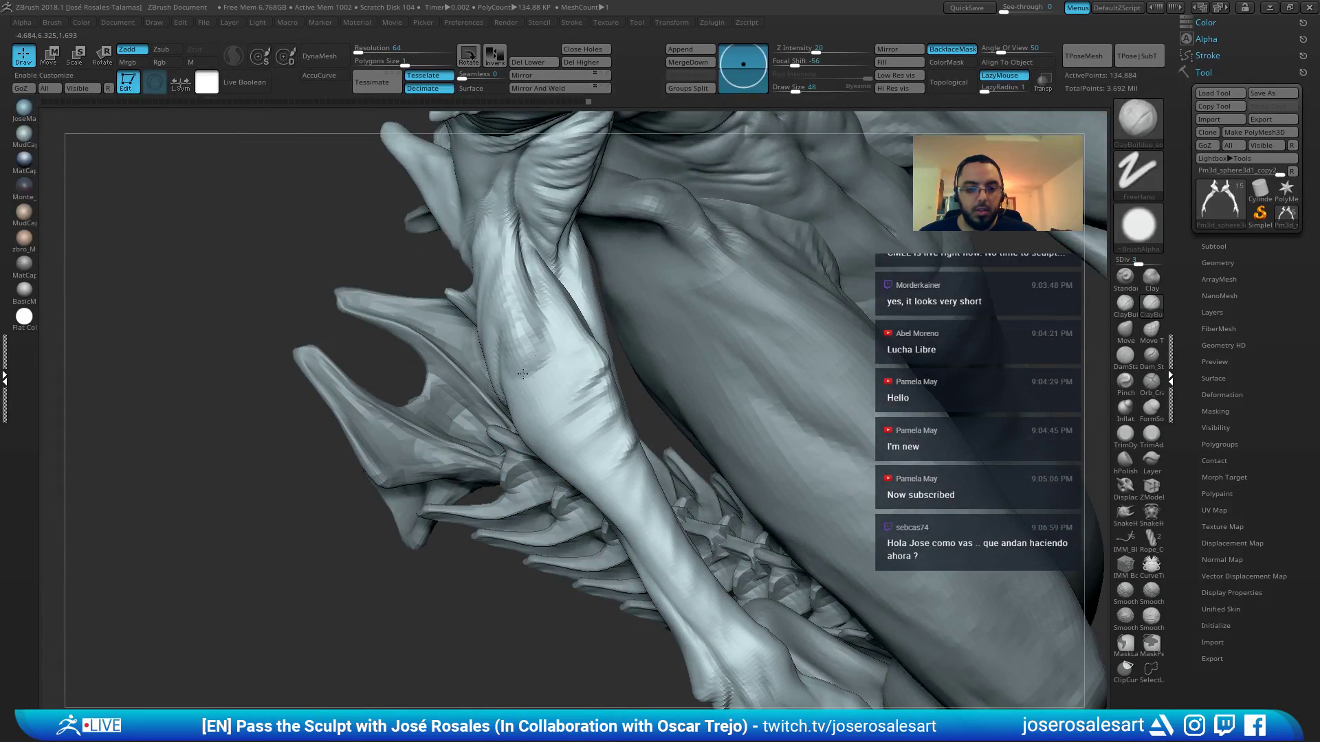
pyautogui.moveTo(522, 373)
pyautogui.mouseDown(button='right')
pyautogui.moveTo(501, 376)
pyautogui.moveTo(467, 435)
pyautogui.moveTo(522, 385)
pyautogui.moveTo(539, 436)
pyautogui.mouseUp(button='right')
# Refine the raised muscle forms around the elbow with the Standard brush at draw size 33
pyautogui.press('b')
pyautogui.press('s')
pyautogui.press('t')
pyautogui.press('[')
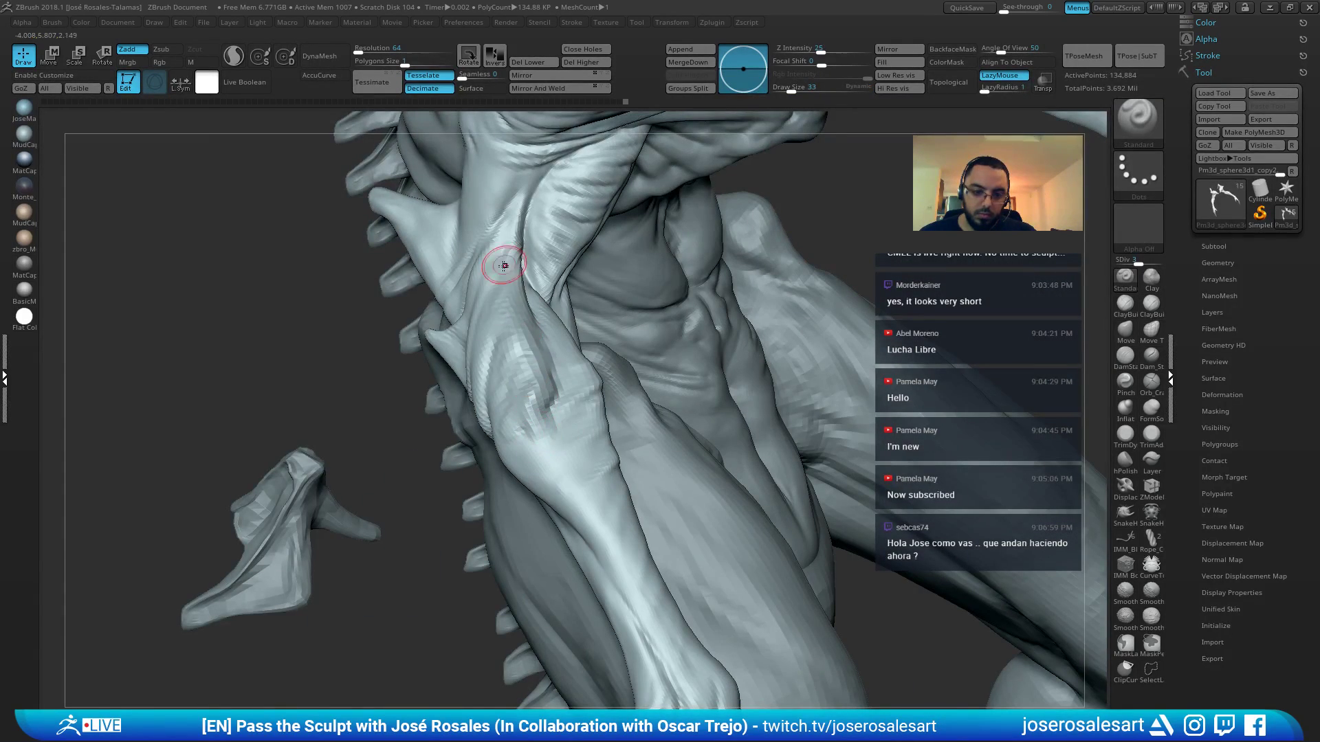
pyautogui.moveTo(504, 265); pyautogui.dragTo(512, 448, button='right')
pyautogui.moveTo(534, 497)
pyautogui.mouseDown(button='right')
pyautogui.moveTo(514, 391)
pyautogui.moveTo(545, 533)
pyautogui.moveTo(547, 419)
pyautogui.moveTo(565, 354)
pyautogui.moveTo(696, 197)
pyautogui.mouseUp(button='right')
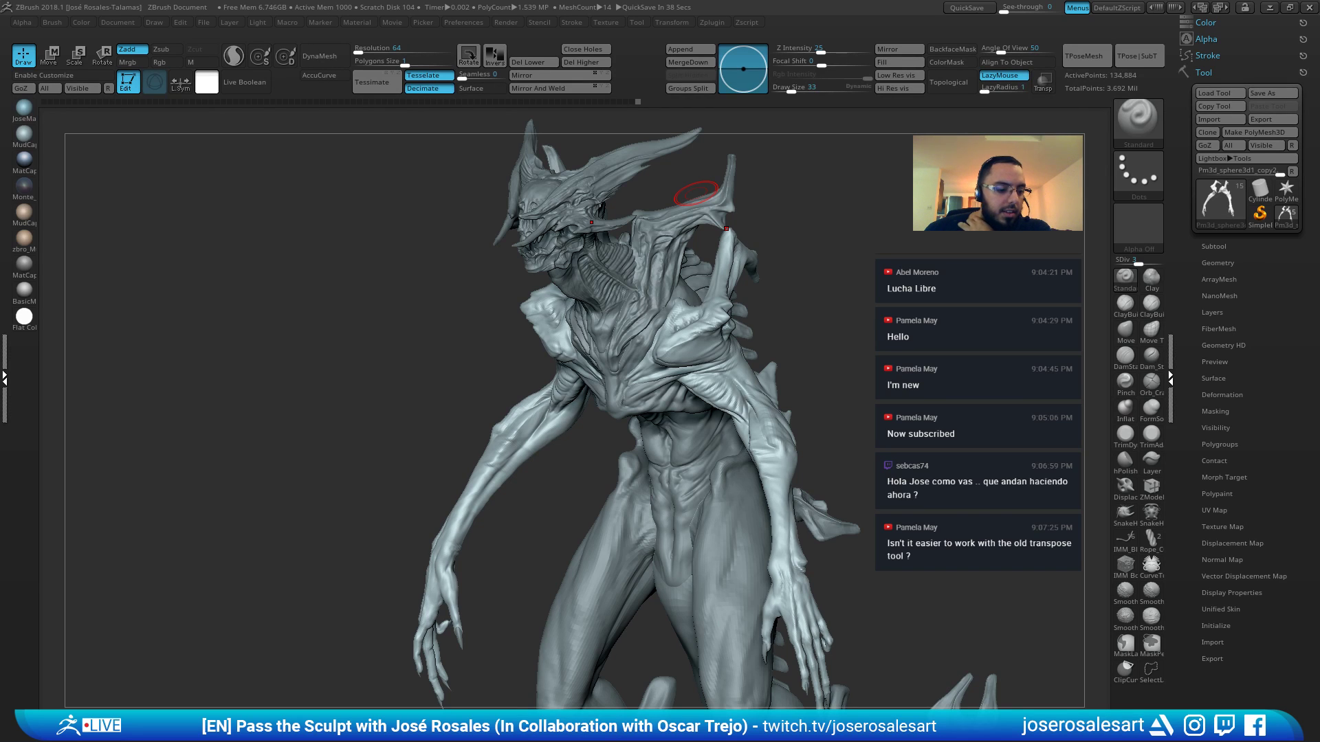
# Carve creases into the forearm just below the elbow with the DamStandard brush
pyautogui.keyDown('alt'); pyautogui.moveTo(536, 378); pyautogui.dragTo(778, 377, button='right'); pyautogui.keyUp('alt')
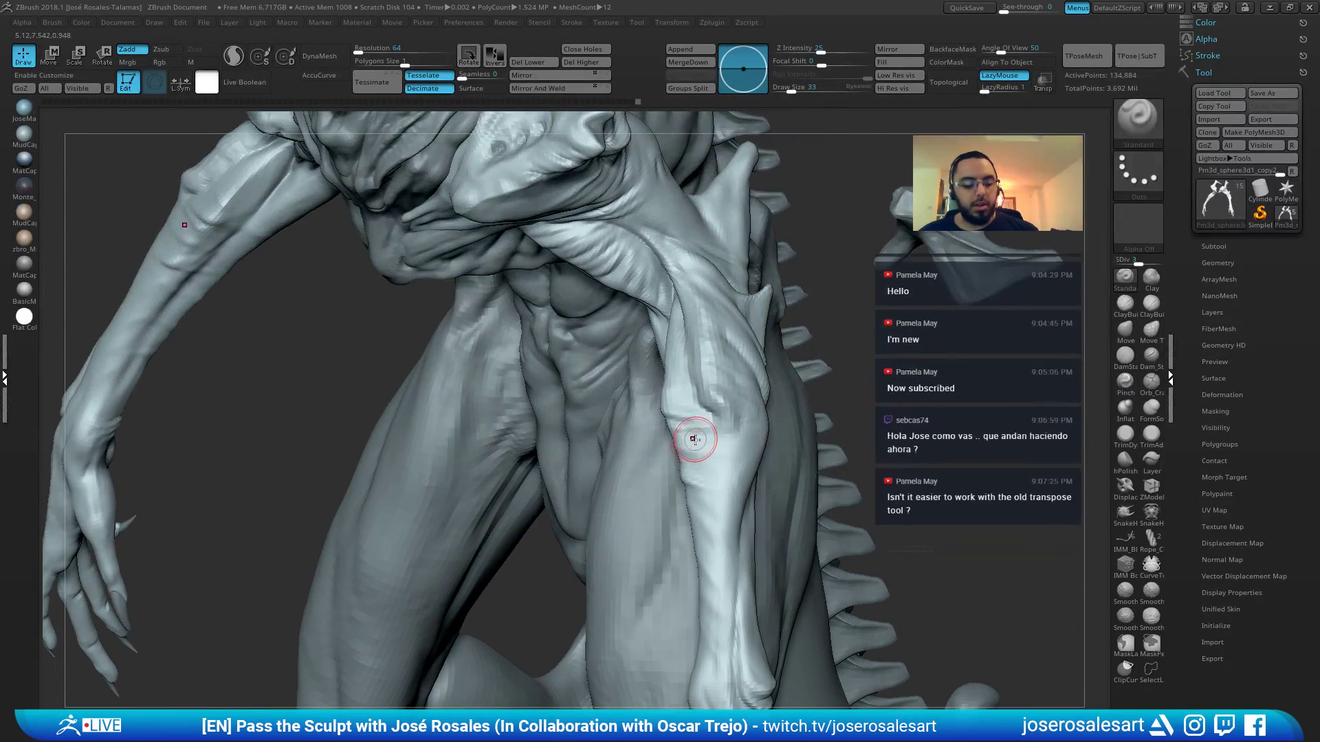
pyautogui.press('b')
pyautogui.press('d')
pyautogui.press('s')
pyautogui.moveTo(713, 453)
pyautogui.mouseDown(button='right')
pyautogui.moveTo(715, 418)
pyautogui.moveTo(716, 450)
pyautogui.mouseUp(button='right')
pyautogui.moveTo(715, 450); pyautogui.dragTo(720, 468)
pyautogui.moveTo(720, 467)
pyautogui.mouseDown(button='right')
pyautogui.moveTo(752, 446)
pyautogui.moveTo(738, 412)
pyautogui.mouseUp(button='right')
# Build up the forearm below the elbow with ClayBuildup at draw size 33 and check the arms from several angles
pyautogui.press('b')
pyautogui.press('c')
pyautogui.press('b')
pyautogui.press('s')
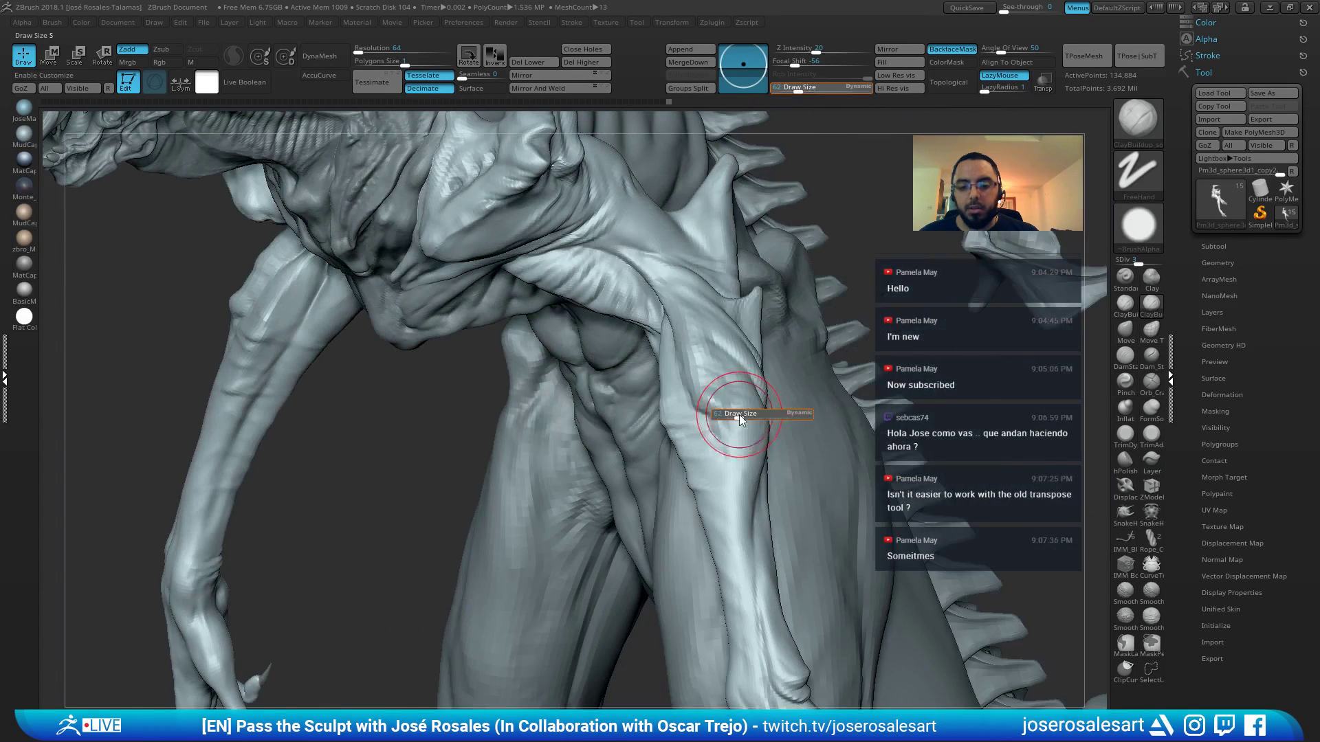
pyautogui.moveTo(737, 413)
pyautogui.mouseDown()
pyautogui.moveTo(735, 397)
pyautogui.moveTo(730, 409)
pyautogui.mouseUp()
pyautogui.moveTo(720, 416)
pyautogui.mouseDown(button='right')
pyautogui.moveTo(735, 413)
pyautogui.moveTo(706, 471)
pyautogui.moveTo(759, 344)
pyautogui.moveTo(811, 347)
pyautogui.mouseUp(button='right')
pyautogui.moveTo(427, 427); pyautogui.dragTo(610, 471, button='right')
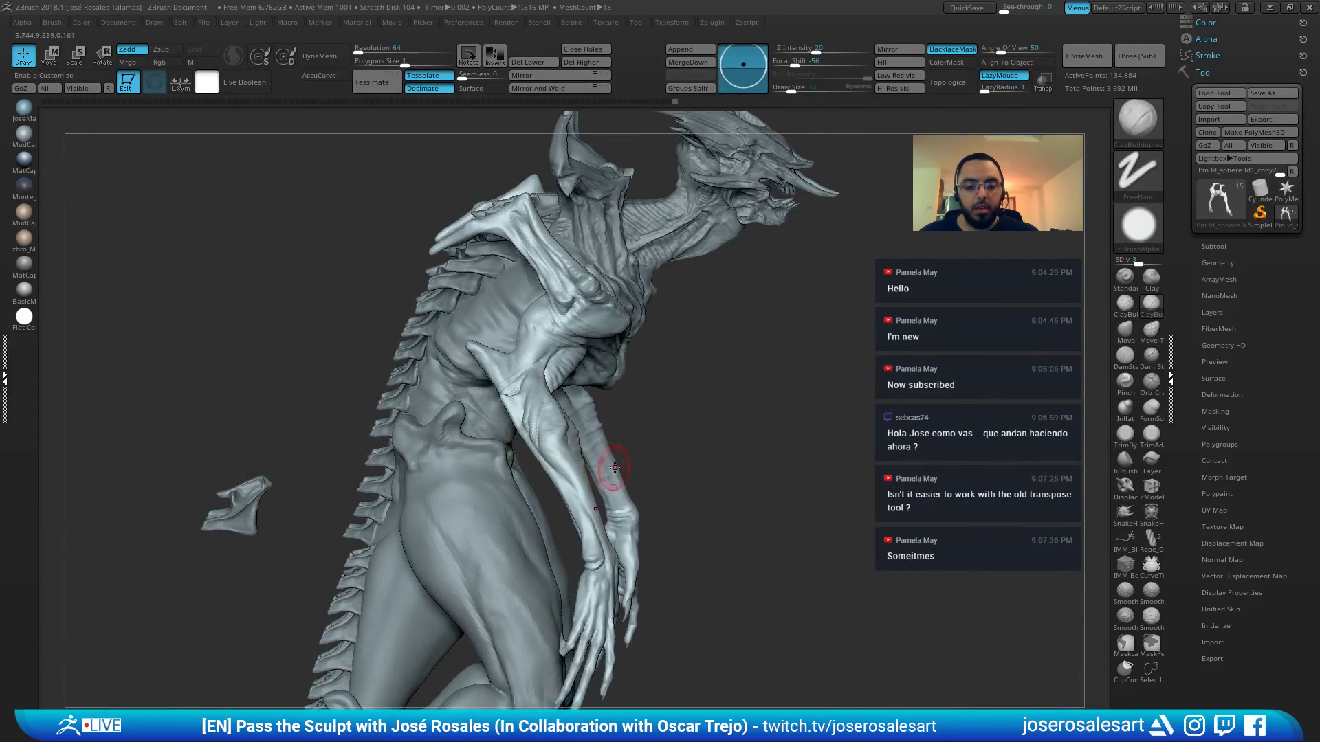
pyautogui.moveTo(790, 453); pyautogui.dragTo(564, 455, button='right')
pyautogui.moveTo(806, 323); pyautogui.dragTo(664, 259, button='right')
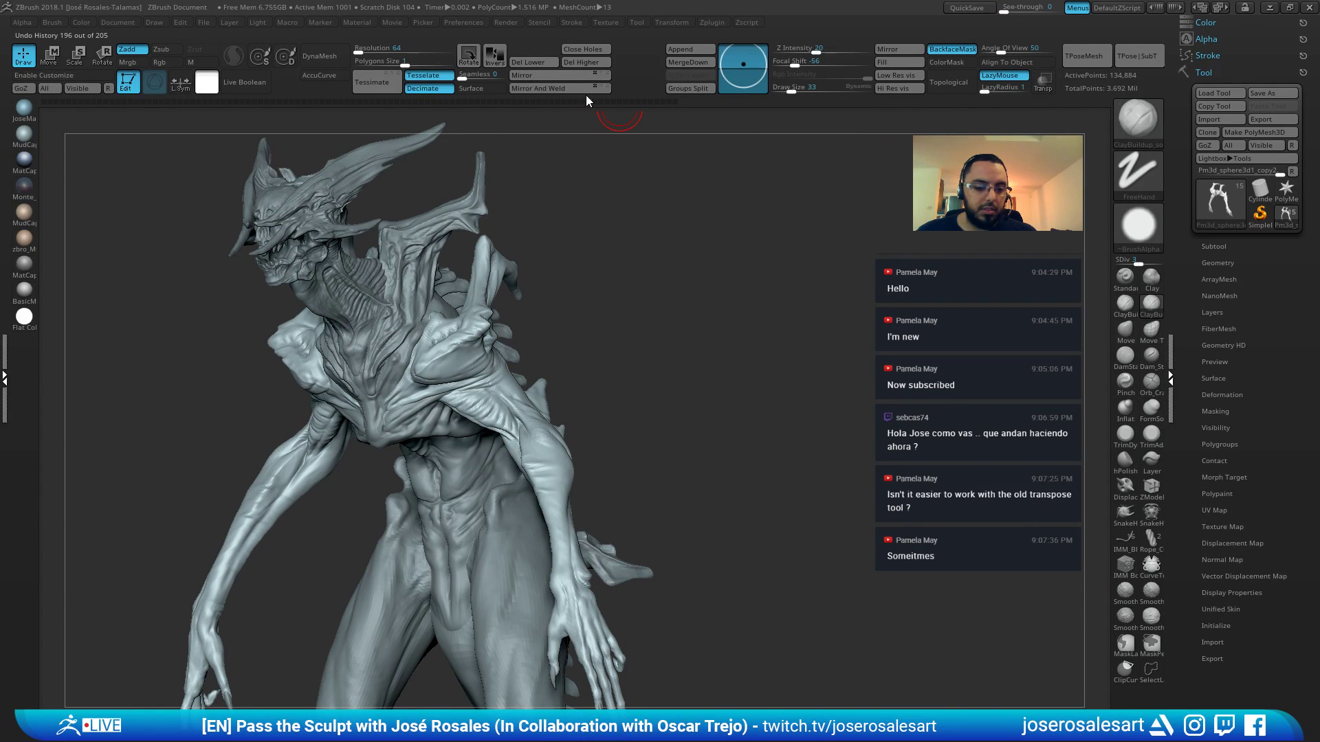
# Build up the outer upper arm and elbow muscles with ClayBuildup at draw size 54
pyautogui.moveTo(688, 165)
pyautogui.mouseDown(button='right')
pyautogui.moveTo(751, 196)
pyautogui.moveTo(763, 294)
pyautogui.moveTo(688, 299)
pyautogui.moveTo(576, 489)
pyautogui.moveTo(607, 418)
pyautogui.moveTo(610, 435)
pyautogui.mouseUp(button='right')
pyautogui.click(609, 415)
pyautogui.click(612, 468)
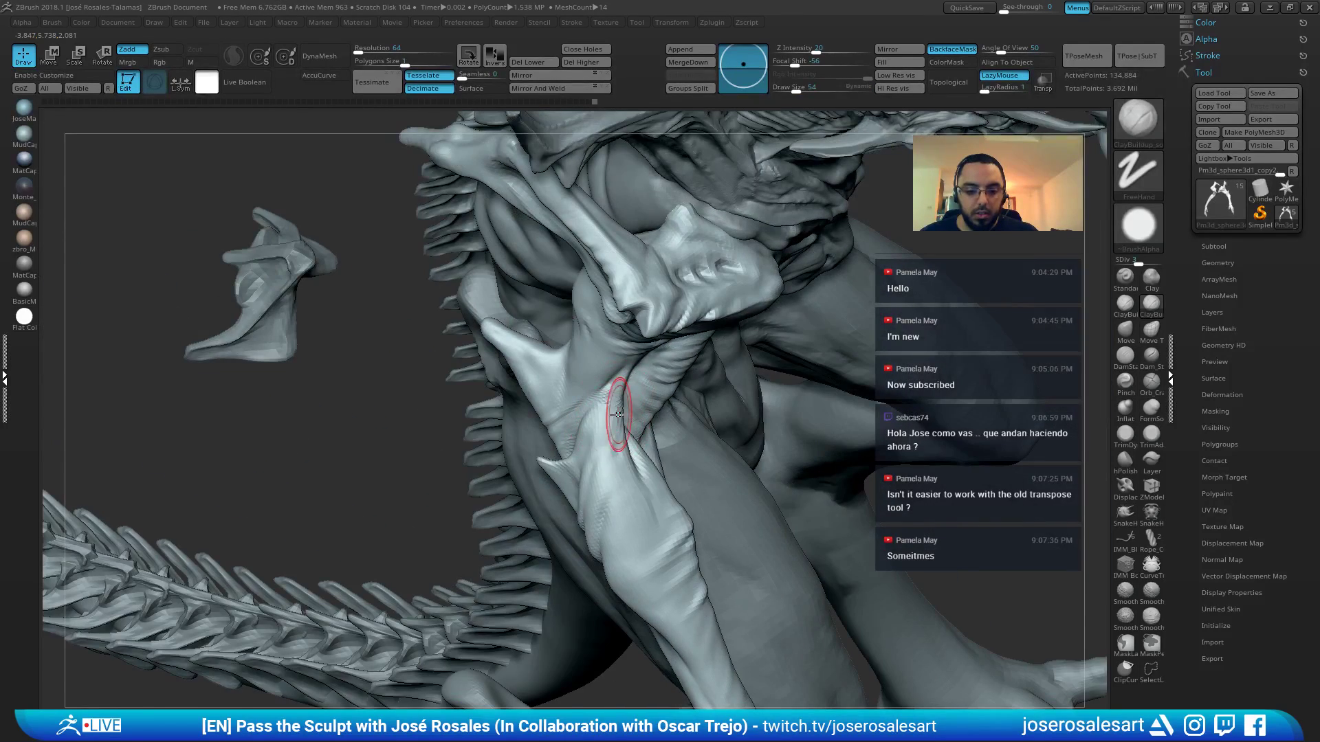
pyautogui.moveTo(615, 406)
pyautogui.mouseDown()
pyautogui.moveTo(610, 470)
pyautogui.moveTo(629, 549)
pyautogui.mouseUp()
pyautogui.moveTo(629, 548); pyautogui.dragTo(627, 490, button='right')
pyautogui.moveTo(628, 491)
pyautogui.mouseDown()
pyautogui.moveTo(628, 524)
pyautogui.moveTo(648, 543)
pyautogui.mouseUp()
pyautogui.moveTo(648, 543); pyautogui.dragTo(616, 470, button='right')
pyautogui.moveTo(617, 470); pyautogui.dragTo(626, 512)
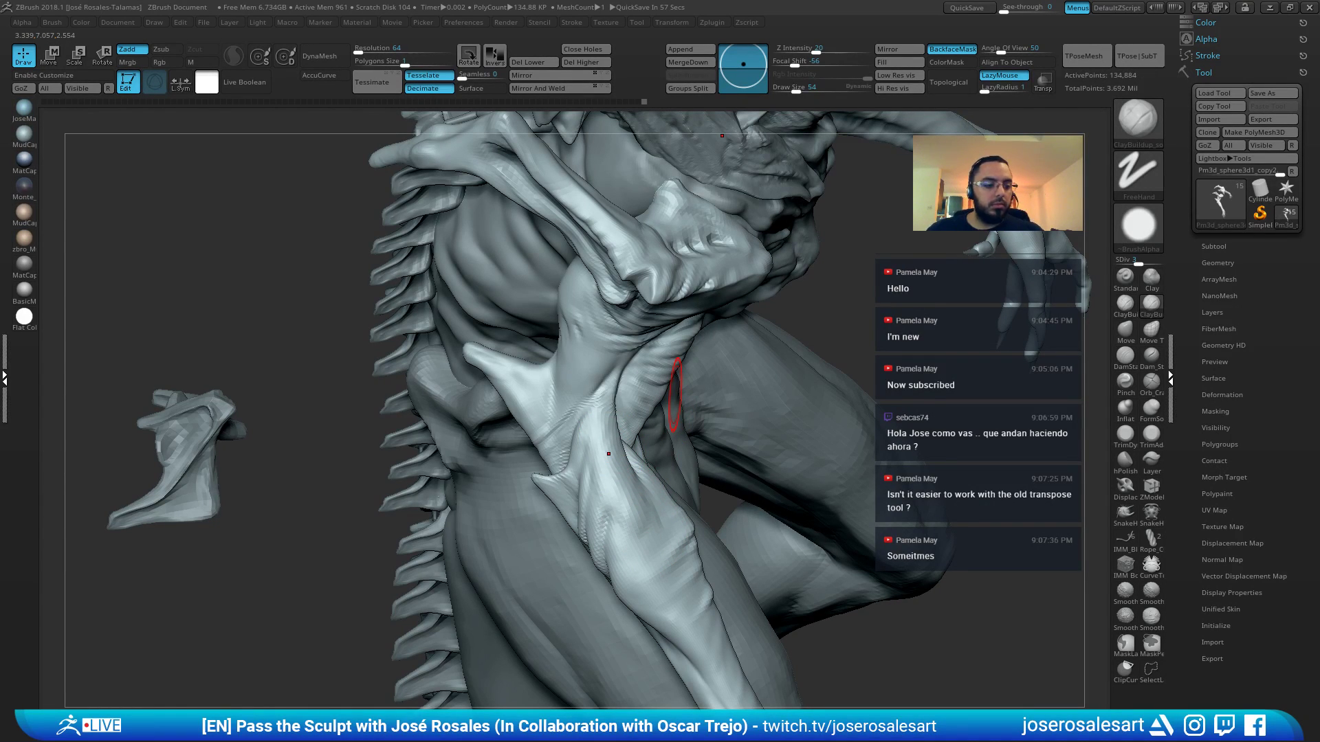
# Add volume to the upper forearm muscles with ClayBuildup at draw size 42
pyautogui.moveTo(676, 395); pyautogui.dragTo(516, 413, button='right')
pyautogui.press('s')
pyautogui.moveTo(528, 428); pyautogui.dragTo(532, 428)
pyautogui.moveTo(531, 428); pyautogui.dragTo(491, 419, button='right')
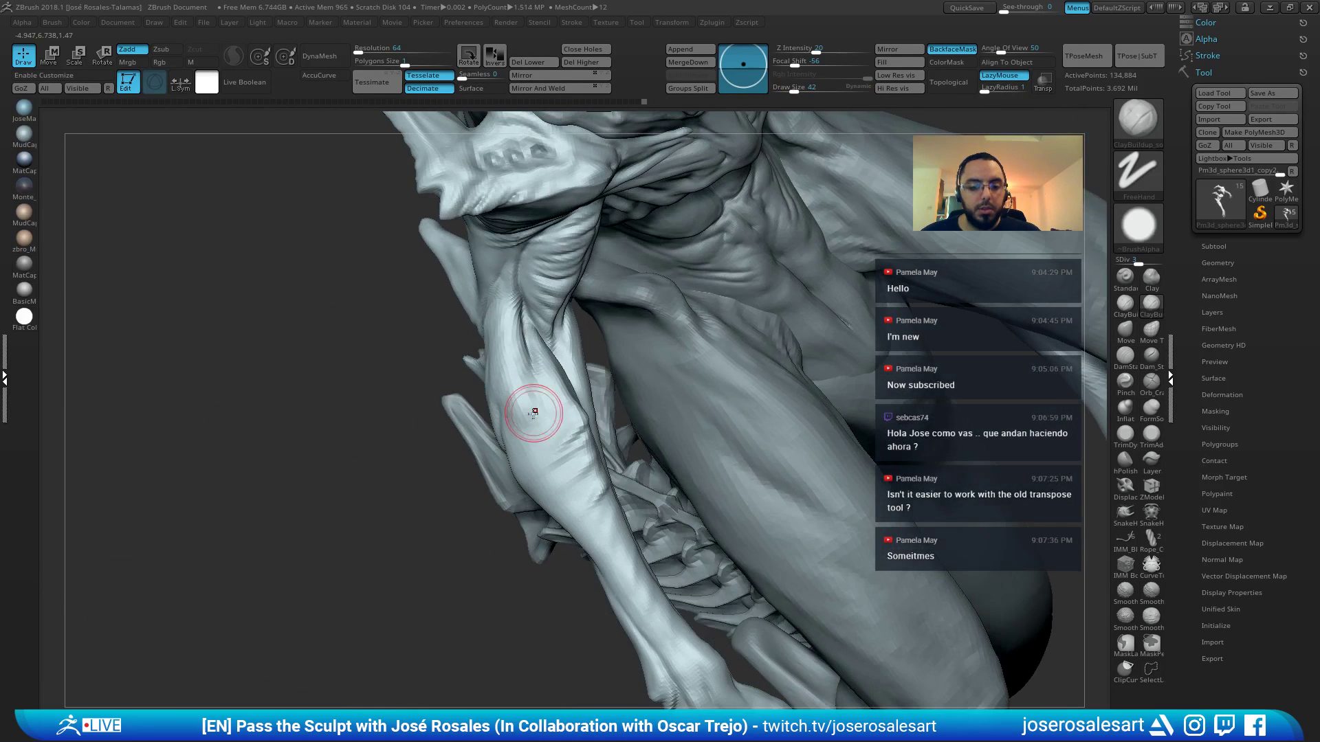
pyautogui.moveTo(533, 413); pyautogui.dragTo(529, 439)
pyautogui.moveTo(536, 433)
pyautogui.mouseDown(button='right')
pyautogui.moveTo(608, 411)
pyautogui.moveTo(453, 411)
pyautogui.mouseUp(button='right')
pyautogui.press('s')
pyautogui.moveTo(532, 404); pyautogui.dragTo(527, 402)
pyautogui.moveTo(528, 402)
pyautogui.mouseDown(button='right')
pyautogui.moveTo(584, 326)
pyautogui.moveTo(562, 282)
pyautogui.mouseUp(button='right')
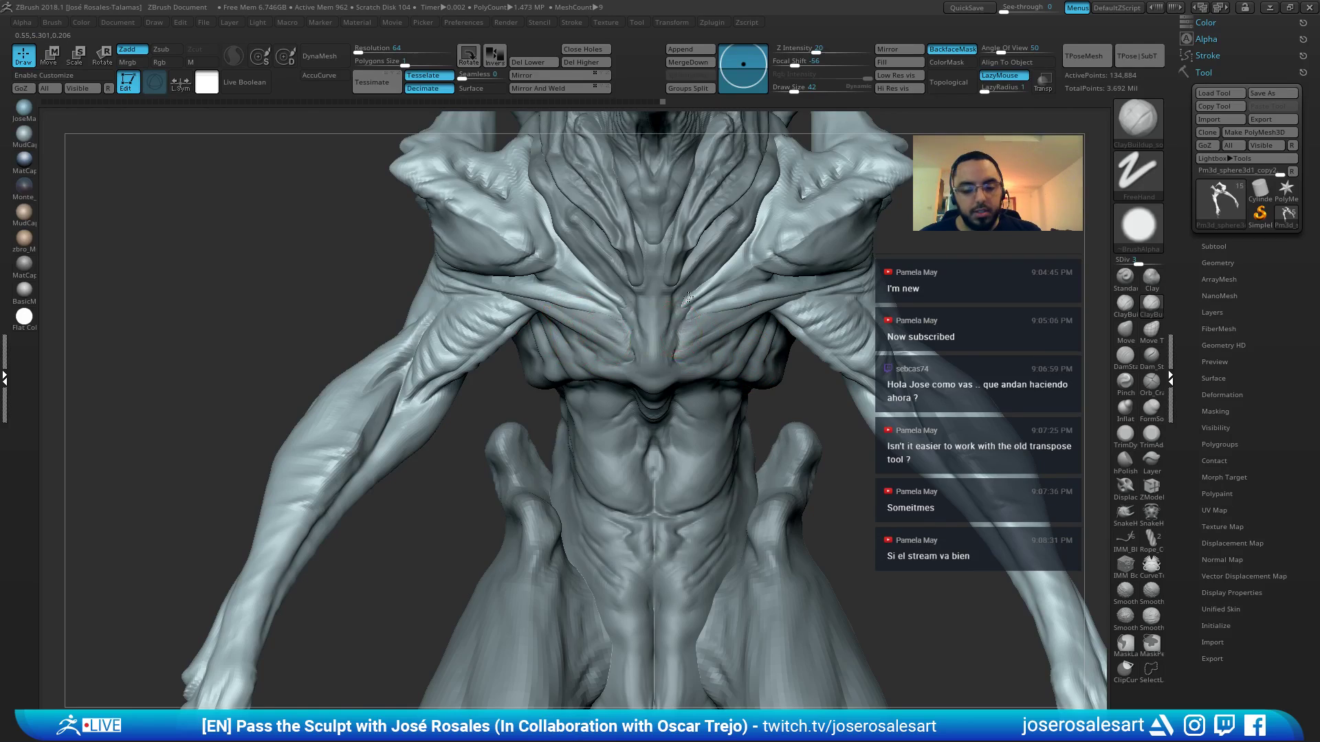
# Carve creases between the chest muscle folds beside the sternum with DamStandard at draw size 42
pyautogui.moveTo(688, 297)
pyautogui.mouseDown(button='right')
pyautogui.moveTo(708, 330)
pyautogui.moveTo(577, 309)
pyautogui.moveTo(722, 303)
pyautogui.moveTo(694, 308)
pyautogui.moveTo(708, 291)
pyautogui.mouseUp(button='right')
pyautogui.press('b')
pyautogui.press('d')
pyautogui.press('s')
pyautogui.moveTo(643, 346); pyautogui.dragTo(637, 368)
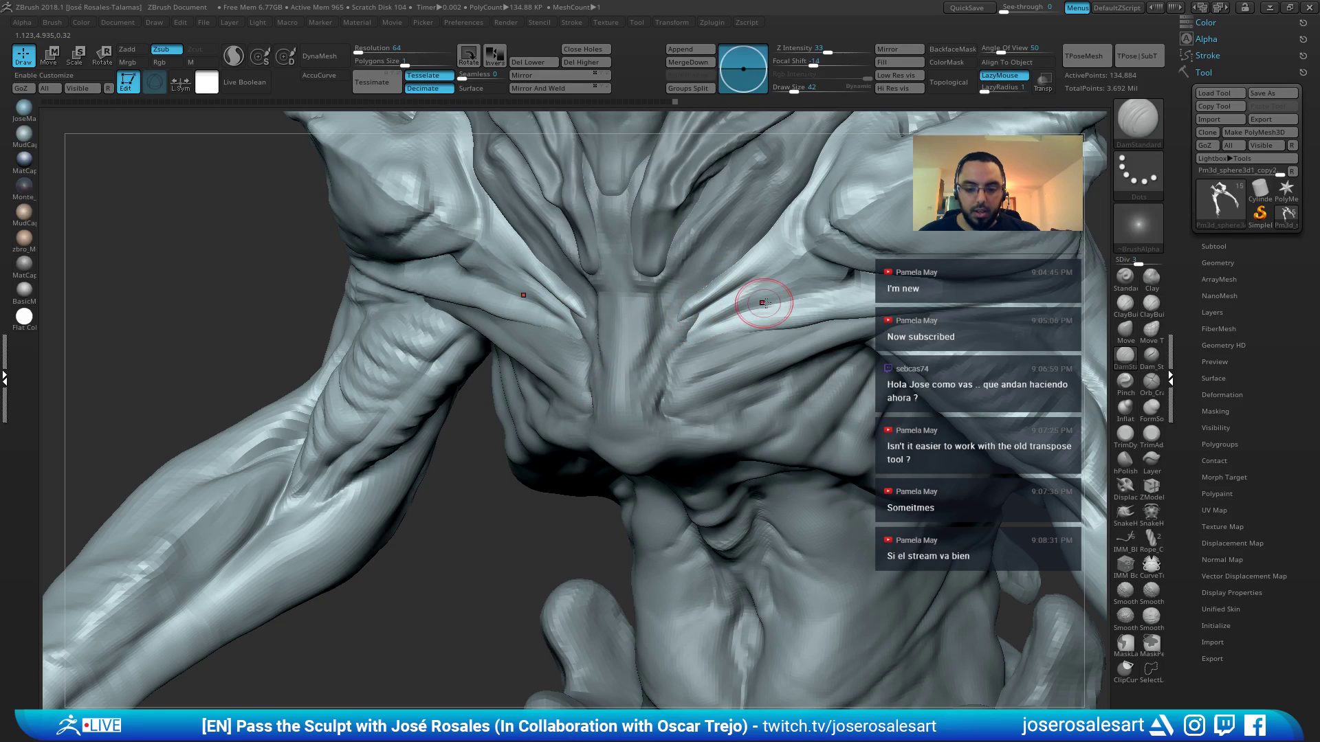
# Add volume to the chest muscle folds beside the sternum with ClayBuildup at draw size 26
pyautogui.press('s')
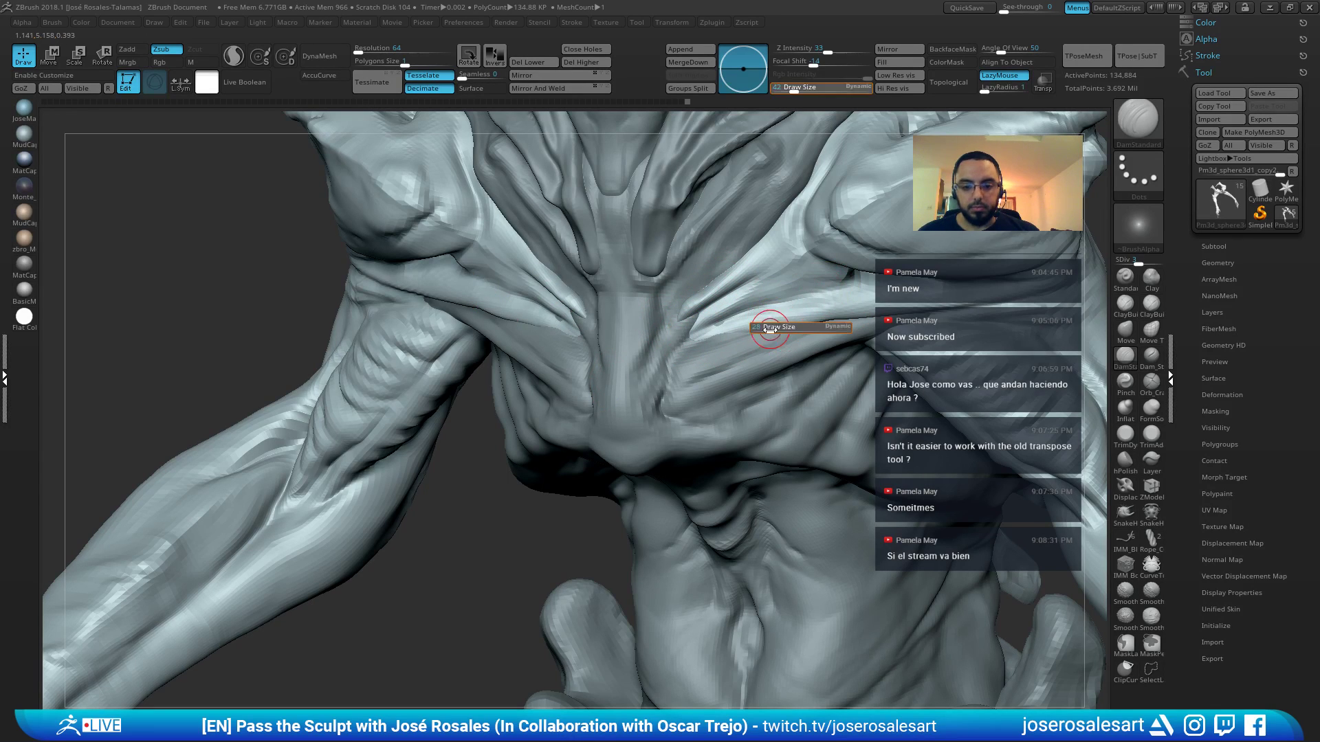
pyautogui.moveTo(770, 327); pyautogui.dragTo(723, 337)
pyautogui.press('2')
pyautogui.press('s')
pyautogui.moveTo(726, 324); pyautogui.dragTo(699, 333)
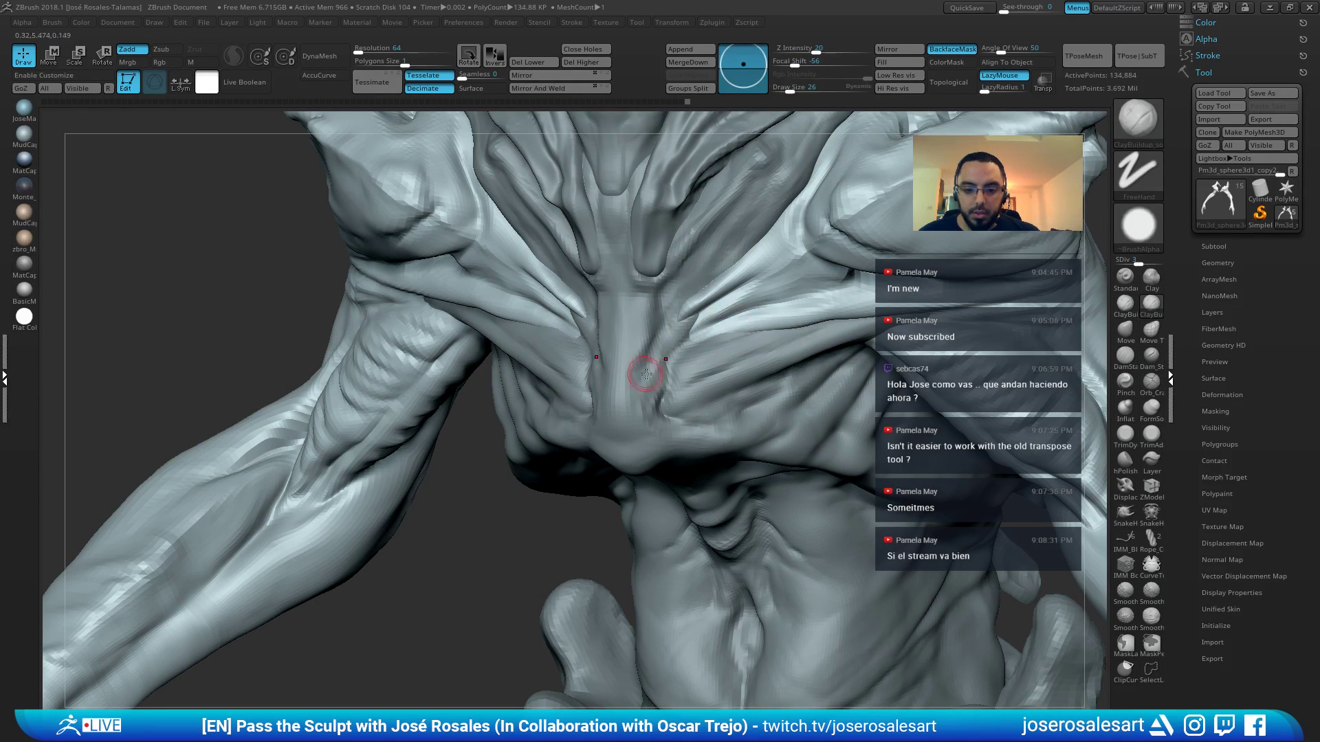
pyautogui.moveTo(646, 373); pyautogui.dragTo(879, 204, button='right')
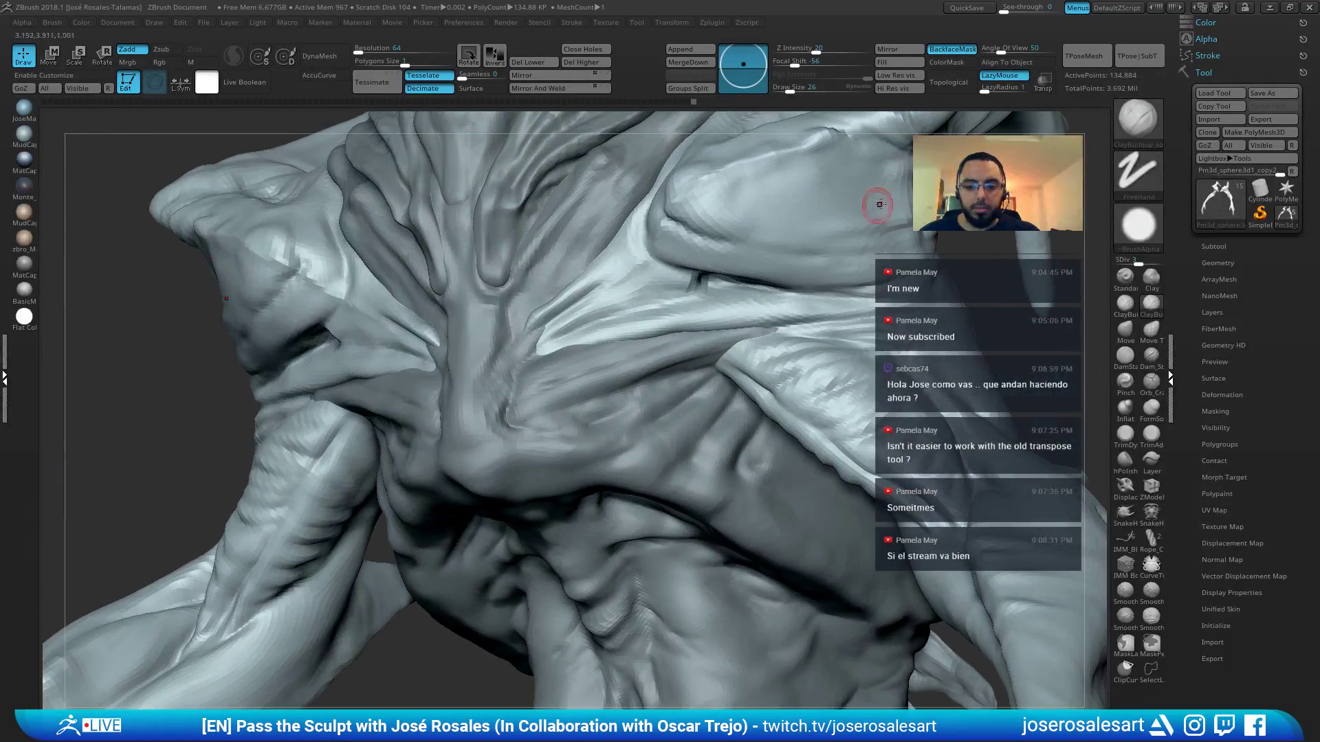
pyautogui.keyDown('alt'); pyautogui.moveTo(708, 293); pyautogui.dragTo(608, 319, button='right'); pyautogui.keyUp('alt')
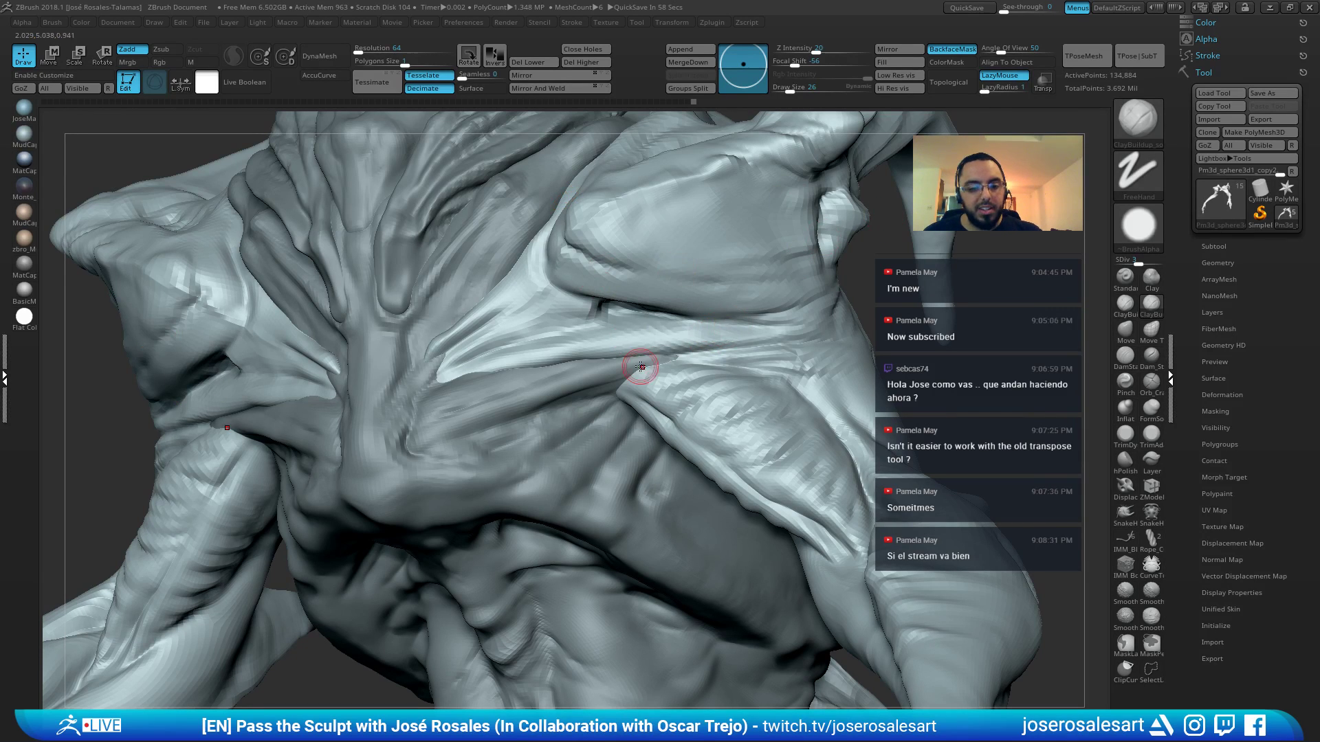
# Deepen the creases of the chest folds running toward the armpit with DamStandard at draw size 33
pyautogui.press('b')
pyautogui.press('d')
pyautogui.press('s')
pyautogui.press('s')
pyautogui.moveTo(619, 368); pyautogui.dragTo(628, 369)
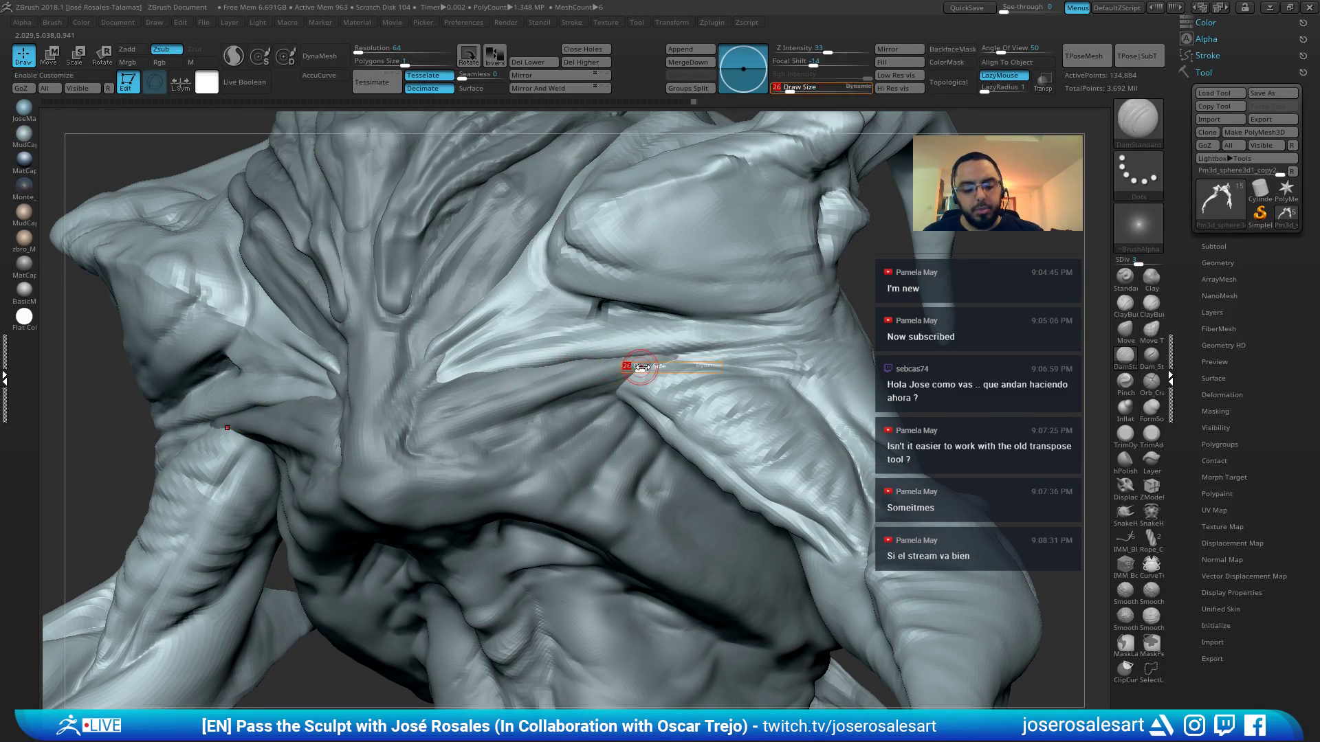
pyautogui.moveTo(632, 367)
pyautogui.mouseDown(button='right')
pyautogui.moveTo(692, 355)
pyautogui.moveTo(640, 359)
pyautogui.moveTo(533, 411)
pyautogui.moveTo(553, 481)
pyautogui.mouseUp(button='right')
# Select the torso subtool and build up the lower chest beside the sternum with ClayBuildup at draw size 39
pyautogui.press('b')
pyautogui.press('c')
pyautogui.press('b')
pyautogui.keyDown('alt'); pyautogui.click(530, 414); pyautogui.keyUp('alt')
pyautogui.keyDown('alt'); pyautogui.moveTo(522, 530); pyautogui.dragTo(529, 461, button='right'); pyautogui.keyUp('alt')
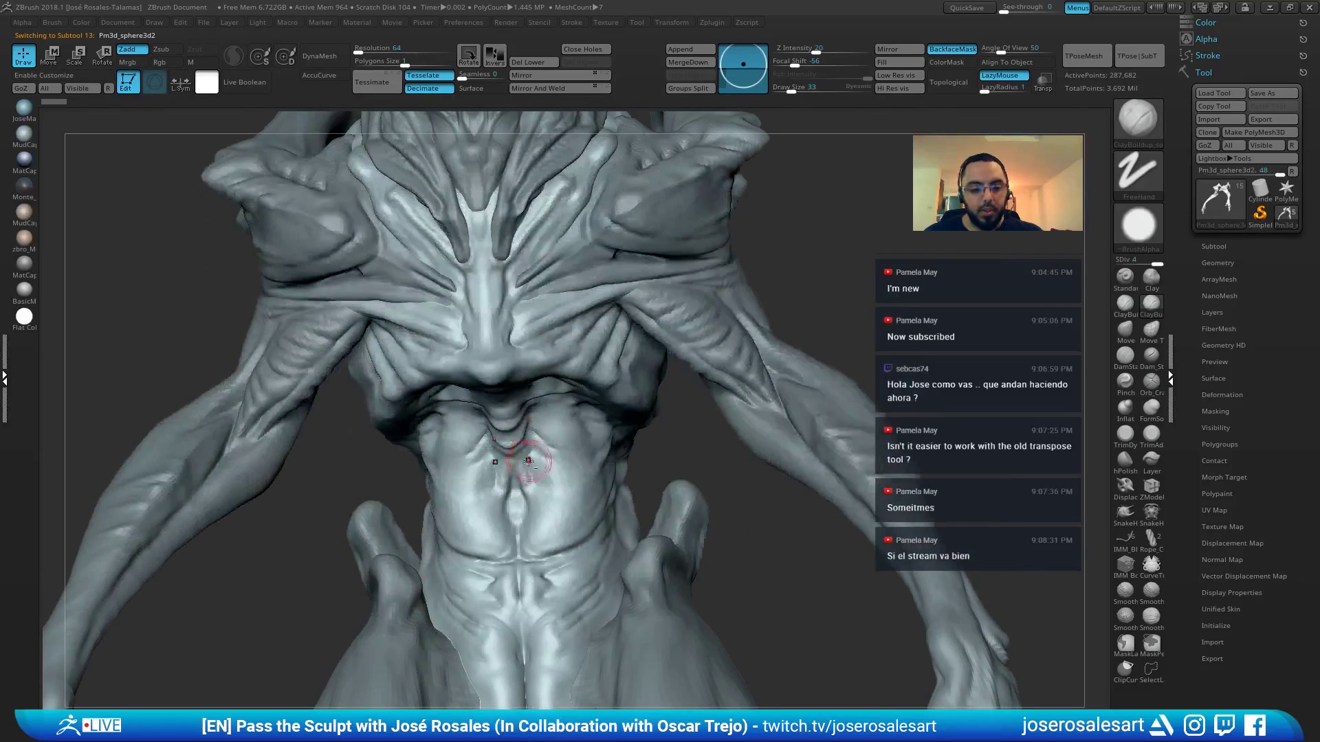
pyautogui.moveTo(545, 386); pyautogui.dragTo(491, 320, button='right')
pyautogui.press('s')
pyautogui.click(521, 322)
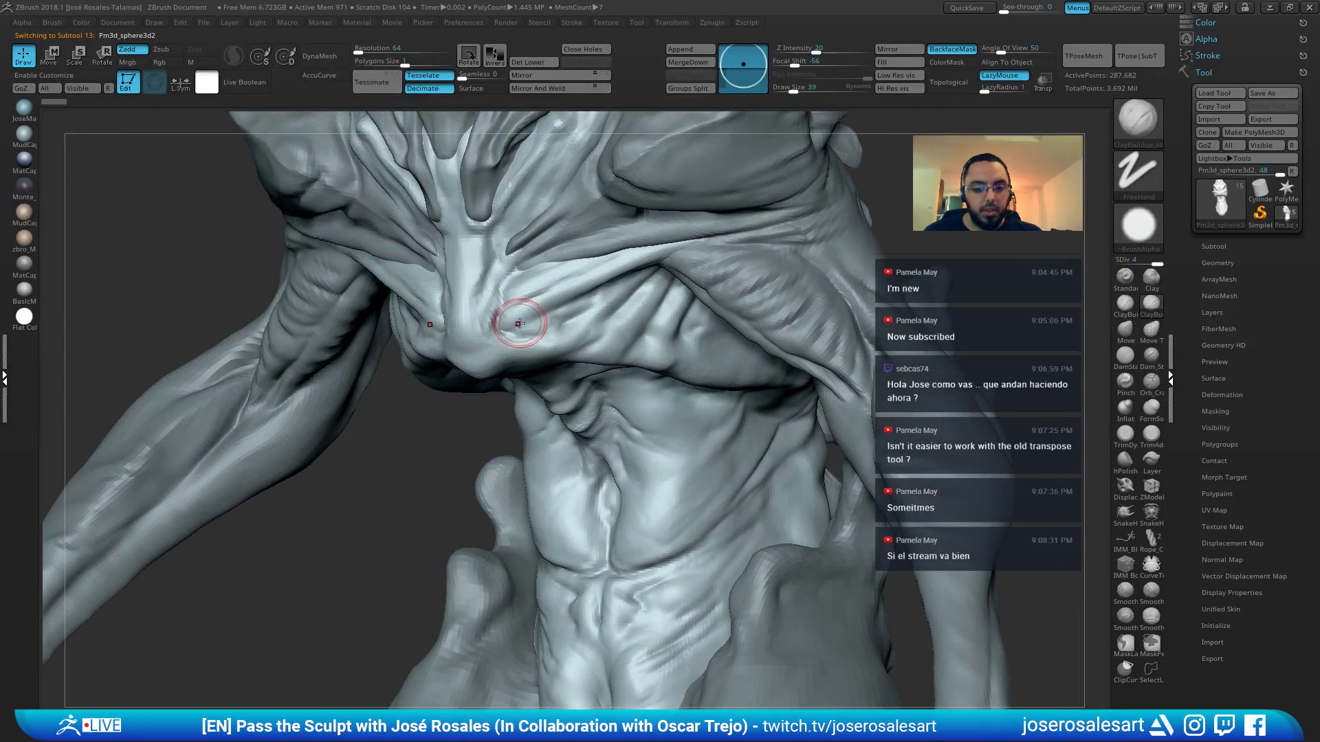
pyautogui.moveTo(519, 323); pyautogui.dragTo(510, 323)
pyautogui.moveTo(522, 318); pyautogui.dragTo(568, 318, button='right')
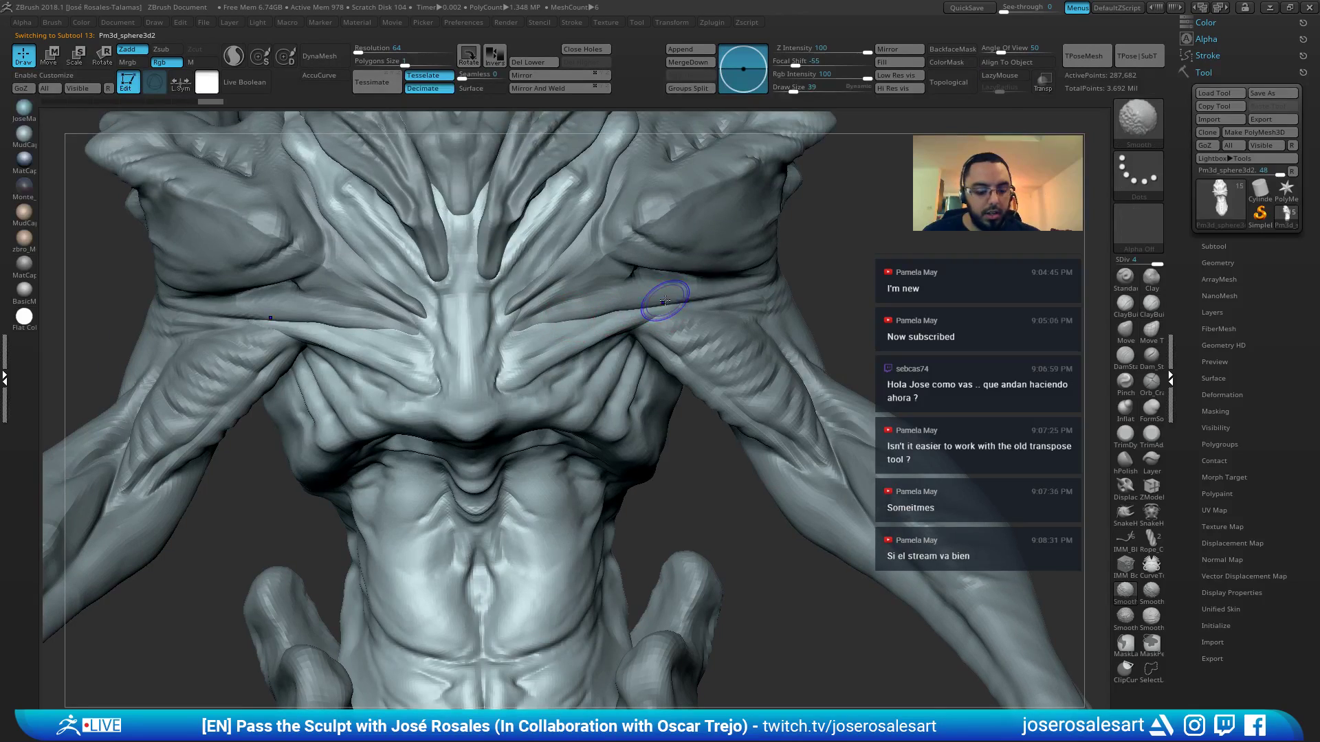
# Build up the folds under the rib cage above the abdomen with ClayBuildup at draw size 39
pyautogui.hotkey('shift', 'f')
pyautogui.hotkey('shift', 'f')
pyautogui.moveTo(555, 286)
pyautogui.keyDown('ctrl'); pyautogui.mouseDown(button='right')
pyautogui.moveTo(665, 309)
pyautogui.moveTo(670, 344)
pyautogui.mouseUp(button='right'); pyautogui.keyUp('ctrl')
pyautogui.moveTo(515, 342)
pyautogui.mouseDown(button='right')
pyautogui.moveTo(605, 341)
pyautogui.moveTo(481, 285)
pyautogui.moveTo(385, 292)
pyautogui.moveTo(550, 417)
pyautogui.moveTo(571, 409)
pyautogui.mouseUp(button='right')
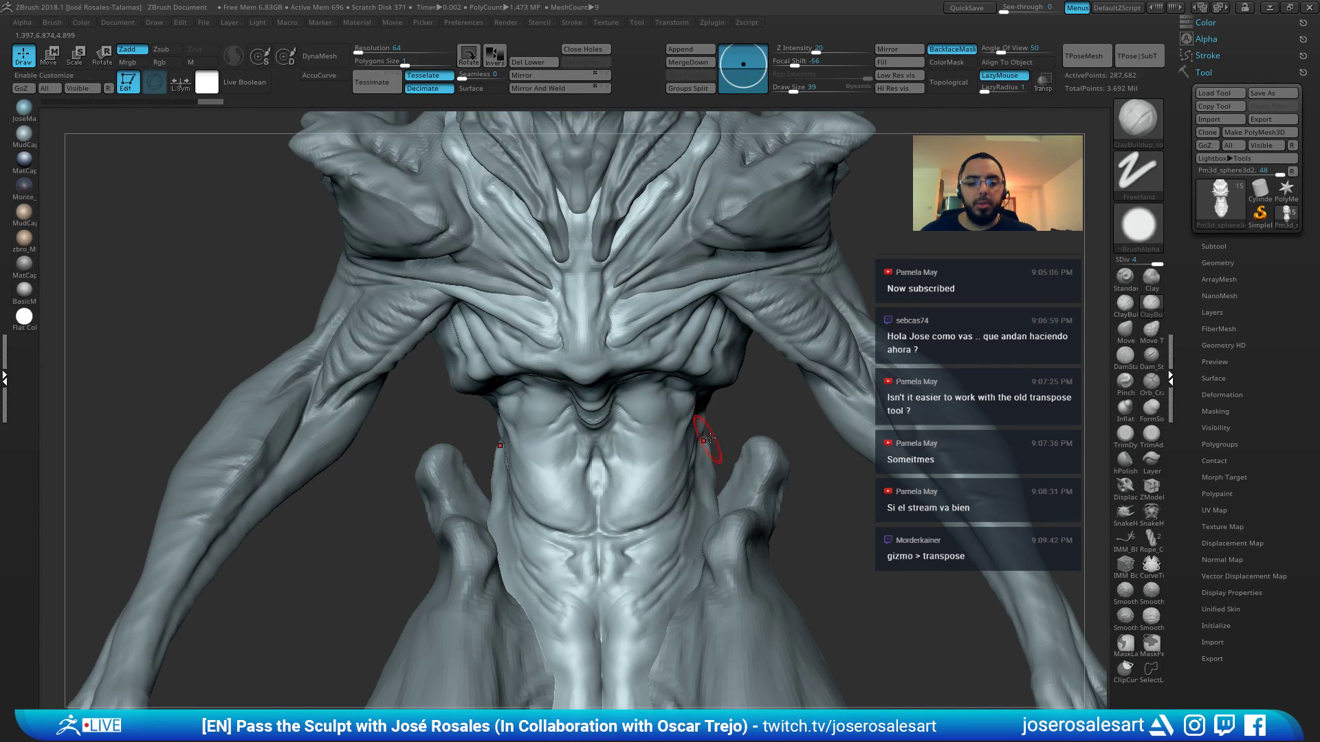
pyautogui.moveTo(698, 405)
pyautogui.mouseDown(button='right')
pyautogui.moveTo(598, 358)
pyautogui.moveTo(550, 296)
pyautogui.mouseUp(button='right')
pyautogui.moveTo(476, 377)
pyautogui.mouseDown(button='right')
pyautogui.moveTo(485, 348)
pyautogui.moveTo(523, 357)
pyautogui.moveTo(494, 285)
pyautogui.moveTo(489, 298)
pyautogui.moveTo(505, 302)
pyautogui.moveTo(474, 323)
pyautogui.moveTo(426, 413)
pyautogui.mouseUp(button='right')
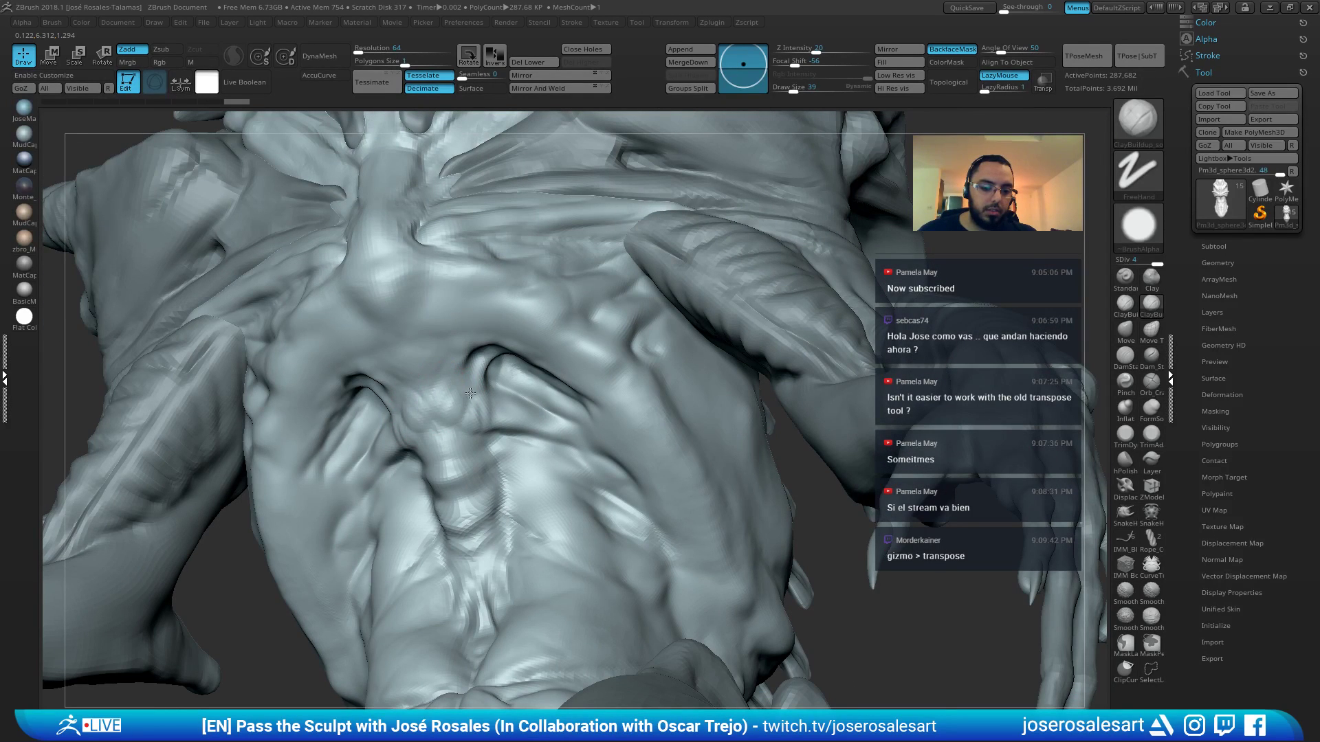
pyautogui.moveTo(500, 419); pyautogui.dragTo(480, 390, button='right')
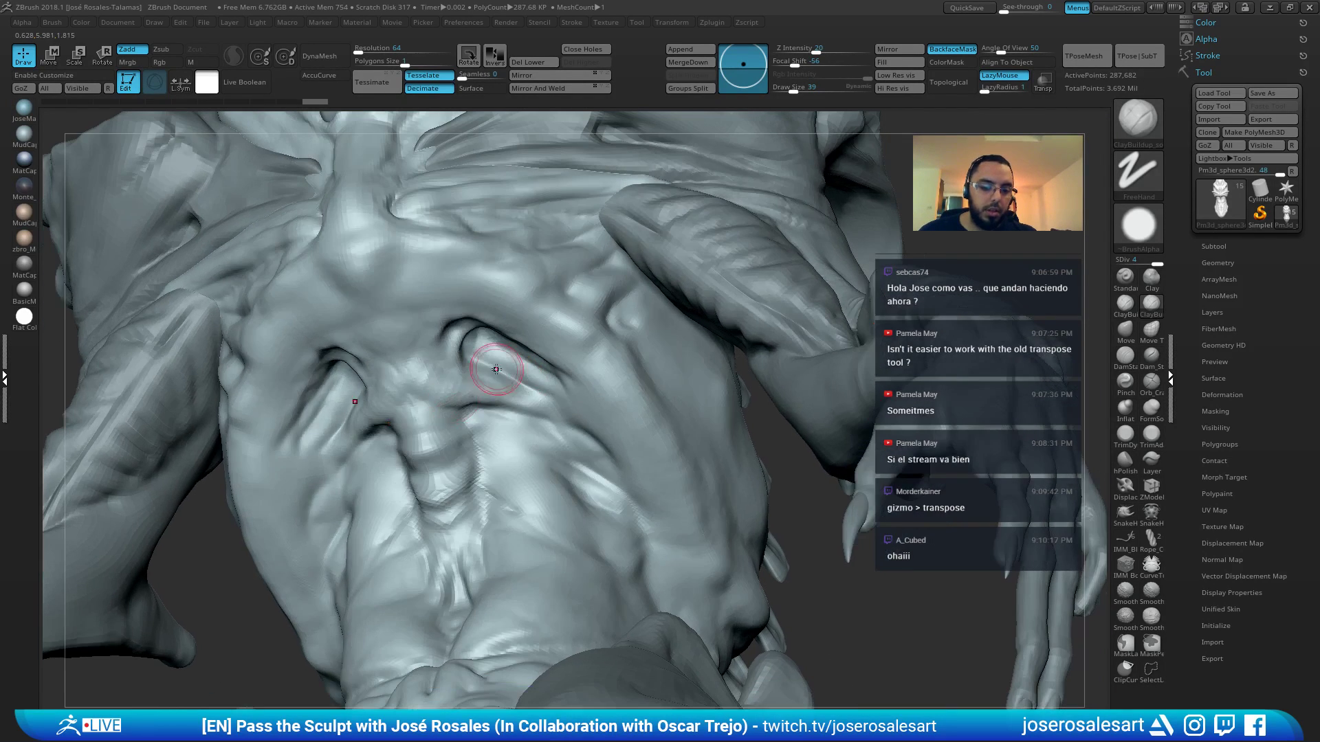
pyautogui.moveTo(490, 398); pyautogui.dragTo(529, 412)
pyautogui.moveTo(530, 413); pyautogui.dragTo(371, 406, button='right')
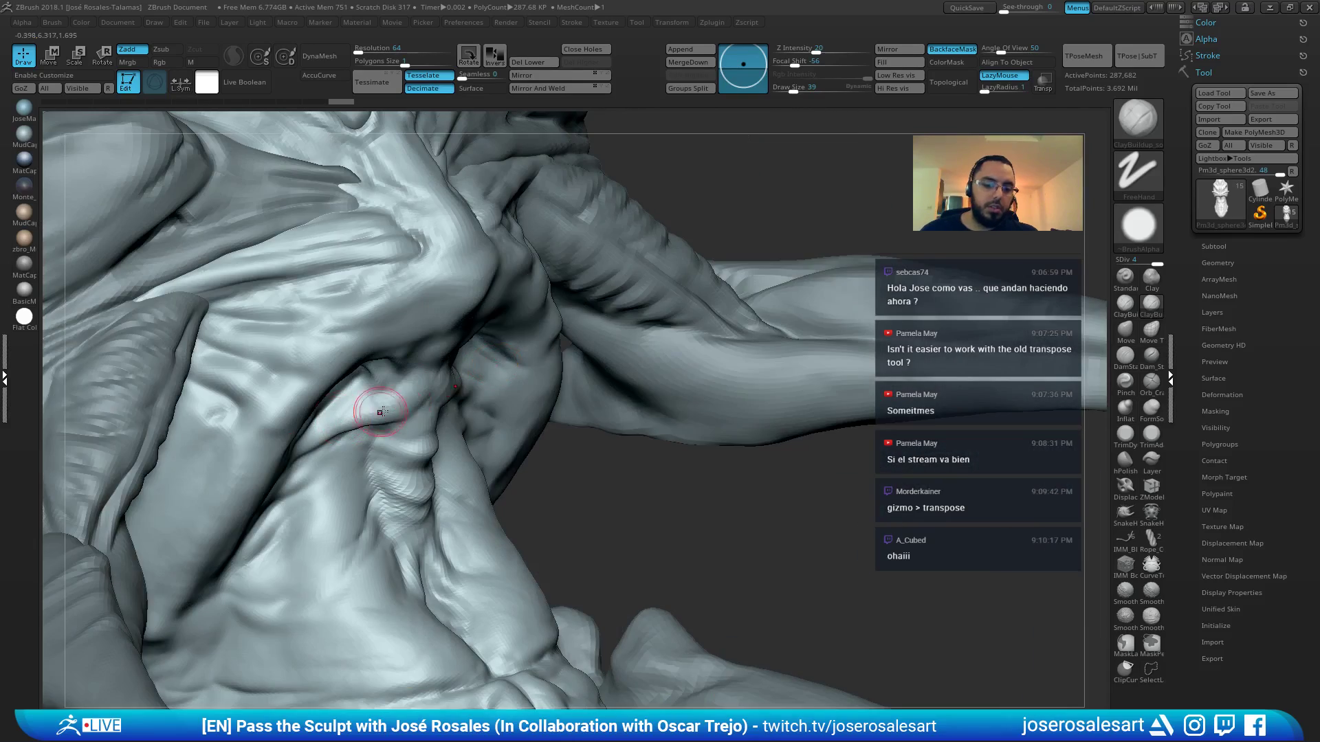
pyautogui.moveTo(371, 406); pyautogui.dragTo(364, 402)
pyautogui.moveTo(361, 404)
pyautogui.mouseDown(button='right')
pyautogui.moveTo(375, 414)
pyautogui.moveTo(333, 380)
pyautogui.moveTo(449, 326)
pyautogui.moveTo(501, 235)
pyautogui.moveTo(489, 271)
pyautogui.moveTo(500, 382)
pyautogui.moveTo(464, 373)
pyautogui.moveTo(543, 402)
pyautogui.mouseUp(button='right')
# Select the arms and shoulders subtool, switch to DamStandard and raise the mesh to subdivision level 5
pyautogui.keyDown('alt'); pyautogui.click(520, 393); pyautogui.keyUp('alt')
pyautogui.press('b')
pyautogui.press('d')
pyautogui.press('s')
pyautogui.press('d')
pyautogui.press('d')
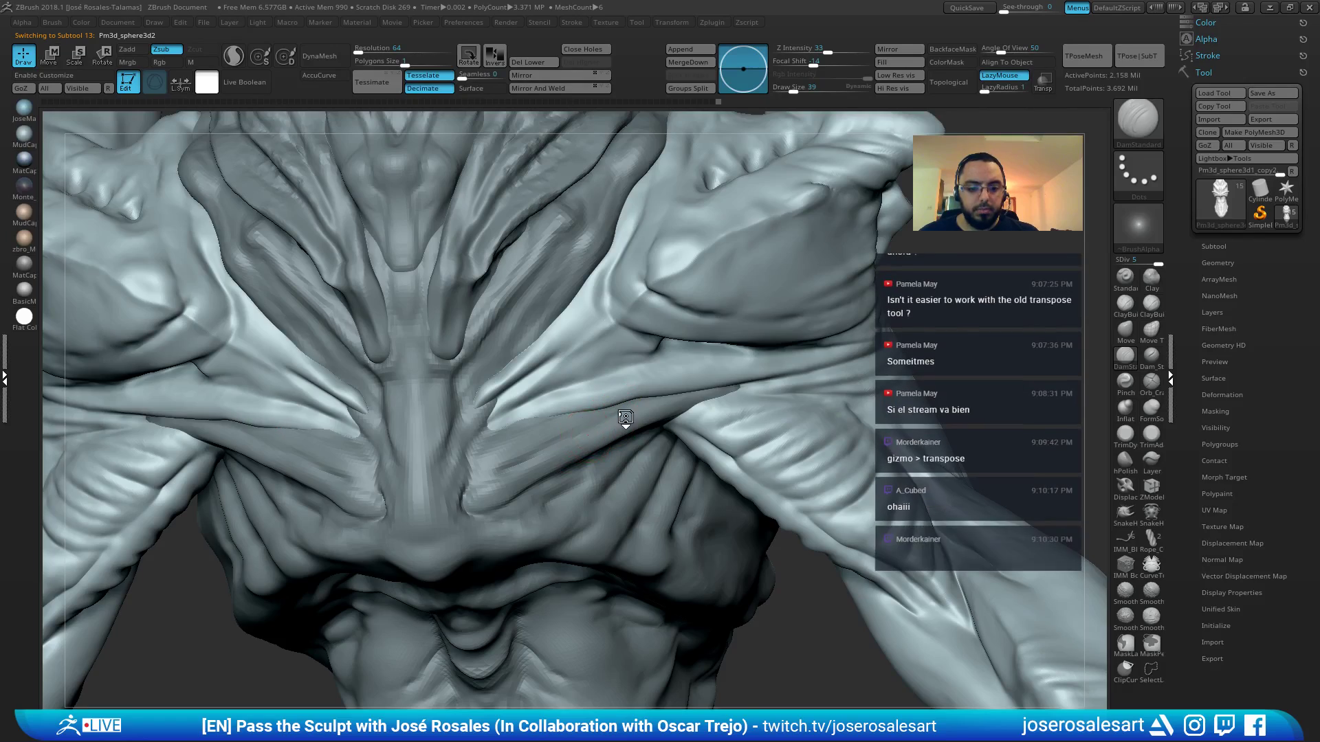
# Build up the chest muscle bands leading to the armpits with ClayBuildup and smooth them at draw size 42
pyautogui.moveTo(621, 419)
pyautogui.mouseDown(button='right')
pyautogui.moveTo(628, 406)
pyautogui.moveTo(589, 399)
pyautogui.moveTo(604, 339)
pyautogui.moveTo(624, 319)
pyautogui.moveTo(501, 341)
pyautogui.moveTo(756, 411)
pyautogui.mouseUp(button='right')
pyautogui.press('b')
pyautogui.press('c')
pyautogui.press('b')
pyautogui.moveTo(671, 392); pyautogui.dragTo(600, 405, button='right')
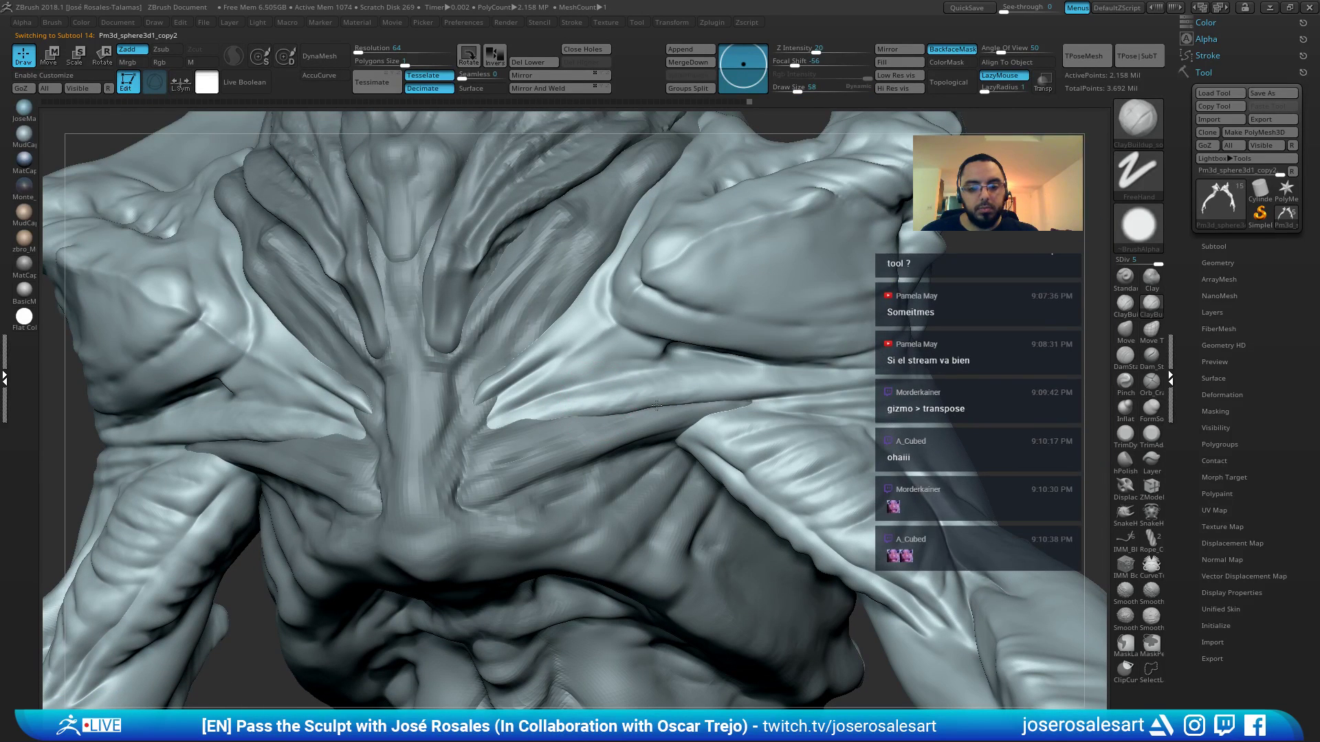
pyautogui.moveTo(718, 380); pyautogui.dragTo(729, 376, button='right')
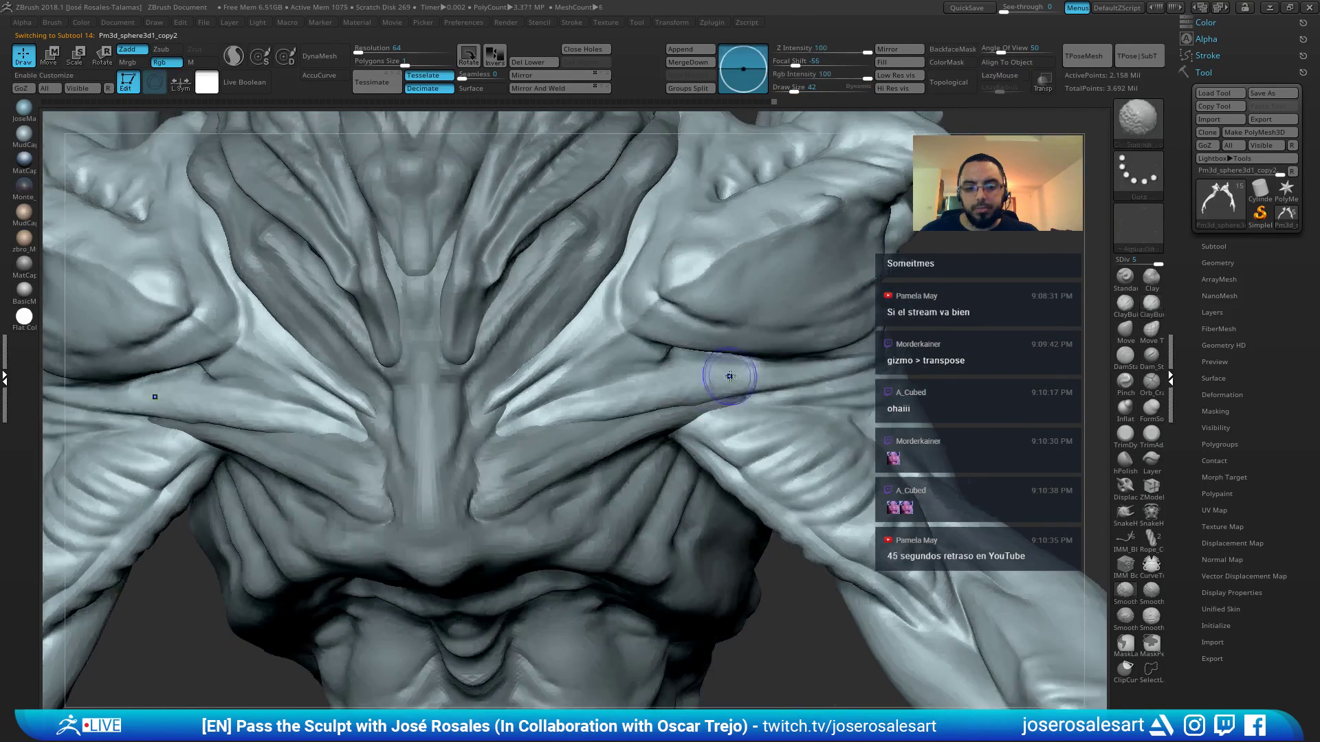
pyautogui.moveTo(583, 419)
pyautogui.keyDown('ctrl'); pyautogui.mouseDown(button='right')
pyautogui.moveTo(559, 377)
pyautogui.moveTo(639, 399)
pyautogui.moveTo(729, 446)
pyautogui.moveTo(664, 490)
pyautogui.moveTo(615, 463)
pyautogui.mouseUp(button='right'); pyautogui.keyUp('ctrl')
# Select the torso subtool with DamStandard active and subdivide its mesh once more to level 5
pyautogui.keyDown('alt'); pyautogui.click(758, 444); pyautogui.keyUp('alt')
pyautogui.press('b')
pyautogui.press('d')
pyautogui.press('s')
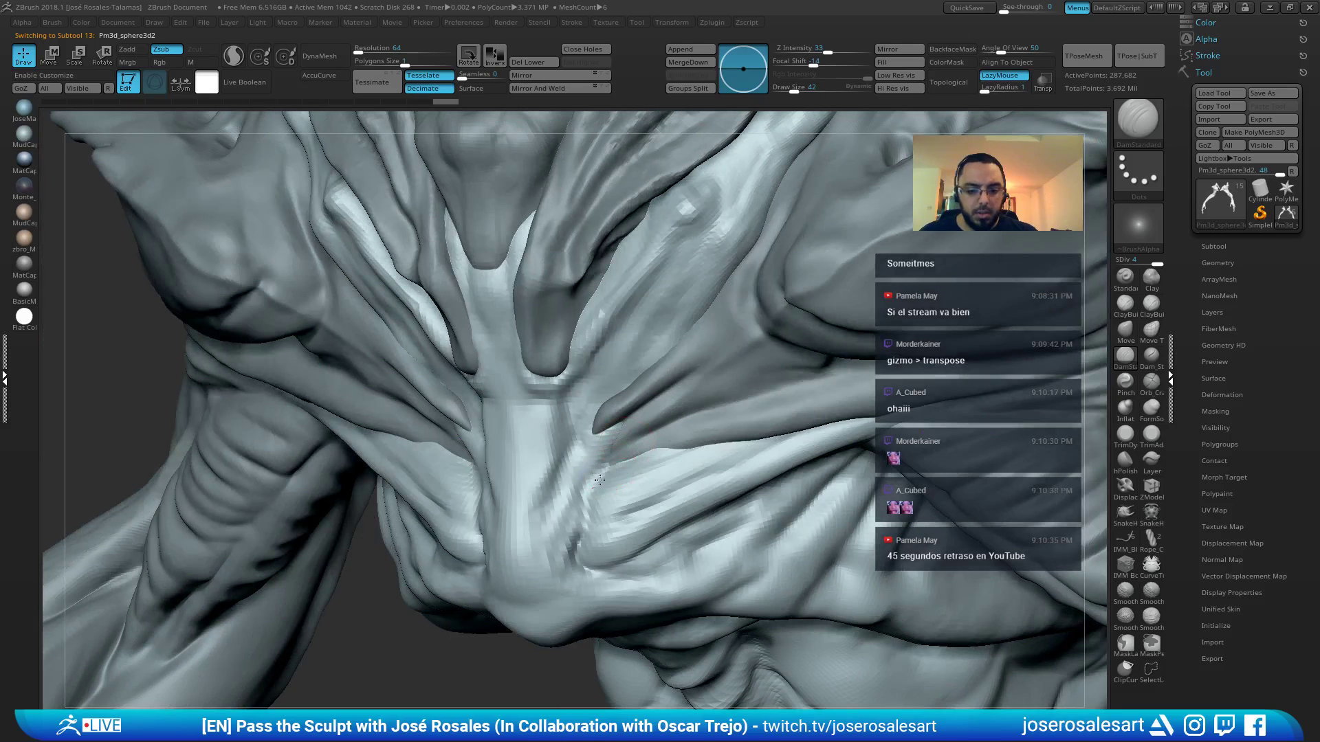
pyautogui.hotkey('ctrl', 'd')
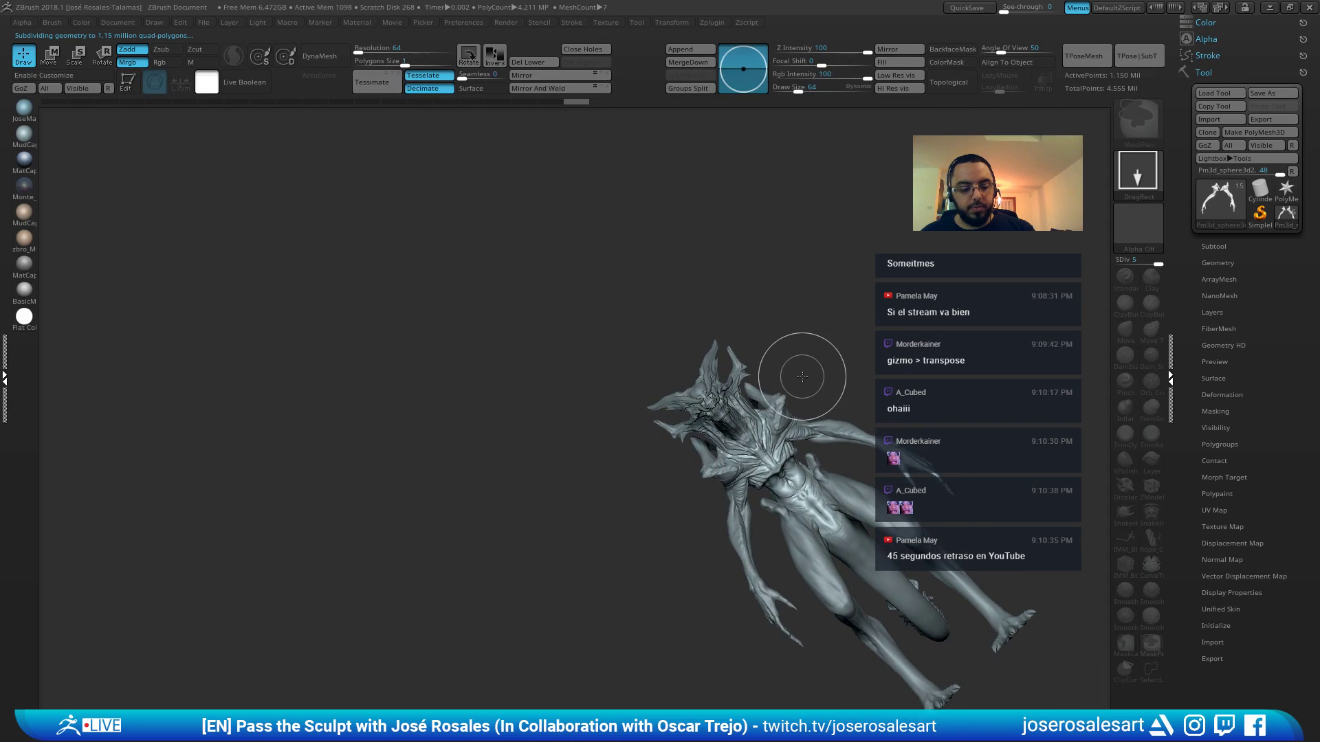
pyautogui.press('f')
pyautogui.moveTo(757, 398)
pyautogui.keyDown('shift'); pyautogui.mouseDown()
pyautogui.moveTo(510, 348)
pyautogui.moveTo(545, 380)
pyautogui.mouseUp(); pyautogui.keyUp('shift')
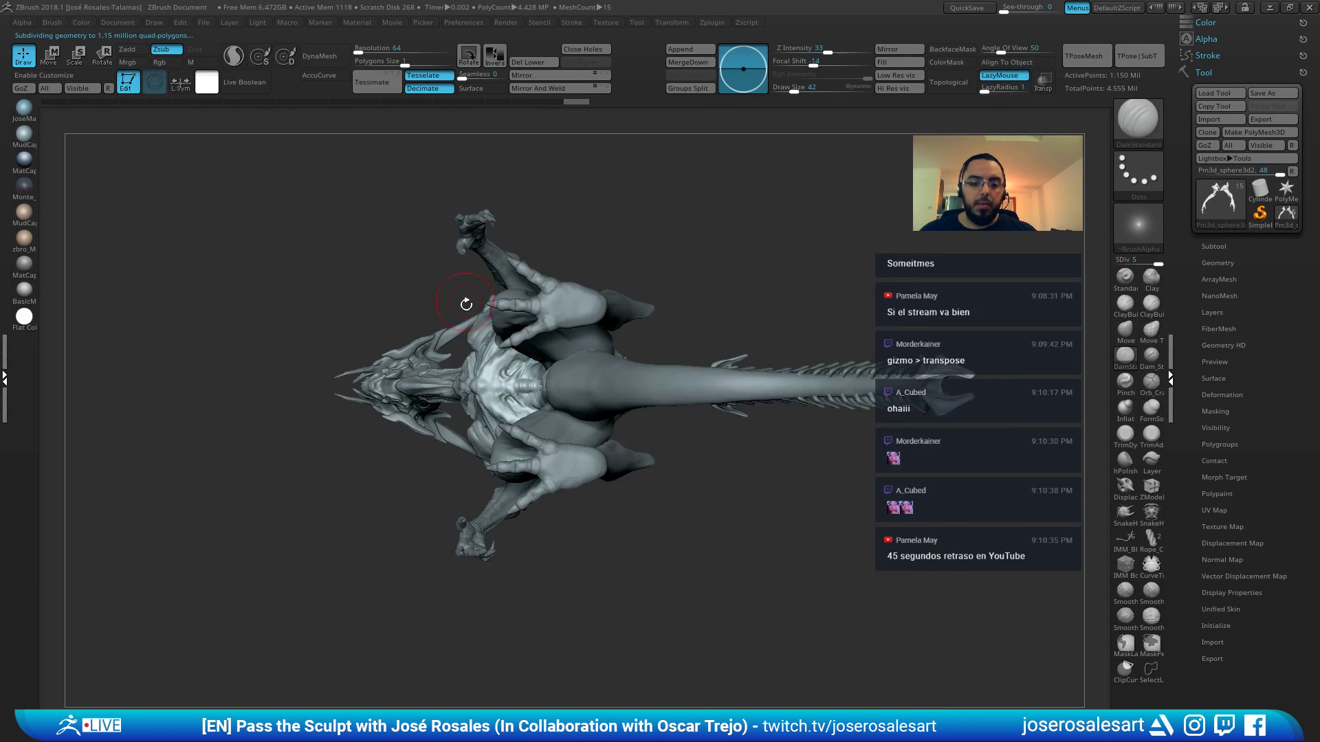
pyautogui.moveTo(465, 303); pyautogui.dragTo(527, 287)
# Build up raised rims around the neck fold tips at the sternum's upper end with ClayBuildup at draw size 30
pyautogui.moveTo(527, 285)
pyautogui.keyDown('ctrl'); pyautogui.mouseDown(button='right')
pyautogui.moveTo(505, 303)
pyautogui.moveTo(487, 392)
pyautogui.moveTo(476, 357)
pyautogui.moveTo(513, 365)
pyautogui.mouseUp(button='right'); pyautogui.keyUp('ctrl')
pyautogui.press('2')
pyautogui.press('s')
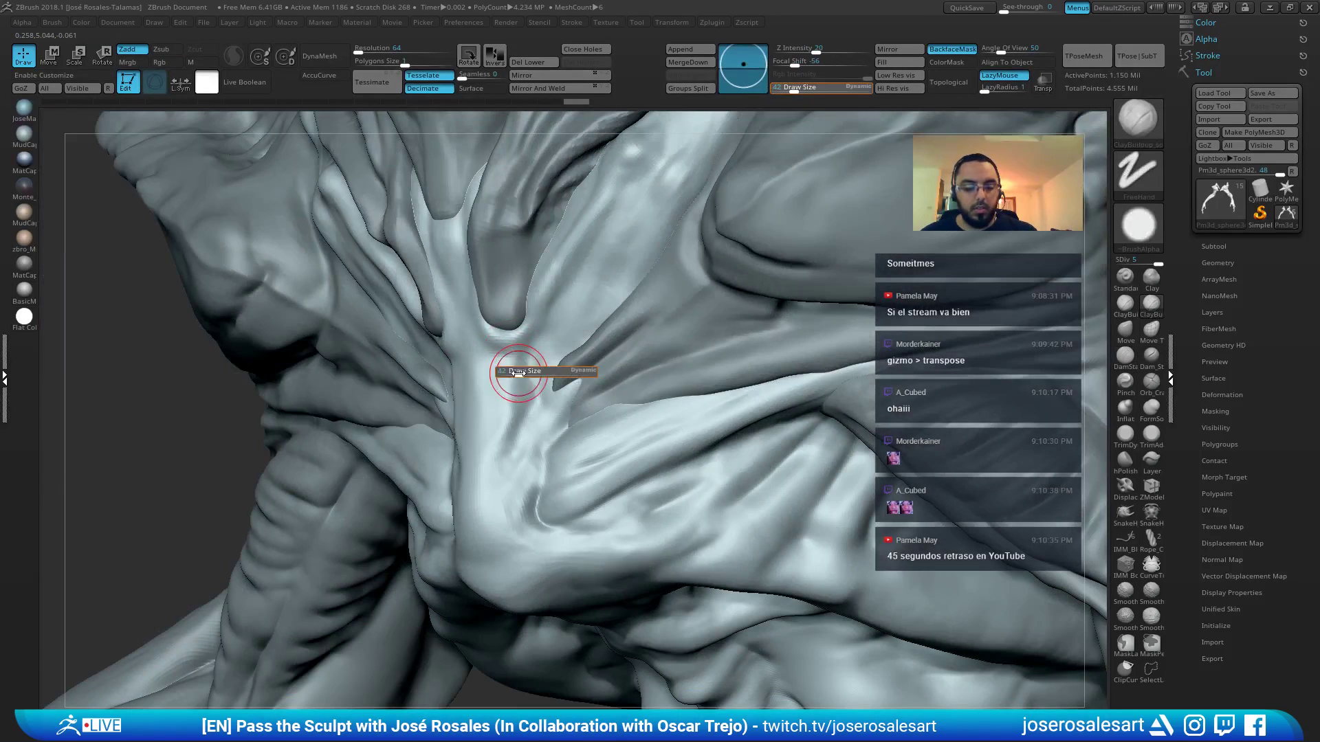
pyautogui.moveTo(519, 375); pyautogui.dragTo(496, 364)
pyautogui.moveTo(497, 364); pyautogui.dragTo(468, 350, button='right')
pyautogui.keyDown('ctrl'); pyautogui.moveTo(467, 350); pyautogui.dragTo(500, 323, button='right'); pyautogui.keyUp('ctrl')
pyautogui.moveTo(509, 325); pyautogui.dragTo(514, 327)
pyautogui.keyDown('ctrl'); pyautogui.moveTo(512, 322); pyautogui.dragTo(498, 300, button='right'); pyautogui.keyUp('ctrl')
pyautogui.moveTo(497, 300); pyautogui.dragTo(516, 337)
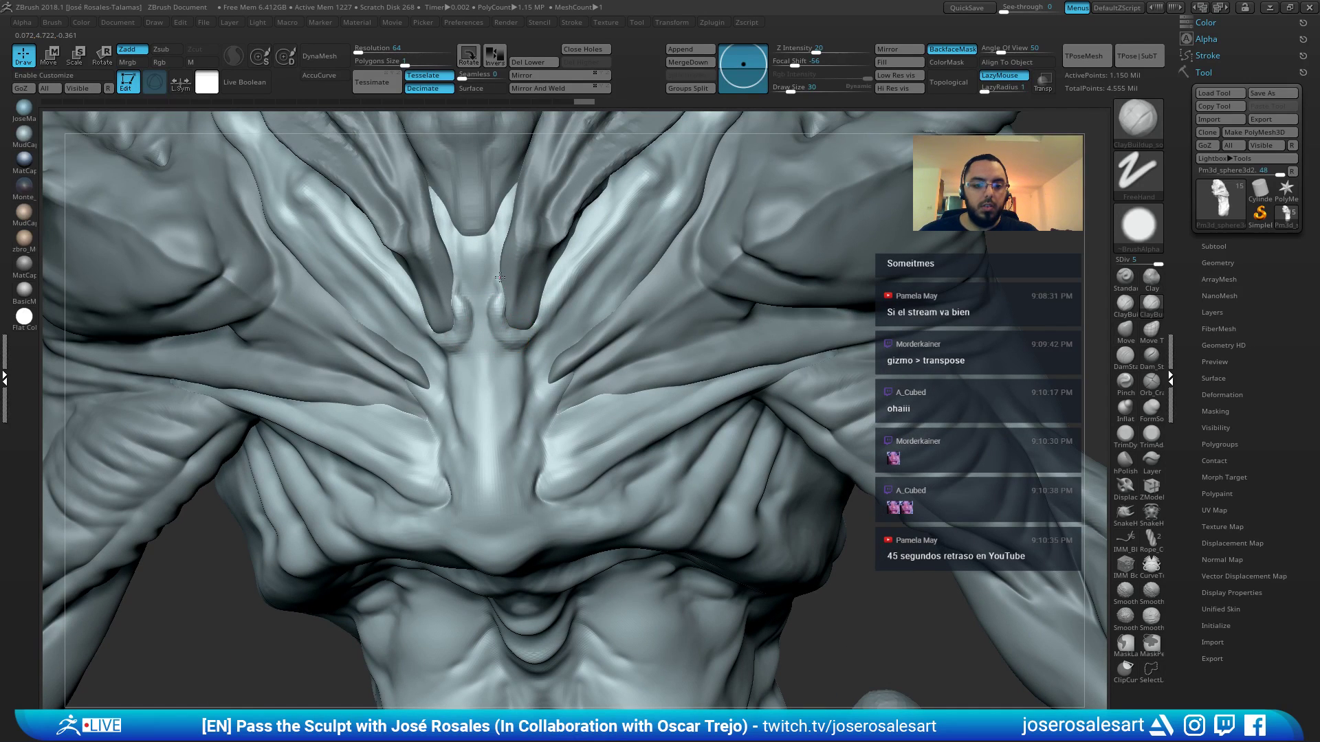
# Extend the ridges up along both sides of the upper sternum and smooth them at draw size 30
pyautogui.moveTo(499, 277); pyautogui.dragTo(503, 293)
pyautogui.moveTo(494, 350); pyautogui.dragTo(466, 376, button='right')
pyautogui.moveTo(465, 376); pyautogui.dragTo(467, 415)
pyautogui.moveTo(466, 415); pyautogui.dragTo(503, 385, button='right')
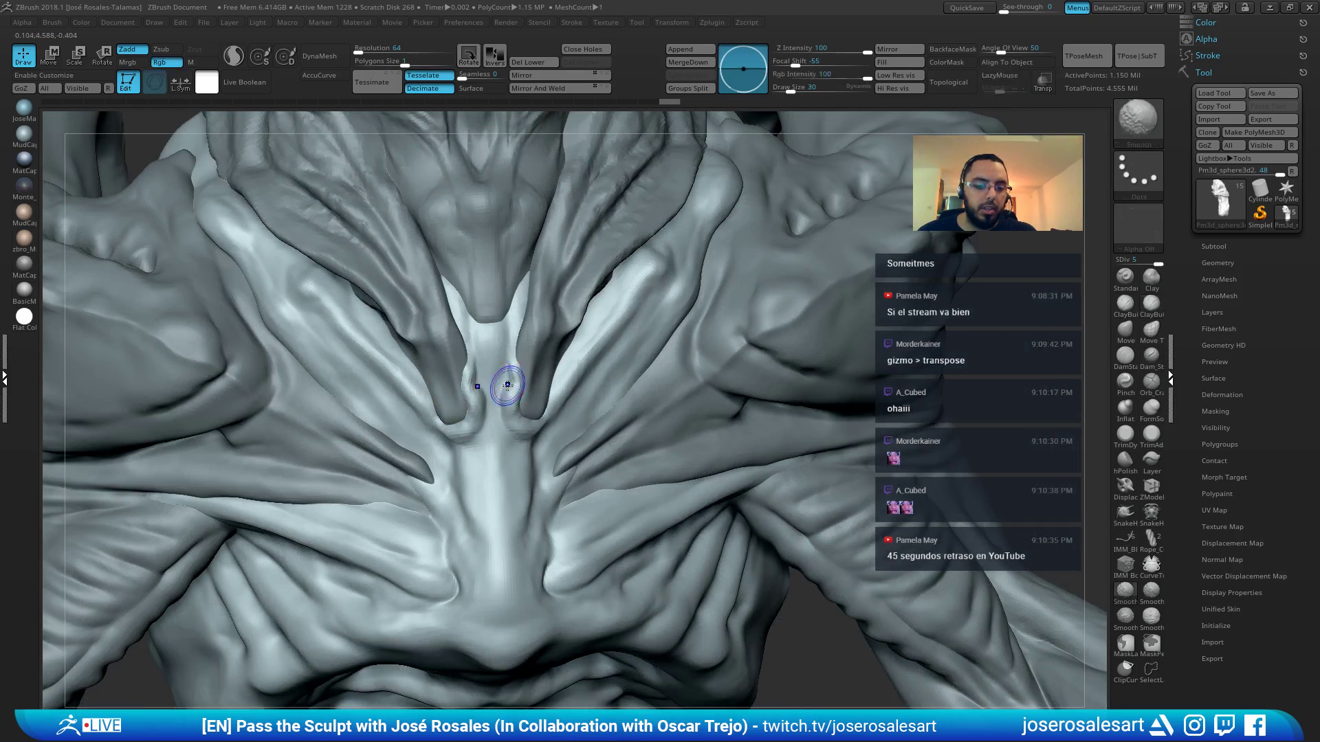
pyautogui.keyDown('shift'); pyautogui.moveTo(504, 385); pyautogui.dragTo(512, 354); pyautogui.keyUp('shift')
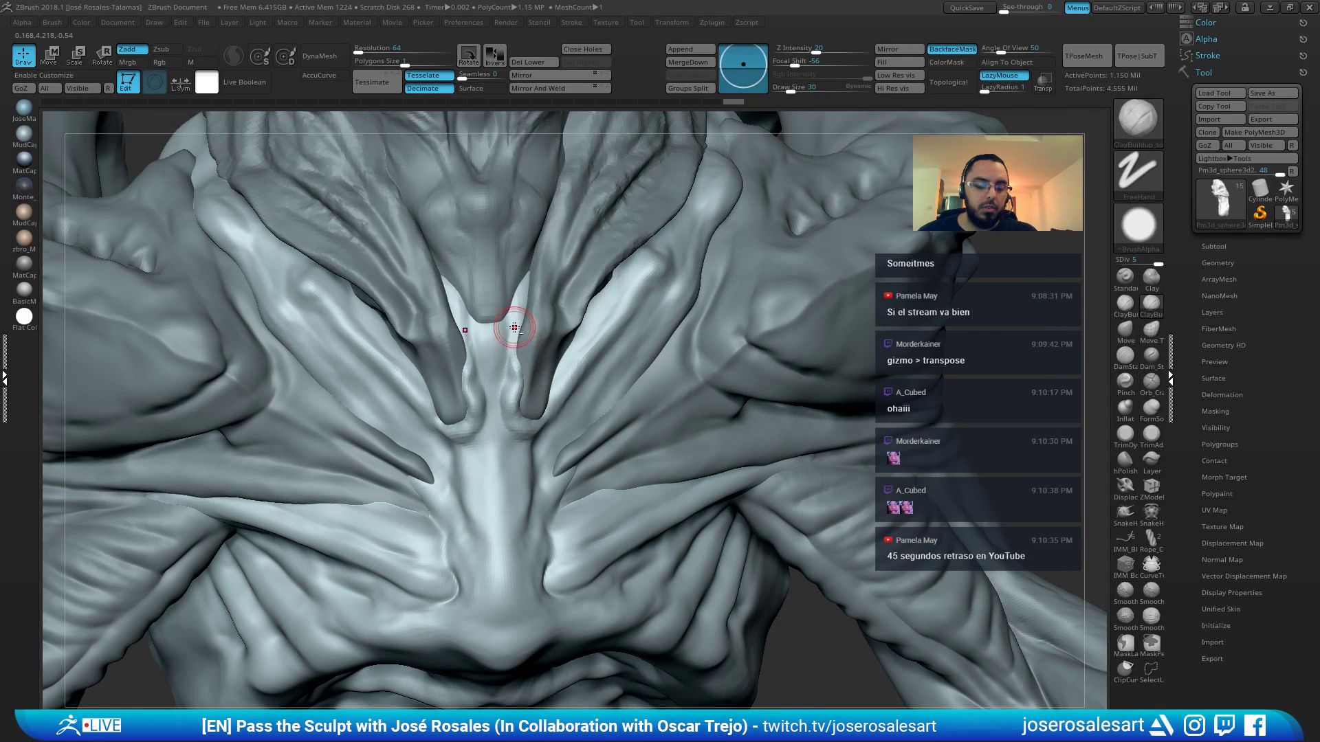
# Thicken the ridges beside the upper sternum with ClayBuildup at draw size 30 and undo the last stroke
pyautogui.moveTo(514, 327); pyautogui.dragTo(456, 337, button='right')
pyautogui.moveTo(456, 336); pyautogui.dragTo(455, 347)
pyautogui.keyDown('ctrl'); pyautogui.moveTo(455, 347); pyautogui.dragTo(453, 365, button='right'); pyautogui.keyUp('ctrl')
pyautogui.moveTo(453, 365); pyautogui.dragTo(437, 328)
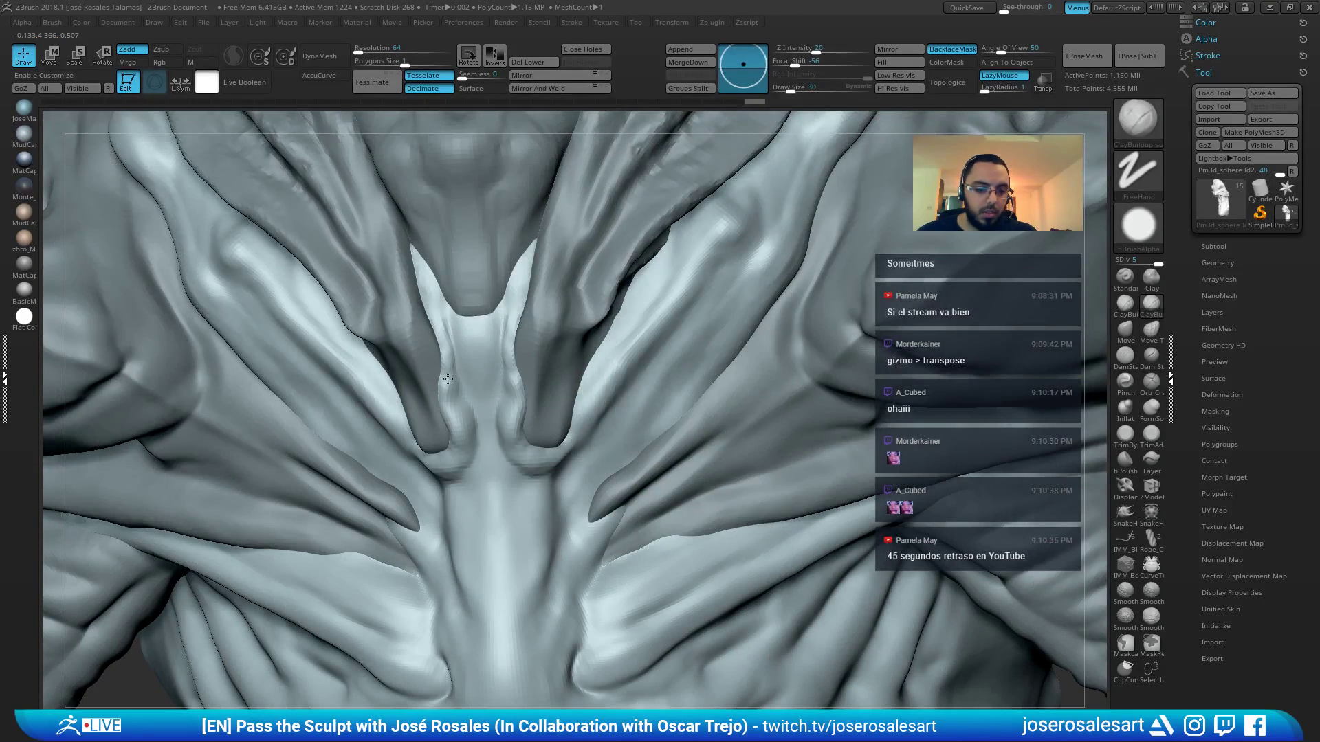
pyautogui.moveTo(447, 379)
pyautogui.mouseDown()
pyautogui.moveTo(440, 433)
pyautogui.moveTo(446, 405)
pyautogui.moveTo(450, 424)
pyautogui.mouseUp()
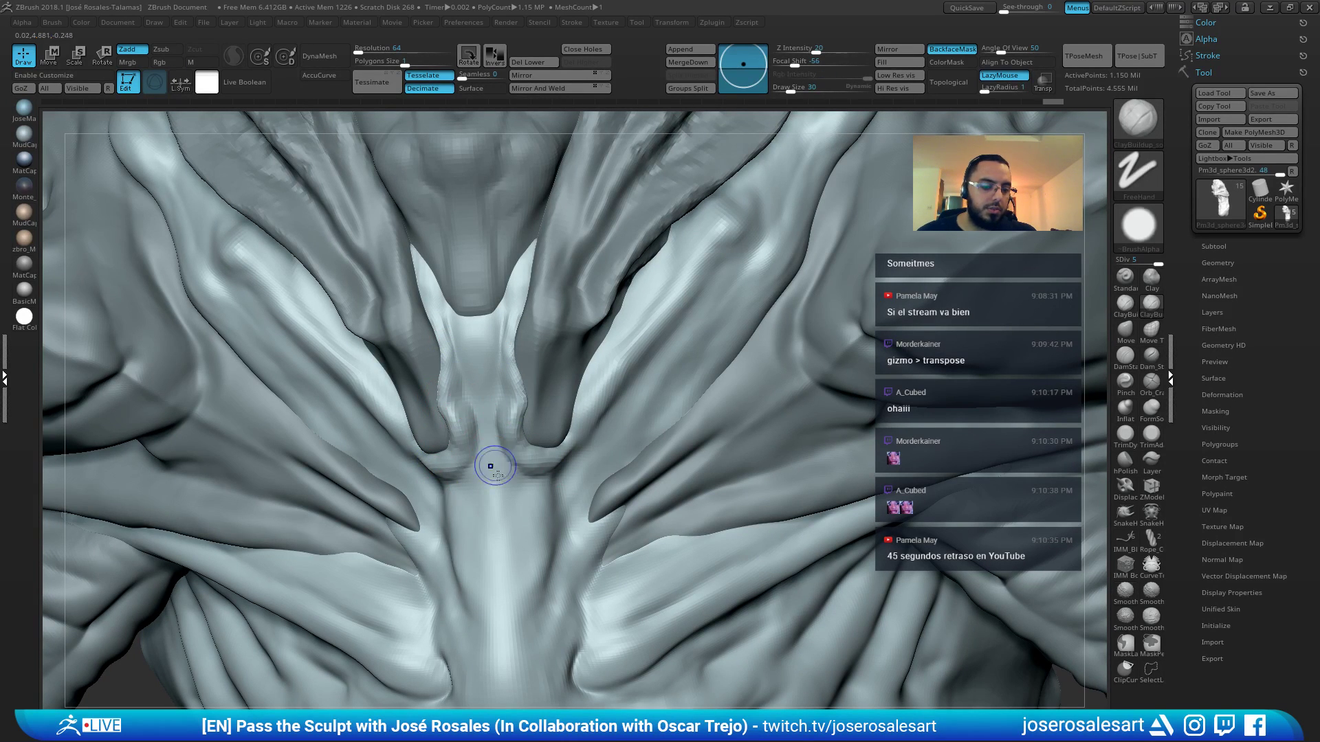
pyautogui.hotkey('ctrl', 'z')
# Build up the sternum's upper end between the two neck fold tips with a resized ClayBuildup brush
pyautogui.keyDown('ctrl'); pyautogui.moveTo(497, 470); pyautogui.dragTo(473, 475, button='right'); pyautogui.keyUp('ctrl')
pyautogui.press('s')
pyautogui.moveTo(473, 474); pyautogui.dragTo(469, 474)
pyautogui.moveTo(470, 471)
pyautogui.mouseDown(button='right')
pyautogui.moveTo(463, 459)
pyautogui.moveTo(451, 473)
pyautogui.mouseUp(button='right')
pyautogui.press(']')
pyautogui.moveTo(451, 473)
pyautogui.mouseDown()
pyautogui.moveTo(472, 464)
pyautogui.moveTo(472, 478)
pyautogui.mouseUp()
pyautogui.moveTo(481, 474); pyautogui.dragTo(440, 457, button='right')
# Sculpt a rounded knob at the outer end of the upper chest fold with ClayBuildup at draw size 33
pyautogui.moveTo(571, 371)
pyautogui.mouseDown(button='right')
pyautogui.moveTo(536, 363)
pyautogui.moveTo(550, 381)
pyautogui.mouseUp(button='right')
pyautogui.moveTo(614, 330)
pyautogui.mouseDown(button='right')
pyautogui.moveTo(581, 337)
pyautogui.moveTo(636, 309)
pyautogui.mouseUp(button='right')
pyautogui.moveTo(636, 309); pyautogui.dragTo(649, 302)
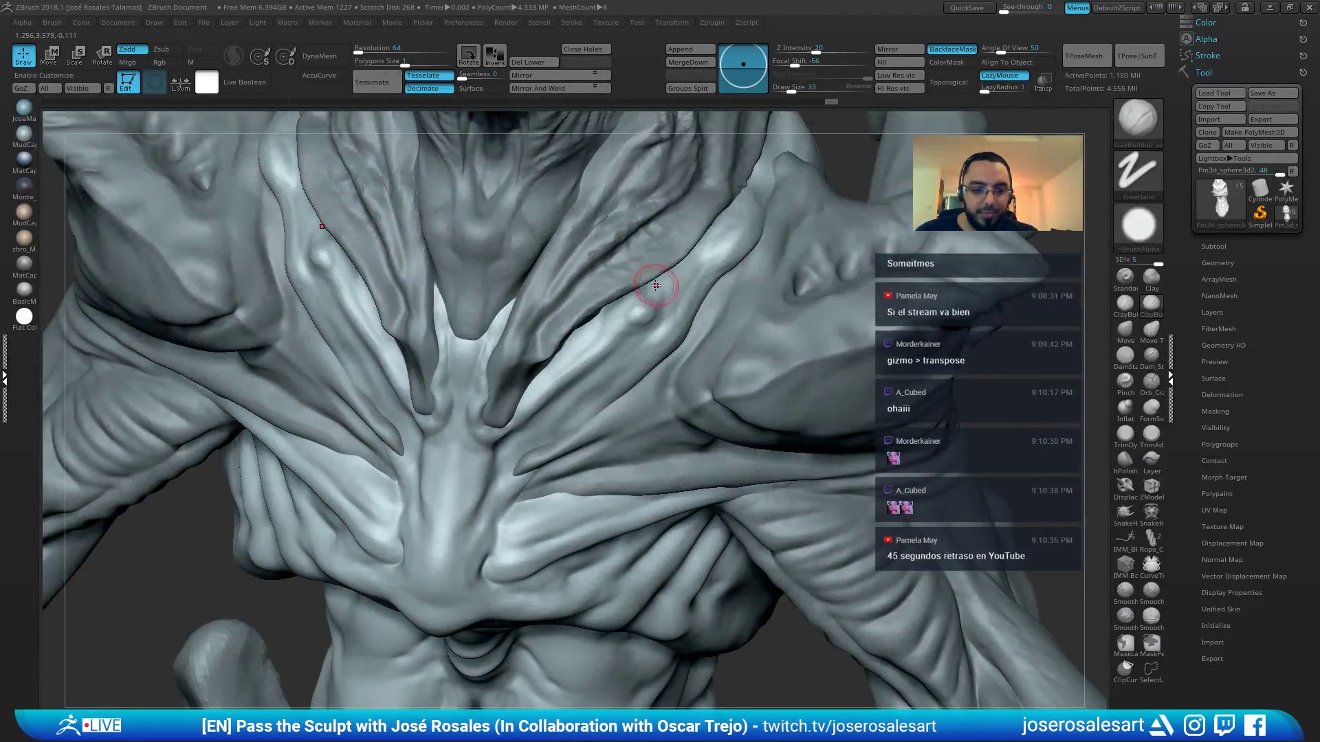
# Carve creases around the chest fold's knob and its inner end at the sternum with DamStandard at draw size 30
pyautogui.moveTo(656, 285)
pyautogui.mouseDown(button='right')
pyautogui.moveTo(646, 318)
pyautogui.moveTo(672, 336)
pyautogui.moveTo(670, 361)
pyautogui.mouseUp(button='right')
pyautogui.press('b')
pyautogui.press('d')
pyautogui.press('s')
pyautogui.moveTo(659, 308); pyautogui.dragTo(619, 335)
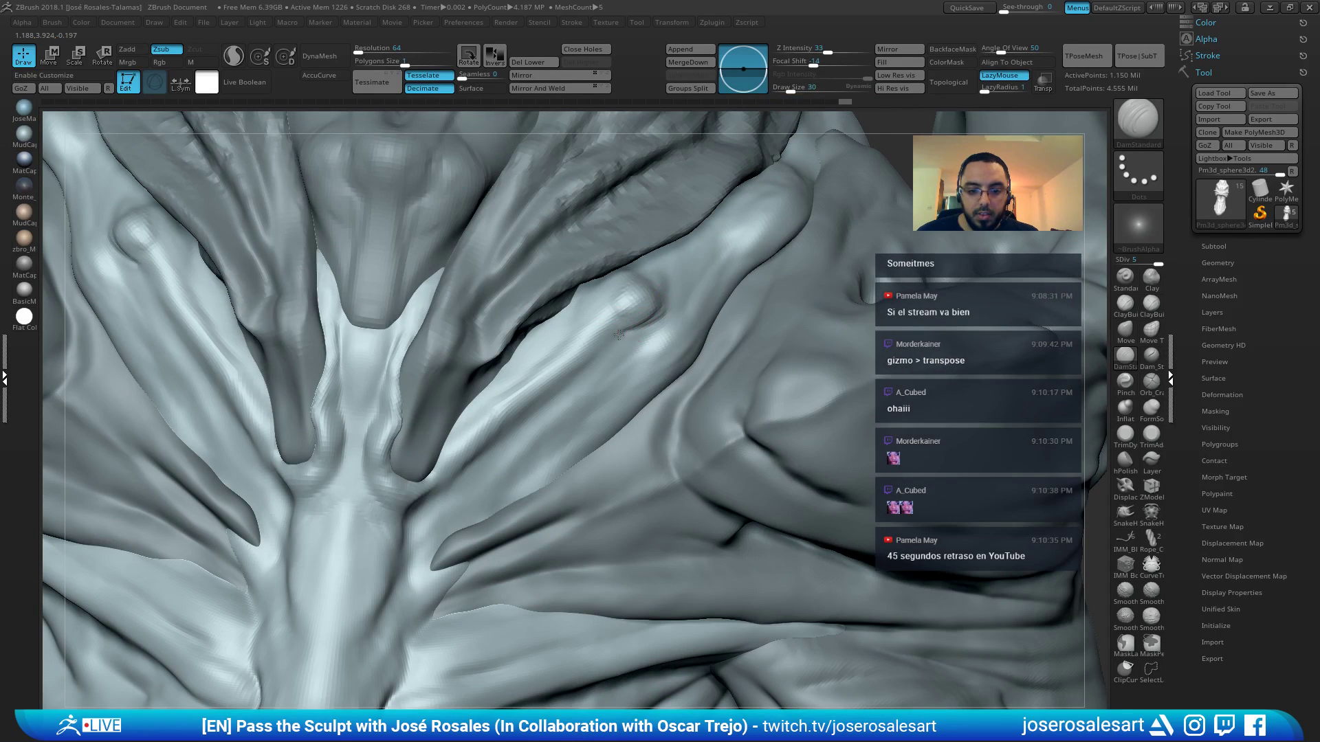
pyautogui.moveTo(577, 362)
pyautogui.mouseDown(button='right')
pyautogui.moveTo(454, 490)
pyautogui.moveTo(441, 487)
pyautogui.mouseUp(button='right')
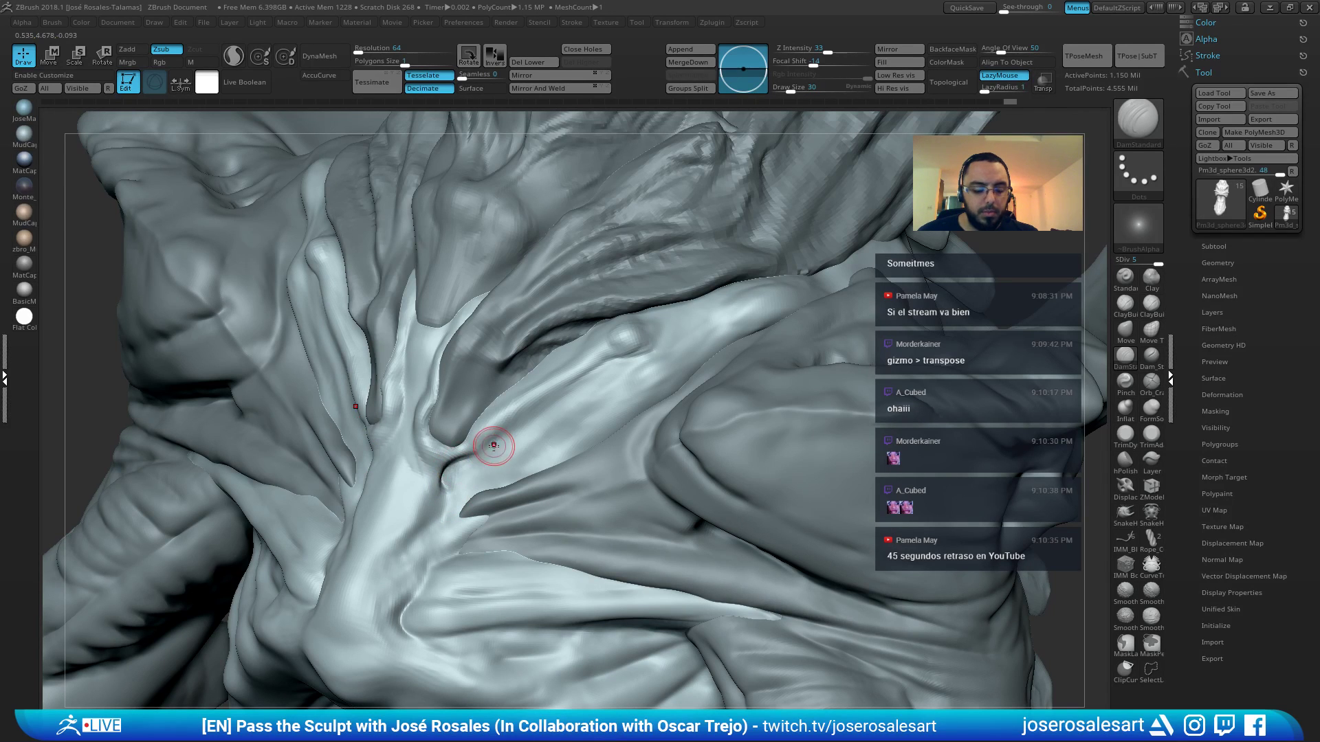
# Build up the inner ends of the upper chest folds beside the sternum with ClayBuildup at draw size 26 and smooth them
pyautogui.press('b')
pyautogui.press('c')
pyautogui.press('b')
pyautogui.scroll(2, 455, 456)
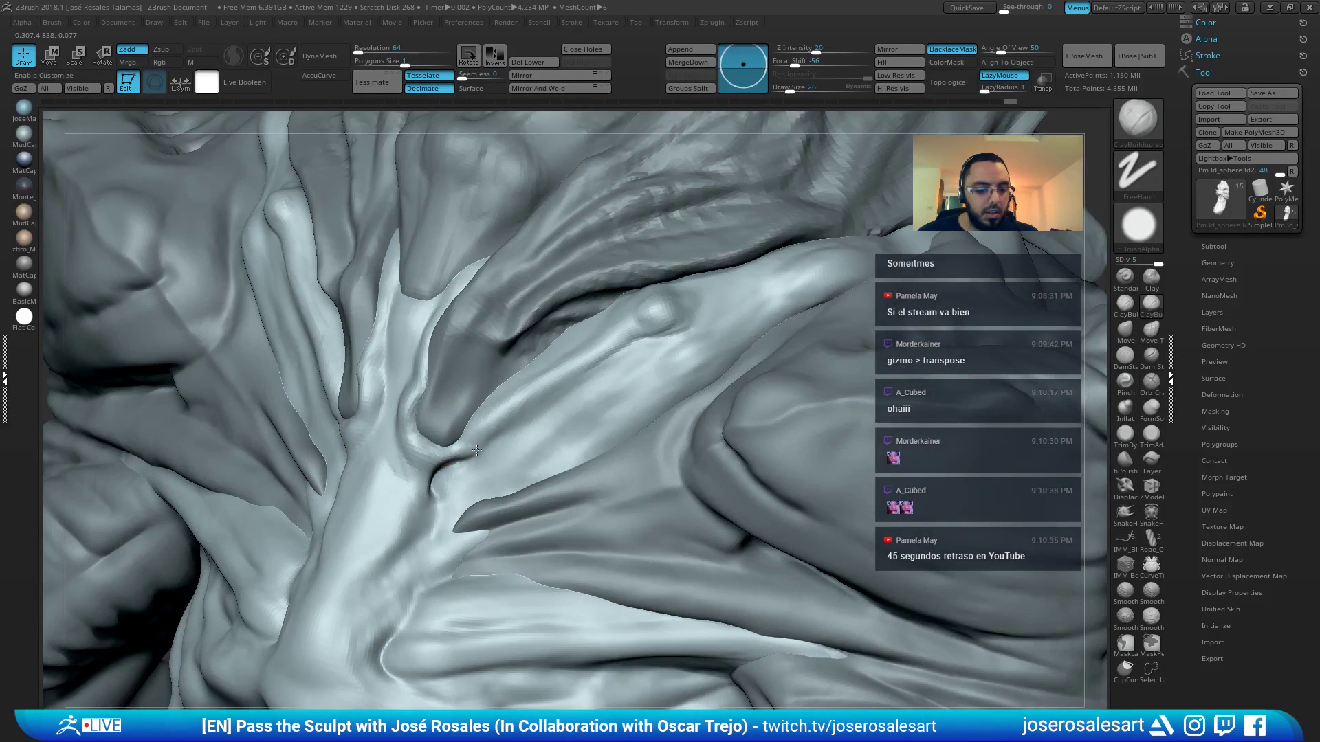
pyautogui.moveTo(470, 417)
pyautogui.mouseDown(button='right')
pyautogui.moveTo(474, 455)
pyautogui.moveTo(457, 461)
pyautogui.moveTo(474, 410)
pyautogui.moveTo(513, 392)
pyautogui.moveTo(475, 417)
pyautogui.moveTo(518, 395)
pyautogui.moveTo(510, 419)
pyautogui.mouseUp(button='right')
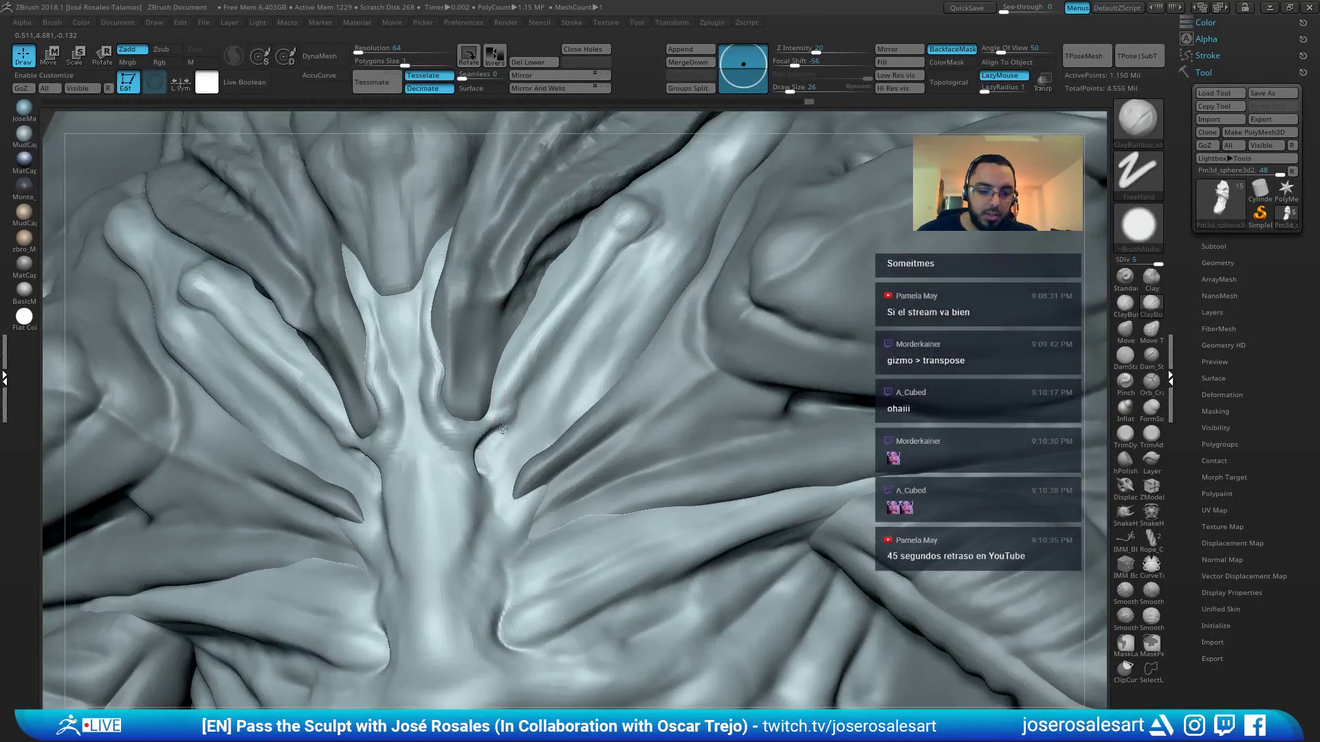
pyautogui.press('shift')
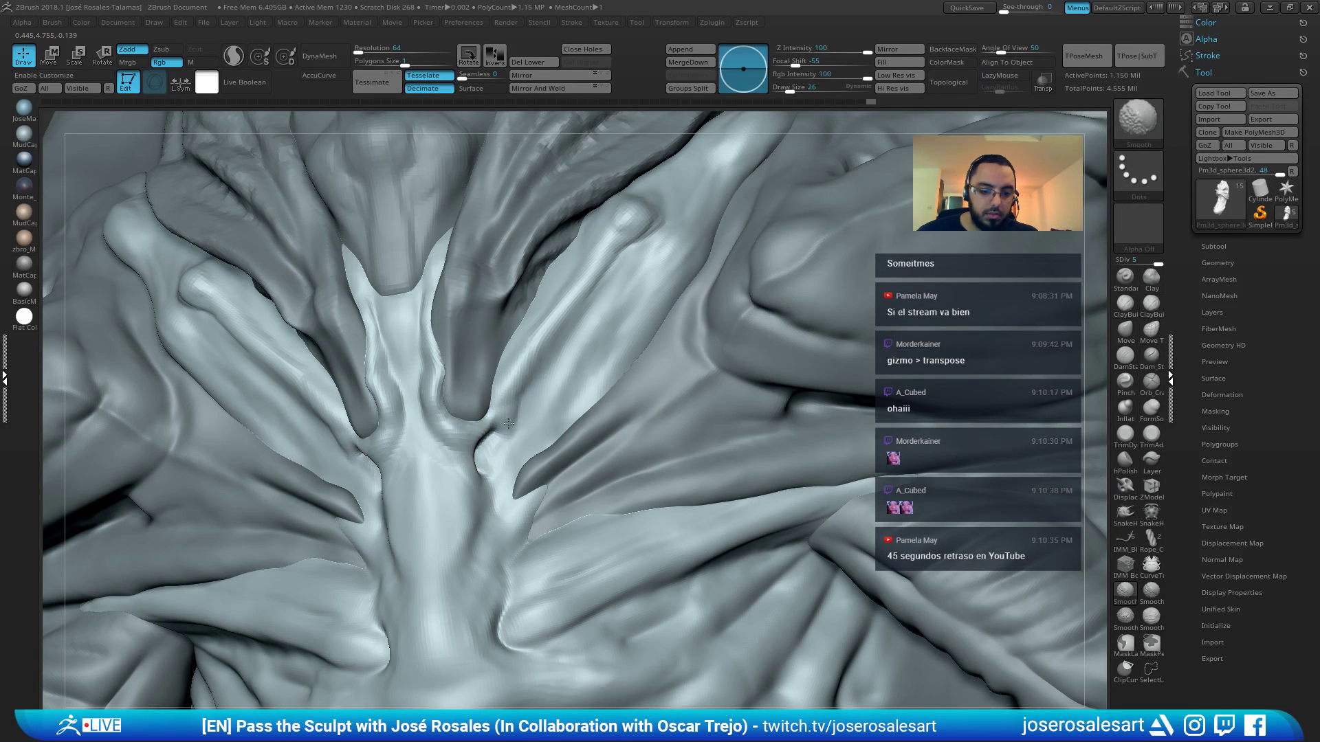
pyautogui.keyDown('shift'); pyautogui.moveTo(458, 475); pyautogui.dragTo(504, 413); pyautogui.keyUp('shift')
pyautogui.moveTo(501, 435)
pyautogui.mouseDown(button='right')
pyautogui.moveTo(480, 421)
pyautogui.moveTo(498, 418)
pyautogui.moveTo(515, 442)
pyautogui.moveTo(524, 409)
pyautogui.moveTo(464, 407)
pyautogui.moveTo(474, 434)
pyautogui.moveTo(468, 447)
pyautogui.moveTo(448, 438)
pyautogui.moveTo(439, 407)
pyautogui.moveTo(464, 383)
pyautogui.moveTo(474, 401)
pyautogui.mouseUp(button='right')
pyautogui.press('shift')
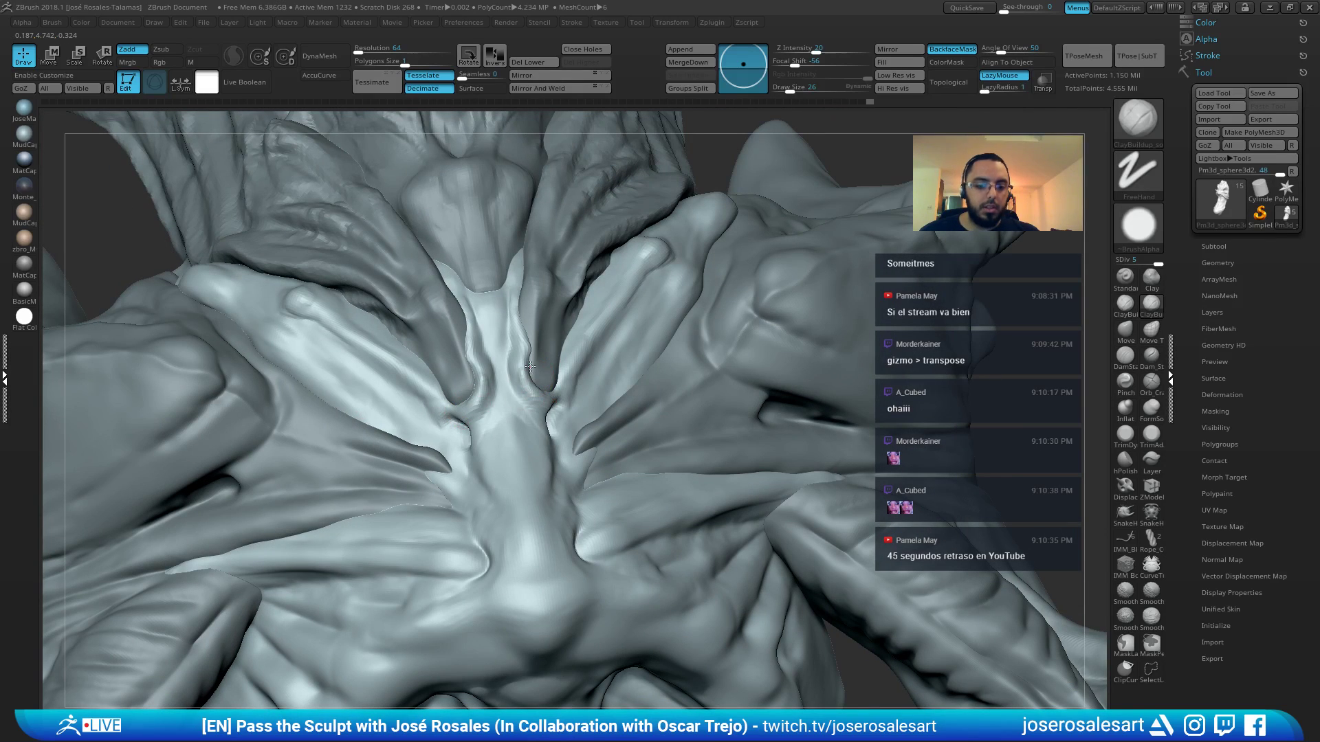
# Sharpen the creases where the upper chest folds meet the sternum with DamStandard
pyautogui.moveTo(580, 413)
pyautogui.mouseDown(button='right')
pyautogui.moveTo(500, 376)
pyautogui.moveTo(539, 405)
pyautogui.mouseUp(button='right')
pyautogui.press('b')
pyautogui.press('d')
pyautogui.press('s')
pyautogui.press(']')
pyautogui.moveTo(457, 438); pyautogui.dragTo(446, 441)
pyautogui.moveTo(441, 442)
pyautogui.mouseDown(button='right')
pyautogui.moveTo(496, 432)
pyautogui.moveTo(416, 416)
pyautogui.mouseUp(button='right')
# Add volume to the rims around the neck fold tips and the upper sternum with ClayBuildup, raising draw size to 30
pyautogui.press('b')
pyautogui.press('c')
pyautogui.press('b')
pyautogui.moveTo(466, 406); pyautogui.dragTo(467, 417)
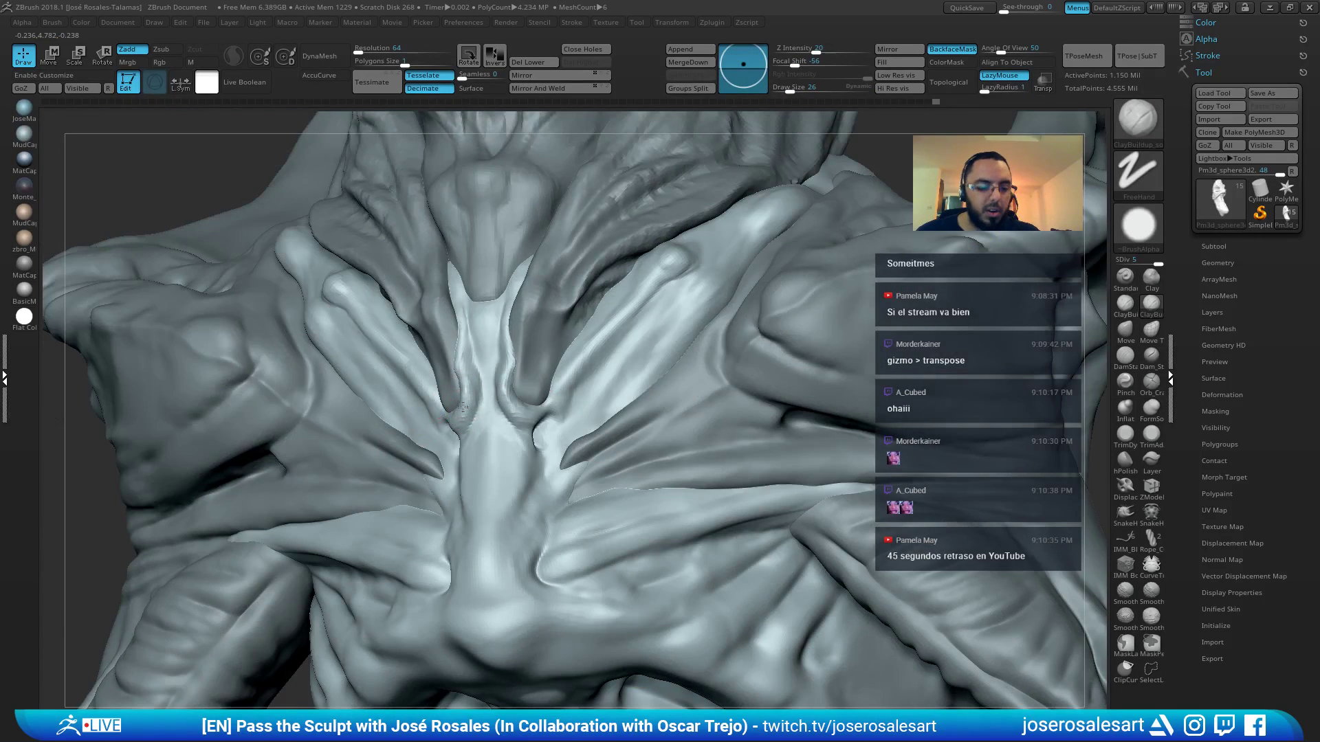
pyautogui.moveTo(463, 408); pyautogui.dragTo(471, 375, button='right')
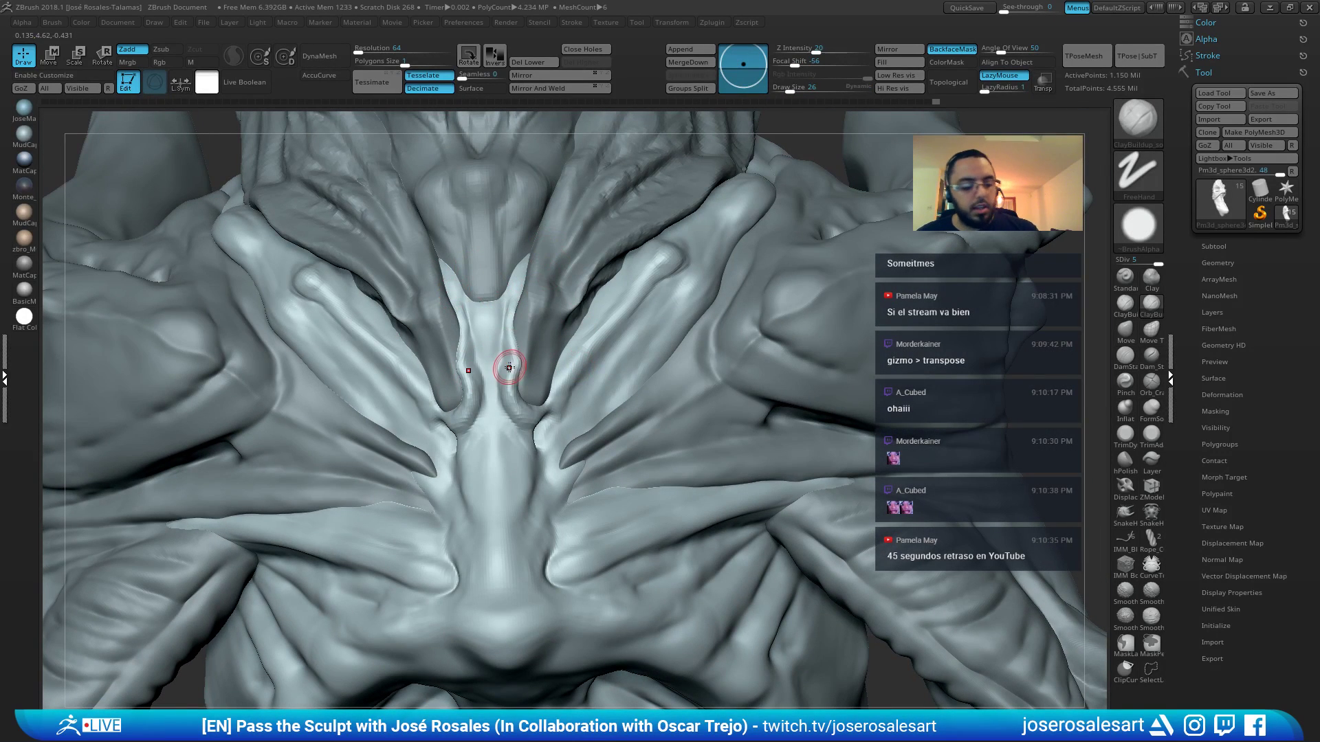
pyautogui.press('s')
pyautogui.moveTo(504, 354); pyautogui.dragTo(510, 353)
pyautogui.moveTo(472, 303); pyautogui.dragTo(542, 195, button='right')
# Crease the top of the sternum with DamStandard and build up its narrow flanking ridges with ClayBuildup at draw size 30
pyautogui.press('b')
pyautogui.press('d')
pyautogui.press('s')
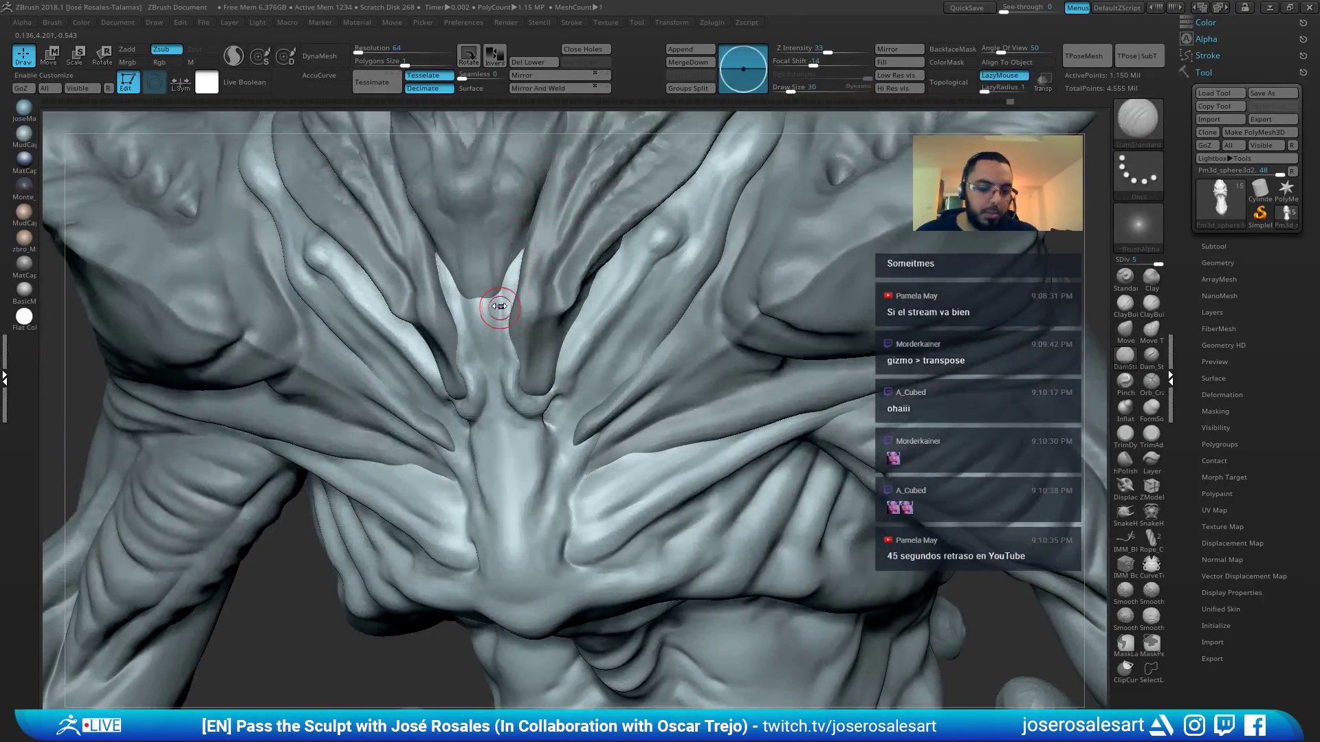
pyautogui.moveTo(501, 303)
pyautogui.mouseDown(button='right')
pyautogui.moveTo(474, 320)
pyautogui.moveTo(454, 303)
pyautogui.moveTo(519, 258)
pyautogui.mouseUp(button='right')
pyautogui.press('b')
pyautogui.press('c')
pyautogui.press('b')
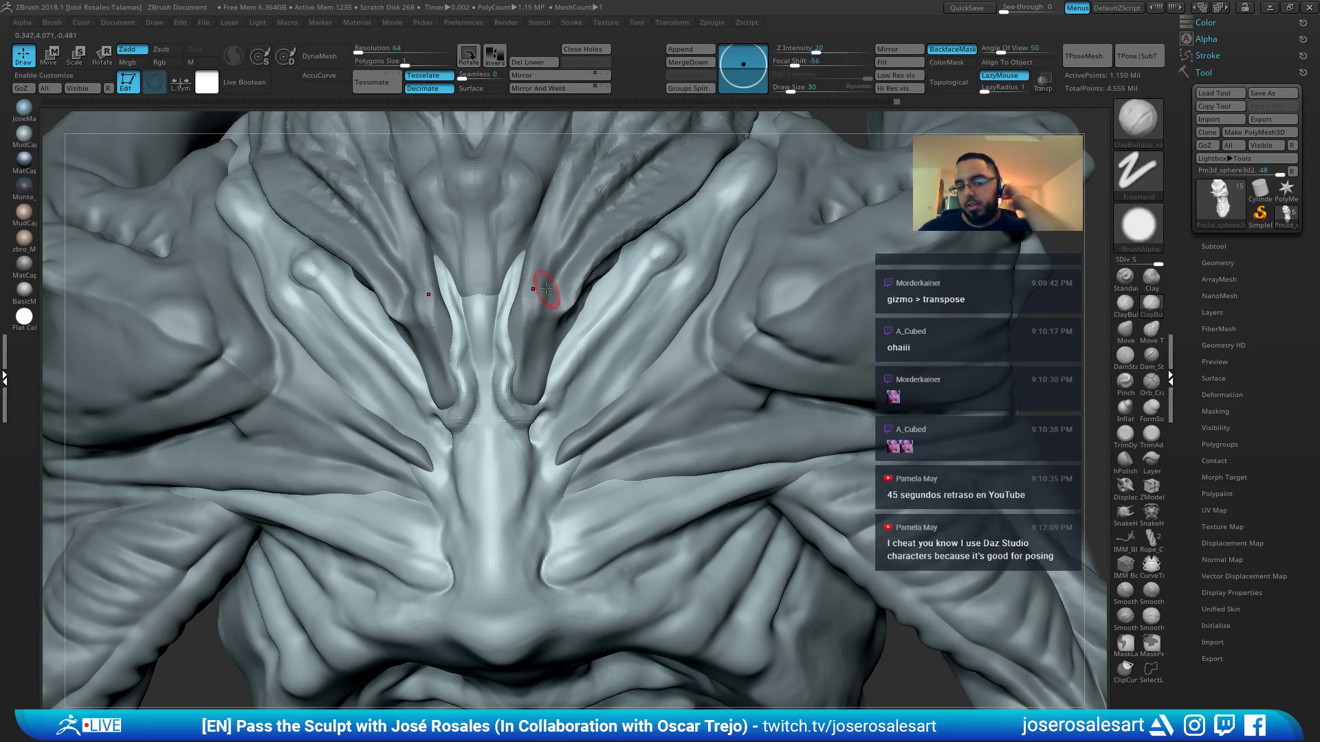
# Select the shoulder and arm subtool and ready the Standard brush at draw size 23 over the outer chest fold
pyautogui.keyDown('alt'); pyautogui.click(838, 317); pyautogui.keyUp('alt')
pyautogui.keyDown('alt'); pyautogui.moveTo(714, 343); pyautogui.dragTo(575, 403, button='right'); pyautogui.keyUp('alt')
pyautogui.press('s')
pyautogui.click(715, 357)
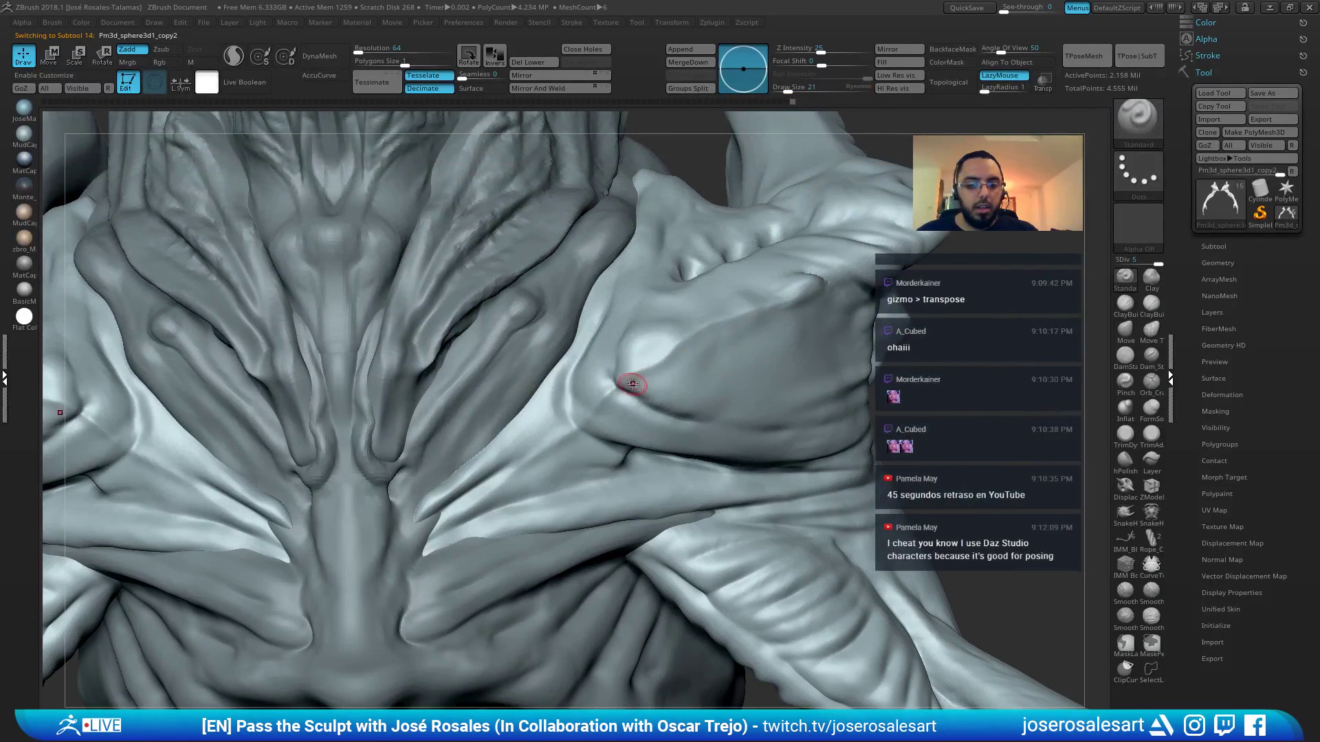
pyautogui.keyDown('ctrl'); pyautogui.moveTo(644, 370); pyautogui.dragTo(670, 351, button='right'); pyautogui.keyUp('ctrl')
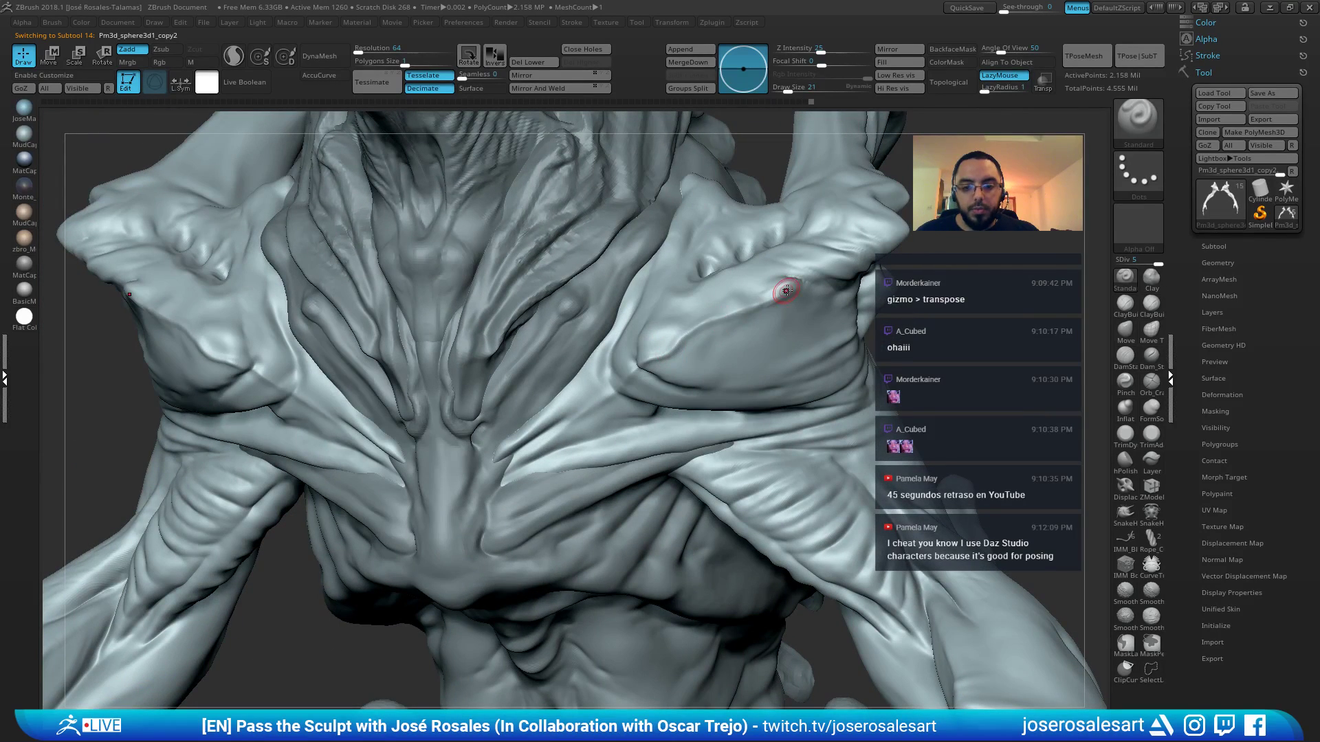
pyautogui.moveTo(769, 290)
pyautogui.mouseDown(button='right')
pyautogui.moveTo(666, 371)
pyautogui.moveTo(616, 377)
pyautogui.mouseUp(button='right')
pyautogui.press('2')
pyautogui.moveTo(674, 337)
pyautogui.mouseDown(button='right')
pyautogui.moveTo(721, 354)
pyautogui.moveTo(512, 348)
pyautogui.moveTo(807, 349)
pyautogui.moveTo(677, 311)
pyautogui.moveTo(592, 348)
pyautogui.moveTo(600, 340)
pyautogui.mouseUp(button='right')
pyautogui.press('b')
pyautogui.press('s')
pyautogui.press('t')
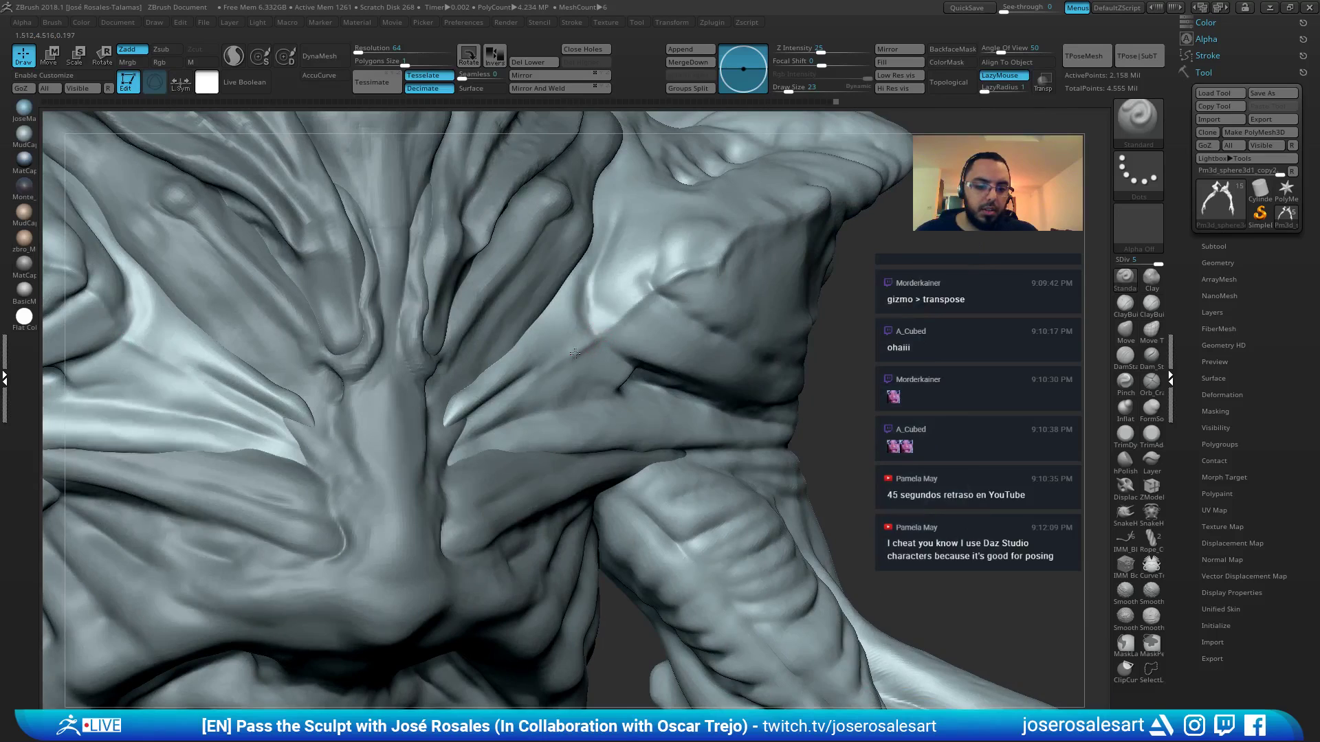
pyautogui.moveTo(536, 395); pyautogui.dragTo(600, 334, button='right')
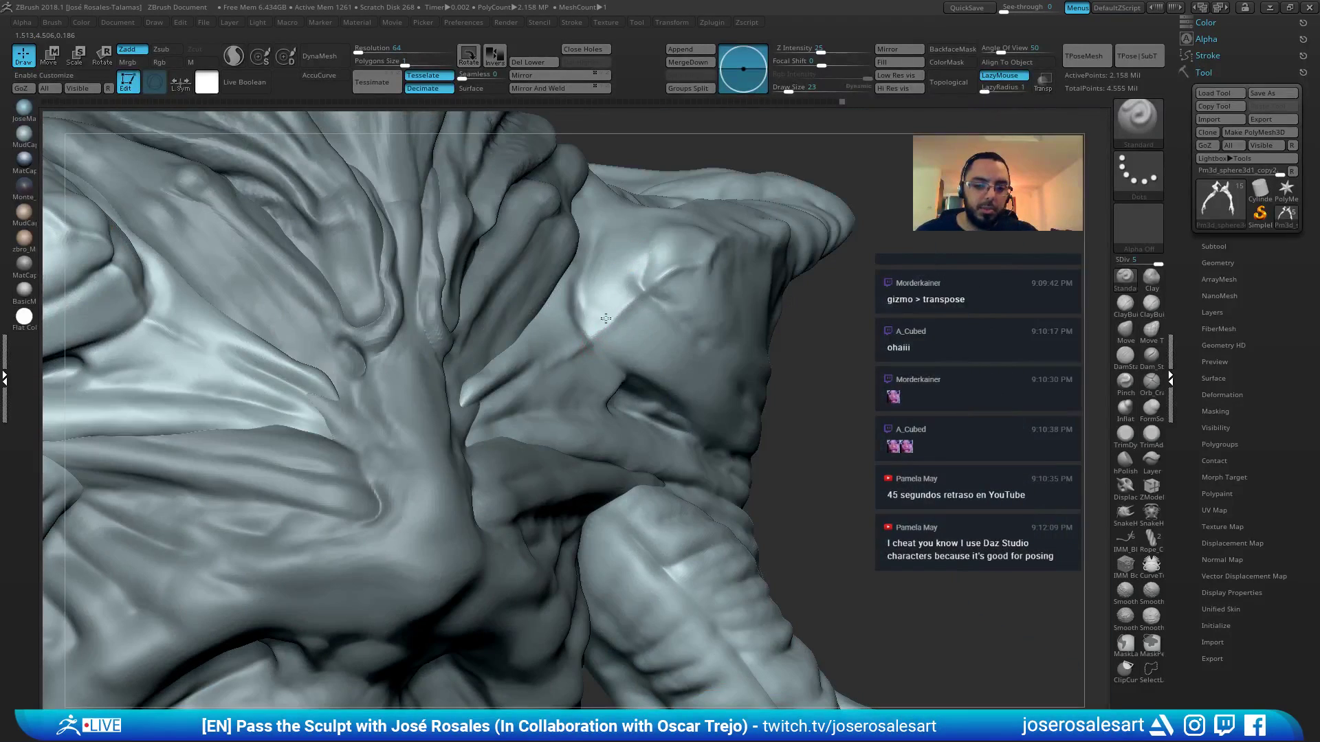
pyautogui.moveTo(665, 286)
pyautogui.mouseDown(button='right')
pyautogui.moveTo(575, 280)
pyautogui.moveTo(602, 337)
pyautogui.moveTo(592, 342)
pyautogui.mouseUp(button='right')
# Carve the crease along the upper chest fold below the shoulder muscle with DamStandard at draw size 51
pyautogui.press('b')
pyautogui.press('d')
pyautogui.press('s')
pyautogui.moveTo(605, 319); pyautogui.dragTo(554, 349)
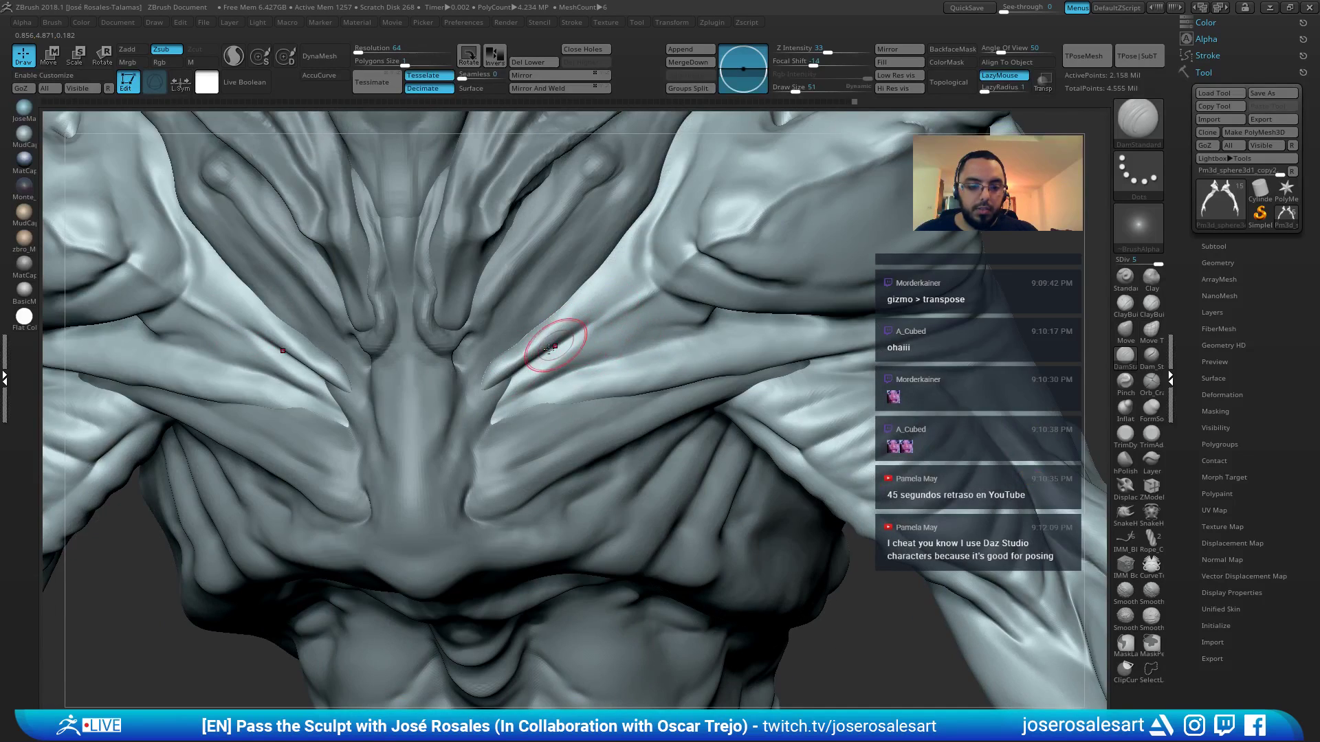
# Sharpen the inner tip of the upper chest fold beside the sternum with DamStandard at draw size 54
pyautogui.moveTo(543, 353); pyautogui.dragTo(501, 374, button='right')
pyautogui.press('b')
pyautogui.press('c')
pyautogui.press('b')
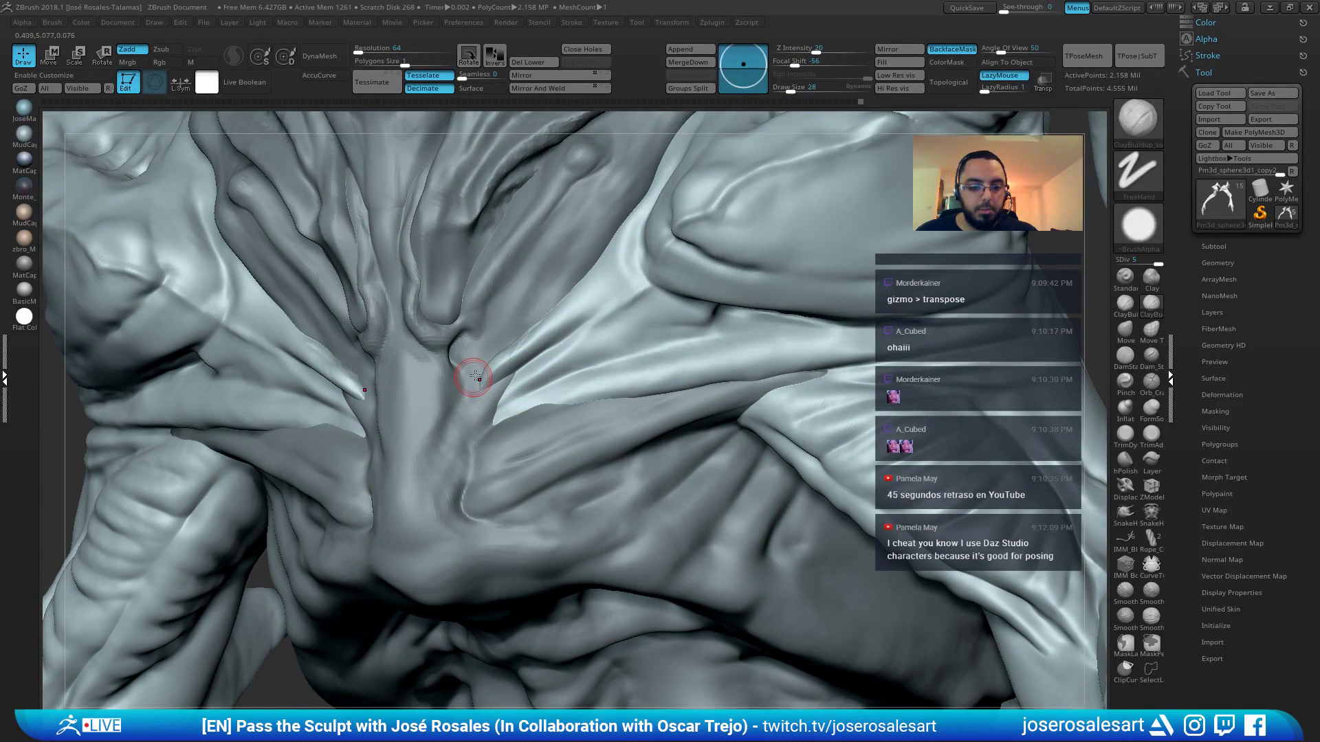
pyautogui.press('b')
pyautogui.press('d')
pyautogui.press('s')
pyautogui.moveTo(489, 353); pyautogui.dragTo(516, 341, button='right')
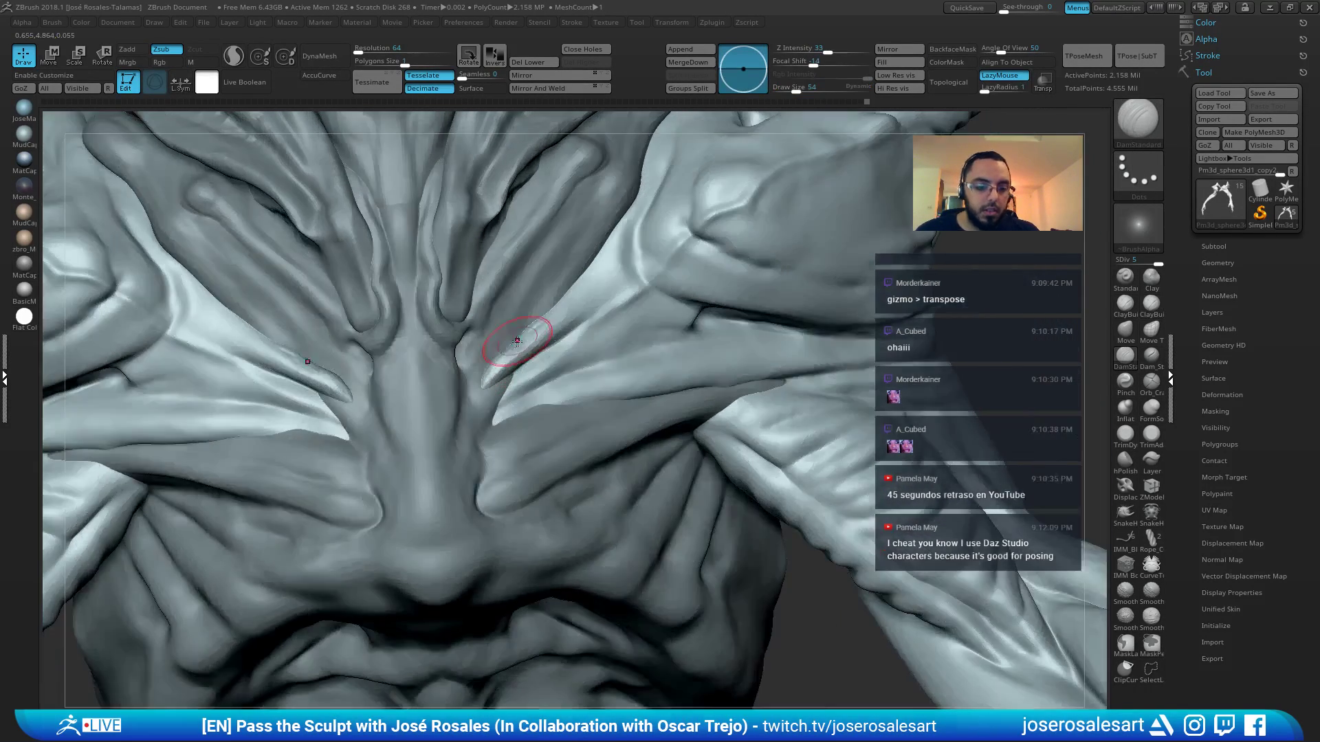
pyautogui.moveTo(517, 341); pyautogui.dragTo(484, 385)
pyautogui.press('shift')
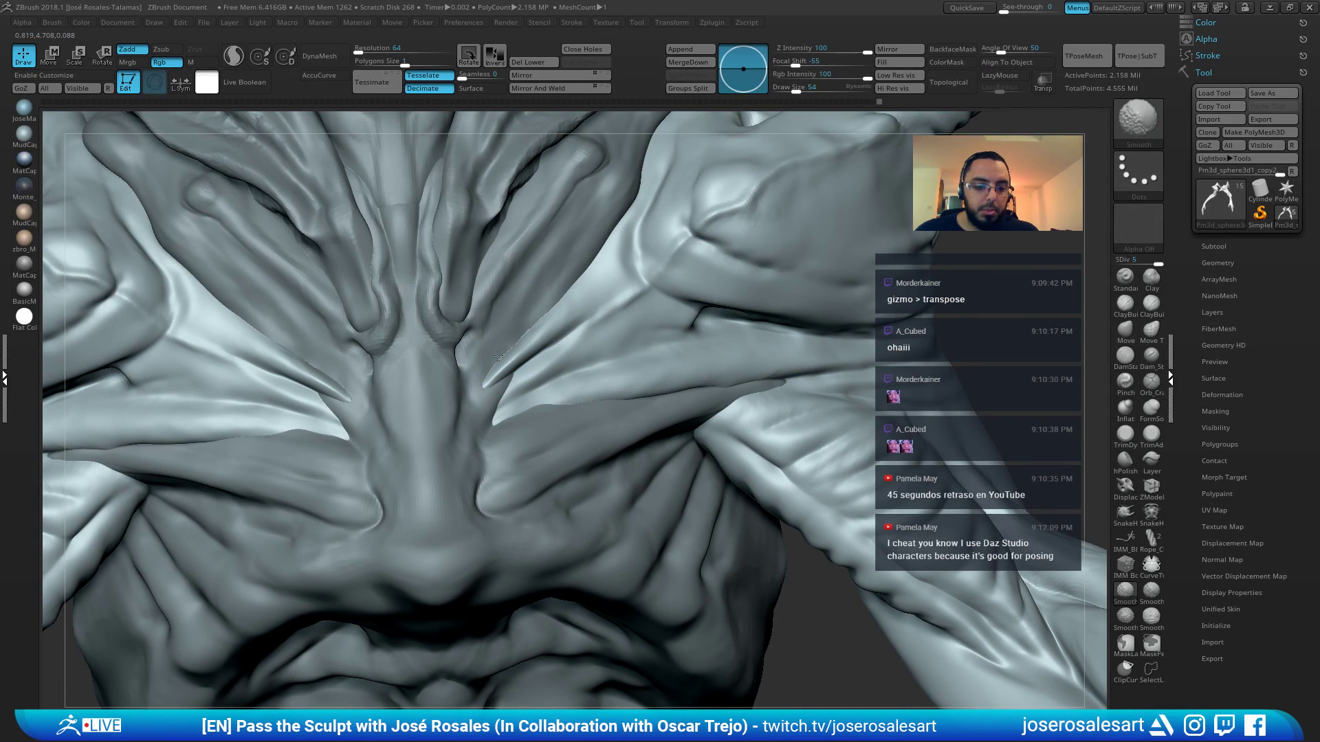
# Switch to the torso subtool, build up the lower sternum with ClayBuildup at draw size 30 and smooth it
pyautogui.keyDown('ctrl'); pyautogui.moveTo(572, 330); pyautogui.dragTo(511, 277, button='right'); pyautogui.keyUp('ctrl')
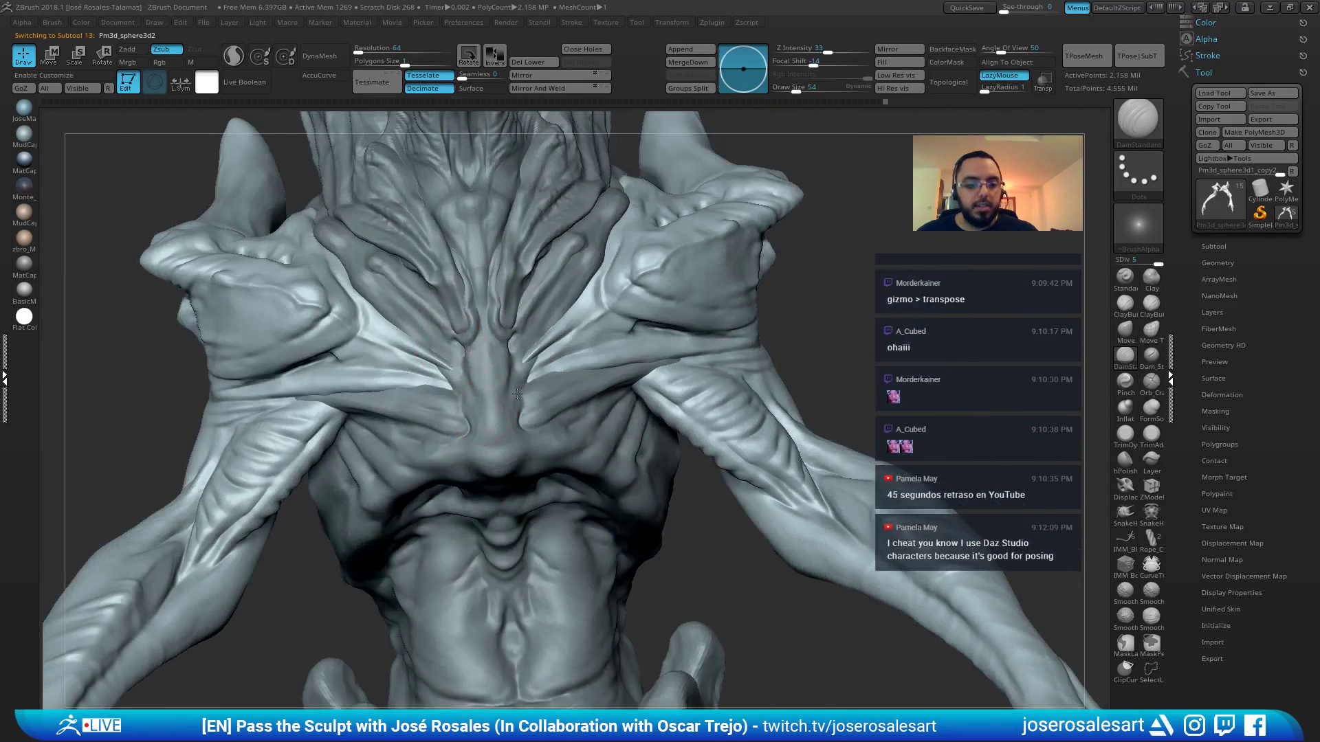
pyautogui.moveTo(517, 394)
pyautogui.mouseDown(button='right')
pyautogui.moveTo(483, 330)
pyautogui.moveTo(530, 360)
pyautogui.mouseUp(button='right')
pyautogui.press('2')
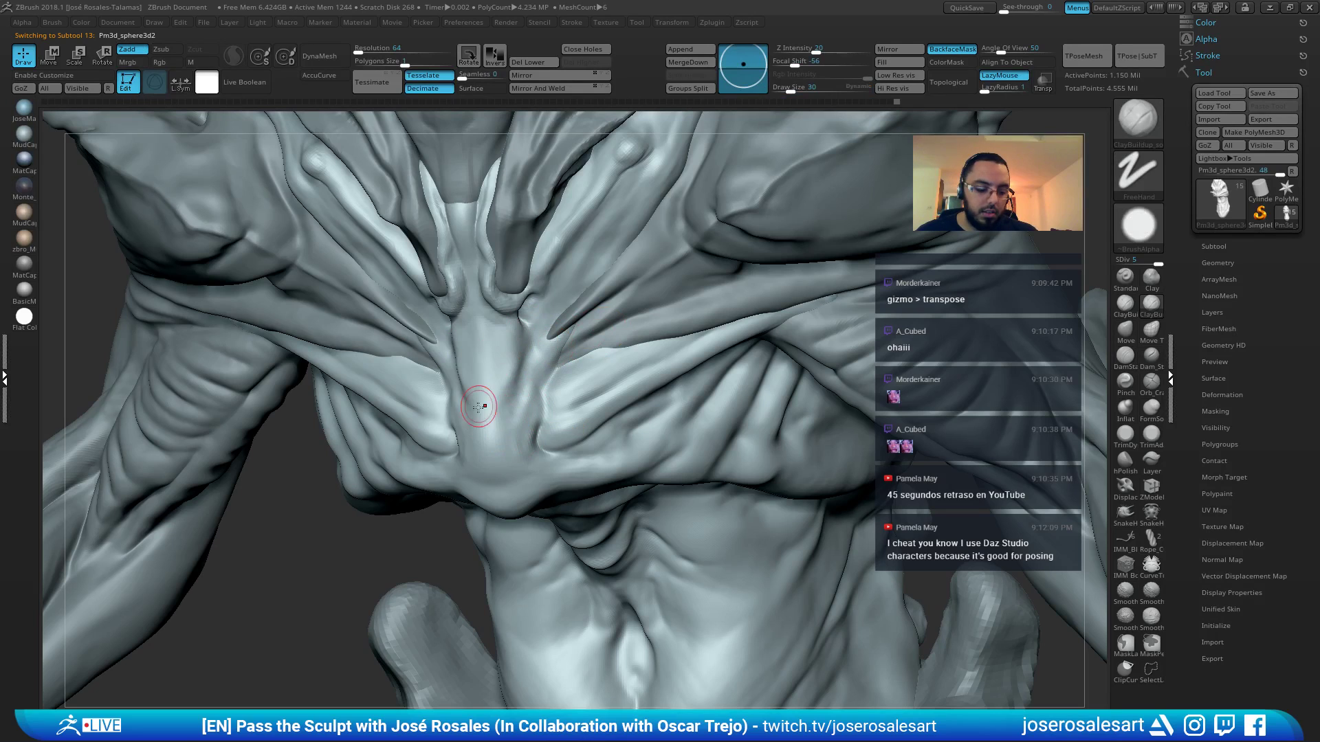
pyautogui.moveTo(478, 407); pyautogui.dragTo(501, 383)
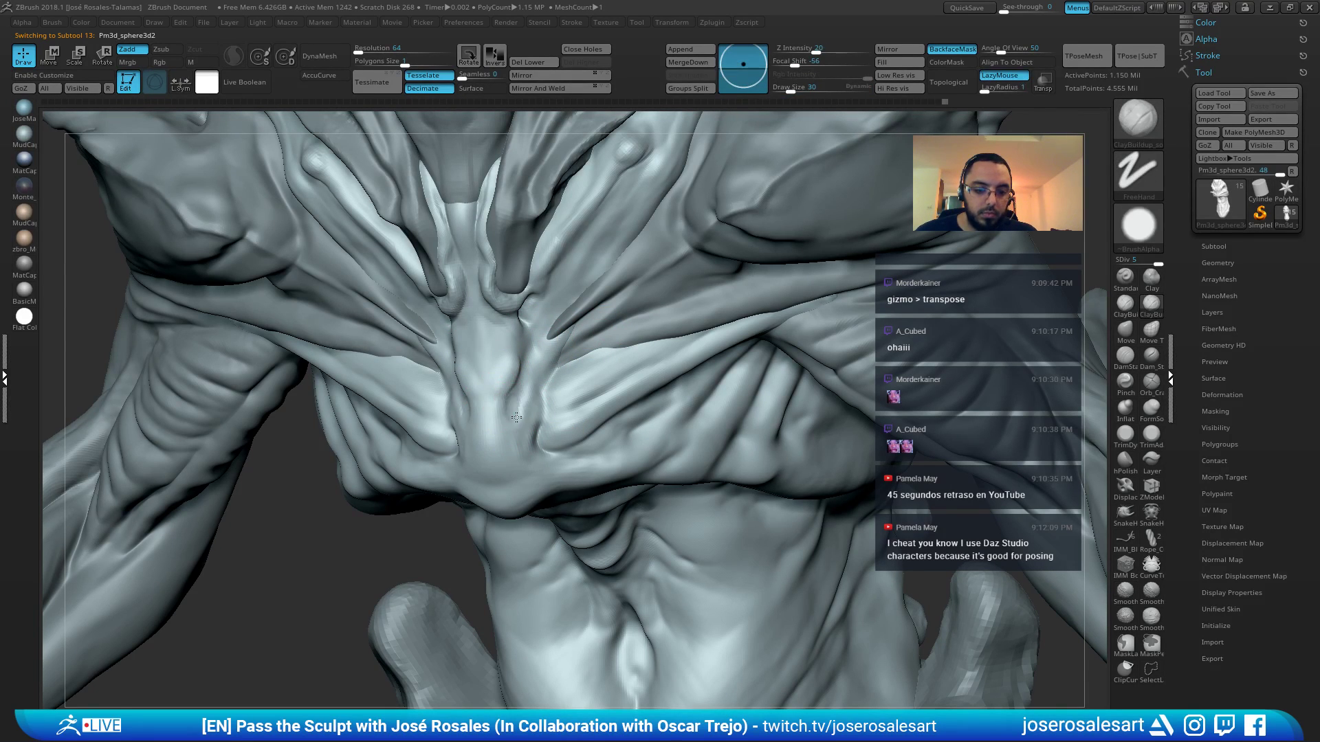
pyautogui.moveTo(511, 479); pyautogui.dragTo(497, 473)
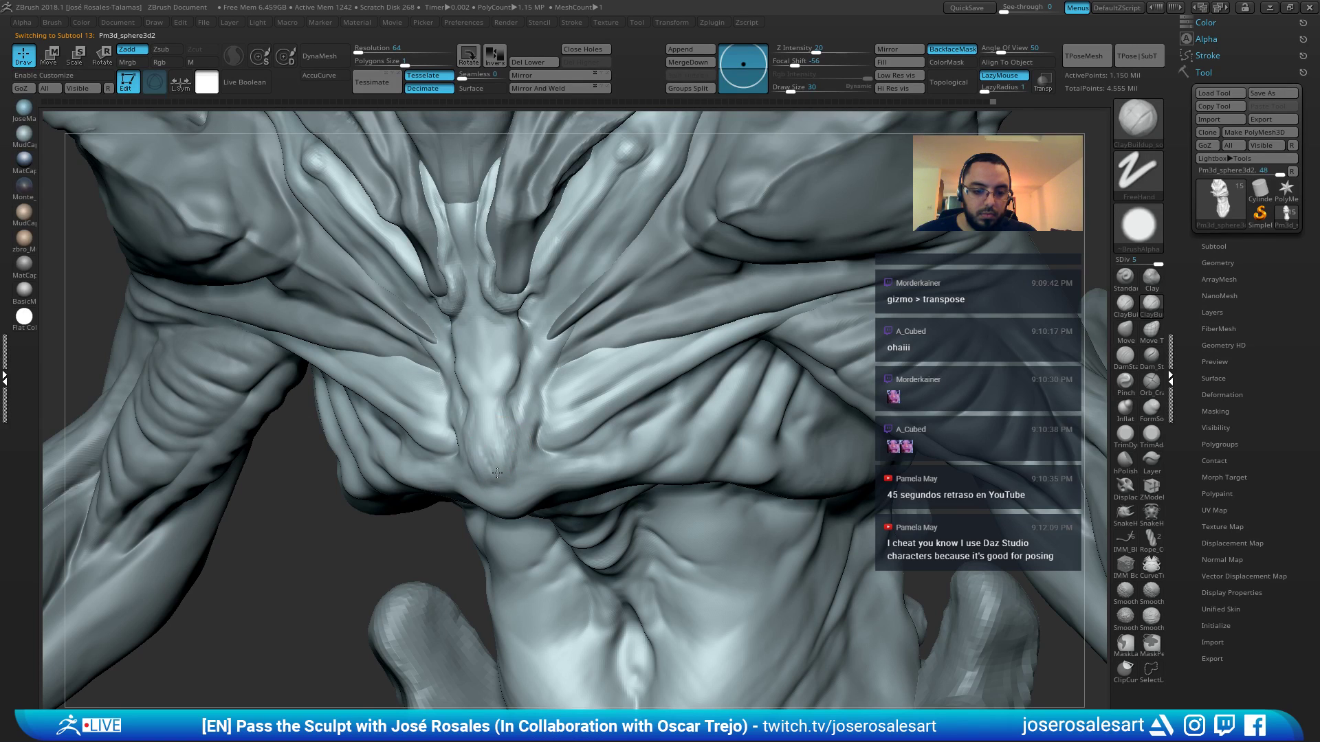
pyautogui.keyDown('shift'); pyautogui.moveTo(496, 425); pyautogui.dragTo(495, 453); pyautogui.keyUp('shift')
# Add volume to the upper chest band running toward the shoulder with ClayBuildup, reducing the draw size from 48 to 33
pyautogui.moveTo(568, 344)
pyautogui.keyDown('ctrl'); pyautogui.mouseDown(button='right')
pyautogui.moveTo(646, 288)
pyautogui.moveTo(565, 271)
pyautogui.moveTo(585, 288)
pyautogui.moveTo(581, 268)
pyautogui.moveTo(630, 373)
pyautogui.mouseUp(button='right'); pyautogui.keyUp('ctrl')
pyautogui.moveTo(680, 323)
pyautogui.mouseDown()
pyautogui.moveTo(708, 313)
pyautogui.moveTo(694, 319)
pyautogui.mouseUp()
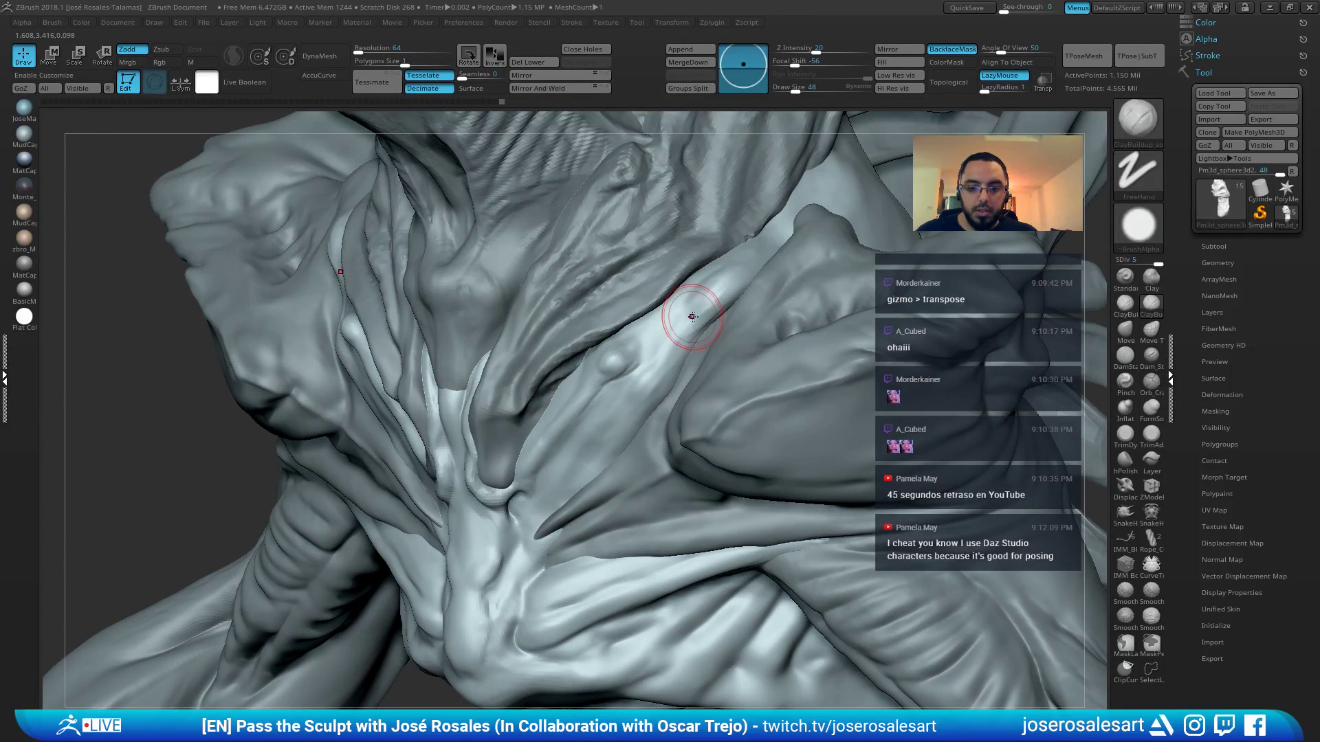
pyautogui.moveTo(692, 314); pyautogui.dragTo(745, 296, button='right')
pyautogui.press('s')
pyautogui.moveTo(690, 356)
pyautogui.mouseDown()
pyautogui.moveTo(644, 393)
pyautogui.moveTo(641, 382)
pyautogui.mouseUp()
pyautogui.keyDown('ctrl'); pyautogui.moveTo(641, 382); pyautogui.dragTo(639, 323, button='right'); pyautogui.keyUp('ctrl')
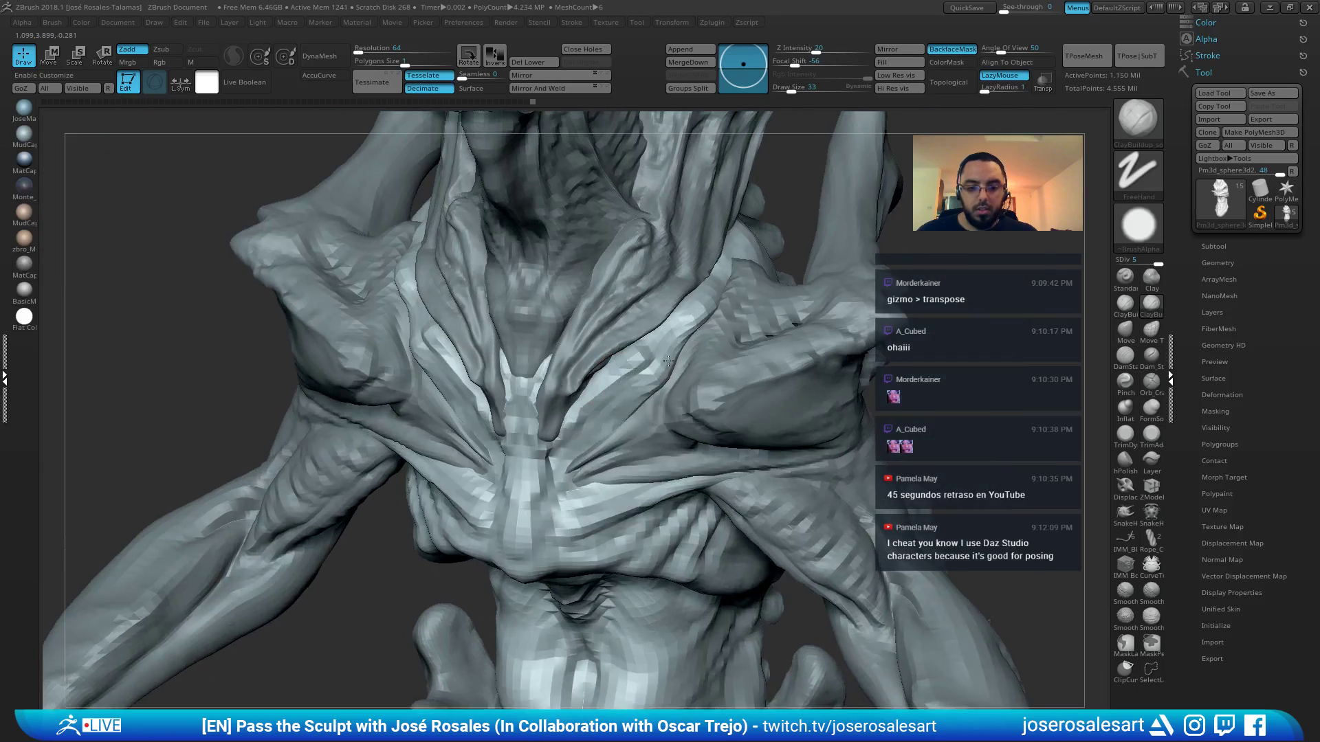
# Carve creases between the muscle folds of the lower chest and rib cage with DamStandard at draw size 33
pyautogui.moveTo(644, 386); pyautogui.dragTo(647, 343, button='right')
pyautogui.keyDown('alt'); pyautogui.moveTo(646, 413); pyautogui.dragTo(650, 324, button='right'); pyautogui.keyUp('alt')
pyautogui.keyDown('ctrl'); pyautogui.moveTo(649, 323); pyautogui.dragTo(630, 394, button='right'); pyautogui.keyUp('ctrl')
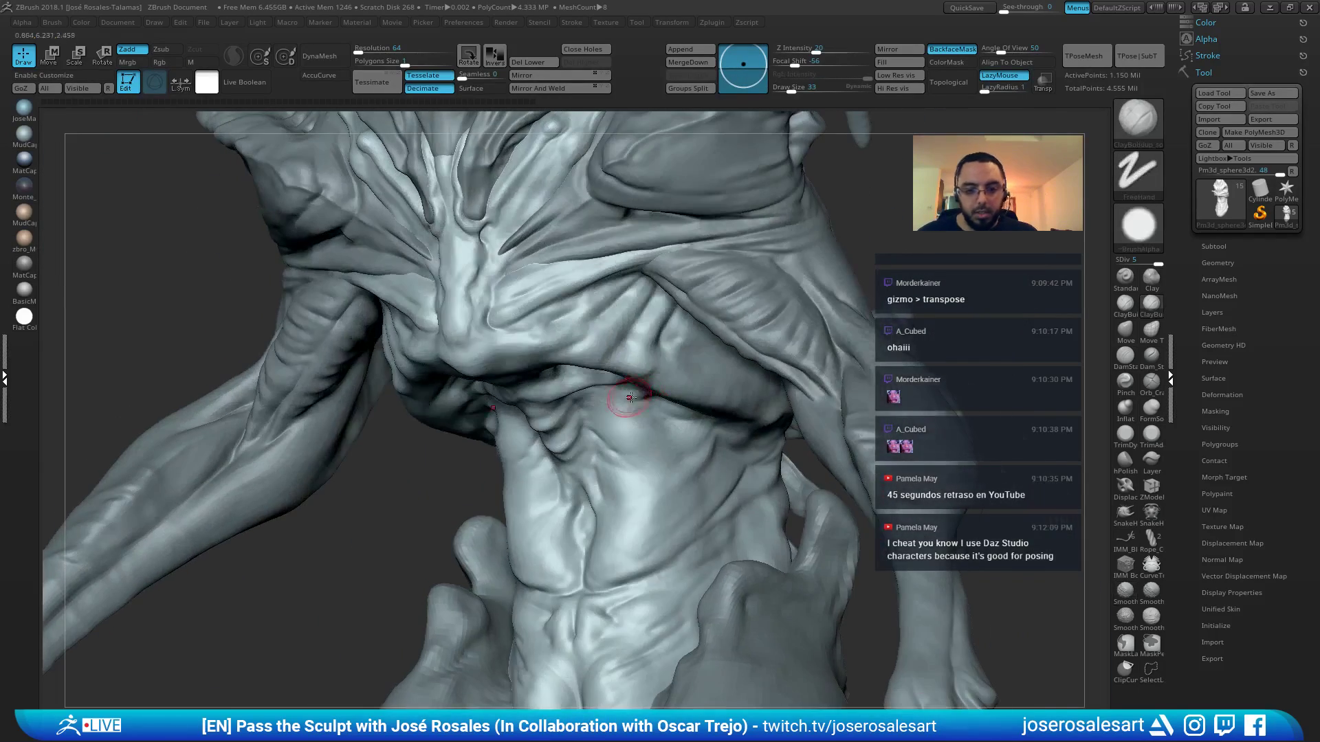
pyautogui.moveTo(508, 356); pyautogui.dragTo(539, 364, button='right')
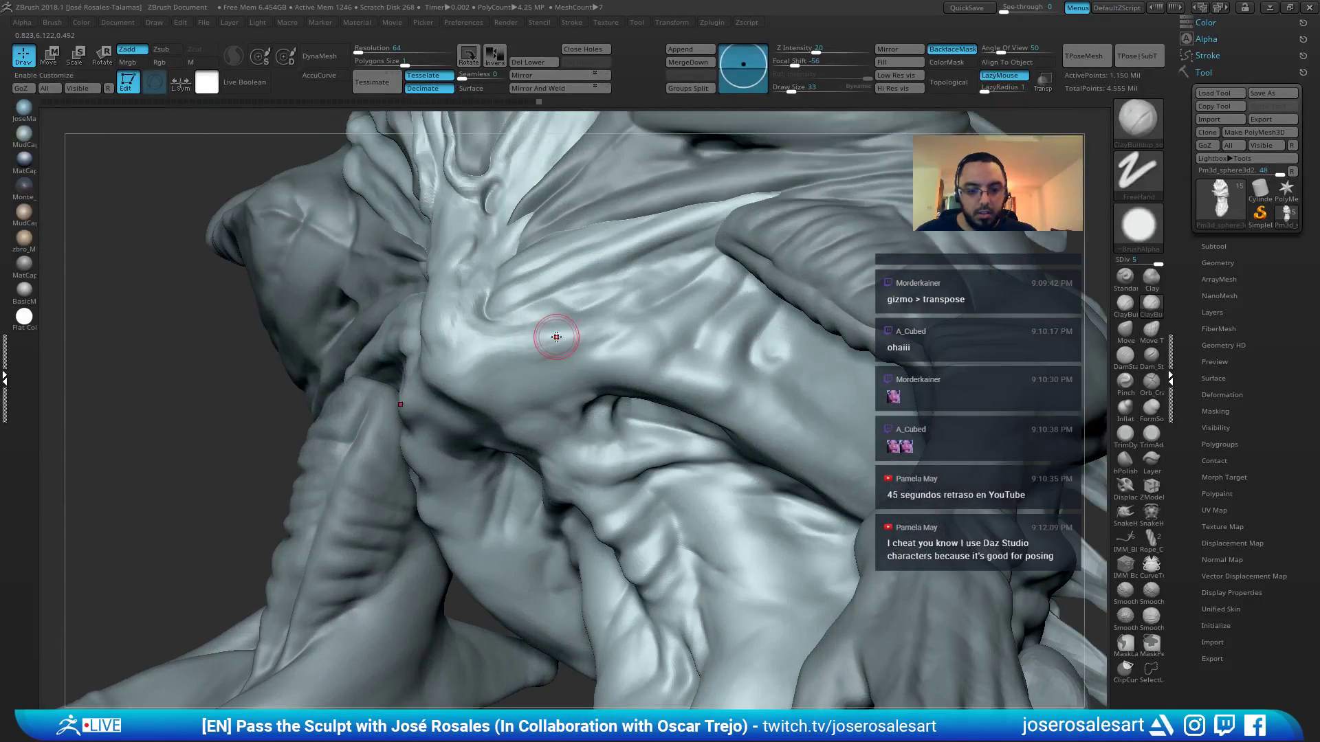
pyautogui.moveTo(598, 329)
pyautogui.mouseDown(button='right')
pyautogui.moveTo(633, 316)
pyautogui.moveTo(609, 364)
pyautogui.moveTo(687, 317)
pyautogui.moveTo(653, 333)
pyautogui.moveTo(742, 344)
pyautogui.moveTo(619, 347)
pyautogui.mouseUp(button='right')
pyautogui.press('b')
pyautogui.press('d')
pyautogui.press('s')
pyautogui.moveTo(602, 347); pyautogui.dragTo(669, 301)
pyautogui.moveTo(669, 301); pyautogui.dragTo(688, 288)
pyautogui.moveTo(660, 362); pyautogui.dragTo(686, 362)
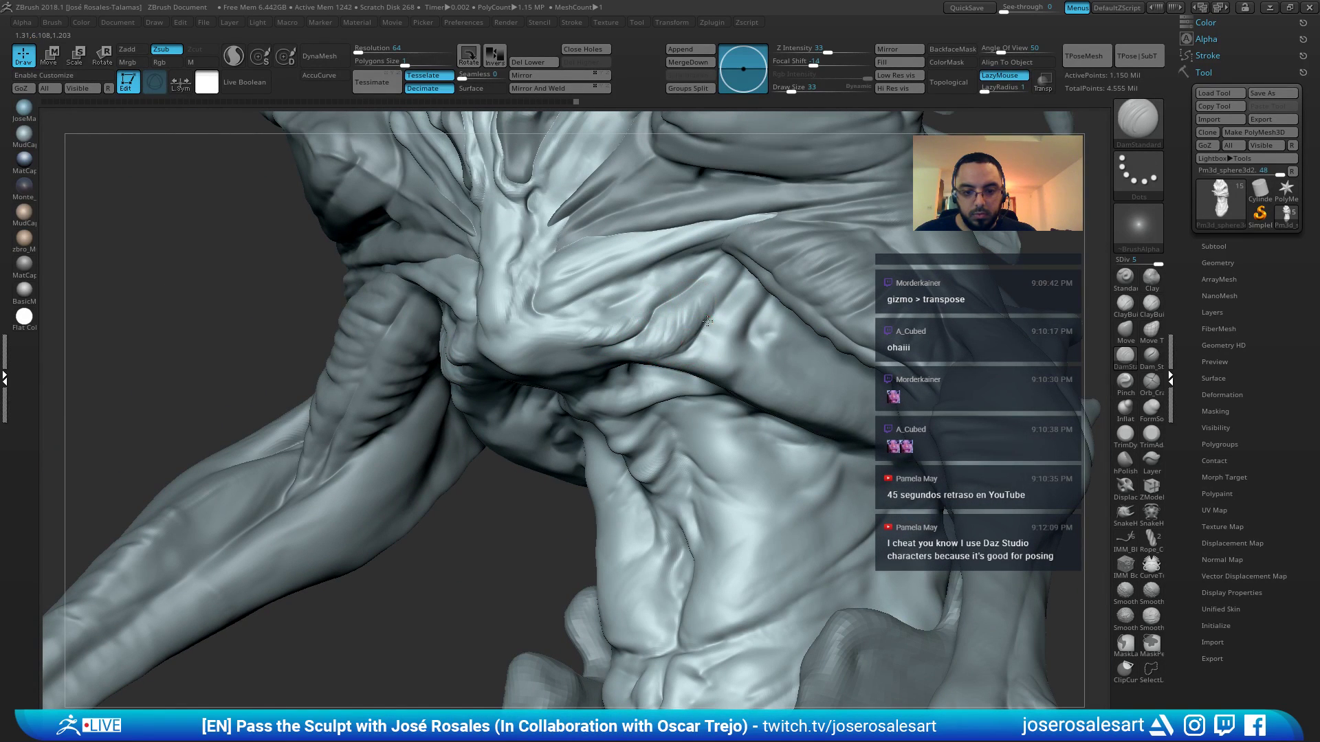
pyautogui.moveTo(730, 282); pyautogui.dragTo(704, 311)
pyautogui.keyDown('ctrl'); pyautogui.moveTo(749, 273); pyautogui.dragTo(789, 269, button='right'); pyautogui.keyUp('ctrl')
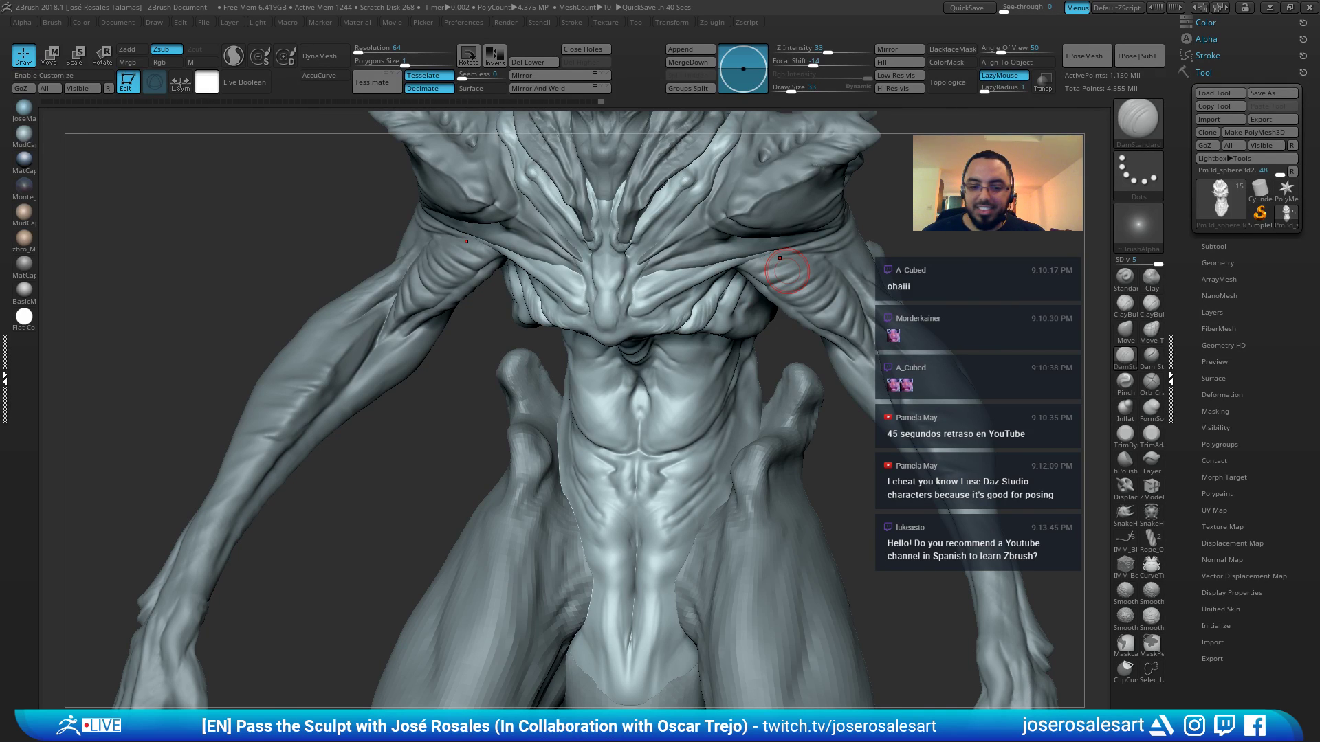
# Deepen the curved crease under the upper abdominal muscles with DamStandard at draw size 33
pyautogui.moveTo(640, 383)
pyautogui.mouseDown(button='right')
pyautogui.moveTo(663, 387)
pyautogui.moveTo(701, 475)
pyautogui.mouseUp(button='right')
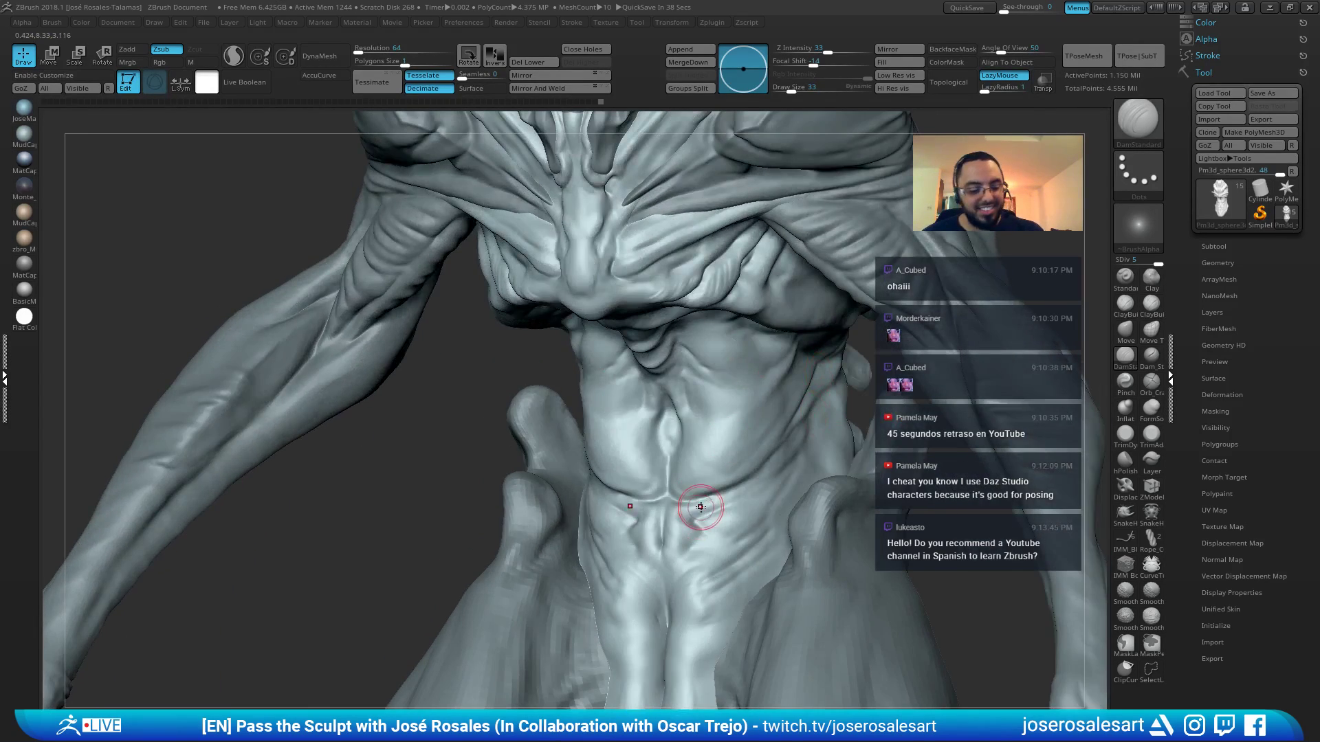
pyautogui.moveTo(623, 519); pyautogui.dragTo(646, 481, button='right')
pyautogui.moveTo(654, 484); pyautogui.dragTo(608, 496)
pyautogui.moveTo(607, 496)
pyautogui.mouseDown(button='right')
pyautogui.moveTo(633, 471)
pyautogui.moveTo(725, 488)
pyautogui.mouseUp(button='right')
pyautogui.moveTo(730, 487); pyautogui.dragTo(776, 452)
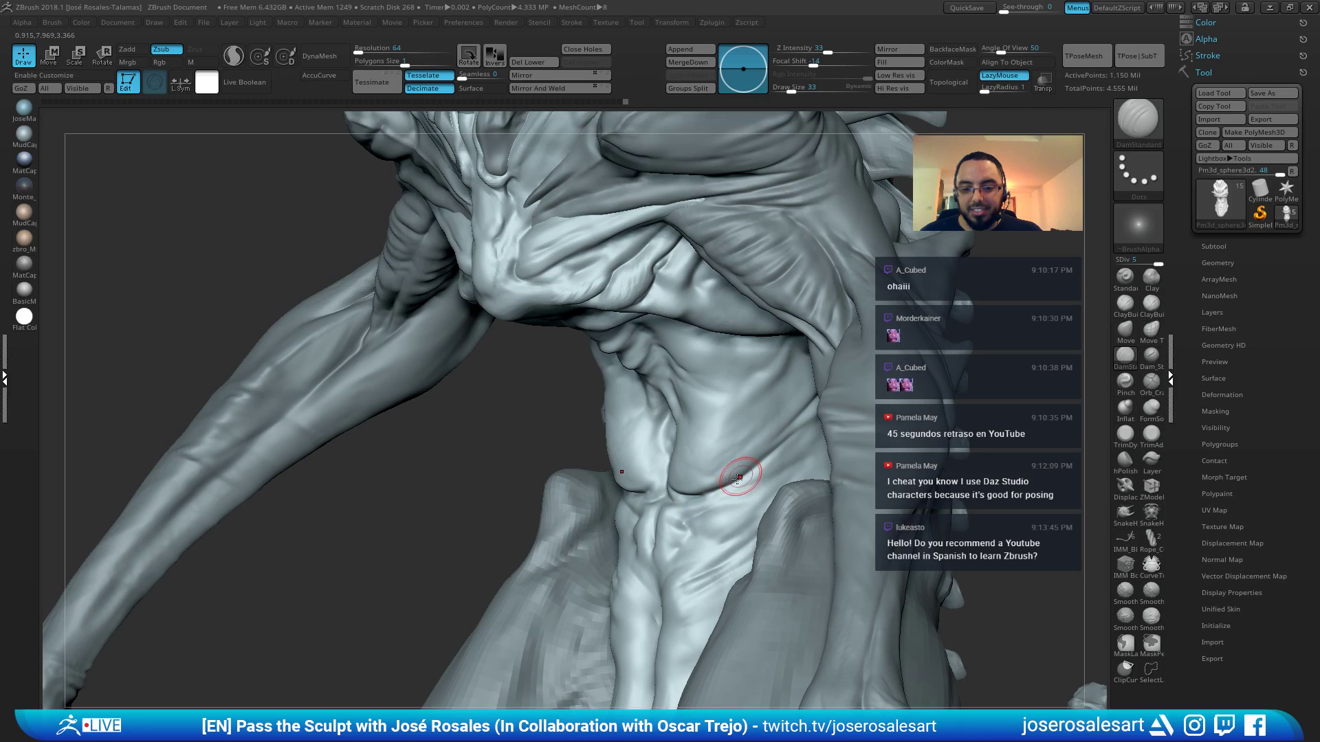
pyautogui.moveTo(783, 464)
pyautogui.mouseDown(button='right')
pyautogui.moveTo(608, 464)
pyautogui.moveTo(579, 427)
pyautogui.moveTo(602, 394)
pyautogui.mouseUp(button='right')
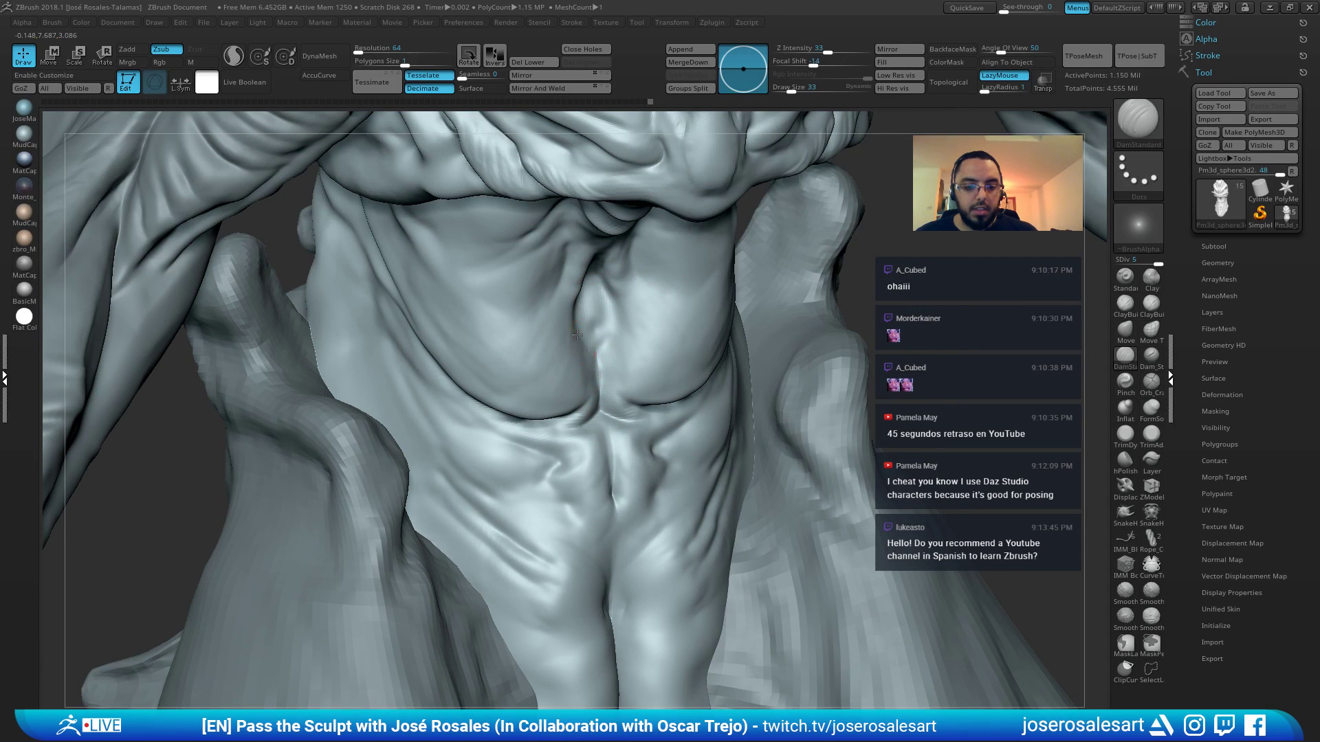
# Refine the edge of the central abdominal ridge with the Standard brush at draw size 17
pyautogui.moveTo(577, 335); pyautogui.dragTo(589, 415, button='right')
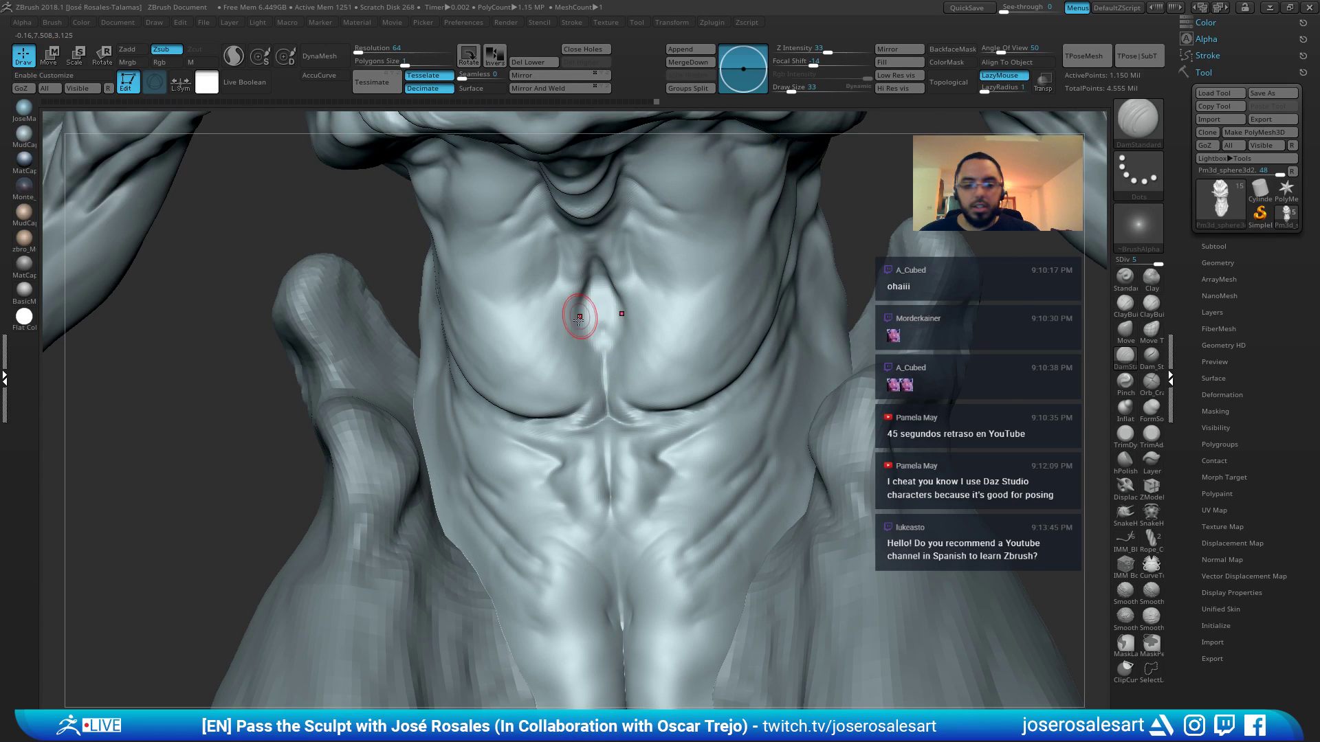
pyautogui.moveTo(573, 296)
pyautogui.mouseDown(button='right')
pyautogui.moveTo(593, 285)
pyautogui.moveTo(586, 298)
pyautogui.mouseUp(button='right')
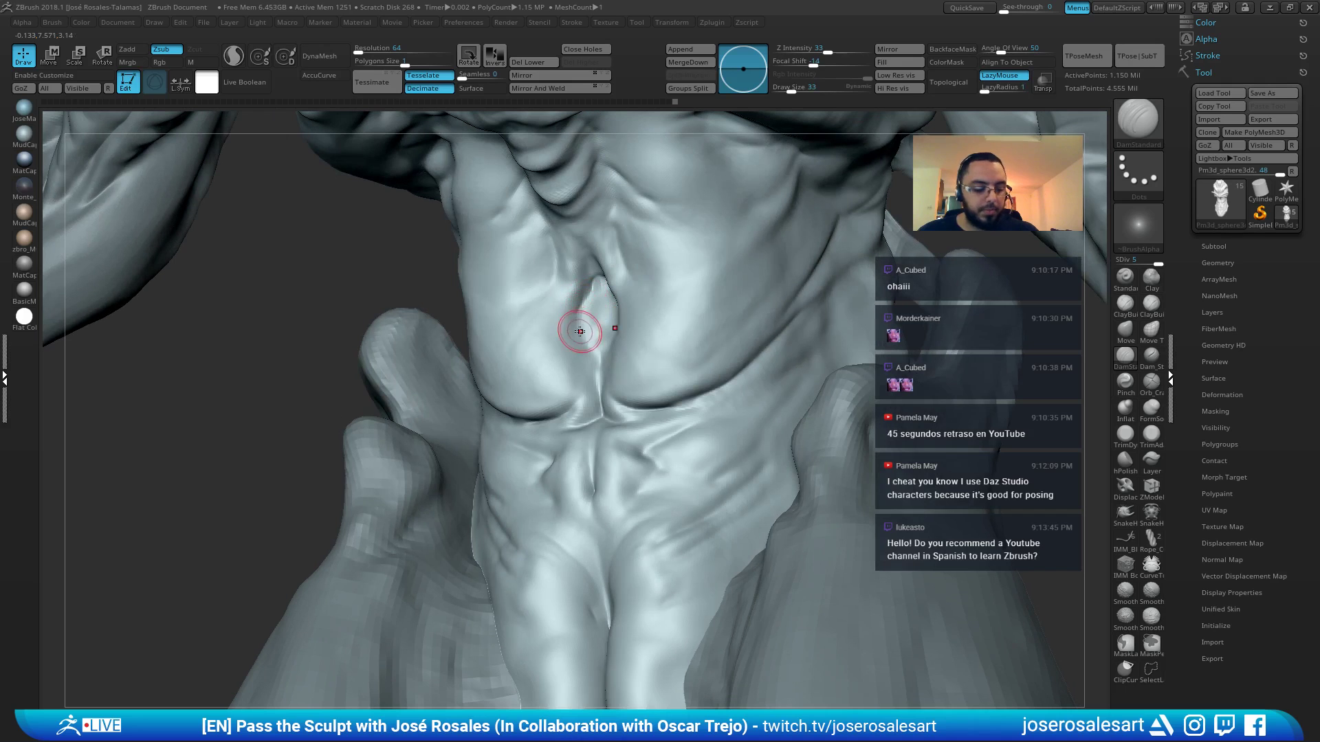
pyautogui.press('b')
pyautogui.press('s')
pyautogui.press('t')
pyautogui.press('s')
pyautogui.moveTo(591, 322); pyautogui.dragTo(586, 323)
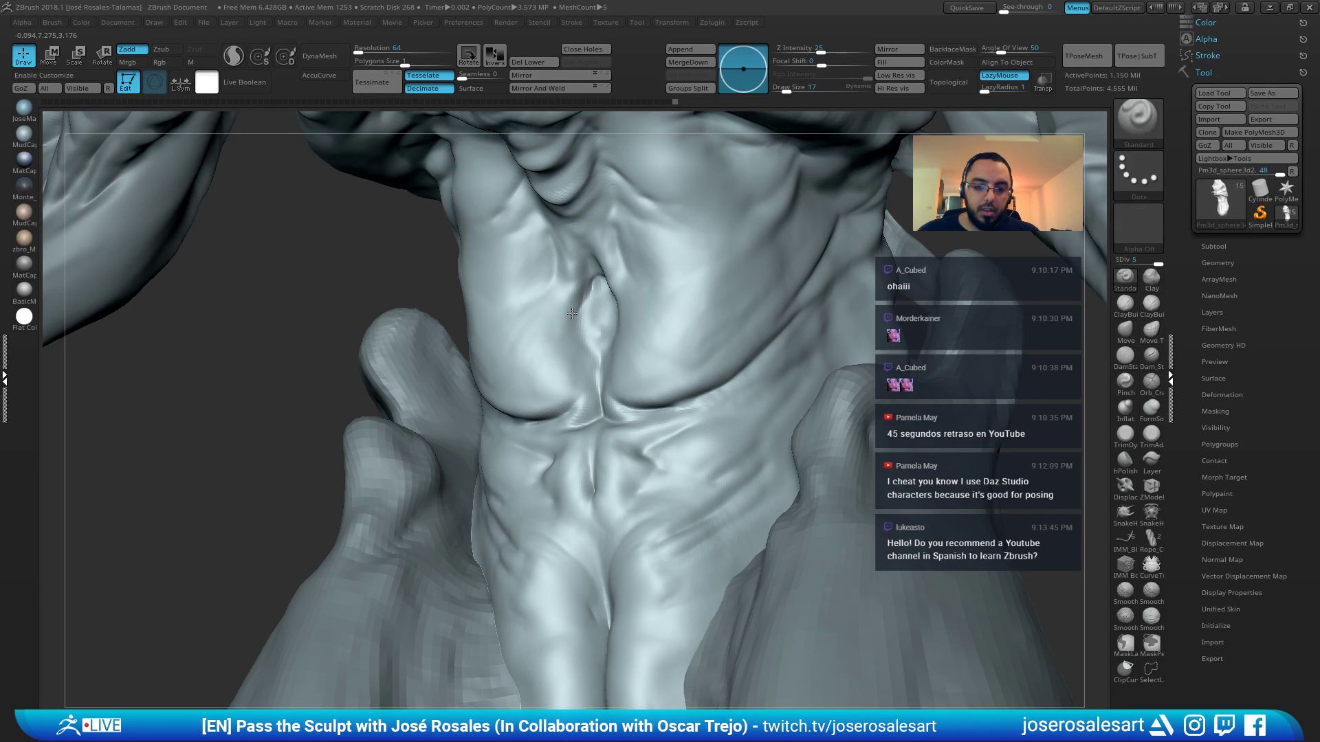
# Build up small ridges above the central abdominal ridge with ClayBuildup at draw size 39
pyautogui.moveTo(562, 318)
pyautogui.mouseDown(button='right')
pyautogui.moveTo(535, 297)
pyautogui.moveTo(584, 304)
pyautogui.moveTo(568, 266)
pyautogui.mouseUp(button='right')
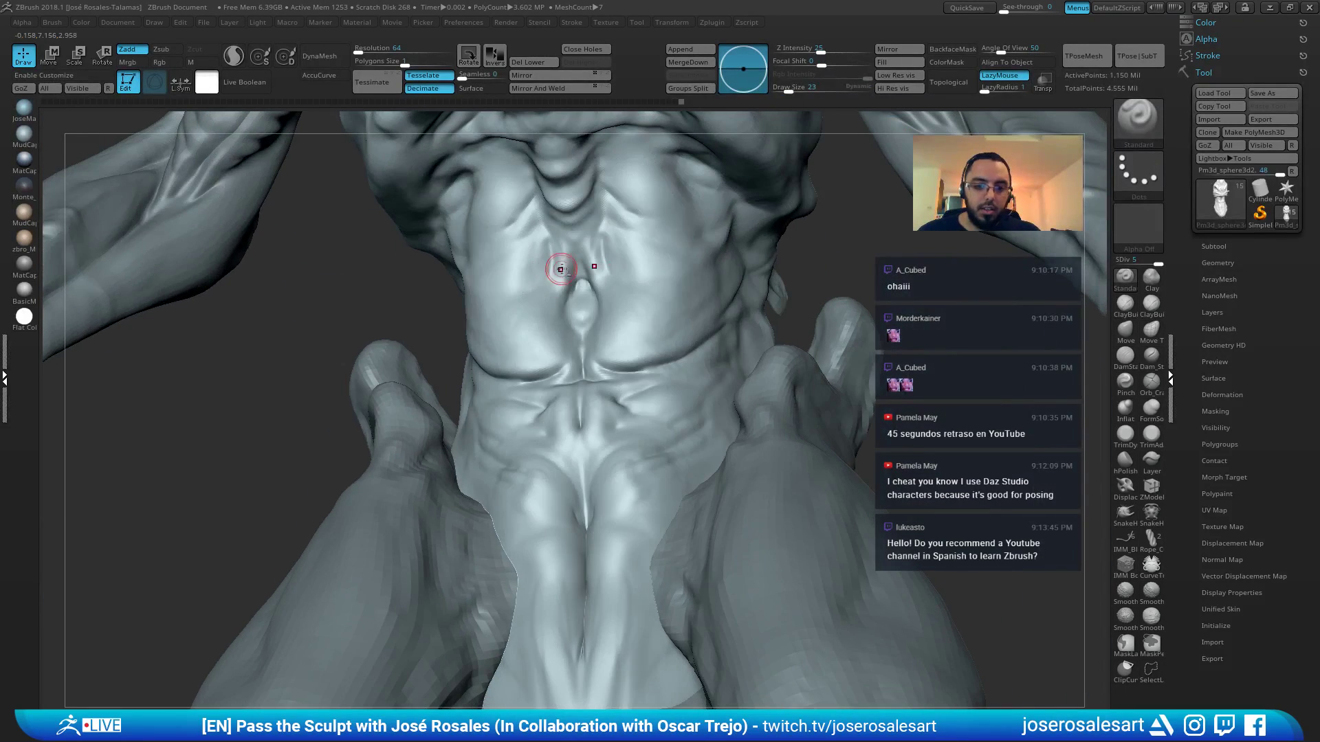
pyautogui.press('b')
pyautogui.press('c')
pyautogui.press('b')
pyautogui.moveTo(593, 249); pyautogui.dragTo(590, 265)
pyautogui.keyDown('ctrl'); pyautogui.moveTo(591, 258); pyautogui.dragTo(599, 275, button='right'); pyautogui.keyUp('ctrl')
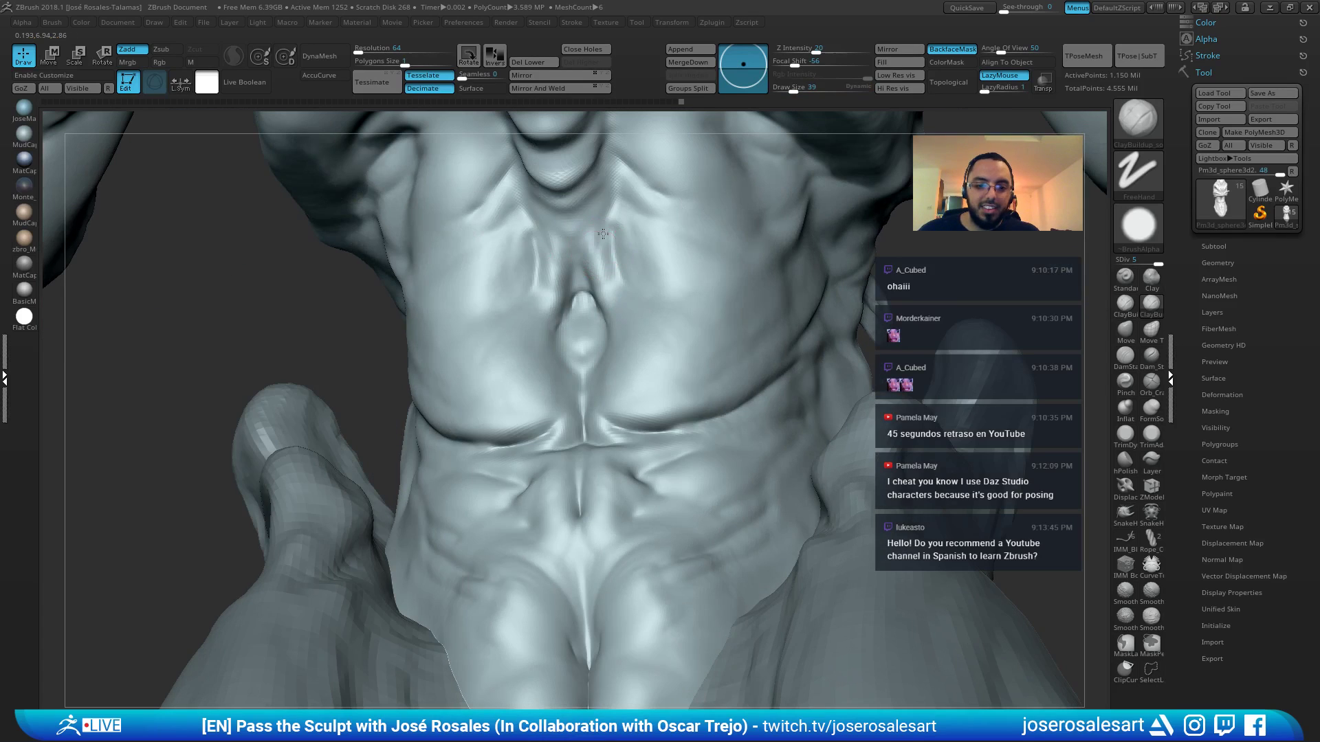
pyautogui.moveTo(604, 231); pyautogui.dragTo(598, 254)
pyautogui.keyDown('ctrl'); pyautogui.moveTo(632, 273); pyautogui.dragTo(629, 261, button='right'); pyautogui.keyUp('ctrl')
pyautogui.moveTo(629, 262); pyautogui.dragTo(626, 289)
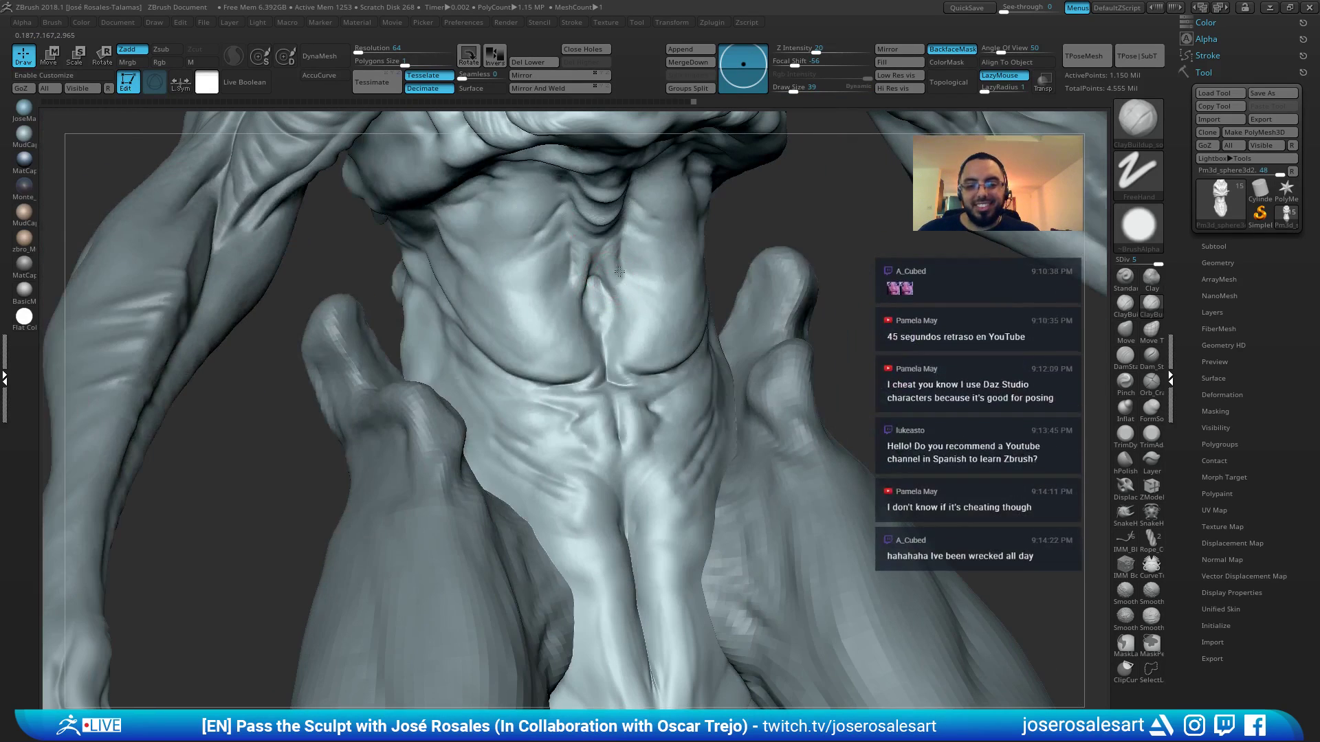
# Smooth the new ridges and add volume to the upper abdominal muscles with ClayBuildup at draw size 39
pyautogui.moveTo(628, 295)
pyautogui.mouseDown(button='right')
pyautogui.moveTo(608, 295)
pyautogui.moveTo(610, 270)
pyautogui.mouseUp(button='right')
pyautogui.keyDown('shift'); pyautogui.moveTo(611, 270); pyautogui.dragTo(610, 254); pyautogui.keyUp('shift')
pyautogui.moveTo(611, 256); pyautogui.dragTo(650, 257, button='right')
pyautogui.moveTo(646, 256)
pyautogui.mouseDown()
pyautogui.moveTo(633, 242)
pyautogui.moveTo(654, 272)
pyautogui.mouseUp()
pyautogui.keyDown('ctrl'); pyautogui.moveTo(646, 272); pyautogui.dragTo(643, 257, button='right'); pyautogui.keyUp('ctrl')
pyautogui.moveTo(643, 257); pyautogui.dragTo(661, 271, button='right')
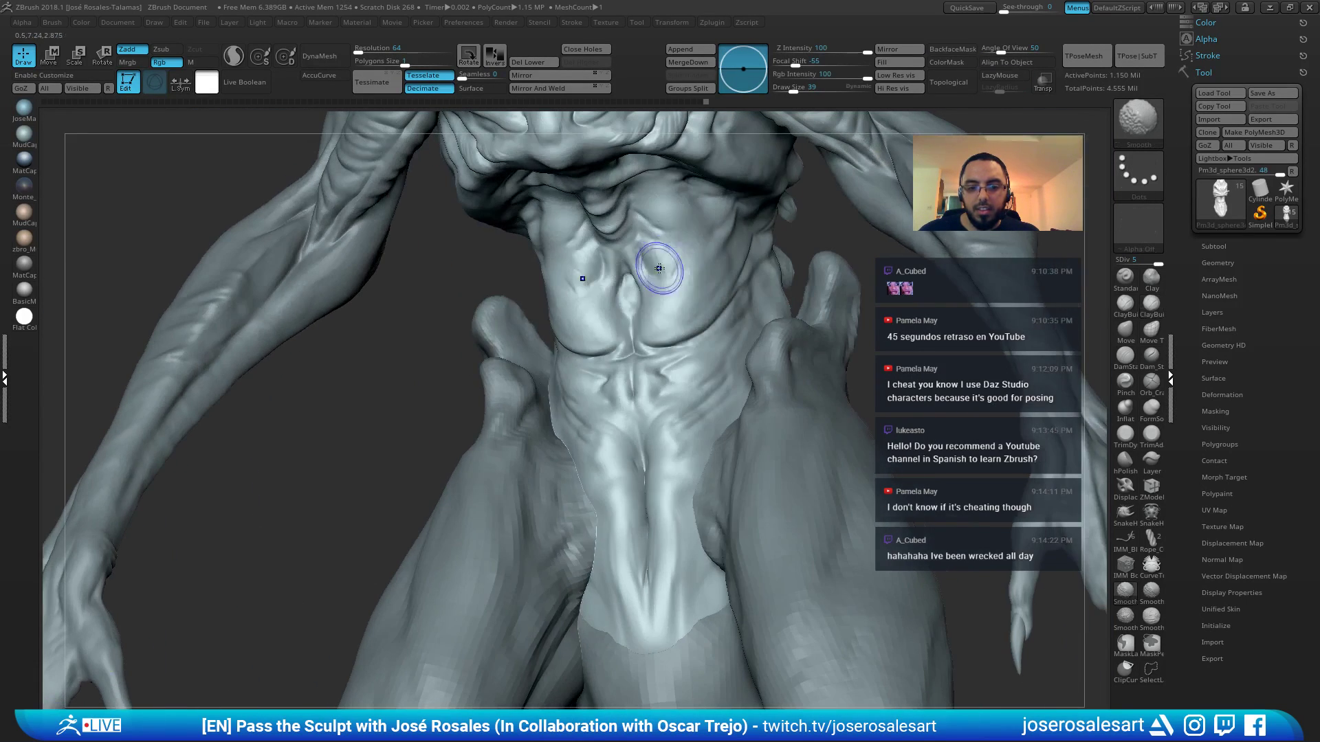
pyautogui.keyDown('shift'); pyautogui.moveTo(660, 271); pyautogui.dragTo(697, 266); pyautogui.keyUp('shift')
pyautogui.moveTo(696, 266)
pyautogui.mouseDown(button='right')
pyautogui.moveTo(654, 309)
pyautogui.moveTo(722, 294)
pyautogui.mouseUp(button='right')
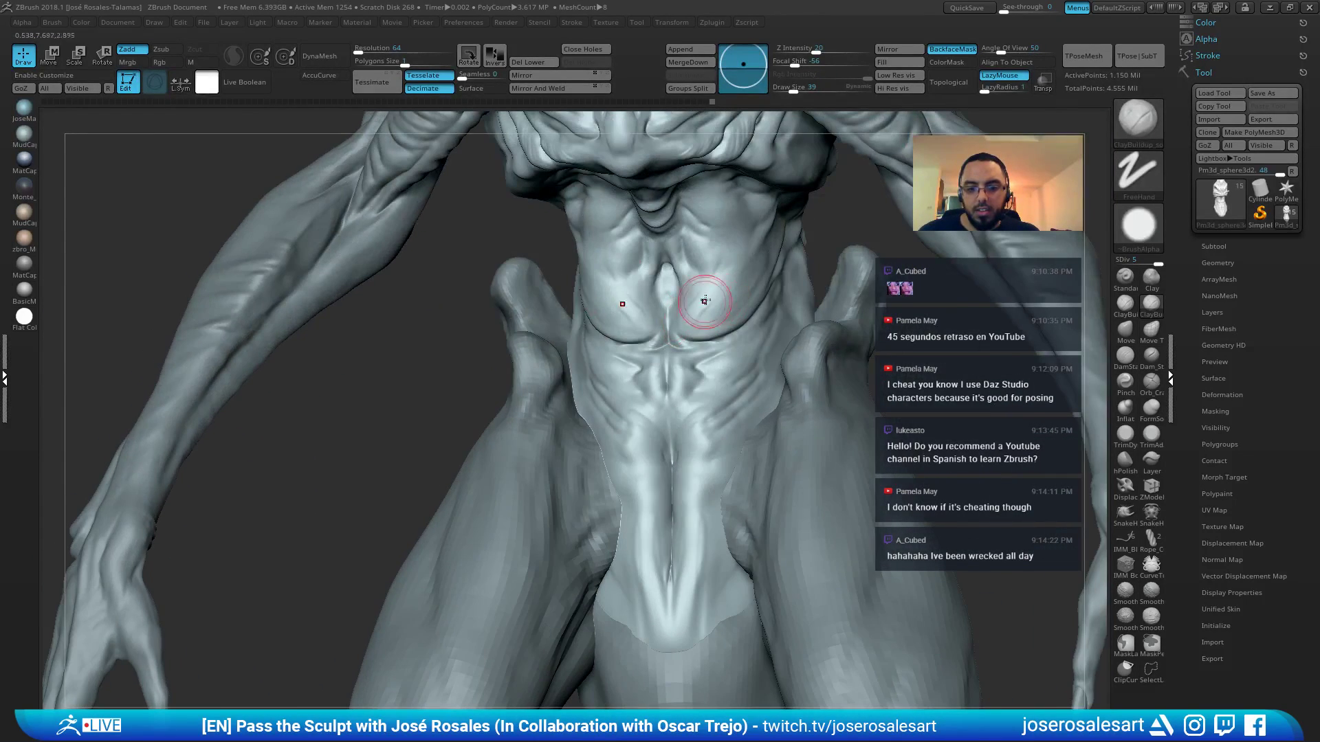
pyautogui.moveTo(702, 321); pyautogui.dragTo(720, 308)
# Carve diagonal creases on the side of the abdomen below the ribs with DamStandard and refine the adjoining muscle at draw size 33
pyautogui.moveTo(702, 302)
pyautogui.mouseDown(button='right')
pyautogui.moveTo(702, 322)
pyautogui.moveTo(682, 303)
pyautogui.moveTo(795, 300)
pyautogui.mouseUp(button='right')
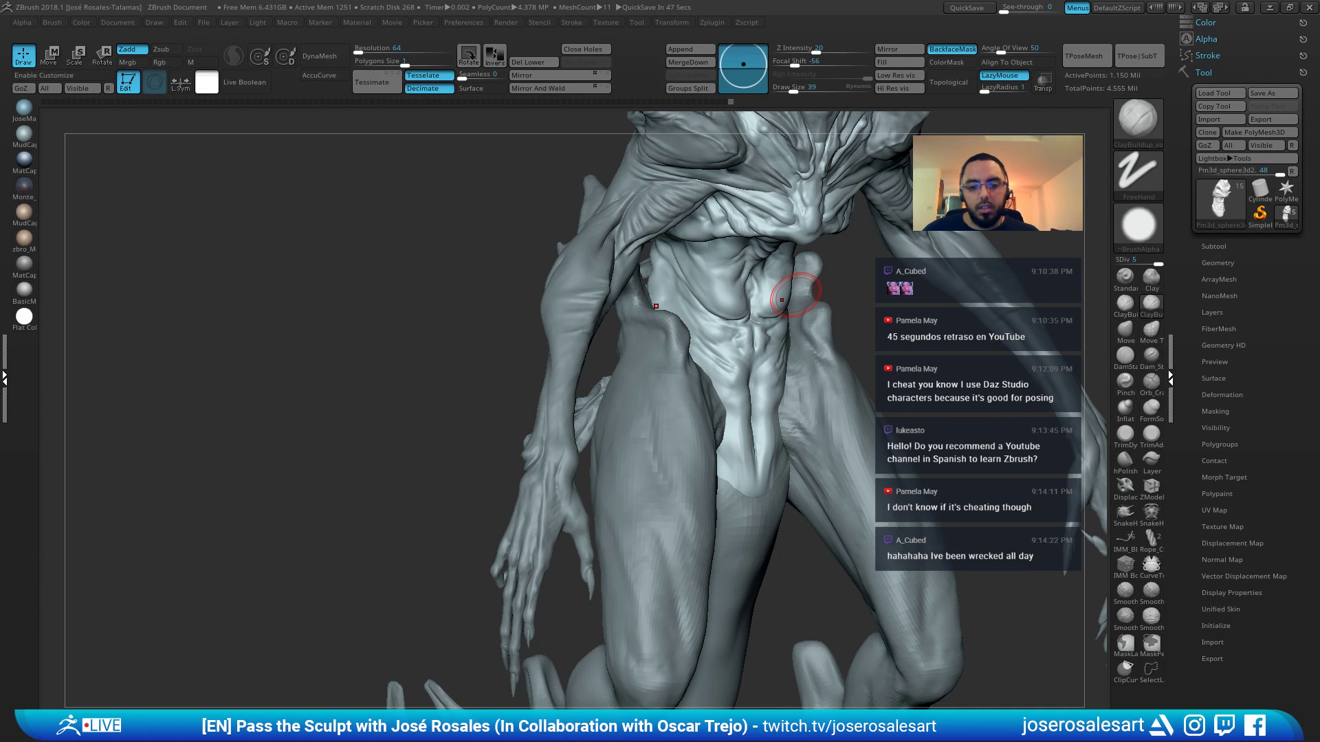
pyautogui.moveTo(728, 314); pyautogui.dragTo(686, 236, button='right')
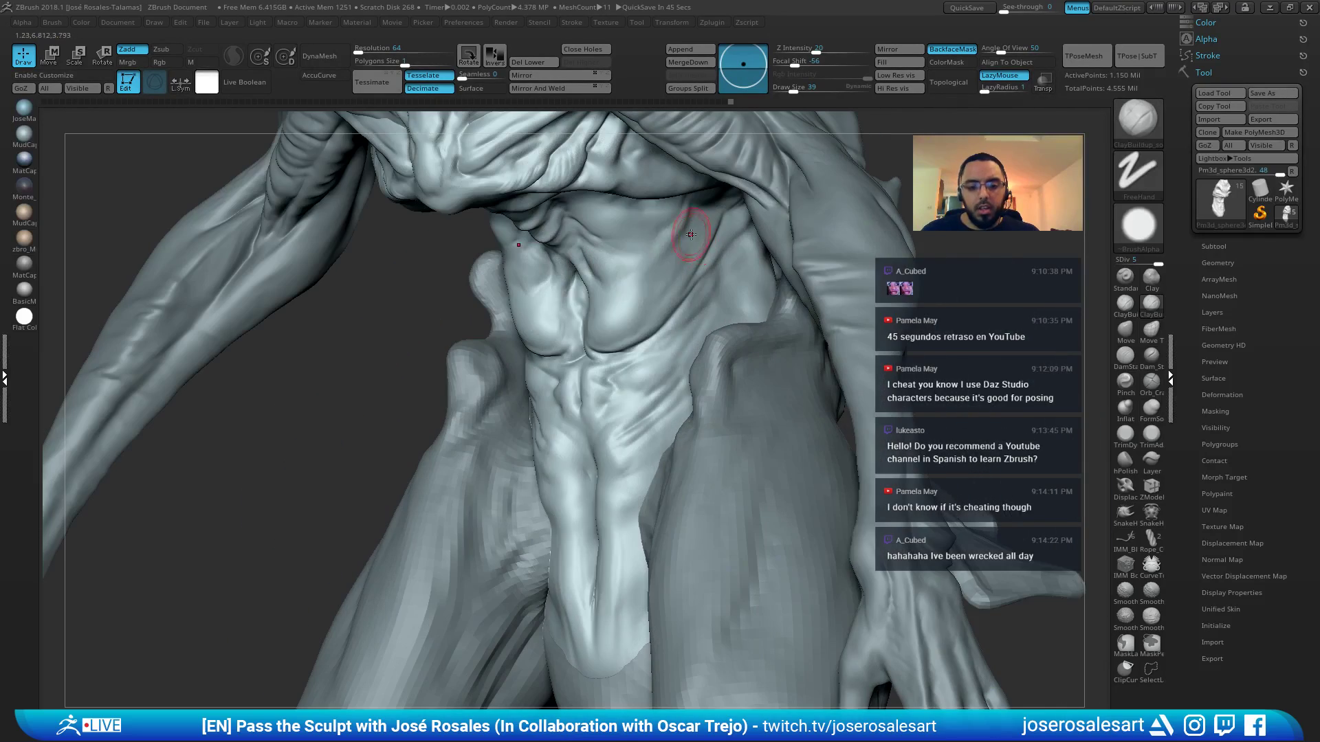
pyautogui.moveTo(639, 294)
pyautogui.mouseDown(button='right')
pyautogui.moveTo(593, 380)
pyautogui.moveTo(467, 347)
pyautogui.moveTo(474, 358)
pyautogui.mouseUp(button='right')
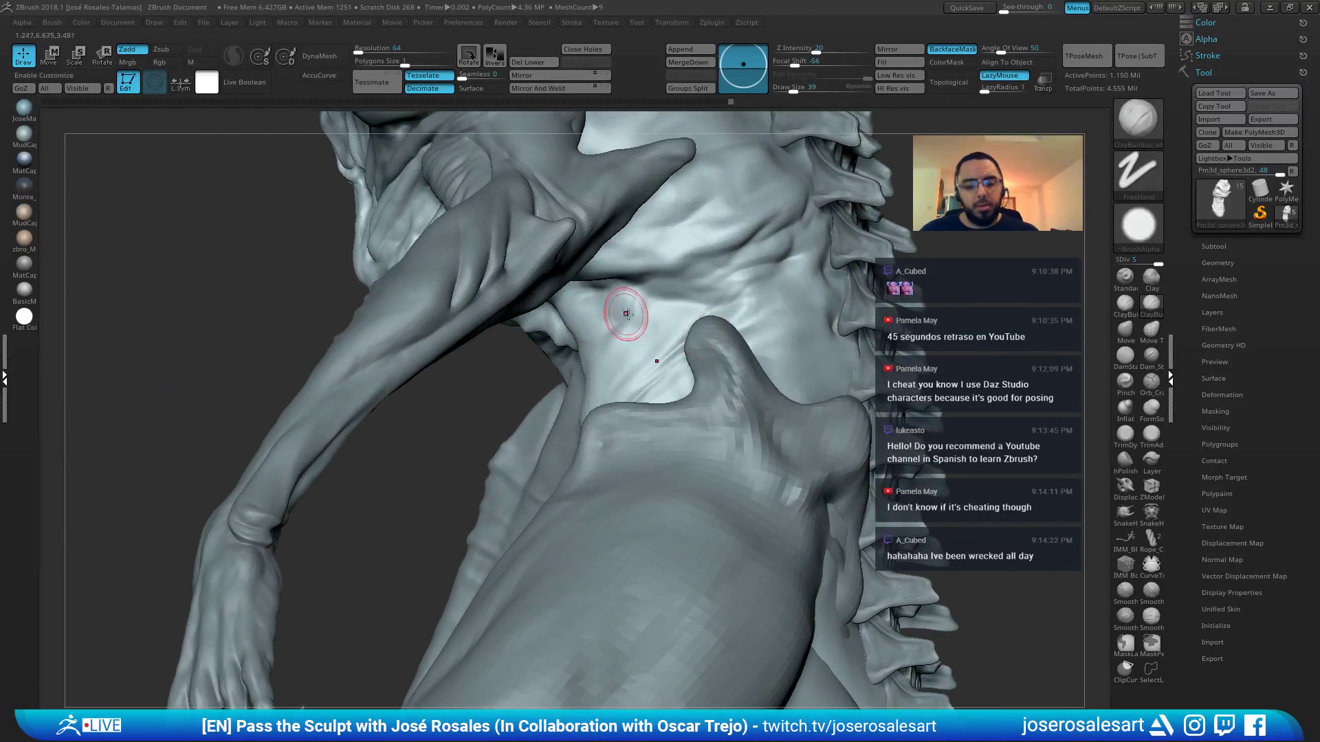
pyautogui.press('b')
pyautogui.press('d')
pyautogui.press('s')
pyautogui.keyDown('ctrl'); pyautogui.moveTo(654, 315); pyautogui.dragTo(663, 306, button='right'); pyautogui.keyUp('ctrl')
pyautogui.moveTo(654, 307); pyautogui.dragTo(693, 294)
pyautogui.moveTo(693, 293); pyautogui.dragTo(650, 305, button='right')
pyautogui.moveTo(653, 298); pyautogui.dragTo(629, 324)
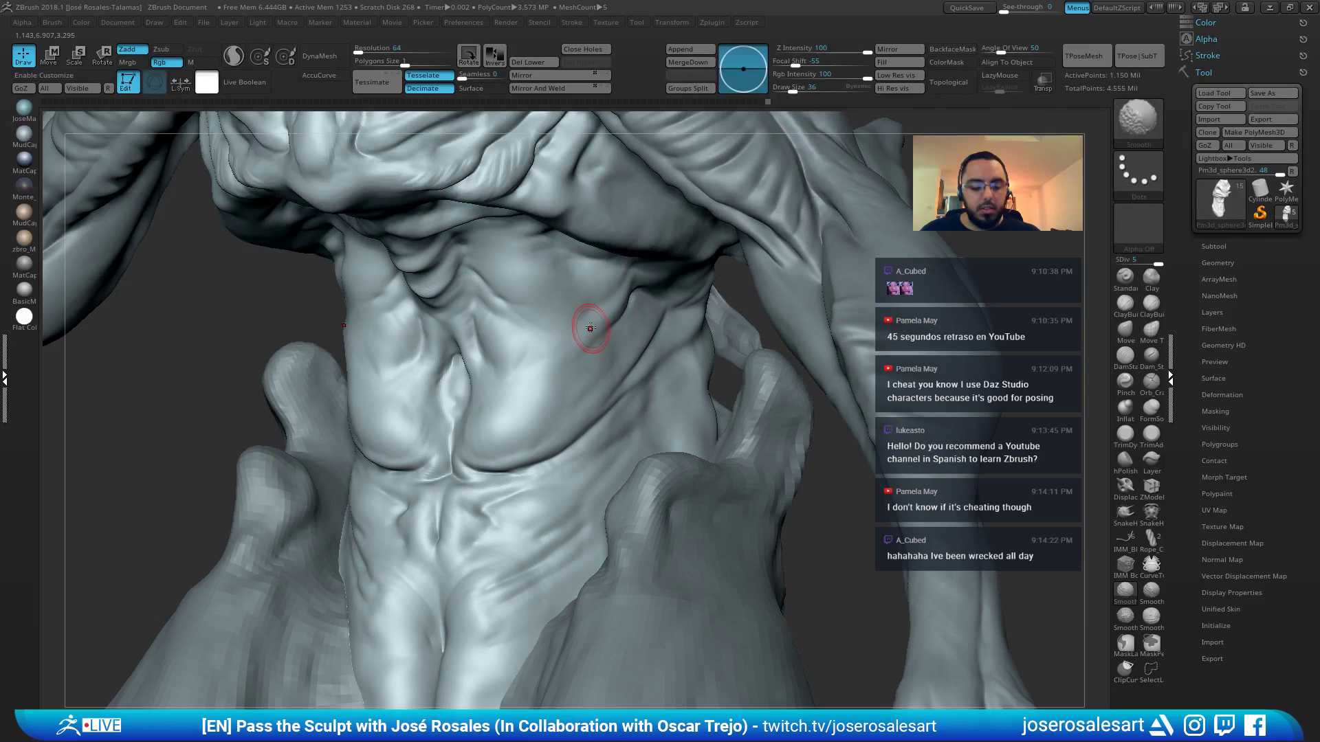
pyautogui.moveTo(590, 328)
pyautogui.mouseDown()
pyautogui.moveTo(586, 362)
pyautogui.moveTo(575, 352)
pyautogui.moveTo(585, 345)
pyautogui.moveTo(549, 366)
pyautogui.mouseUp()
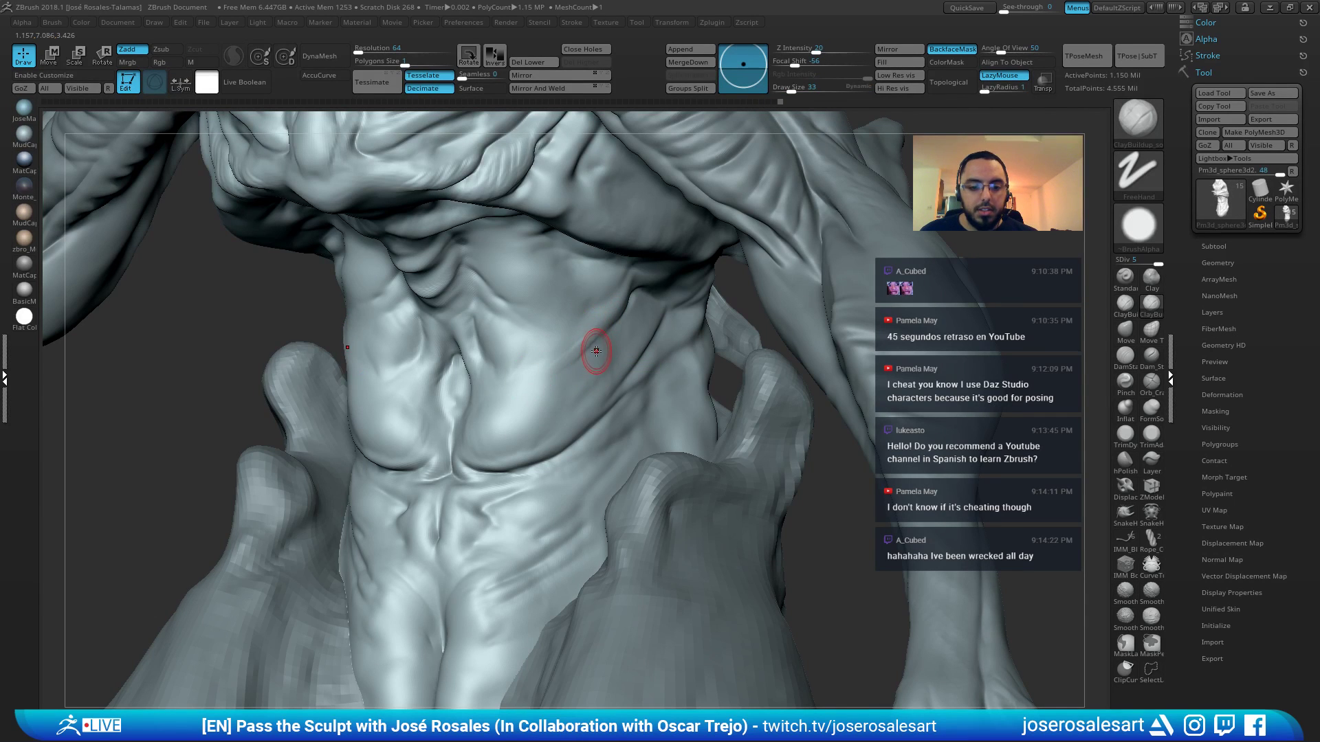
pyautogui.moveTo(631, 337)
pyautogui.mouseDown(button='right')
pyautogui.moveTo(513, 323)
pyautogui.moveTo(657, 213)
pyautogui.moveTo(562, 330)
pyautogui.moveTo(550, 242)
pyautogui.mouseUp(button='right')
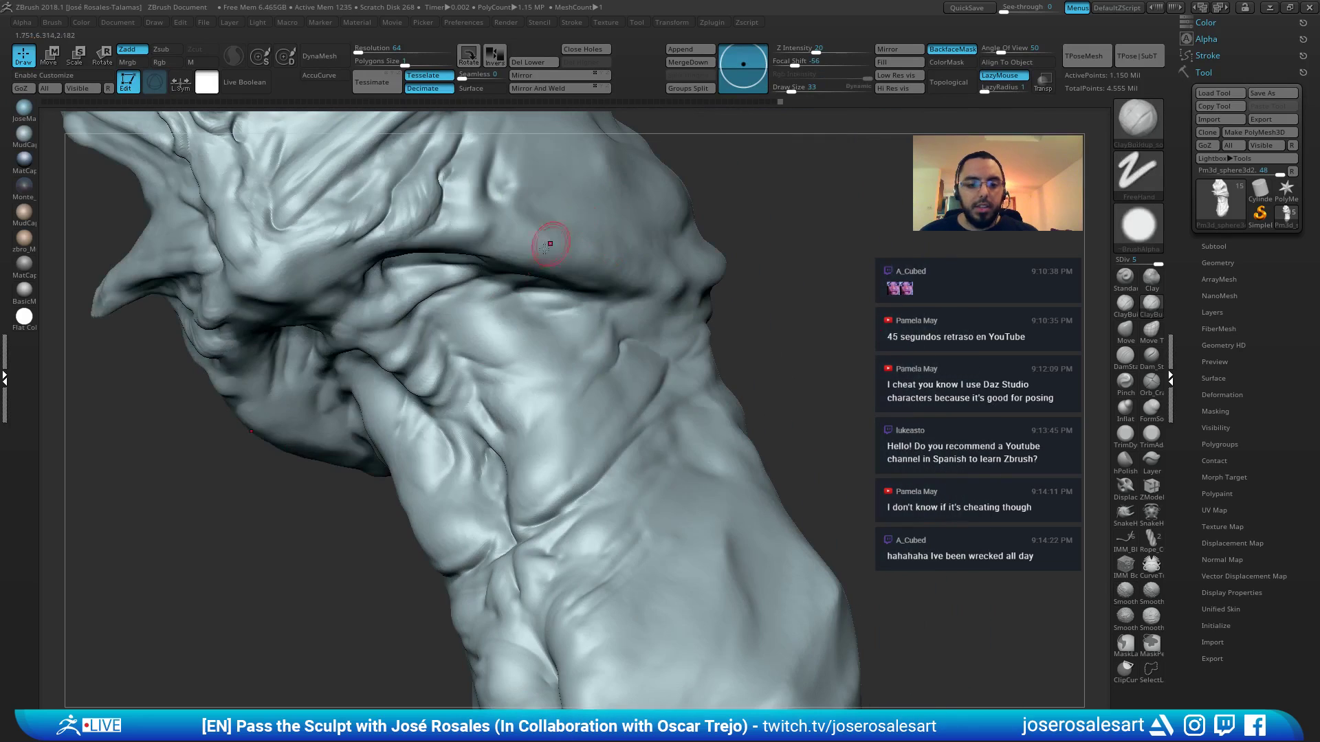
# Refine the edges of the small stacked folds just below the sternum with the Standard brush at draw size 26
pyautogui.moveTo(471, 350)
pyautogui.mouseDown(button='right')
pyautogui.moveTo(474, 306)
pyautogui.moveTo(454, 344)
pyautogui.moveTo(364, 313)
pyautogui.mouseUp(button='right')
pyautogui.moveTo(383, 380)
pyautogui.mouseDown(button='right')
pyautogui.moveTo(402, 347)
pyautogui.moveTo(431, 360)
pyautogui.moveTo(368, 378)
pyautogui.moveTo(433, 333)
pyautogui.mouseUp(button='right')
pyautogui.press('b')
pyautogui.press('s')
pyautogui.press('t')
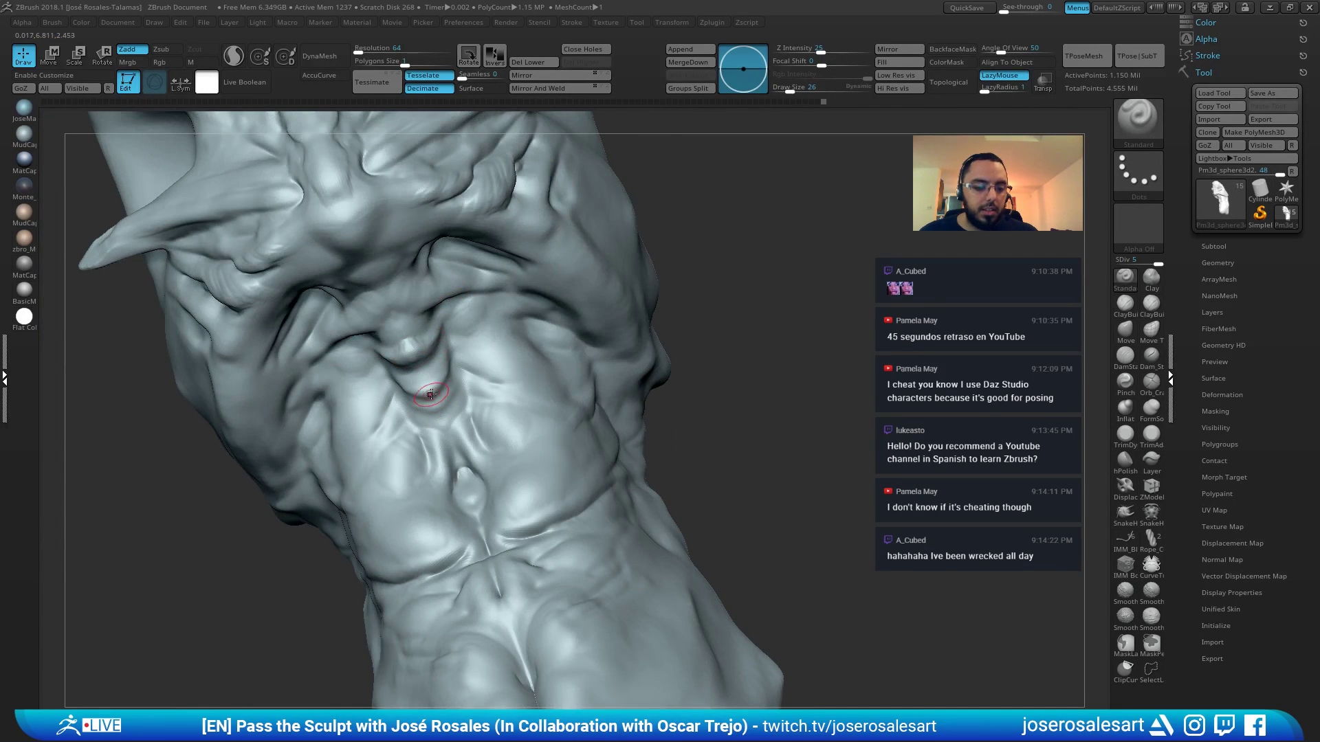
pyautogui.moveTo(430, 394); pyautogui.dragTo(449, 354, button='right')
pyautogui.moveTo(424, 386); pyautogui.dragTo(429, 382)
pyautogui.moveTo(426, 383)
pyautogui.mouseDown(button='right')
pyautogui.moveTo(446, 377)
pyautogui.moveTo(420, 378)
pyautogui.mouseUp(button='right')
# Build up and smooth the folds below the sternum with ClayBuildup at draw size 51
pyautogui.press('b')
pyautogui.press('c')
pyautogui.press('b')
pyautogui.keyDown('shift'); pyautogui.moveTo(426, 364); pyautogui.dragTo(445, 347); pyautogui.keyUp('shift')
pyautogui.moveTo(445, 348)
pyautogui.mouseDown(button='right')
pyautogui.moveTo(481, 292)
pyautogui.moveTo(440, 304)
pyautogui.mouseUp(button='right')
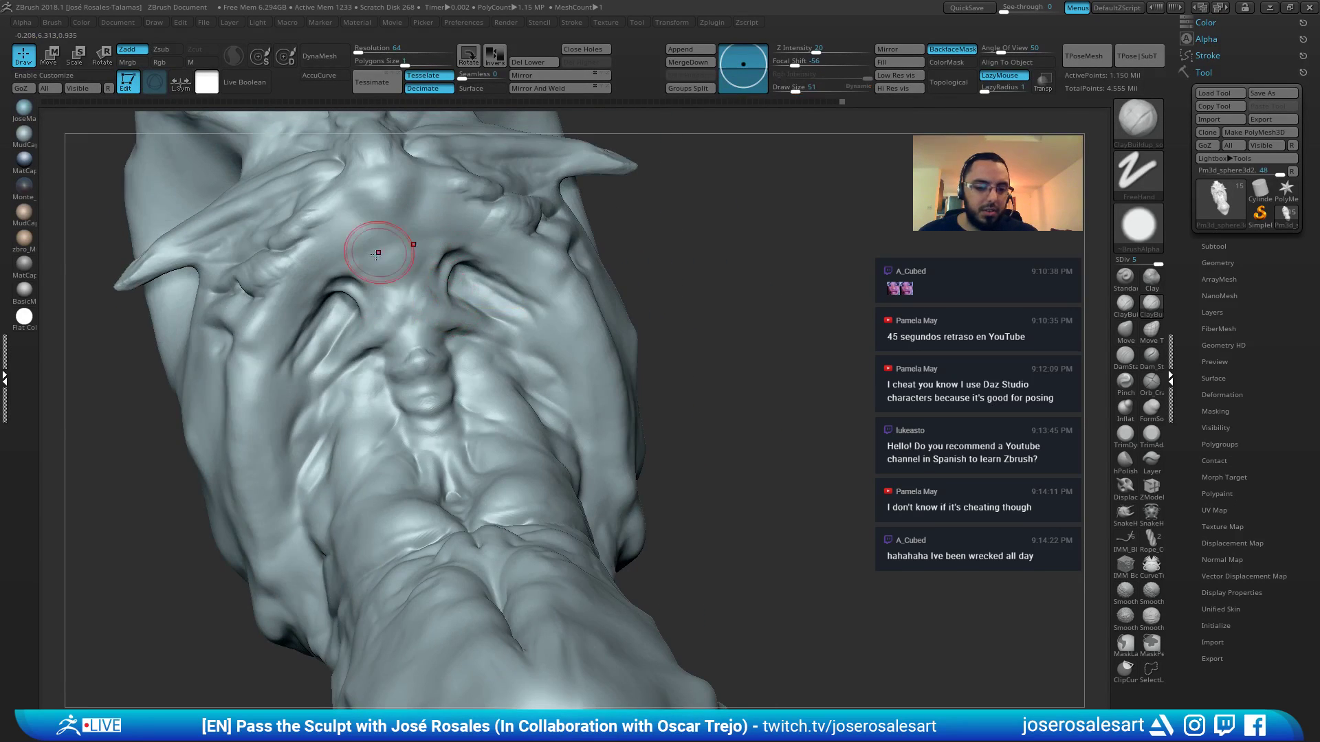
# Carve creases on the side of the chest beneath the pointed muscle end with DamStandard at draw size 45
pyautogui.moveTo(376, 253)
pyautogui.mouseDown(button='right')
pyautogui.moveTo(453, 320)
pyautogui.moveTo(431, 305)
pyautogui.moveTo(442, 236)
pyautogui.moveTo(348, 299)
pyautogui.moveTo(398, 236)
pyautogui.moveTo(315, 331)
pyautogui.moveTo(388, 344)
pyautogui.moveTo(402, 367)
pyautogui.moveTo(346, 277)
pyautogui.moveTo(383, 296)
pyautogui.moveTo(389, 318)
pyautogui.moveTo(373, 288)
pyautogui.moveTo(352, 295)
pyautogui.mouseUp(button='right')
pyautogui.press('b')
pyautogui.press('d')
pyautogui.press('s')
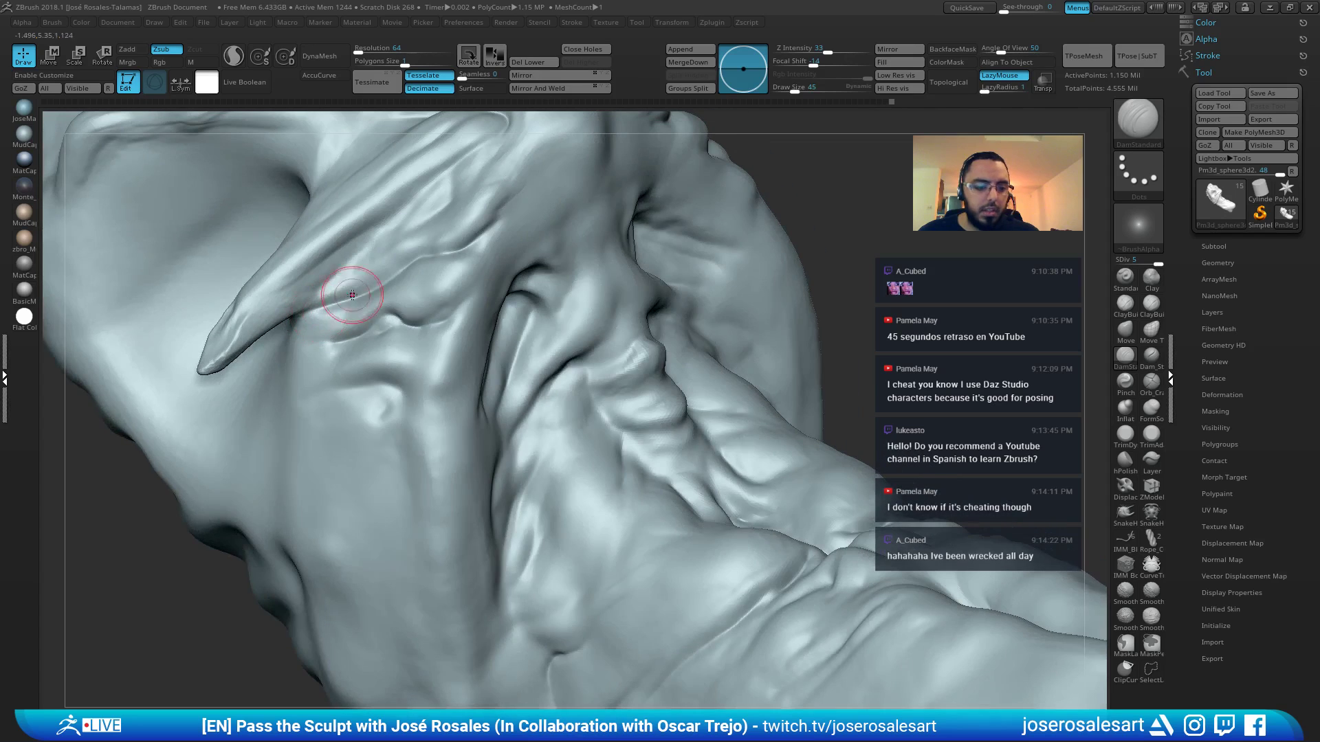
pyautogui.moveTo(277, 326); pyautogui.dragTo(343, 296, button='right')
pyautogui.press('1')
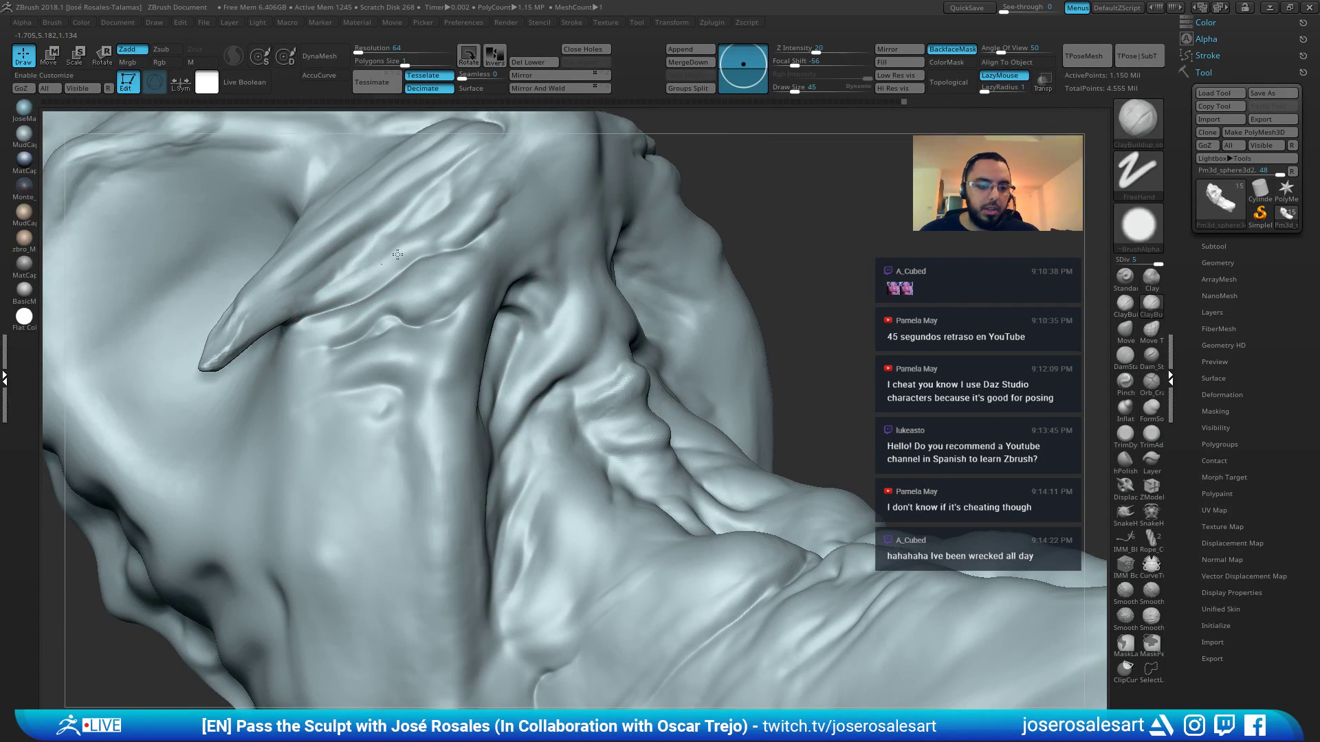
# Build up curved skin folds beneath the pointed muscle end on the chest's side with ClayBuildup at draw size 36
pyautogui.moveTo(391, 300); pyautogui.dragTo(413, 286, button='right')
pyautogui.press('s')
pyautogui.moveTo(412, 286); pyautogui.dragTo(383, 285)
pyautogui.moveTo(383, 286); pyautogui.dragTo(274, 336, button='right')
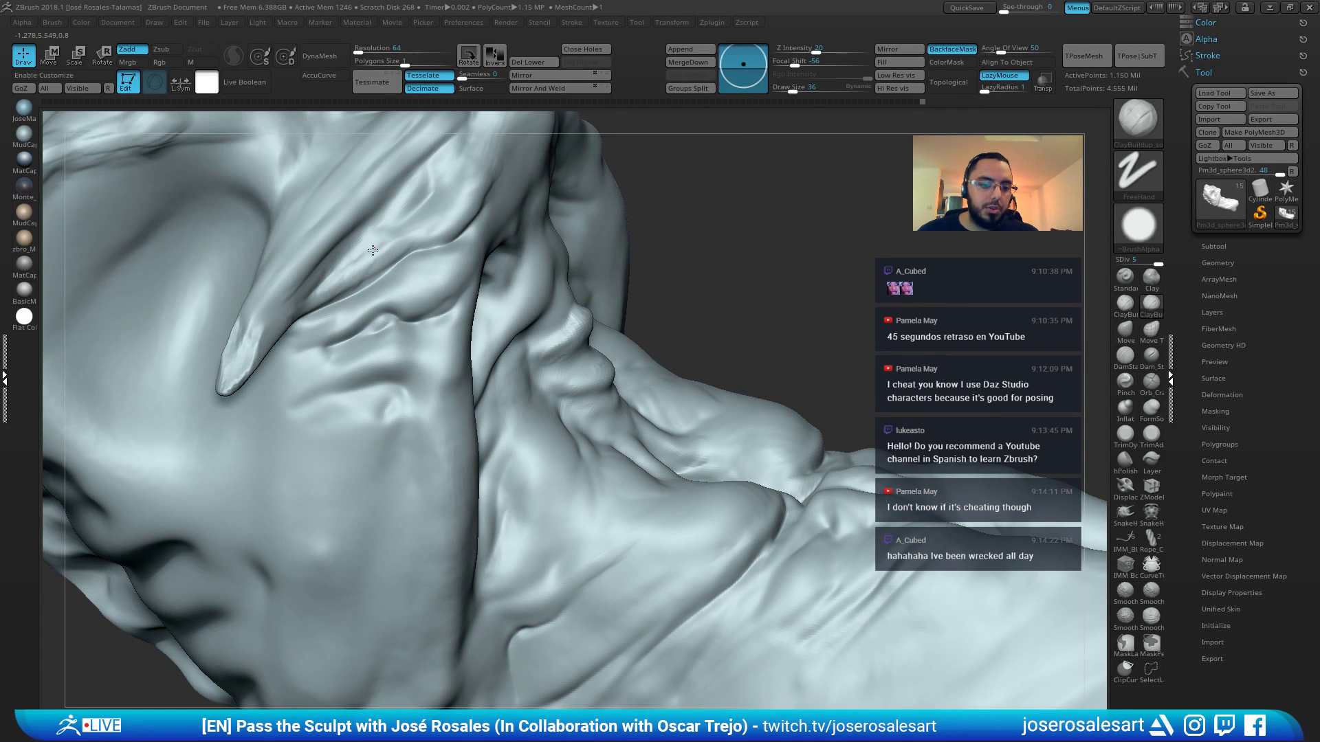
pyautogui.moveTo(442, 235)
pyautogui.mouseDown(button='right')
pyautogui.moveTo(365, 244)
pyautogui.moveTo(371, 336)
pyautogui.mouseUp(button='right')
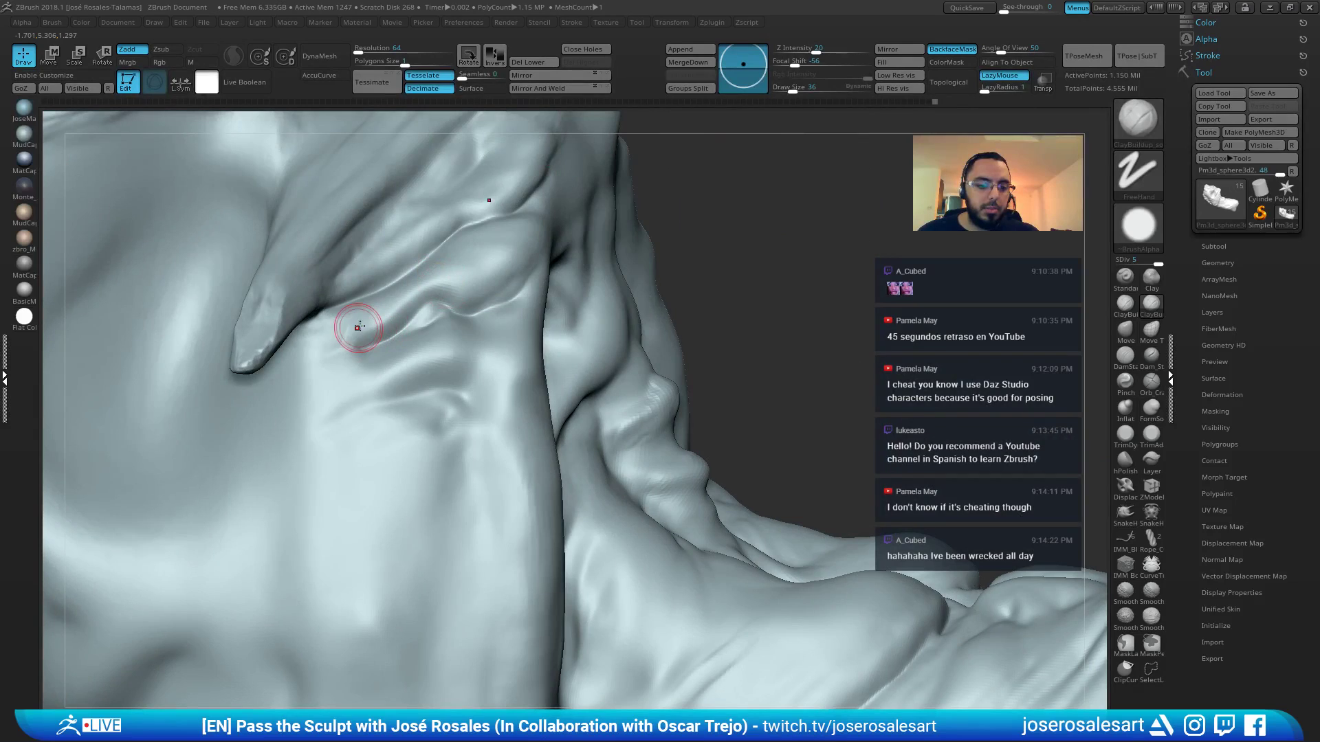
pyautogui.moveTo(331, 349); pyautogui.dragTo(354, 332)
pyautogui.moveTo(392, 313)
pyautogui.mouseDown(button='right')
pyautogui.moveTo(464, 273)
pyautogui.moveTo(495, 206)
pyautogui.moveTo(550, 185)
pyautogui.moveTo(637, 251)
pyautogui.moveTo(577, 264)
pyautogui.moveTo(646, 241)
pyautogui.moveTo(679, 173)
pyautogui.moveTo(582, 320)
pyautogui.moveTo(443, 342)
pyautogui.mouseUp(button='right')
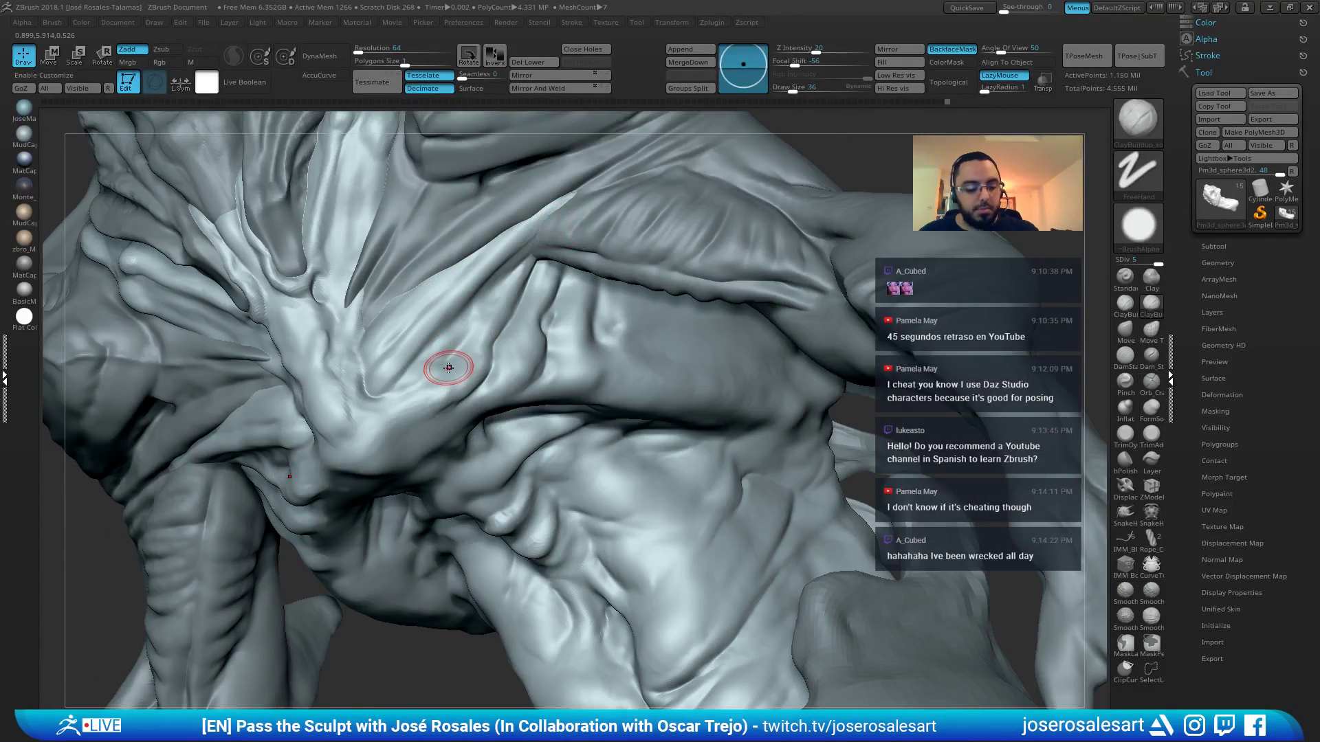
# Refine the diagonal muscle ridges across the lower chest and ribs with the Standard brush at draw size 21
pyautogui.press('b')
pyautogui.press('s')
pyautogui.press('t')
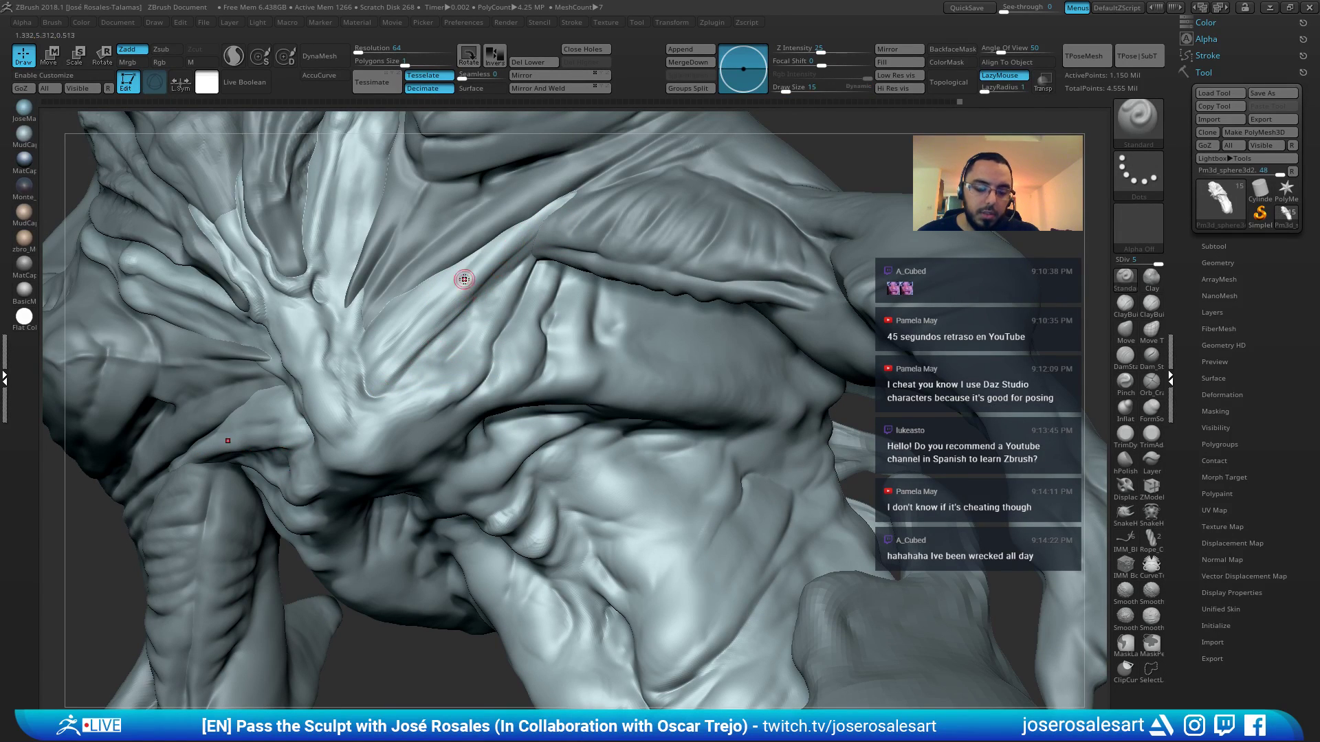
pyautogui.press('s')
pyautogui.moveTo(463, 303); pyautogui.dragTo(391, 313, button='right')
pyautogui.press('s')
pyautogui.moveTo(452, 315); pyautogui.dragTo(558, 241)
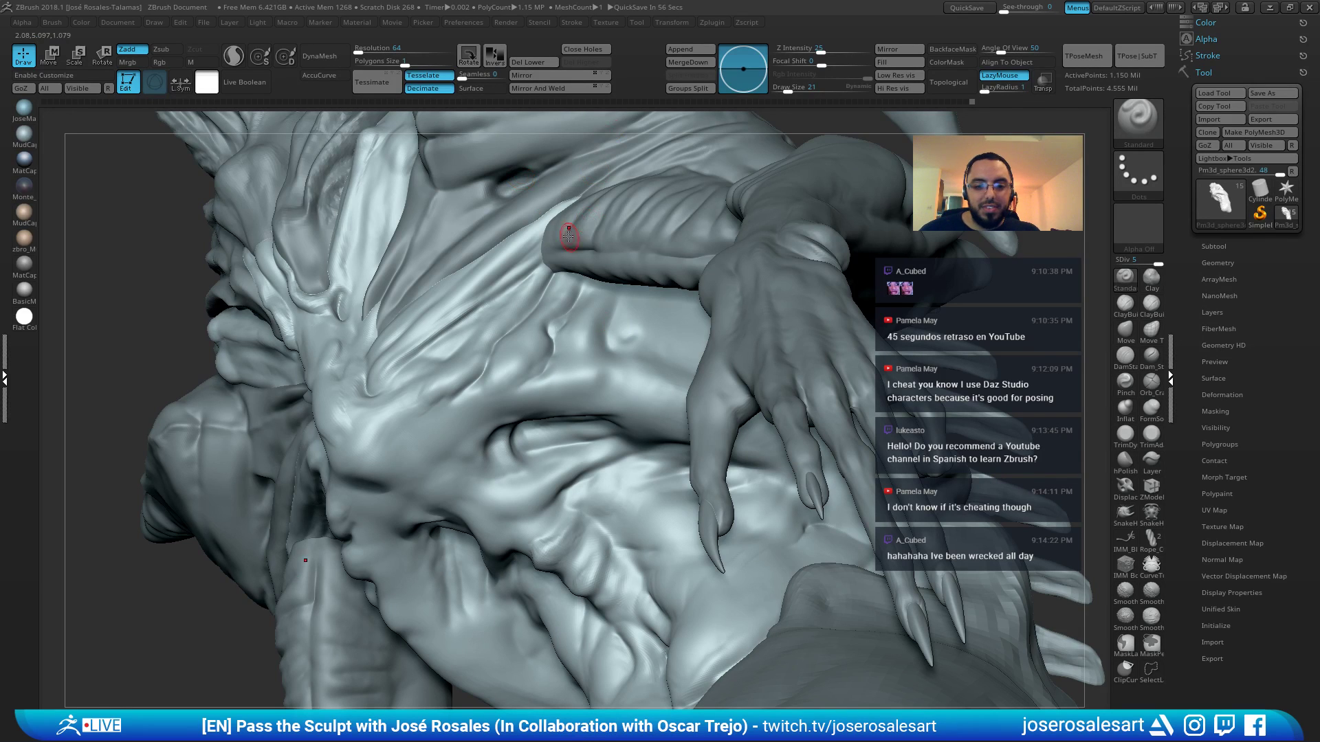
pyautogui.moveTo(568, 236); pyautogui.dragTo(462, 309, button='right')
pyautogui.moveTo(371, 387); pyautogui.dragTo(386, 376, button='right')
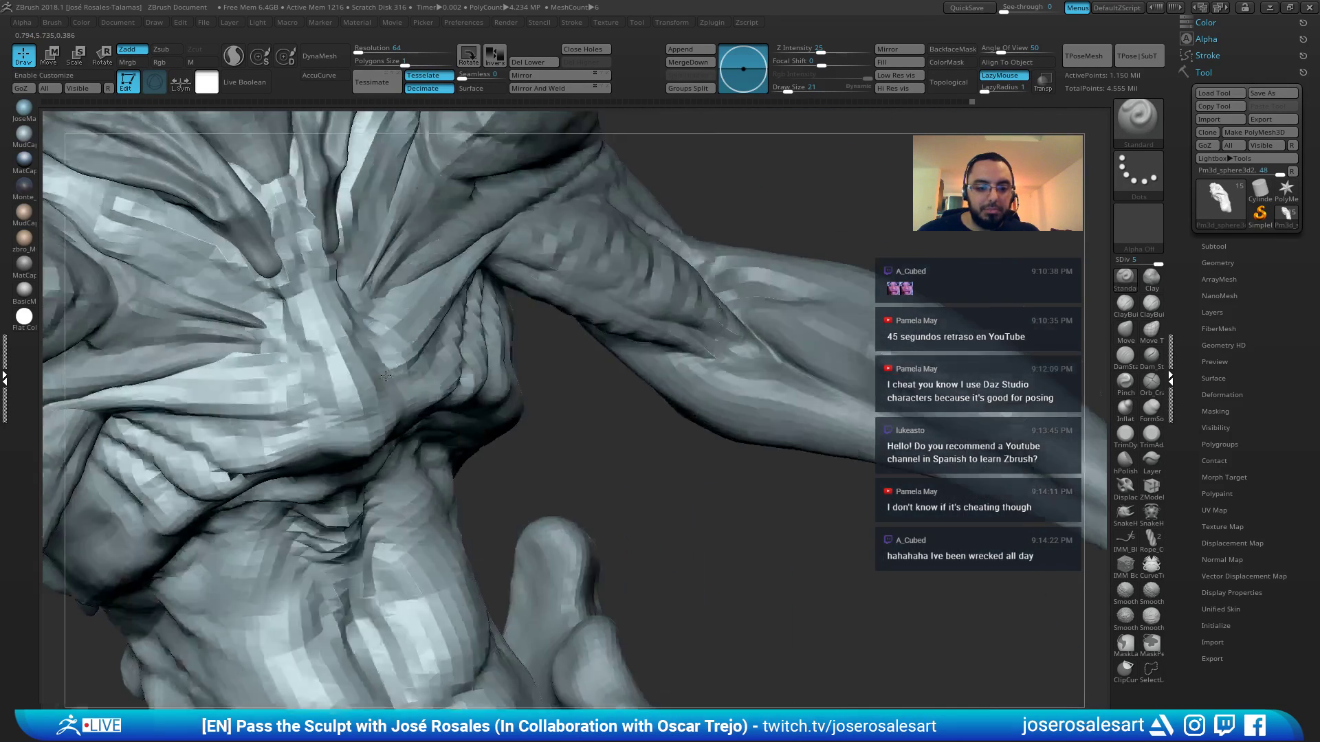
# Reshape the lower chest muscle folds beside the sternum with the Move brush, enlarging its draw size to 58
pyautogui.moveTo(330, 410); pyautogui.dragTo(388, 360, button='right')
pyautogui.press('b')
pyautogui.press('m')
pyautogui.press('v')
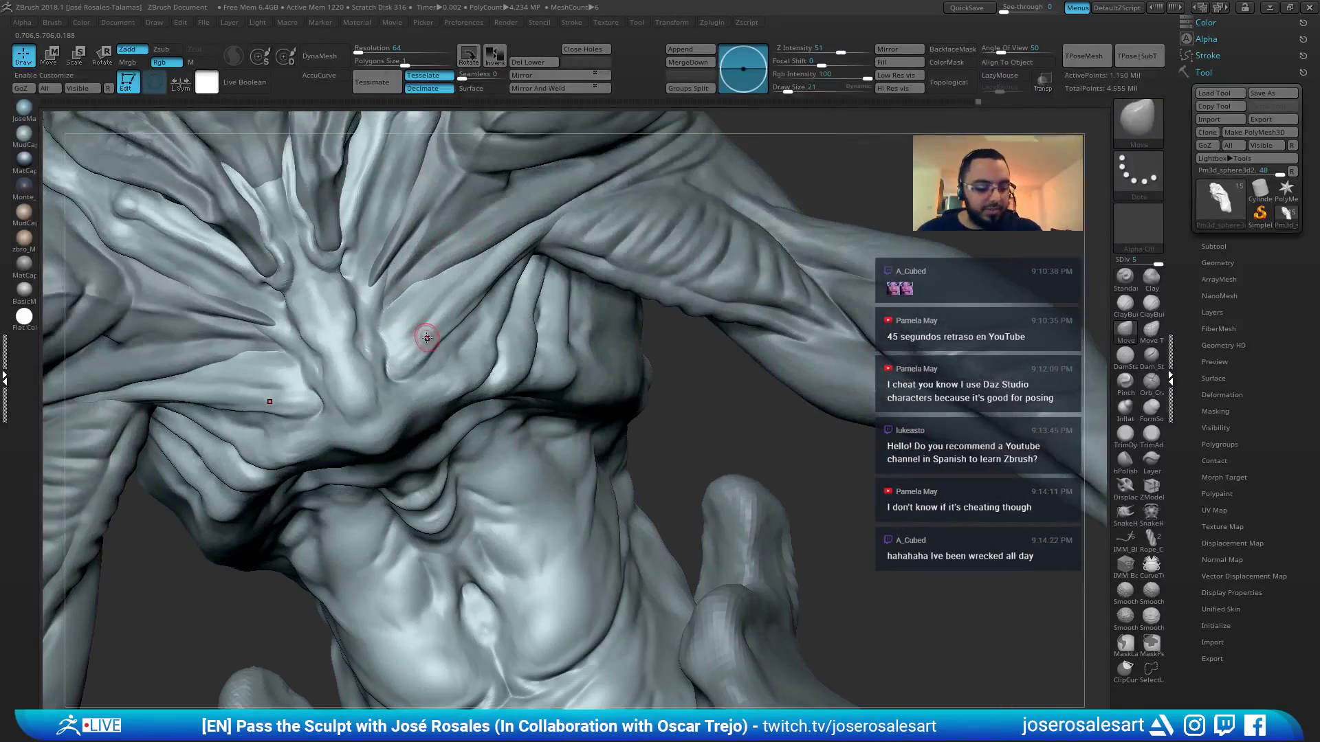
pyautogui.press('s')
pyautogui.moveTo(427, 338); pyautogui.dragTo(432, 337)
pyautogui.keyDown('shift'); pyautogui.moveTo(421, 344); pyautogui.dragTo(462, 369, button='right'); pyautogui.keyUp('shift')
pyautogui.press('s')
pyautogui.moveTo(463, 368); pyautogui.dragTo(469, 369)
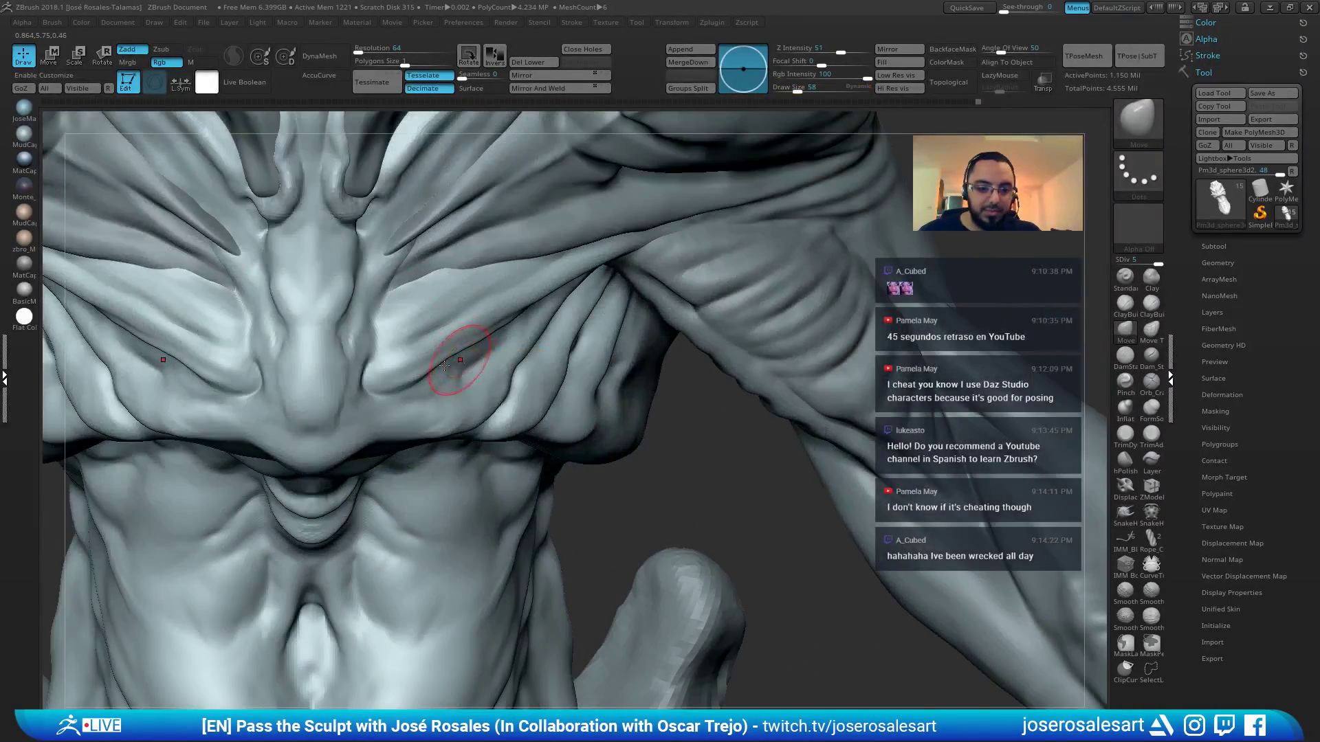
# Carve diagonal creases between the lower chest muscle strands with DamStandard at draw size 30
pyautogui.moveTo(444, 364); pyautogui.dragTo(501, 339, button='right')
pyautogui.press('b')
pyautogui.press('d')
pyautogui.press('s')
pyautogui.moveTo(517, 347); pyautogui.dragTo(510, 347)
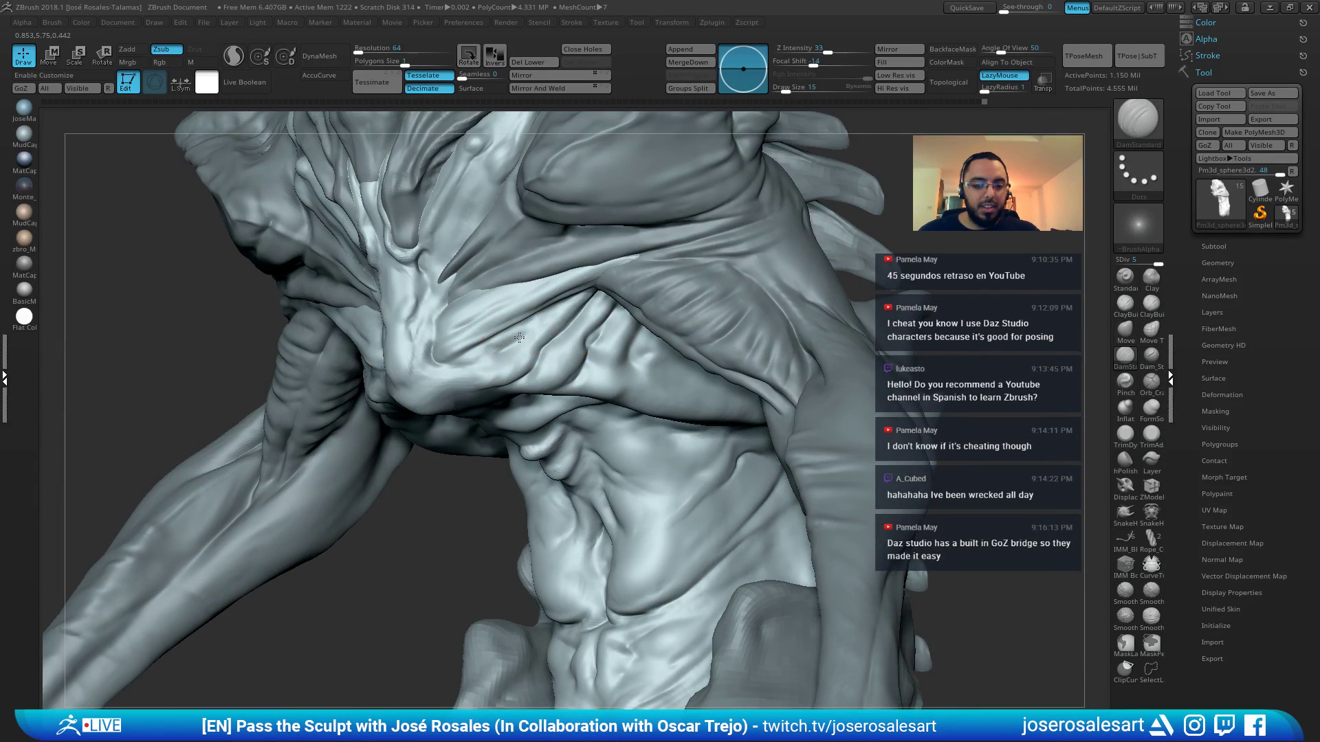
pyautogui.moveTo(510, 347); pyautogui.dragTo(486, 324, button='right')
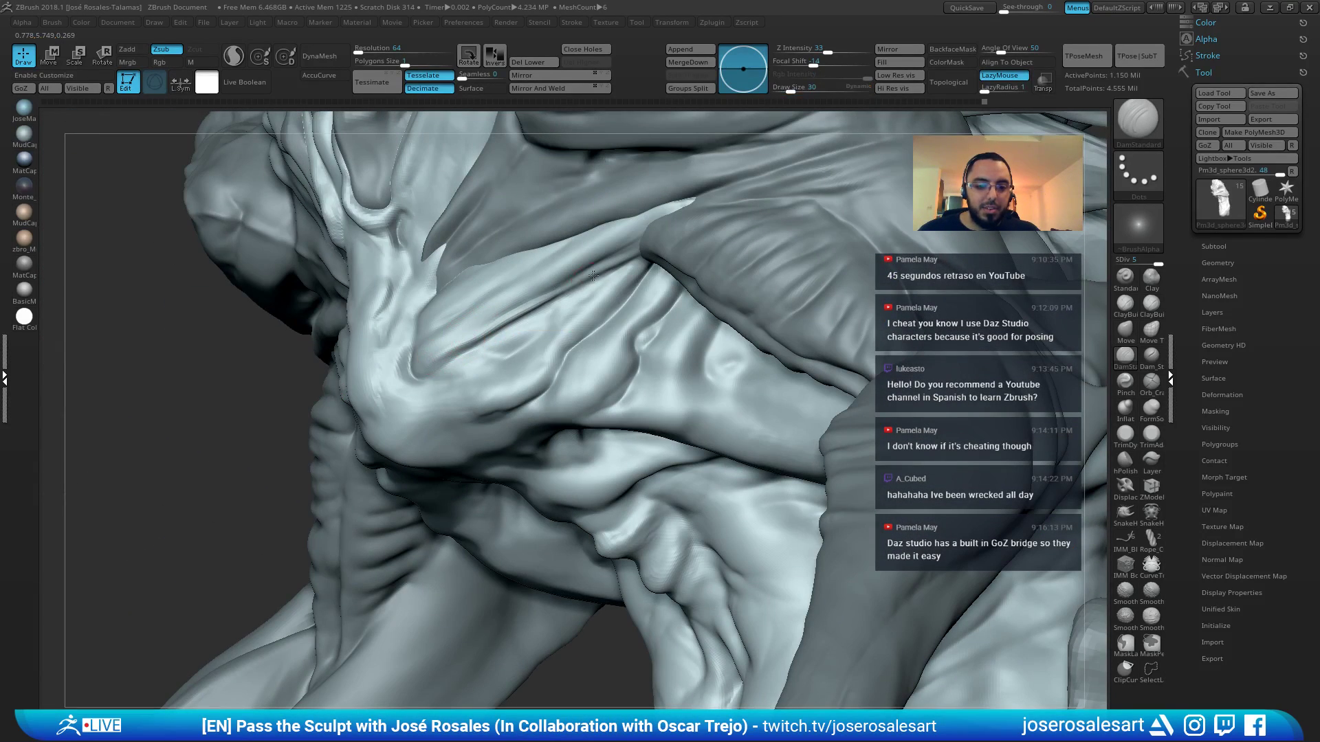
# Add volume to the lower chest muscle strands next to the sternum with ClayBuildup at draw size 30
pyautogui.moveTo(588, 271); pyautogui.dragTo(629, 281, button='right')
pyautogui.press('b')
pyautogui.press('c')
pyautogui.press('b')
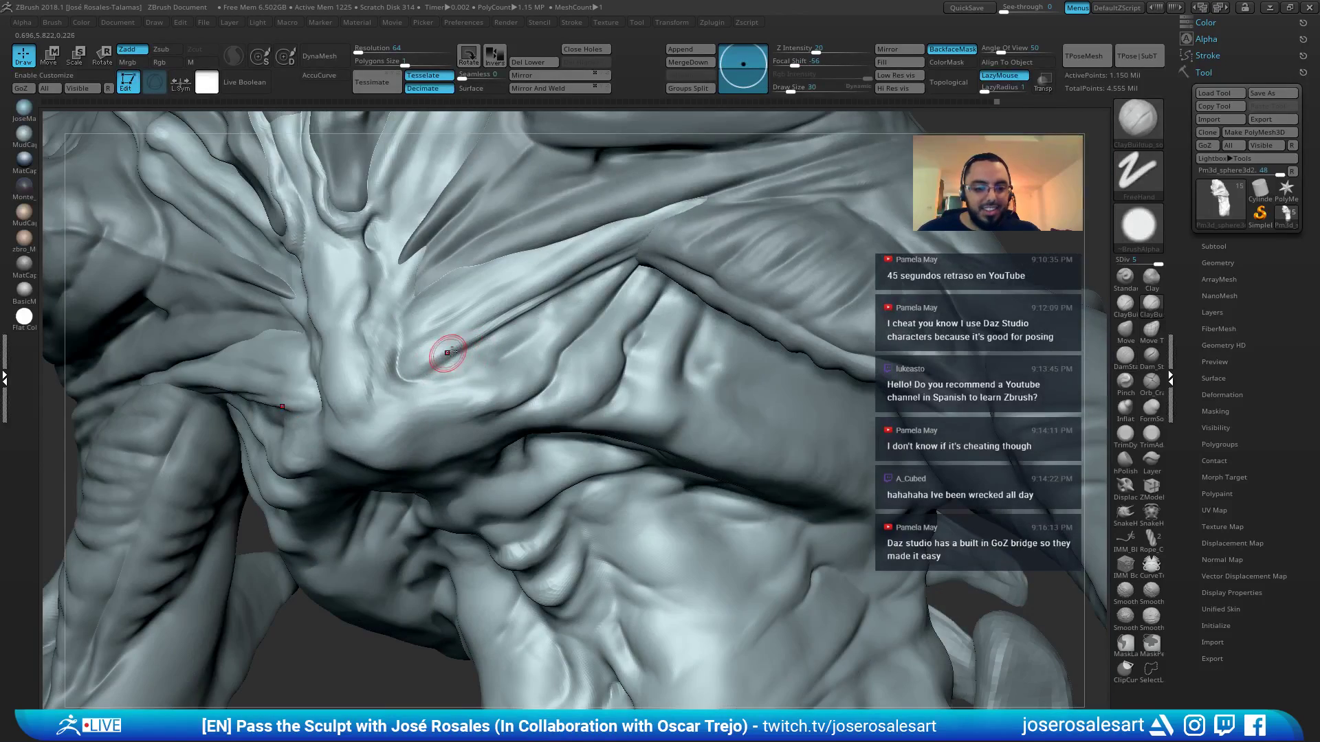
# Carve the crease along the sternum where the chest muscles meet it with DamStandard at draw size 28
pyautogui.moveTo(418, 368)
pyautogui.mouseDown(button='right')
pyautogui.moveTo(435, 347)
pyautogui.moveTo(456, 362)
pyautogui.moveTo(465, 328)
pyautogui.moveTo(515, 406)
pyautogui.moveTo(529, 319)
pyautogui.mouseUp(button='right')
pyautogui.press('b')
pyautogui.press('d')
pyautogui.press('s')
pyautogui.press('s')
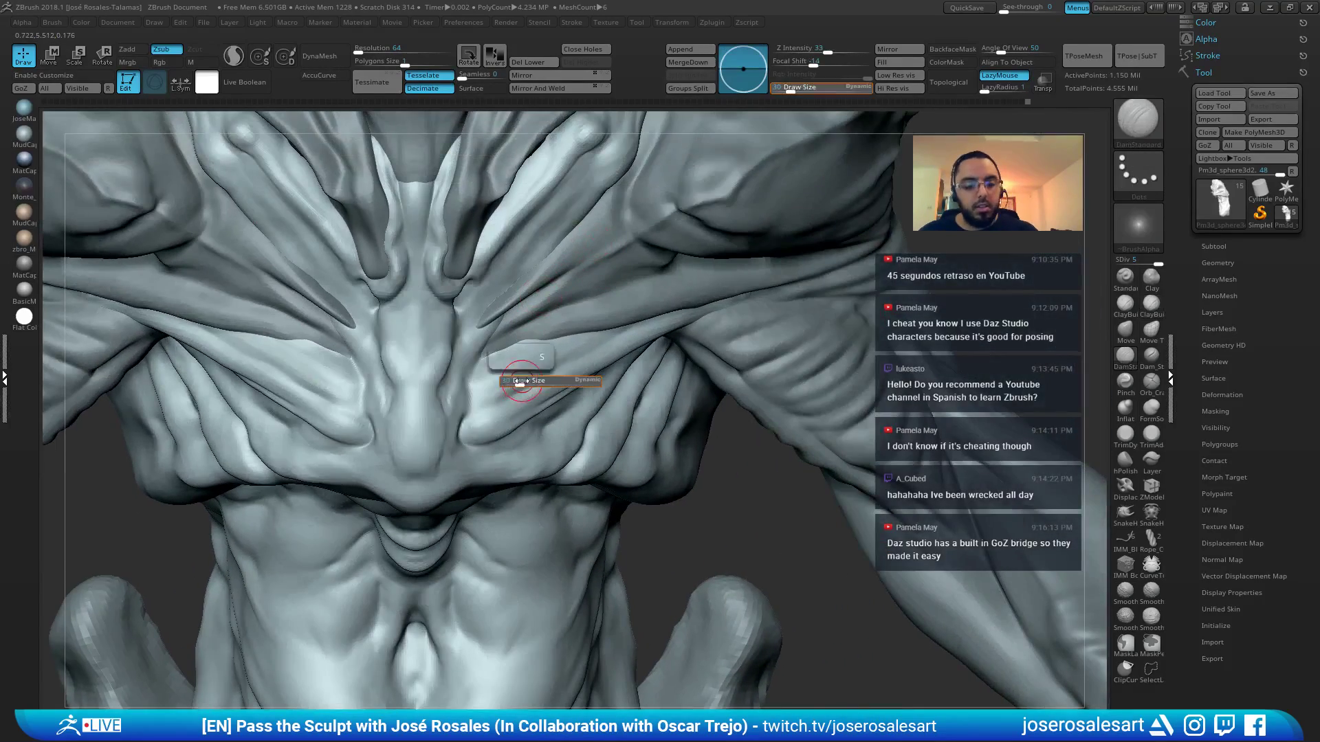
pyautogui.moveTo(522, 381); pyautogui.dragTo(518, 380)
pyautogui.moveTo(518, 380)
pyautogui.mouseDown(button='right')
pyautogui.moveTo(475, 377)
pyautogui.moveTo(515, 351)
pyautogui.mouseUp(button='right')
pyautogui.moveTo(503, 315); pyautogui.dragTo(477, 370)
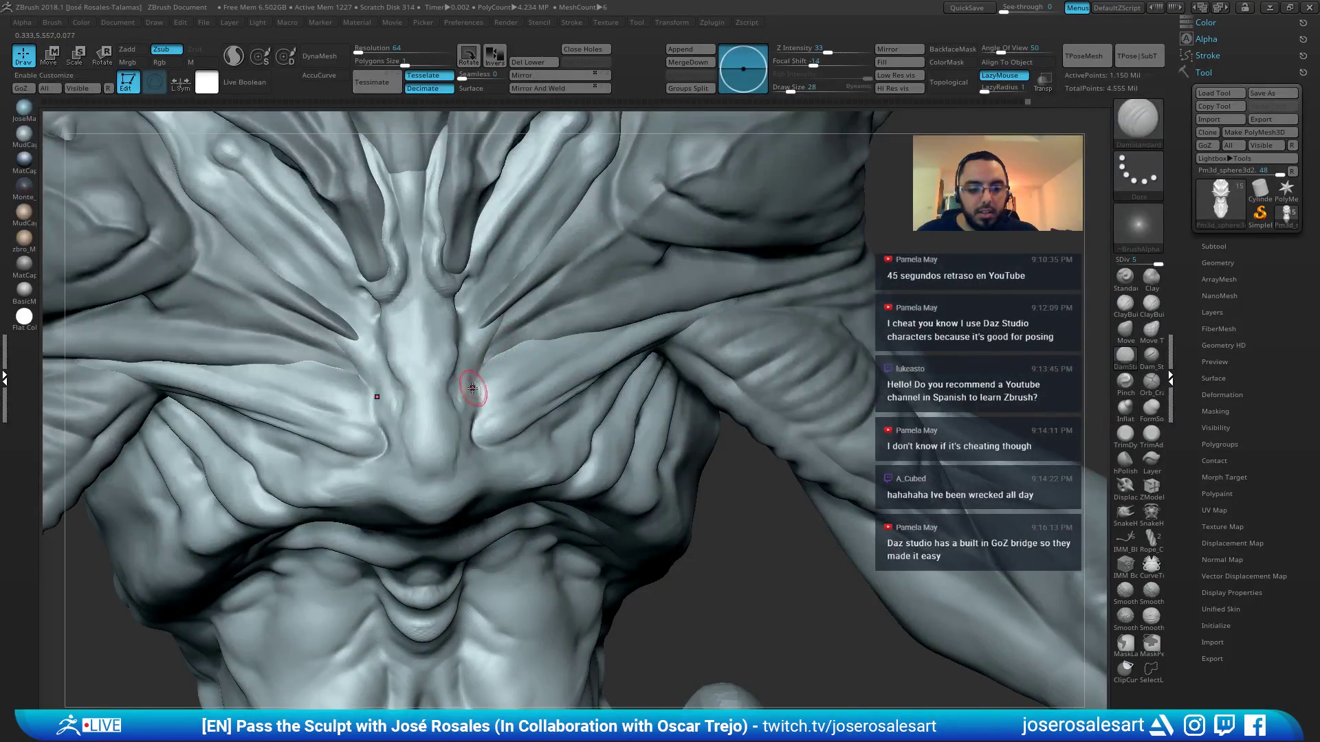
# Build up and smooth small ridges along the edge of the sternum with ClayBuildup at draw size 19
pyautogui.moveTo(472, 388); pyautogui.dragTo(495, 357, button='right')
pyautogui.press('b')
pyautogui.press('c')
pyautogui.press('b')
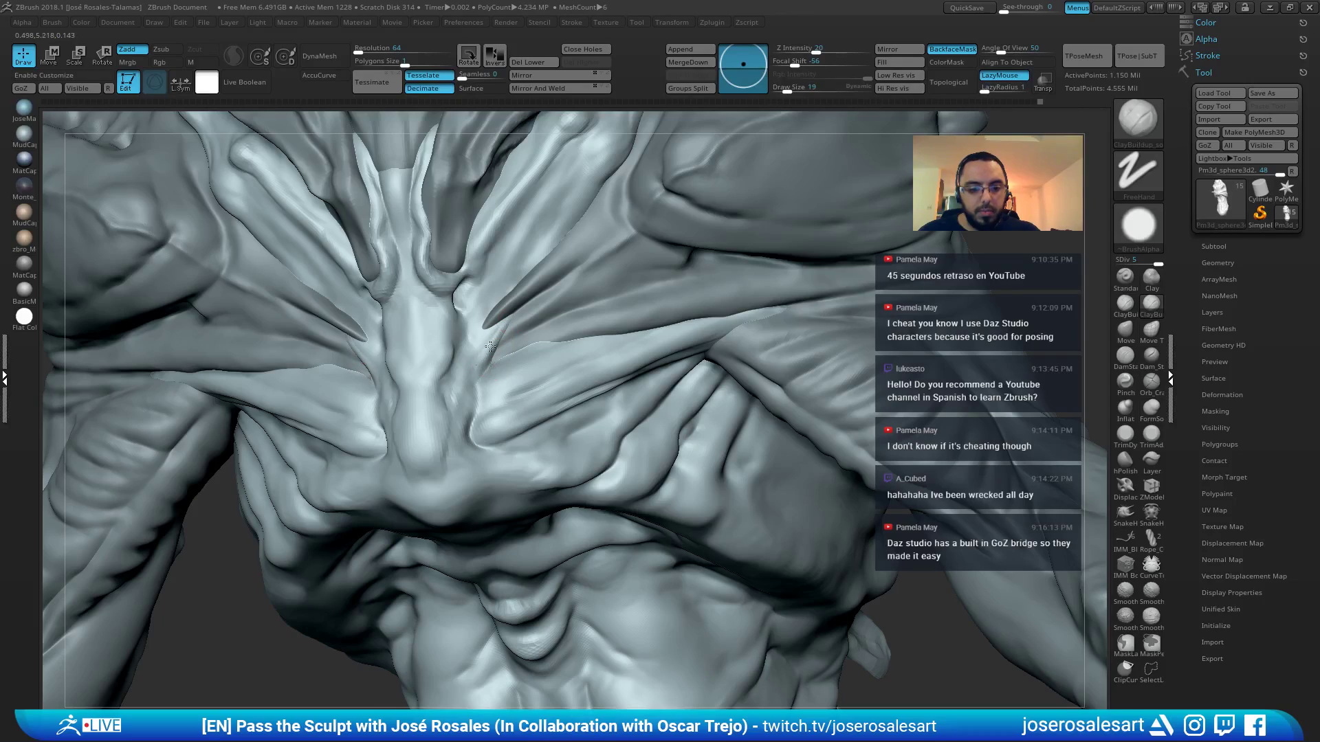
pyautogui.moveTo(481, 356); pyautogui.dragTo(477, 365)
pyautogui.moveTo(477, 364); pyautogui.dragTo(432, 342, button='right')
pyautogui.keyDown('shift'); pyautogui.moveTo(440, 330); pyautogui.dragTo(448, 354); pyautogui.keyUp('shift')
pyautogui.moveTo(419, 354); pyautogui.dragTo(457, 351, button='right')
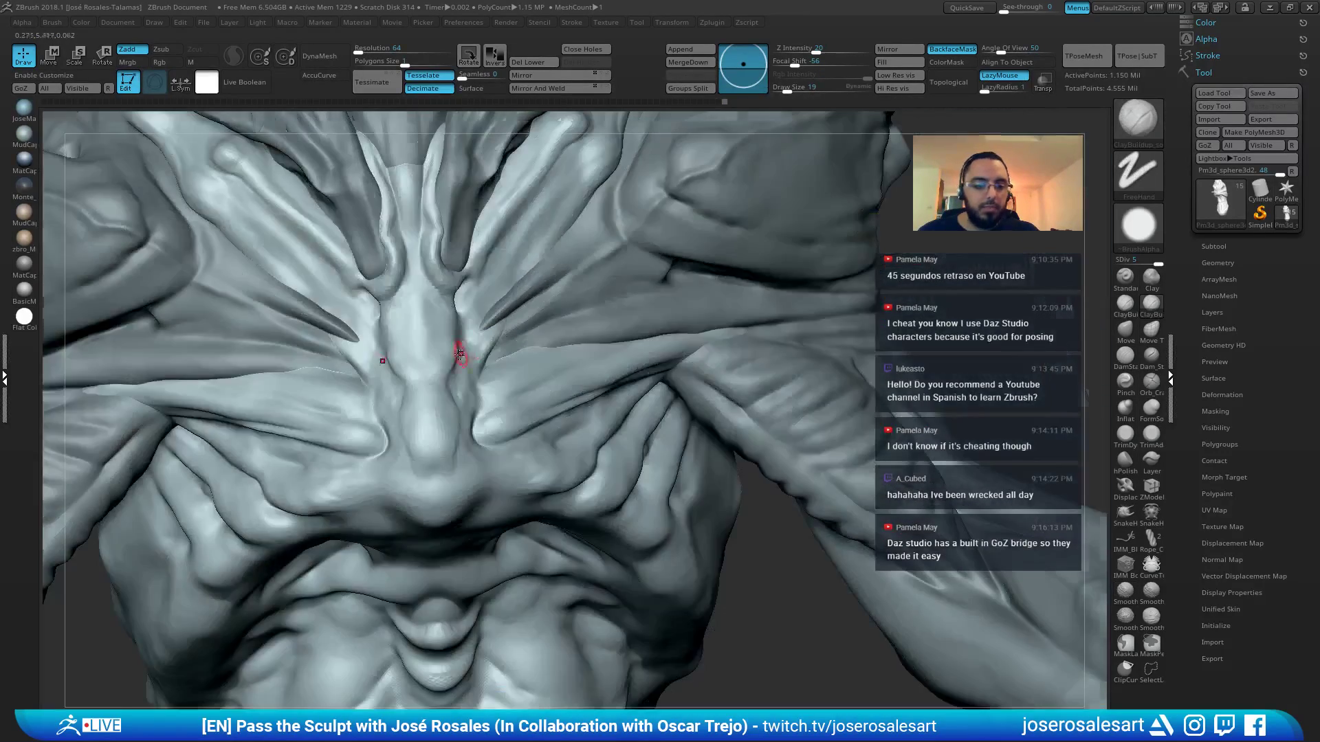
pyautogui.press('s')
pyautogui.moveTo(428, 356); pyautogui.dragTo(431, 356)
# Define the wavy edge running down the sternum with the Standard brush at draw size 21
pyautogui.moveTo(454, 346)
pyautogui.mouseDown(button='right')
pyautogui.moveTo(451, 297)
pyautogui.moveTo(473, 323)
pyautogui.moveTo(401, 321)
pyautogui.mouseUp(button='right')
pyautogui.press('b')
pyautogui.press('s')
pyautogui.press('t')
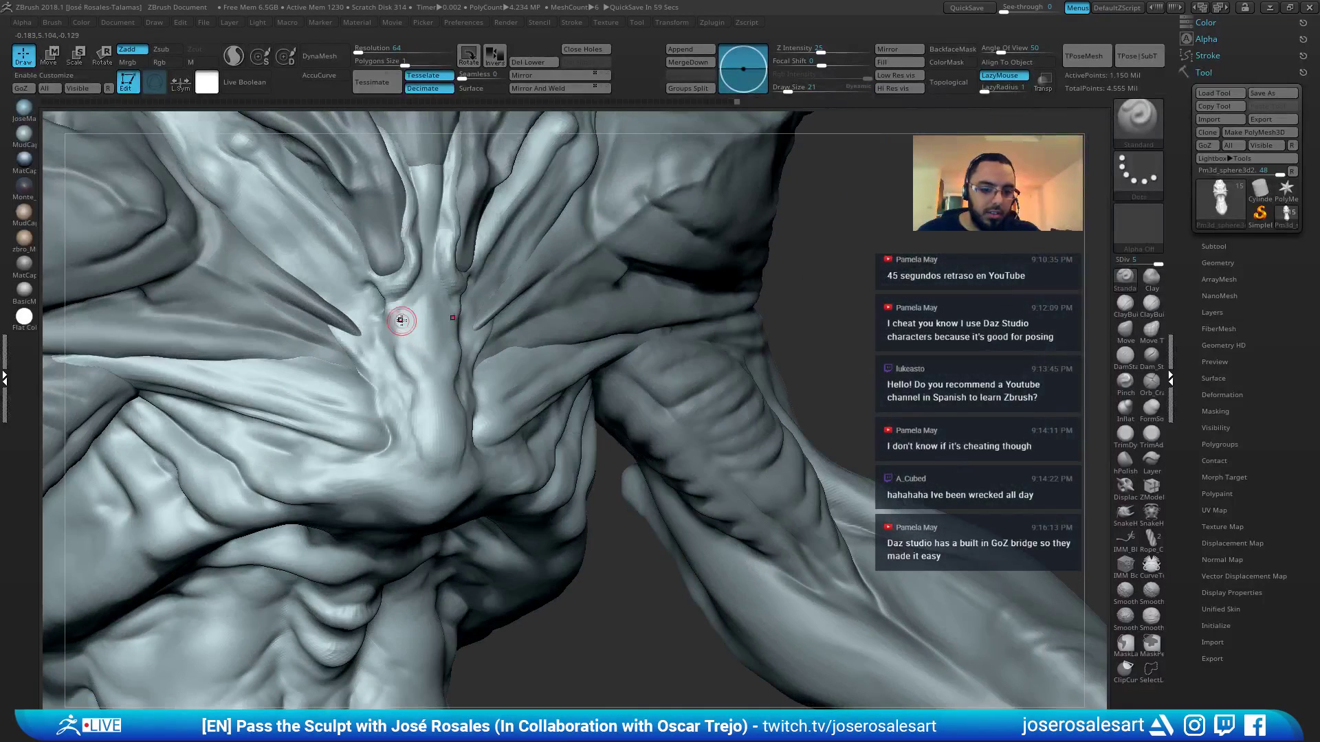
pyautogui.moveTo(398, 333); pyautogui.dragTo(414, 473)
pyautogui.moveTo(351, 473); pyautogui.dragTo(403, 457, button='right')
# Raise the lower rim of the chest beside the sternum's base with the Standard brush at draw size 28
pyautogui.press('s')
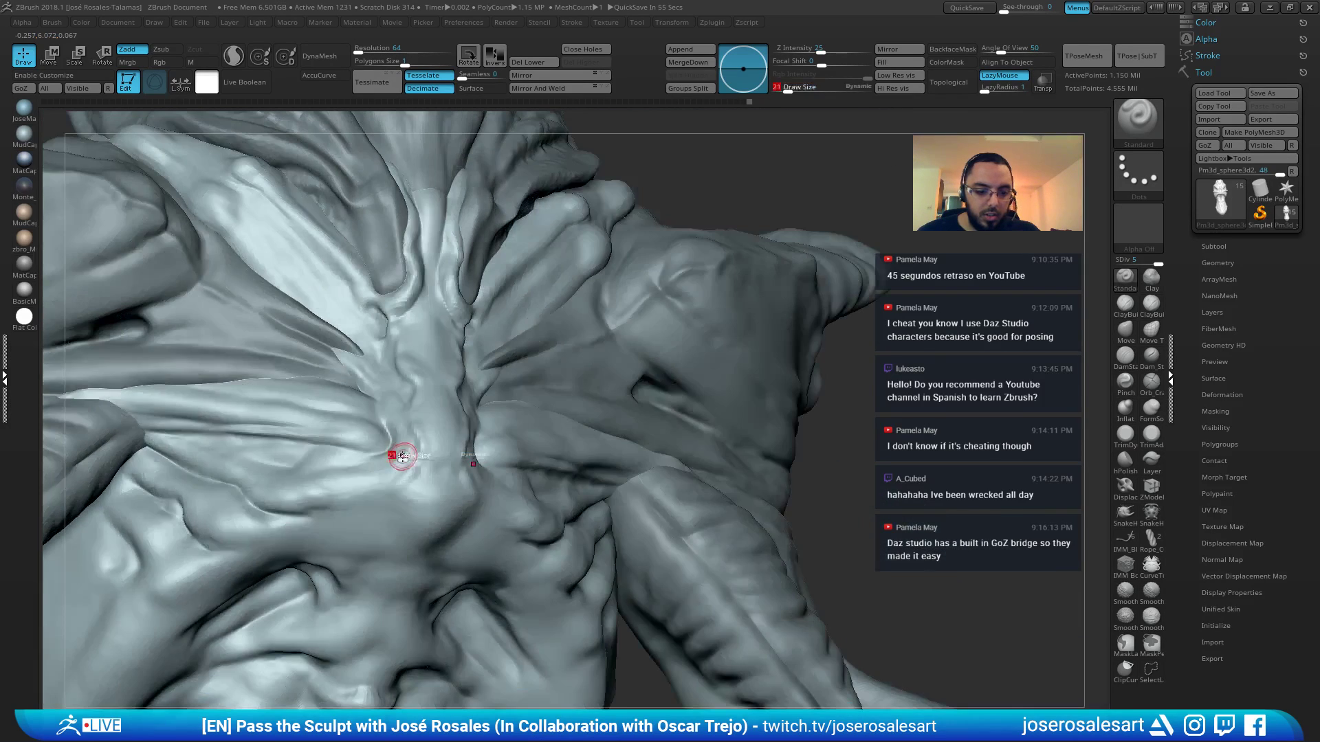
pyautogui.moveTo(403, 456); pyautogui.dragTo(413, 458)
pyautogui.moveTo(351, 459); pyautogui.dragTo(404, 462, button='right')
pyautogui.moveTo(390, 479); pyautogui.dragTo(296, 508)
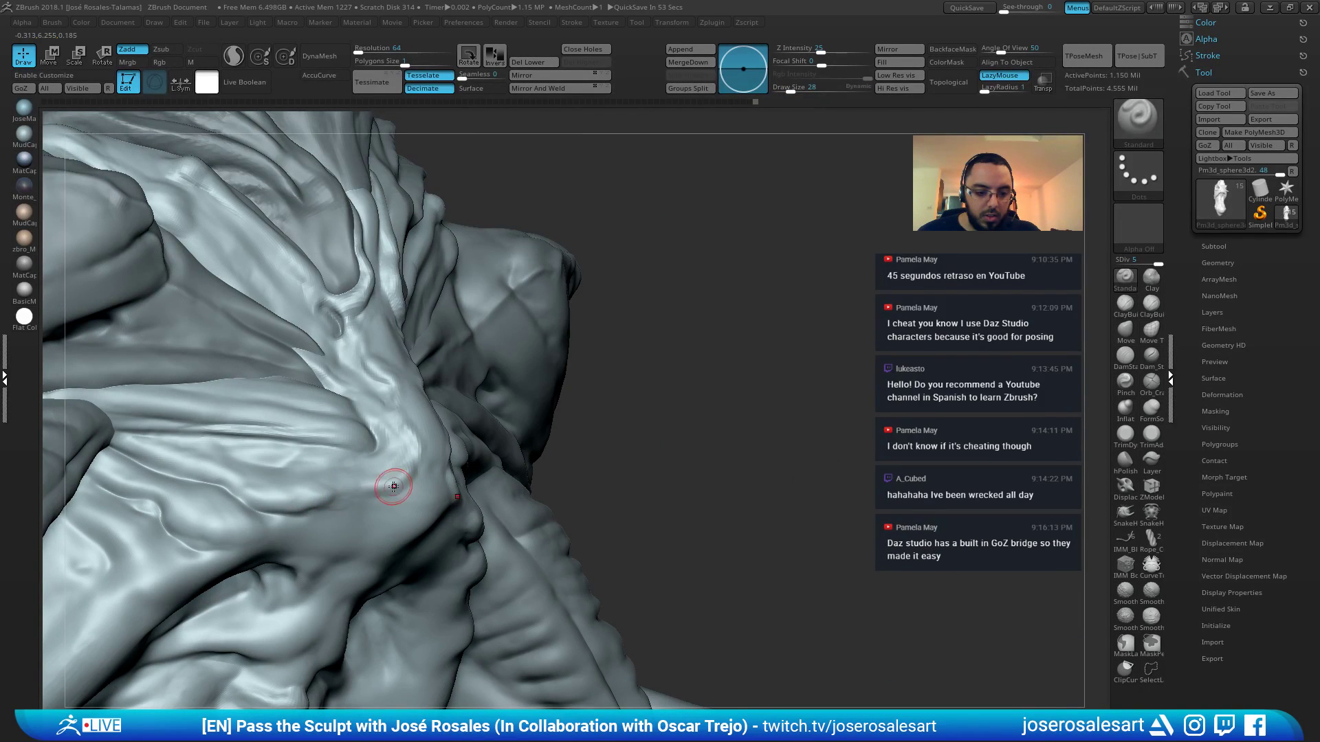
pyautogui.moveTo(319, 501); pyautogui.dragTo(330, 542, button='right')
pyautogui.moveTo(343, 494); pyautogui.dragTo(299, 508)
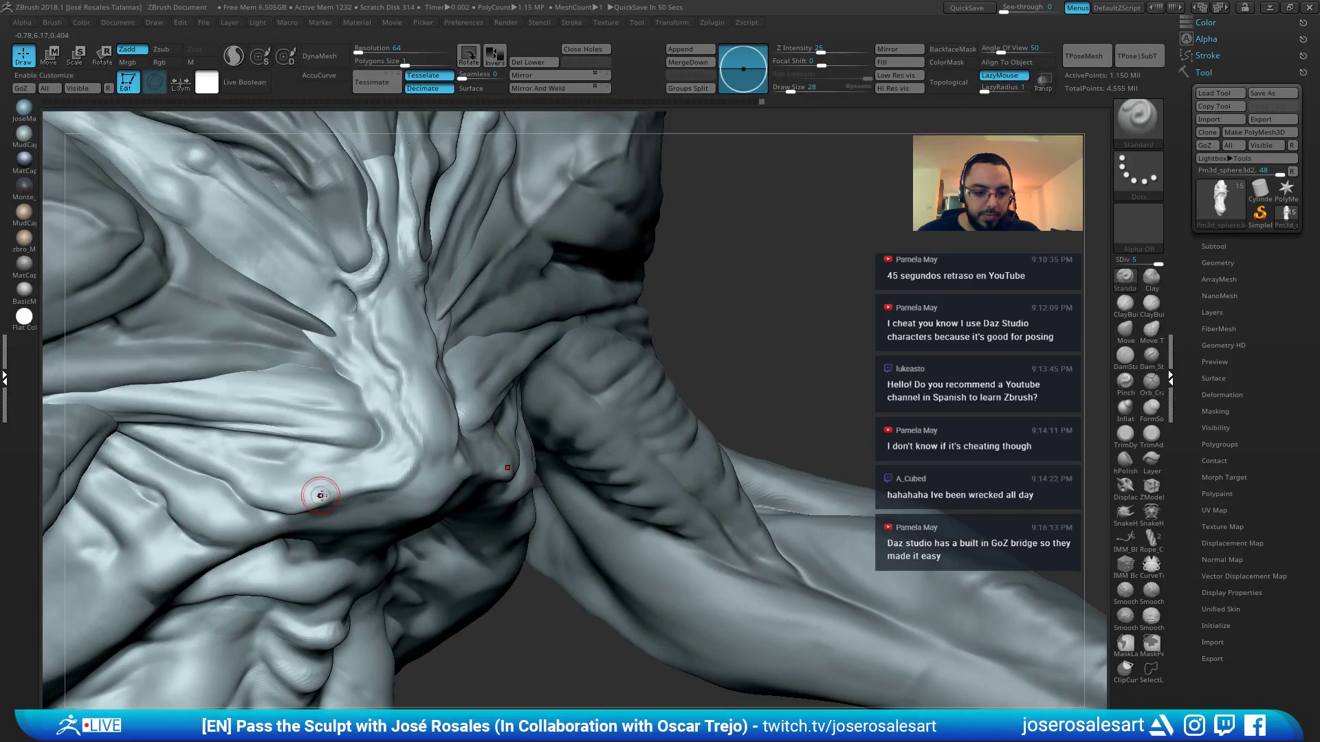
# Deepen the creases around the sternum's base and along its sides with DamStandard at draw size 28
pyautogui.moveTo(523, 467)
pyautogui.mouseDown(button='right')
pyautogui.moveTo(448, 450)
pyautogui.moveTo(442, 437)
pyautogui.mouseUp(button='right')
pyautogui.press('b')
pyautogui.press('d')
pyautogui.press('s')
pyautogui.moveTo(440, 438); pyautogui.dragTo(454, 475)
pyautogui.moveTo(417, 472); pyautogui.dragTo(462, 462, button='right')
pyautogui.moveTo(436, 383); pyautogui.dragTo(457, 407, button='right')
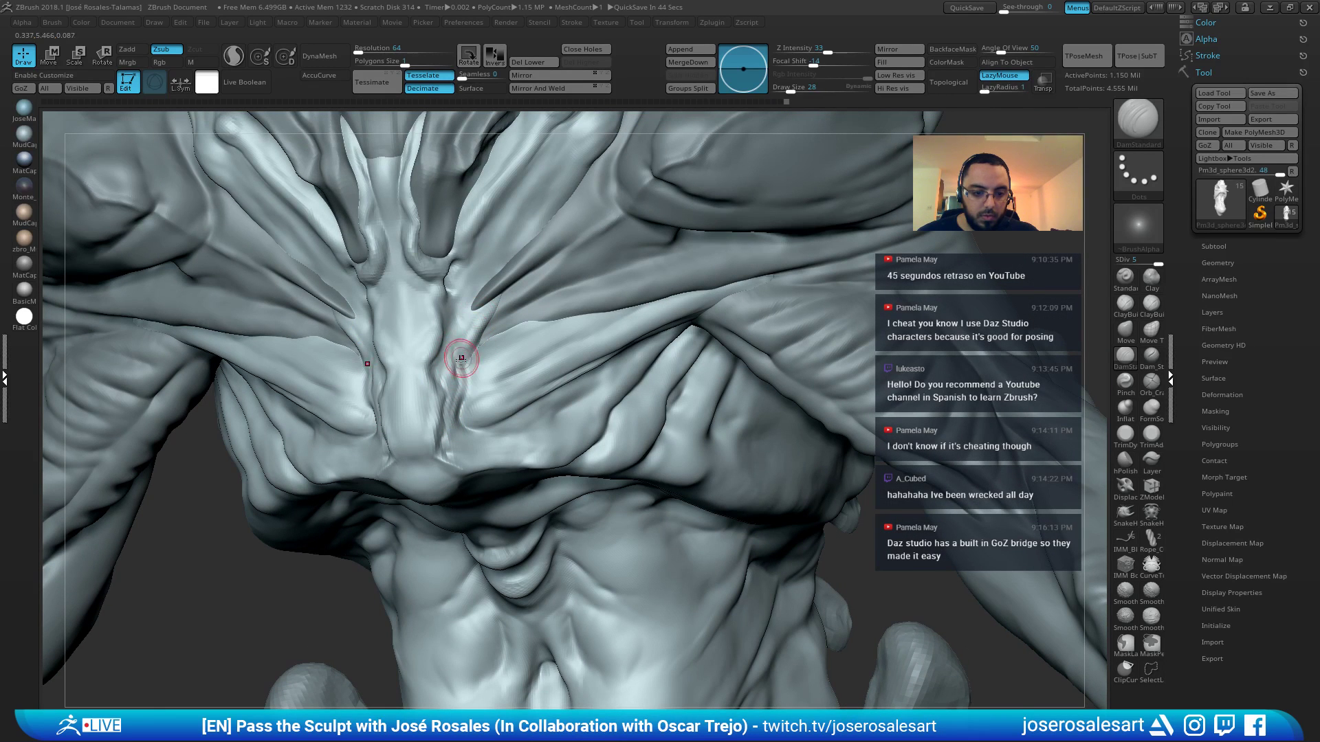
pyautogui.moveTo(488, 285); pyautogui.dragTo(492, 300)
# Adjust the diagonal chest strands beside the upper sternum with the Move brush and crease them with DamStandard at draw size 36
pyautogui.moveTo(488, 286); pyautogui.dragTo(495, 353, button='right')
pyautogui.press('b')
pyautogui.press('m')
pyautogui.press('v')
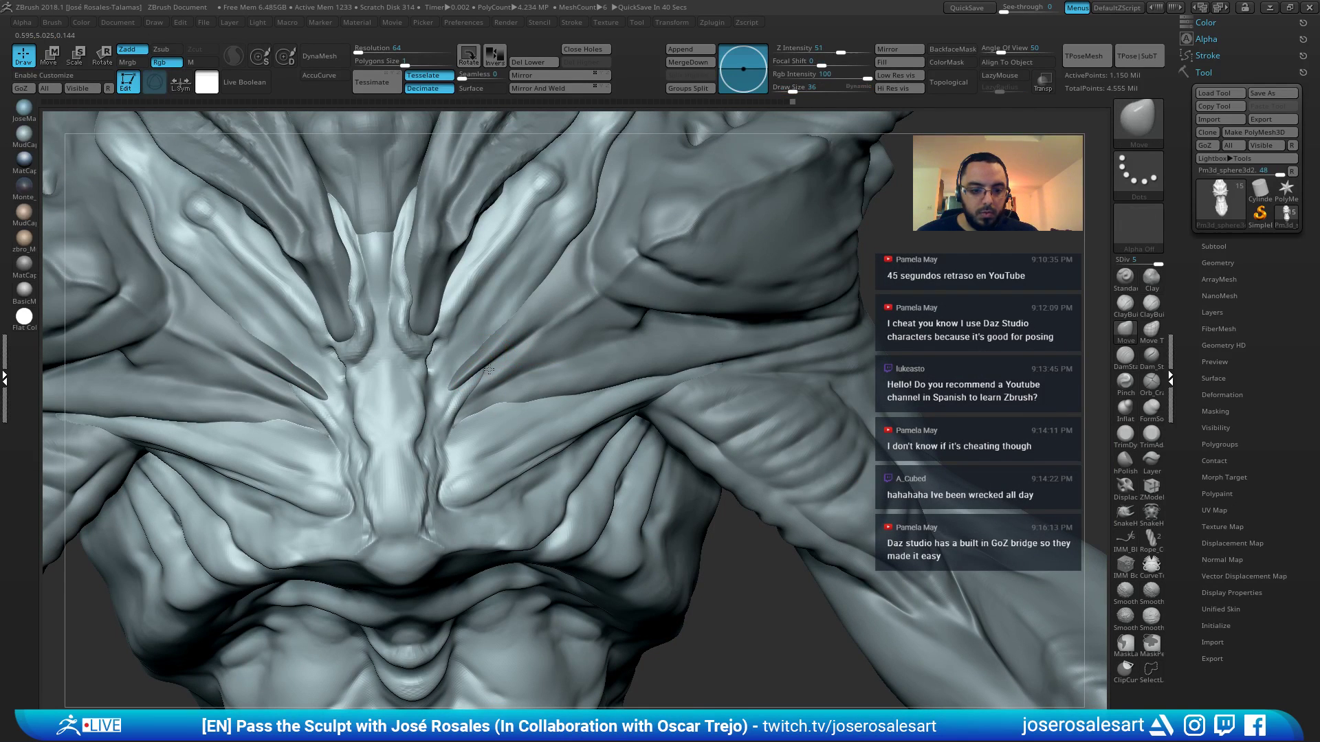
pyautogui.press('b')
pyautogui.press('d')
pyautogui.press('s')
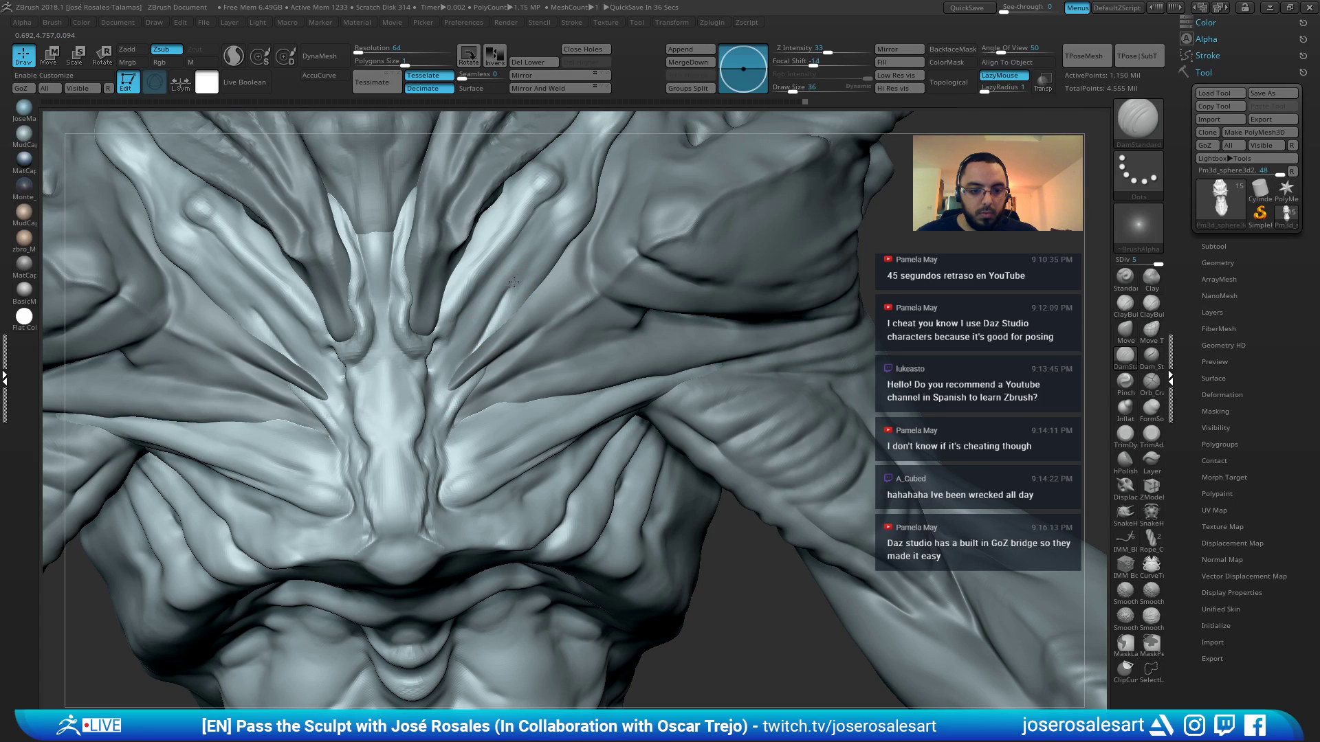
# Switch to the Pm3d_sphere3d1_copy2 subtool and add volume to its muscle tips near the sternum with ClayBuildup
pyautogui.keyDown('alt'); pyautogui.click(519, 319); pyautogui.keyUp('alt')
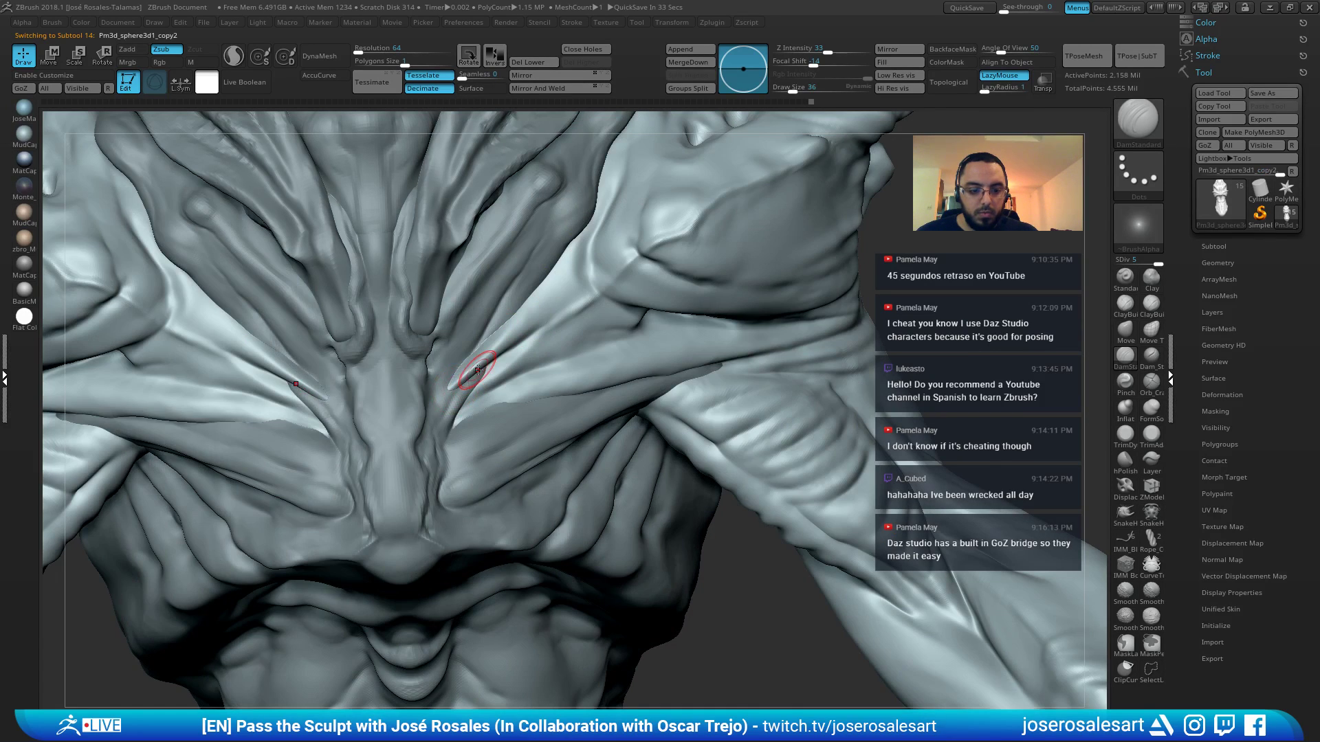
pyautogui.press('b')
pyautogui.press('c')
pyautogui.press('b')
pyautogui.press('s')
pyautogui.moveTo(478, 370); pyautogui.dragTo(472, 367)
# Reshape the pointed muscle tips beside the sternum with the Move brush at draw size 36
pyautogui.moveTo(472, 367); pyautogui.dragTo(515, 382, button='right')
pyautogui.press('b')
pyautogui.press('m')
pyautogui.press('v')
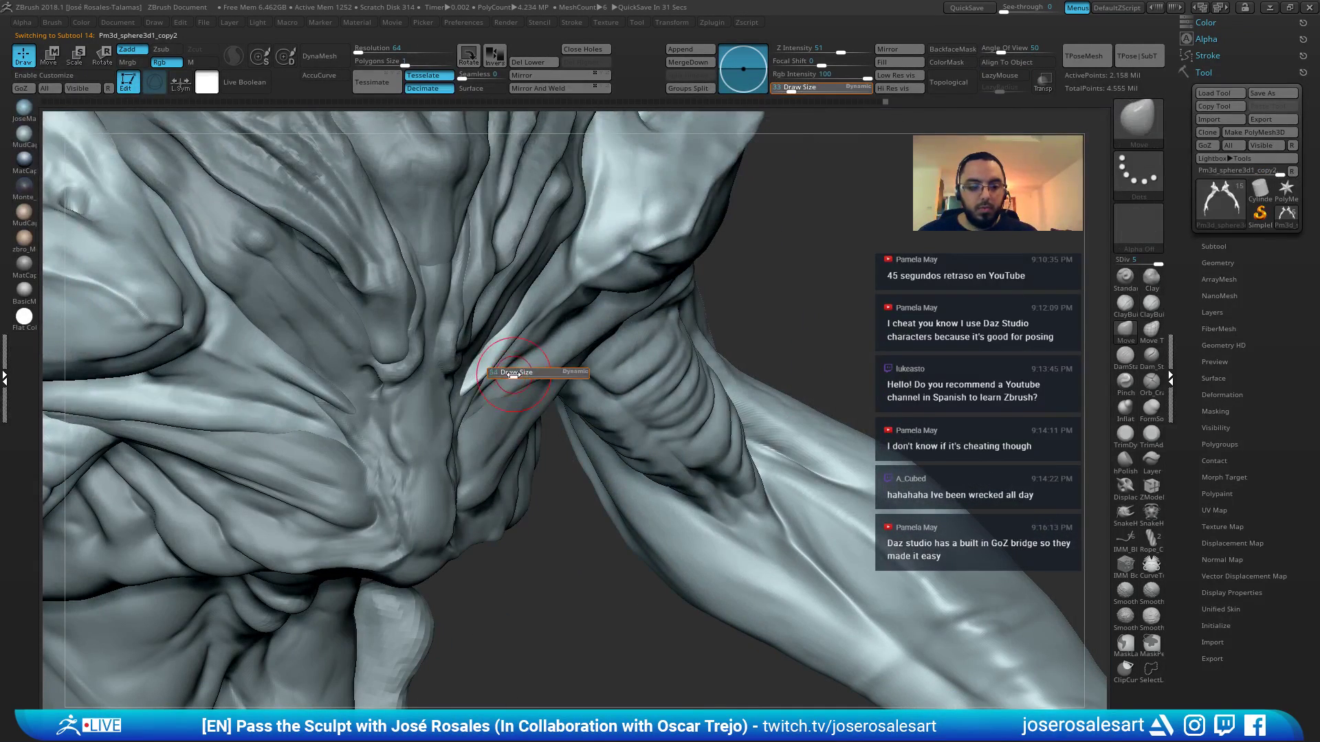
pyautogui.moveTo(485, 363); pyautogui.dragTo(446, 365, button='right')
pyautogui.press('s')
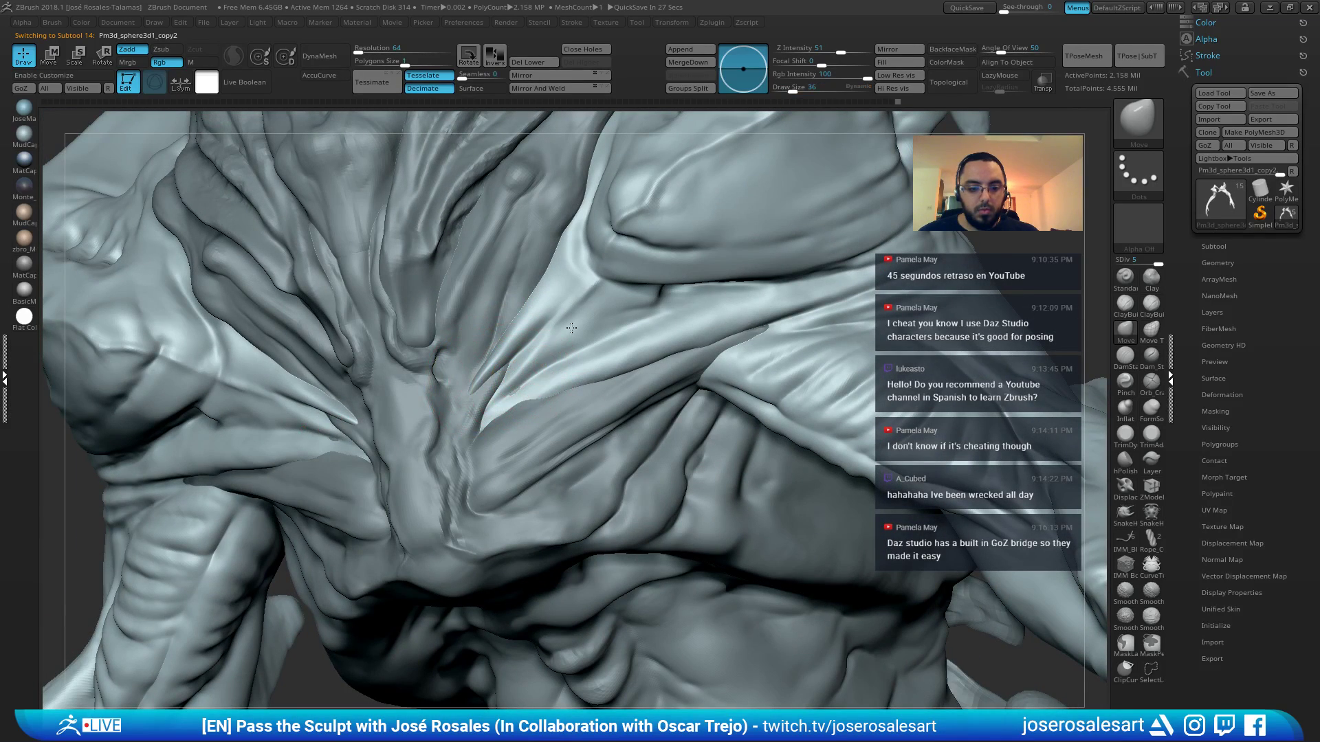
# Build up and smooth the outer chest muscle strands converging on the sternum with ClayBuildup at draw size 36
pyautogui.press('b')
pyautogui.press('c')
pyautogui.press('b')
pyautogui.moveTo(526, 377)
pyautogui.mouseDown(button='right')
pyautogui.moveTo(507, 377)
pyautogui.moveTo(506, 394)
pyautogui.moveTo(524, 377)
pyautogui.moveTo(475, 347)
pyautogui.moveTo(536, 374)
pyautogui.mouseUp(button='right')
pyautogui.keyDown('shift'); pyautogui.moveTo(536, 374); pyautogui.dragTo(474, 395); pyautogui.keyUp('shift')
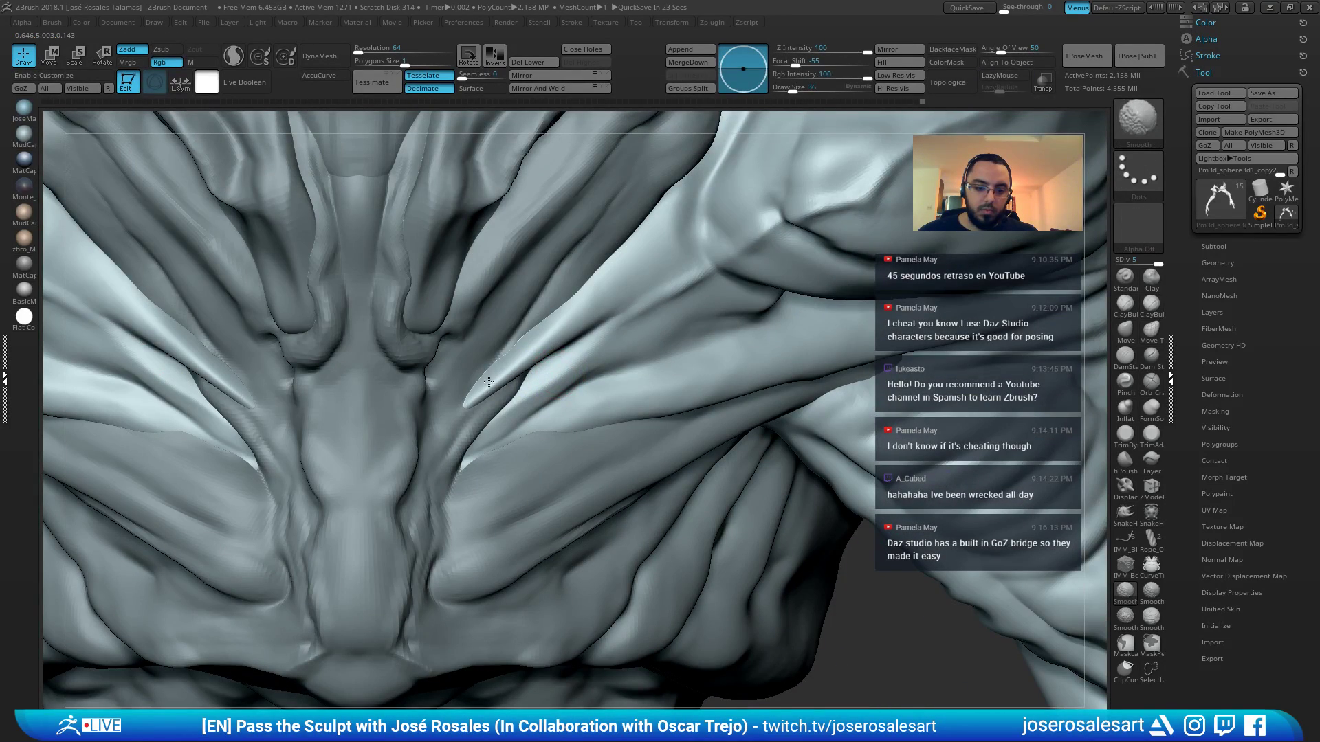
pyautogui.moveTo(489, 382)
pyautogui.keyDown('ctrl'); pyautogui.mouseDown(button='right')
pyautogui.moveTo(633, 279)
pyautogui.moveTo(513, 227)
pyautogui.mouseUp(button='right'); pyautogui.keyUp('ctrl')
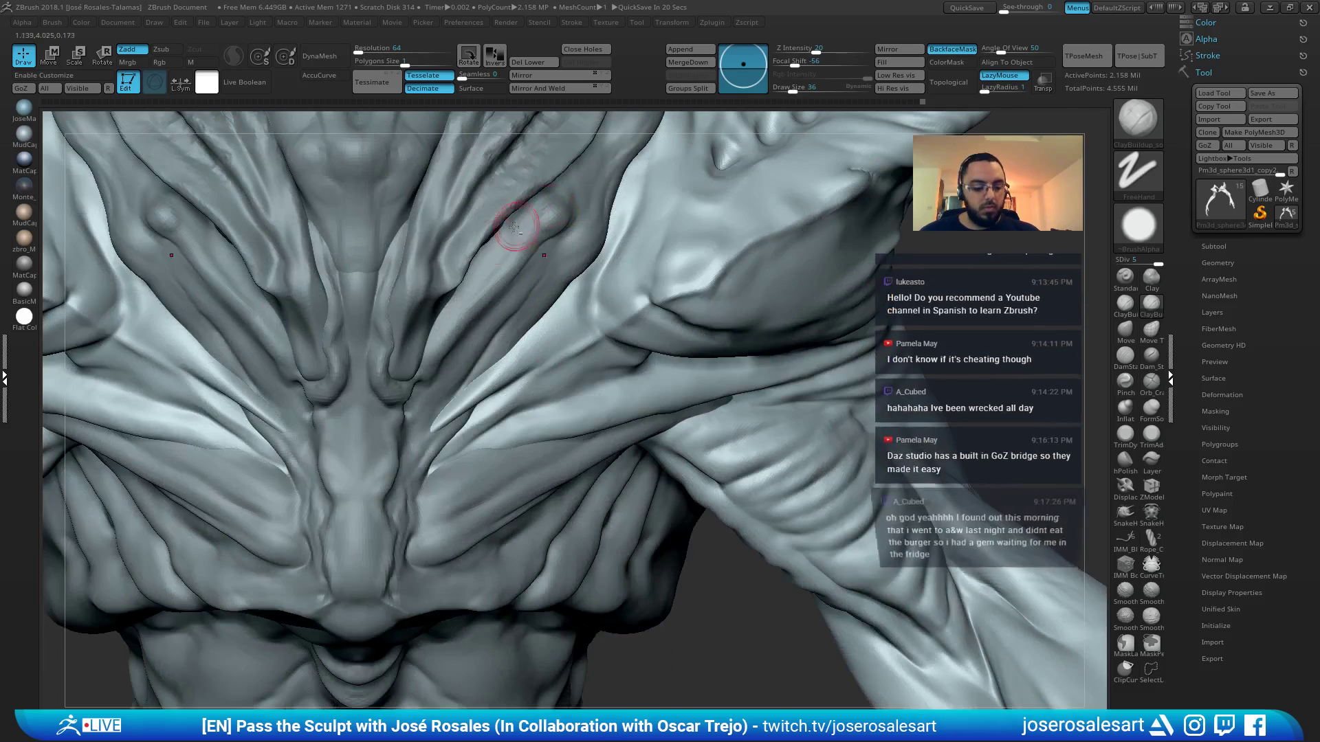
pyautogui.moveTo(559, 302); pyautogui.dragTo(569, 284, button='right')
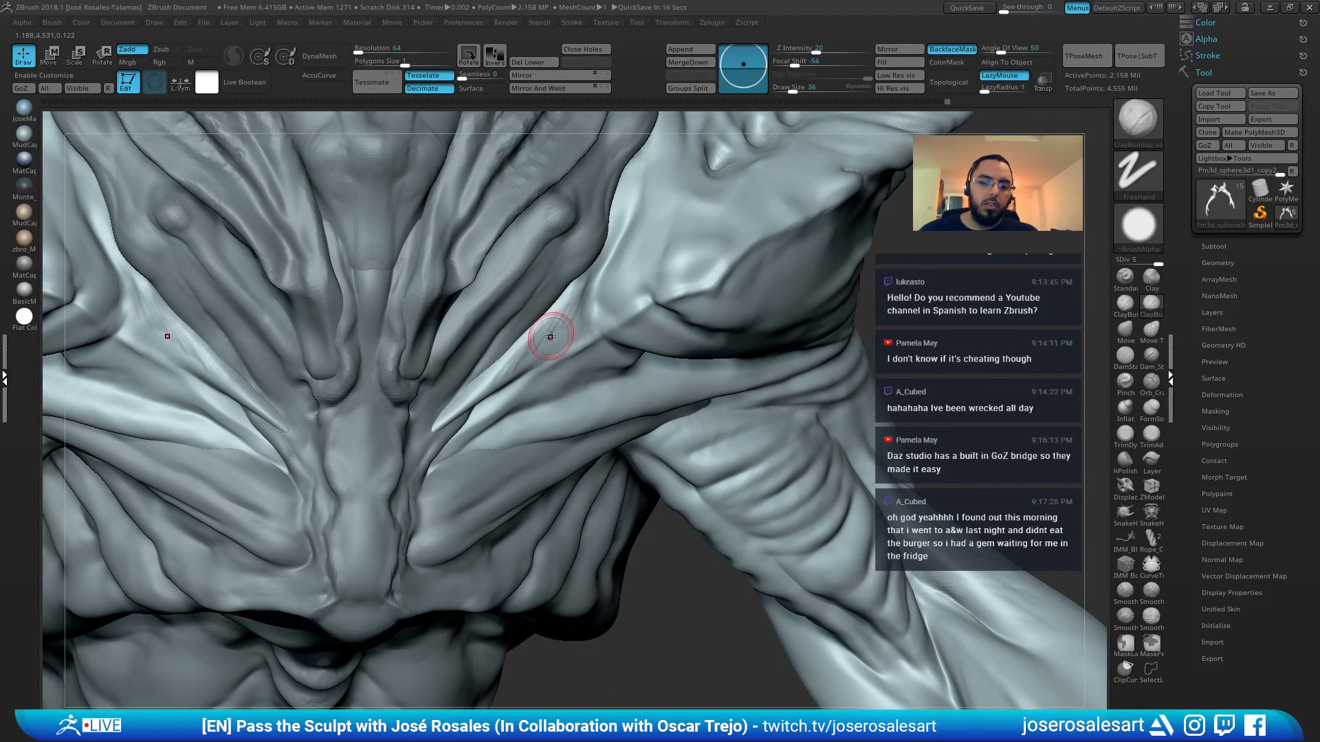
pyautogui.press('shift')
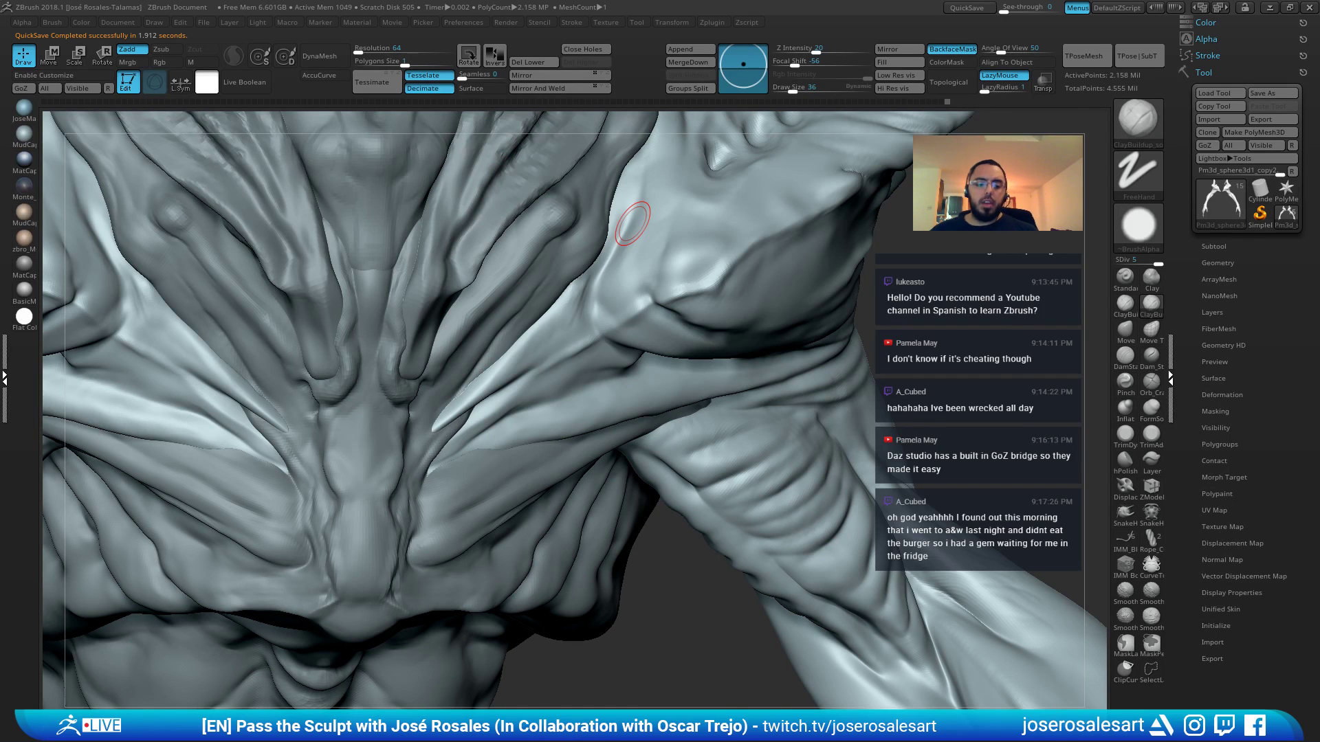
# Crease the outer chest muscle tips converging on the sternum with DamStandard at draw size 30
pyautogui.moveTo(539, 330)
pyautogui.mouseDown(button='right')
pyautogui.moveTo(560, 320)
pyautogui.moveTo(546, 306)
pyautogui.mouseUp(button='right')
pyautogui.press('b')
pyautogui.press('d')
pyautogui.press('s')
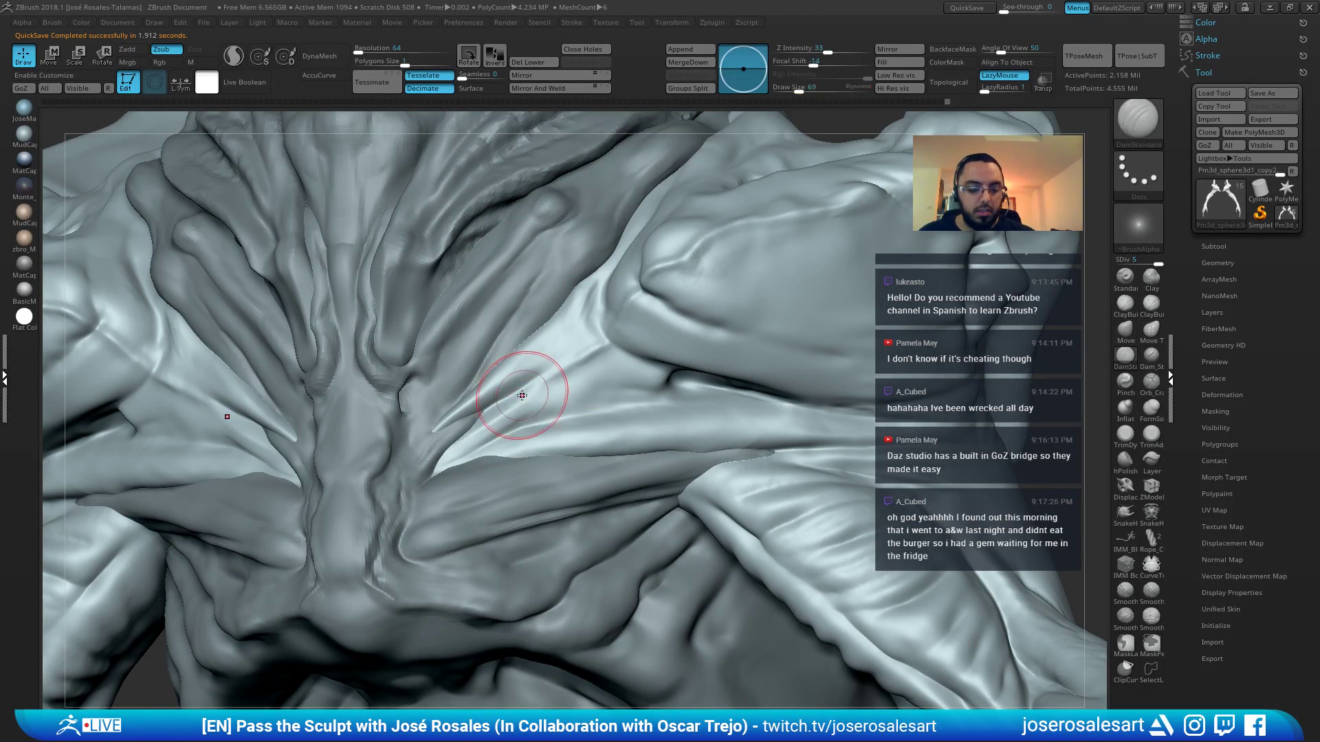
pyautogui.moveTo(526, 387); pyautogui.dragTo(541, 388, button='right')
pyautogui.press('s')
pyautogui.moveTo(540, 389); pyautogui.dragTo(524, 390)
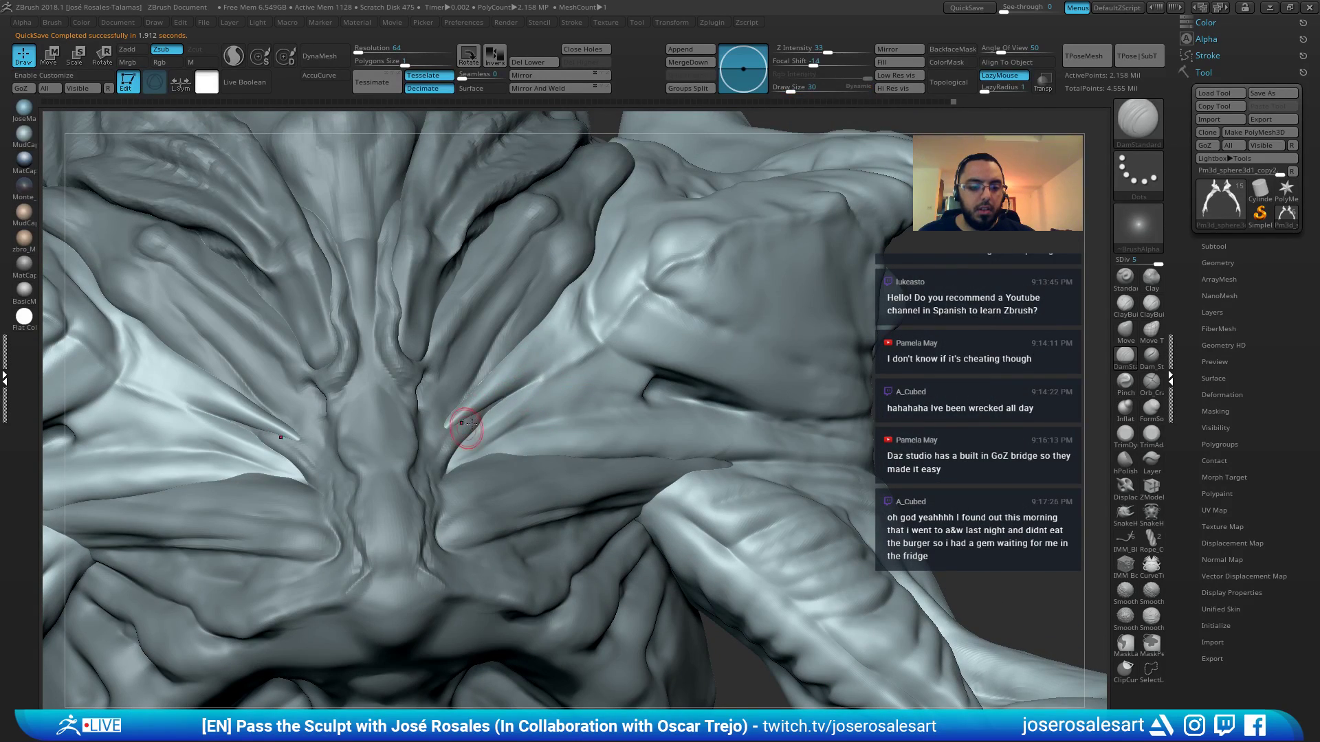
pyautogui.moveTo(180, 409); pyautogui.dragTo(403, 403, button='right')
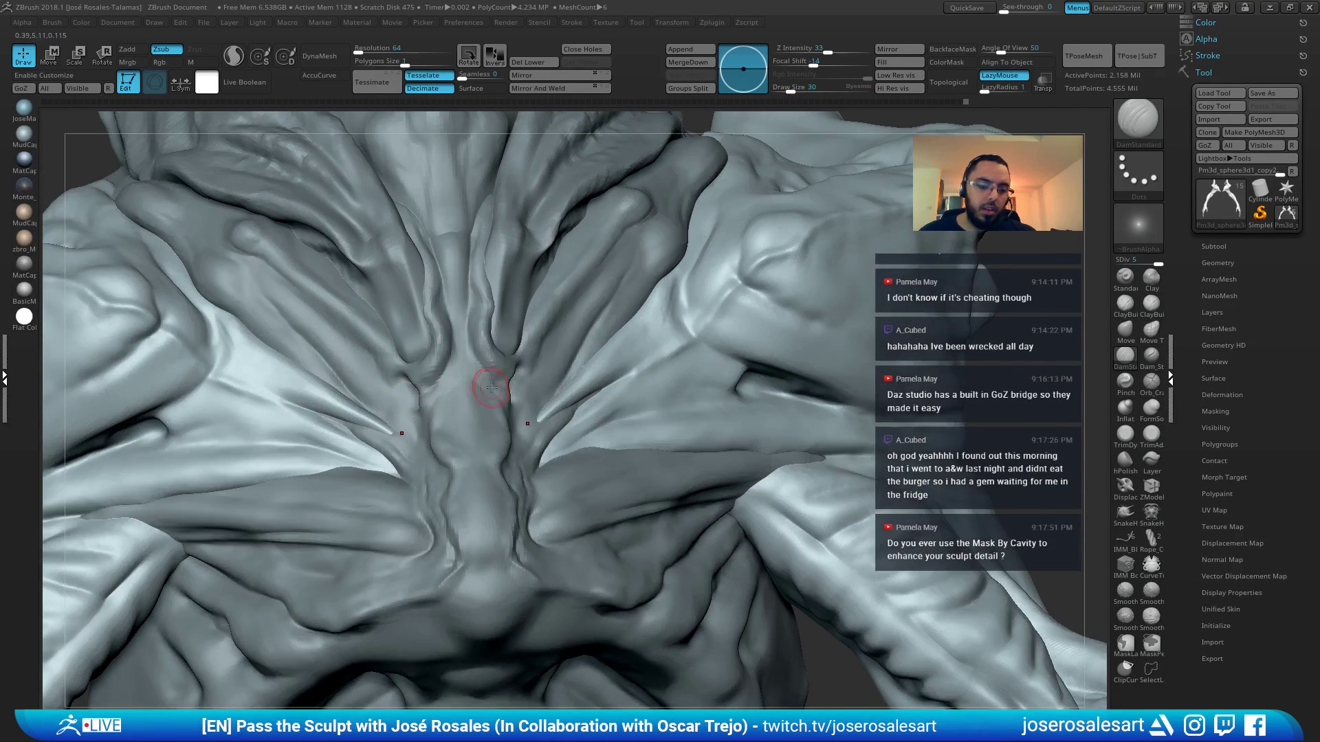
pyautogui.moveTo(494, 385)
pyautogui.mouseDown(button='right')
pyautogui.moveTo(569, 414)
pyautogui.moveTo(585, 378)
pyautogui.mouseUp(button='right')
# Switch to the Pm3d_sphere3d2 subtool and smooth the surface beside the upper sternum with ClayBuildup active at draw size 28
pyautogui.press('b')
pyautogui.press('c')
pyautogui.press('b')
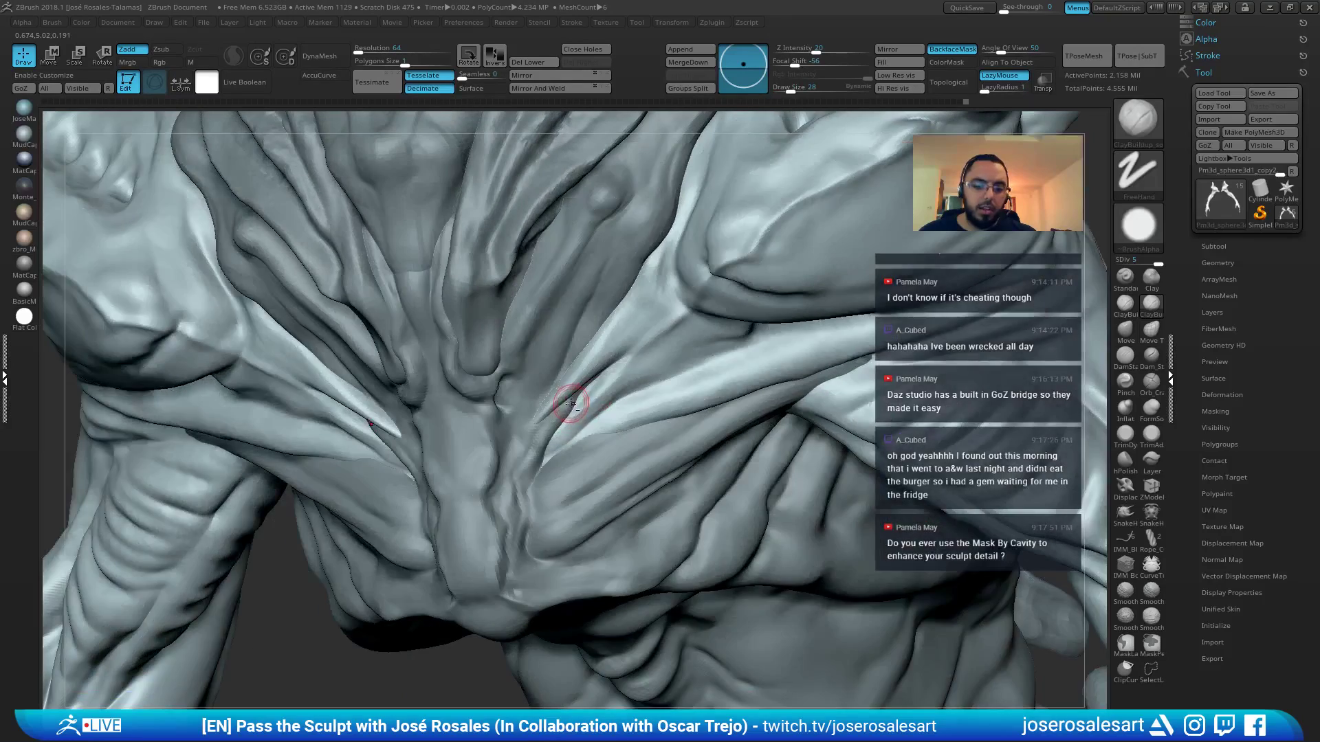
pyautogui.keyDown('alt'); pyautogui.click(593, 376); pyautogui.keyUp('alt')
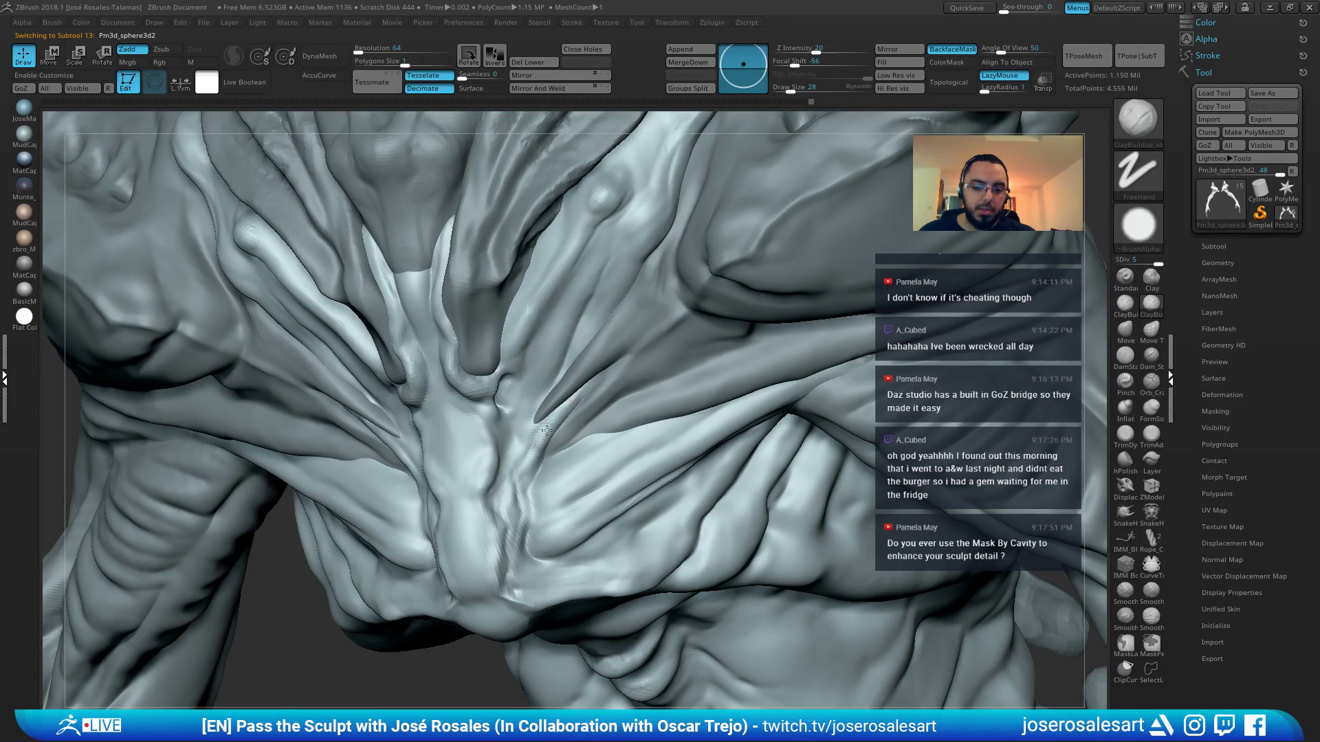
pyautogui.moveTo(547, 431); pyautogui.dragTo(602, 386, button='right')
pyautogui.keyDown('shift'); pyautogui.moveTo(550, 422); pyautogui.dragTo(512, 469); pyautogui.keyUp('shift')
# Crease the inner chest strands below the rounded knob with DamStandard at draw size 26
pyautogui.moveTo(513, 469)
pyautogui.keyDown('ctrl'); pyautogui.mouseDown(button='right')
pyautogui.moveTo(644, 201)
pyautogui.moveTo(694, 214)
pyautogui.moveTo(714, 265)
pyautogui.mouseUp(button='right'); pyautogui.keyUp('ctrl')
pyautogui.moveTo(634, 262)
pyautogui.mouseDown(button='right')
pyautogui.moveTo(625, 221)
pyautogui.moveTo(674, 262)
pyautogui.mouseUp(button='right')
pyautogui.press('b')
pyautogui.press('d')
pyautogui.press('s')
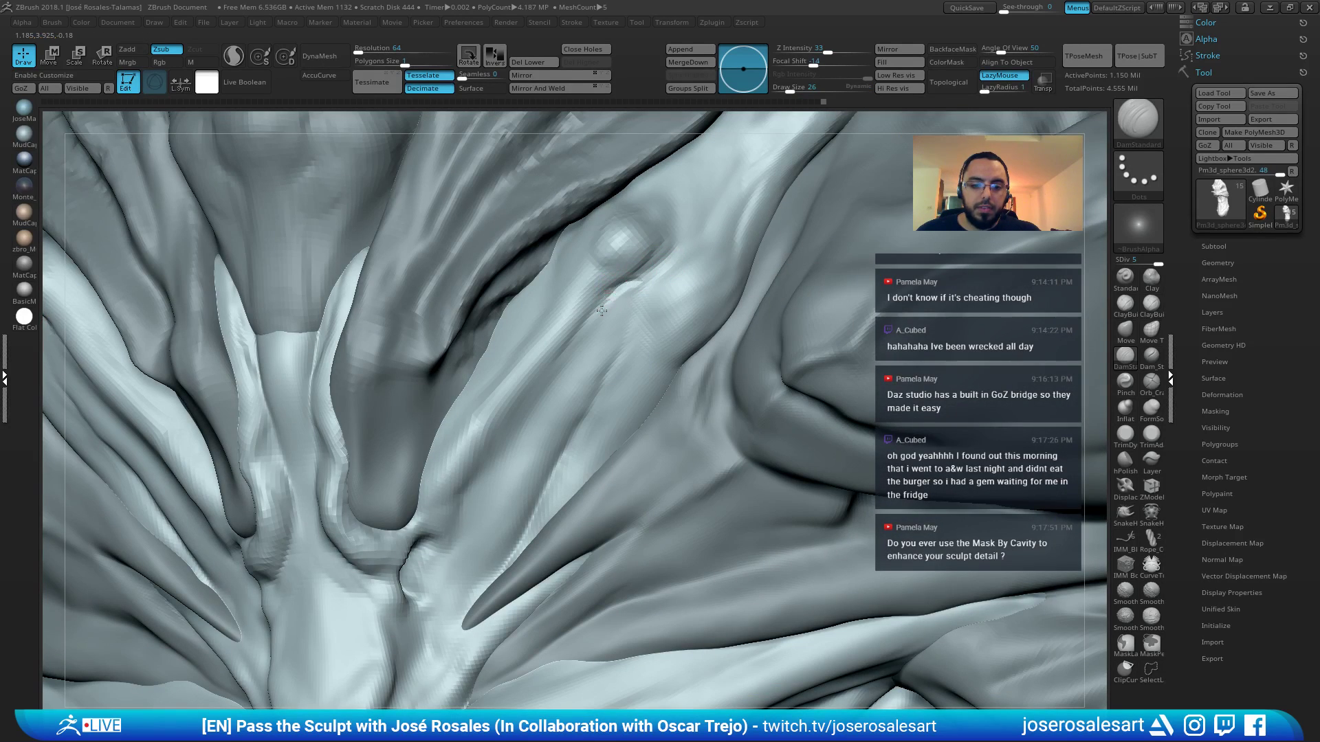
pyautogui.keyDown('ctrl'); pyautogui.moveTo(601, 311); pyautogui.dragTo(582, 218, button='right'); pyautogui.keyUp('ctrl')
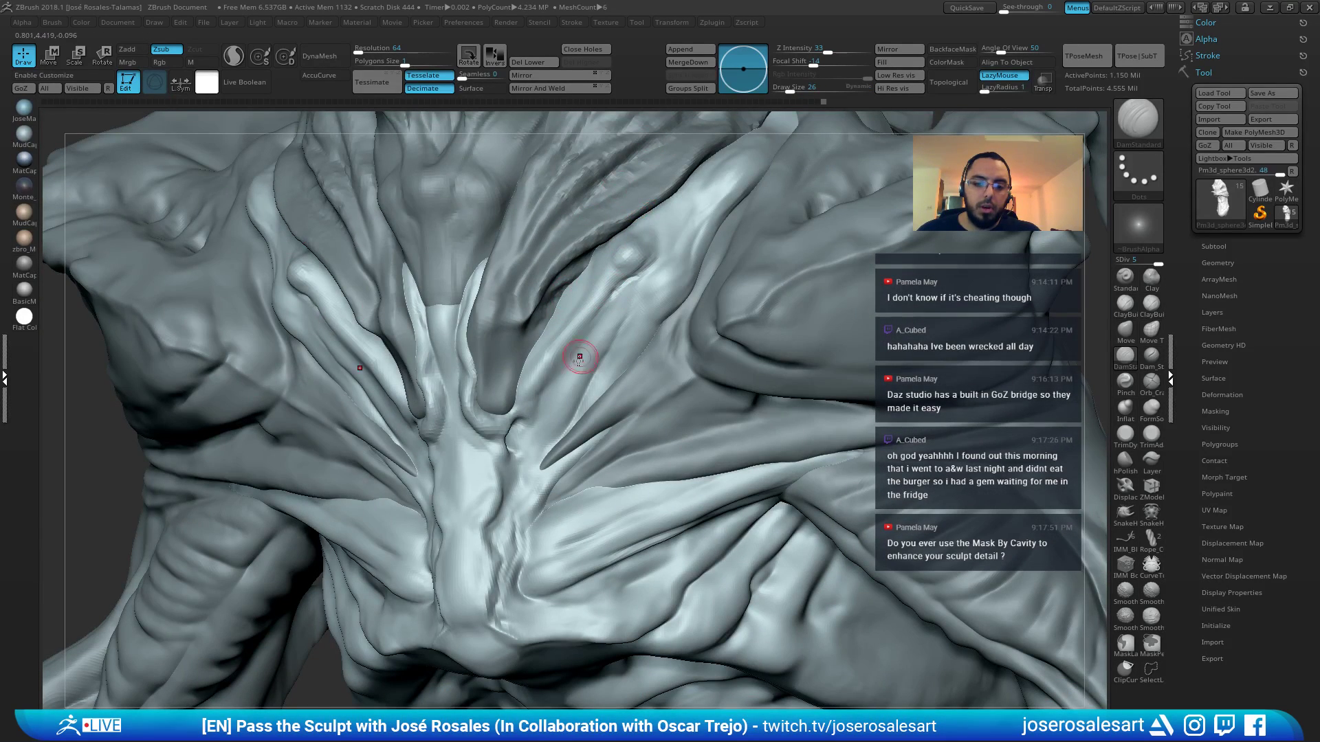
pyautogui.keyDown('ctrl'); pyautogui.moveTo(579, 358); pyautogui.dragTo(611, 306, button='right'); pyautogui.keyUp('ctrl')
pyautogui.moveTo(571, 365)
pyautogui.mouseDown(button='right')
pyautogui.moveTo(532, 344)
pyautogui.moveTo(518, 354)
pyautogui.moveTo(500, 488)
pyautogui.moveTo(628, 317)
pyautogui.mouseUp(button='right')
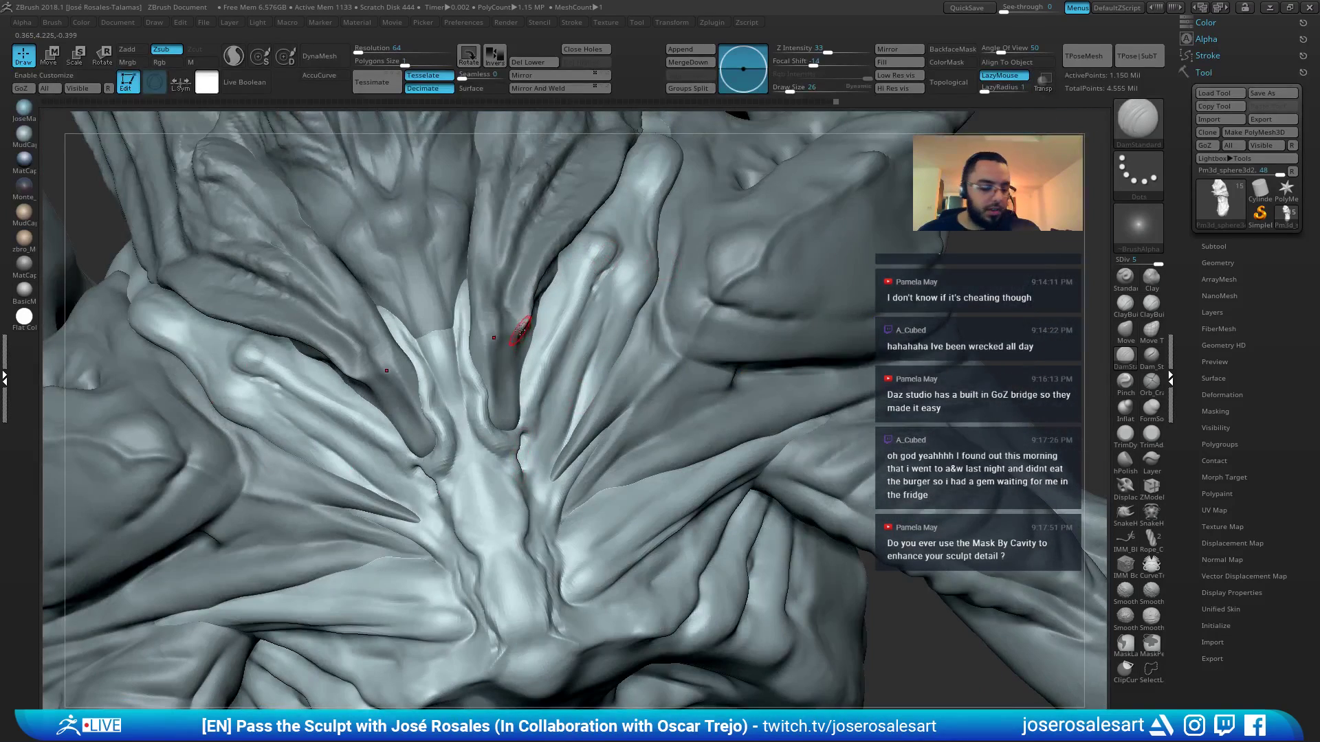
# Refine and smooth the raised rims around the pointed muscle tips at the top of the sternum, using ClayBuildup and DamStandard
pyautogui.press('2')
pyautogui.moveTo(434, 447); pyautogui.dragTo(442, 479, button='right')
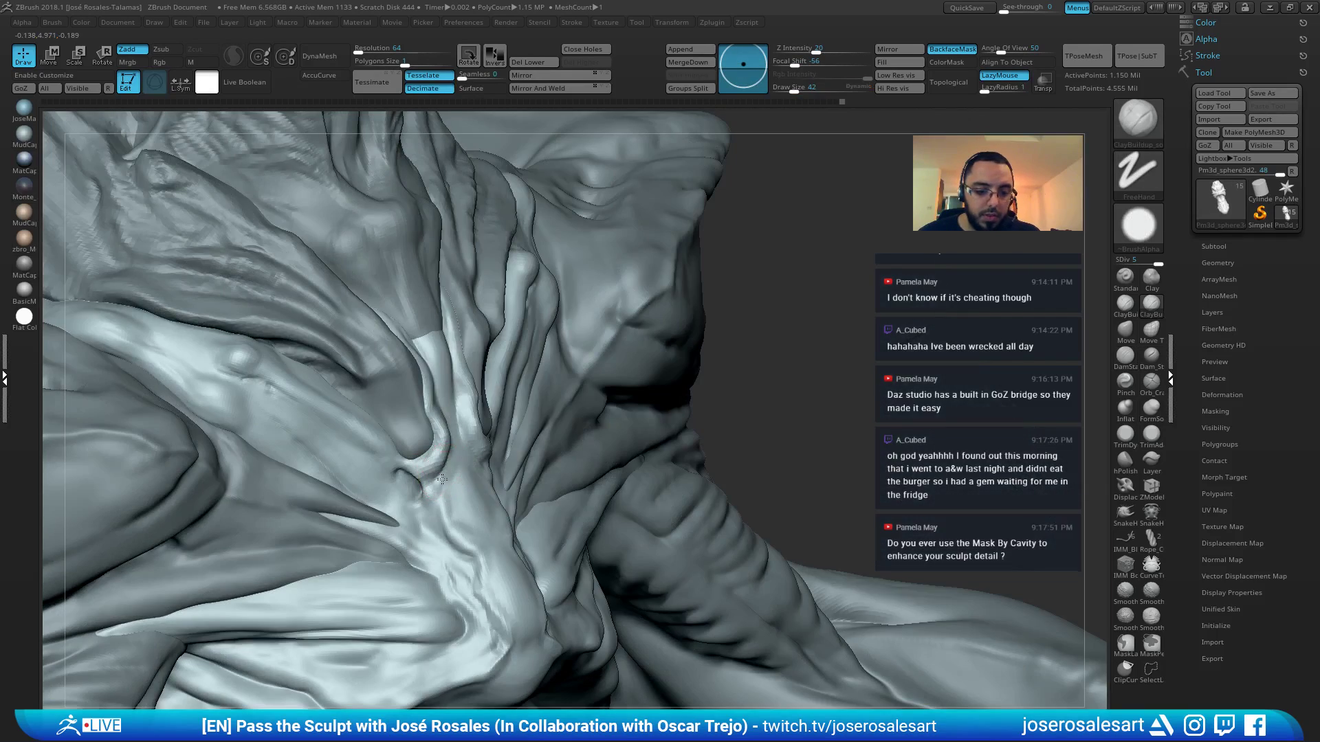
pyautogui.moveTo(479, 432)
pyautogui.mouseDown(button='right')
pyautogui.moveTo(463, 442)
pyautogui.moveTo(500, 309)
pyautogui.moveTo(492, 385)
pyautogui.moveTo(523, 392)
pyautogui.moveTo(440, 448)
pyautogui.mouseUp(button='right')
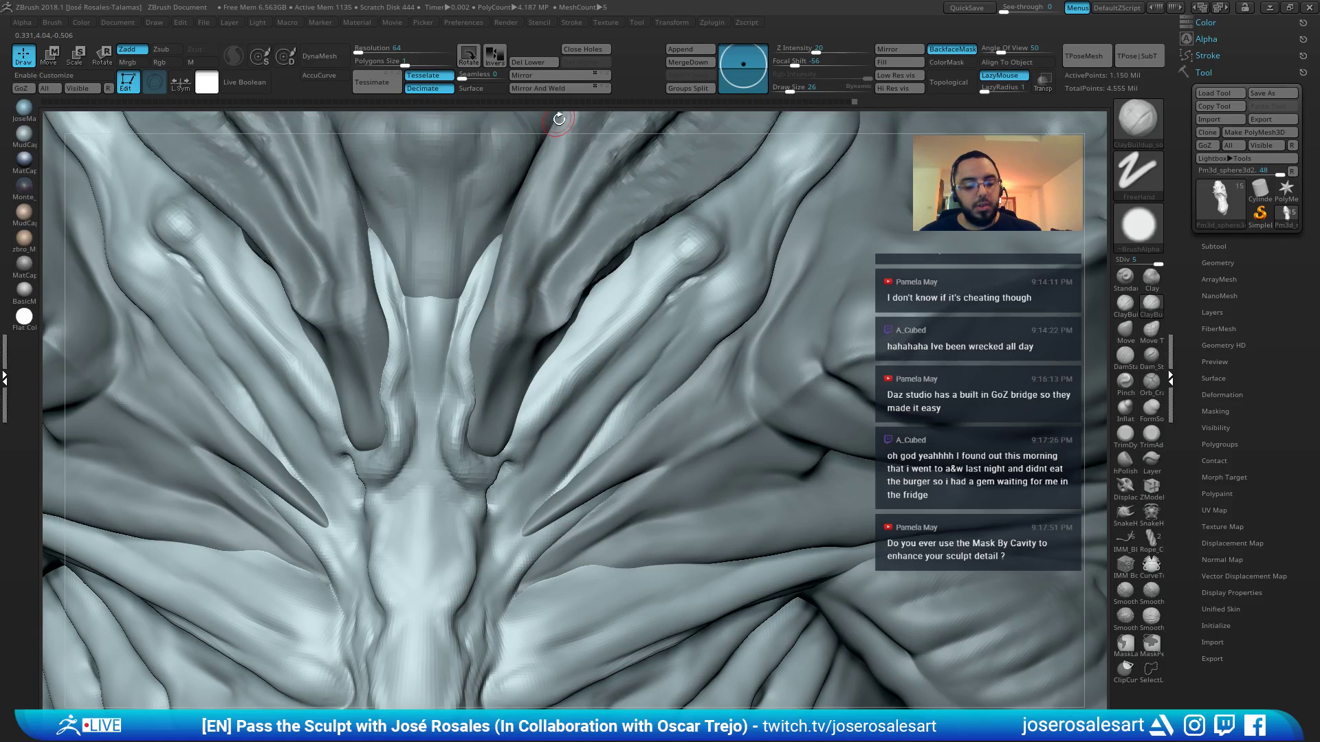
pyautogui.press('b')
pyautogui.press('d')
pyautogui.press('s')
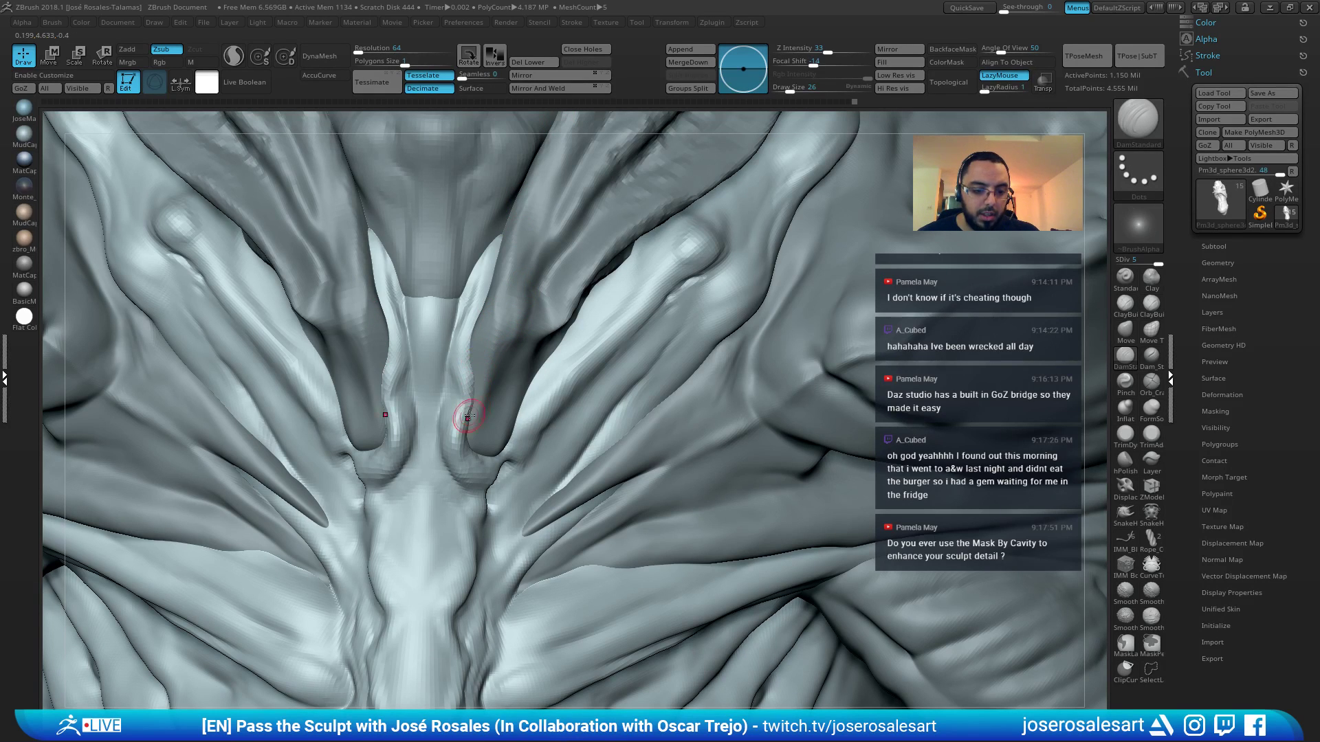
pyautogui.keyDown('shift'); pyautogui.moveTo(468, 416); pyautogui.dragTo(472, 389); pyautogui.keyUp('shift')
# Build up the upper sternum between the two pointed muscle tips with ClayBuildup at draw size 26
pyautogui.keyDown('alt'); pyautogui.moveTo(518, 342); pyautogui.dragTo(434, 366, button='right'); pyautogui.keyUp('alt')
pyautogui.press('b')
pyautogui.press('c')
pyautogui.press('b')
pyautogui.press('s')
pyautogui.moveTo(434, 367); pyautogui.dragTo(437, 367)
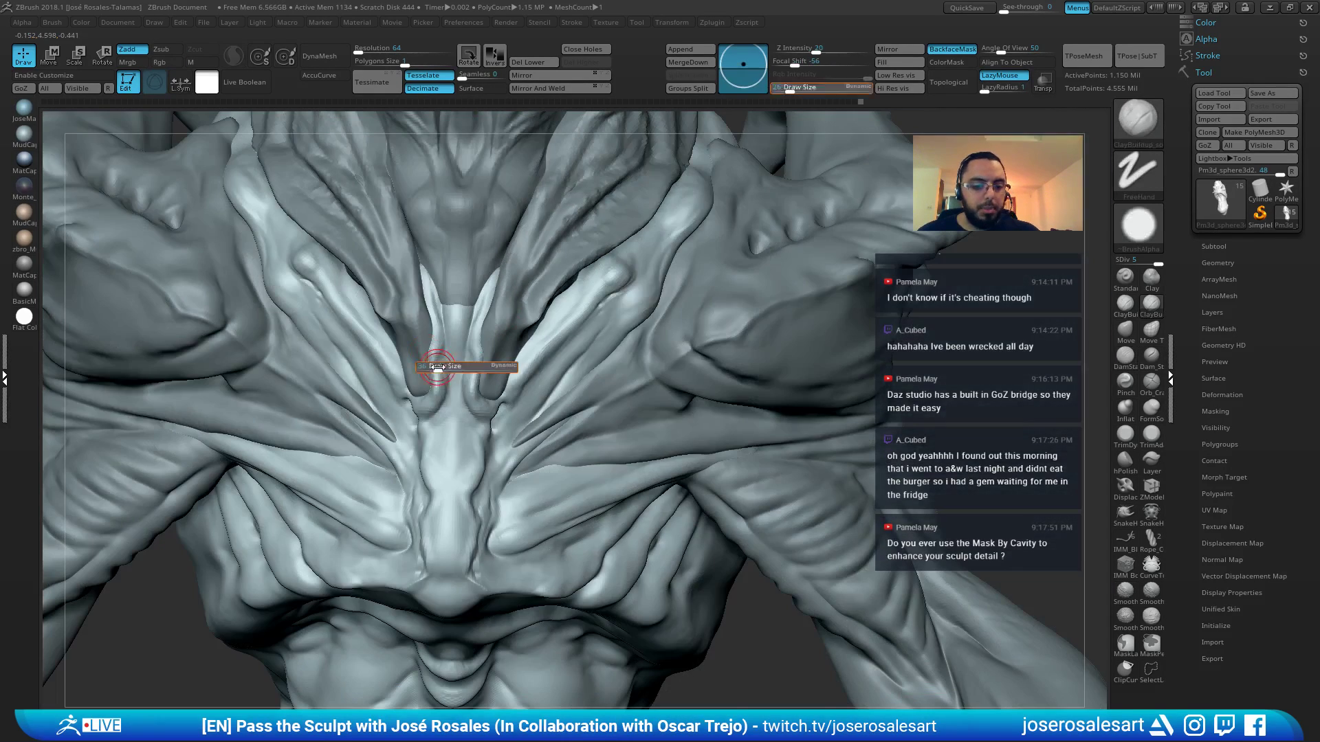
pyautogui.click(438, 367)
pyautogui.moveTo(439, 366)
pyautogui.mouseDown(button='right')
pyautogui.moveTo(429, 396)
pyautogui.moveTo(461, 386)
pyautogui.moveTo(469, 413)
pyautogui.moveTo(517, 403)
pyautogui.mouseUp(button='right')
pyautogui.moveTo(448, 393); pyautogui.dragTo(455, 416)
pyautogui.moveTo(475, 400)
pyautogui.mouseDown(button='right')
pyautogui.moveTo(438, 380)
pyautogui.moveTo(543, 389)
pyautogui.mouseUp(button='right')
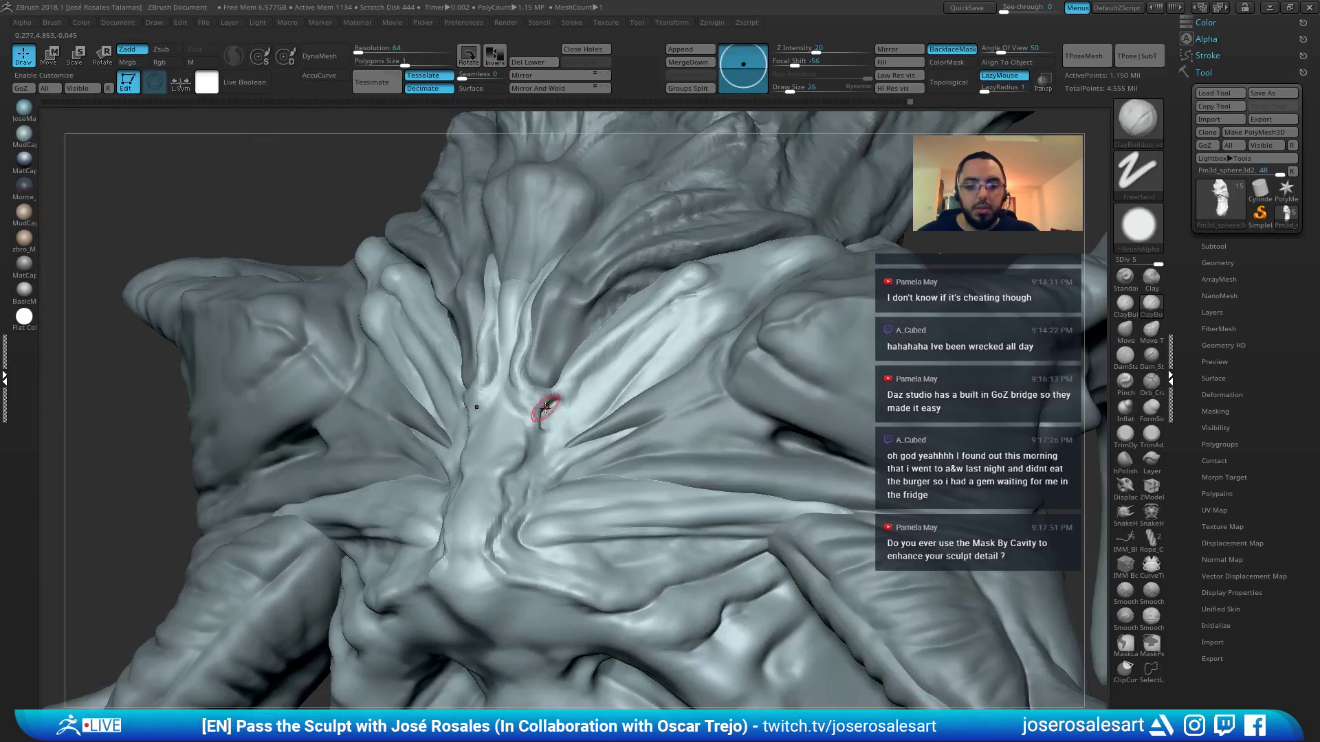
# Sculpt and smooth the small hollow beside the top of the sternum with the Standard brush at draw size 36
pyautogui.press('2')
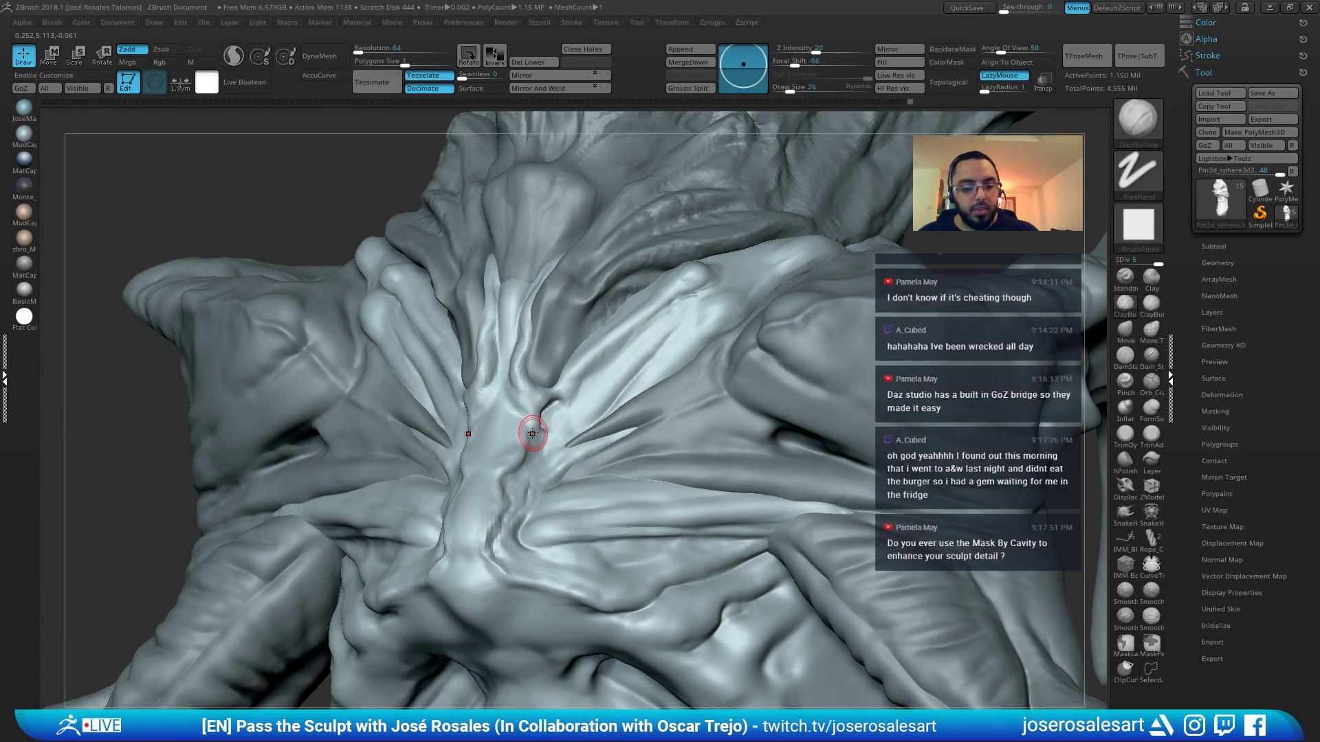
pyautogui.press('1')
pyautogui.moveTo(530, 436)
pyautogui.keyDown('ctrl'); pyautogui.mouseDown(button='right')
pyautogui.moveTo(575, 395)
pyautogui.moveTo(554, 391)
pyautogui.mouseUp(button='right'); pyautogui.keyUp('ctrl')
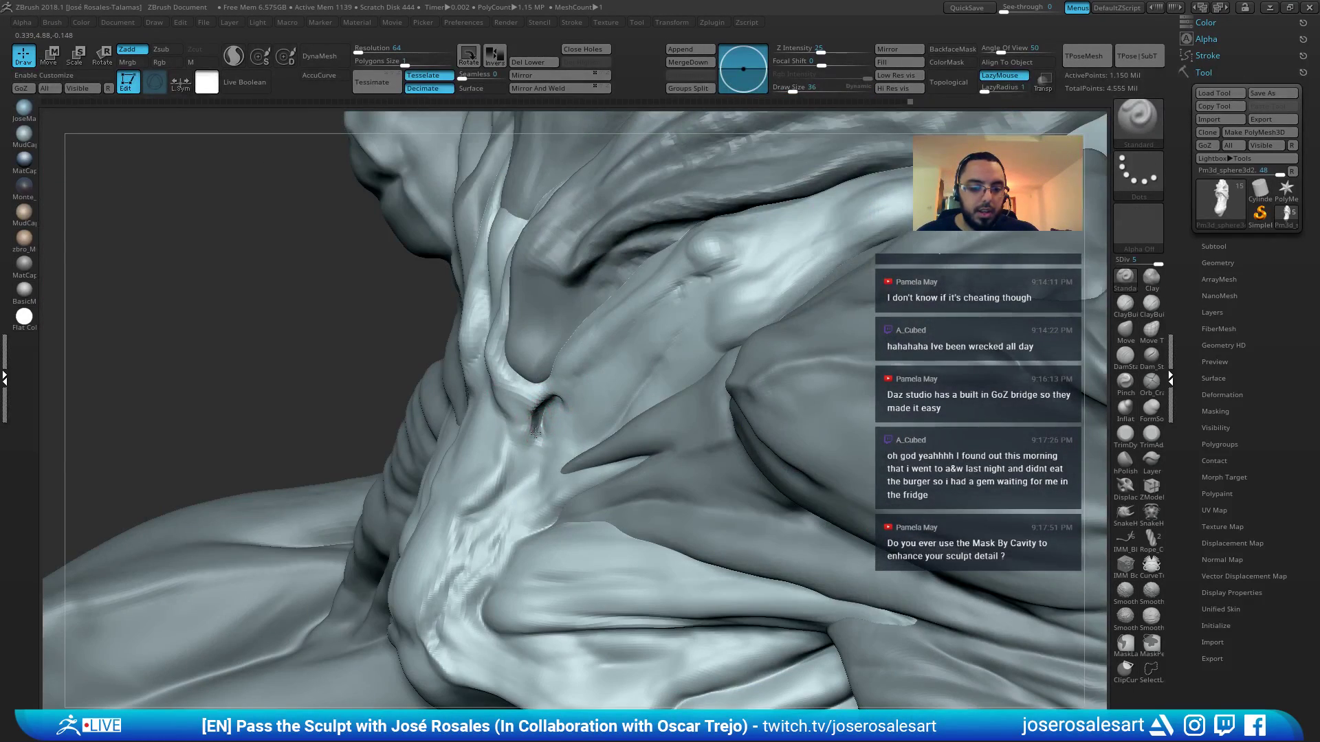
pyautogui.moveTo(535, 433); pyautogui.dragTo(538, 439)
pyautogui.moveTo(538, 434); pyautogui.dragTo(583, 412, button='right')
pyautogui.keyDown('shift'); pyautogui.moveTo(546, 421); pyautogui.dragTo(558, 412); pyautogui.keyUp('shift')
pyautogui.moveTo(570, 412); pyautogui.dragTo(538, 428, button='right')
pyautogui.press('2')
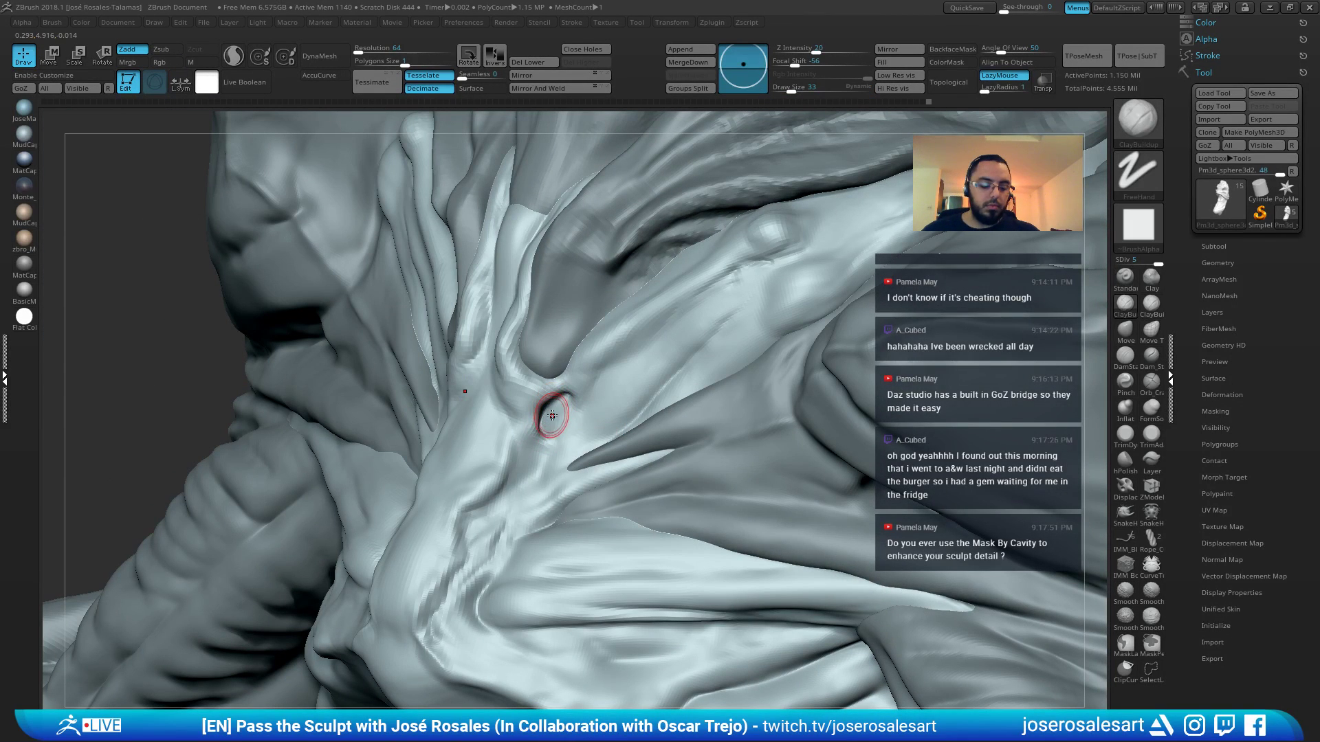
# Refine the edges of the hollow beside the upper sternum with the Standard brush at draw size 21
pyautogui.press('3')
pyautogui.press('1')
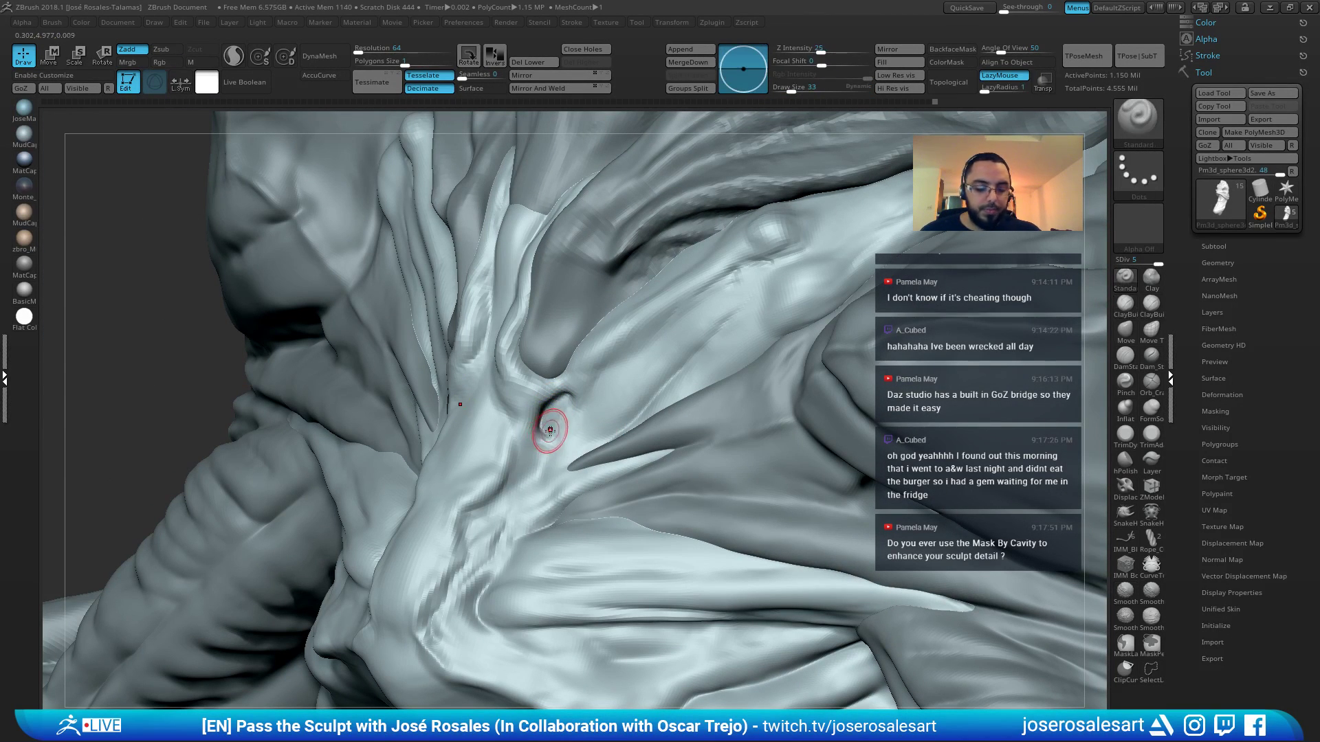
pyautogui.press('[')
pyautogui.moveTo(543, 405)
pyautogui.keyDown('ctrl'); pyautogui.mouseDown(button='right')
pyautogui.moveTo(533, 413)
pyautogui.moveTo(584, 354)
pyautogui.moveTo(630, 250)
pyautogui.mouseUp(button='right'); pyautogui.keyUp('ctrl')
pyautogui.press('shift')
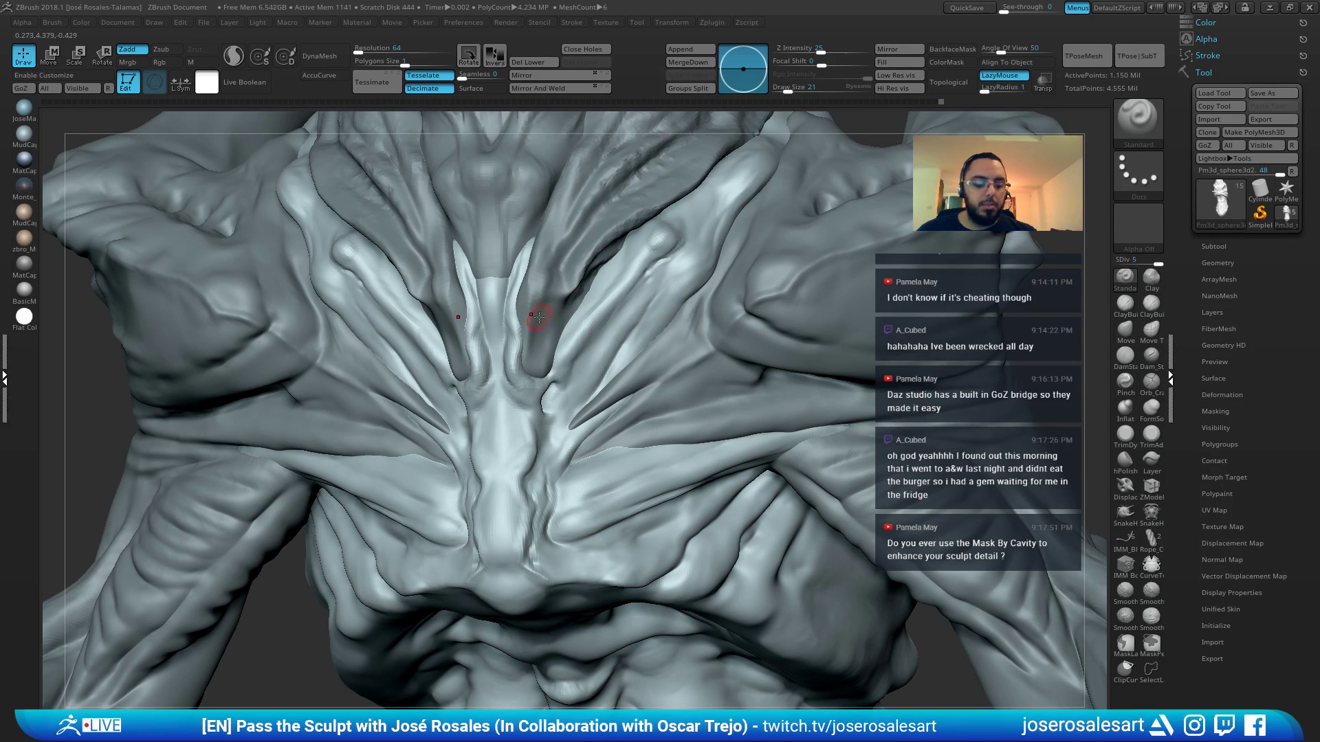
# Deepen the creases between the diagonal chest strands with DamStandard at draw size 33
pyautogui.press('b')
pyautogui.press('d')
pyautogui.press('s')
pyautogui.keyDown('alt'); pyautogui.moveTo(568, 403); pyautogui.dragTo(541, 375, button='right'); pyautogui.keyUp('alt')
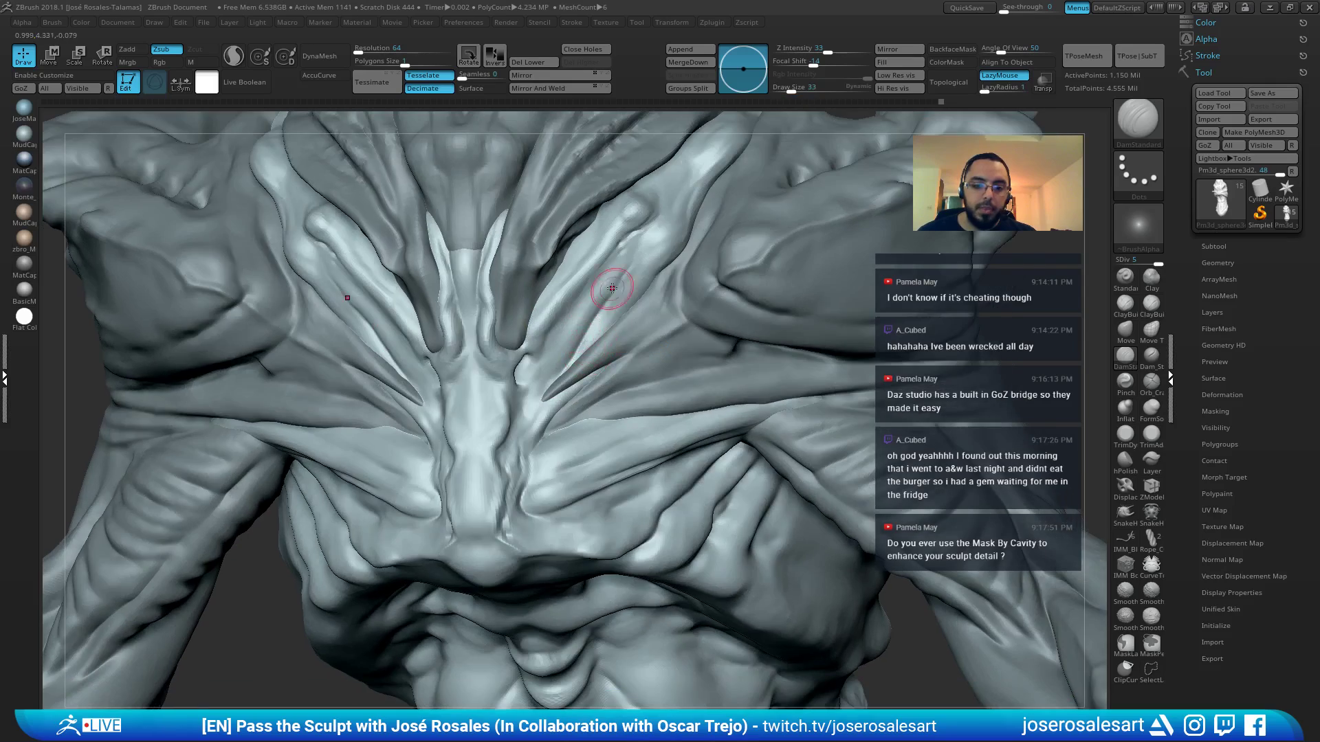
pyautogui.moveTo(612, 288)
pyautogui.mouseDown(button='right')
pyautogui.moveTo(643, 231)
pyautogui.moveTo(712, 203)
pyautogui.mouseUp(button='right')
# Build a second rounded knob beside the existing one on the upper chest strands with ClayBuildup at draw size 23
pyautogui.press('b')
pyautogui.press('c')
pyautogui.press('b')
pyautogui.moveTo(687, 231); pyautogui.dragTo(690, 226)
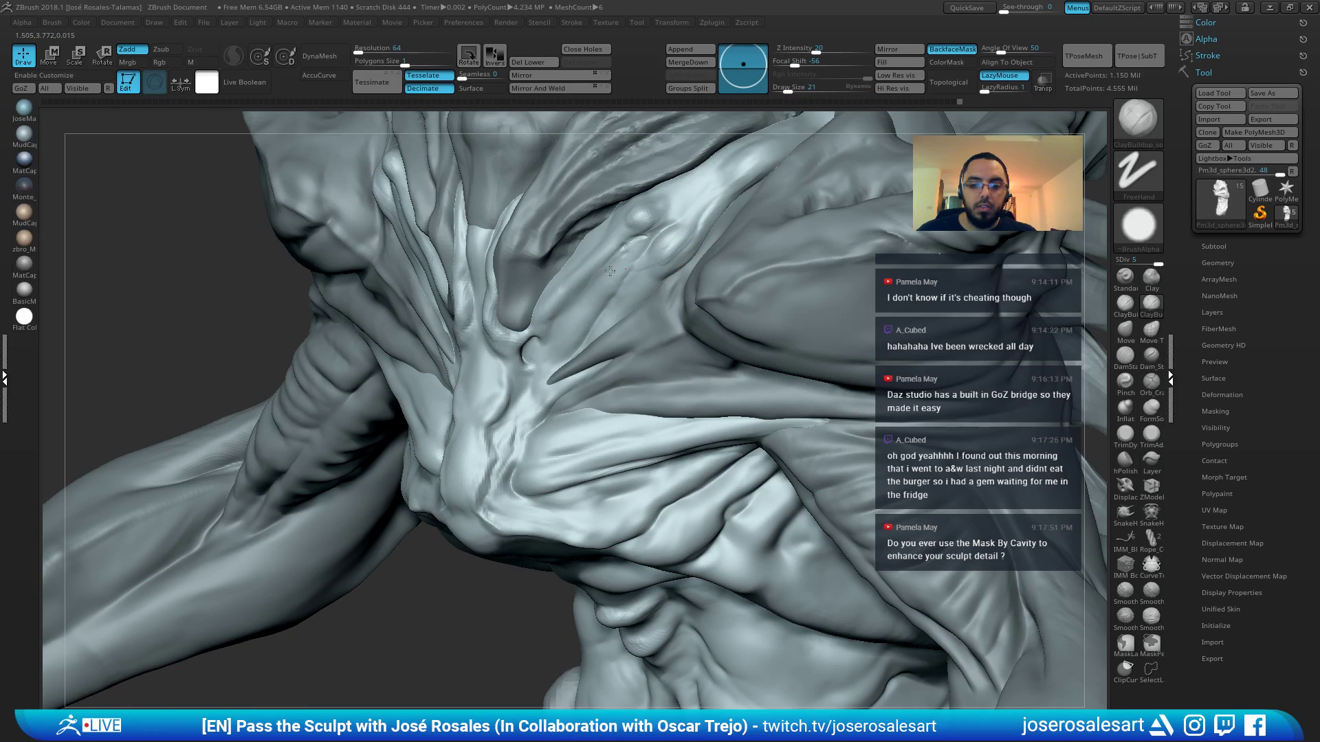
pyautogui.moveTo(689, 226)
pyautogui.mouseDown(button='right')
pyautogui.moveTo(631, 244)
pyautogui.moveTo(663, 247)
pyautogui.mouseUp(button='right')
pyautogui.press('s')
pyautogui.moveTo(664, 247); pyautogui.dragTo(666, 248)
pyautogui.moveTo(666, 249); pyautogui.dragTo(671, 238, button='right')
pyautogui.moveTo(677, 242)
pyautogui.mouseDown()
pyautogui.moveTo(649, 254)
pyautogui.moveTo(673, 227)
pyautogui.mouseUp()
# Extend the new knob into a strand running toward the sternum and smooth it
pyautogui.moveTo(622, 264); pyautogui.dragTo(684, 243, button='right')
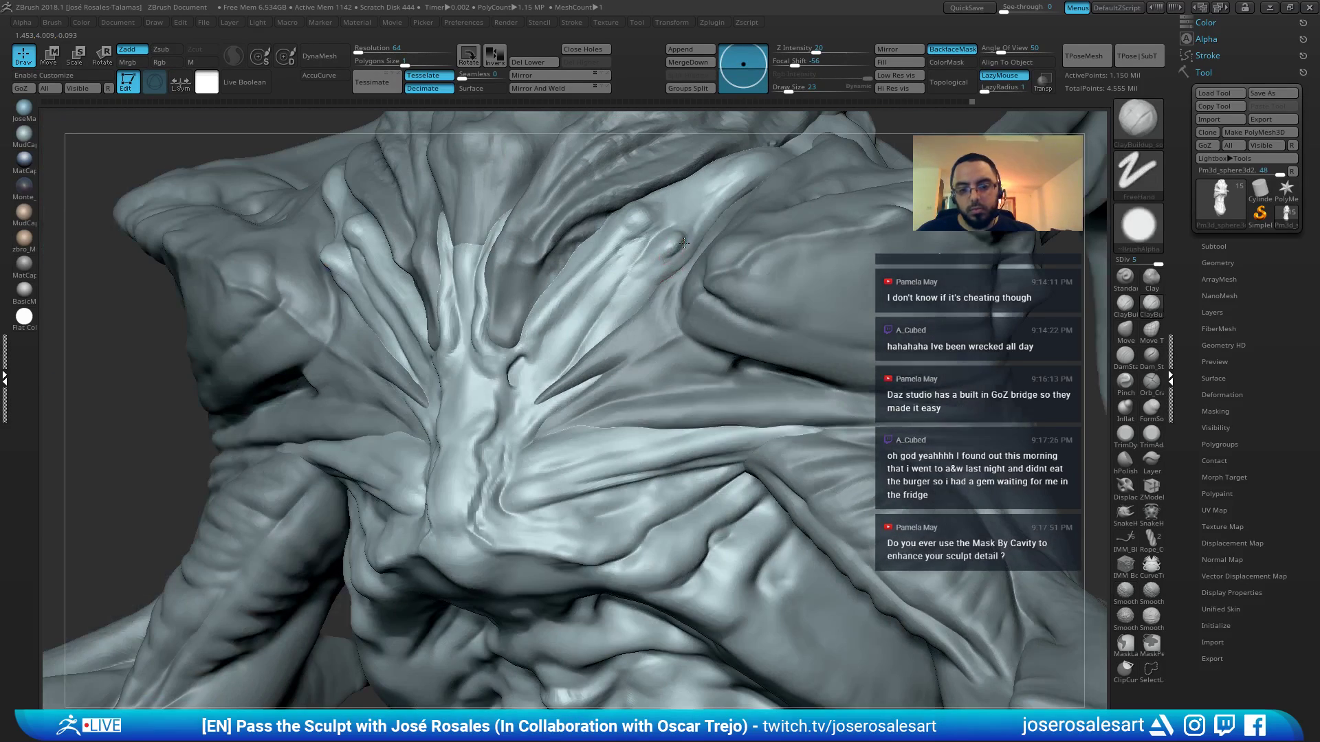
pyautogui.moveTo(683, 263); pyautogui.dragTo(664, 281)
pyautogui.moveTo(664, 281); pyautogui.dragTo(681, 259, button='right')
pyautogui.keyDown('shift'); pyautogui.moveTo(661, 276); pyautogui.dragTo(579, 358); pyautogui.keyUp('shift')
# Define the grooves along the new chest strand and beside the sternum with the Standard brush at draw size 23
pyautogui.keyDown('ctrl'); pyautogui.moveTo(618, 309); pyautogui.dragTo(669, 274, button='right'); pyautogui.keyUp('ctrl')
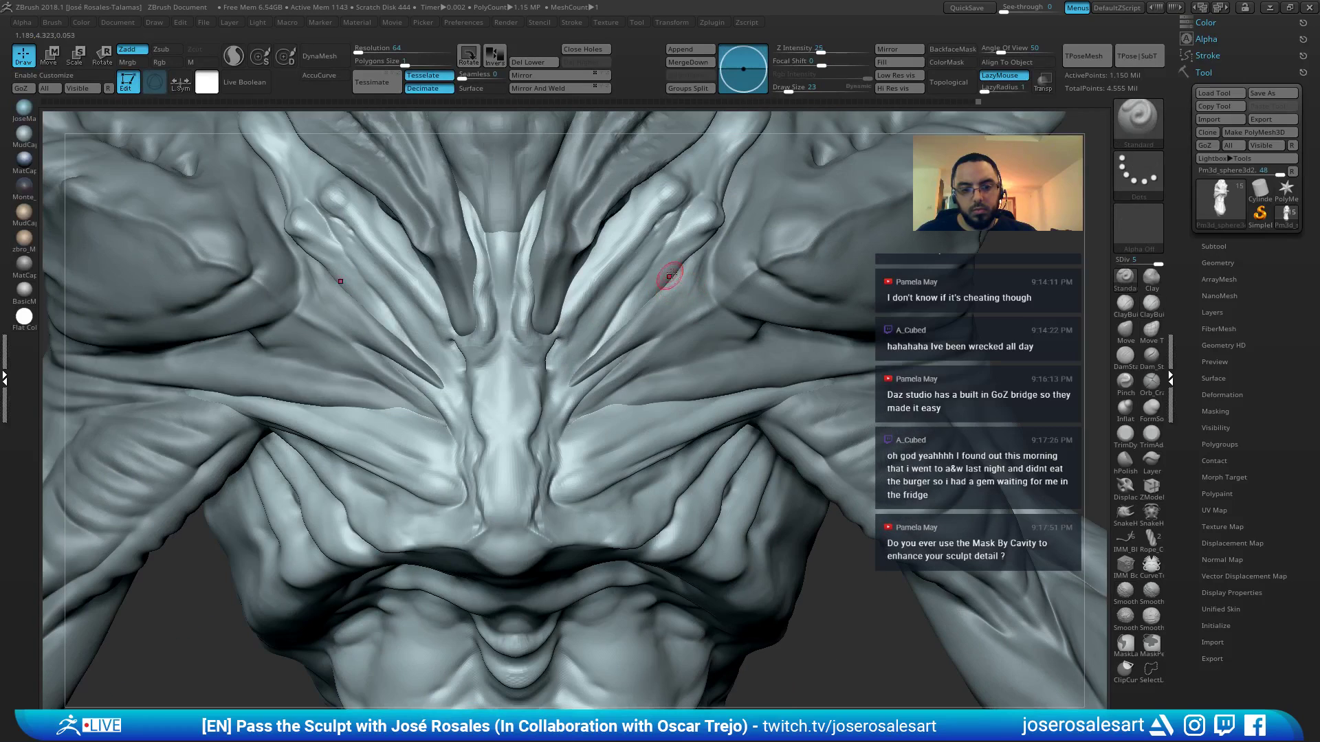
pyautogui.moveTo(668, 274); pyautogui.dragTo(637, 293)
pyautogui.keyDown('ctrl'); pyautogui.moveTo(565, 345); pyautogui.dragTo(583, 324, button='right'); pyautogui.keyUp('ctrl')
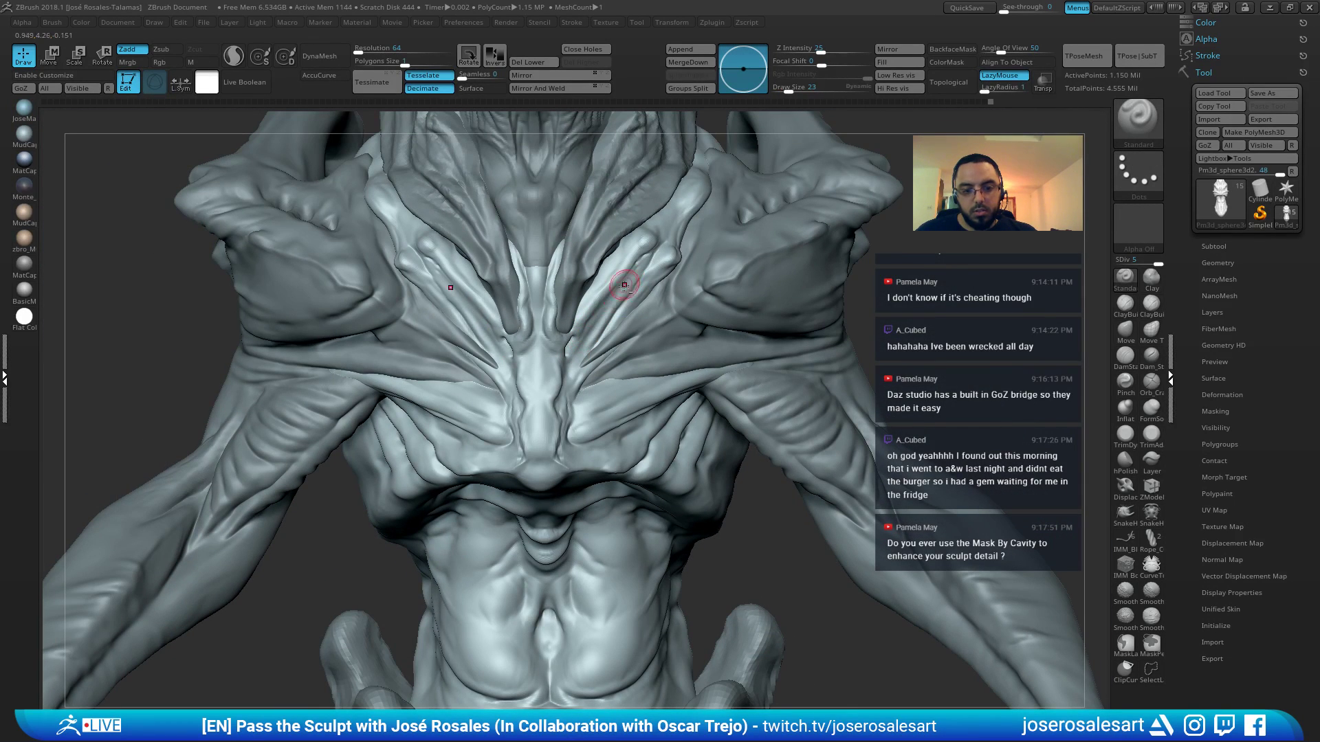
pyautogui.moveTo(622, 283)
pyautogui.keyDown('ctrl'); pyautogui.mouseDown(button='right')
pyautogui.moveTo(567, 294)
pyautogui.moveTo(732, 281)
pyautogui.moveTo(712, 307)
pyautogui.moveTo(612, 347)
pyautogui.mouseUp(button='right'); pyautogui.keyUp('ctrl')
pyautogui.moveTo(566, 398)
pyautogui.mouseDown()
pyautogui.moveTo(619, 305)
pyautogui.moveTo(562, 409)
pyautogui.mouseUp()
# Add volume to the diagonal chest strands between the knobs and the sternum with ClayBuildup at draw size 28
pyautogui.press('b')
pyautogui.press('c')
pyautogui.press('b')
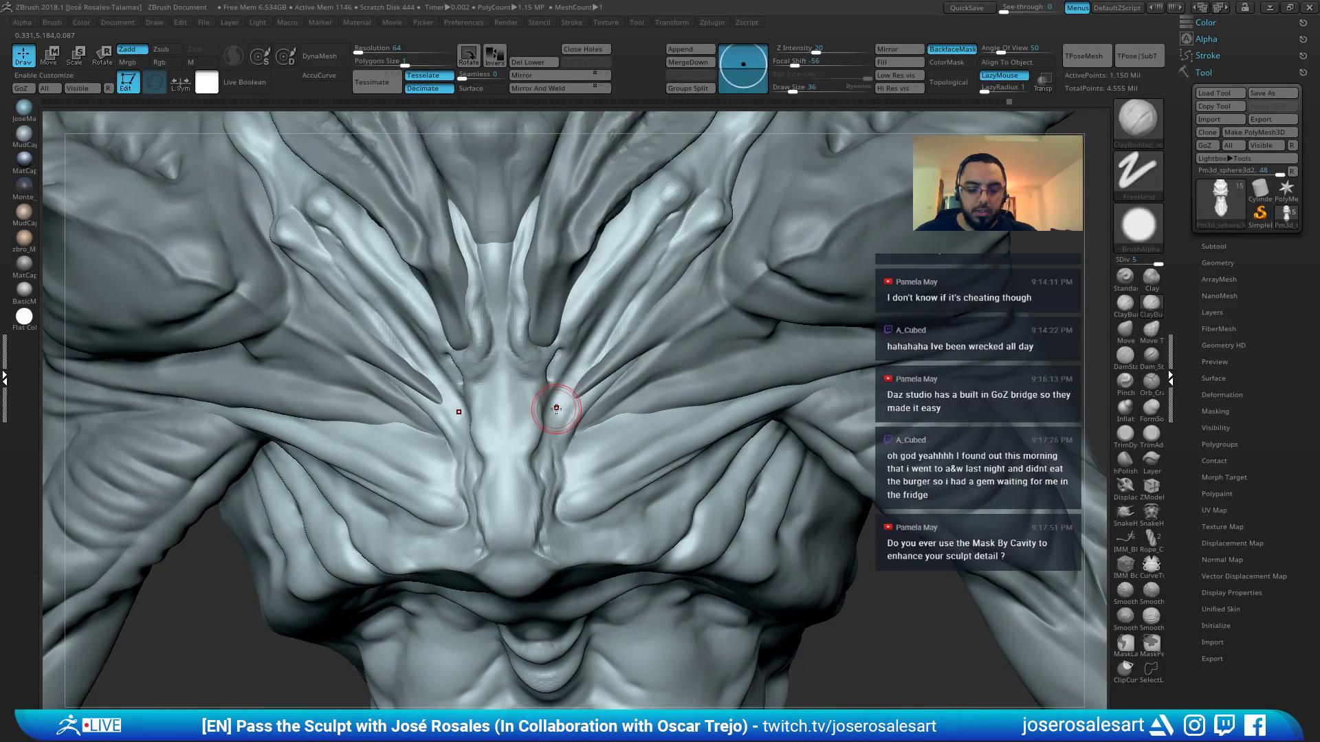
pyautogui.moveTo(556, 408); pyautogui.dragTo(542, 407, button='right')
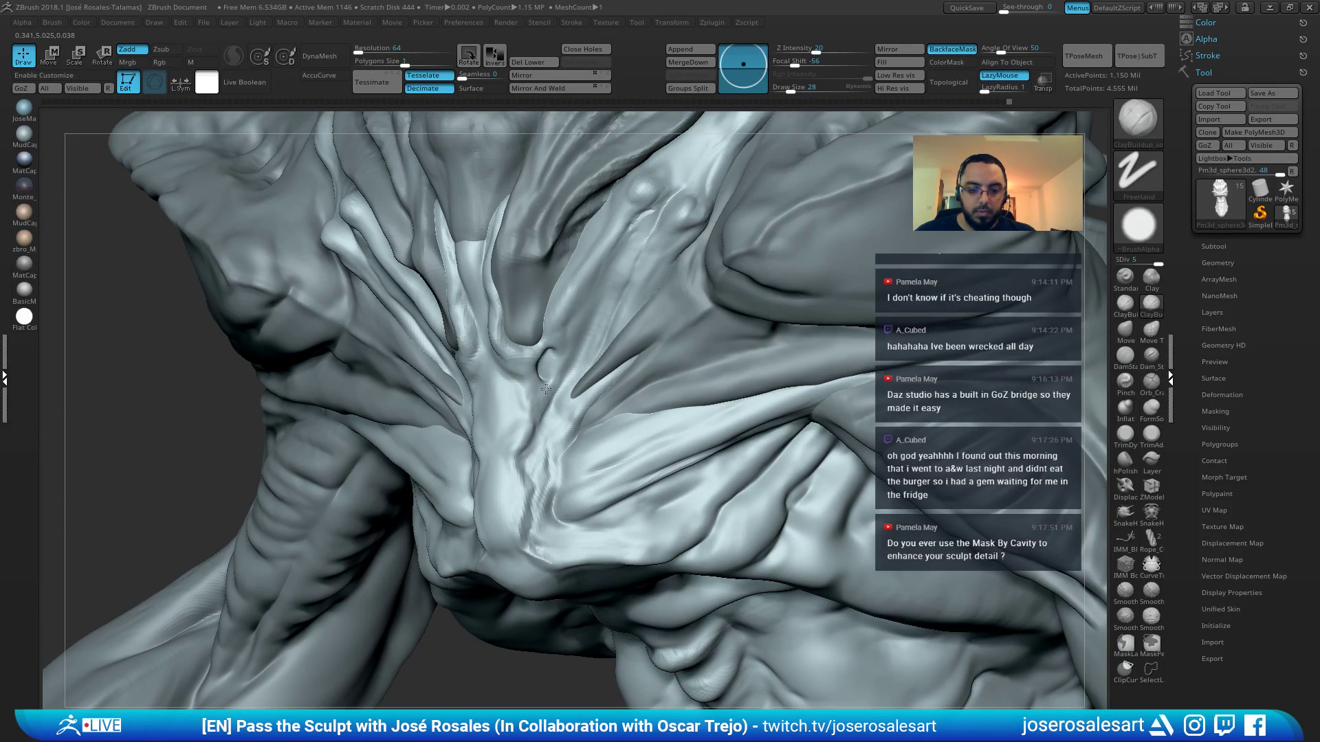
pyautogui.moveTo(596, 313)
pyautogui.mouseDown()
pyautogui.moveTo(565, 385)
pyautogui.moveTo(603, 295)
pyautogui.mouseUp()
pyautogui.moveTo(673, 235)
pyautogui.mouseDown(button='right')
pyautogui.moveTo(688, 251)
pyautogui.moveTo(656, 267)
pyautogui.mouseUp(button='right')
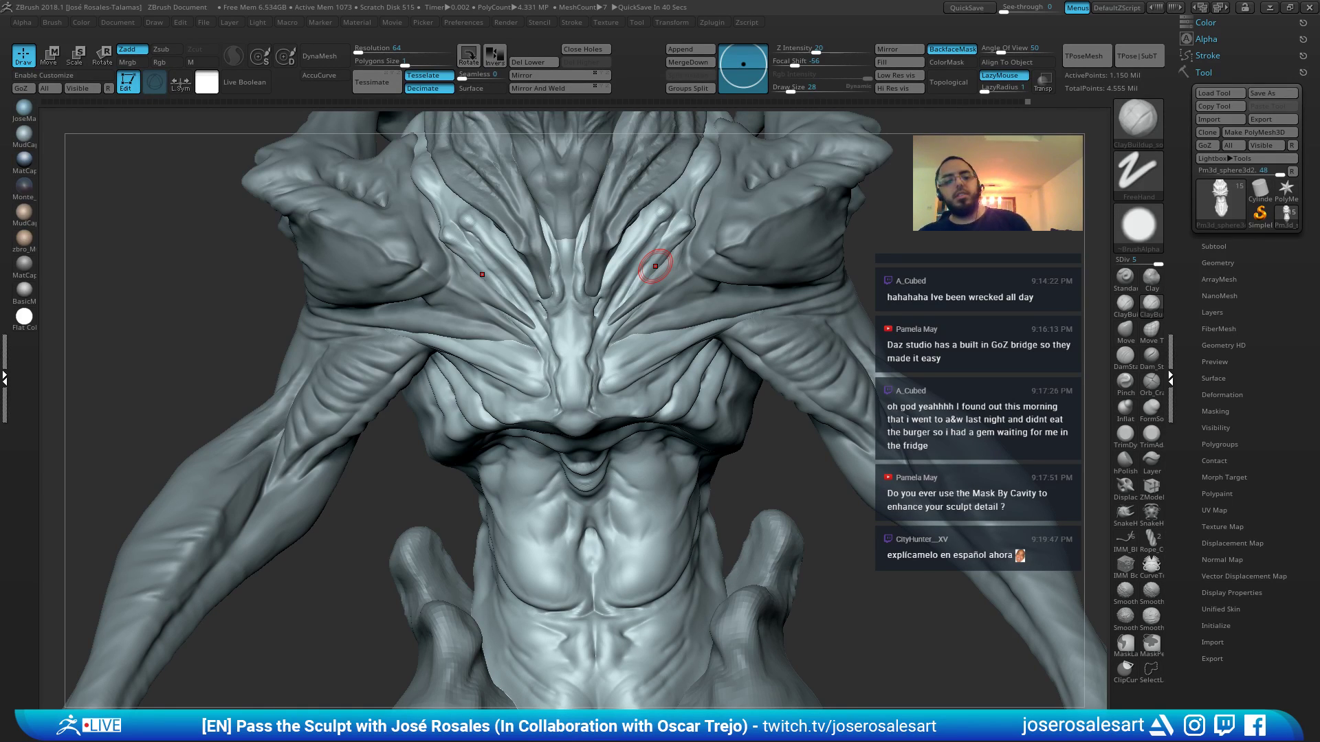
pyautogui.moveTo(694, 373)
pyautogui.keyDown('alt'); pyautogui.mouseDown(button='right')
pyautogui.moveTo(655, 344)
pyautogui.moveTo(597, 345)
pyautogui.moveTo(570, 266)
pyautogui.mouseUp(button='right'); pyautogui.keyUp('alt')
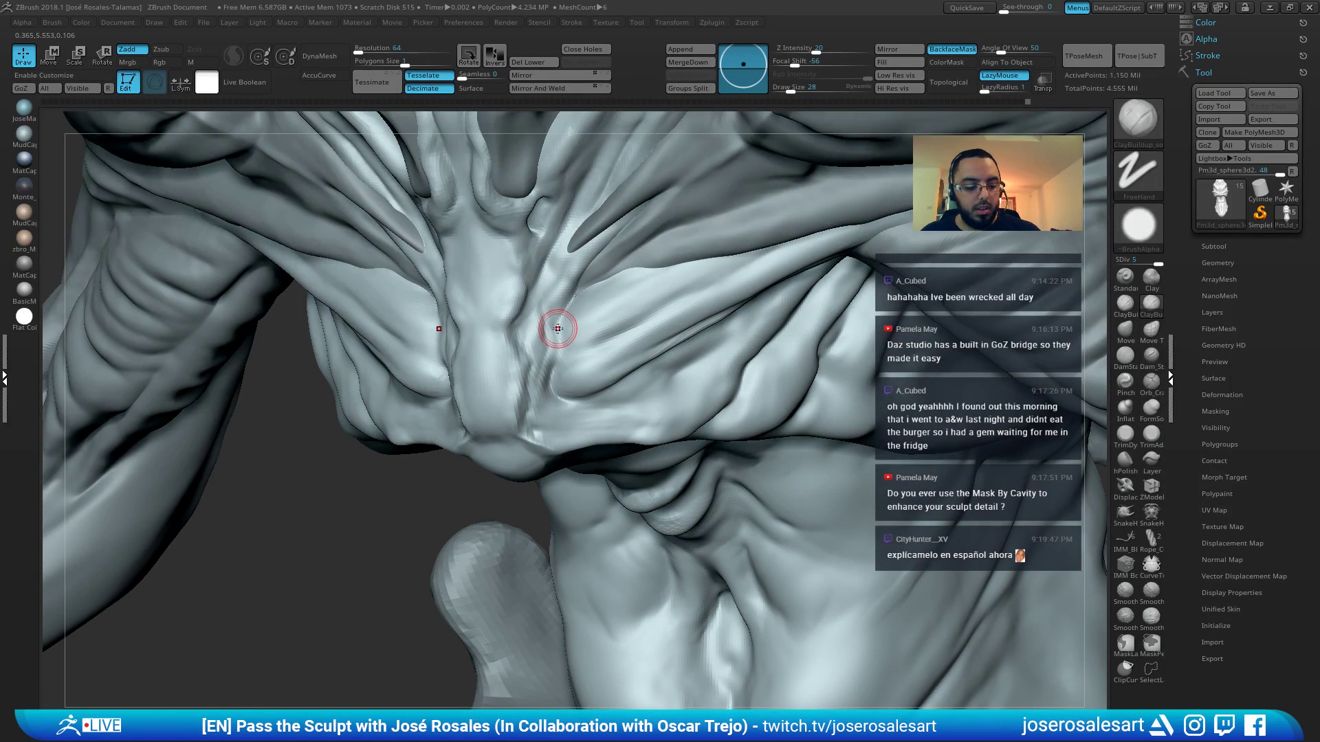
# Build up the muscle strand ends along the side of the mid-sternum with ClayBuildup at draw size 33
pyautogui.press('1')
pyautogui.press('s')
pyautogui.moveTo(565, 325); pyautogui.dragTo(557, 325)
pyautogui.press('s')
pyautogui.moveTo(560, 309); pyautogui.dragTo(595, 295, button='right')
pyautogui.press('2')
pyautogui.moveTo(571, 275); pyautogui.dragTo(552, 324)
# Smooth the strand ends beside the mid-sternum and reinforce them with more ClayBuildup strokes at draw size 33
pyautogui.moveTo(552, 323); pyautogui.dragTo(570, 288, button='right')
pyautogui.keyDown('shift'); pyautogui.moveTo(571, 287); pyautogui.dragTo(551, 341); pyautogui.keyUp('shift')
pyautogui.moveTo(551, 340); pyautogui.dragTo(574, 279, button='right')
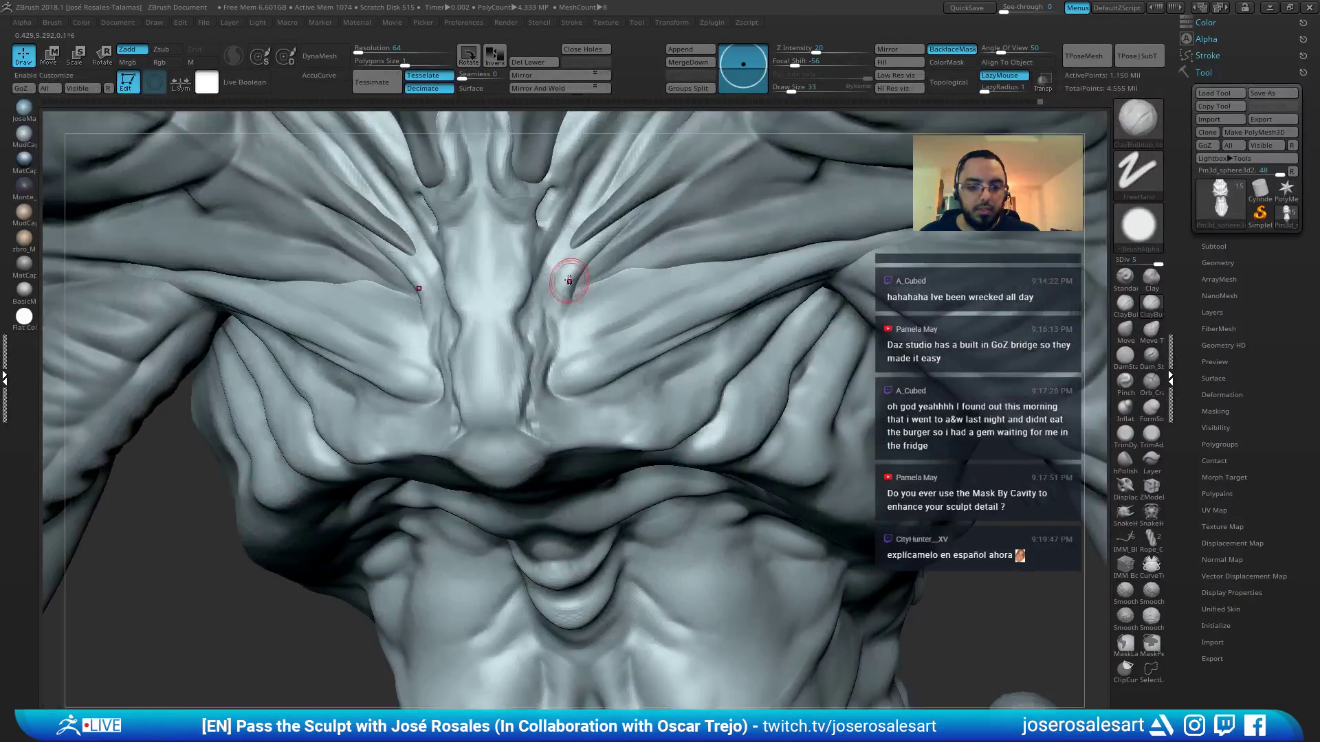
pyautogui.moveTo(574, 275); pyautogui.dragTo(564, 294)
pyautogui.moveTo(558, 301); pyautogui.dragTo(572, 266, button='right')
pyautogui.moveTo(572, 266); pyautogui.dragTo(551, 321)
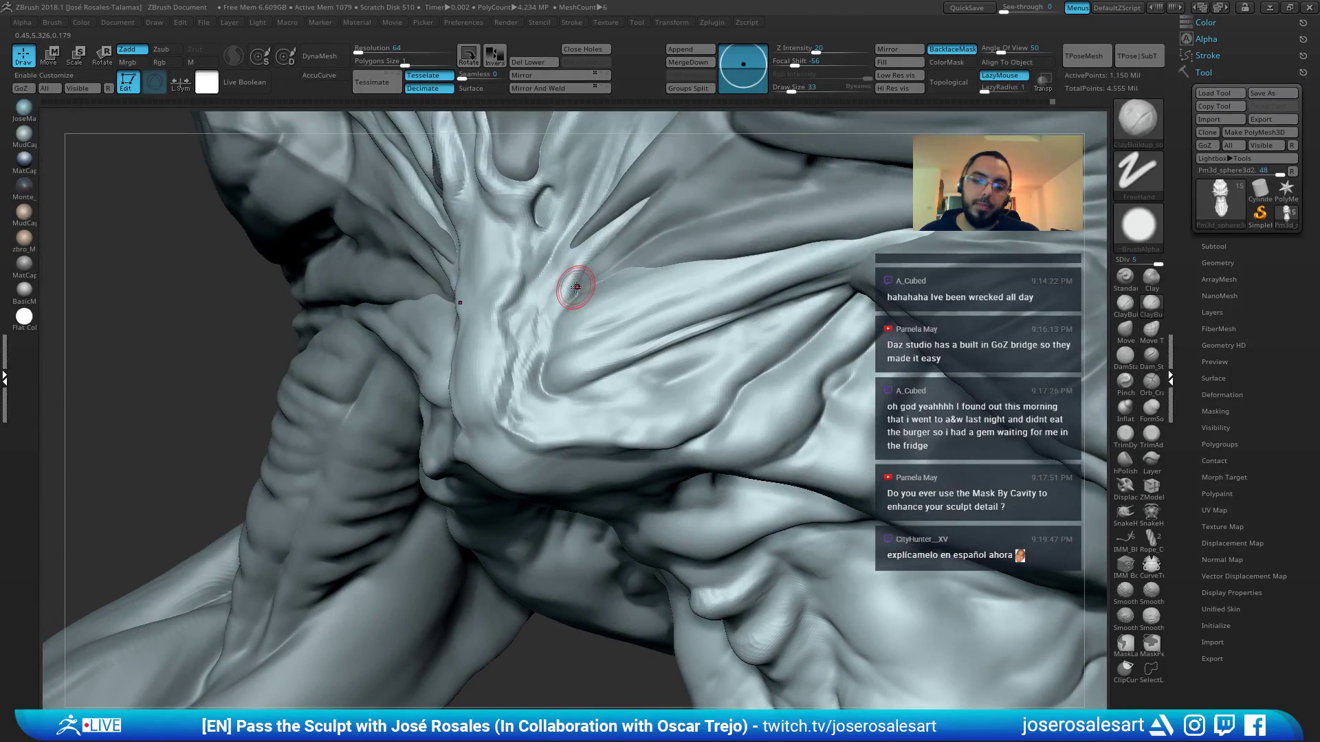
pyautogui.moveTo(580, 286); pyautogui.dragTo(604, 274, button='right')
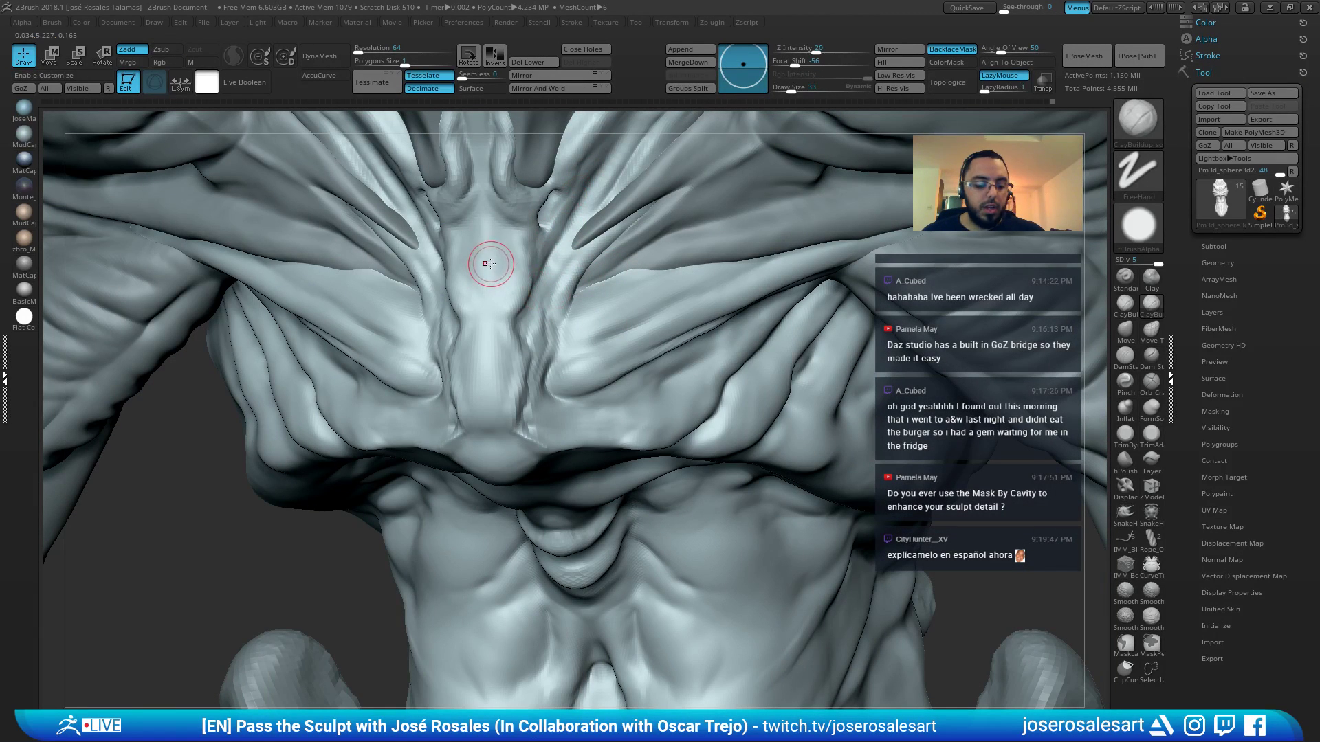
# Cut creases between the strands flanking the upper sternum with DamStandard at draw size 33
pyautogui.press('b')
pyautogui.press('d')
pyautogui.press('s')
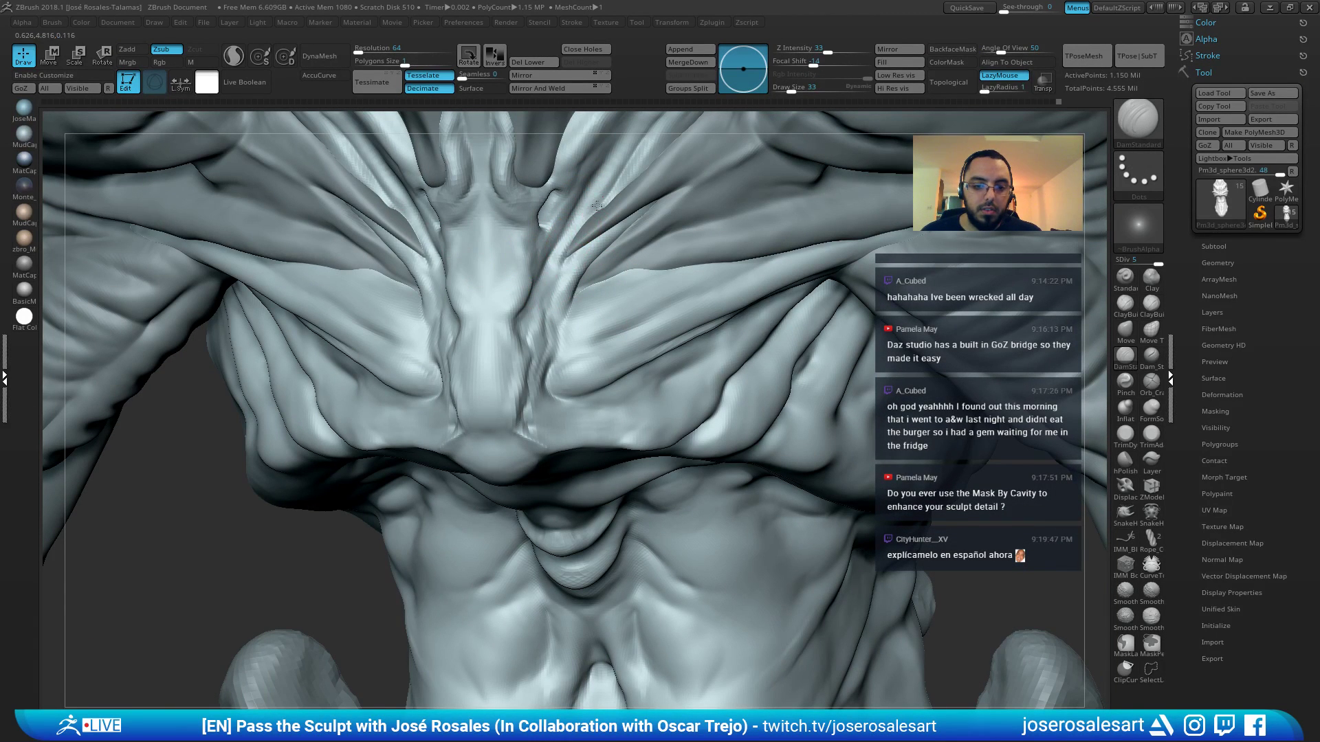
pyautogui.moveTo(597, 202); pyautogui.dragTo(553, 238, button='right')
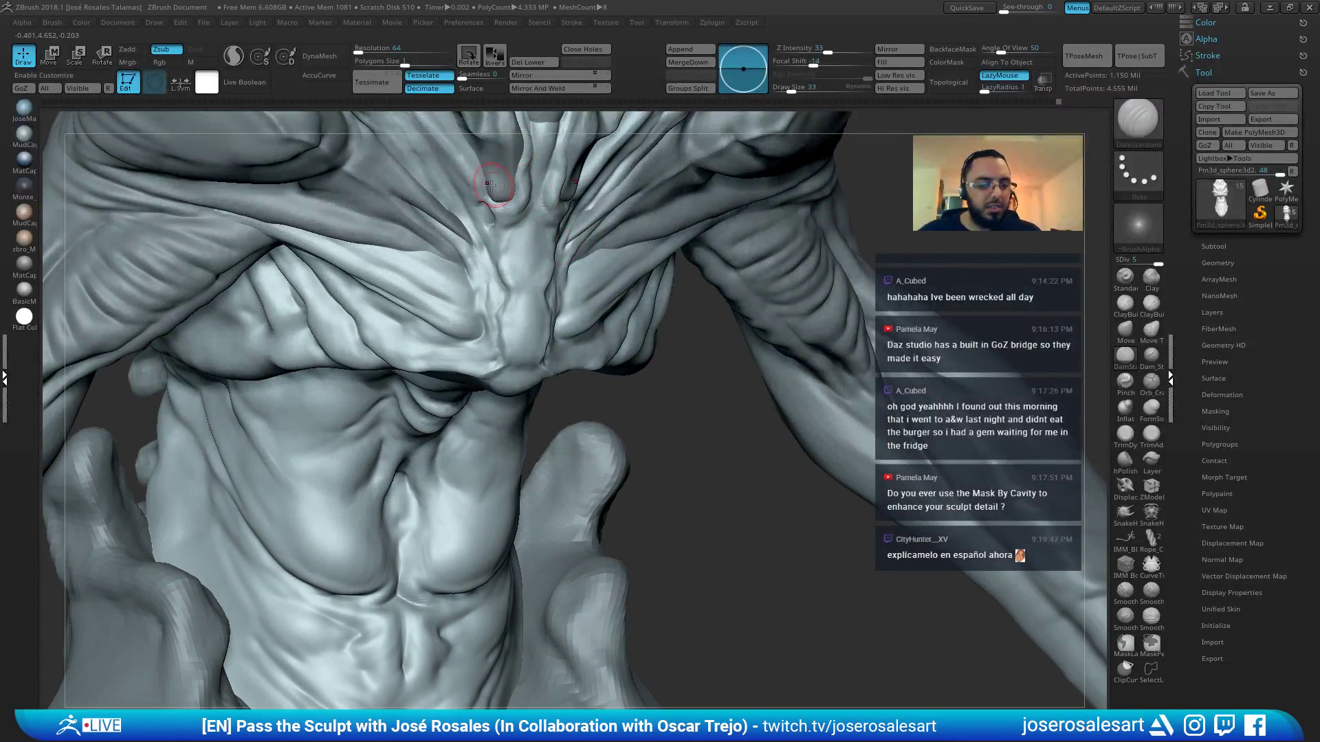
# Raise fine ridges on the strands running into the side of the sternum with ClayBuildup at draw size 33
pyautogui.press('b')
pyautogui.press('c')
pyautogui.press('b')
pyautogui.moveTo(456, 300)
pyautogui.mouseDown(button='right')
pyautogui.moveTo(473, 237)
pyautogui.moveTo(604, 221)
pyautogui.moveTo(644, 240)
pyautogui.mouseUp(button='right')
pyautogui.moveTo(644, 240); pyautogui.dragTo(630, 254)
pyautogui.moveTo(630, 254); pyautogui.dragTo(680, 249, button='right')
pyautogui.moveTo(661, 213); pyautogui.dragTo(645, 246)
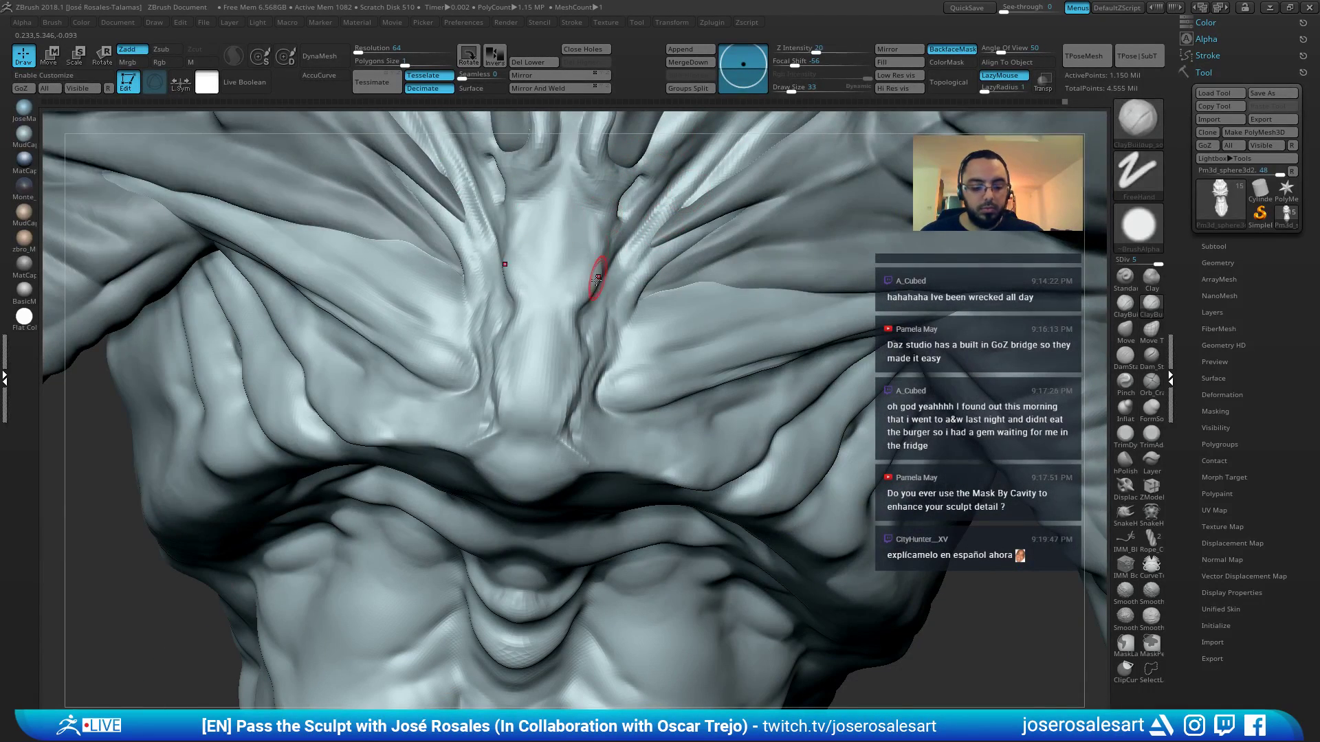
# Sharpen the creases around the ridged strands beside the sternum with DamStandard at draw size 33
pyautogui.press('b')
pyautogui.press('d')
pyautogui.press('s')
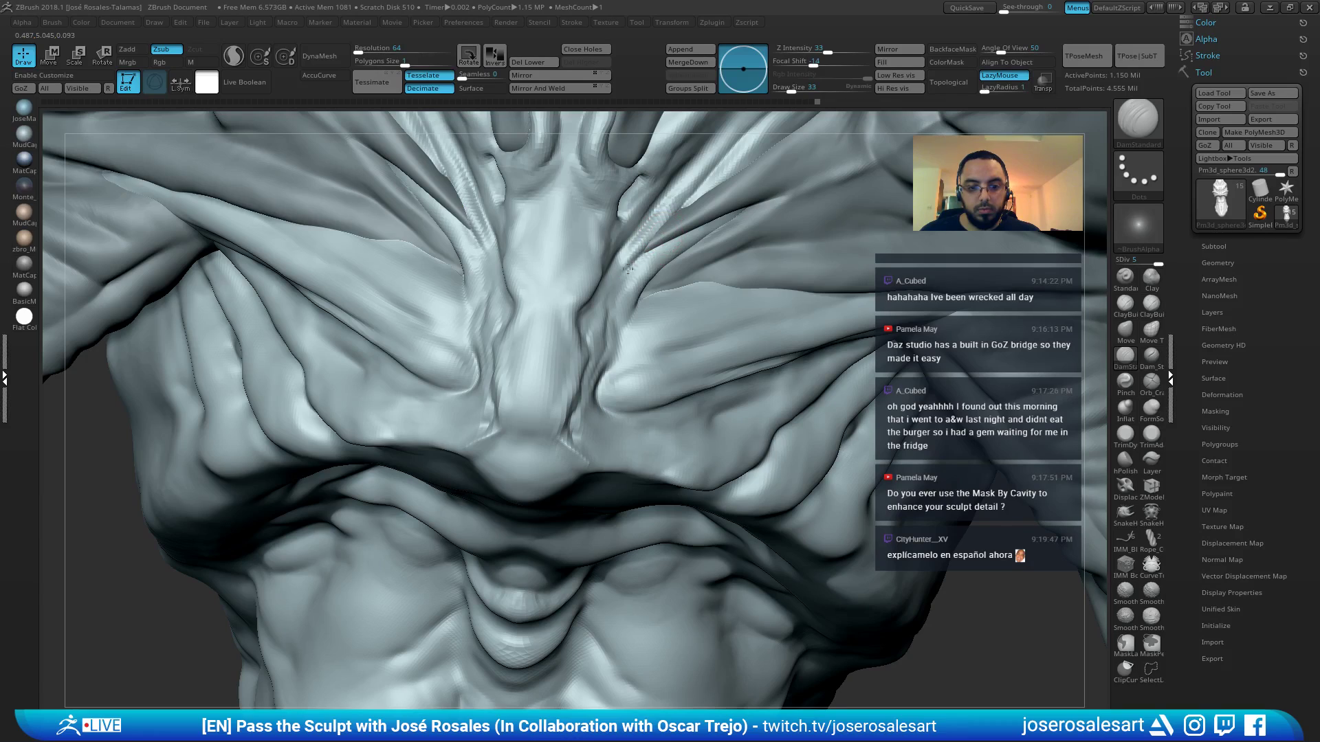
pyautogui.keyDown('ctrl'); pyautogui.moveTo(608, 306); pyautogui.dragTo(585, 291, button='right'); pyautogui.keyUp('ctrl')
pyautogui.moveTo(619, 250)
pyautogui.mouseDown(button='right')
pyautogui.moveTo(618, 308)
pyautogui.moveTo(625, 292)
pyautogui.moveTo(598, 323)
pyautogui.mouseUp(button='right')
# Adjust the strand beside the right of the sternum with the Move brush at draw size 58
pyautogui.press('b')
pyautogui.press('m')
pyautogui.press('v')
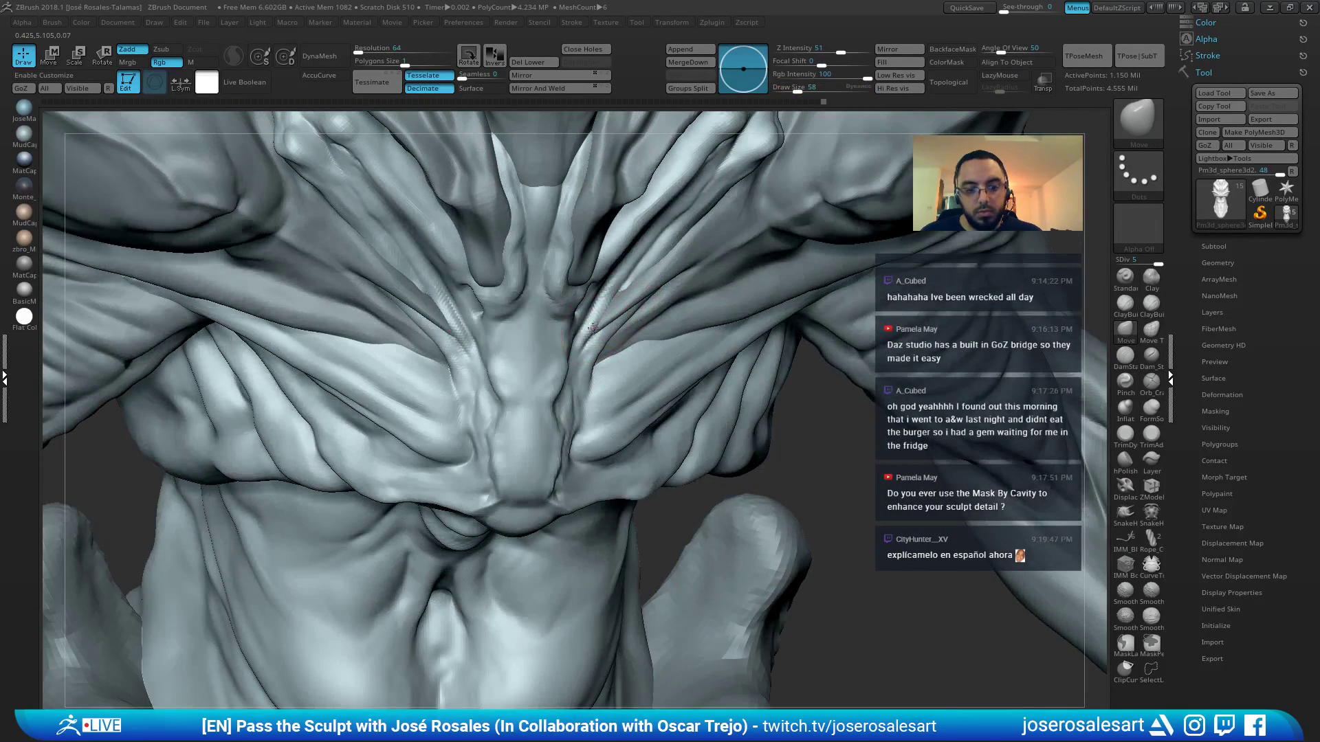
pyautogui.moveTo(591, 334); pyautogui.dragTo(596, 322)
pyautogui.moveTo(596, 322)
pyautogui.keyDown('ctrl'); pyautogui.mouseDown(button='right')
pyautogui.moveTo(626, 309)
pyautogui.moveTo(672, 401)
pyautogui.moveTo(693, 289)
pyautogui.mouseUp(button='right'); pyautogui.keyUp('ctrl')
# Build up the pectoral strands beside the lower sternum with ClayBuildup at draw size 28 and smooth them outward
pyautogui.press('b')
pyautogui.press('c')
pyautogui.press('b')
pyautogui.press('s')
pyautogui.moveTo(638, 380)
pyautogui.mouseDown()
pyautogui.moveTo(571, 400)
pyautogui.moveTo(621, 389)
pyautogui.mouseUp()
pyautogui.moveTo(621, 389)
pyautogui.mouseDown(button='right')
pyautogui.moveTo(584, 378)
pyautogui.moveTo(599, 406)
pyautogui.mouseUp(button='right')
pyautogui.keyDown('shift'); pyautogui.moveTo(607, 389); pyautogui.dragTo(741, 344); pyautogui.keyUp('shift')
pyautogui.moveTo(653, 334)
pyautogui.mouseDown(button='right')
pyautogui.moveTo(692, 331)
pyautogui.moveTo(646, 382)
pyautogui.mouseUp(button='right')
# Cut a crease along the pectoral strand running outward from the lower sternum with DamStandard at draw size 28
pyautogui.press('b')
pyautogui.press('d')
pyautogui.press('s')
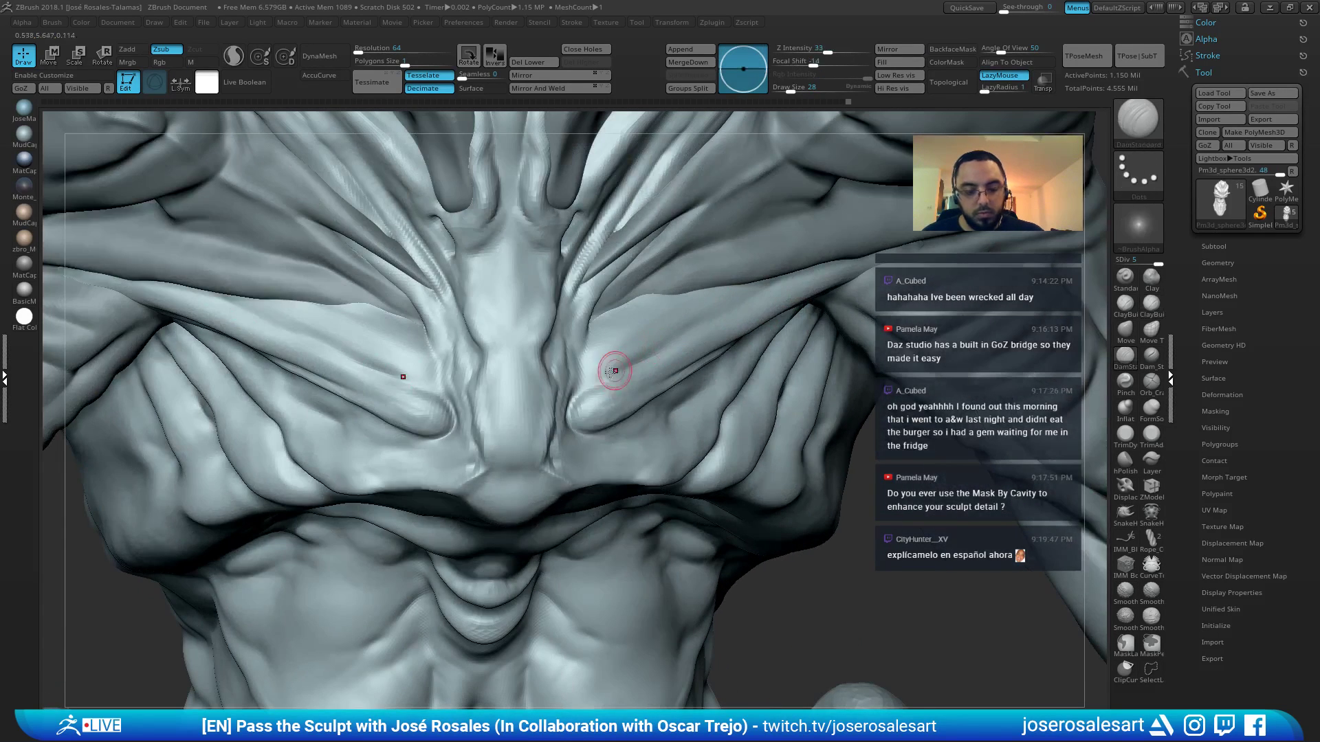
pyautogui.moveTo(592, 390); pyautogui.dragTo(687, 342)
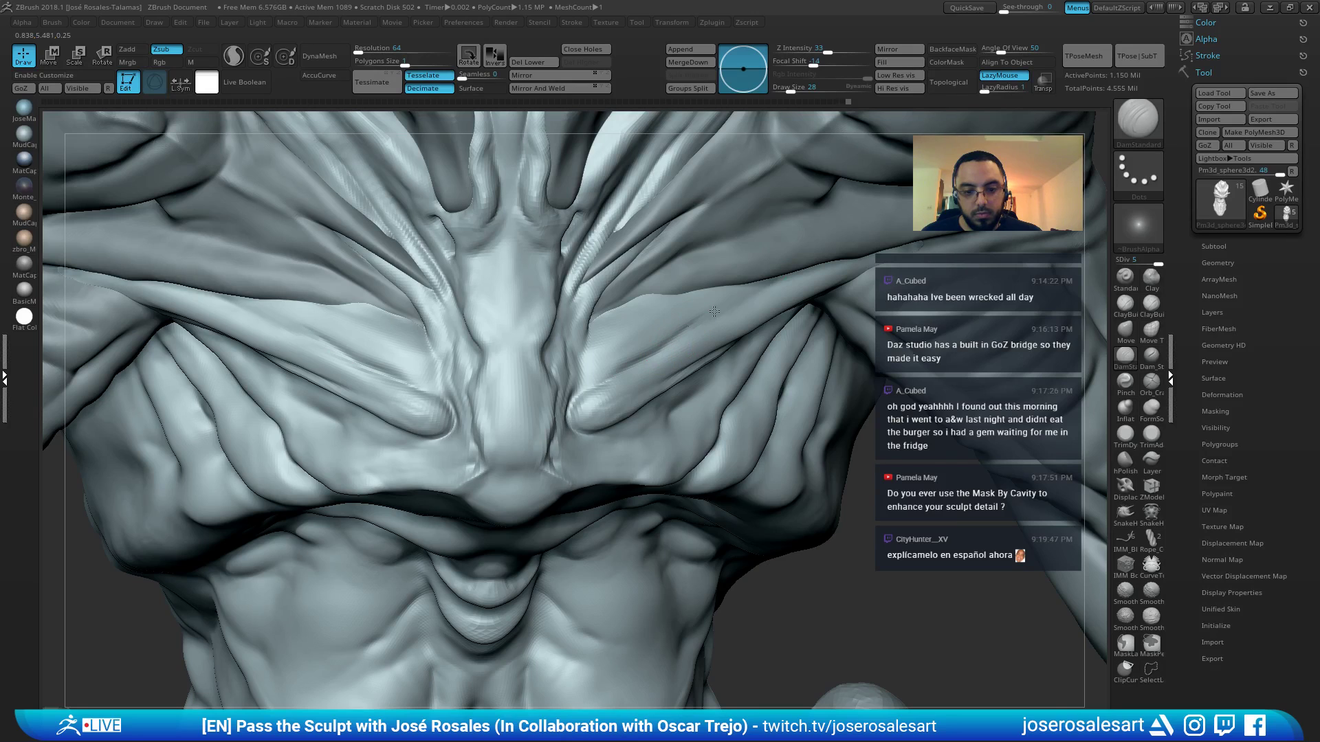
# Add volume to the pectoral strands above the new crease with ClayBuildup at draw size 28
pyautogui.press('b')
pyautogui.press('c')
pyautogui.press('b')
pyautogui.moveTo(759, 297); pyautogui.dragTo(684, 330)
pyautogui.moveTo(684, 331); pyautogui.dragTo(754, 294, button='right')
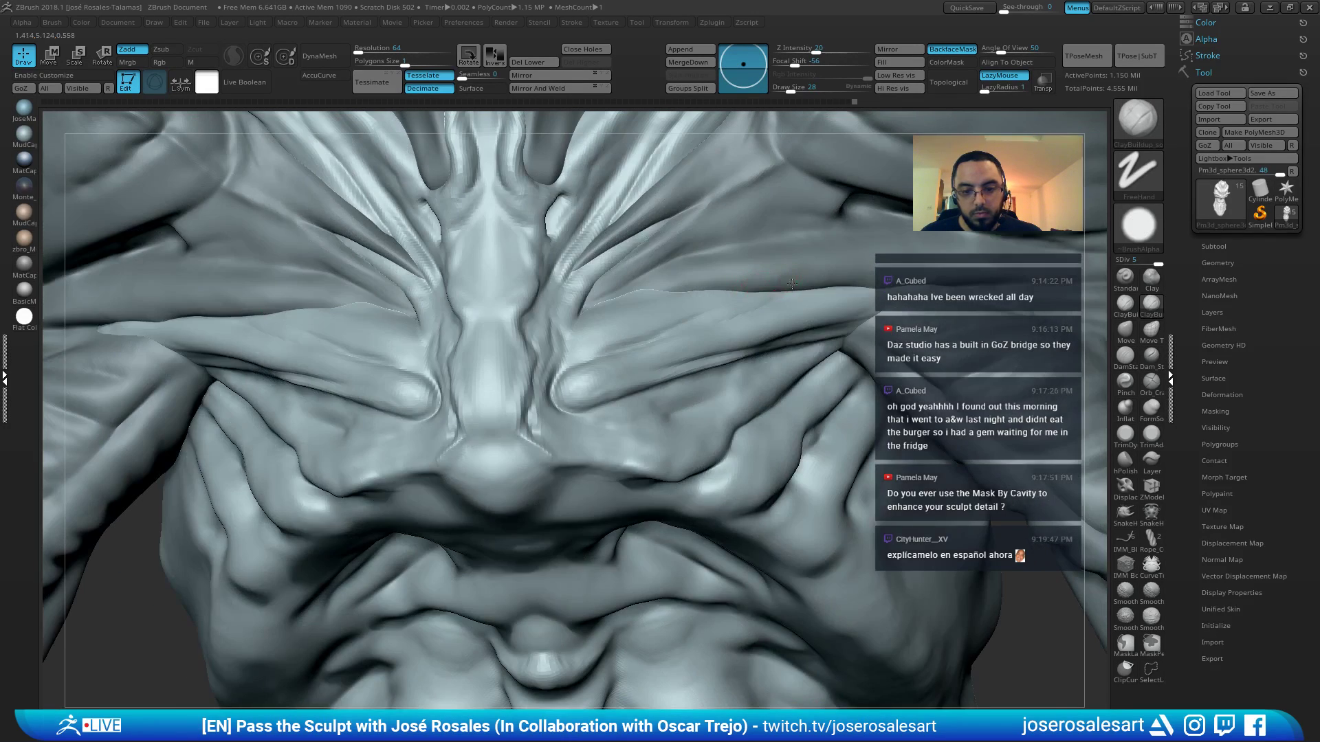
pyautogui.moveTo(644, 337)
pyautogui.mouseDown(button='right')
pyautogui.moveTo(777, 310)
pyautogui.moveTo(710, 306)
pyautogui.moveTo(741, 275)
pyautogui.moveTo(732, 250)
pyautogui.mouseUp(button='right')
pyautogui.moveTo(642, 328); pyautogui.dragTo(691, 304)
pyautogui.moveTo(662, 326)
pyautogui.mouseDown(button='right')
pyautogui.moveTo(653, 318)
pyautogui.moveTo(746, 300)
pyautogui.moveTo(722, 323)
pyautogui.moveTo(698, 302)
pyautogui.mouseUp(button='right')
pyautogui.press('shift')
# Define the rounded strand ends beside the mid-sternum with DamStandard at draw size 28, checking the form at a lower subdivision level
pyautogui.press('b')
pyautogui.press('d')
pyautogui.press('s')
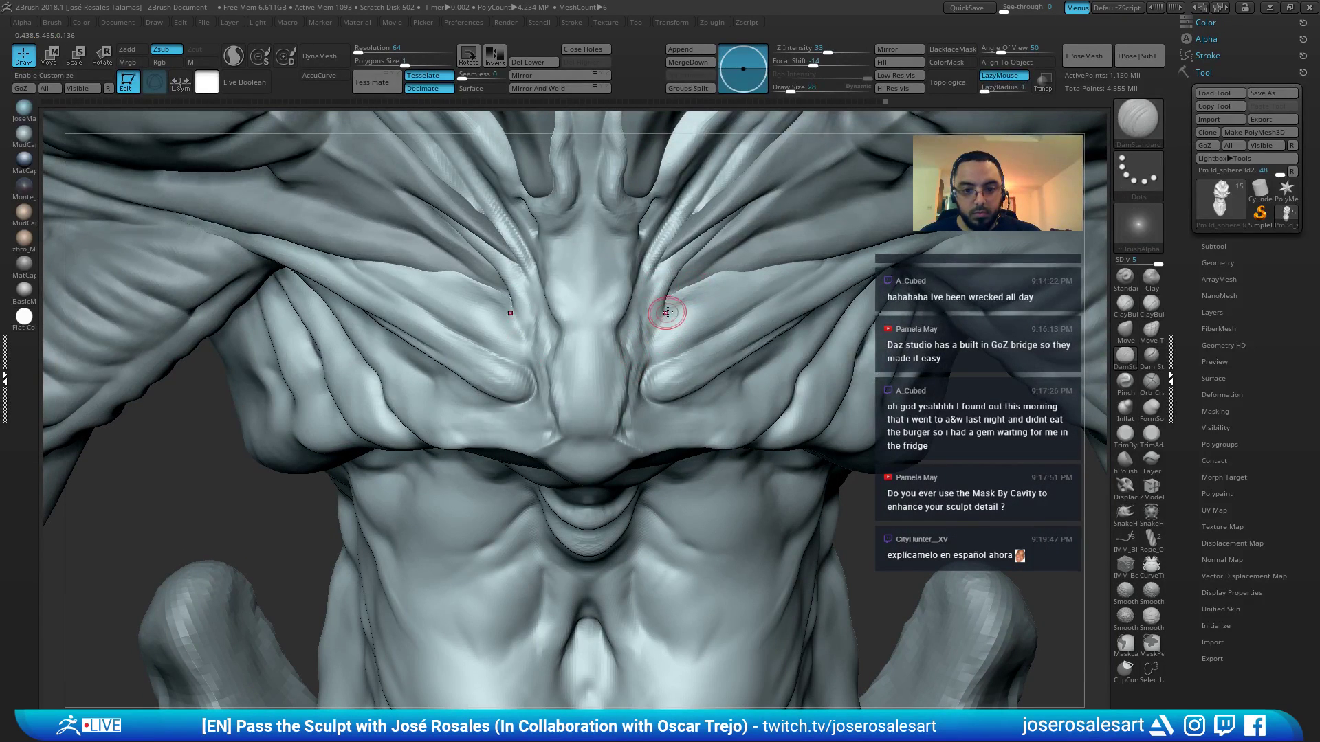
pyautogui.moveTo(664, 312); pyautogui.dragTo(649, 335)
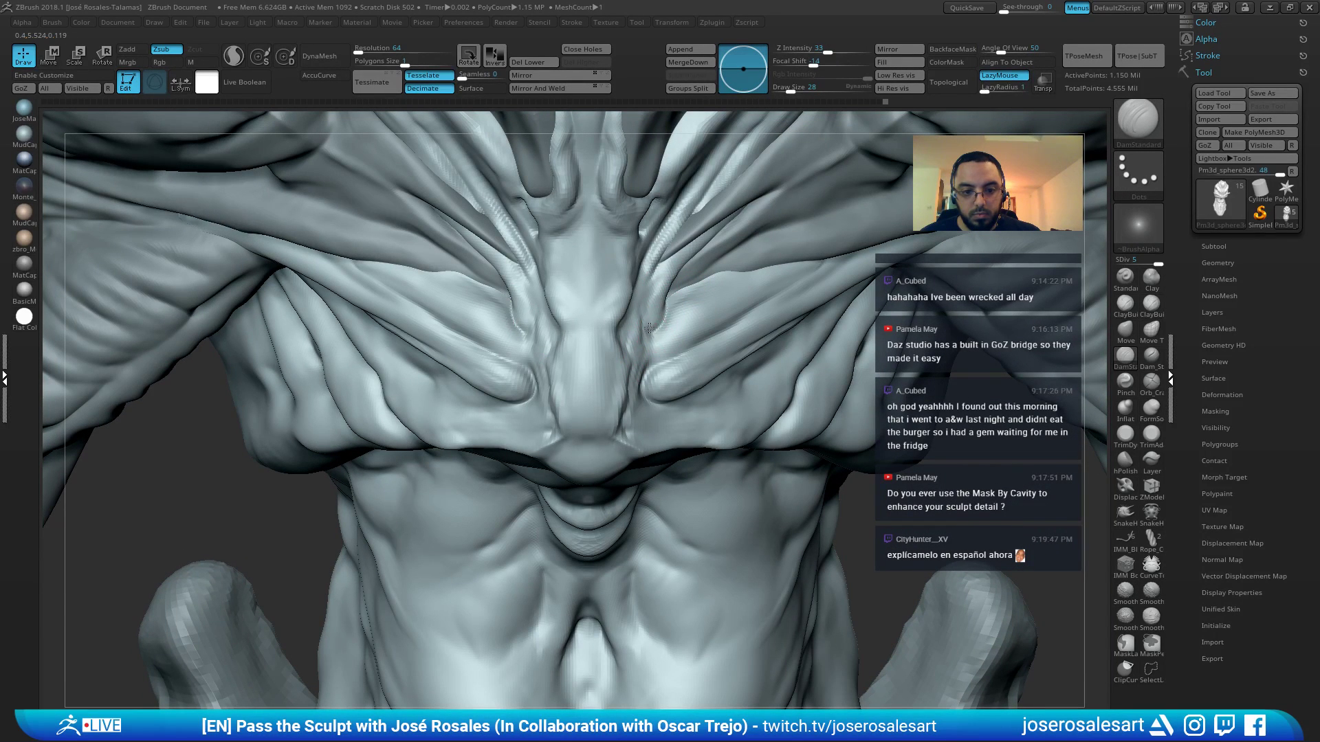
pyautogui.hotkey('shift', 'd')
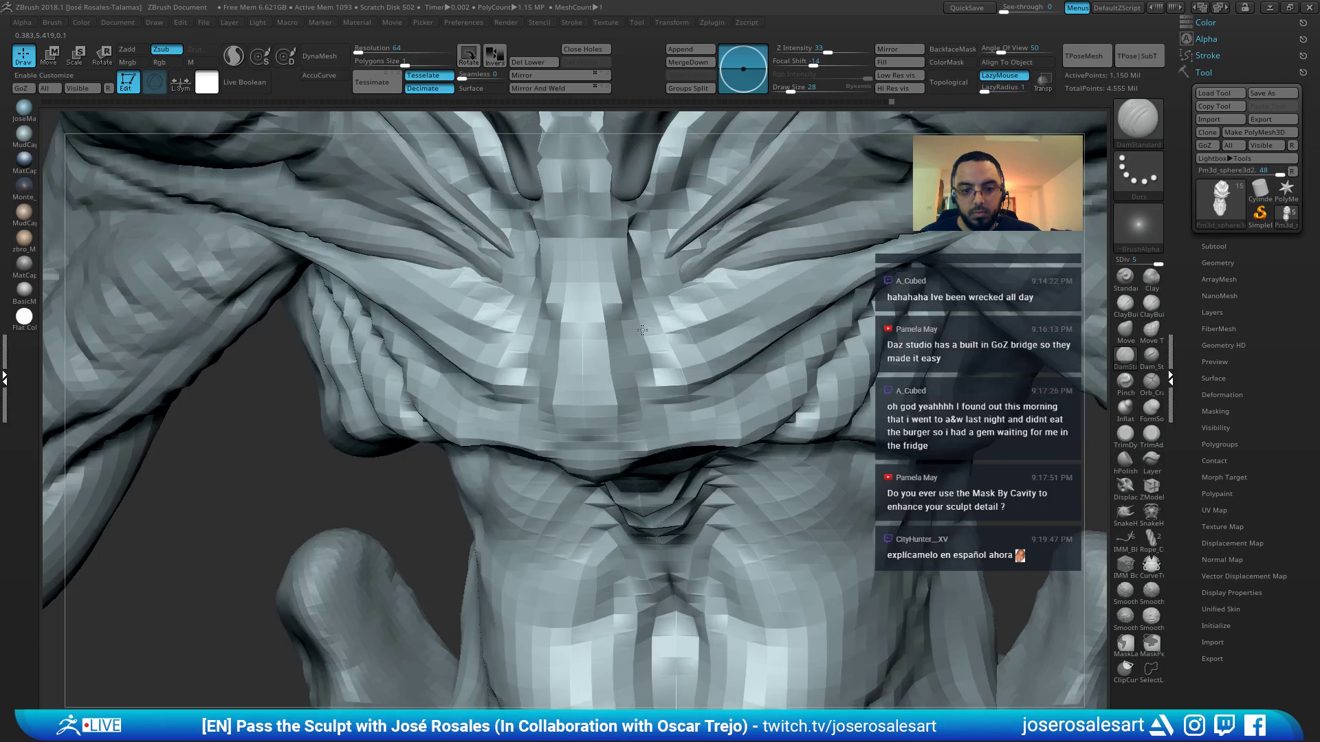
pyautogui.press('d')
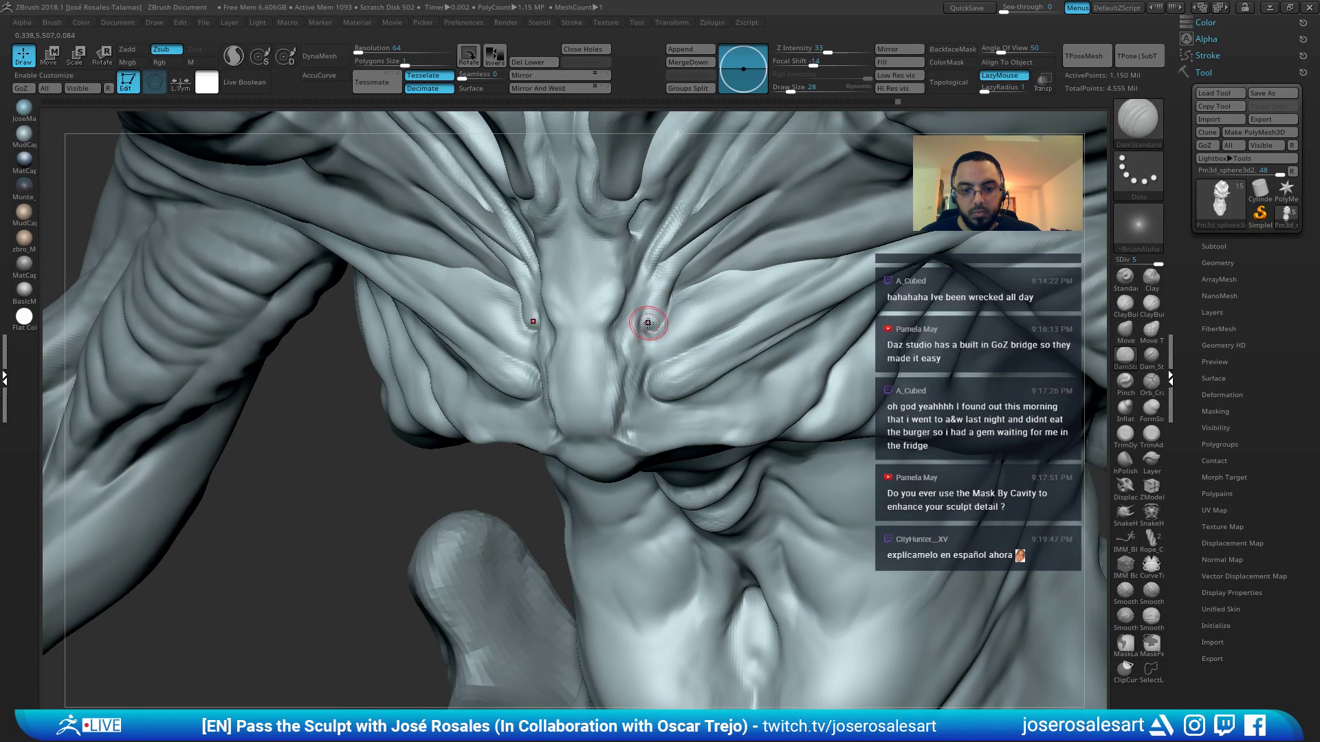
pyautogui.moveTo(648, 321); pyautogui.dragTo(653, 342, button='right')
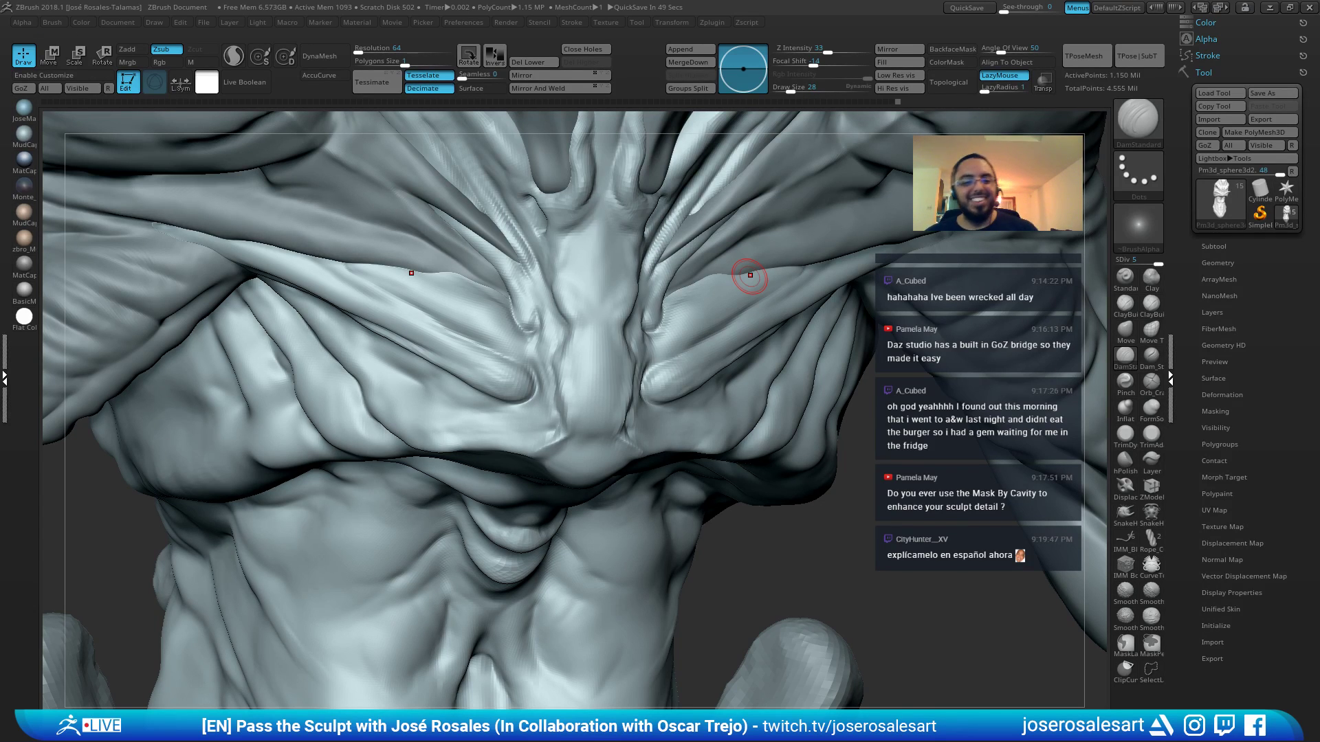
# Carve the lower chest edge beside the sternum's lower end with DamStandard at draw size 36
pyautogui.moveTo(598, 350); pyautogui.dragTo(628, 324, button='right')
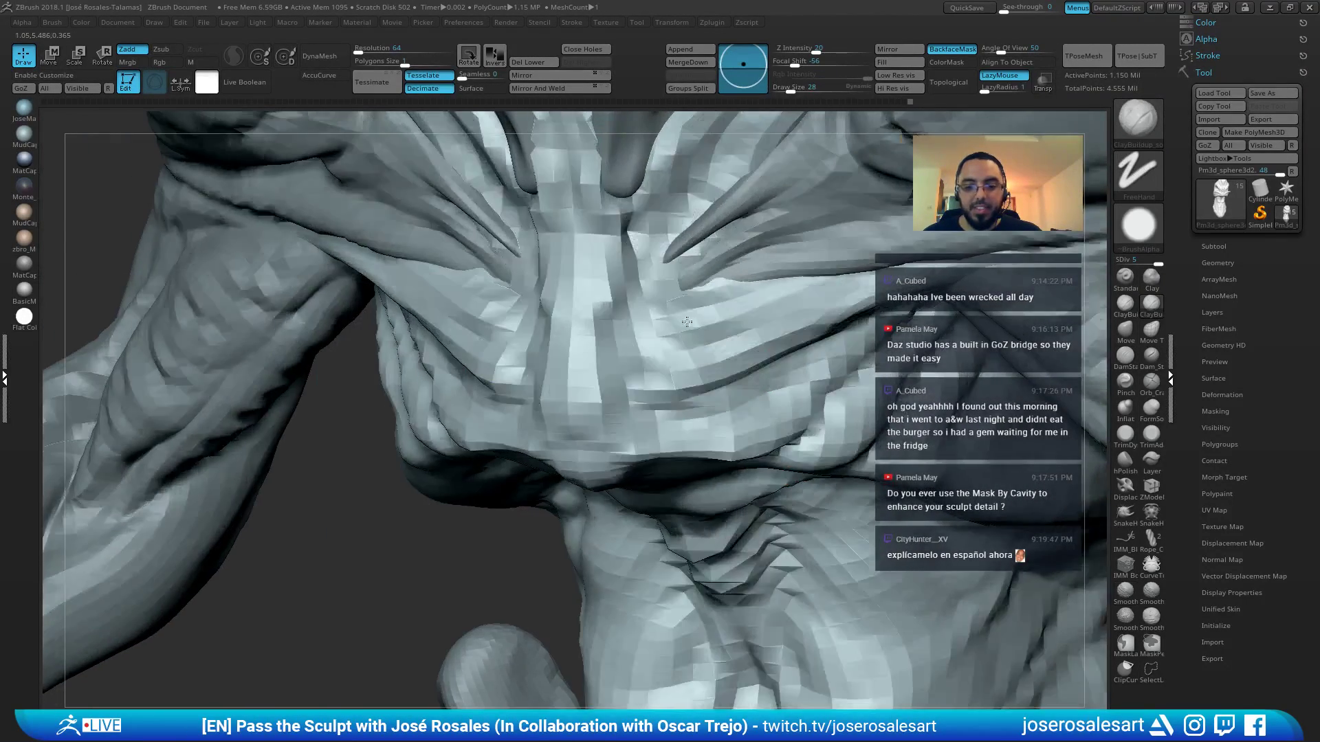
pyautogui.keyDown('ctrl'); pyautogui.moveTo(687, 322); pyautogui.dragTo(638, 302, button='right'); pyautogui.keyUp('ctrl')
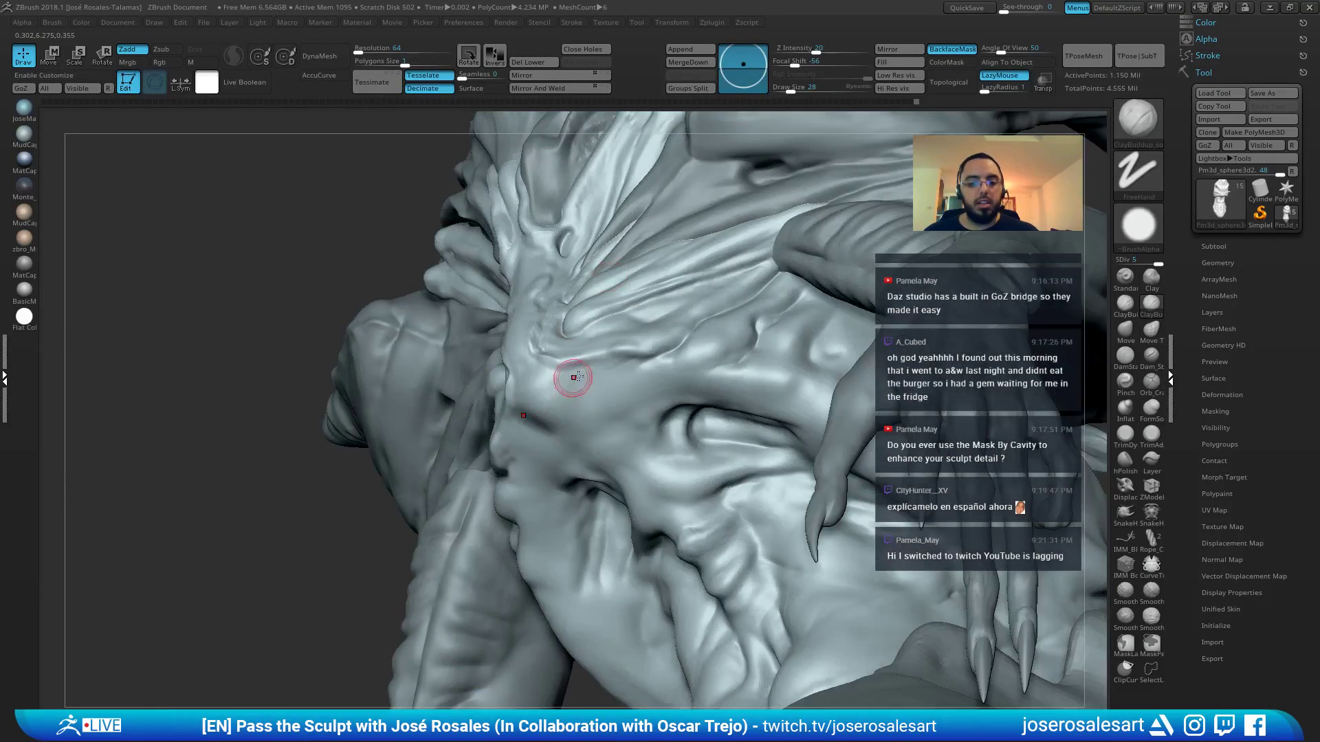
pyautogui.press('b')
pyautogui.press('d')
pyautogui.press('s')
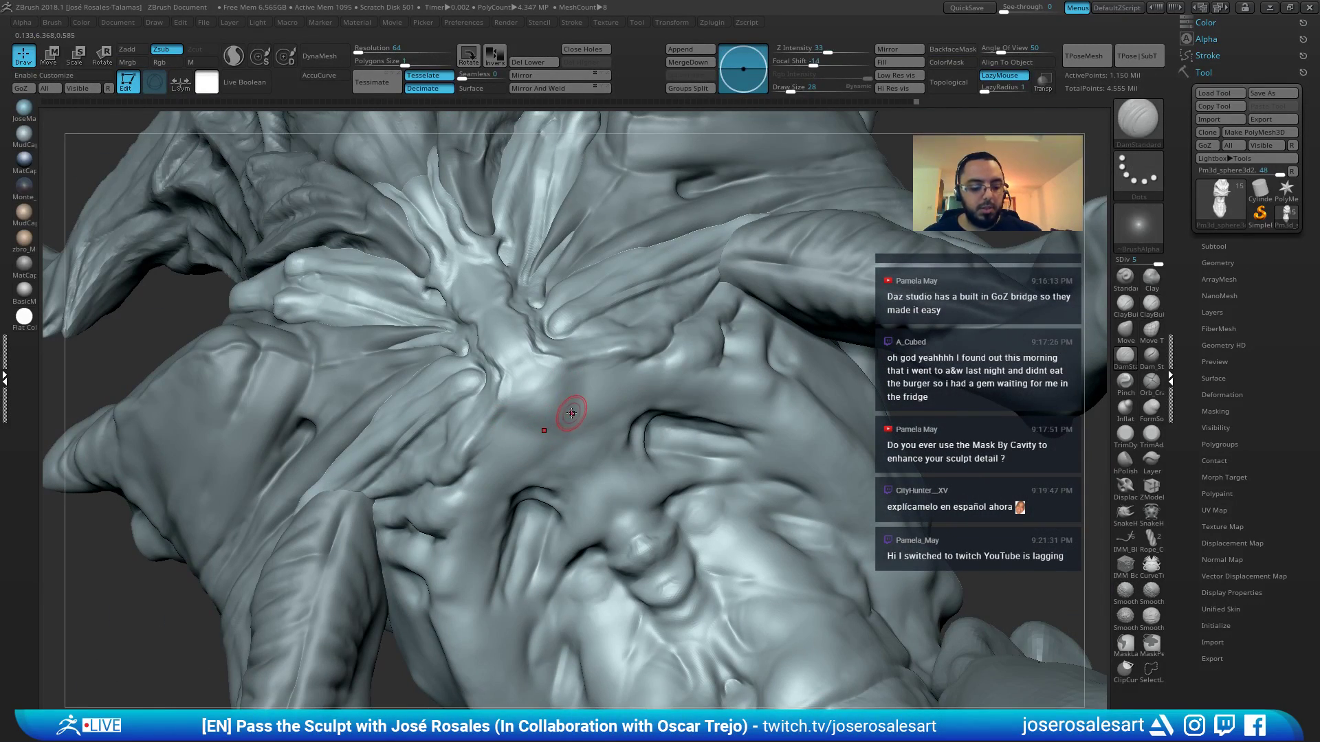
pyautogui.press(']')
pyautogui.press(']')
pyautogui.moveTo(576, 375)
pyautogui.mouseDown(button='right')
pyautogui.moveTo(550, 360)
pyautogui.moveTo(532, 321)
pyautogui.moveTo(477, 371)
pyautogui.moveTo(513, 344)
pyautogui.moveTo(496, 324)
pyautogui.moveTo(516, 348)
pyautogui.moveTo(486, 361)
pyautogui.moveTo(692, 277)
pyautogui.mouseUp(button='right')
pyautogui.press('[')
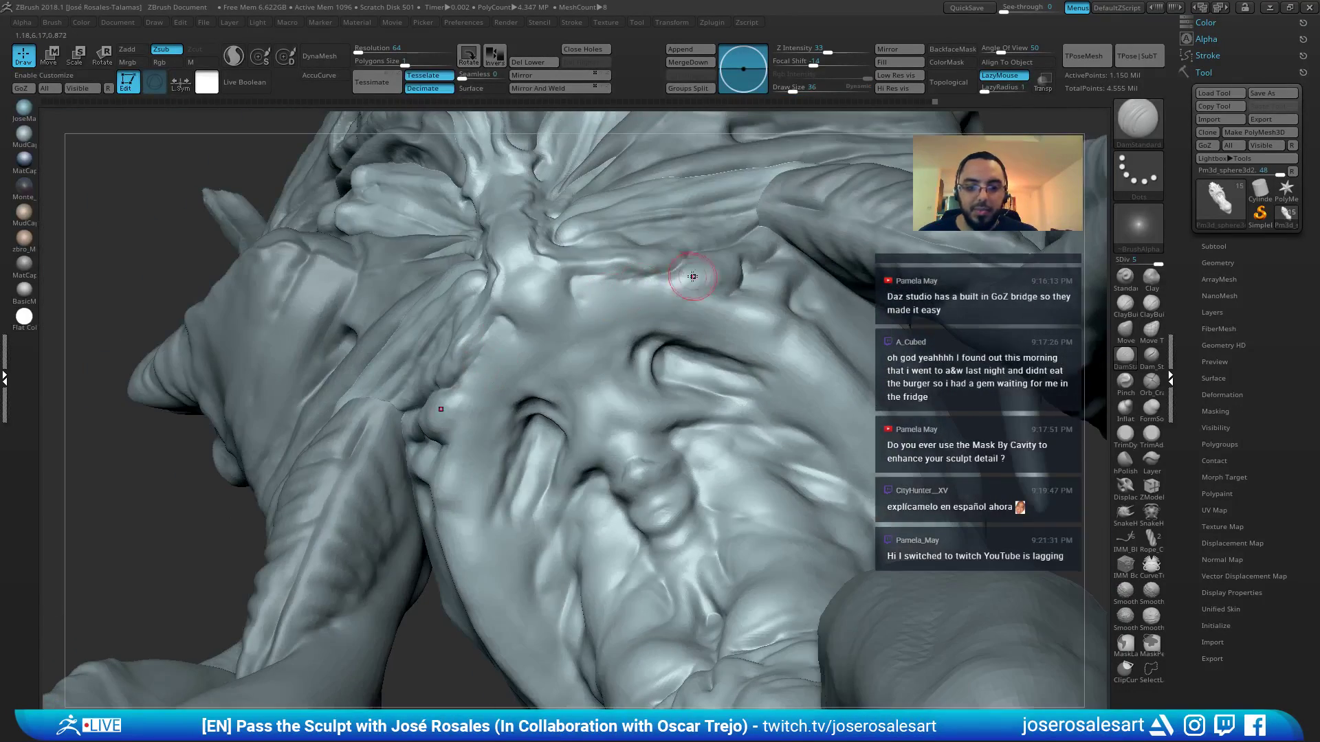
# Shape the folds along the lower chest edge with ClayBuildup and separate them with DamStandard at draw size 26
pyautogui.moveTo(576, 287)
pyautogui.mouseDown(button='right')
pyautogui.moveTo(565, 468)
pyautogui.moveTo(518, 310)
pyautogui.moveTo(495, 323)
pyautogui.moveTo(505, 296)
pyautogui.mouseUp(button='right')
pyautogui.press('b')
pyautogui.press('c')
pyautogui.press('b')
pyautogui.moveTo(500, 352)
pyautogui.mouseDown(button='right')
pyautogui.moveTo(506, 291)
pyautogui.moveTo(536, 326)
pyautogui.moveTo(560, 306)
pyautogui.moveTo(583, 317)
pyautogui.mouseUp(button='right')
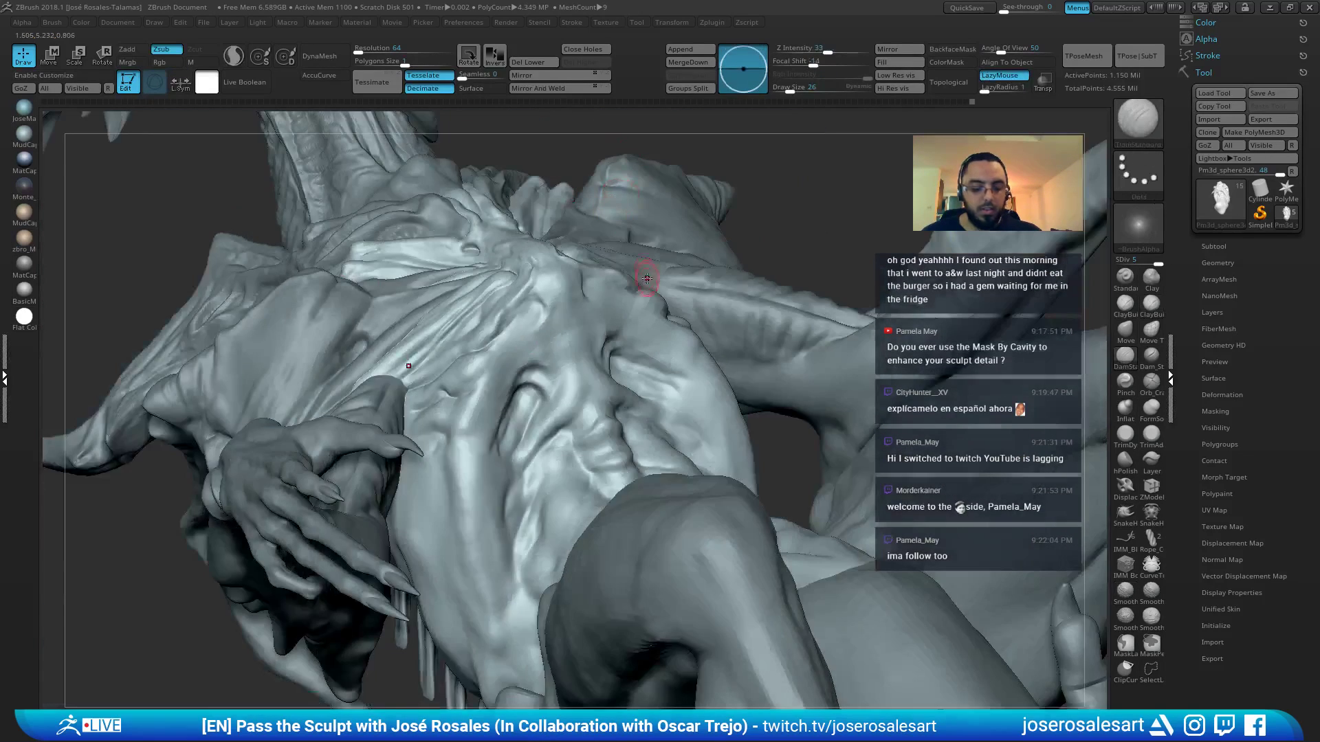
pyautogui.moveTo(647, 278)
pyautogui.mouseDown(button='right')
pyautogui.moveTo(501, 309)
pyautogui.moveTo(605, 306)
pyautogui.mouseUp(button='right')
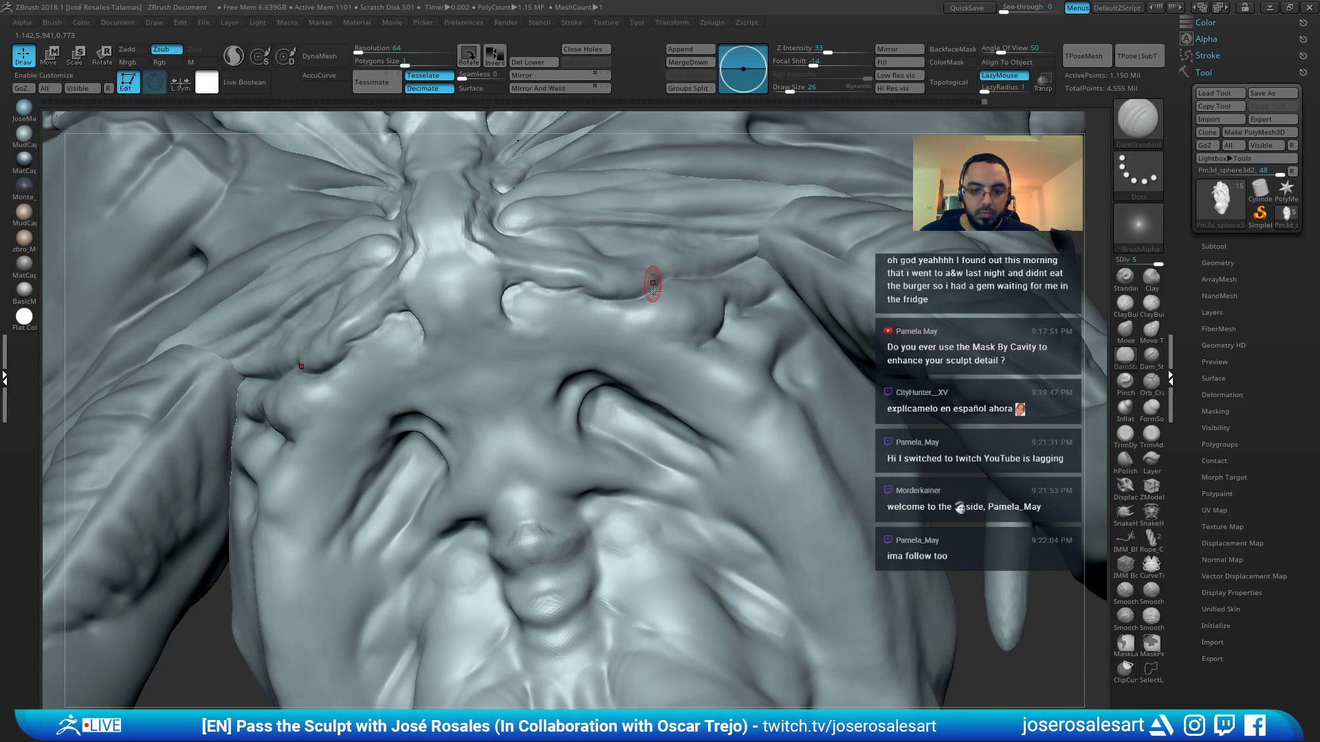
# Raise a fine ridge along the lower pectoral folds with the Standard brush at draw size 9
pyautogui.moveTo(653, 289)
pyautogui.mouseDown(button='right')
pyautogui.moveTo(681, 276)
pyautogui.moveTo(621, 276)
pyautogui.moveTo(790, 255)
pyautogui.moveTo(816, 200)
pyautogui.moveTo(871, 206)
pyautogui.moveTo(849, 209)
pyautogui.mouseUp(button='right')
pyautogui.press('1')
pyautogui.press('s')
pyautogui.click(871, 208)
pyautogui.press('s')
pyautogui.click(858, 206)
pyautogui.press('s')
pyautogui.click(803, 233)
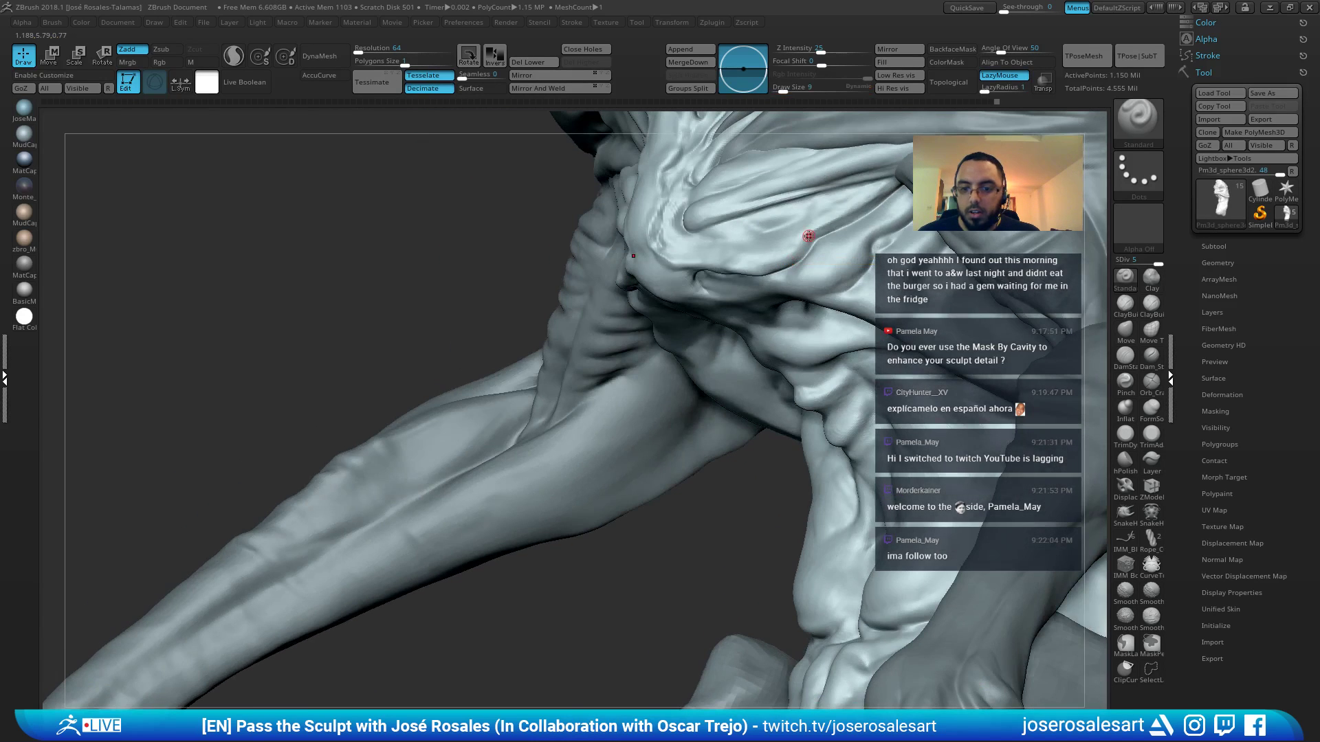
pyautogui.moveTo(808, 237); pyautogui.dragTo(766, 268)
pyautogui.moveTo(789, 231); pyautogui.dragTo(763, 259, button='right')
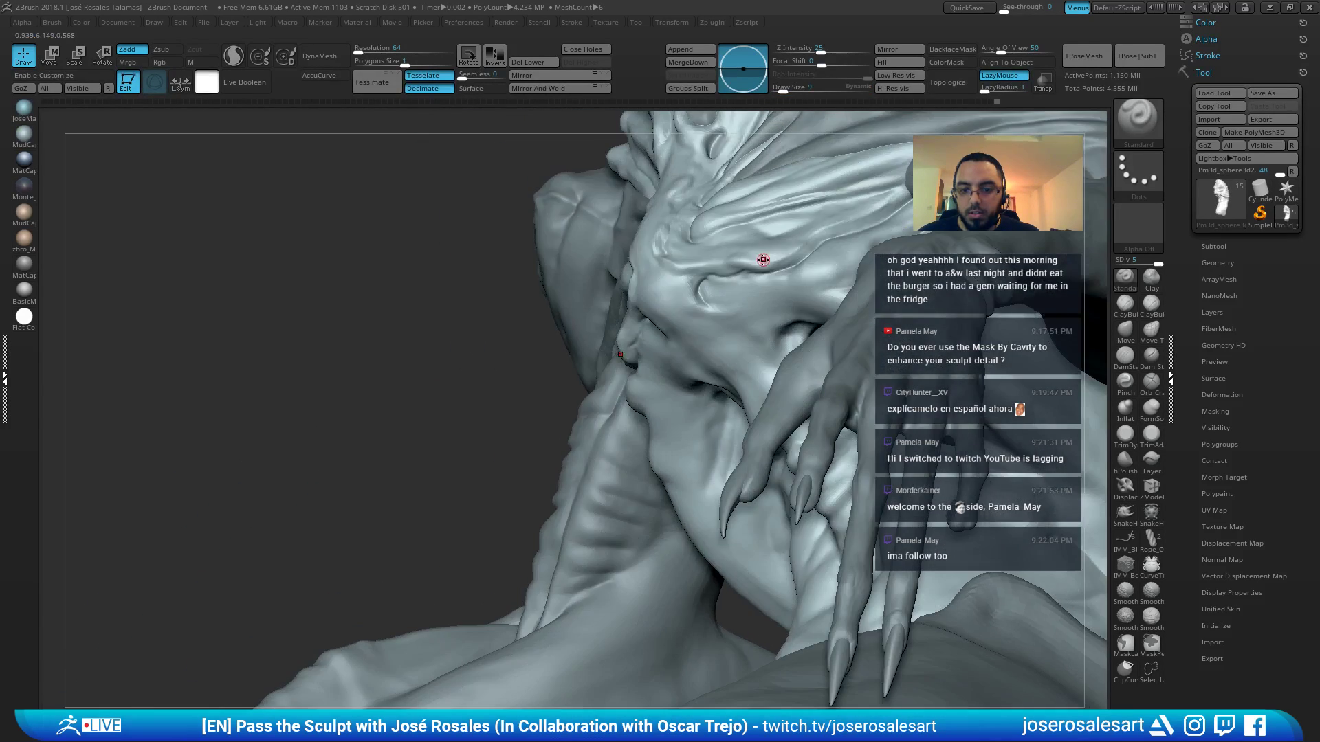
# Thicken the ridges on the lower pectoral folds with the Standard brush at draw size 14
pyautogui.press(']')
pyautogui.moveTo(775, 262); pyautogui.dragTo(744, 262)
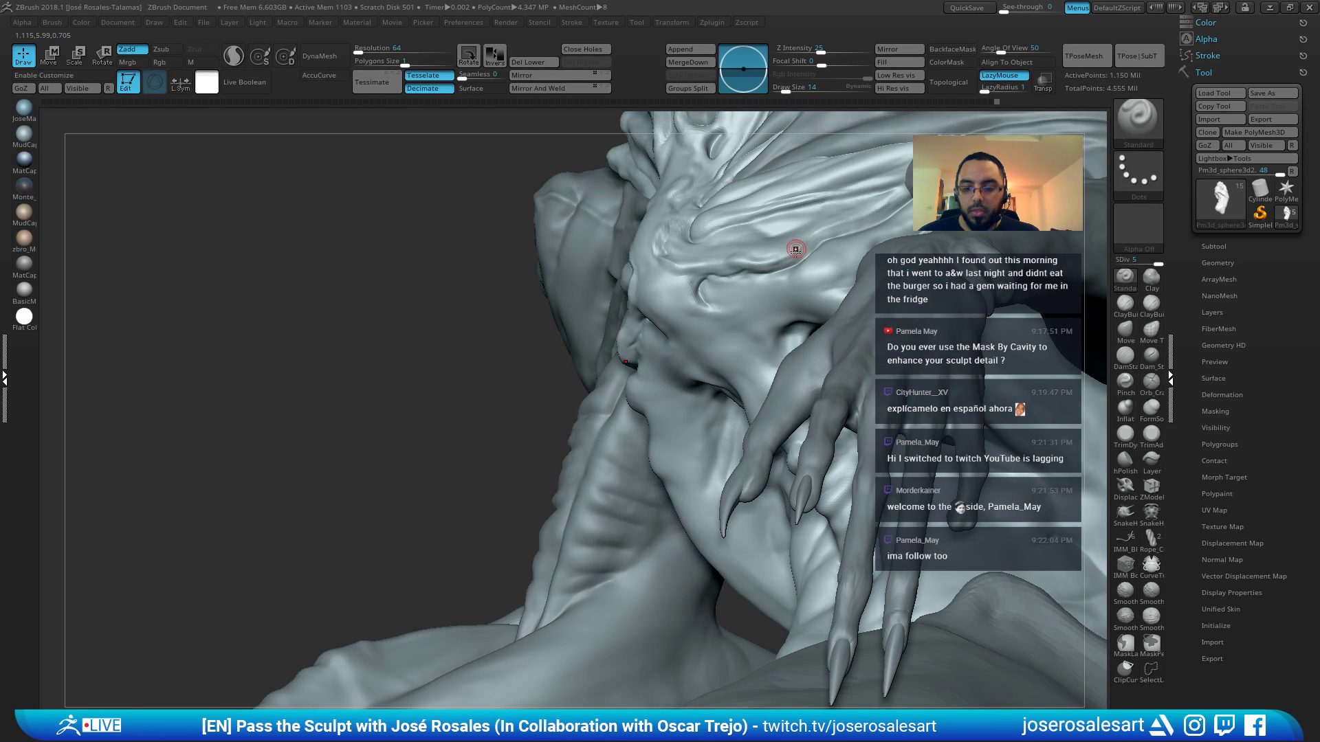
pyautogui.moveTo(793, 250); pyautogui.dragTo(525, 272, button='right')
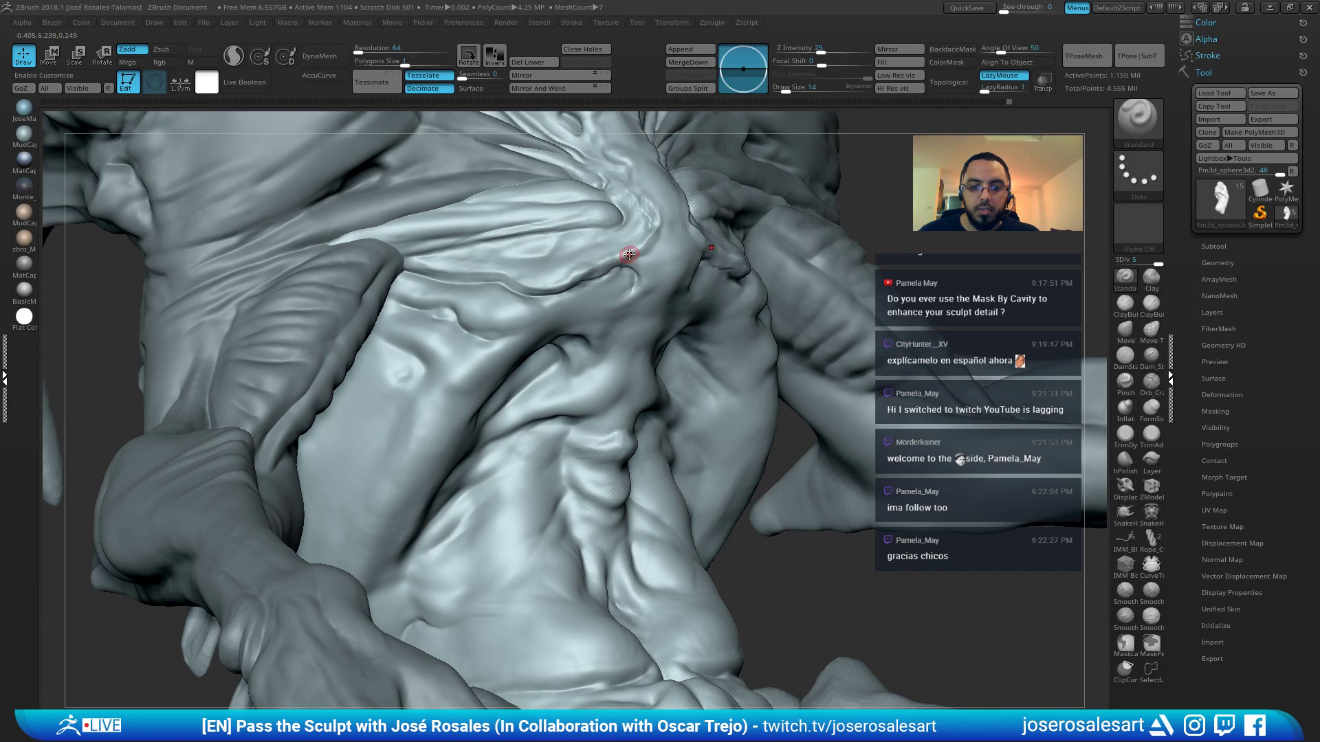
pyautogui.moveTo(629, 254); pyautogui.dragTo(630, 254, button='right')
pyautogui.moveTo(562, 291); pyautogui.dragTo(841, 167, button='right')
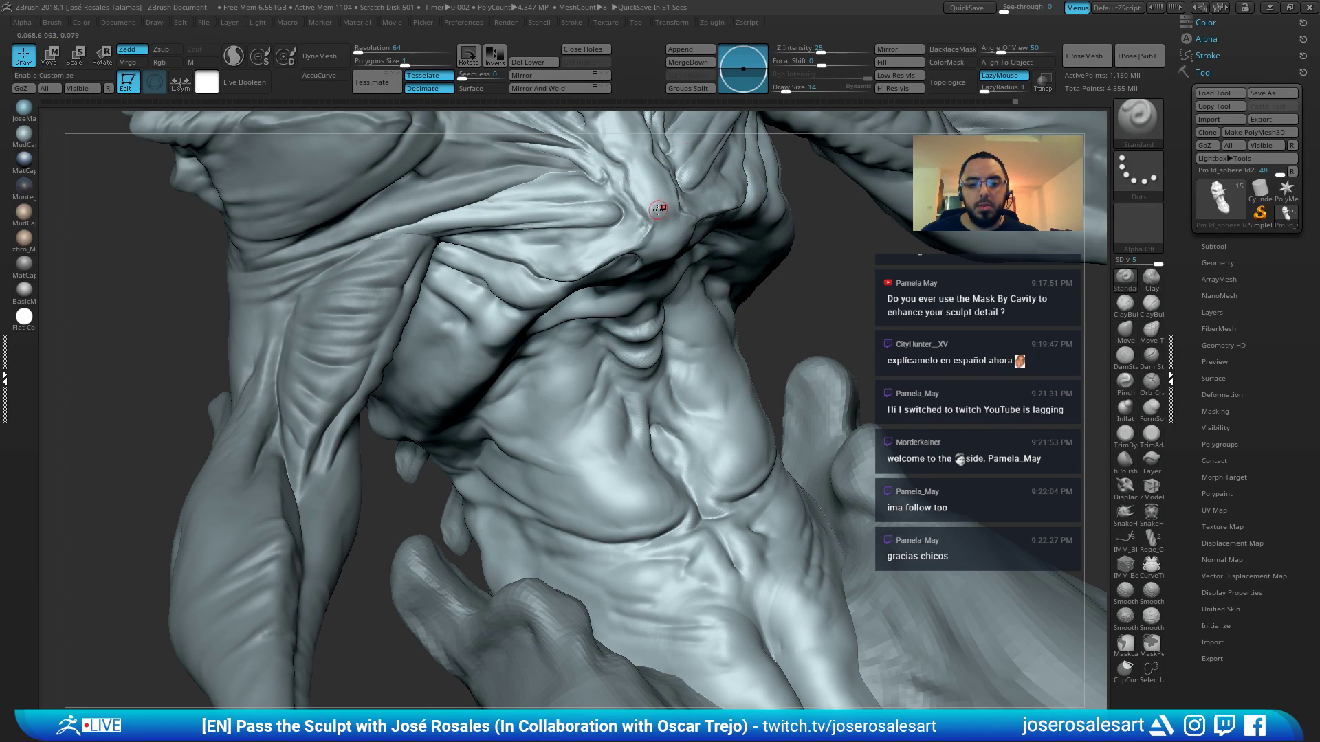
# Deepen the creases under the chest folds toward the armpit with DamStandard at draw size 30
pyautogui.moveTo(658, 210)
pyautogui.mouseDown(button='right')
pyautogui.moveTo(612, 214)
pyautogui.moveTo(665, 199)
pyautogui.mouseUp(button='right')
pyautogui.moveTo(657, 262); pyautogui.dragTo(567, 380, button='right')
pyautogui.press('b')
pyautogui.press('d')
pyautogui.press('s')
pyautogui.press('s')
pyautogui.moveTo(602, 362)
pyautogui.mouseDown()
pyautogui.moveTo(552, 358)
pyautogui.moveTo(501, 398)
pyautogui.mouseUp()
pyautogui.moveTo(501, 397)
pyautogui.mouseDown(button='right')
pyautogui.moveTo(509, 413)
pyautogui.moveTo(553, 306)
pyautogui.moveTo(640, 323)
pyautogui.moveTo(691, 375)
pyautogui.moveTo(674, 325)
pyautogui.mouseUp(button='right')
pyautogui.moveTo(594, 352)
pyautogui.mouseDown(button='right')
pyautogui.moveTo(642, 317)
pyautogui.moveTo(677, 323)
pyautogui.moveTo(565, 306)
pyautogui.moveTo(523, 274)
pyautogui.mouseUp(button='right')
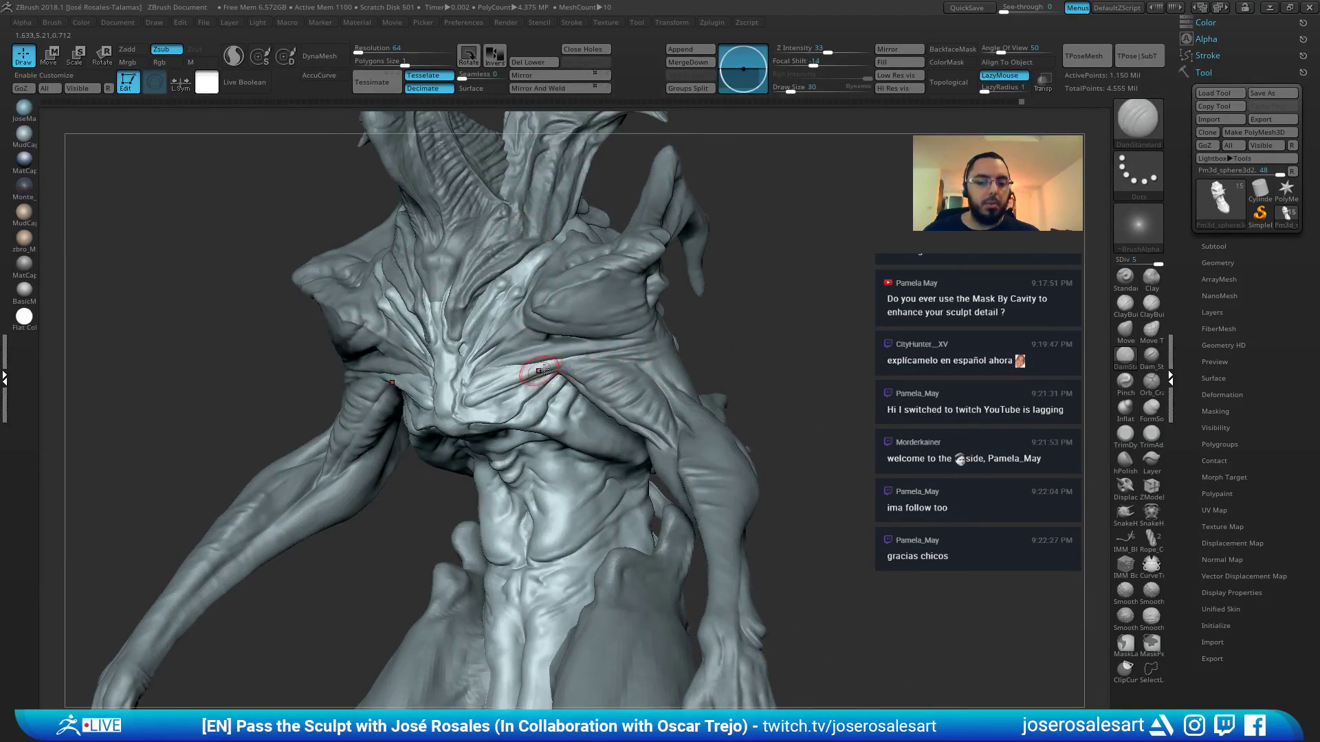
# Reactivate the torso subtool, then build up the lower chest folds near the armpit with ClayBuildup at draw size 26 and smooth them
pyautogui.keyDown('ctrl'); pyautogui.moveTo(541, 371); pyautogui.dragTo(591, 221, button='right'); pyautogui.keyUp('ctrl')
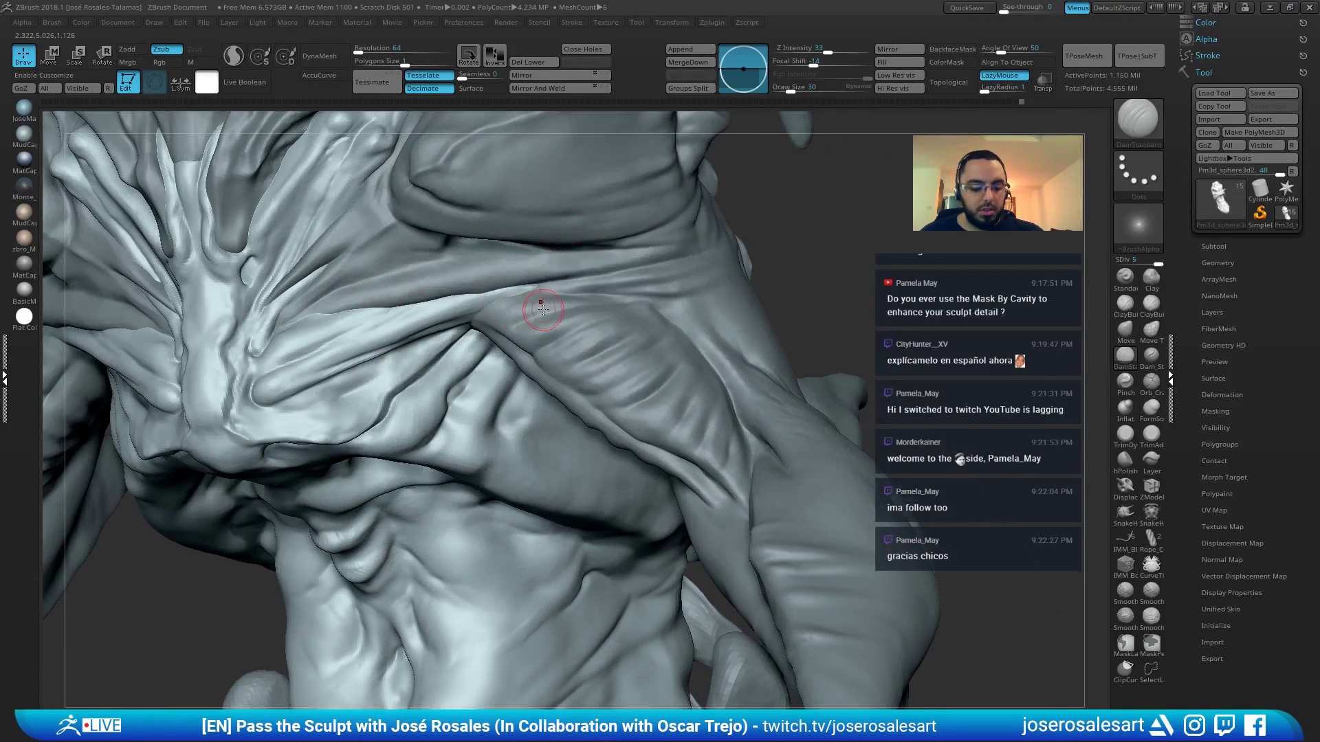
pyautogui.moveTo(612, 347)
pyautogui.mouseDown(button='right')
pyautogui.moveTo(615, 332)
pyautogui.moveTo(584, 367)
pyautogui.moveTo(622, 371)
pyautogui.moveTo(412, 357)
pyautogui.moveTo(330, 330)
pyautogui.mouseUp(button='right')
pyautogui.keyDown('alt'); pyautogui.click(625, 341); pyautogui.keyUp('alt')
pyautogui.moveTo(233, 418)
pyautogui.mouseDown(button='right')
pyautogui.moveTo(350, 391)
pyautogui.moveTo(653, 377)
pyautogui.moveTo(589, 353)
pyautogui.moveTo(680, 410)
pyautogui.moveTo(655, 356)
pyautogui.moveTo(664, 271)
pyautogui.mouseUp(button='right')
pyautogui.keyDown('alt'); pyautogui.click(681, 411); pyautogui.keyUp('alt')
pyautogui.moveTo(423, 448); pyautogui.dragTo(619, 455, button='right')
pyautogui.press('2')
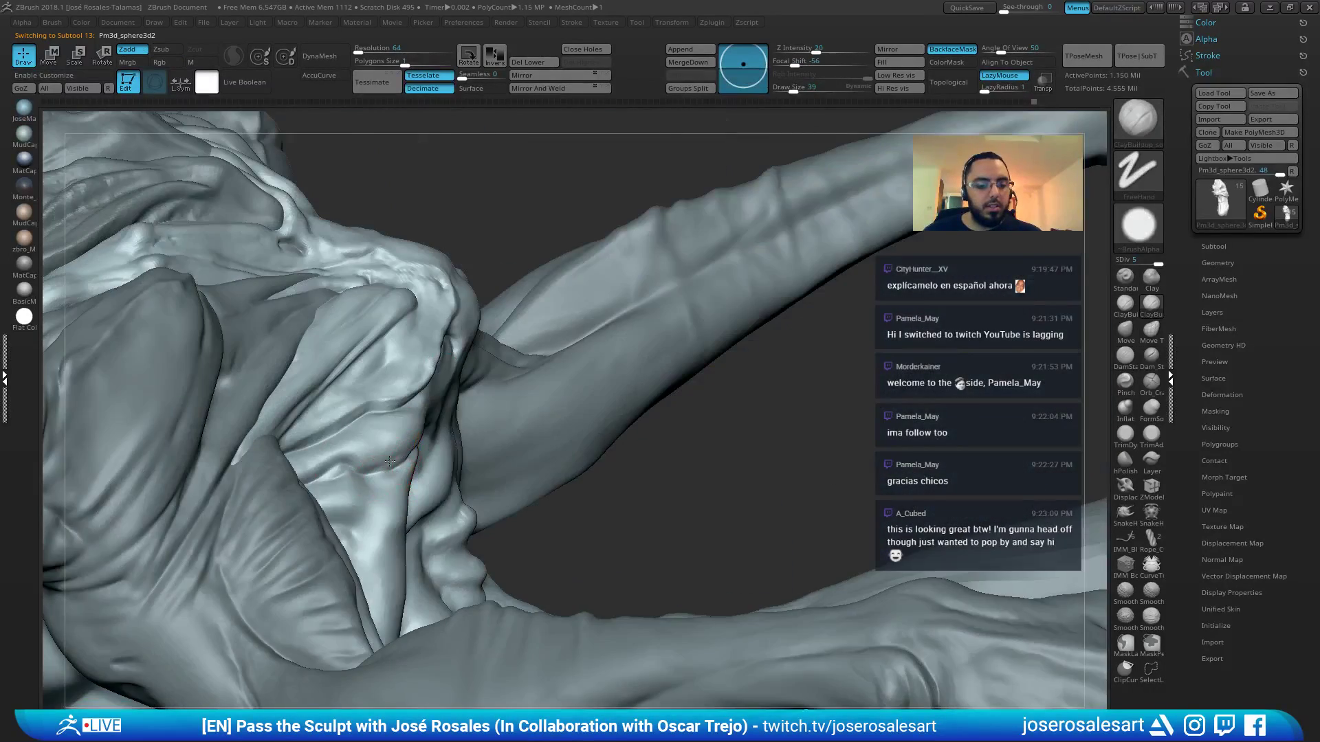
pyautogui.press('s')
pyautogui.moveTo(389, 461); pyautogui.dragTo(403, 440, button='right')
pyautogui.click(386, 464)
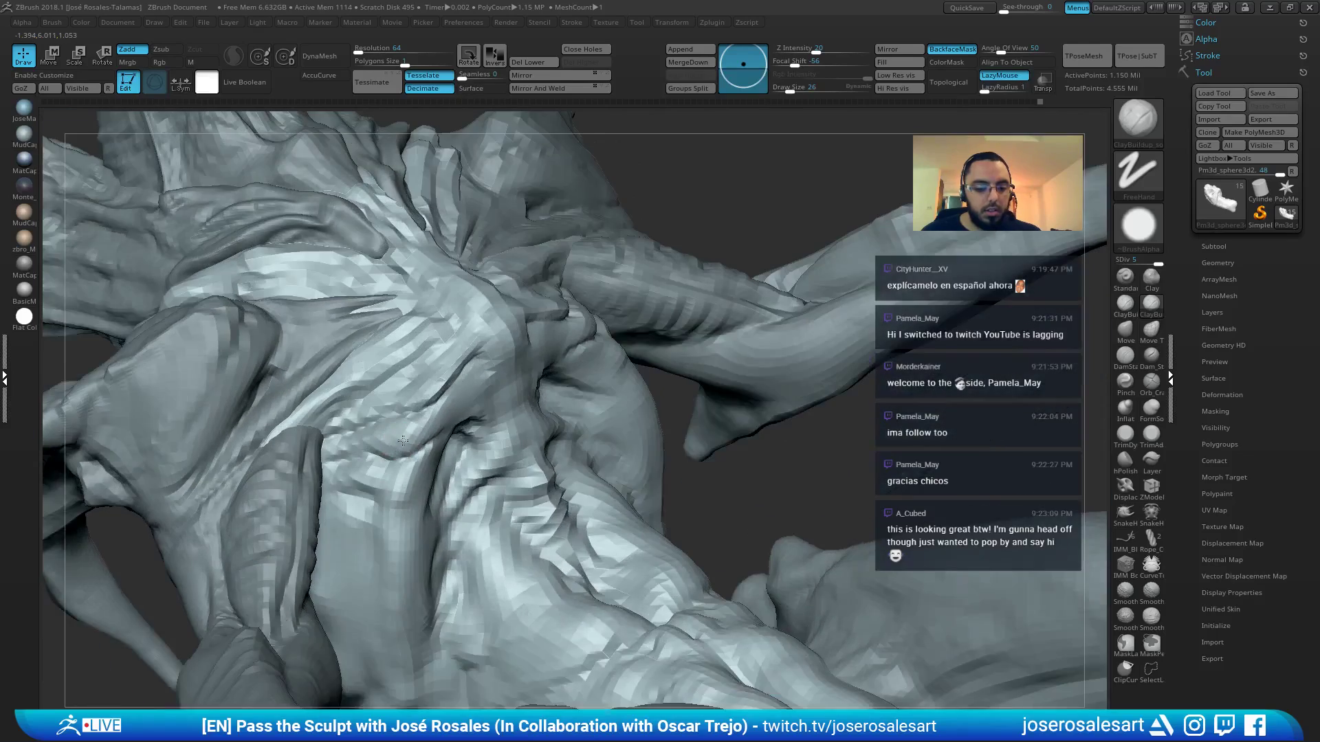
pyautogui.keyDown('shift'); pyautogui.moveTo(405, 440); pyautogui.dragTo(427, 431); pyautogui.keyUp('shift')
# Swell the long fold along the rib cage's upper edge with the Standard brush, reducing the draw size to 21
pyautogui.moveTo(427, 430)
pyautogui.mouseDown(button='right')
pyautogui.moveTo(742, 268)
pyautogui.moveTo(766, 321)
pyautogui.mouseUp(button='right')
pyautogui.press('b')
pyautogui.press('s')
pyautogui.press('t')
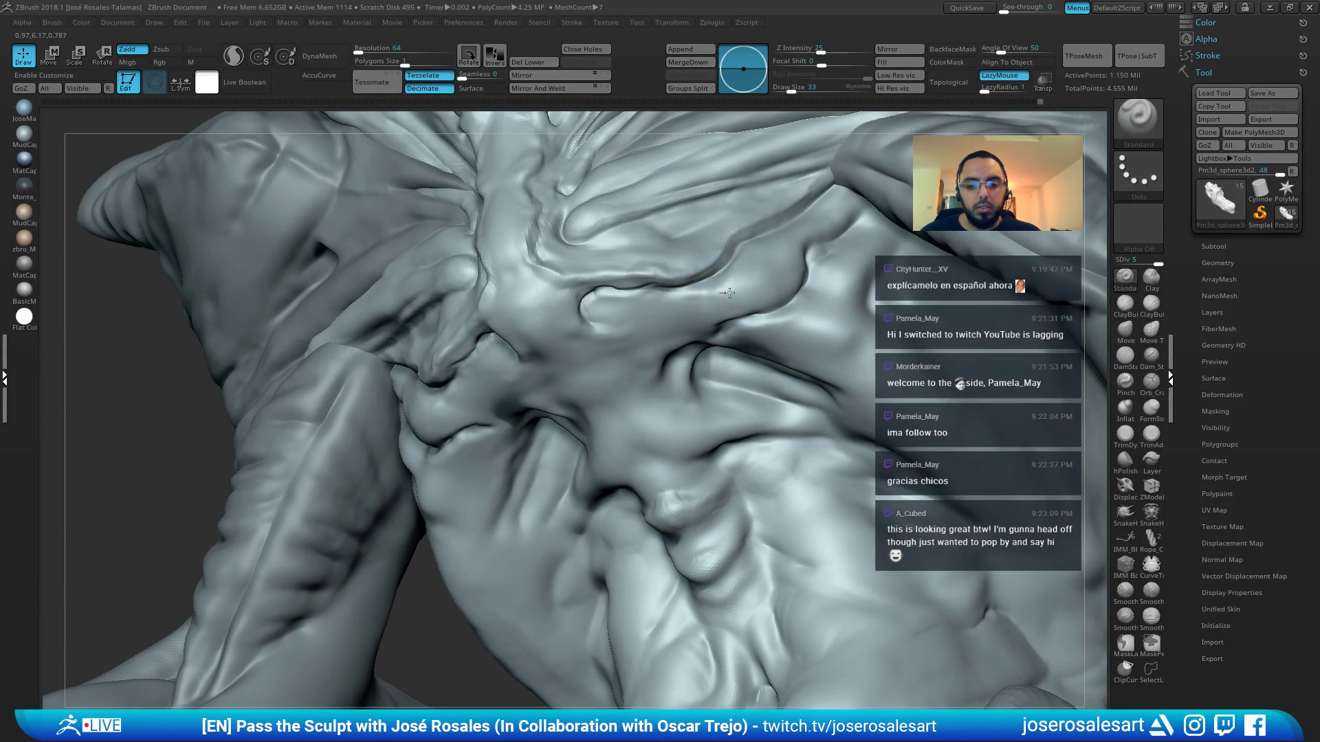
pyautogui.moveTo(729, 293); pyautogui.dragTo(759, 285)
pyautogui.moveTo(743, 261); pyautogui.dragTo(773, 244, button='right')
pyautogui.moveTo(774, 244)
pyautogui.keyDown('ctrl'); pyautogui.mouseDown(button='right')
pyautogui.moveTo(805, 227)
pyautogui.moveTo(733, 270)
pyautogui.moveTo(722, 359)
pyautogui.mouseUp(button='right'); pyautogui.keyUp('ctrl')
pyautogui.moveTo(807, 277)
pyautogui.mouseDown(button='right')
pyautogui.moveTo(733, 298)
pyautogui.moveTo(824, 268)
pyautogui.mouseUp(button='right')
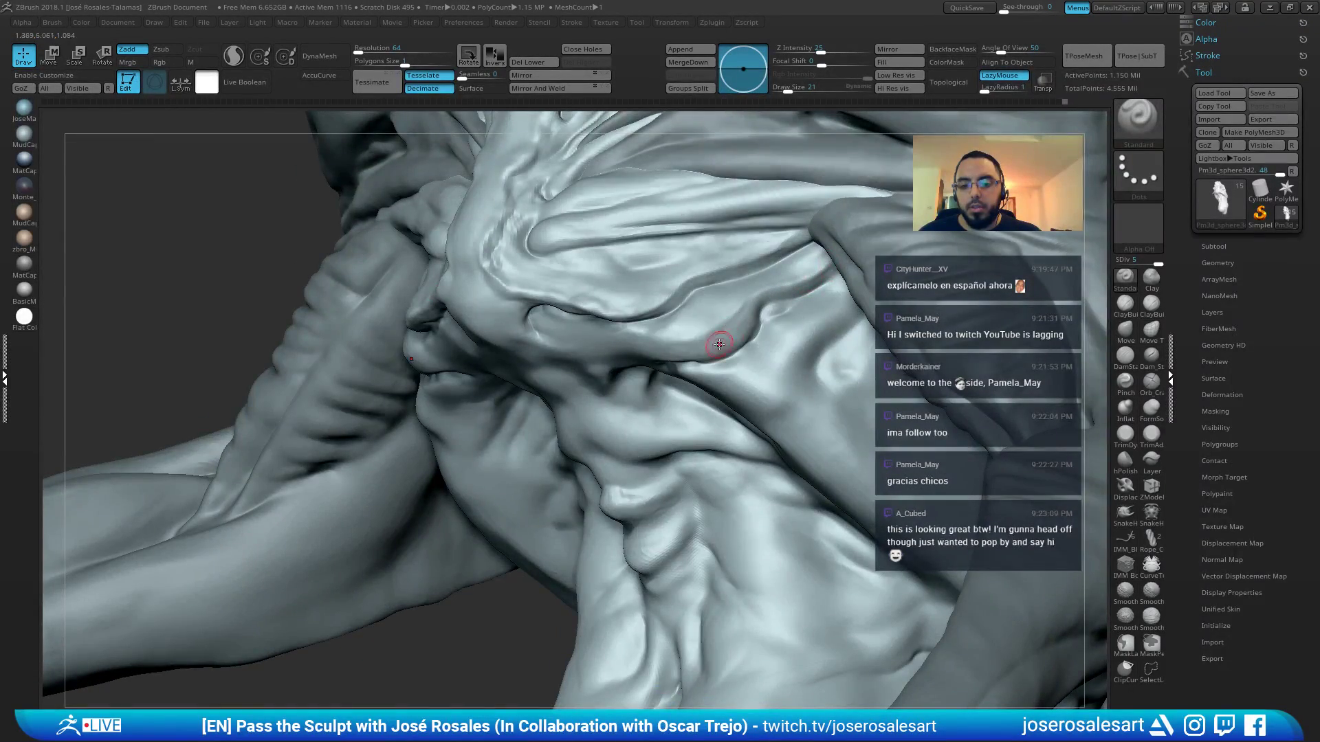
# Round out the rib cage fold on the opposite side of the chest with the Standard brush at draw size 30
pyautogui.moveTo(719, 344)
pyautogui.mouseDown(button='right')
pyautogui.moveTo(541, 321)
pyautogui.moveTo(497, 244)
pyautogui.moveTo(646, 312)
pyautogui.moveTo(645, 156)
pyautogui.mouseUp(button='right')
pyautogui.press('2')
pyautogui.moveTo(635, 290)
pyautogui.mouseDown(button='right')
pyautogui.moveTo(692, 279)
pyautogui.moveTo(684, 294)
pyautogui.moveTo(715, 254)
pyautogui.moveTo(681, 288)
pyautogui.moveTo(704, 303)
pyautogui.mouseUp(button='right')
pyautogui.press('1')
pyautogui.moveTo(701, 296); pyautogui.dragTo(705, 297)
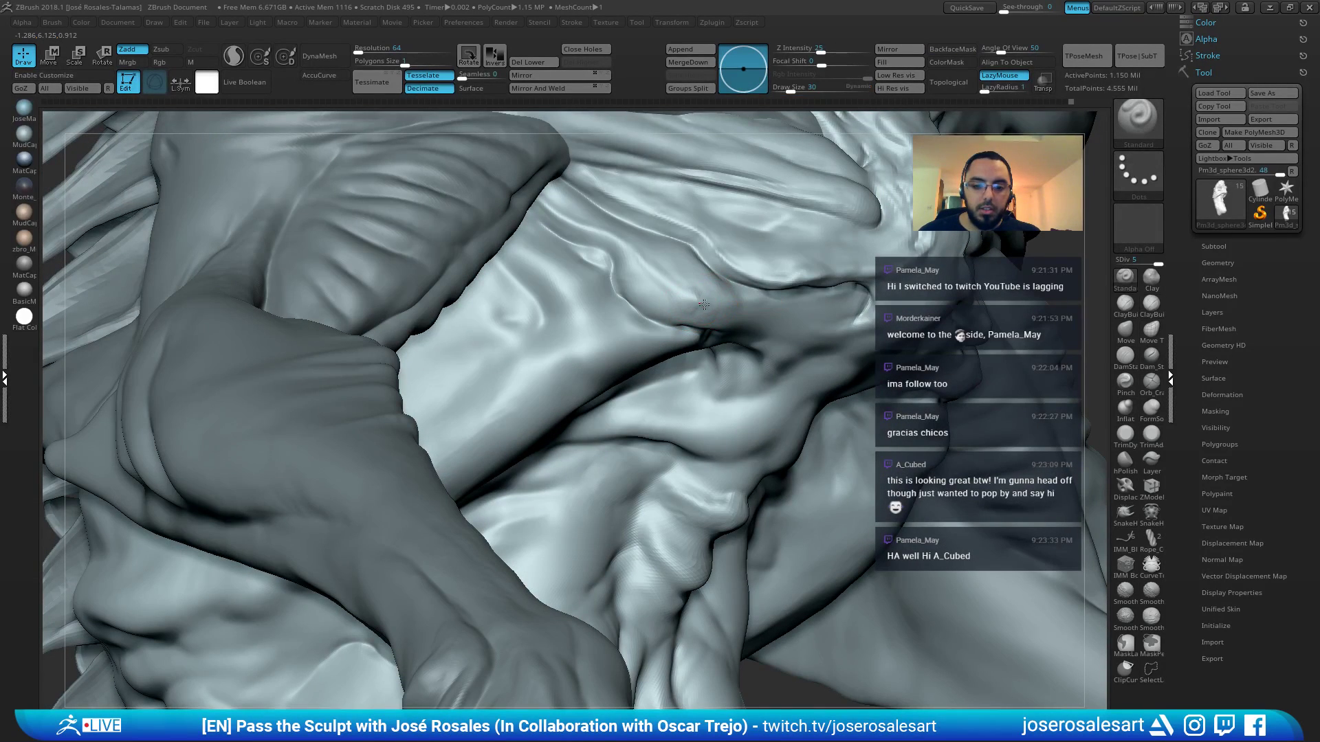
pyautogui.moveTo(719, 318); pyautogui.dragTo(711, 303, button='right')
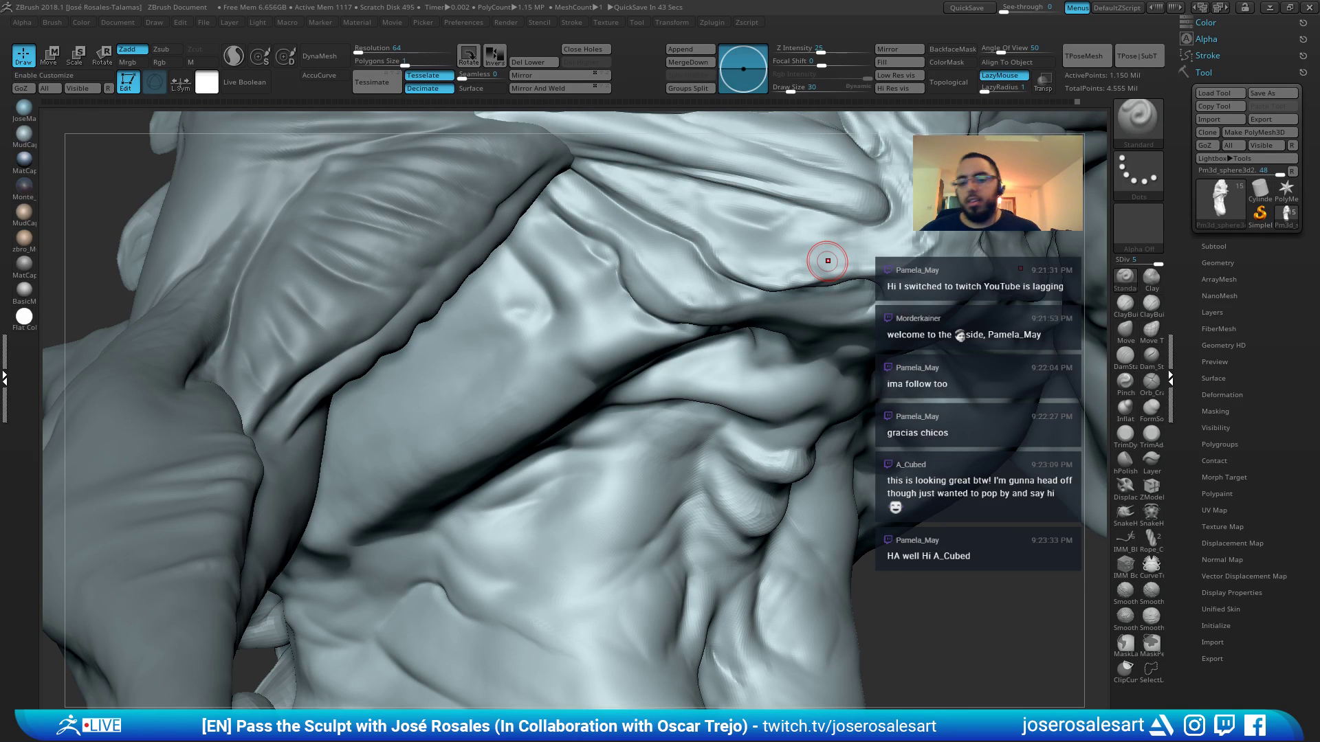
# Add mass to the rib cage fold beside the armpit with ClayBuildup at draw size 39
pyautogui.moveTo(755, 280)
pyautogui.keyDown('ctrl'); pyautogui.mouseDown(button='right')
pyautogui.moveTo(747, 257)
pyautogui.moveTo(770, 227)
pyautogui.moveTo(684, 285)
pyautogui.moveTo(687, 255)
pyautogui.mouseUp(button='right'); pyautogui.keyUp('ctrl')
pyautogui.moveTo(688, 256)
pyautogui.mouseDown(button='right')
pyautogui.moveTo(666, 261)
pyautogui.moveTo(715, 268)
pyautogui.moveTo(696, 272)
pyautogui.moveTo(708, 431)
pyautogui.moveTo(668, 261)
pyautogui.moveTo(683, 346)
pyautogui.mouseUp(button='right')
pyautogui.press('2')
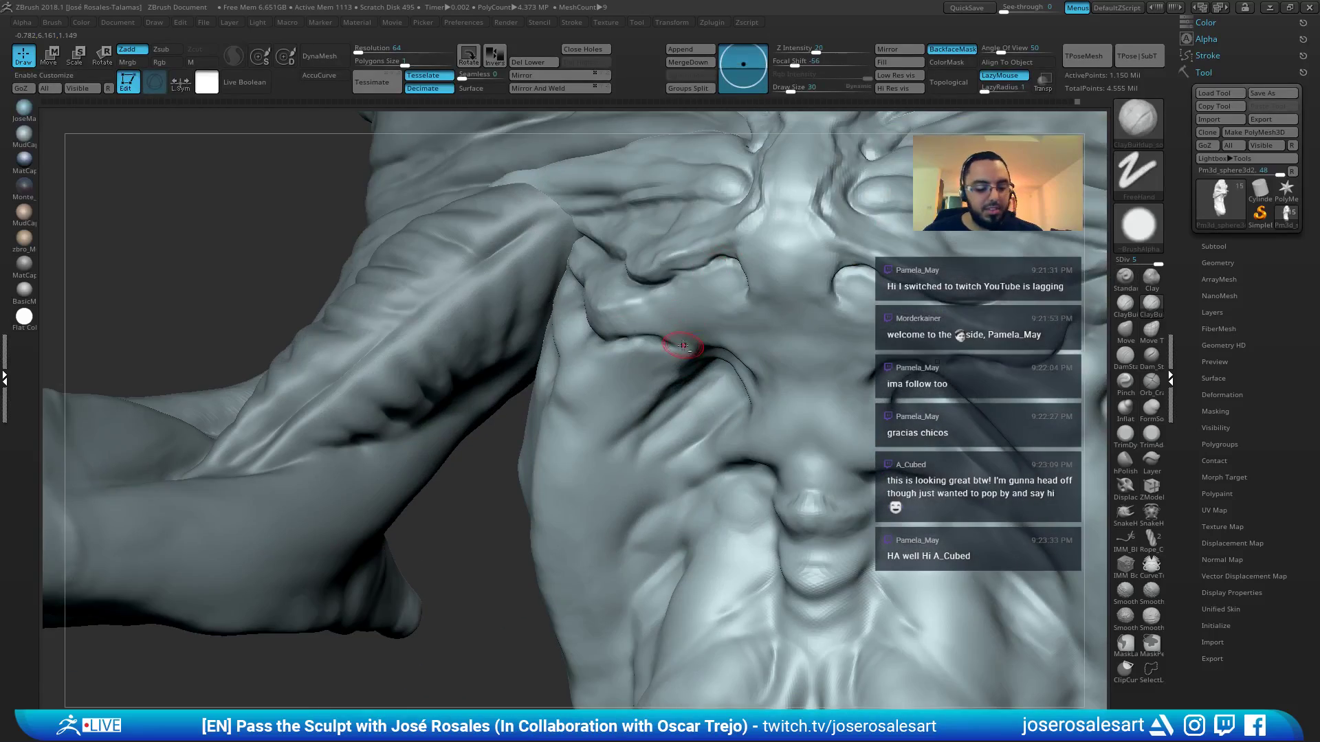
pyautogui.press('s')
pyautogui.moveTo(683, 349); pyautogui.dragTo(686, 349)
pyautogui.moveTo(706, 321)
pyautogui.mouseDown(button='right')
pyautogui.moveTo(760, 316)
pyautogui.moveTo(755, 333)
pyautogui.moveTo(584, 306)
pyautogui.mouseUp(button='right')
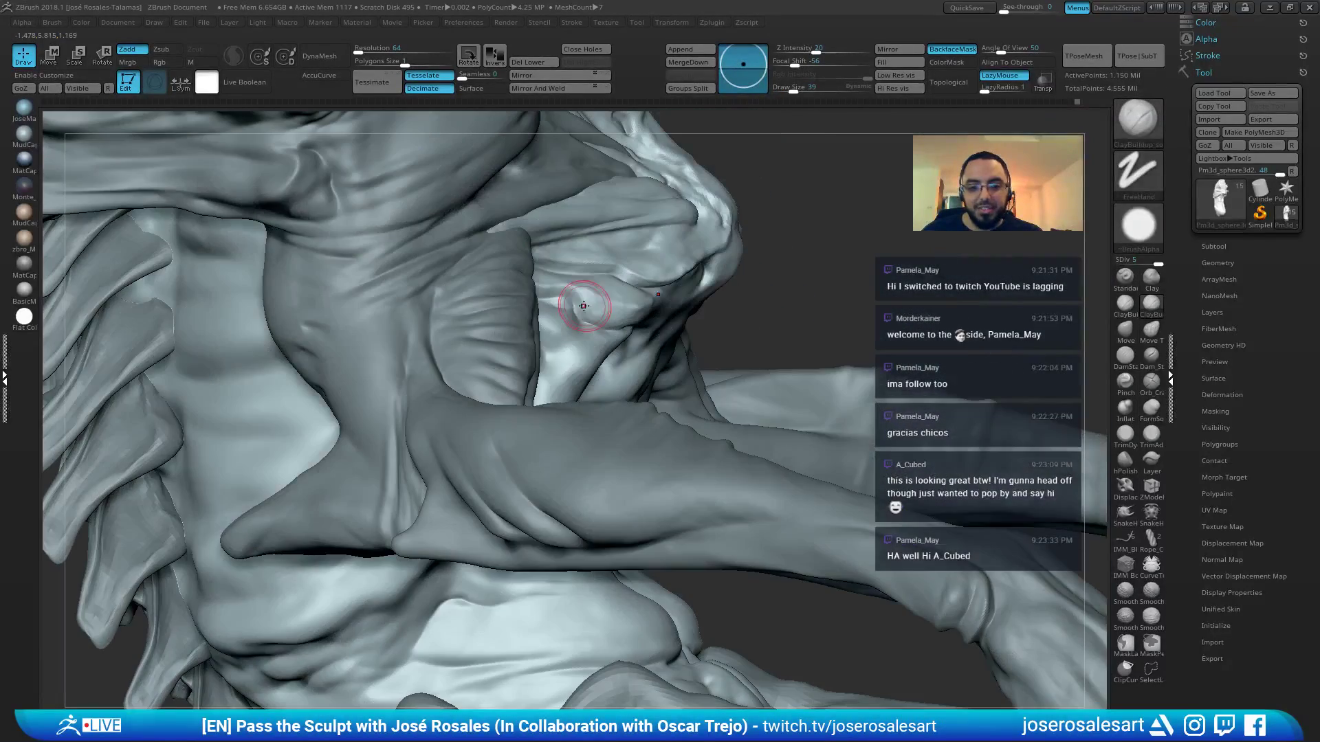
pyautogui.moveTo(583, 306); pyautogui.dragTo(583, 314)
# Refine the knobby end of the rib cage fold with the Standard brush at draw size 30
pyautogui.moveTo(652, 314); pyautogui.dragTo(748, 306, button='right')
pyautogui.press('1')
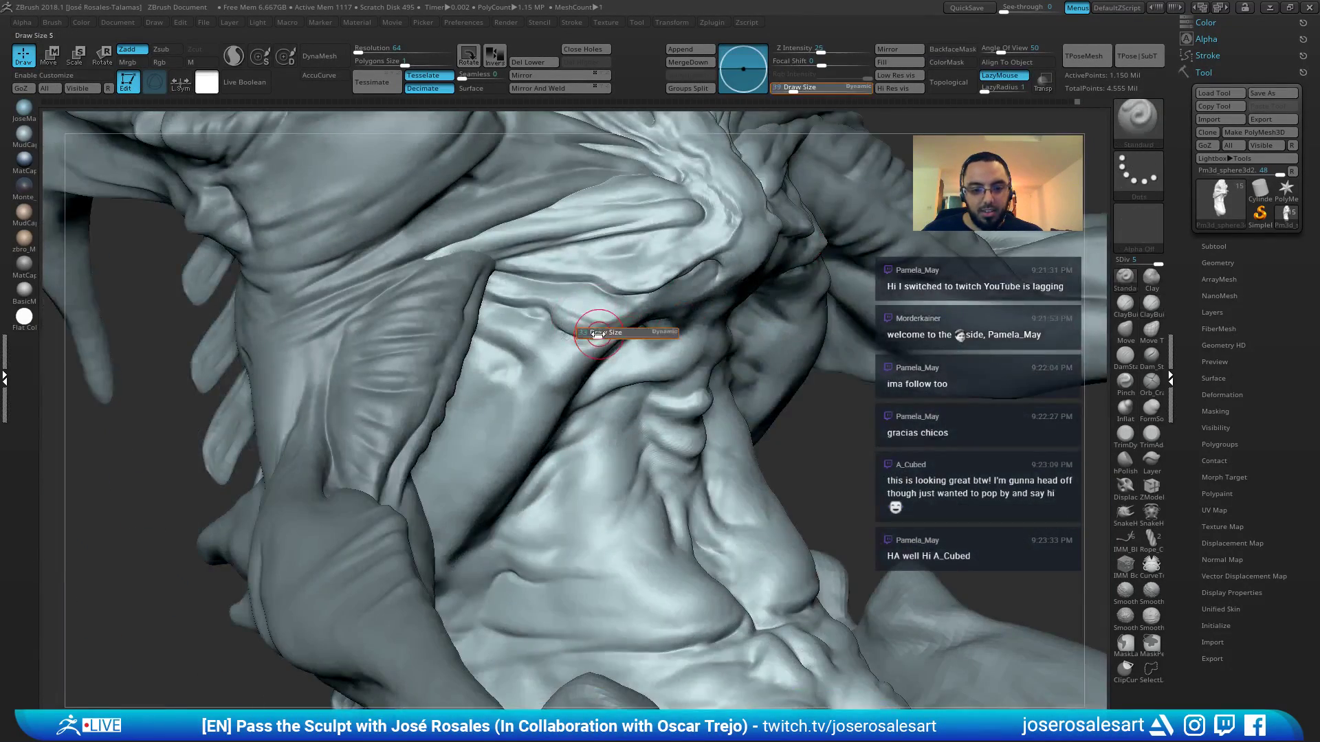
pyautogui.moveTo(599, 333)
pyautogui.mouseDown(button='right')
pyautogui.moveTo(544, 324)
pyautogui.moveTo(642, 329)
pyautogui.moveTo(613, 351)
pyautogui.mouseUp(button='right')
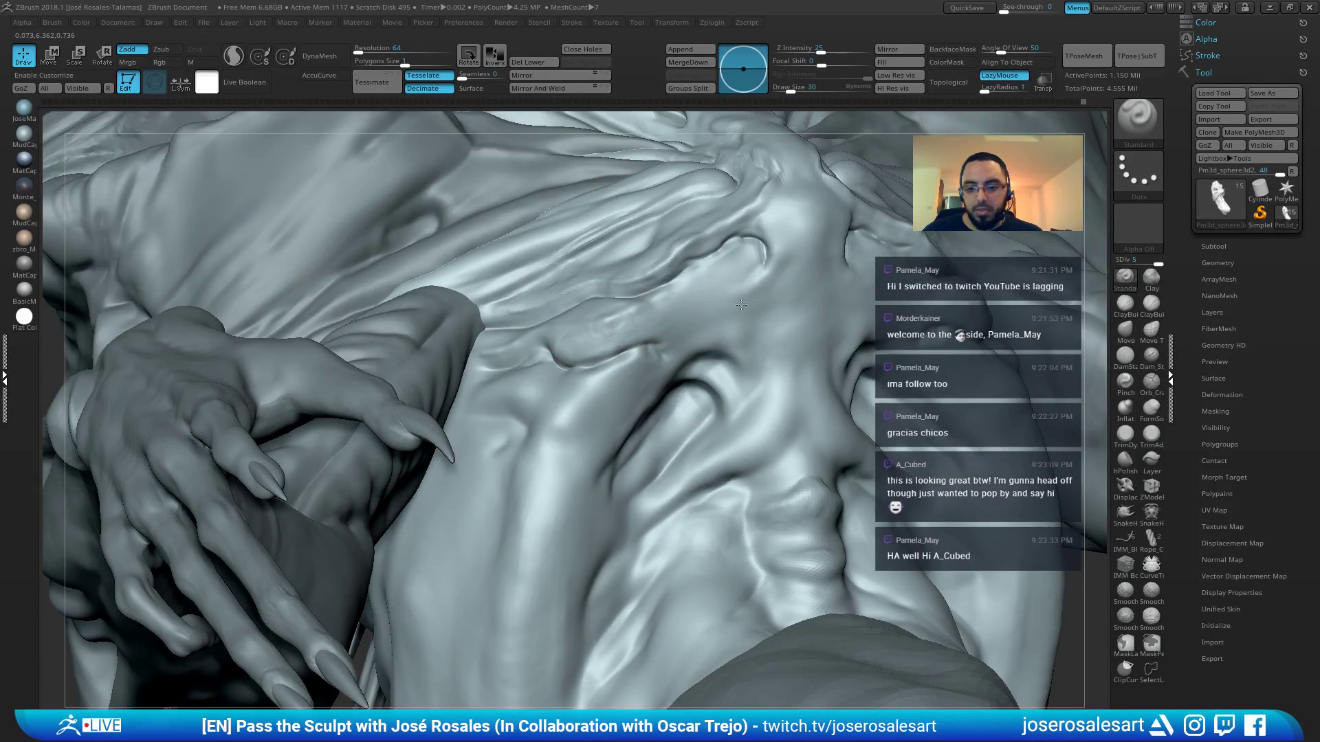
pyautogui.moveTo(741, 304); pyautogui.dragTo(495, 309, button='right')
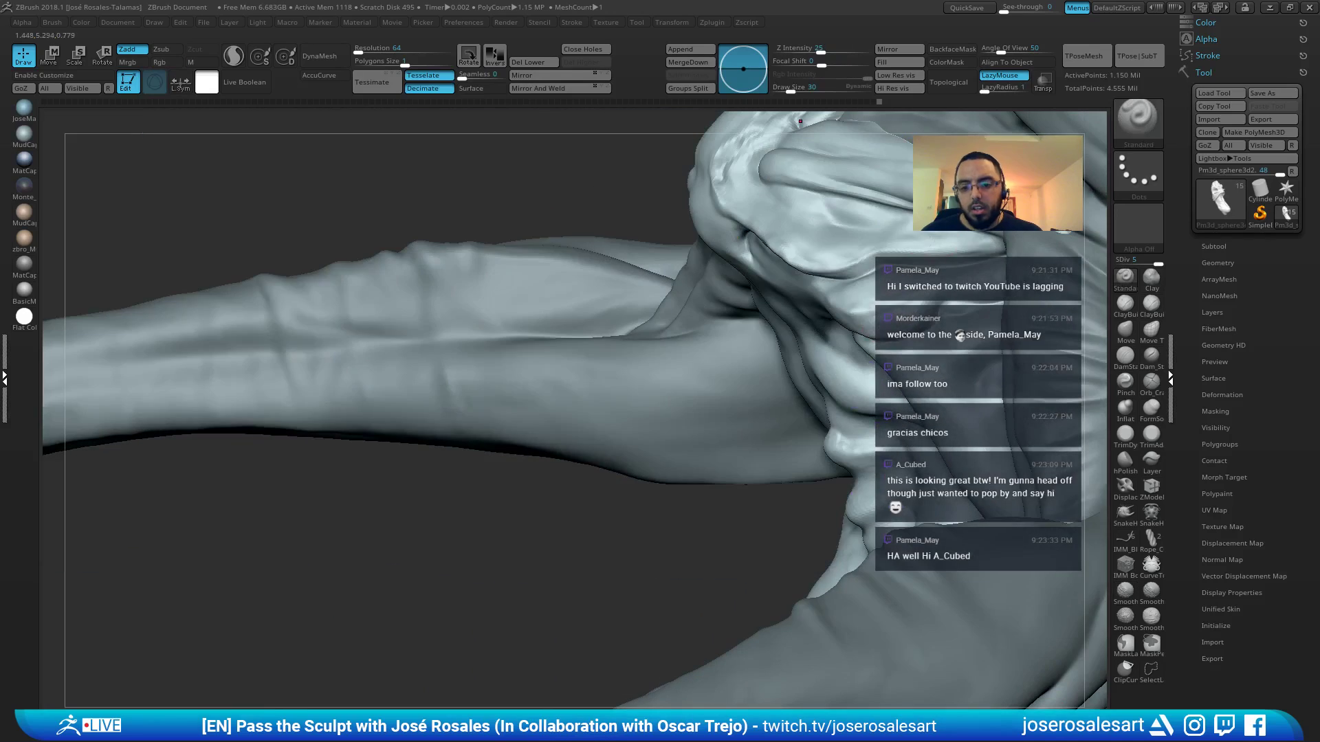
# Carve creases between the folds on the rib cage's side with the DamStandard brush at draw size 42
pyautogui.click(786, 90)
pyautogui.moveTo(694, 302)
pyautogui.mouseDown(button='right')
pyautogui.moveTo(872, 317)
pyautogui.moveTo(722, 286)
pyautogui.moveTo(692, 212)
pyautogui.mouseUp(button='right')
pyautogui.press('b')
pyautogui.press('d')
pyautogui.press('s')
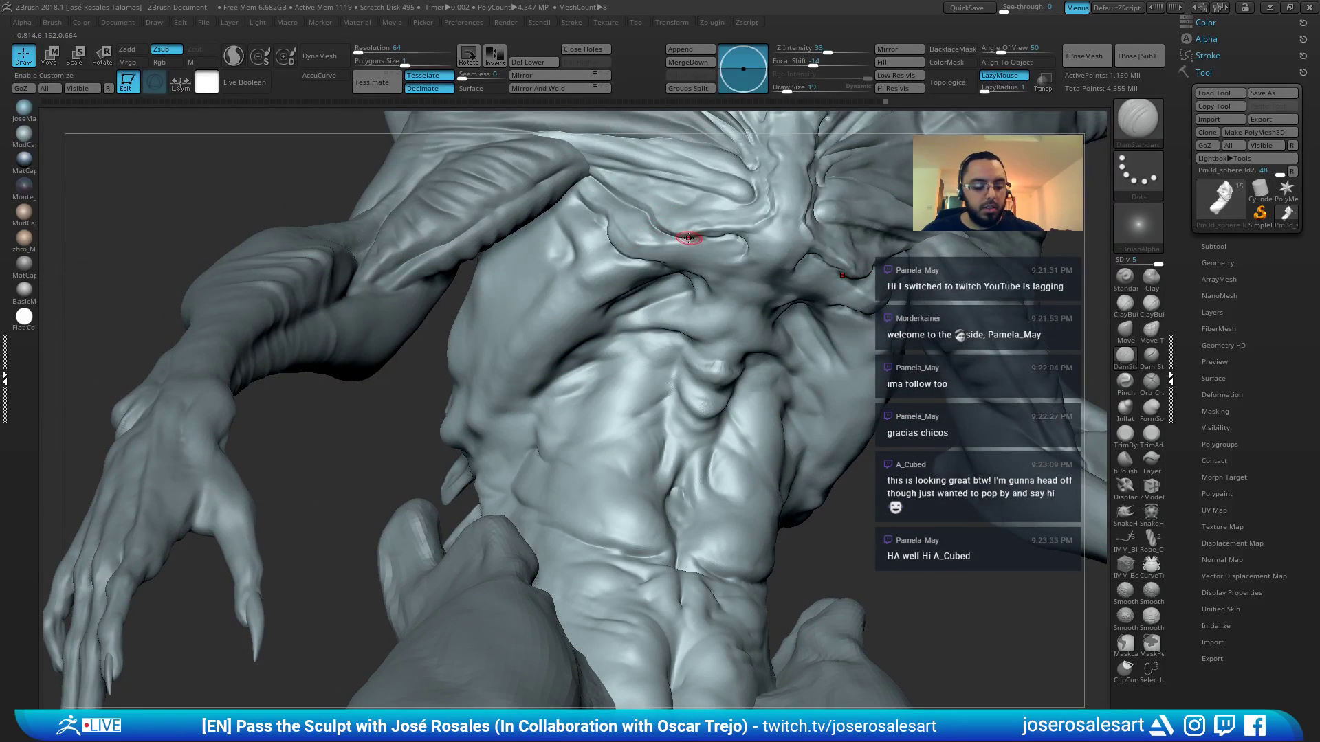
pyautogui.press('s')
pyautogui.moveTo(683, 235); pyautogui.dragTo(689, 236)
pyautogui.moveTo(689, 235)
pyautogui.keyDown('ctrl'); pyautogui.mouseDown(button='right')
pyautogui.moveTo(697, 288)
pyautogui.moveTo(702, 237)
pyautogui.moveTo(560, 206)
pyautogui.moveTo(598, 212)
pyautogui.moveTo(525, 218)
pyautogui.moveTo(589, 318)
pyautogui.moveTo(567, 283)
pyautogui.moveTo(613, 323)
pyautogui.mouseUp(button='right'); pyautogui.keyUp('ctrl')
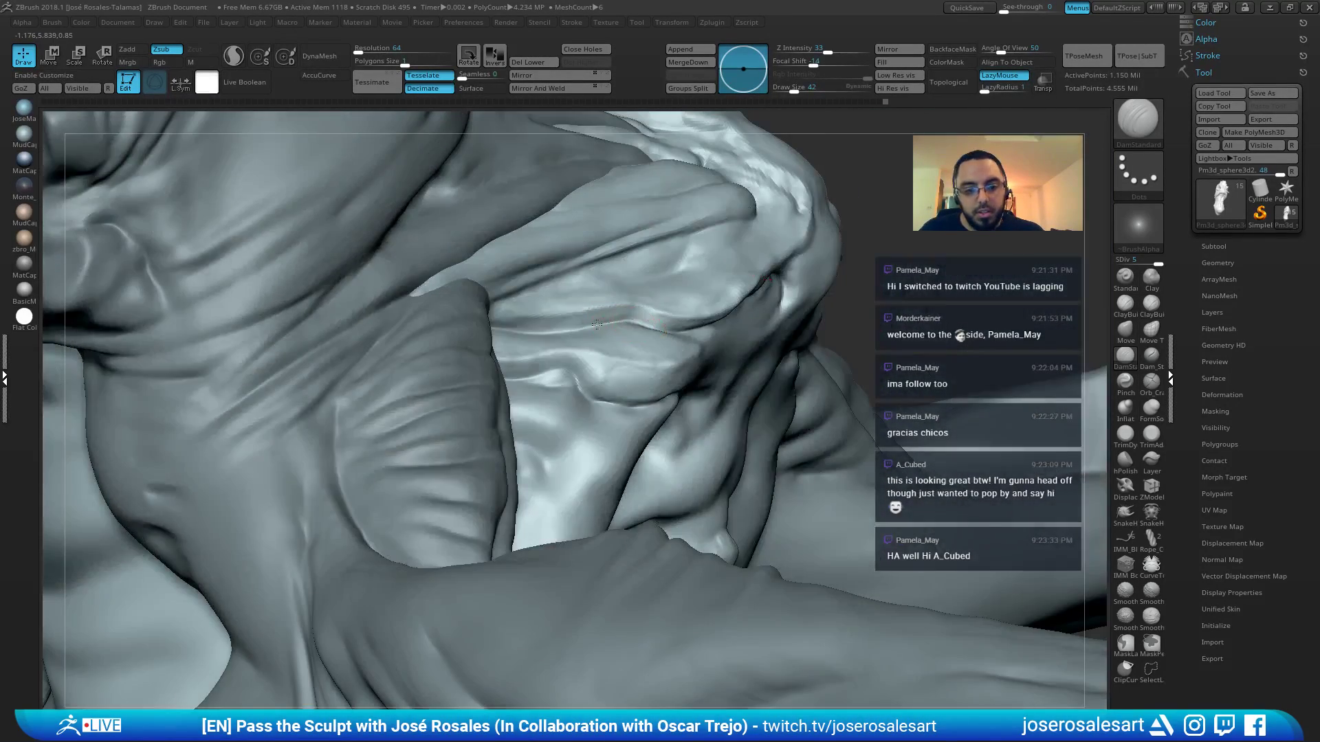
pyautogui.moveTo(534, 330); pyautogui.dragTo(618, 321, button='right')
pyautogui.moveTo(530, 339); pyautogui.dragTo(530, 265, button='right')
pyautogui.moveTo(811, 289)
pyautogui.mouseDown(button='right')
pyautogui.moveTo(616, 301)
pyautogui.moveTo(715, 306)
pyautogui.moveTo(625, 378)
pyautogui.mouseUp(button='right')
# Build up the upper abdomen and flank below the rib cage with ClayBuildup at draw size 51, smoothing the flank
pyautogui.press('2')
pyautogui.moveTo(705, 361)
pyautogui.mouseDown(button='right')
pyautogui.moveTo(719, 359)
pyautogui.moveTo(622, 389)
pyautogui.mouseUp(button='right')
pyautogui.press('space')
pyautogui.moveTo(622, 391); pyautogui.dragTo(675, 396)
pyautogui.press('s')
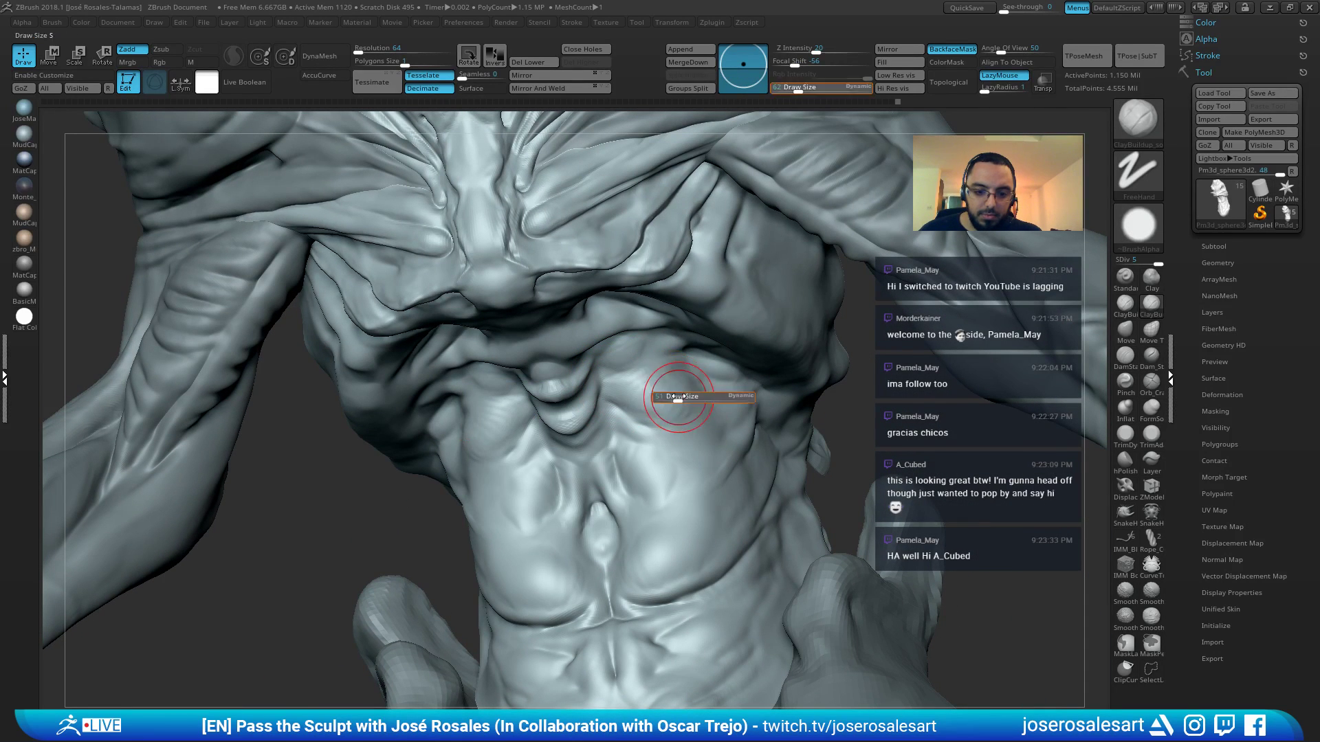
pyautogui.moveTo(674, 396); pyautogui.dragTo(646, 376, button='right')
pyautogui.moveTo(682, 410); pyautogui.dragTo(720, 406)
pyautogui.moveTo(720, 406); pyautogui.dragTo(763, 407, button='right')
pyautogui.moveTo(392, 446); pyautogui.dragTo(523, 435, button='right')
pyautogui.keyDown('ctrl'); pyautogui.moveTo(522, 435); pyautogui.dragTo(479, 456, button='right'); pyautogui.keyUp('ctrl')
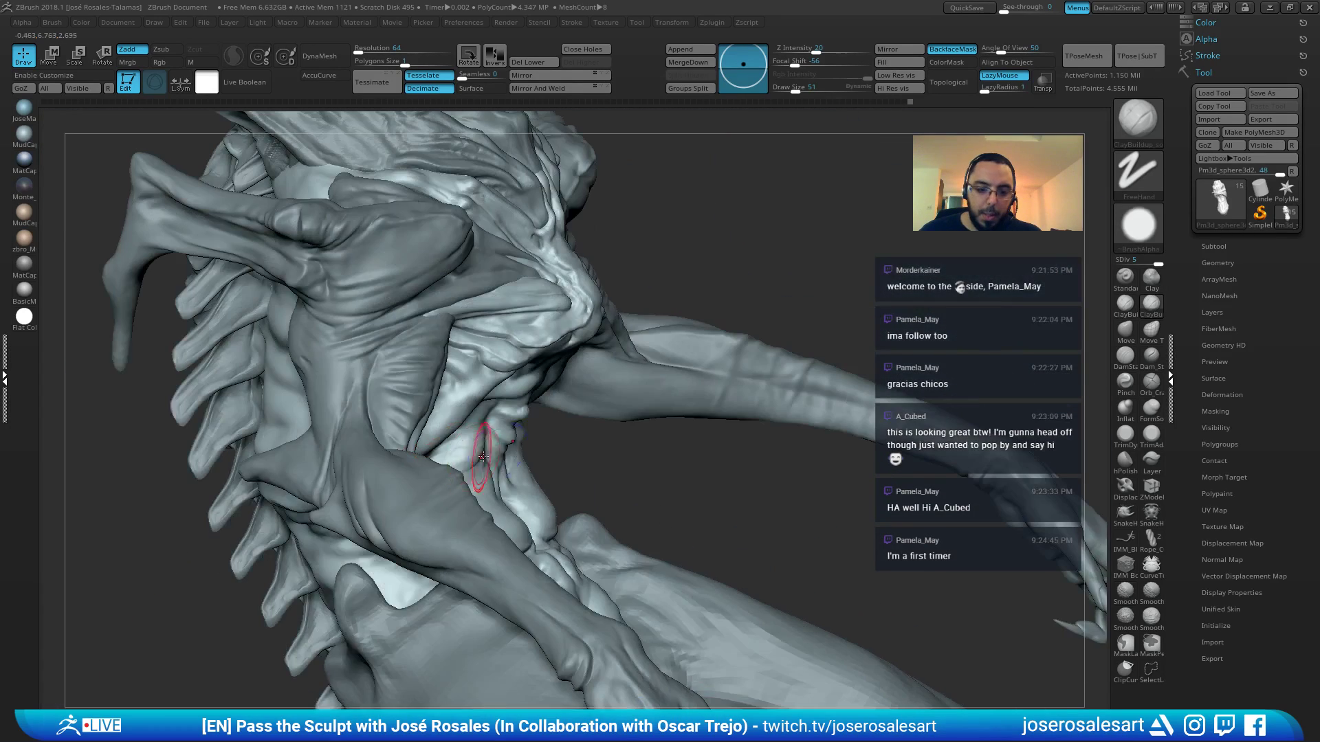
pyautogui.keyDown('shift'); pyautogui.moveTo(479, 457); pyautogui.dragTo(485, 430); pyautogui.keyUp('shift')
# Cut creases around the upper abdominal muscles below the rib cage with the DamStandard brush at draw size 30
pyautogui.moveTo(722, 375)
pyautogui.mouseDown(button='right')
pyautogui.moveTo(611, 362)
pyautogui.moveTo(680, 364)
pyautogui.moveTo(607, 454)
pyautogui.mouseUp(button='right')
pyautogui.press('b')
pyautogui.press('d')
pyautogui.press('s')
pyautogui.press('s')
pyautogui.moveTo(608, 454); pyautogui.dragTo(601, 454)
pyautogui.moveTo(645, 378); pyautogui.dragTo(607, 404)
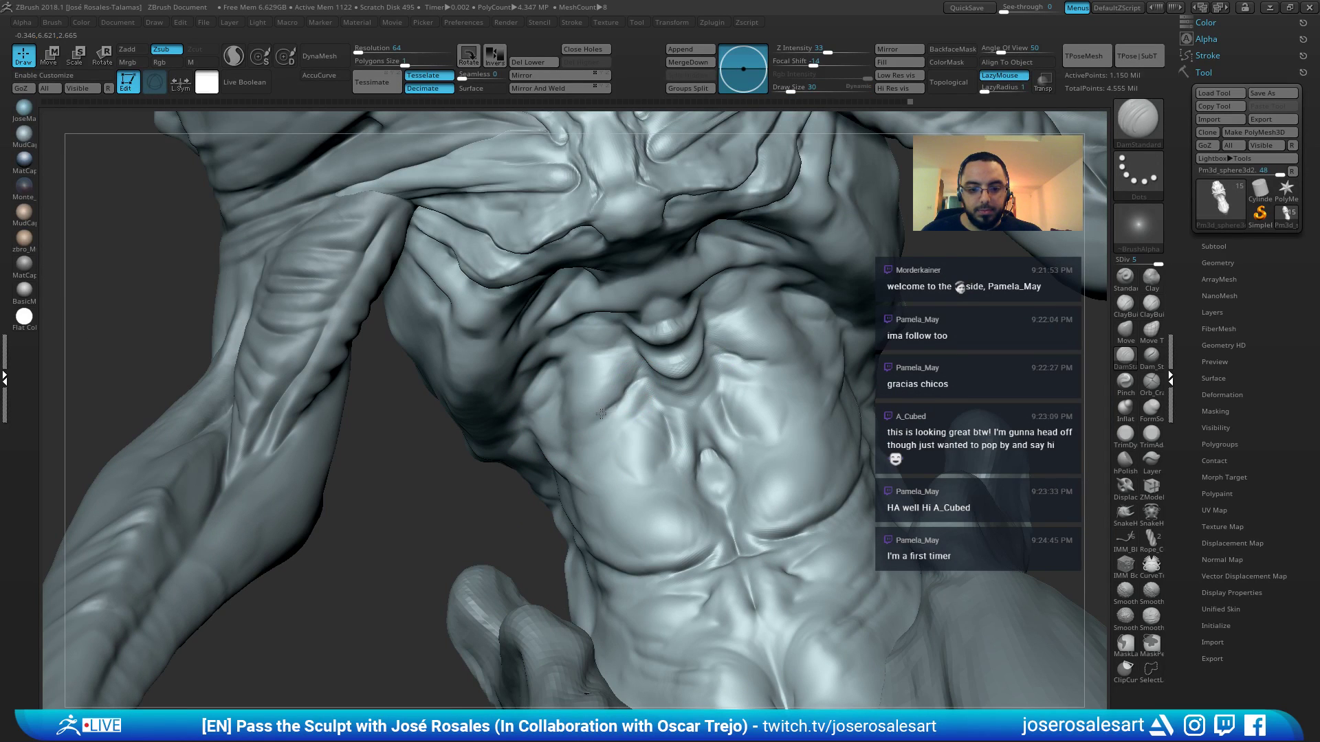
pyautogui.moveTo(547, 414); pyautogui.dragTo(600, 426, button='right')
pyautogui.moveTo(569, 423); pyautogui.dragTo(493, 456)
pyautogui.moveTo(493, 456); pyautogui.dragTo(548, 447, button='right')
pyautogui.moveTo(624, 378); pyautogui.dragTo(629, 413)
pyautogui.moveTo(627, 416)
pyautogui.mouseDown(button='right')
pyautogui.moveTo(561, 425)
pyautogui.moveTo(532, 406)
pyautogui.moveTo(545, 389)
pyautogui.mouseUp(button='right')
pyautogui.moveTo(422, 472); pyautogui.dragTo(483, 454)
# Add strands of mass across the flank beside the upper abdomen with ClayBuildup at draw size 26
pyautogui.press('2')
pyautogui.moveTo(511, 457); pyautogui.dragTo(484, 461, button='right')
pyautogui.moveTo(485, 454)
pyautogui.mouseDown()
pyautogui.moveTo(419, 476)
pyautogui.moveTo(464, 475)
pyautogui.mouseUp()
pyautogui.moveTo(440, 485); pyautogui.dragTo(479, 490, button='right')
pyautogui.press('[')
pyautogui.moveTo(505, 462); pyautogui.dragTo(430, 475)
pyautogui.press('f')
pyautogui.moveTo(385, 481)
pyautogui.mouseDown(button='right')
pyautogui.moveTo(510, 402)
pyautogui.moveTo(509, 415)
pyautogui.moveTo(536, 395)
pyautogui.moveTo(691, 354)
pyautogui.mouseUp(button='right')
pyautogui.hotkey('shift', 's')
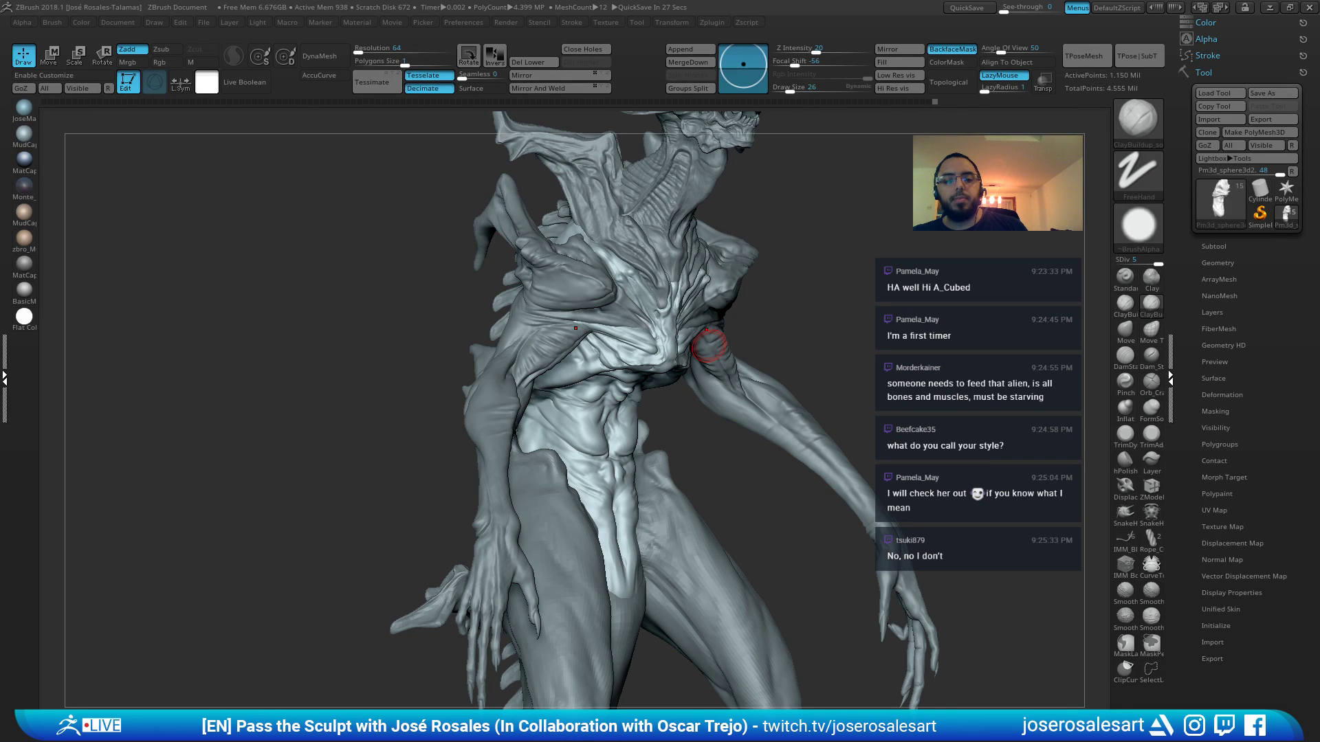
# Build up the muscle bulge beside the sternum folds with ClayBuildup at draw size 36
pyautogui.moveTo(997, 429)
pyautogui.mouseDown()
pyautogui.moveTo(776, 409)
pyautogui.moveTo(653, 372)
pyautogui.mouseUp()
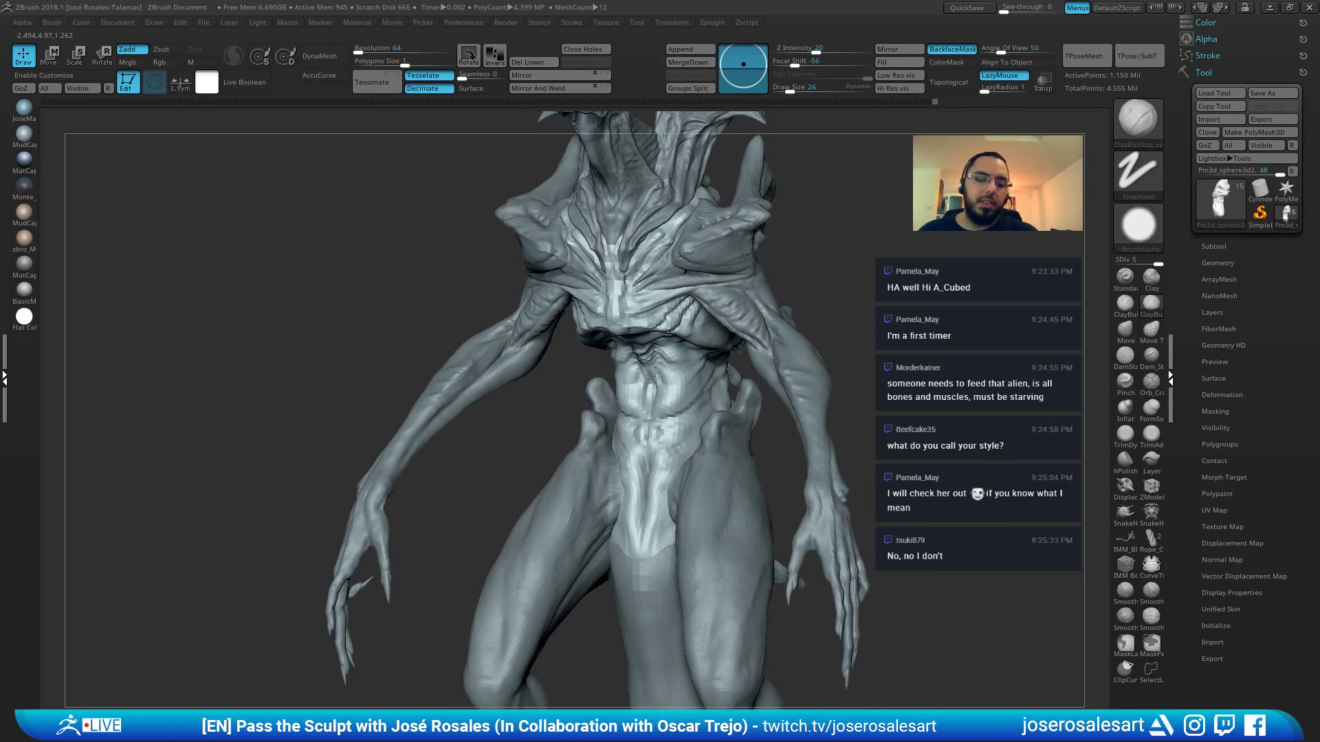
pyautogui.keyDown('alt'); pyautogui.moveTo(654, 372); pyautogui.dragTo(610, 372, button='right'); pyautogui.keyUp('alt')
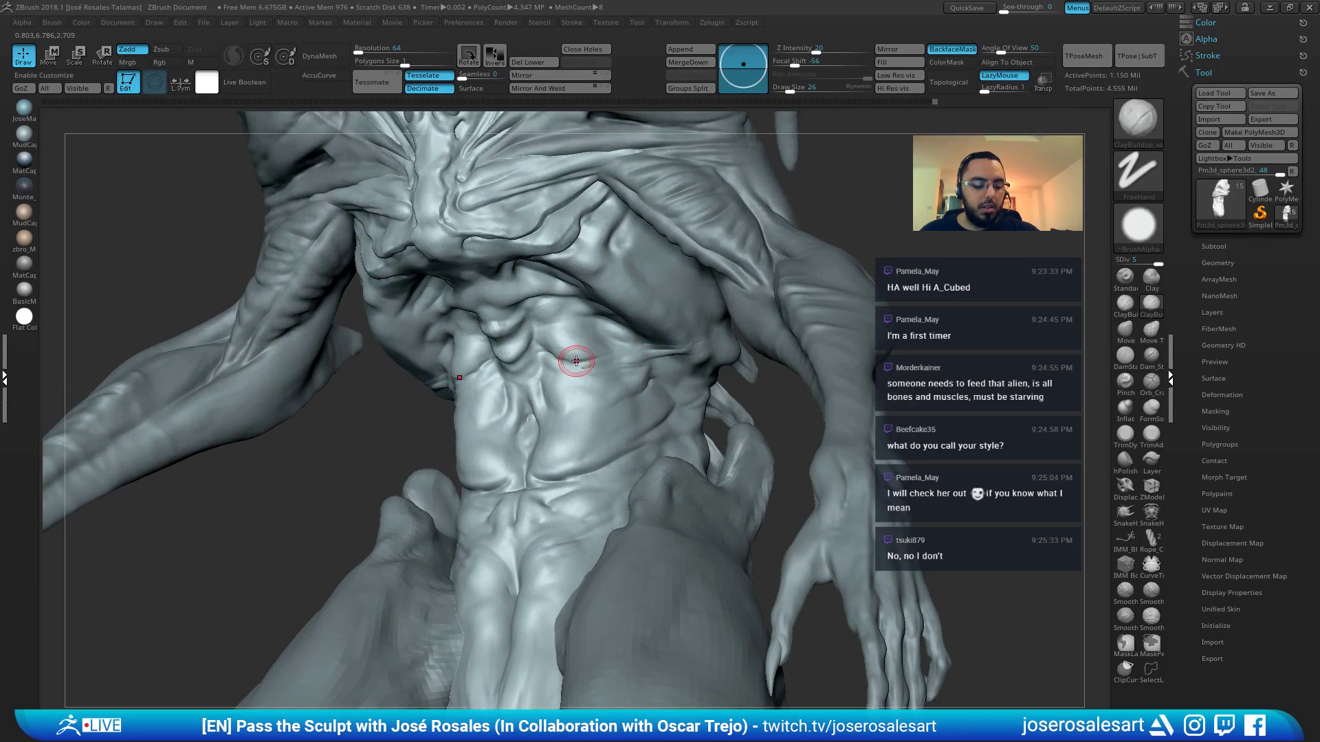
pyautogui.press('s')
pyautogui.moveTo(576, 360); pyautogui.dragTo(583, 363)
pyautogui.moveTo(484, 351); pyautogui.dragTo(583, 329, button='right')
pyautogui.moveTo(495, 323)
pyautogui.keyDown('ctrl'); pyautogui.mouseDown(button='right')
pyautogui.moveTo(433, 380)
pyautogui.moveTo(680, 242)
pyautogui.moveTo(433, 382)
pyautogui.mouseUp(button='right'); pyautogui.keyUp('ctrl')
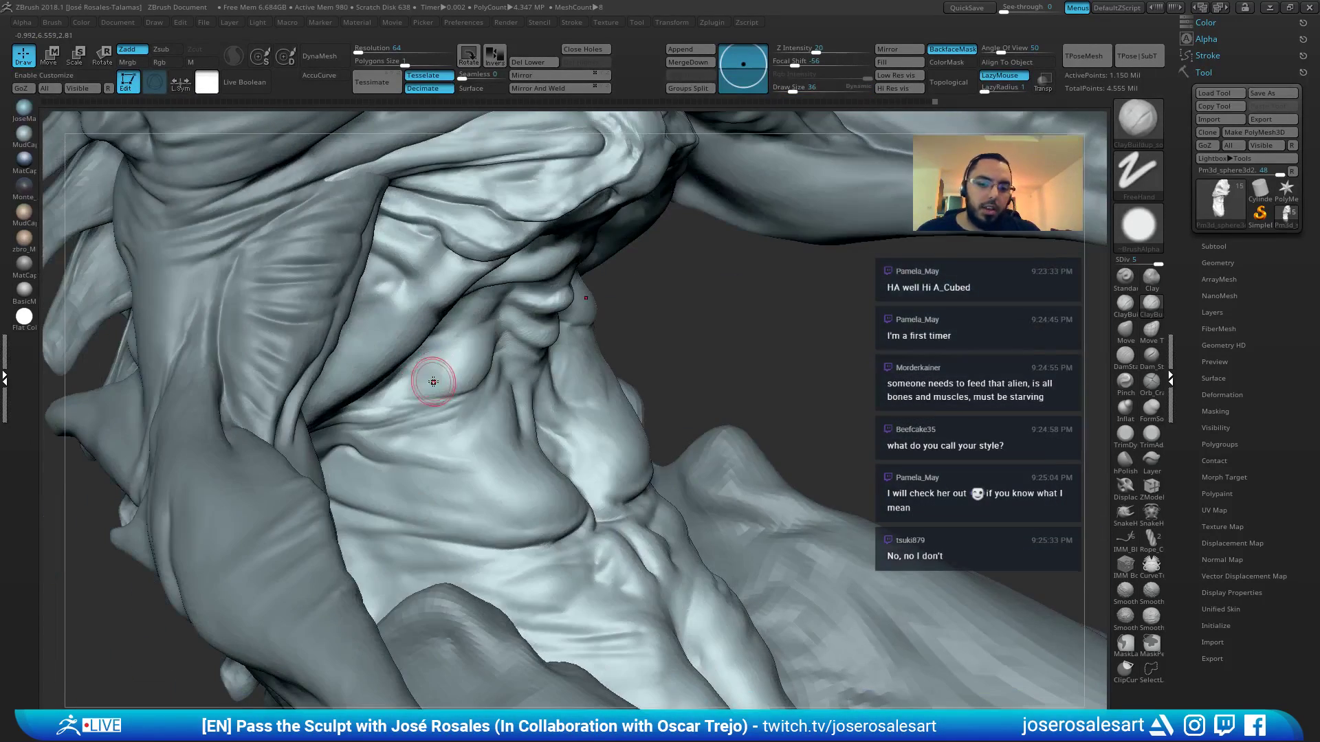
pyautogui.moveTo(434, 379); pyautogui.dragTo(398, 394)
pyautogui.moveTo(423, 382)
pyautogui.mouseDown(button='right')
pyautogui.moveTo(516, 338)
pyautogui.moveTo(442, 375)
pyautogui.moveTo(480, 360)
pyautogui.mouseUp(button='right')
# Define the crease under the upper abdominal bulge toward the flank with DamStandard at draw size 33
pyautogui.press('b')
pyautogui.press('d')
pyautogui.press('s')
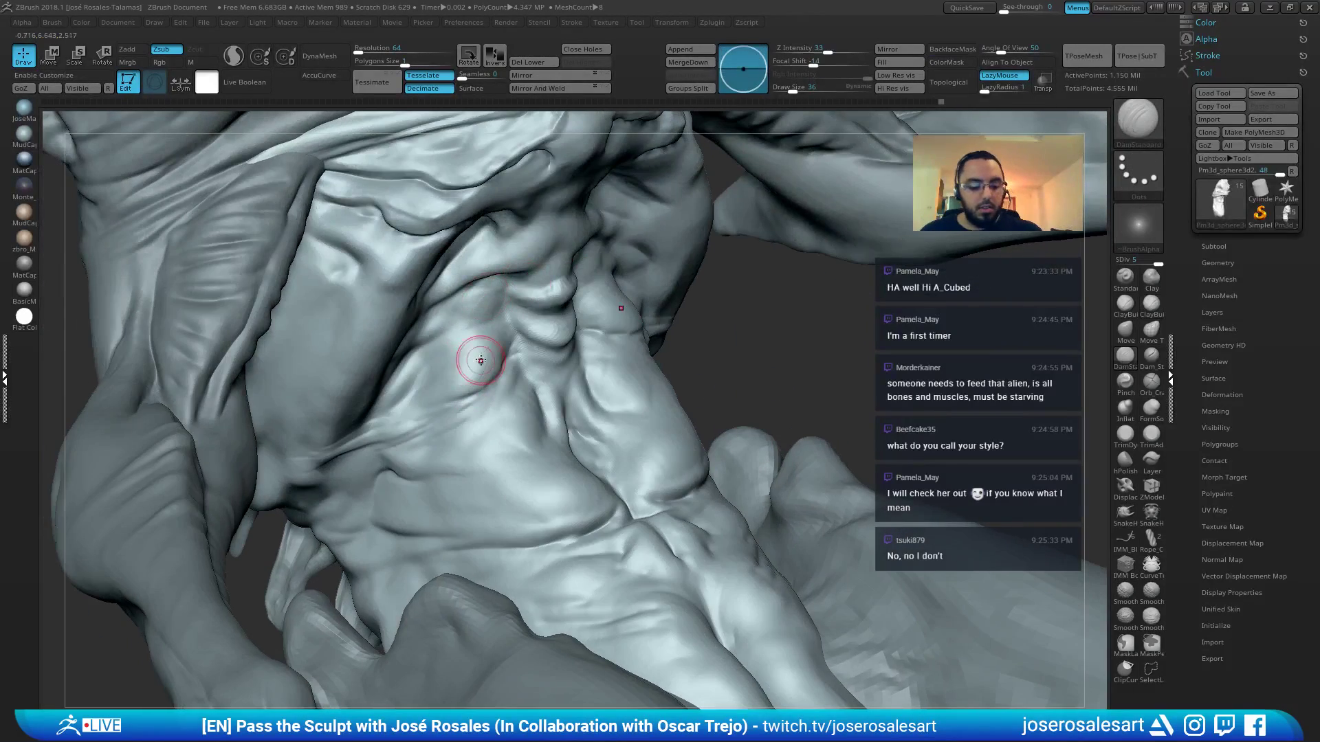
pyautogui.moveTo(472, 412); pyautogui.dragTo(437, 413, button='right')
pyautogui.moveTo(437, 407); pyautogui.dragTo(368, 421)
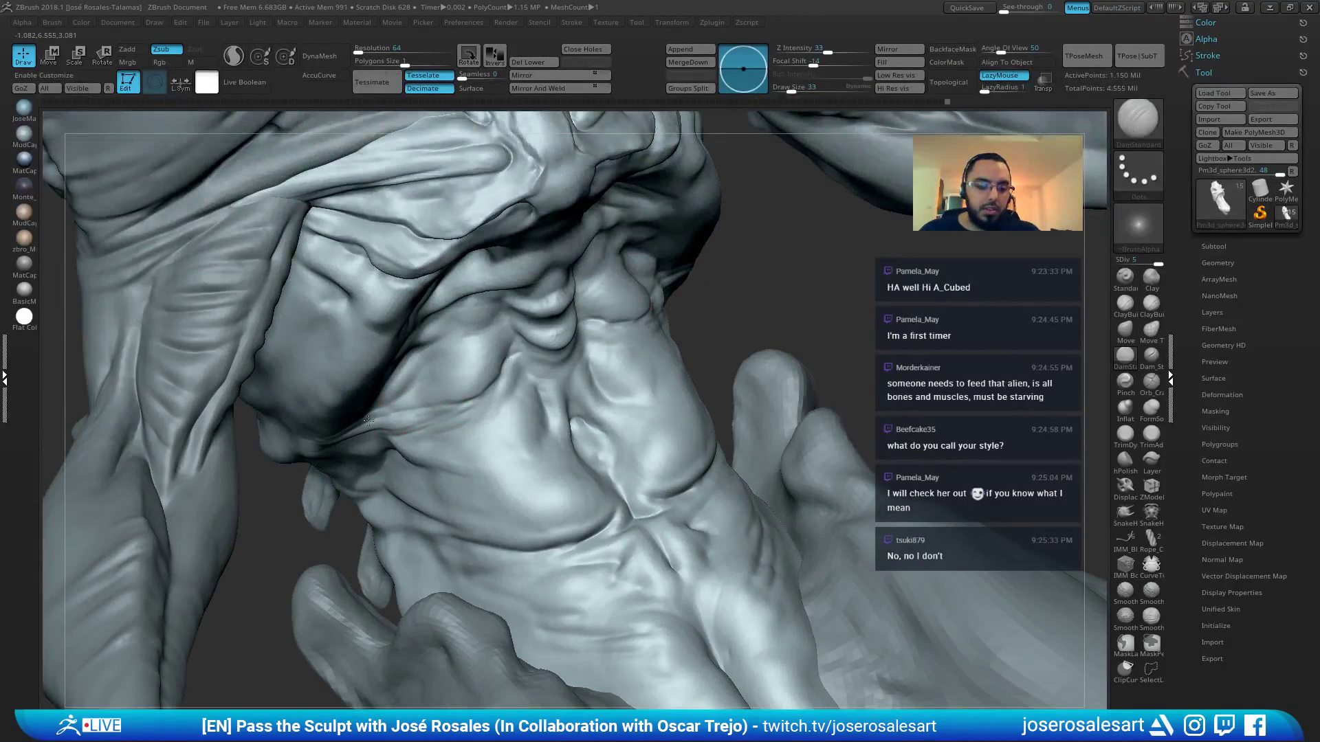
# Add a thin ridge running from below the sternum folds to the flank with ClayBuildup and Standard at draw size 19
pyautogui.moveTo(584, 385)
pyautogui.mouseDown(button='right')
pyautogui.moveTo(501, 391)
pyautogui.moveTo(580, 344)
pyautogui.moveTo(569, 354)
pyautogui.mouseUp(button='right')
pyautogui.press('b')
pyautogui.press('c')
pyautogui.press('b')
pyautogui.press('shift')
pyautogui.press('shift')
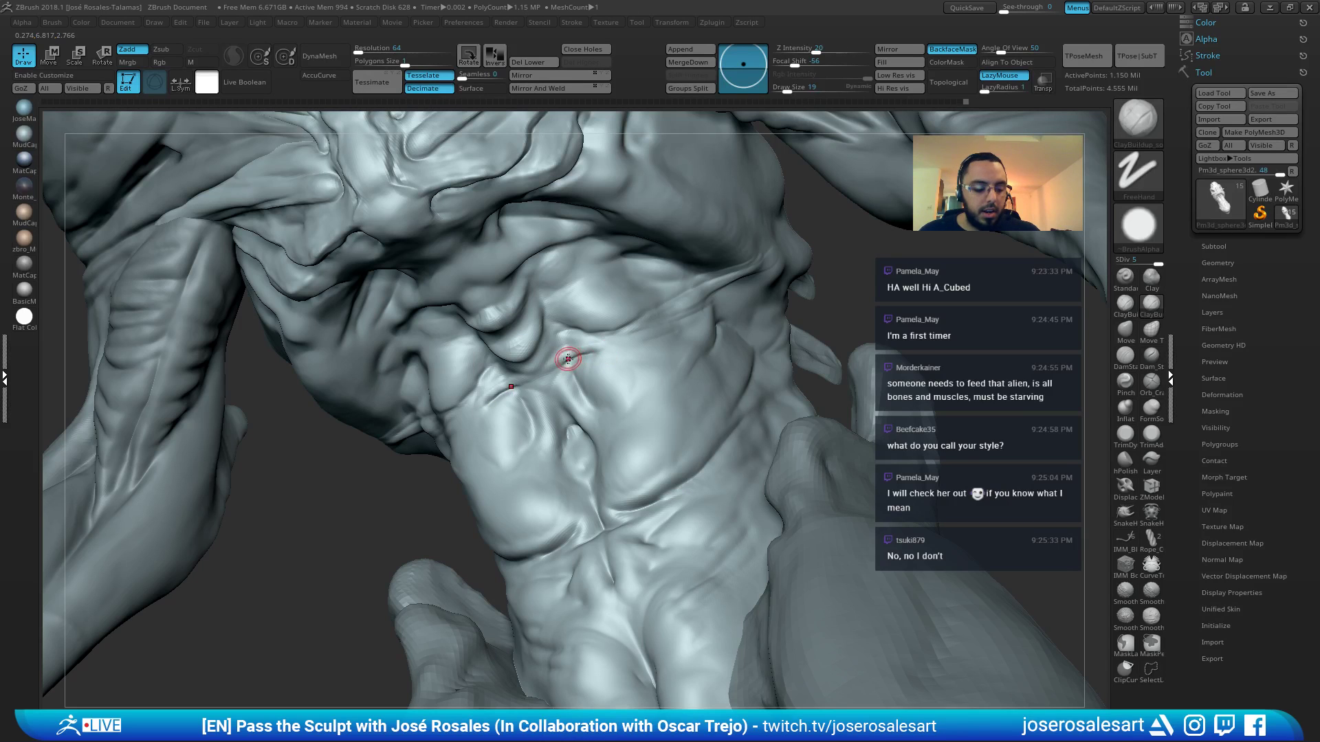
pyautogui.press('b')
pyautogui.press('s')
pyautogui.press('t')
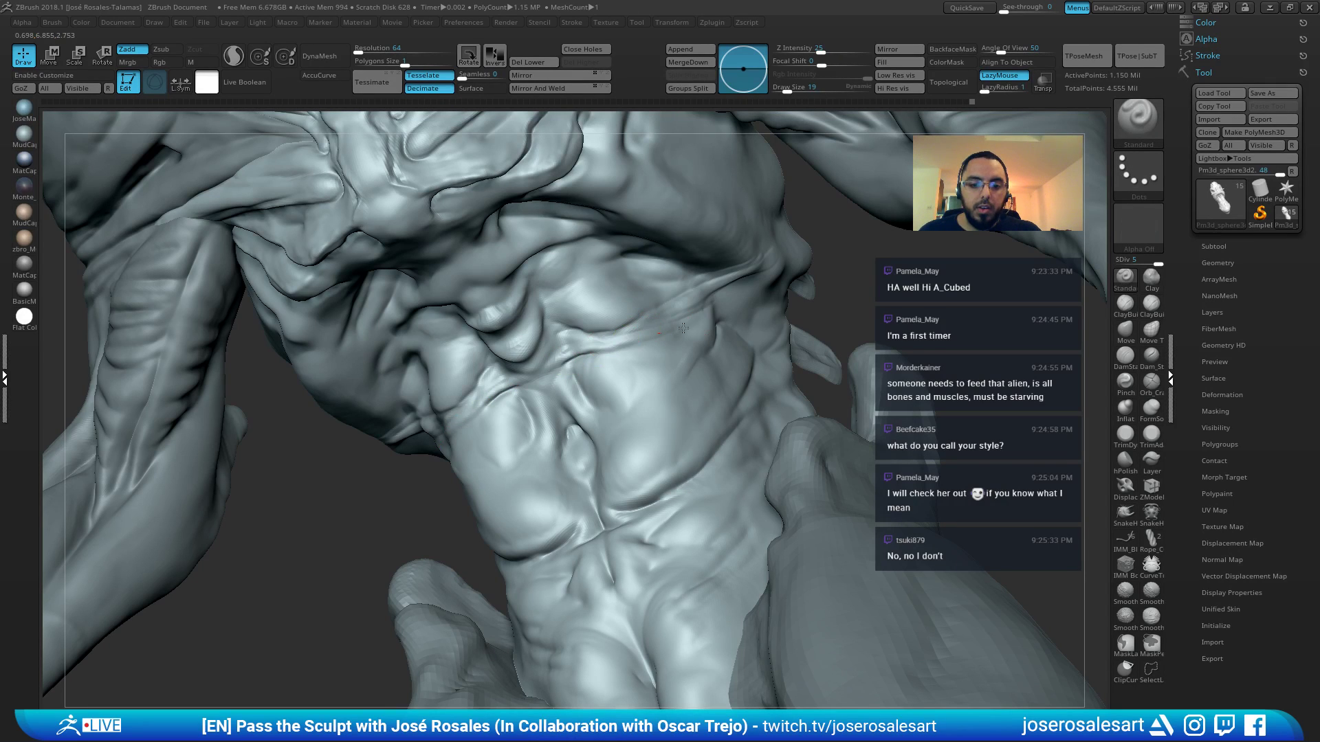
pyautogui.moveTo(683, 328); pyautogui.dragTo(595, 350, button='right')
# Sharpen the edges of the abdominal ridge with DamStandard and thicken it with ClayBuildup at draw size 26
pyautogui.press('b')
pyautogui.press('d')
pyautogui.press('s')
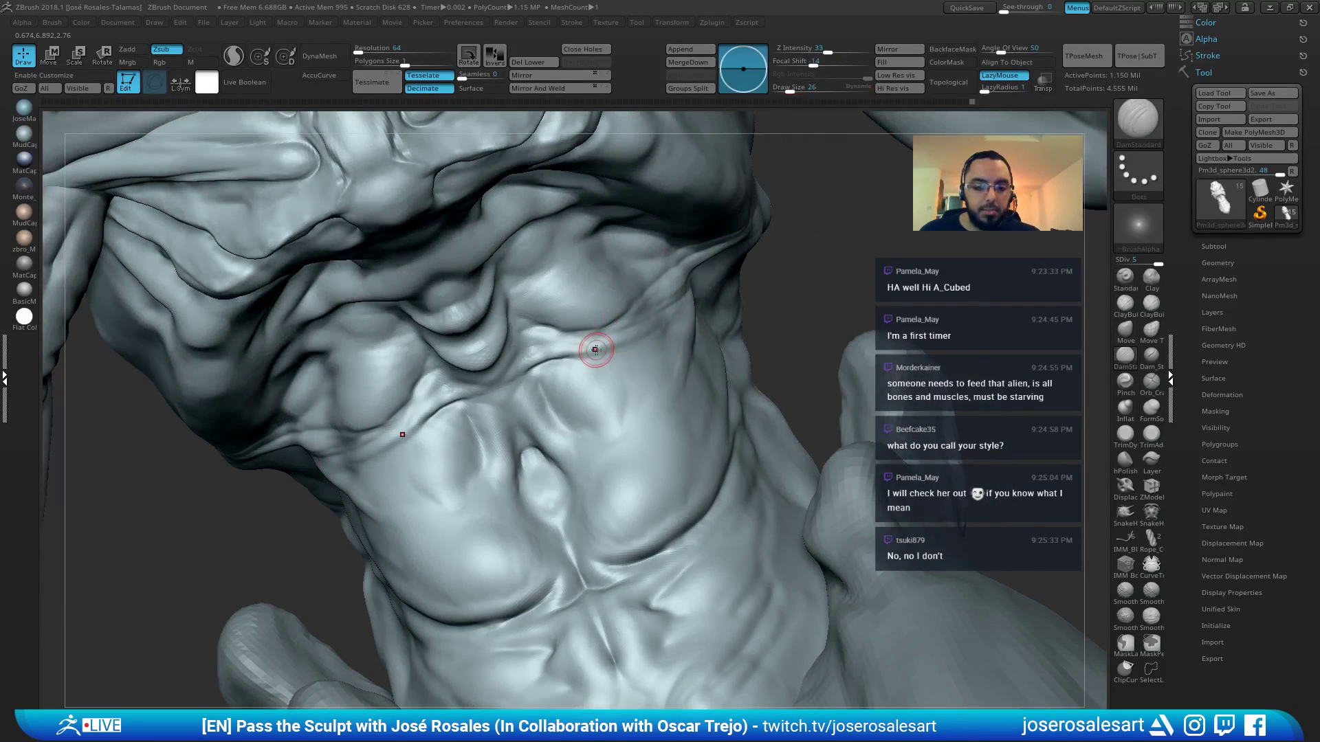
pyautogui.moveTo(688, 320)
pyautogui.mouseDown(button='right')
pyautogui.moveTo(614, 344)
pyautogui.moveTo(725, 294)
pyautogui.mouseUp(button='right')
pyautogui.press('b')
pyautogui.press('c')
pyautogui.press('b')
pyautogui.moveTo(619, 316)
pyautogui.mouseDown(button='right')
pyautogui.moveTo(688, 322)
pyautogui.moveTo(508, 336)
pyautogui.moveTo(606, 312)
pyautogui.mouseUp(button='right')
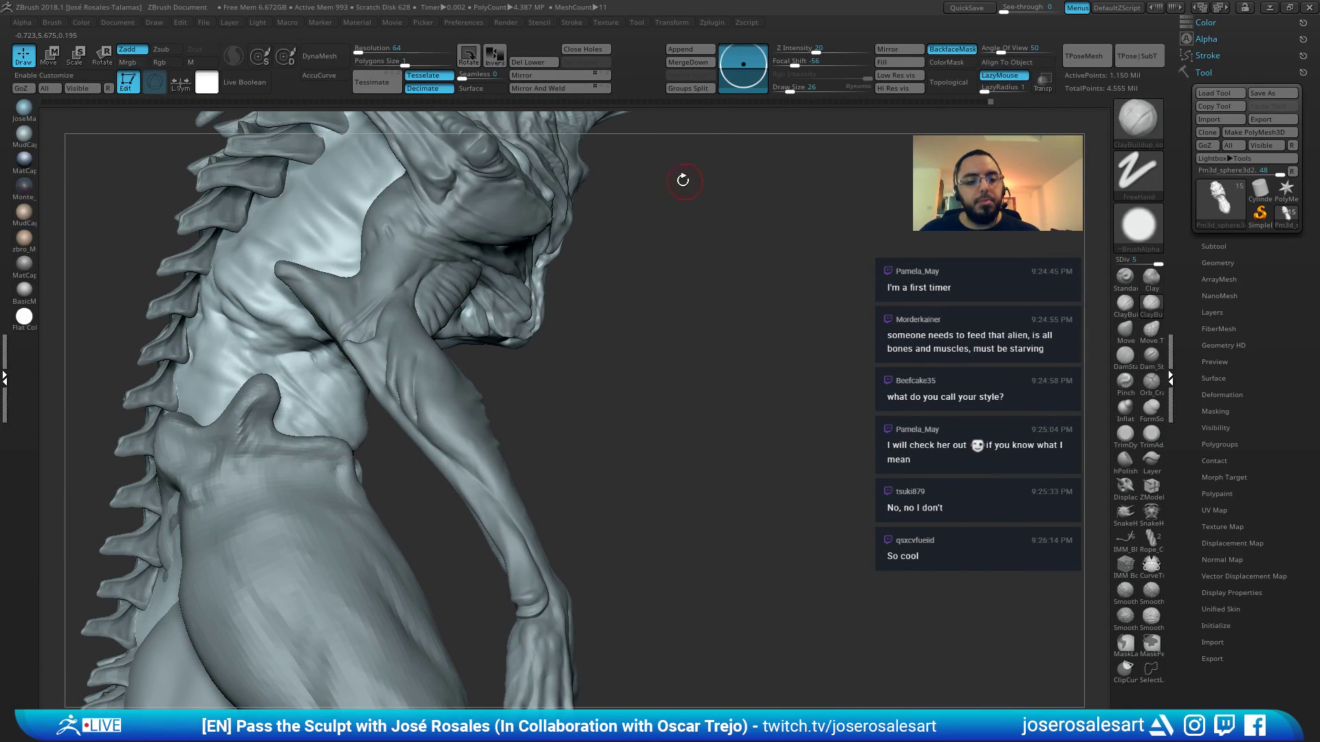
# Switch to the shoulder subtool and build raised bumps inside its row of pits with ClayBuildup at draw size 21
pyautogui.moveTo(558, 159)
pyautogui.mouseDown(button='right')
pyautogui.moveTo(627, 230)
pyautogui.moveTo(672, 216)
pyautogui.moveTo(664, 239)
pyautogui.mouseUp(button='right')
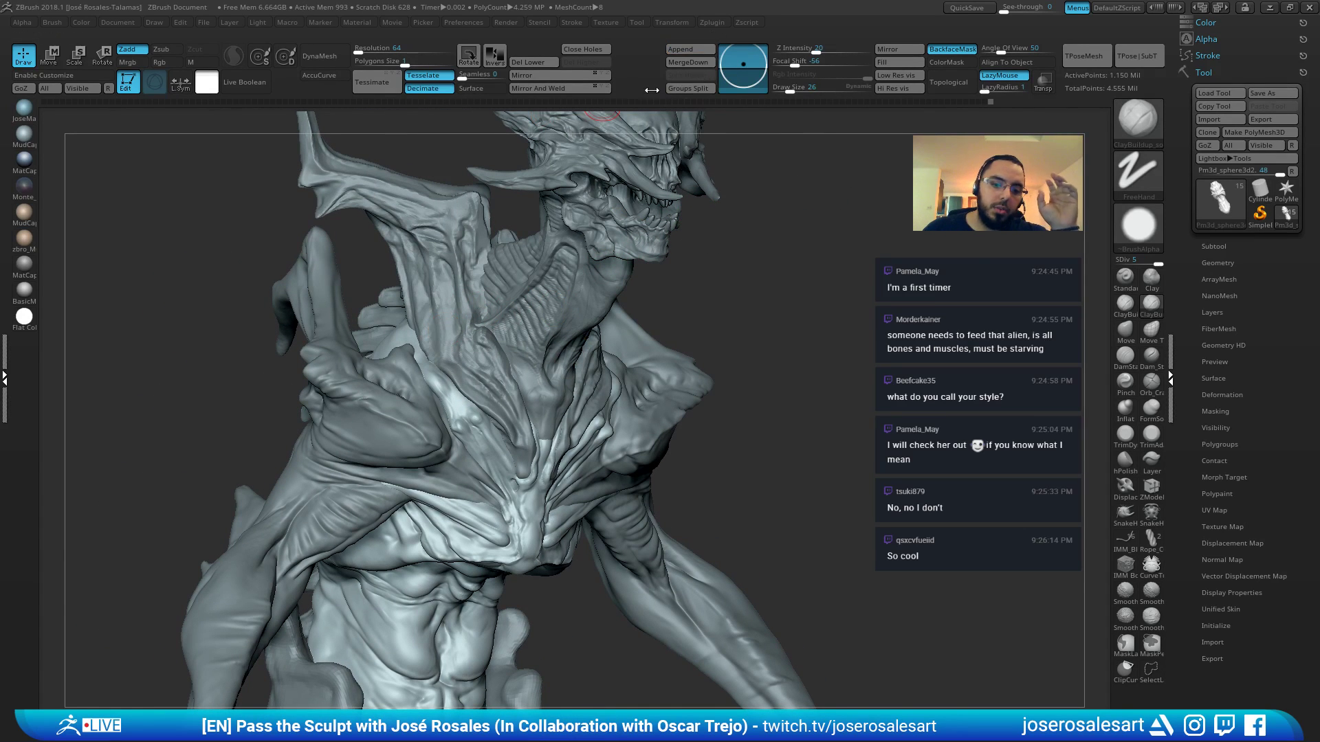
pyautogui.keyDown('shift'); pyautogui.moveTo(470, 359); pyautogui.dragTo(683, 256, button='right'); pyautogui.keyUp('shift')
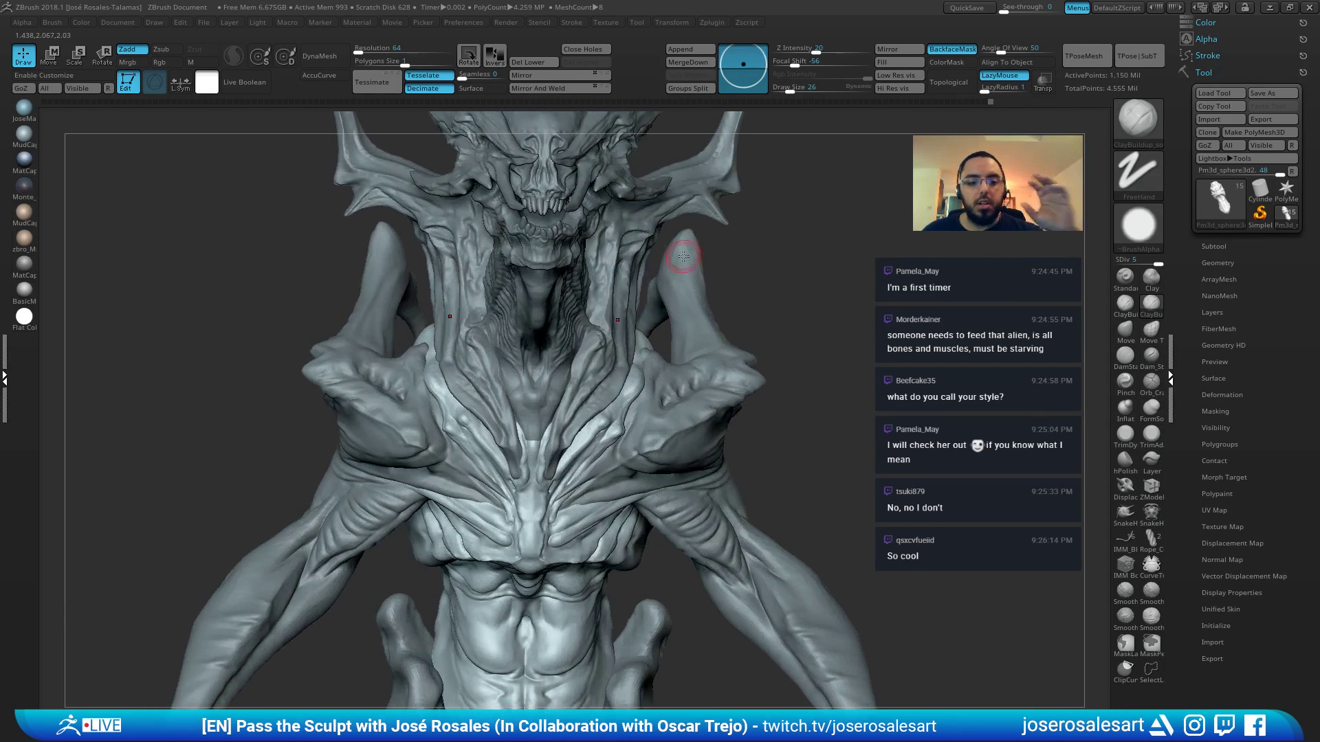
pyautogui.moveTo(700, 404); pyautogui.dragTo(793, 313, button='right')
pyautogui.keyDown('alt'); pyautogui.click(675, 420); pyautogui.keyUp('alt')
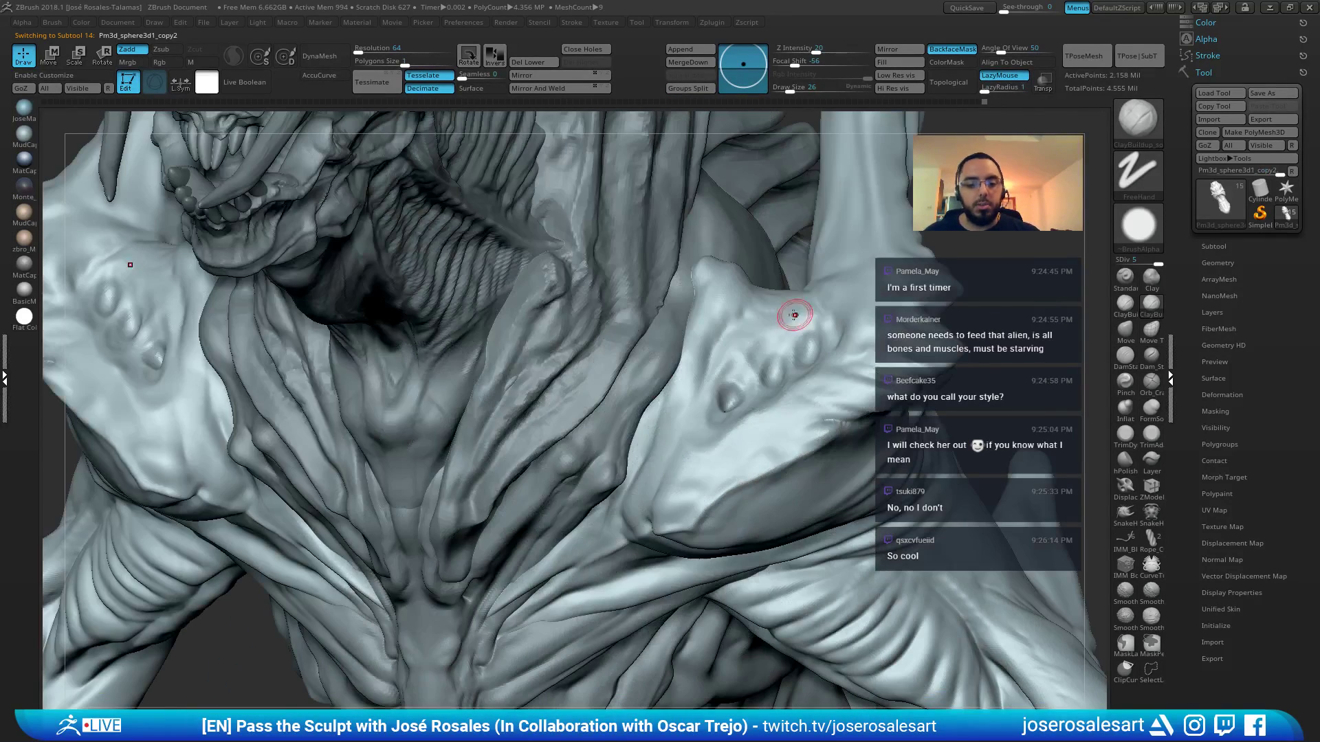
pyautogui.moveTo(741, 395); pyautogui.dragTo(747, 396)
pyautogui.moveTo(747, 395)
pyautogui.keyDown('alt'); pyautogui.mouseDown(button='right')
pyautogui.moveTo(787, 365)
pyautogui.moveTo(786, 377)
pyautogui.mouseUp(button='right'); pyautogui.keyUp('alt')
pyautogui.press('s')
pyautogui.moveTo(786, 377); pyautogui.dragTo(781, 377)
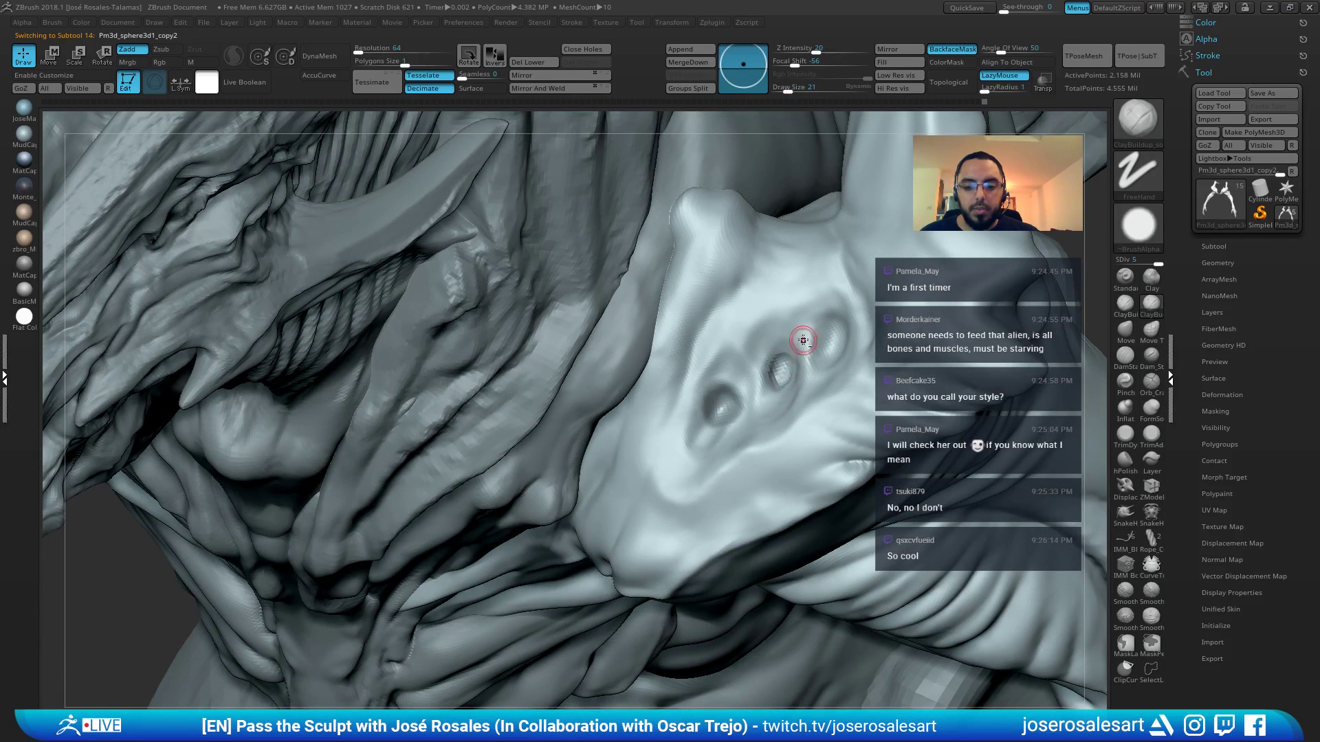
pyautogui.keyDown('alt'); pyautogui.moveTo(802, 340); pyautogui.dragTo(777, 331, button='right'); pyautogui.keyUp('alt')
pyautogui.moveTo(811, 346); pyautogui.dragTo(813, 348)
pyautogui.moveTo(767, 382); pyautogui.dragTo(751, 383, button='right')
pyautogui.moveTo(751, 382); pyautogui.dragTo(749, 378)
# Raise rims around the shoulder pits with the Standard brush at draw size 15
pyautogui.press('1')
pyautogui.moveTo(747, 379)
pyautogui.mouseDown(button='right')
pyautogui.moveTo(776, 389)
pyautogui.moveTo(773, 364)
pyautogui.mouseUp(button='right')
pyautogui.press('[')
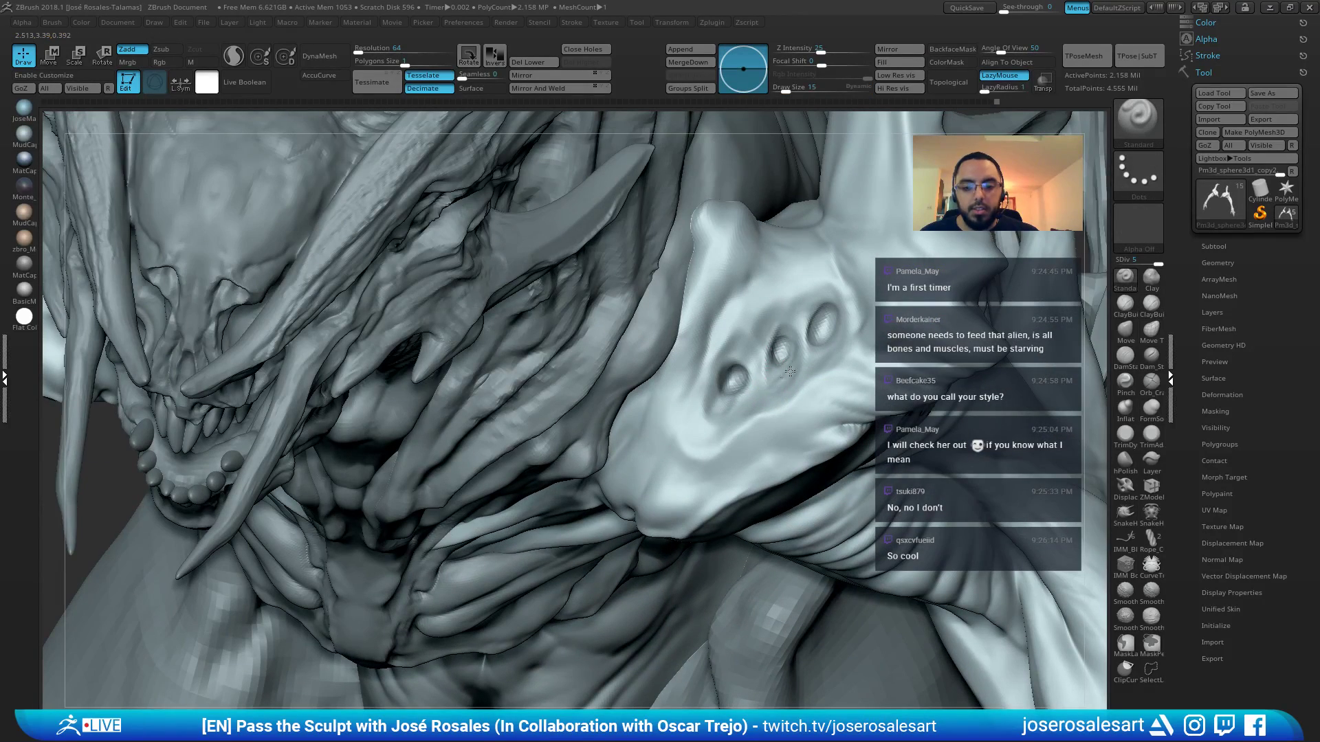
pyautogui.moveTo(789, 371); pyautogui.dragTo(784, 381)
pyautogui.moveTo(799, 363)
pyautogui.mouseDown(button='right')
pyautogui.moveTo(844, 295)
pyautogui.moveTo(869, 210)
pyautogui.mouseUp(button='right')
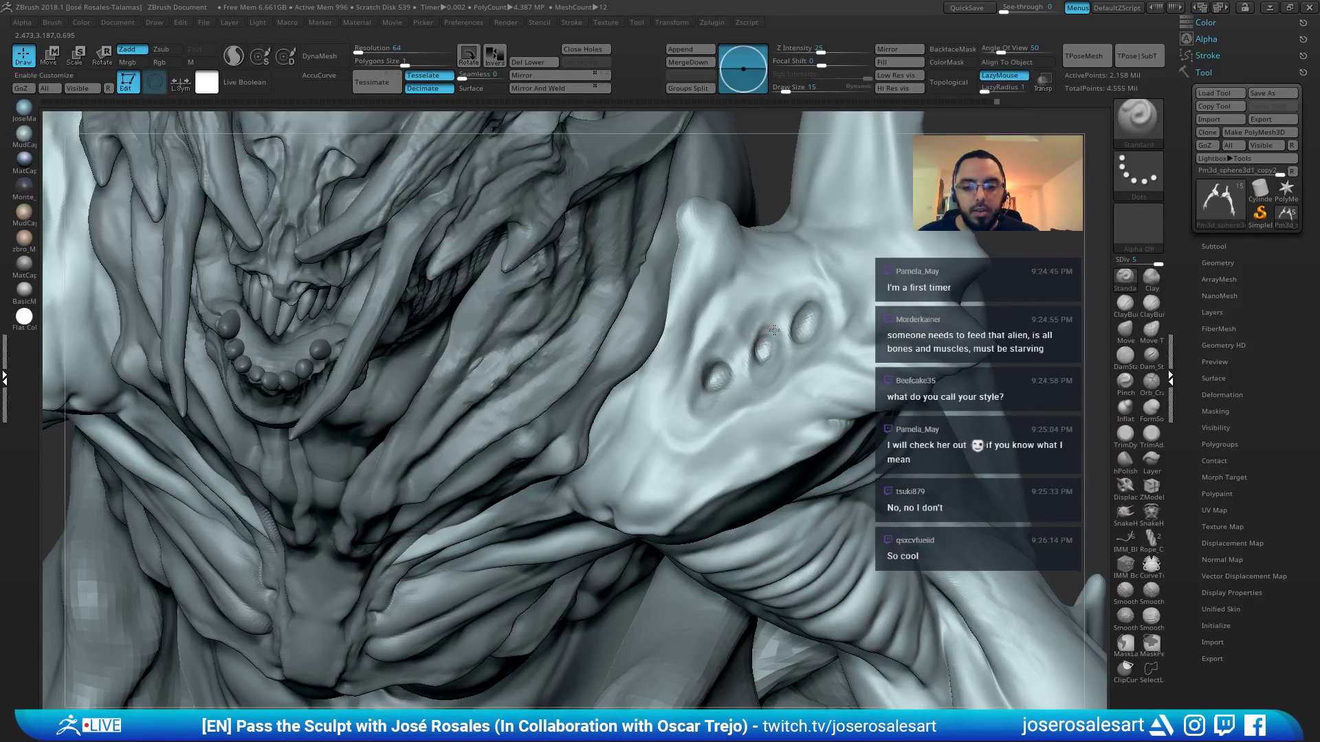
pyautogui.moveTo(763, 366); pyautogui.dragTo(772, 350)
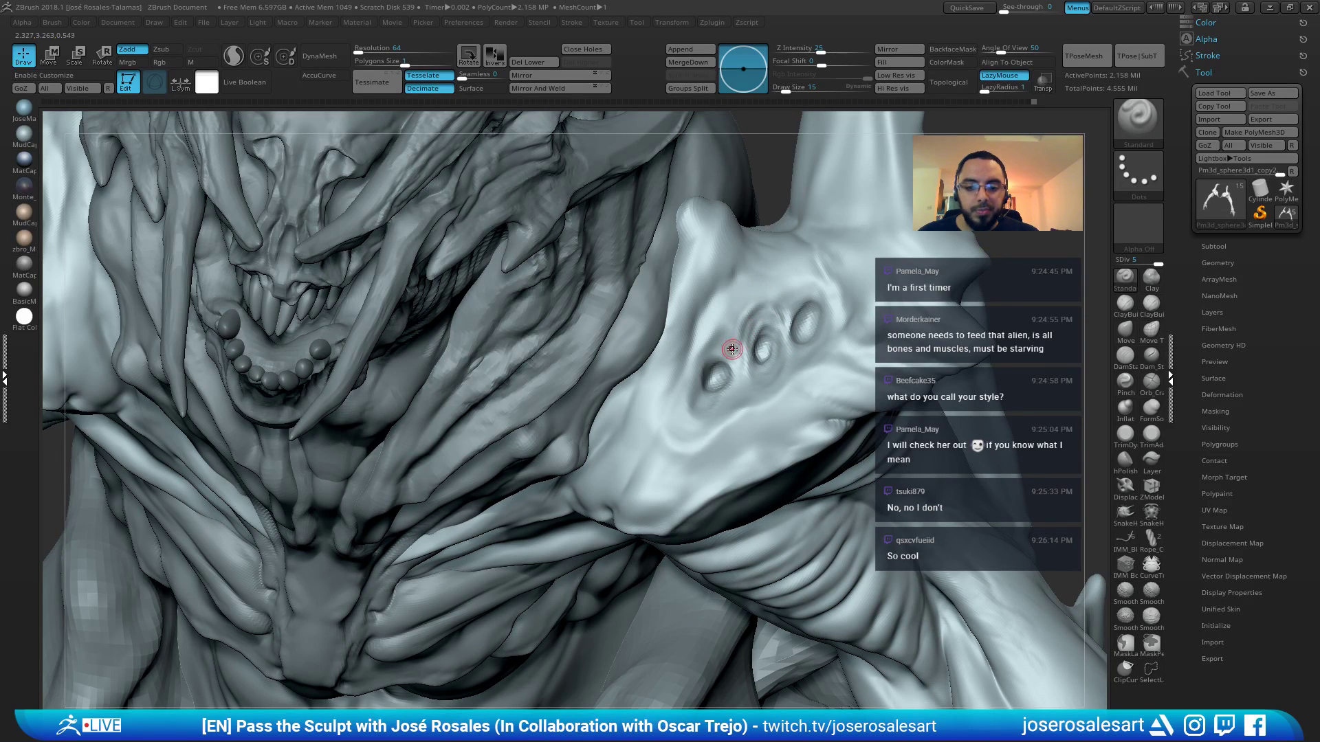
pyautogui.moveTo(698, 363); pyautogui.dragTo(693, 417)
# Refine the rims at both ends of the shoulder's pit row with the Standard brush at draw size 15
pyautogui.moveTo(727, 390); pyautogui.dragTo(710, 603, button='right')
pyautogui.keyDown('alt'); pyautogui.click(710, 603); pyautogui.keyUp('alt')
pyautogui.keyDown('alt'); pyautogui.click(735, 428); pyautogui.keyUp('alt')
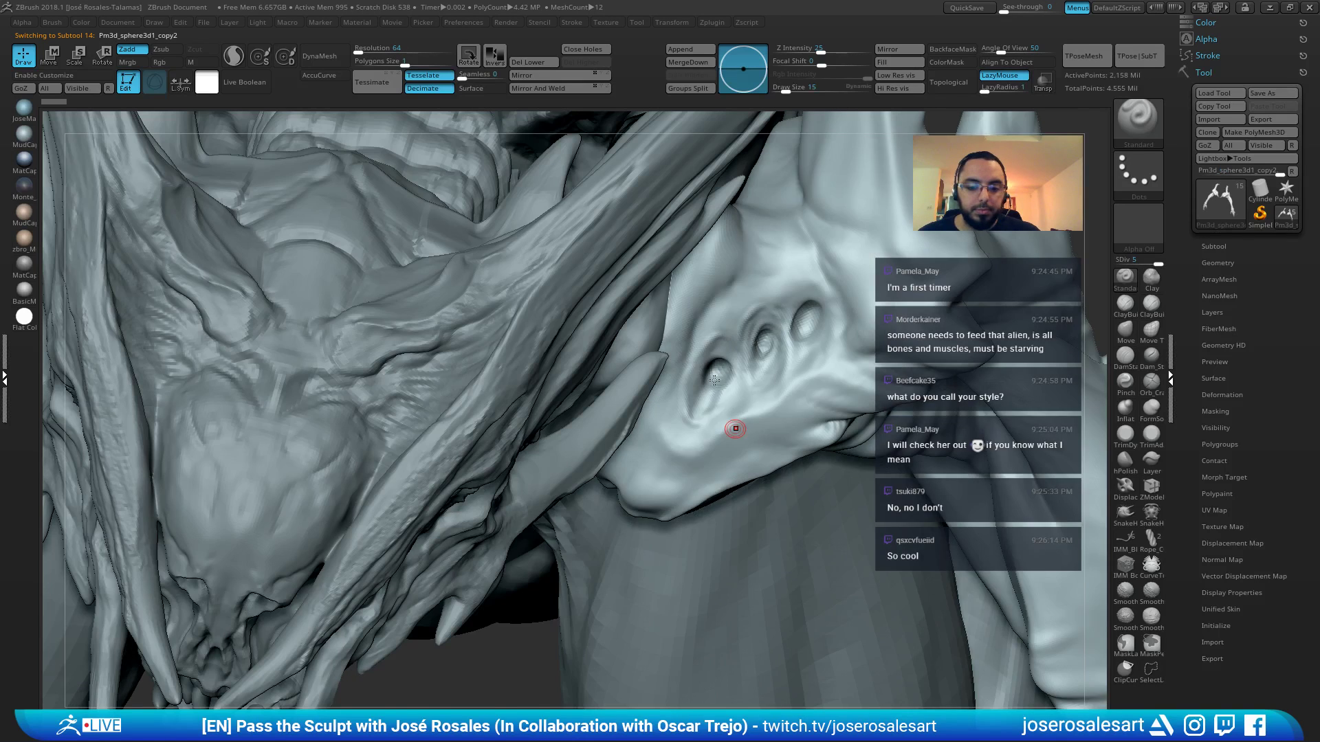
pyautogui.moveTo(735, 427); pyautogui.dragTo(707, 397, button='right')
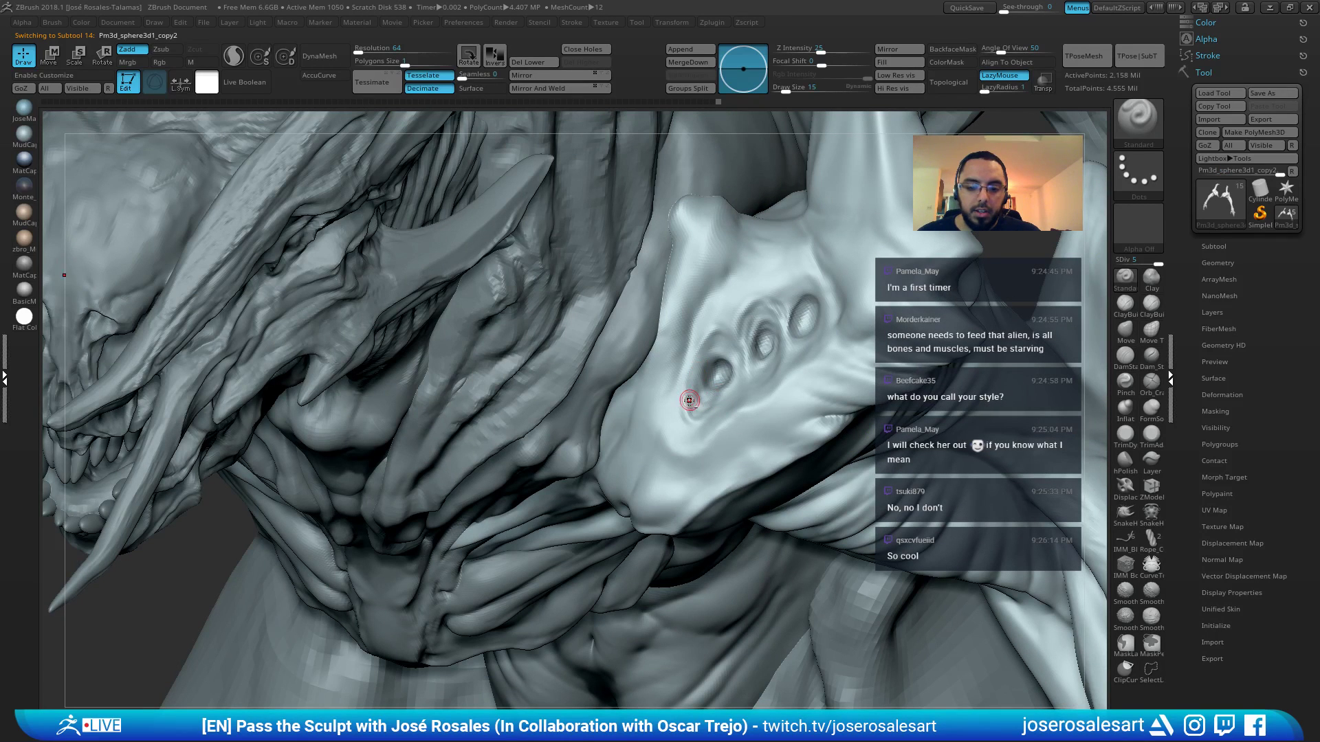
pyautogui.moveTo(802, 329); pyautogui.dragTo(788, 296, button='right')
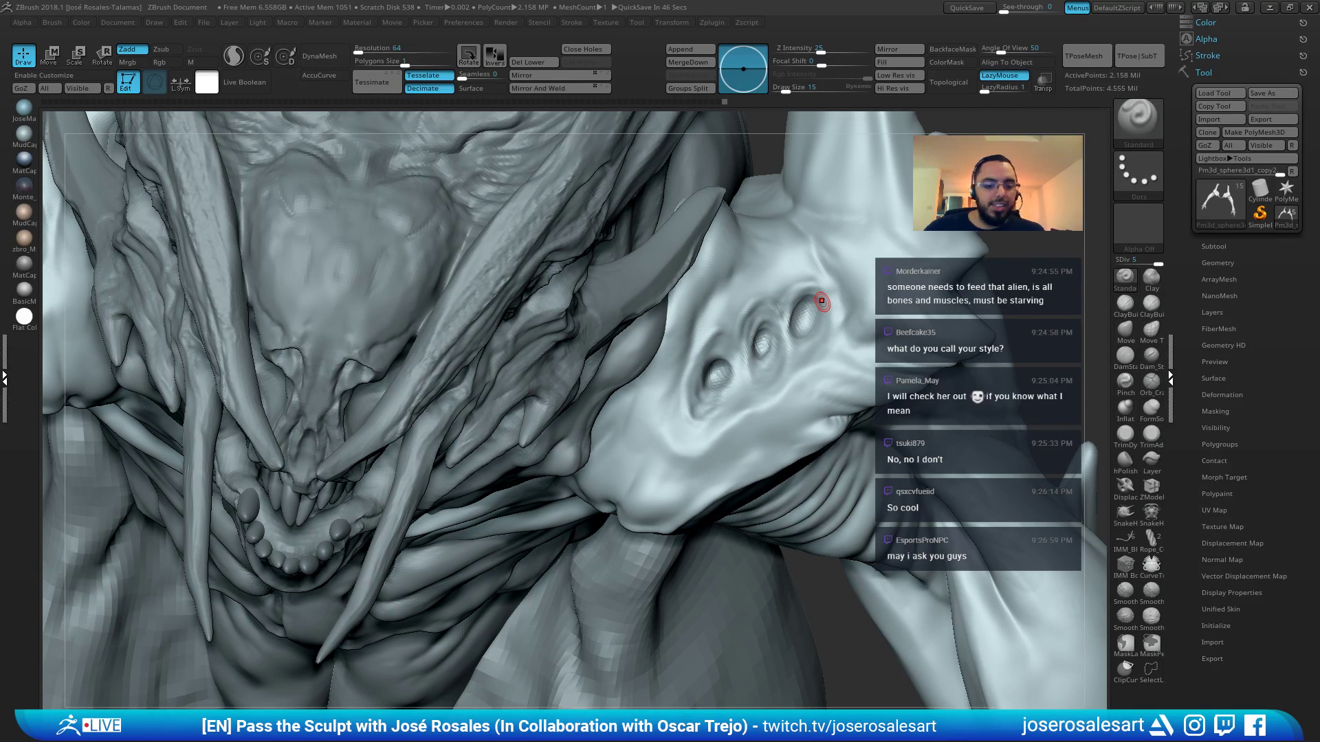
pyautogui.moveTo(775, 369)
pyautogui.mouseDown(button='right')
pyautogui.moveTo(688, 357)
pyautogui.moveTo(650, 309)
pyautogui.moveTo(646, 141)
pyautogui.moveTo(605, 303)
pyautogui.moveTo(801, 304)
pyautogui.moveTo(729, 329)
pyautogui.moveTo(791, 383)
pyautogui.mouseUp(button='right')
# Isolate the torso subtool and build up the folds beside the lower sternum with ClayBuildup
pyautogui.keyDown('alt'); pyautogui.click(714, 332); pyautogui.keyUp('alt')
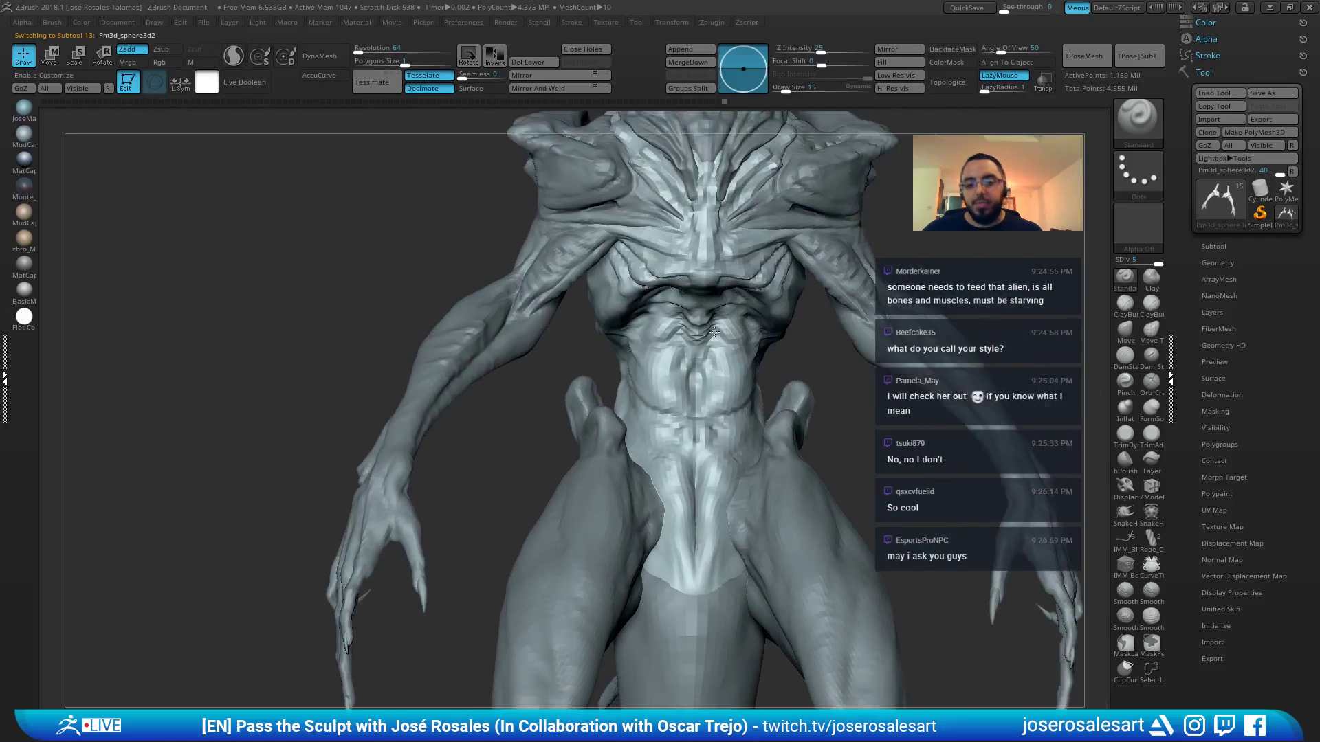
pyautogui.moveTo(715, 332)
pyautogui.mouseDown(button='right')
pyautogui.moveTo(608, 344)
pyautogui.moveTo(580, 413)
pyautogui.moveTo(584, 358)
pyautogui.moveTo(587, 392)
pyautogui.moveTo(604, 365)
pyautogui.moveTo(548, 312)
pyautogui.moveTo(615, 330)
pyautogui.moveTo(559, 309)
pyautogui.moveTo(588, 300)
pyautogui.moveTo(612, 265)
pyautogui.moveTo(592, 255)
pyautogui.moveTo(602, 248)
pyautogui.moveTo(576, 325)
pyautogui.moveTo(589, 300)
pyautogui.mouseUp(button='right')
pyautogui.press('b')
pyautogui.press('c')
pyautogui.press('b')
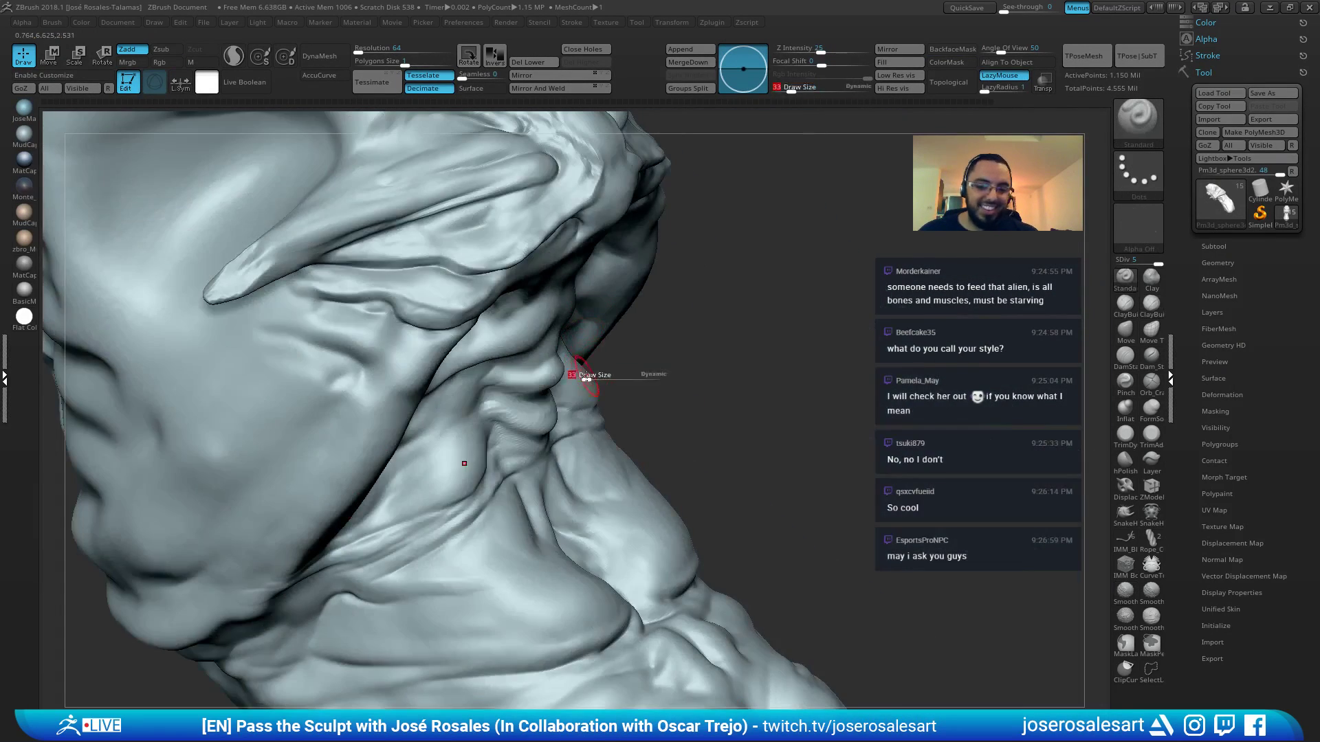
pyautogui.moveTo(574, 368)
pyautogui.mouseDown(button='right')
pyautogui.moveTo(497, 388)
pyautogui.moveTo(520, 370)
pyautogui.moveTo(550, 384)
pyautogui.moveTo(540, 436)
pyautogui.moveTo(536, 395)
pyautogui.moveTo(509, 365)
pyautogui.moveTo(550, 354)
pyautogui.moveTo(492, 330)
pyautogui.moveTo(505, 342)
pyautogui.moveTo(485, 358)
pyautogui.mouseUp(button='right')
pyautogui.press('b')
pyautogui.press('c')
pyautogui.press('b')
pyautogui.press('s')
pyautogui.press('s')
pyautogui.moveTo(484, 358); pyautogui.dragTo(498, 349)
pyautogui.moveTo(483, 357)
pyautogui.mouseDown(button='right')
pyautogui.moveTo(501, 352)
pyautogui.moveTo(419, 374)
pyautogui.moveTo(539, 303)
pyautogui.mouseUp(button='right')
# Refine the arched hollows under the rib cage with Standard at draw size 21 and DamStandard at draw size 28
pyautogui.press('b')
pyautogui.press('s')
pyautogui.press('t')
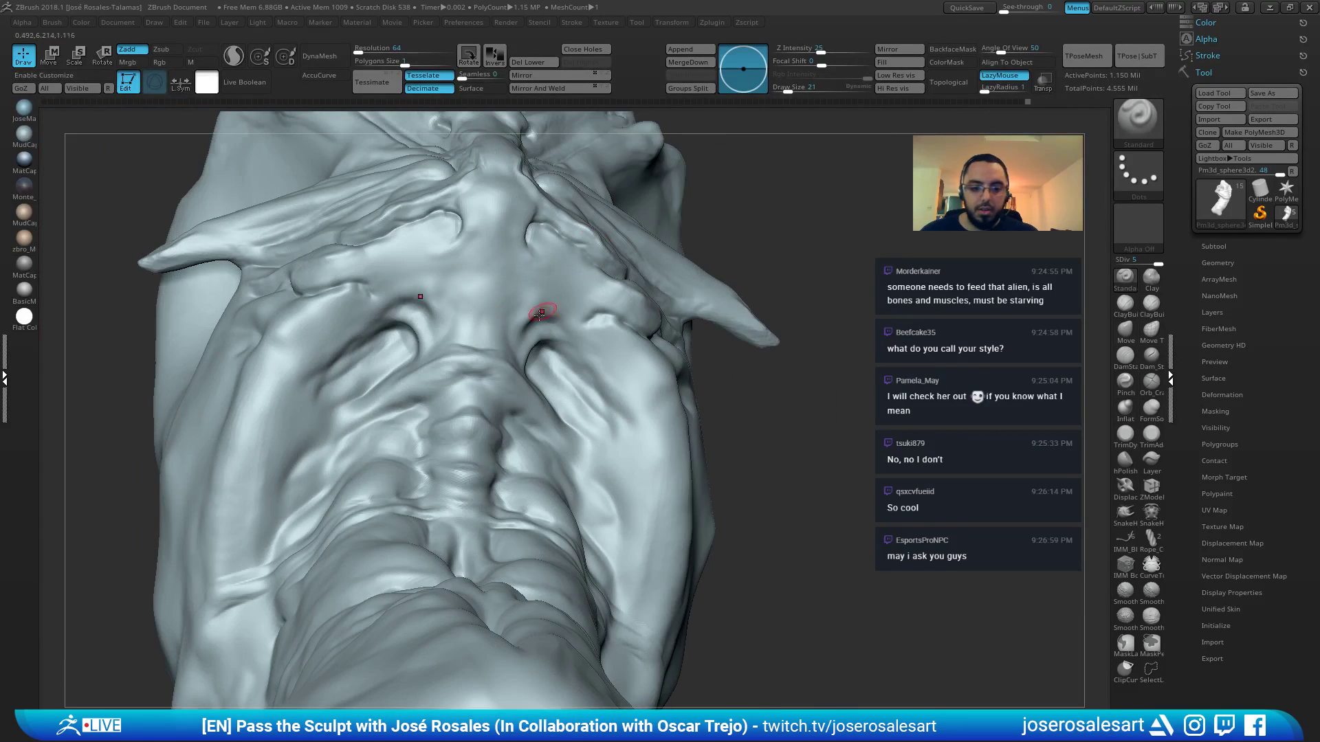
pyautogui.press('b')
pyautogui.press('d')
pyautogui.press('s')
pyautogui.moveTo(402, 368)
pyautogui.mouseDown(button='right')
pyautogui.moveTo(481, 367)
pyautogui.moveTo(518, 430)
pyautogui.moveTo(487, 426)
pyautogui.moveTo(465, 452)
pyautogui.mouseUp(button='right')
pyautogui.press('[')
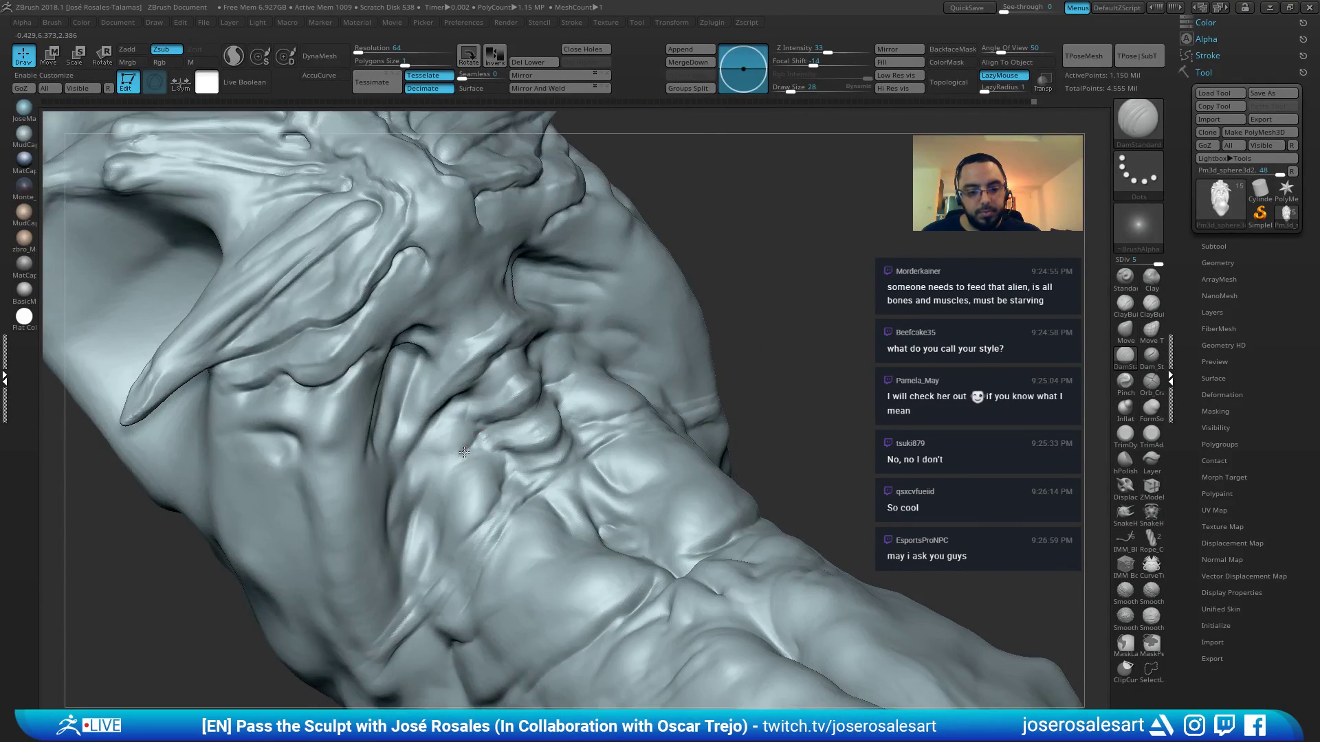
# Add mass to the folds below the rib cage beside the sternum knobs with ClayBuildup at draw size 48
pyautogui.press('b')
pyautogui.press('c')
pyautogui.press('b')
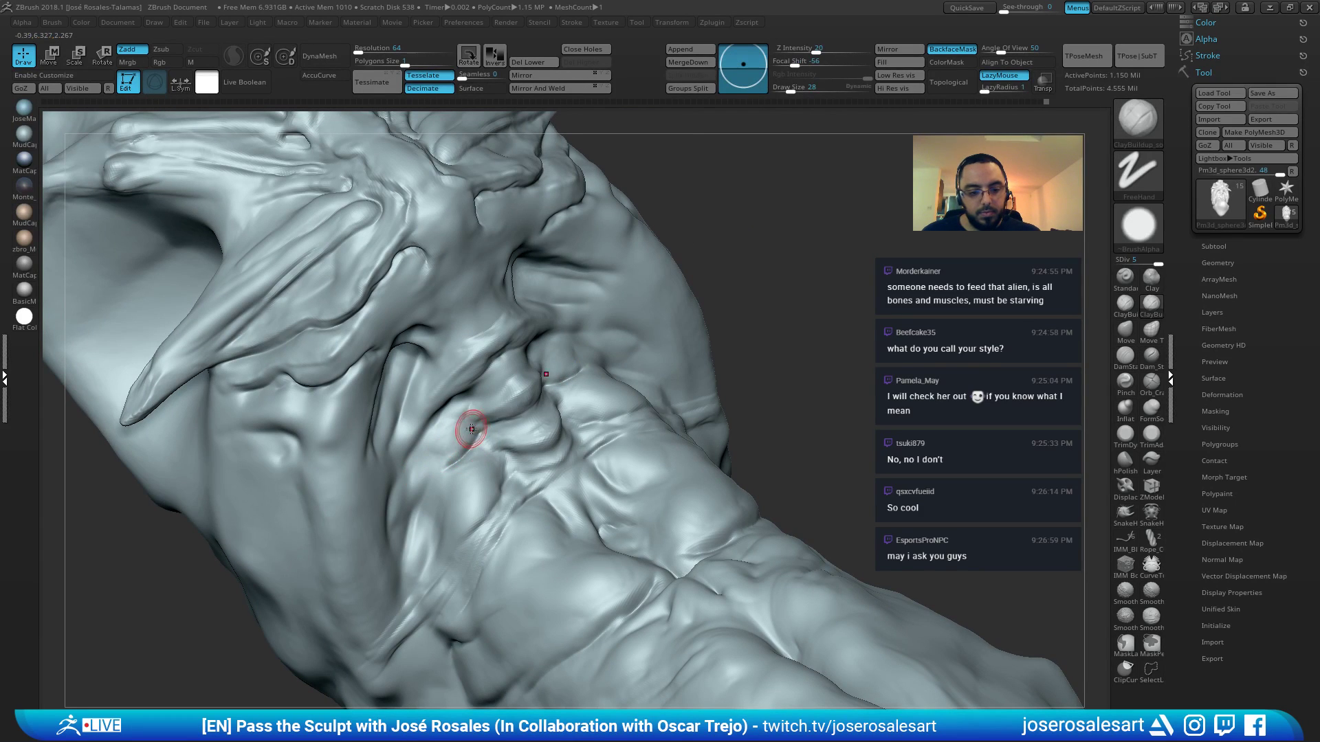
pyautogui.press(']')
pyautogui.press(']')
pyautogui.moveTo(471, 433); pyautogui.dragTo(639, 268, button='right')
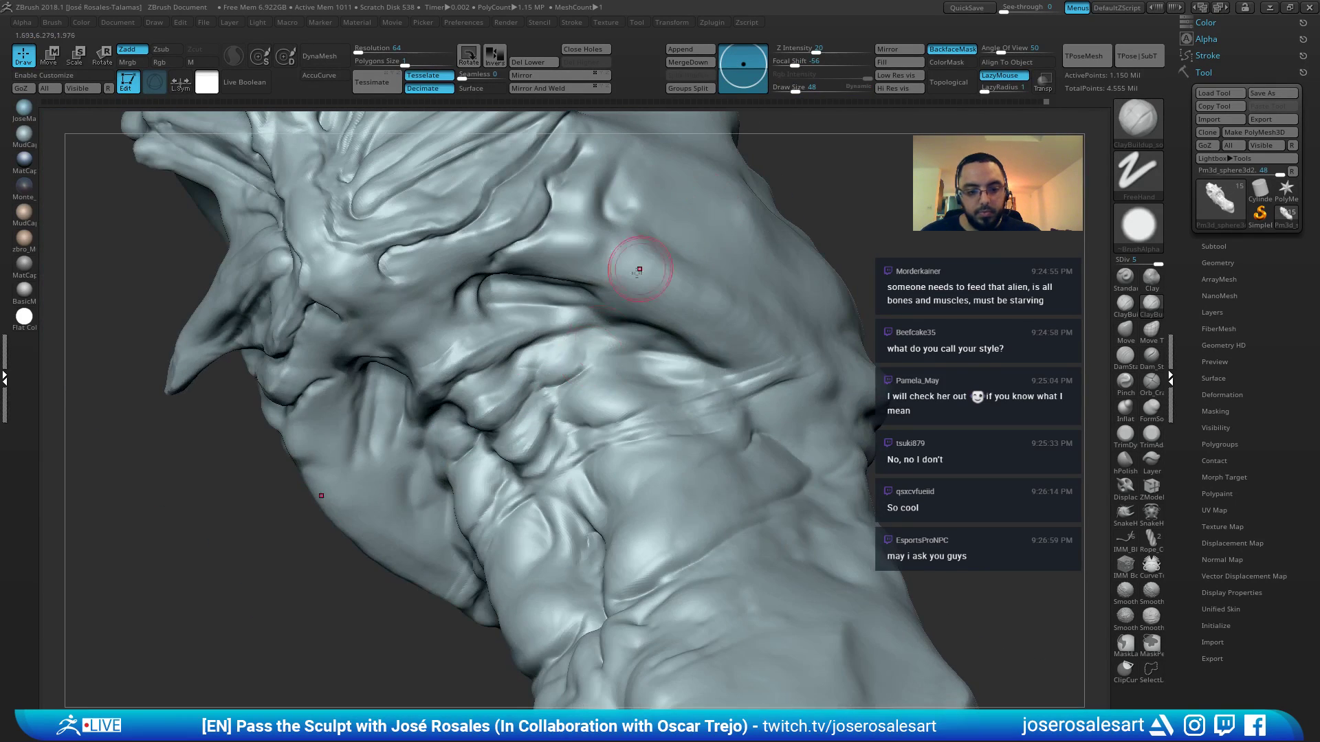
pyautogui.moveTo(584, 337)
pyautogui.mouseDown(button='right')
pyautogui.moveTo(571, 323)
pyautogui.moveTo(554, 350)
pyautogui.moveTo(593, 377)
pyautogui.moveTo(580, 368)
pyautogui.mouseUp(button='right')
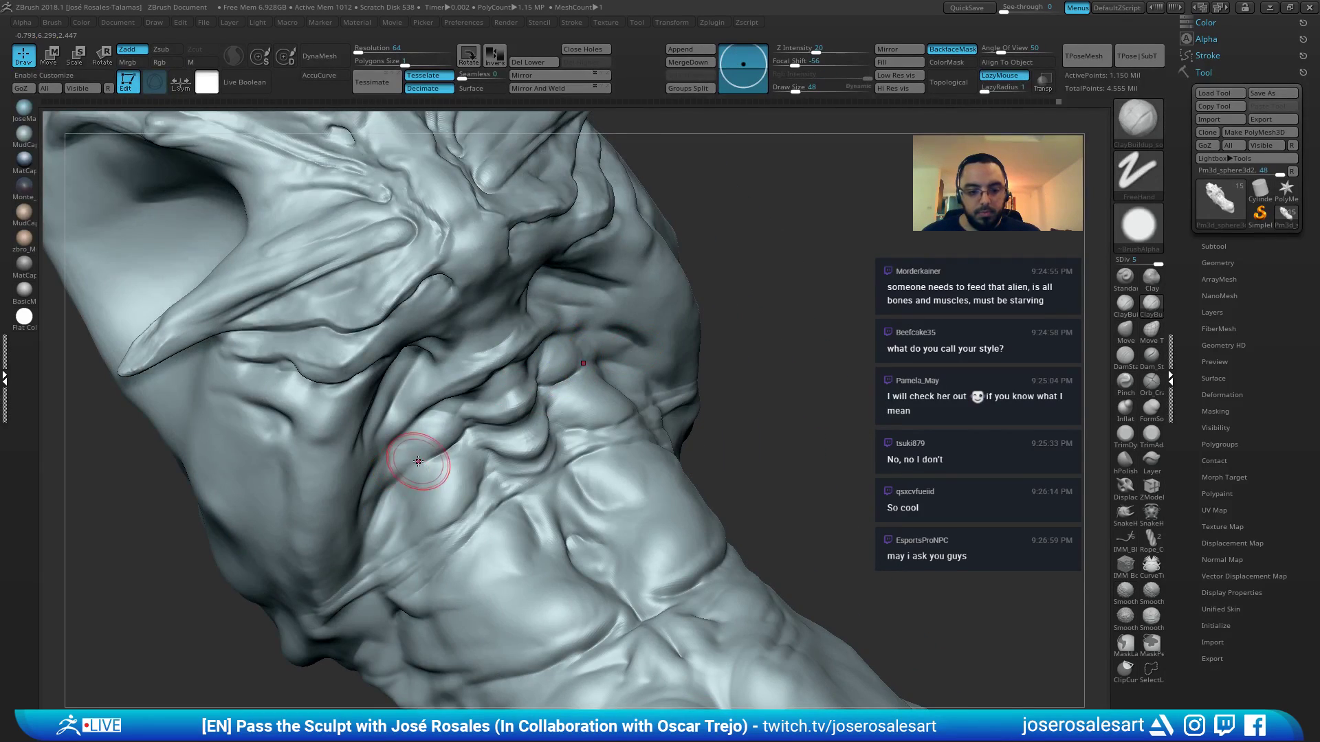
# Refine and smooth the folds beneath the rib cage with ClayBuildup reduced to draw size 21
pyautogui.moveTo(415, 457)
pyautogui.mouseDown(button='right')
pyautogui.moveTo(440, 499)
pyautogui.moveTo(518, 460)
pyautogui.moveTo(473, 458)
pyautogui.moveTo(577, 389)
pyautogui.moveTo(489, 435)
pyautogui.moveTo(686, 345)
pyautogui.moveTo(688, 214)
pyautogui.mouseUp(button='right')
pyautogui.press('[')
pyautogui.press('[')
pyautogui.press('[')
pyautogui.press('shift')
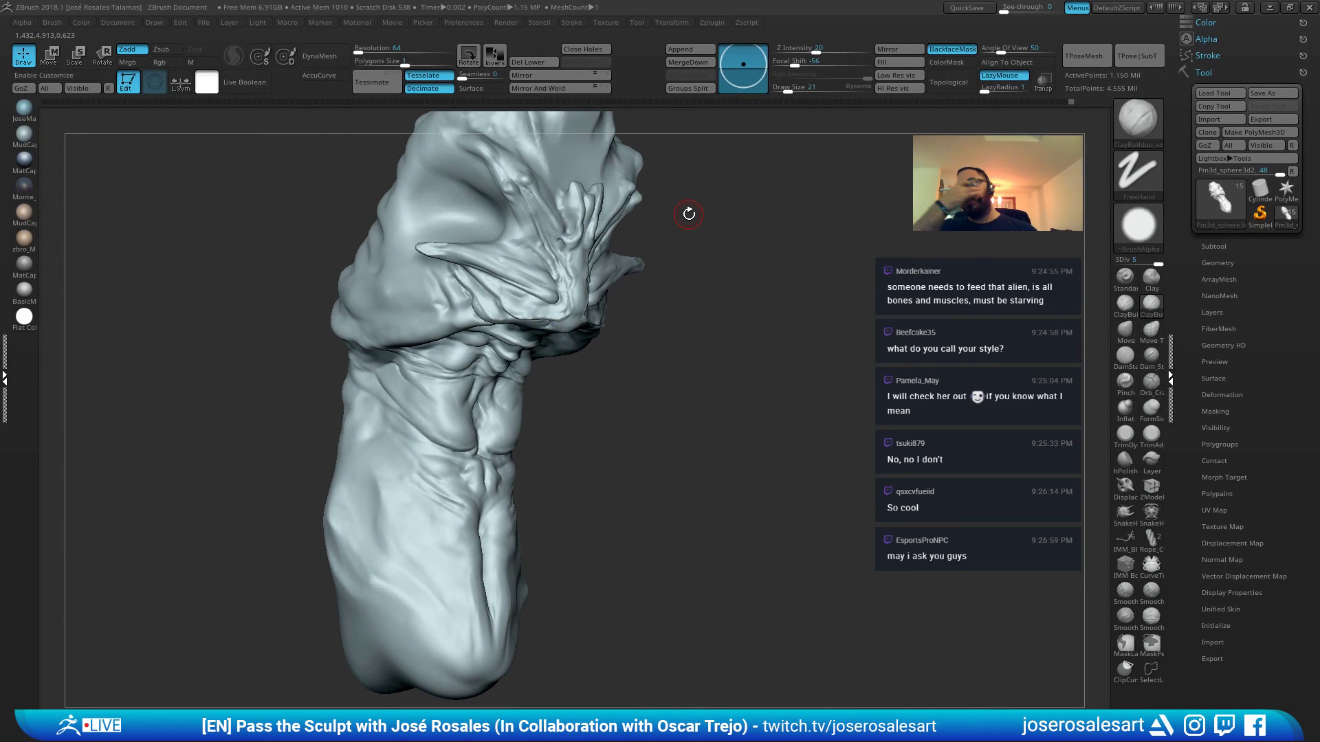
# Carve the creases of the arched hollows under the rib cage with DamStandard at draw size 26
pyautogui.moveTo(378, 250)
pyautogui.mouseDown(button='right')
pyautogui.moveTo(504, 274)
pyautogui.moveTo(539, 233)
pyautogui.mouseUp(button='right')
pyautogui.moveTo(494, 277)
pyautogui.mouseDown(button='right')
pyautogui.moveTo(522, 344)
pyautogui.moveTo(559, 378)
pyautogui.moveTo(600, 357)
pyautogui.moveTo(581, 412)
pyautogui.mouseUp(button='right')
pyautogui.press('b')
pyautogui.press('d')
pyautogui.press('s')
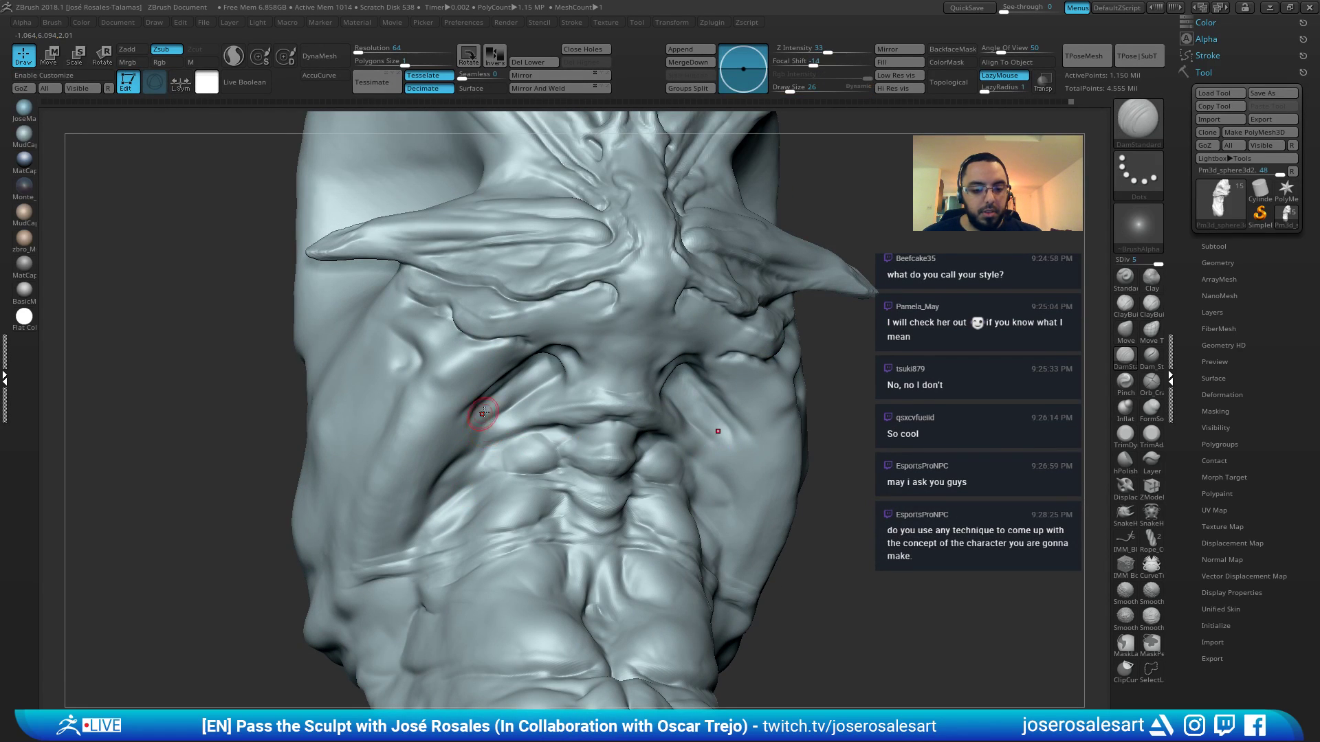
pyautogui.moveTo(483, 412); pyautogui.dragTo(444, 466, button='right')
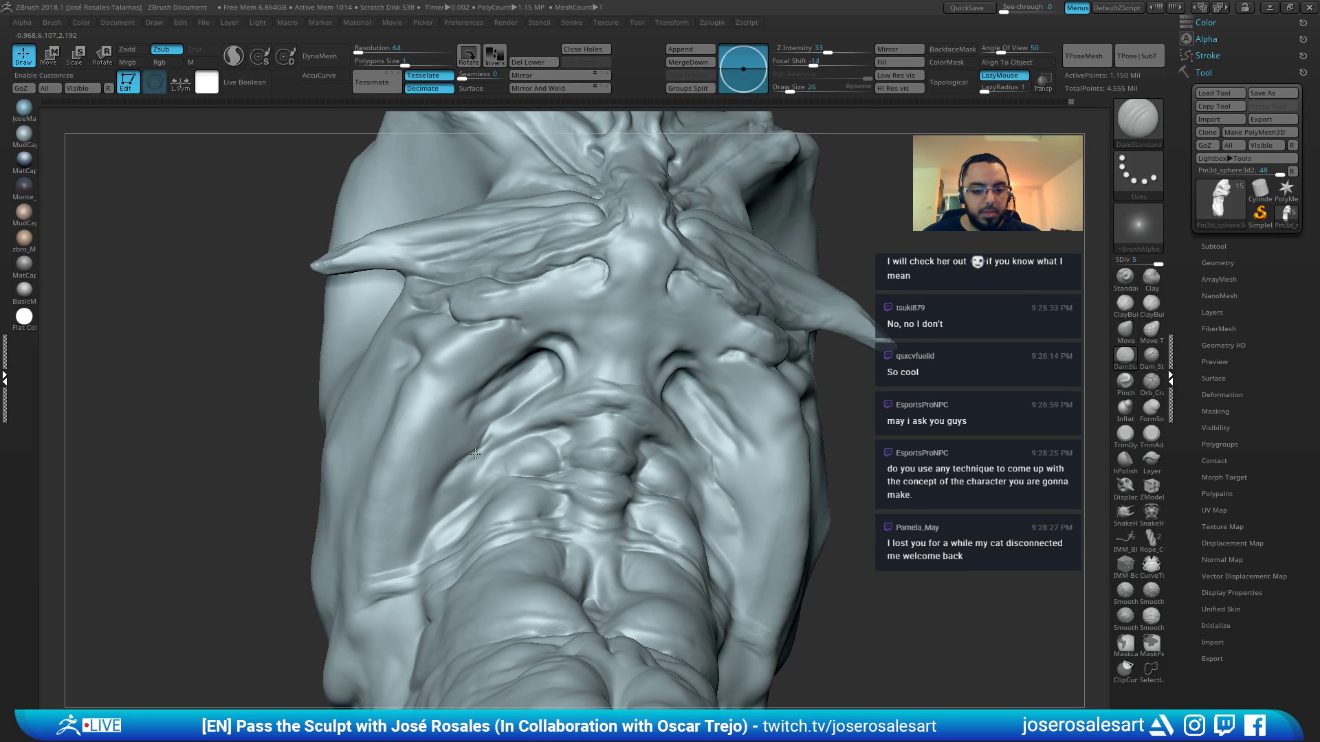
# Build up and smooth the strands beside the hollow under the rib cage with ClayBuildup at draw size 33
pyautogui.press('b')
pyautogui.press('c')
pyautogui.press('b')
pyautogui.moveTo(745, 463)
pyautogui.mouseDown(button='right')
pyautogui.moveTo(507, 469)
pyautogui.moveTo(412, 412)
pyautogui.moveTo(471, 421)
pyautogui.moveTo(495, 444)
pyautogui.mouseUp(button='right')
pyautogui.press('[')
pyautogui.moveTo(500, 446); pyautogui.dragTo(489, 423)
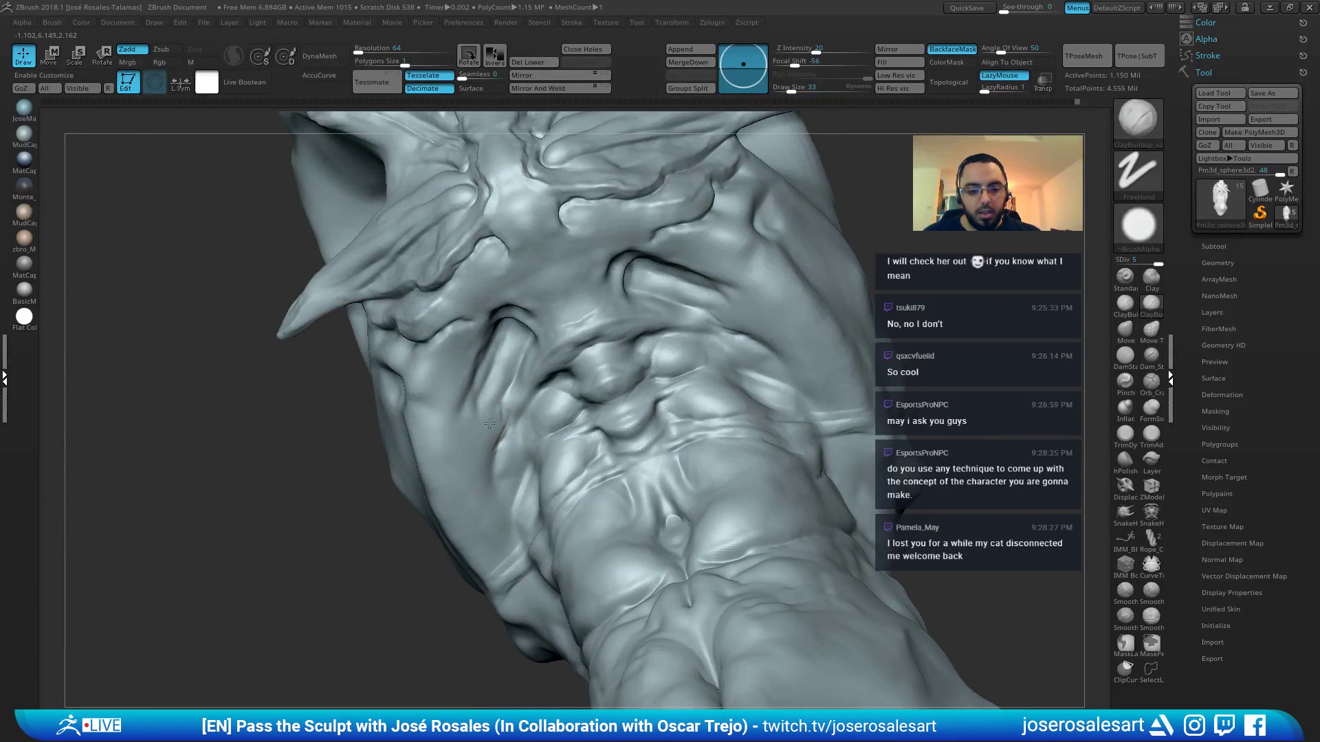
pyautogui.moveTo(499, 415); pyautogui.dragTo(480, 457, button='right')
pyautogui.press('shift')
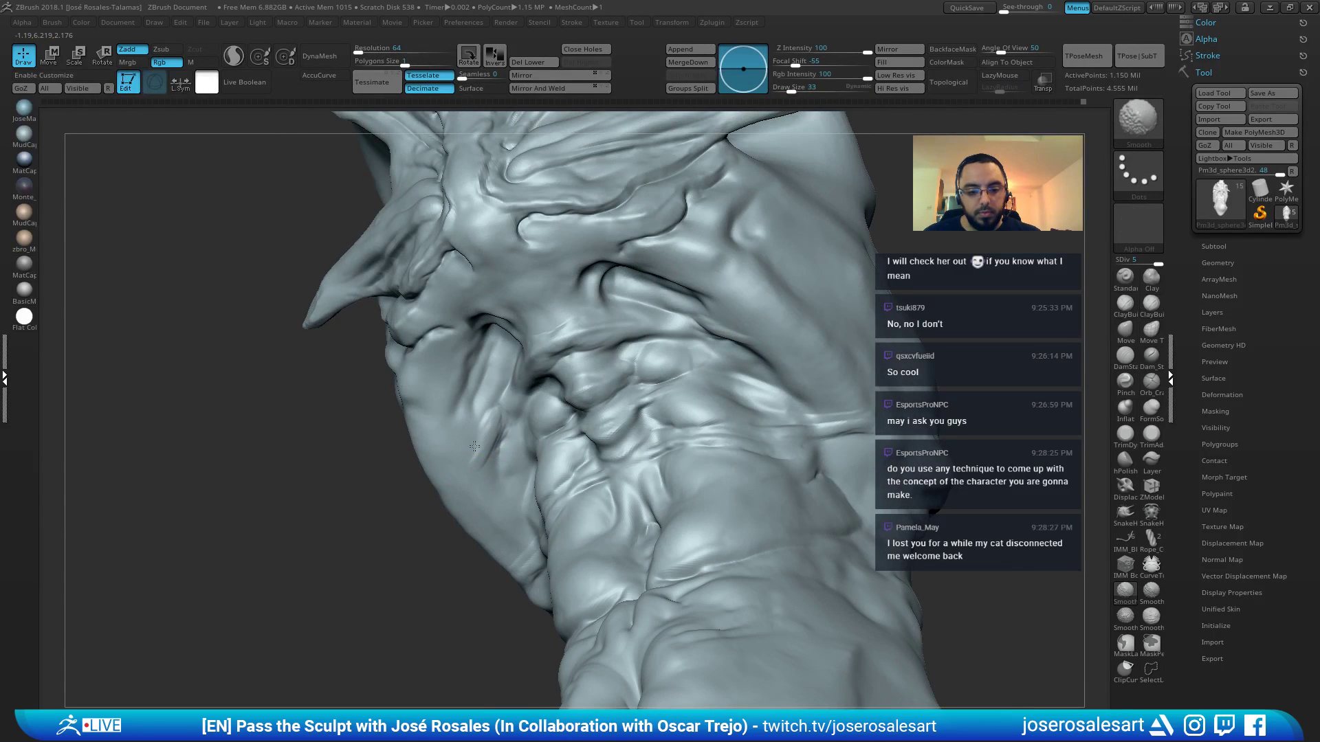
# Bring back the full creature and refine the midline between the upper abdominal muscles with ClayBuildup at draw size 26
pyautogui.press('f')
pyautogui.moveTo(493, 403); pyautogui.dragTo(701, 421, button='right')
pyautogui.press('ctrl')
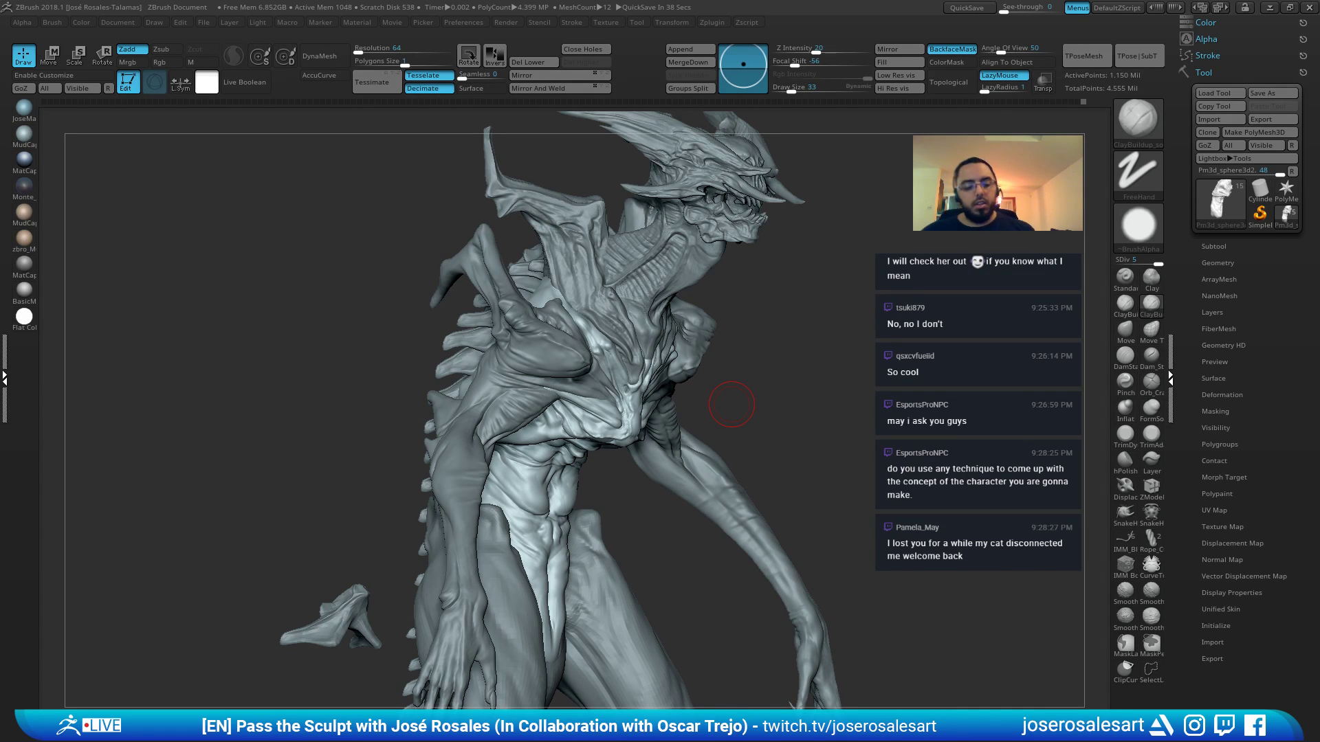
pyautogui.moveTo(658, 271)
pyautogui.mouseDown(button='right')
pyautogui.moveTo(574, 344)
pyautogui.moveTo(598, 275)
pyautogui.moveTo(600, 404)
pyautogui.moveTo(566, 389)
pyautogui.moveTo(598, 411)
pyautogui.moveTo(648, 363)
pyautogui.moveTo(663, 419)
pyautogui.moveTo(652, 361)
pyautogui.moveTo(651, 399)
pyautogui.moveTo(716, 279)
pyautogui.mouseUp(button='right')
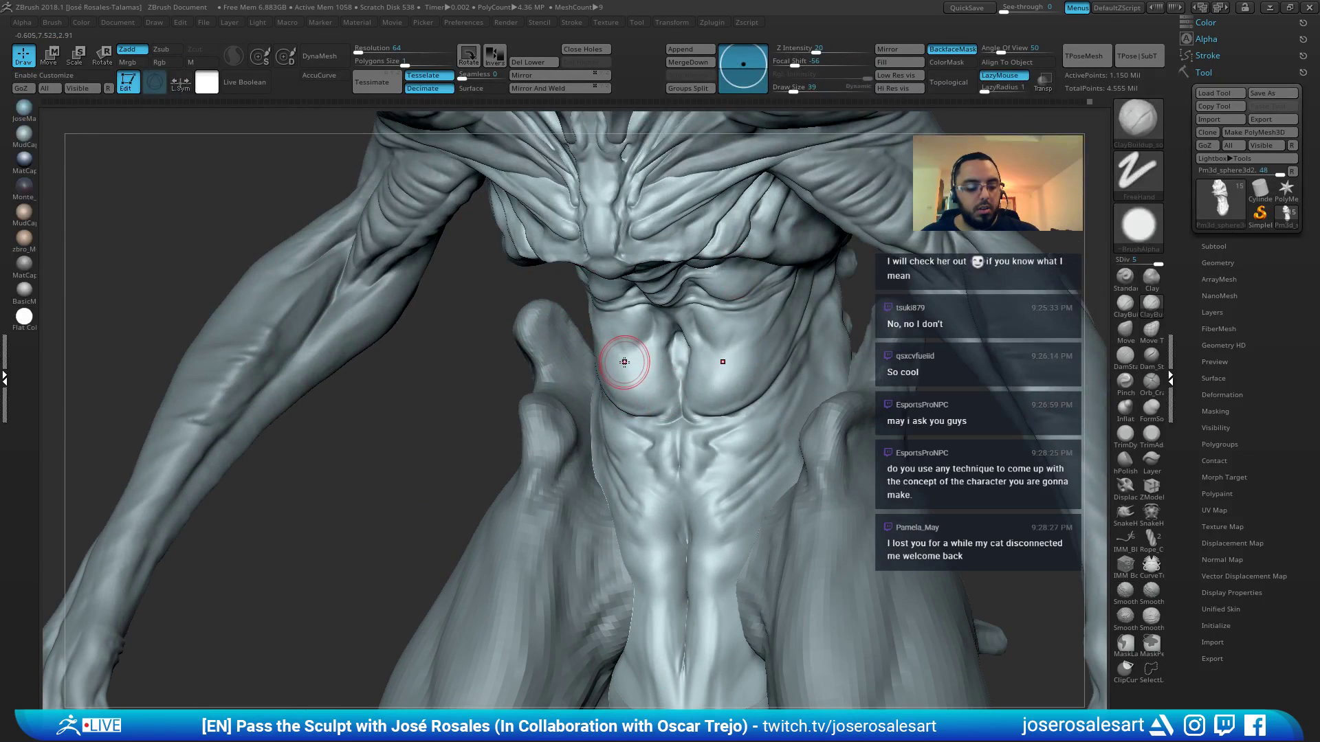
pyautogui.keyDown('ctrl'); pyautogui.moveTo(614, 376); pyautogui.dragTo(716, 357, button='right'); pyautogui.keyUp('ctrl')
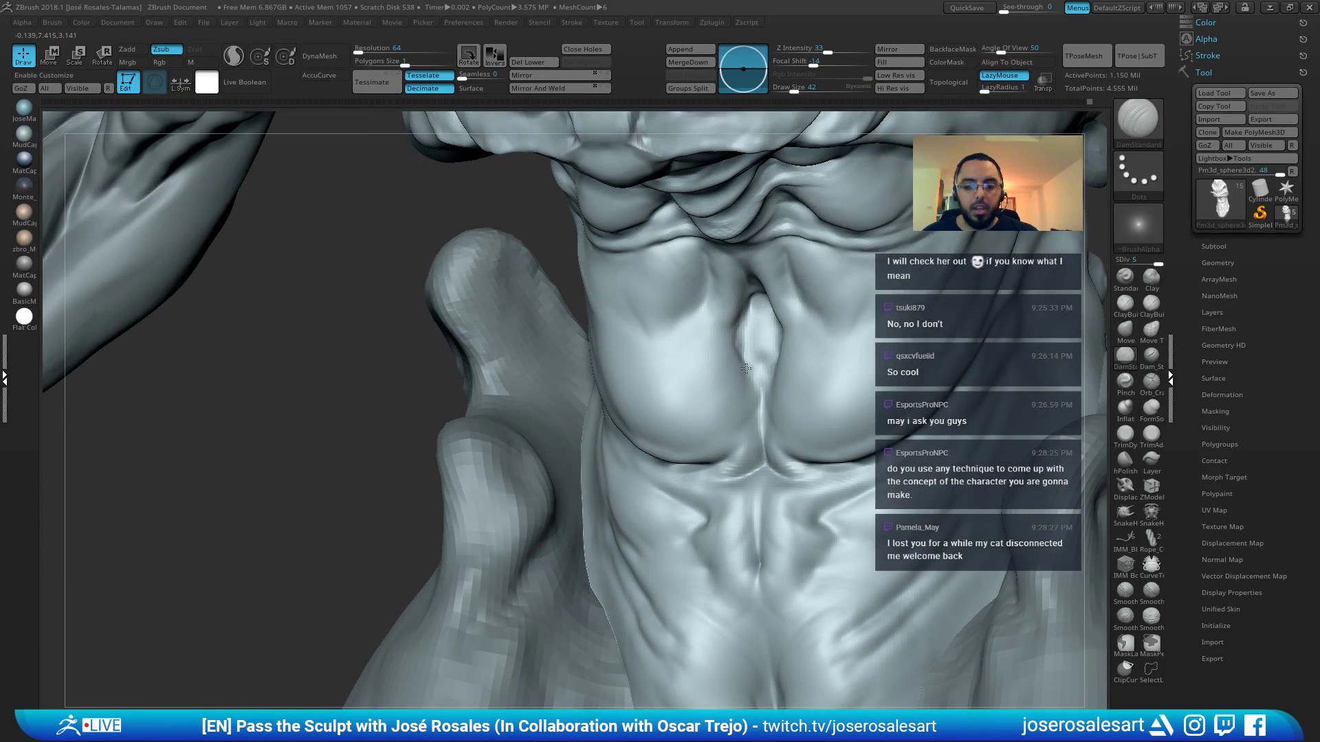
pyautogui.moveTo(749, 357)
pyautogui.mouseDown(button='right')
pyautogui.moveTo(651, 371)
pyautogui.moveTo(666, 362)
pyautogui.mouseUp(button='right')
pyautogui.press('2')
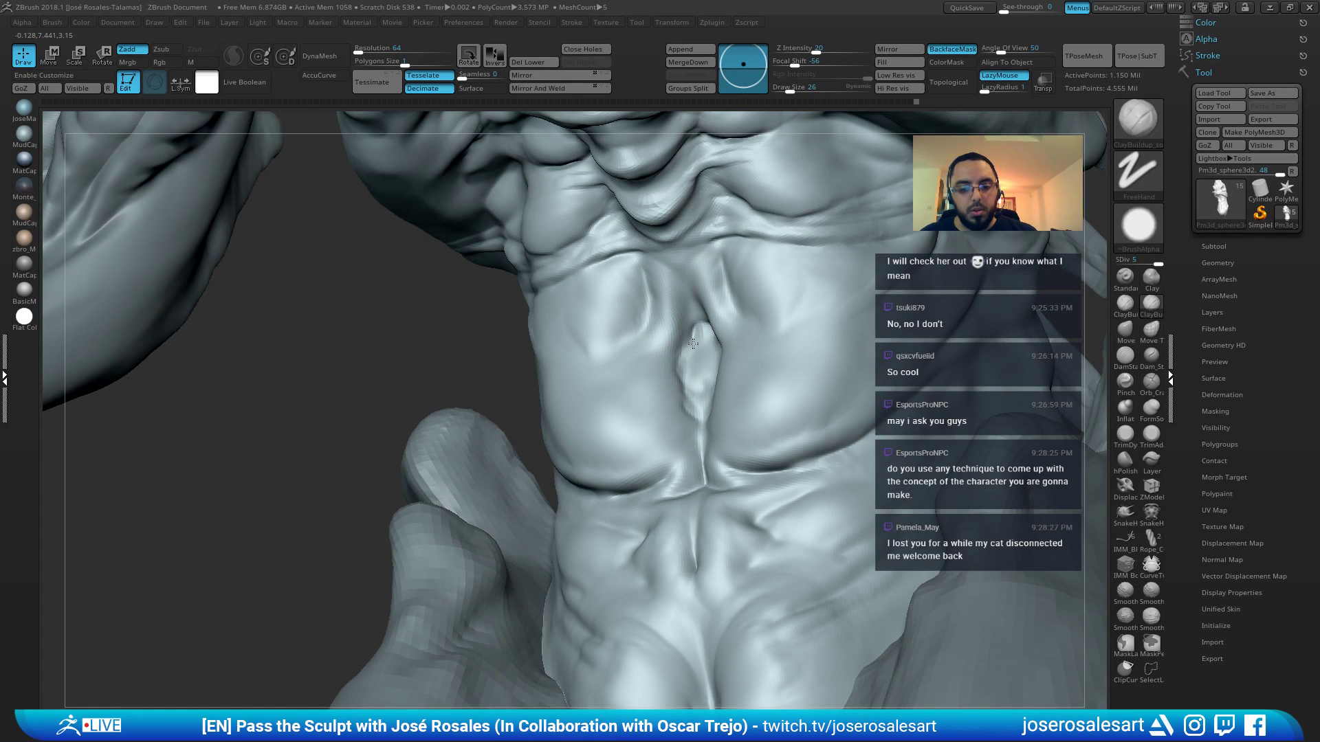
# Sharpen the central groove between the upper abdominal muscles with DamStandard at draw size 26
pyautogui.press('b')
pyautogui.press('d')
pyautogui.press('s')
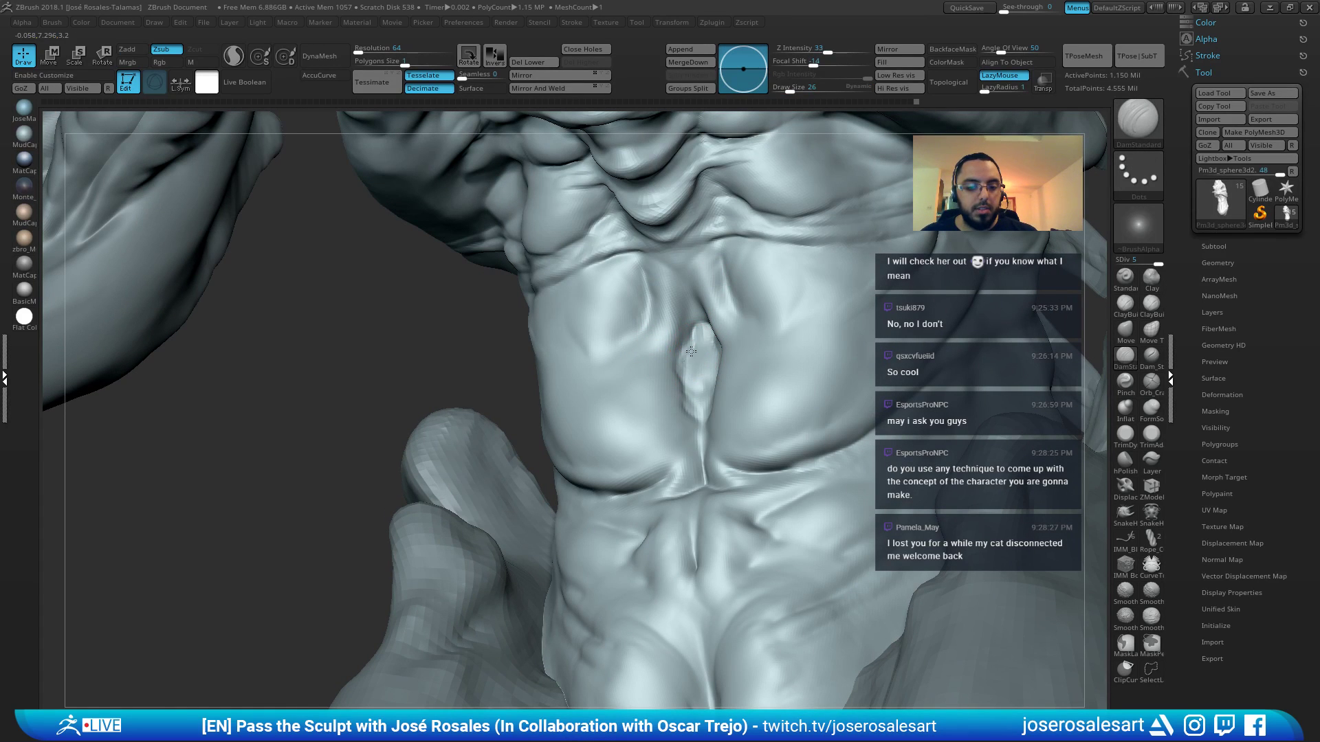
pyautogui.moveTo(670, 379)
pyautogui.mouseDown(button='right')
pyautogui.moveTo(666, 320)
pyautogui.moveTo(684, 359)
pyautogui.mouseUp(button='right')
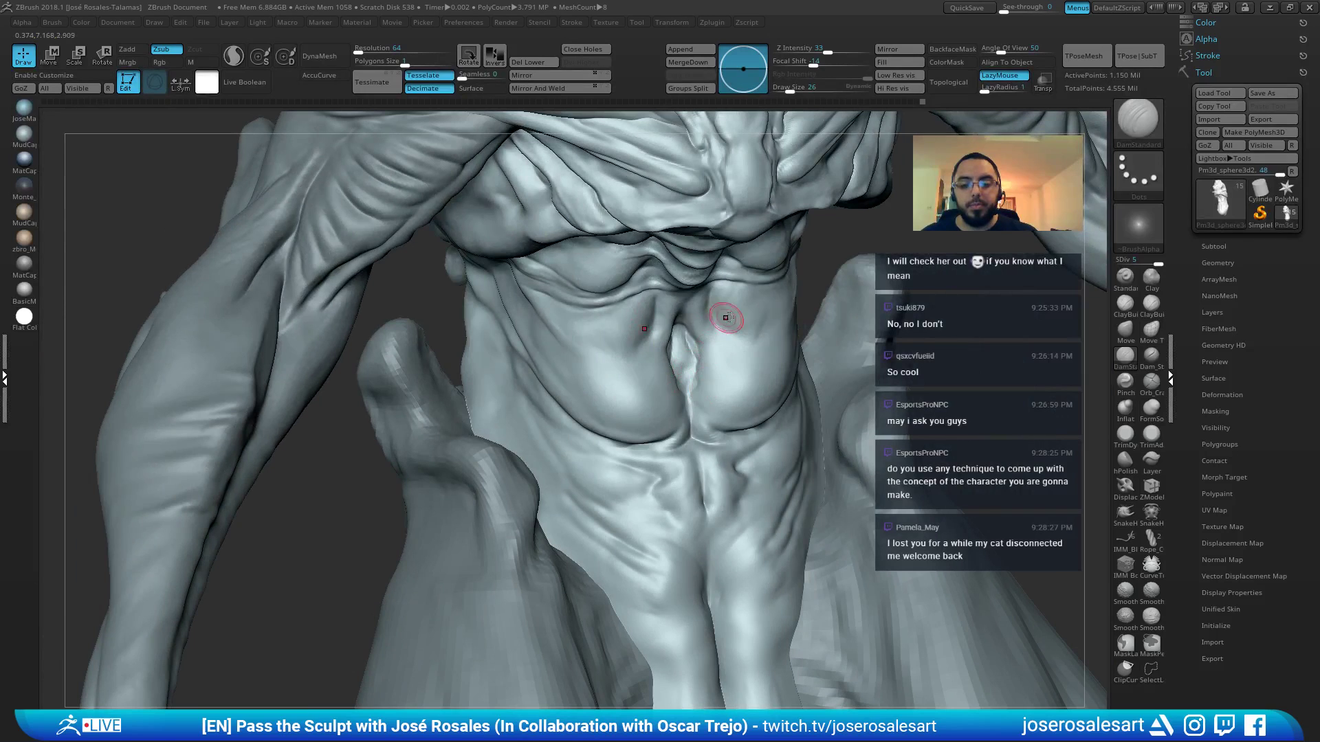
# Add volume along the inner edge of the upper abdominal muscles with ClayBuildup at draw size 39
pyautogui.press('b')
pyautogui.press('c')
pyautogui.press('b')
pyautogui.press('s')
pyautogui.moveTo(676, 378); pyautogui.dragTo(680, 379)
pyautogui.moveTo(680, 379); pyautogui.dragTo(601, 309, button='right')
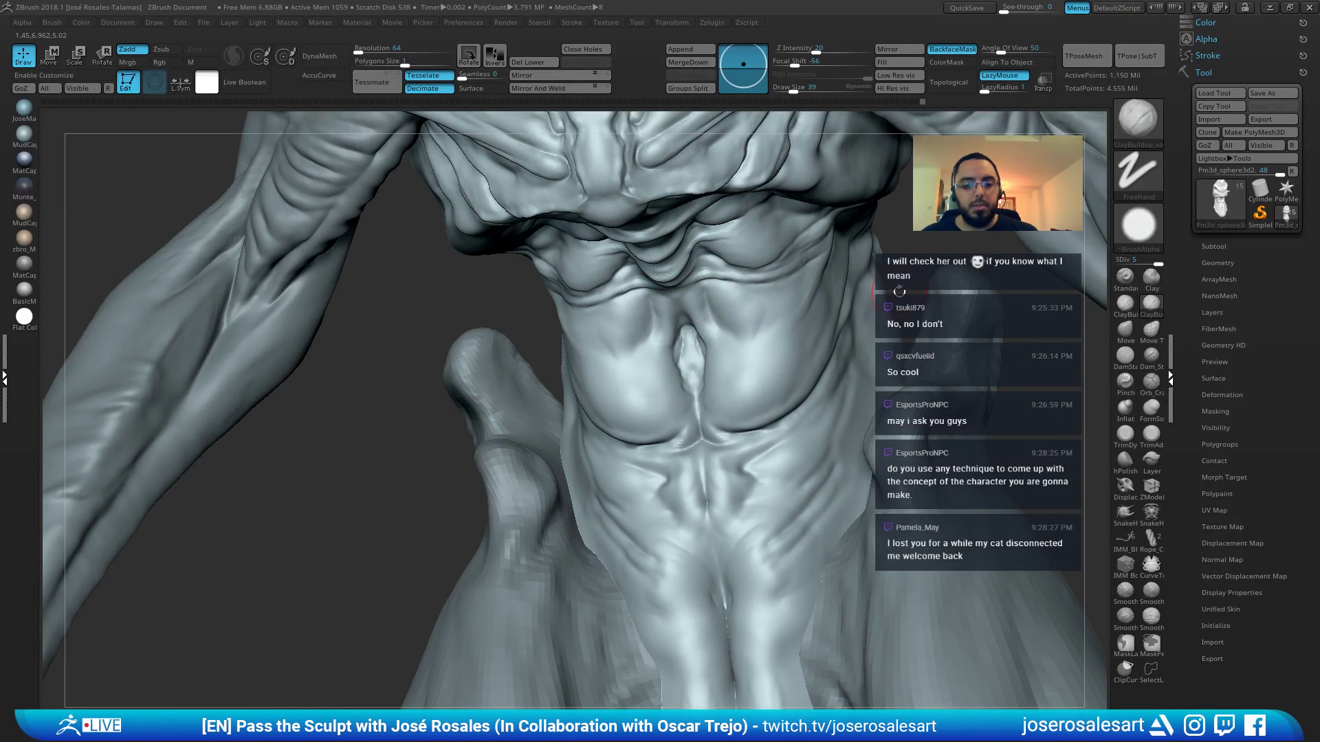
# Refine the upper chest strands near the neck and shoulder plates with Standard at draw size 30
pyautogui.moveTo(650, 313)
pyautogui.mouseDown(button='right')
pyautogui.moveTo(715, 291)
pyautogui.moveTo(653, 367)
pyautogui.moveTo(725, 379)
pyautogui.moveTo(708, 367)
pyautogui.mouseUp(button='right')
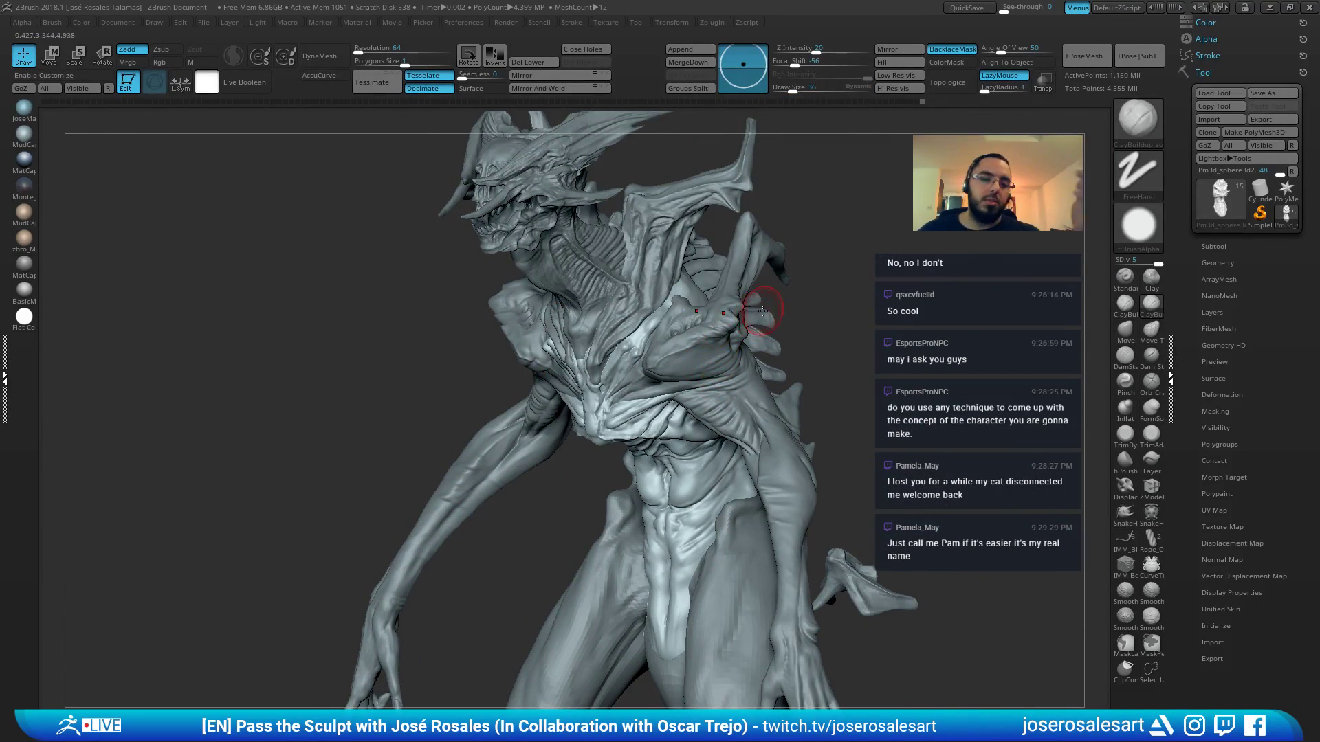
pyautogui.moveTo(753, 289); pyautogui.dragTo(911, 165, button='right')
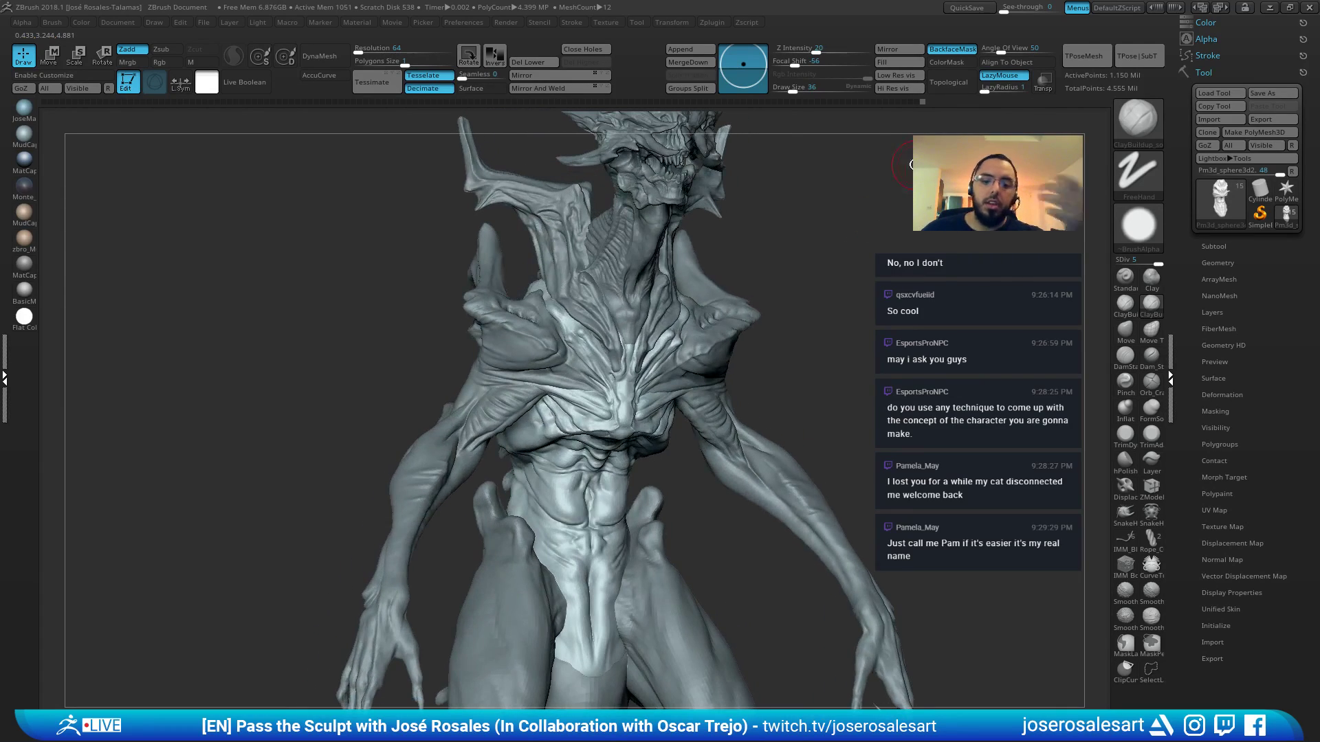
pyautogui.moveTo(763, 374)
pyautogui.keyDown('ctrl'); pyautogui.mouseDown(button='right')
pyautogui.moveTo(772, 386)
pyautogui.moveTo(730, 339)
pyautogui.moveTo(646, 329)
pyautogui.moveTo(698, 349)
pyautogui.moveTo(763, 346)
pyautogui.mouseUp(button='right'); pyautogui.keyUp('ctrl')
pyautogui.press('b')
pyautogui.press('s')
pyautogui.press('t')
pyautogui.moveTo(742, 342)
pyautogui.mouseDown()
pyautogui.moveTo(716, 361)
pyautogui.moveTo(759, 312)
pyautogui.moveTo(741, 354)
pyautogui.mouseUp()
pyautogui.press('s')
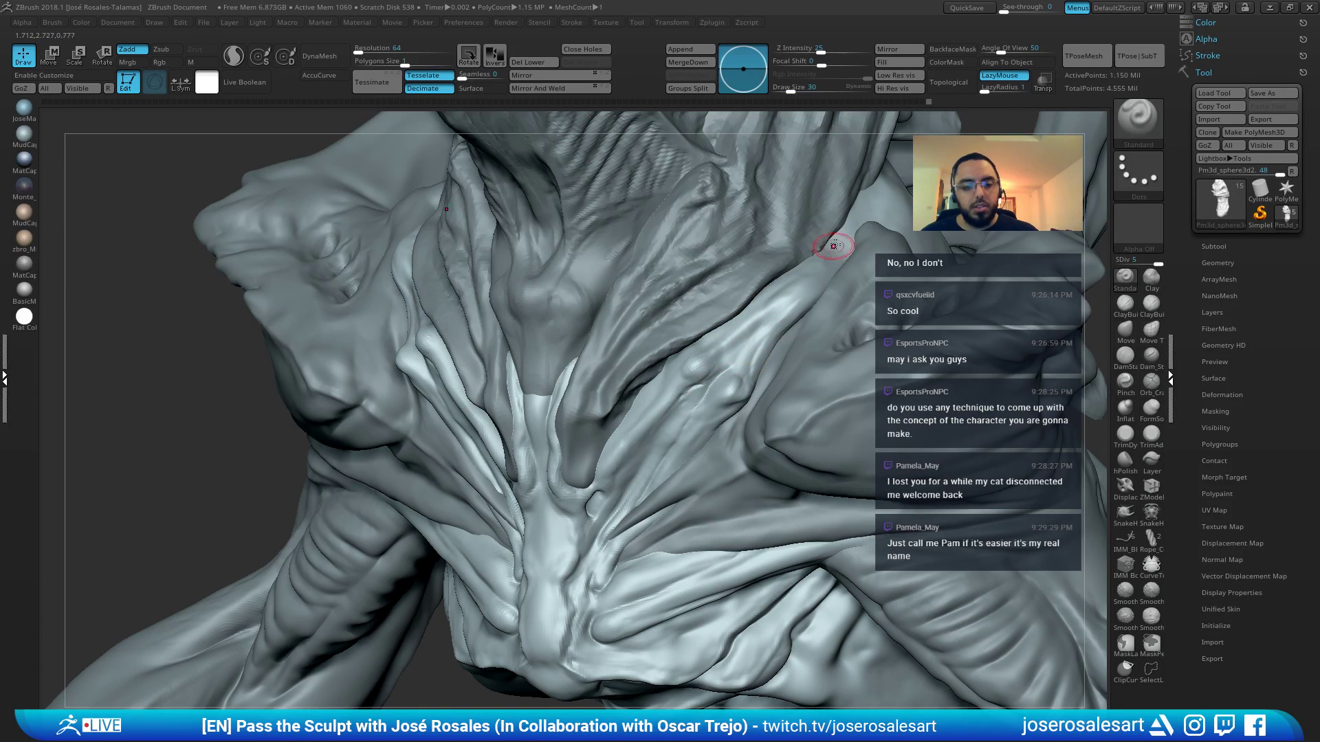
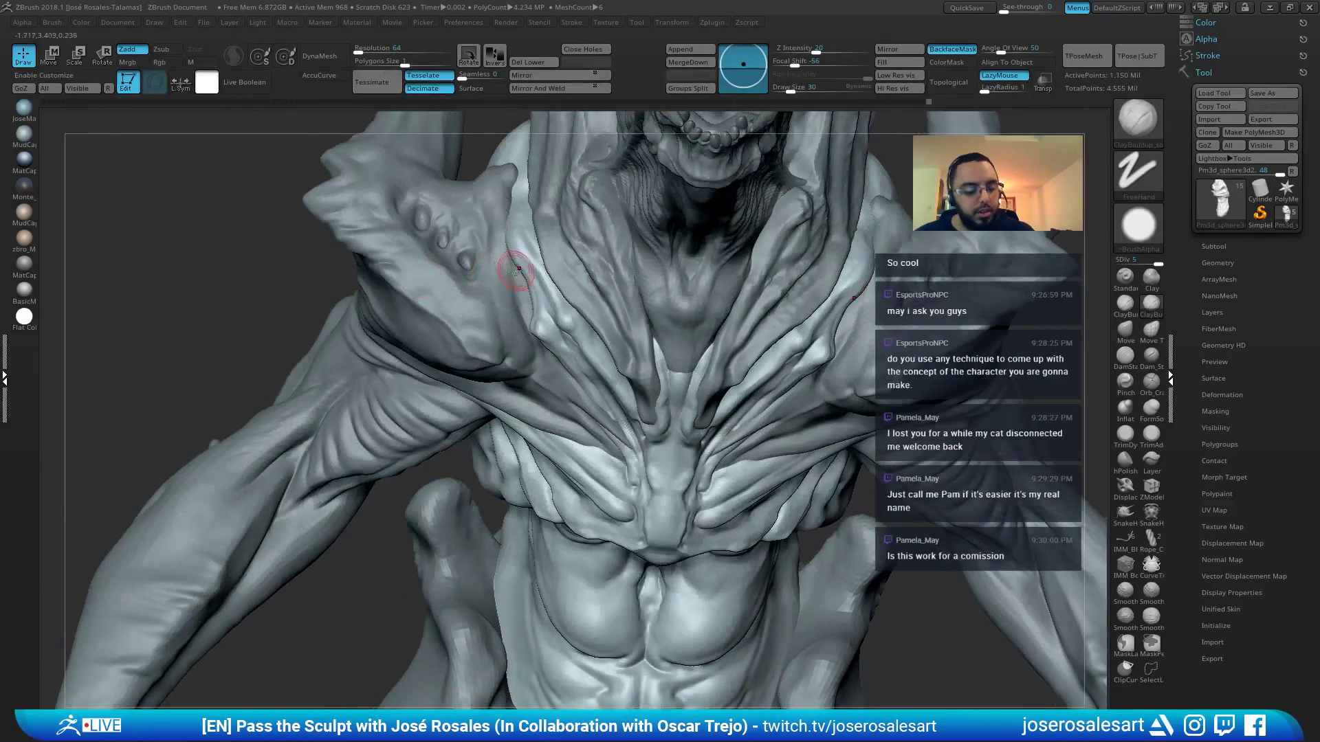
# Build up and smooth the chest strand beside the shoulder plate with ClayBuildup
pyautogui.press('s')
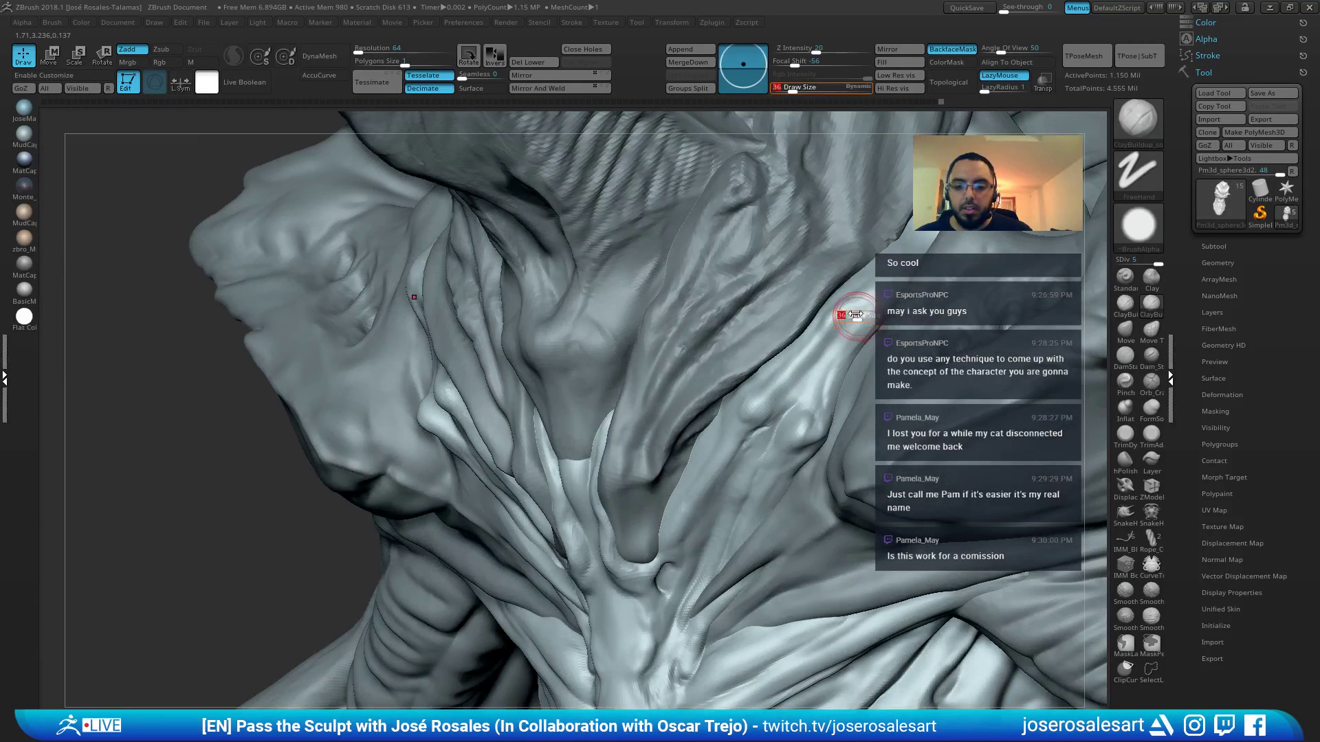
pyautogui.keyDown('shift'); pyautogui.moveTo(852, 322); pyautogui.dragTo(839, 315); pyautogui.keyUp('shift')
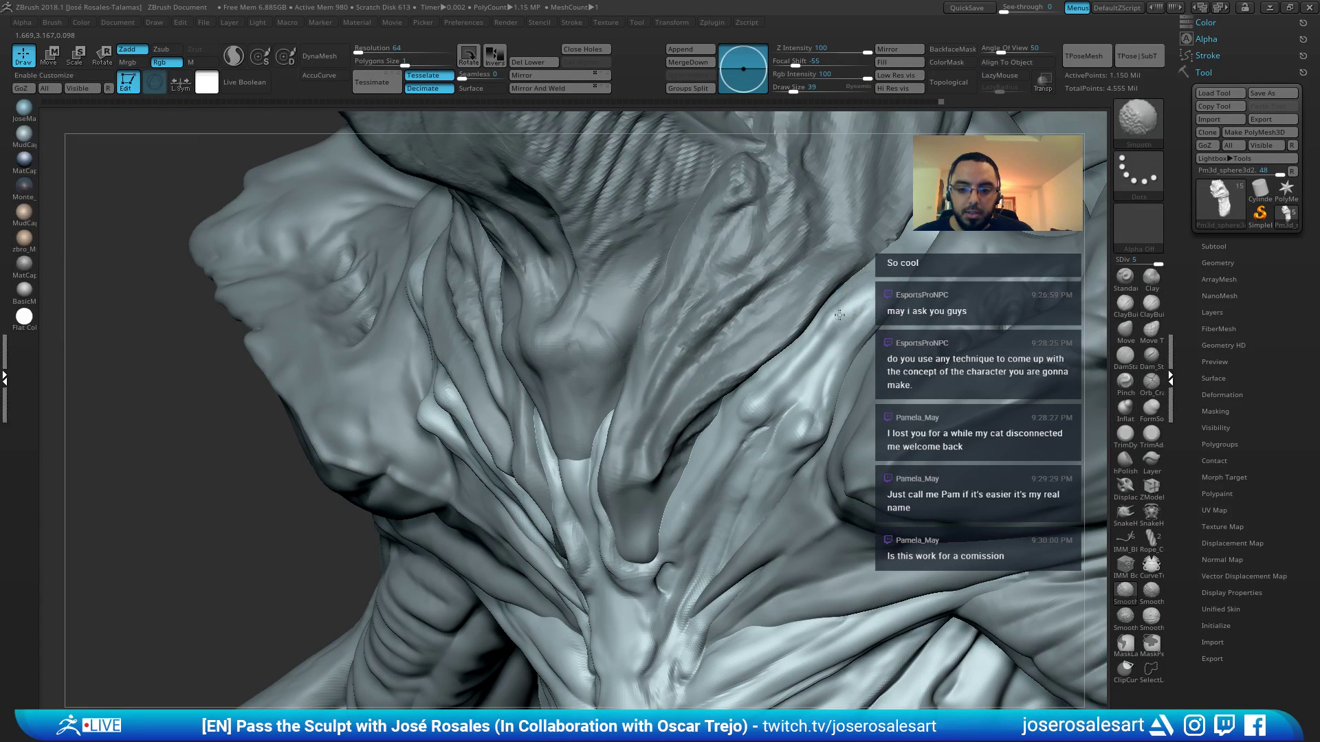
pyautogui.moveTo(777, 354)
pyautogui.mouseDown(button='right')
pyautogui.moveTo(864, 271)
pyautogui.moveTo(867, 323)
pyautogui.moveTo(780, 405)
pyautogui.moveTo(787, 357)
pyautogui.moveTo(739, 297)
pyautogui.mouseUp(button='right')
pyautogui.press('s')
pyautogui.click(871, 295)
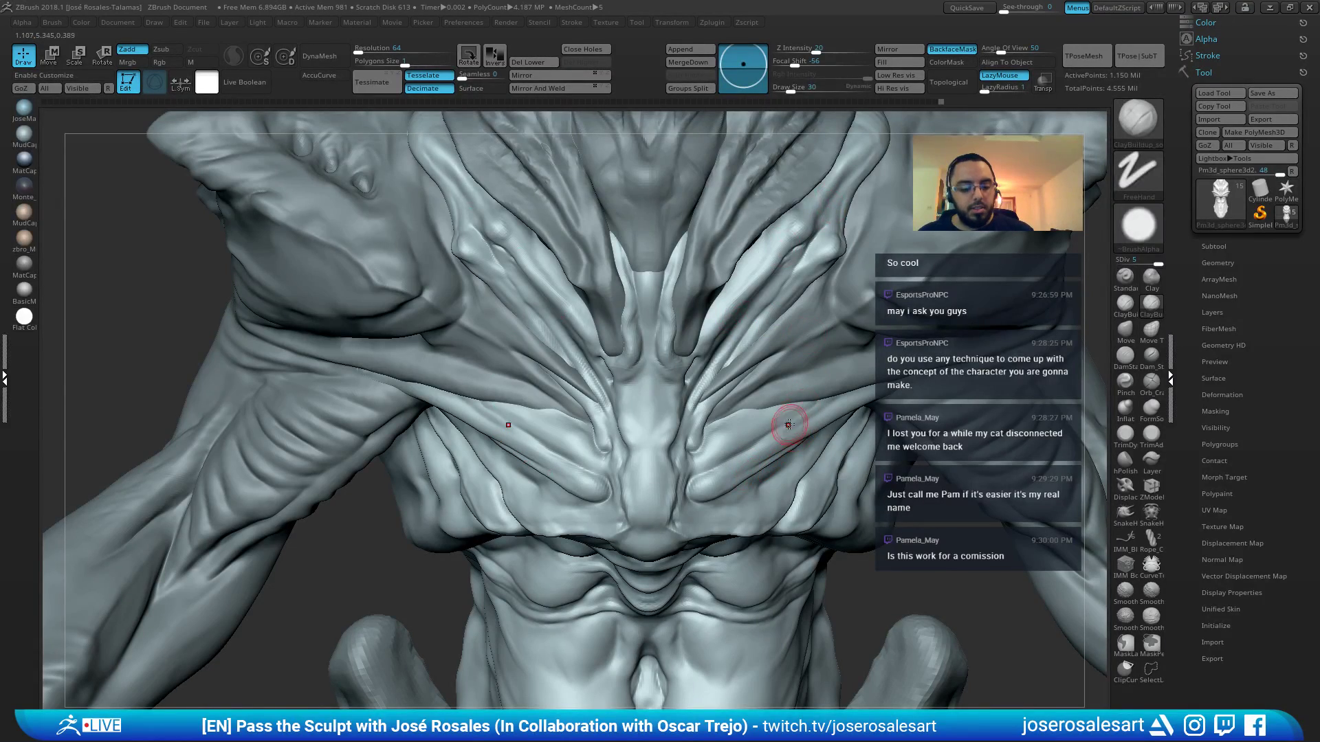
# Sharpen the creases between the chest muscle strands beside the sternum with DamStandard at draw size 30
pyautogui.press('b')
pyautogui.press('d')
pyautogui.press('s')
pyautogui.moveTo(797, 418)
pyautogui.mouseDown(button='right')
pyautogui.moveTo(778, 425)
pyautogui.moveTo(757, 380)
pyautogui.moveTo(847, 252)
pyautogui.mouseUp(button='right')
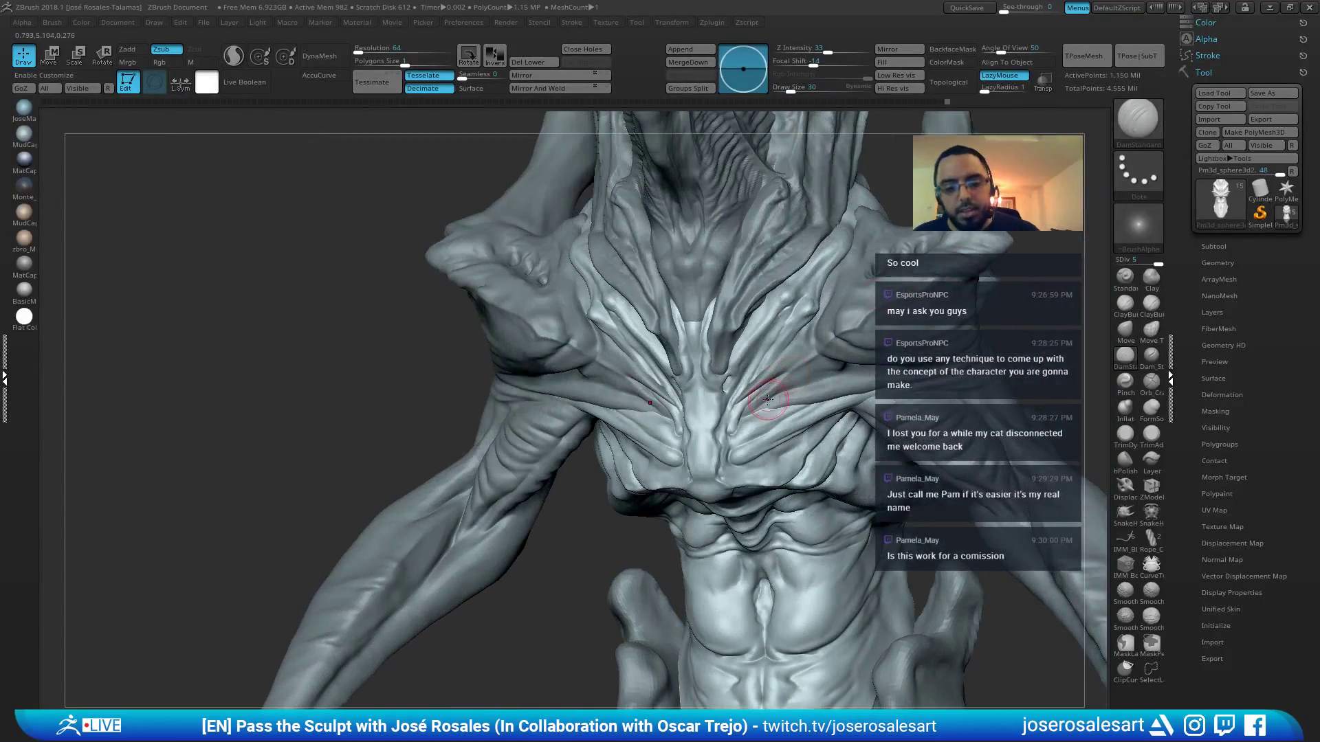
# Refine the upper abdominal muscles with ClayBuildup and cut their creases with DamStandard at draw size 30
pyautogui.moveTo(787, 574)
pyautogui.keyDown('alt'); pyautogui.mouseDown(button='right')
pyautogui.moveTo(712, 424)
pyautogui.moveTo(722, 353)
pyautogui.mouseUp(button='right'); pyautogui.keyUp('alt')
pyautogui.press('b')
pyautogui.press('c')
pyautogui.press('b')
pyautogui.moveTo(662, 445); pyautogui.dragTo(607, 447, button='right')
pyautogui.press('b')
pyautogui.press('d')
pyautogui.press('s')
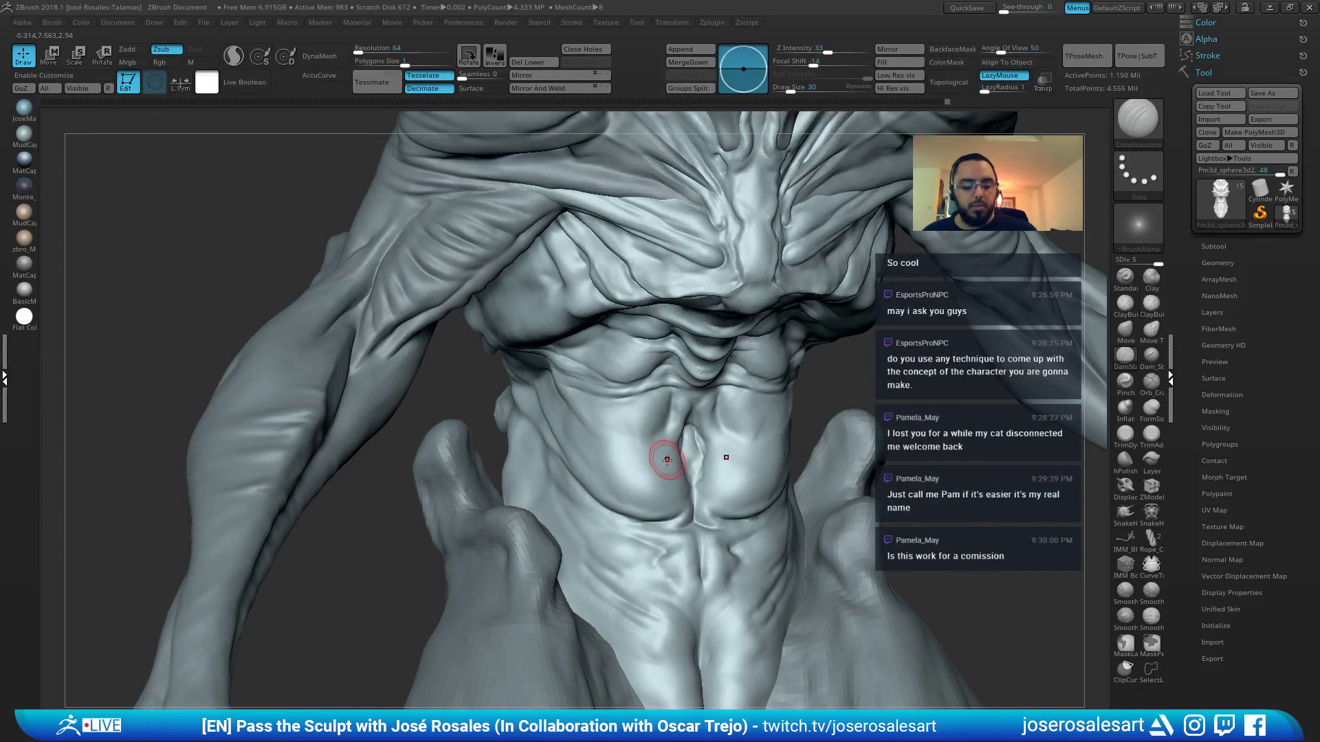
pyautogui.moveTo(627, 361)
pyautogui.mouseDown(button='right')
pyautogui.moveTo(853, 417)
pyautogui.moveTo(711, 394)
pyautogui.mouseUp(button='right')
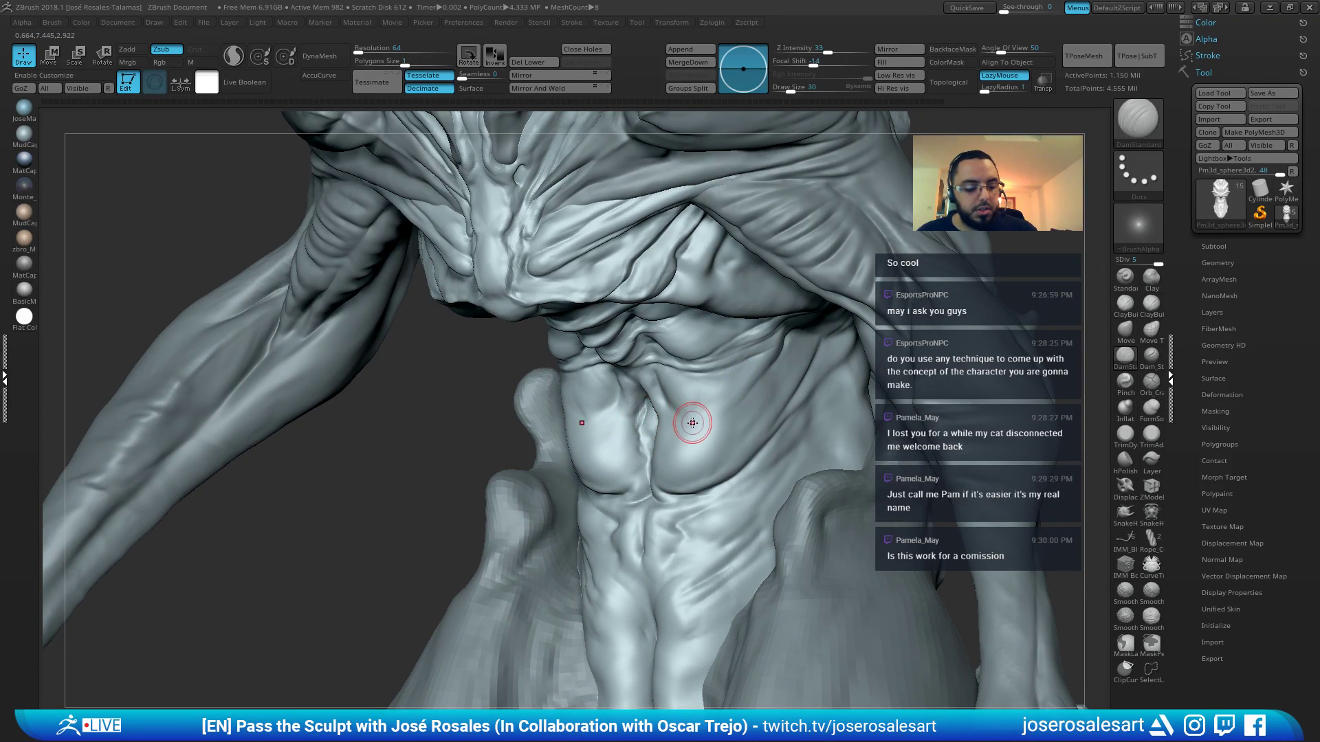
pyautogui.moveTo(722, 409); pyautogui.dragTo(704, 418, button='right')
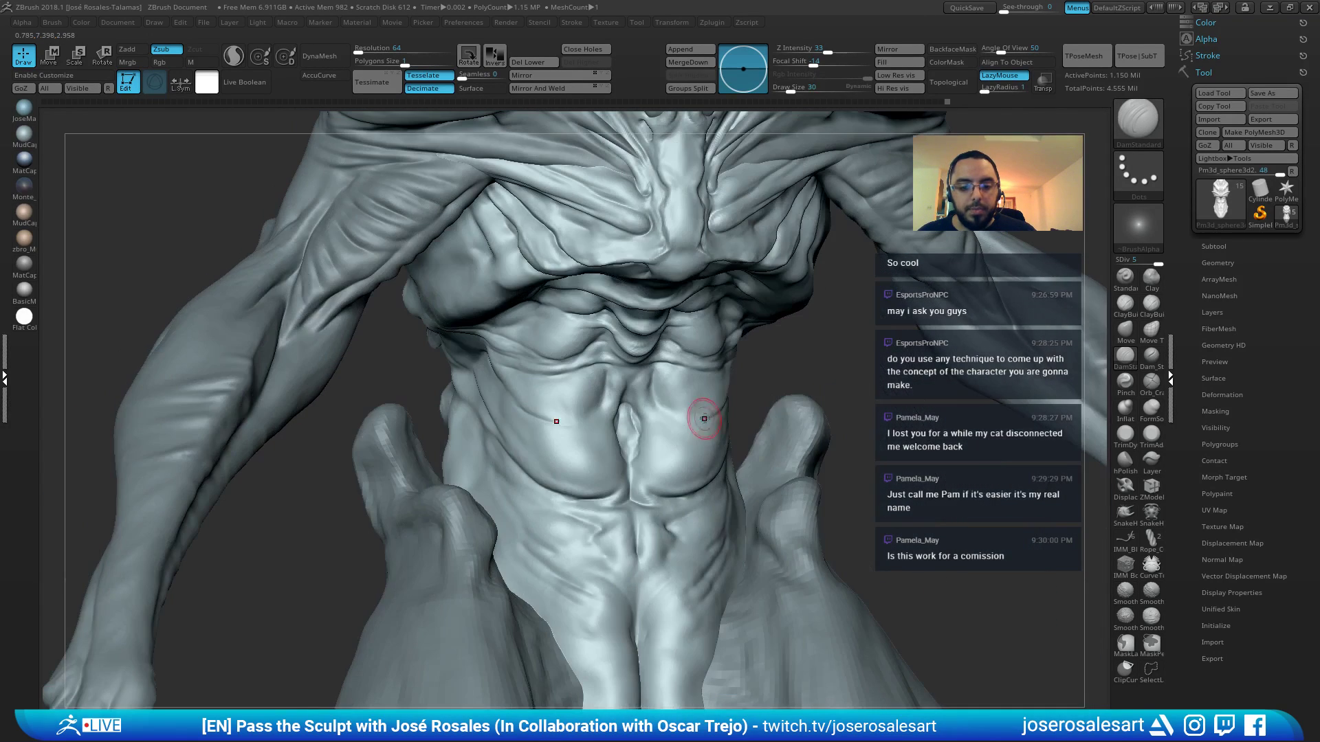
pyautogui.moveTo(591, 416); pyautogui.dragTo(693, 378, button='right')
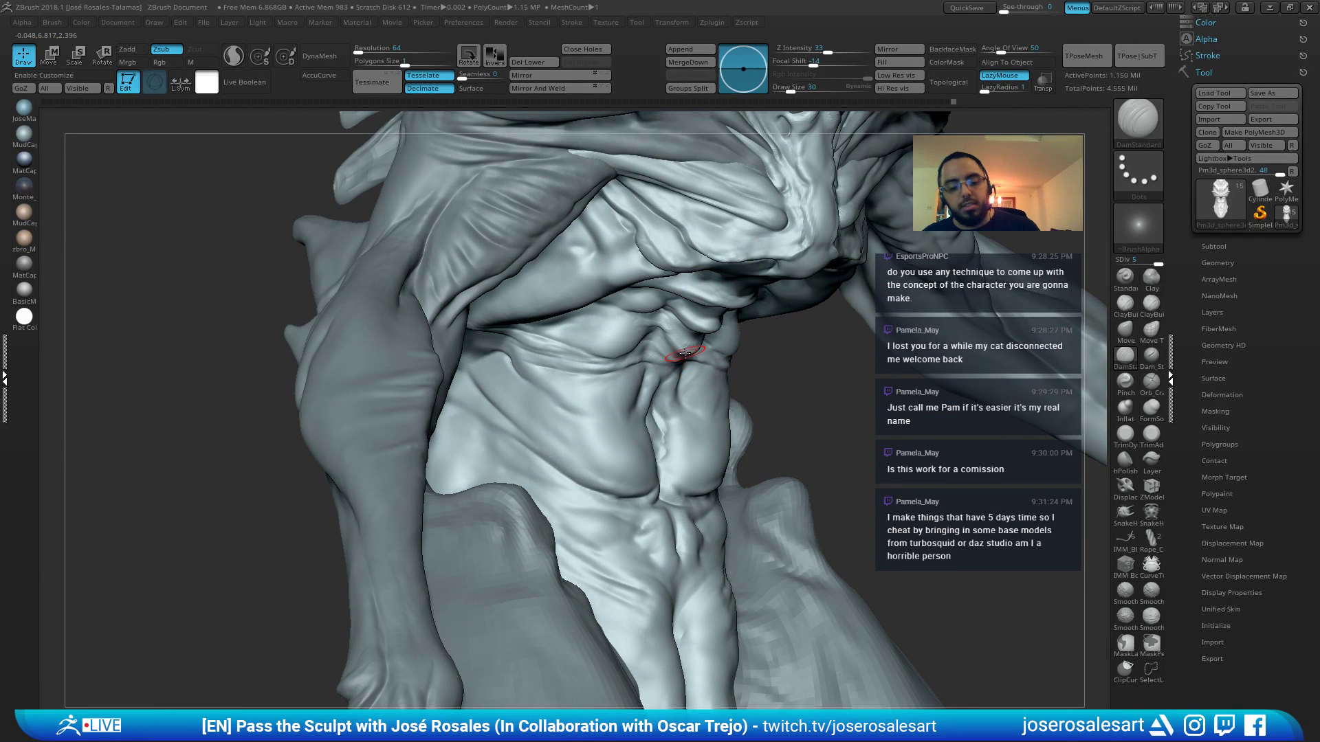
# Add mass along the lower edges of the upper abdominal muscles with ClayBuildup at draw size 26
pyautogui.moveTo(683, 508)
pyautogui.mouseDown(button='right')
pyautogui.moveTo(588, 426)
pyautogui.moveTo(592, 395)
pyautogui.mouseUp(button='right')
pyautogui.press('b')
pyautogui.press('c')
pyautogui.press('b')
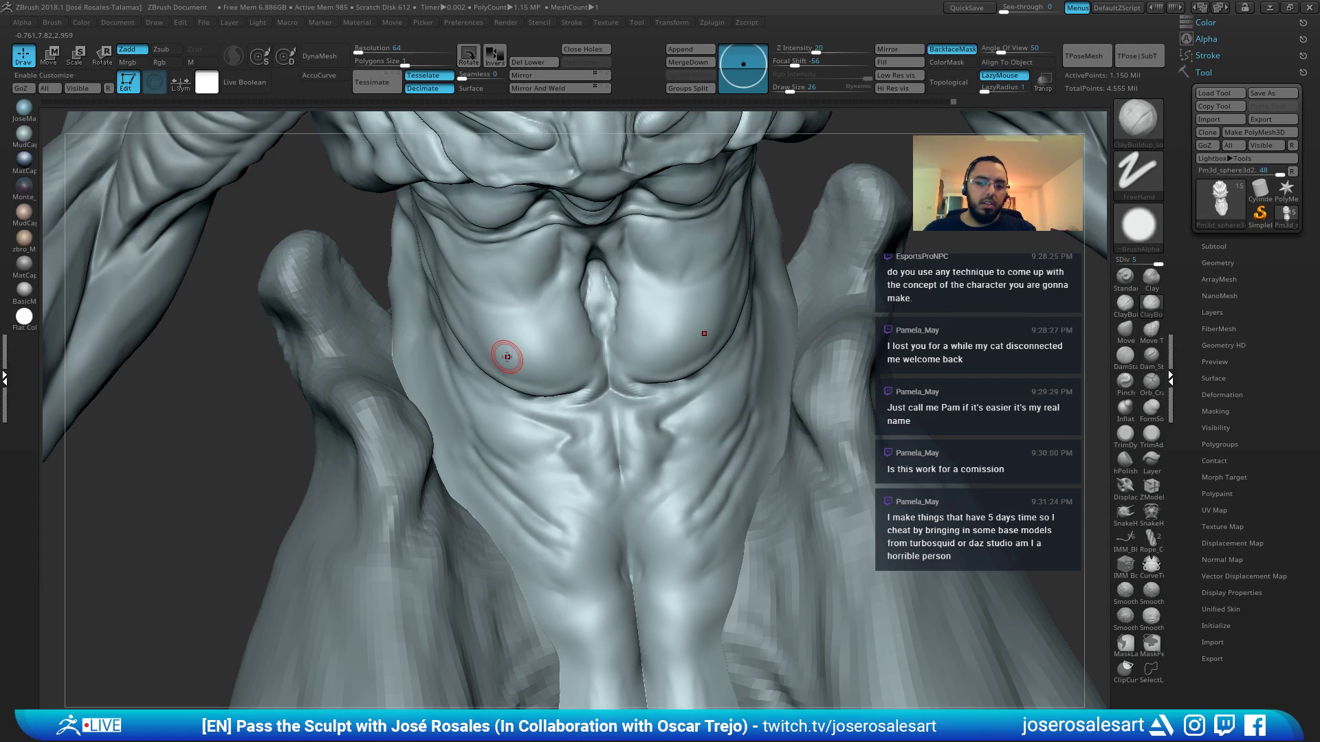
pyautogui.moveTo(507, 357); pyautogui.dragTo(610, 348, button='right')
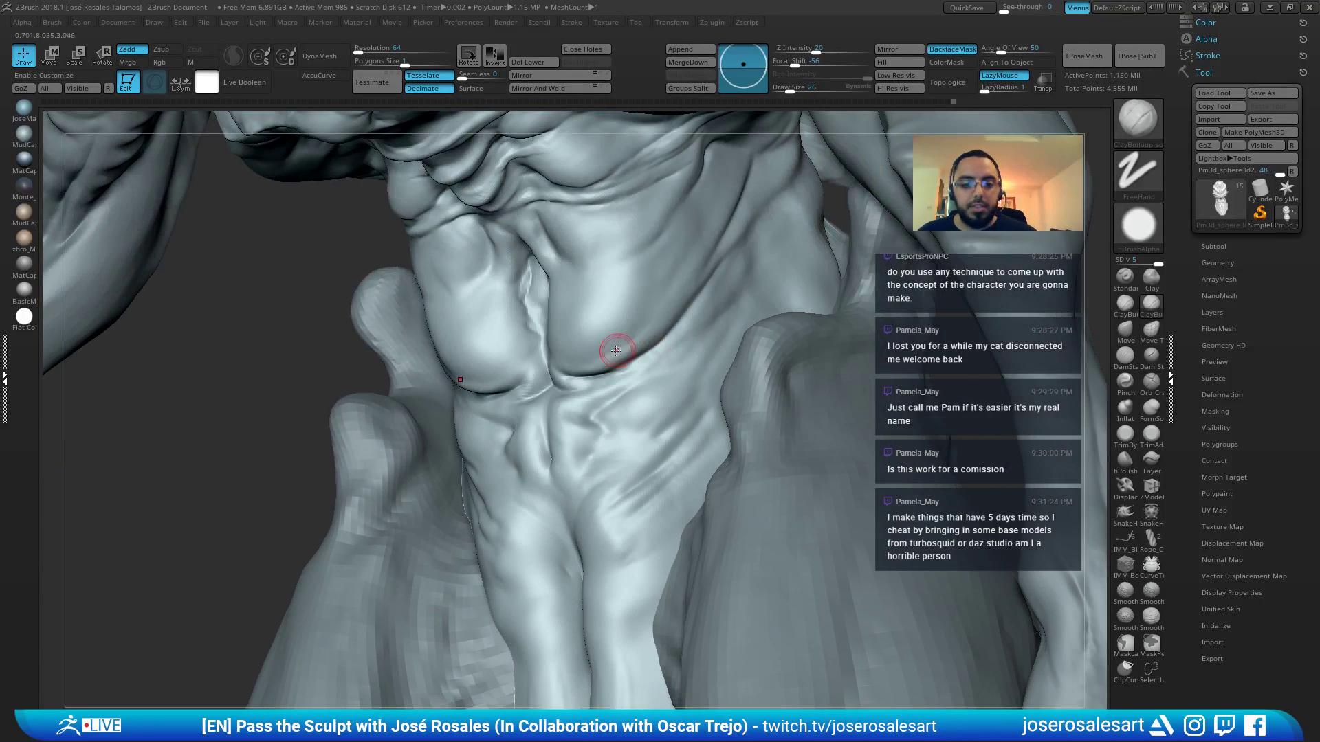
# Carve diagonal creases along the flank beside the abdominal muscle with DamStandard at draw size 48, then 33
pyautogui.press('b')
pyautogui.press('d')
pyautogui.press('s')
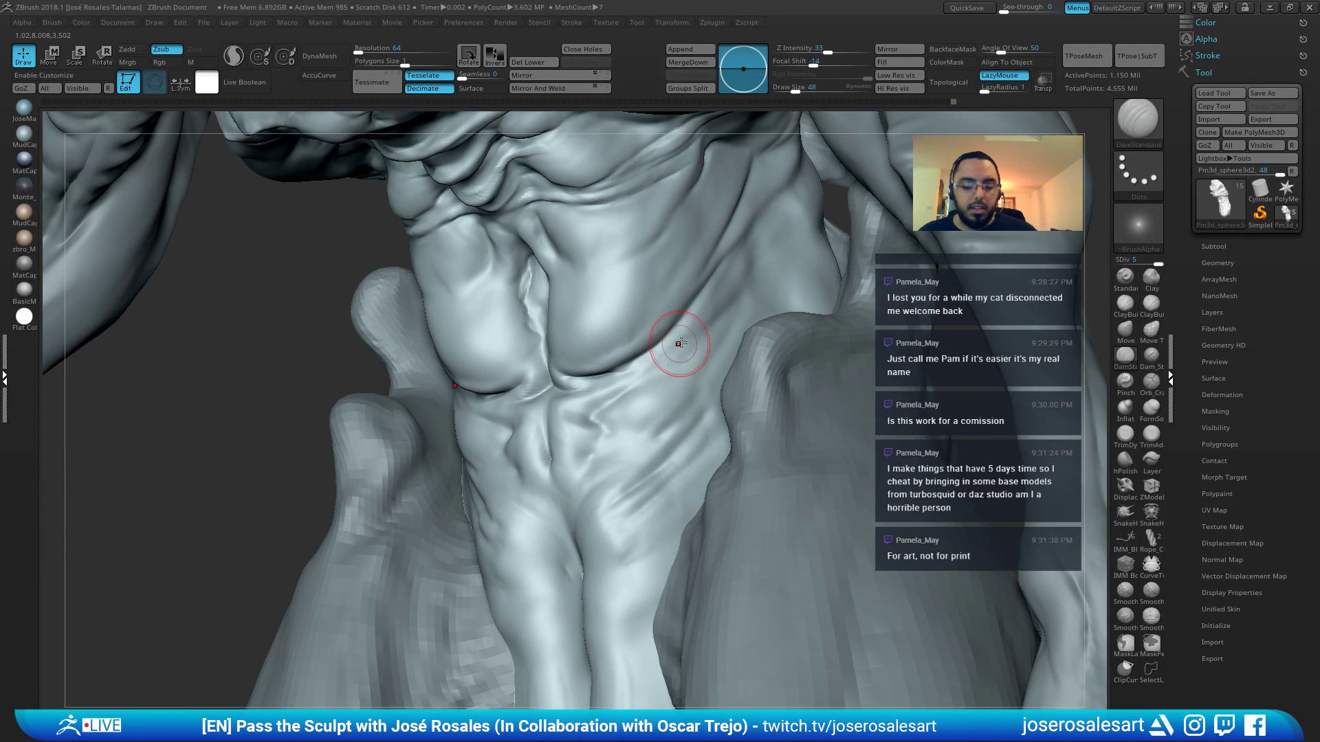
pyautogui.moveTo(754, 225)
pyautogui.mouseDown()
pyautogui.moveTo(733, 297)
pyautogui.moveTo(642, 363)
pyautogui.mouseUp()
pyautogui.press('[')
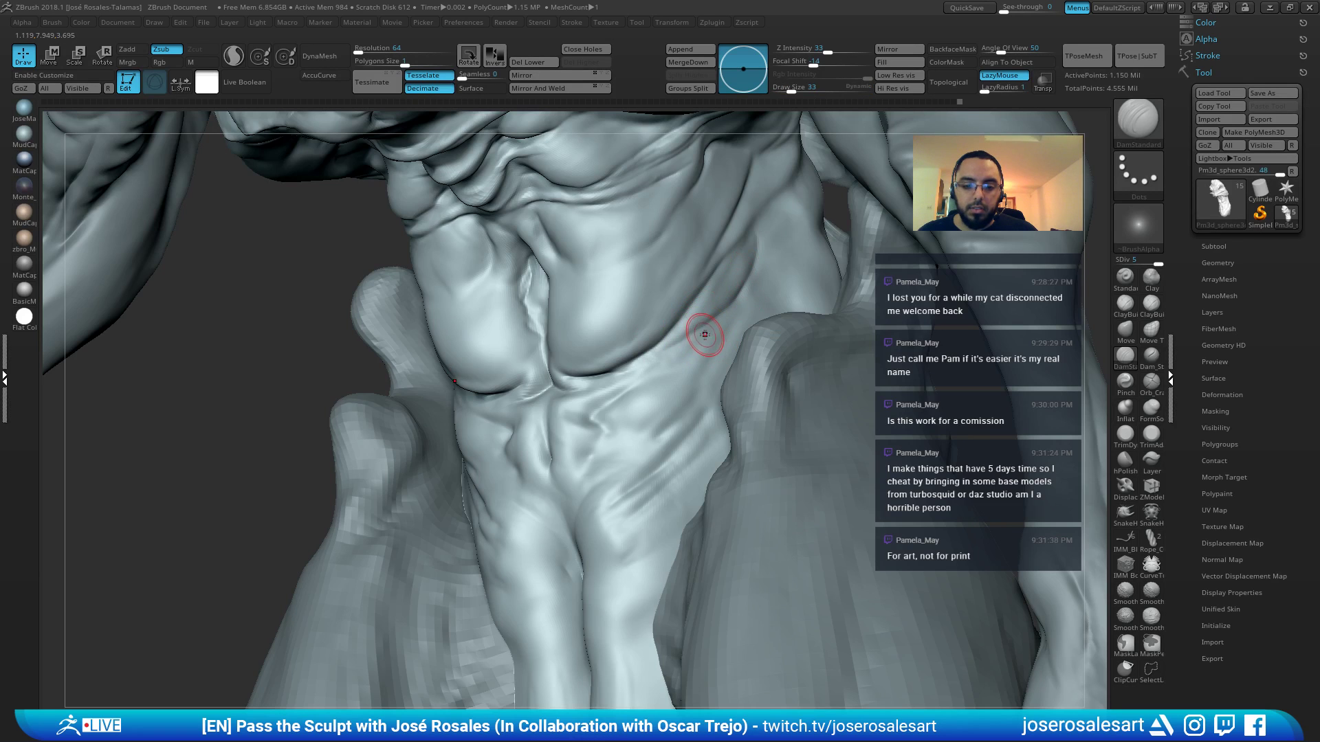
pyautogui.moveTo(706, 333)
pyautogui.mouseDown(button='right')
pyautogui.moveTo(718, 327)
pyautogui.moveTo(663, 358)
pyautogui.moveTo(629, 347)
pyautogui.mouseUp(button='right')
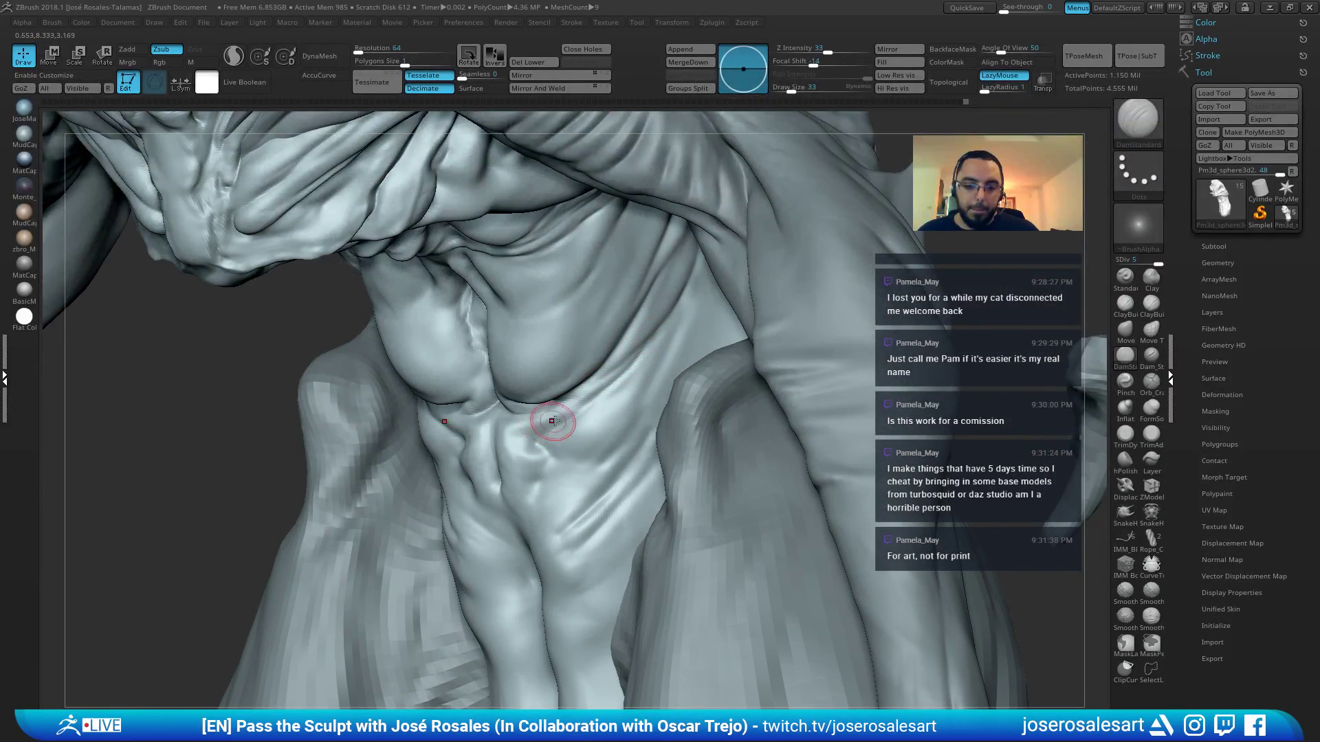
pyautogui.moveTo(553, 421)
pyautogui.mouseDown(button='right')
pyautogui.moveTo(589, 383)
pyautogui.moveTo(551, 392)
pyautogui.mouseUp(button='right')
# Raise a thin fold just below the upper abdominal muscle with Standard at draw size 26
pyautogui.press('b')
pyautogui.press('s')
pyautogui.press('t')
pyautogui.moveTo(565, 411)
pyautogui.mouseDown()
pyautogui.moveTo(609, 376)
pyautogui.moveTo(522, 426)
pyautogui.mouseUp()
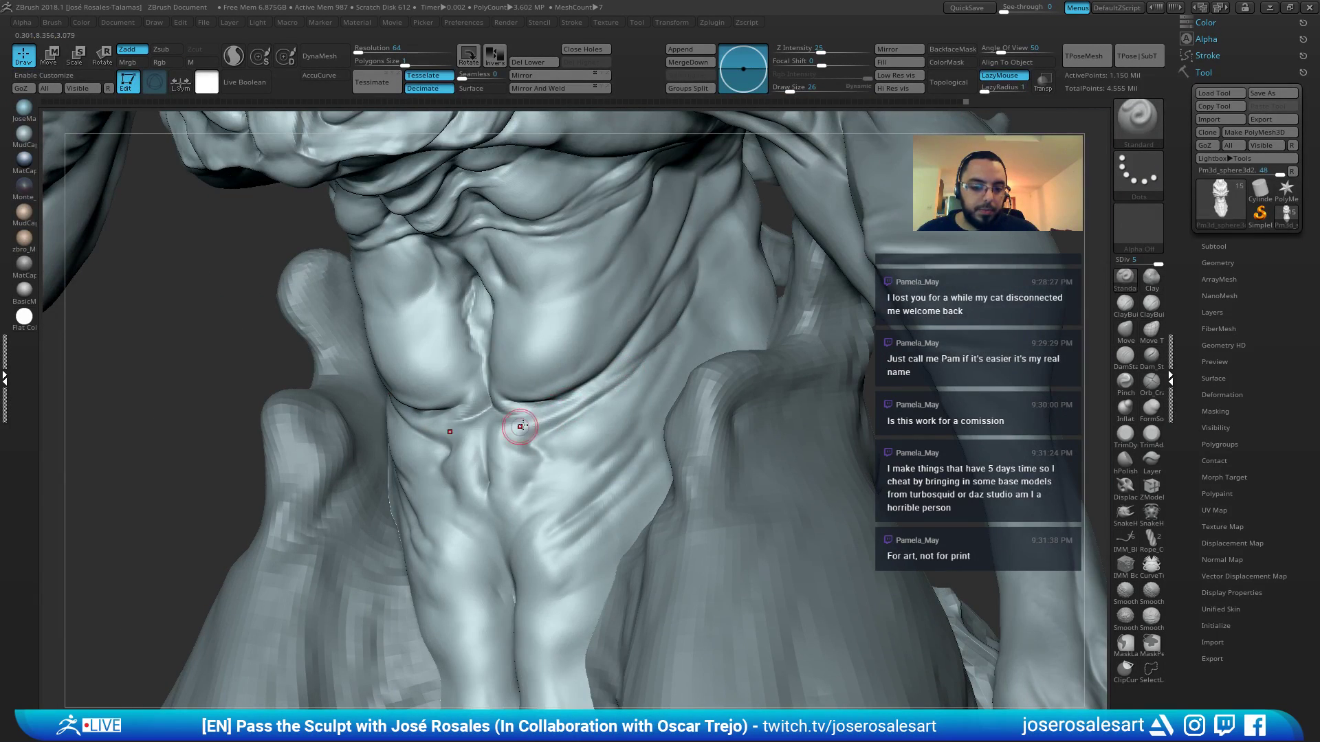
pyautogui.moveTo(520, 426)
pyautogui.mouseDown(button='right')
pyautogui.moveTo(561, 413)
pyautogui.moveTo(414, 411)
pyautogui.mouseUp(button='right')
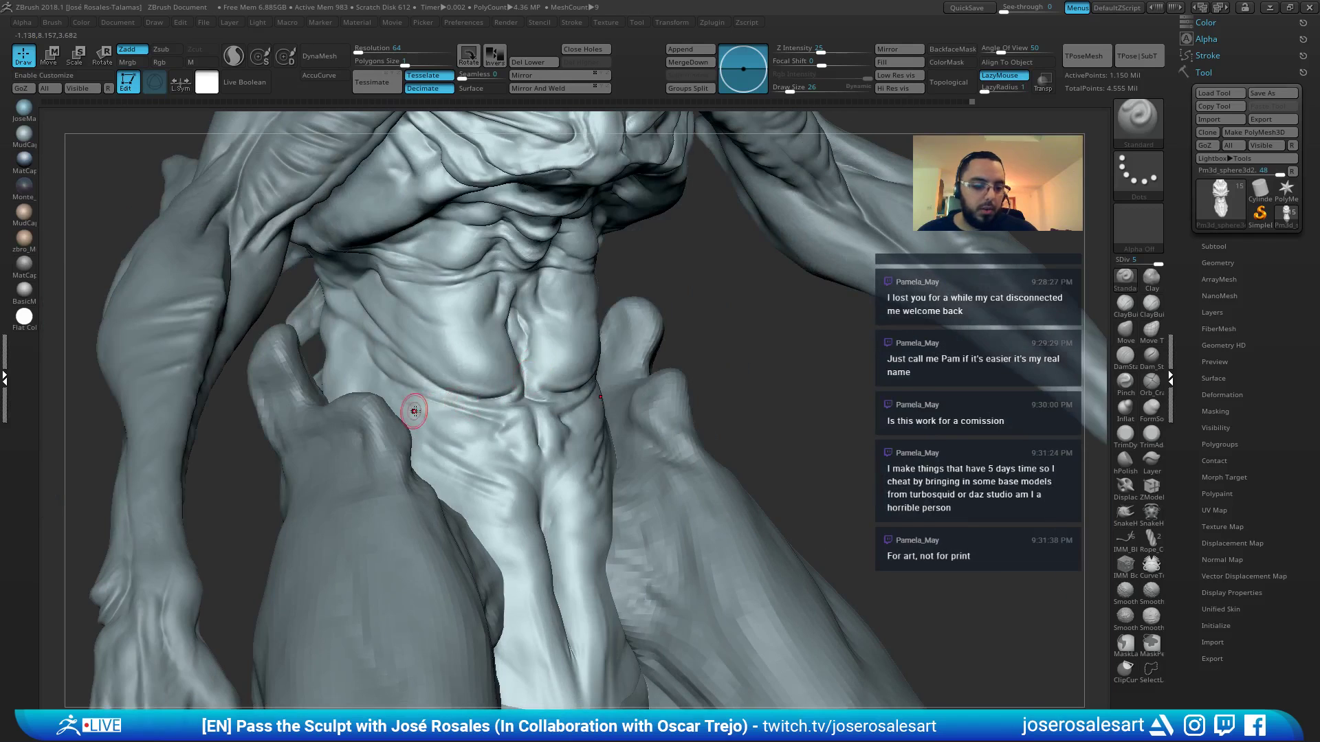
# Build up the diagonal folds across the lower abdomen beneath the upper abdominal muscles with ClayBuildup
pyautogui.press('b')
pyautogui.press('c')
pyautogui.press('b')
pyautogui.moveTo(512, 396)
pyautogui.keyDown('ctrl'); pyautogui.mouseDown(button='right')
pyautogui.moveTo(528, 476)
pyautogui.moveTo(571, 426)
pyautogui.mouseUp(button='right'); pyautogui.keyUp('ctrl')
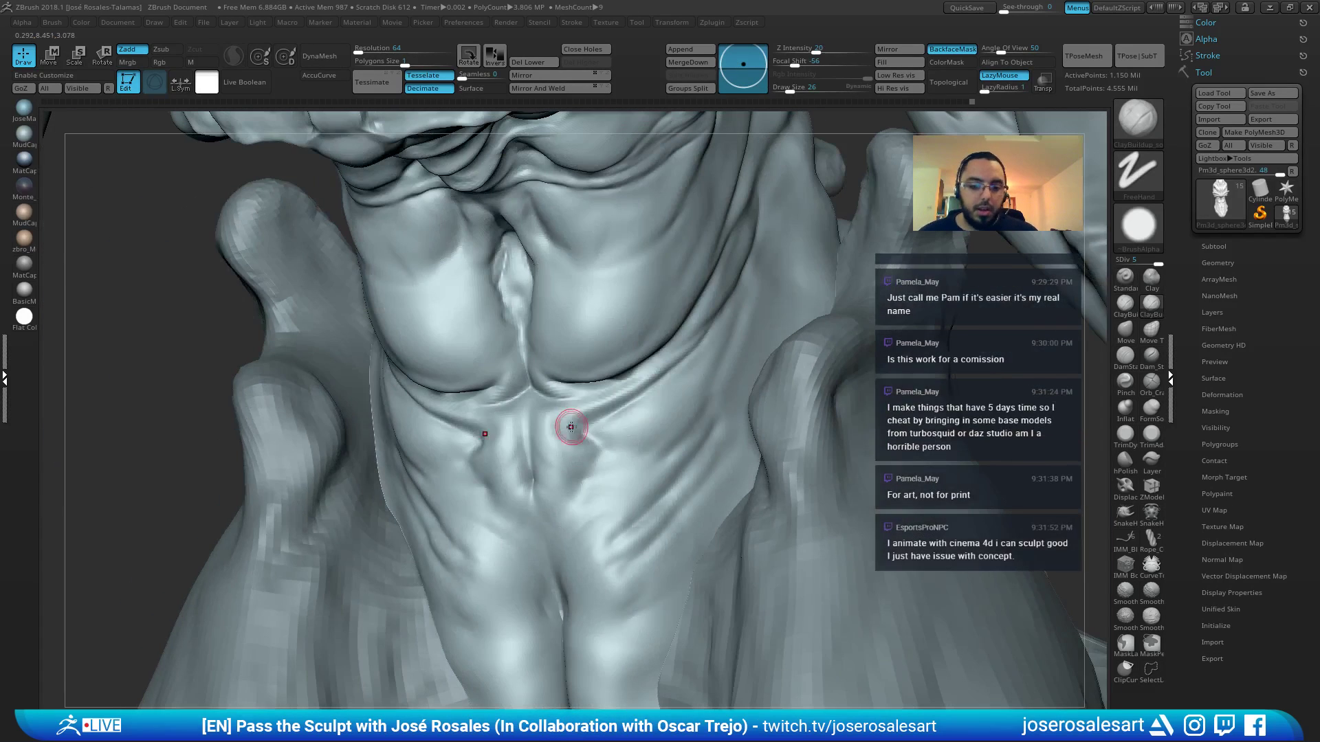
pyautogui.press(']')
pyautogui.moveTo(571, 427); pyautogui.dragTo(638, 391)
pyautogui.moveTo(678, 361)
pyautogui.keyDown('ctrl'); pyautogui.mouseDown(button='right')
pyautogui.moveTo(648, 397)
pyautogui.moveTo(690, 386)
pyautogui.moveTo(637, 439)
pyautogui.moveTo(681, 421)
pyautogui.moveTo(698, 433)
pyautogui.moveTo(672, 449)
pyautogui.mouseUp(button='right'); pyautogui.keyUp('ctrl')
pyautogui.moveTo(637, 467); pyautogui.dragTo(656, 474)
pyautogui.moveTo(657, 474)
pyautogui.mouseDown(button='right')
pyautogui.moveTo(629, 497)
pyautogui.moveTo(661, 464)
pyautogui.moveTo(707, 462)
pyautogui.moveTo(629, 433)
pyautogui.moveTo(669, 401)
pyautogui.mouseUp(button='right')
# Cut and smooth the creases between the lower abdominal folds with DamStandard at draw size 26
pyautogui.press('b')
pyautogui.press('s')
pyautogui.press('t')
pyautogui.press('b')
pyautogui.press('d')
pyautogui.press('s')
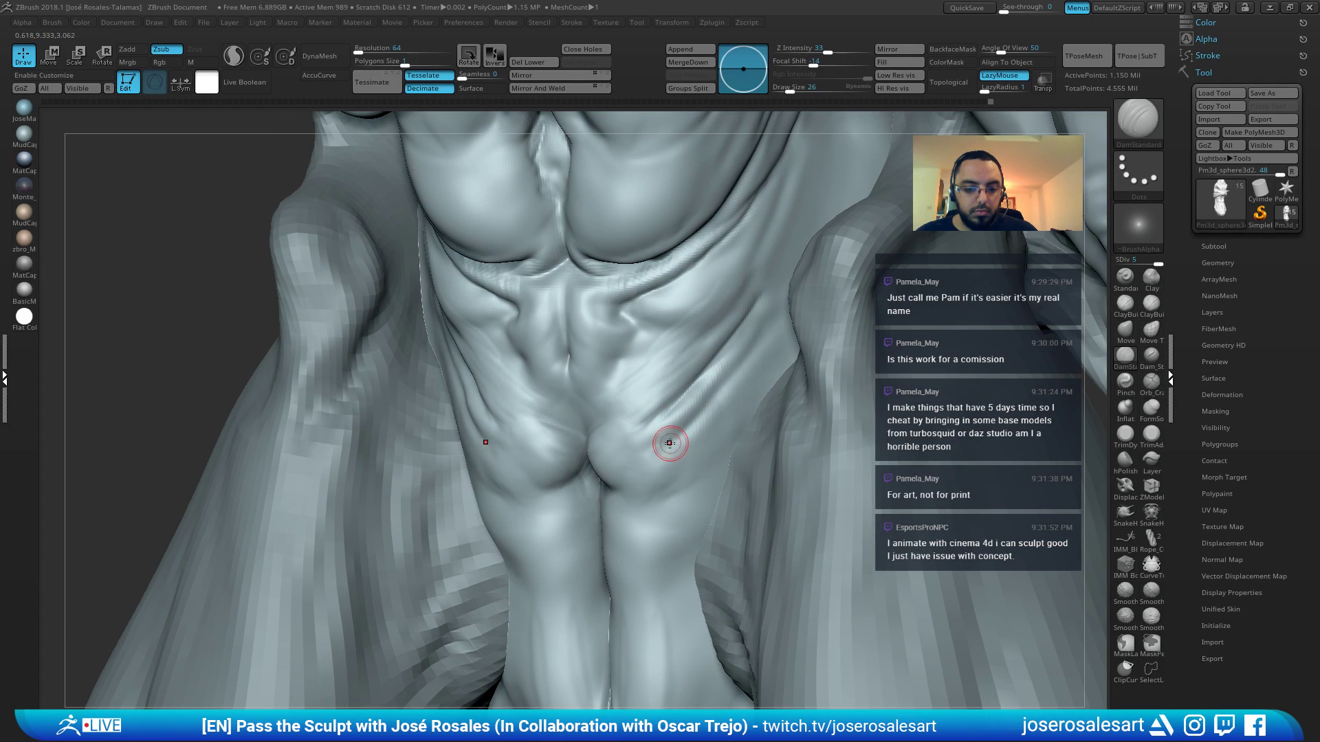
pyautogui.keyDown('shift'); pyautogui.moveTo(752, 330); pyautogui.dragTo(733, 331, button='right'); pyautogui.keyUp('shift')
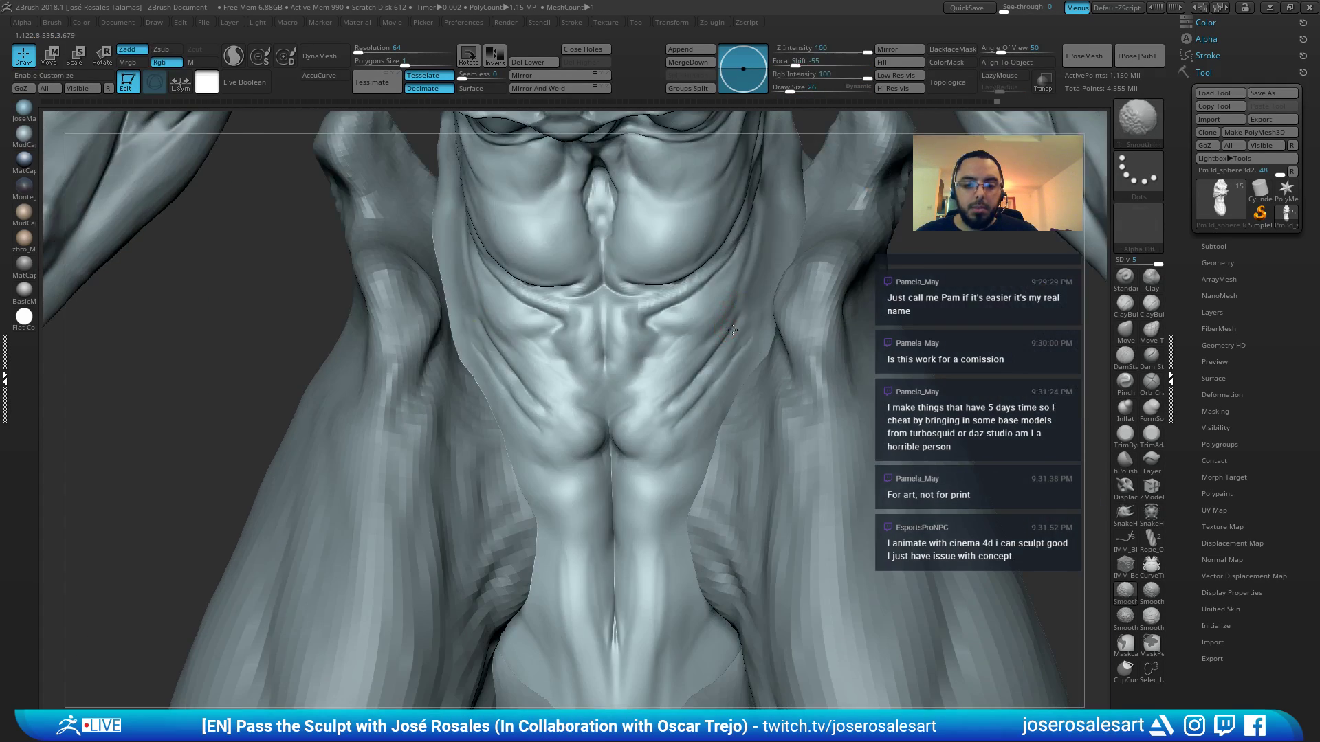
pyautogui.moveTo(843, 298)
pyautogui.keyDown('ctrl'); pyautogui.mouseDown(button='right')
pyautogui.moveTo(654, 265)
pyautogui.moveTo(766, 340)
pyautogui.moveTo(742, 352)
pyautogui.moveTo(749, 341)
pyautogui.mouseUp(button='right'); pyautogui.keyUp('ctrl')
# Build up and smooth the paired muscle strands running down the lower abdomen to the pelvis with ClayBuildup at draw size 30
pyautogui.press('b')
pyautogui.press('c')
pyautogui.press('b')
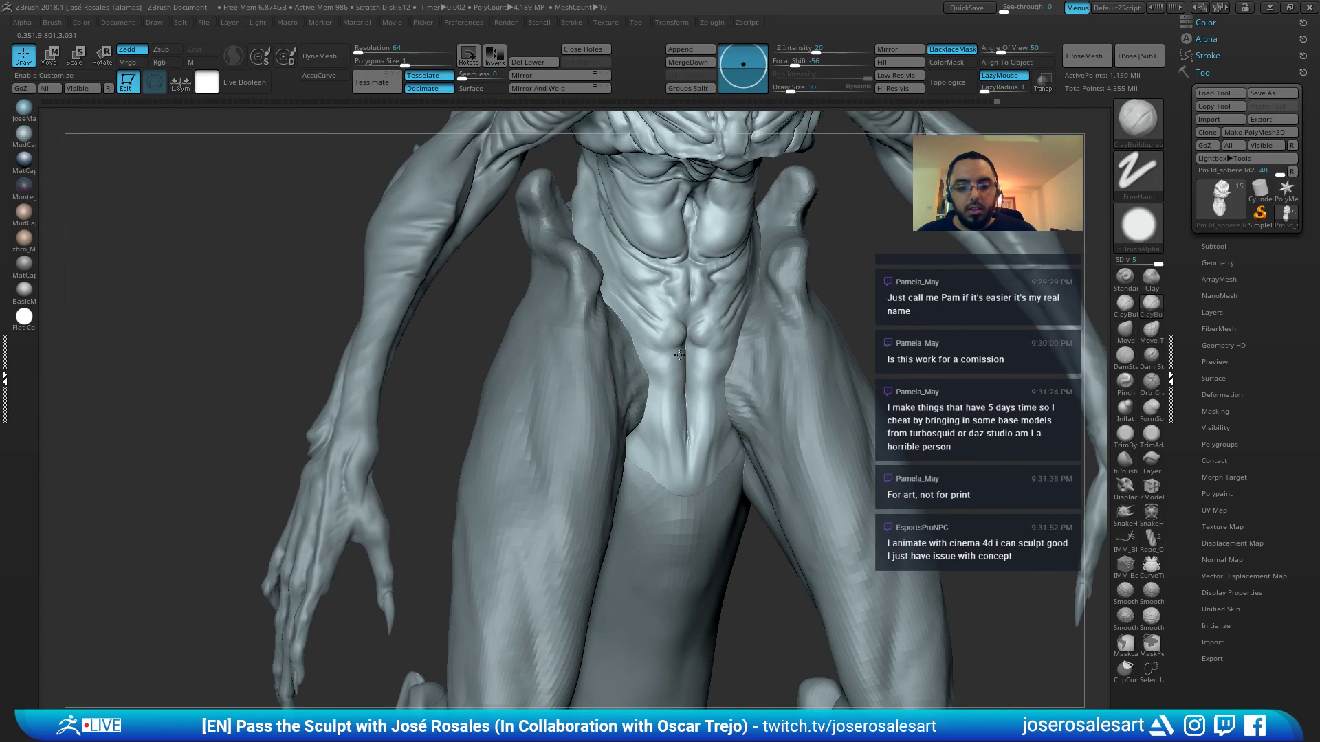
pyautogui.moveTo(675, 362); pyautogui.dragTo(682, 423)
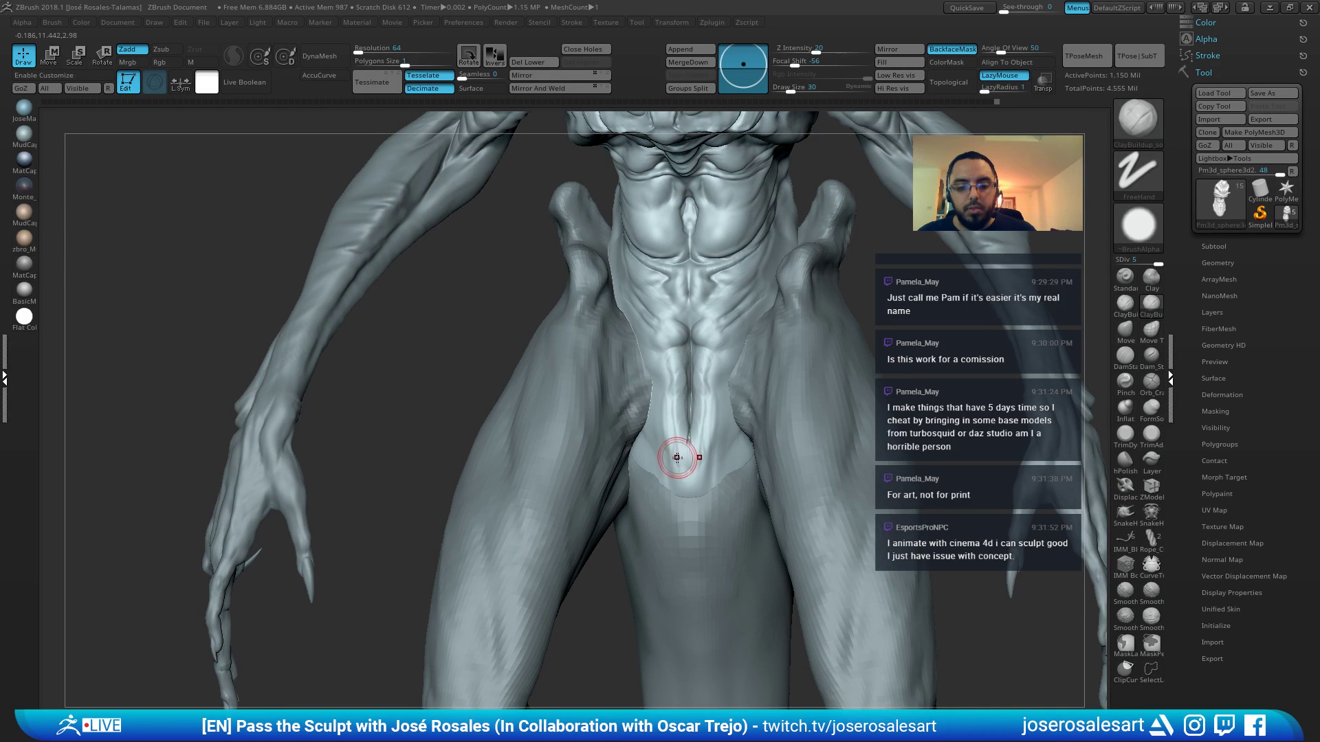
pyautogui.press('shift')
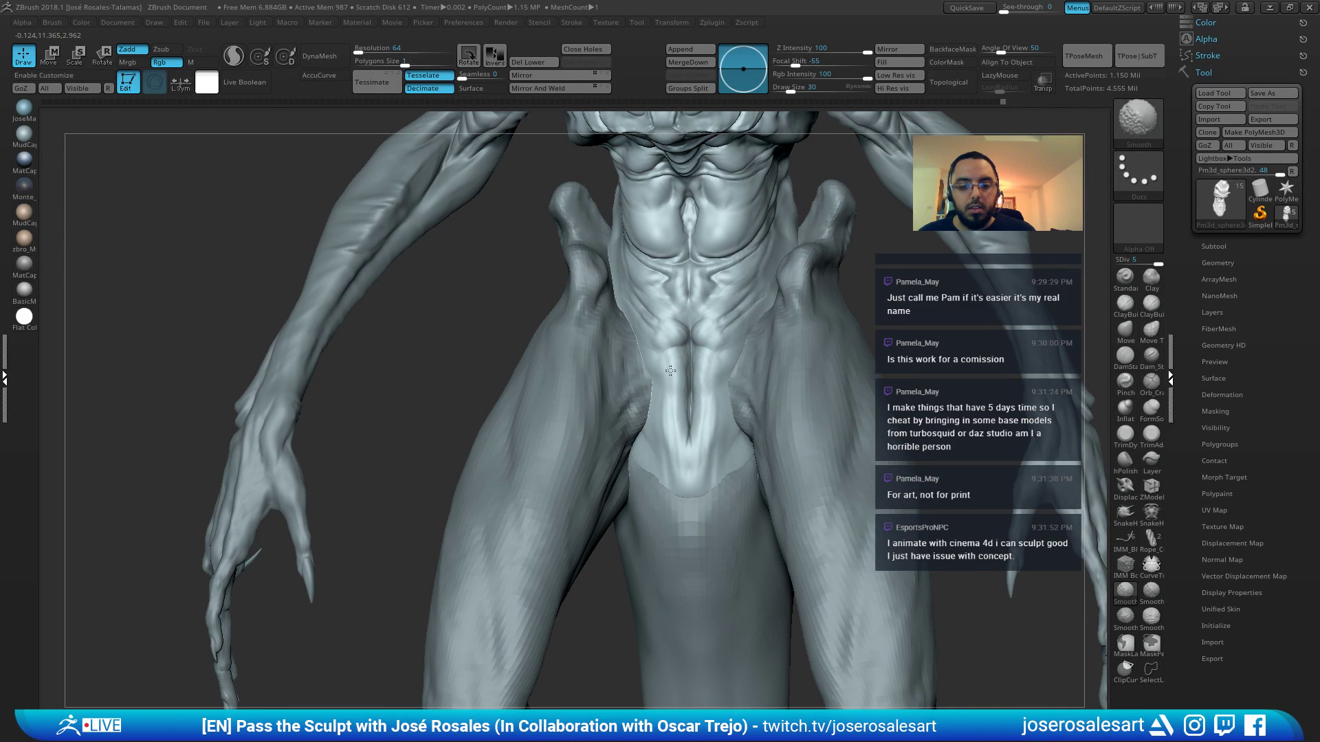
pyautogui.moveTo(670, 371)
pyautogui.keyDown('ctrl'); pyautogui.mouseDown(button='right')
pyautogui.moveTo(692, 406)
pyautogui.moveTo(694, 295)
pyautogui.moveTo(704, 281)
pyautogui.moveTo(728, 293)
pyautogui.moveTo(686, 334)
pyautogui.mouseUp(button='right'); pyautogui.keyUp('ctrl')
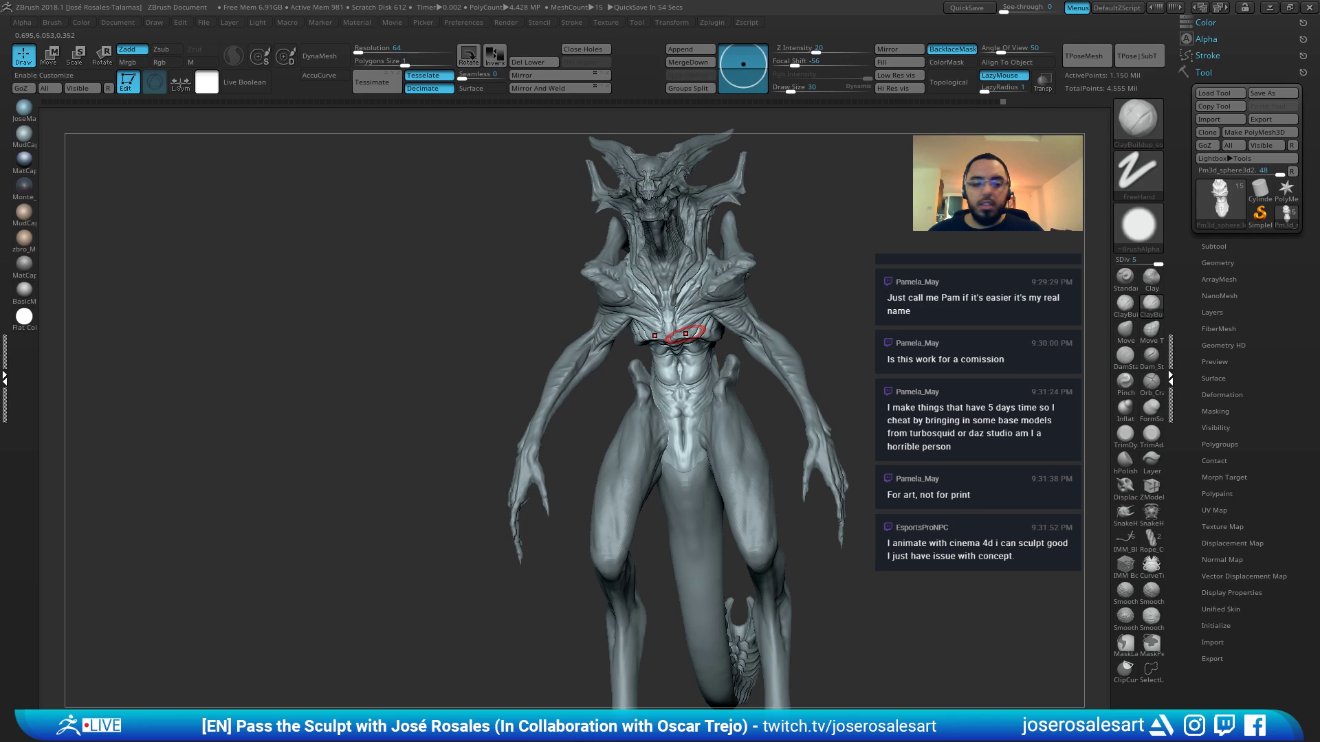
# Reshape the flank folds just beneath the rib cage in side view with the Move brush at draw size 77, then 65
pyautogui.keyDown('ctrl'); pyautogui.moveTo(569, 344); pyautogui.dragTo(869, 361, button='right'); pyautogui.keyUp('ctrl')
pyautogui.moveTo(732, 370)
pyautogui.keyDown('ctrl'); pyautogui.mouseDown(button='right')
pyautogui.moveTo(679, 345)
pyautogui.moveTo(698, 361)
pyautogui.mouseUp(button='right'); pyautogui.keyUp('ctrl')
pyautogui.keyDown('alt'); pyautogui.moveTo(733, 435); pyautogui.dragTo(648, 391, button='right'); pyautogui.keyUp('alt')
pyautogui.press('b')
pyautogui.press('m')
pyautogui.press('v')
pyautogui.press('s')
pyautogui.moveTo(644, 406); pyautogui.dragTo(661, 407)
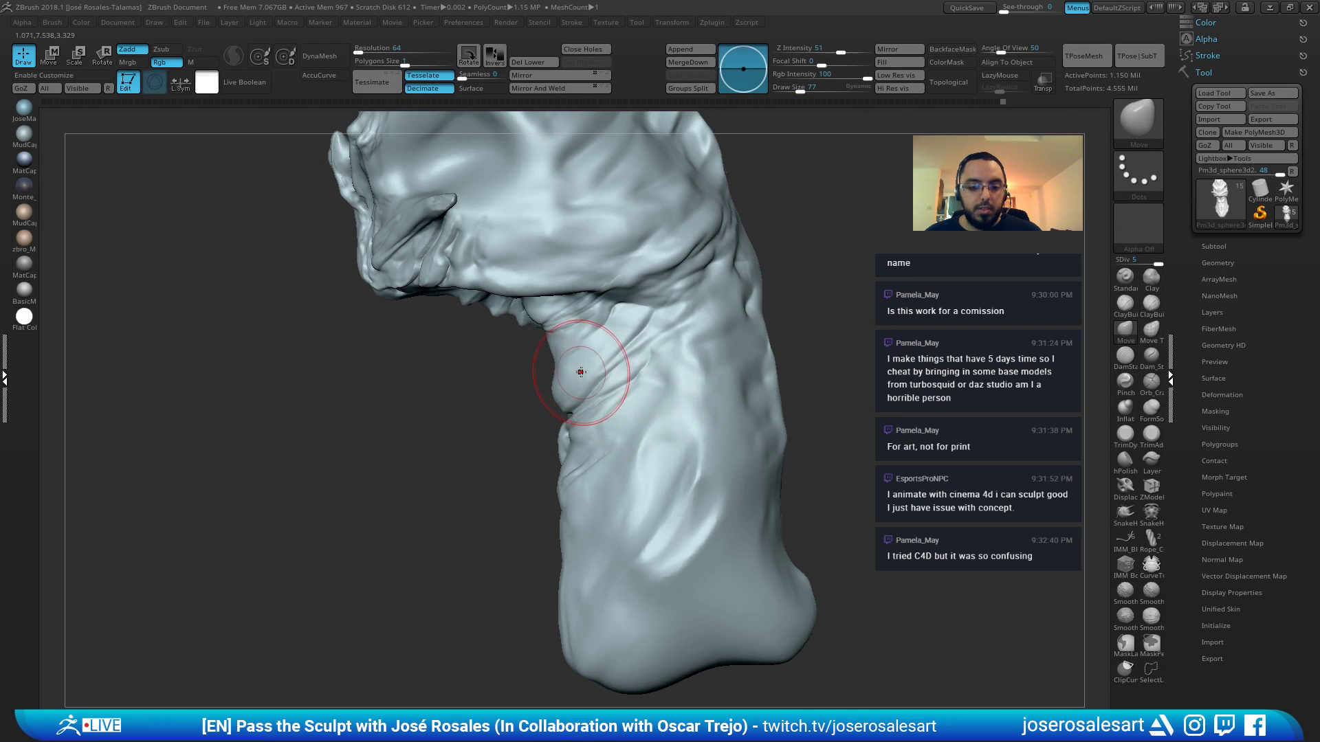
pyautogui.moveTo(602, 371); pyautogui.dragTo(620, 357)
pyautogui.press('[')
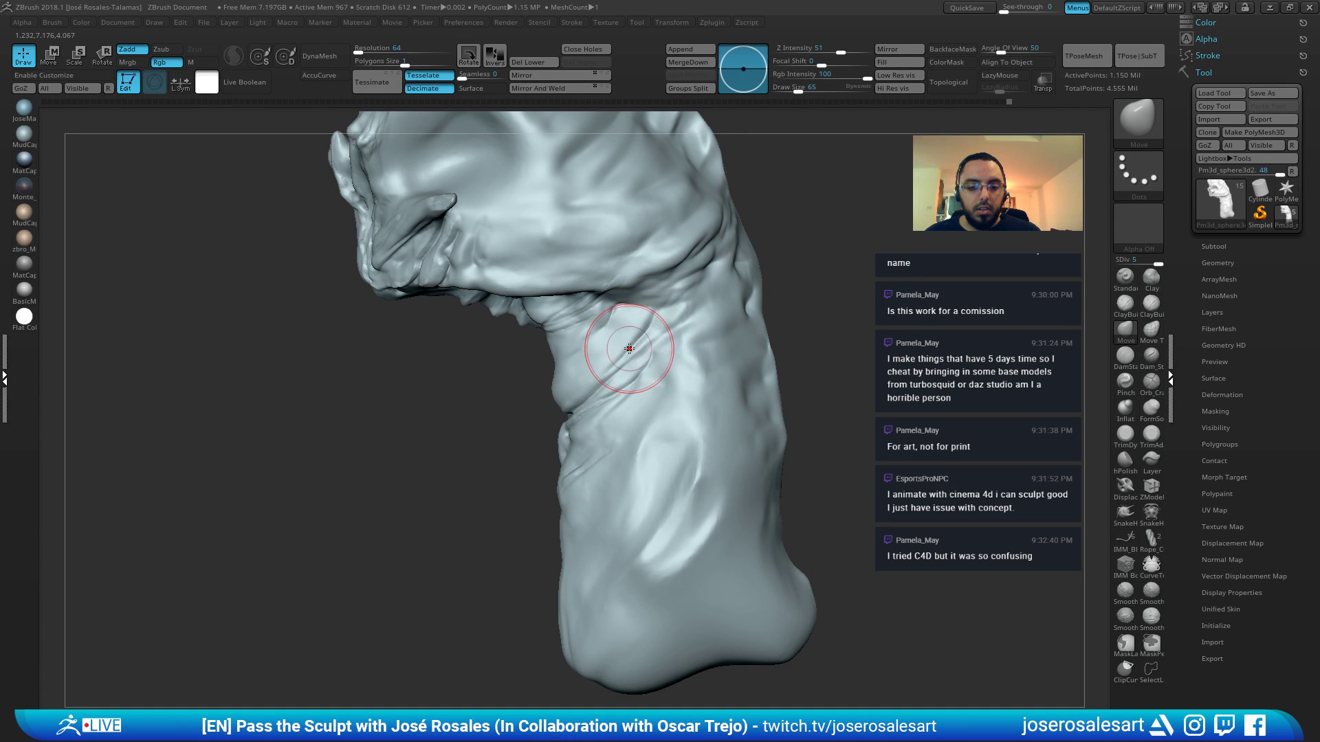
# Carve thin diagonal creases across the flank below the rib cage with DamStandard at draw size 36, then 30
pyautogui.moveTo(629, 349); pyautogui.dragTo(681, 325, button='right')
pyautogui.press('b')
pyautogui.press('d')
pyautogui.press('s')
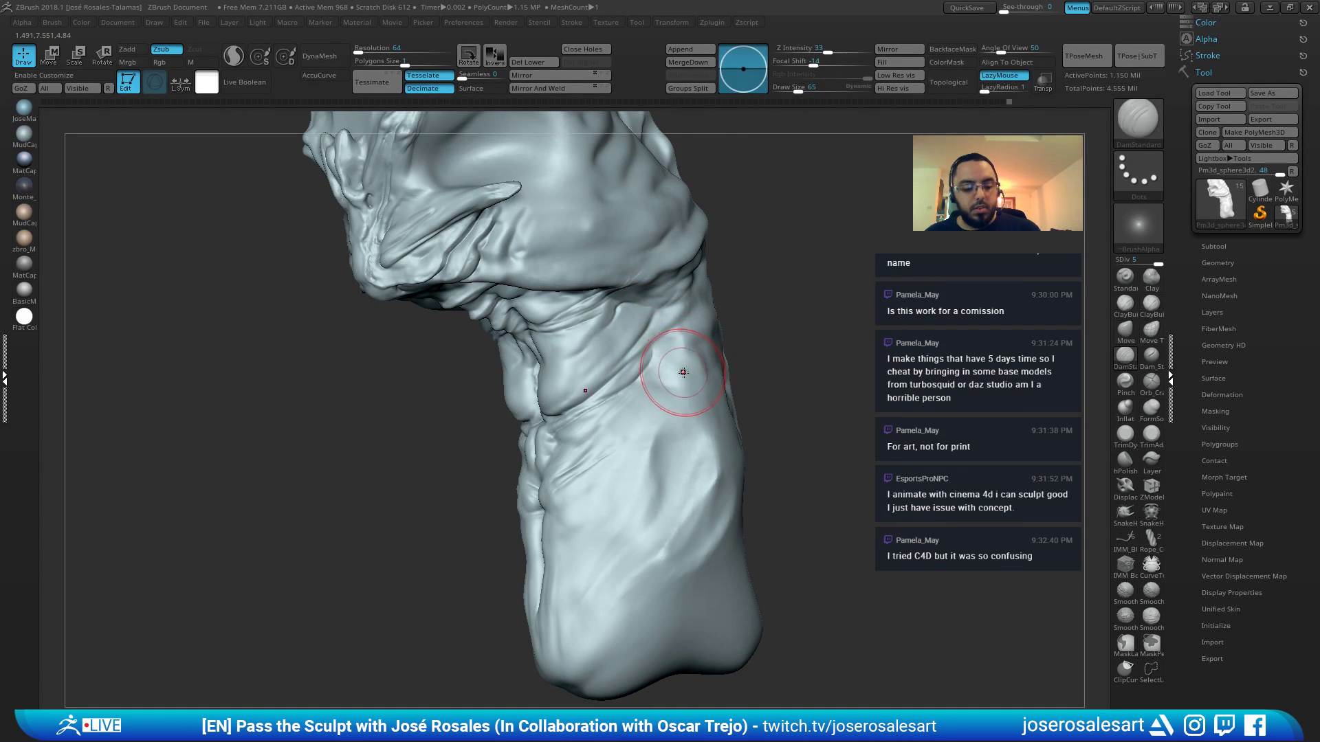
pyautogui.press('s')
pyautogui.moveTo(683, 374); pyautogui.dragTo(668, 374)
pyautogui.moveTo(668, 374); pyautogui.dragTo(551, 450, button='right')
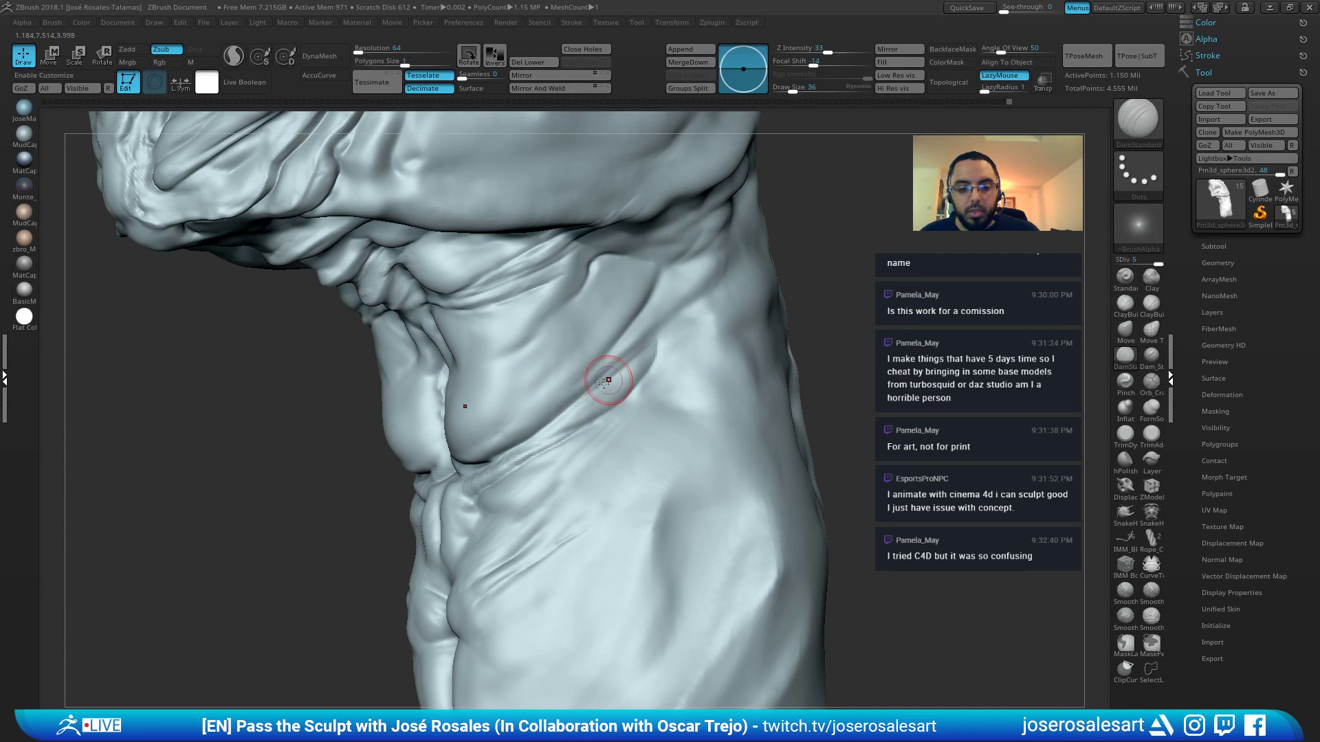
pyautogui.press('[')
pyautogui.press('[')
pyautogui.moveTo(672, 347)
pyautogui.mouseDown(button='right')
pyautogui.moveTo(688, 353)
pyautogui.moveTo(667, 345)
pyautogui.moveTo(648, 359)
pyautogui.mouseUp(button='right')
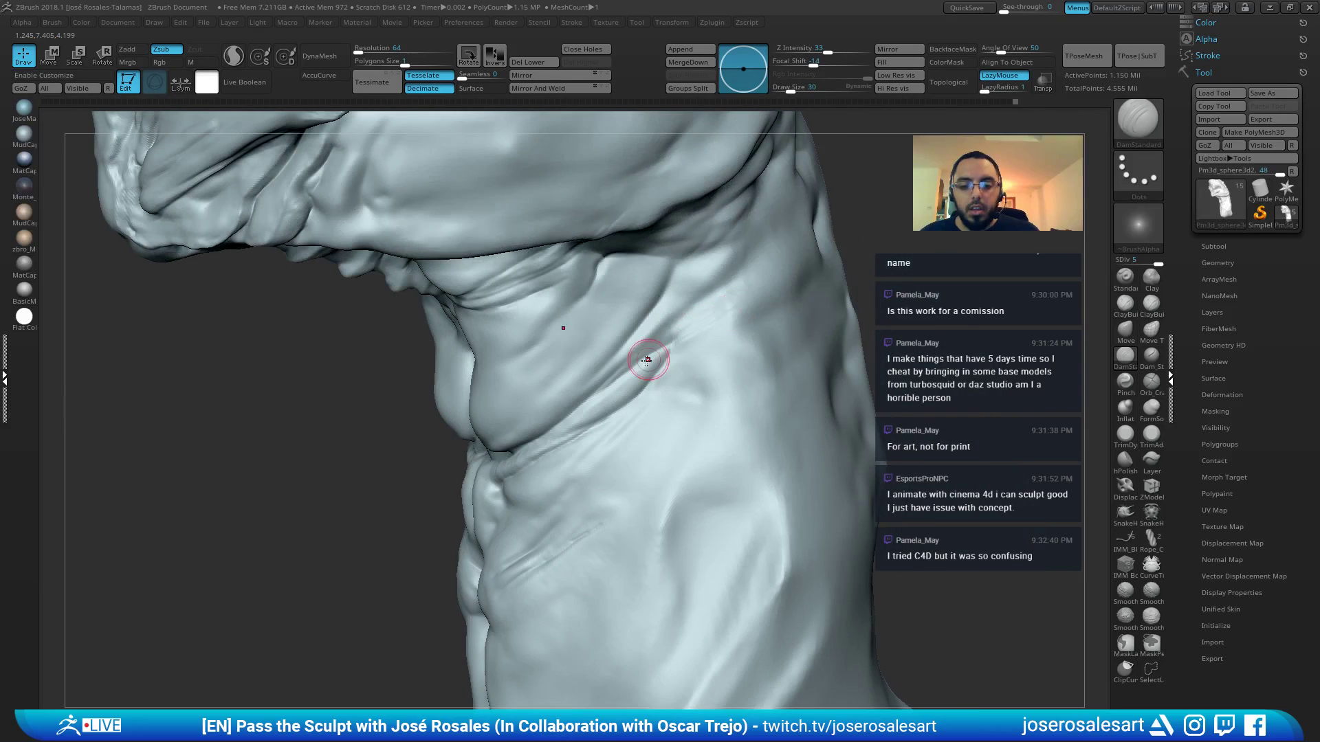
pyautogui.moveTo(836, 264); pyautogui.dragTo(720, 283, button='right')
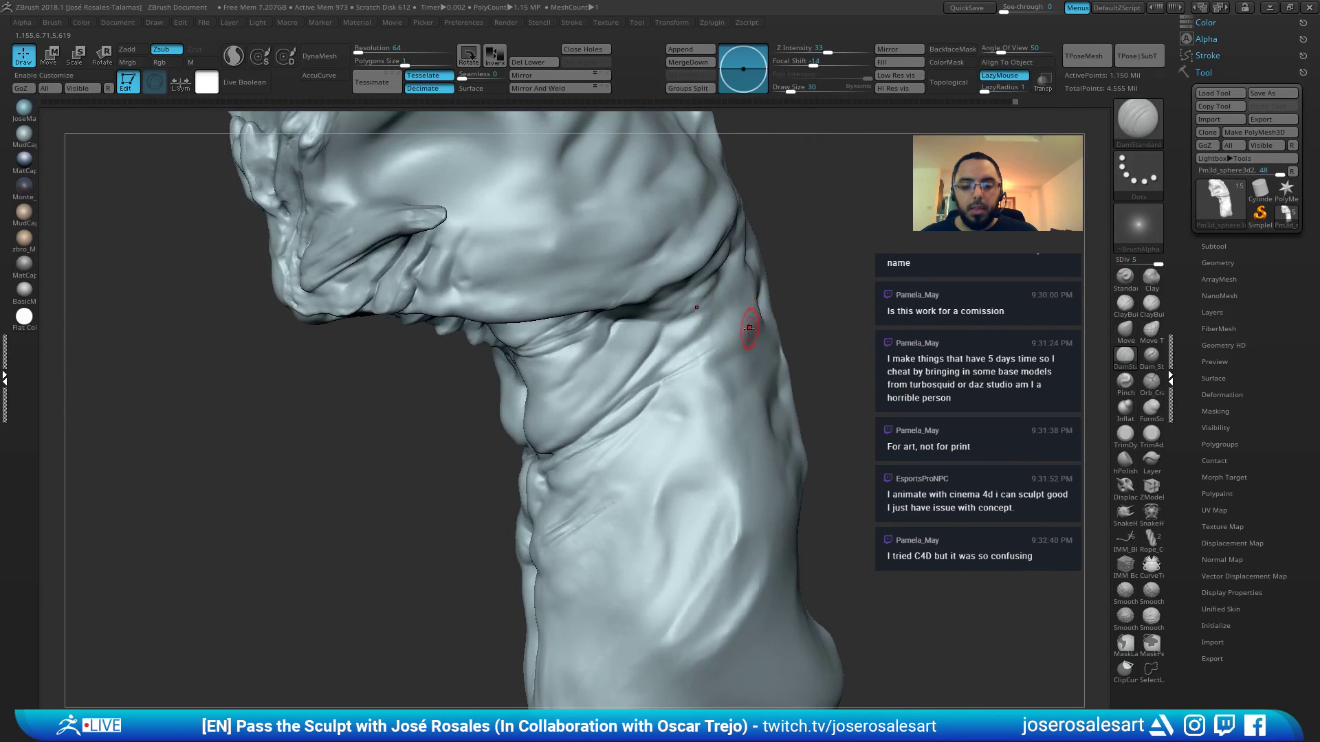
# Add volume to the side of the torso with ClayBuildup at draw size 42
pyautogui.moveTo(749, 328)
pyautogui.mouseDown(button='right')
pyautogui.moveTo(704, 295)
pyautogui.moveTo(604, 294)
pyautogui.moveTo(725, 279)
pyautogui.moveTo(619, 298)
pyautogui.moveTo(722, 259)
pyautogui.moveTo(704, 277)
pyautogui.moveTo(662, 260)
pyautogui.moveTo(679, 264)
pyautogui.moveTo(518, 336)
pyautogui.mouseUp(button='right')
pyautogui.press('2')
pyautogui.moveTo(554, 383)
pyautogui.mouseDown(button='right')
pyautogui.moveTo(376, 483)
pyautogui.moveTo(435, 431)
pyautogui.moveTo(385, 481)
pyautogui.moveTo(393, 381)
pyautogui.mouseUp(button='right')
pyautogui.moveTo(394, 382)
pyautogui.mouseDown()
pyautogui.moveTo(398, 411)
pyautogui.moveTo(450, 370)
pyautogui.moveTo(406, 421)
pyautogui.mouseUp()
pyautogui.keyDown('ctrl'); pyautogui.moveTo(406, 421); pyautogui.dragTo(554, 217, button='right'); pyautogui.keyUp('ctrl')
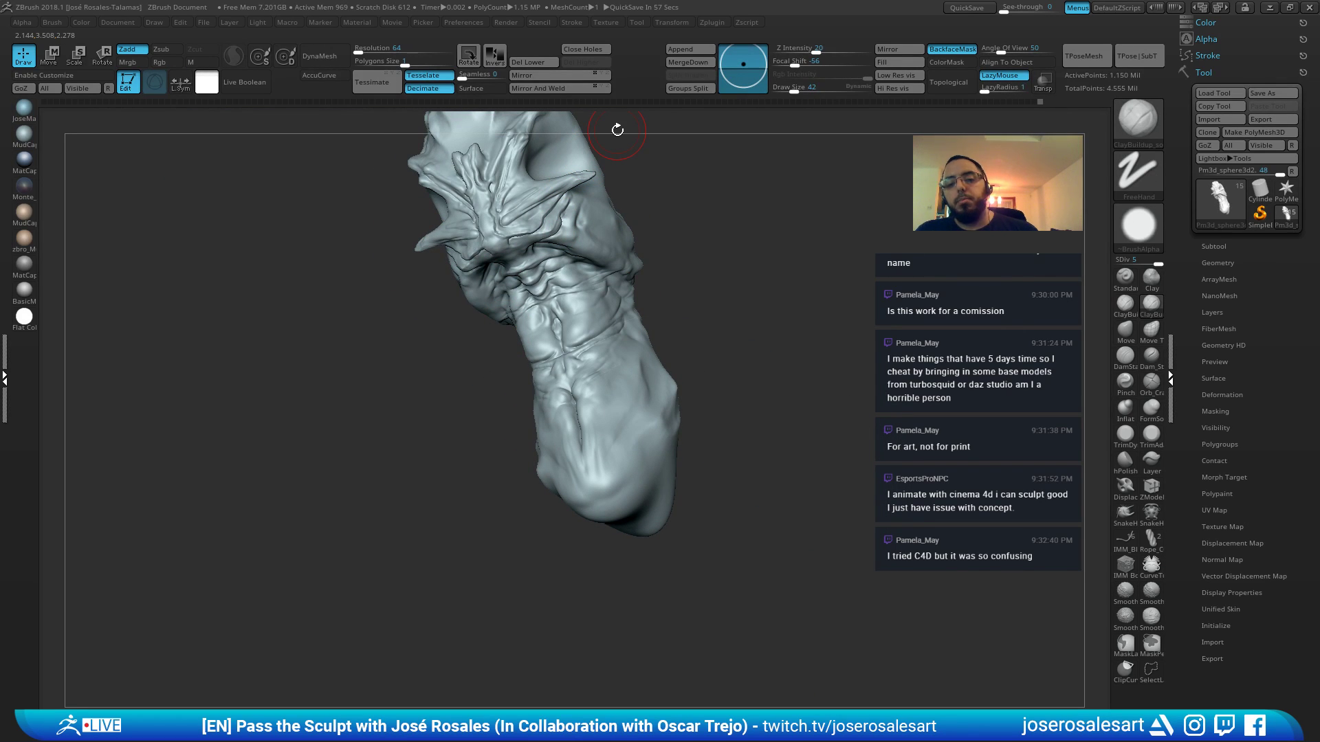
# Cut and smooth the crease along the lower edge of the rib cage, at its outer side, with DamStandard at draw size 33
pyautogui.moveTo(719, 127)
pyautogui.keyDown('ctrl'); pyautogui.mouseDown(button='right')
pyautogui.moveTo(736, 330)
pyautogui.moveTo(592, 279)
pyautogui.moveTo(647, 248)
pyautogui.mouseUp(button='right'); pyautogui.keyUp('ctrl')
pyautogui.moveTo(382, 287)
pyautogui.mouseDown(button='right')
pyautogui.moveTo(405, 254)
pyautogui.moveTo(447, 273)
pyautogui.mouseUp(button='right')
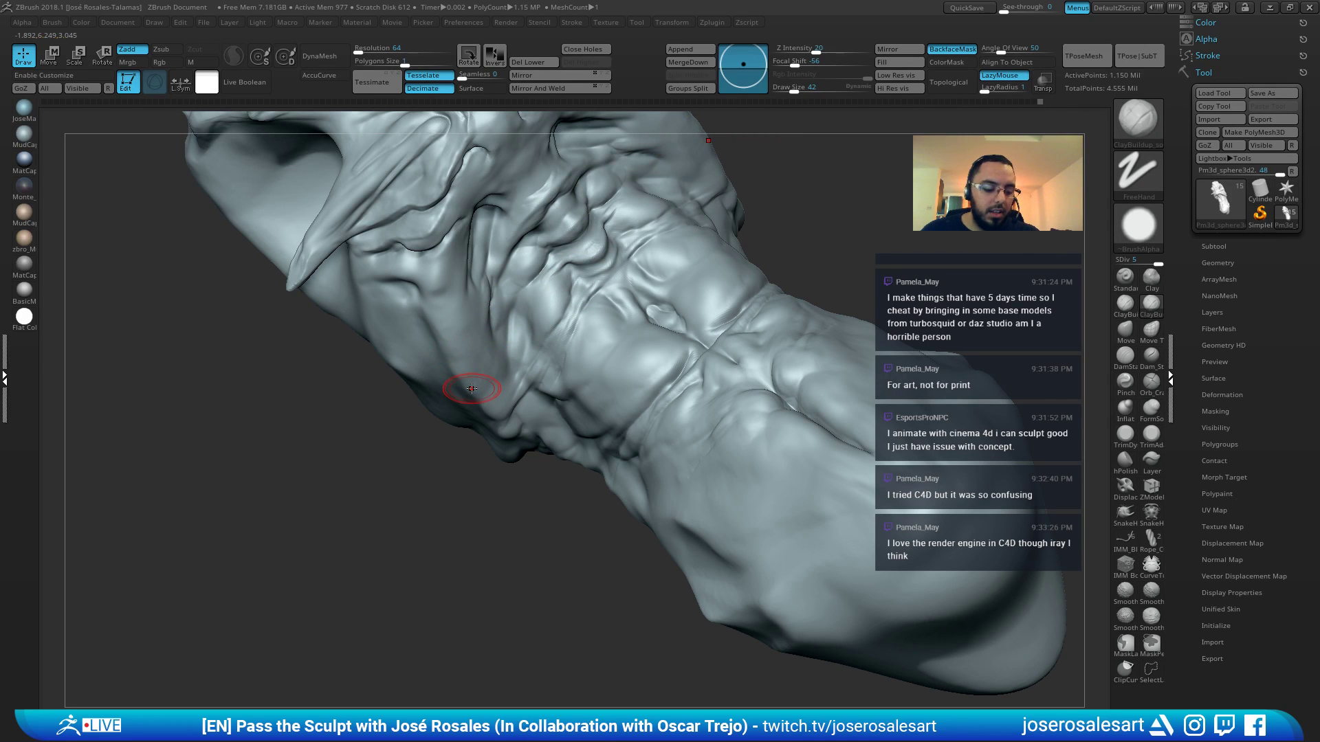
pyautogui.press('b')
pyautogui.press('d')
pyautogui.press('s')
pyautogui.keyDown('ctrl'); pyautogui.moveTo(493, 390); pyautogui.dragTo(550, 398, button='right'); pyautogui.keyUp('ctrl')
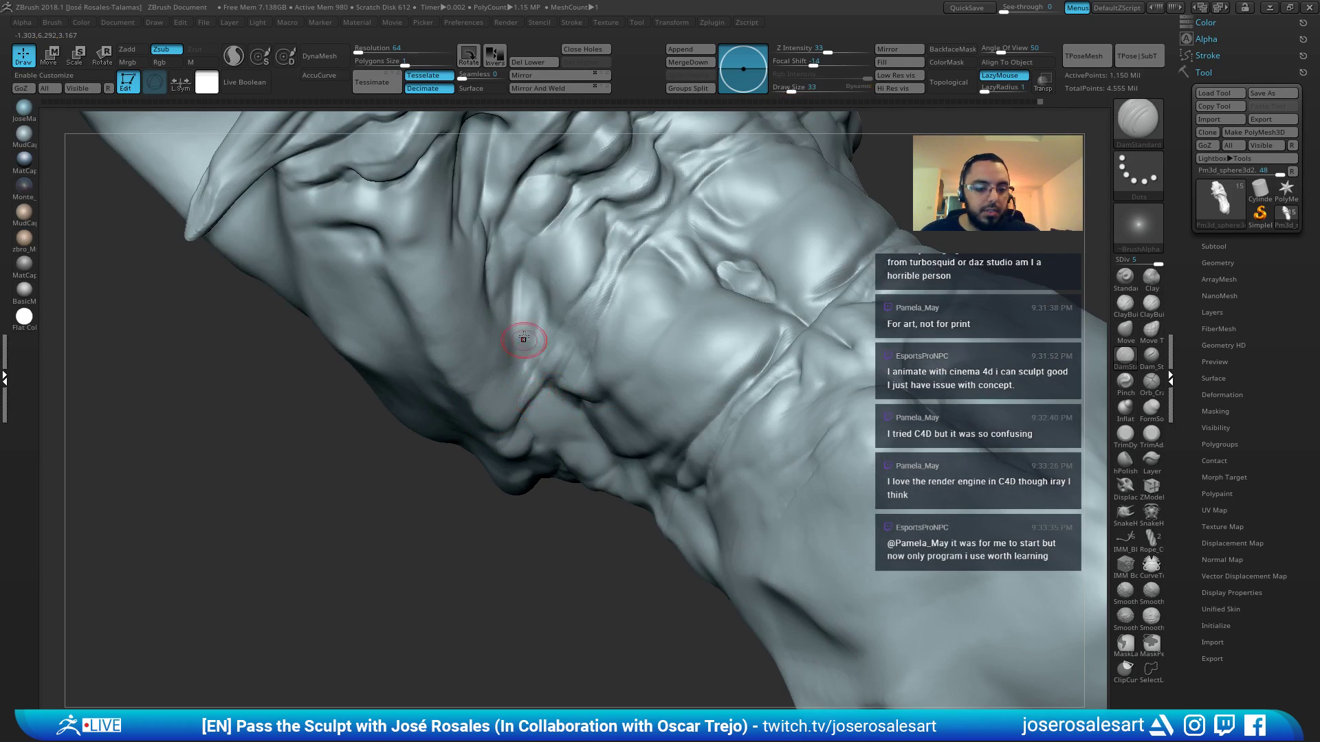
pyautogui.moveTo(524, 339); pyautogui.dragTo(494, 436, button='right')
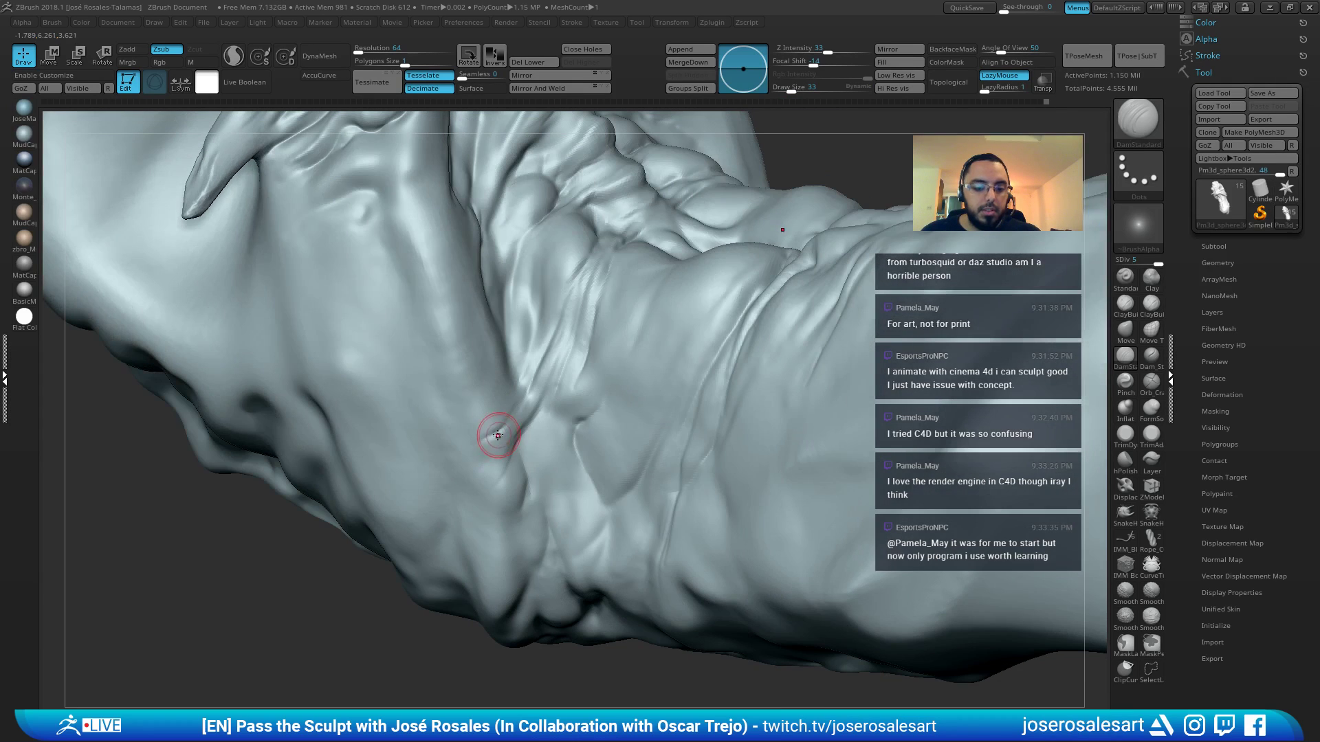
pyautogui.keyDown('shift'); pyautogui.moveTo(483, 433); pyautogui.dragTo(502, 430); pyautogui.keyUp('shift')
pyautogui.moveTo(489, 432); pyautogui.dragTo(494, 437, button='right')
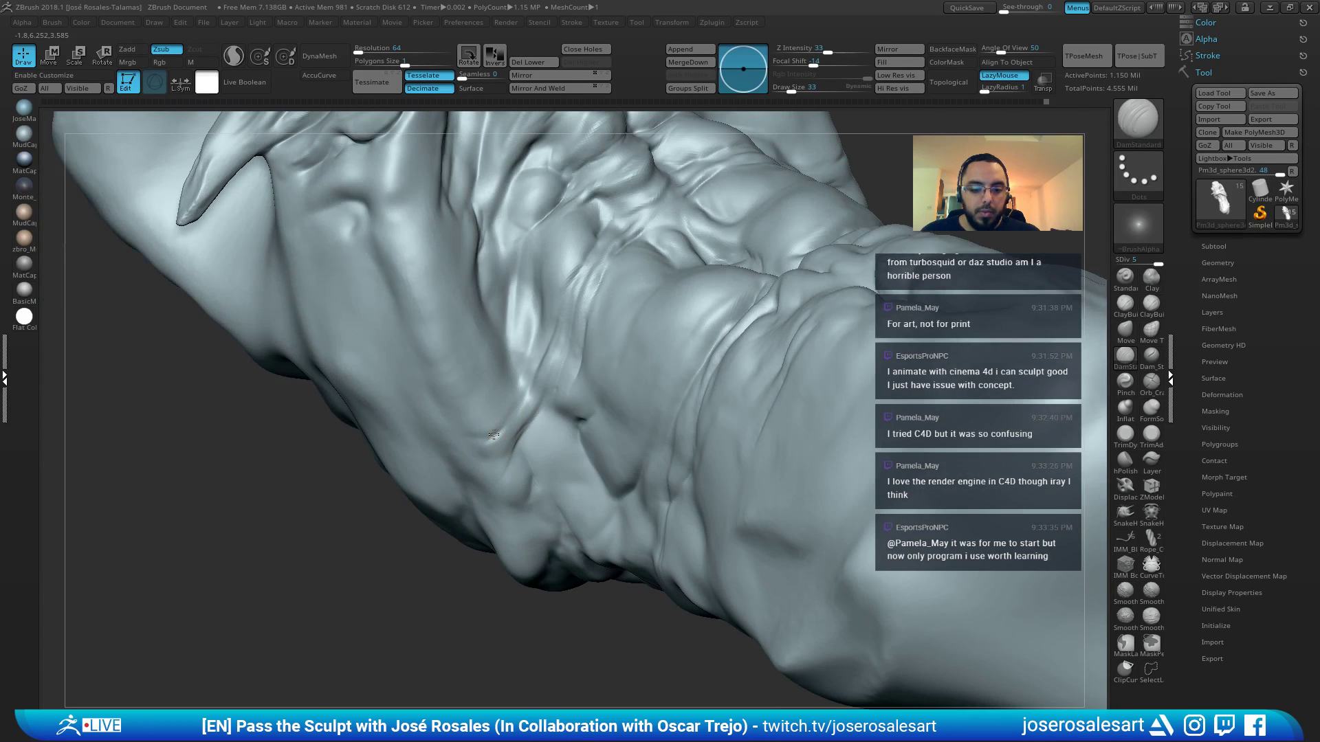
pyautogui.moveTo(493, 434); pyautogui.dragTo(524, 393)
pyautogui.moveTo(567, 273); pyautogui.dragTo(529, 359, button='right')
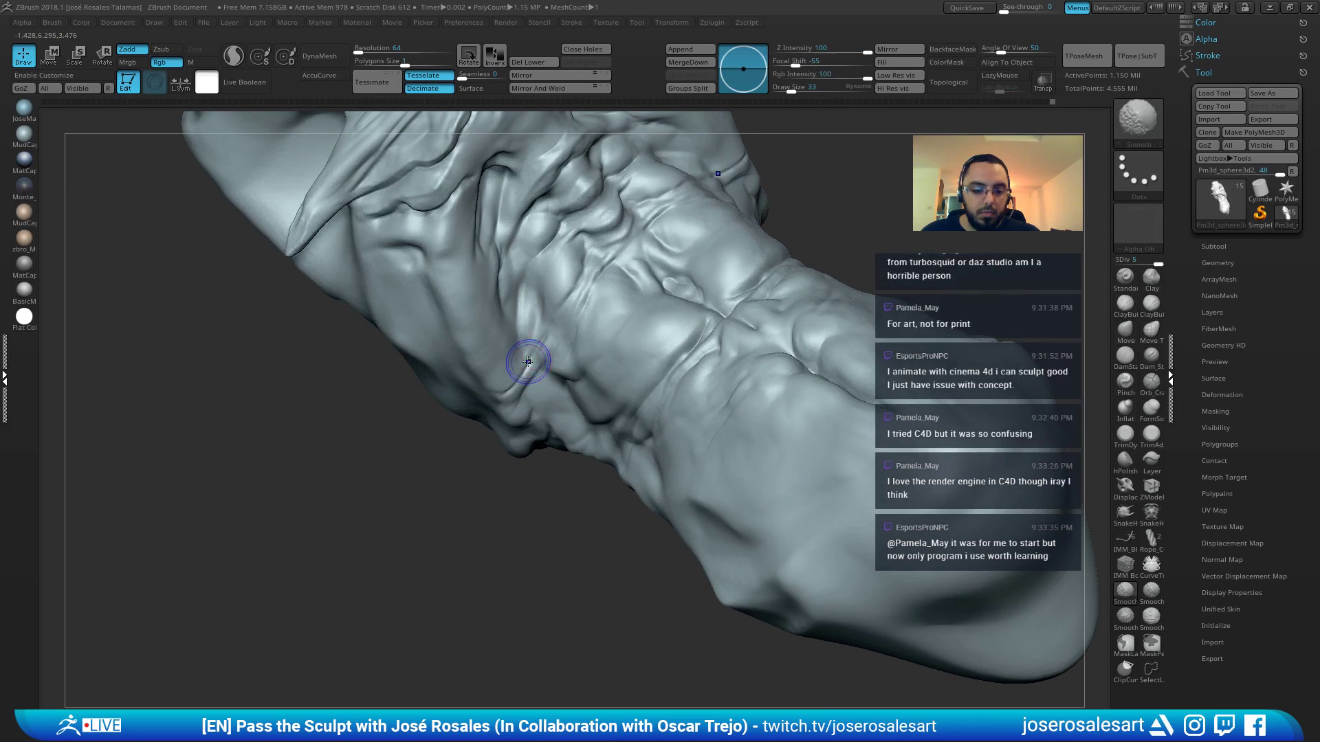
# Smooth the lower abdominal folds and carve a crease along the side of the belly with the DamStandard brush
pyautogui.moveTo(528, 362)
pyautogui.keyDown('shift'); pyautogui.mouseDown()
pyautogui.moveTo(524, 374)
pyautogui.moveTo(580, 269)
pyautogui.mouseUp(); pyautogui.keyUp('shift')
pyautogui.moveTo(582, 268)
pyautogui.mouseDown(button='right')
pyautogui.moveTo(553, 299)
pyautogui.moveTo(558, 332)
pyautogui.mouseUp(button='right')
pyautogui.moveTo(558, 332); pyautogui.dragTo(585, 297)
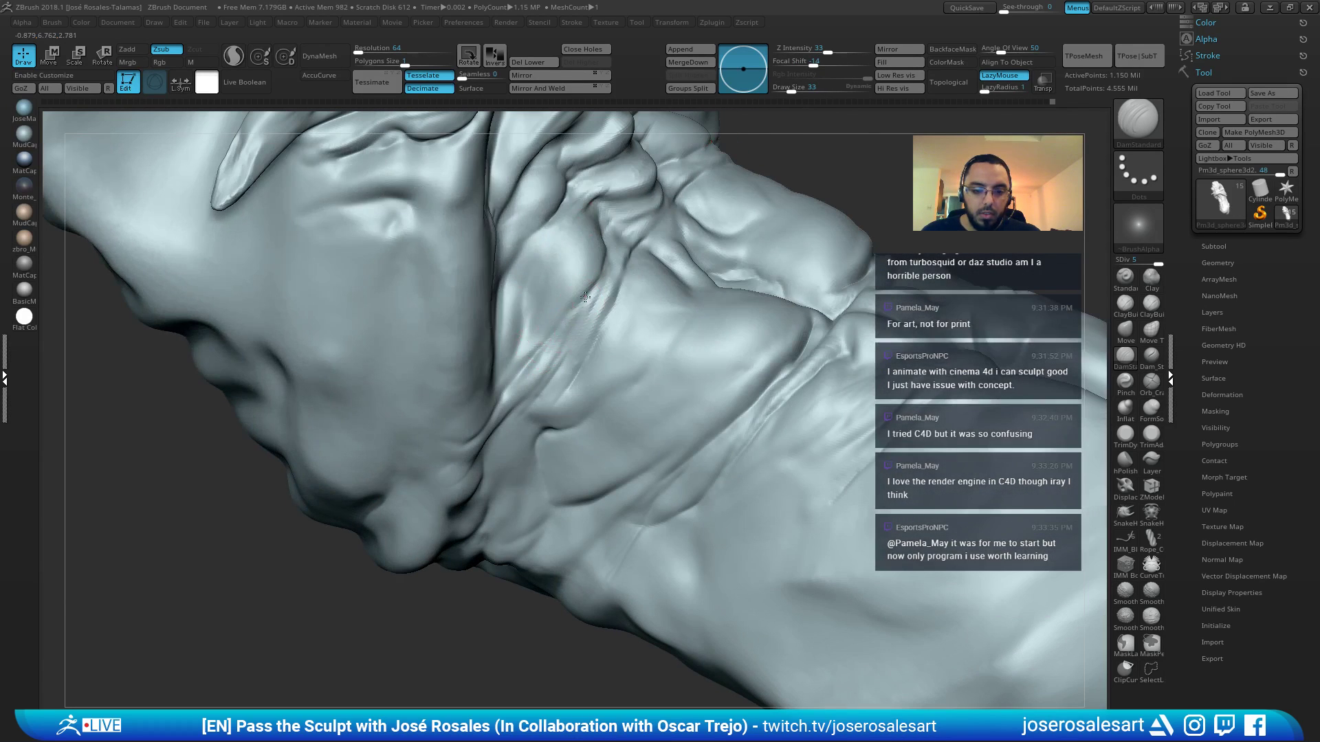
# Subdivide the torso mesh to level 6, and return to subdivision level 5 for sculpting
pyautogui.moveTo(583, 294)
pyautogui.mouseDown(button='right')
pyautogui.moveTo(569, 278)
pyautogui.moveTo(646, 285)
pyautogui.moveTo(672, 319)
pyautogui.moveTo(736, 231)
pyautogui.moveTo(642, 378)
pyautogui.moveTo(770, 364)
pyautogui.moveTo(703, 354)
pyautogui.mouseUp(button='right')
pyautogui.hotkey('ctrl', 'd')
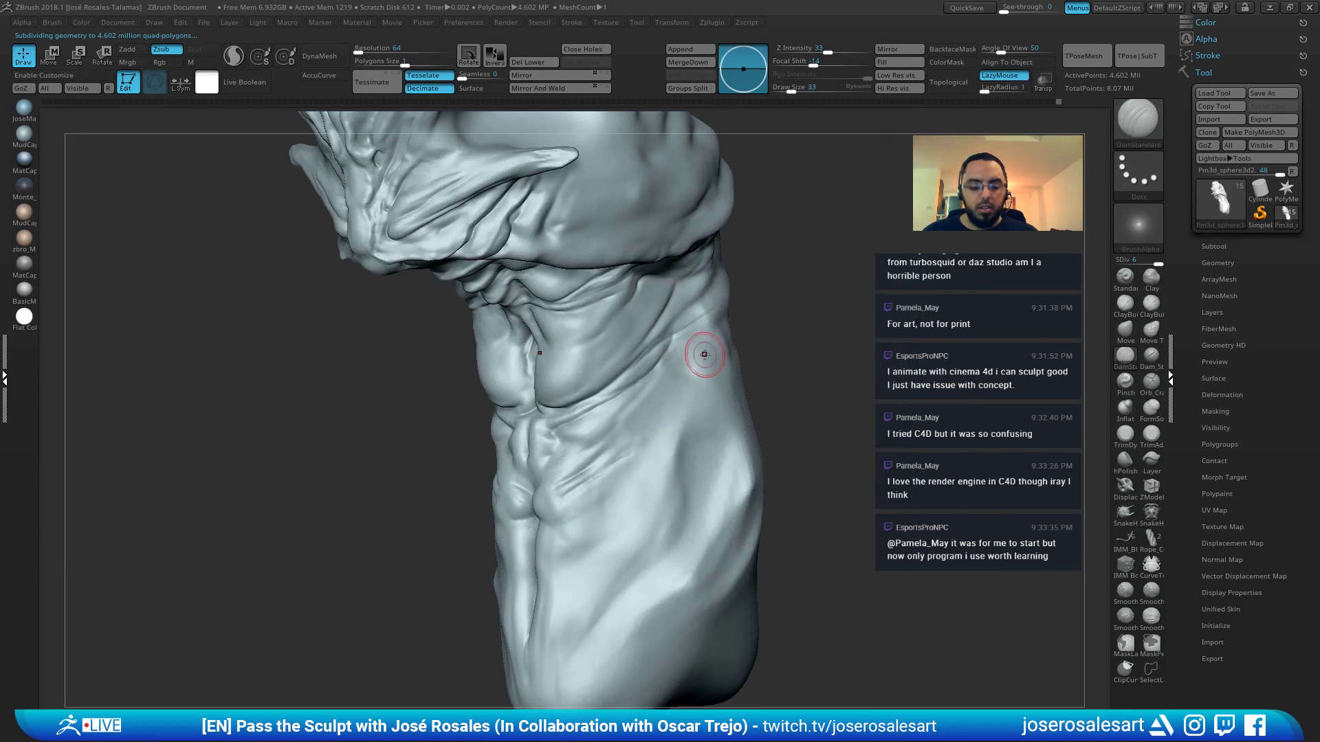
pyautogui.hotkey('shift', 'd')
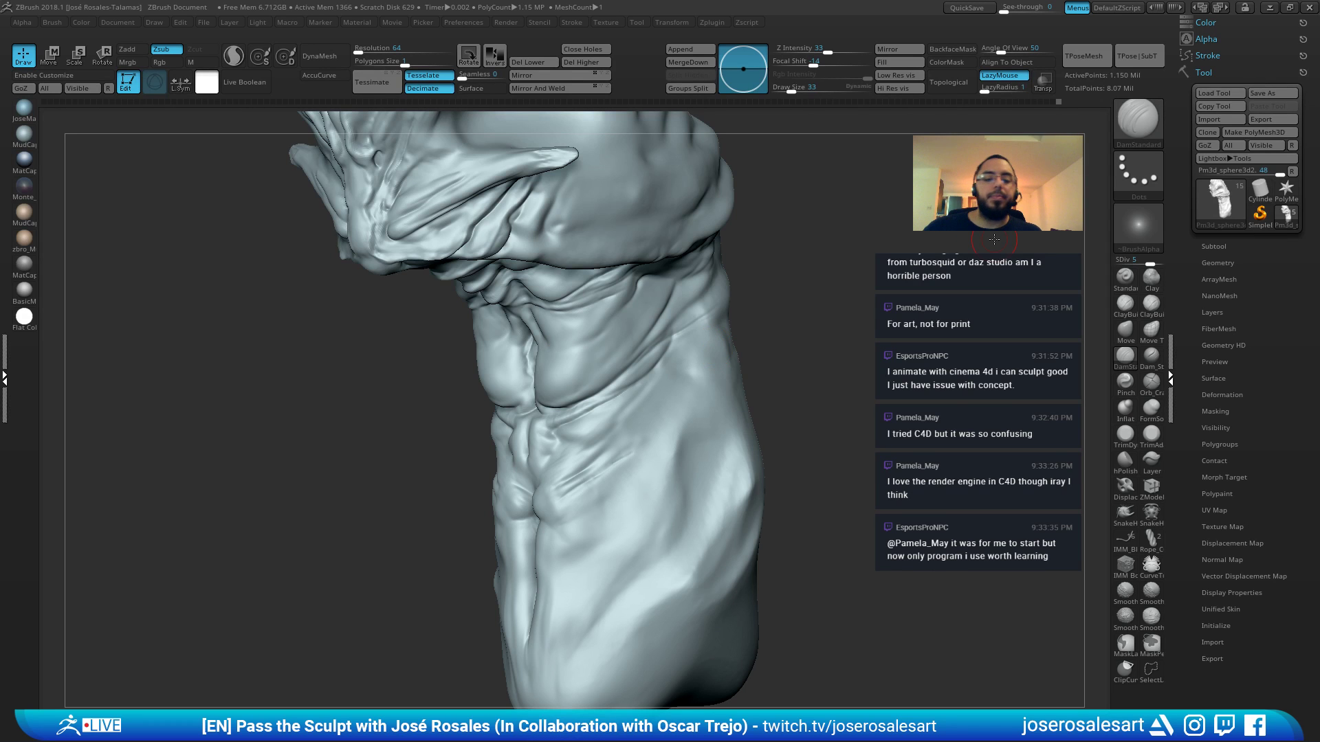
# Add clay along the diagonal flank folds below the ribcage with ClayBuildup and smooth the added forms
pyautogui.moveTo(760, 260); pyautogui.dragTo(695, 224)
pyautogui.press('1')
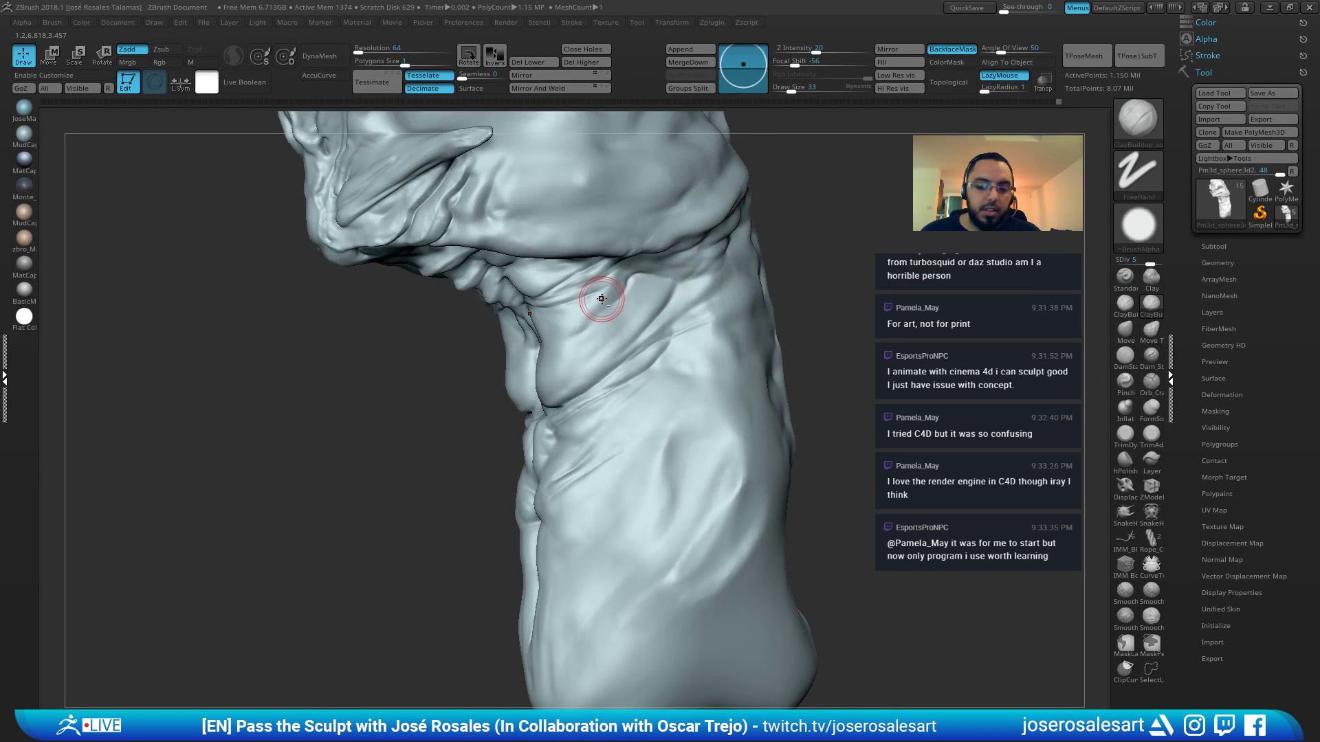
pyautogui.moveTo(604, 295)
pyautogui.mouseDown(button='right')
pyautogui.moveTo(749, 304)
pyautogui.moveTo(623, 296)
pyautogui.moveTo(573, 353)
pyautogui.mouseUp(button='right')
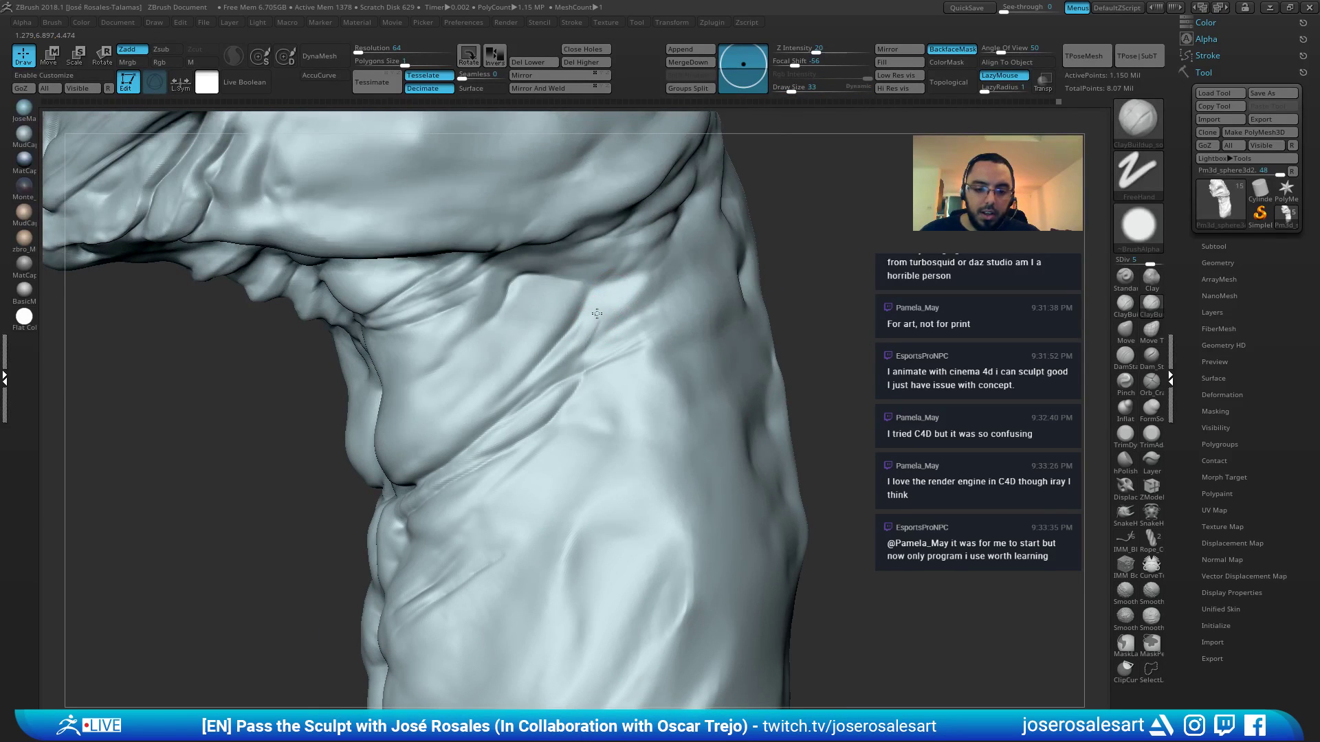
pyautogui.moveTo(599, 335); pyautogui.dragTo(632, 304)
pyautogui.moveTo(641, 303); pyautogui.dragTo(613, 308, button='right')
pyautogui.keyDown('shift'); pyautogui.moveTo(631, 299); pyautogui.dragTo(604, 328); pyautogui.keyUp('shift')
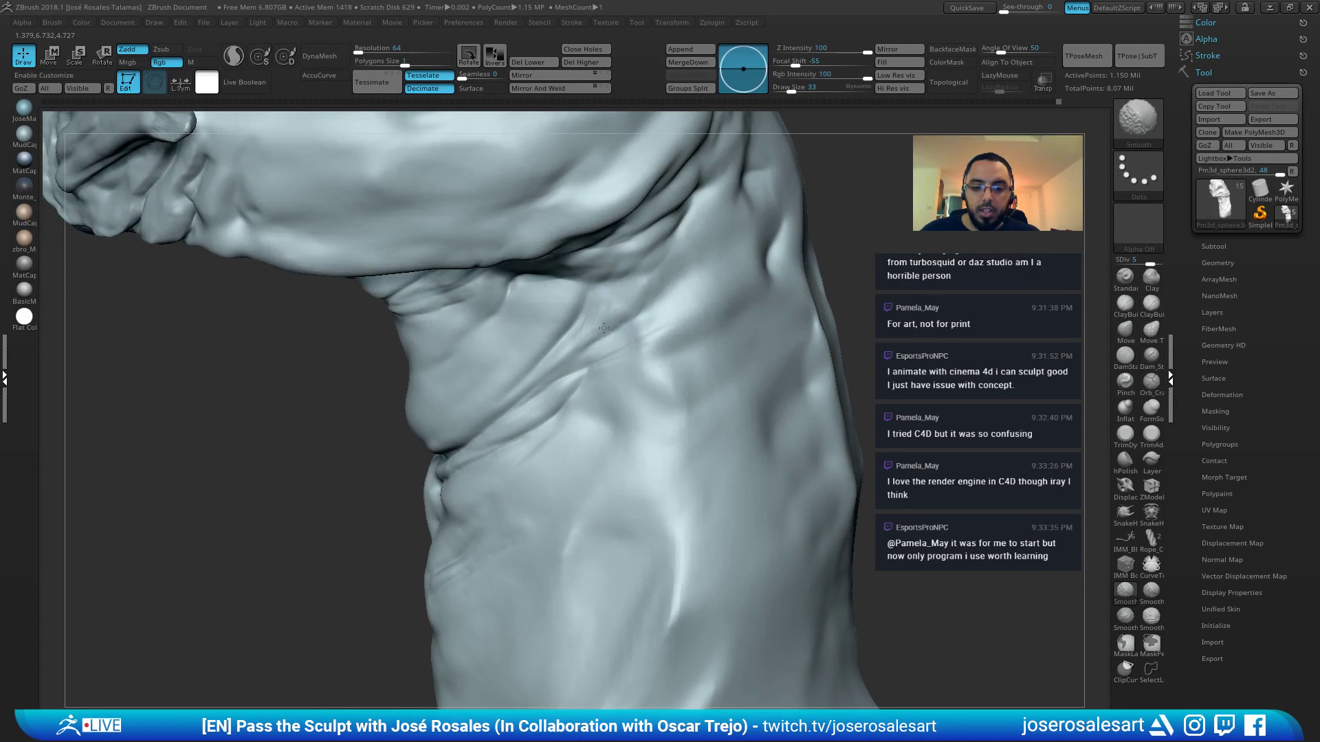
# Build up the diagonal folds on the opposite flank with ClayBuildup at draw size 42
pyautogui.moveTo(580, 345)
pyautogui.mouseDown(button='right')
pyautogui.moveTo(600, 307)
pyautogui.moveTo(655, 294)
pyautogui.moveTo(640, 300)
pyautogui.mouseUp(button='right')
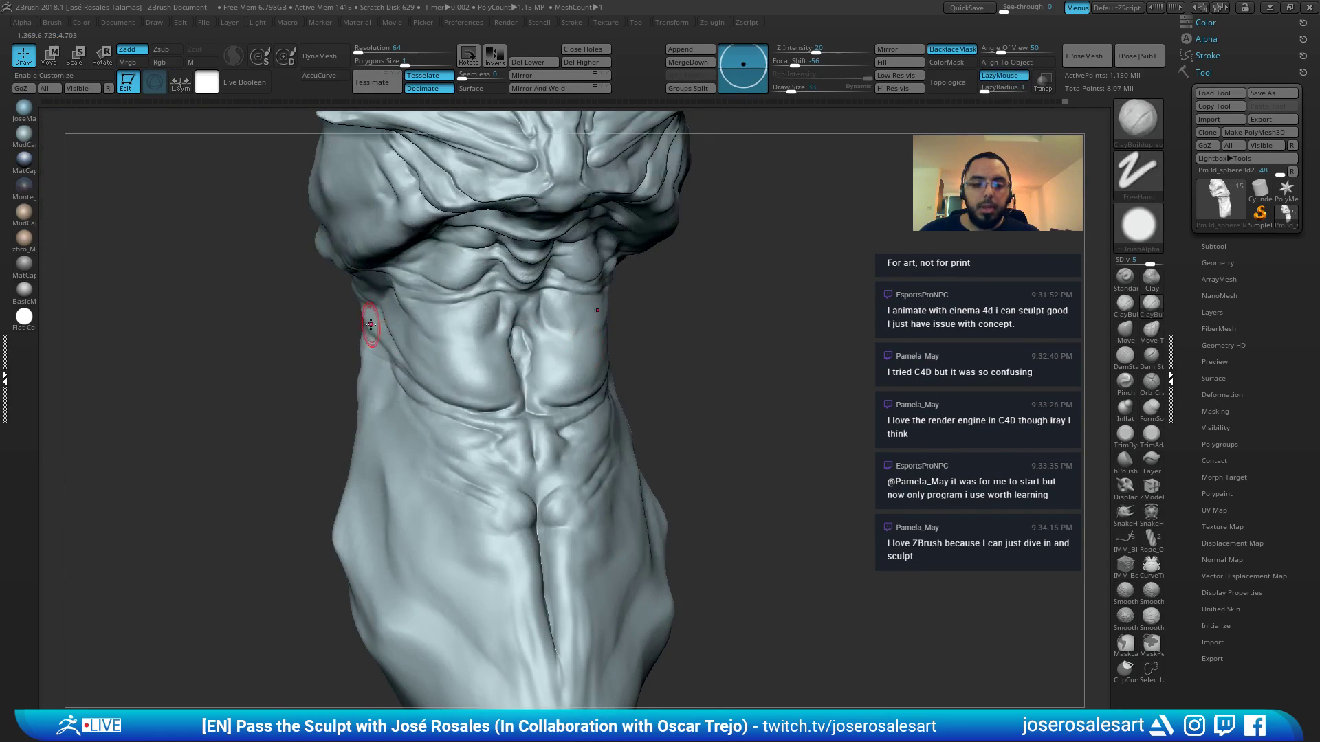
pyautogui.moveTo(369, 322)
pyautogui.mouseDown(button='right')
pyautogui.moveTo(374, 344)
pyautogui.moveTo(336, 345)
pyautogui.moveTo(286, 298)
pyautogui.mouseUp(button='right')
pyautogui.press(']')
pyautogui.press(']')
pyautogui.press('[')
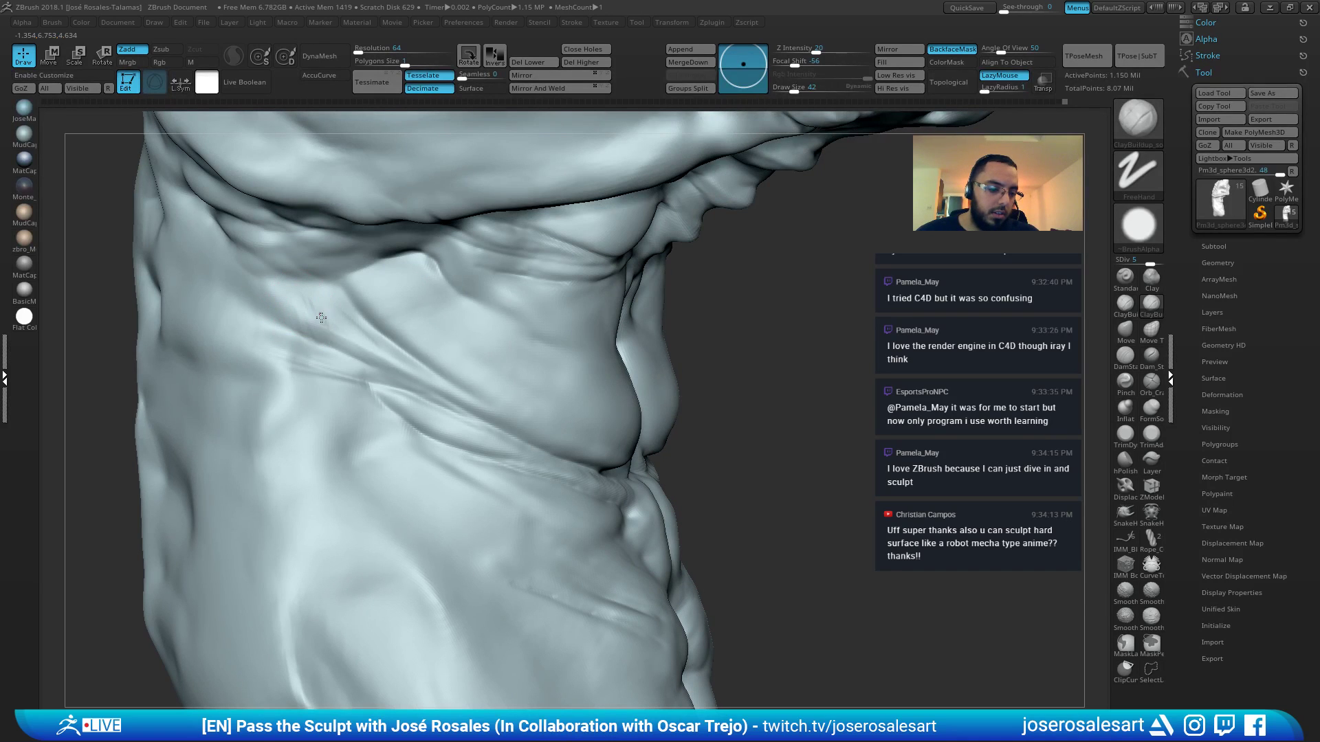
pyautogui.moveTo(321, 317)
pyautogui.mouseDown()
pyautogui.moveTo(394, 359)
pyautogui.moveTo(361, 350)
pyautogui.mouseUp()
# Refine the upper flank crease under the ribcage with DamStandard and with ClayBuildup at draw size 28
pyautogui.moveTo(382, 308)
pyautogui.keyDown('ctrl'); pyautogui.mouseDown(button='right')
pyautogui.moveTo(408, 295)
pyautogui.moveTo(295, 299)
pyautogui.mouseUp(button='right'); pyautogui.keyUp('ctrl')
pyautogui.moveTo(622, 299)
pyautogui.keyDown('ctrl'); pyautogui.mouseDown(button='right')
pyautogui.moveTo(653, 336)
pyautogui.moveTo(513, 144)
pyautogui.mouseUp(button='right'); pyautogui.keyUp('ctrl')
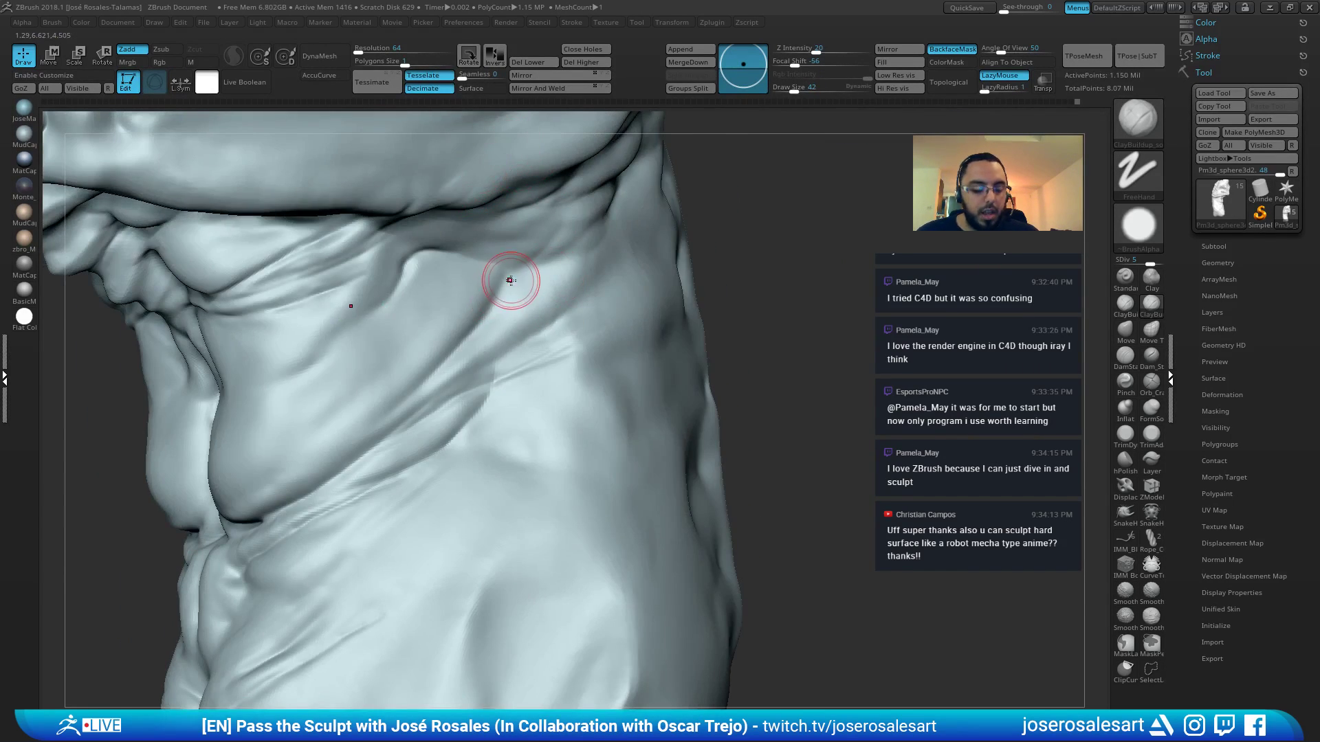
pyautogui.press('b')
pyautogui.press('d')
pyautogui.press('s')
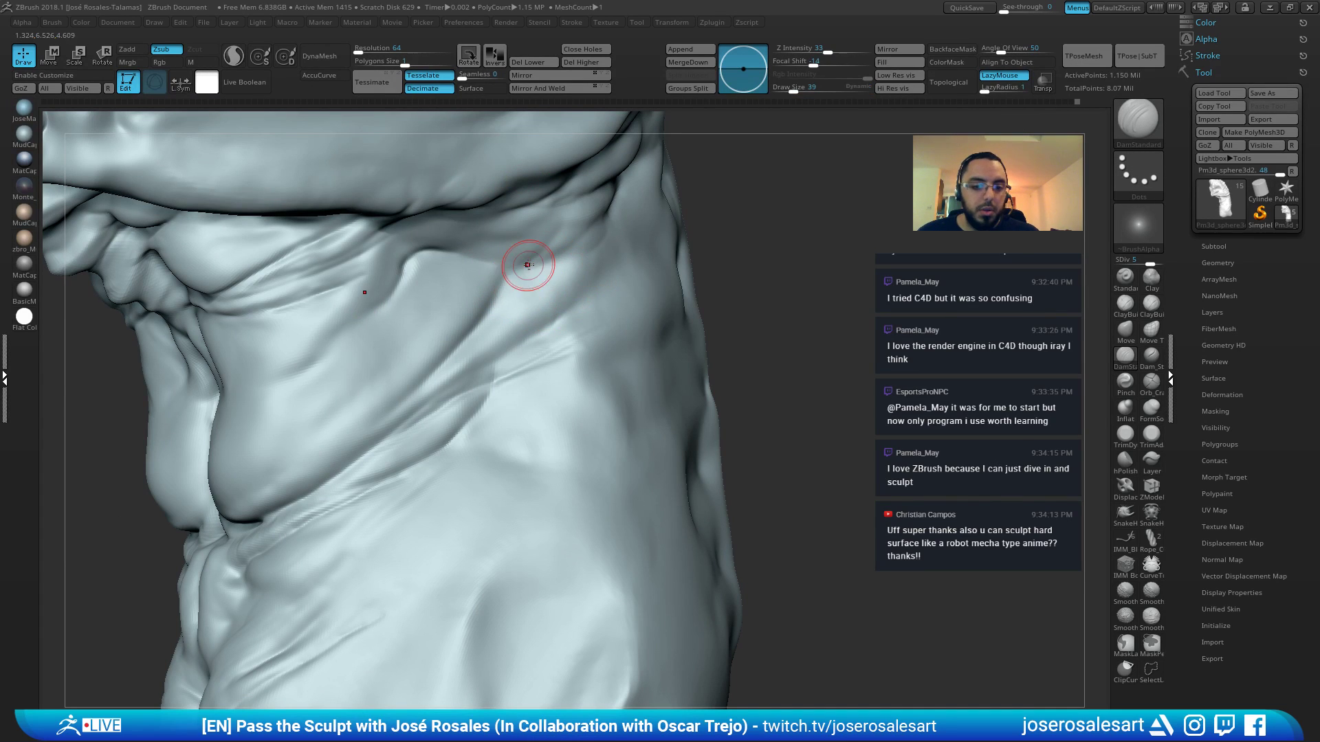
pyautogui.press('b')
pyautogui.press('c')
pyautogui.press('b')
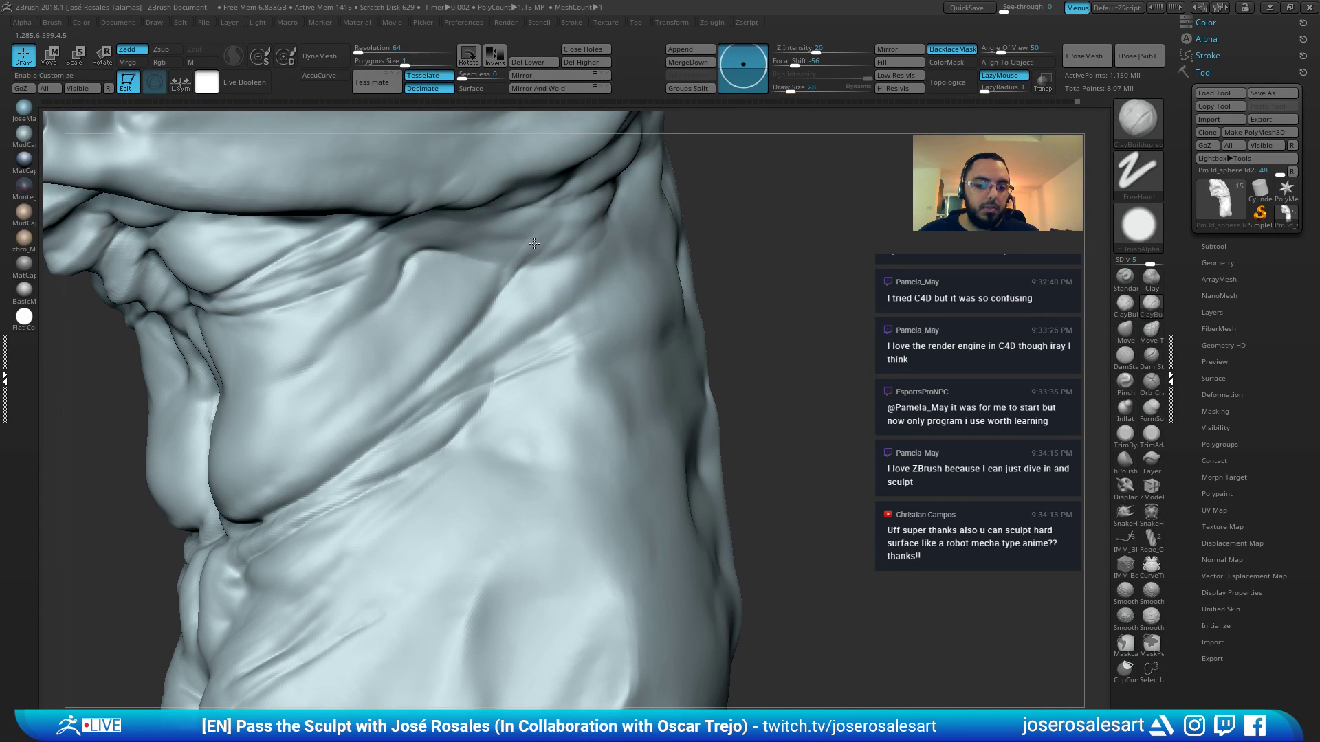
pyautogui.moveTo(567, 220)
pyautogui.mouseDown(button='right')
pyautogui.moveTo(521, 264)
pyautogui.moveTo(526, 235)
pyautogui.moveTo(529, 287)
pyautogui.mouseUp(button='right')
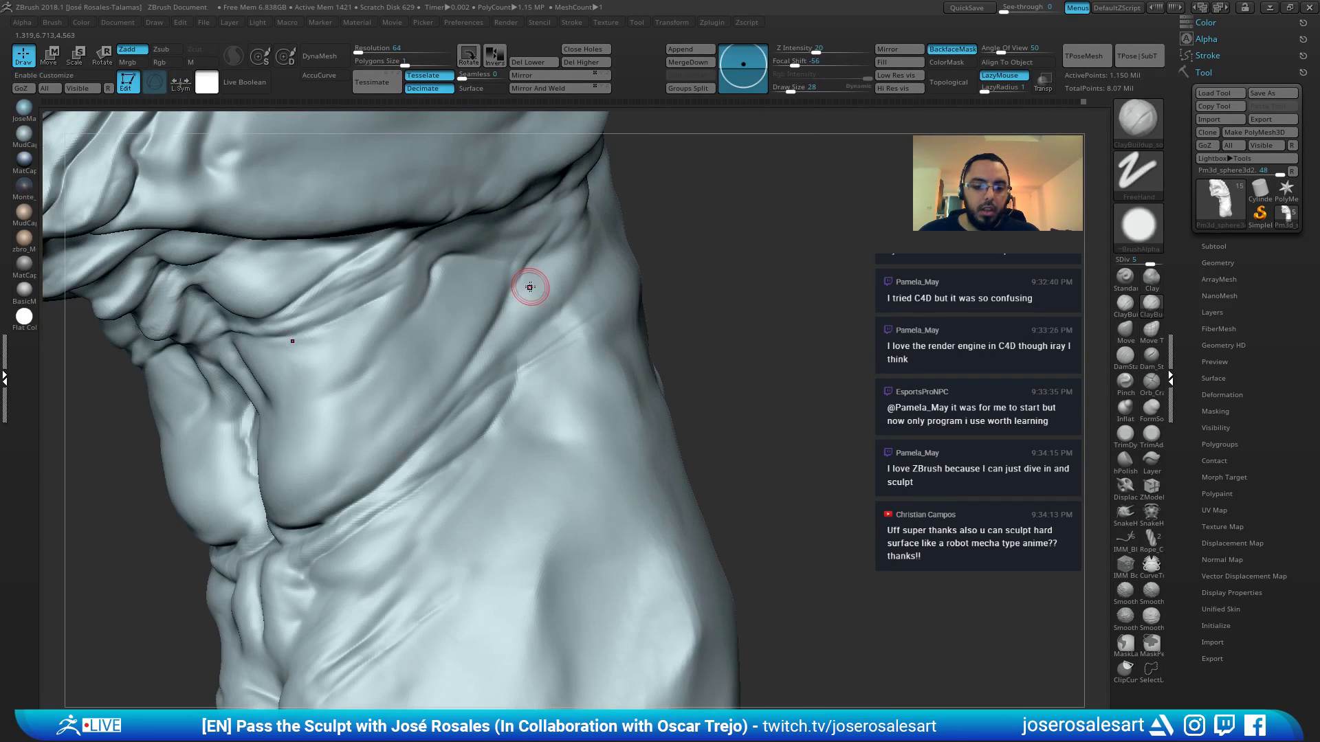
# Sharpen the long diagonal flank creases with DamStandard and raise the skin folds between them with the Standard brush
pyautogui.press('b')
pyautogui.press('d')
pyautogui.press('s')
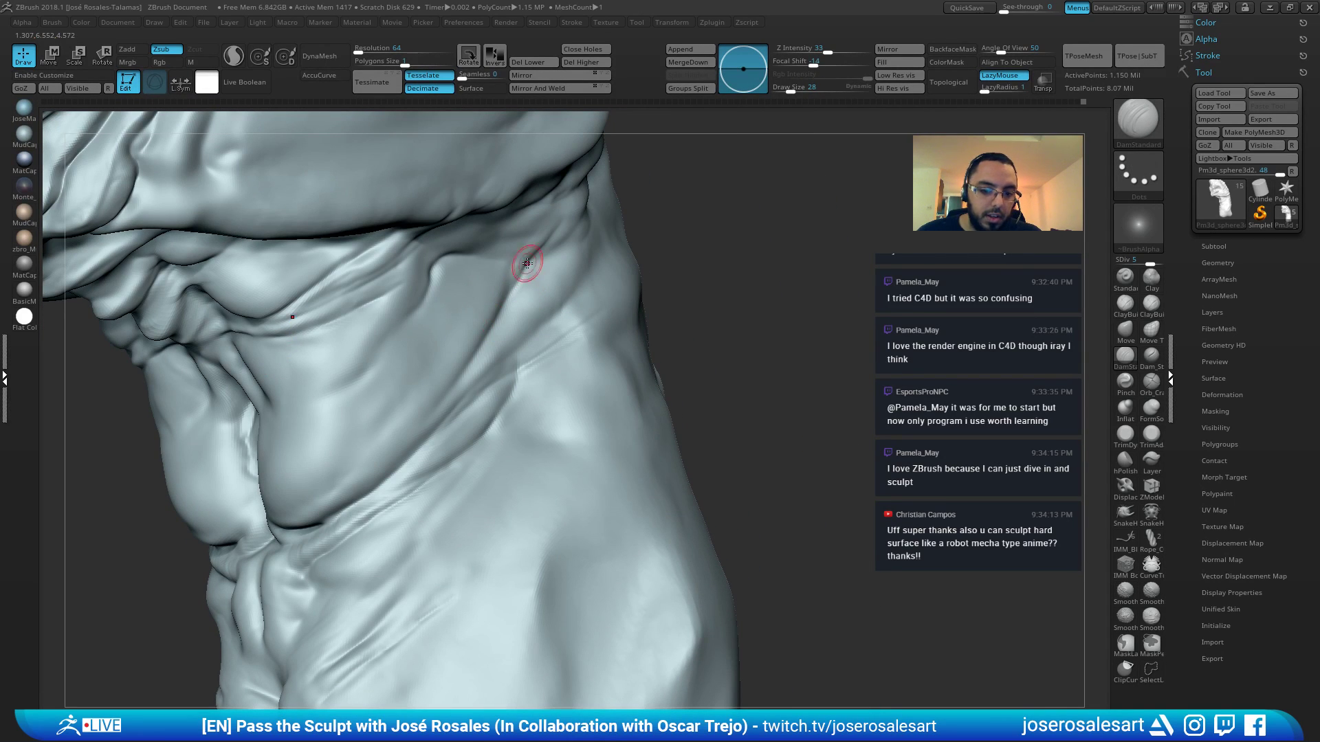
pyautogui.moveTo(491, 298)
pyautogui.mouseDown(button='right')
pyautogui.moveTo(504, 281)
pyautogui.moveTo(503, 314)
pyautogui.moveTo(495, 295)
pyautogui.mouseUp(button='right')
pyautogui.press('b')
pyautogui.press('s')
pyautogui.press('t')
pyautogui.moveTo(447, 331)
pyautogui.mouseDown(button='right')
pyautogui.moveTo(466, 338)
pyautogui.moveTo(437, 360)
pyautogui.mouseUp(button='right')
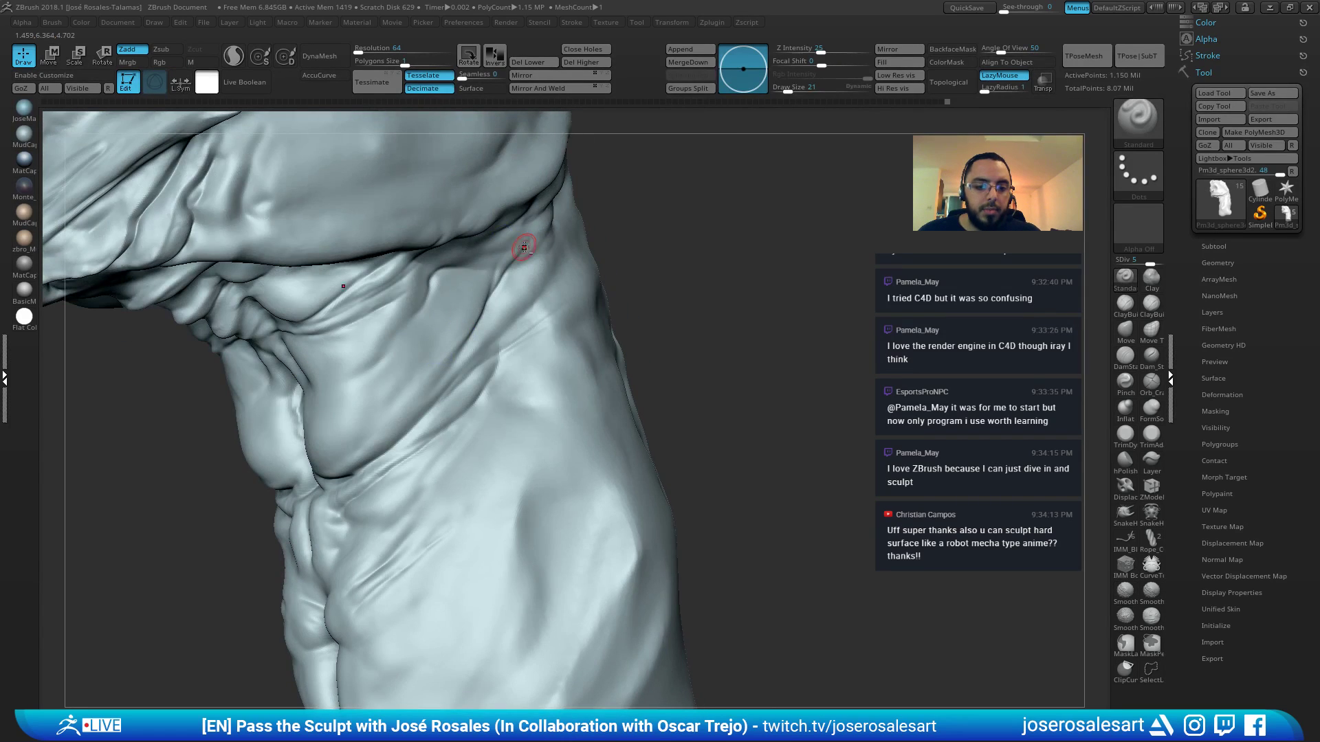
# Carve short wrinkles into the chest beside the side spike using DamStandard at draw size 26
pyautogui.moveTo(525, 248)
pyautogui.mouseDown(button='right')
pyautogui.moveTo(529, 218)
pyautogui.moveTo(572, 256)
pyautogui.moveTo(600, 340)
pyautogui.moveTo(518, 337)
pyautogui.moveTo(533, 324)
pyautogui.moveTo(535, 263)
pyautogui.moveTo(701, 239)
pyautogui.moveTo(646, 268)
pyautogui.moveTo(640, 289)
pyautogui.moveTo(571, 295)
pyautogui.moveTo(581, 309)
pyautogui.mouseUp(button='right')
pyautogui.press('b')
pyautogui.press('d')
pyautogui.press('s')
pyautogui.press('[')
pyautogui.press('[')
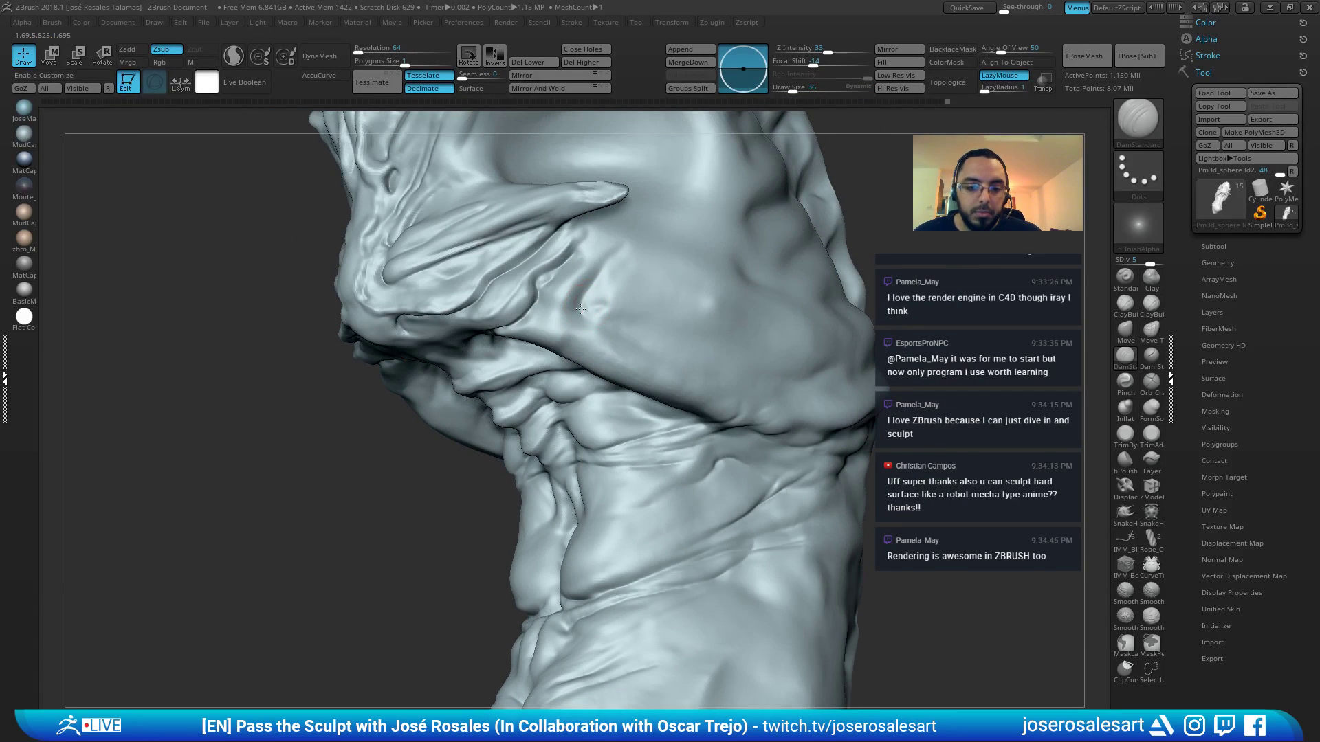
pyautogui.press('[')
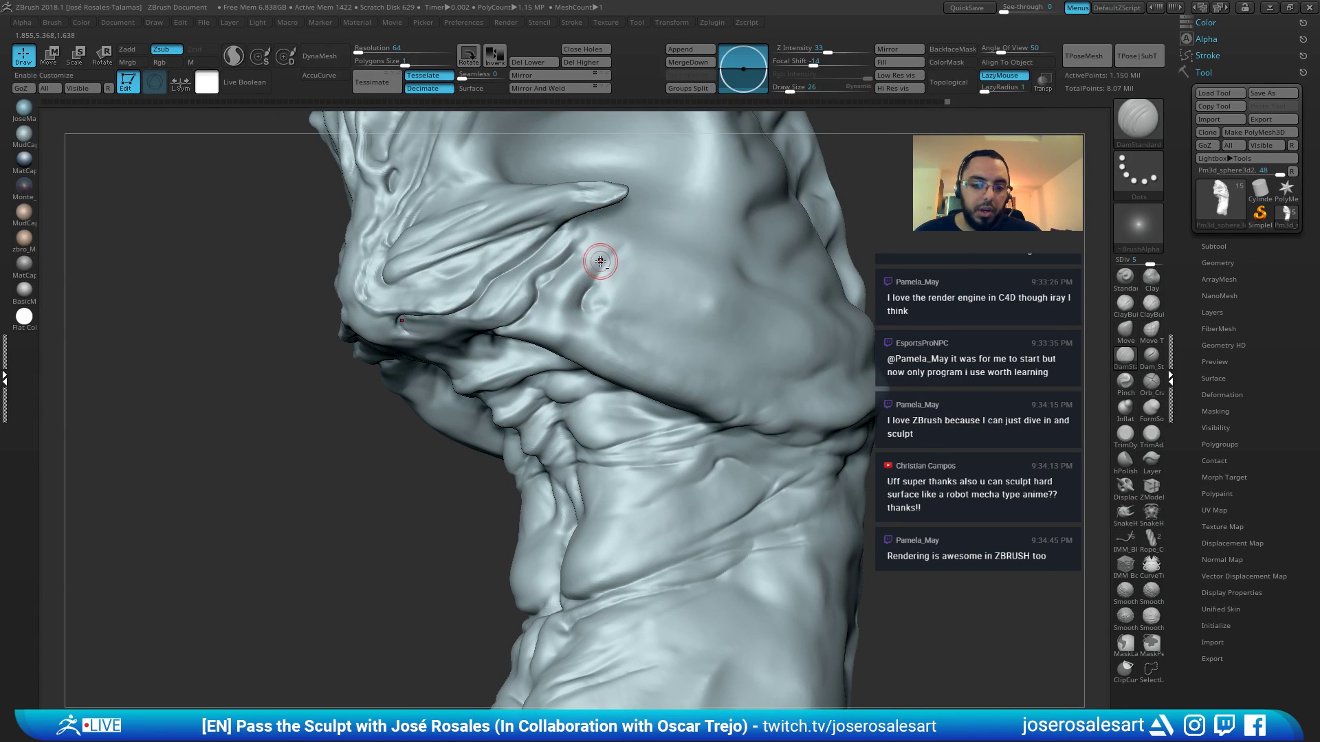
# Build up the folds beneath the chest spikes with ClayBuildup at draw size 33
pyautogui.moveTo(598, 262)
pyautogui.mouseDown(button='right')
pyautogui.moveTo(591, 304)
pyautogui.moveTo(630, 236)
pyautogui.moveTo(612, 303)
pyautogui.moveTo(576, 318)
pyautogui.moveTo(589, 309)
pyautogui.moveTo(580, 298)
pyautogui.moveTo(560, 322)
pyautogui.moveTo(548, 294)
pyautogui.moveTo(527, 340)
pyautogui.mouseUp(button='right')
pyautogui.press('b')
pyautogui.press('c')
pyautogui.press('b')
pyautogui.press('s')
pyautogui.click(561, 322)
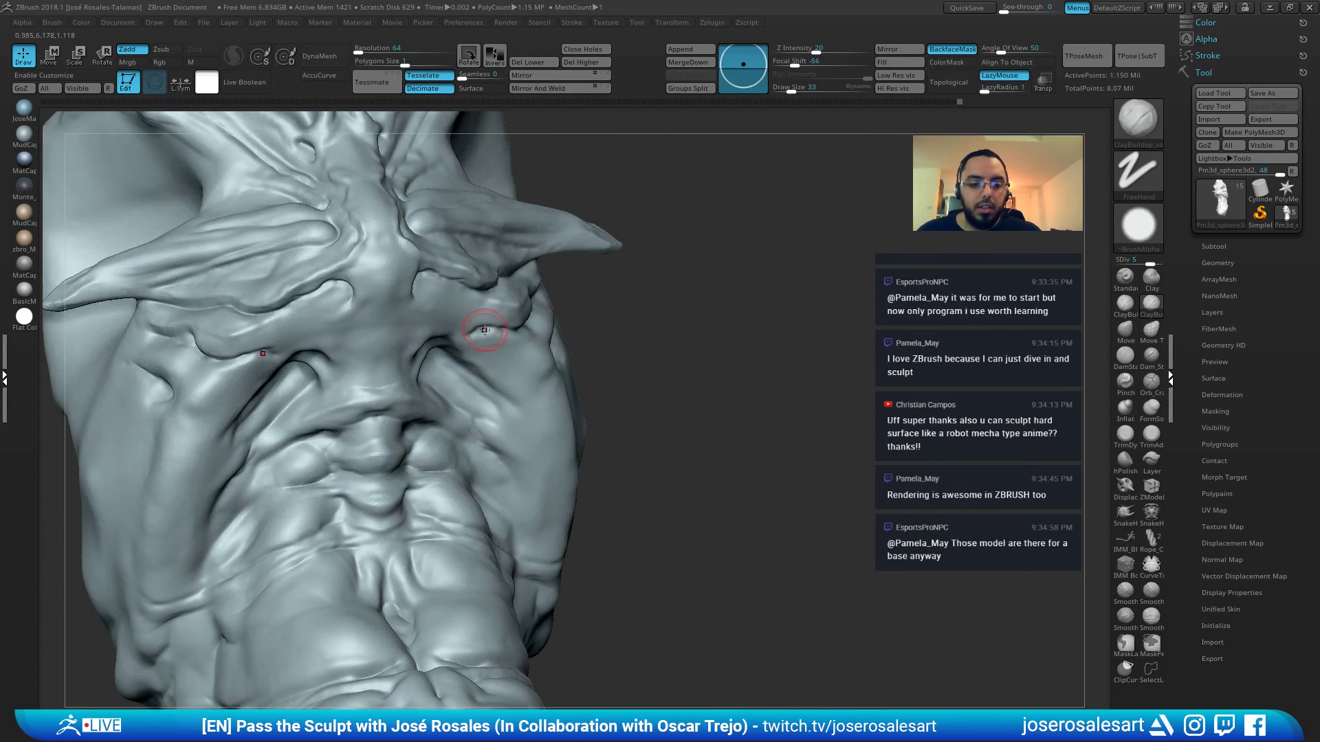
# Check the torso from several sides and in context with the full creature figure
pyautogui.moveTo(762, 357)
pyautogui.mouseDown(button='right')
pyautogui.moveTo(540, 336)
pyautogui.moveTo(494, 304)
pyautogui.moveTo(526, 331)
pyautogui.moveTo(524, 370)
pyautogui.mouseUp(button='right')
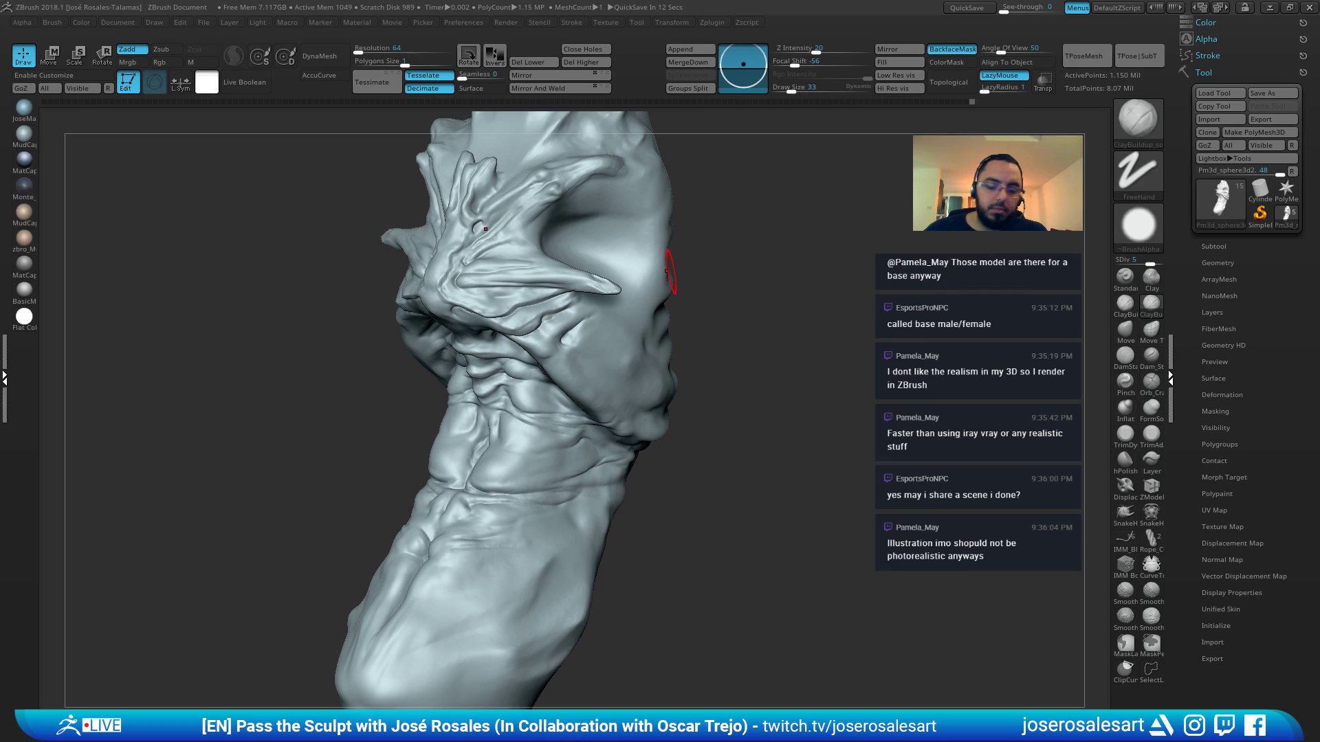
pyautogui.moveTo(584, 247); pyautogui.dragTo(624, 230, button='right')
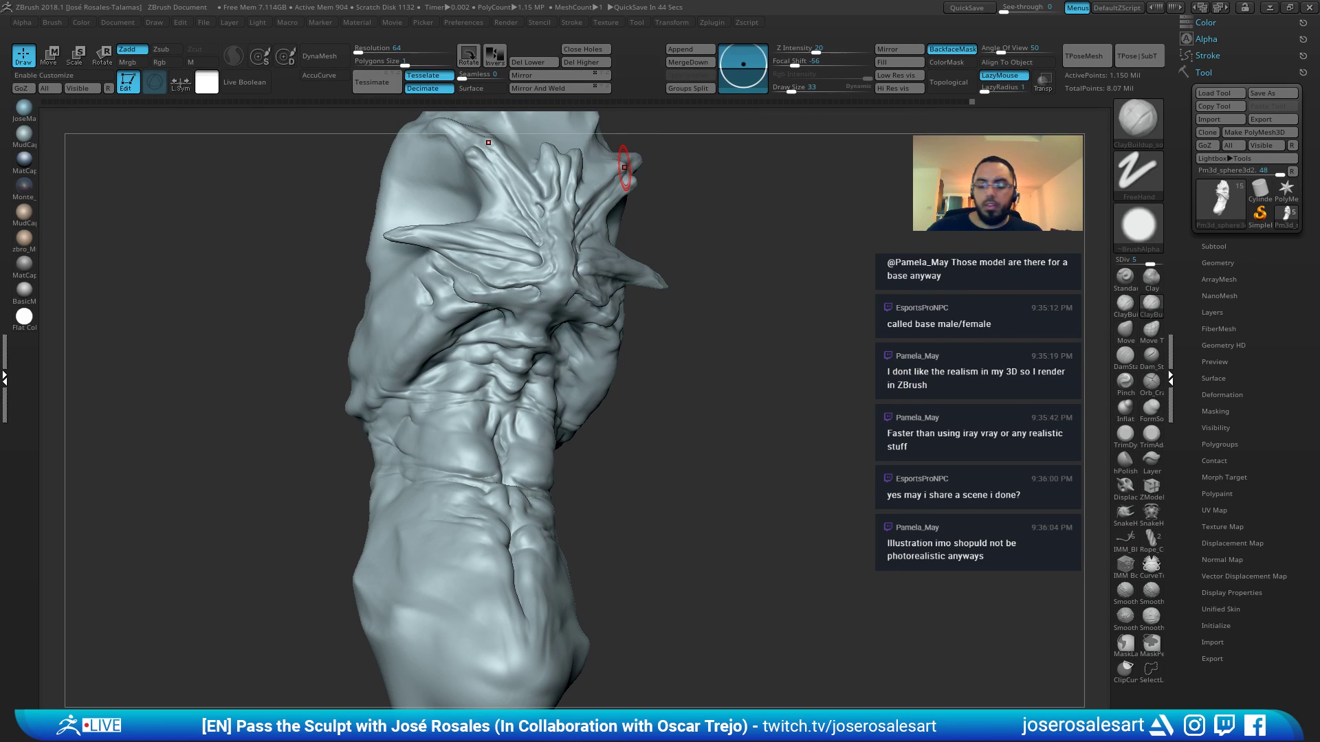
pyautogui.moveTo(587, 357); pyautogui.dragTo(639, 348)
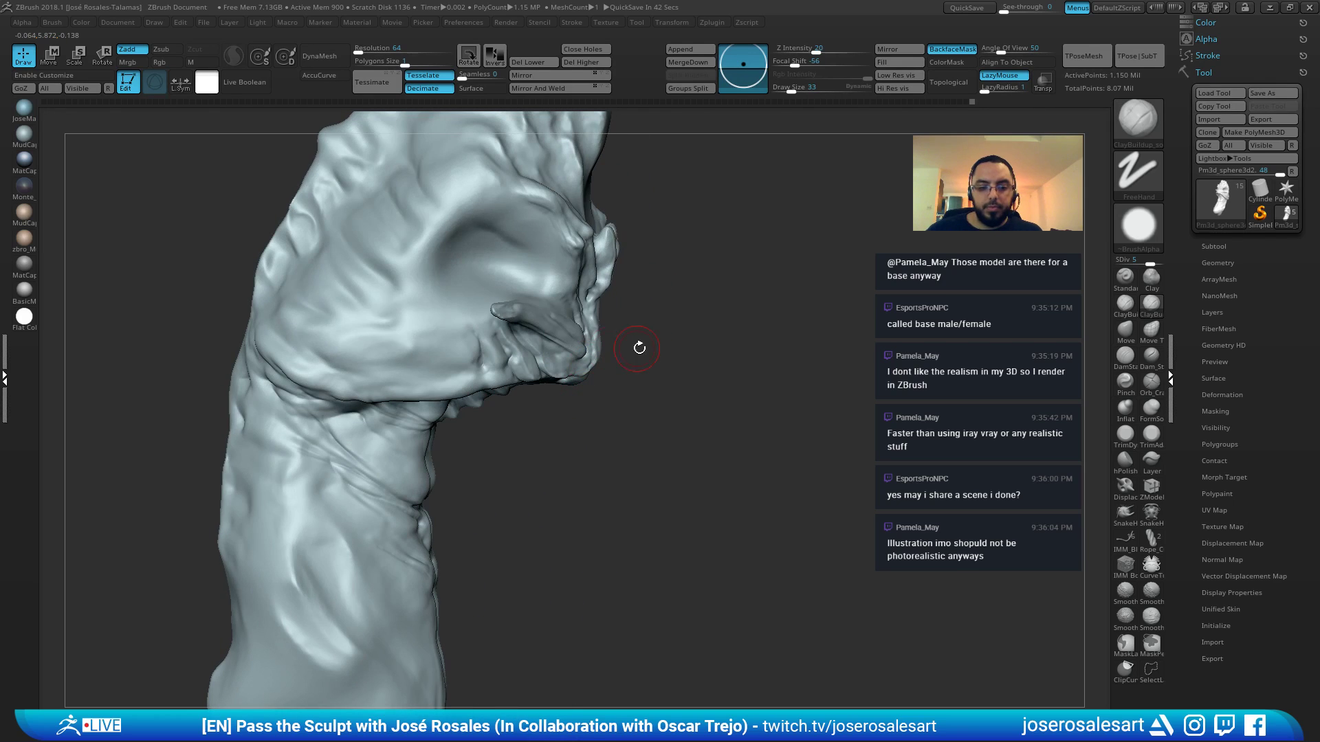
pyautogui.press('f')
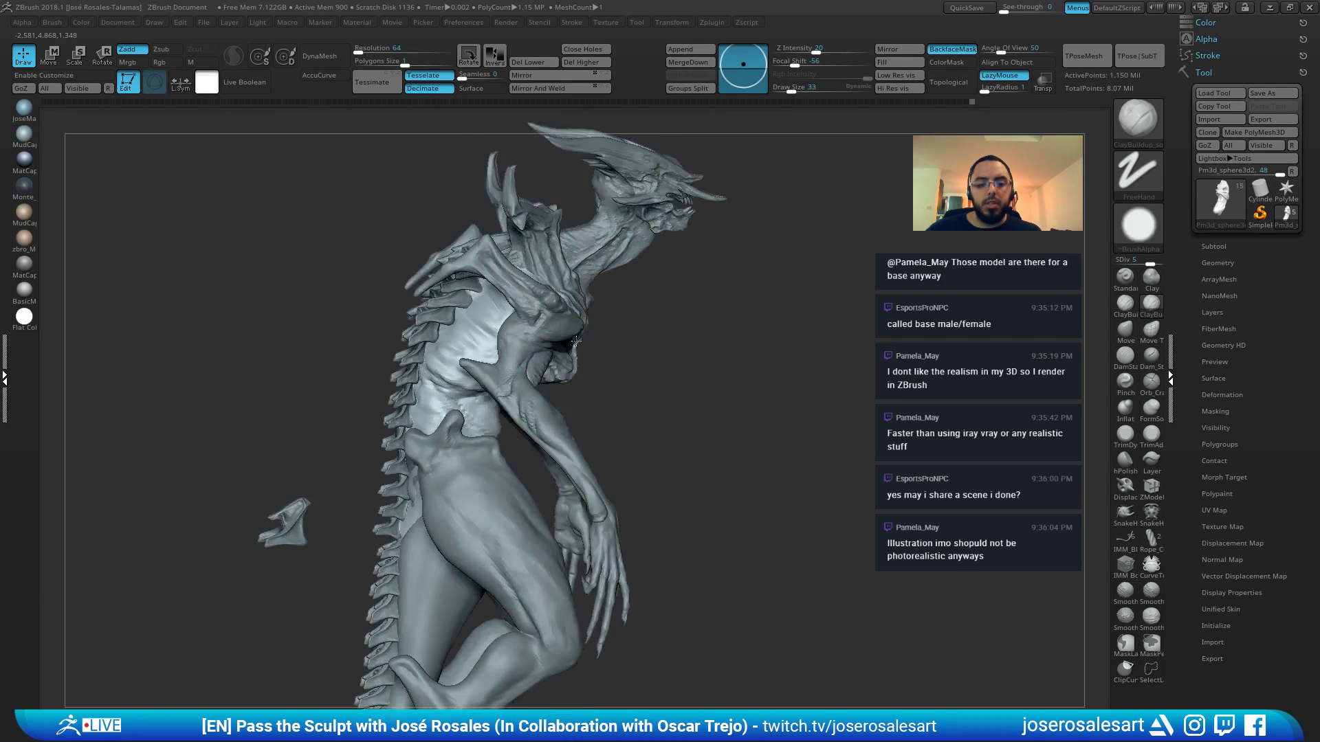
pyautogui.moveTo(576, 340); pyautogui.dragTo(790, 341, button='right')
pyautogui.moveTo(500, 318)
pyautogui.mouseDown(button='right')
pyautogui.moveTo(231, 373)
pyautogui.moveTo(389, 359)
pyautogui.mouseUp(button='right')
pyautogui.hotkey('shift', 's')
pyautogui.moveTo(470, 301)
pyautogui.mouseDown(button='right')
pyautogui.moveTo(420, 302)
pyautogui.moveTo(501, 253)
pyautogui.mouseUp(button='right')
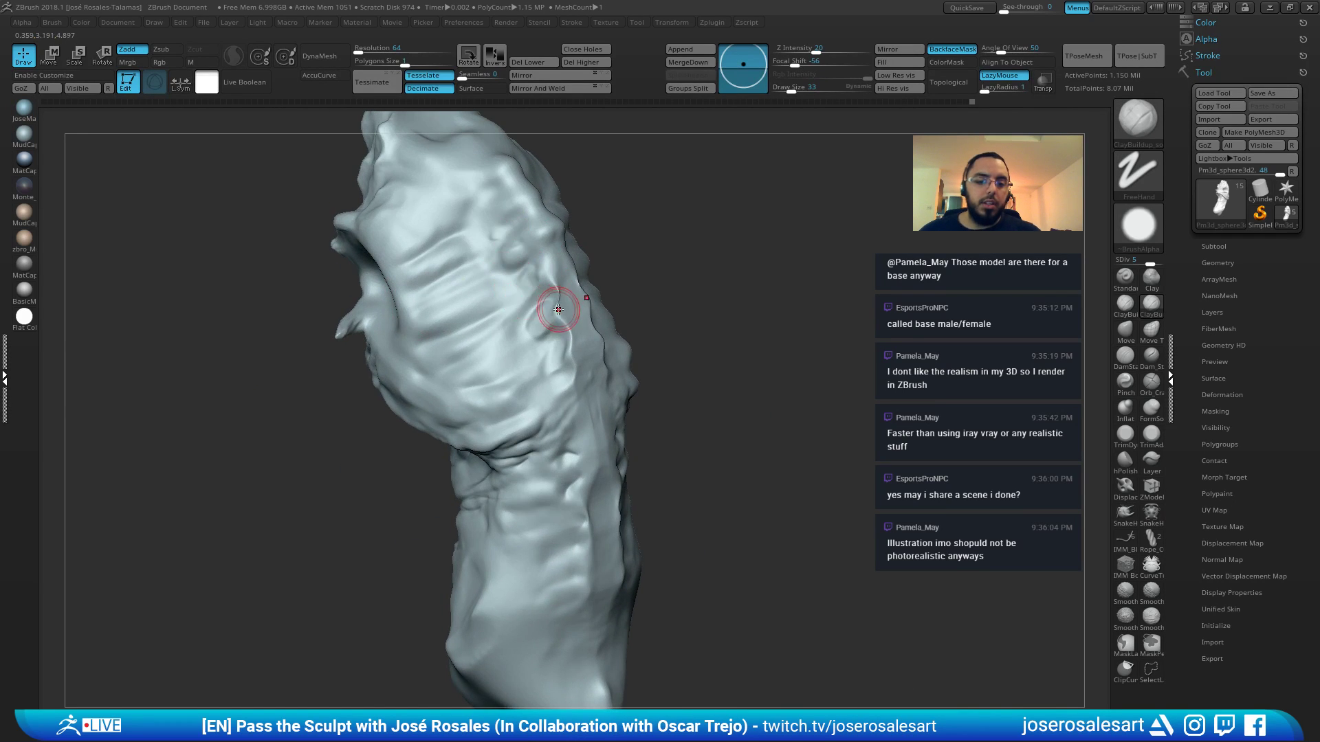
# Smooth the surface alongside the spine ridge on the lower back
pyautogui.moveTo(558, 309)
pyautogui.mouseDown(button='right')
pyautogui.moveTo(453, 310)
pyautogui.moveTo(577, 295)
pyautogui.mouseUp(button='right')
pyautogui.keyDown('ctrl'); pyautogui.moveTo(577, 295); pyautogui.dragTo(618, 336, button='right'); pyautogui.keyUp('ctrl')
pyautogui.moveTo(622, 336)
pyautogui.keyDown('shift'); pyautogui.mouseDown()
pyautogui.moveTo(602, 339)
pyautogui.moveTo(597, 380)
pyautogui.mouseUp(); pyautogui.keyUp('shift')
pyautogui.moveTo(686, 292); pyautogui.dragTo(818, 300, button='right')
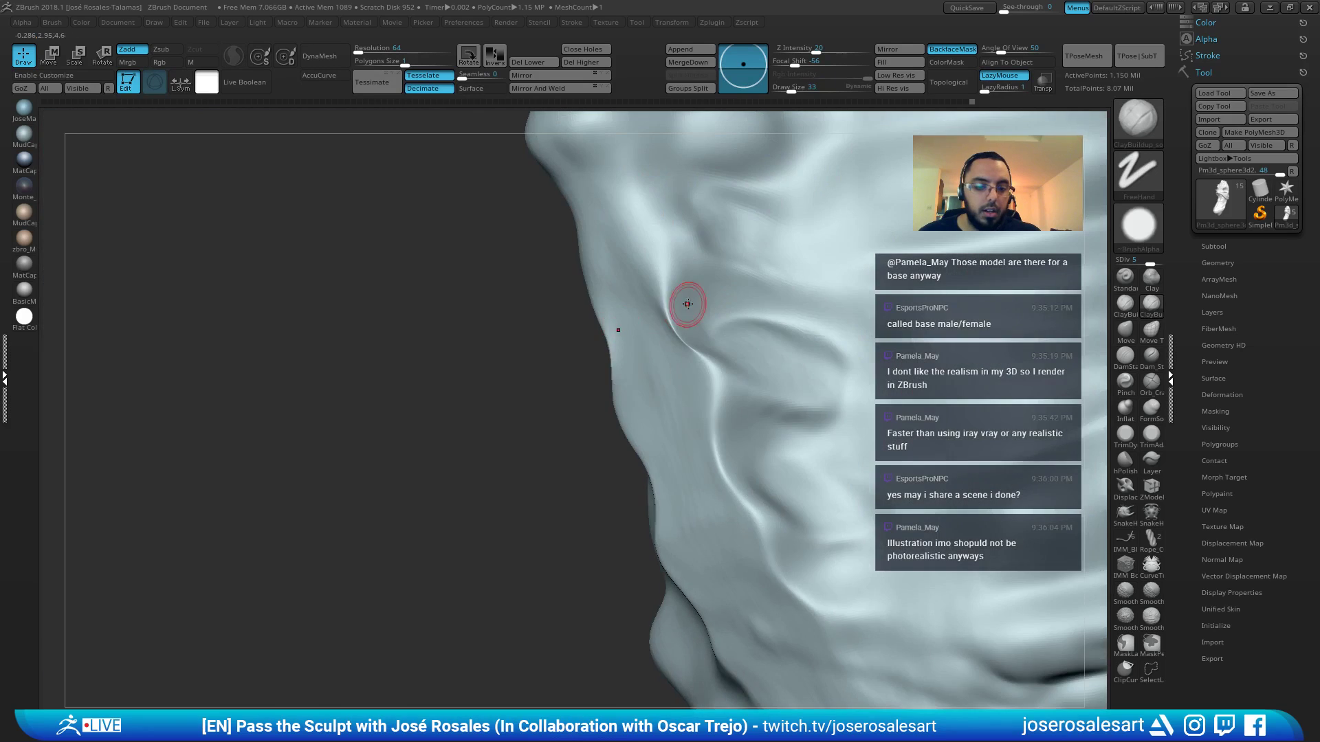
pyautogui.keyDown('ctrl'); pyautogui.moveTo(691, 275); pyautogui.dragTo(699, 179, button='right'); pyautogui.keyUp('ctrl')
# Add clay to the vertebra edge beside the spine with ClayBuildup and smooth the transition
pyautogui.moveTo(633, 284)
pyautogui.mouseDown(button='right')
pyautogui.moveTo(589, 247)
pyautogui.moveTo(660, 359)
pyautogui.moveTo(644, 343)
pyautogui.mouseUp(button='right')
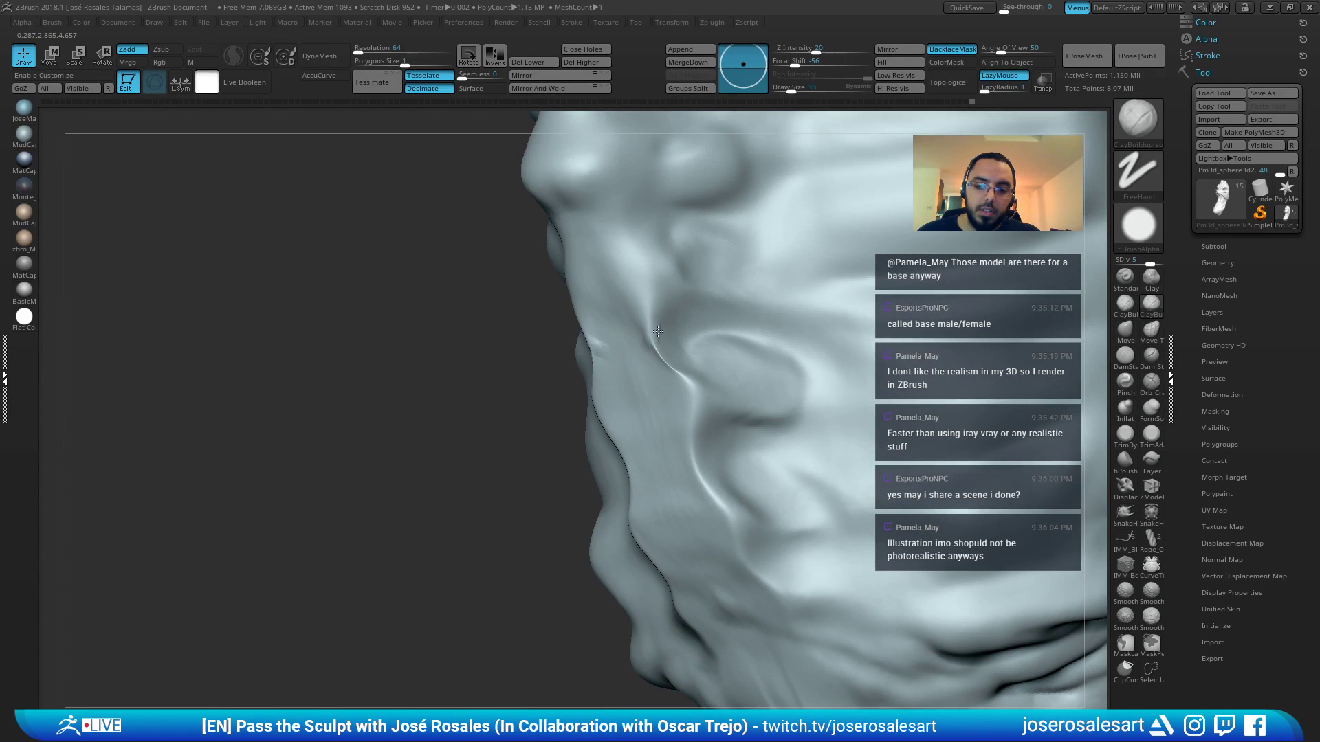
pyautogui.moveTo(653, 356); pyautogui.dragTo(685, 380)
pyautogui.moveTo(706, 355); pyautogui.dragTo(798, 358, button='right')
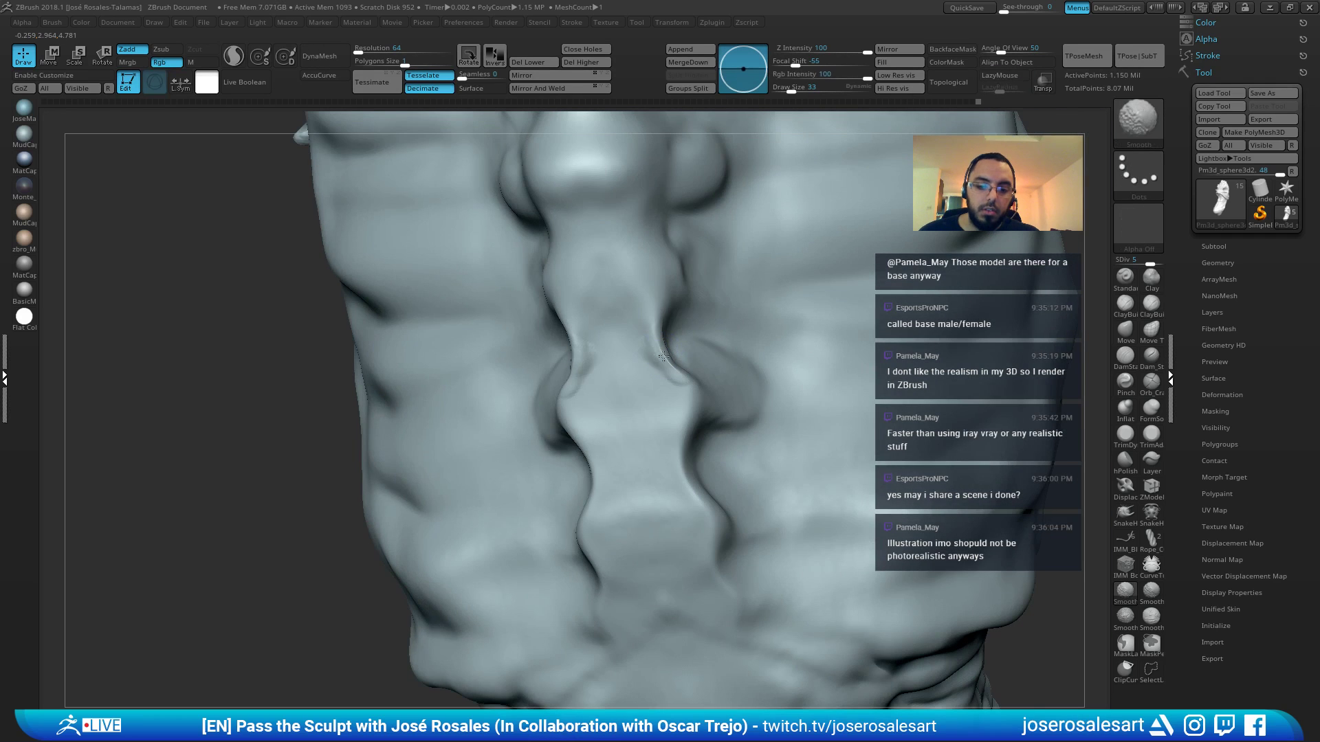
pyautogui.moveTo(662, 336)
pyautogui.keyDown('ctrl'); pyautogui.mouseDown(button='right')
pyautogui.moveTo(677, 292)
pyautogui.moveTo(612, 292)
pyautogui.moveTo(696, 334)
pyautogui.moveTo(708, 317)
pyautogui.moveTo(666, 334)
pyautogui.moveTo(660, 364)
pyautogui.moveTo(620, 372)
pyautogui.moveTo(644, 335)
pyautogui.moveTo(633, 390)
pyautogui.moveTo(627, 378)
pyautogui.moveTo(650, 378)
pyautogui.mouseUp(button='right'); pyautogui.keyUp('ctrl')
pyautogui.keyDown('ctrl'); pyautogui.moveTo(650, 378); pyautogui.dragTo(636, 361, button='right'); pyautogui.keyUp('ctrl')
pyautogui.moveTo(635, 361)
pyautogui.keyDown('shift'); pyautogui.mouseDown()
pyautogui.moveTo(584, 268)
pyautogui.moveTo(567, 285)
pyautogui.mouseUp(); pyautogui.keyUp('shift')
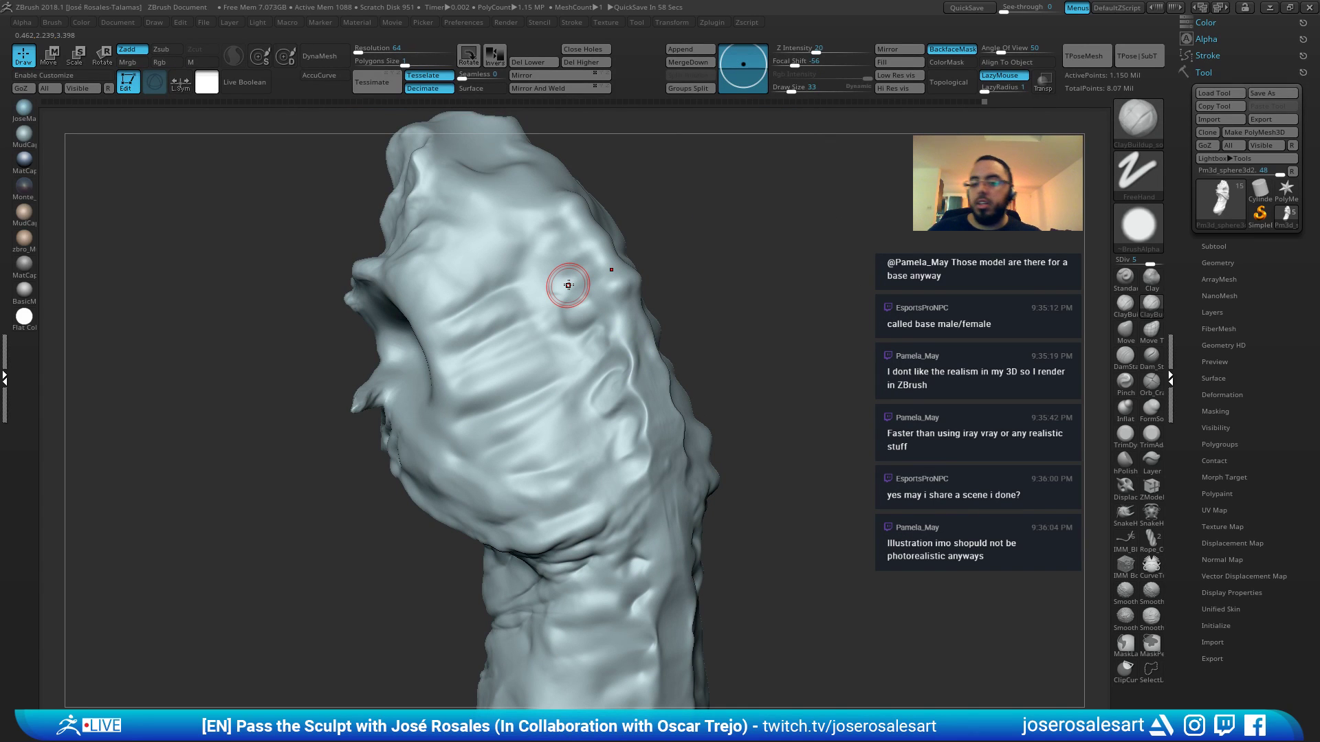
# Carve creases around the vertebra bumps beside the spine with DamStandard and soften them with smoothing
pyautogui.moveTo(676, 318)
pyautogui.mouseDown(button='right')
pyautogui.moveTo(760, 268)
pyautogui.moveTo(743, 356)
pyautogui.moveTo(710, 351)
pyautogui.mouseUp(button='right')
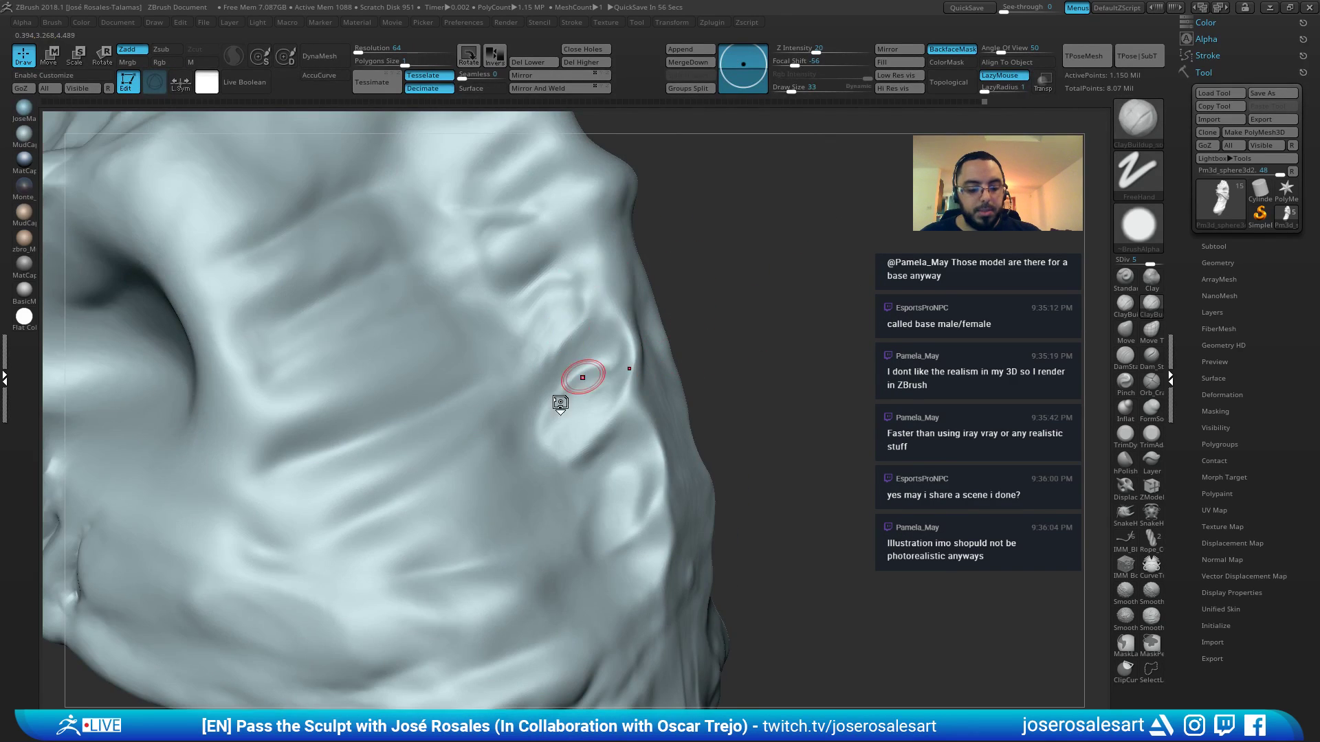
pyautogui.press('b')
pyautogui.press('d')
pyautogui.press('s')
pyautogui.moveTo(560, 403)
pyautogui.mouseDown(button='right')
pyautogui.moveTo(566, 366)
pyautogui.moveTo(553, 360)
pyautogui.mouseUp(button='right')
pyautogui.moveTo(503, 397); pyautogui.dragTo(522, 355, button='right')
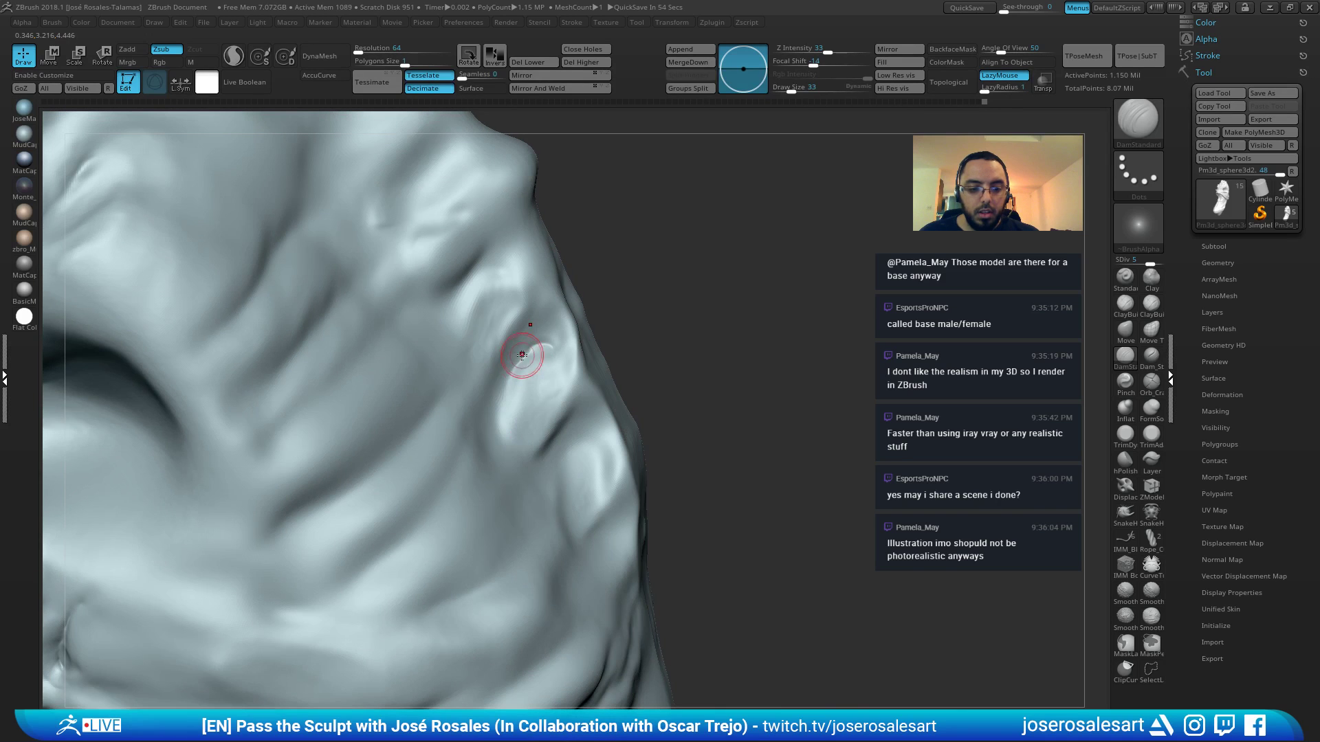
pyautogui.moveTo(474, 403); pyautogui.dragTo(489, 395, button='right')
pyautogui.moveTo(522, 368)
pyautogui.keyDown('shift'); pyautogui.mouseDown()
pyautogui.moveTo(550, 347)
pyautogui.moveTo(536, 361)
pyautogui.mouseUp(); pyautogui.keyUp('shift')
# Raise the rounded vertebra forms along the upper spine with the Standard brush
pyautogui.moveTo(561, 365)
pyautogui.mouseDown(button='right')
pyautogui.moveTo(649, 349)
pyautogui.moveTo(591, 323)
pyautogui.moveTo(413, 385)
pyautogui.moveTo(437, 386)
pyautogui.moveTo(504, 341)
pyautogui.mouseUp(button='right')
pyautogui.press('b')
pyautogui.press('s')
pyautogui.press('t')
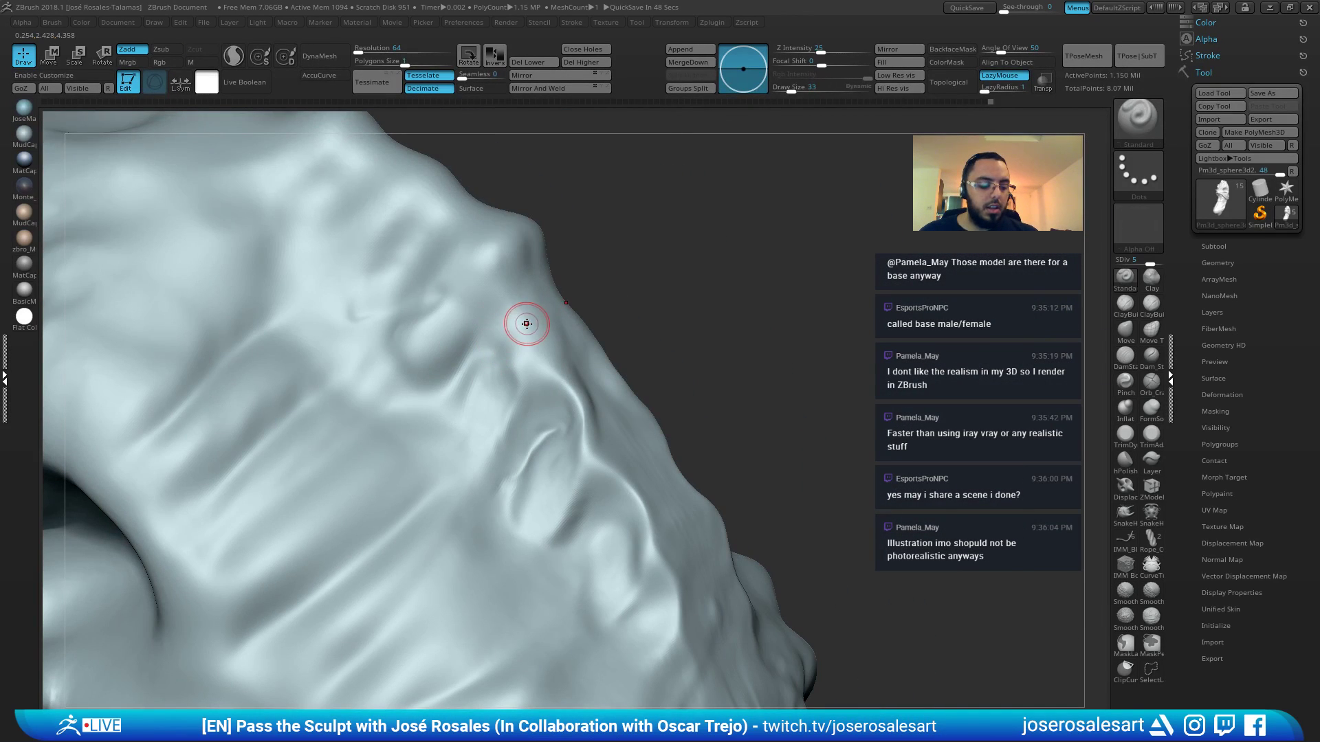
pyautogui.press('[')
pyautogui.press(']')
pyautogui.moveTo(495, 268)
pyautogui.mouseDown(button='right')
pyautogui.moveTo(527, 252)
pyautogui.moveTo(498, 267)
pyautogui.mouseUp(button='right')
pyautogui.moveTo(528, 310); pyautogui.dragTo(541, 333, button='right')
# Build up the central spine ridge between the vertebrae with ClayBuildup at draw size 42
pyautogui.press('b')
pyautogui.press('c')
pyautogui.press('b')
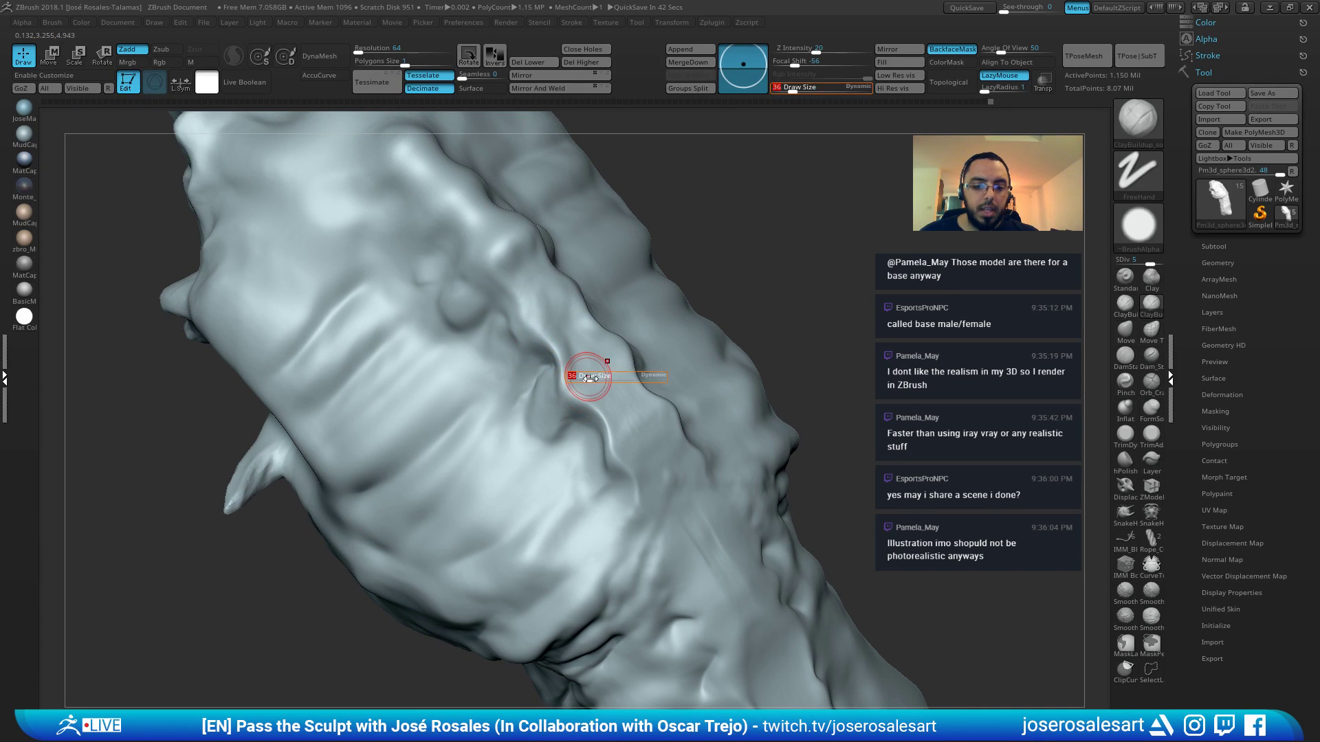
pyautogui.moveTo(581, 378)
pyautogui.mouseDown(button='right')
pyautogui.moveTo(575, 316)
pyautogui.moveTo(603, 373)
pyautogui.mouseUp(button='right')
pyautogui.press('[')
pyautogui.press(']')
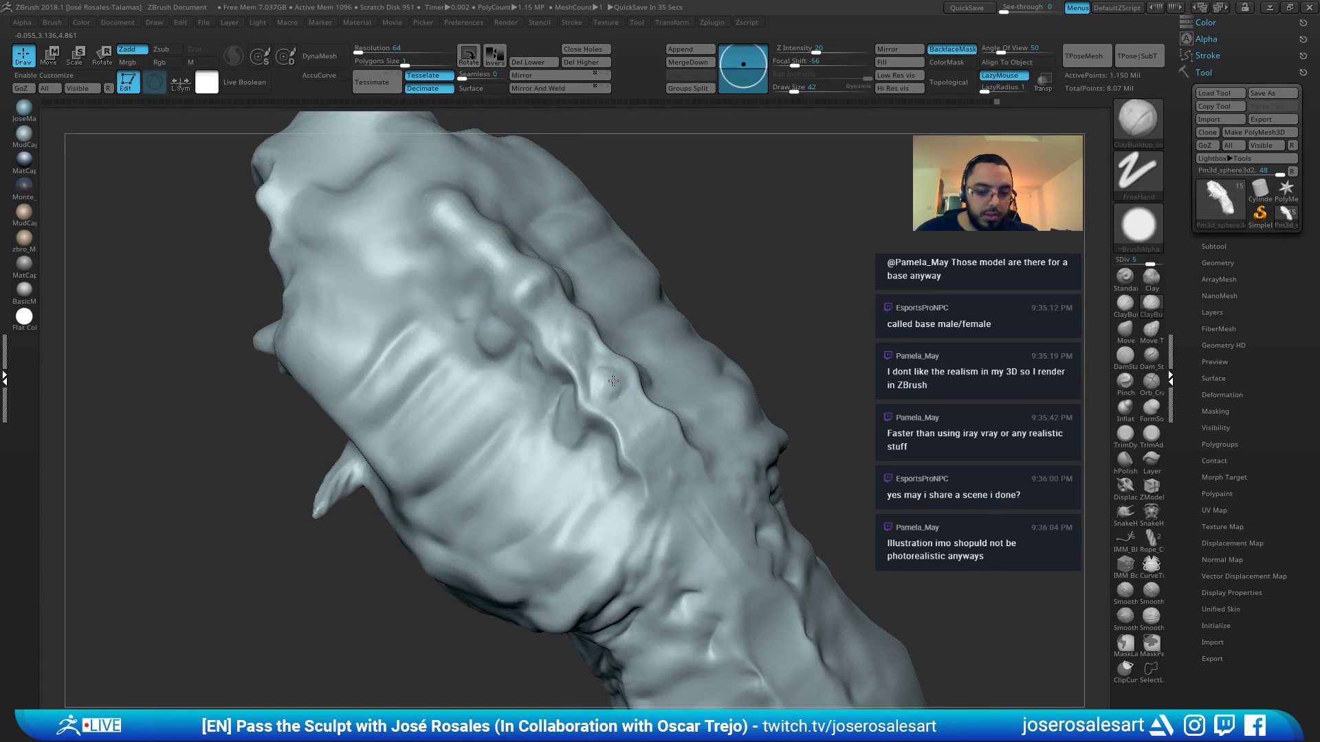
pyautogui.moveTo(613, 381); pyautogui.dragTo(628, 406)
pyautogui.moveTo(628, 406)
pyautogui.mouseDown(button='right')
pyautogui.moveTo(607, 357)
pyautogui.moveTo(598, 378)
pyautogui.mouseUp(button='right')
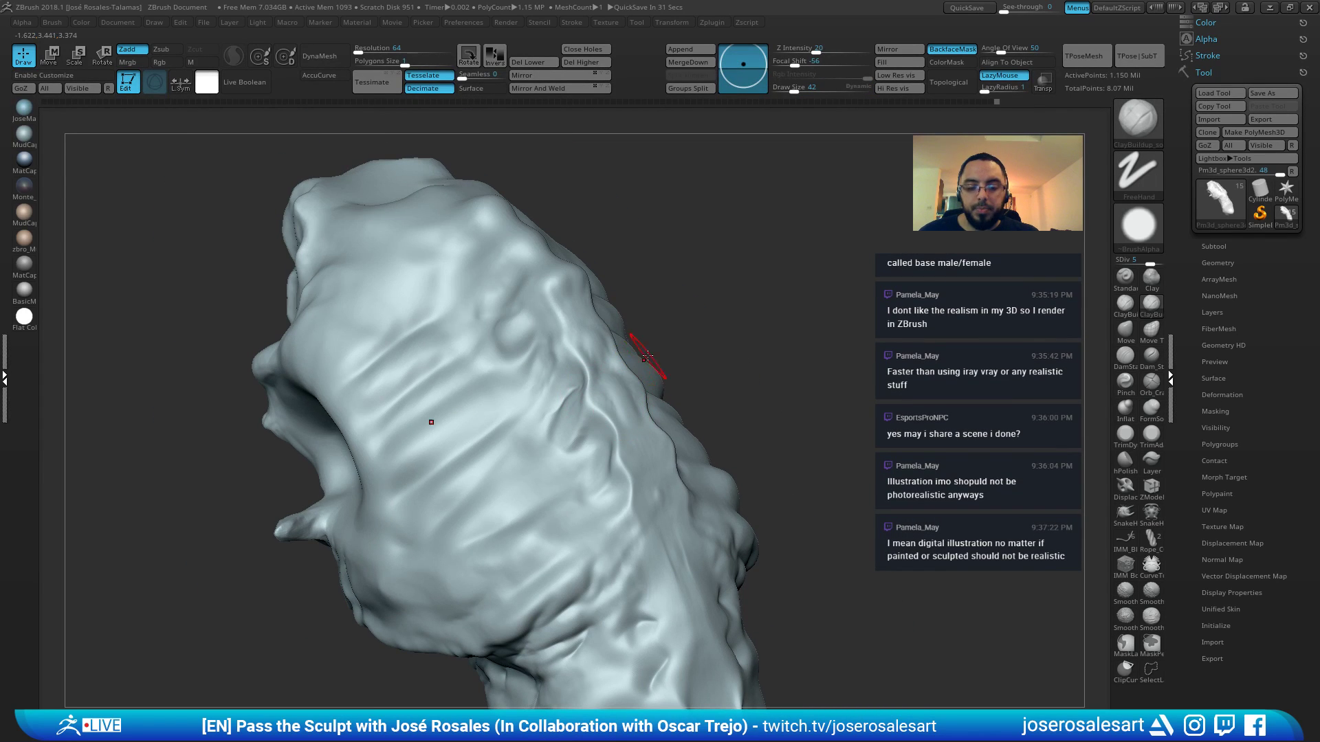
# Smooth the outer edge of the vertebra bumps along the upper spine and reduce the draw size to 30
pyautogui.moveTo(509, 293); pyautogui.dragTo(501, 246, button='right')
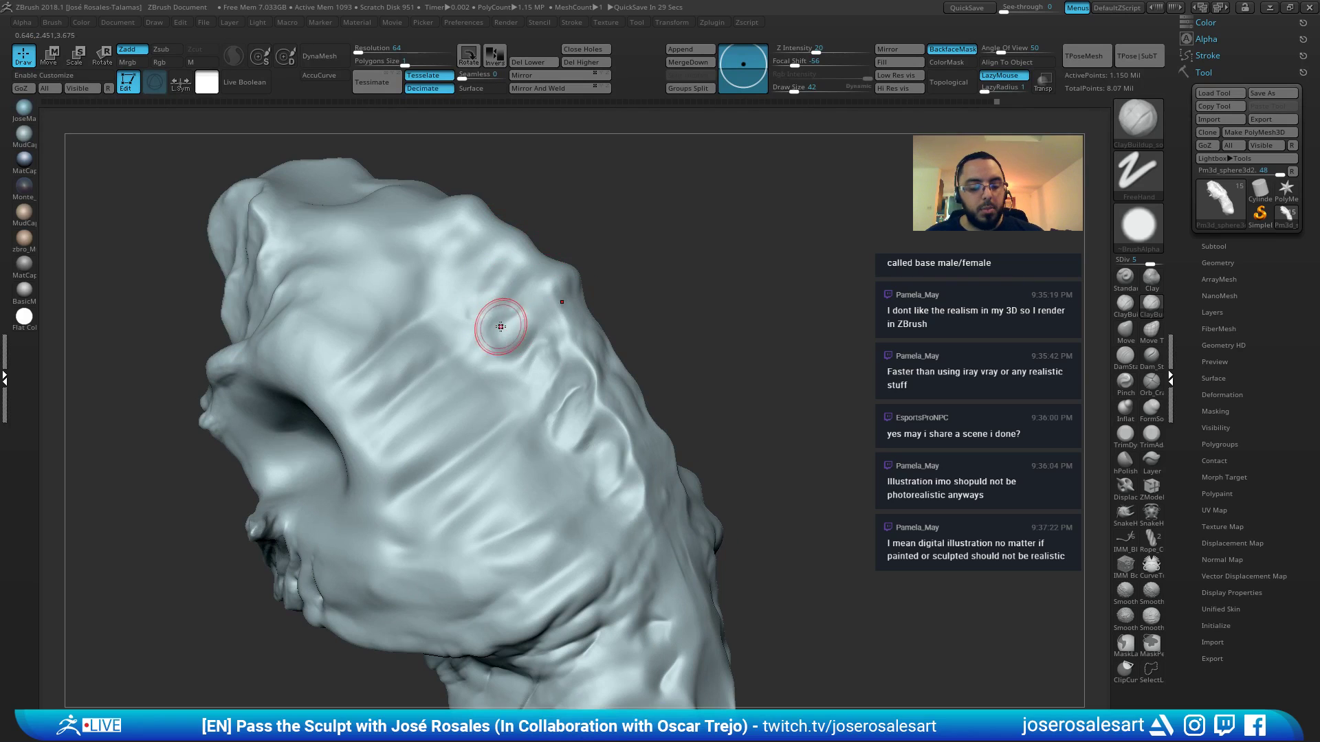
pyautogui.moveTo(503, 328)
pyautogui.keyDown('alt'); pyautogui.mouseDown(button='right')
pyautogui.moveTo(525, 277)
pyautogui.moveTo(527, 334)
pyautogui.moveTo(560, 289)
pyautogui.moveTo(546, 286)
pyautogui.moveTo(554, 265)
pyautogui.mouseUp(button='right'); pyautogui.keyUp('alt')
pyautogui.keyDown('shift'); pyautogui.moveTo(554, 265); pyautogui.dragTo(564, 267); pyautogui.keyUp('shift')
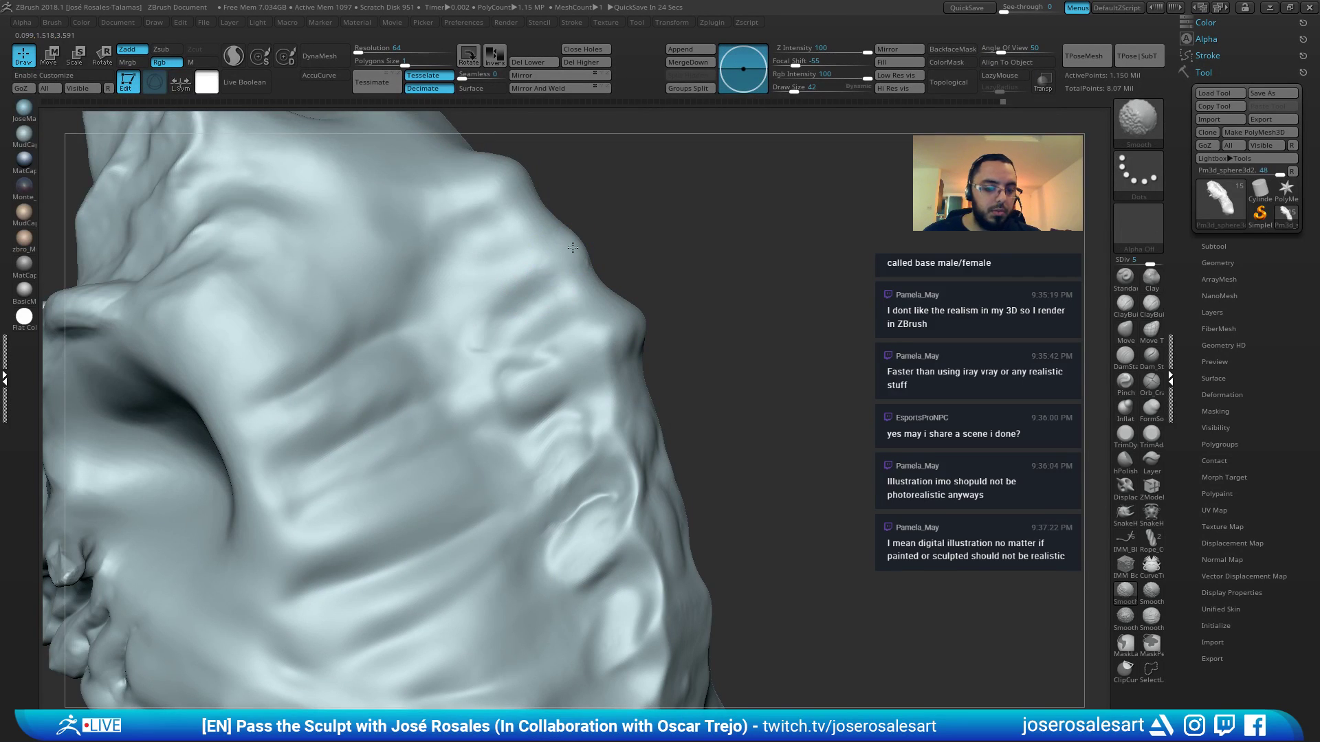
pyautogui.moveTo(574, 250)
pyautogui.keyDown('shift'); pyautogui.mouseDown(button='right')
pyautogui.moveTo(648, 241)
pyautogui.moveTo(462, 303)
pyautogui.mouseUp(button='right'); pyautogui.keyUp('shift')
pyautogui.press('[')
pyautogui.press('[')
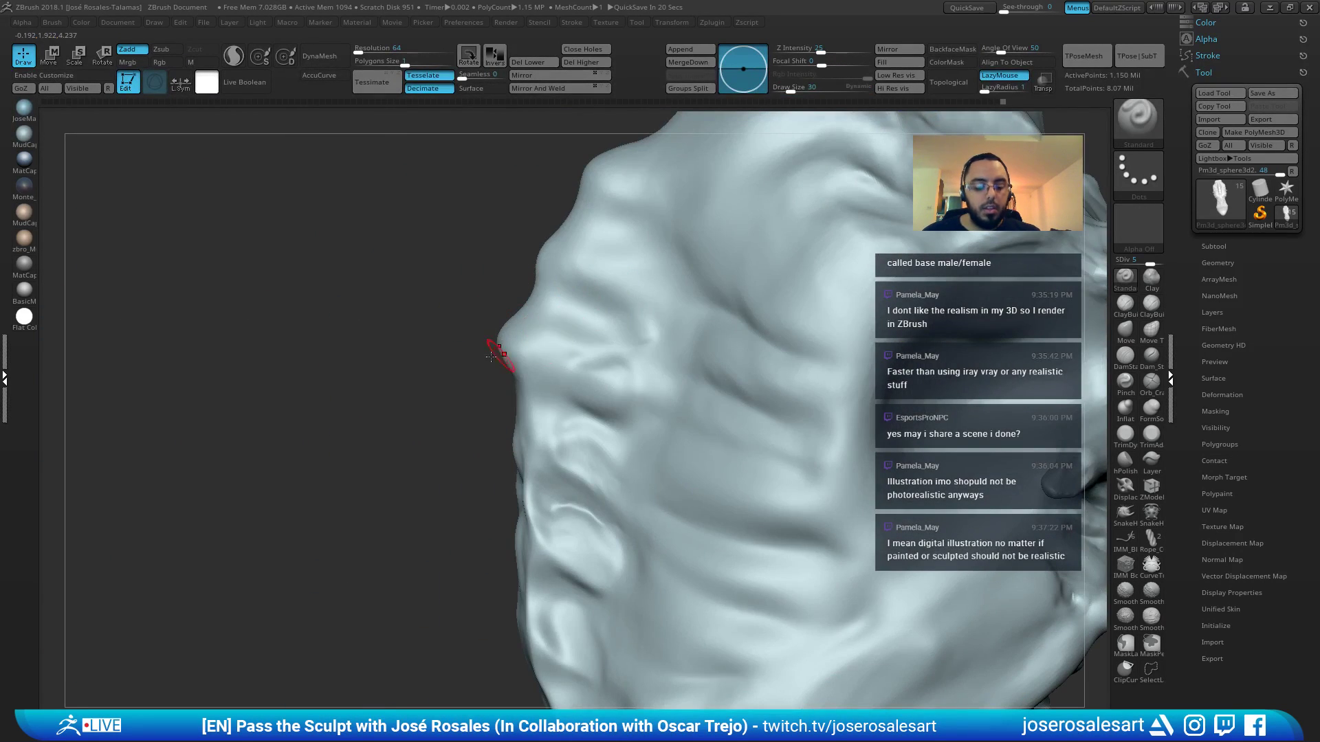
# Carve creases around the vertebra bumps beside the upper spine with DamStandard and soften them with smoothing
pyautogui.press('b')
pyautogui.press('d')
pyautogui.press('s')
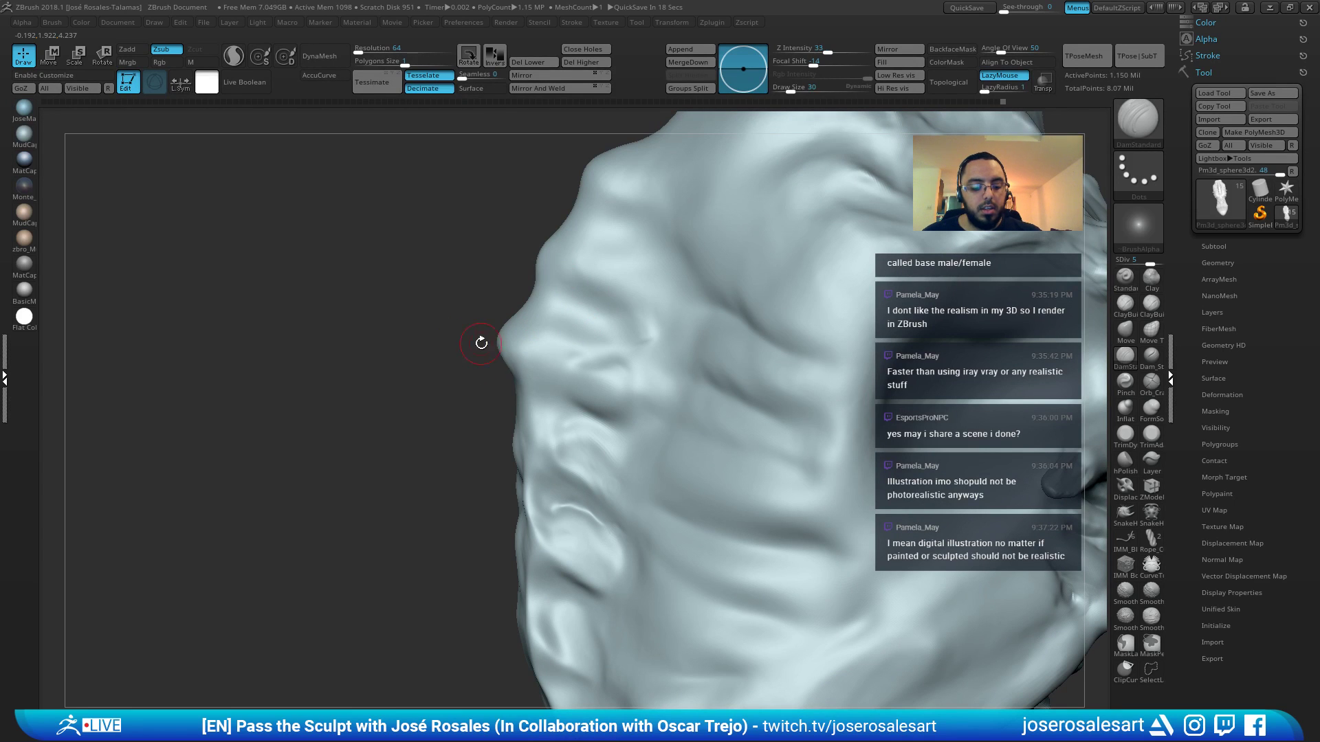
pyautogui.press('s')
pyautogui.moveTo(553, 336); pyautogui.dragTo(565, 334)
pyautogui.moveTo(566, 334); pyautogui.dragTo(607, 324, button='right')
pyautogui.press('s')
pyautogui.moveTo(607, 324); pyautogui.dragTo(603, 324)
pyautogui.moveTo(598, 337); pyautogui.dragTo(582, 356)
pyautogui.moveTo(583, 356); pyautogui.dragTo(588, 337, button='right')
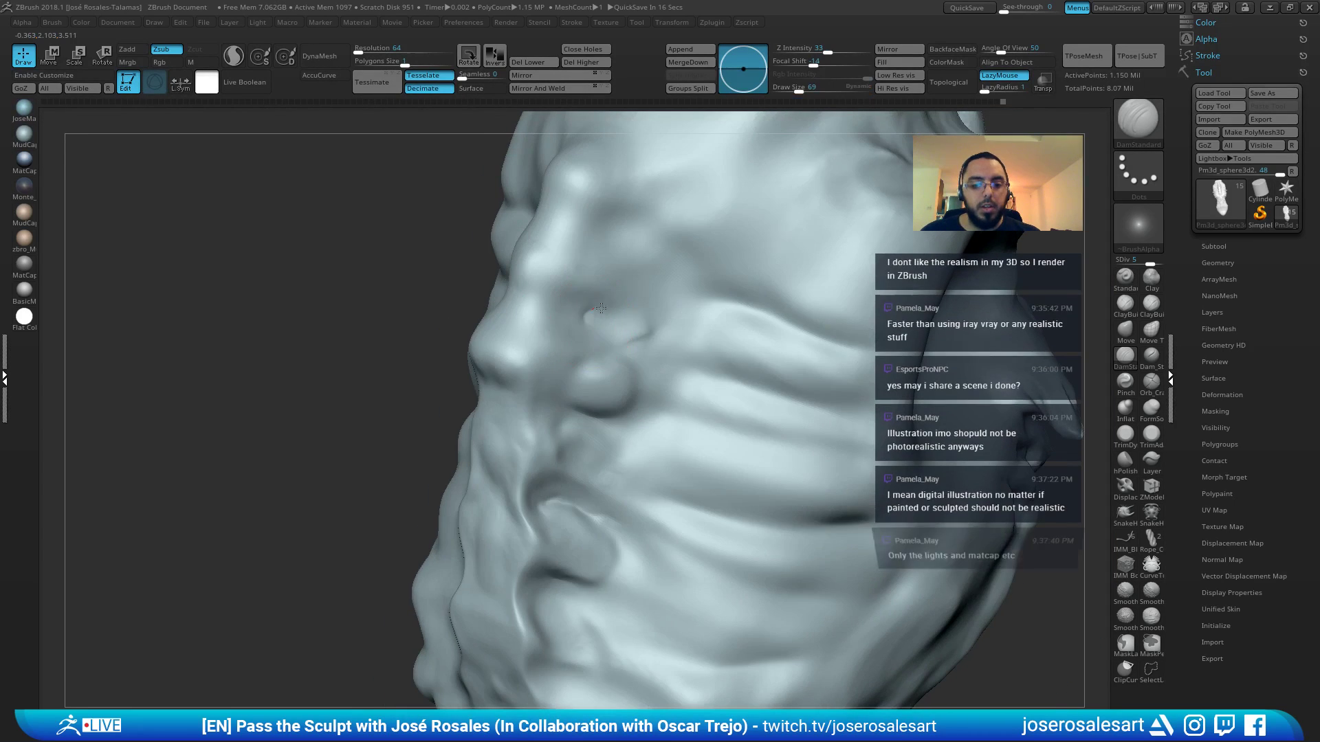
pyautogui.moveTo(592, 317); pyautogui.dragTo(613, 313)
pyautogui.keyDown('ctrl'); pyautogui.moveTo(609, 318); pyautogui.dragTo(598, 316, button='right'); pyautogui.keyUp('ctrl')
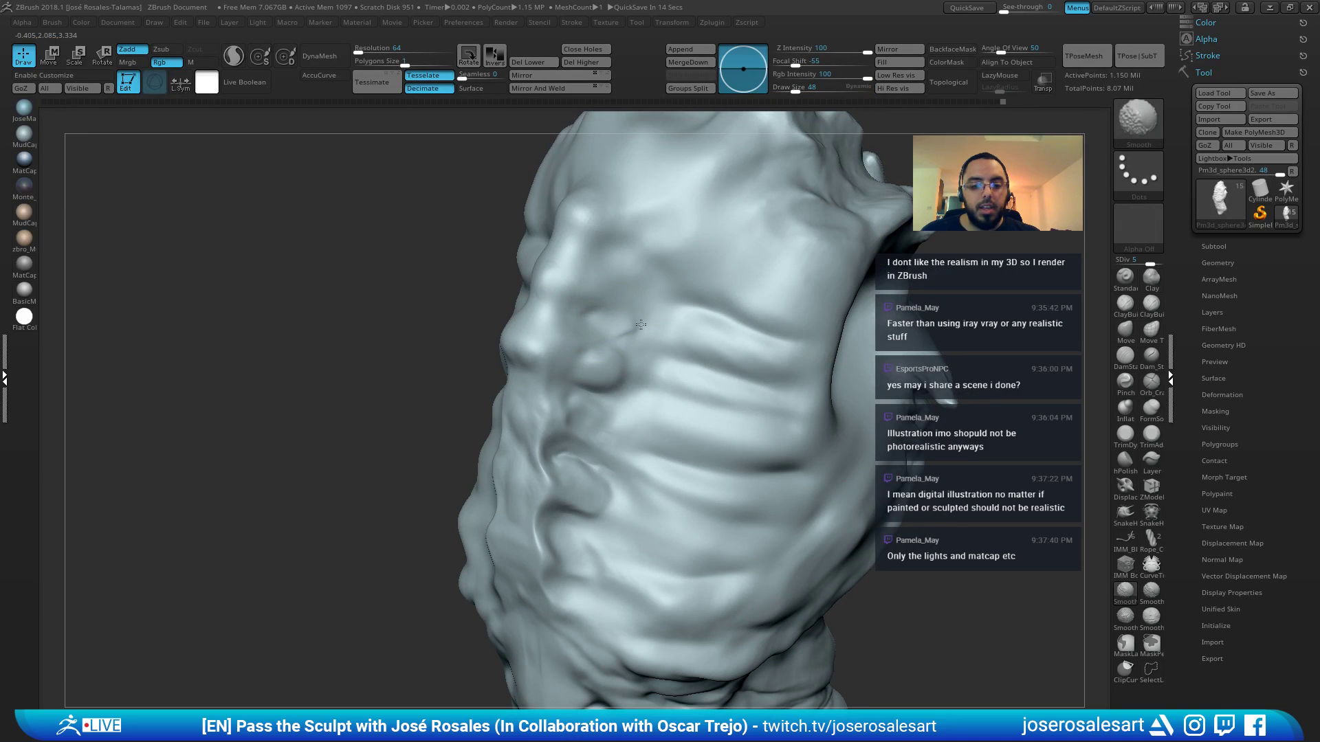
# Raise the vertebra bumps beside the upper spine with the Standard brush at draw size 30
pyautogui.press('b')
pyautogui.press('s')
pyautogui.press('t')
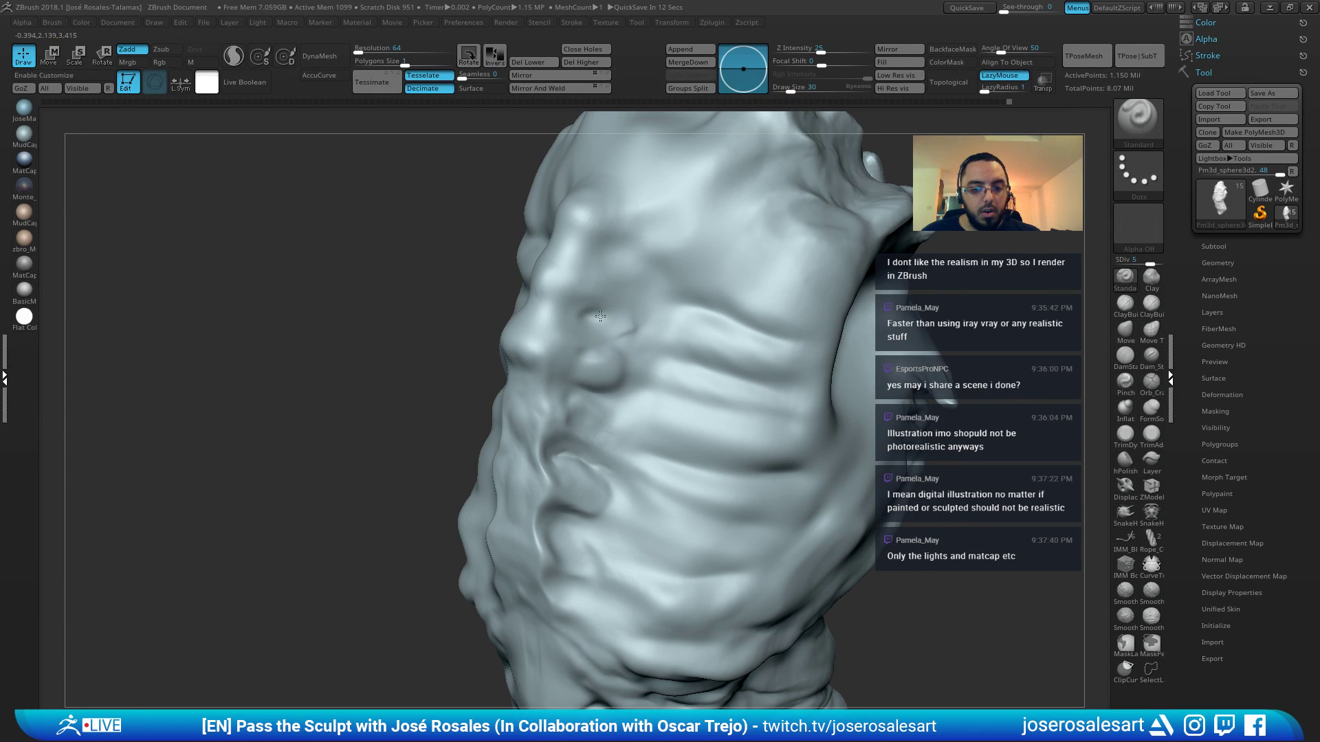
pyautogui.moveTo(600, 316)
pyautogui.mouseDown(button='right')
pyautogui.moveTo(535, 328)
pyautogui.moveTo(560, 280)
pyautogui.moveTo(415, 219)
pyautogui.moveTo(374, 224)
pyautogui.moveTo(336, 295)
pyautogui.moveTo(432, 458)
pyautogui.moveTo(447, 454)
pyautogui.mouseUp(button='right')
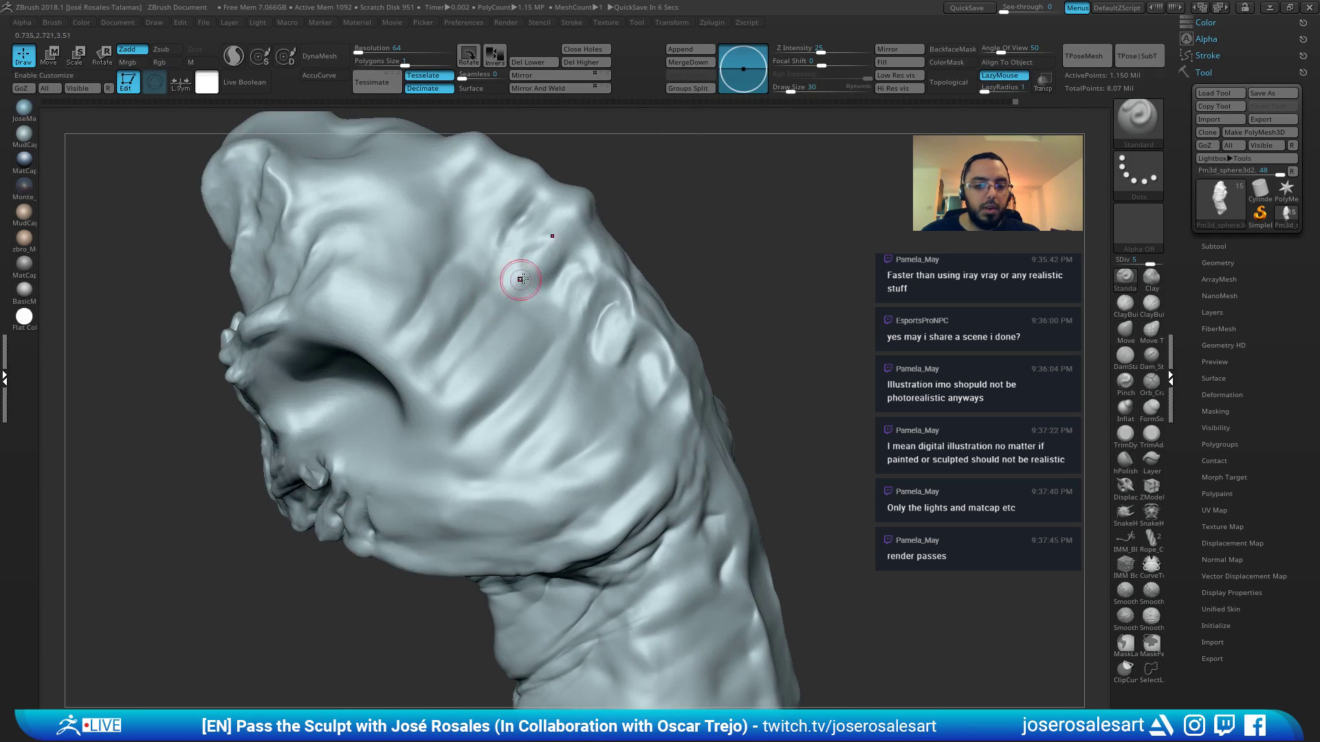
# Carve a short crease at the lower edge of the upper vertebra bump with DamStandard at draw size 33
pyautogui.moveTo(495, 241)
pyautogui.keyDown('ctrl'); pyautogui.mouseDown(button='right')
pyautogui.moveTo(533, 301)
pyautogui.moveTo(608, 313)
pyautogui.moveTo(651, 300)
pyautogui.mouseUp(button='right'); pyautogui.keyUp('ctrl')
pyautogui.press('b')
pyautogui.press('d')
pyautogui.press('s')
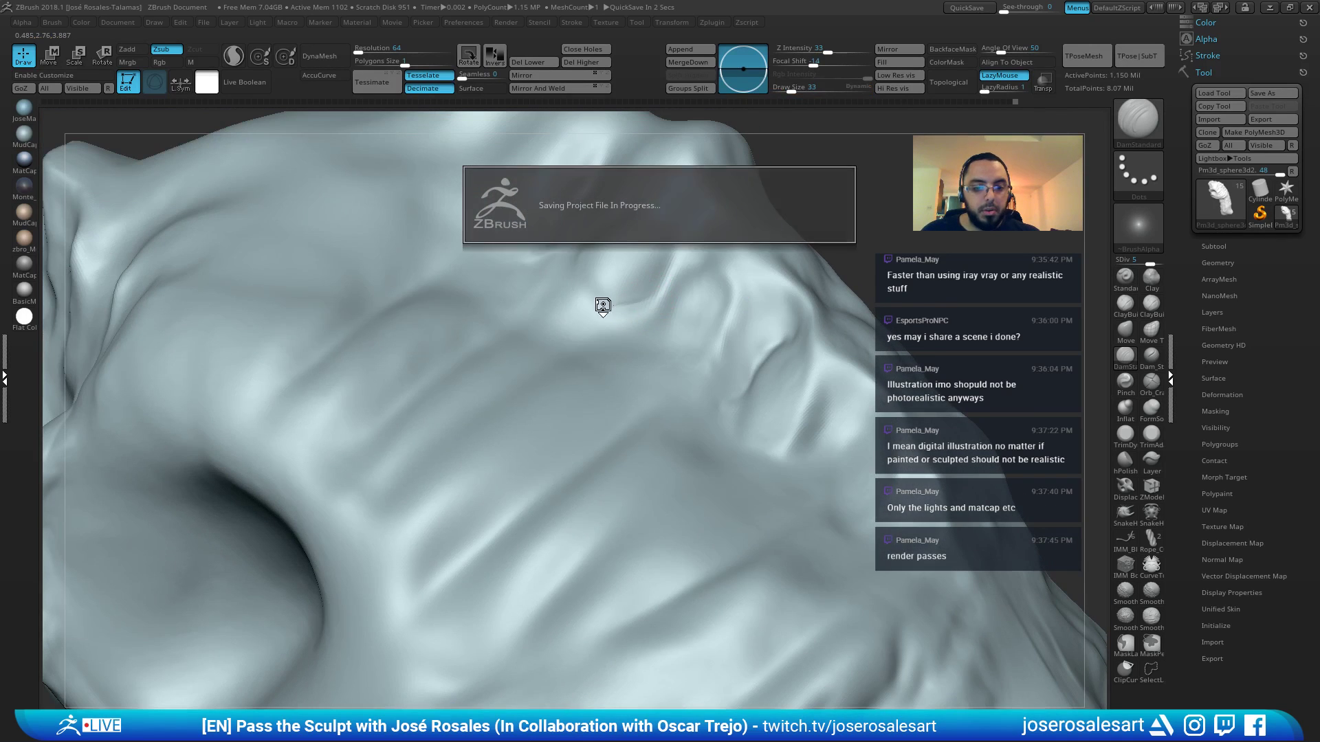
pyautogui.moveTo(575, 293); pyautogui.dragTo(633, 306)
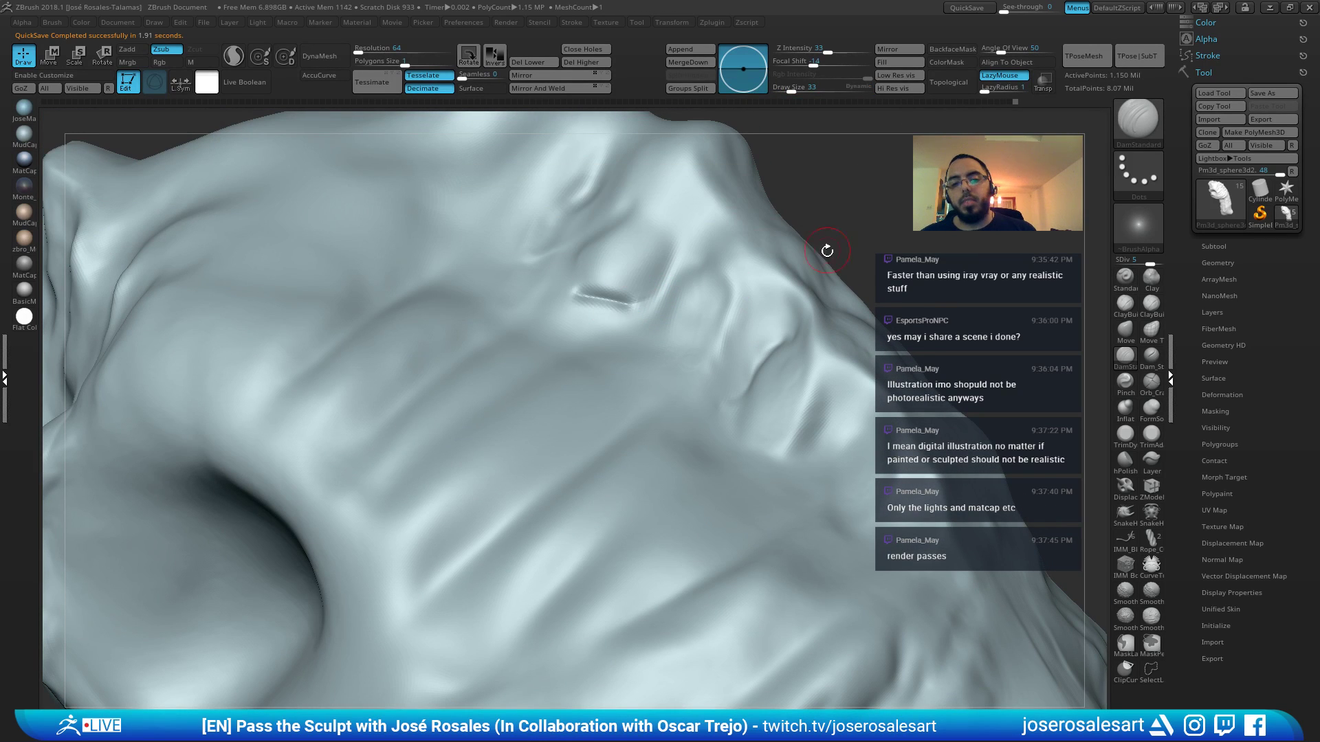
pyautogui.moveTo(589, 314)
pyautogui.mouseDown(button='right')
pyautogui.moveTo(640, 324)
pyautogui.moveTo(613, 324)
pyautogui.mouseUp(button='right')
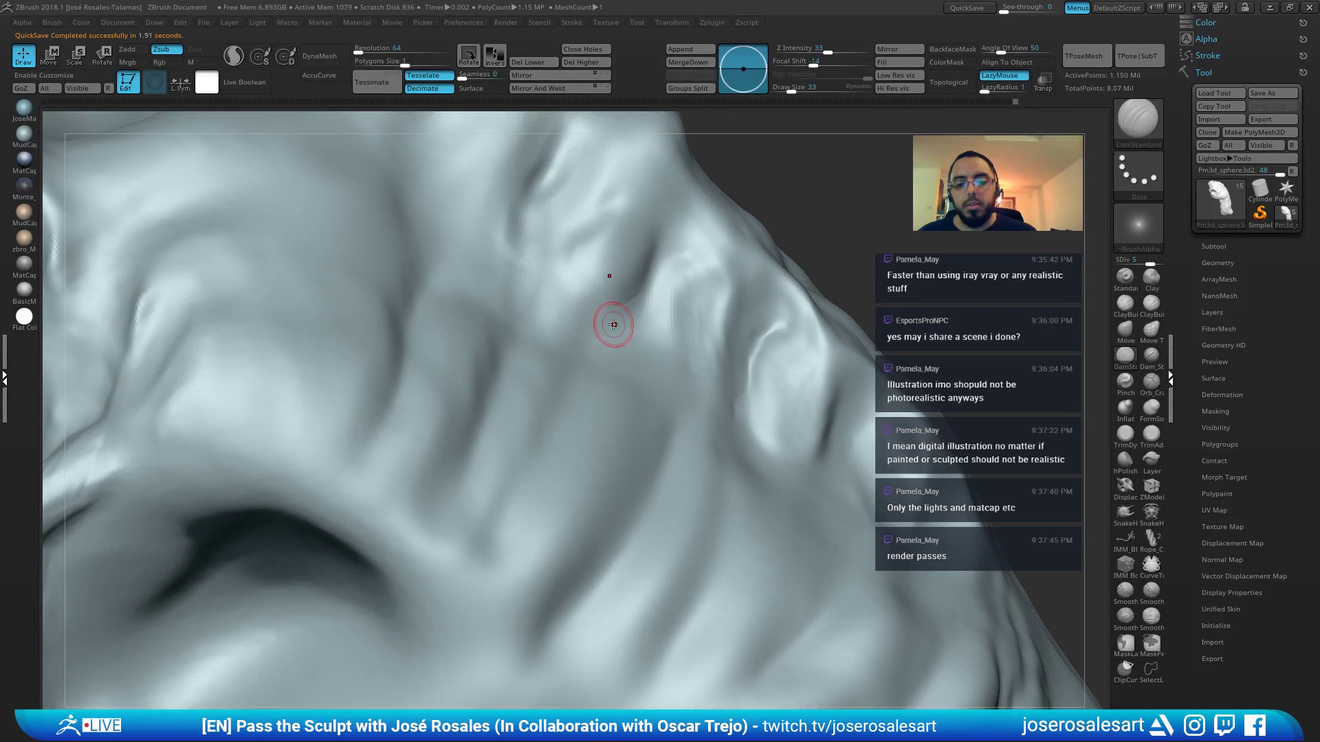
# Build up the vertebra bumps beside the upper spine with ClayBuildup at draw size 26
pyautogui.moveTo(565, 259)
pyautogui.keyDown('ctrl'); pyautogui.mouseDown(button='right')
pyautogui.moveTo(595, 295)
pyautogui.moveTo(640, 286)
pyautogui.moveTo(620, 292)
pyautogui.moveTo(606, 244)
pyautogui.moveTo(636, 208)
pyautogui.moveTo(610, 298)
pyautogui.moveTo(533, 341)
pyautogui.moveTo(612, 292)
pyautogui.moveTo(539, 343)
pyautogui.moveTo(570, 344)
pyautogui.moveTo(583, 308)
pyautogui.mouseUp(button='right'); pyautogui.keyUp('ctrl')
pyautogui.press('1')
pyautogui.press('2')
pyautogui.press('[')
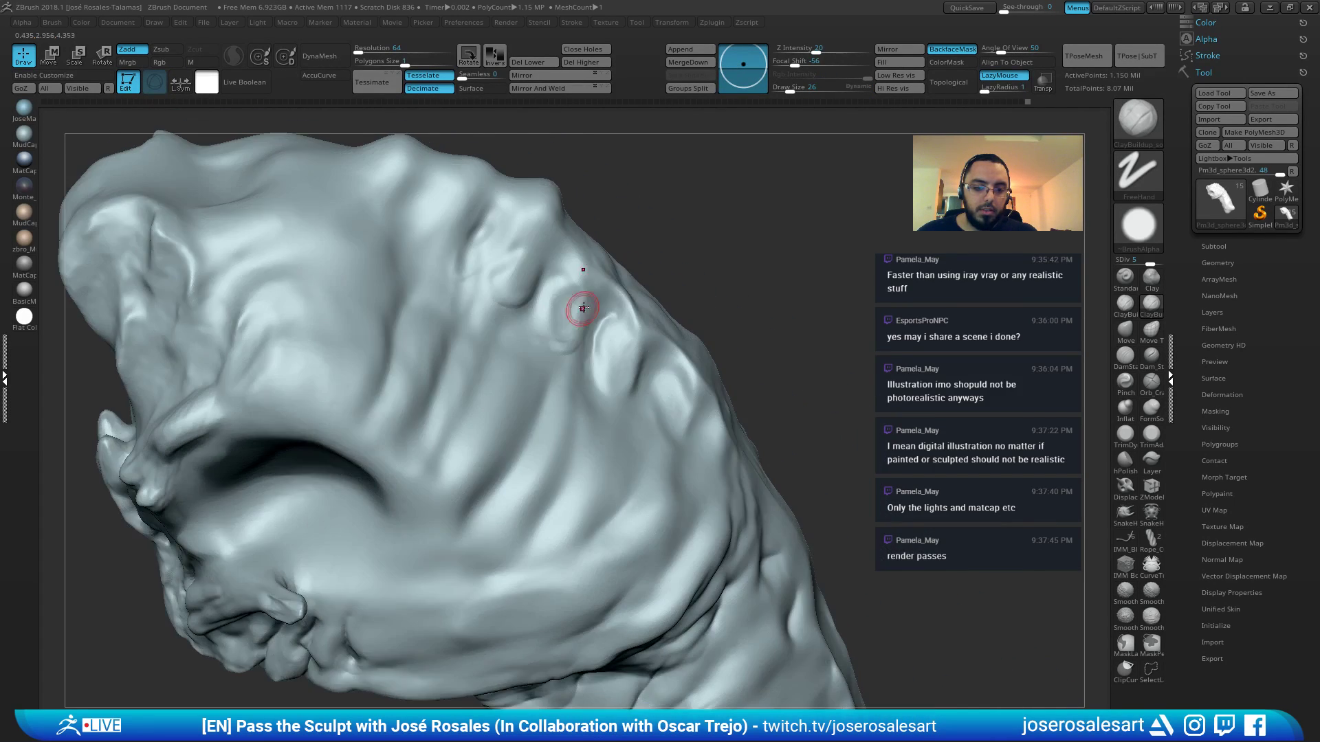
# Show the full creature and examine how the ribs and vertebrae sit beneath the shoulder and spine plates
pyautogui.hotkey('shift', 's')
pyautogui.moveTo(648, 271); pyautogui.dragTo(605, 285, button='right')
pyautogui.keyDown('ctrl'); pyautogui.moveTo(604, 285); pyautogui.dragTo(580, 316, button='right'); pyautogui.keyUp('ctrl')
pyautogui.hotkey('shift', 's')
pyautogui.moveTo(504, 344); pyautogui.dragTo(536, 321, button='right')
pyautogui.hotkey('shift', 's')
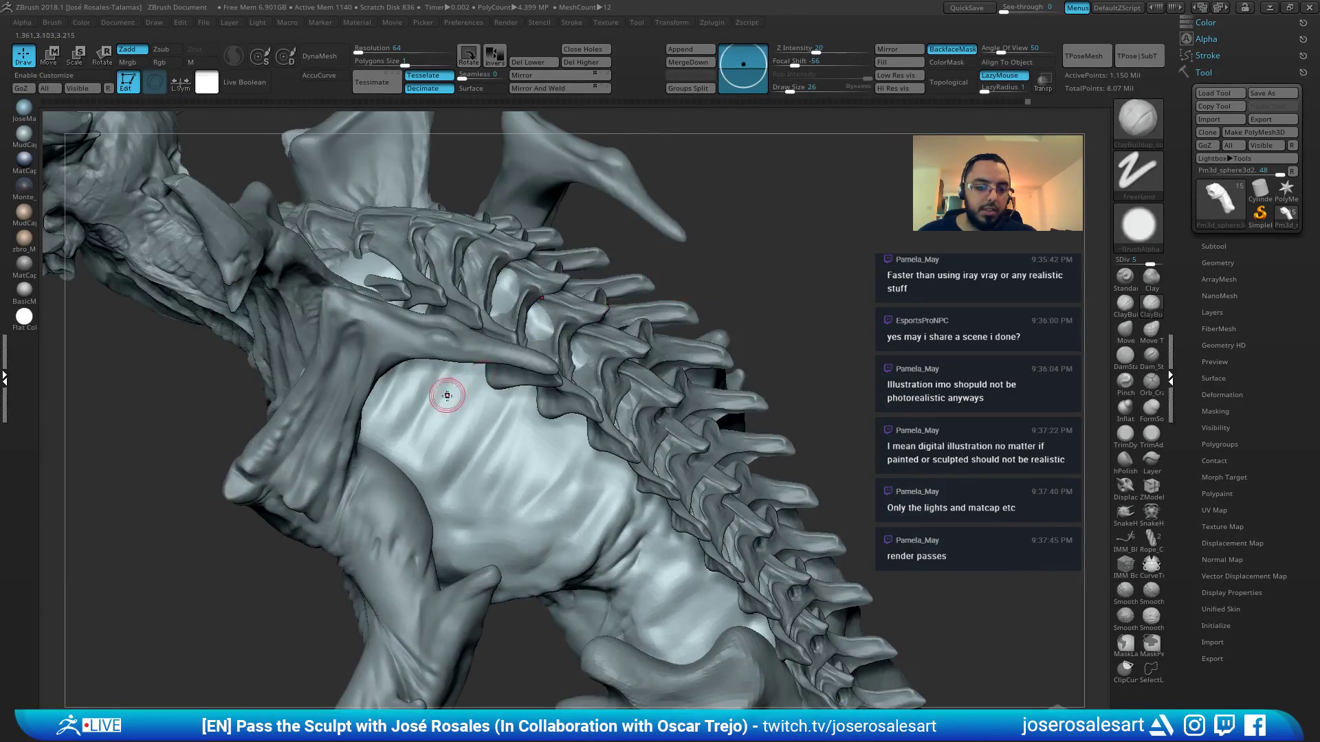
pyautogui.moveTo(446, 395)
pyautogui.mouseDown(button='right')
pyautogui.moveTo(579, 274)
pyautogui.moveTo(598, 315)
pyautogui.moveTo(519, 299)
pyautogui.mouseUp(button='right')
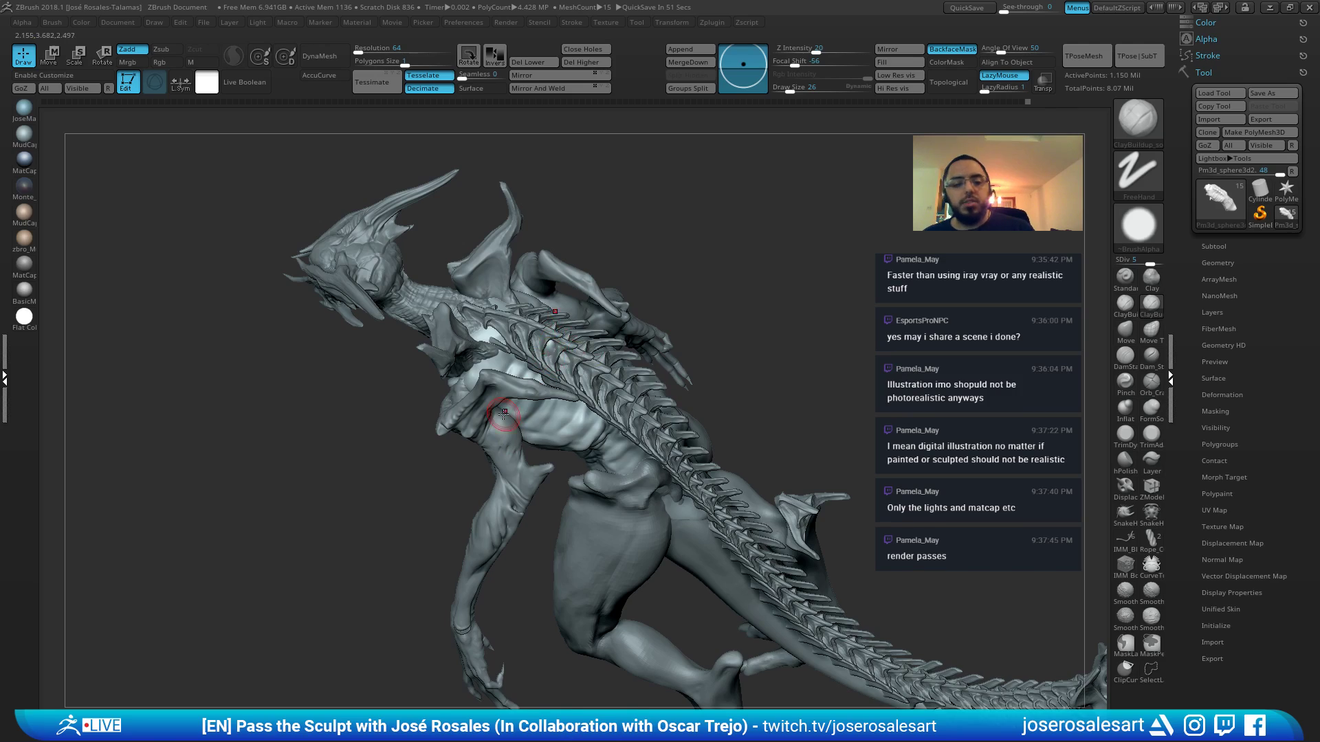
pyautogui.moveTo(503, 414); pyautogui.dragTo(644, 259, button='right')
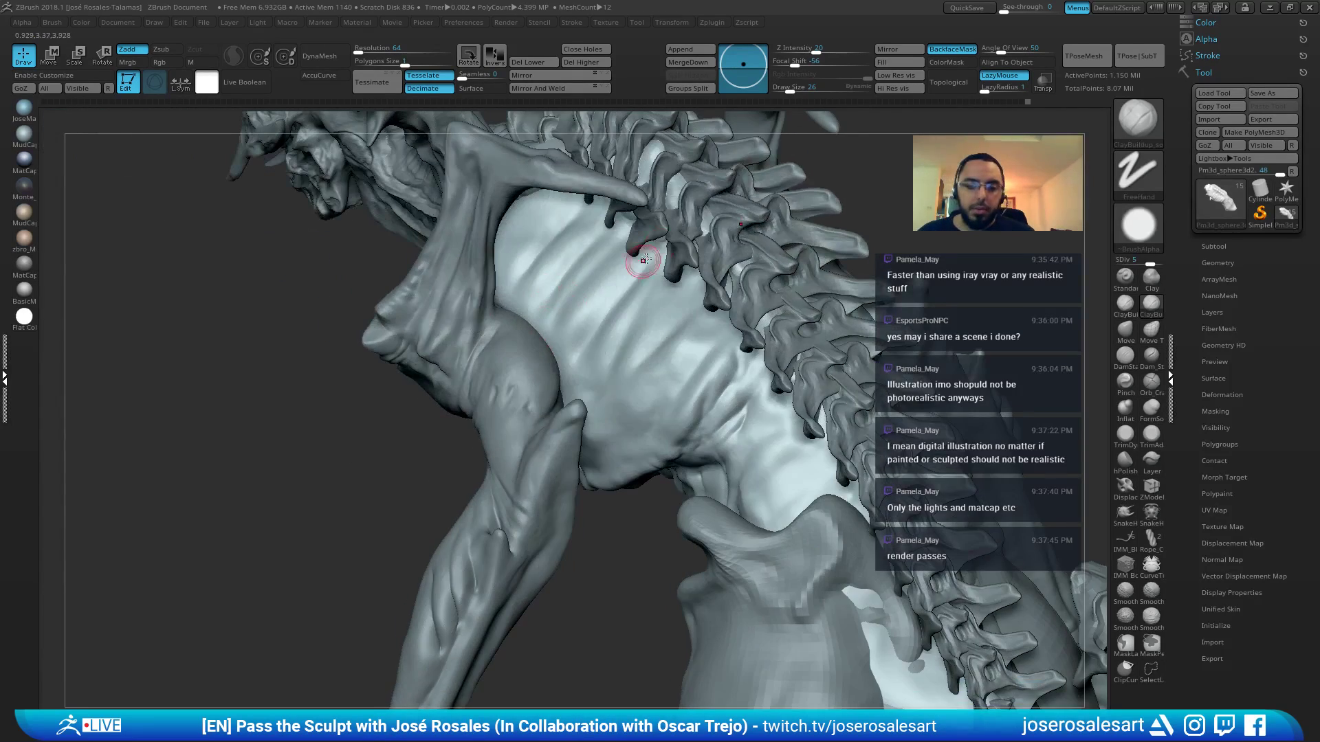
pyautogui.moveTo(618, 365)
pyautogui.mouseDown(button='right')
pyautogui.moveTo(653, 372)
pyautogui.moveTo(598, 368)
pyautogui.moveTo(630, 245)
pyautogui.mouseUp(button='right')
# Isolate the torso and build up the rib forms on its side with ClayBuildup at draw size 42
pyautogui.moveTo(532, 299)
pyautogui.keyDown('ctrl'); pyautogui.mouseDown(button='right')
pyautogui.moveTo(584, 336)
pyautogui.moveTo(554, 368)
pyautogui.mouseUp(button='right'); pyautogui.keyUp('ctrl')
pyautogui.press(']')
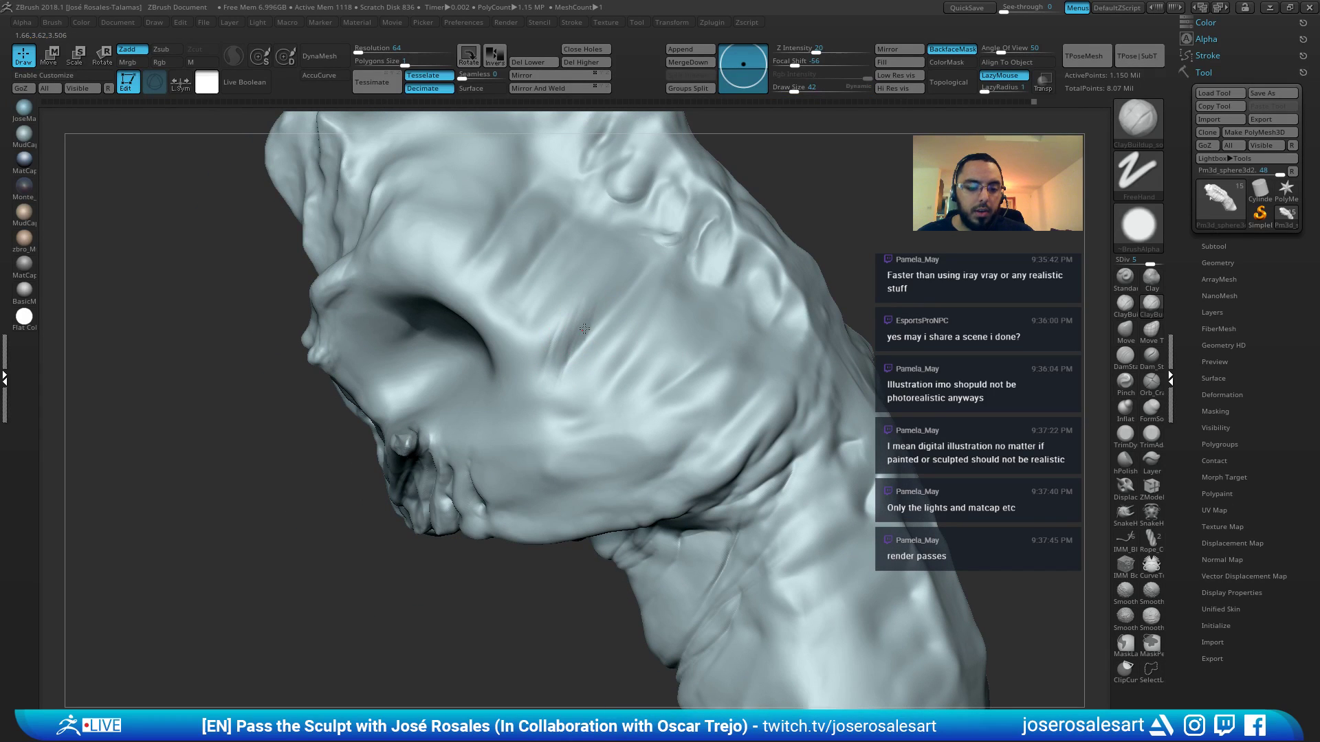
pyautogui.moveTo(625, 298)
pyautogui.keyDown('ctrl'); pyautogui.mouseDown(button='right')
pyautogui.moveTo(577, 268)
pyautogui.moveTo(584, 318)
pyautogui.mouseUp(button='right'); pyautogui.keyUp('ctrl')
# Add clay to the tendons and ridge around the upper edge of the armpit hollow with ClayBuildup at draw size 42
pyautogui.moveTo(511, 409)
pyautogui.mouseDown(button='right')
pyautogui.moveTo(437, 305)
pyautogui.moveTo(456, 259)
pyautogui.moveTo(515, 235)
pyautogui.moveTo(512, 272)
pyautogui.moveTo(440, 282)
pyautogui.moveTo(492, 251)
pyautogui.moveTo(464, 272)
pyautogui.moveTo(441, 267)
pyautogui.moveTo(480, 168)
pyautogui.moveTo(470, 262)
pyautogui.moveTo(451, 260)
pyautogui.mouseUp(button='right')
pyautogui.press('b')
pyautogui.press('s')
pyautogui.press('t')
pyautogui.press('b')
pyautogui.press('c')
pyautogui.press('b')
pyautogui.moveTo(449, 262); pyautogui.dragTo(480, 233)
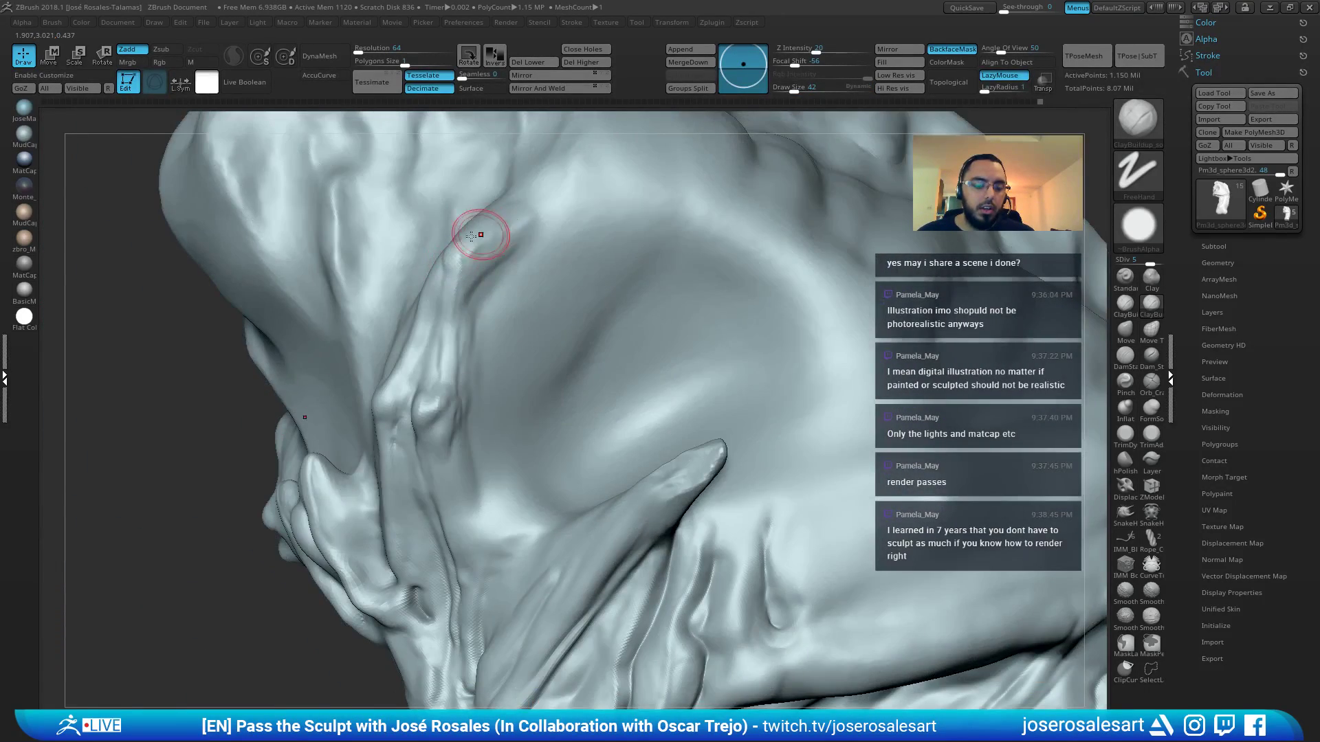
pyautogui.moveTo(480, 233)
pyautogui.mouseDown(button='right')
pyautogui.moveTo(419, 247)
pyautogui.moveTo(463, 265)
pyautogui.mouseUp(button='right')
pyautogui.moveTo(475, 332)
pyautogui.mouseDown(button='right')
pyautogui.moveTo(480, 254)
pyautogui.moveTo(427, 206)
pyautogui.mouseUp(button='right')
pyautogui.moveTo(468, 249)
pyautogui.keyDown('ctrl'); pyautogui.mouseDown(button='right')
pyautogui.moveTo(474, 296)
pyautogui.moveTo(481, 254)
pyautogui.moveTo(495, 293)
pyautogui.moveTo(496, 234)
pyautogui.moveTo(433, 220)
pyautogui.moveTo(383, 242)
pyautogui.moveTo(402, 223)
pyautogui.moveTo(492, 348)
pyautogui.mouseUp(button='right'); pyautogui.keyUp('ctrl')
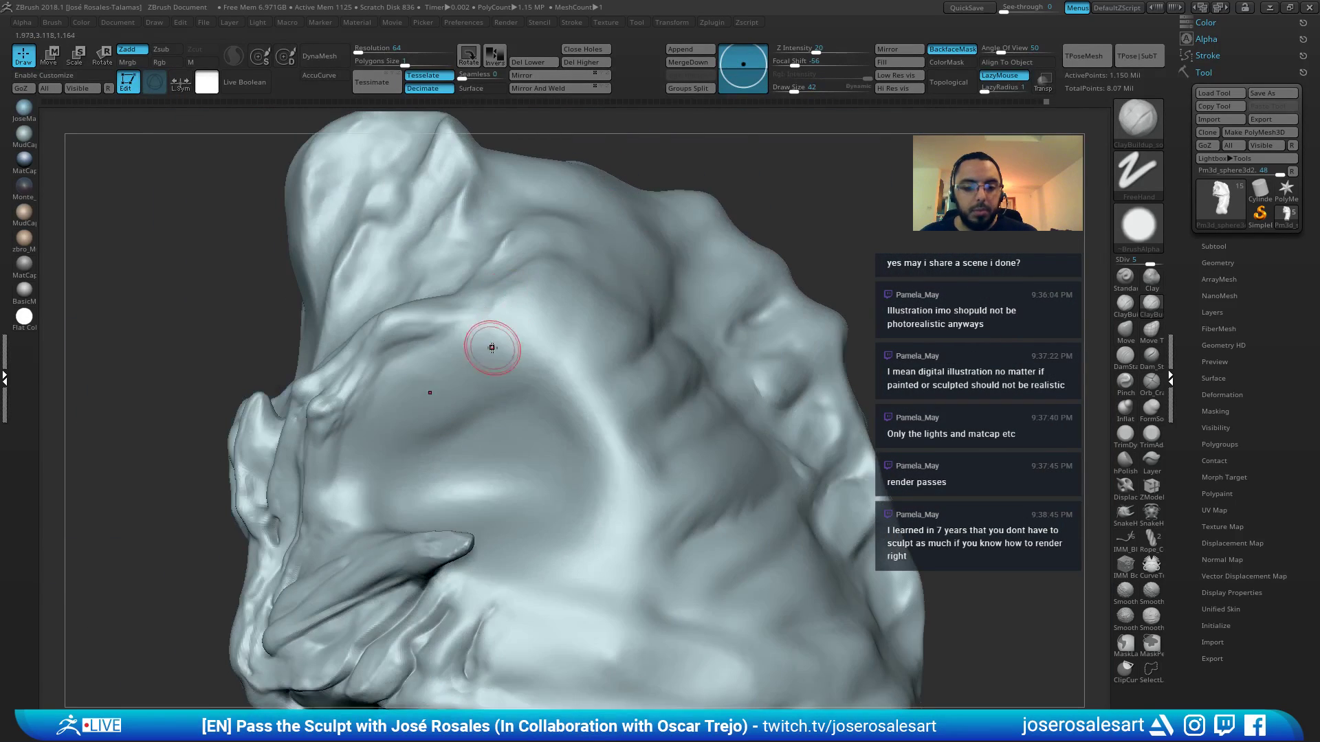
pyautogui.moveTo(486, 346)
pyautogui.mouseDown(button='right')
pyautogui.moveTo(577, 337)
pyautogui.moveTo(492, 286)
pyautogui.moveTo(531, 342)
pyautogui.mouseUp(button='right')
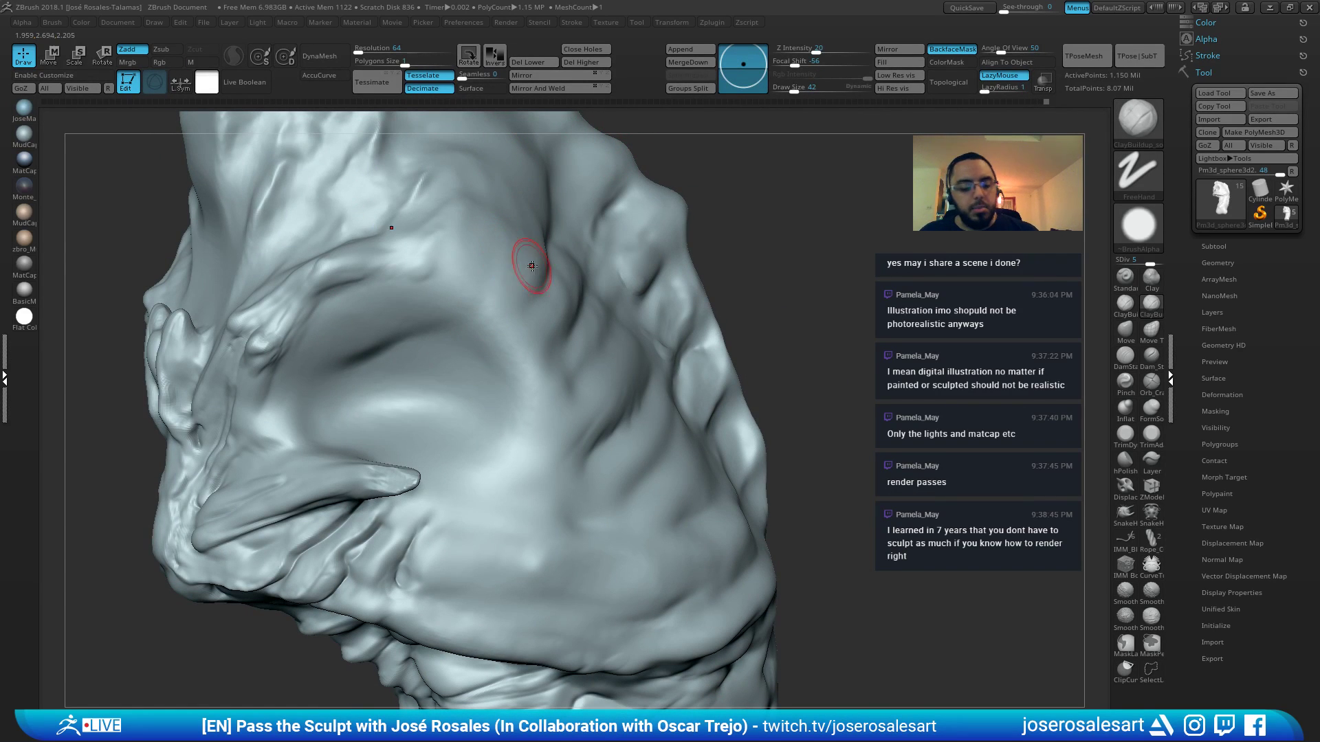
# Build up the rib ends behind the armpit hollow with the Standard and ClayBuildup brushes at draw size 33
pyautogui.press('1')
pyautogui.press('s')
pyautogui.moveTo(542, 286); pyautogui.dragTo(534, 286)
pyautogui.moveTo(533, 296)
pyautogui.mouseDown(button='right')
pyautogui.moveTo(495, 292)
pyautogui.moveTo(530, 277)
pyautogui.mouseUp(button='right')
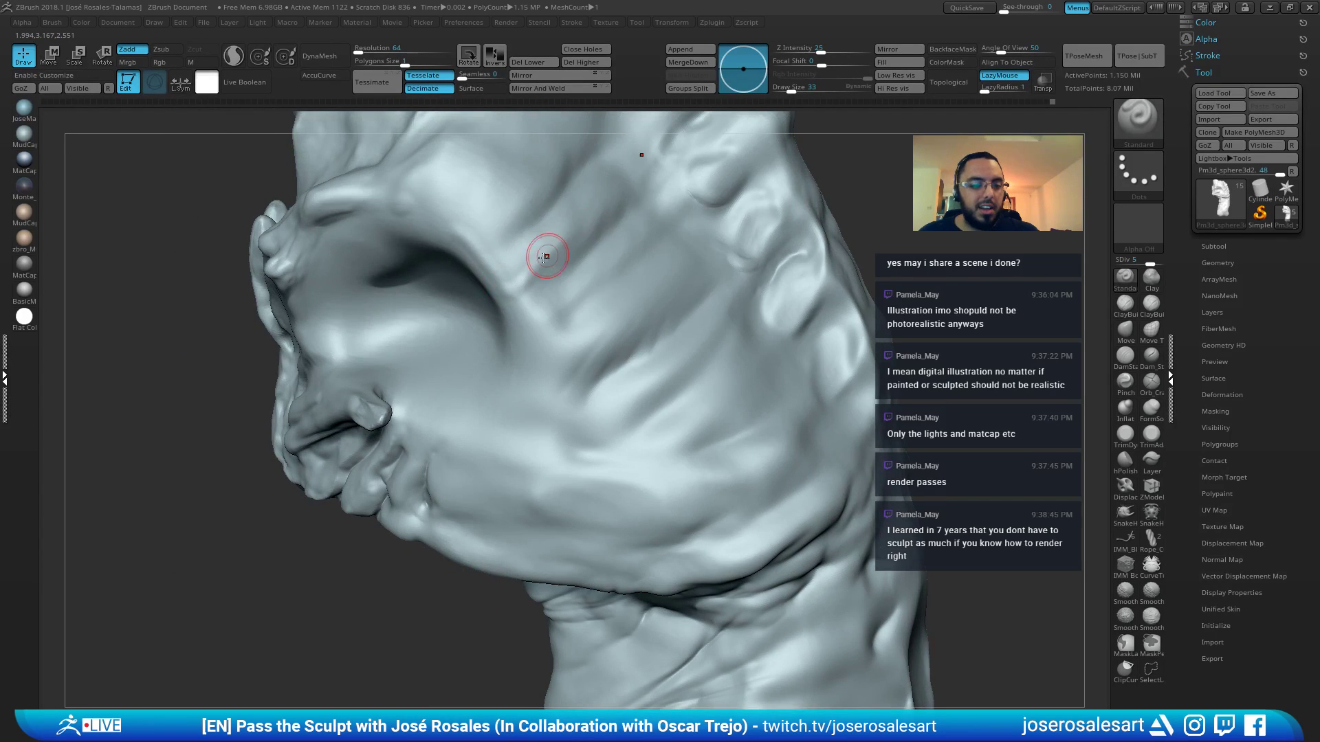
pyautogui.moveTo(562, 235); pyautogui.dragTo(479, 296, button='right')
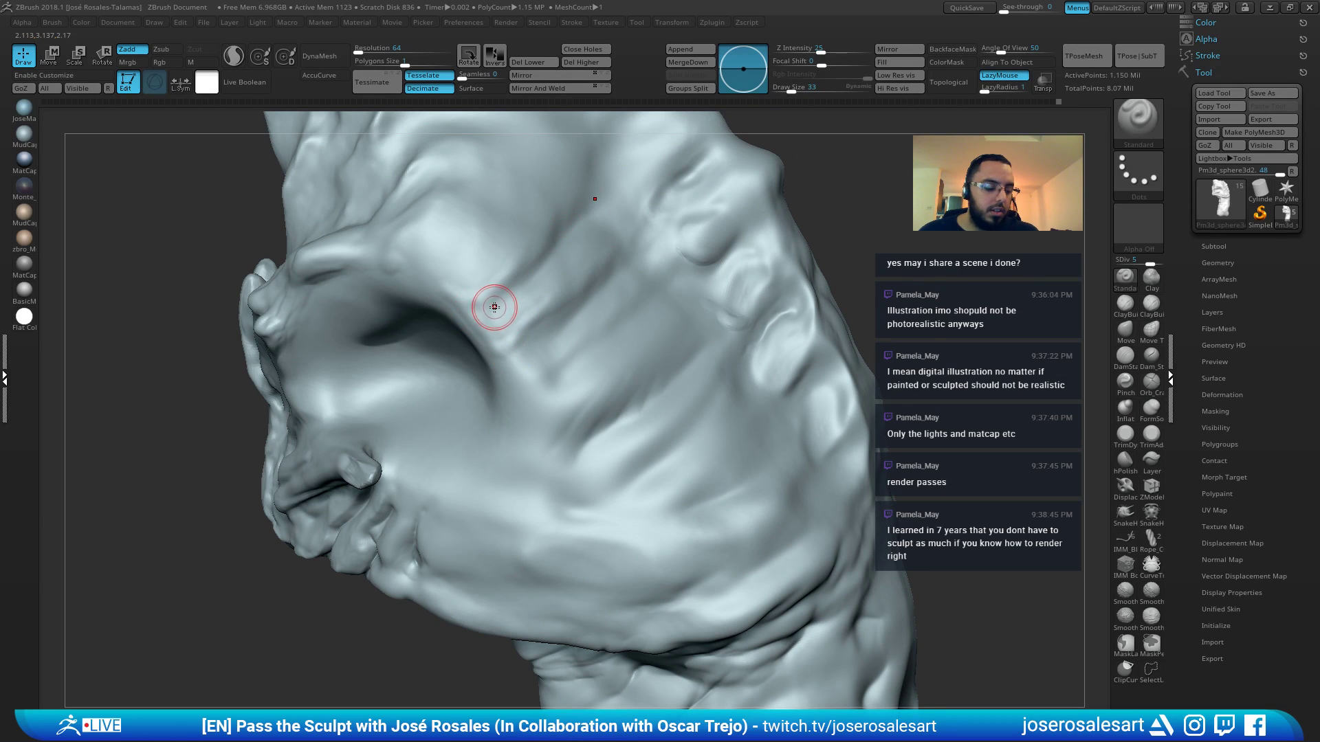
pyautogui.press('2')
pyautogui.moveTo(485, 299)
pyautogui.mouseDown(button='right')
pyautogui.moveTo(455, 301)
pyautogui.moveTo(502, 353)
pyautogui.moveTo(559, 320)
pyautogui.moveTo(581, 229)
pyautogui.moveTo(539, 339)
pyautogui.mouseUp(button='right')
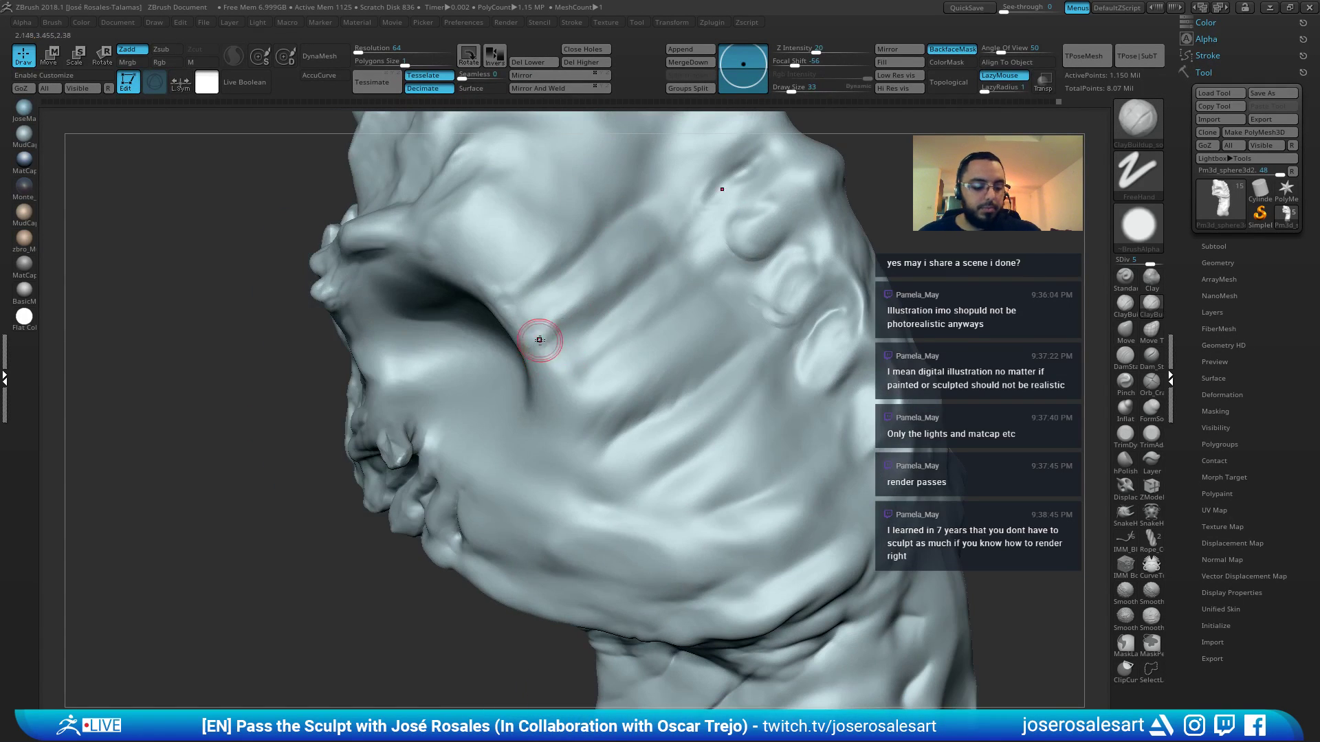
# Carve the grooves between the ribs behind the armpit hollow with DamStandard at draw size 45
pyautogui.press('b')
pyautogui.press('d')
pyautogui.press('s')
pyautogui.press('s')
pyautogui.moveTo(547, 372); pyautogui.dragTo(554, 372)
pyautogui.keyDown('ctrl'); pyautogui.moveTo(593, 347); pyautogui.dragTo(606, 353, button='right'); pyautogui.keyUp('ctrl')
pyautogui.moveTo(565, 342); pyautogui.dragTo(577, 337)
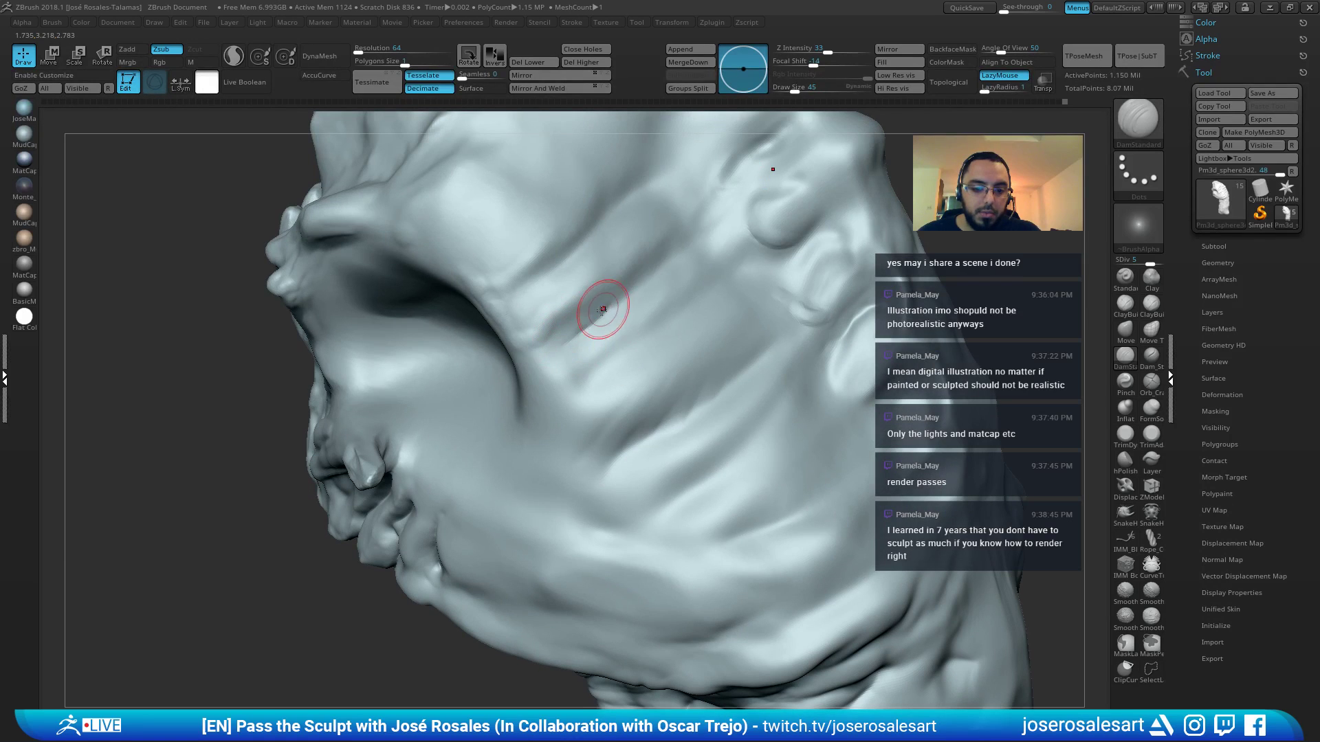
# Raise fine ridges along the upper ribs with the Standard brush at draw sizes 23 and 17
pyautogui.moveTo(696, 253)
pyautogui.mouseDown(button='right')
pyautogui.moveTo(661, 269)
pyautogui.moveTo(676, 249)
pyautogui.moveTo(665, 203)
pyautogui.moveTo(633, 250)
pyautogui.moveTo(742, 241)
pyautogui.moveTo(687, 250)
pyautogui.moveTo(703, 224)
pyautogui.moveTo(669, 313)
pyautogui.mouseUp(button='right')
pyautogui.press('b')
pyautogui.press('c')
pyautogui.press('b')
pyautogui.press('b')
pyautogui.press('s')
pyautogui.press('t')
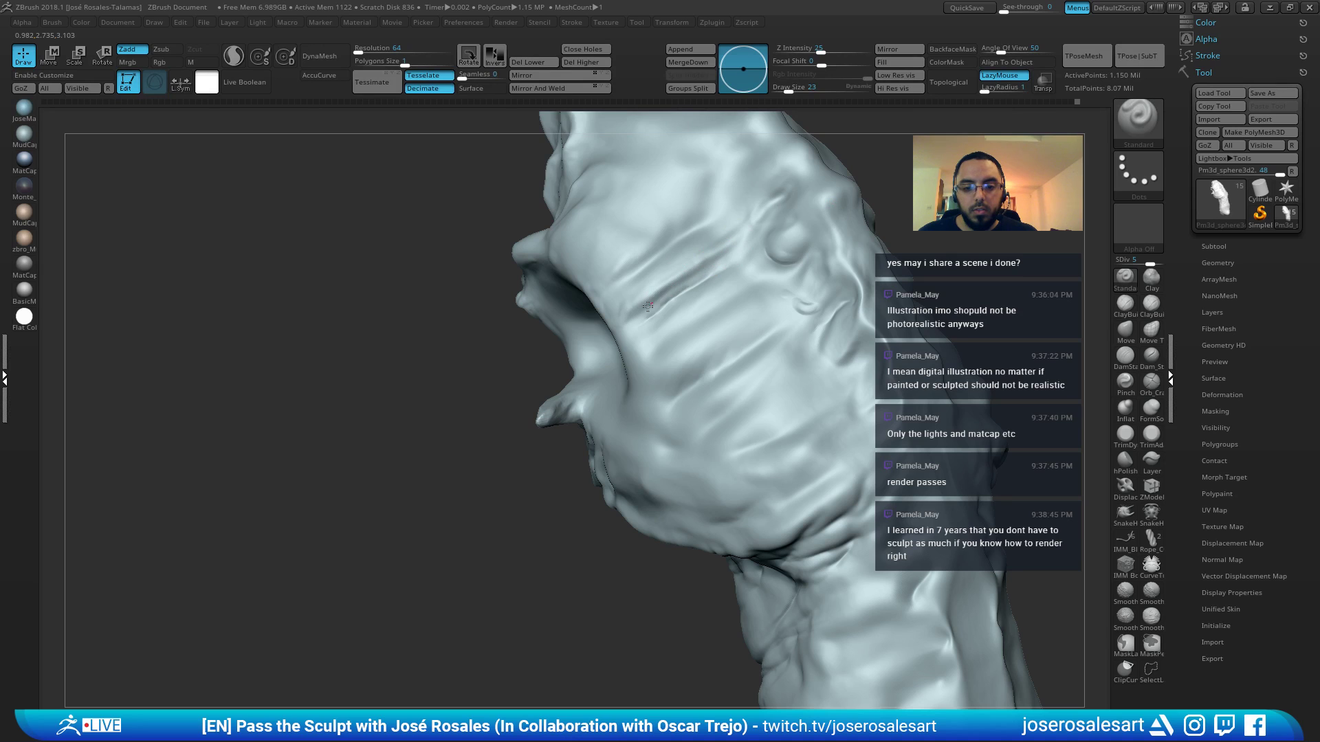
pyautogui.moveTo(627, 324)
pyautogui.mouseDown(button='right')
pyautogui.moveTo(640, 304)
pyautogui.moveTo(624, 310)
pyautogui.moveTo(654, 325)
pyautogui.moveTo(680, 297)
pyautogui.moveTo(603, 279)
pyautogui.mouseUp(button='right')
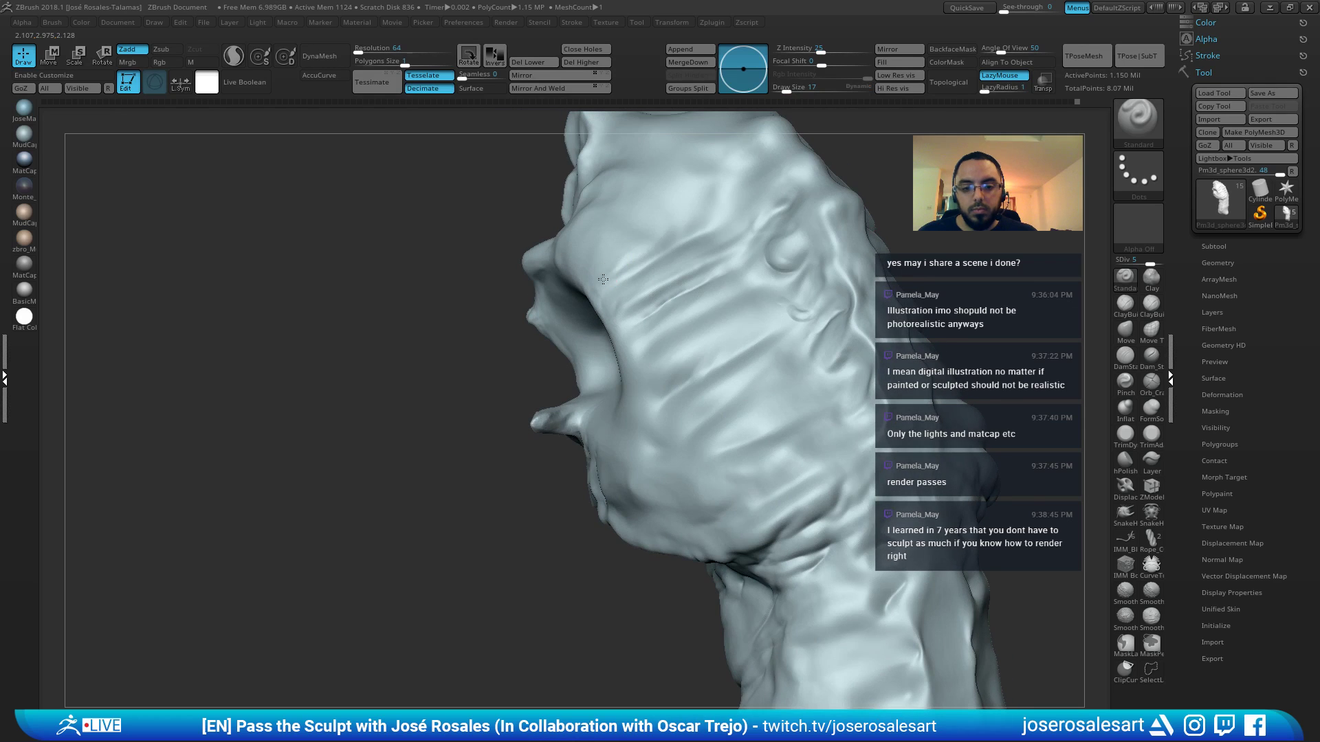
pyautogui.moveTo(712, 215); pyautogui.dragTo(656, 247, button='right')
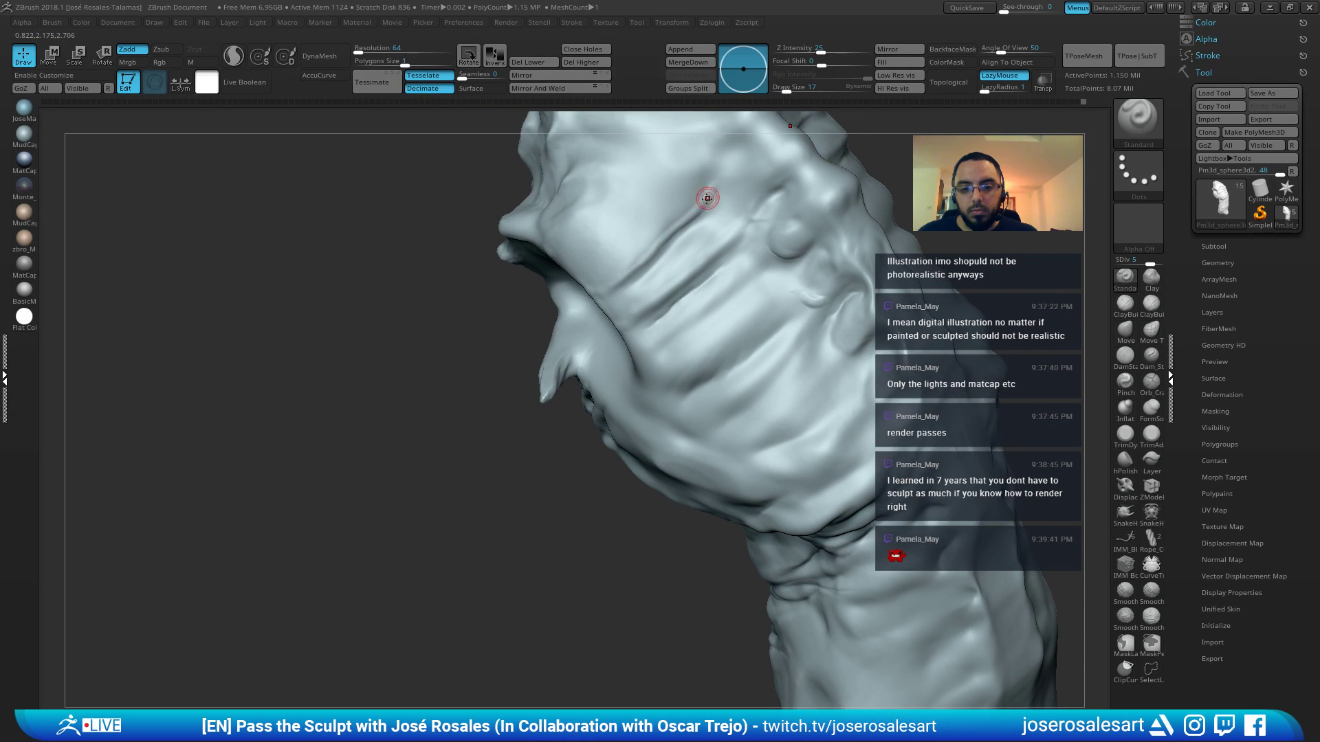
# Deepen the creases between the upper ribs and around the vertebra bumps with DamStandard at draw size 36
pyautogui.moveTo(707, 198)
pyautogui.mouseDown(button='right')
pyautogui.moveTo(693, 251)
pyautogui.moveTo(729, 227)
pyautogui.moveTo(790, 220)
pyautogui.moveTo(721, 220)
pyautogui.moveTo(768, 207)
pyautogui.moveTo(724, 307)
pyautogui.moveTo(744, 298)
pyautogui.mouseUp(button='right')
pyautogui.press('b')
pyautogui.press('d')
pyautogui.press('s')
pyautogui.moveTo(674, 321); pyautogui.dragTo(689, 356, button='right')
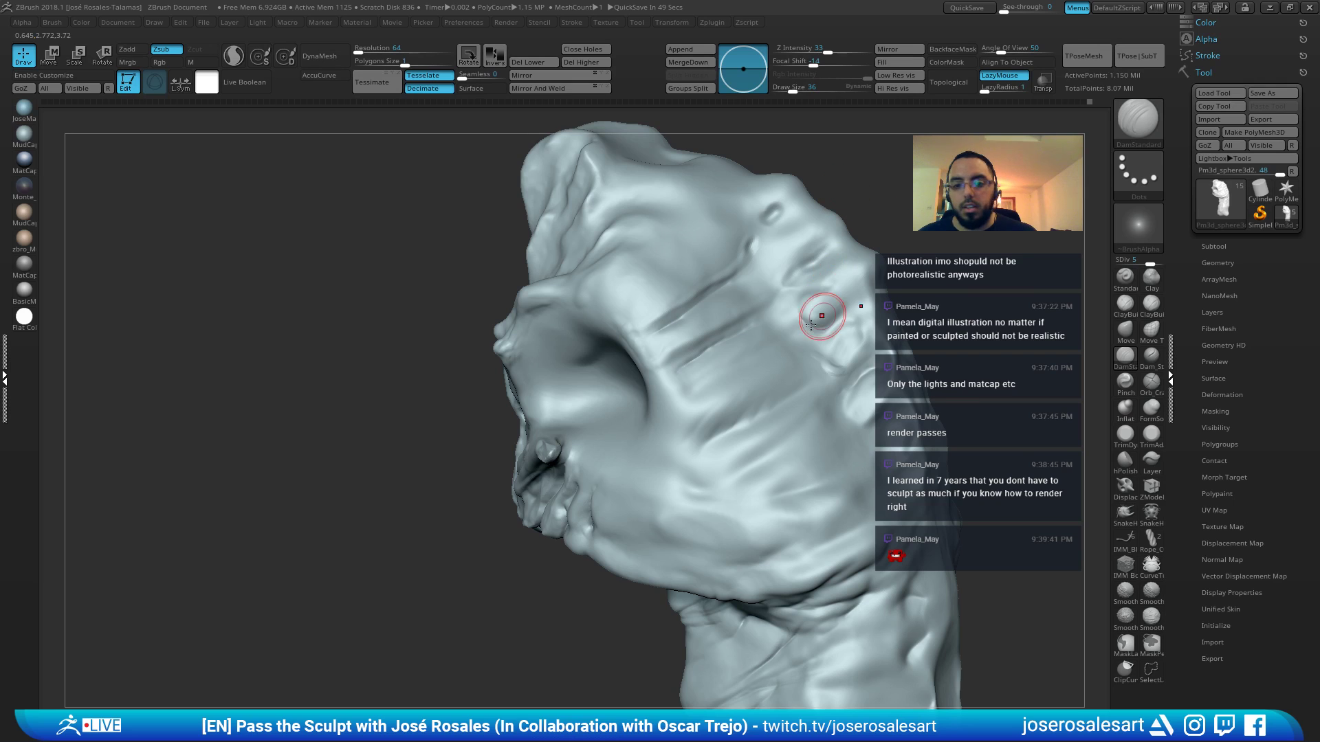
# Carve a crease between the tendon strands at the base of the chest spikes with DamStandard at draw size 39
pyautogui.moveTo(715, 379)
pyautogui.mouseDown(button='right')
pyautogui.moveTo(612, 298)
pyautogui.moveTo(601, 242)
pyautogui.moveTo(592, 292)
pyautogui.moveTo(598, 227)
pyautogui.moveTo(600, 257)
pyautogui.moveTo(580, 235)
pyautogui.moveTo(610, 250)
pyautogui.moveTo(628, 162)
pyautogui.moveTo(598, 227)
pyautogui.moveTo(573, 221)
pyautogui.moveTo(550, 303)
pyautogui.mouseUp(button='right')
pyautogui.press('1')
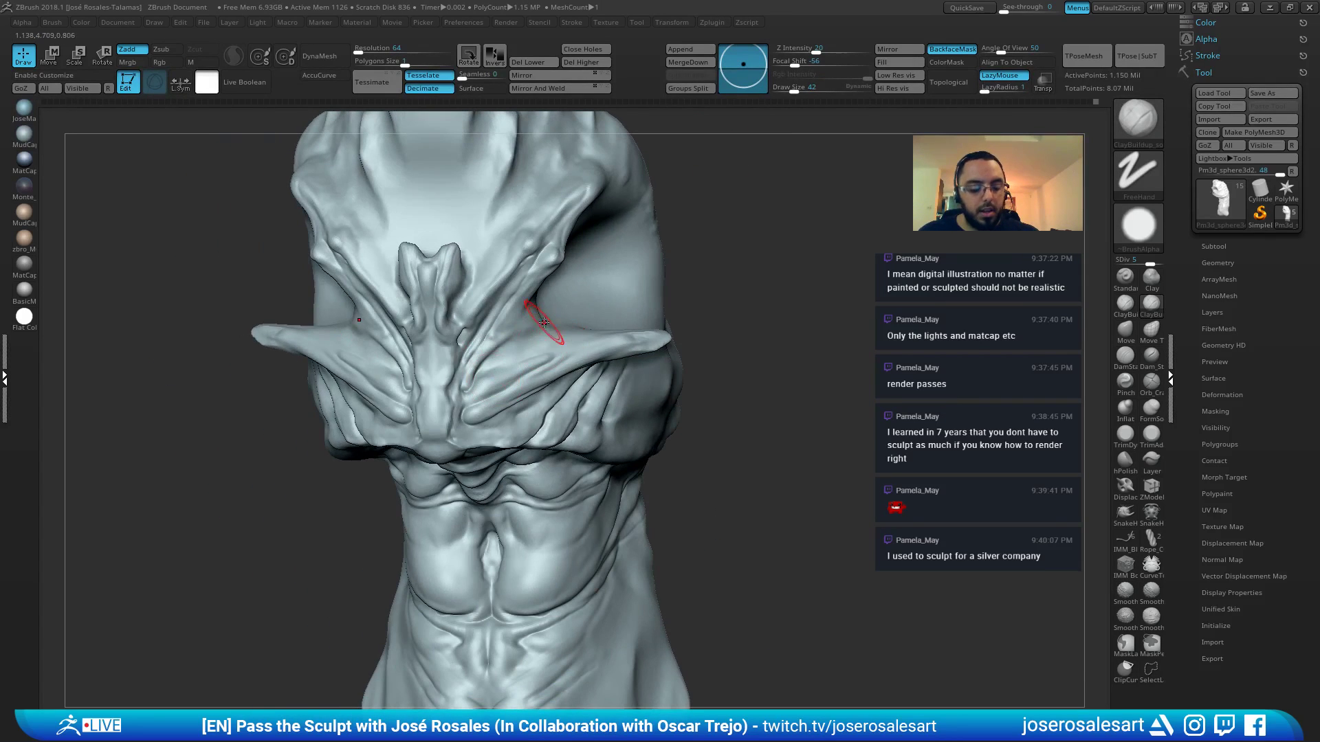
pyautogui.press('b')
pyautogui.press('d')
pyautogui.press('s')
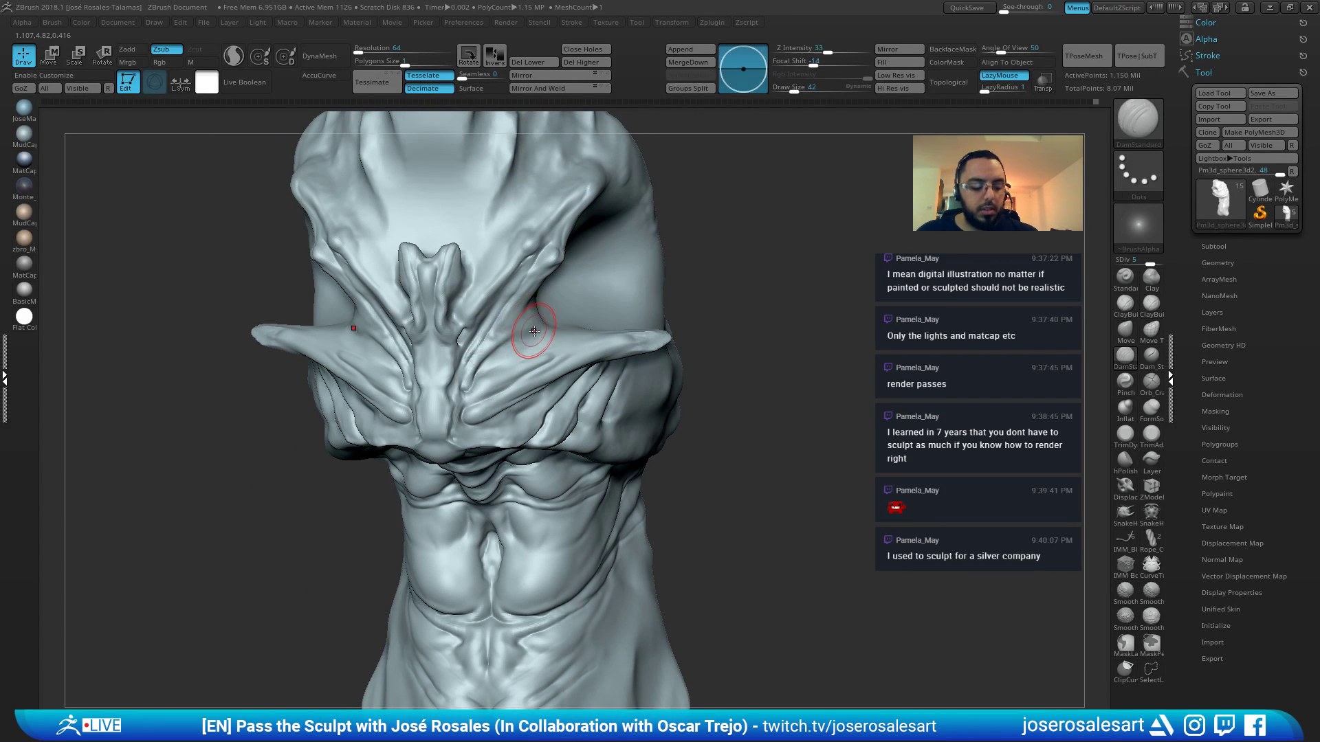
pyautogui.press('[')
pyautogui.moveTo(530, 342)
pyautogui.keyDown('ctrl'); pyautogui.mouseDown(button='right')
pyautogui.moveTo(542, 348)
pyautogui.moveTo(483, 372)
pyautogui.mouseUp(button='right'); pyautogui.keyUp('ctrl')
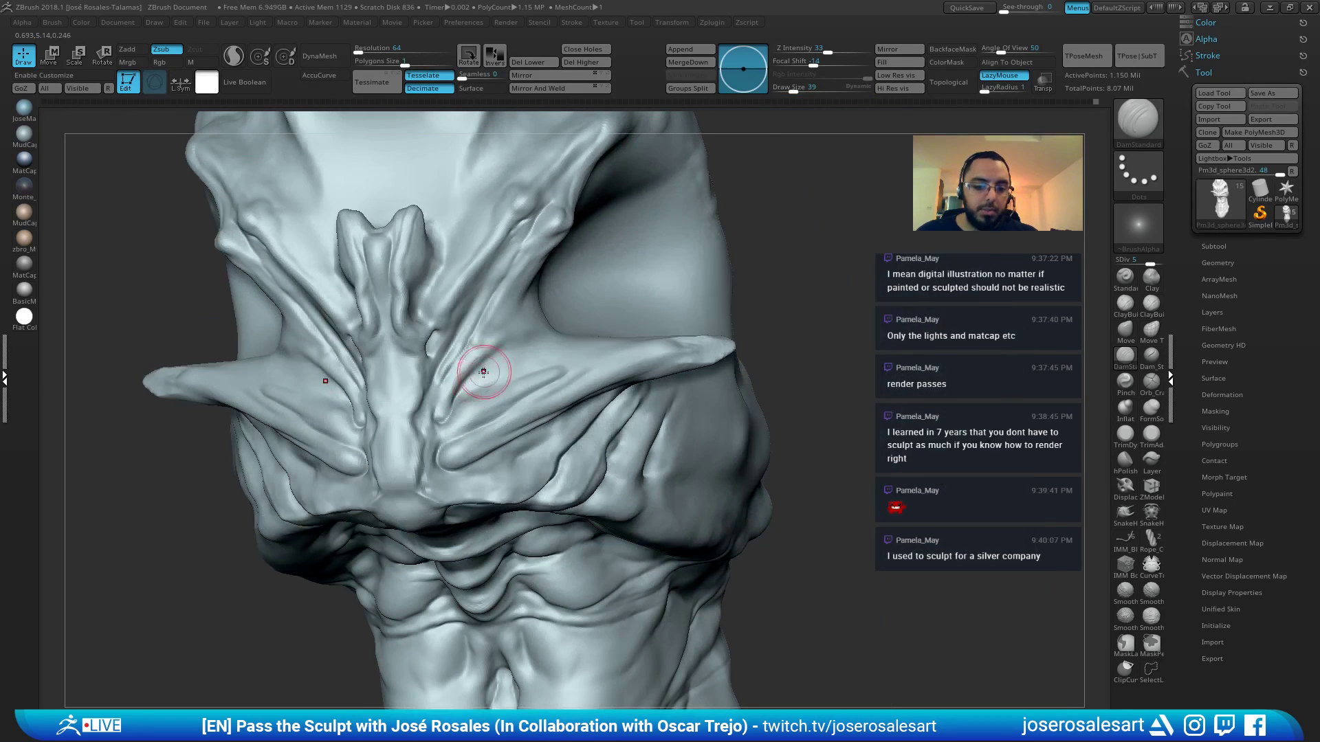
pyautogui.moveTo(485, 360); pyautogui.dragTo(455, 402)
pyautogui.moveTo(598, 338); pyautogui.dragTo(588, 292, button='right')
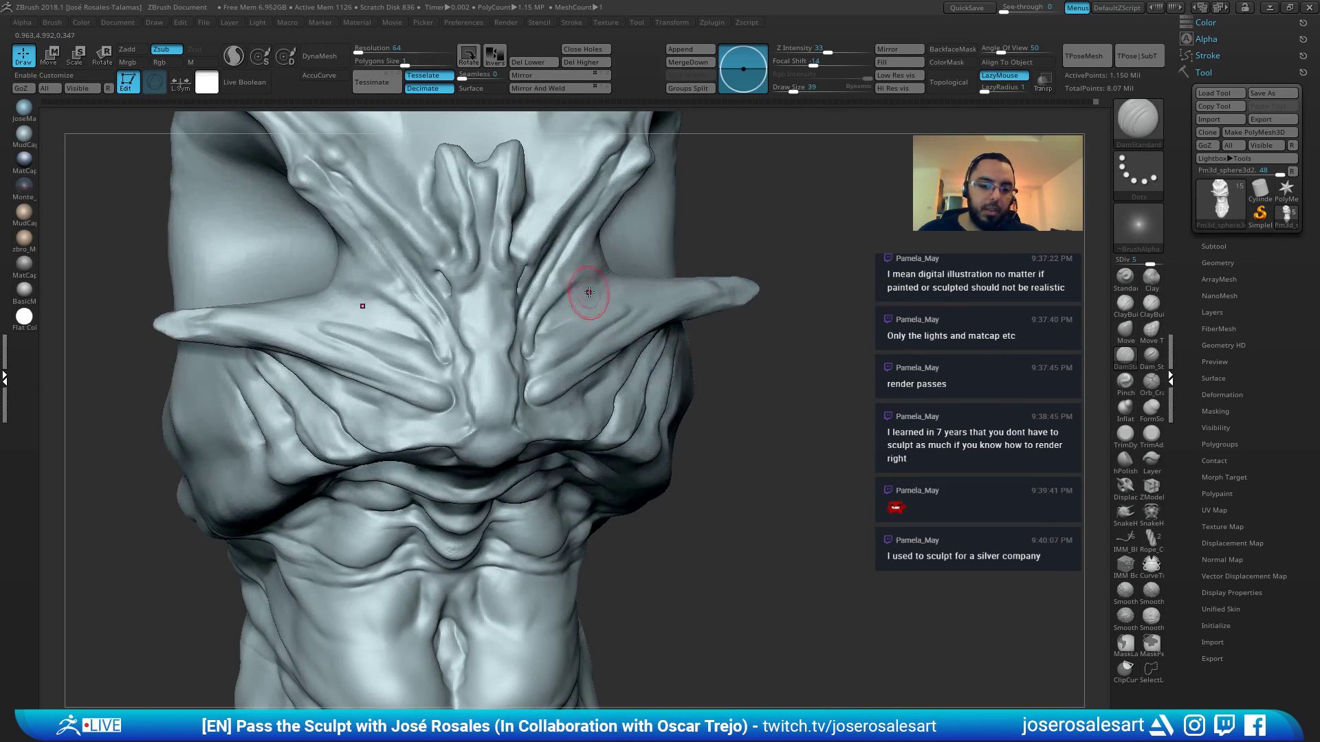
# Build up a thin tendon ridge between the strands of the chest spikes with ClayBuildup at draw size 19
pyautogui.press('b')
pyautogui.press('c')
pyautogui.press('b')
pyautogui.moveTo(565, 351)
pyautogui.keyDown('ctrl'); pyautogui.mouseDown(button='right')
pyautogui.moveTo(583, 340)
pyautogui.moveTo(549, 315)
pyautogui.mouseUp(button='right'); pyautogui.keyUp('ctrl')
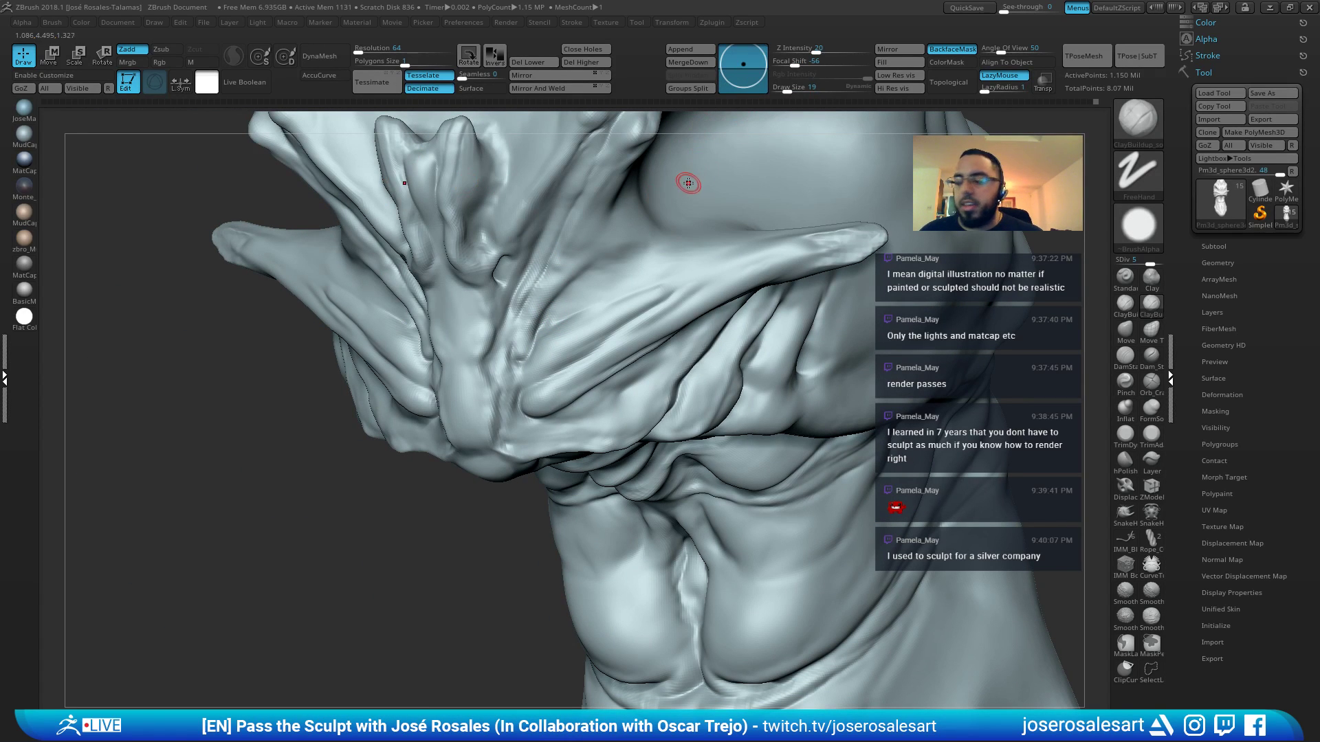
pyautogui.moveTo(609, 286); pyautogui.dragTo(545, 307, button='right')
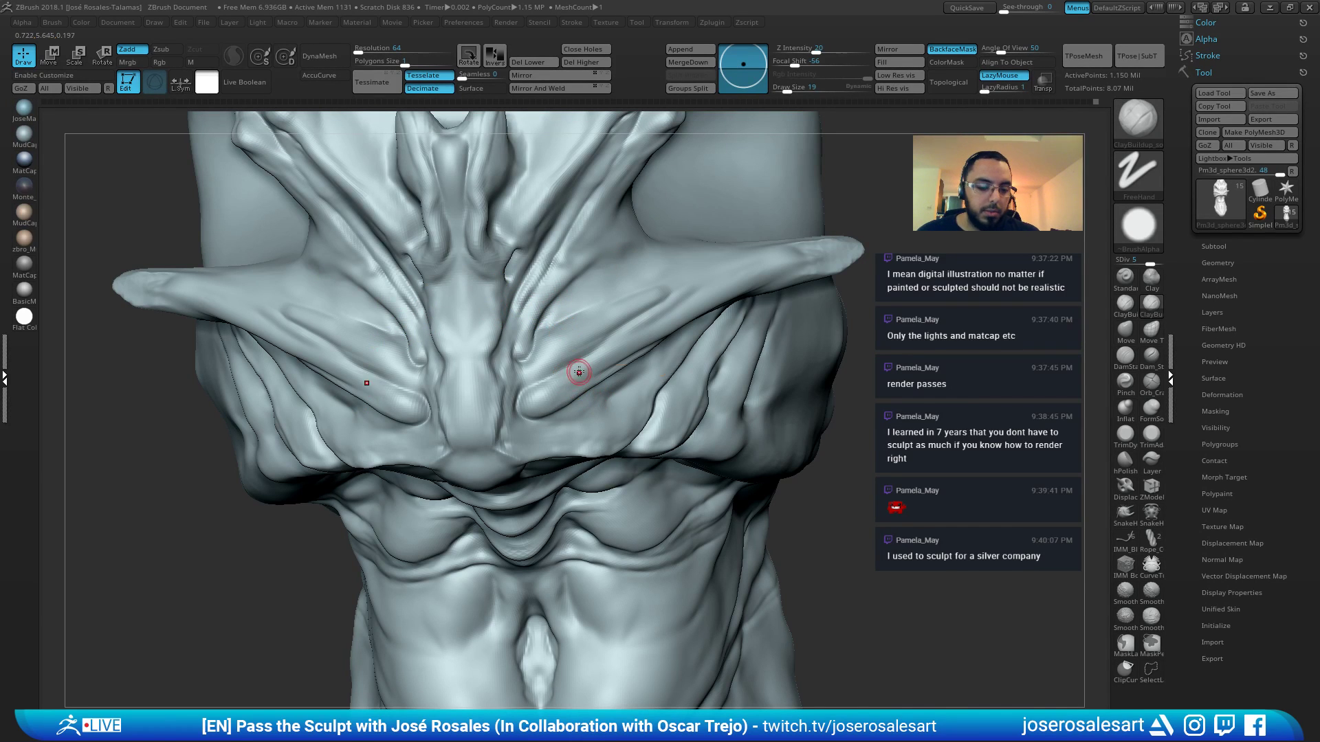
# Add clay to the lower ends of the tendon strands beside the sternum with ClayBuildup at draw size 33
pyautogui.moveTo(578, 372); pyautogui.dragTo(500, 403, button='right')
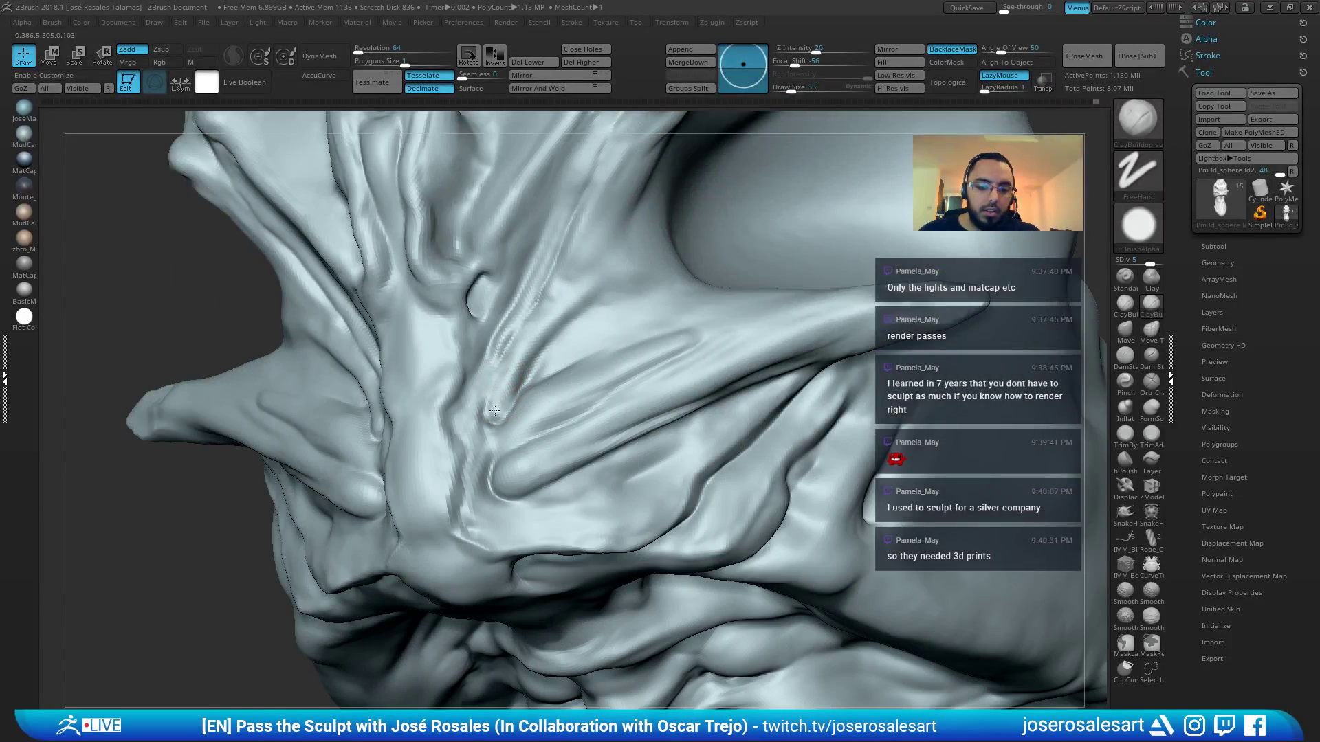
pyautogui.moveTo(503, 398); pyautogui.dragTo(495, 412)
pyautogui.moveTo(489, 387)
pyautogui.mouseDown(button='right')
pyautogui.moveTo(540, 377)
pyautogui.moveTo(515, 386)
pyautogui.mouseUp(button='right')
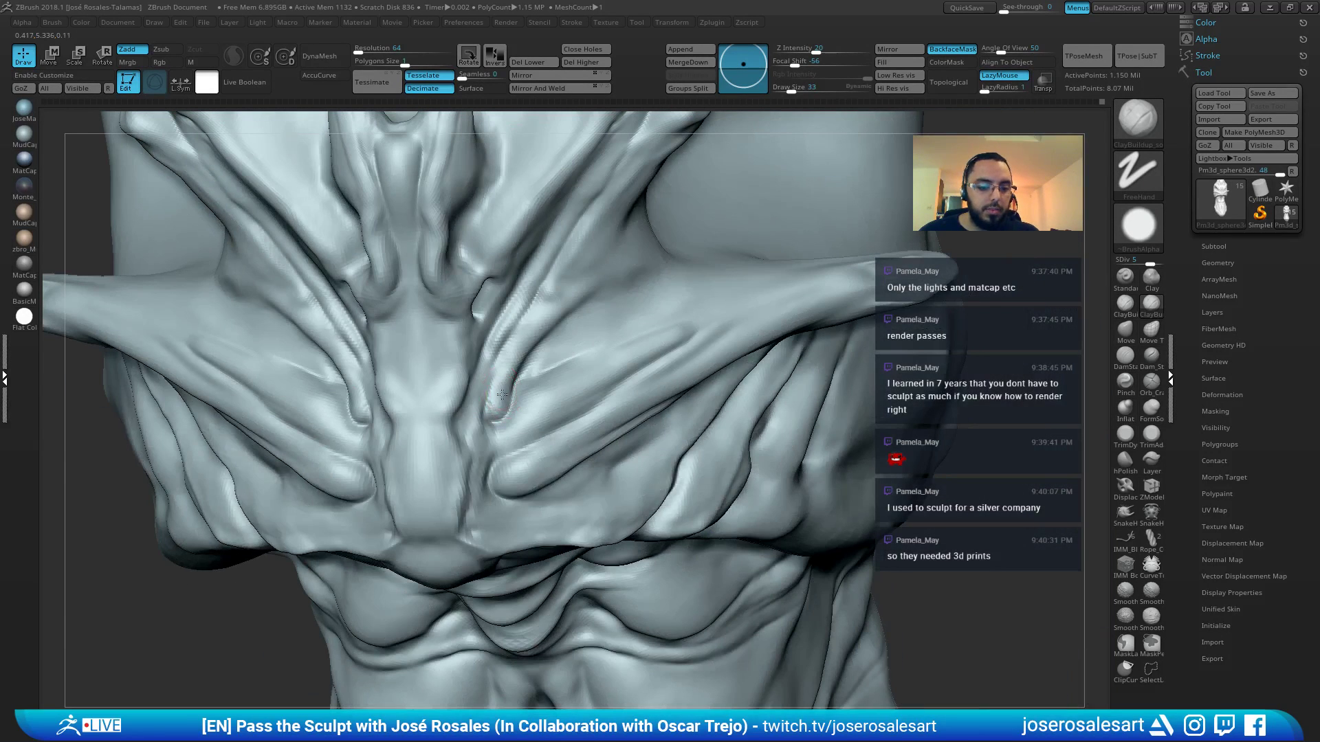
# Carve the creases around the lower ends of the tendon strands beside the sternum with DamStandard at draw size 45
pyautogui.press('[')
pyautogui.press('b')
pyautogui.press('d')
pyautogui.press('s')
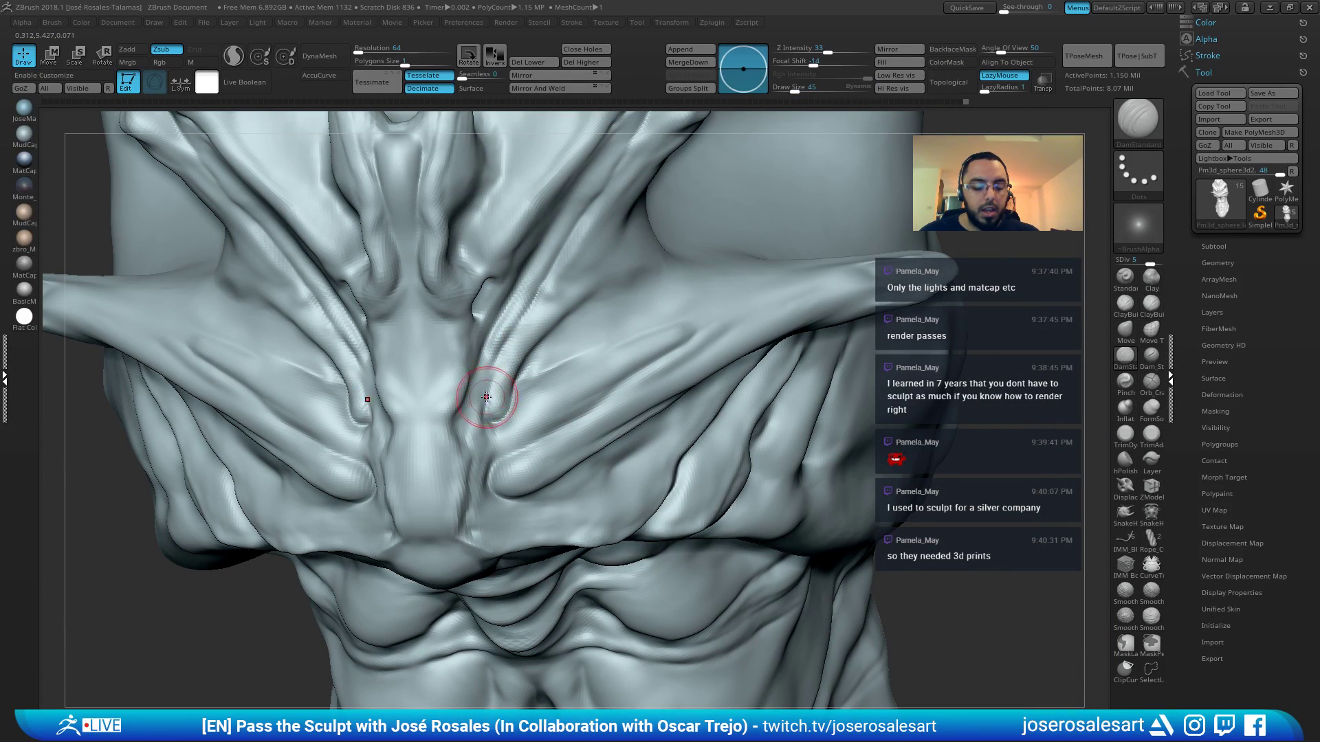
# Build up clay on the outer tendon strand of the upper chest spikes with ClayBuildup at draw size 39
pyautogui.moveTo(501, 392)
pyautogui.mouseDown(button='right')
pyautogui.moveTo(546, 267)
pyautogui.moveTo(580, 321)
pyautogui.moveTo(556, 312)
pyautogui.moveTo(548, 292)
pyautogui.moveTo(559, 295)
pyautogui.mouseUp(button='right')
pyautogui.press('b')
pyautogui.press('c')
pyautogui.press('b')
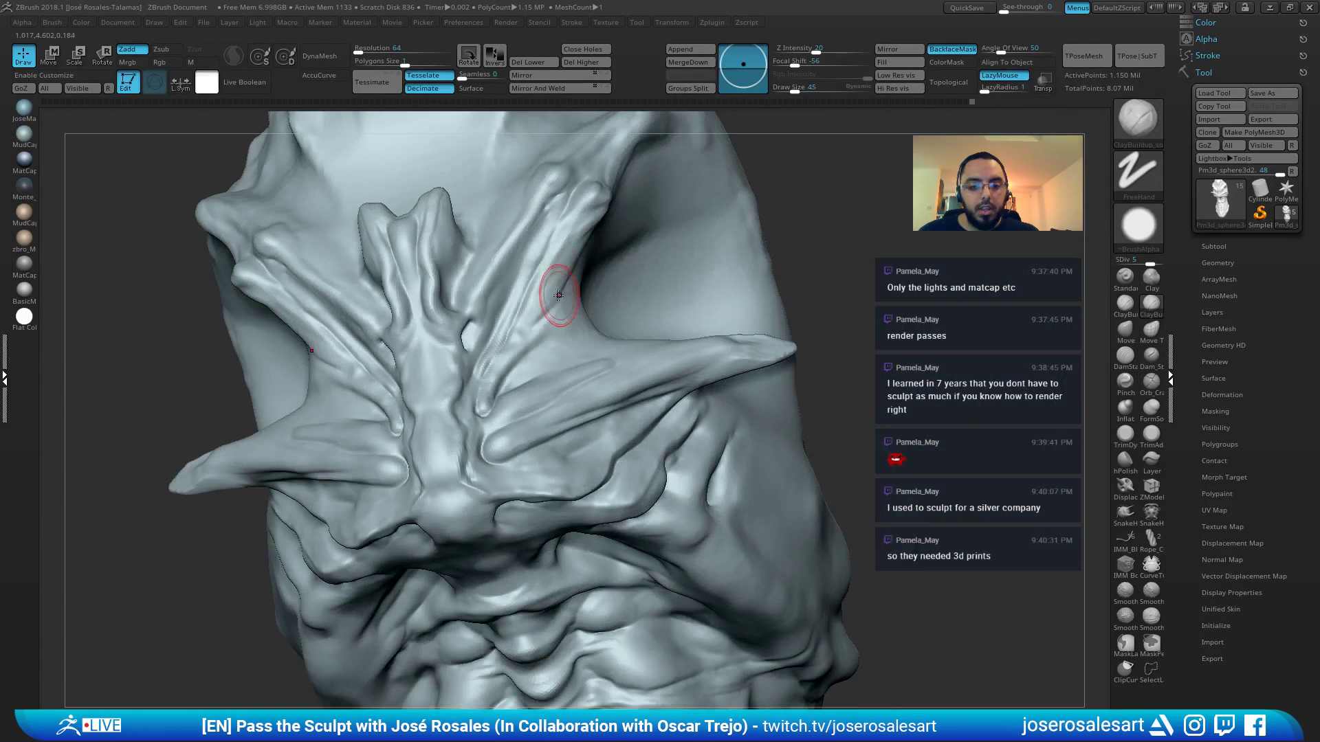
pyautogui.press('s')
pyautogui.moveTo(548, 285); pyautogui.dragTo(543, 284)
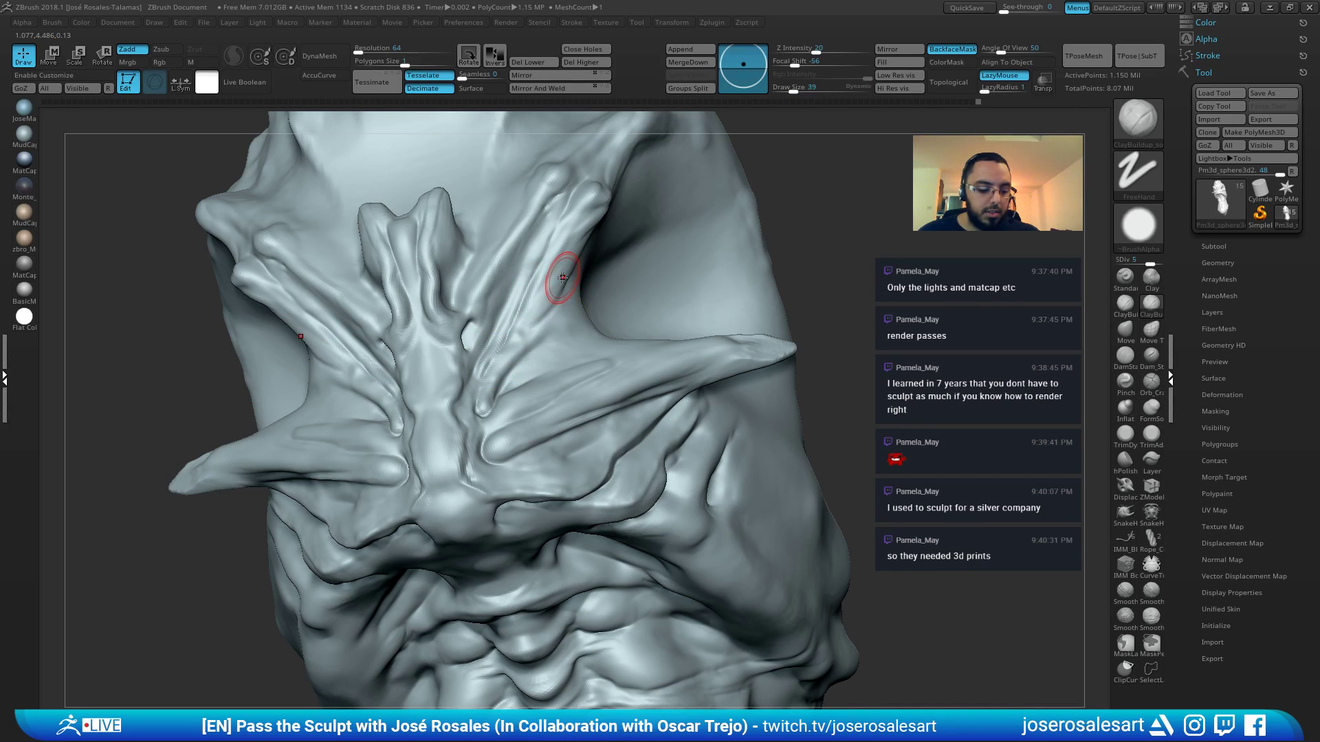
# Deepen the crease on the outer side of the upper chest spikes with DamStandard
pyautogui.press('b')
pyautogui.press('d')
pyautogui.press('s')
pyautogui.moveTo(557, 307); pyautogui.dragTo(536, 316, button='right')
pyautogui.press('s')
pyautogui.moveTo(556, 315); pyautogui.dragTo(559, 315)
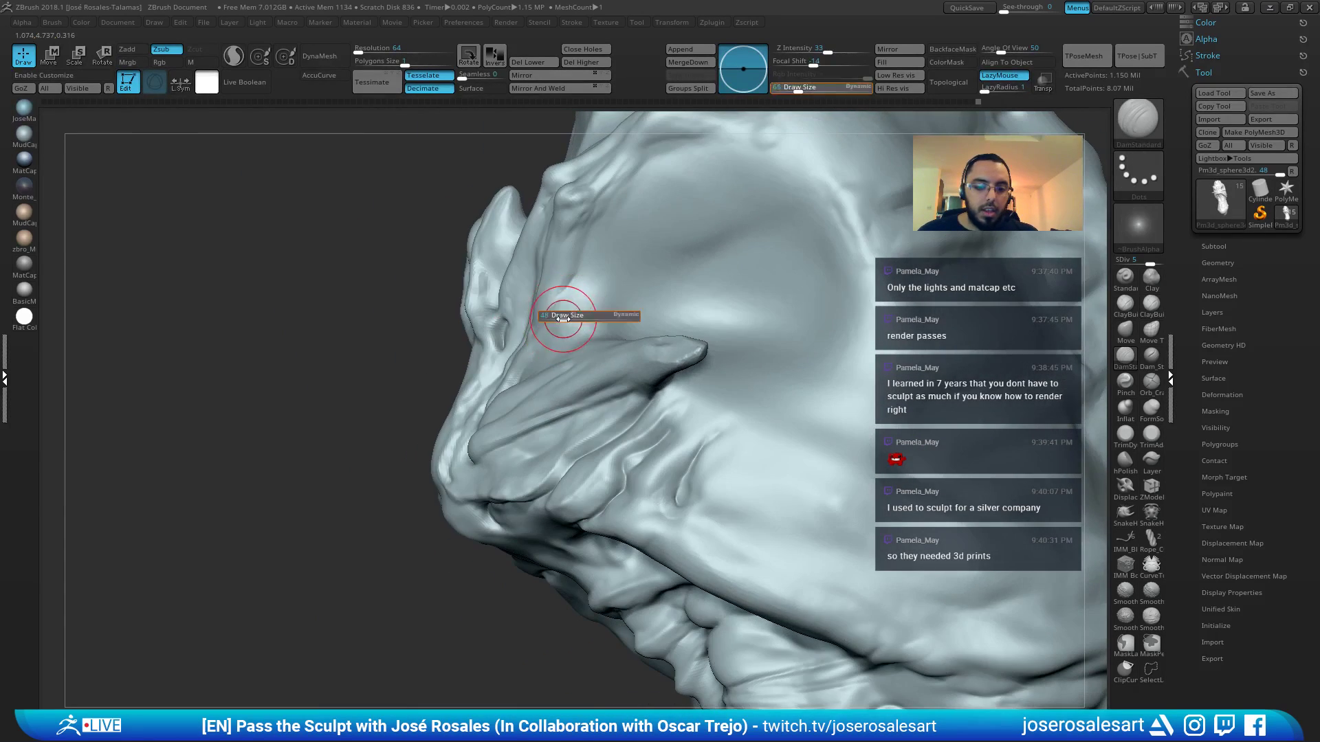
# Reshape the skin between the upper and side chest spikes with the Move brush at draw size 86
pyautogui.moveTo(561, 286)
pyautogui.mouseDown(button='right')
pyautogui.moveTo(516, 294)
pyautogui.moveTo(618, 335)
pyautogui.moveTo(524, 344)
pyautogui.moveTo(550, 357)
pyautogui.mouseUp(button='right')
pyautogui.press('b')
pyautogui.press('m')
pyautogui.press('v')
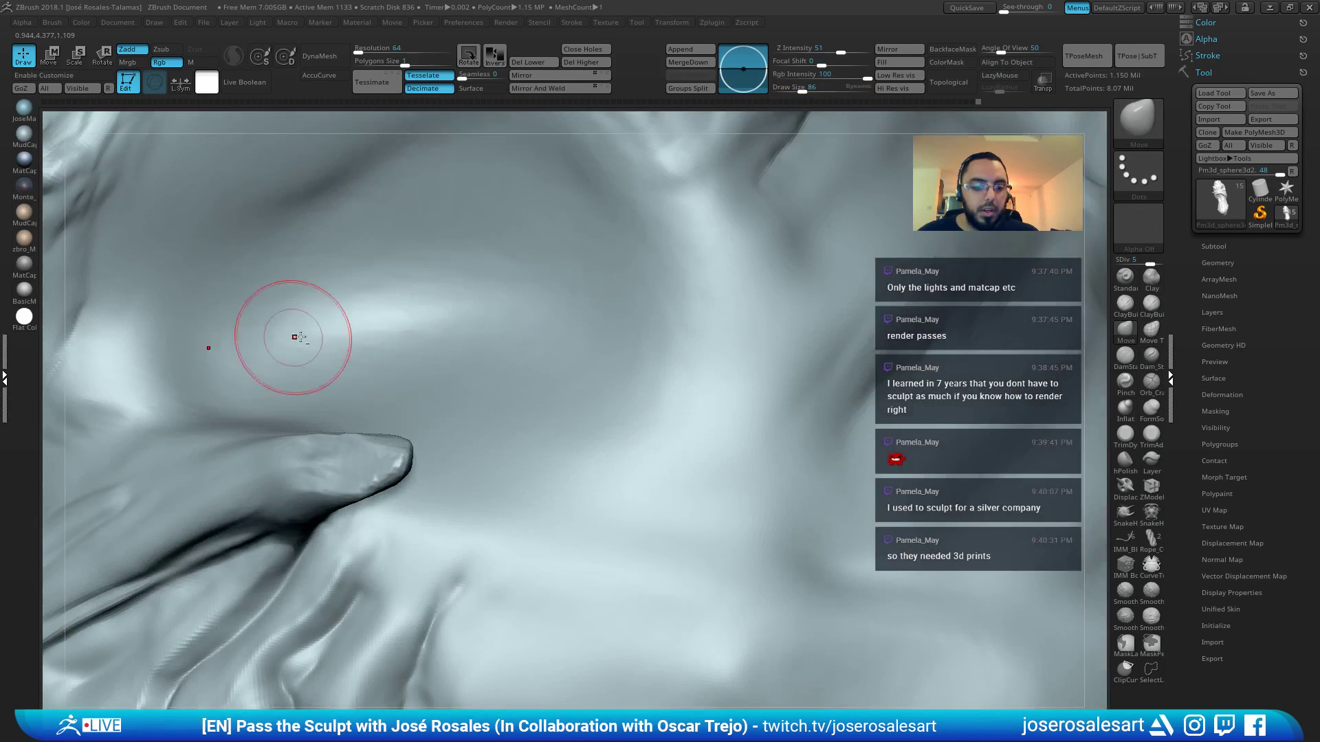
pyautogui.moveTo(294, 337)
pyautogui.mouseDown(button='right')
pyautogui.moveTo(594, 376)
pyautogui.moveTo(627, 316)
pyautogui.moveTo(593, 346)
pyautogui.moveTo(691, 385)
pyautogui.moveTo(616, 353)
pyautogui.mouseUp(button='right')
# Build up and smooth the skin web between the upper and side chest spikes with ClayBuildup at draw size 73
pyautogui.press('s')
pyautogui.click(576, 374)
pyautogui.press('b')
pyautogui.press('c')
pyautogui.press('b')
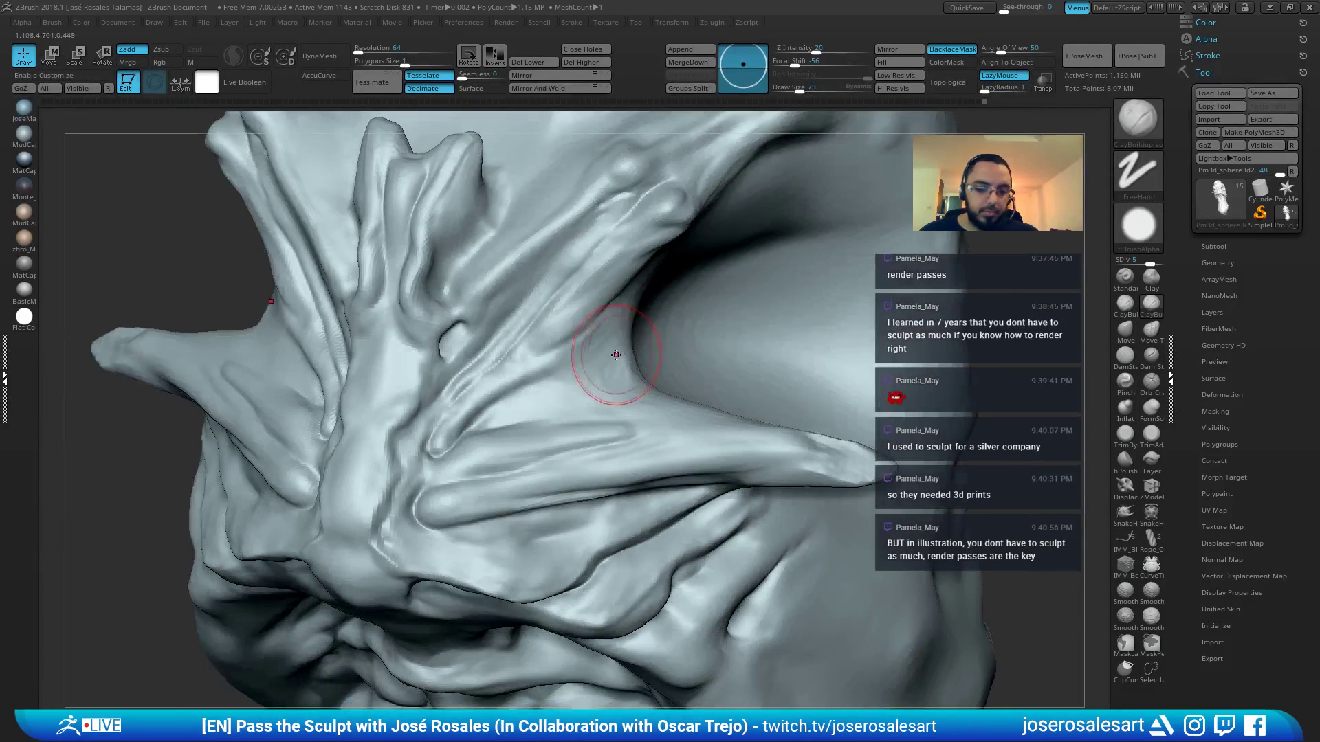
pyautogui.keyDown('shift'); pyautogui.moveTo(616, 354); pyautogui.dragTo(614, 365); pyautogui.keyUp('shift')
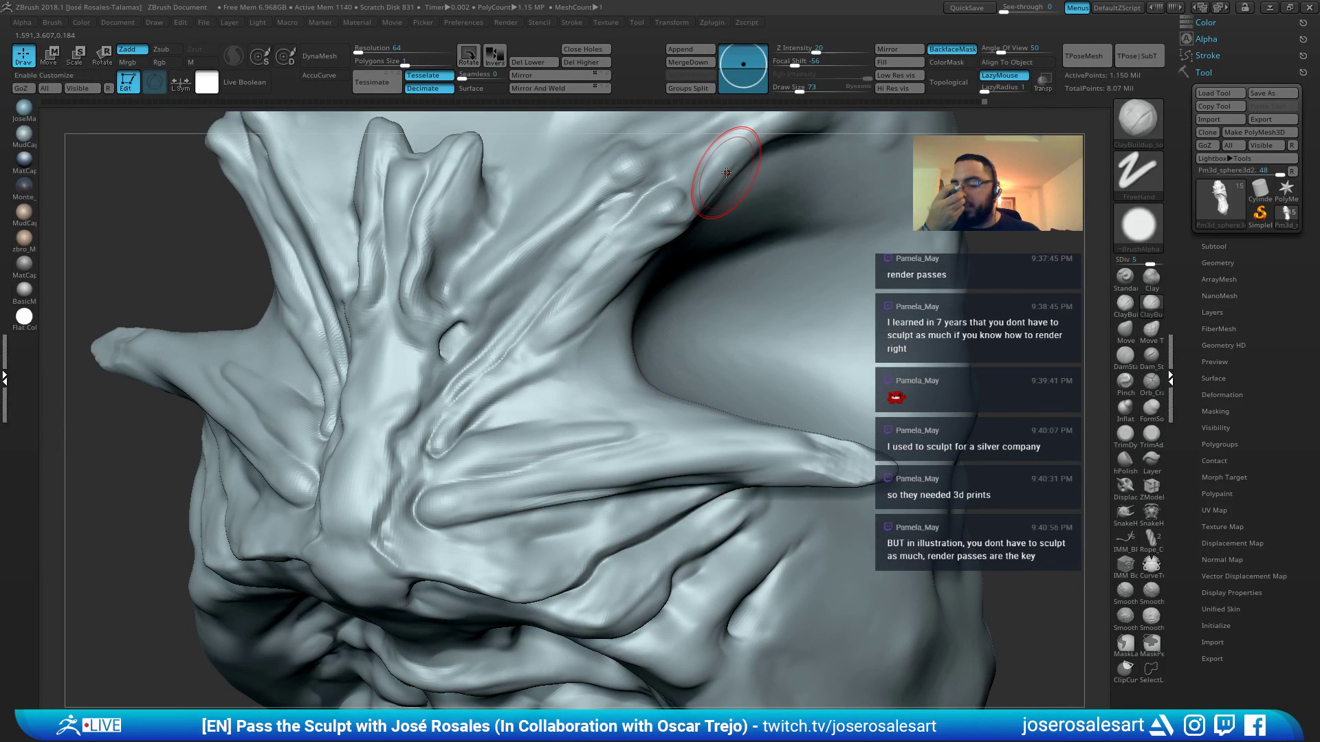
# Draw a thin tendon ridge along the strands of the upper chest spikes with the Standard brush at draw size 19
pyautogui.press('b')
pyautogui.press('s')
pyautogui.press('t')
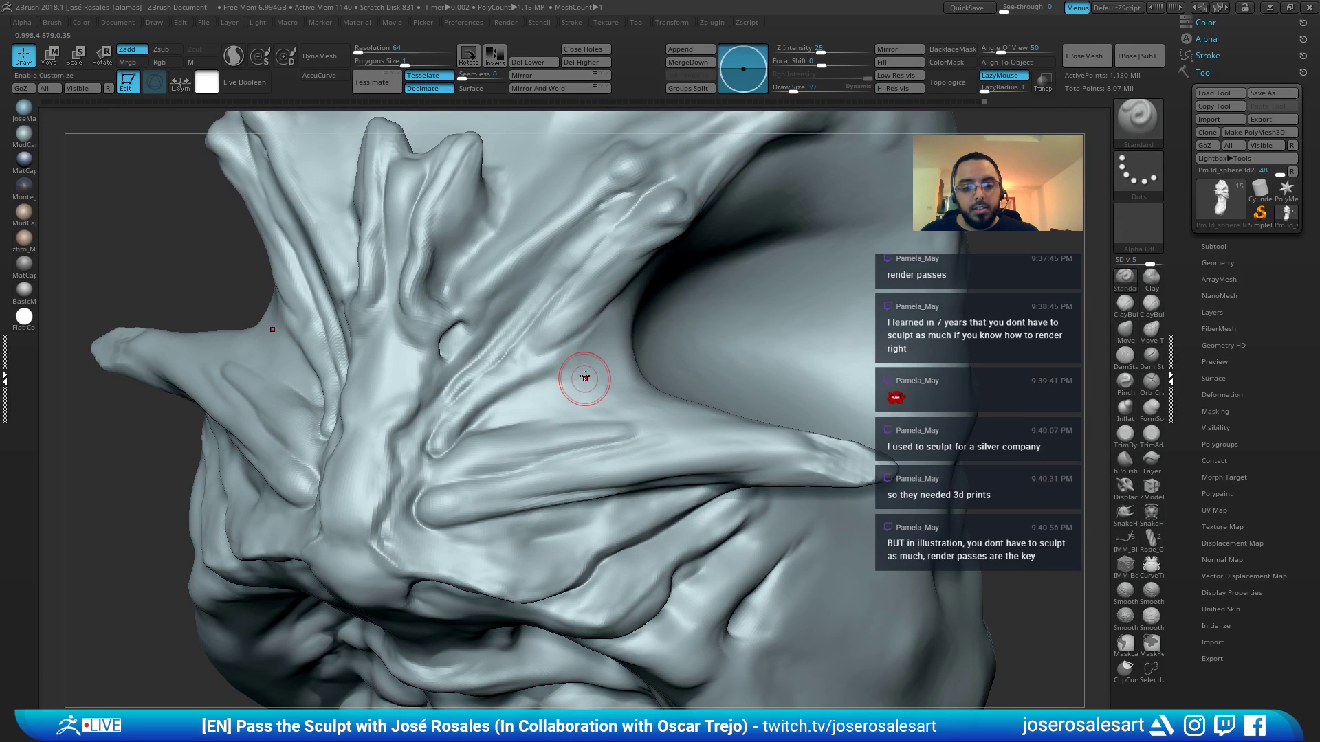
pyautogui.press('s')
pyautogui.moveTo(550, 382); pyautogui.dragTo(540, 381)
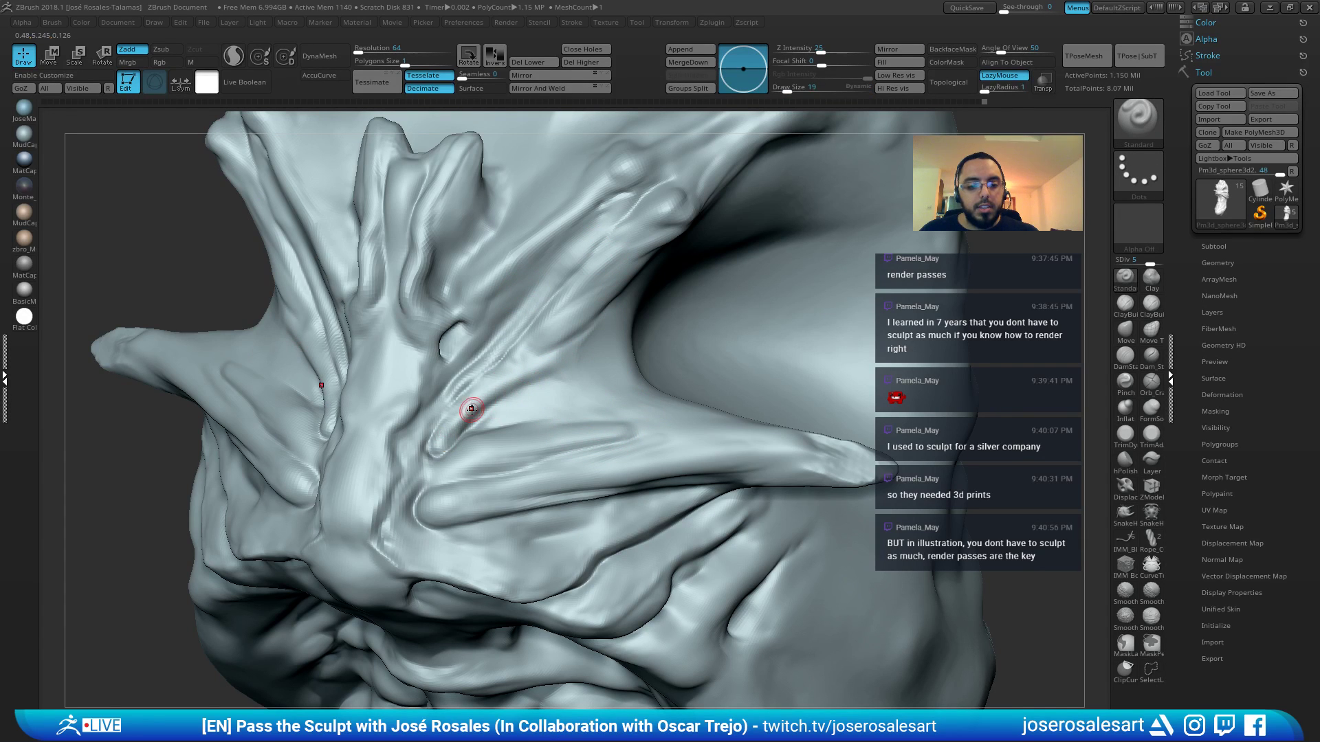
pyautogui.moveTo(472, 410)
pyautogui.mouseDown()
pyautogui.moveTo(542, 371)
pyautogui.moveTo(584, 324)
pyautogui.mouseUp()
# Build up and smooth the area around the small central chest spikes with ClayBuildup at draw size 45
pyautogui.moveTo(584, 324)
pyautogui.keyDown('ctrl'); pyautogui.mouseDown(button='right')
pyautogui.moveTo(538, 324)
pyautogui.moveTo(575, 337)
pyautogui.moveTo(589, 300)
pyautogui.moveTo(560, 255)
pyautogui.moveTo(543, 258)
pyautogui.moveTo(532, 295)
pyautogui.mouseUp(button='right'); pyautogui.keyUp('ctrl')
pyautogui.moveTo(483, 375)
pyautogui.mouseDown(button='right')
pyautogui.moveTo(477, 395)
pyautogui.moveTo(515, 376)
pyautogui.moveTo(405, 378)
pyautogui.moveTo(463, 302)
pyautogui.moveTo(548, 280)
pyautogui.moveTo(522, 289)
pyautogui.moveTo(509, 273)
pyautogui.moveTo(526, 282)
pyautogui.moveTo(507, 347)
pyautogui.mouseUp(button='right')
pyautogui.press('b')
pyautogui.press('c')
pyautogui.press('b')
pyautogui.press('shift')
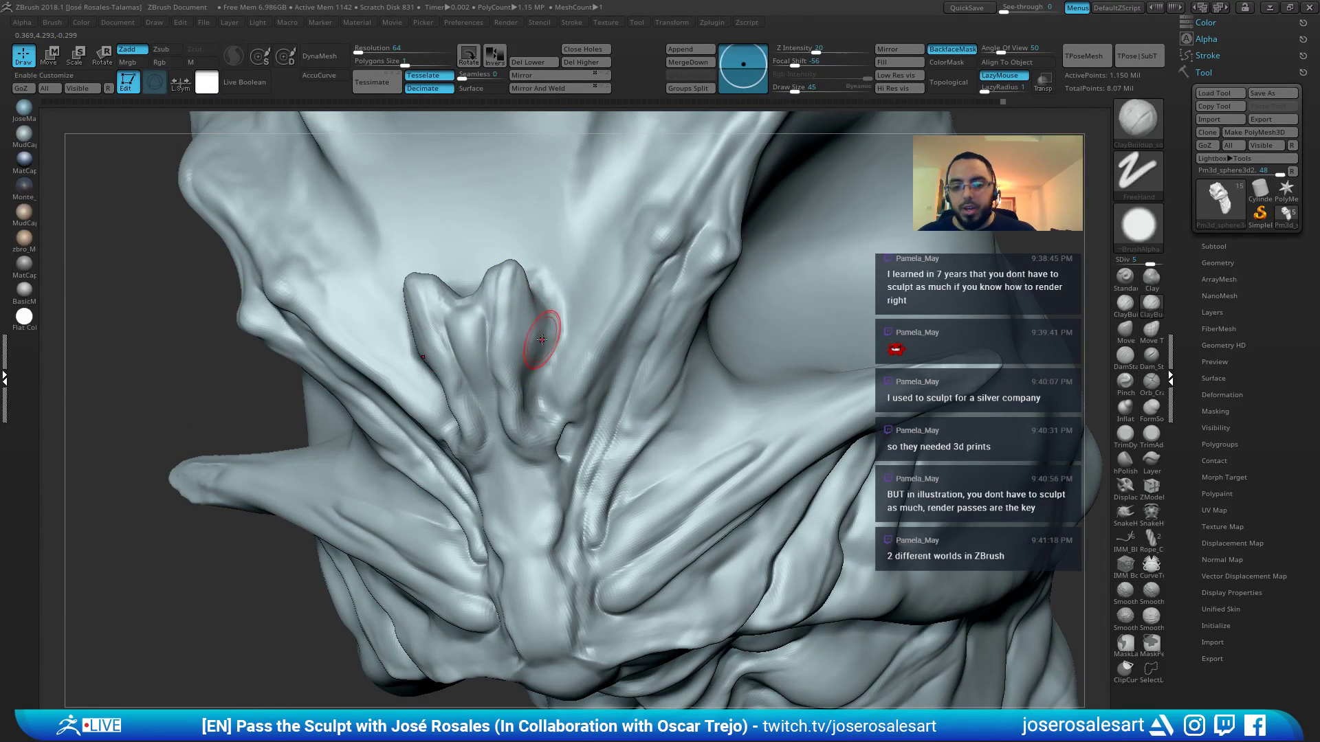
pyautogui.press('shift')
# Show all subtools again, set the Move brush to draw size 33 and select the arms and shoulders subtool
pyautogui.moveTo(529, 325)
pyautogui.keyDown('ctrl'); pyautogui.mouseDown(button='right')
pyautogui.moveTo(524, 271)
pyautogui.moveTo(589, 261)
pyautogui.mouseUp(button='right'); pyautogui.keyUp('ctrl')
pyautogui.keyDown('alt'); pyautogui.moveTo(629, 323); pyautogui.dragTo(691, 240, button='right'); pyautogui.keyUp('alt')
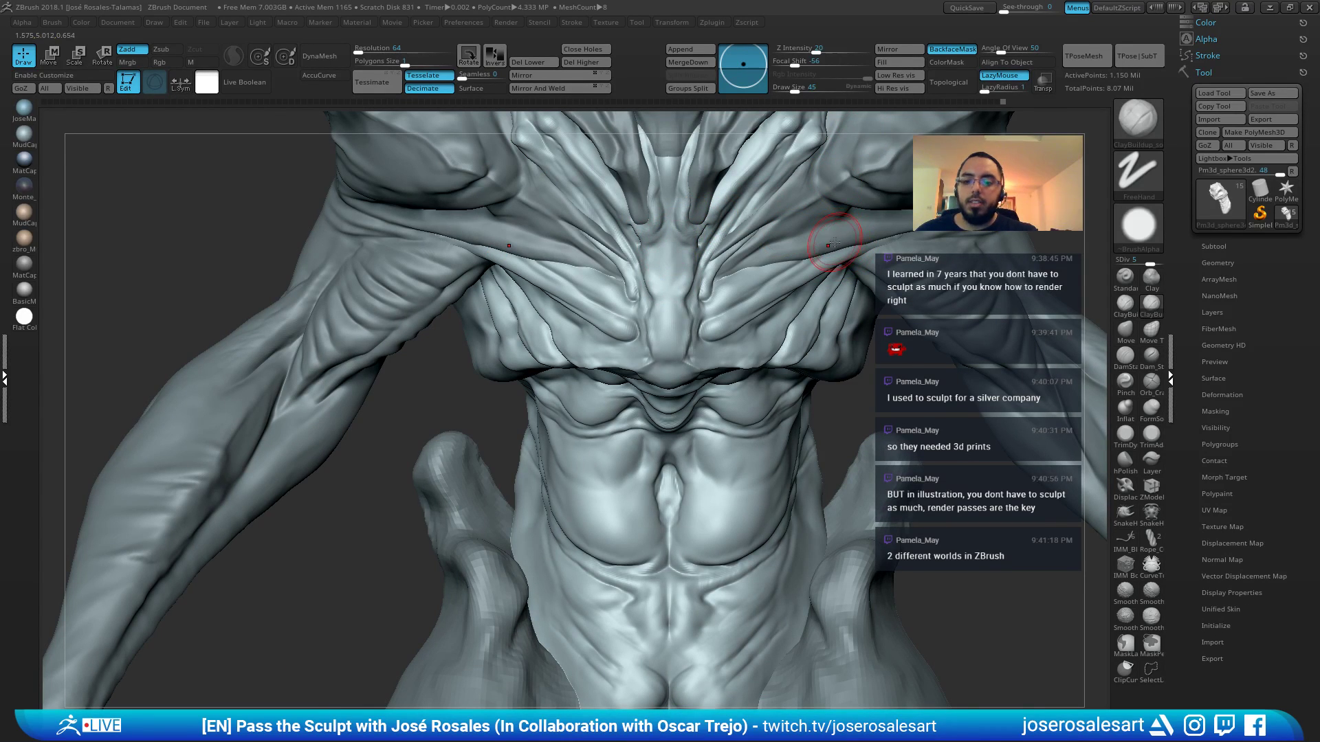
pyautogui.keyDown('alt'); pyautogui.moveTo(779, 261); pyautogui.dragTo(617, 346, button='right'); pyautogui.keyUp('alt')
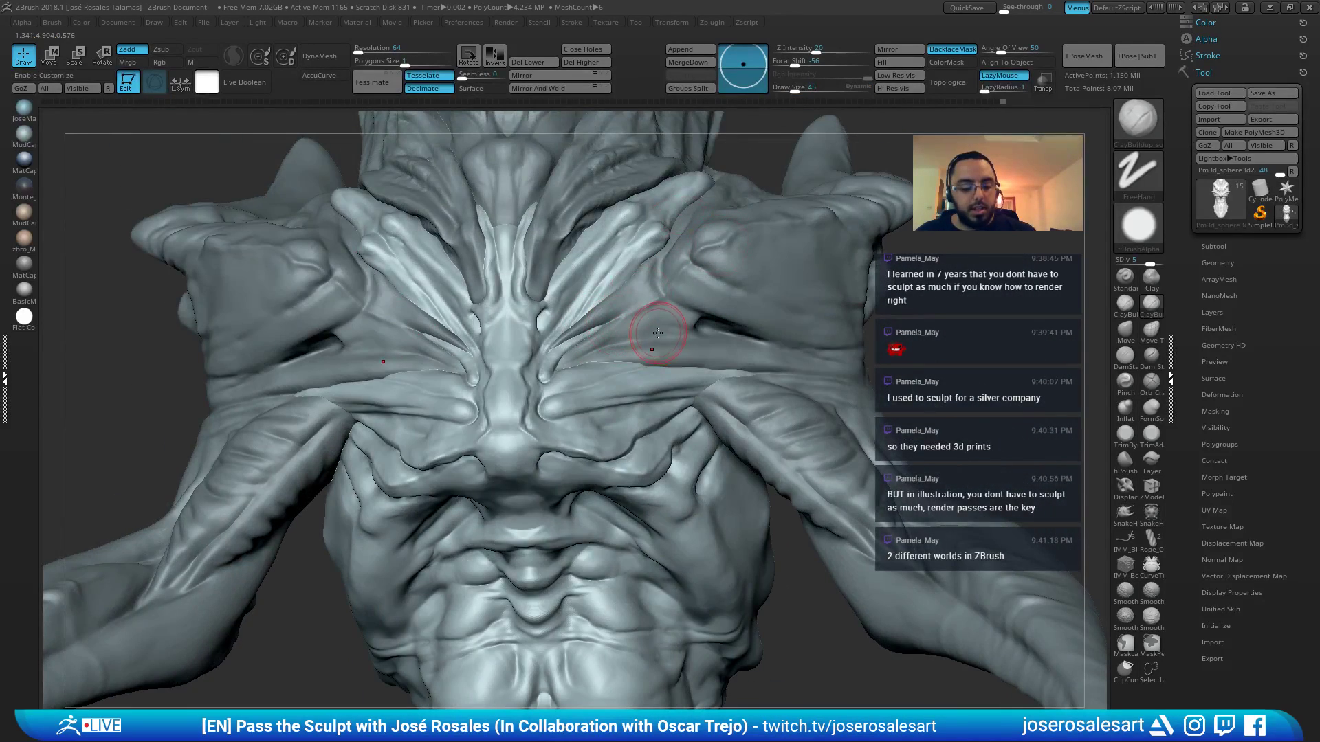
pyautogui.press('b')
pyautogui.press('m')
pyautogui.press('v')
pyautogui.press('s')
pyautogui.moveTo(670, 341); pyautogui.dragTo(666, 341)
pyautogui.moveTo(666, 342)
pyautogui.mouseDown(button='right')
pyautogui.moveTo(680, 341)
pyautogui.moveTo(658, 351)
pyautogui.mouseUp(button='right')
pyautogui.keyDown('alt'); pyautogui.click(697, 342); pyautogui.keyUp('alt')
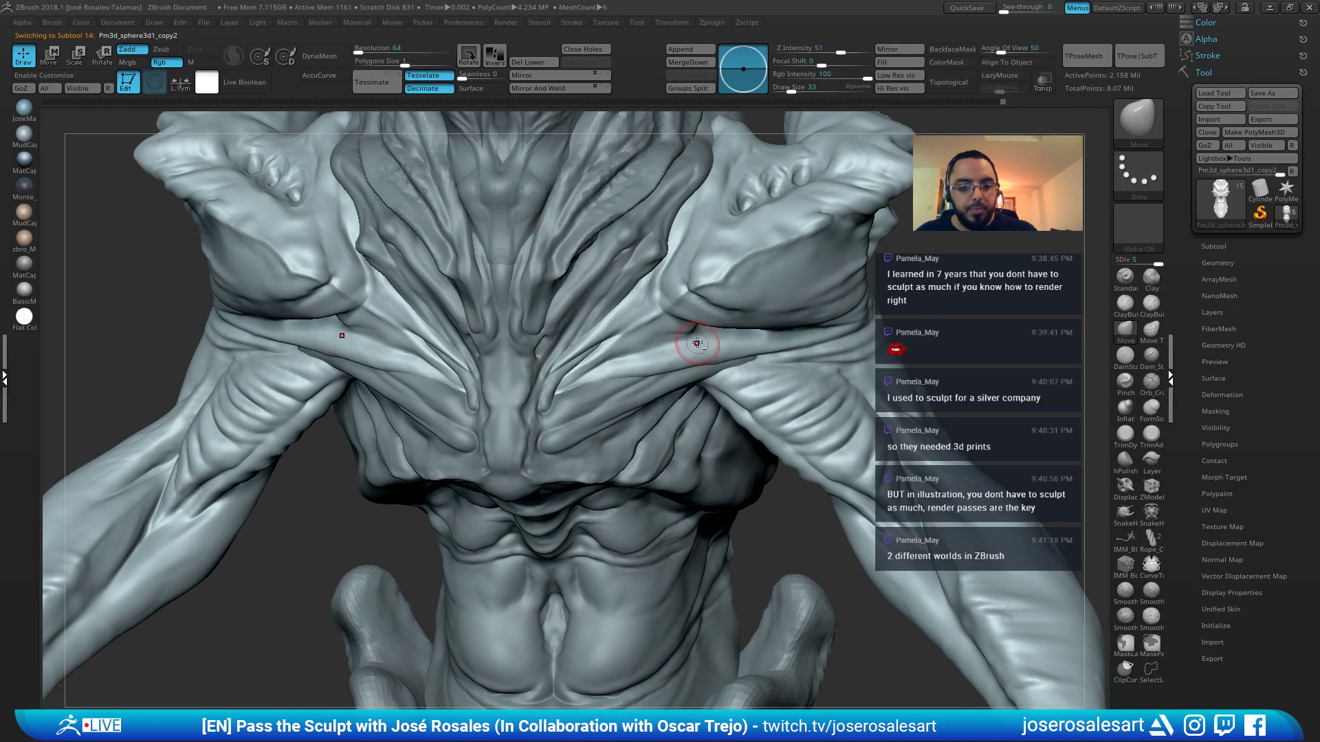
# Carve creases between the shoulder strands that run into the sternum with DamStandard at draw size 33
pyautogui.press('b')
pyautogui.press('d')
pyautogui.press('s')
pyautogui.keyDown('ctrl'); pyautogui.moveTo(614, 349); pyautogui.dragTo(617, 375, button='right'); pyautogui.keyUp('ctrl')
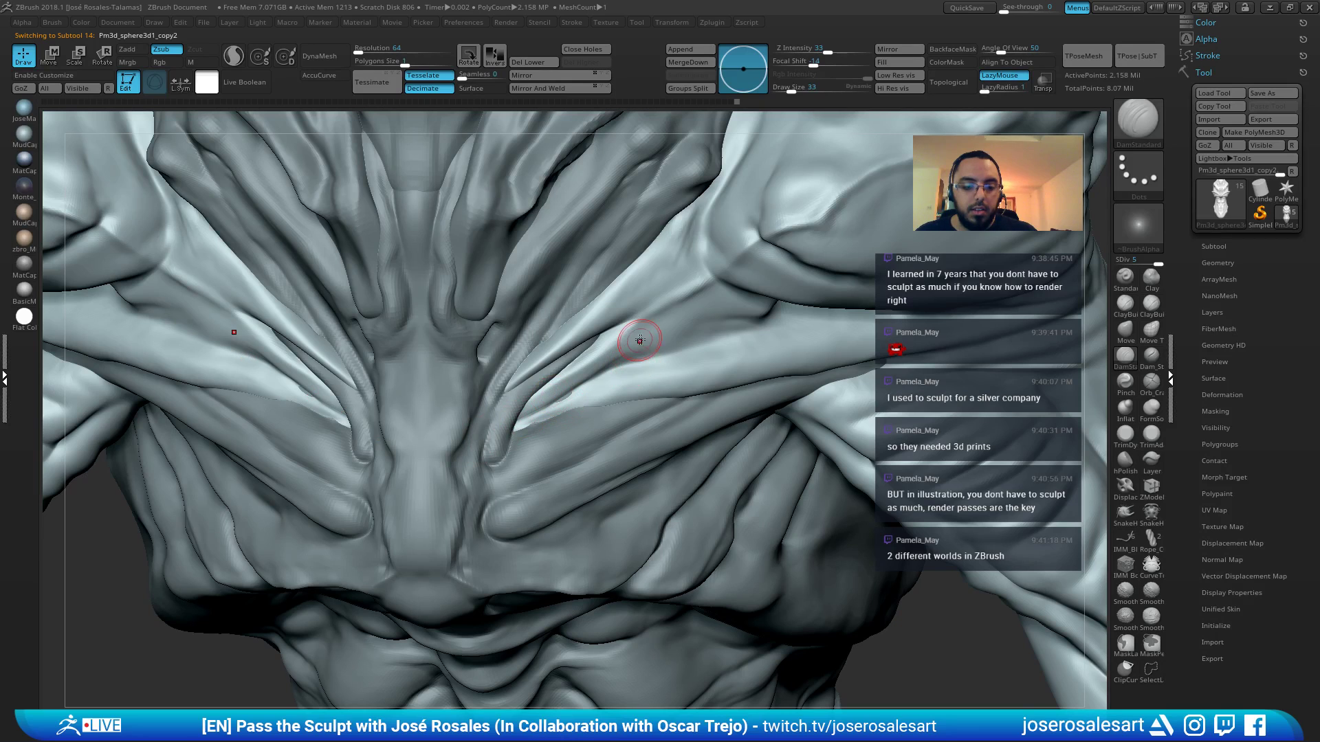
# Adjust the shoulder strands beneath the shoulder plates with the Move brush at draw size 65
pyautogui.press('b')
pyautogui.press('m')
pyautogui.press('v')
pyautogui.moveTo(622, 377); pyautogui.dragTo(565, 394, button='right')
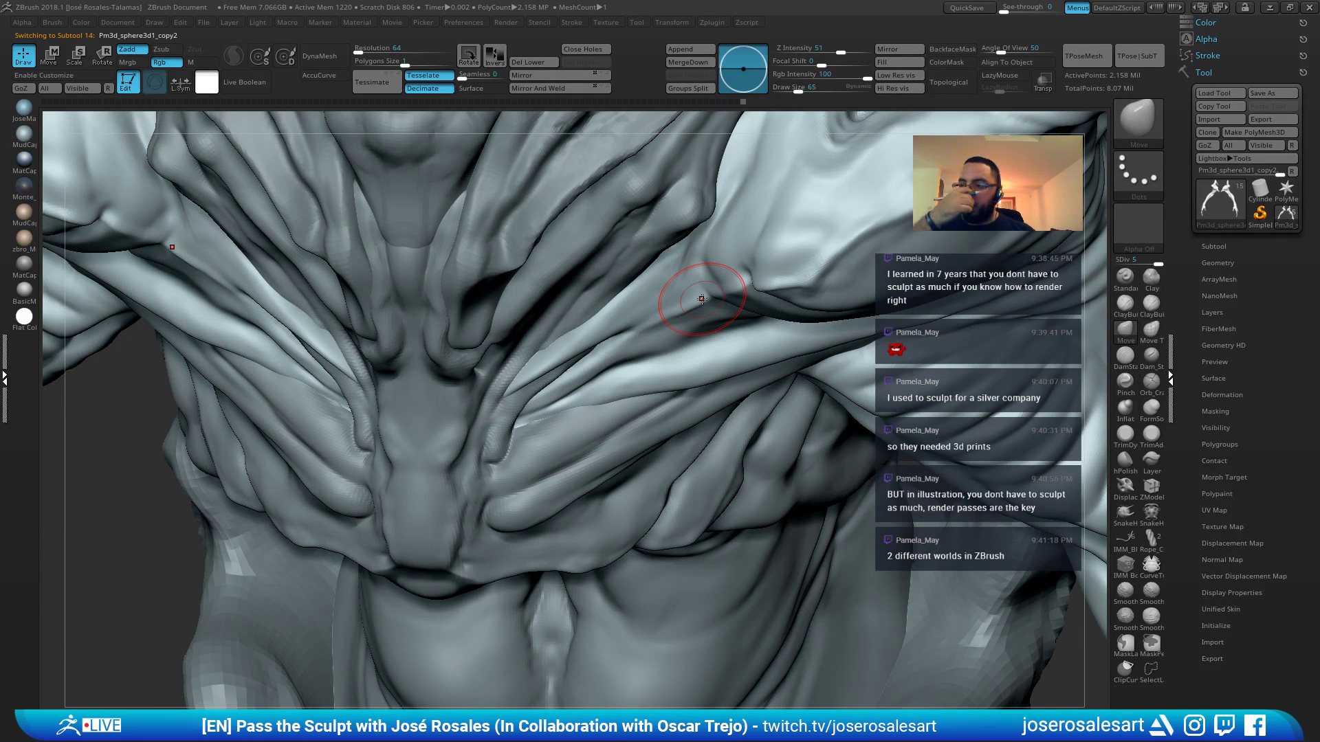
pyautogui.moveTo(664, 357); pyautogui.dragTo(679, 360, button='right')
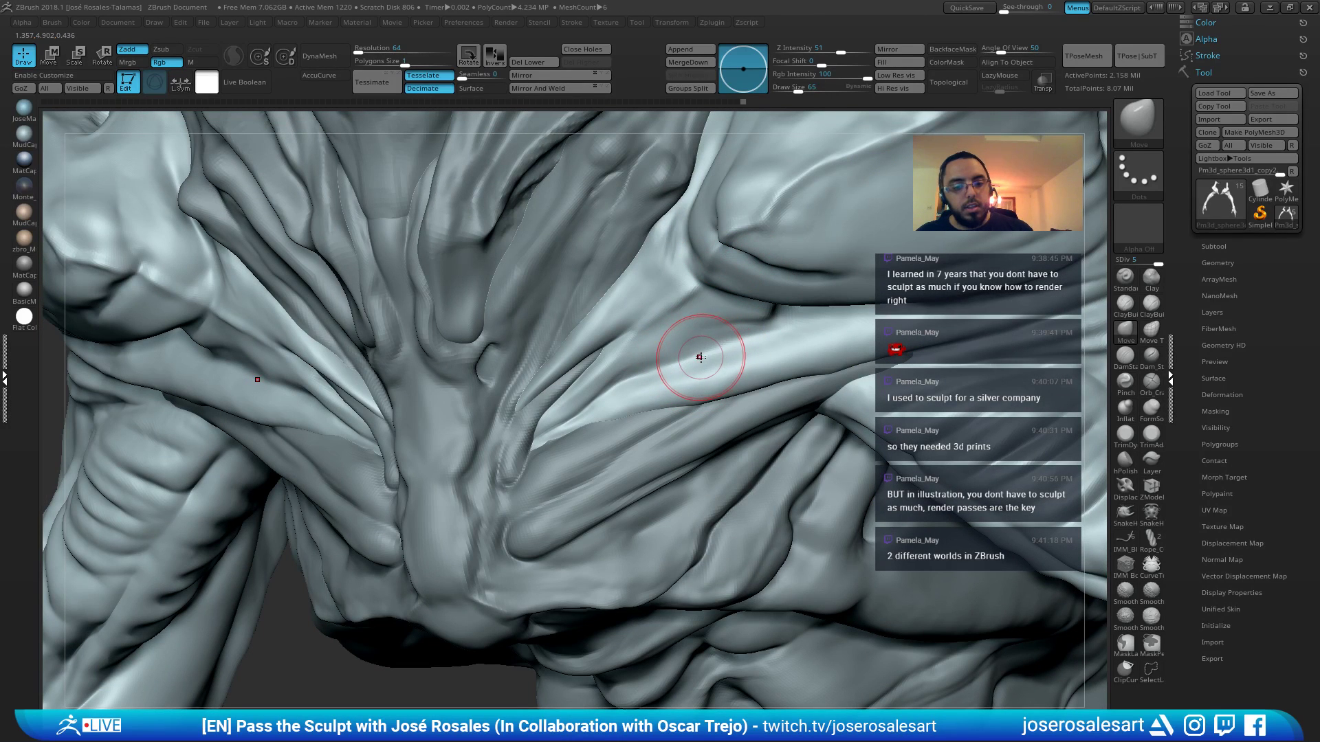
# Sharpen the creases between the strands under the shoulder plates with DamStandard at draw size 39
pyautogui.press('b')
pyautogui.press('d')
pyautogui.press('s')
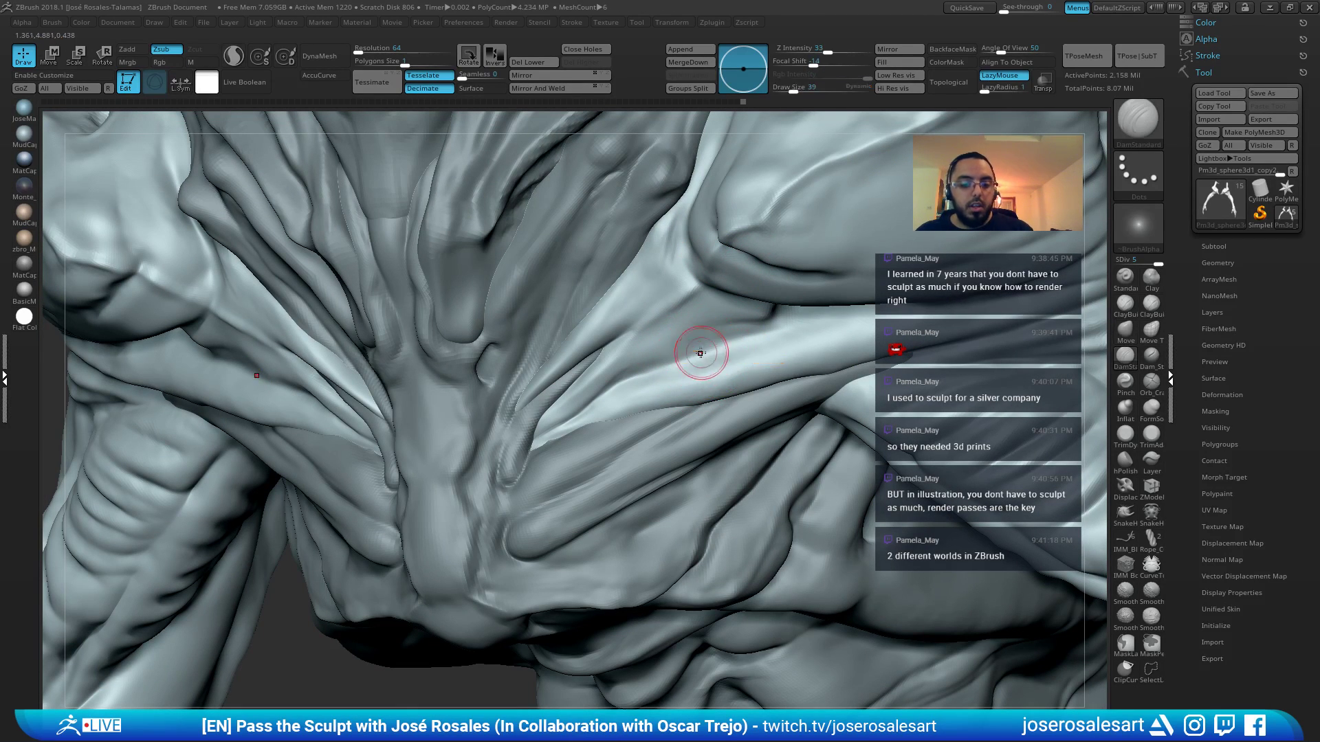
pyautogui.moveTo(686, 349); pyautogui.dragTo(674, 349, button='right')
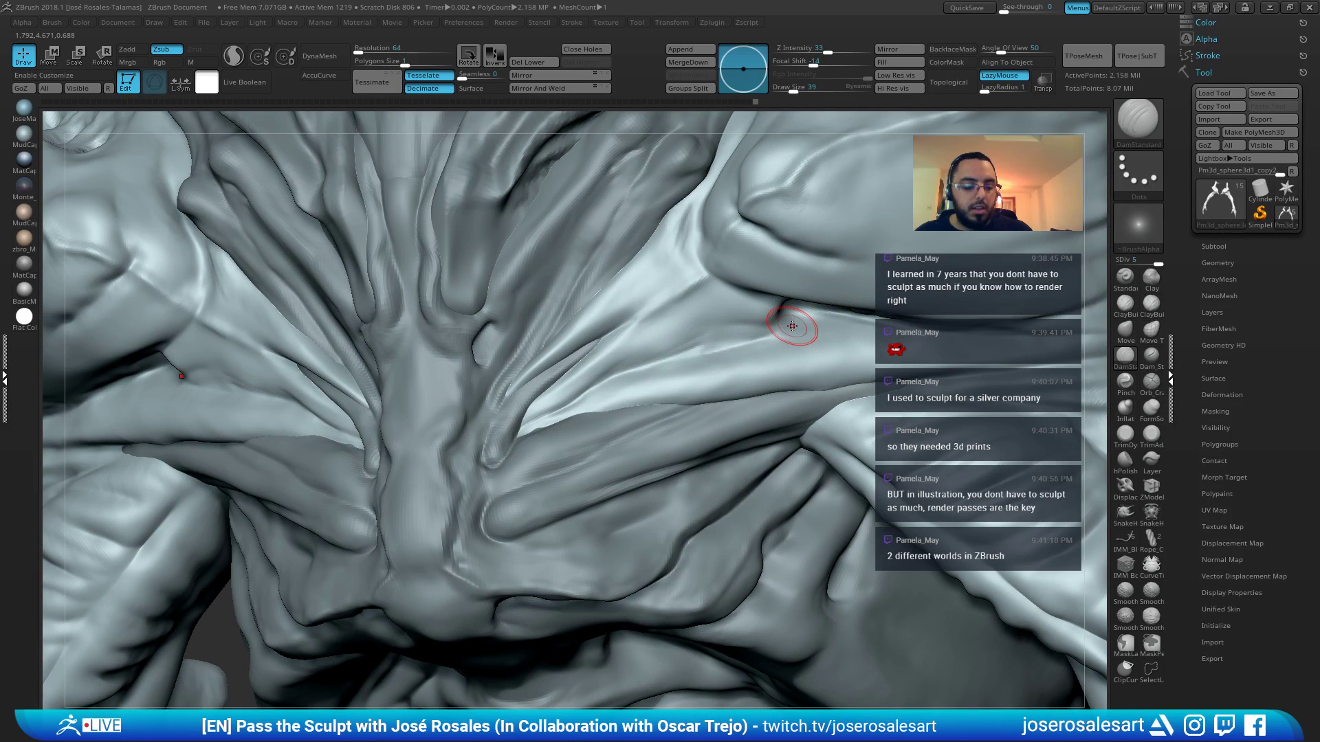
# Add fine raised strands from the armpit towards the sternum with the Standard brush at draw size 21
pyautogui.press('b')
pyautogui.press('s')
pyautogui.press('t')
pyautogui.keyDown('ctrl'); pyautogui.moveTo(735, 334); pyautogui.dragTo(721, 275, button='right'); pyautogui.keyUp('ctrl')
pyautogui.moveTo(392, 323); pyautogui.dragTo(690, 213, button='right')
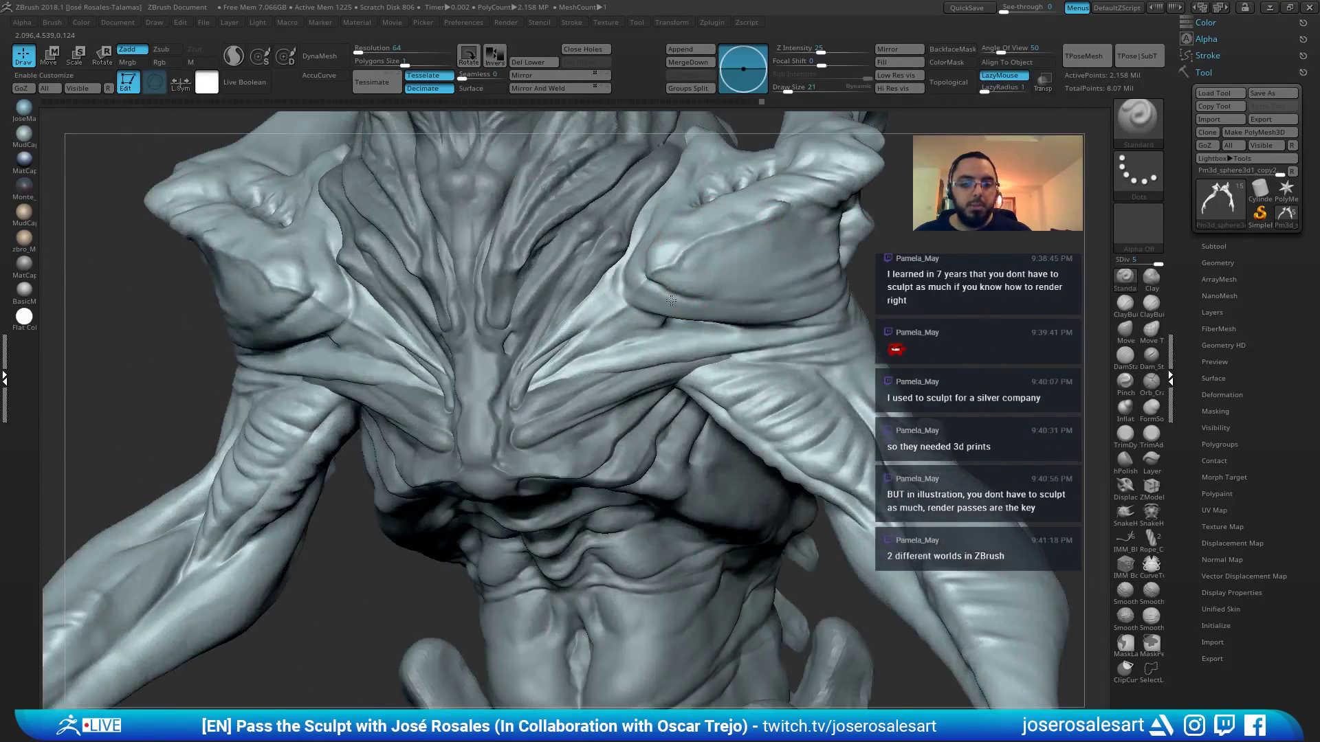
pyautogui.moveTo(671, 300)
pyautogui.mouseDown(button='right')
pyautogui.moveTo(677, 260)
pyautogui.moveTo(624, 242)
pyautogui.moveTo(622, 213)
pyautogui.moveTo(626, 252)
pyautogui.moveTo(586, 259)
pyautogui.moveTo(607, 226)
pyautogui.moveTo(591, 251)
pyautogui.moveTo(551, 186)
pyautogui.mouseUp(button='right')
# Add clay to the shoulder and upper chest strands with ClayBuildup at draw size 33
pyautogui.press('b')
pyautogui.press('c')
pyautogui.press('b')
pyautogui.moveTo(611, 228); pyautogui.dragTo(672, 183, button='right')
# Select the torso subtool and carve creases around the midline of the lower abdomen with DamStandard
pyautogui.keyDown('alt'); pyautogui.click(636, 296); pyautogui.keyUp('alt')
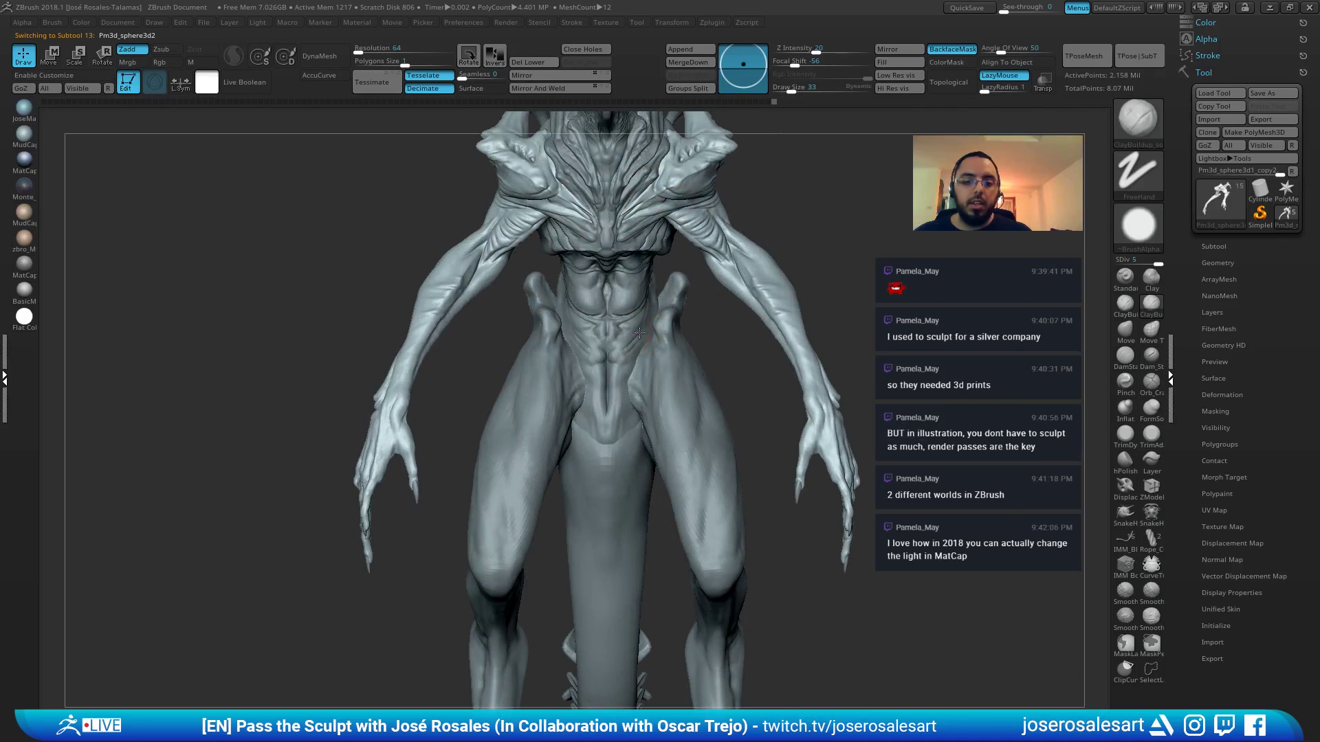
pyautogui.moveTo(635, 295)
pyautogui.keyDown('ctrl'); pyautogui.mouseDown(button='right')
pyautogui.moveTo(687, 256)
pyautogui.moveTo(666, 334)
pyautogui.mouseUp(button='right'); pyautogui.keyUp('ctrl')
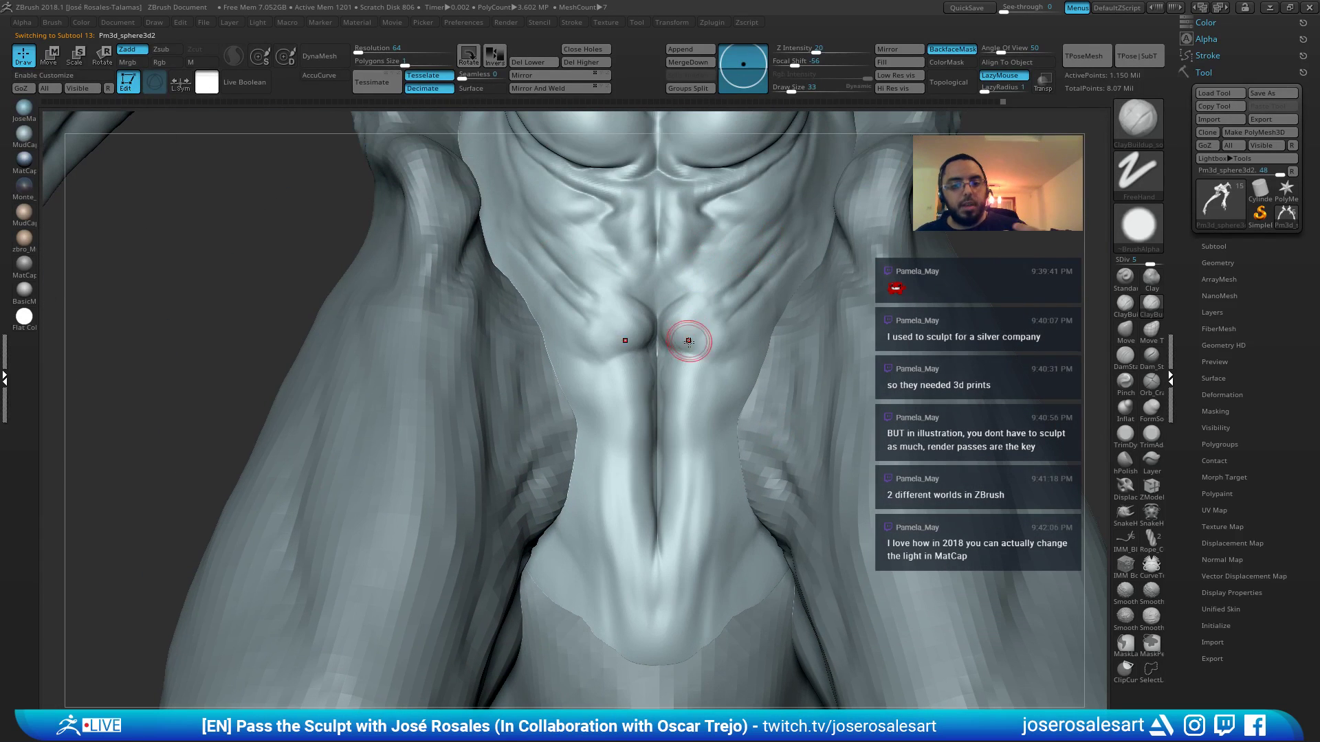
pyautogui.press('b')
pyautogui.press('d')
pyautogui.press('s')
pyautogui.moveTo(642, 282)
pyautogui.mouseDown(button='right')
pyautogui.moveTo(618, 250)
pyautogui.moveTo(644, 340)
pyautogui.moveTo(628, 332)
pyautogui.mouseUp(button='right')
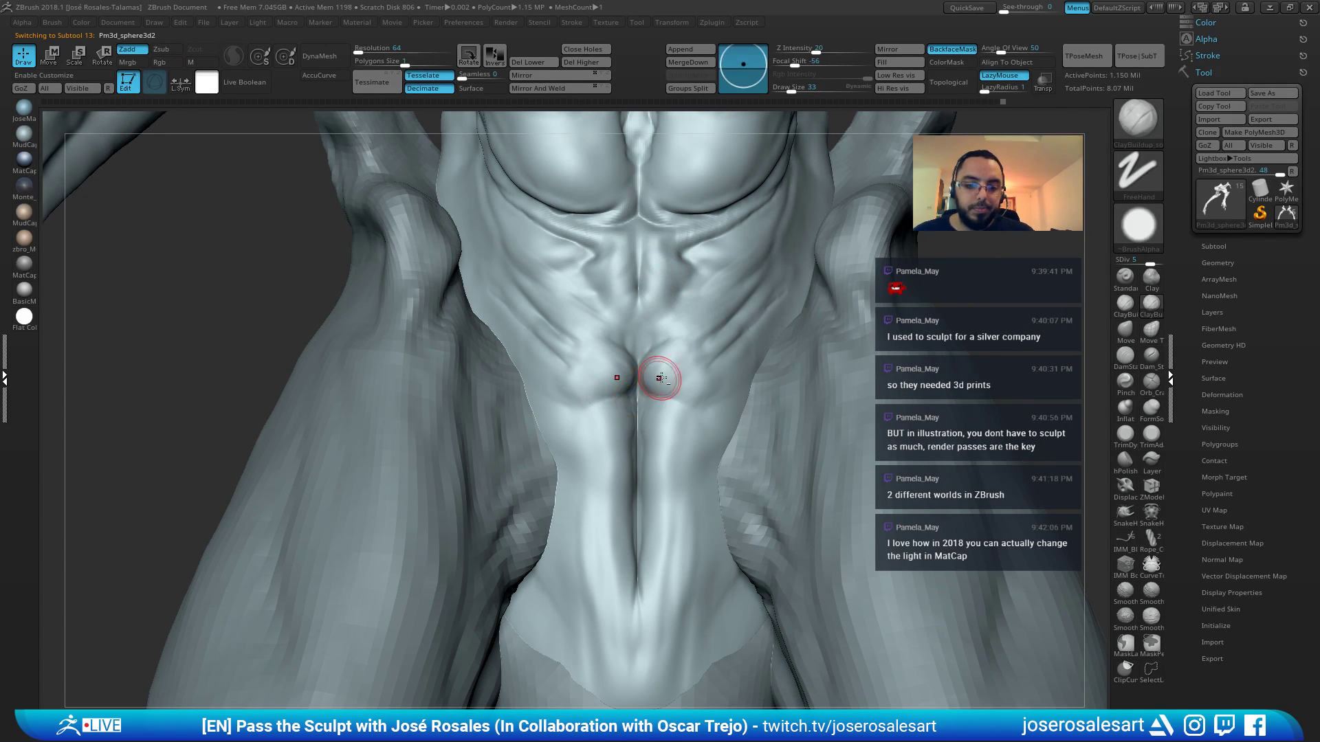
# Smooth the pelvis and build up the strips beside the lower abdominal groove with ClayBuildup at draw size 58
pyautogui.moveTo(660, 378)
pyautogui.keyDown('ctrl'); pyautogui.mouseDown(button='right')
pyautogui.moveTo(606, 363)
pyautogui.moveTo(632, 419)
pyautogui.mouseUp(button='right'); pyautogui.keyUp('ctrl')
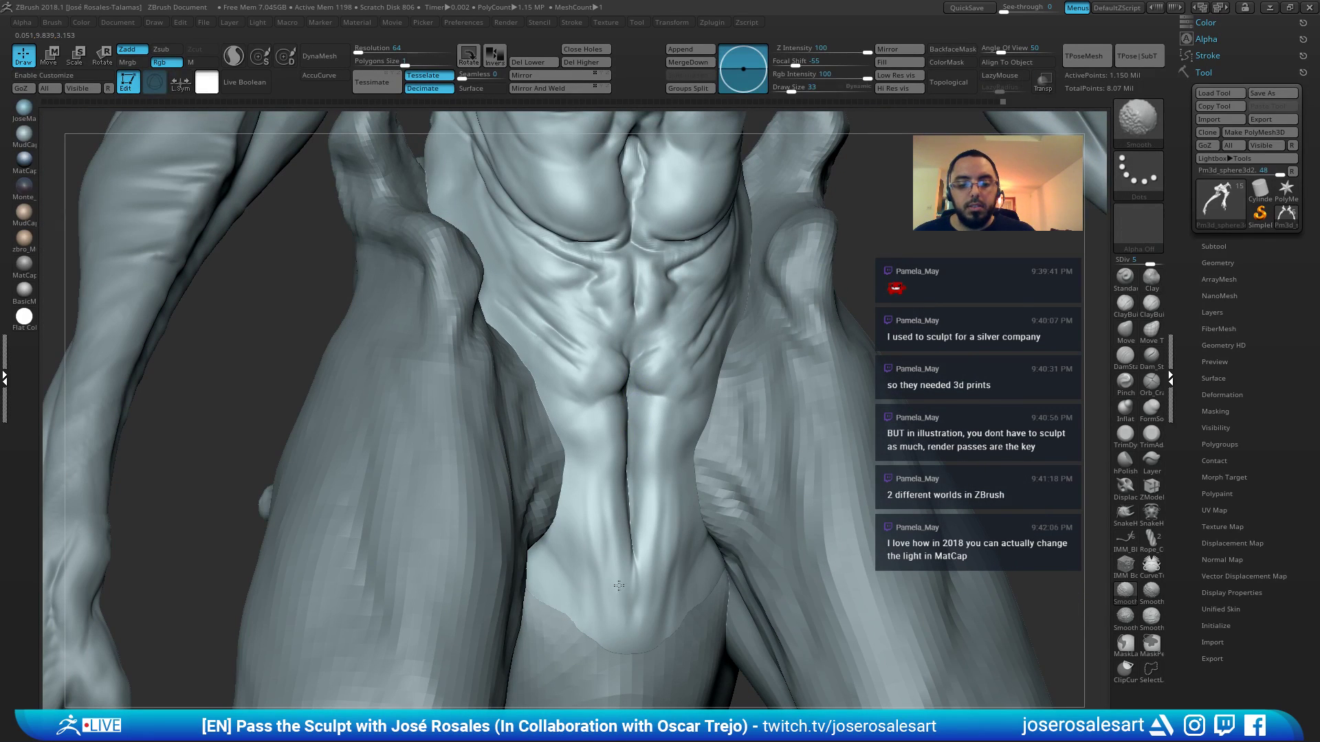
pyautogui.moveTo(649, 509); pyautogui.dragTo(677, 482, button='right')
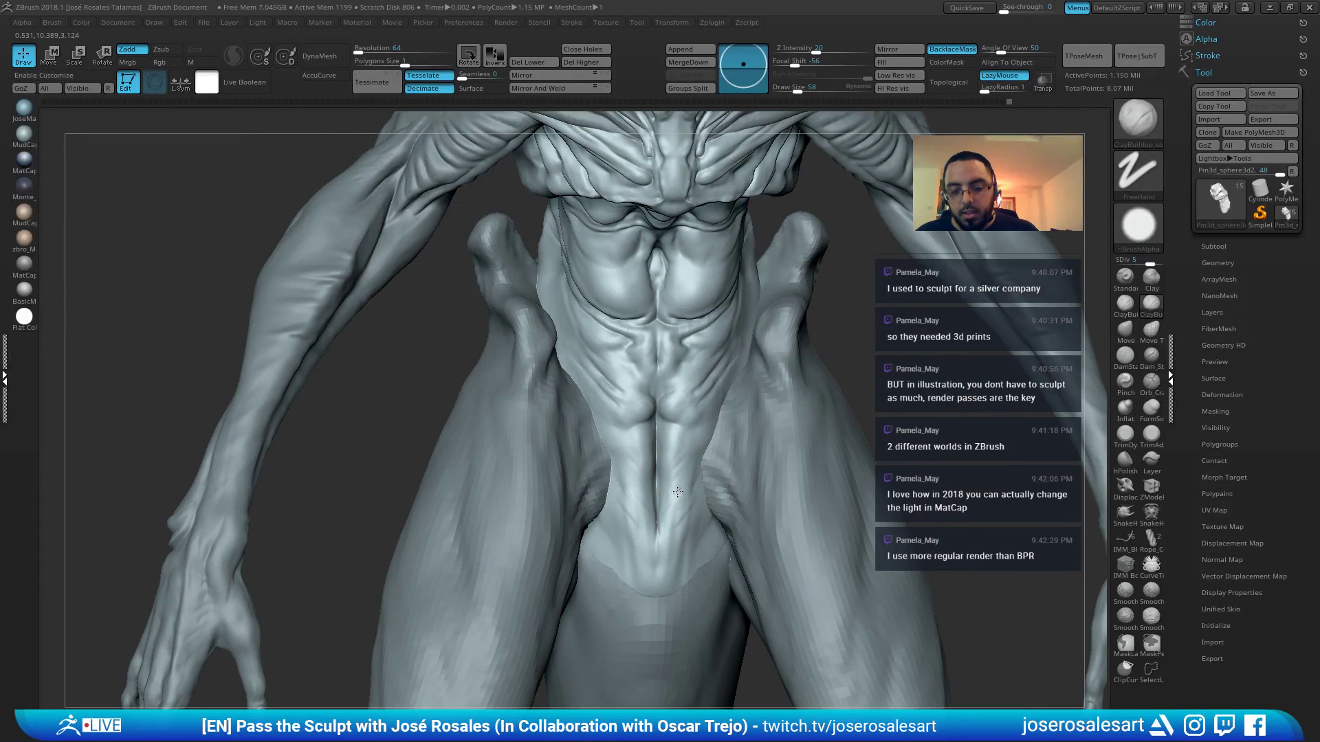
pyautogui.moveTo(673, 518)
pyautogui.mouseDown()
pyautogui.moveTo(679, 551)
pyautogui.moveTo(689, 478)
pyautogui.mouseUp()
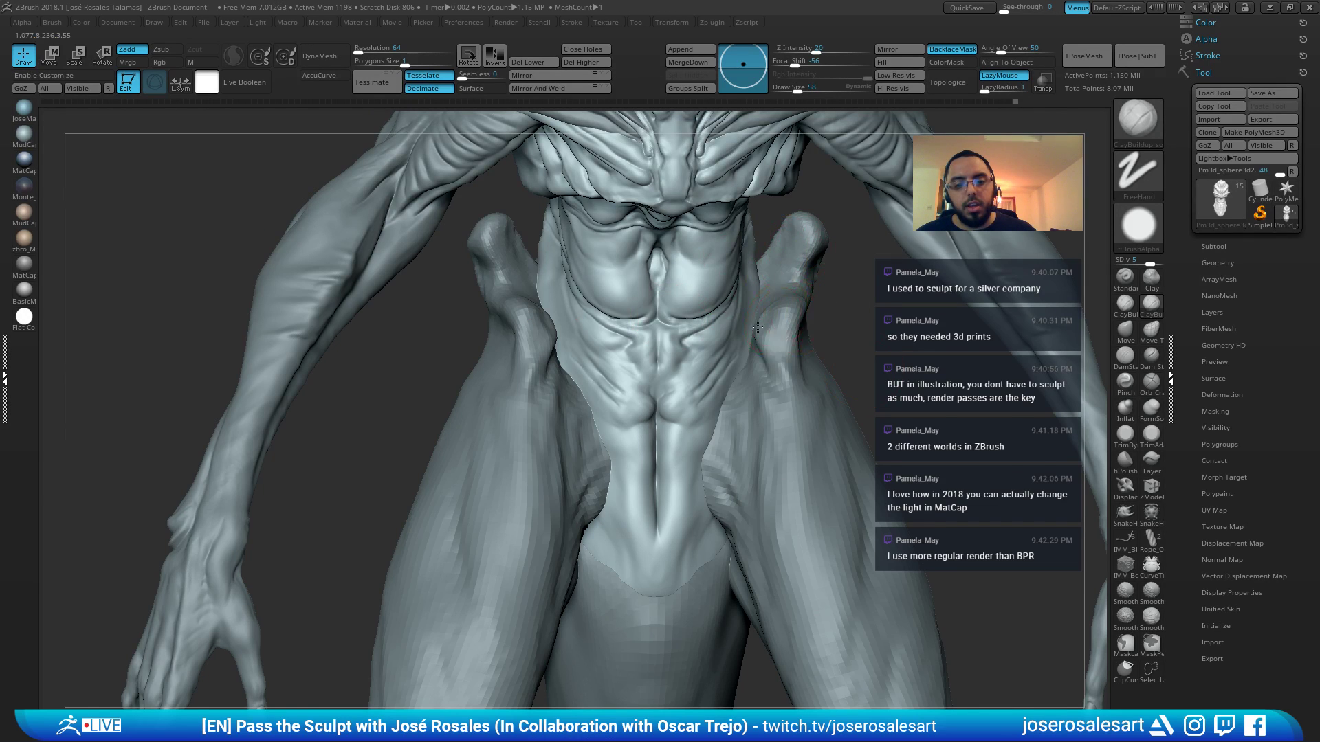
pyautogui.moveTo(835, 320); pyautogui.dragTo(743, 341)
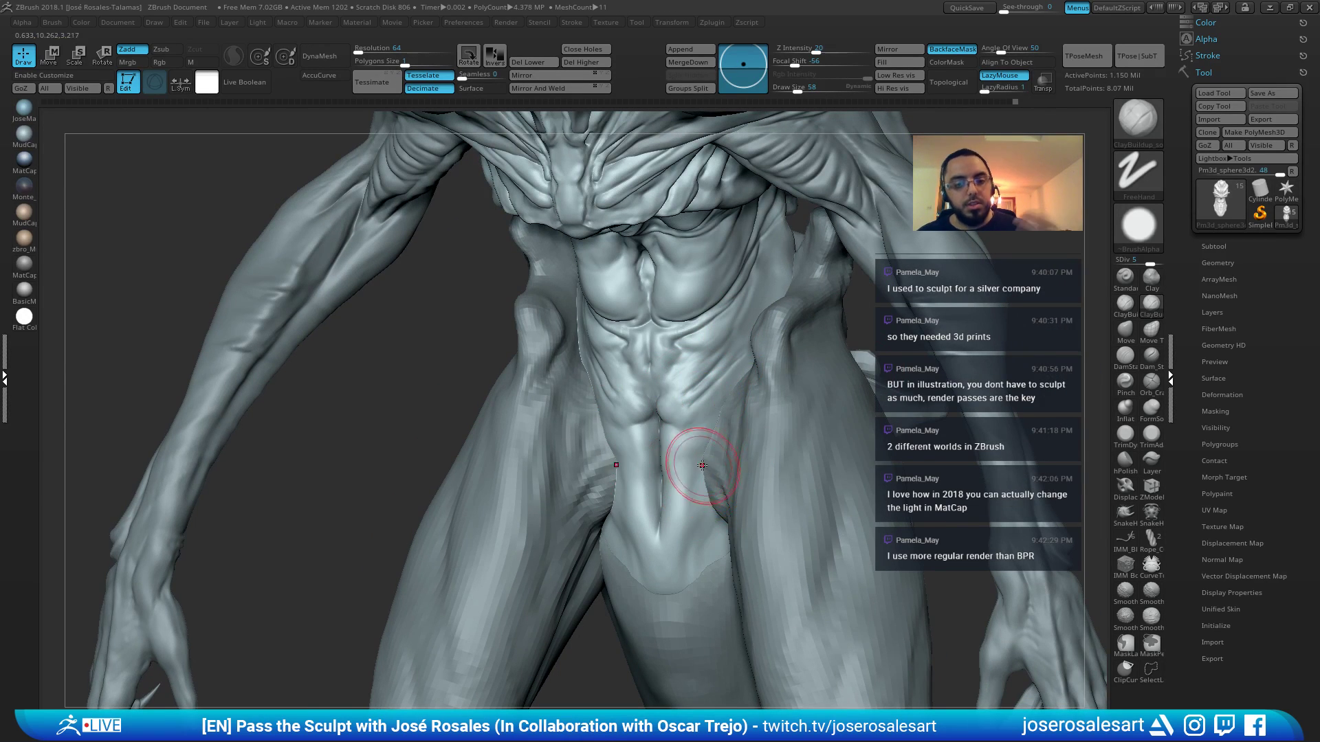
# Select the legs subtool and examine the thighs, knees and lower legs from the side and front
pyautogui.keyDown('alt'); pyautogui.moveTo(685, 525); pyautogui.dragTo(766, 371, button='right'); pyautogui.keyUp('alt')
pyautogui.keyDown('alt'); pyautogui.click(546, 404); pyautogui.keyUp('alt')
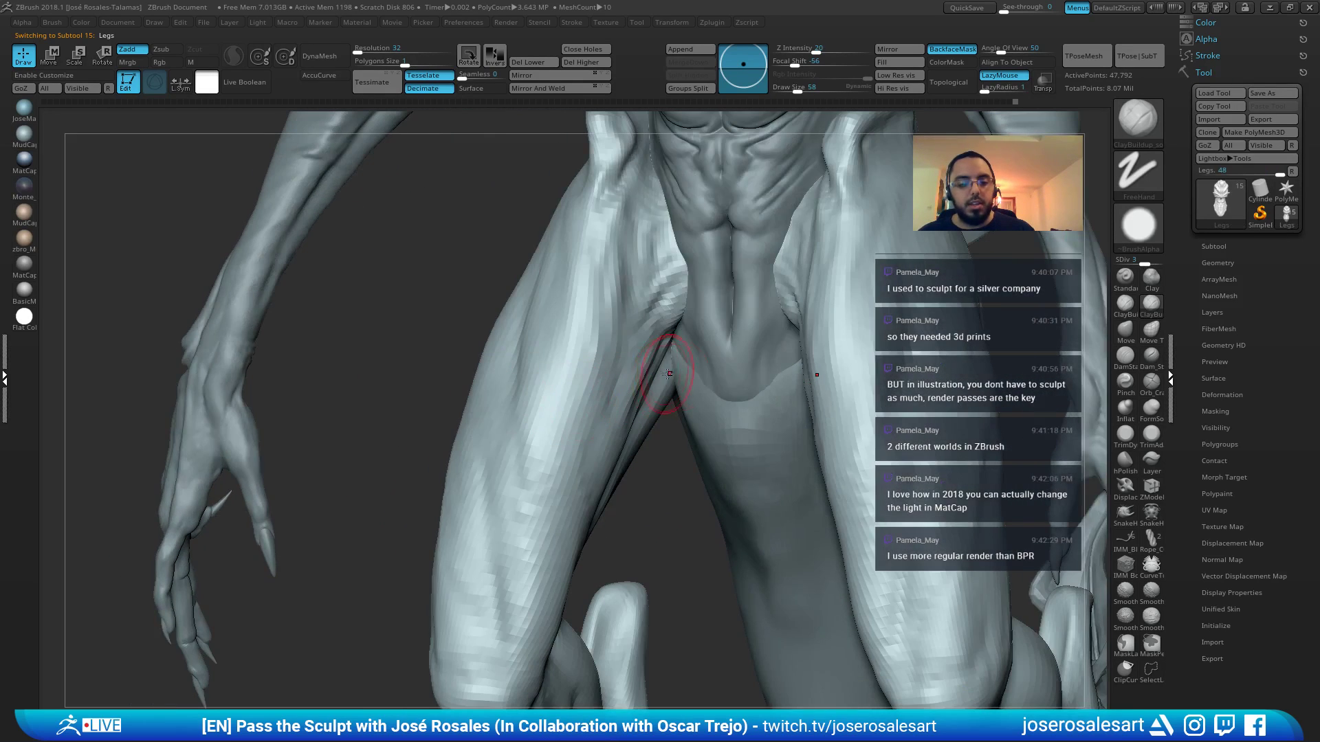
pyautogui.keyDown('alt'); pyautogui.moveTo(818, 427); pyautogui.dragTo(533, 230, button='right'); pyautogui.keyUp('alt')
pyautogui.moveTo(532, 230)
pyautogui.keyDown('alt'); pyautogui.mouseDown(button='right')
pyautogui.moveTo(560, 347)
pyautogui.moveTo(578, 316)
pyautogui.moveTo(768, 355)
pyautogui.mouseUp(button='right'); pyautogui.keyUp('alt')
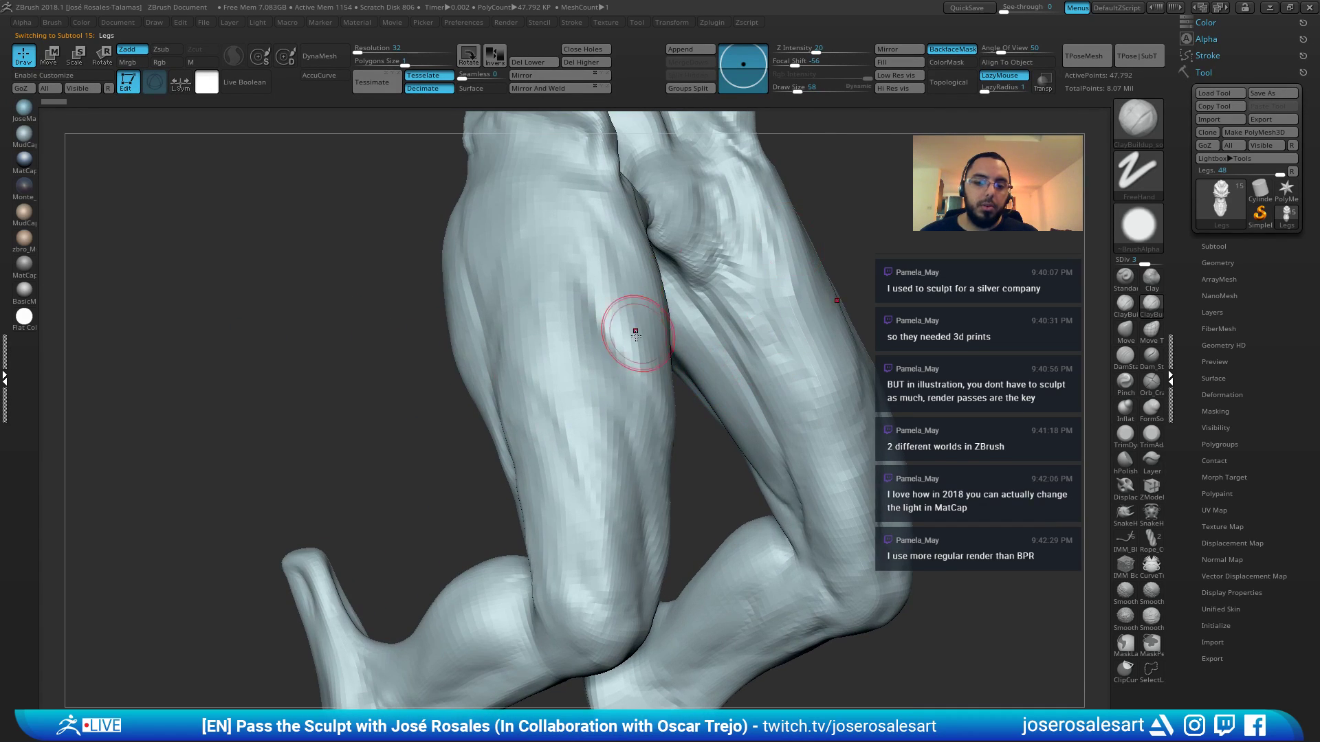
pyautogui.press('[')
pyautogui.keyDown('alt'); pyautogui.moveTo(651, 342); pyautogui.dragTo(607, 197, button='right'); pyautogui.keyUp('alt')
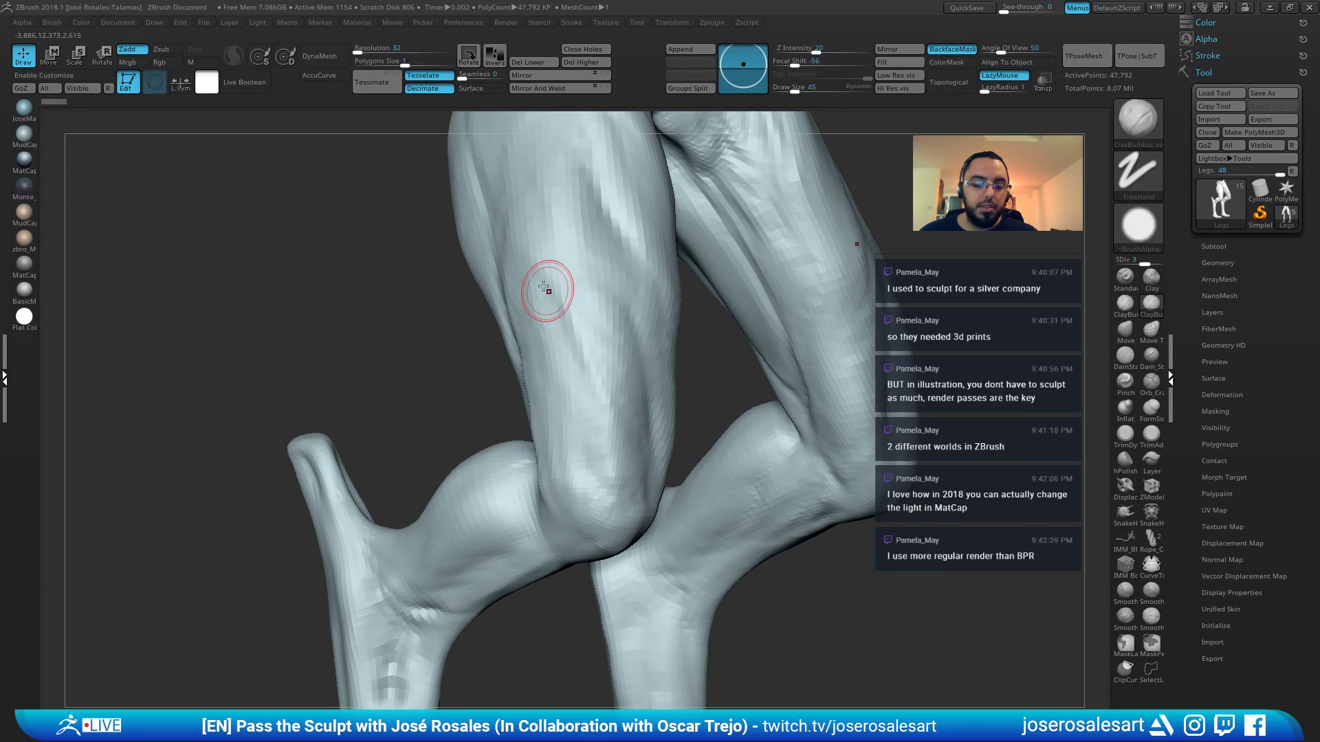
pyautogui.press('[')
pyautogui.press('[')
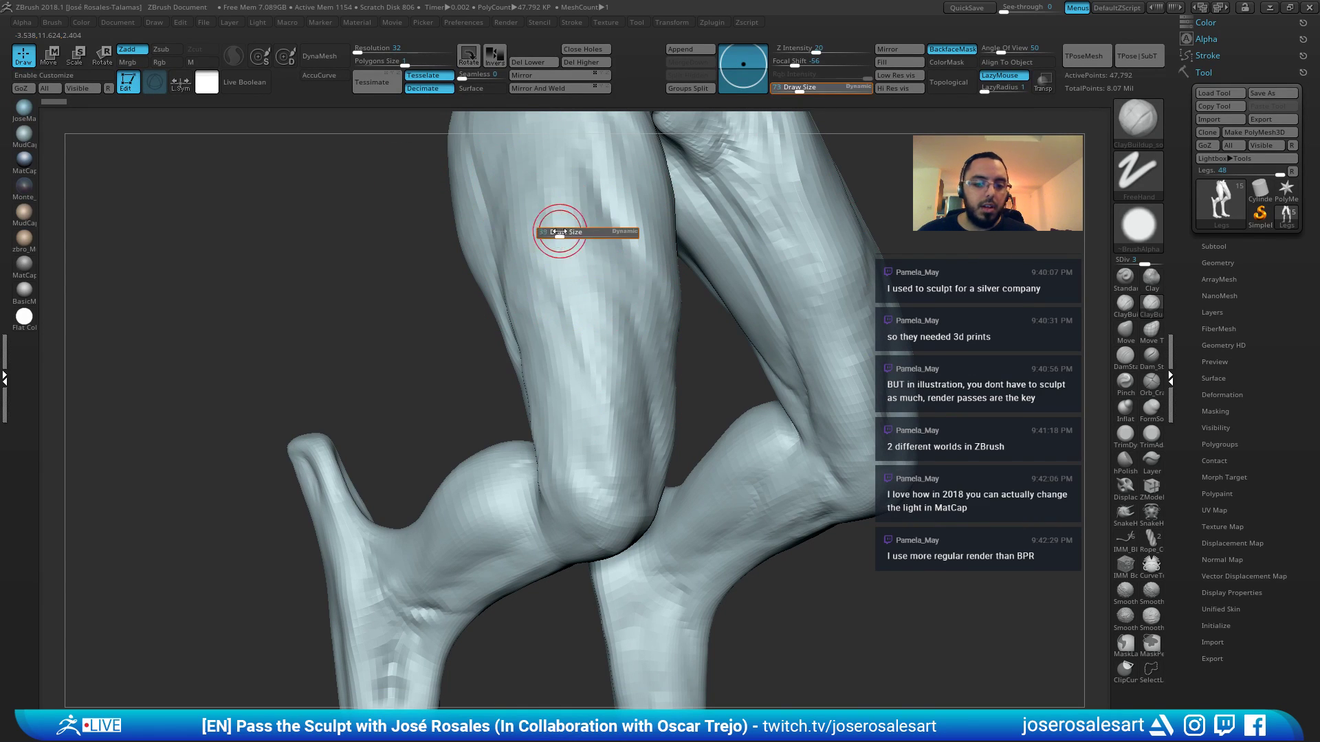
pyautogui.keyDown('alt'); pyautogui.moveTo(649, 299); pyautogui.dragTo(689, 196, button='right'); pyautogui.keyUp('alt')
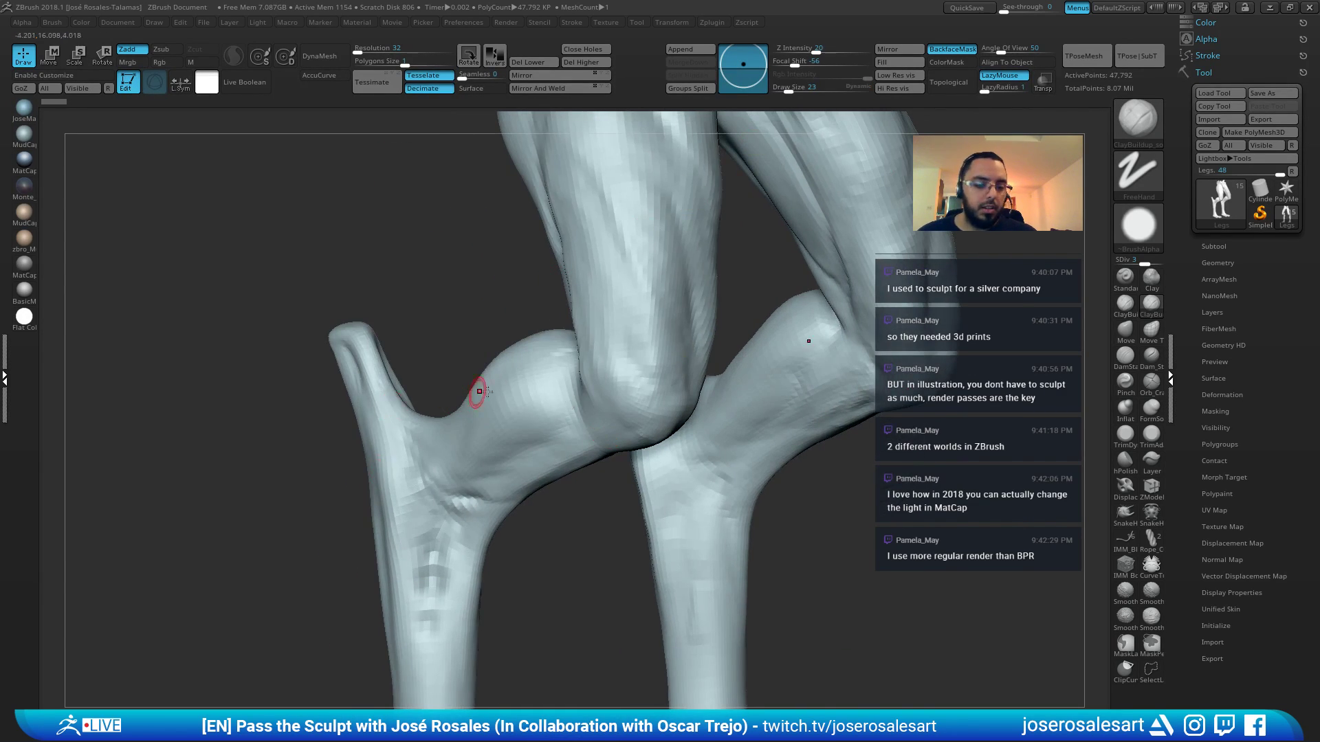
pyautogui.moveTo(477, 389); pyautogui.dragTo(592, 306, button='right')
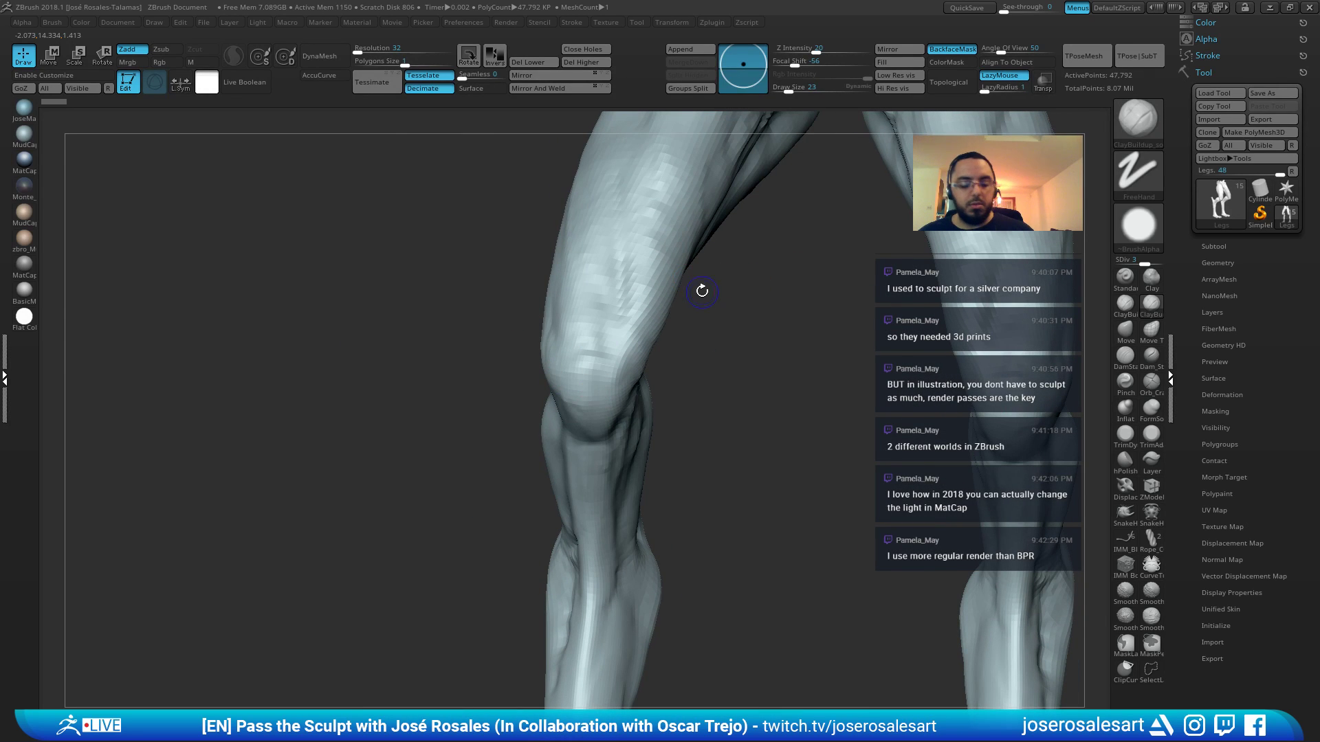
# Reselect the torso subtool and carve a crease around the lower end of the pelvic groove with DamStandard at draw size 39
pyautogui.keyDown('ctrl'); pyautogui.moveTo(701, 291); pyautogui.dragTo(630, 336, button='right'); pyautogui.keyUp('ctrl')
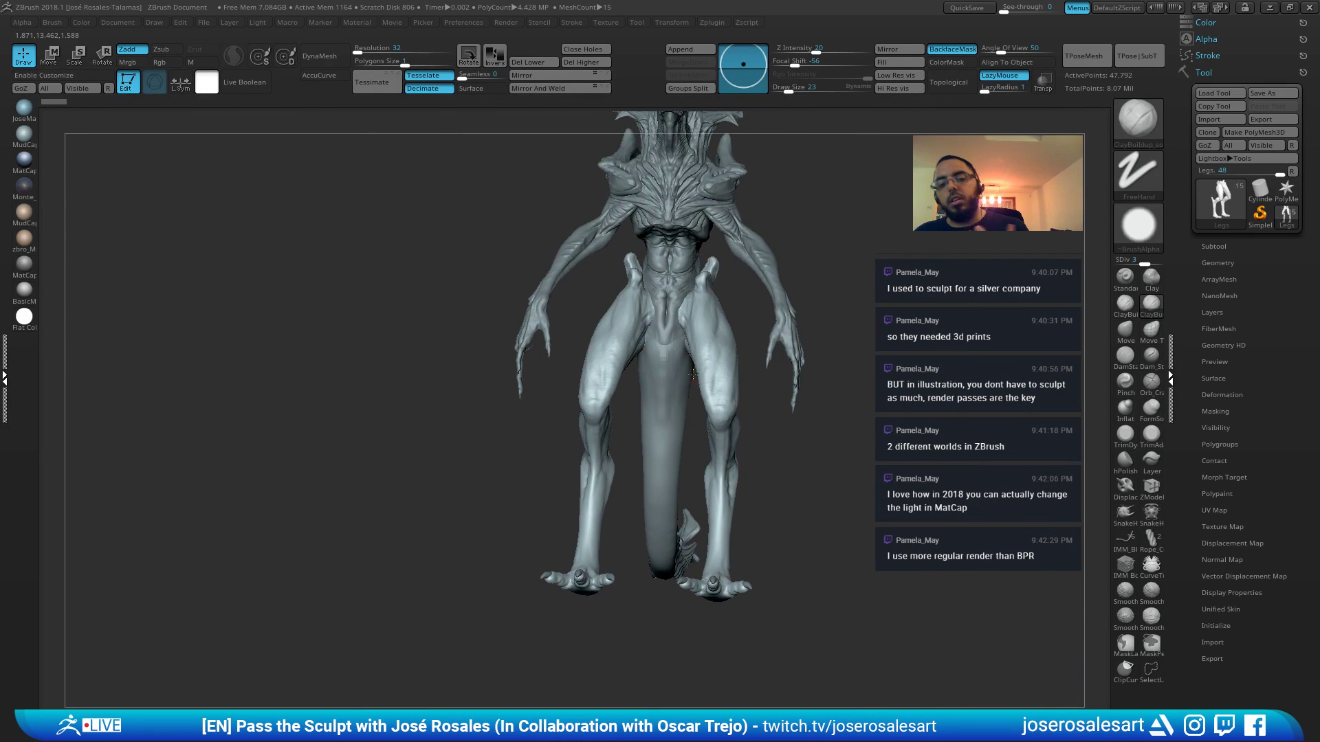
pyautogui.moveTo(693, 374); pyautogui.dragTo(675, 351, button='right')
pyautogui.keyDown('alt'); pyautogui.click(668, 280); pyautogui.keyUp('alt')
pyautogui.moveTo(669, 280)
pyautogui.keyDown('ctrl'); pyautogui.mouseDown(button='right')
pyautogui.moveTo(722, 337)
pyautogui.moveTo(686, 430)
pyautogui.mouseUp(button='right'); pyautogui.keyUp('ctrl')
pyautogui.hotkey('alt', 's')
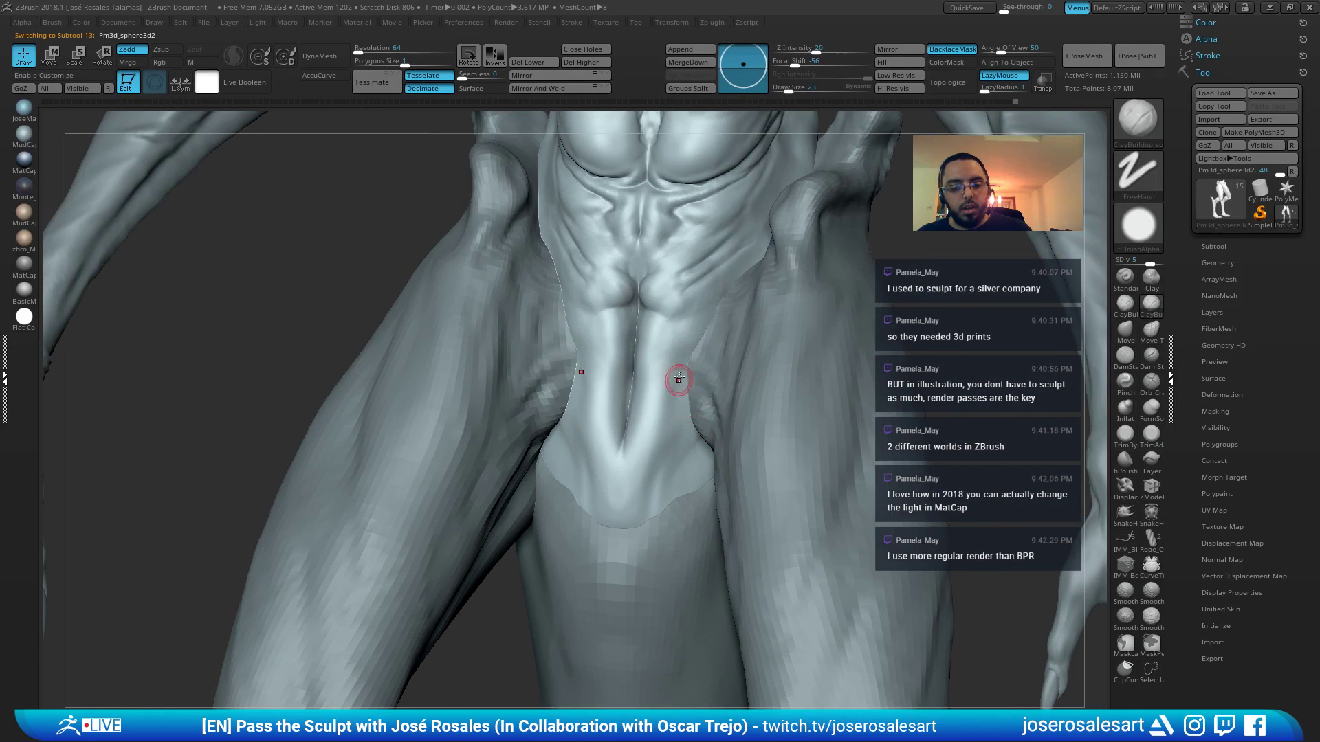
pyautogui.press('b')
pyautogui.press('d')
pyautogui.press('s')
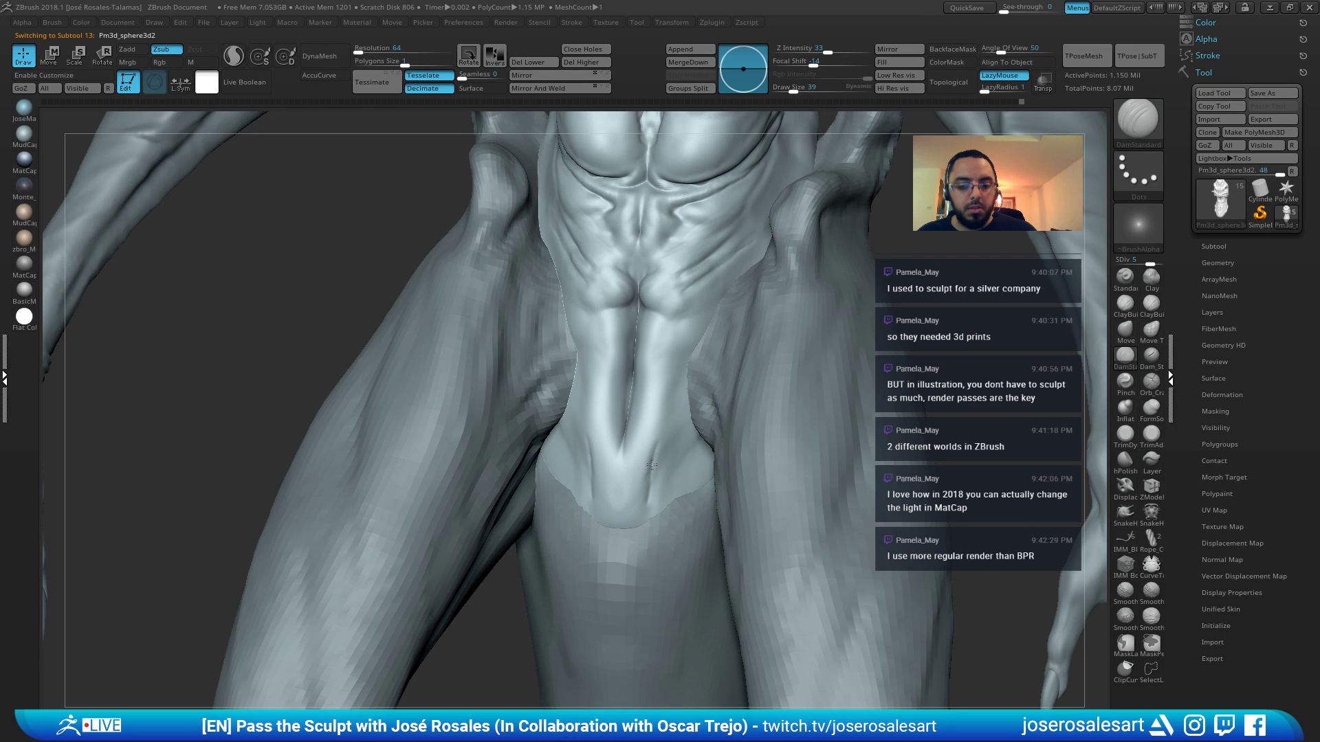
# Refine the strips beside the lower pelvic groove with the Standard brush at draw size 17 and smooth them
pyautogui.press('b')
pyautogui.press('s')
pyautogui.press('t')
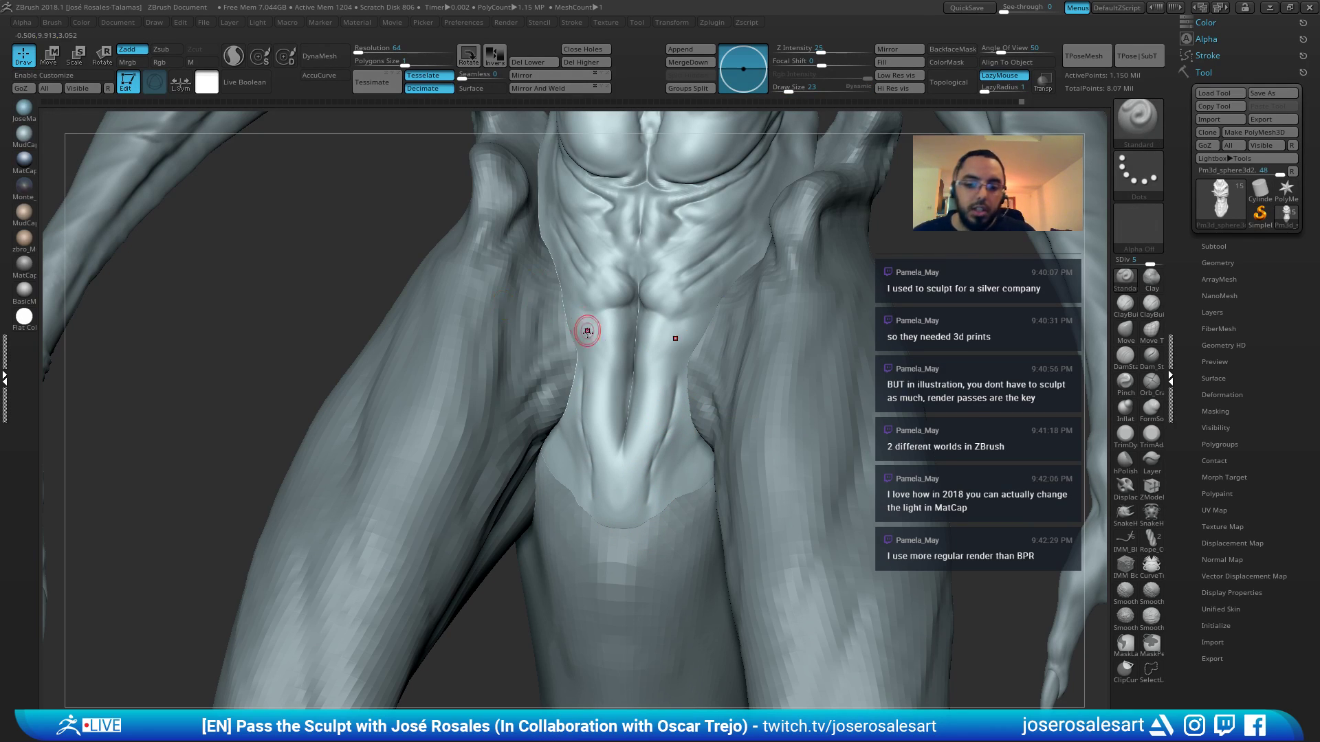
pyautogui.press('s')
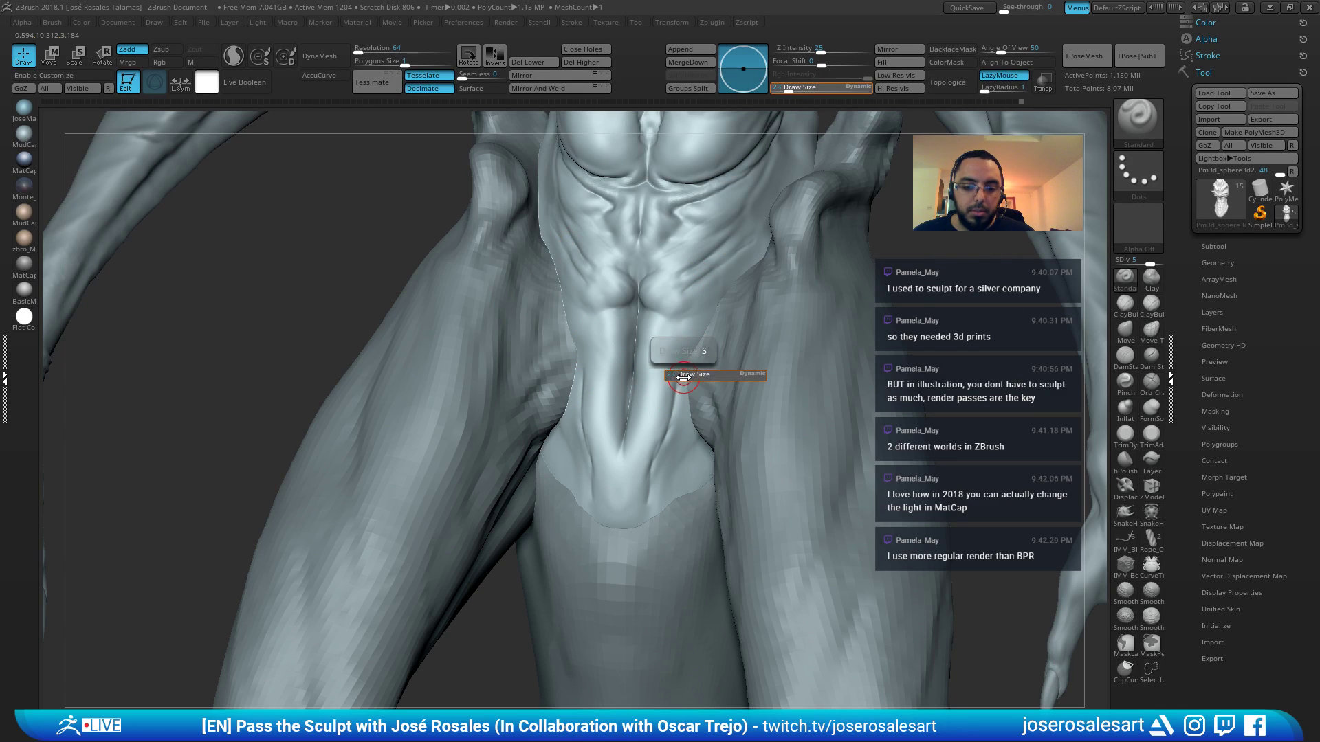
pyautogui.moveTo(682, 377); pyautogui.dragTo(680, 376)
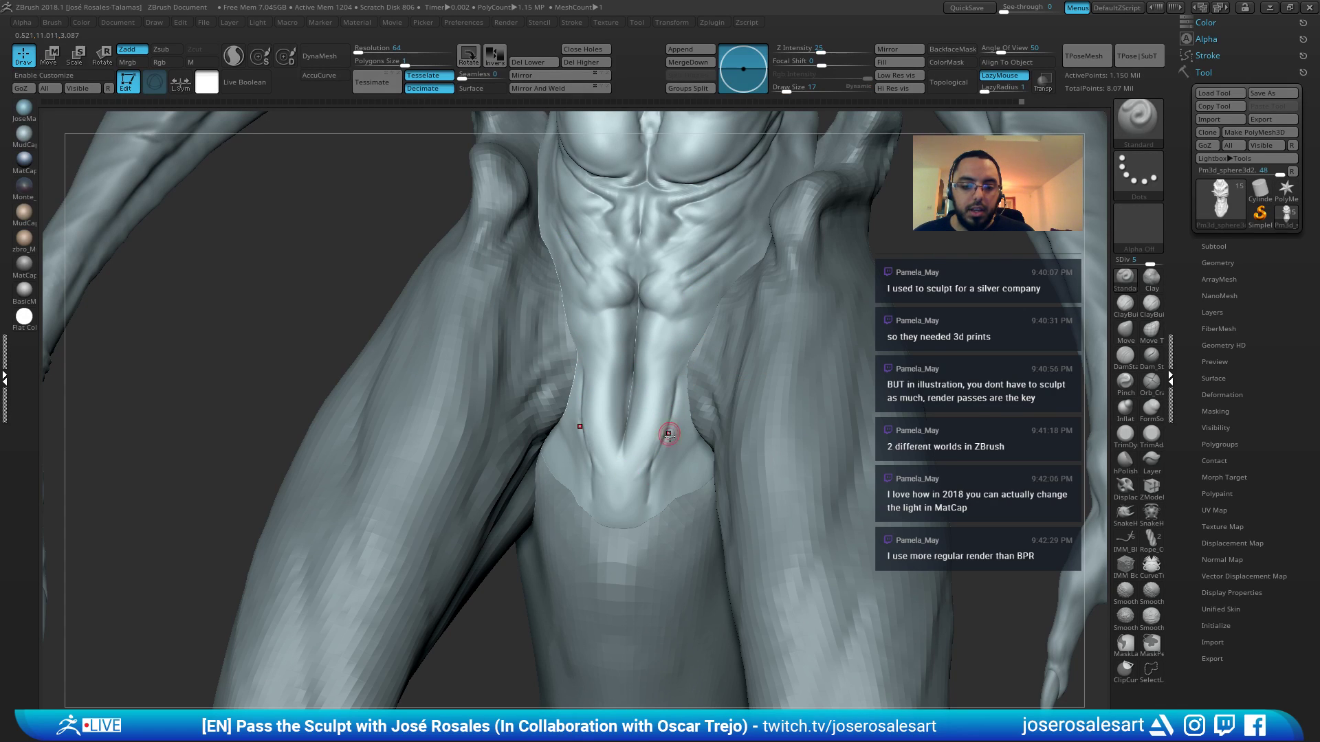
pyautogui.press('shift')
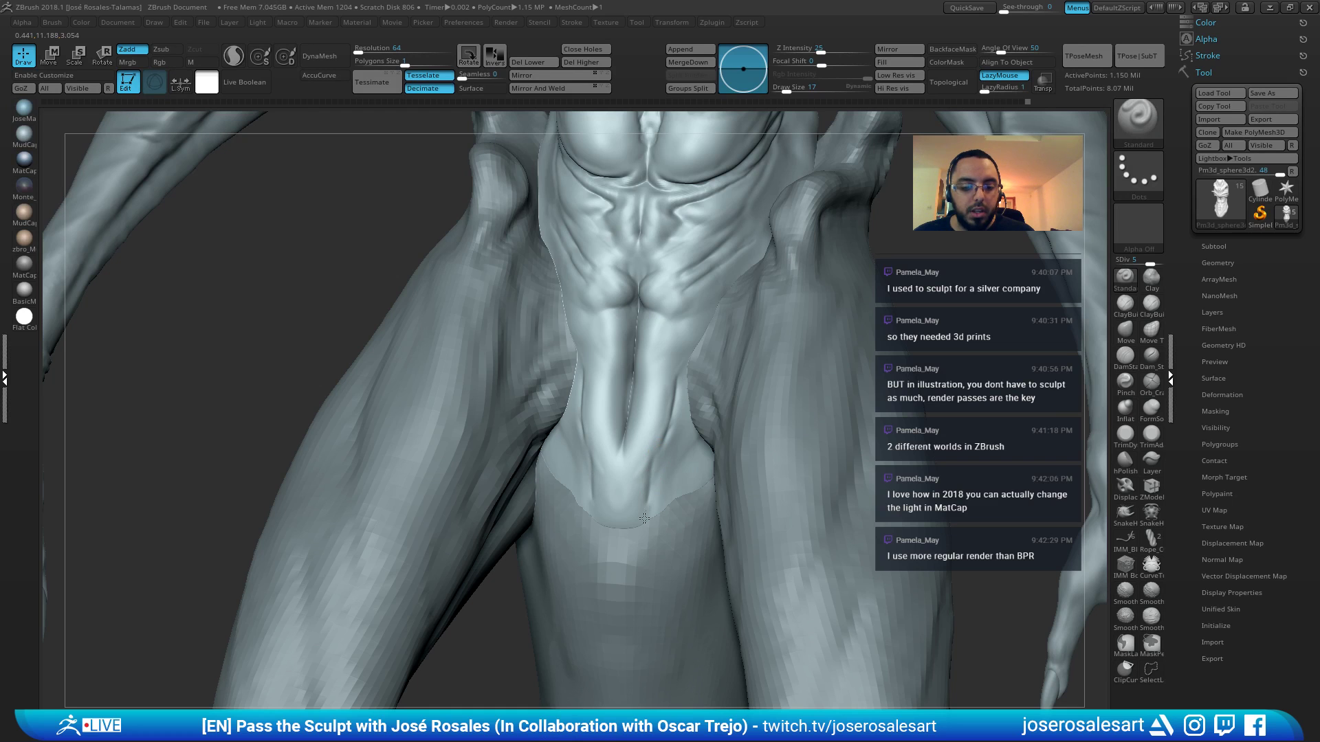
# Carve diagonal creases fanning out from the midline just below the lower abdominal bulges with DamStandard at draw size 33
pyautogui.moveTo(633, 366); pyautogui.dragTo(663, 369, button='right')
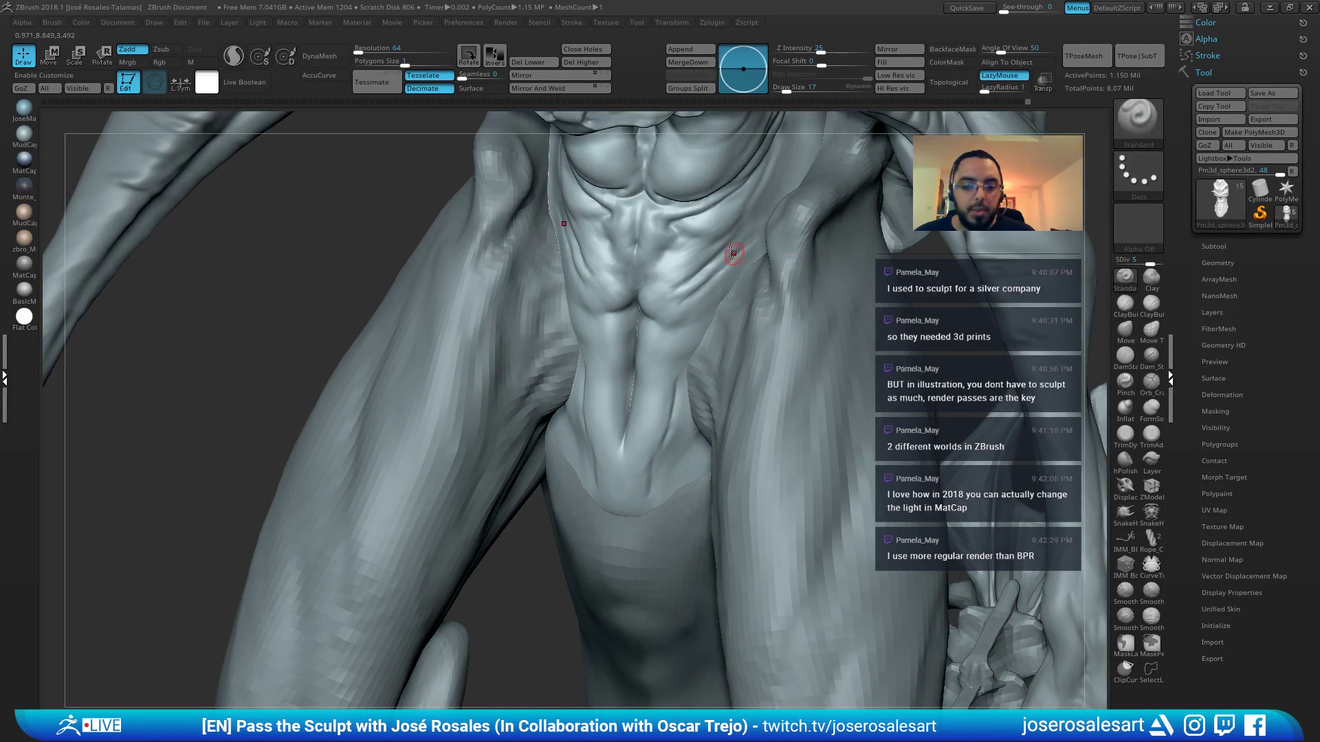
pyautogui.press('b')
pyautogui.press('d')
pyautogui.press('s')
pyautogui.keyDown('alt'); pyautogui.moveTo(583, 339); pyautogui.dragTo(653, 305, button='right'); pyautogui.keyUp('alt')
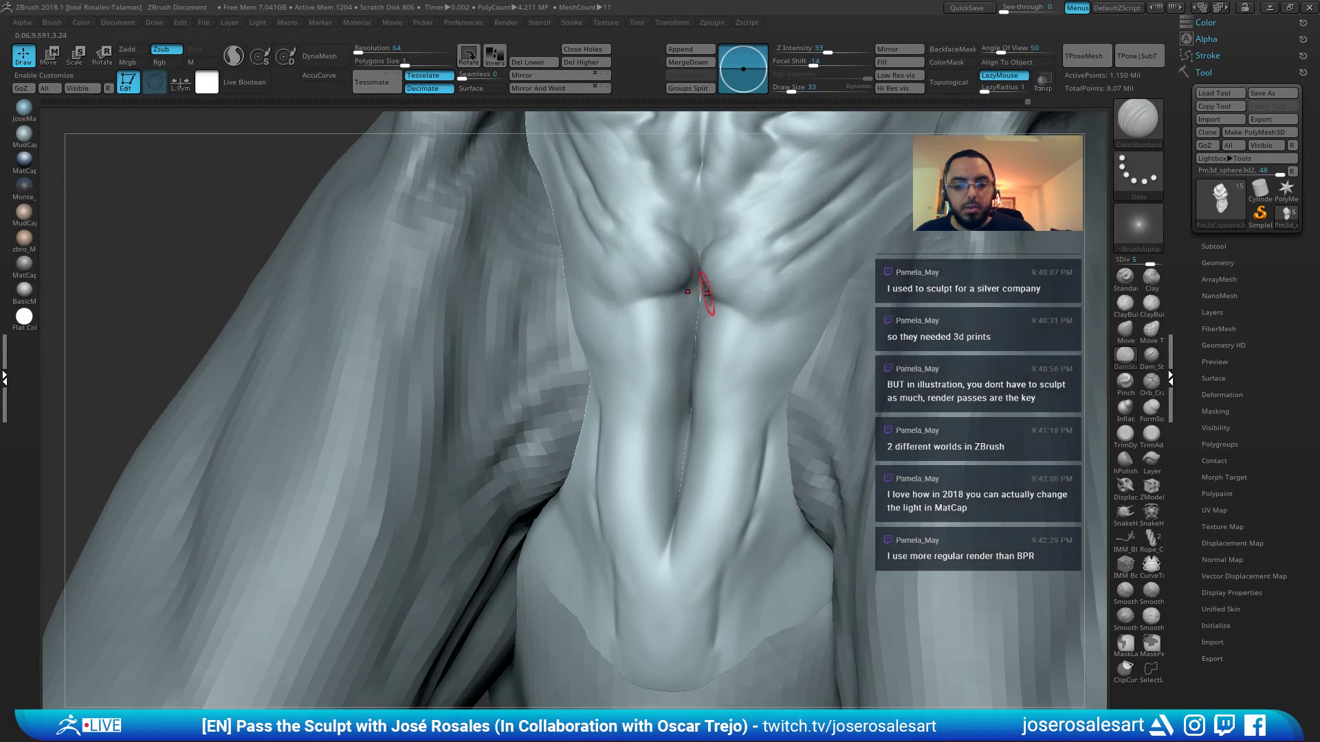
pyautogui.moveTo(719, 262)
pyautogui.mouseDown(button='right')
pyautogui.moveTo(691, 299)
pyautogui.moveTo(629, 334)
pyautogui.moveTo(696, 241)
pyautogui.mouseUp(button='right')
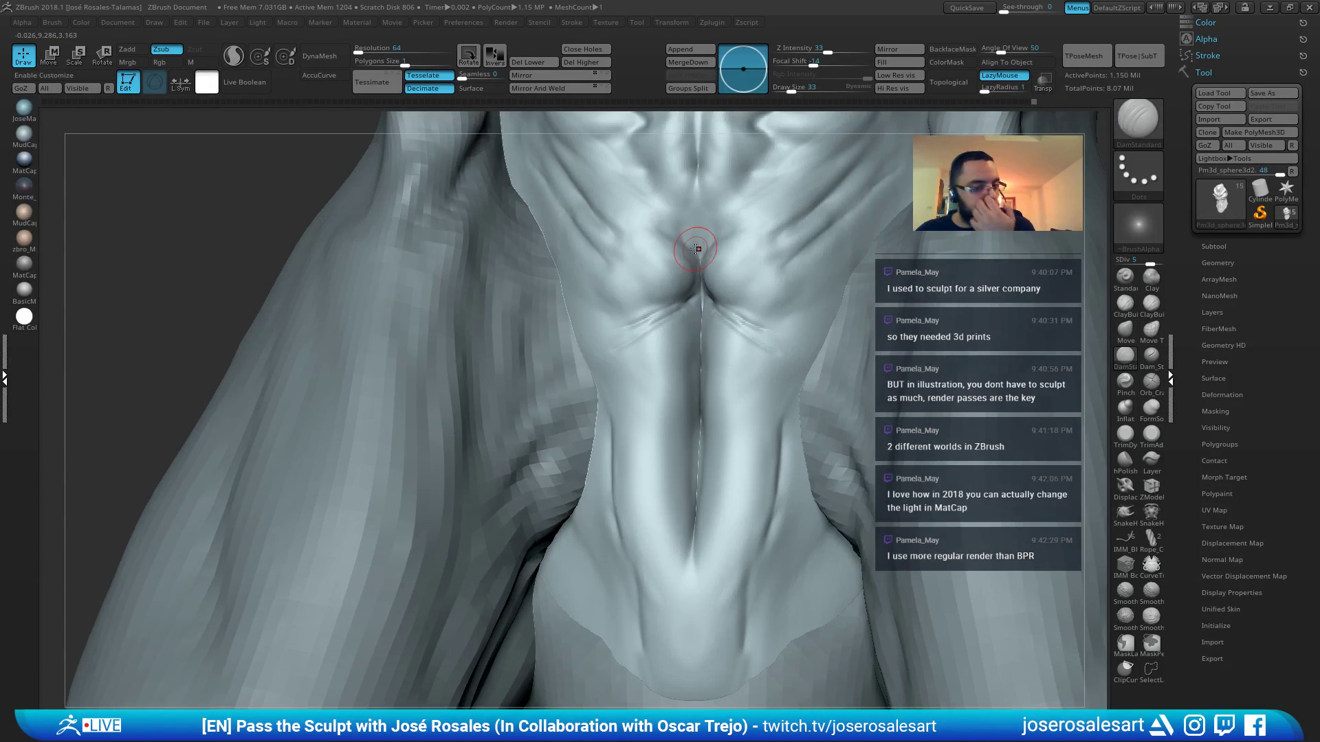
# Build up the folds beside the top of the pelvic groove with the Standard brush at draw size 23
pyautogui.press('b')
pyautogui.press('s')
pyautogui.press('t')
pyautogui.press('s')
pyautogui.moveTo(691, 313); pyautogui.dragTo(685, 313)
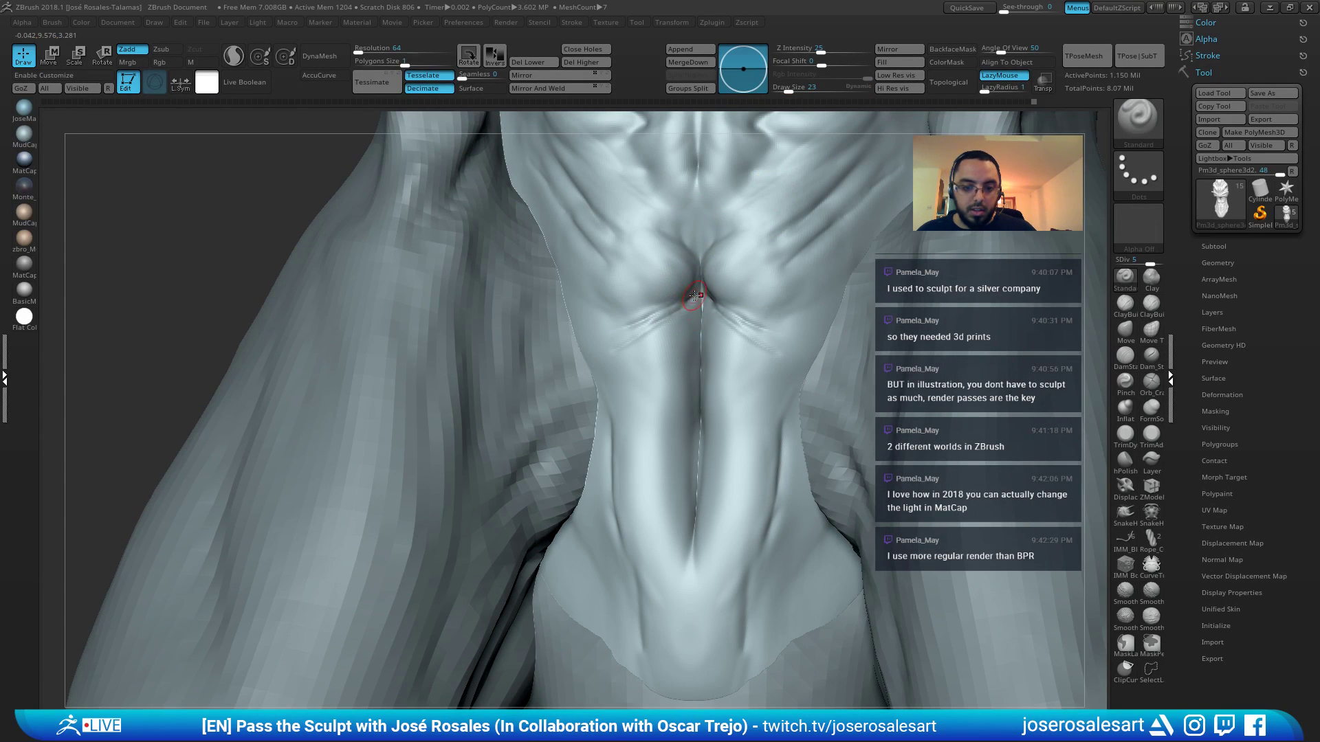
pyautogui.moveTo(598, 340)
pyautogui.keyDown('ctrl'); pyautogui.mouseDown(button='right')
pyautogui.moveTo(662, 248)
pyautogui.moveTo(640, 288)
pyautogui.mouseUp(button='right'); pyautogui.keyUp('ctrl')
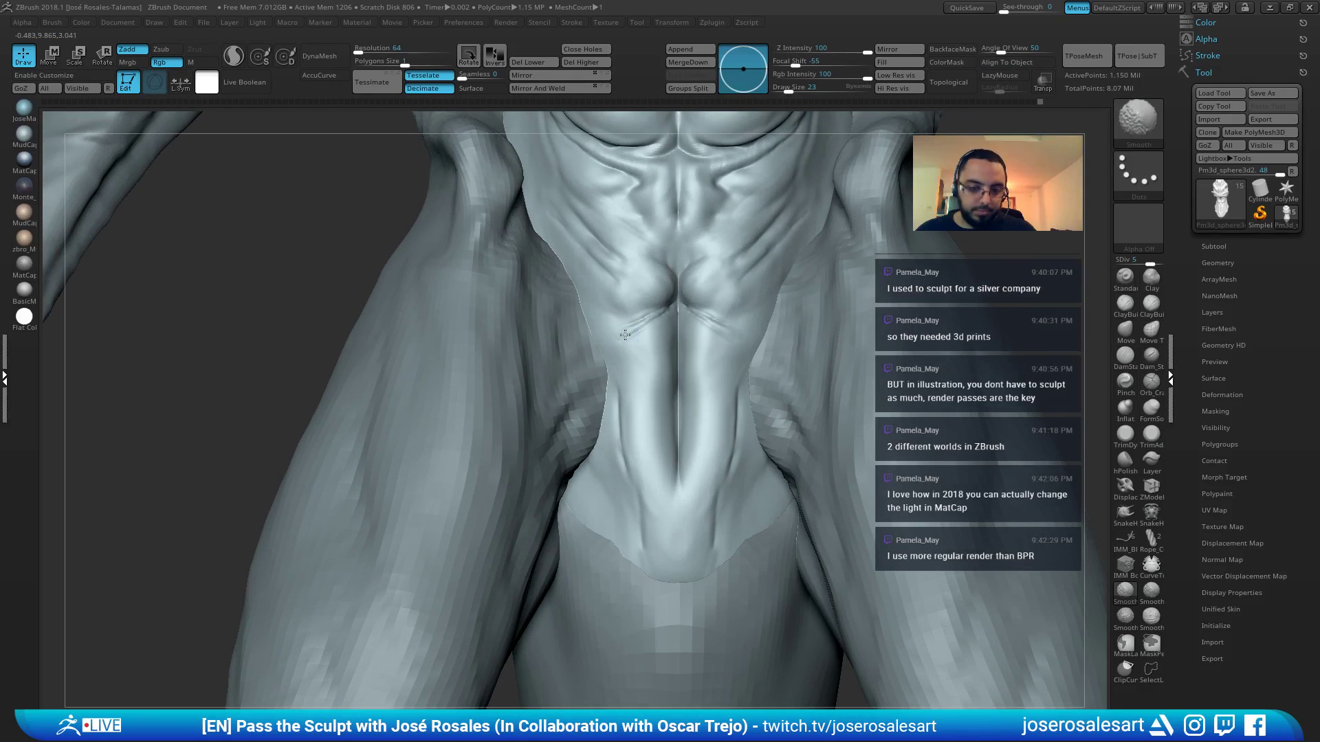
# Smooth the diagonal folds below the lower abdominal bulges and sharpen their creases with DamStandard at draw size 23
pyautogui.moveTo(627, 337)
pyautogui.keyDown('ctrl'); pyautogui.mouseDown(button='right')
pyautogui.moveTo(589, 355)
pyautogui.moveTo(656, 369)
pyautogui.moveTo(637, 388)
pyautogui.moveTo(674, 382)
pyautogui.mouseUp(button='right'); pyautogui.keyUp('ctrl')
pyautogui.press('b')
pyautogui.press('d')
pyautogui.press('s')
pyautogui.moveTo(689, 319)
pyautogui.keyDown('alt'); pyautogui.mouseDown(button='right')
pyautogui.moveTo(666, 382)
pyautogui.moveTo(688, 309)
pyautogui.mouseUp(button='right'); pyautogui.keyUp('alt')
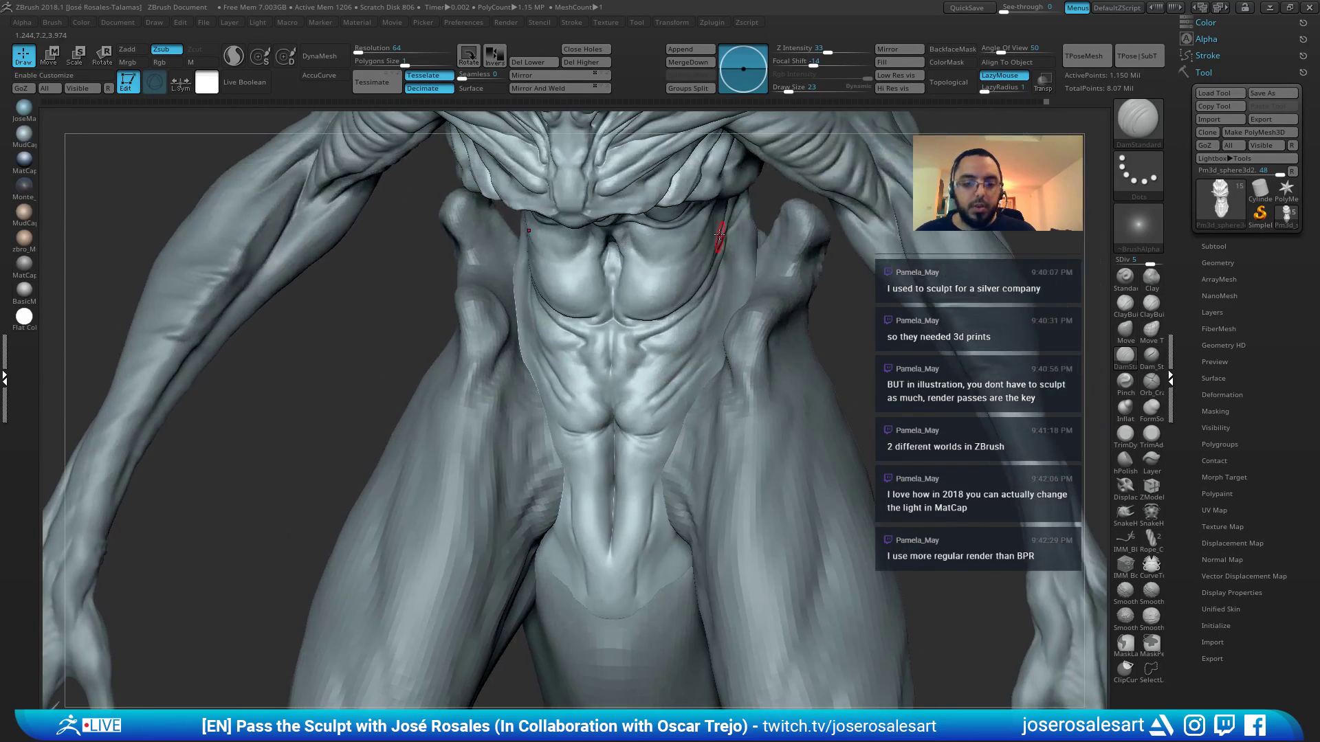
# Select the arms subtool and examine the shoulder and arm from the side and front
pyautogui.keyDown('alt'); pyautogui.moveTo(722, 236); pyautogui.dragTo(605, 317, button='right'); pyautogui.keyUp('alt')
pyautogui.moveTo(594, 181)
pyautogui.mouseDown(button='right')
pyautogui.moveTo(760, 382)
pyautogui.moveTo(819, 486)
pyautogui.moveTo(773, 382)
pyautogui.moveTo(760, 281)
pyautogui.mouseUp(button='right')
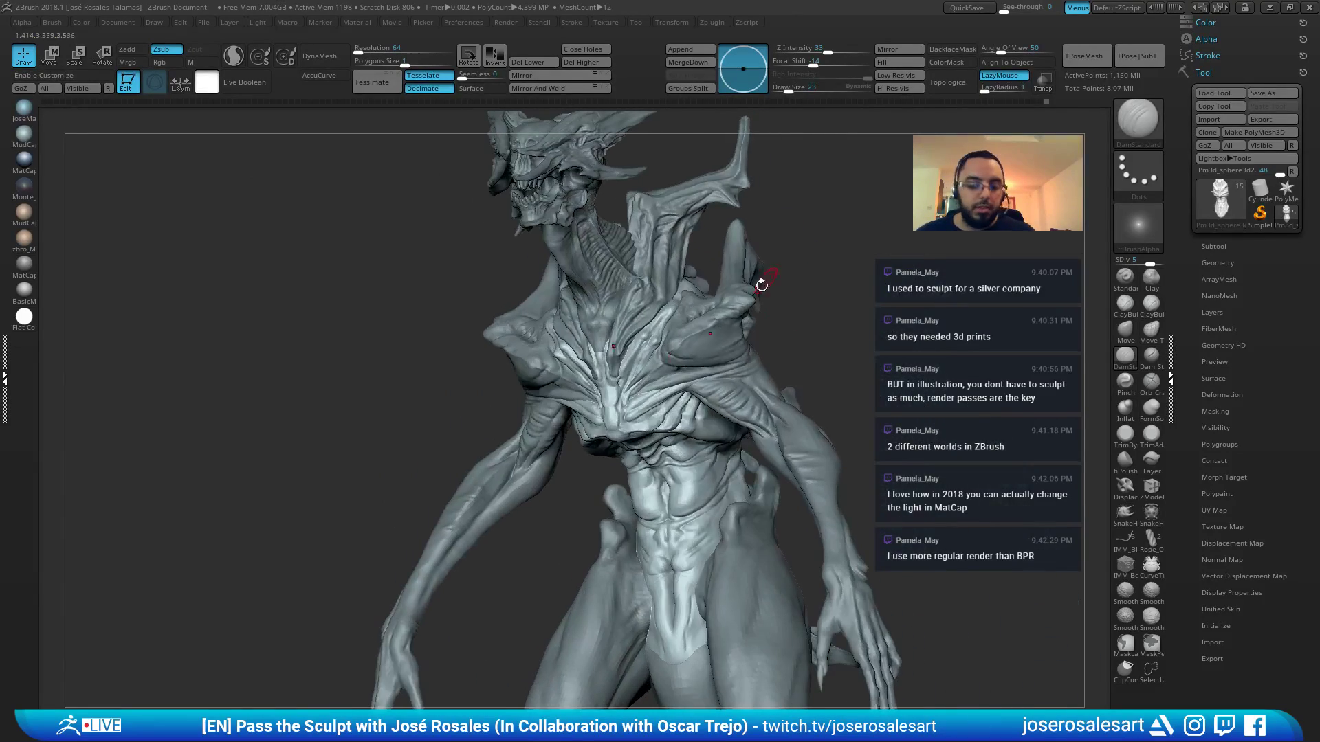
pyautogui.keyDown('alt'); pyautogui.click(722, 313); pyautogui.keyUp('alt')
pyautogui.moveTo(694, 316)
pyautogui.keyDown('ctrl'); pyautogui.mouseDown(button='right')
pyautogui.moveTo(688, 416)
pyautogui.moveTo(785, 369)
pyautogui.mouseUp(button='right'); pyautogui.keyUp('ctrl')
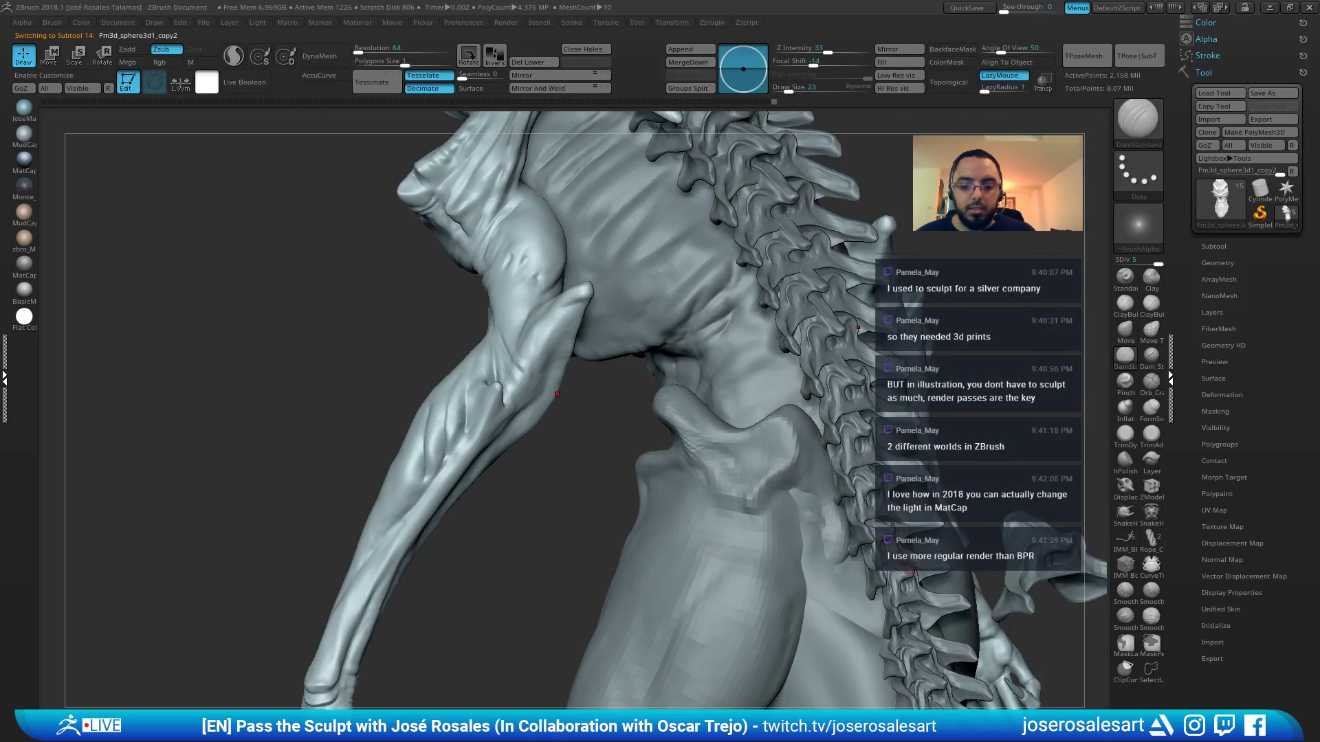
pyautogui.moveTo(556, 394)
pyautogui.mouseDown(button='right')
pyautogui.moveTo(618, 471)
pyautogui.moveTo(577, 465)
pyautogui.moveTo(637, 456)
pyautogui.moveTo(851, 224)
pyautogui.moveTo(757, 275)
pyautogui.mouseUp(button='right')
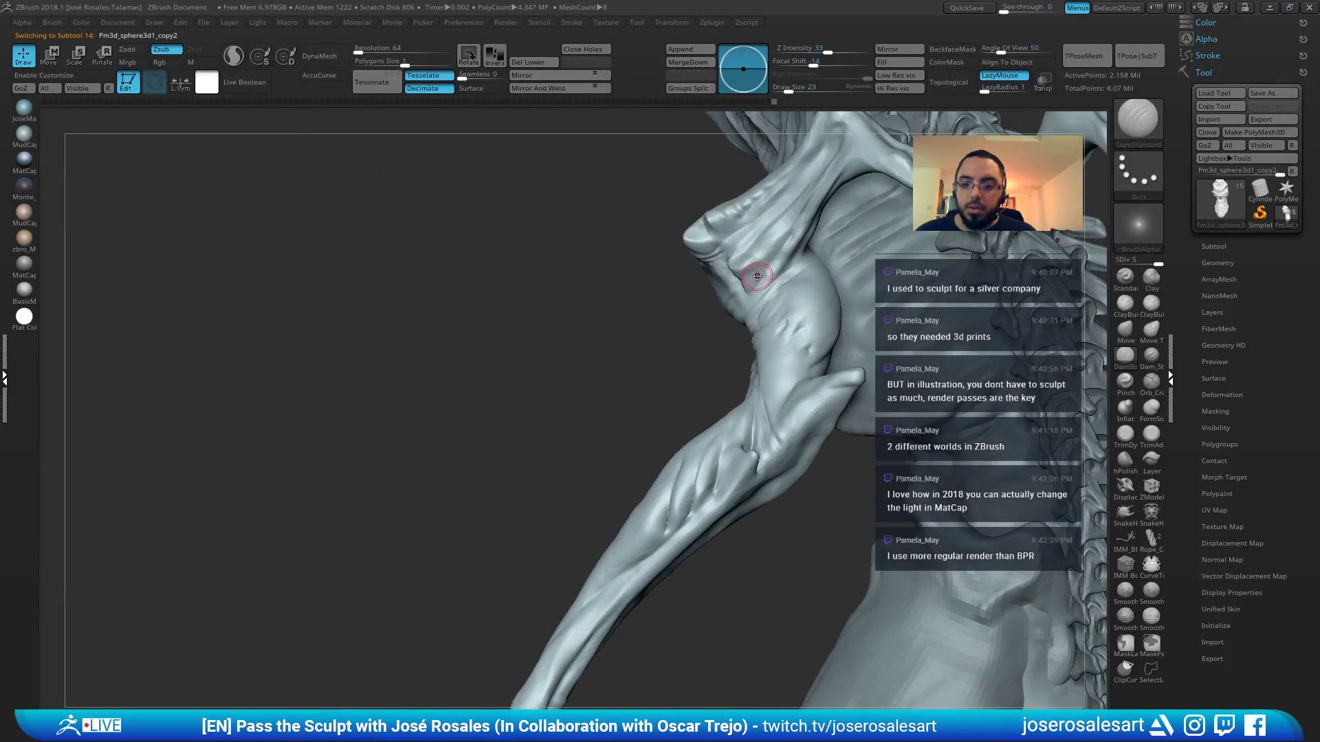
pyautogui.moveTo(672, 398); pyautogui.dragTo(642, 430, button='right')
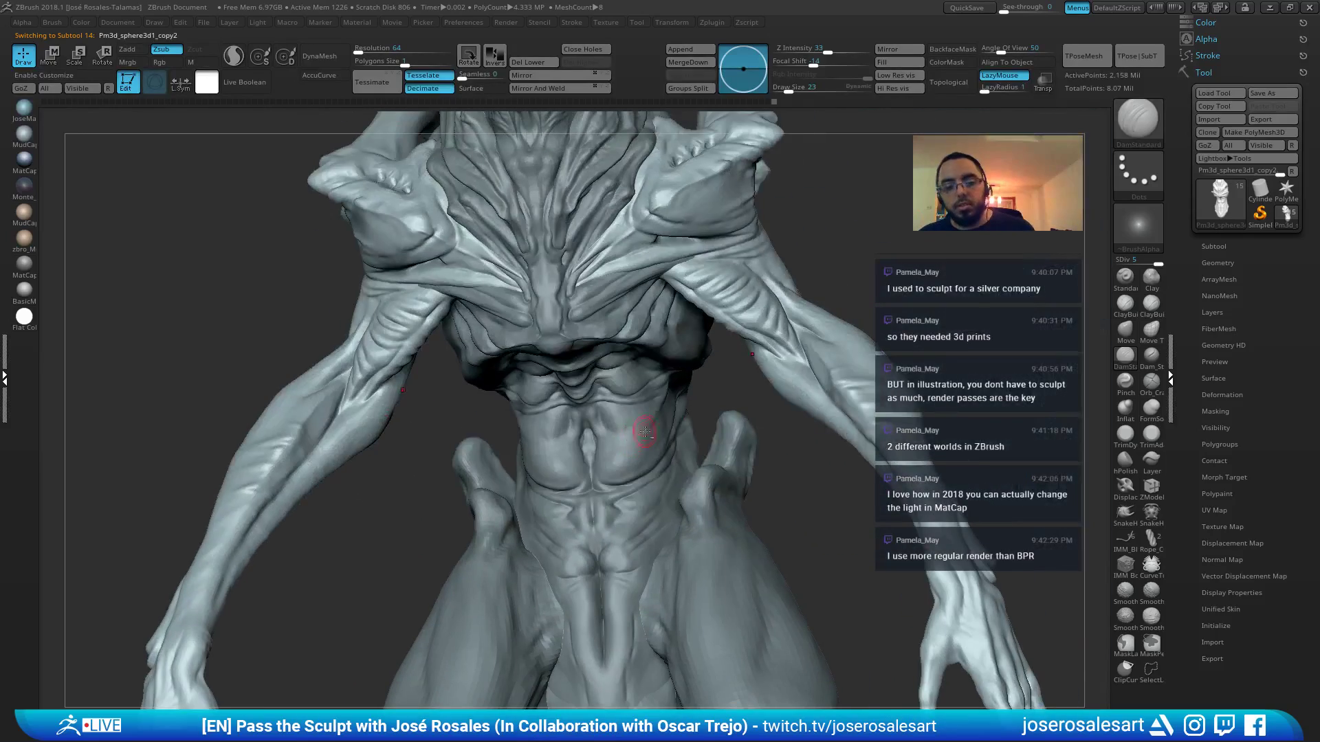
# Reselect the torso subtool and examine the whole figure, the chest and the underside of the ribcage from several angles
pyautogui.keyDown('alt'); pyautogui.click(642, 430); pyautogui.keyUp('alt')
pyautogui.moveTo(763, 364); pyautogui.dragTo(613, 328, button='right')
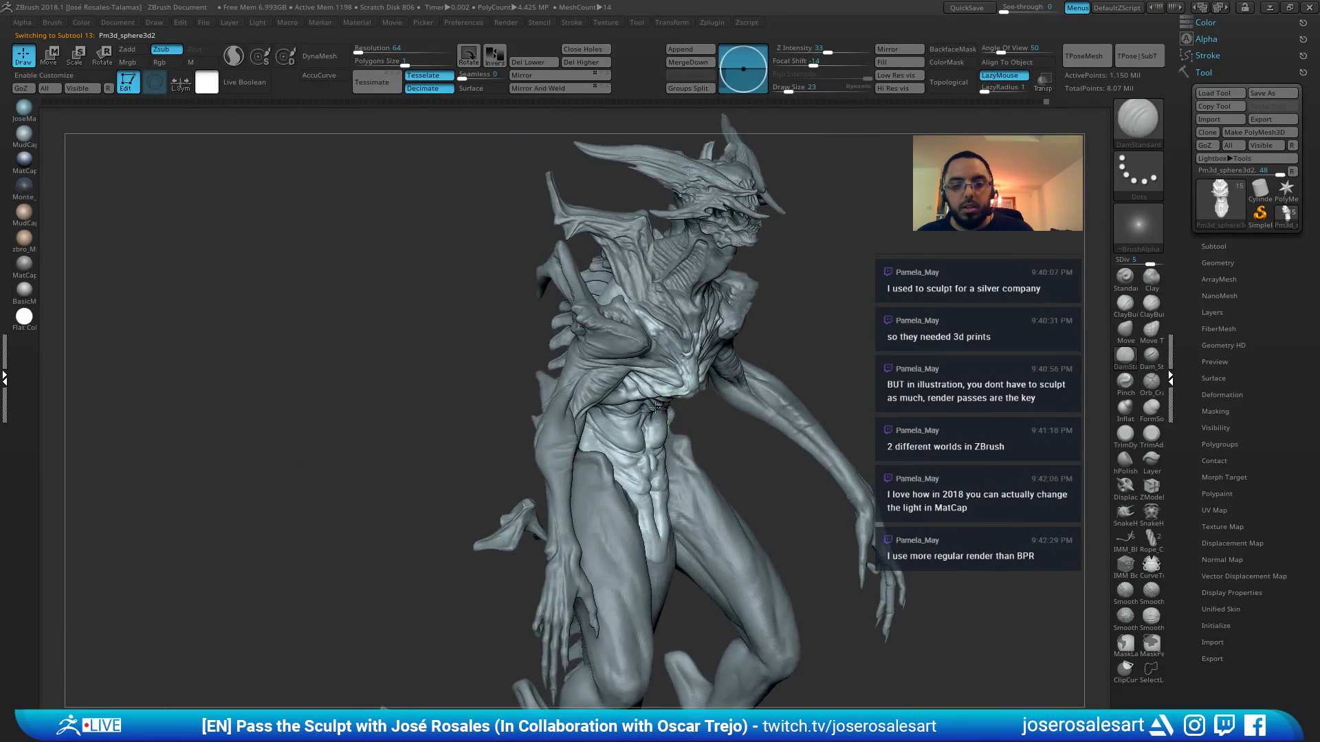
pyautogui.moveTo(655, 407); pyautogui.dragTo(553, 412, button='right')
pyautogui.moveTo(742, 361); pyautogui.dragTo(540, 267, button='right')
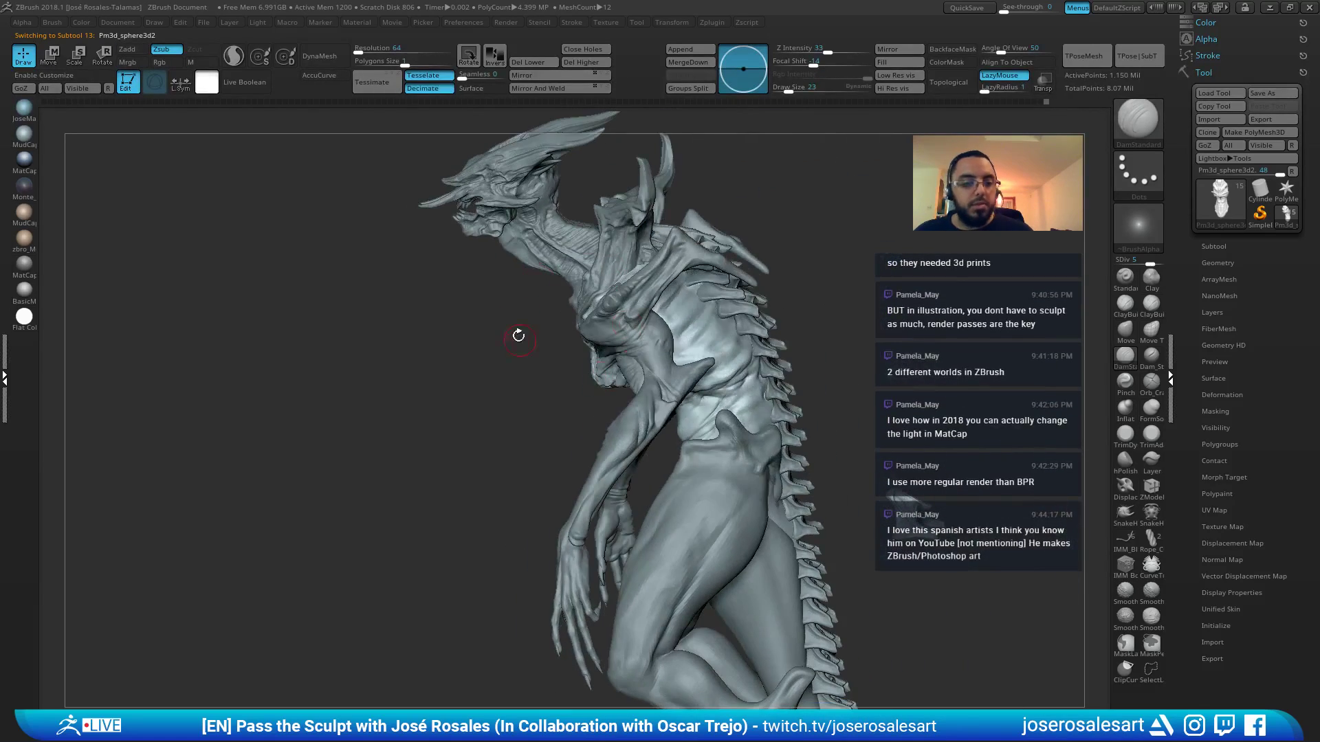
pyautogui.keyDown('ctrl'); pyautogui.moveTo(520, 340); pyautogui.dragTo(462, 257, button='right'); pyautogui.keyUp('ctrl')
pyautogui.keyDown('ctrl'); pyautogui.moveTo(566, 361); pyautogui.dragTo(567, 440, button='right'); pyautogui.keyUp('ctrl')
pyautogui.moveTo(550, 392); pyautogui.dragTo(634, 367, button='right')
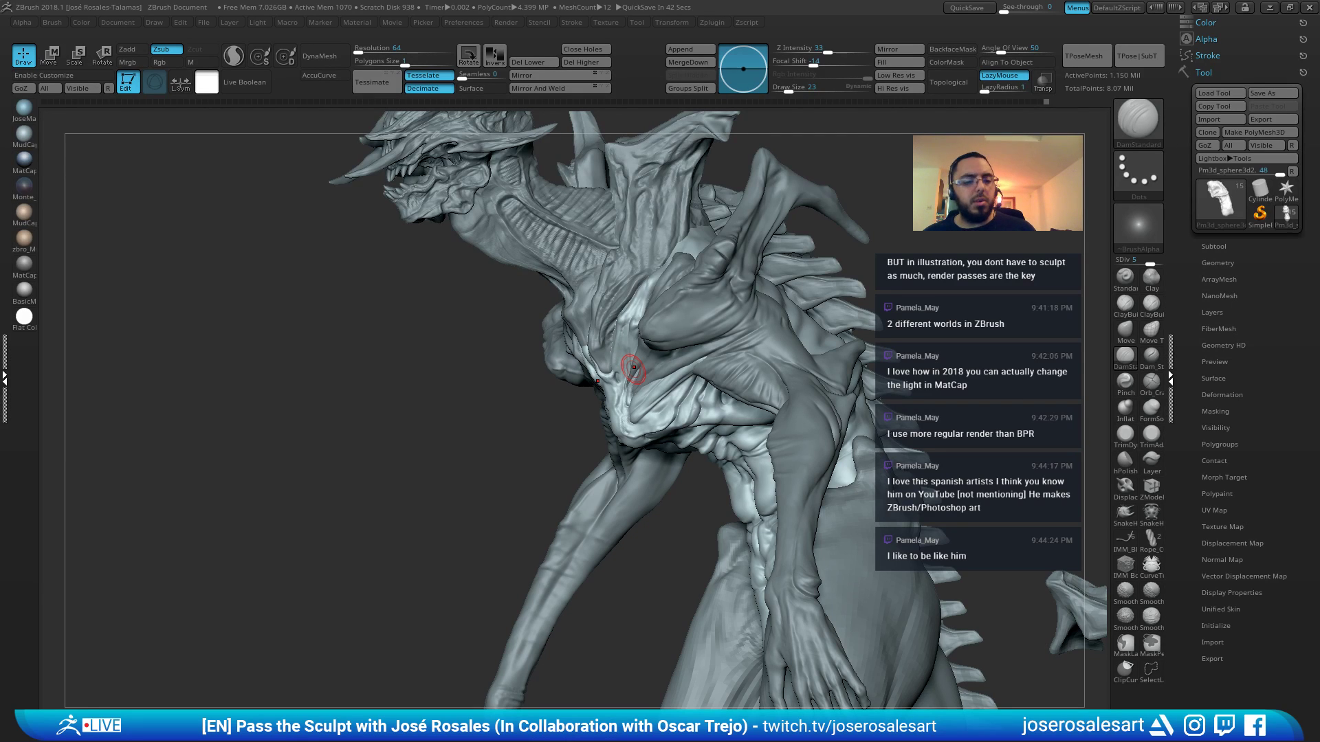
pyautogui.moveTo(686, 416); pyautogui.dragTo(777, 378, button='right')
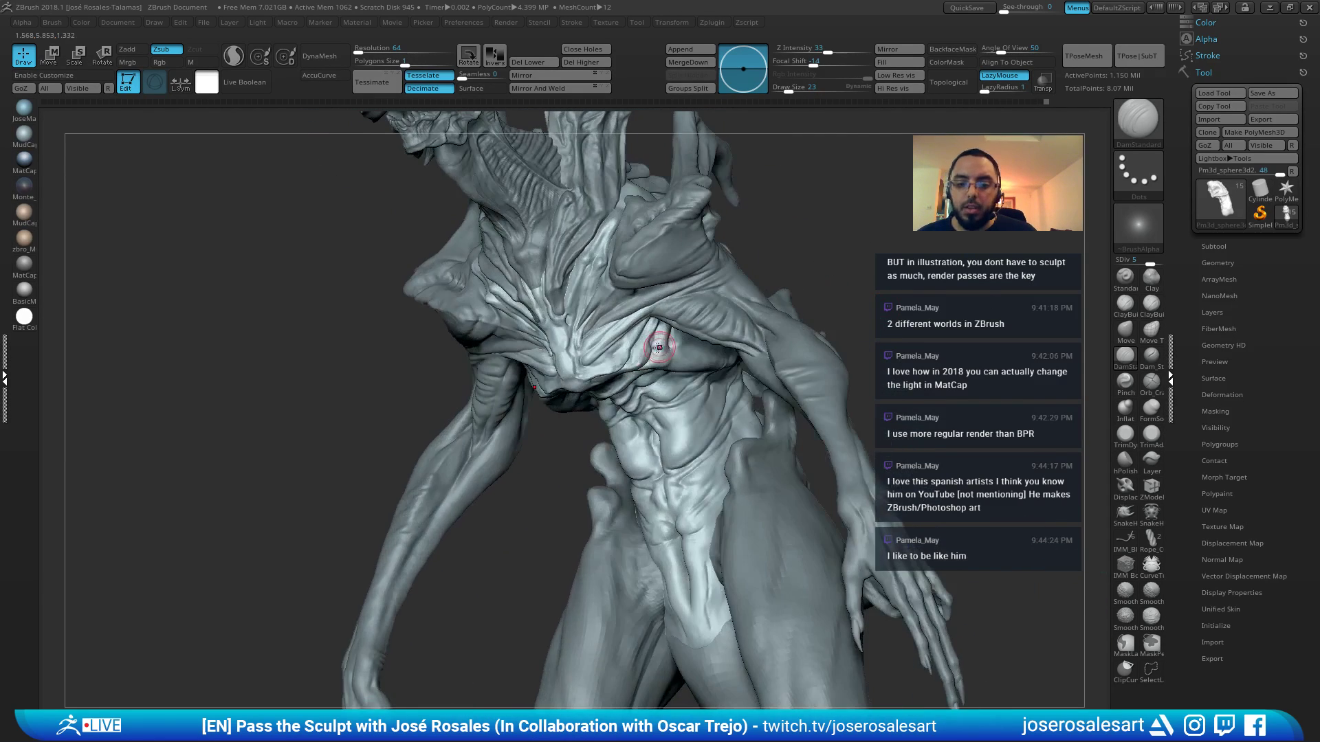
pyautogui.moveTo(648, 369)
pyautogui.keyDown('ctrl'); pyautogui.mouseDown(button='right')
pyautogui.moveTo(681, 291)
pyautogui.moveTo(633, 320)
pyautogui.mouseUp(button='right'); pyautogui.keyUp('ctrl')
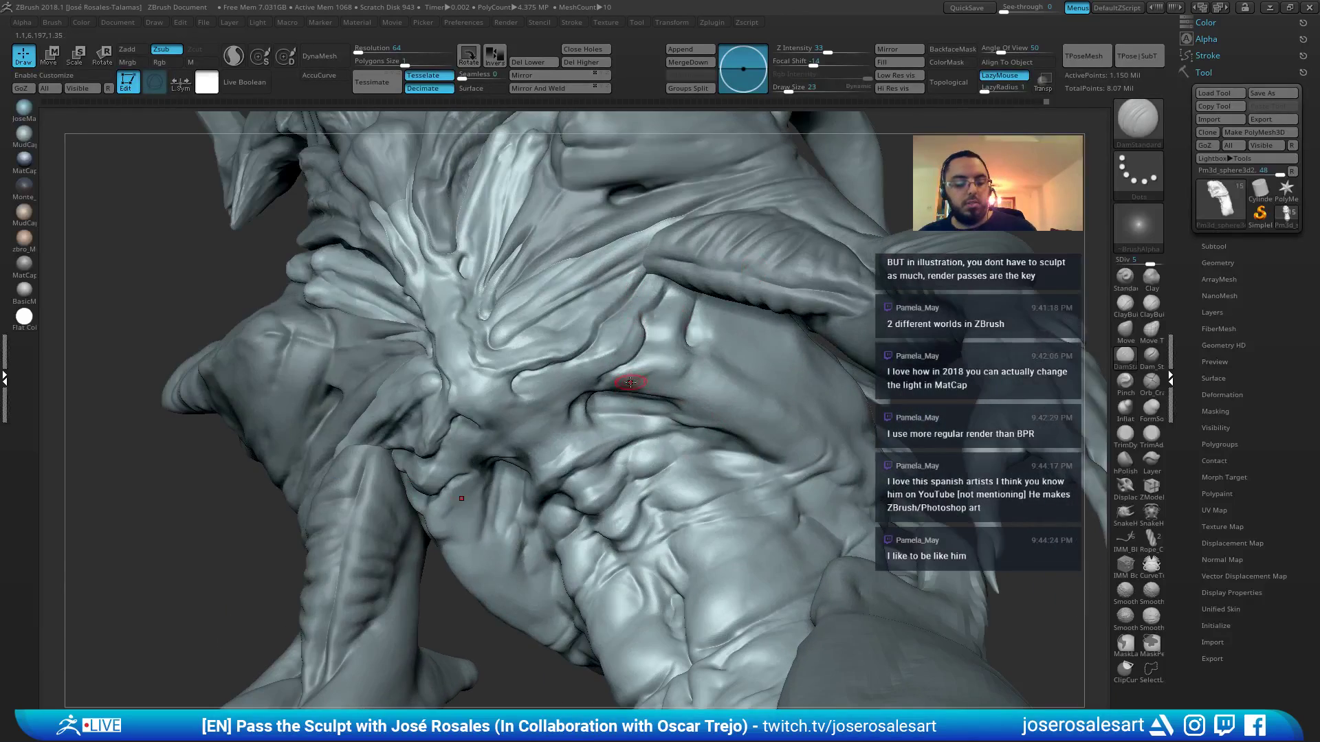
# Sculpt tendon-like strands on the isolated torso below the pointed chest spur and smooth them
pyautogui.moveTo(637, 372)
pyautogui.mouseDown(button='right')
pyautogui.moveTo(694, 364)
pyautogui.moveTo(678, 368)
pyautogui.mouseUp(button='right')
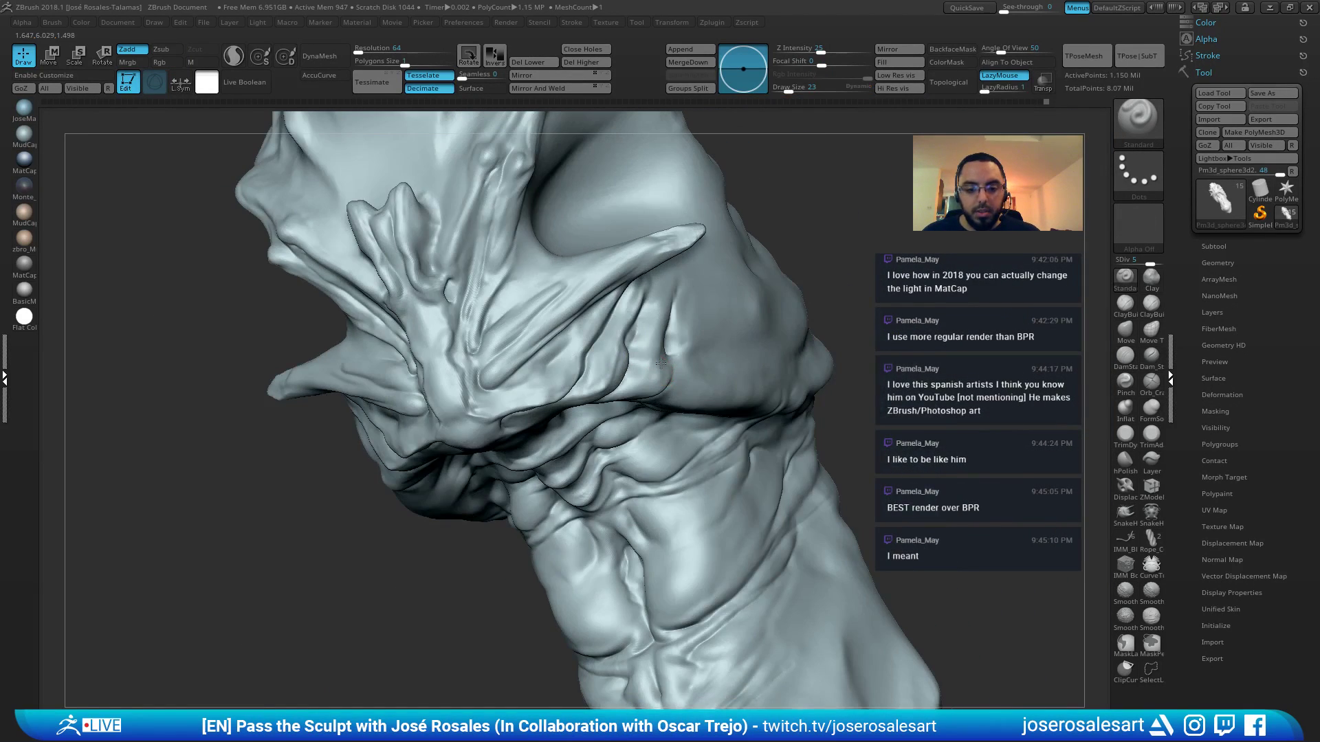
pyautogui.moveTo(679, 367)
pyautogui.mouseDown(button='right')
pyautogui.moveTo(579, 385)
pyautogui.moveTo(627, 391)
pyautogui.moveTo(595, 391)
pyautogui.moveTo(701, 360)
pyautogui.moveTo(716, 348)
pyautogui.moveTo(687, 297)
pyautogui.mouseUp(button='right')
pyautogui.press('2')
pyautogui.moveTo(697, 280)
pyautogui.mouseDown()
pyautogui.moveTo(681, 297)
pyautogui.moveTo(689, 309)
pyautogui.mouseUp()
pyautogui.moveTo(689, 309)
pyautogui.mouseDown(button='right')
pyautogui.moveTo(746, 305)
pyautogui.moveTo(677, 303)
pyautogui.mouseUp(button='right')
pyautogui.press('[')
pyautogui.moveTo(677, 306)
pyautogui.mouseDown()
pyautogui.moveTo(667, 284)
pyautogui.moveTo(654, 320)
pyautogui.mouseUp()
pyautogui.moveTo(653, 319); pyautogui.dragTo(670, 309, button='right')
pyautogui.keyDown('shift'); pyautogui.moveTo(661, 311); pyautogui.dragTo(662, 323); pyautogui.keyUp('shift')
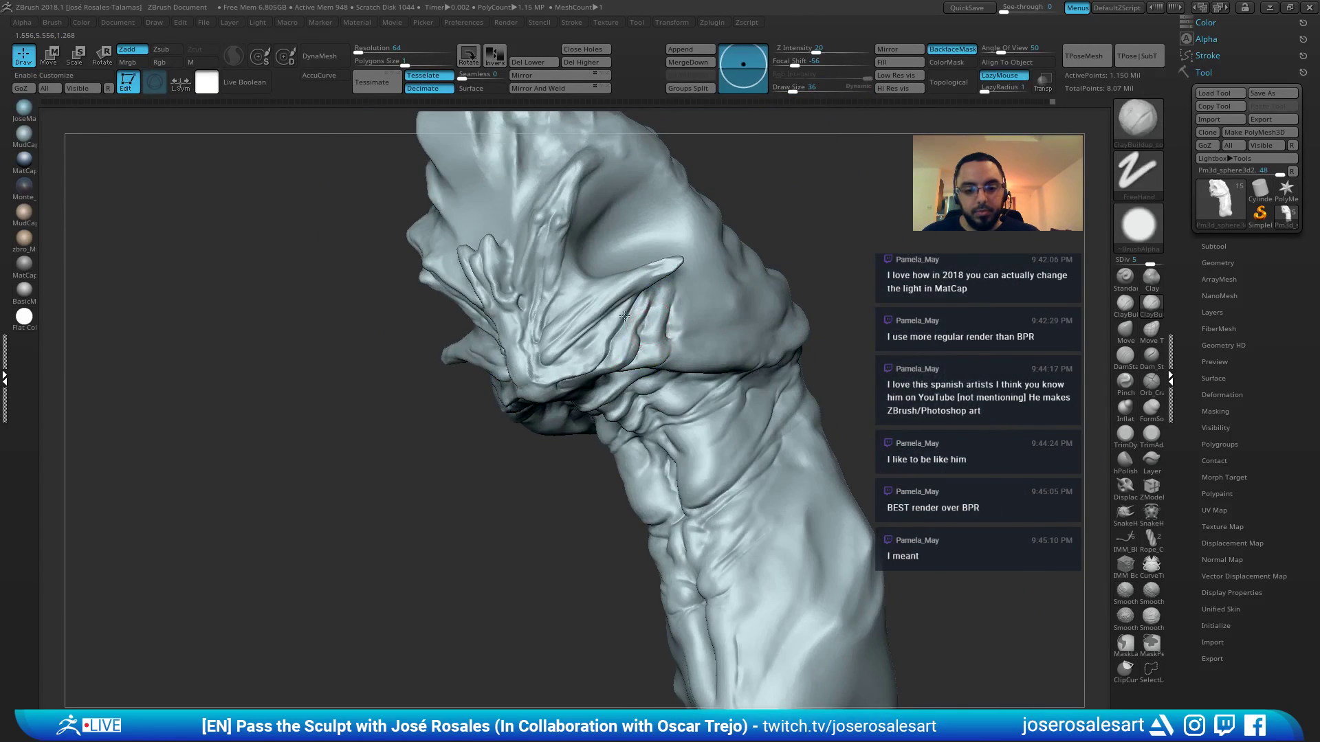
# Carve diagonal creases into the side muscle beneath the opposite chest spur with DamStandard at draw size 36
pyautogui.press('f')
pyautogui.moveTo(468, 378)
pyautogui.keyDown('shift'); pyautogui.mouseDown(button='right')
pyautogui.moveTo(564, 380)
pyautogui.moveTo(618, 406)
pyautogui.moveTo(787, 358)
pyautogui.moveTo(712, 369)
pyautogui.moveTo(828, 350)
pyautogui.moveTo(837, 363)
pyautogui.mouseUp(button='right'); pyautogui.keyUp('shift')
pyautogui.press('[')
pyautogui.press('[')
pyautogui.press('b')
pyautogui.press('d')
pyautogui.press('s')
pyautogui.press('s')
pyautogui.moveTo(797, 358); pyautogui.dragTo(803, 359)
pyautogui.moveTo(802, 359); pyautogui.dragTo(801, 336, button='right')
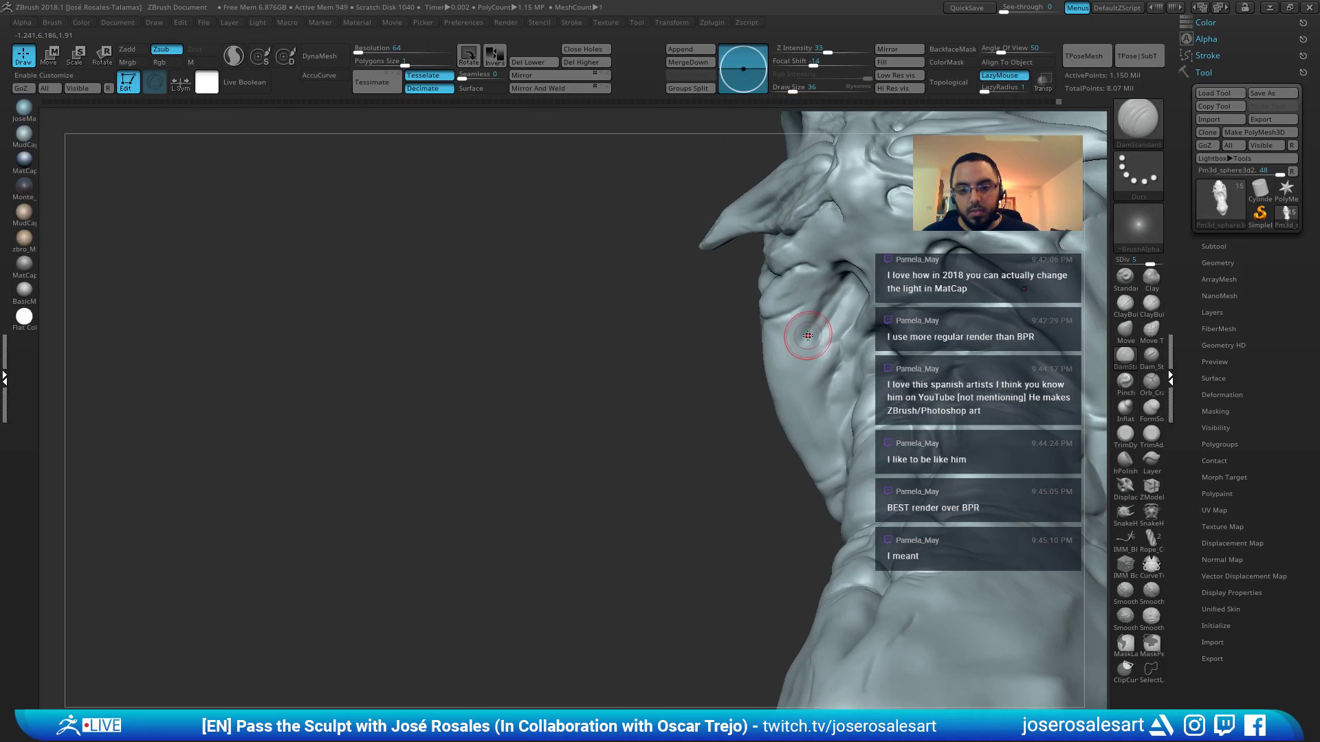
pyautogui.moveTo(818, 320)
pyautogui.mouseDown()
pyautogui.moveTo(782, 350)
pyautogui.moveTo(797, 358)
pyautogui.moveTo(785, 375)
pyautogui.mouseUp()
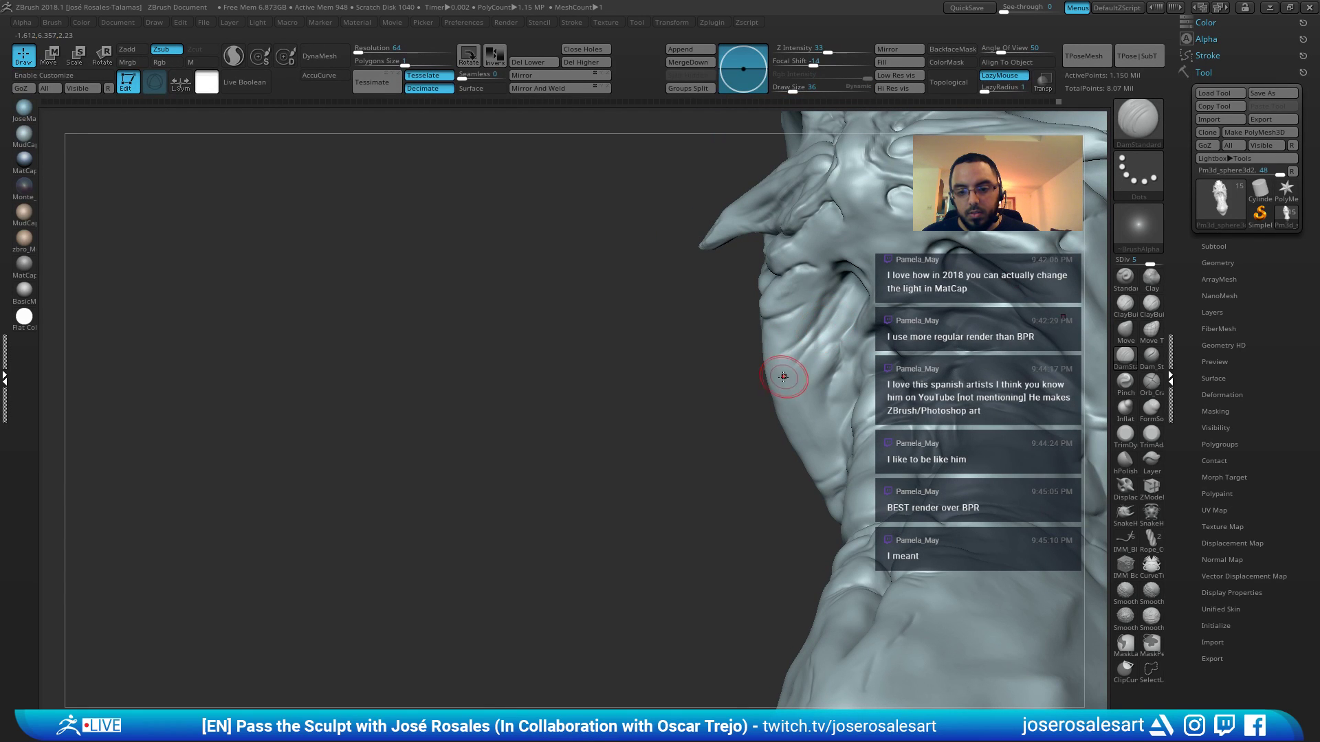
pyautogui.moveTo(783, 381); pyautogui.dragTo(804, 371, button='right')
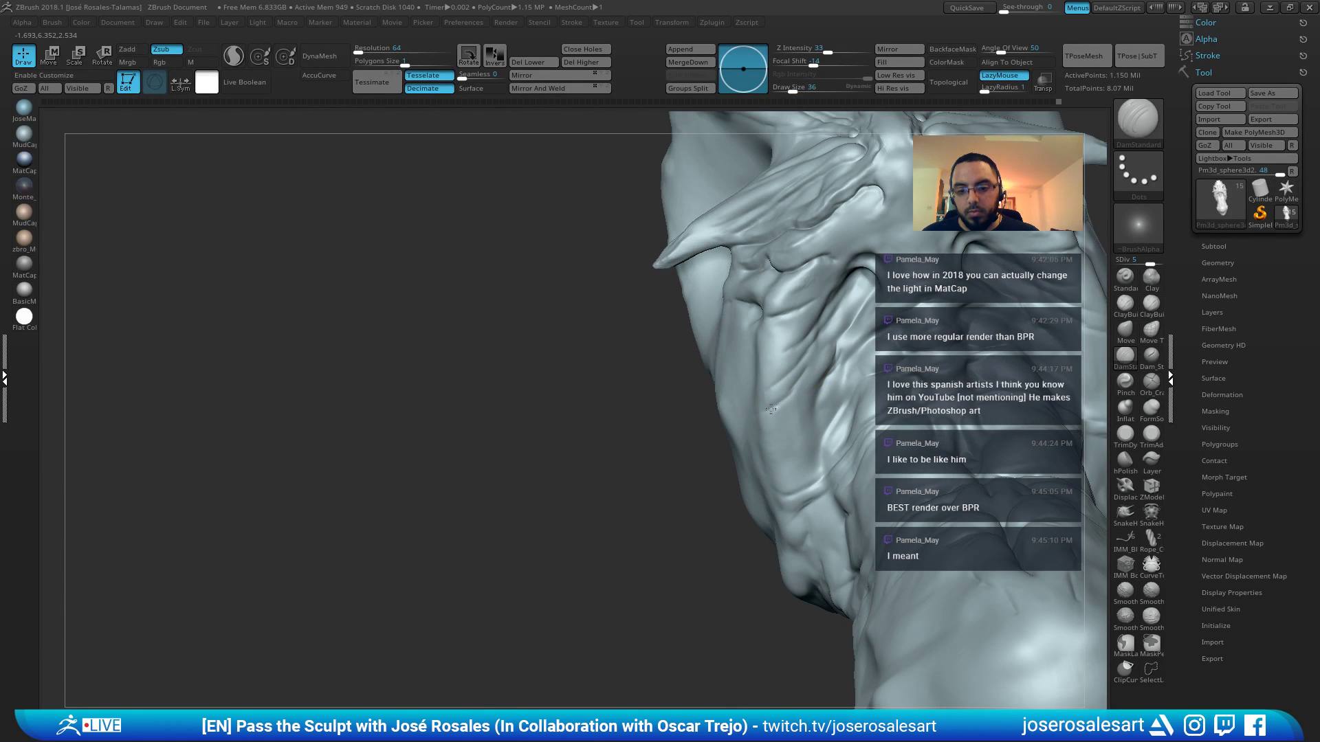
pyautogui.moveTo(801, 382)
pyautogui.mouseDown()
pyautogui.moveTo(777, 404)
pyautogui.moveTo(774, 433)
pyautogui.mouseUp()
pyautogui.moveTo(800, 409)
pyautogui.keyDown('alt'); pyautogui.mouseDown(button='right')
pyautogui.moveTo(726, 433)
pyautogui.moveTo(708, 411)
pyautogui.moveTo(684, 419)
pyautogui.moveTo(701, 415)
pyautogui.mouseUp(button='right'); pyautogui.keyUp('alt')
# Build up the ridge running down the ribcage below the chest spur with ClayBuildup at draw size 48 and smooth it
pyautogui.press('b')
pyautogui.press('c')
pyautogui.press('b')
pyautogui.press('[')
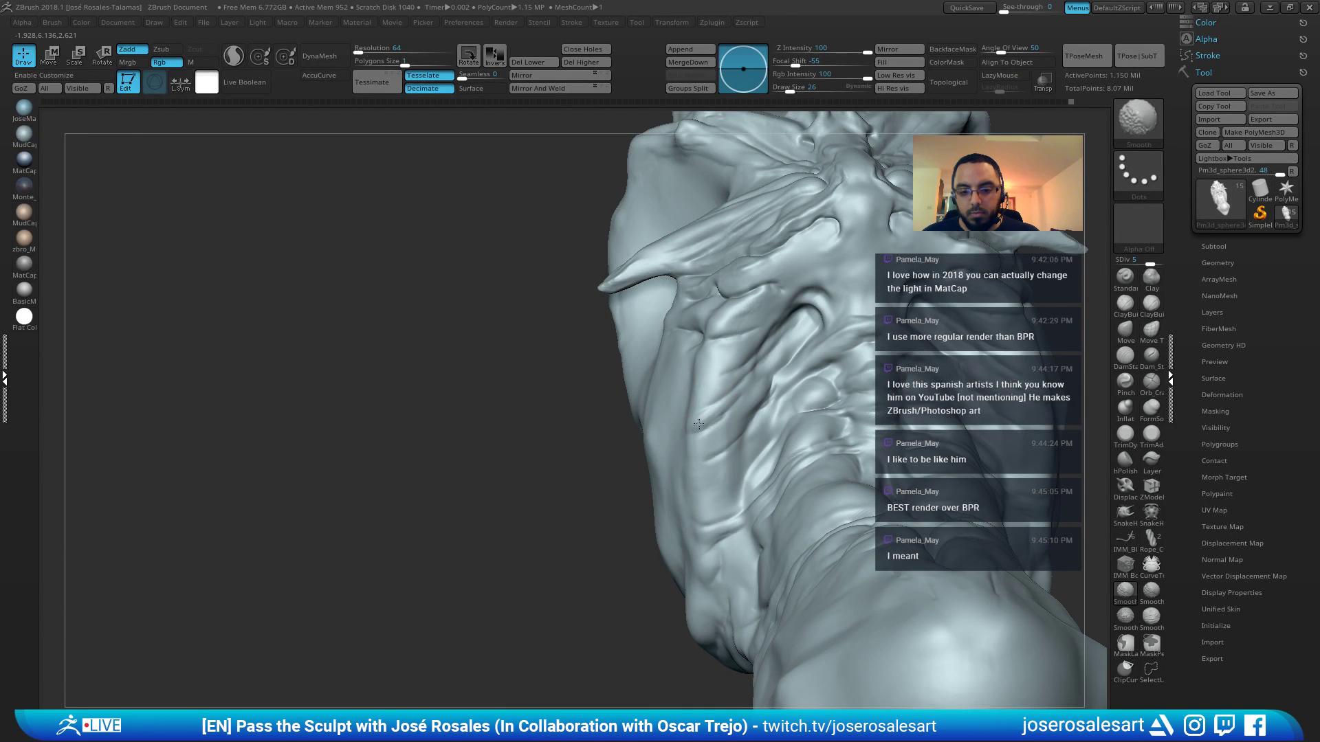
pyautogui.moveTo(756, 380); pyautogui.dragTo(686, 414, button='right')
pyautogui.moveTo(711, 415); pyautogui.dragTo(699, 418, button='right')
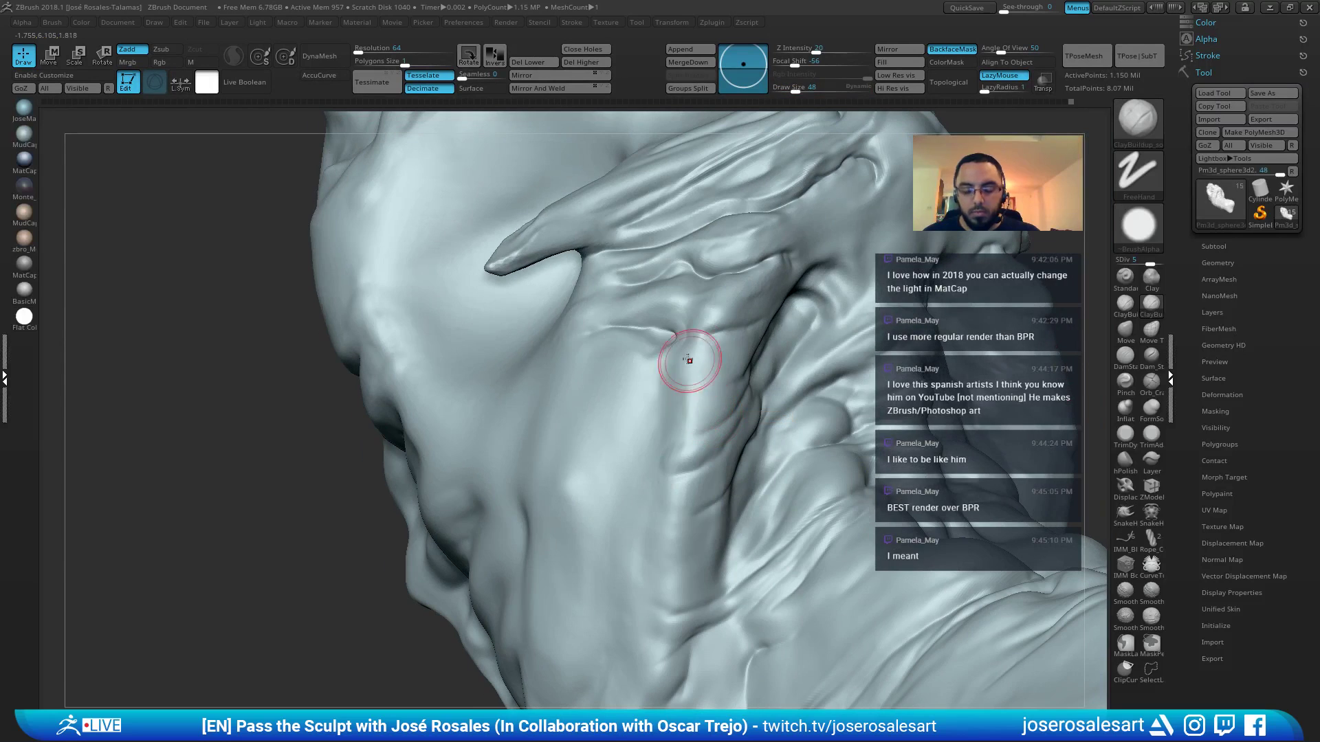
pyautogui.moveTo(698, 414); pyautogui.dragTo(711, 415)
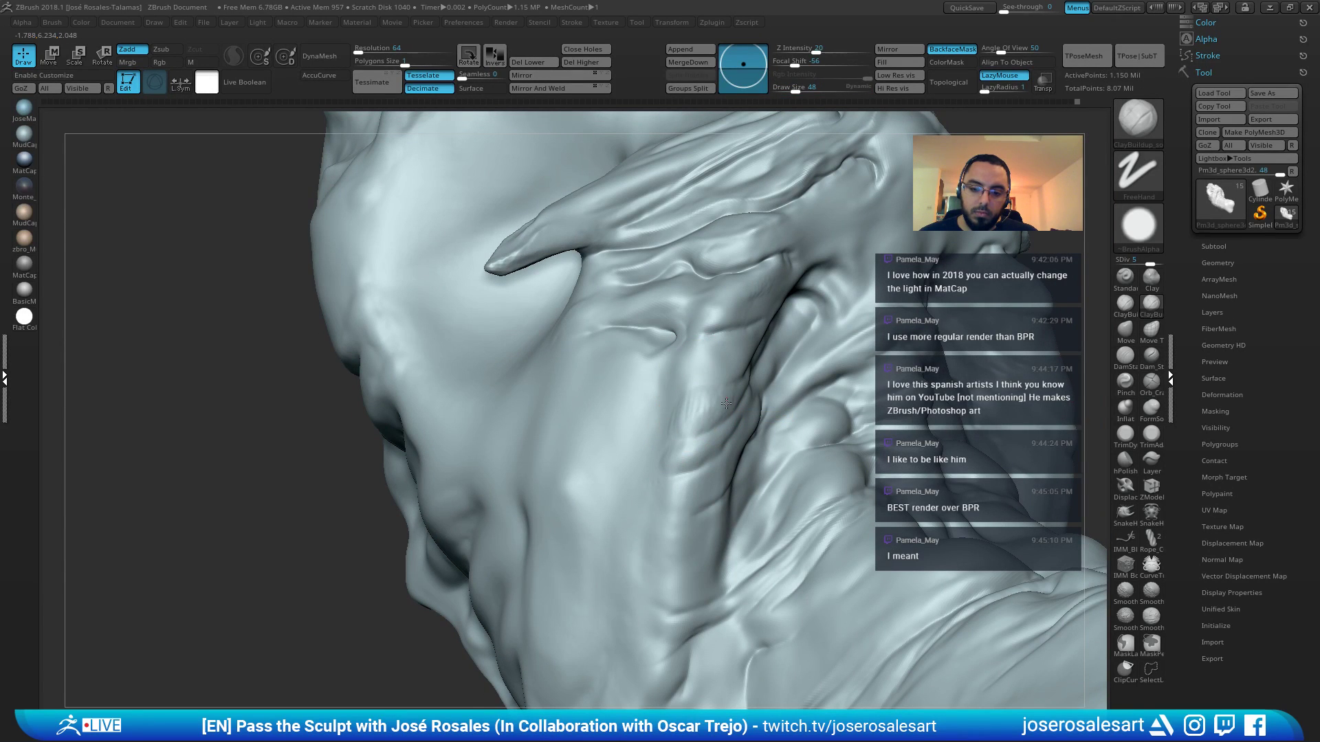
pyautogui.moveTo(726, 403); pyautogui.dragTo(696, 411, button='right')
pyautogui.keyDown('shift'); pyautogui.moveTo(694, 411); pyautogui.dragTo(711, 410); pyautogui.keyUp('shift')
# Carve fine diagonal creases along the inner edge of the ribcage ridge with DamStandard at draw size 23
pyautogui.moveTo(716, 397); pyautogui.dragTo(761, 396, button='right')
pyautogui.press('s')
pyautogui.moveTo(763, 396); pyautogui.dragTo(756, 396)
pyautogui.moveTo(759, 396)
pyautogui.mouseDown(button='right')
pyautogui.moveTo(780, 406)
pyautogui.moveTo(760, 405)
pyautogui.mouseUp(button='right')
pyautogui.press('b')
pyautogui.press('d')
pyautogui.press('s')
pyautogui.press('s')
pyautogui.moveTo(761, 405)
pyautogui.mouseDown()
pyautogui.moveTo(821, 358)
pyautogui.moveTo(800, 386)
pyautogui.mouseUp()
pyautogui.moveTo(764, 431); pyautogui.dragTo(809, 390)
pyautogui.moveTo(837, 376); pyautogui.dragTo(771, 385, button='right')
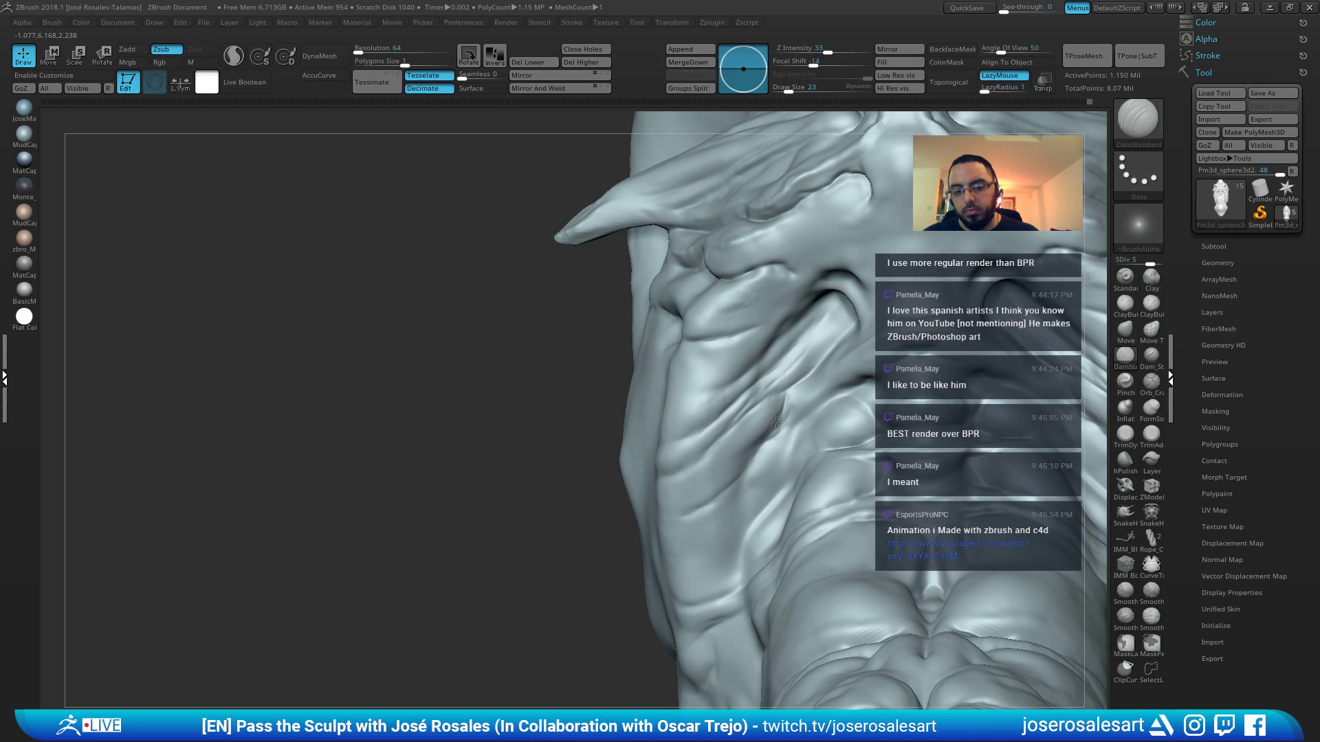
# Add small skin folds across the middle of the ribcage ridge with ClayBuildup at draw size 23
pyautogui.moveTo(677, 492); pyautogui.dragTo(693, 495, button='right')
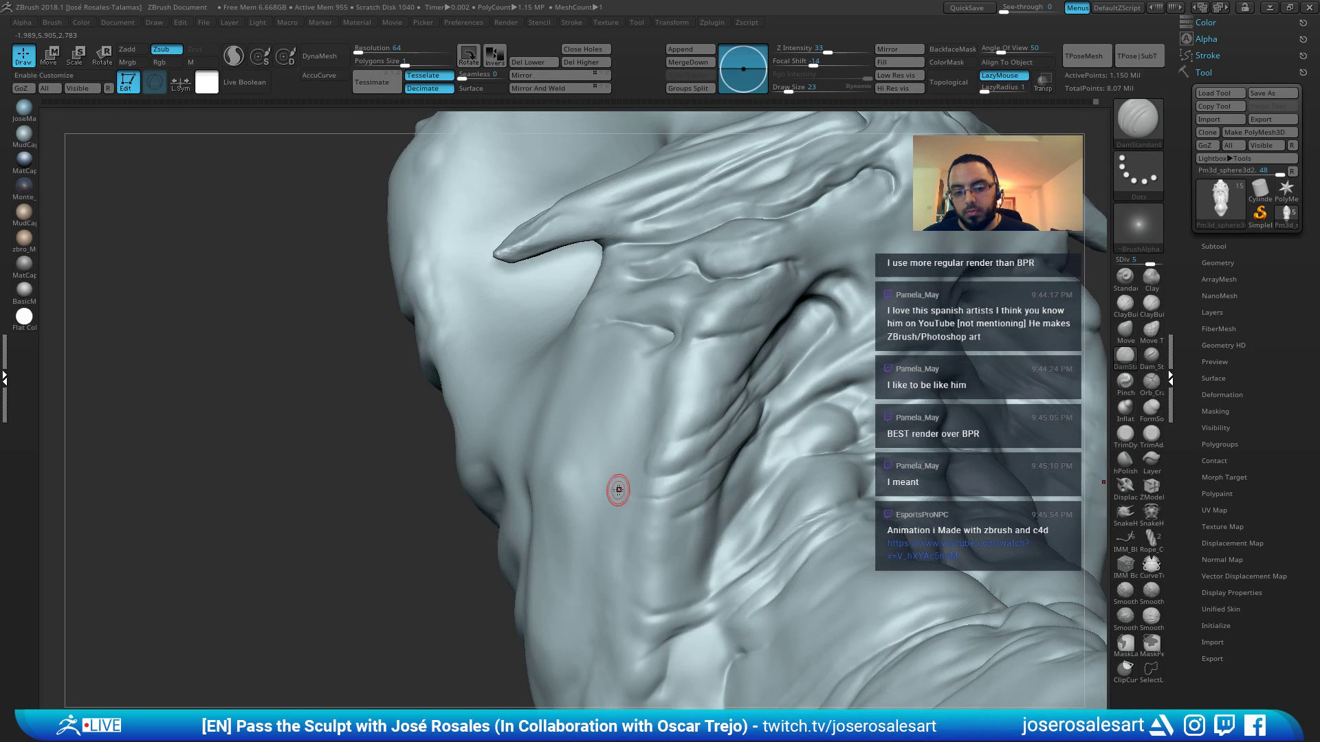
pyautogui.press('b')
pyautogui.press('c')
pyautogui.press('b')
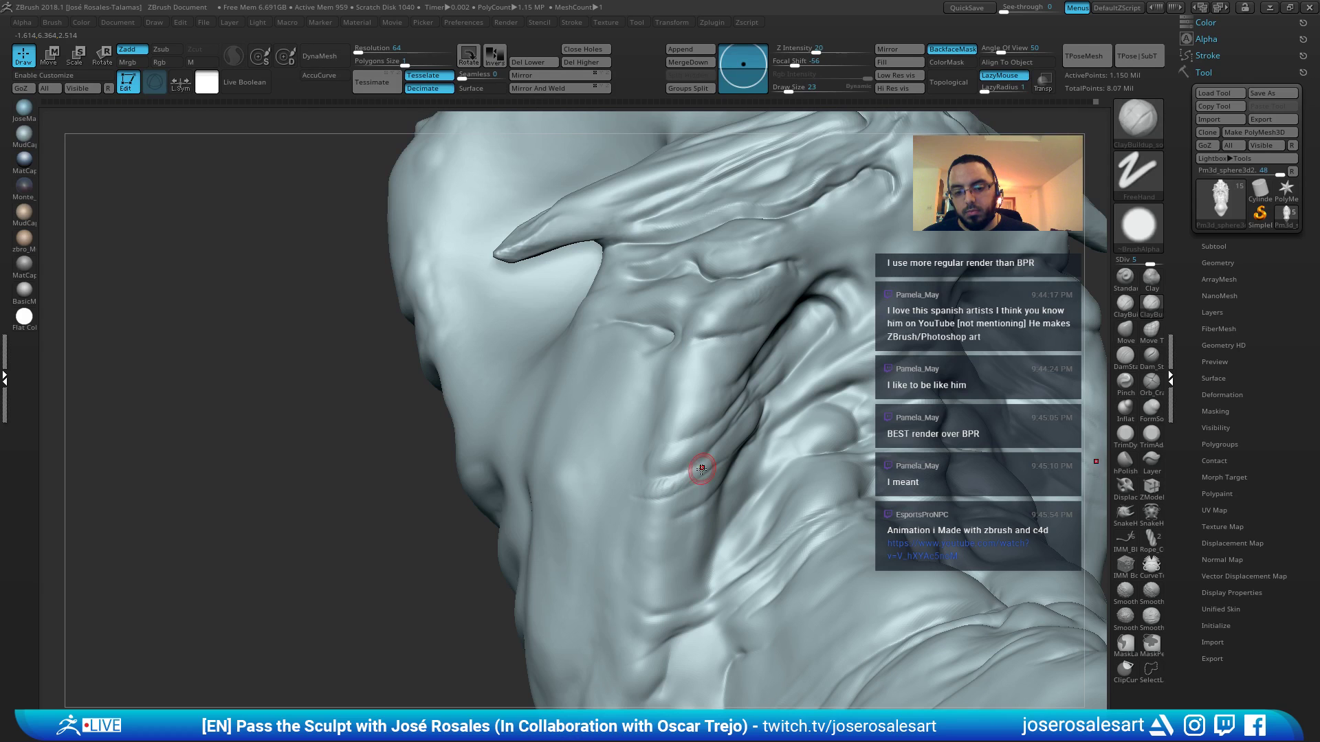
# Deepen the creases on the lower part of the ribcage ridge with DamStandard at draw size 42
pyautogui.moveTo(702, 469); pyautogui.dragTo(686, 480, button='right')
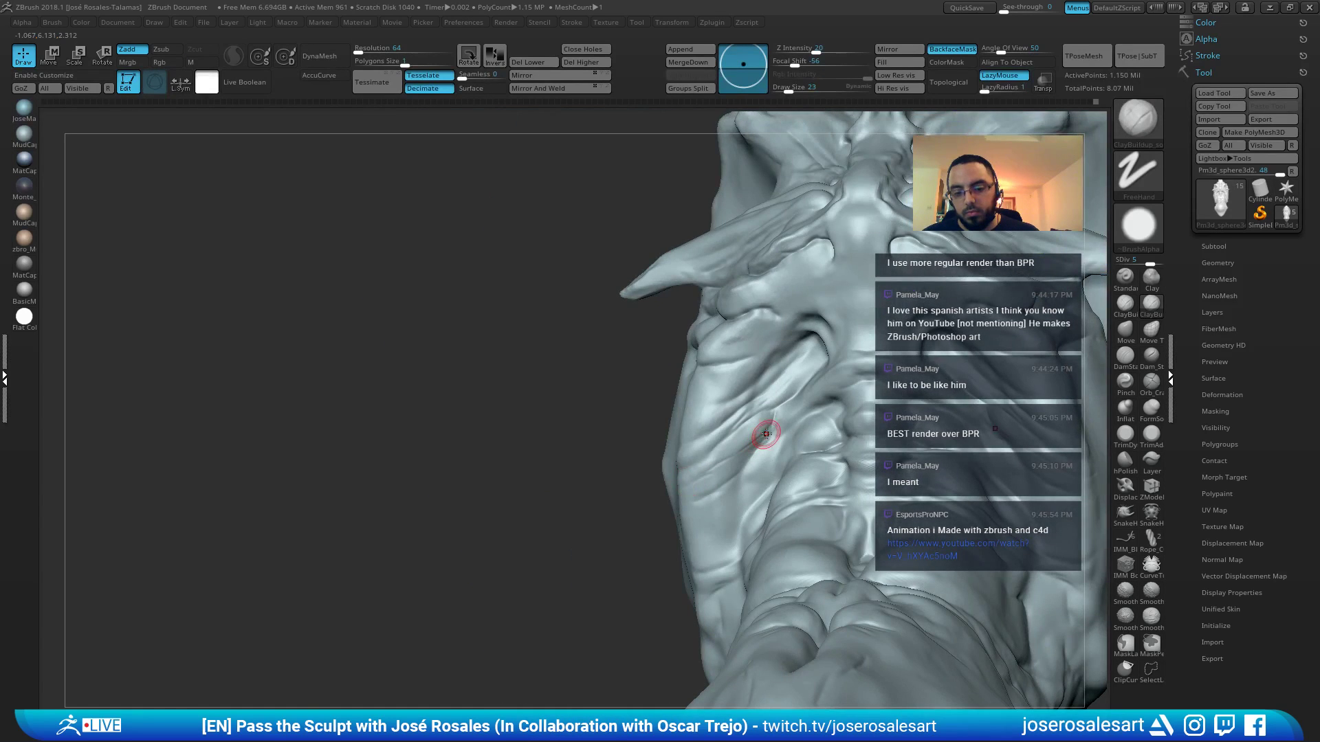
pyautogui.keyDown('alt'); pyautogui.moveTo(772, 374); pyautogui.dragTo(733, 311, button='right'); pyautogui.keyUp('alt')
pyautogui.press('b')
pyautogui.press('d')
pyautogui.press('s')
pyautogui.press('s')
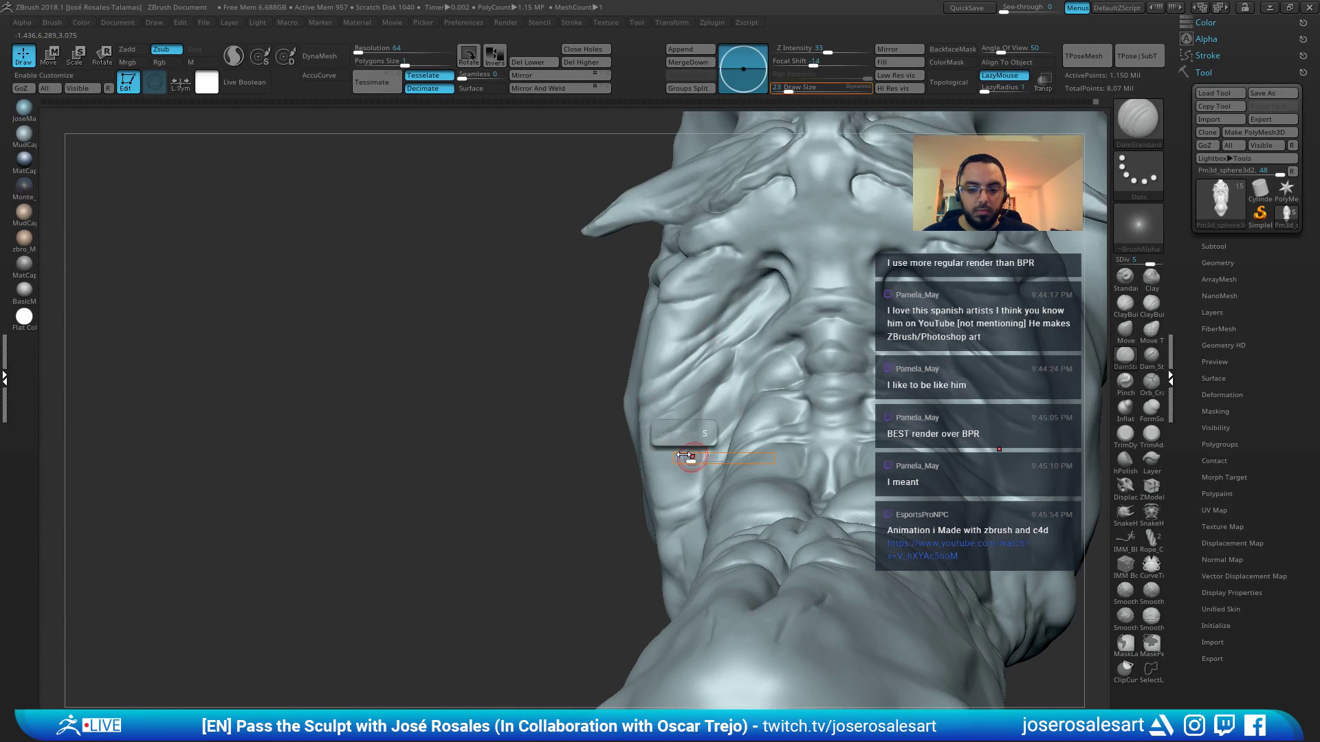
pyautogui.moveTo(692, 456); pyautogui.dragTo(696, 456)
pyautogui.moveTo(689, 436); pyautogui.dragTo(661, 435, button='right')
pyautogui.moveTo(577, 437); pyautogui.dragTo(652, 439, button='right')
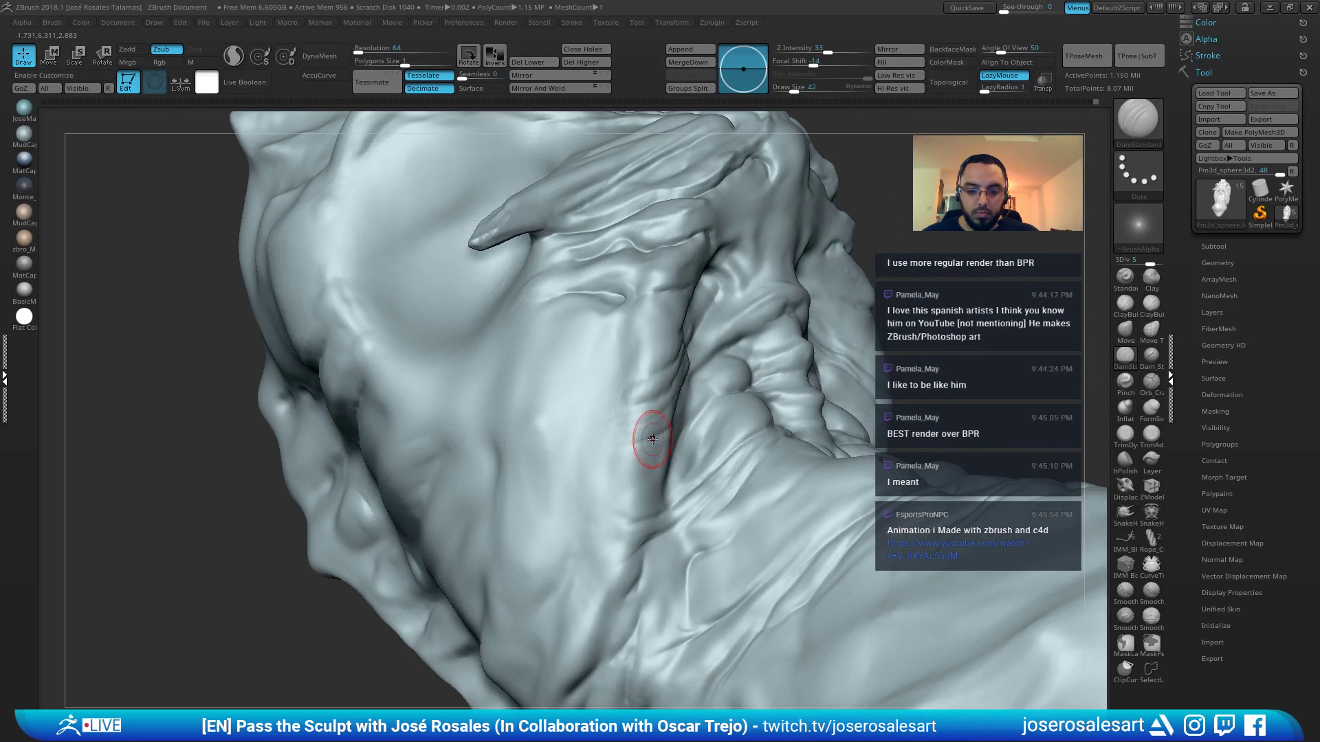
# Add thin folds across the ribcage ridge with ClayBuildup at draw size 19 and smooth them
pyautogui.press('b')
pyautogui.press('c')
pyautogui.press('b')
pyautogui.press('s')
pyautogui.moveTo(634, 437); pyautogui.dragTo(625, 438)
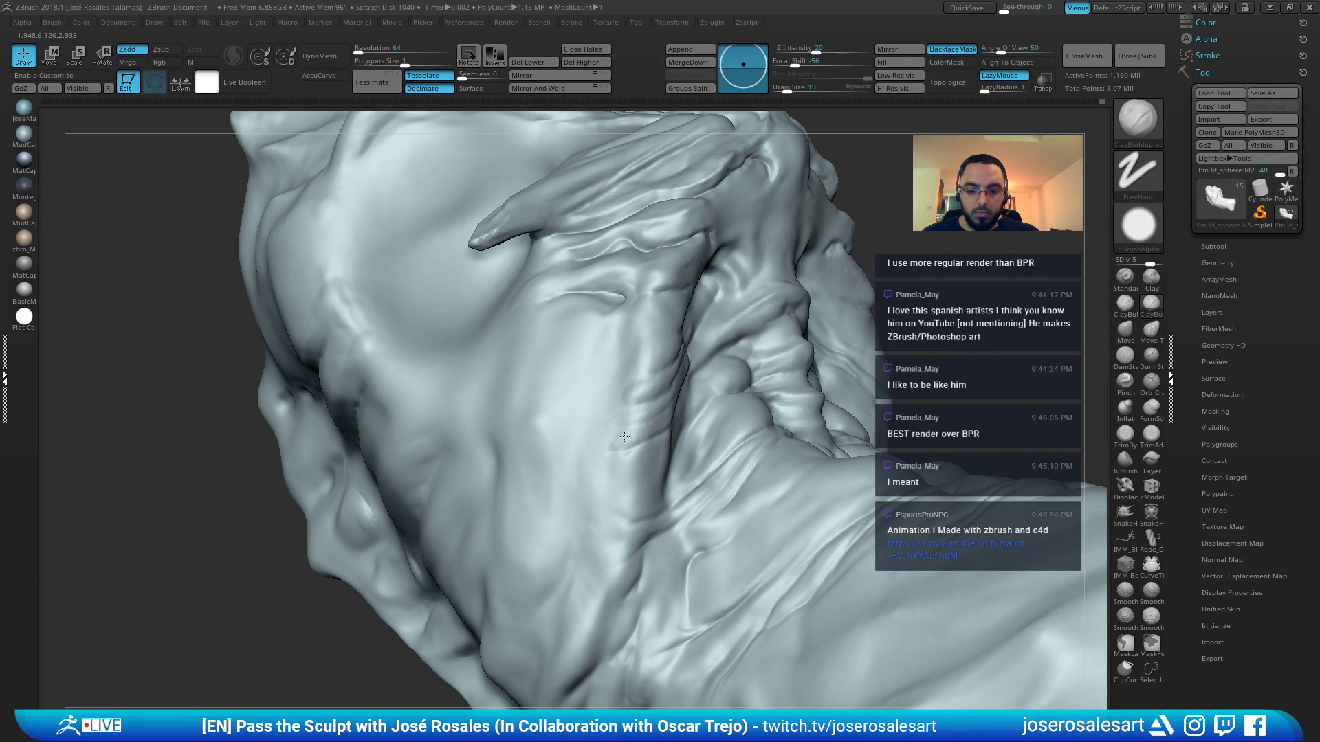
pyautogui.moveTo(657, 426); pyautogui.dragTo(633, 440, button='right')
pyautogui.keyDown('shift'); pyautogui.moveTo(633, 439); pyautogui.dragTo(620, 439); pyautogui.keyUp('shift')
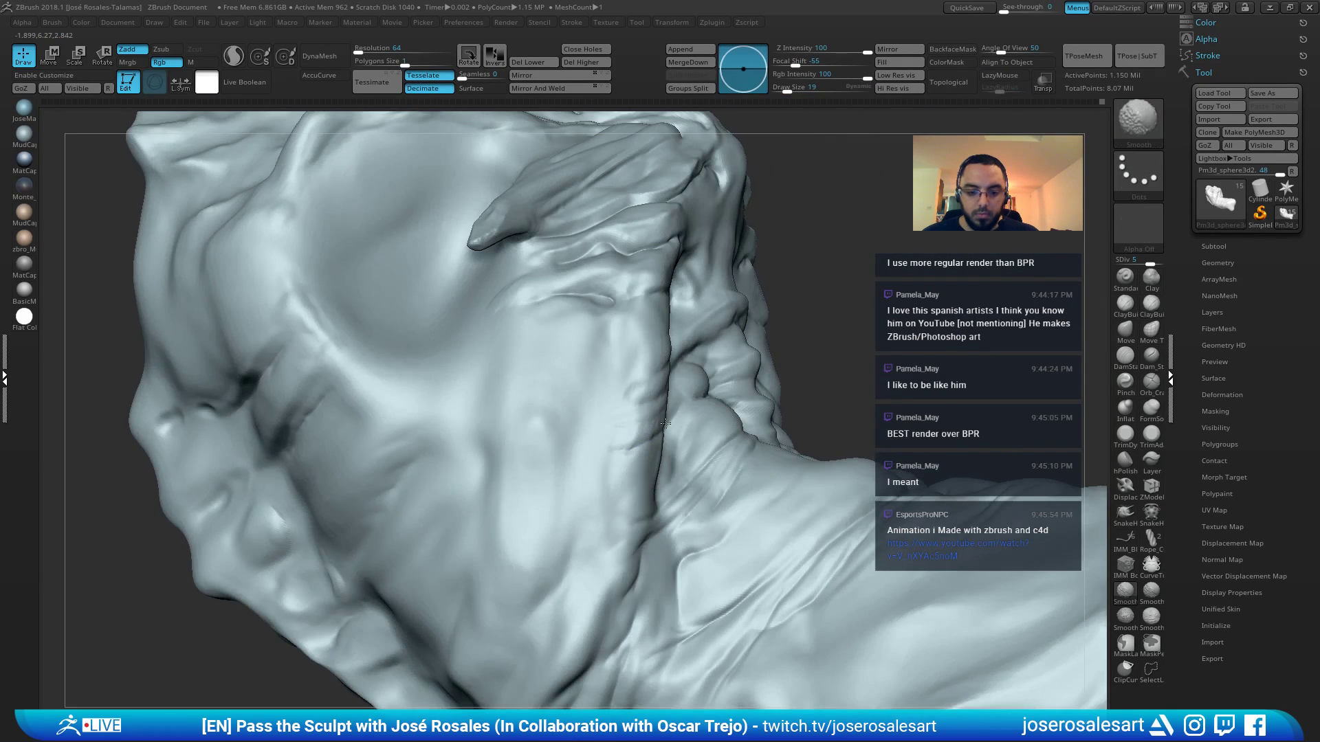
# Carve fine creases between the folds of the ribcage ridge with DamStandard at draw size 19
pyautogui.moveTo(621, 440); pyautogui.dragTo(700, 392, button='right')
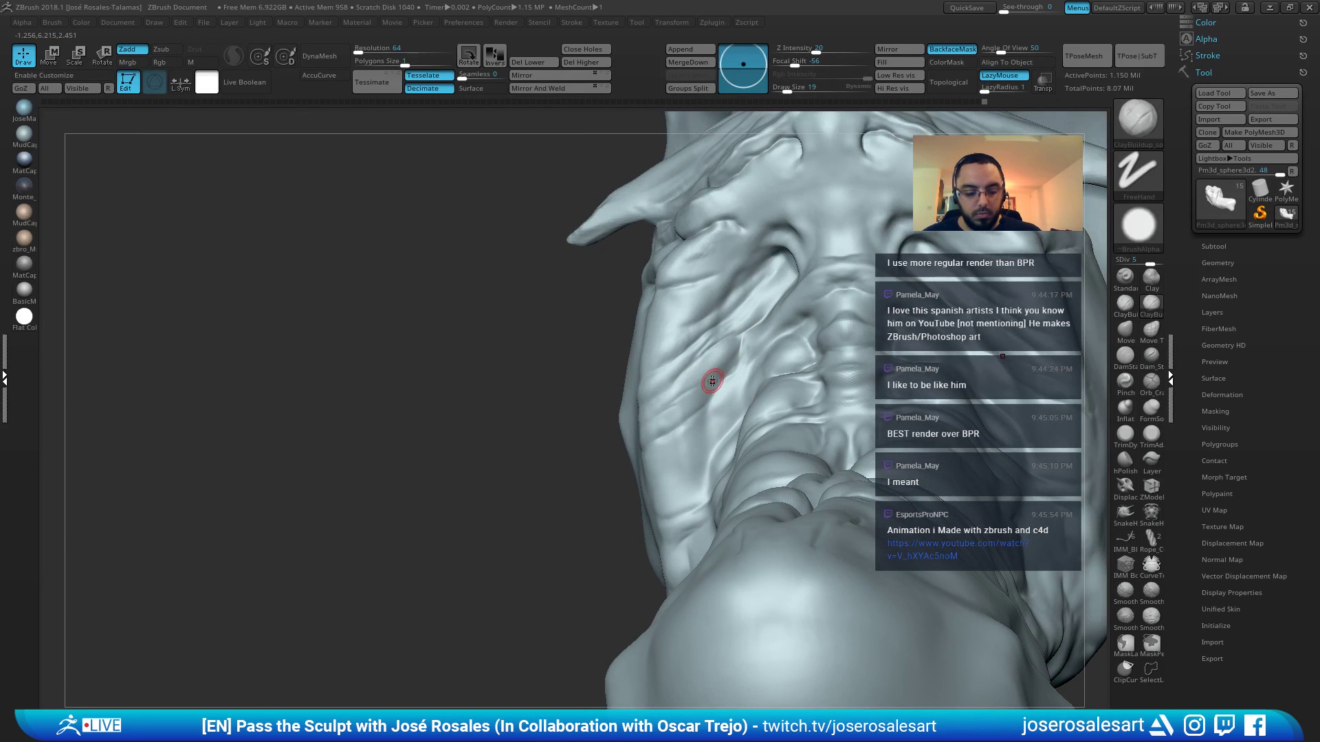
pyautogui.press('b')
pyautogui.press('d')
pyautogui.press('s')
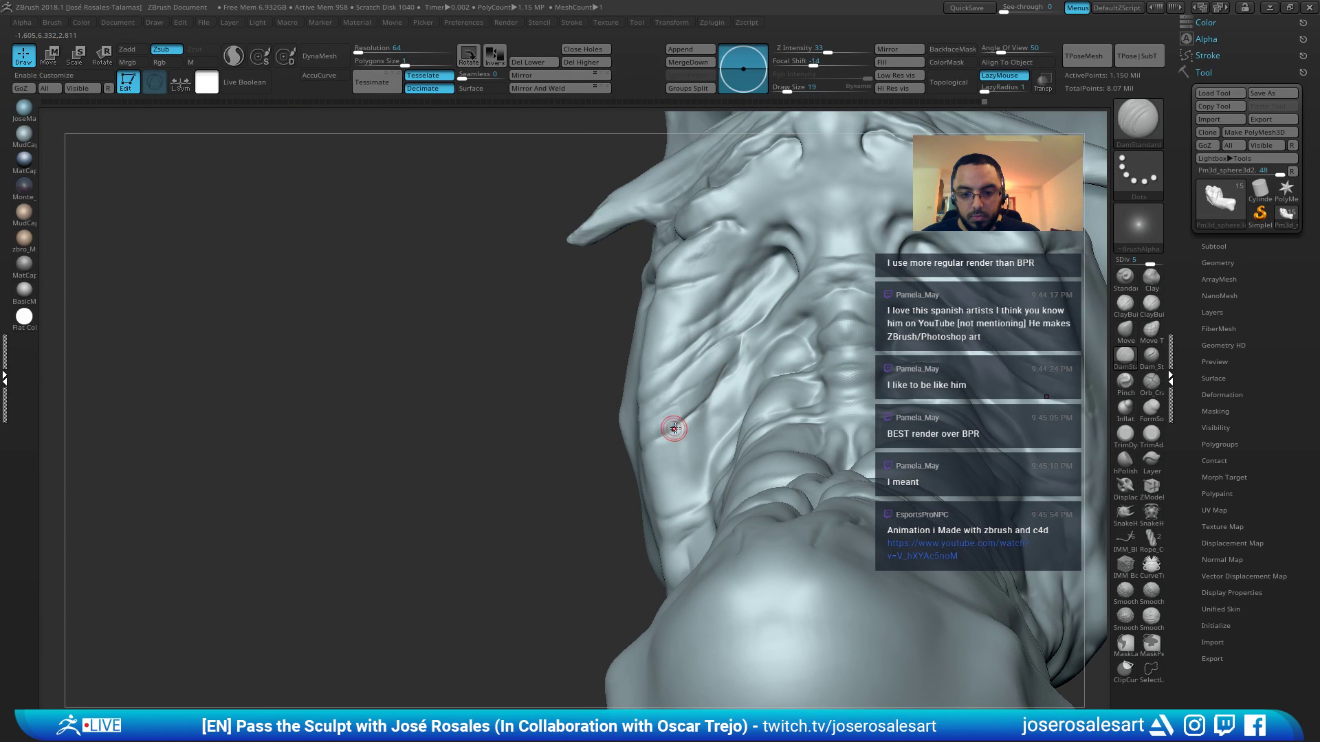
pyautogui.moveTo(666, 435); pyautogui.dragTo(654, 413, button='right')
# Build up the ribcage folds beside the upper abdomen with ClayBuildup and carve their creases with DamStandard at draw size 23
pyautogui.press('b')
pyautogui.press('c')
pyautogui.press('b')
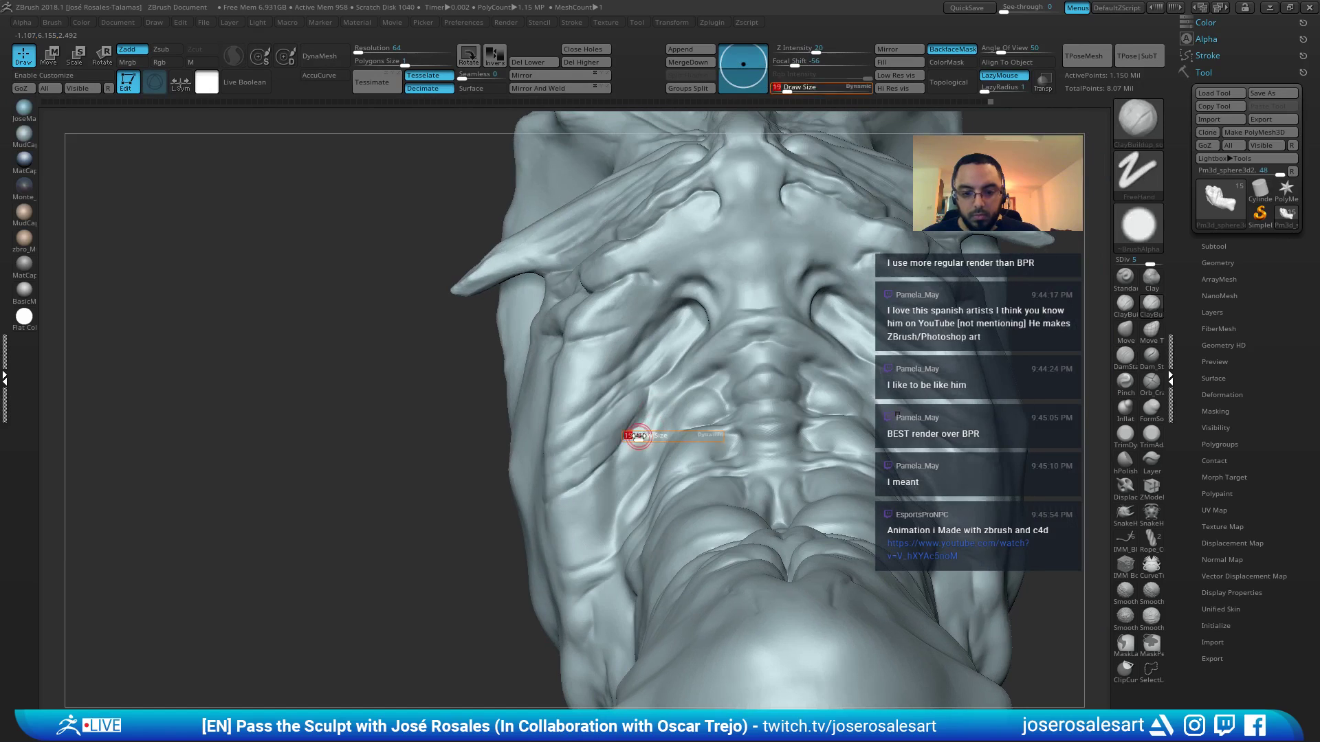
pyautogui.press('b')
pyautogui.press('d')
pyautogui.press('s')
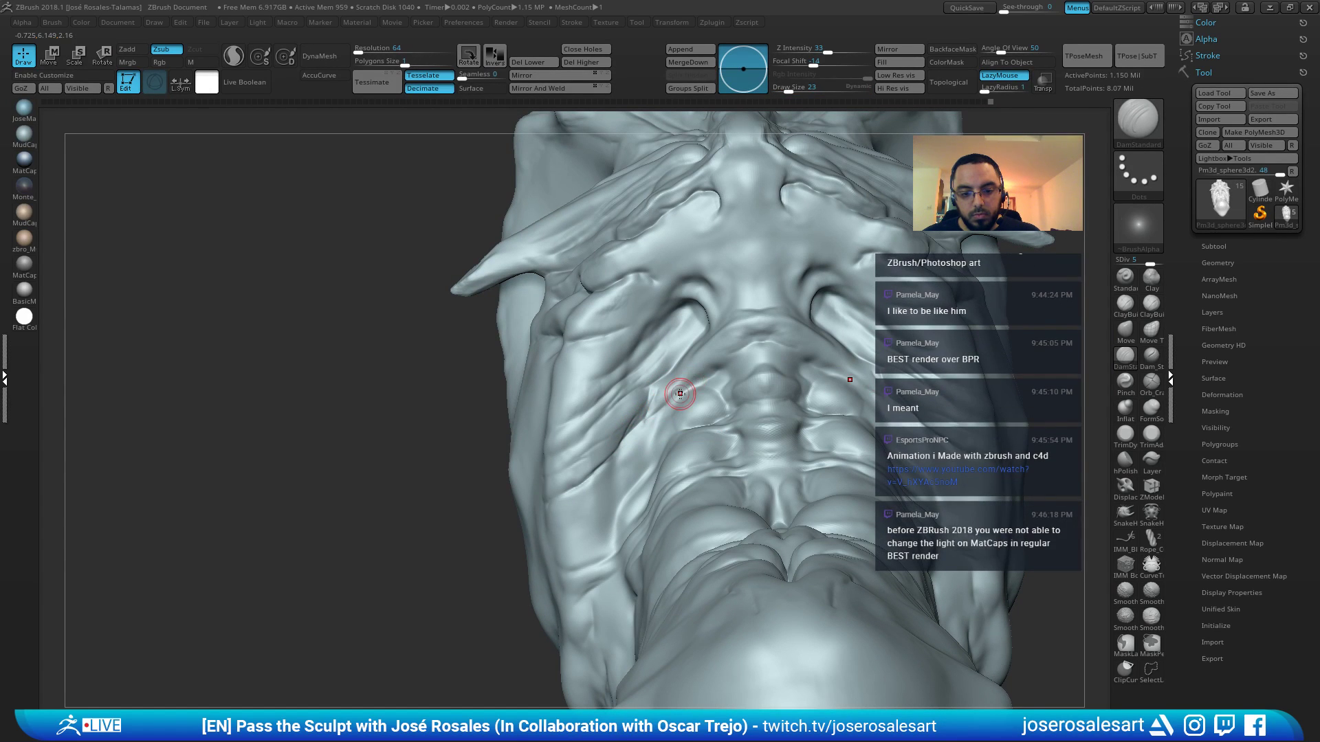
pyautogui.moveTo(721, 368)
pyautogui.keyDown('ctrl'); pyautogui.mouseDown(button='right')
pyautogui.moveTo(767, 368)
pyautogui.moveTo(715, 372)
pyautogui.moveTo(753, 374)
pyautogui.moveTo(691, 334)
pyautogui.moveTo(763, 324)
pyautogui.moveTo(728, 330)
pyautogui.moveTo(741, 341)
pyautogui.moveTo(713, 268)
pyautogui.moveTo(697, 336)
pyautogui.mouseUp(button='right'); pyautogui.keyUp('ctrl')
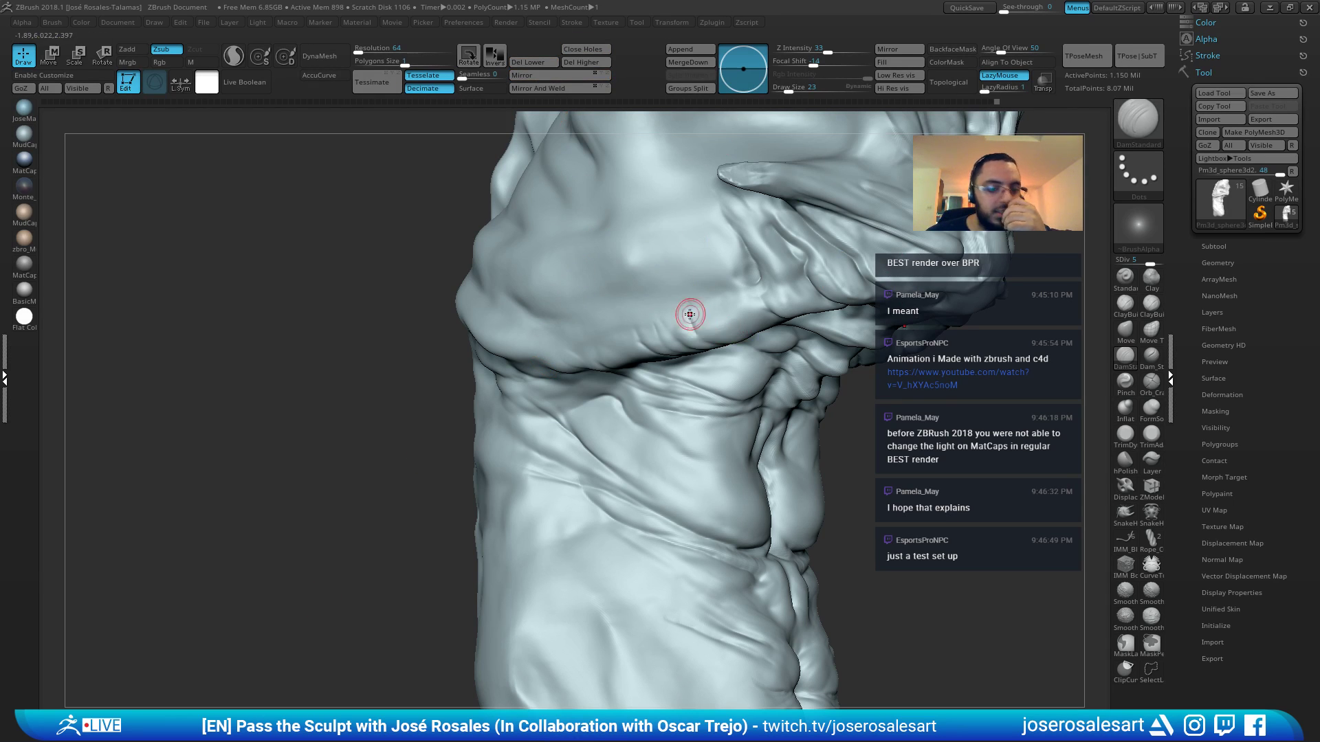
pyautogui.press('shift')
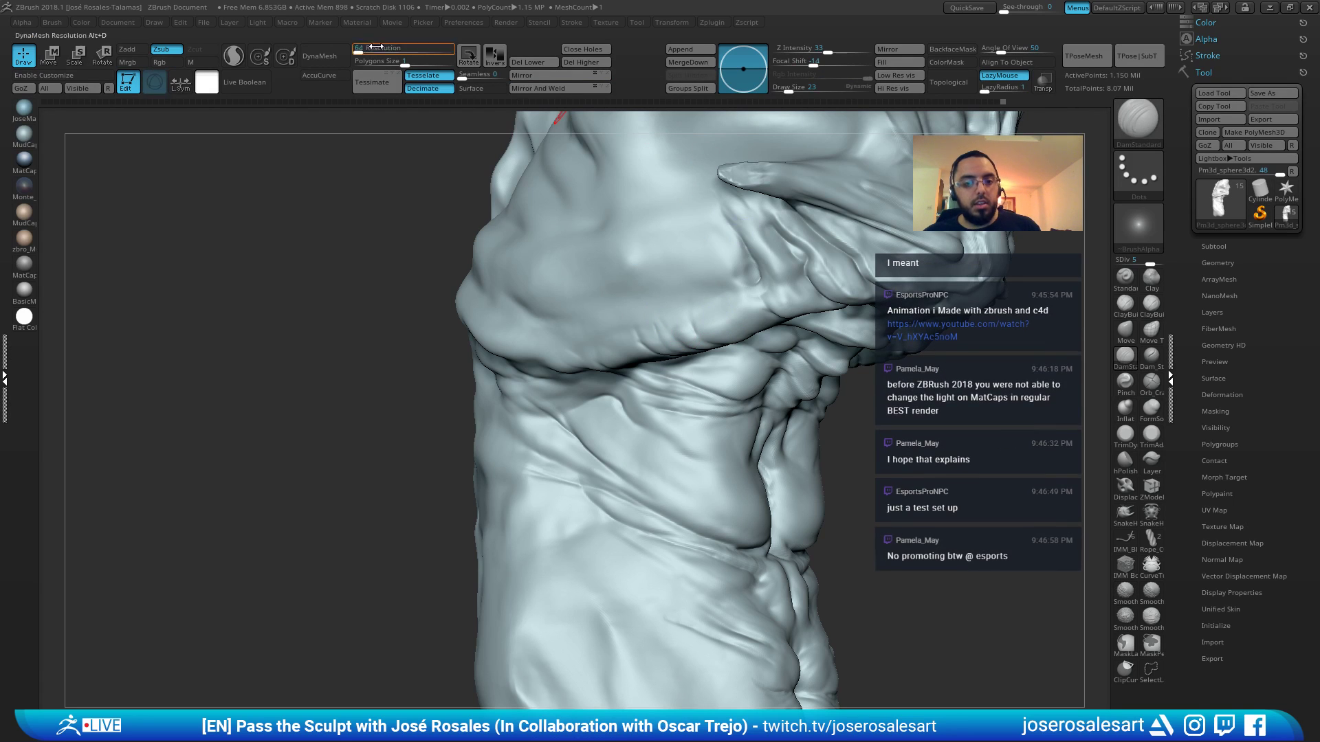
pyautogui.click(508, 22)
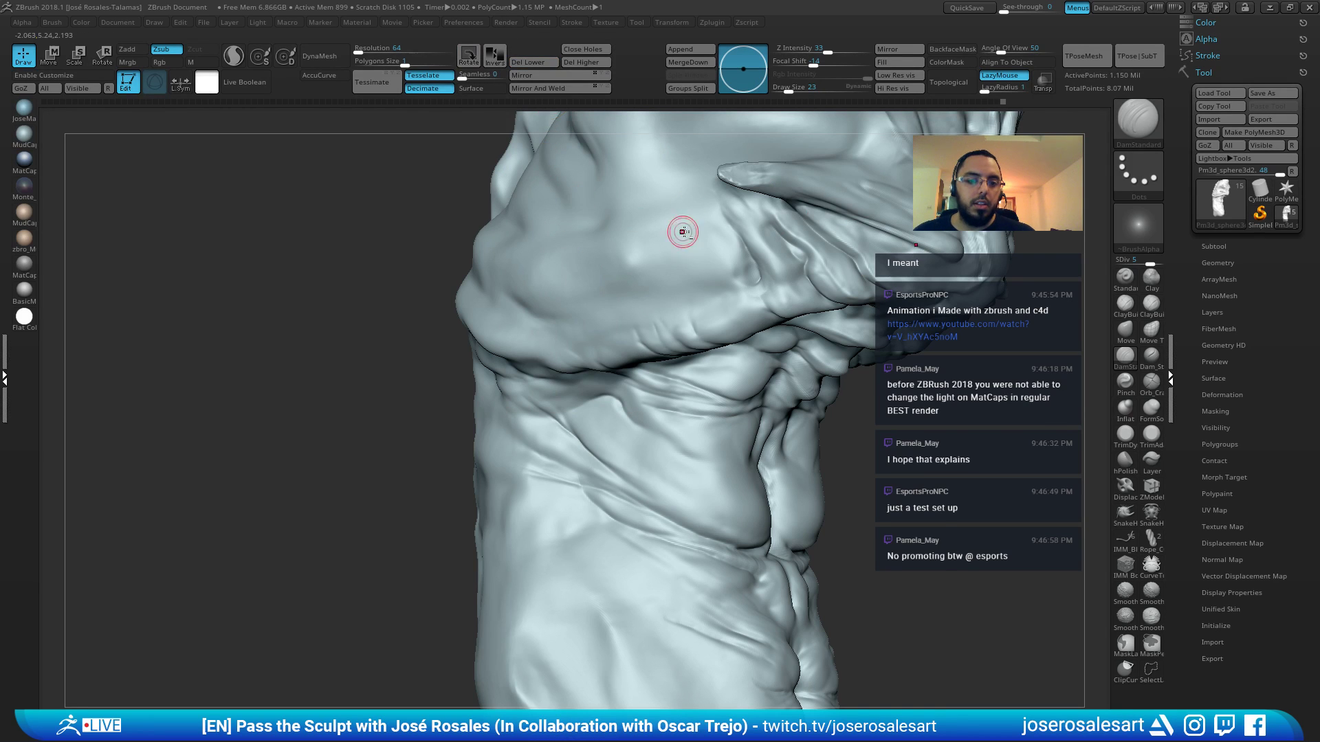
pyautogui.keyDown('alt'); pyautogui.moveTo(680, 231); pyautogui.dragTo(807, 308, button='right'); pyautogui.keyUp('alt')
pyautogui.click(502, 22)
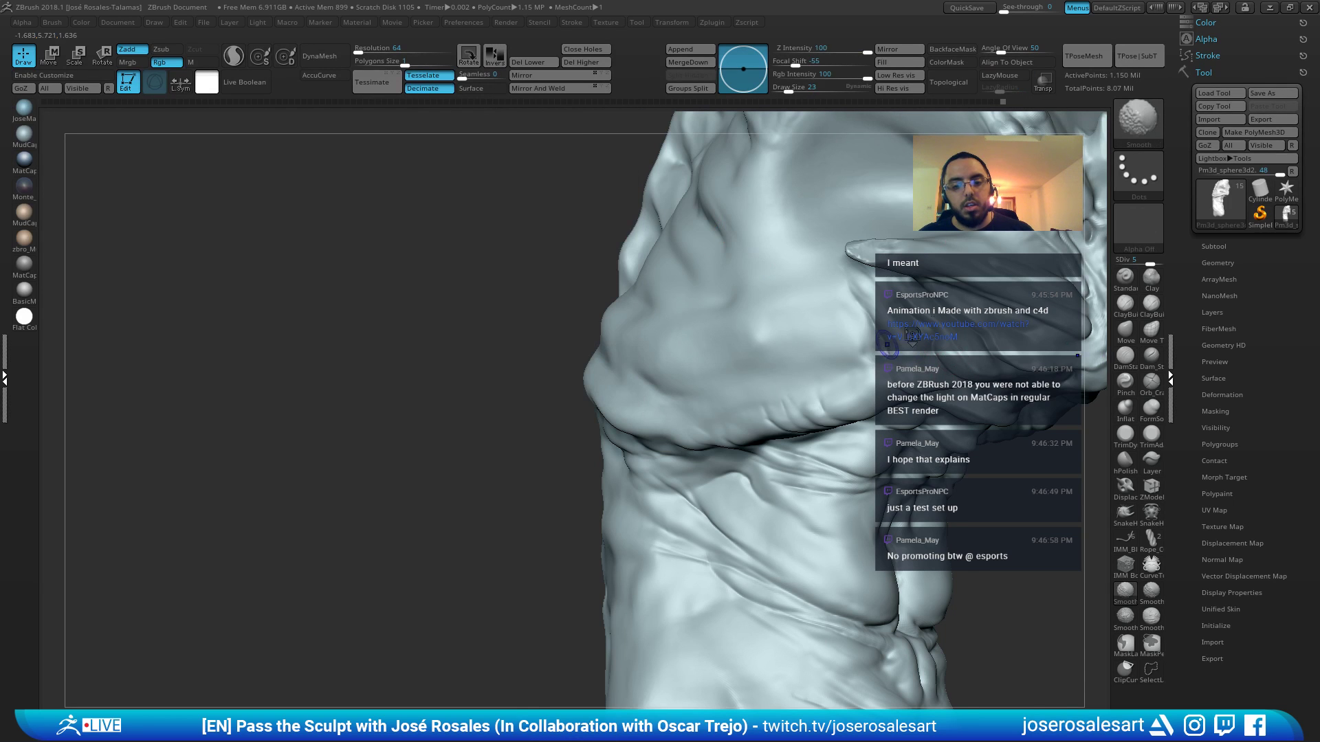
# Raise diagonal skin folds on the side of the ribcage, above its lower edge, with the Standard brush at draw size 26
pyautogui.hotkey('shift', 's')
pyautogui.keyDown('ctrl'); pyautogui.moveTo(907, 347); pyautogui.dragTo(979, 234, button='right'); pyautogui.keyUp('ctrl')
pyautogui.hotkey('shift', 's')
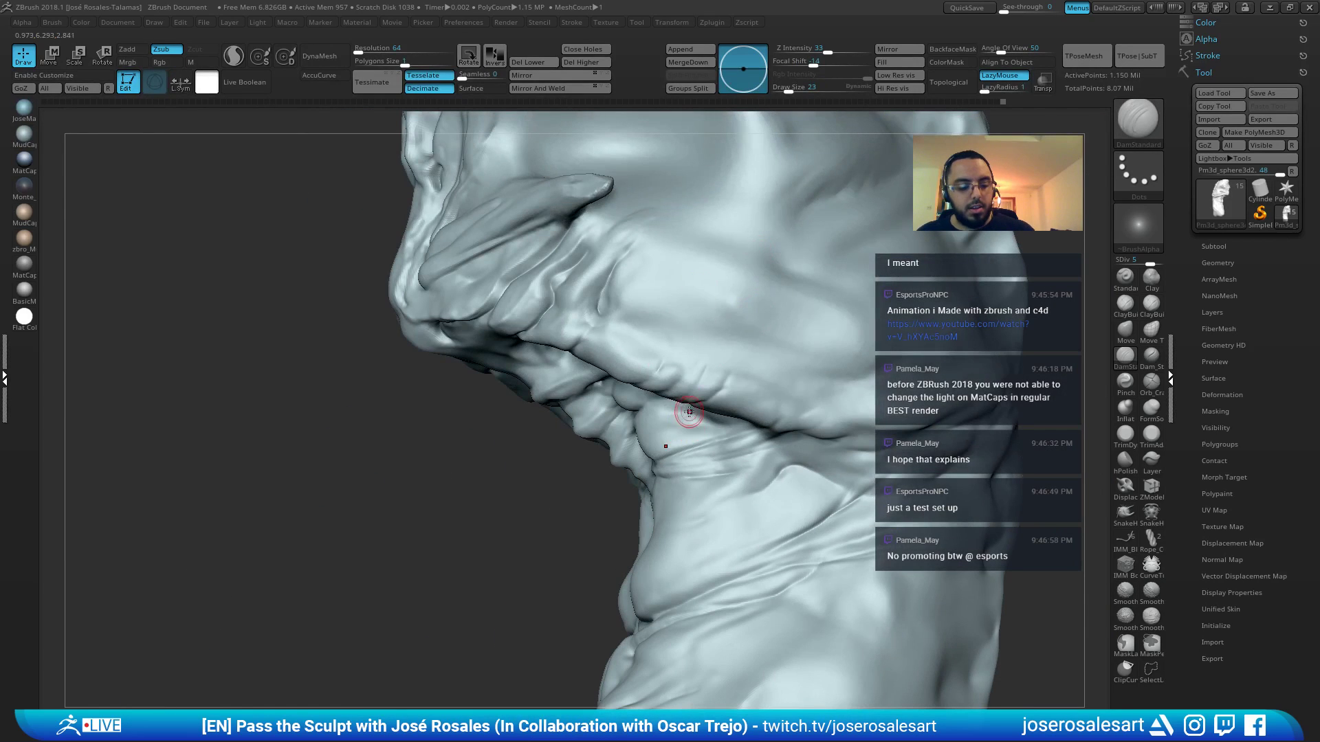
pyautogui.press('b')
pyautogui.press('s')
pyautogui.press('t')
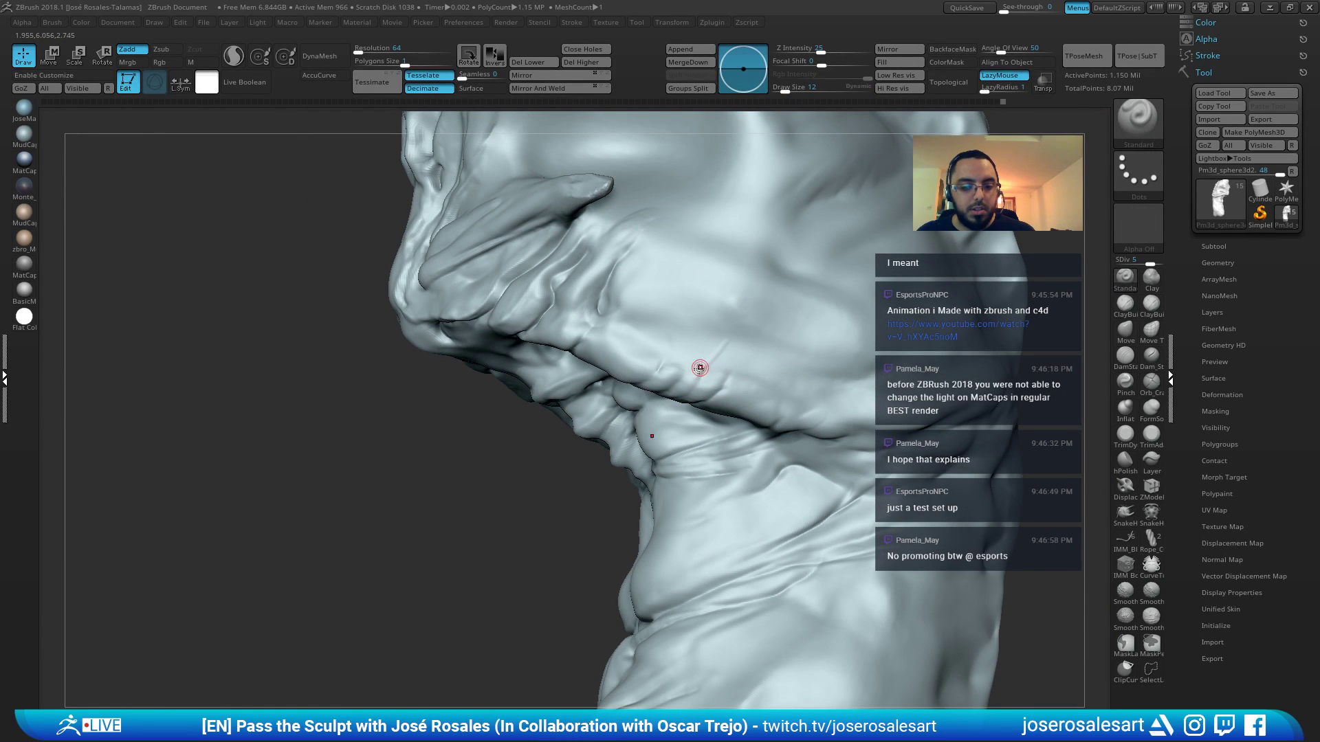
pyautogui.press('s')
pyautogui.moveTo(704, 368); pyautogui.dragTo(776, 318)
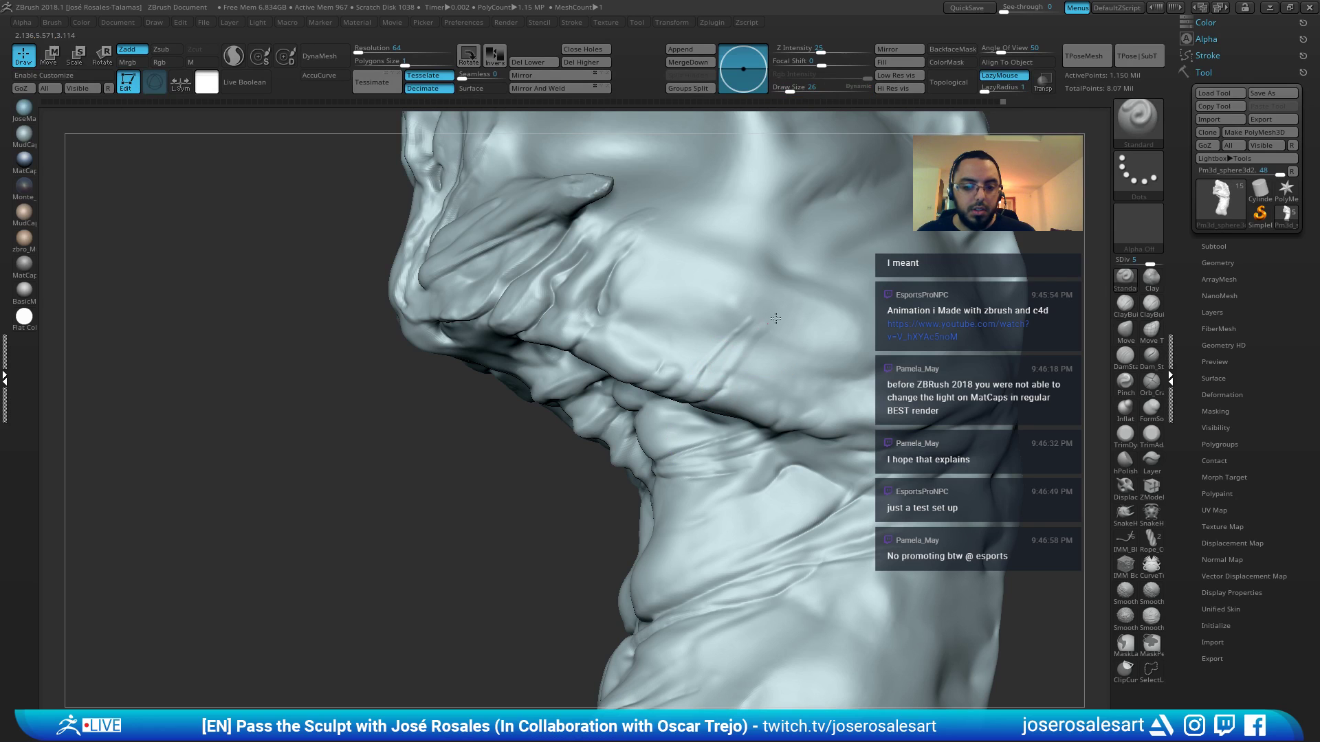
# Carve creases into the folds on the side of the ribcage with DamStandard at draw size 26
pyautogui.moveTo(695, 404)
pyautogui.mouseDown(button='right')
pyautogui.moveTo(707, 350)
pyautogui.moveTo(690, 397)
pyautogui.mouseUp(button='right')
pyautogui.press('b')
pyautogui.press('d')
pyautogui.press('s')
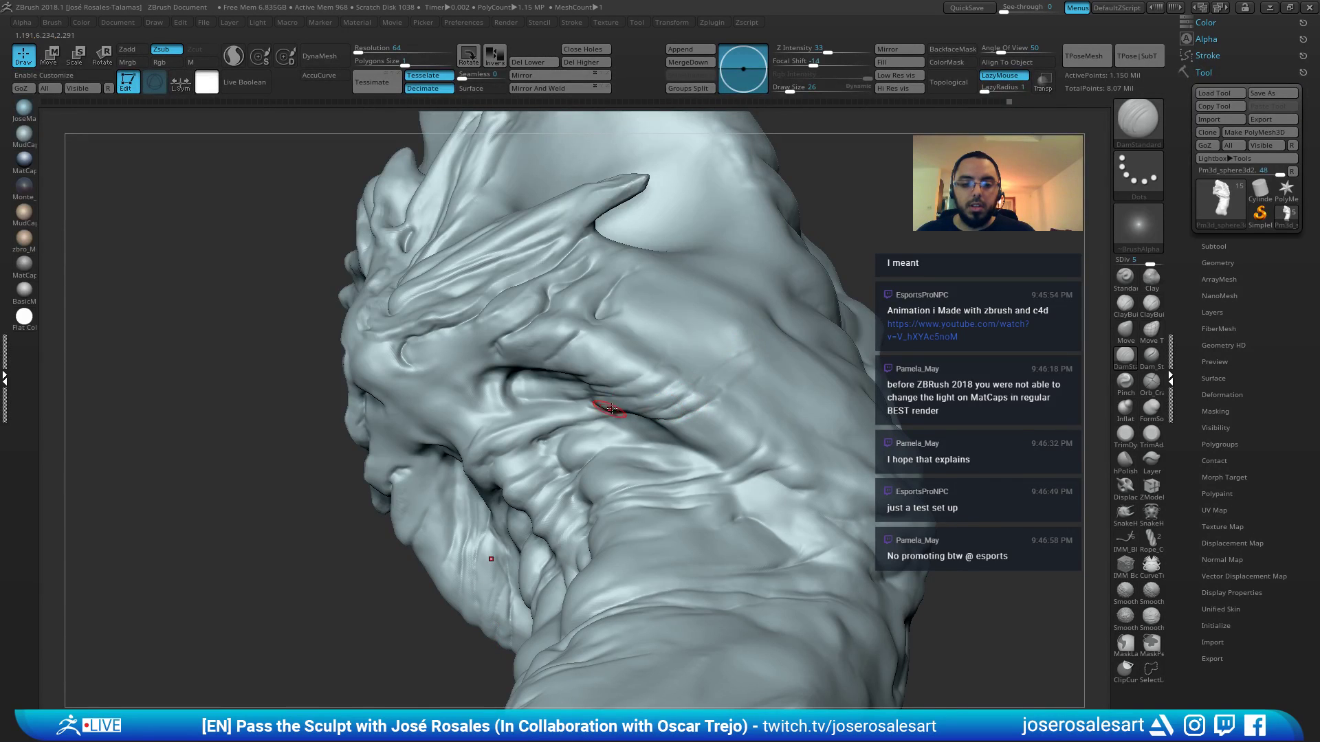
pyautogui.moveTo(610, 407); pyautogui.dragTo(657, 401, button='right')
pyautogui.moveTo(652, 413); pyautogui.dragTo(619, 418)
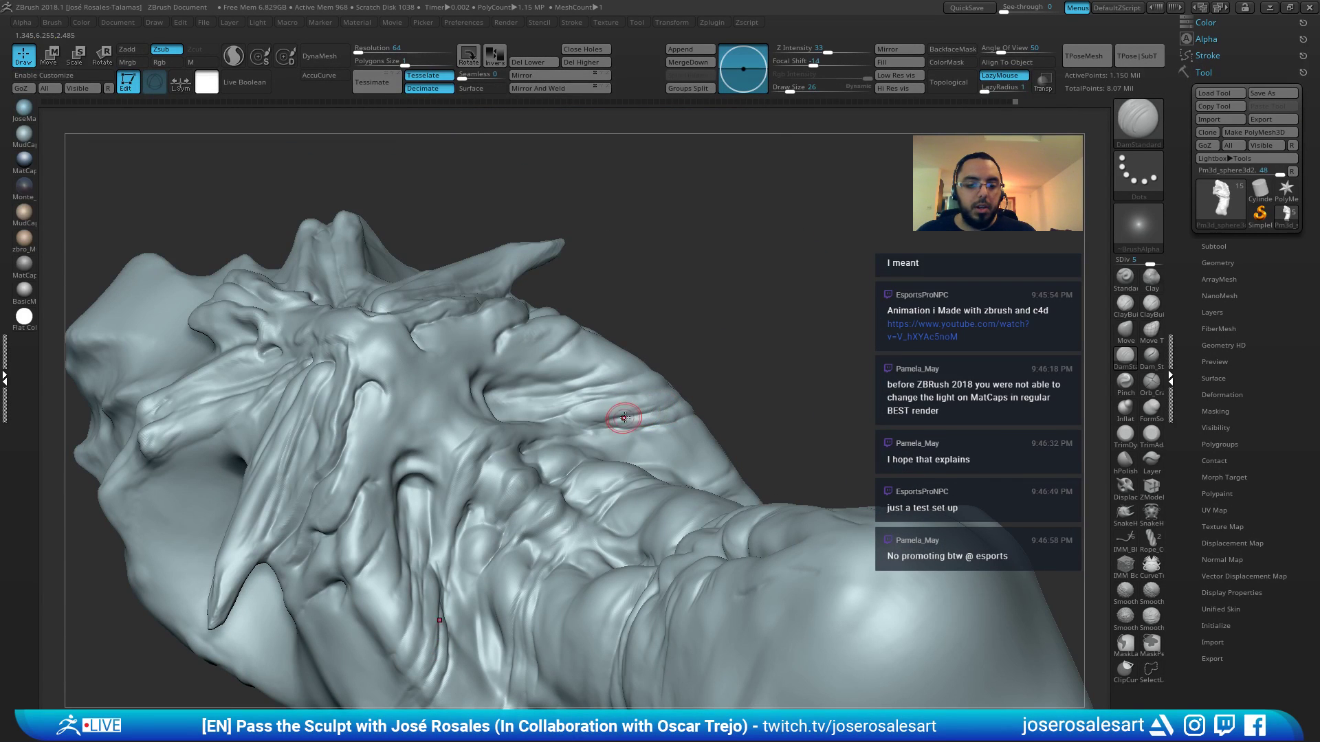
# Build up the skin folds around the lower sternum and inner ribcage with ClayBuildup at draw size 26
pyautogui.moveTo(609, 360)
pyautogui.keyDown('ctrl'); pyautogui.mouseDown(button='right')
pyautogui.moveTo(541, 397)
pyautogui.moveTo(623, 416)
pyautogui.mouseUp(button='right'); pyautogui.keyUp('ctrl')
pyautogui.keyDown('ctrl'); pyautogui.moveTo(518, 415); pyautogui.dragTo(478, 323, button='right'); pyautogui.keyUp('ctrl')
pyautogui.moveTo(460, 380)
pyautogui.keyDown('ctrl'); pyautogui.mouseDown(button='right')
pyautogui.moveTo(491, 457)
pyautogui.moveTo(514, 459)
pyautogui.moveTo(509, 424)
pyautogui.mouseUp(button='right'); pyautogui.keyUp('ctrl')
pyautogui.press('b')
pyautogui.press('c')
pyautogui.press('b')
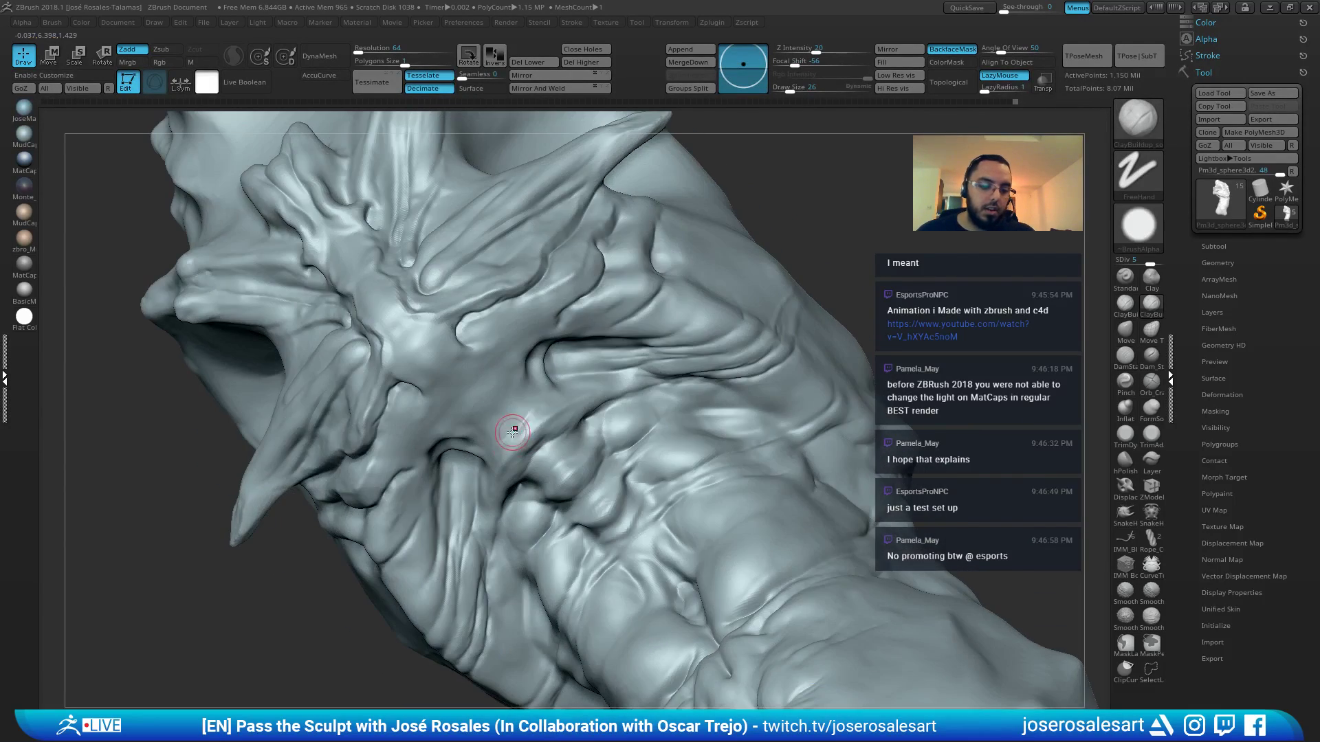
pyautogui.moveTo(481, 374)
pyautogui.keyDown('ctrl'); pyautogui.mouseDown(button='right')
pyautogui.moveTo(470, 390)
pyautogui.moveTo(417, 349)
pyautogui.moveTo(439, 351)
pyautogui.moveTo(405, 339)
pyautogui.moveTo(457, 330)
pyautogui.moveTo(505, 357)
pyautogui.mouseUp(button='right'); pyautogui.keyUp('ctrl')
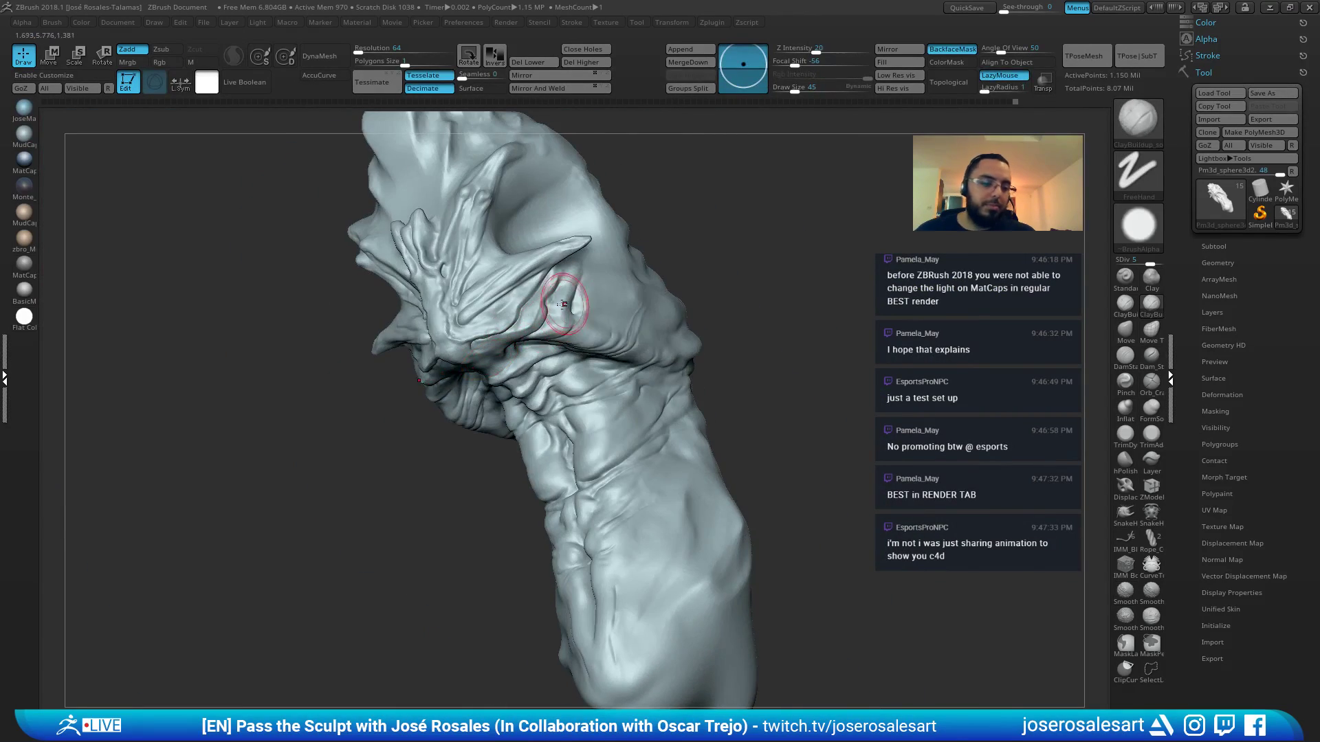
# Smooth the area beside the lower sternum and raise thin folds there with the Standard brush at draw size 23
pyautogui.moveTo(562, 304)
pyautogui.keyDown('ctrl'); pyautogui.mouseDown(button='right')
pyautogui.moveTo(570, 322)
pyautogui.moveTo(348, 400)
pyautogui.moveTo(445, 357)
pyautogui.moveTo(481, 315)
pyautogui.mouseUp(button='right'); pyautogui.keyUp('ctrl')
pyautogui.press('b')
pyautogui.press('s')
pyautogui.press('t')
pyautogui.press('[')
pyautogui.press('[')
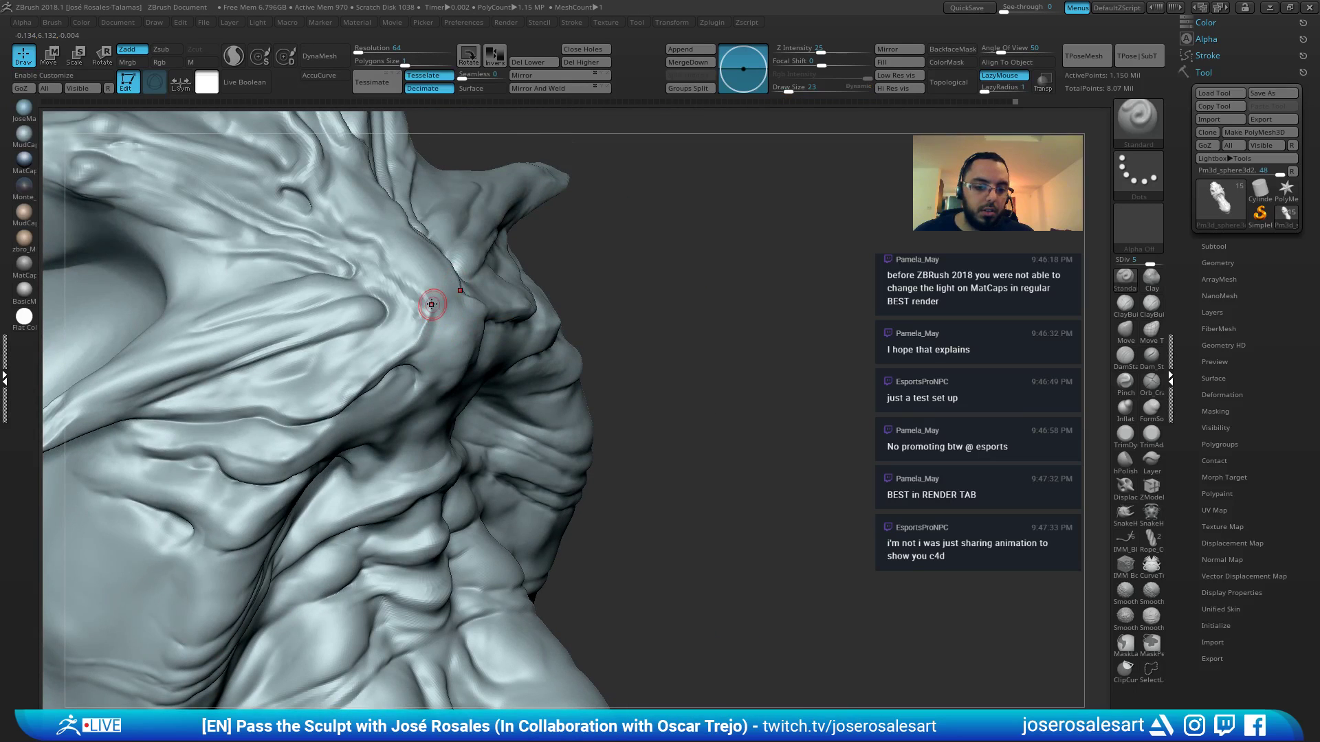
pyautogui.moveTo(430, 313)
pyautogui.keyDown('shift'); pyautogui.mouseDown()
pyautogui.moveTo(427, 327)
pyautogui.moveTo(420, 317)
pyautogui.mouseUp(); pyautogui.keyUp('shift')
pyautogui.moveTo(415, 315); pyautogui.dragTo(371, 320, button='right')
pyautogui.moveTo(418, 298)
pyautogui.mouseDown()
pyautogui.moveTo(396, 349)
pyautogui.moveTo(418, 341)
pyautogui.moveTo(397, 353)
pyautogui.mouseUp()
pyautogui.moveTo(406, 352); pyautogui.dragTo(447, 368, button='right')
# Add small folds from the lower sternum along the chest's lower edge with ClayBuildup at draw size 23
pyautogui.press('b')
pyautogui.press('c')
pyautogui.press('b')
pyautogui.moveTo(427, 297)
pyautogui.keyDown('ctrl'); pyautogui.mouseDown(button='right')
pyautogui.moveTo(357, 307)
pyautogui.moveTo(385, 300)
pyautogui.mouseUp(button='right'); pyautogui.keyUp('ctrl')
pyautogui.moveTo(385, 300); pyautogui.dragTo(436, 295, button='right')
pyautogui.moveTo(437, 294); pyautogui.dragTo(453, 300)
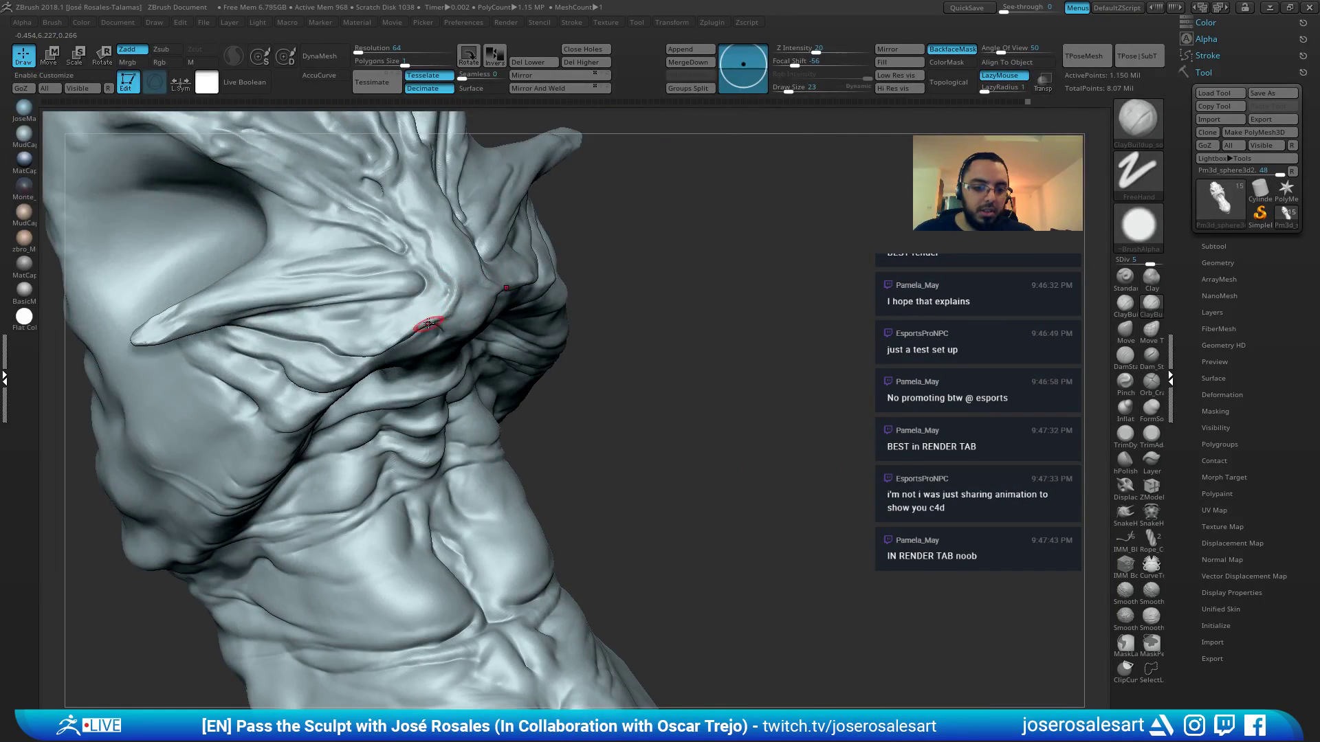
pyautogui.moveTo(429, 323); pyautogui.dragTo(508, 293, button='right')
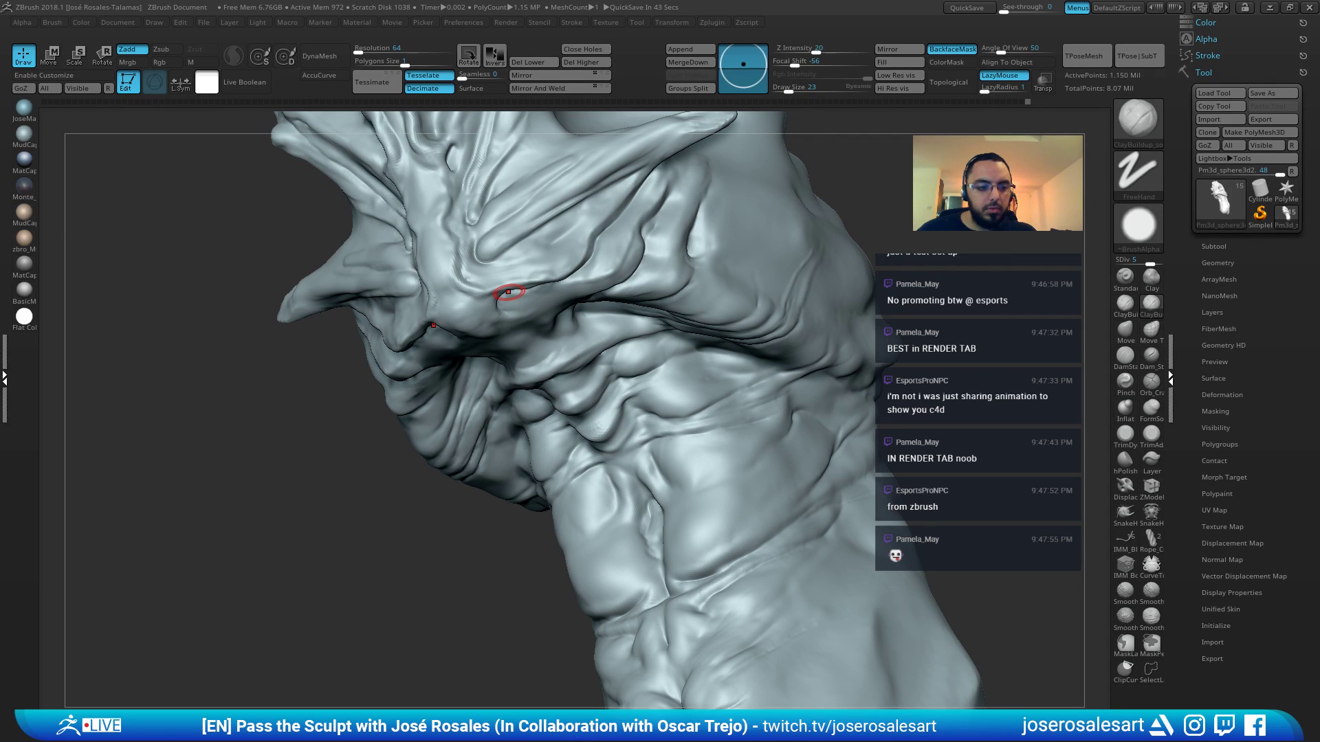
# Build up the upper abdominal muscle folds below the ribcage with ClayBuildup at draw sizes 51 and 36, and smooth them
pyautogui.keyDown('ctrl'); pyautogui.moveTo(754, 426); pyautogui.dragTo(701, 419, button='right'); pyautogui.keyUp('ctrl')
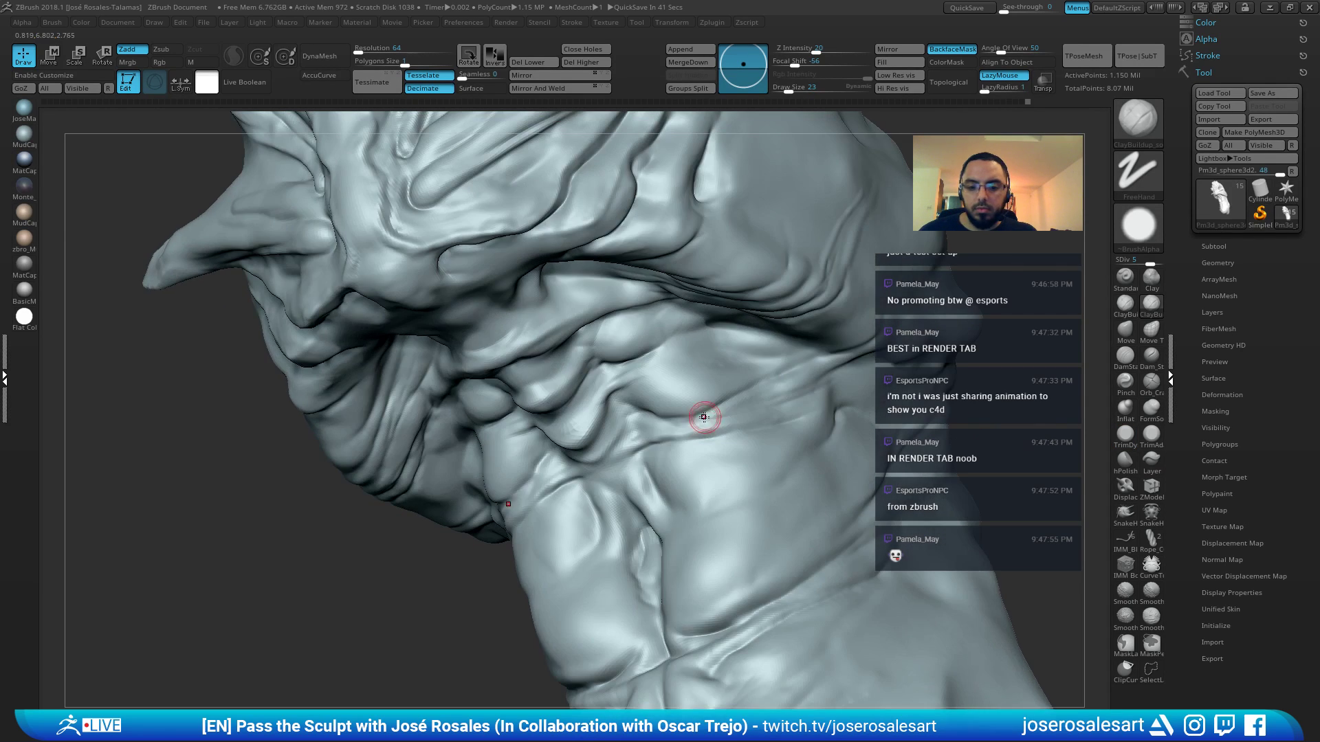
pyautogui.press('s')
pyautogui.moveTo(688, 416); pyautogui.dragTo(694, 417)
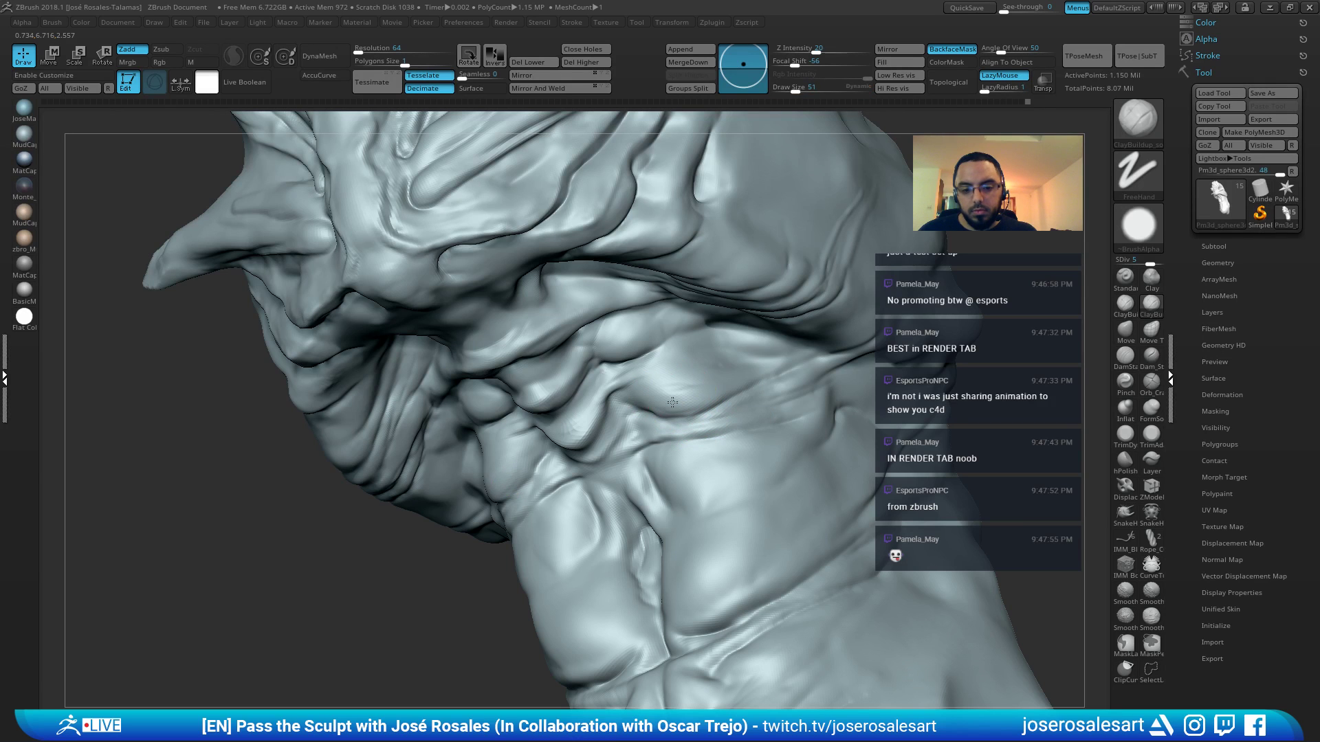
pyautogui.moveTo(736, 365)
pyautogui.mouseDown(button='right')
pyautogui.moveTo(715, 351)
pyautogui.moveTo(714, 365)
pyautogui.mouseUp(button='right')
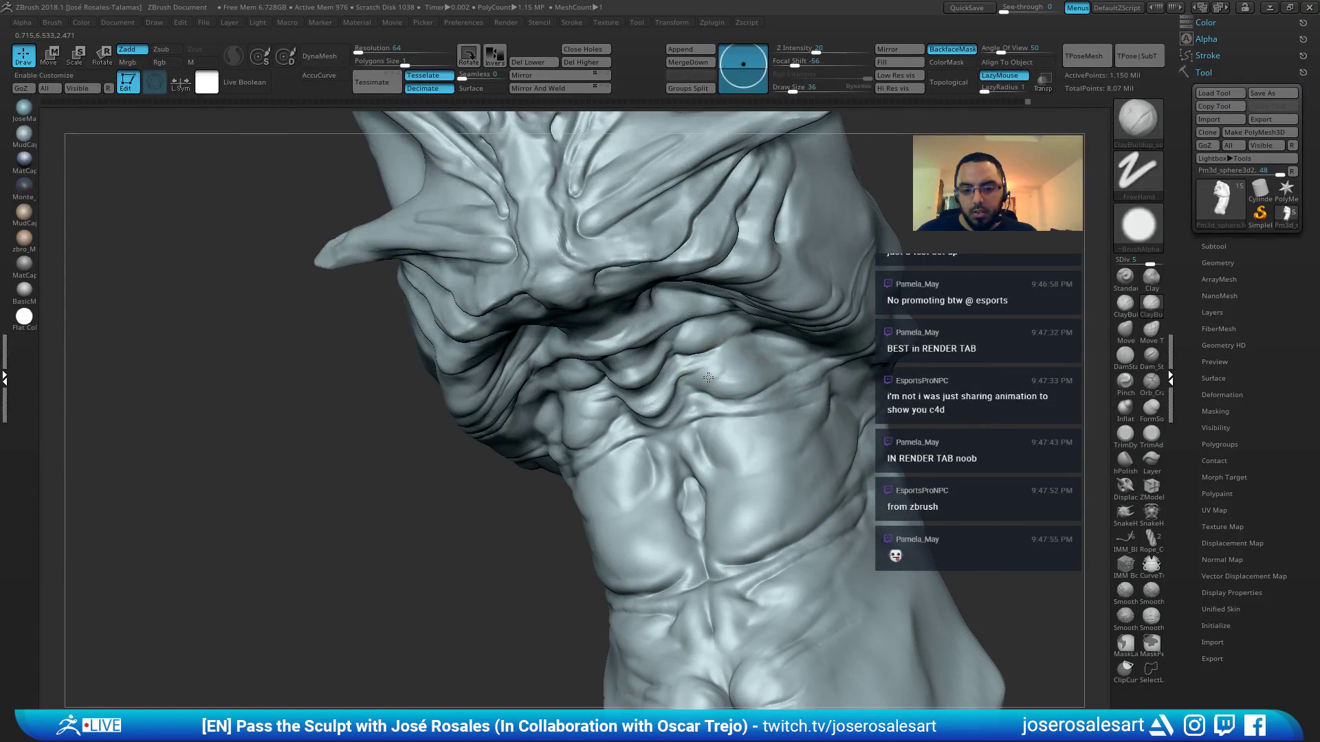
pyautogui.moveTo(765, 381); pyautogui.dragTo(736, 379)
pyautogui.moveTo(763, 378); pyautogui.dragTo(729, 382, button='right')
pyautogui.keyDown('shift'); pyautogui.moveTo(726, 377); pyautogui.dragTo(722, 360); pyautogui.keyUp('shift')
# Raise thin folds beside the central upper abdominal bulge with the Standard brush at draw size 17, and smooth them at 28
pyautogui.keyDown('ctrl'); pyautogui.moveTo(722, 359); pyautogui.dragTo(632, 399, button='right'); pyautogui.keyUp('ctrl')
pyautogui.press('s')
pyautogui.moveTo(632, 400); pyautogui.dragTo(630, 399)
pyautogui.moveTo(630, 399); pyautogui.dragTo(610, 394, button='right')
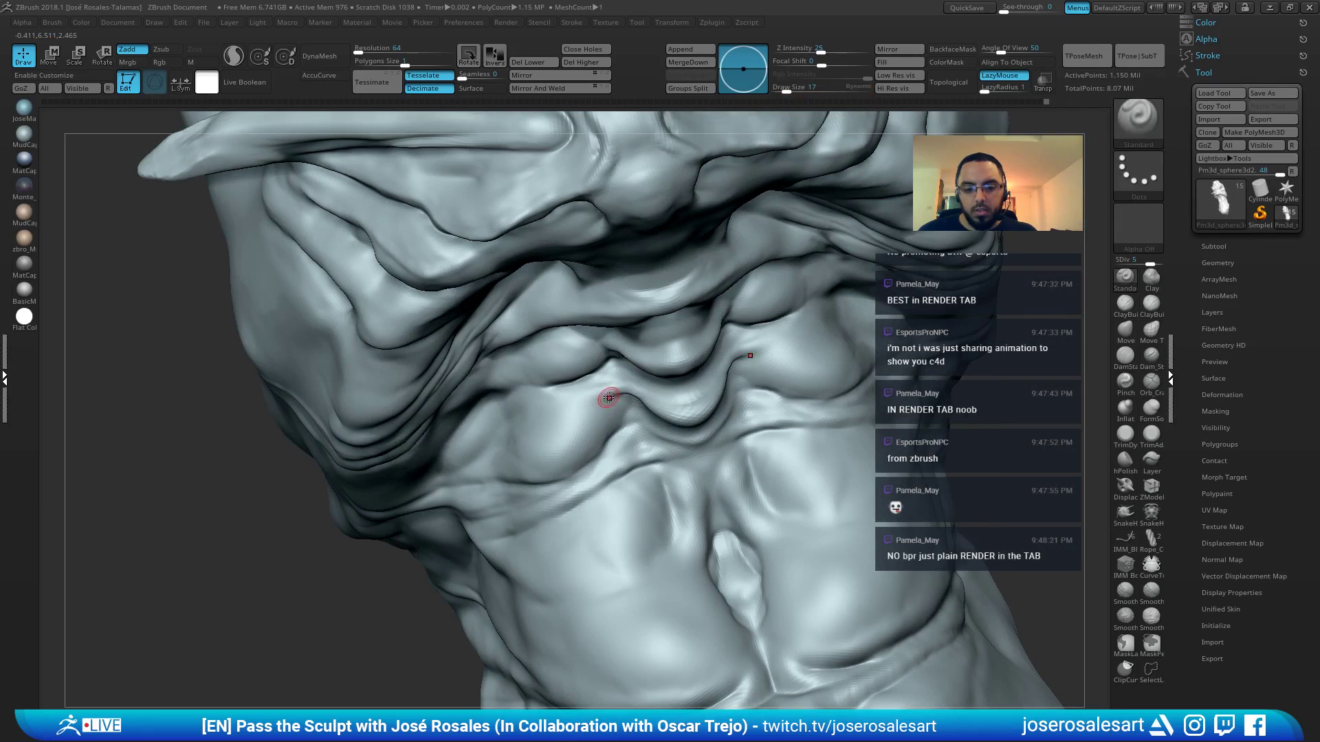
pyautogui.moveTo(614, 396); pyautogui.dragTo(577, 409)
pyautogui.moveTo(577, 409); pyautogui.dragTo(526, 378, button='right')
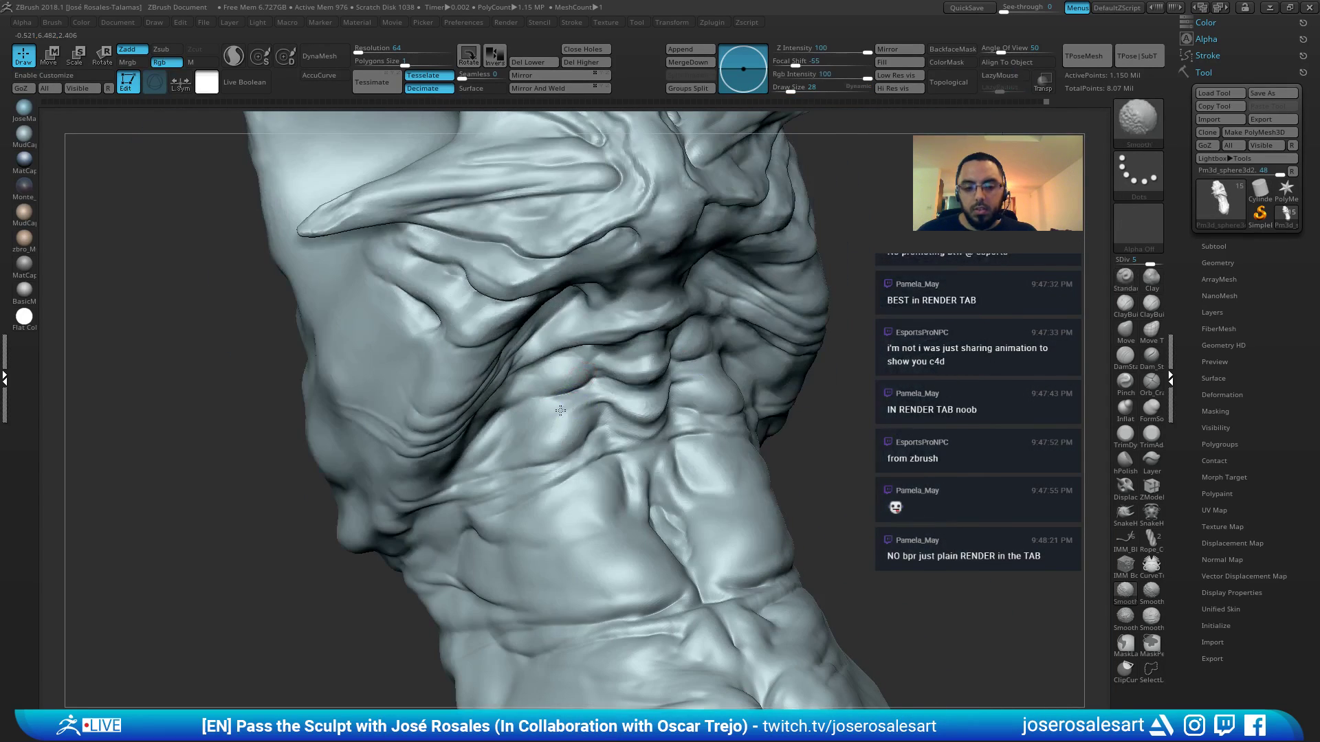
pyautogui.moveTo(660, 412)
pyautogui.mouseDown(button='right')
pyautogui.moveTo(587, 393)
pyautogui.moveTo(632, 405)
pyautogui.mouseUp(button='right')
# Carve creases between the upper abdominal folds with DamStandard at draw size 28 and smooth them
pyautogui.press('b')
pyautogui.press('d')
pyautogui.press('s')
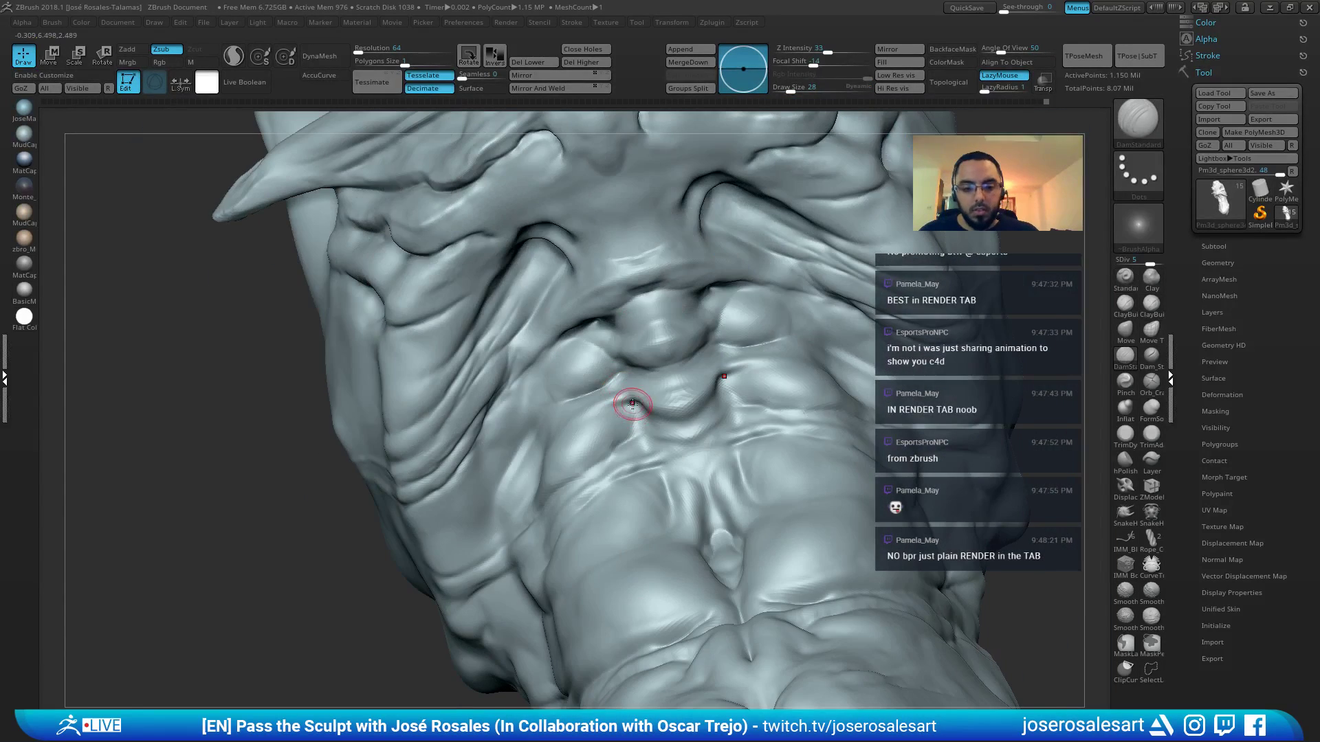
pyautogui.moveTo(562, 453); pyautogui.dragTo(577, 435, button='right')
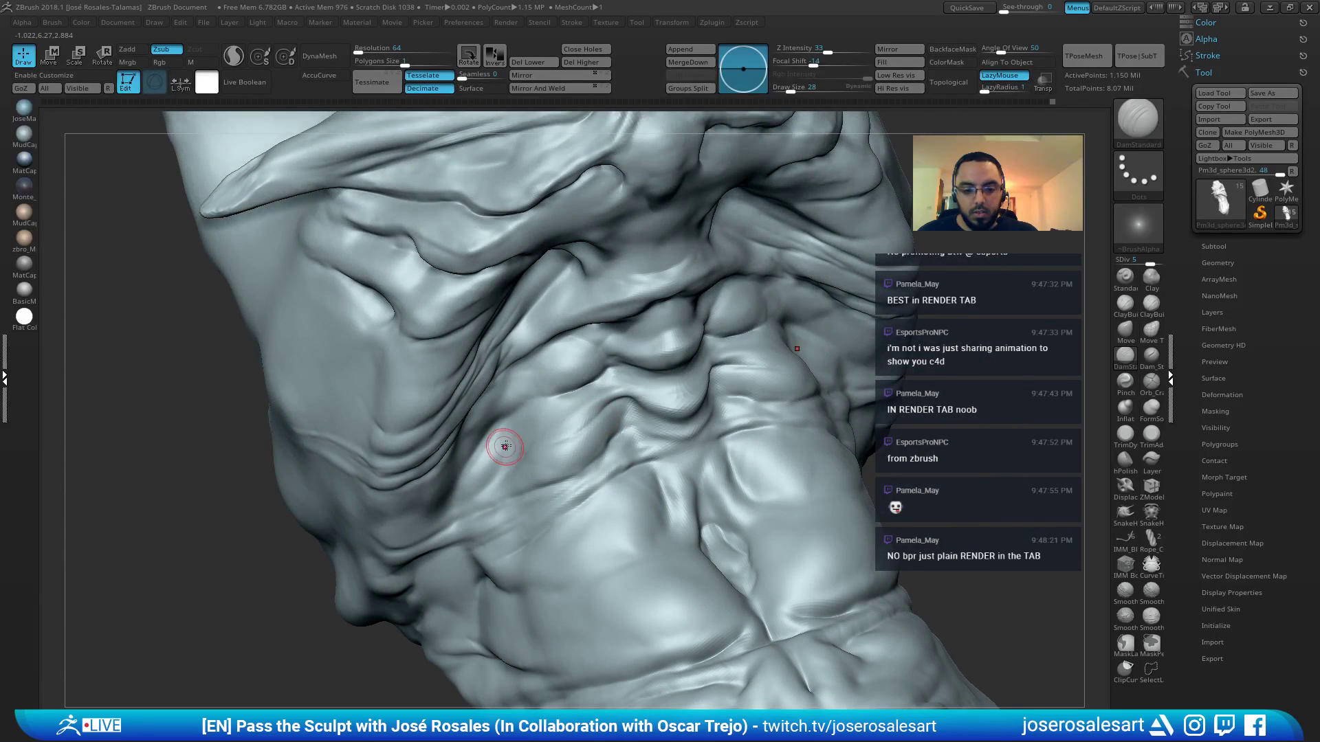
pyautogui.press('shift')
pyautogui.keyDown('shift'); pyautogui.moveTo(585, 425); pyautogui.dragTo(606, 433); pyautogui.keyUp('shift')
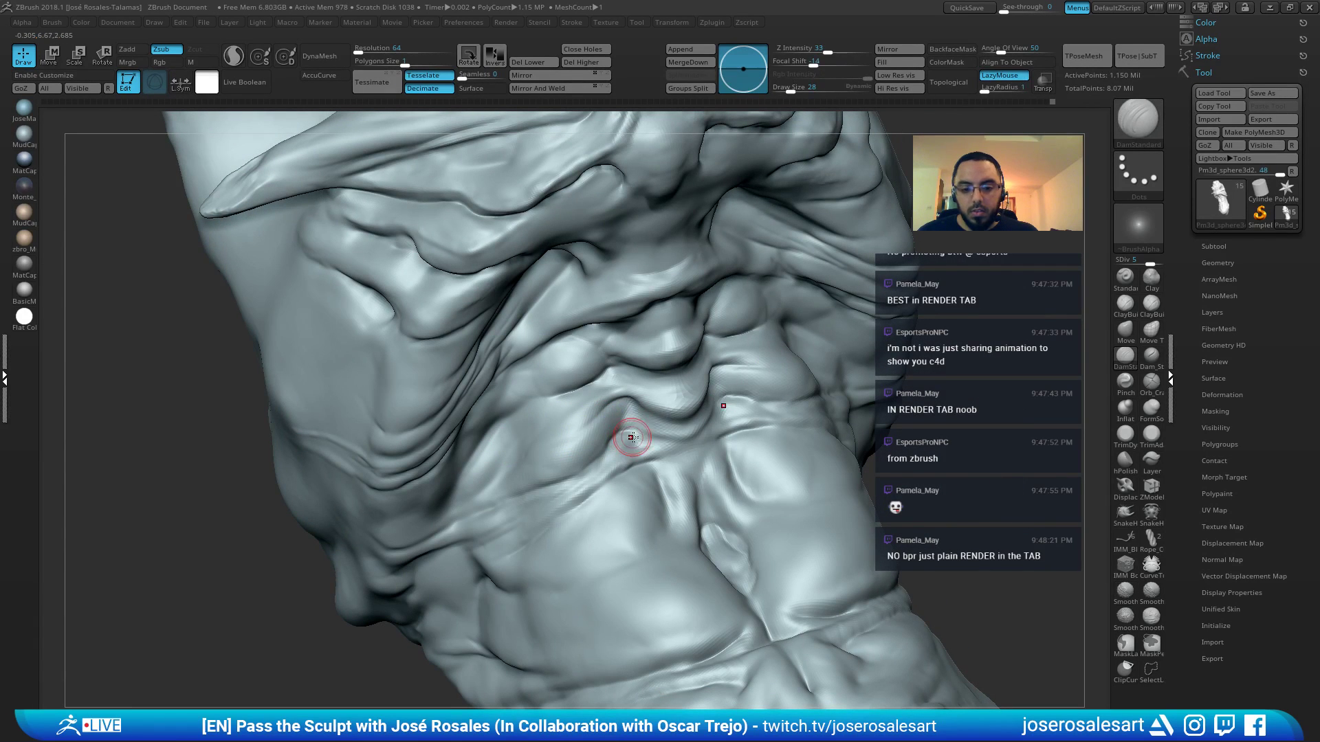
# Add small skin folds below the central upper abdominal bulge with ClayBuildup at draw size 19
pyautogui.moveTo(631, 437)
pyautogui.mouseDown(button='right')
pyautogui.moveTo(627, 426)
pyautogui.moveTo(576, 426)
pyautogui.moveTo(681, 424)
pyautogui.mouseUp(button='right')
pyautogui.press('b')
pyautogui.press('c')
pyautogui.press('b')
pyautogui.moveTo(683, 424); pyautogui.dragTo(680, 423)
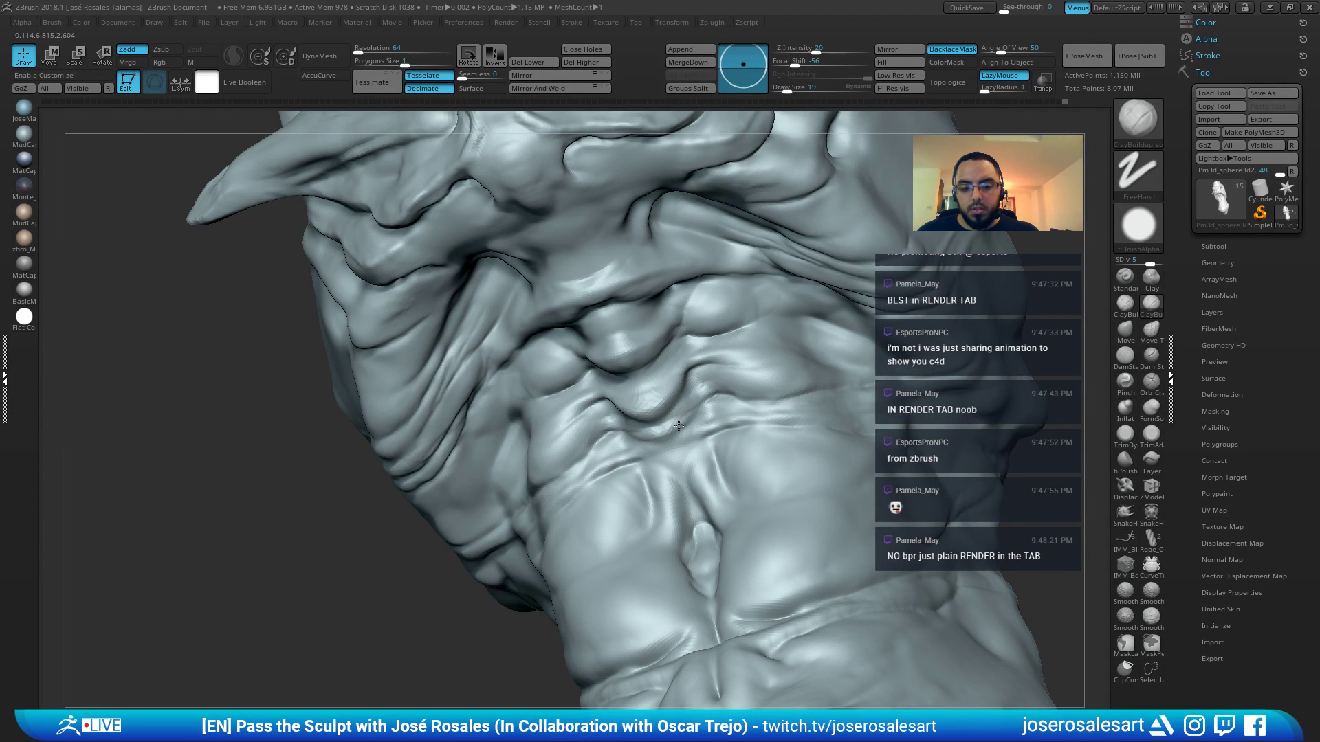
pyautogui.moveTo(667, 435)
pyautogui.mouseDown(button='right')
pyautogui.moveTo(580, 427)
pyautogui.moveTo(639, 421)
pyautogui.moveTo(627, 426)
pyautogui.mouseUp(button='right')
# Examine the whole torso from the front and sides to judge the chest and abdomen forms
pyautogui.moveTo(701, 359)
pyautogui.mouseDown(button='right')
pyautogui.moveTo(662, 280)
pyautogui.moveTo(715, 296)
pyautogui.moveTo(706, 268)
pyautogui.moveTo(605, 289)
pyautogui.moveTo(769, 218)
pyautogui.mouseUp(button='right')
pyautogui.hotkey('alt', 's')
pyautogui.hotkey('alt', 's')
pyautogui.moveTo(605, 296); pyautogui.dragTo(670, 349, button='right')
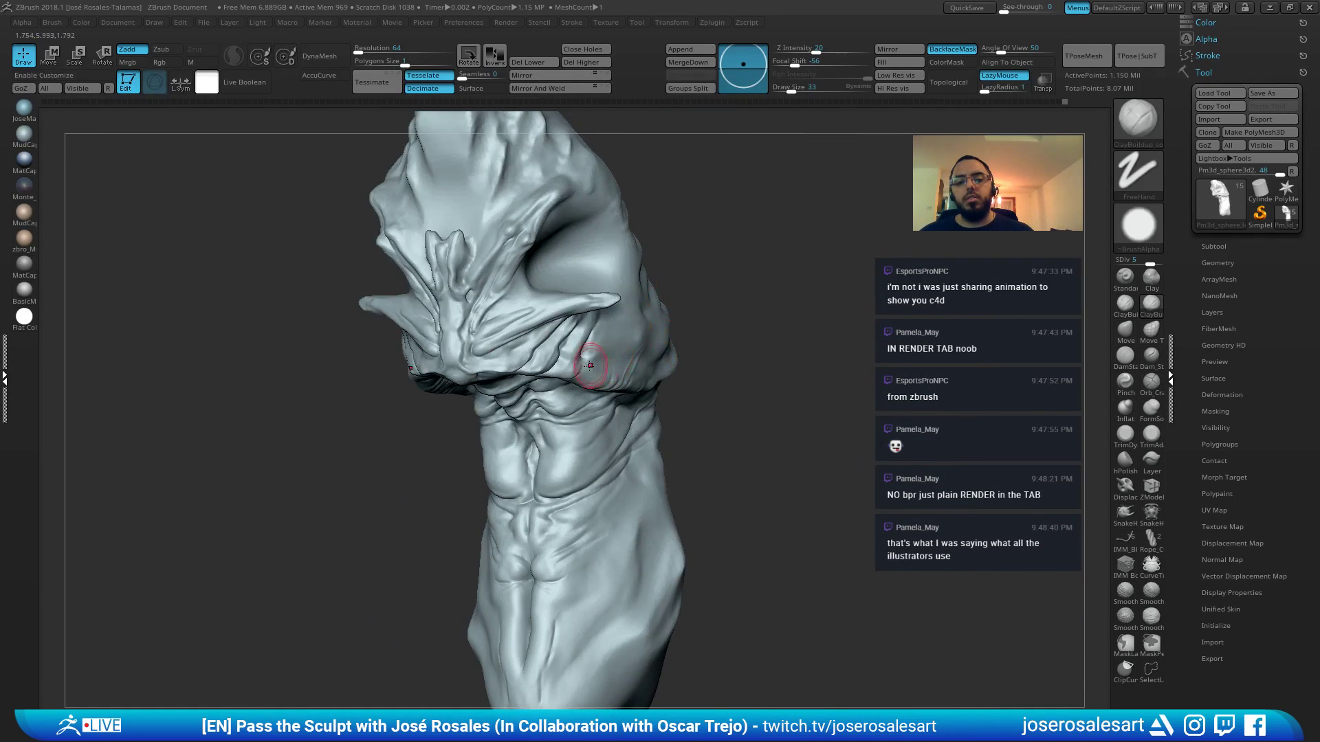
pyautogui.keyDown('alt'); pyautogui.moveTo(589, 353); pyautogui.dragTo(758, 323, button='right'); pyautogui.keyUp('alt')
pyautogui.moveTo(597, 331)
pyautogui.mouseDown(button='right')
pyautogui.moveTo(745, 241)
pyautogui.moveTo(665, 182)
pyautogui.moveTo(623, 310)
pyautogui.moveTo(811, 350)
pyautogui.mouseUp(button='right')
pyautogui.hotkey('alt', 's')
pyautogui.moveTo(653, 319)
pyautogui.keyDown('shift'); pyautogui.mouseDown(button='right')
pyautogui.moveTo(658, 329)
pyautogui.moveTo(676, 253)
pyautogui.mouseUp(button='right'); pyautogui.keyUp('shift')
pyautogui.hotkey('shift', 's')
pyautogui.keyDown('alt'); pyautogui.moveTo(583, 386); pyautogui.dragTo(689, 340, button='right'); pyautogui.keyUp('alt')
pyautogui.hotkey('alt', 's')
pyautogui.moveTo(689, 340)
pyautogui.mouseDown(button='right')
pyautogui.moveTo(719, 312)
pyautogui.moveTo(775, 323)
pyautogui.moveTo(712, 291)
pyautogui.moveTo(736, 323)
pyautogui.moveTo(707, 309)
pyautogui.moveTo(824, 282)
pyautogui.moveTo(812, 425)
pyautogui.moveTo(589, 294)
pyautogui.moveTo(584, 255)
pyautogui.moveTo(595, 264)
pyautogui.moveTo(584, 309)
pyautogui.mouseUp(button='right')
pyautogui.hotkey('shift', 's')
# Raise subtle forms along the middle of the sternum with the Standard brush at draw size 30
pyautogui.press('b')
pyautogui.press('s')
pyautogui.press('t')
pyautogui.press('[')
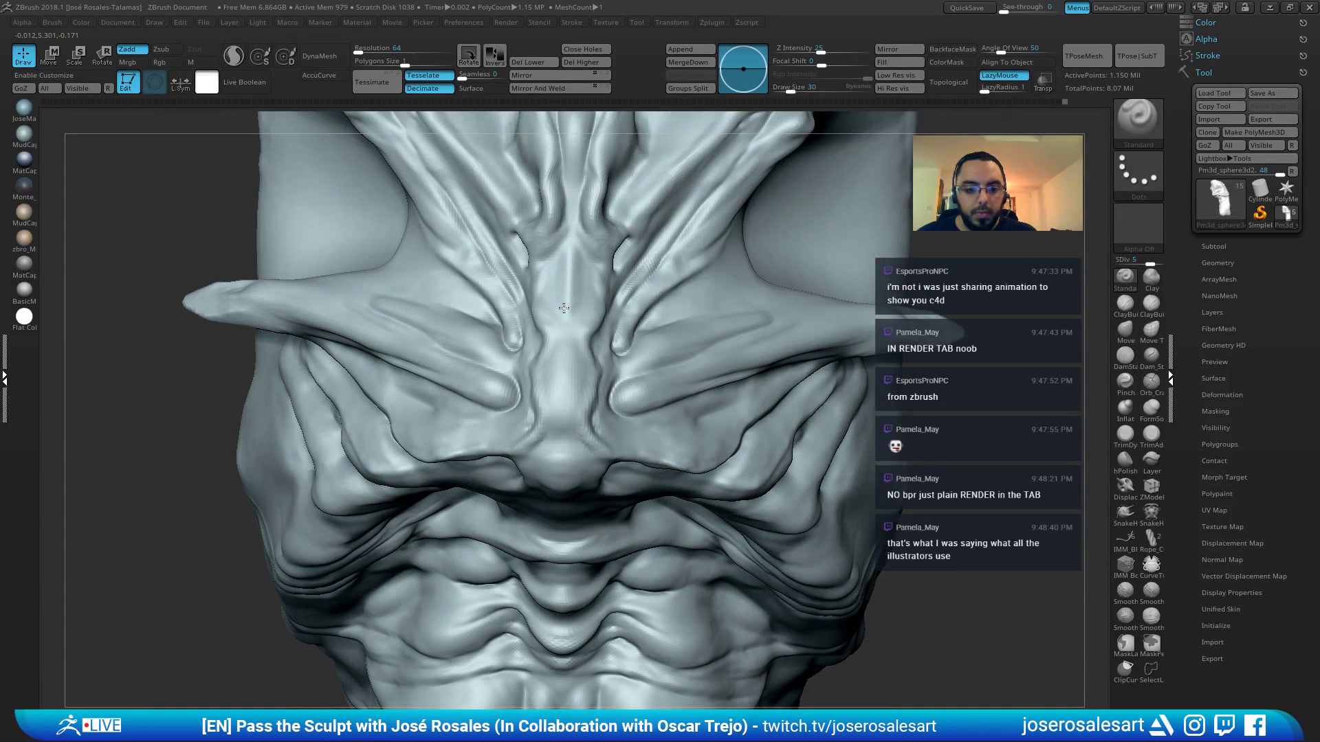
pyautogui.moveTo(573, 313); pyautogui.dragTo(596, 285, button='right')
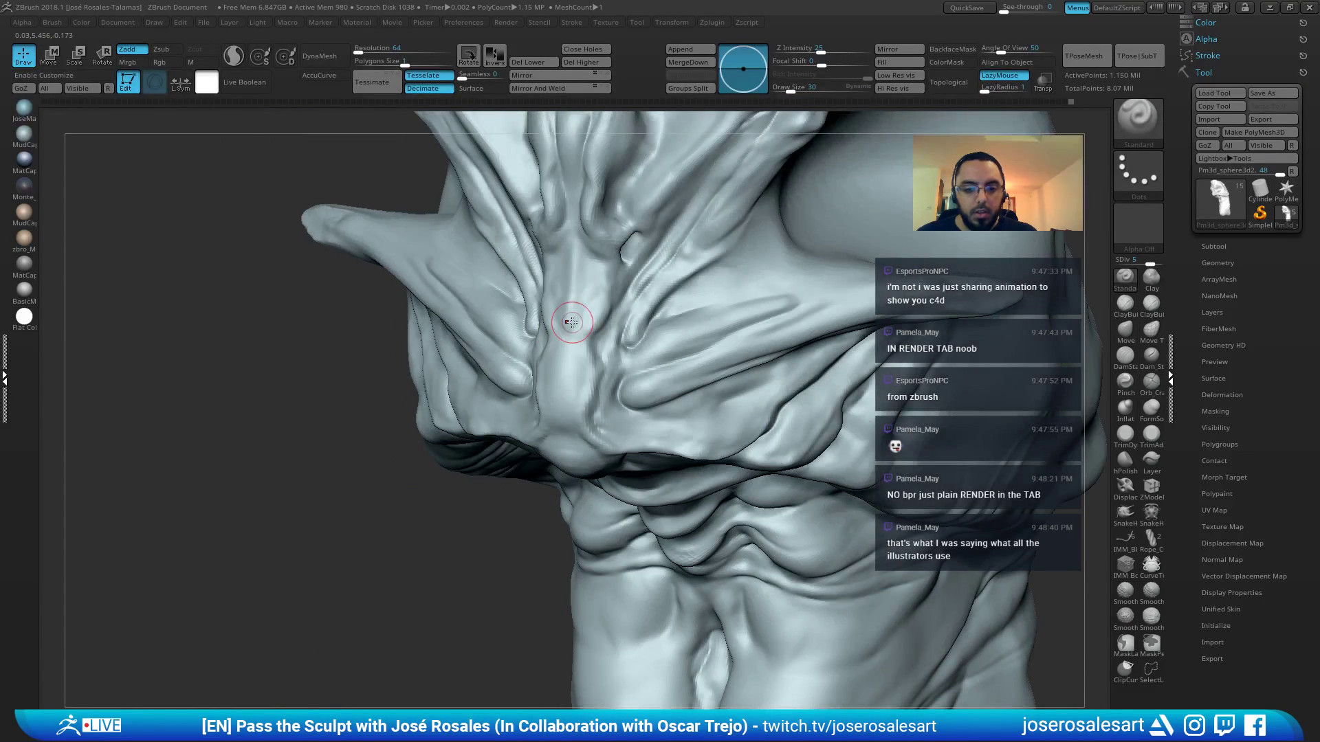
pyautogui.keyDown('shift'); pyautogui.moveTo(565, 341); pyautogui.dragTo(557, 422, button='right'); pyautogui.keyUp('shift')
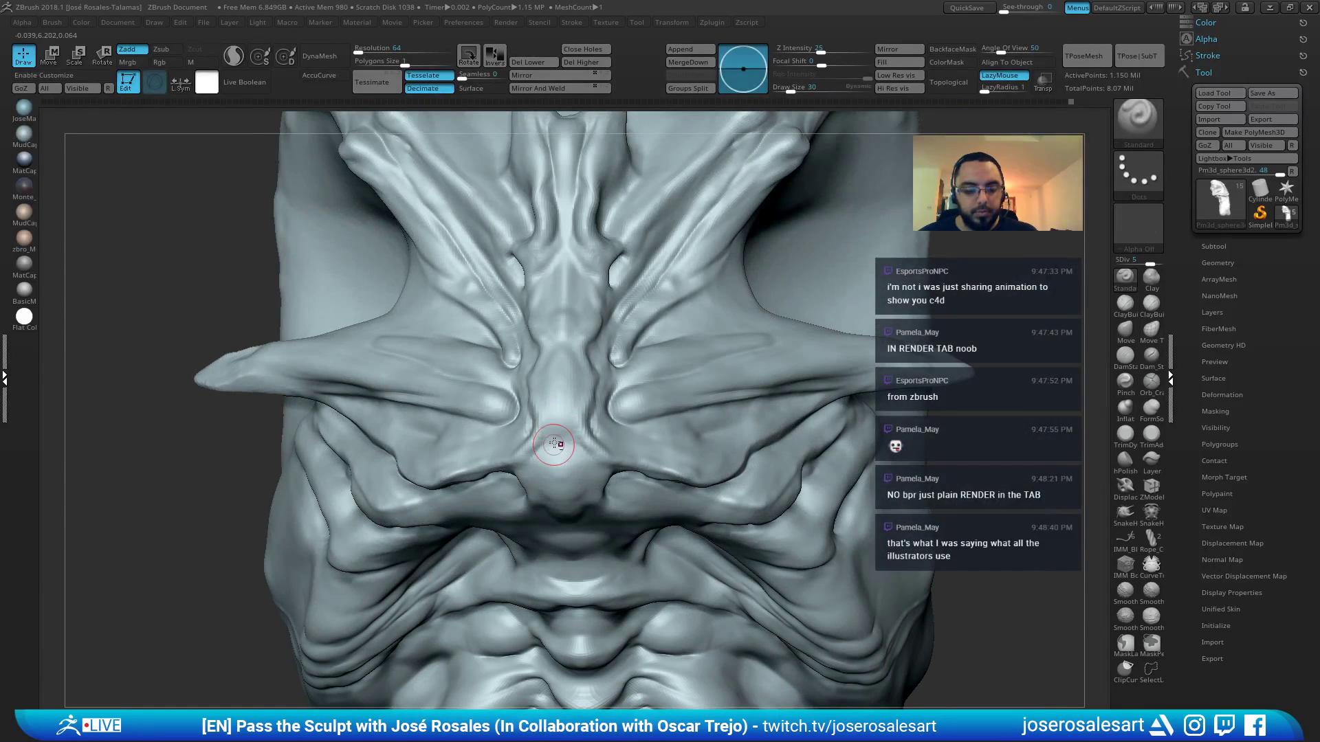
# Build up the lower half of the sternum with ClayBuildup at draw size 36
pyautogui.press('b')
pyautogui.press('c')
pyautogui.press('b')
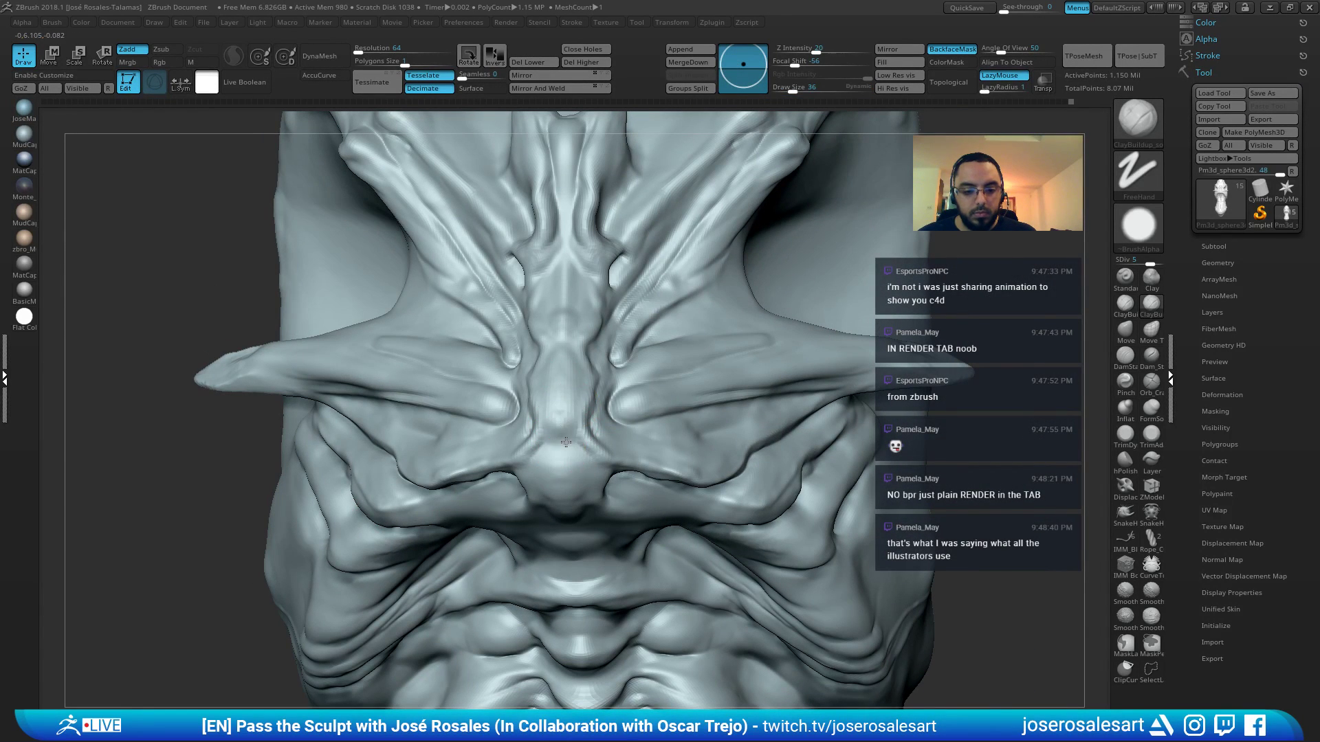
pyautogui.moveTo(560, 470); pyautogui.dragTo(534, 520, button='right')
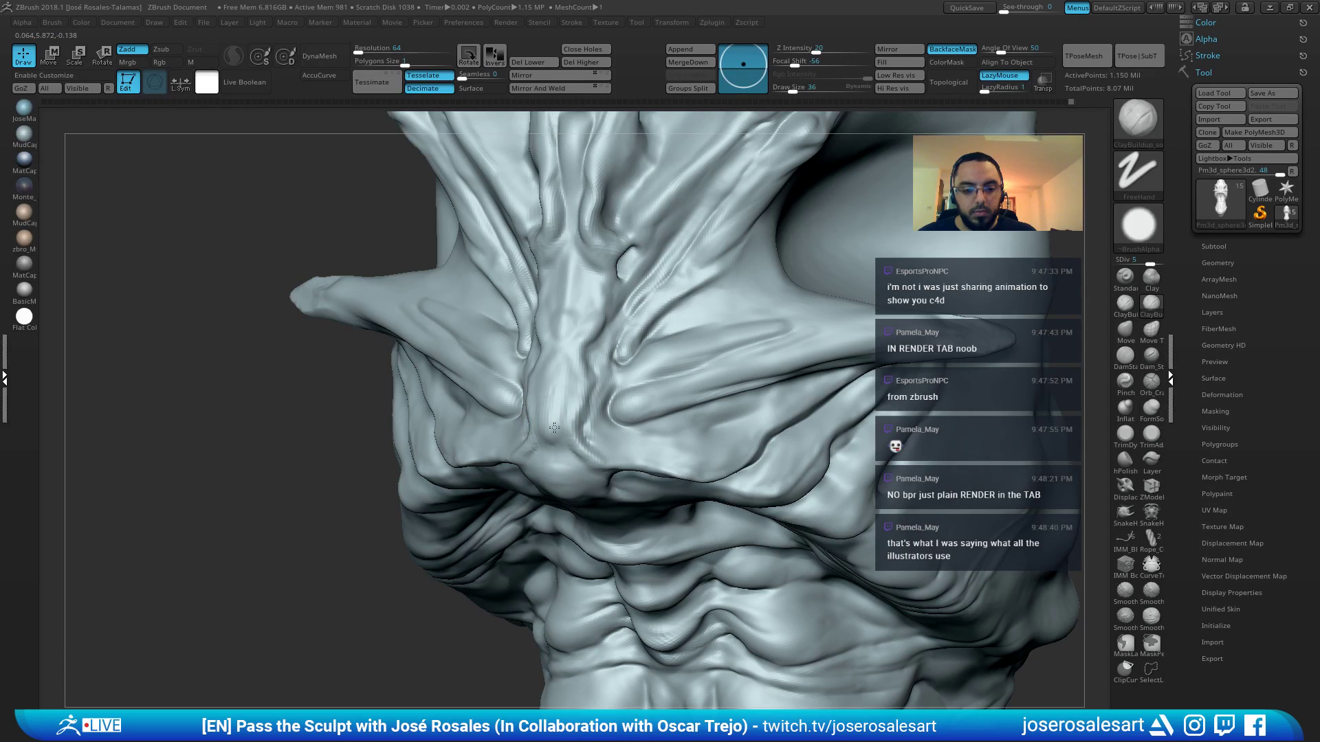
pyautogui.moveTo(557, 400); pyautogui.dragTo(558, 450)
pyautogui.moveTo(559, 454); pyautogui.dragTo(565, 409, button='right')
# Smooth the lower sternum, add another clay stroke along it at draw size 36, and soften its lower tip
pyautogui.keyDown('shift'); pyautogui.moveTo(564, 413); pyautogui.dragTo(551, 477); pyautogui.keyUp('shift')
pyautogui.moveTo(550, 477)
pyautogui.mouseDown(button='right')
pyautogui.moveTo(565, 398)
pyautogui.moveTo(502, 434)
pyautogui.mouseUp(button='right')
pyautogui.moveTo(508, 442)
pyautogui.mouseDown()
pyautogui.moveTo(493, 444)
pyautogui.moveTo(497, 394)
pyautogui.mouseUp()
pyautogui.moveTo(497, 394); pyautogui.dragTo(497, 499, button='right')
pyautogui.keyDown('shift'); pyautogui.moveTo(497, 499); pyautogui.dragTo(495, 509); pyautogui.keyUp('shift')
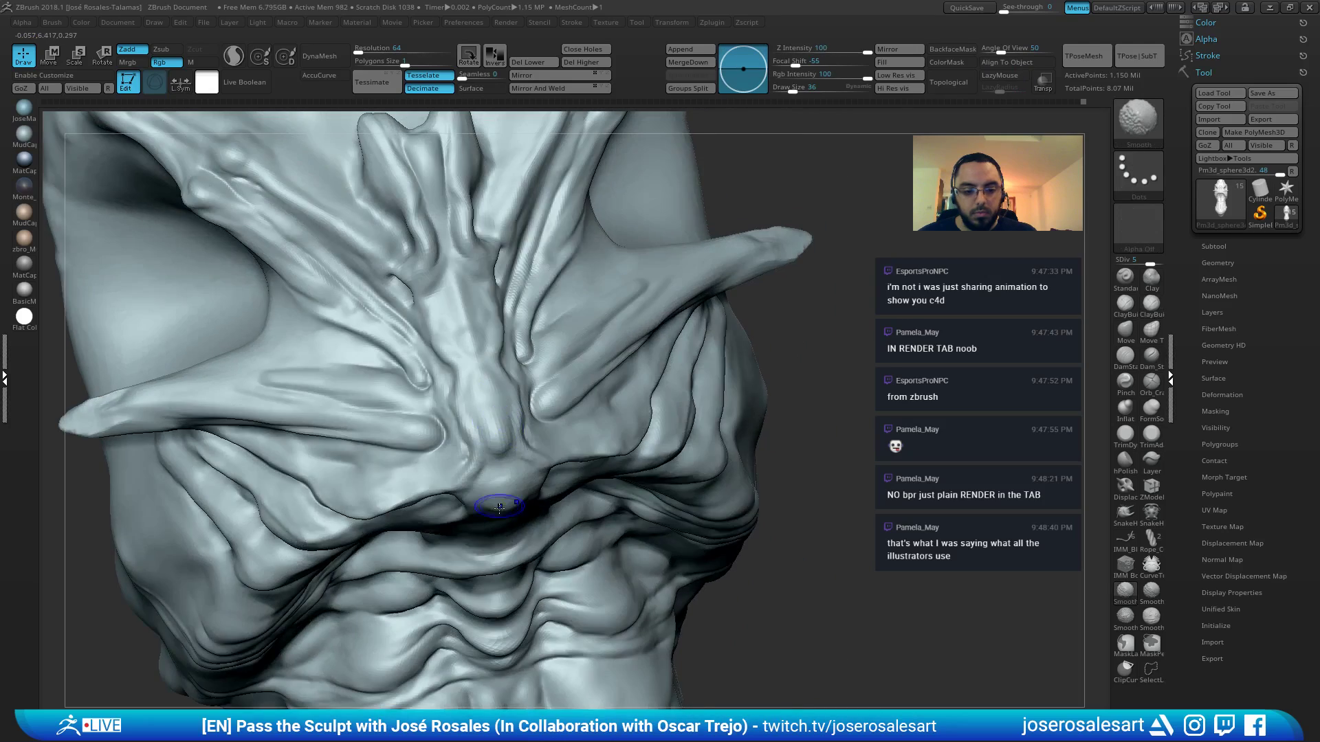
pyautogui.moveTo(495, 509)
pyautogui.mouseDown(button='right')
pyautogui.moveTo(494, 444)
pyautogui.moveTo(520, 512)
pyautogui.moveTo(531, 471)
pyautogui.mouseUp(button='right')
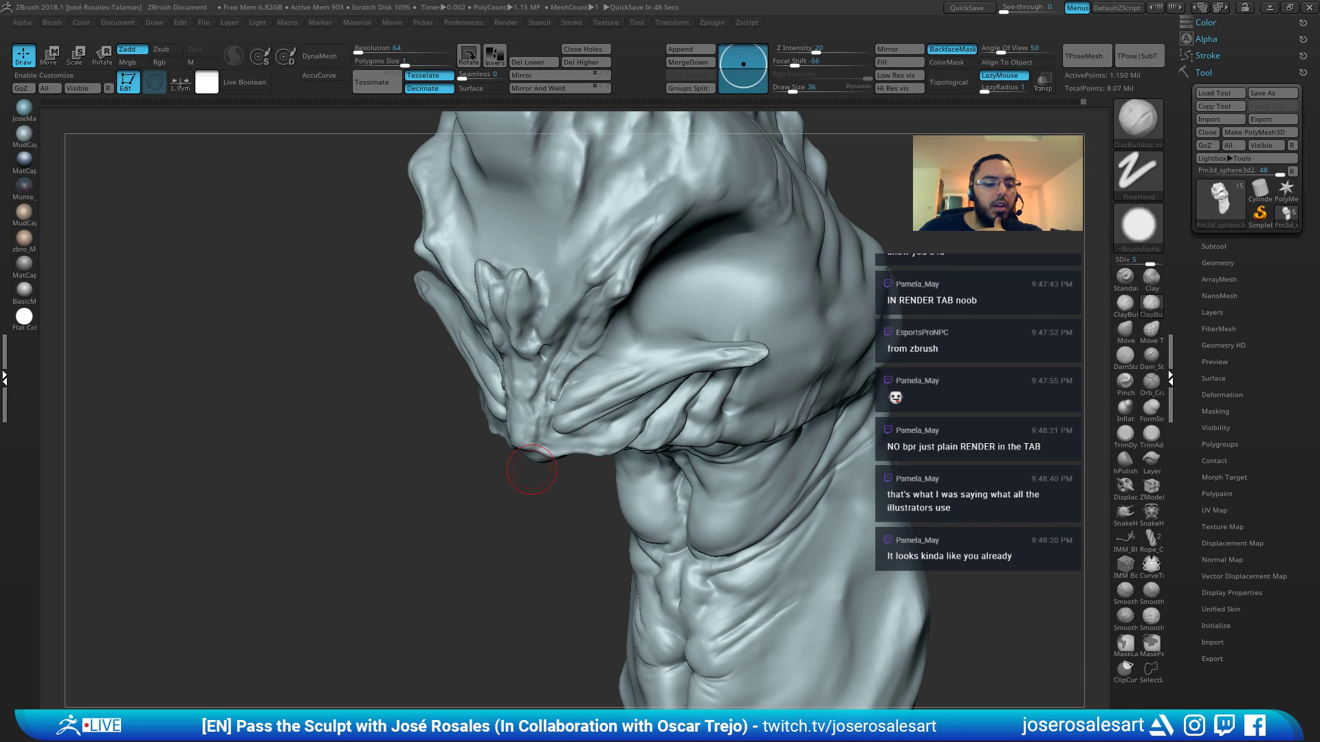
# Build up the lower tip of the sternum with ClayBuildup at draw sizes 58 and 51
pyautogui.moveTo(649, 373)
pyautogui.mouseDown(button='right')
pyautogui.moveTo(728, 275)
pyautogui.moveTo(756, 206)
pyautogui.moveTo(497, 371)
pyautogui.mouseUp(button='right')
pyautogui.press('s')
pyautogui.moveTo(511, 405); pyautogui.dragTo(517, 406)
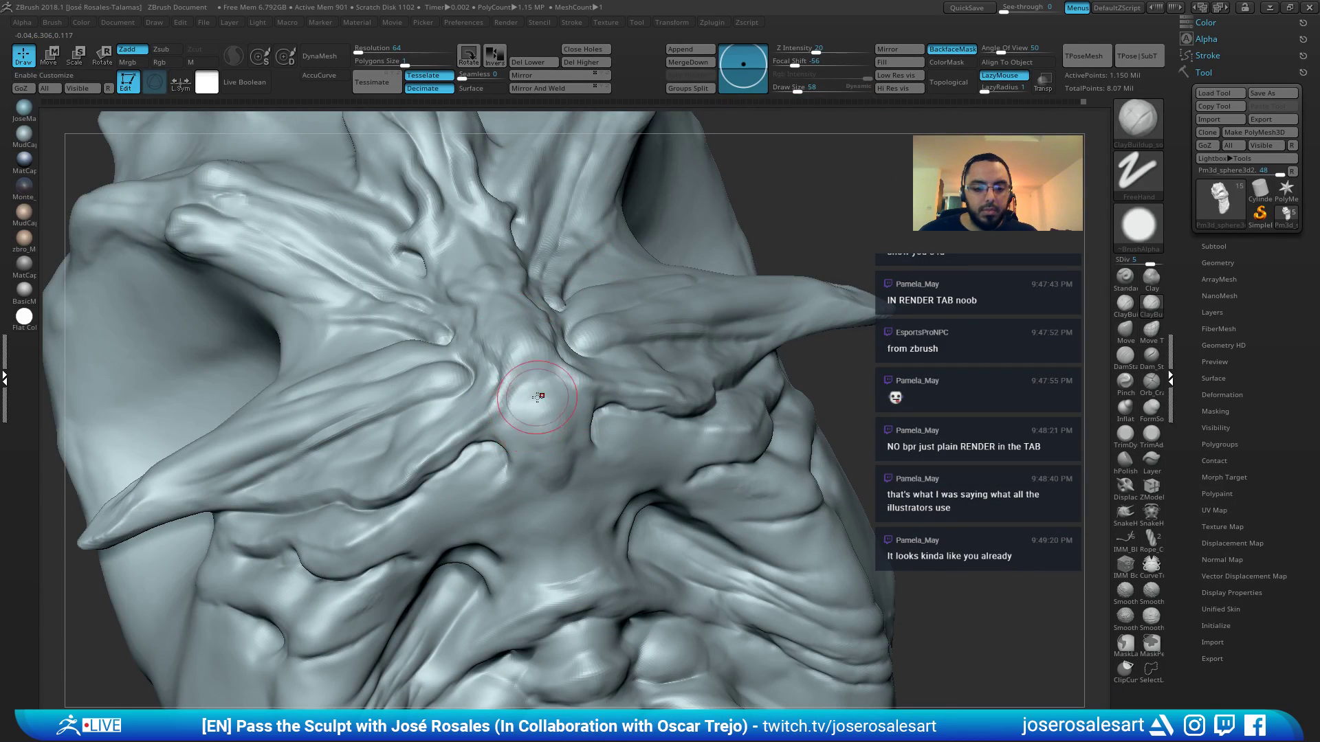
pyautogui.moveTo(539, 393); pyautogui.dragTo(546, 406, button='right')
pyautogui.press('s')
pyautogui.moveTo(545, 405); pyautogui.dragTo(530, 412)
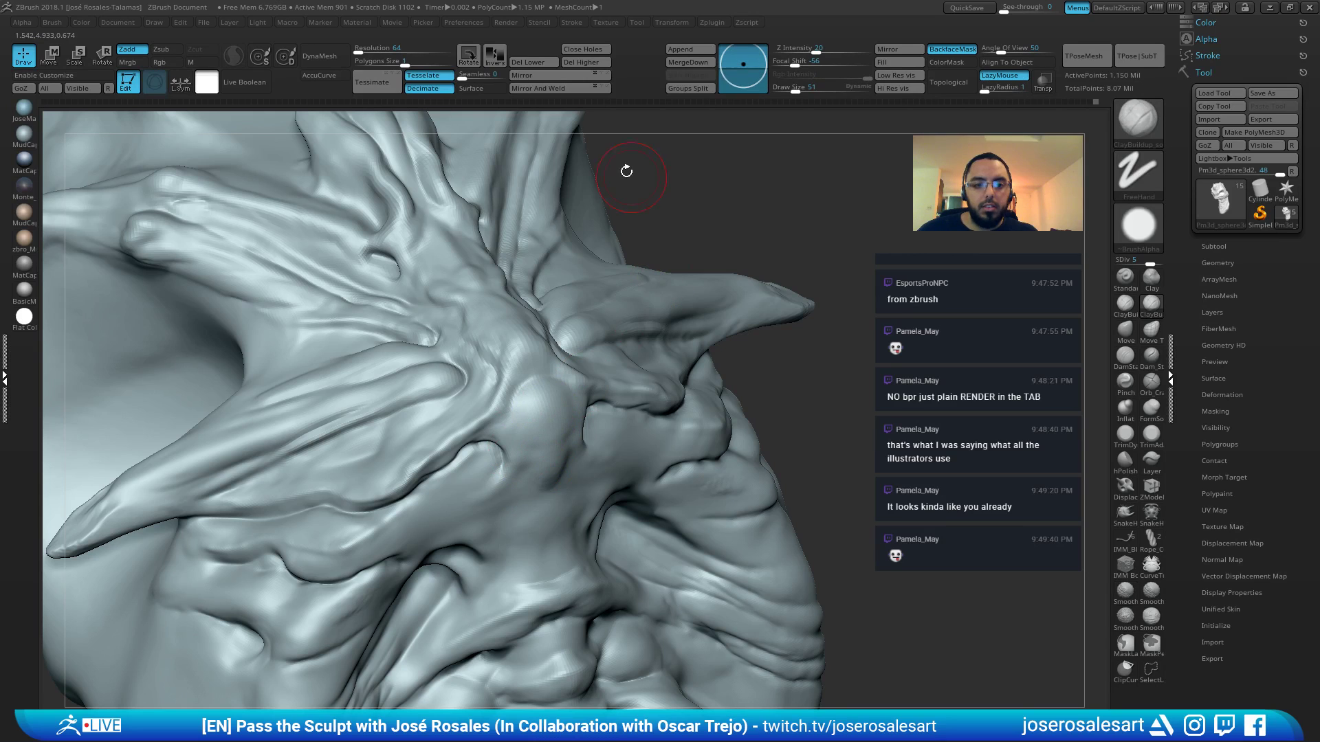
pyautogui.click(506, 22)
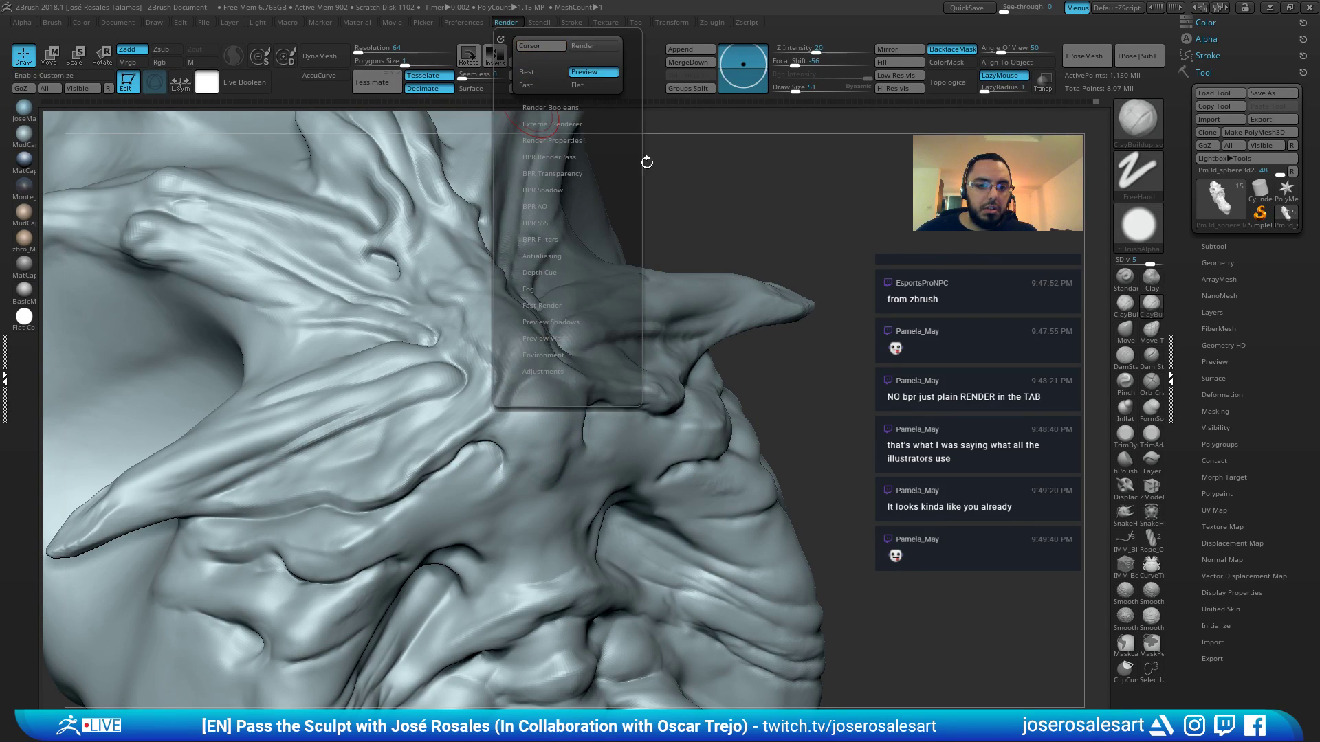
# Define the creases around the sternum's lower tip with the DamStandard brush at draw size 51
pyautogui.moveTo(767, 344); pyautogui.dragTo(627, 414)
pyautogui.press('b')
pyautogui.press('d')
pyautogui.press('s')
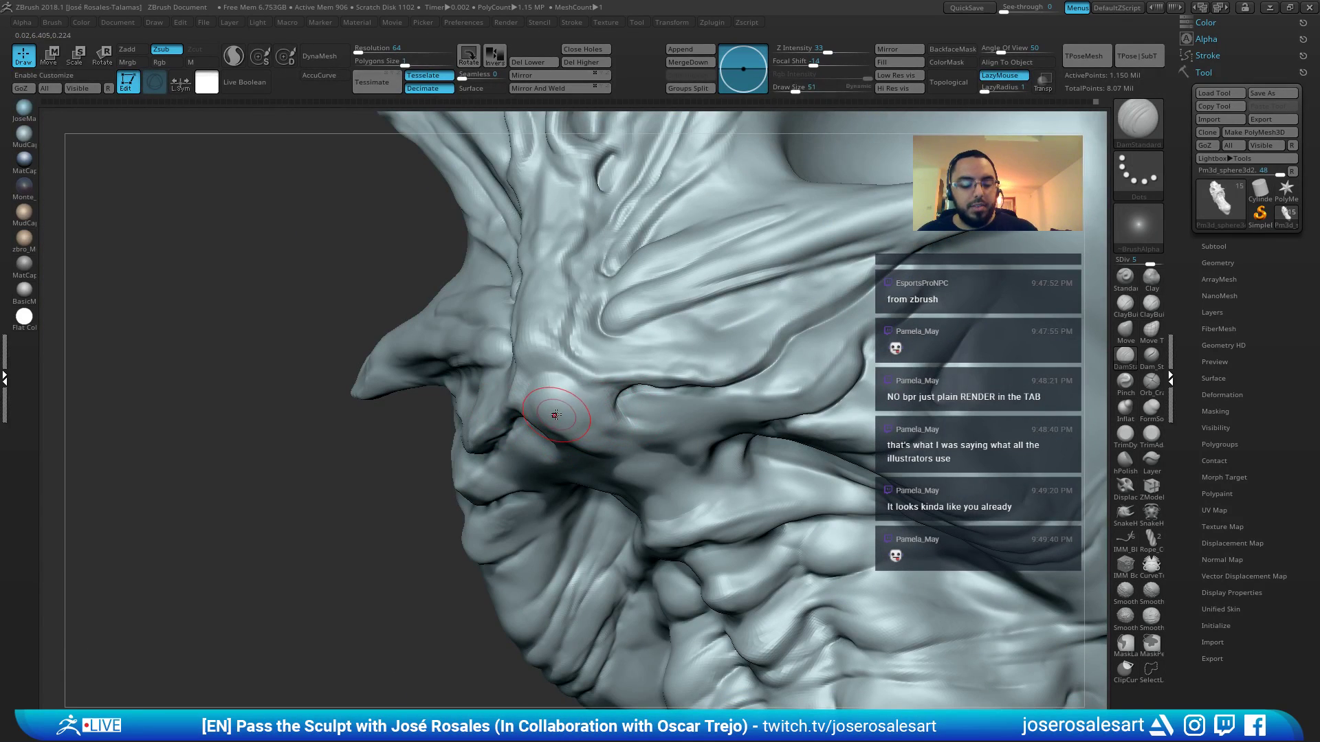
pyautogui.moveTo(555, 412)
pyautogui.mouseDown(button='right')
pyautogui.moveTo(687, 406)
pyautogui.moveTo(646, 371)
pyautogui.mouseUp(button='right')
pyautogui.moveTo(795, 90); pyautogui.dragTo(793, 91)
pyautogui.moveTo(484, 429)
pyautogui.mouseDown(button='right')
pyautogui.moveTo(516, 368)
pyautogui.moveTo(633, 421)
pyautogui.moveTo(624, 375)
pyautogui.moveTo(677, 388)
pyautogui.moveTo(615, 352)
pyautogui.moveTo(636, 405)
pyautogui.moveTo(593, 383)
pyautogui.moveTo(721, 388)
pyautogui.moveTo(729, 371)
pyautogui.moveTo(622, 404)
pyautogui.mouseUp(button='right')
# Build up the forms just below the sternum's tip with ClayBuildup at draw size 45
pyautogui.press('b')
pyautogui.press('c')
pyautogui.press('b')
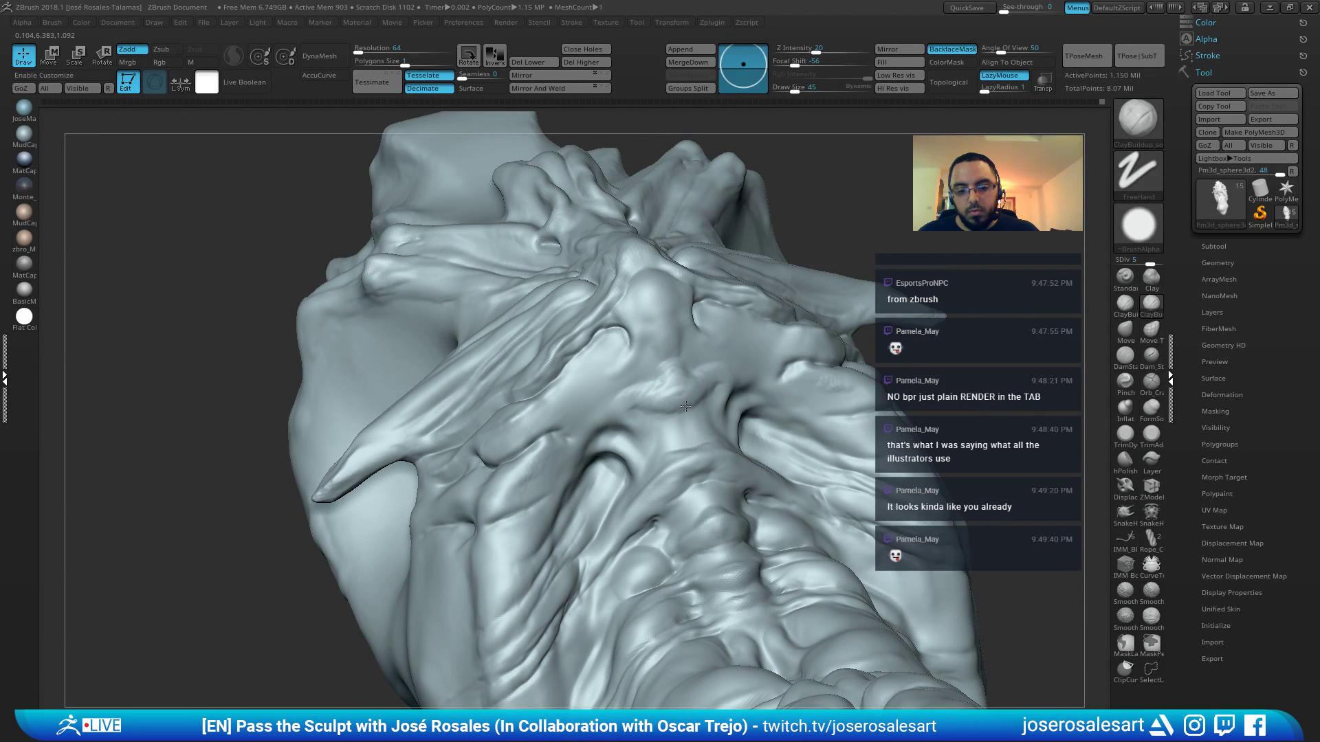
pyautogui.moveTo(645, 435)
pyautogui.mouseDown(button='right')
pyautogui.moveTo(670, 413)
pyautogui.moveTo(687, 420)
pyautogui.moveTo(696, 392)
pyautogui.moveTo(639, 404)
pyautogui.moveTo(659, 388)
pyautogui.moveTo(631, 392)
pyautogui.moveTo(581, 414)
pyautogui.moveTo(565, 481)
pyautogui.moveTo(535, 414)
pyautogui.mouseUp(button='right')
# Carve fine creases into the rib arch below the sternum with DamStandard at draw size 30
pyautogui.press('b')
pyautogui.press('d')
pyautogui.press('s')
pyautogui.press('s')
pyautogui.moveTo(556, 407); pyautogui.dragTo(518, 417)
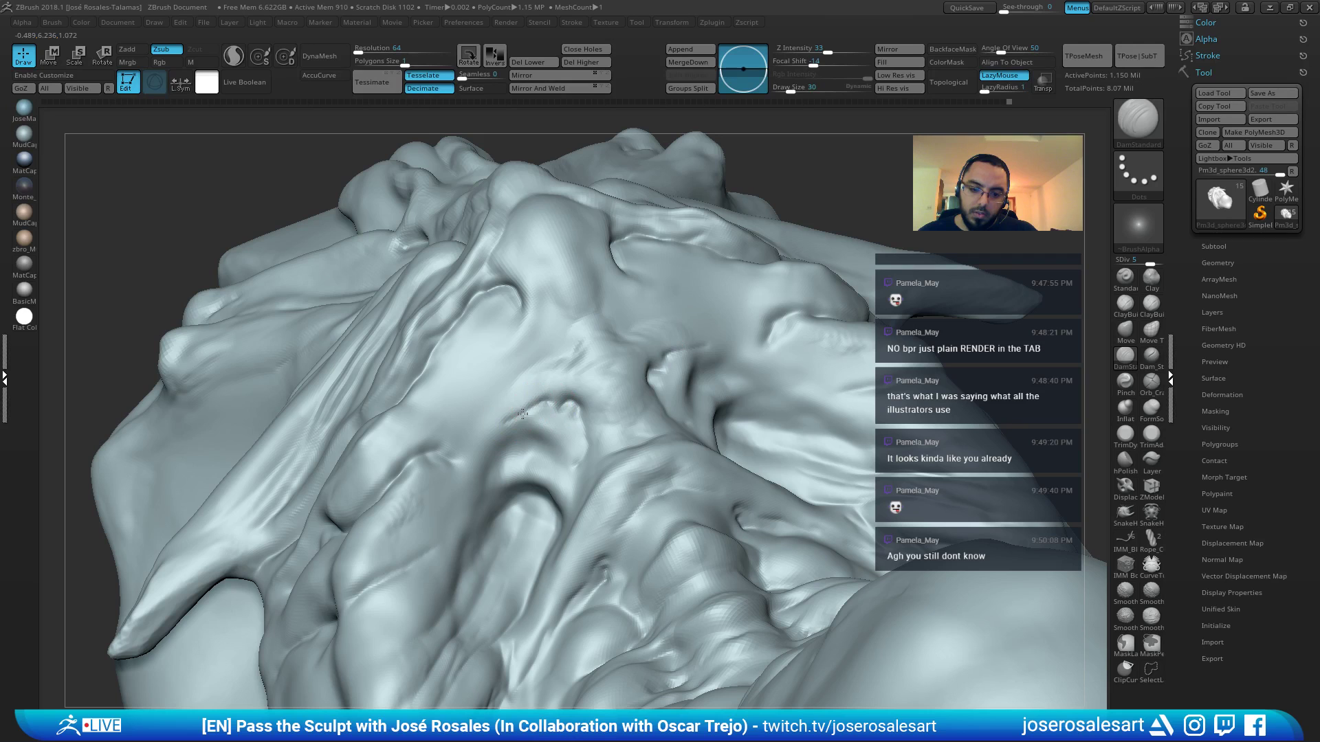
pyautogui.moveTo(492, 431); pyautogui.dragTo(622, 316, button='right')
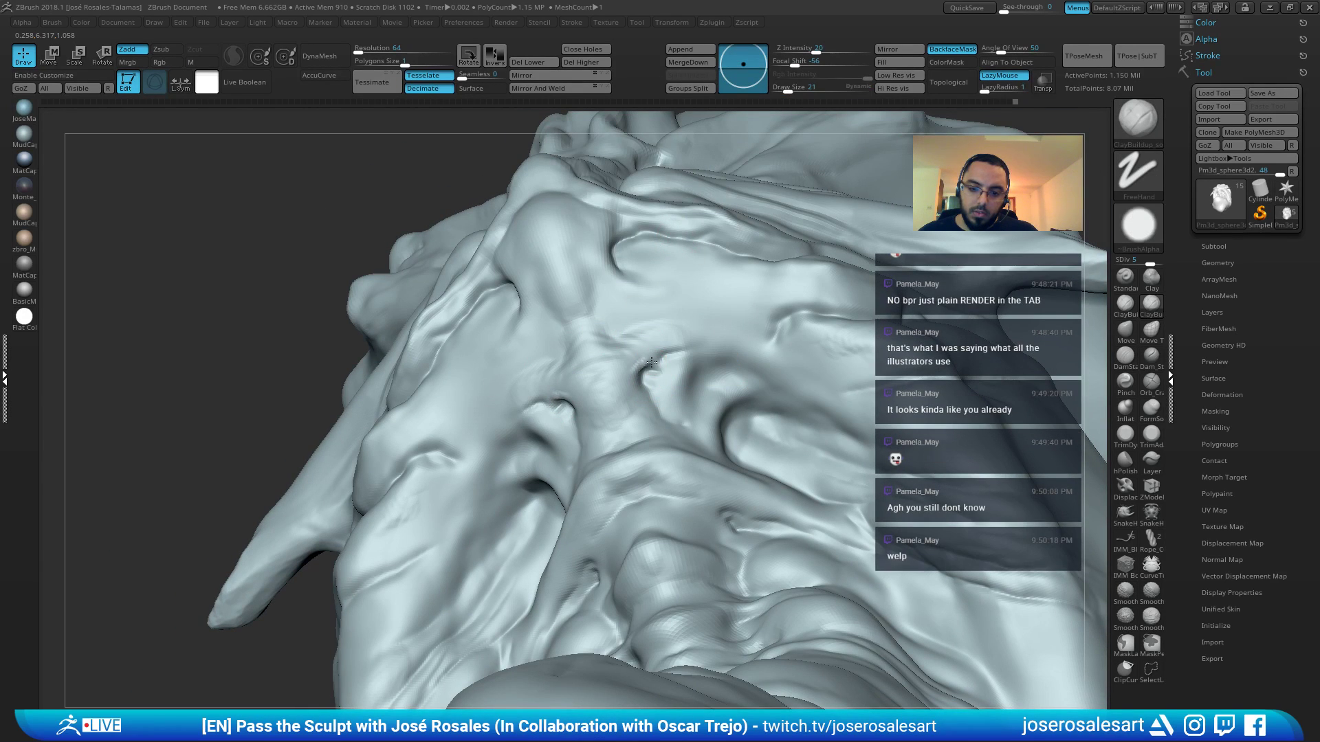
# Add small tendon strokes between the rib arches below the sternum with ClayBuildup at draw size 21 and smooth them
pyautogui.moveTo(656, 368); pyautogui.dragTo(580, 382, button='right')
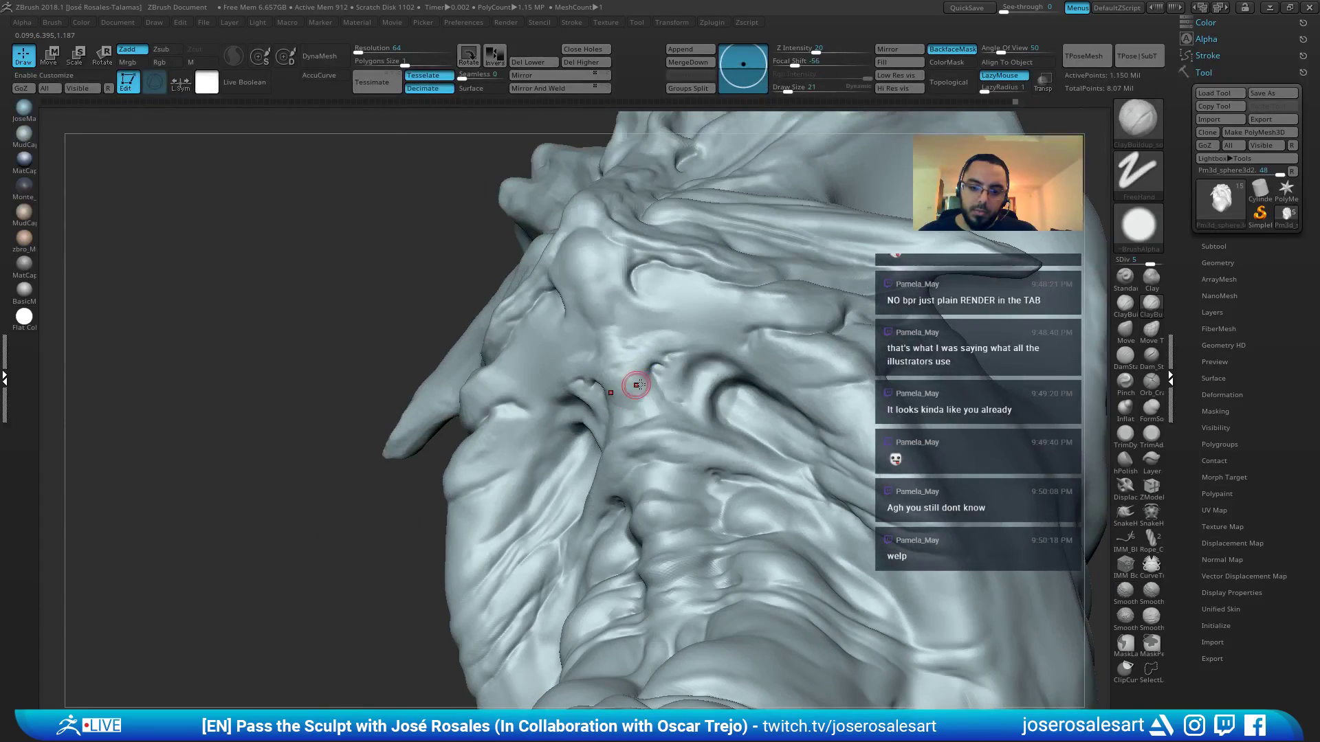
pyautogui.press('shift')
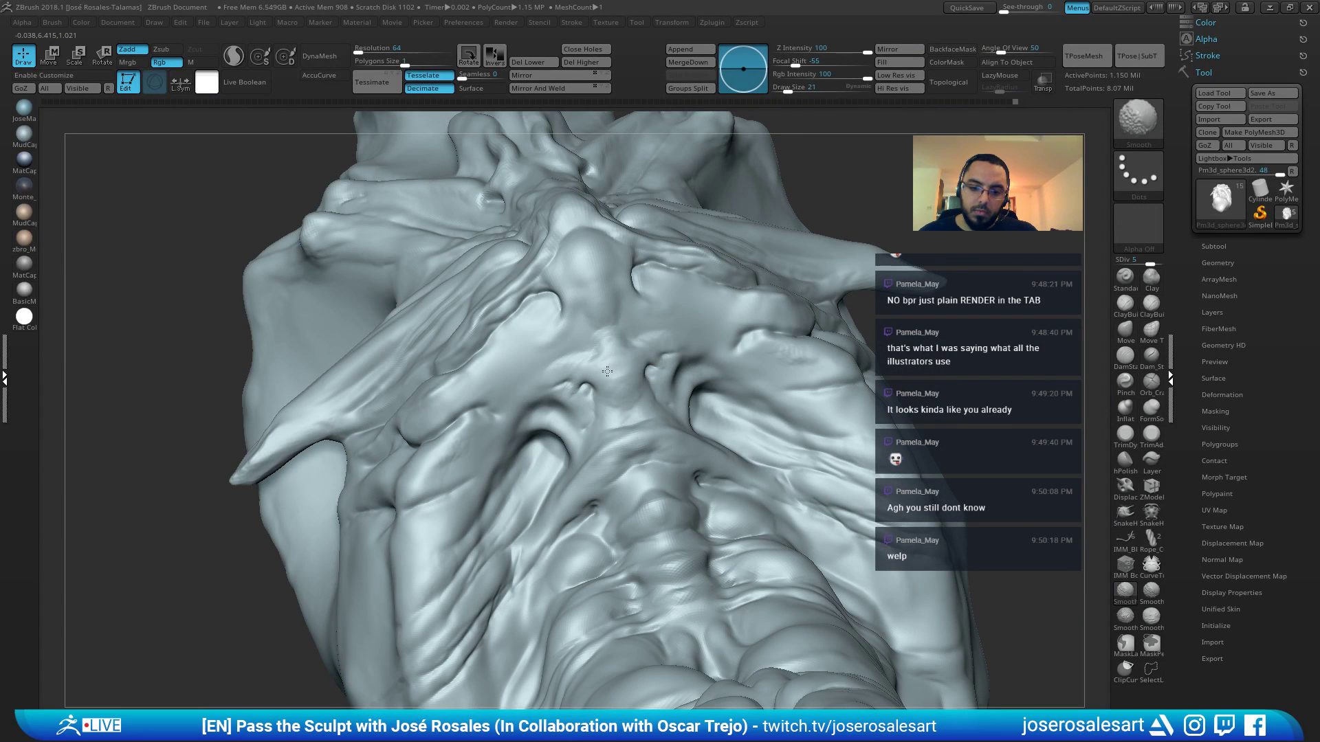
pyautogui.moveTo(630, 421)
pyautogui.mouseDown(button='right')
pyautogui.moveTo(611, 372)
pyautogui.moveTo(680, 342)
pyautogui.mouseUp(button='right')
pyautogui.moveTo(581, 373)
pyautogui.mouseDown(button='right')
pyautogui.moveTo(554, 320)
pyautogui.moveTo(674, 406)
pyautogui.moveTo(598, 364)
pyautogui.moveTo(569, 379)
pyautogui.moveTo(581, 375)
pyautogui.mouseUp(button='right')
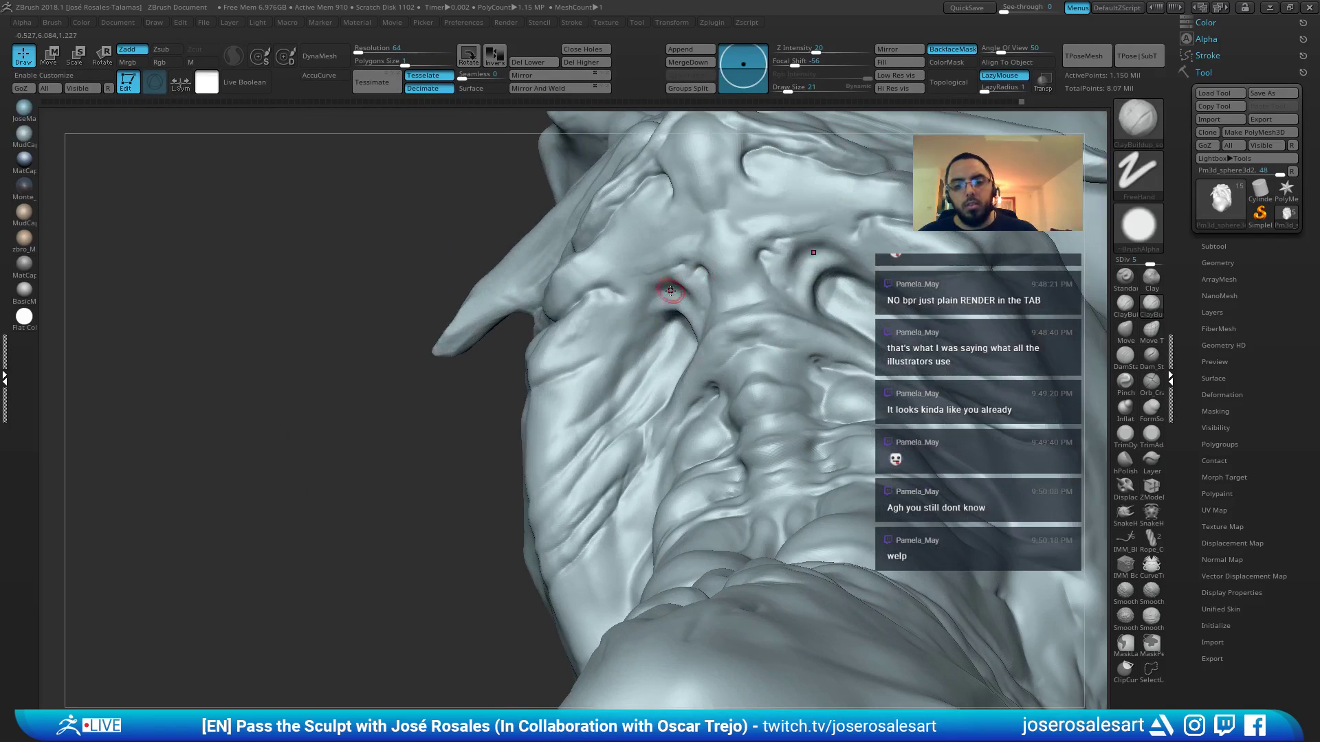
# Cut creases along the side of the ribcage with DamStandard at draw size 33 and add clay strokes at draw size 19
pyautogui.press('b')
pyautogui.press('d')
pyautogui.press('s')
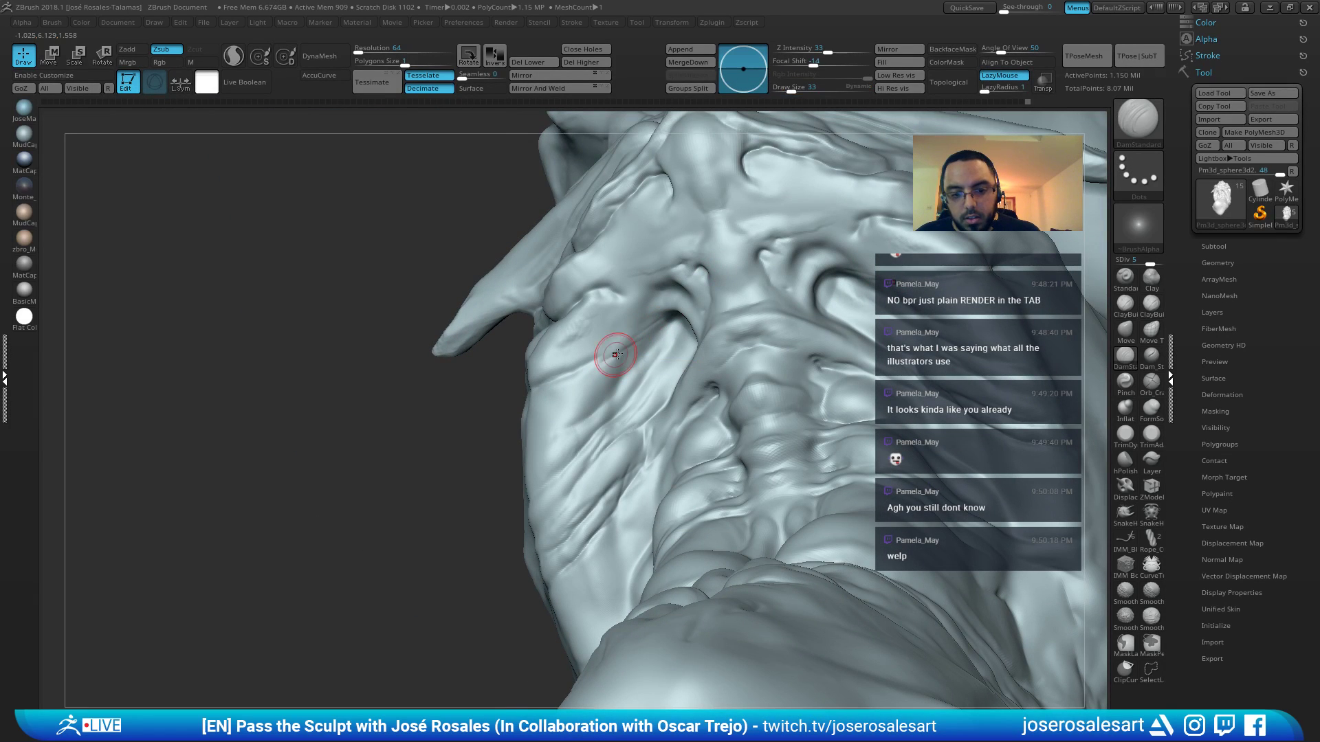
pyautogui.press('b')
pyautogui.press('c')
pyautogui.press('b')
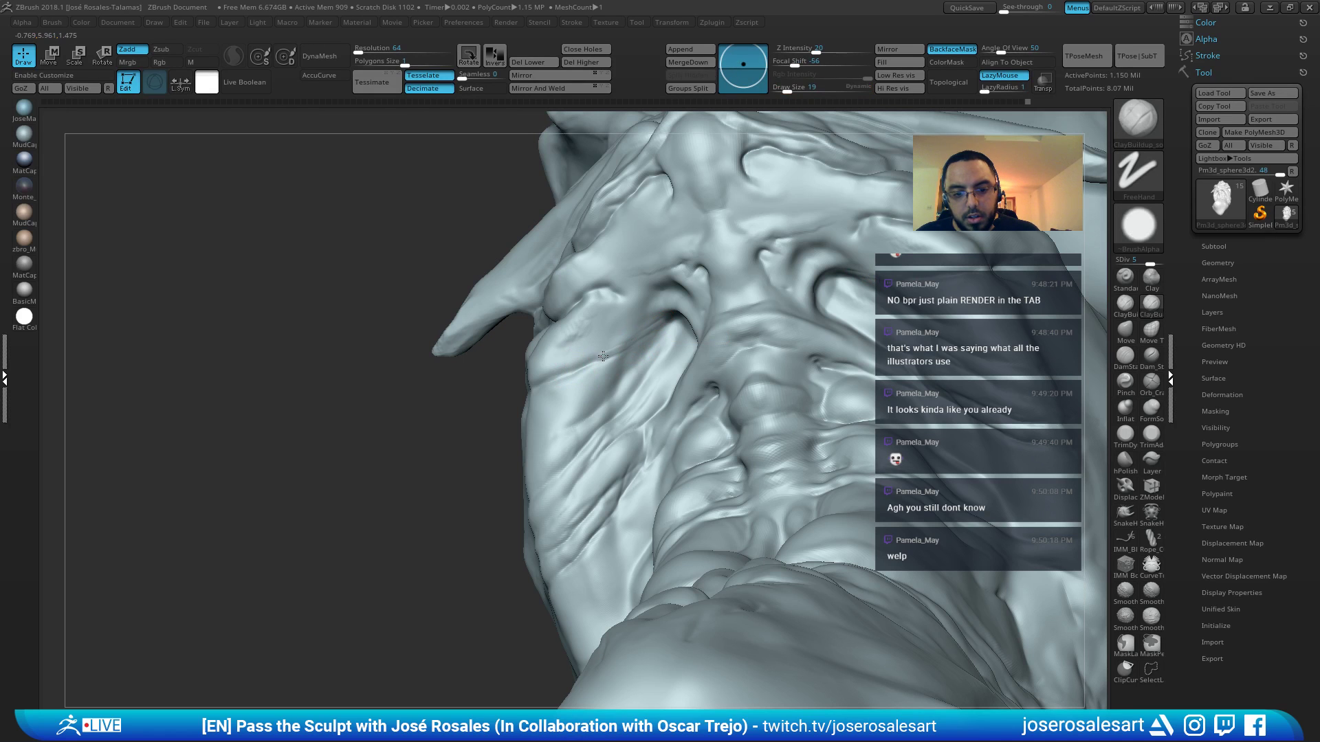
pyautogui.moveTo(581, 363)
pyautogui.mouseDown(button='right')
pyautogui.moveTo(636, 337)
pyautogui.moveTo(598, 359)
pyautogui.moveTo(555, 352)
pyautogui.moveTo(613, 339)
pyautogui.moveTo(609, 356)
pyautogui.moveTo(639, 333)
pyautogui.moveTo(671, 248)
pyautogui.moveTo(708, 303)
pyautogui.moveTo(677, 319)
pyautogui.moveTo(501, 259)
pyautogui.moveTo(350, 417)
pyautogui.moveTo(365, 383)
pyautogui.moveTo(436, 371)
pyautogui.moveTo(395, 375)
pyautogui.mouseUp(button='right')
# Refine the folds along the rib arch by alternating smoothing, DamStandard creases and ClayBuildup strokes
pyautogui.press('shift')
pyautogui.press('b')
pyautogui.press('d')
pyautogui.press('s')
pyautogui.press('b')
pyautogui.press('c')
pyautogui.press('b')
pyautogui.press('shift')
# Raise soft forms along the rib arch with the Standard brush at draw size 23 and smooth them
pyautogui.press('b')
pyautogui.press('s')
pyautogui.press('t')
pyautogui.press('s')
pyautogui.click(383, 395)
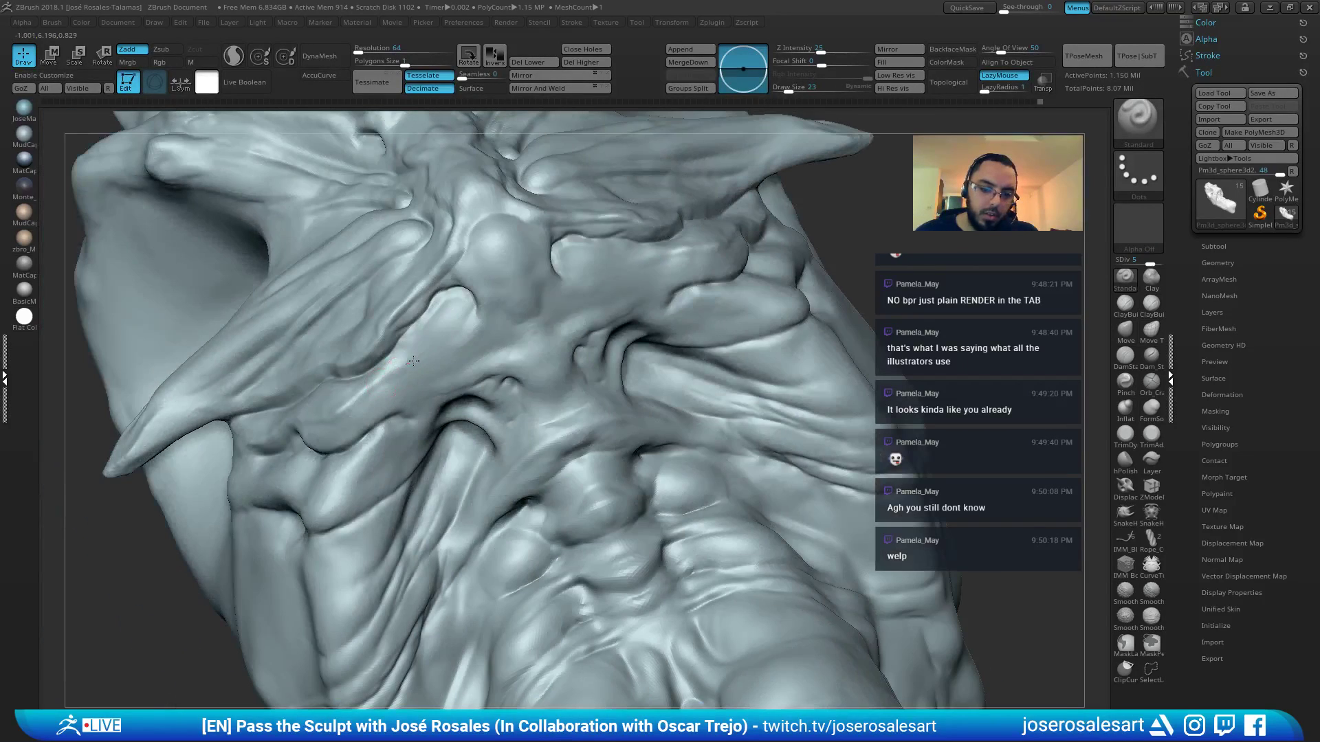
pyautogui.moveTo(463, 338)
pyautogui.keyDown('ctrl'); pyautogui.mouseDown(button='right')
pyautogui.moveTo(459, 309)
pyautogui.moveTo(464, 332)
pyautogui.mouseUp(button='right'); pyautogui.keyUp('ctrl')
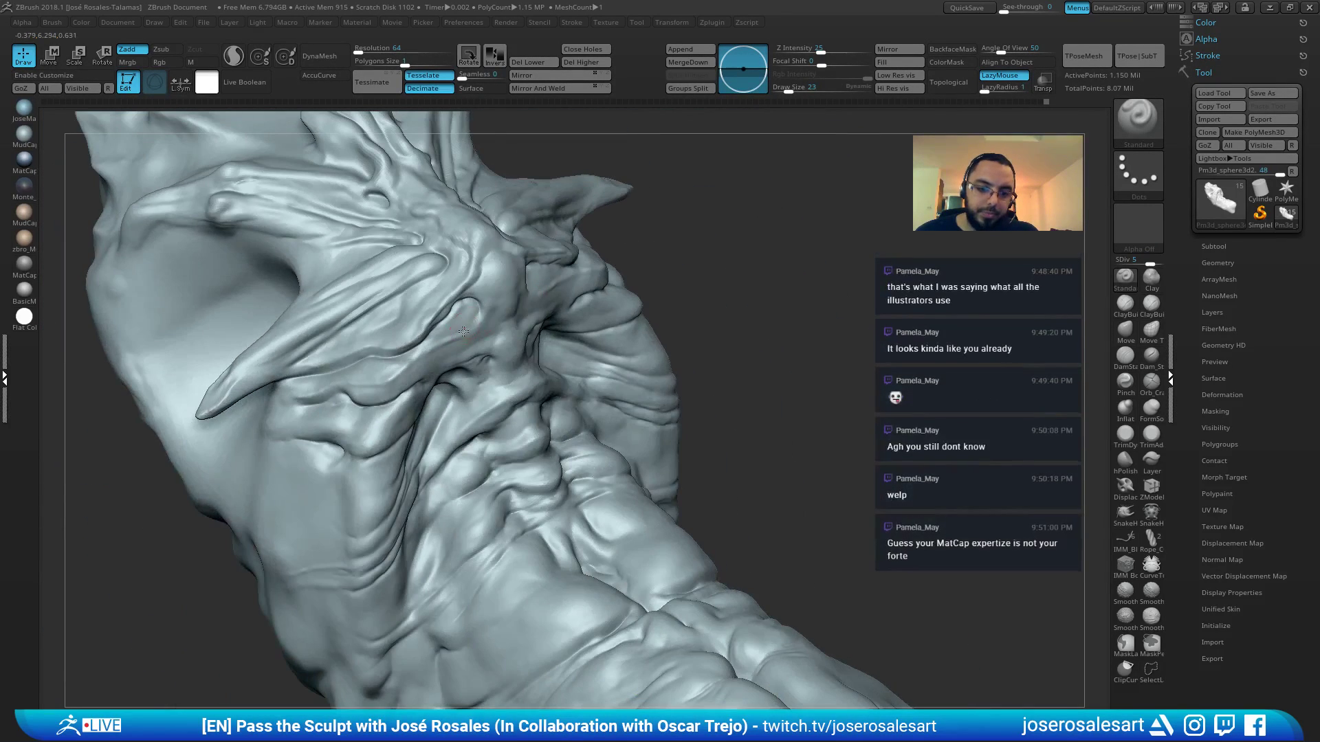
pyautogui.keyDown('shift'); pyautogui.moveTo(482, 320); pyautogui.dragTo(447, 342); pyautogui.keyUp('shift')
# Display the whole creature and examine the torso from the front and at an angle
pyautogui.keyDown('ctrl'); pyautogui.moveTo(362, 410); pyautogui.dragTo(371, 344, button='right'); pyautogui.keyUp('ctrl')
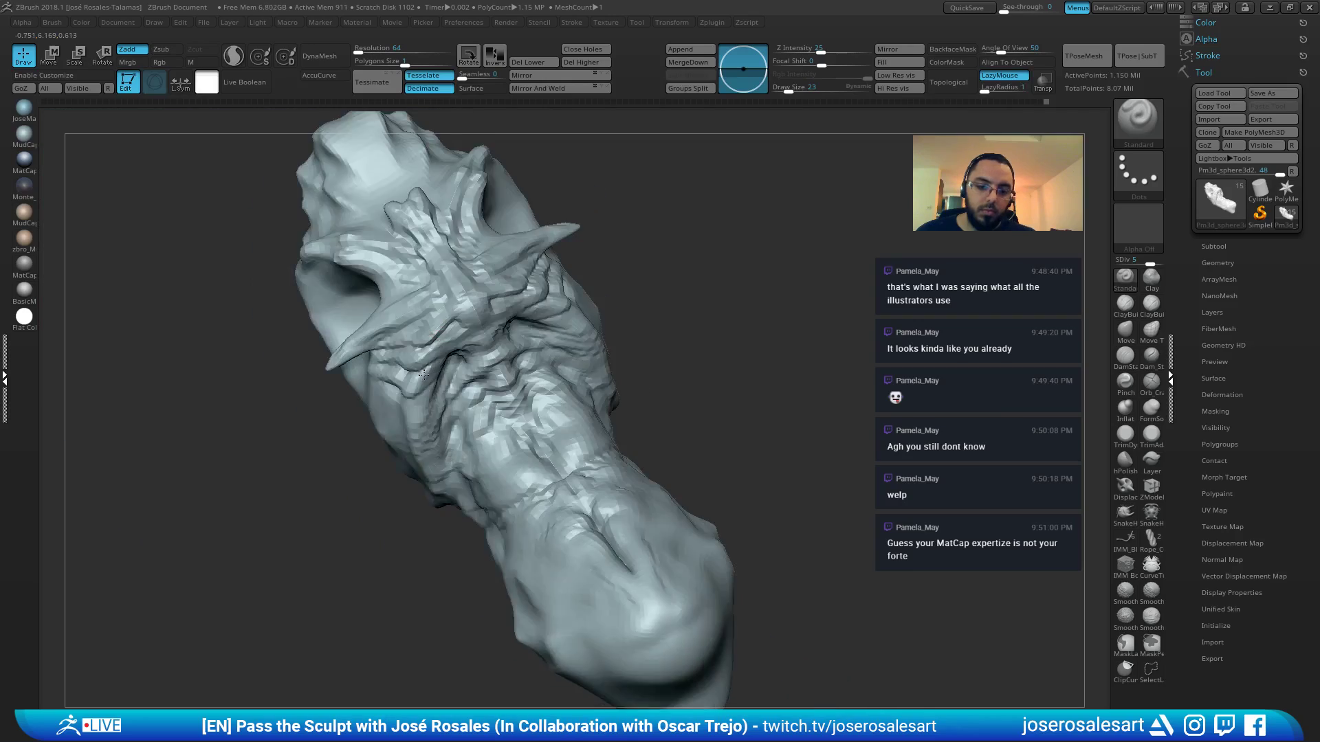
pyautogui.hotkey('shift', 'alt', 's')
pyautogui.moveTo(677, 278)
pyautogui.keyDown('ctrl'); pyautogui.mouseDown(button='right')
pyautogui.moveTo(501, 341)
pyautogui.moveTo(525, 361)
pyautogui.moveTo(530, 307)
pyautogui.moveTo(521, 316)
pyautogui.moveTo(678, 274)
pyautogui.moveTo(644, 242)
pyautogui.moveTo(675, 201)
pyautogui.mouseUp(button='right'); pyautogui.keyUp('ctrl')
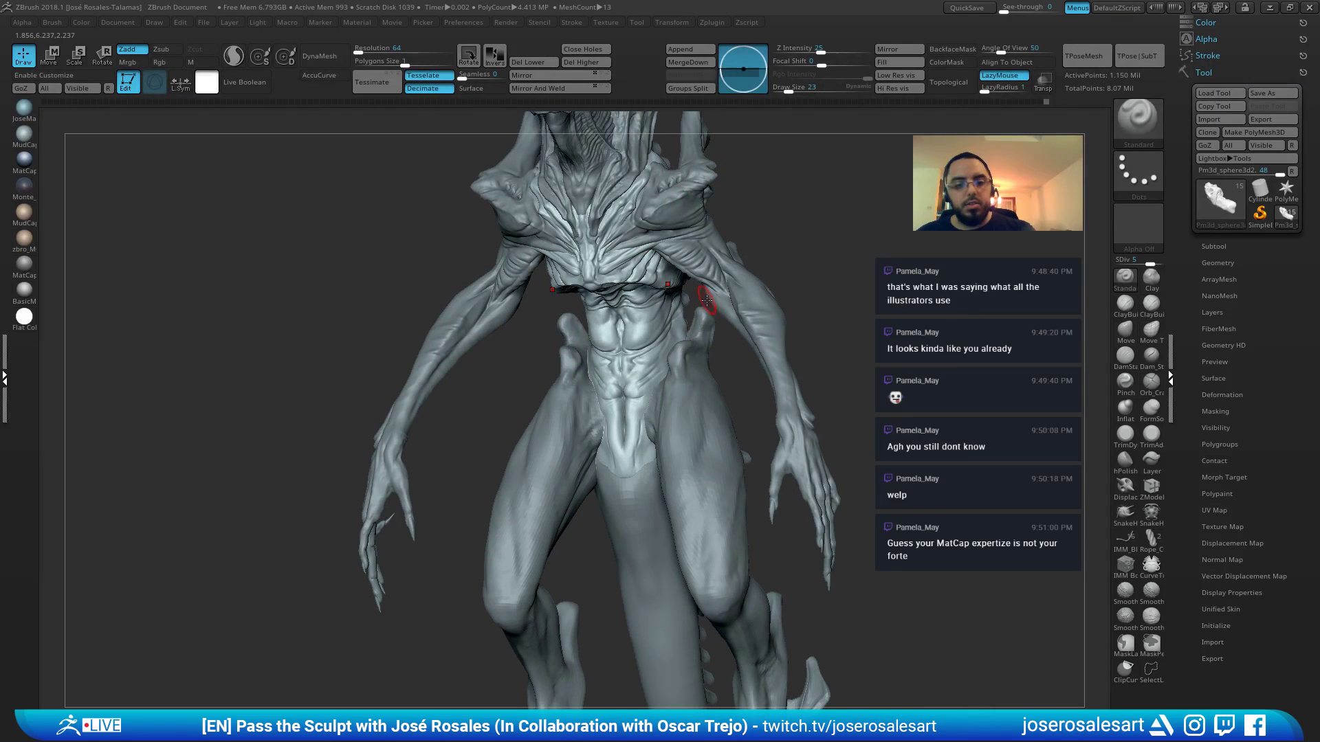
pyautogui.moveTo(738, 290); pyautogui.dragTo(802, 255, button='right')
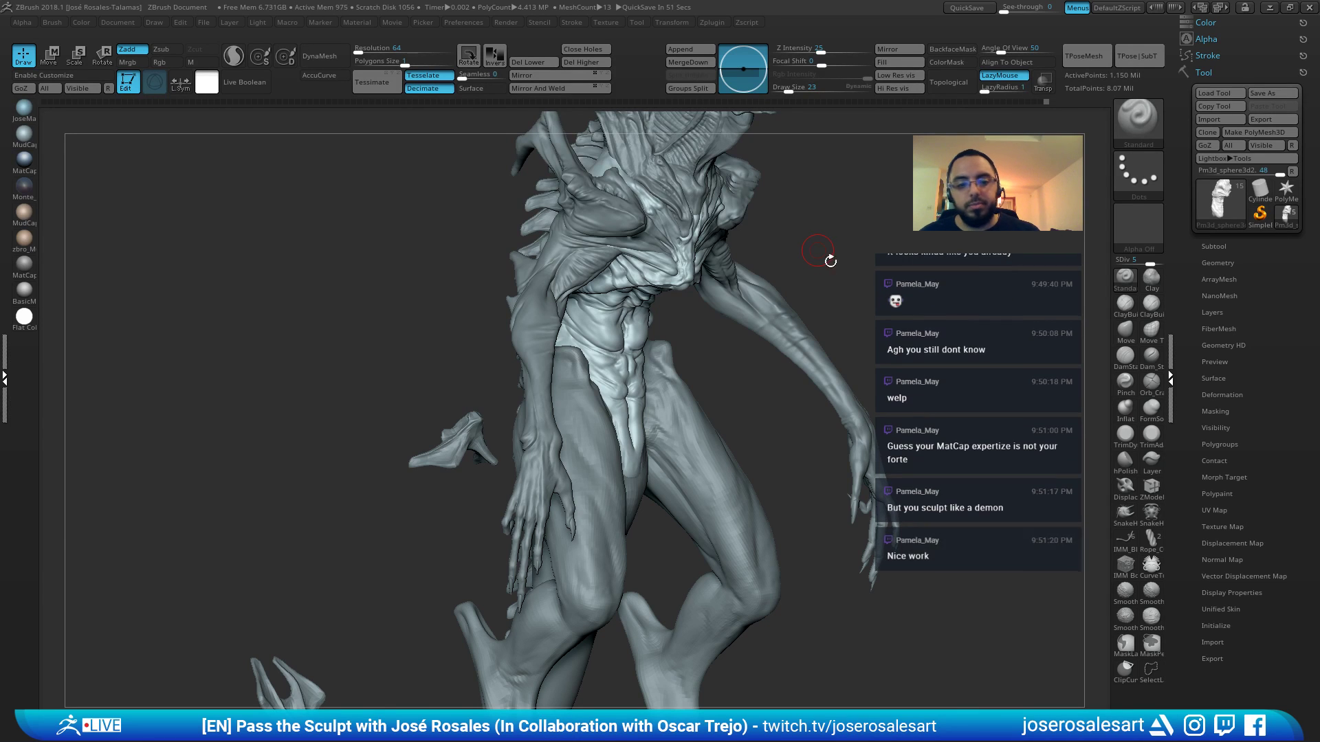
# Deepen the creases between the upper abdominal muscles with DamStandard at draw size 51
pyautogui.moveTo(645, 353)
pyautogui.mouseDown(button='right')
pyautogui.moveTo(598, 351)
pyautogui.moveTo(743, 343)
pyautogui.moveTo(688, 342)
pyautogui.moveTo(699, 348)
pyautogui.mouseUp(button='right')
pyautogui.press('b')
pyautogui.press('d')
pyautogui.press('s')
pyautogui.press('s')
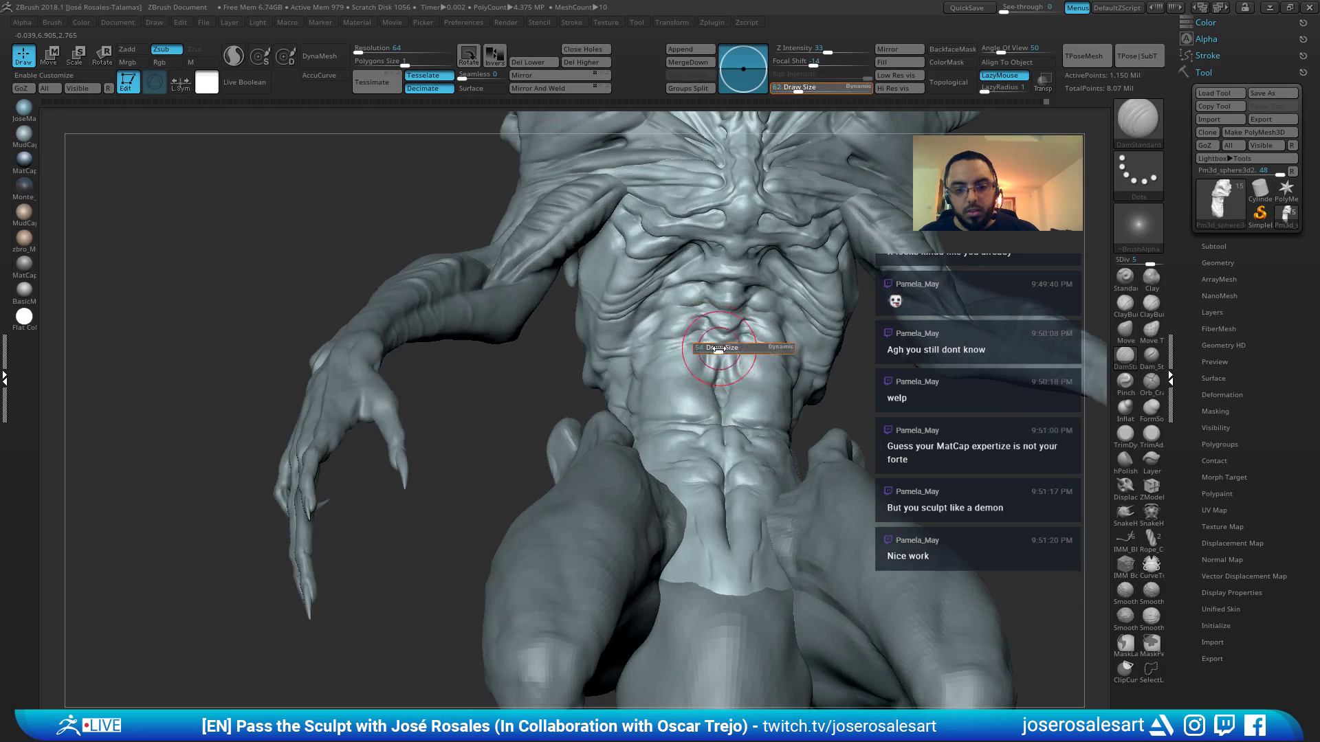
pyautogui.moveTo(699, 348); pyautogui.dragTo(695, 349)
pyautogui.moveTo(694, 348)
pyautogui.mouseDown(button='right')
pyautogui.moveTo(712, 323)
pyautogui.moveTo(692, 327)
pyautogui.mouseUp(button='right')
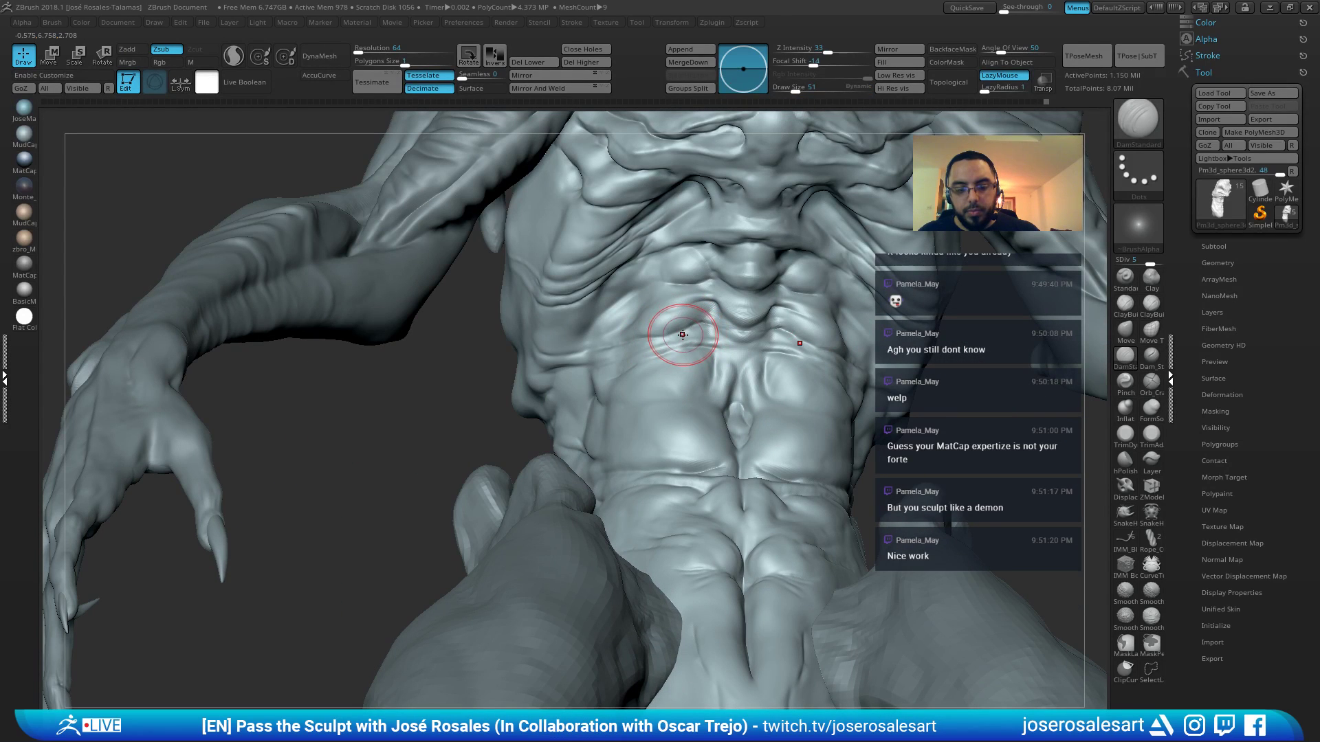
# Add clay strokes to the upper abdominal muscles with ClayBuildup at draw size 28 and smooth them
pyautogui.press('b')
pyautogui.press('c')
pyautogui.press('b')
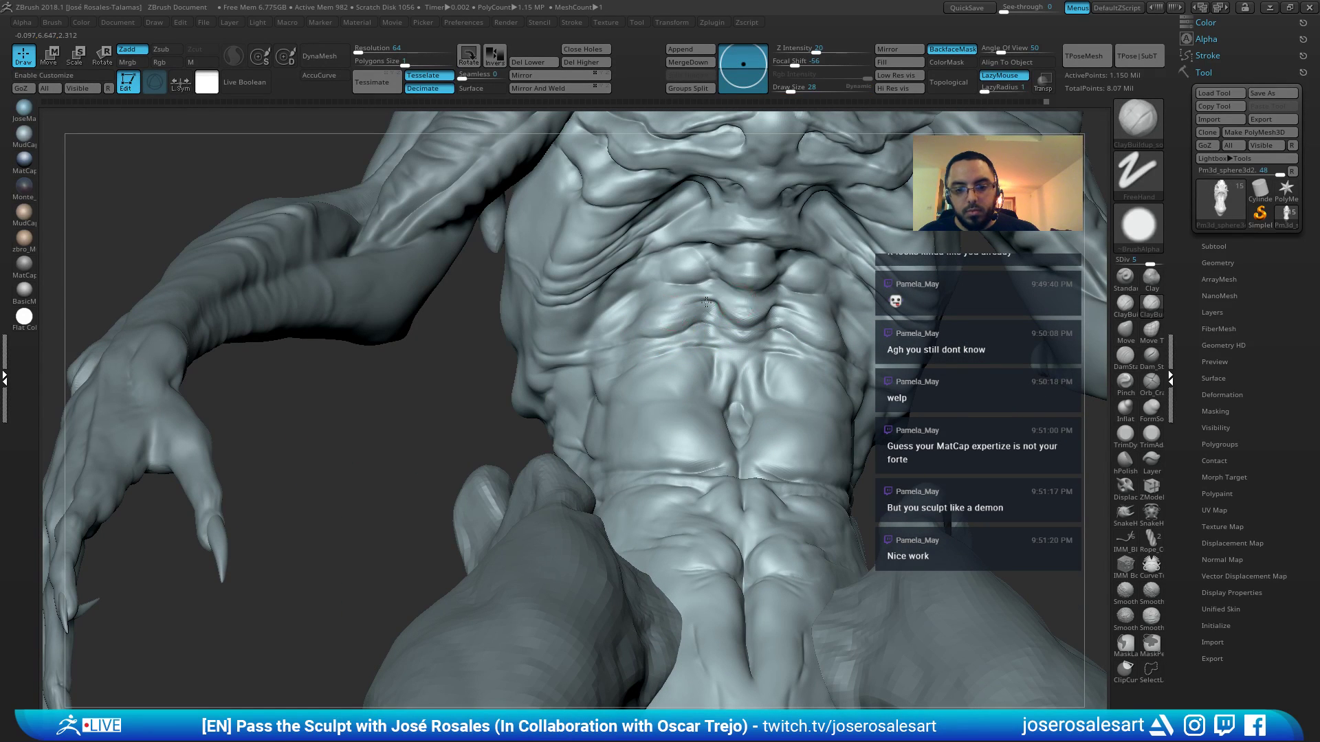
pyautogui.moveTo(706, 301)
pyautogui.keyDown('ctrl'); pyautogui.mouseDown(button='right')
pyautogui.moveTo(705, 278)
pyautogui.moveTo(704, 308)
pyautogui.mouseUp(button='right'); pyautogui.keyUp('ctrl')
pyautogui.keyDown('shift'); pyautogui.moveTo(704, 308); pyautogui.dragTo(703, 318); pyautogui.keyUp('shift')
pyautogui.moveTo(702, 318)
pyautogui.mouseDown(button='right')
pyautogui.moveTo(715, 335)
pyautogui.moveTo(634, 258)
pyautogui.mouseUp(button='right')
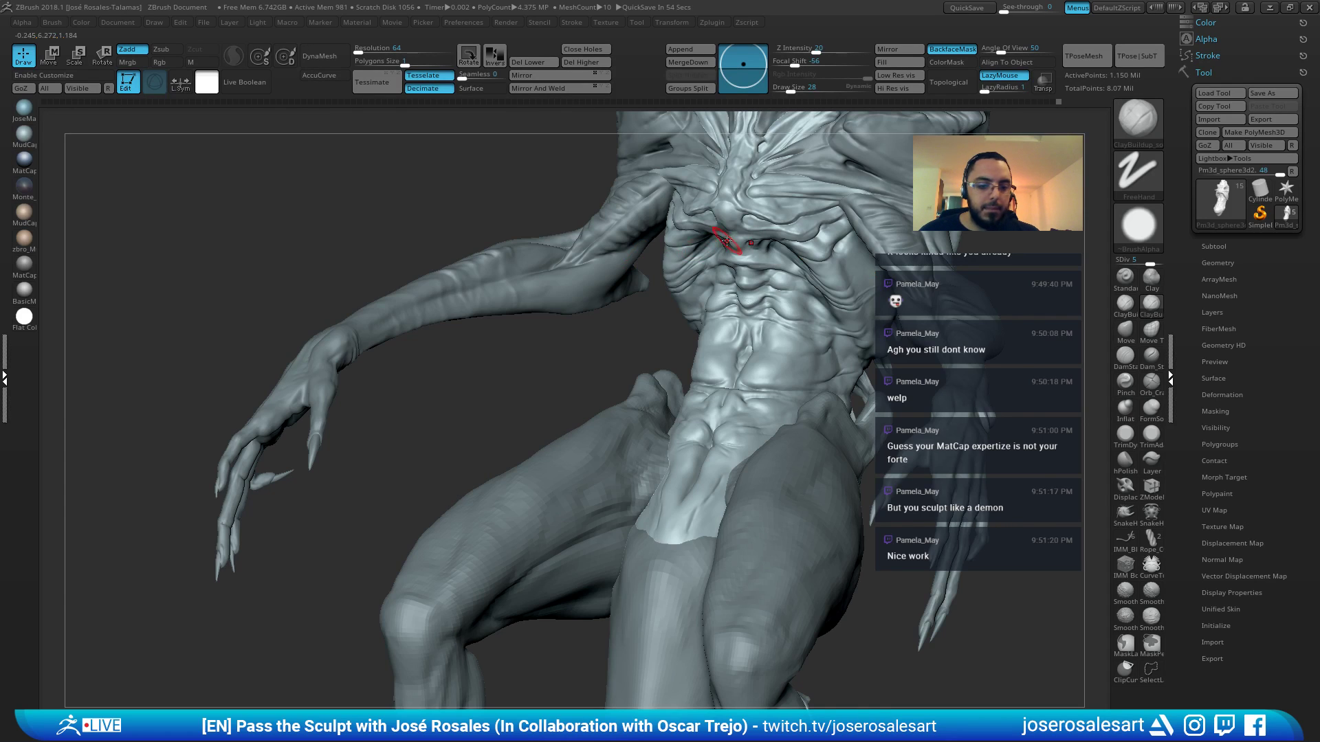
pyautogui.moveTo(726, 240)
pyautogui.mouseDown(button='right')
pyautogui.moveTo(745, 265)
pyautogui.moveTo(716, 280)
pyautogui.moveTo(804, 309)
pyautogui.mouseUp(button='right')
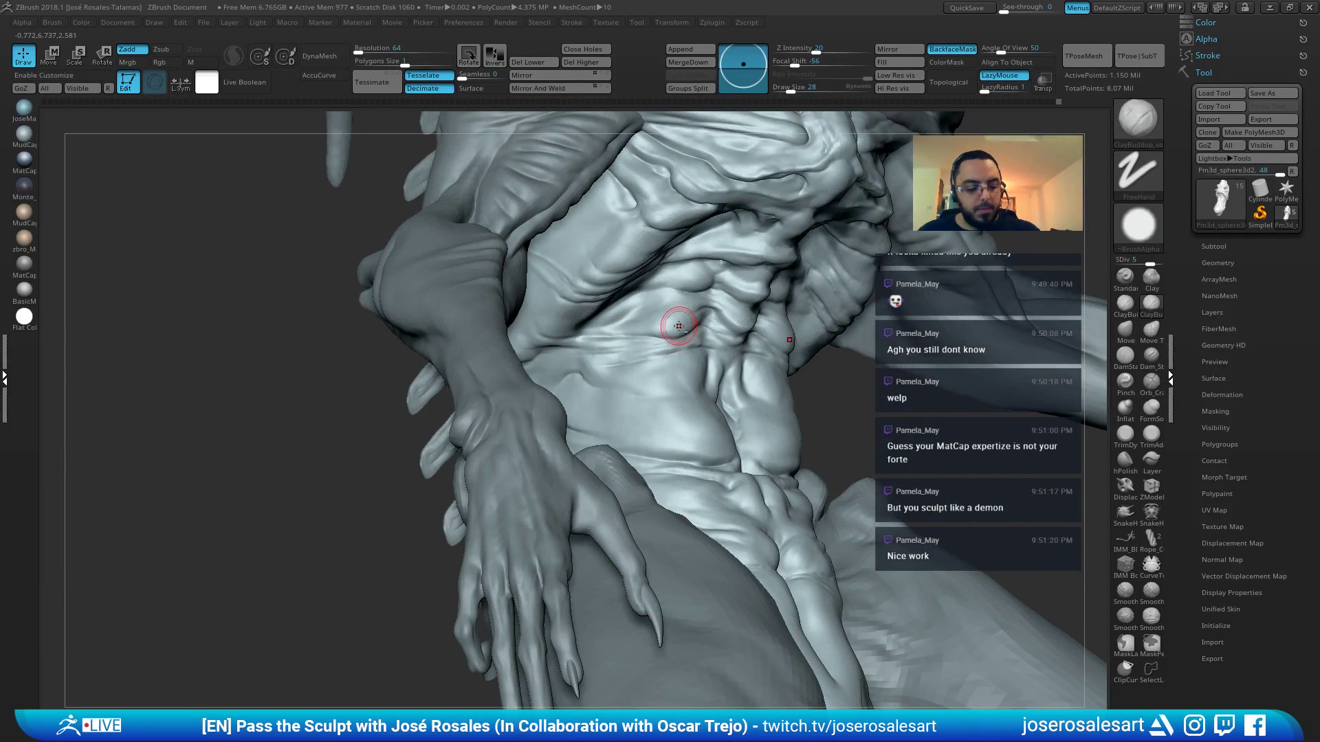
pyautogui.moveTo(678, 326)
pyautogui.mouseDown(button='right')
pyautogui.moveTo(639, 313)
pyautogui.moveTo(674, 290)
pyautogui.moveTo(677, 315)
pyautogui.mouseUp(button='right')
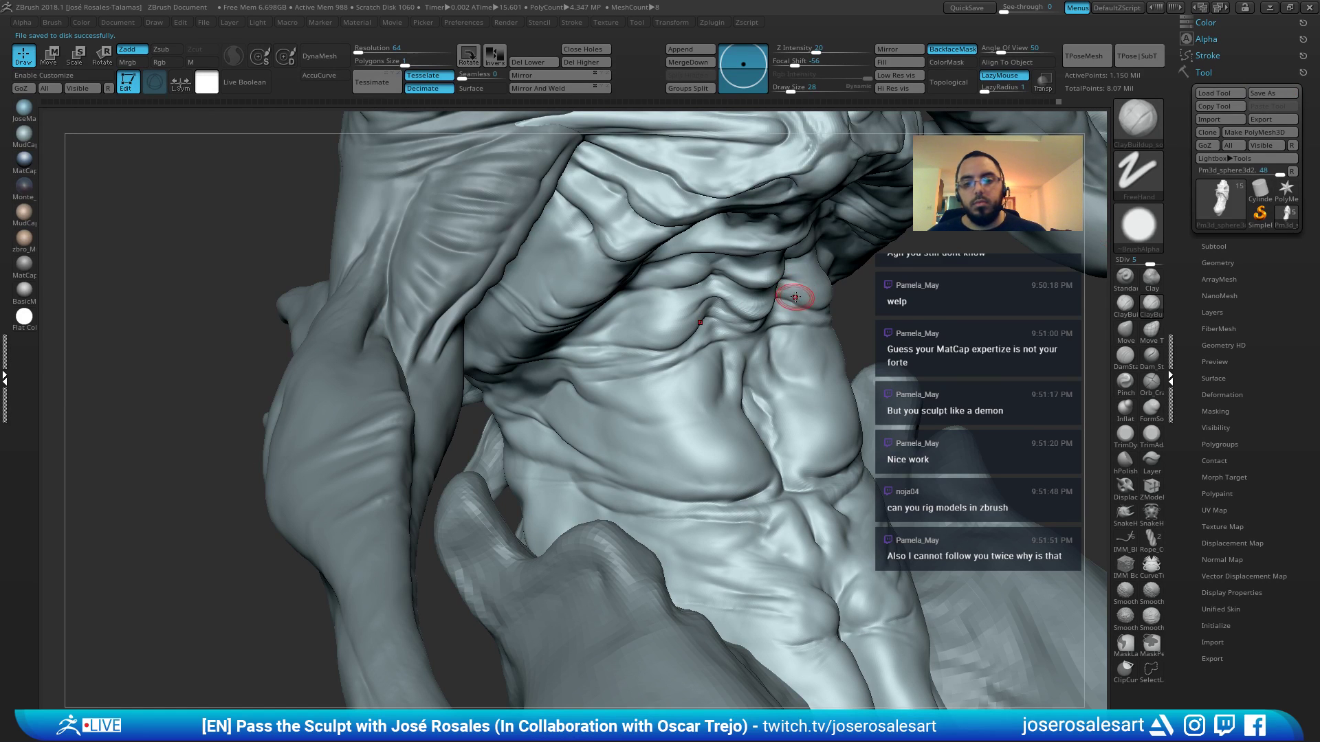
pyautogui.moveTo(790, 303)
pyautogui.keyDown('ctrl'); pyautogui.mouseDown(button='right')
pyautogui.moveTo(619, 295)
pyautogui.moveTo(728, 253)
pyautogui.mouseUp(button='right'); pyautogui.keyUp('ctrl')
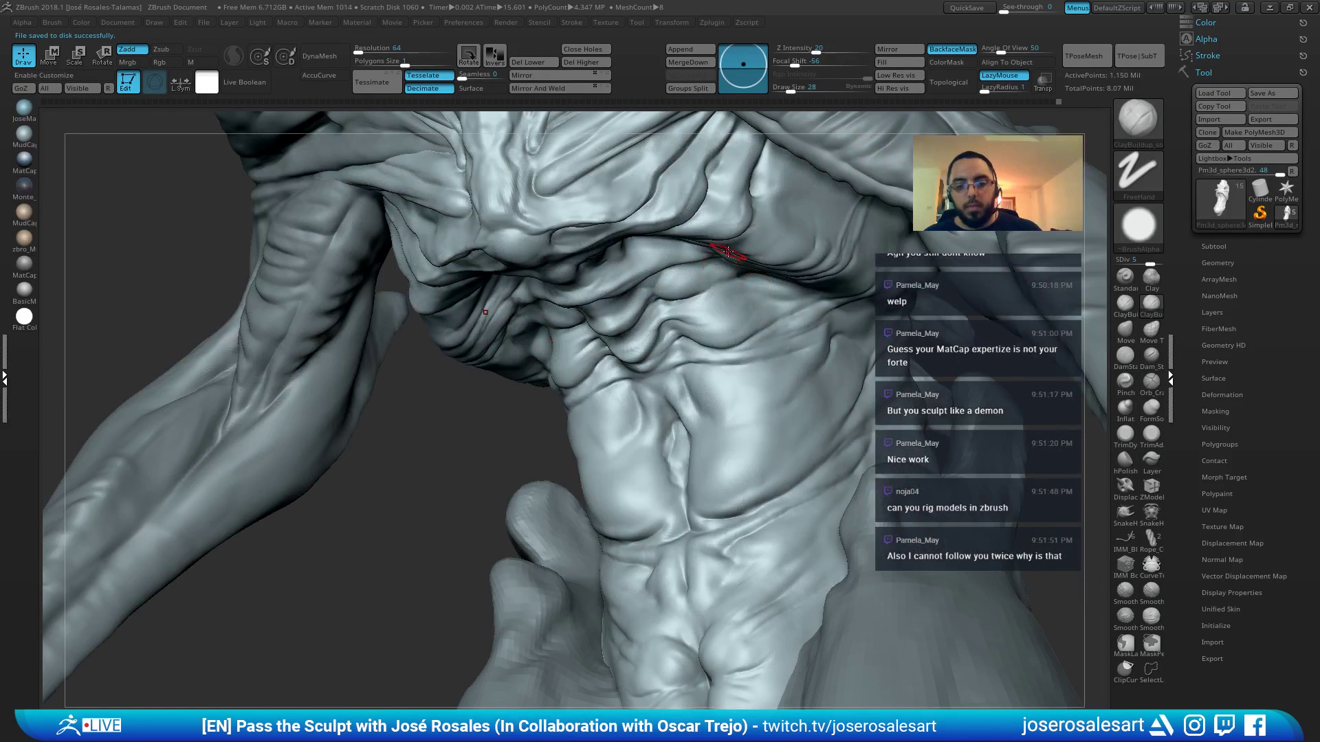
# Adjust the shapes of the upper abdomen with the Move brush
pyautogui.press('b')
pyautogui.press('m')
pyautogui.press('v')
pyautogui.press('s')
pyautogui.moveTo(708, 343); pyautogui.dragTo(712, 343)
pyautogui.moveTo(712, 343)
pyautogui.mouseDown(button='right')
pyautogui.moveTo(730, 344)
pyautogui.moveTo(651, 317)
pyautogui.moveTo(581, 317)
pyautogui.moveTo(651, 304)
pyautogui.mouseUp(button='right')
# Refine the small muscle folds in the middle of the upper abdomen with ClayBuildup at draw size 19
pyautogui.press('b')
pyautogui.press('c')
pyautogui.press('b')
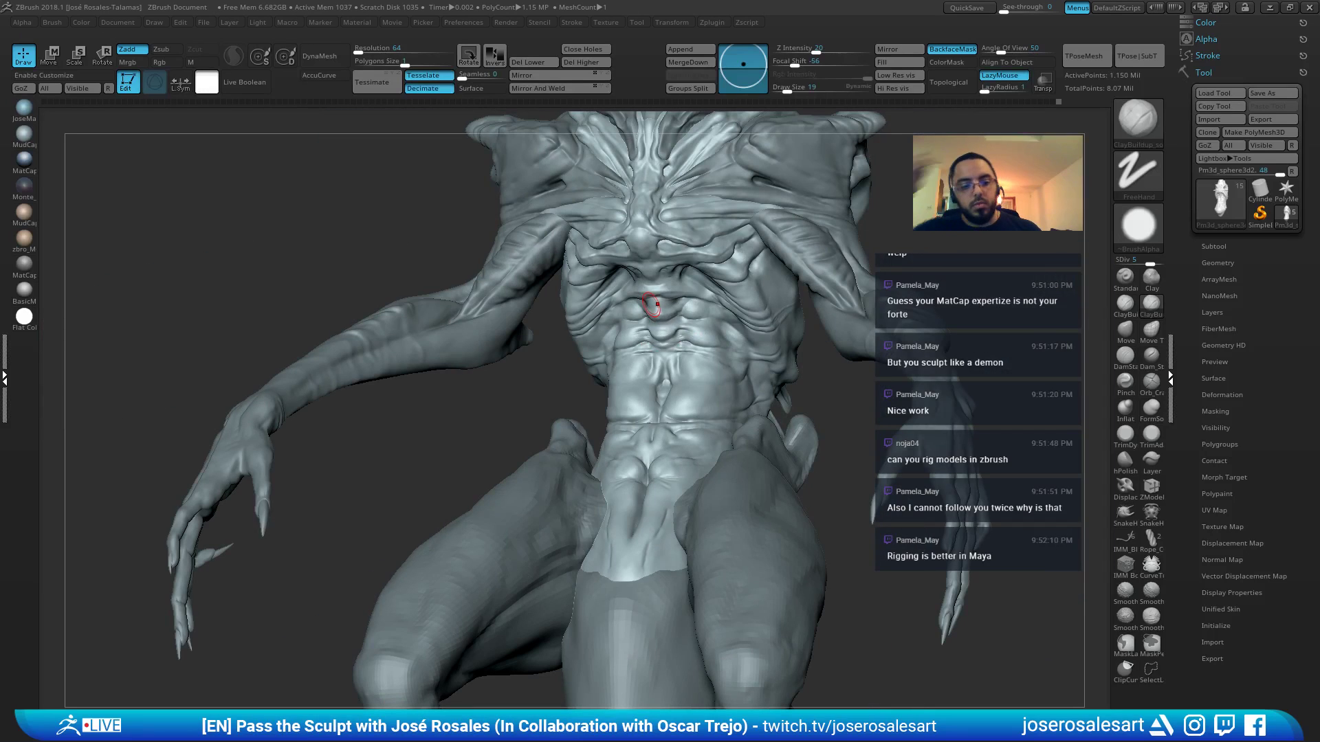
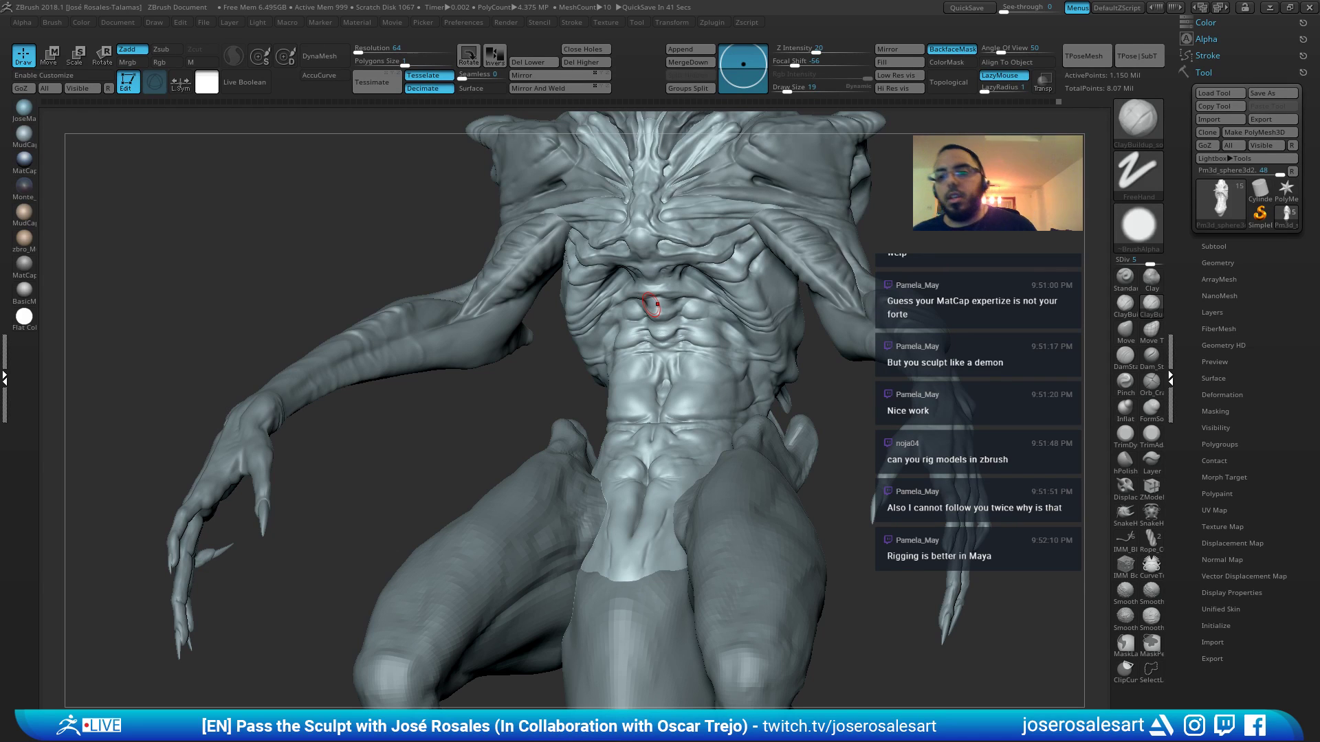
# Adjust the torso's profile below the chest with the Move brush, using draw size 90
pyautogui.moveTo(722, 332); pyautogui.dragTo(799, 264, button='right')
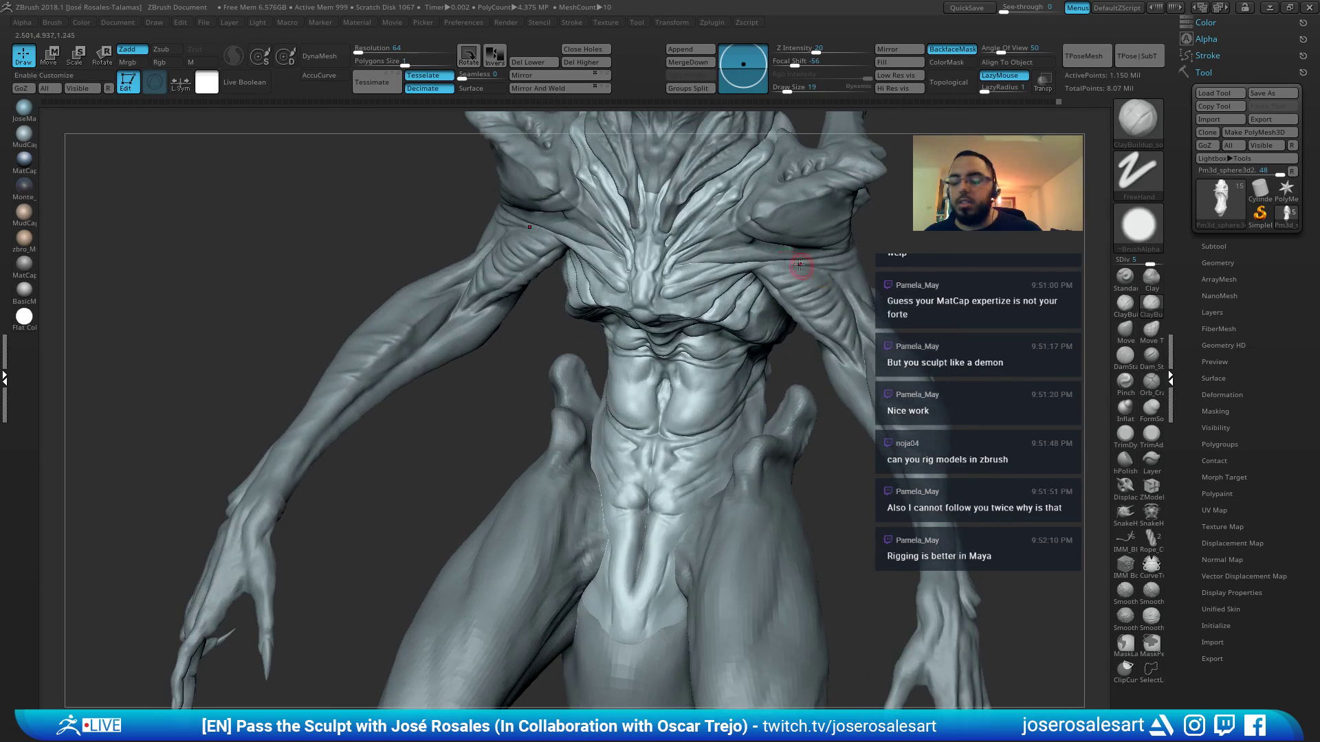
pyautogui.moveTo(646, 378); pyautogui.dragTo(453, 392, button='right')
pyautogui.keyDown('ctrl'); pyautogui.moveTo(859, 509); pyautogui.dragTo(875, 427, button='right'); pyautogui.keyUp('ctrl')
pyautogui.click(875, 427)
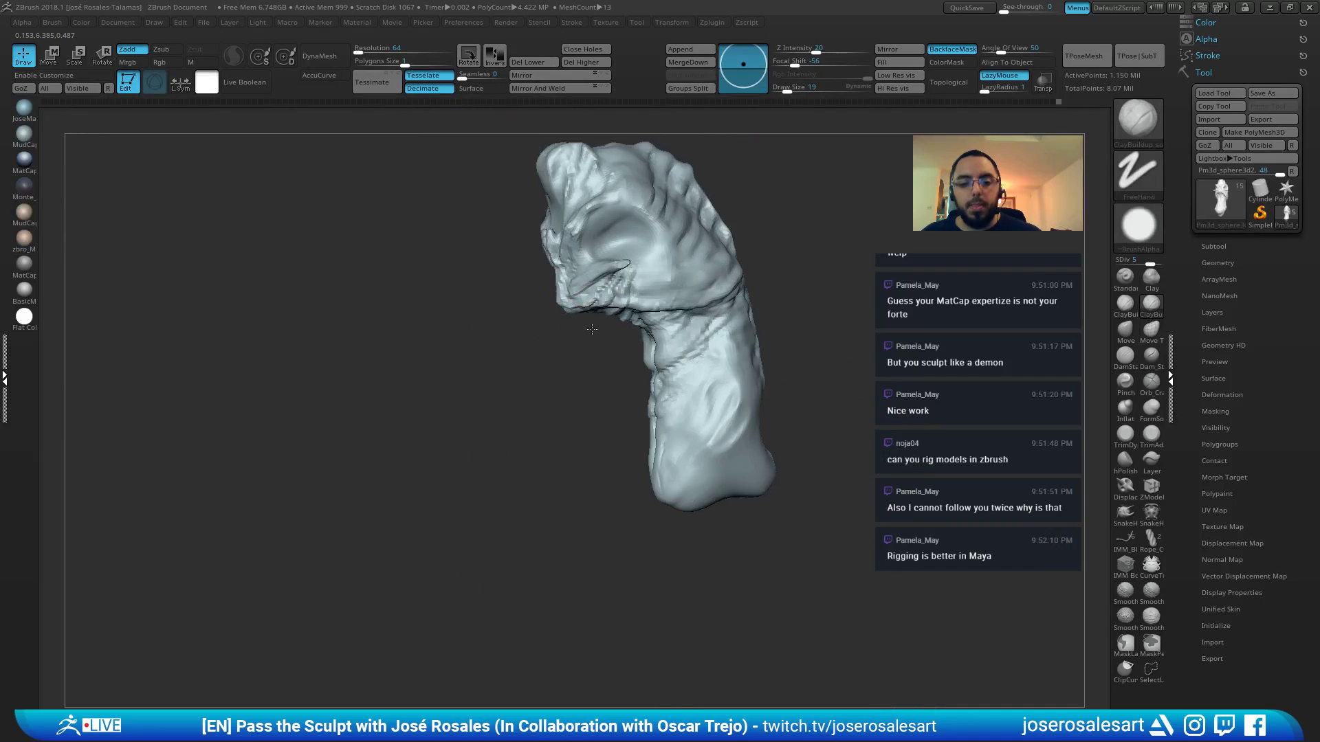
pyautogui.moveTo(592, 329)
pyautogui.keyDown('ctrl'); pyautogui.mouseDown(button='right')
pyautogui.moveTo(615, 362)
pyautogui.moveTo(638, 323)
pyautogui.moveTo(662, 364)
pyautogui.mouseUp(button='right'); pyautogui.keyUp('ctrl')
pyautogui.press('b')
pyautogui.press('m')
pyautogui.press('v')
pyautogui.press('s')
pyautogui.moveTo(727, 385); pyautogui.dragTo(704, 332)
pyautogui.moveTo(598, 333)
pyautogui.mouseDown(button='right')
pyautogui.moveTo(703, 320)
pyautogui.moveTo(698, 337)
pyautogui.mouseUp(button='right')
pyautogui.hotkey('shift', 's')
pyautogui.press('s')
pyautogui.moveTo(775, 373); pyautogui.dragTo(727, 391)
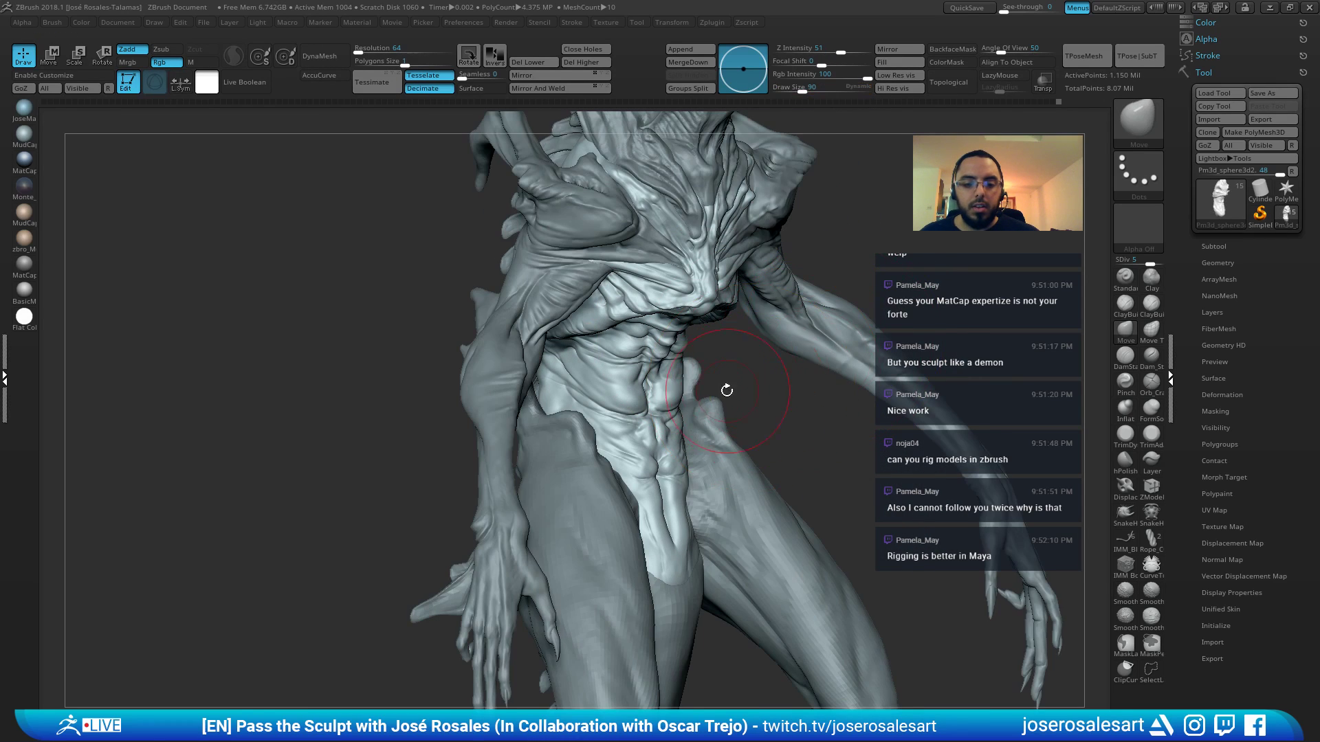
# Build up the pelvis's lower tip where it meets the tail with ClayBuildup at draw size 48 and smooth its edge
pyautogui.moveTo(726, 391)
pyautogui.mouseDown(button='right')
pyautogui.moveTo(625, 375)
pyautogui.moveTo(677, 378)
pyautogui.moveTo(704, 302)
pyautogui.moveTo(717, 341)
pyautogui.moveTo(710, 305)
pyautogui.mouseUp(button='right')
pyautogui.moveTo(759, 350)
pyautogui.mouseDown(button='right')
pyautogui.moveTo(722, 416)
pyautogui.moveTo(650, 317)
pyautogui.mouseUp(button='right')
pyautogui.press('2')
pyautogui.moveTo(539, 364)
pyautogui.keyDown('ctrl'); pyautogui.mouseDown(button='right')
pyautogui.moveTo(649, 382)
pyautogui.moveTo(619, 352)
pyautogui.moveTo(664, 413)
pyautogui.mouseUp(button='right'); pyautogui.keyUp('ctrl')
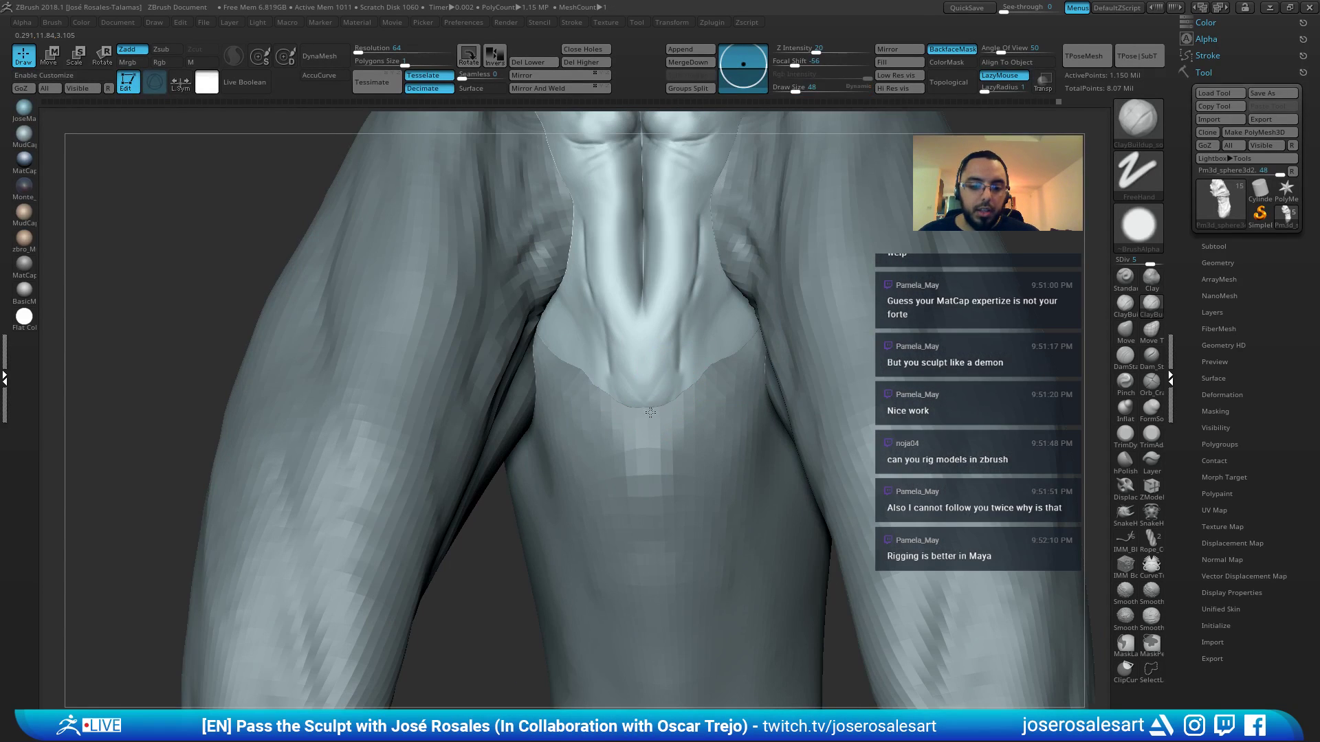
pyautogui.press('shift')
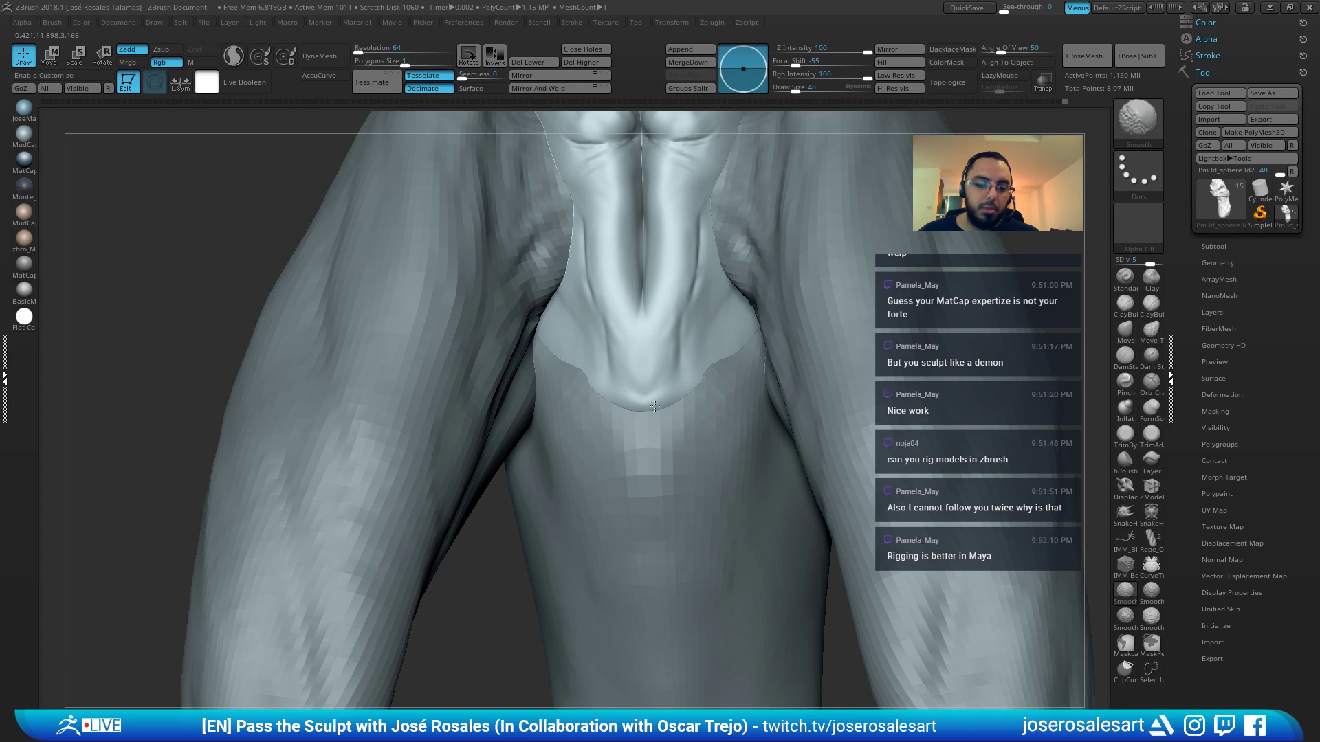
pyautogui.keyDown('alt'); pyautogui.moveTo(654, 407); pyautogui.dragTo(730, 200, button='right'); pyautogui.keyUp('alt')
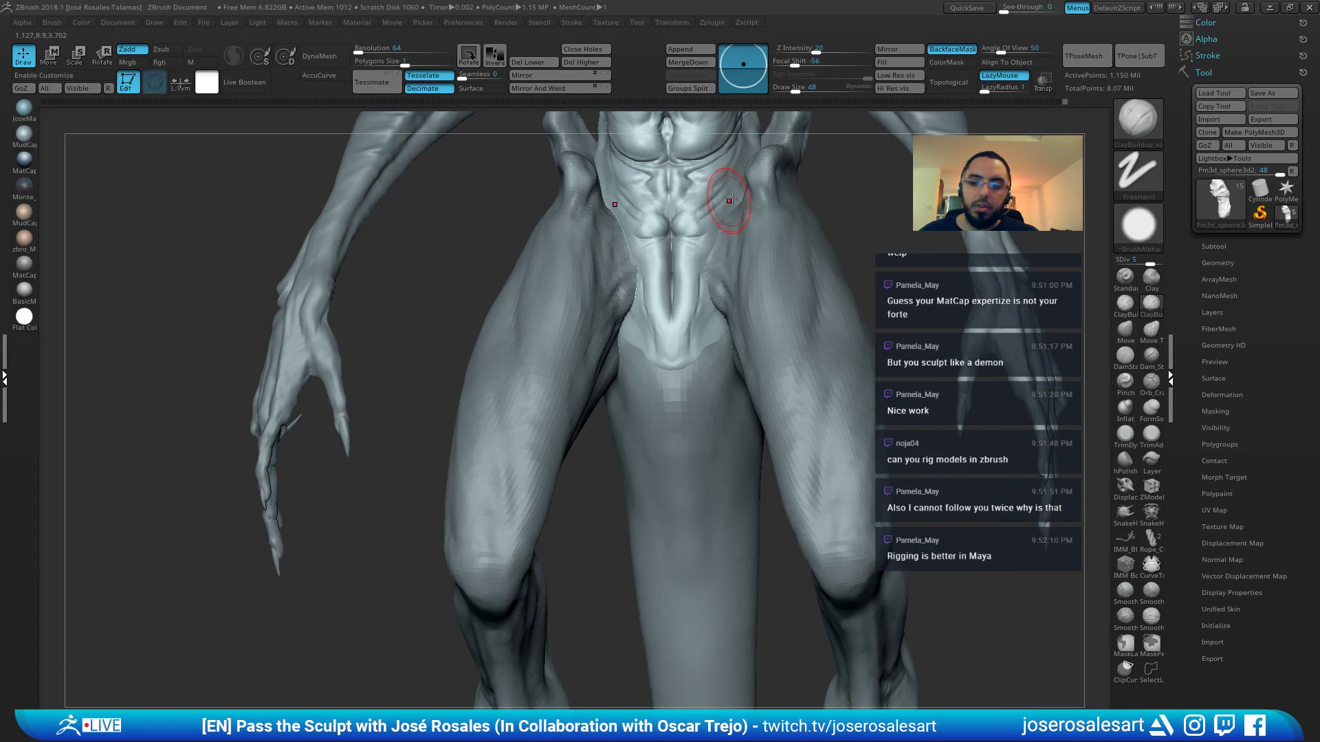
# Switch to the Tail subtool and build up its base against the pelvis with ClayBuildup at draw size 48
pyautogui.keyDown('alt'); pyautogui.click(702, 385); pyautogui.keyUp('alt')
pyautogui.keyDown('alt'); pyautogui.moveTo(707, 389); pyautogui.dragTo(639, 371, button='right'); pyautogui.keyUp('alt')
pyautogui.moveTo(640, 371)
pyautogui.keyDown('alt'); pyautogui.mouseDown(button='right')
pyautogui.moveTo(704, 394)
pyautogui.moveTo(744, 380)
pyautogui.mouseUp(button='right'); pyautogui.keyUp('alt')
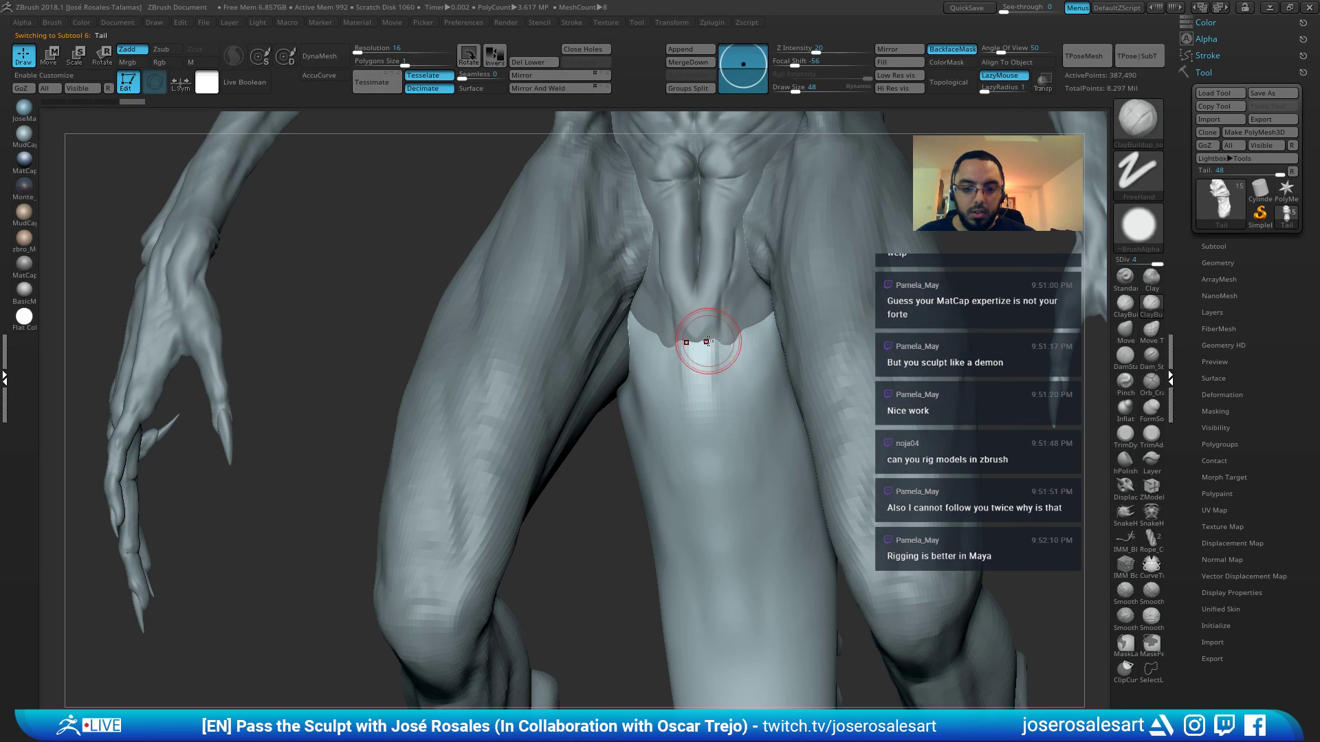
# Carve creases running down from the pelvis into the front of the tail base with DamStandard at draw size 28
pyautogui.moveTo(723, 303)
pyautogui.mouseDown(button='right')
pyautogui.moveTo(694, 353)
pyautogui.moveTo(719, 363)
pyautogui.mouseUp(button='right')
pyautogui.press('b')
pyautogui.press('d')
pyautogui.press('s')
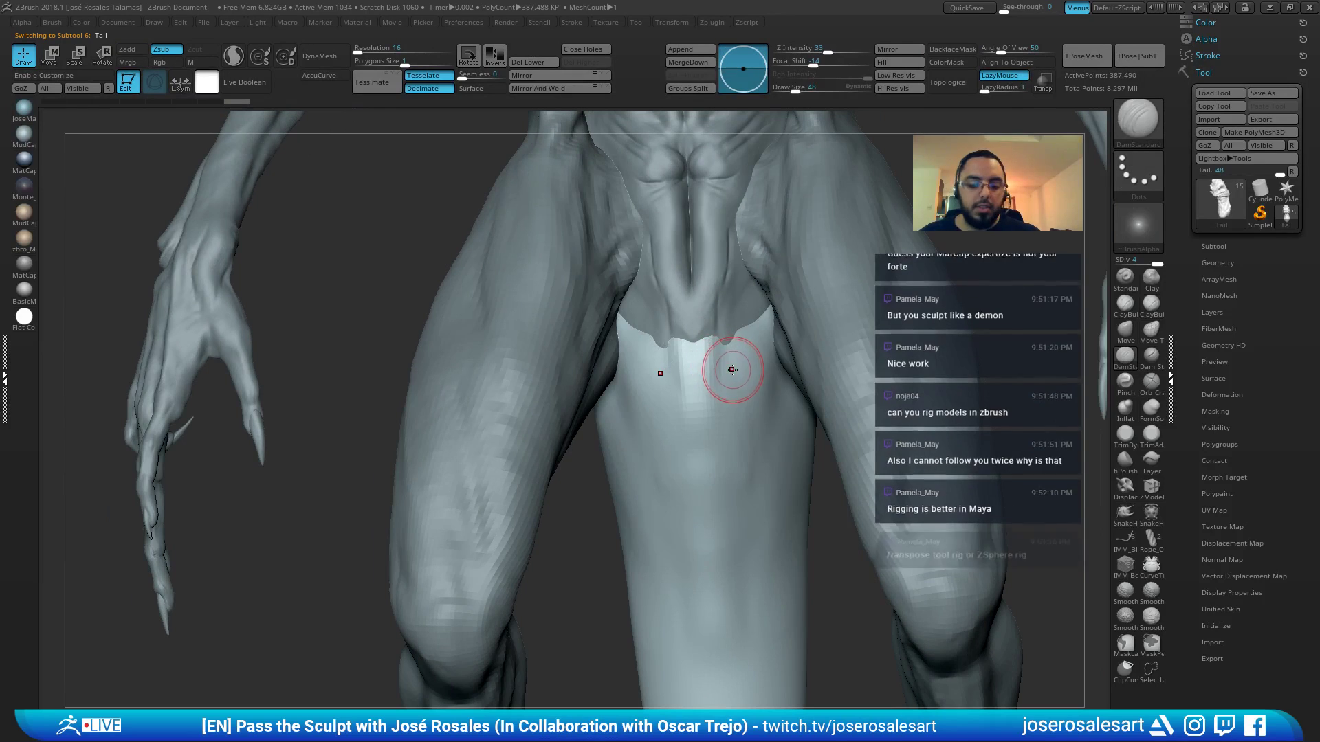
pyautogui.press('[')
pyautogui.press('[')
pyautogui.moveTo(717, 380); pyautogui.dragTo(728, 390)
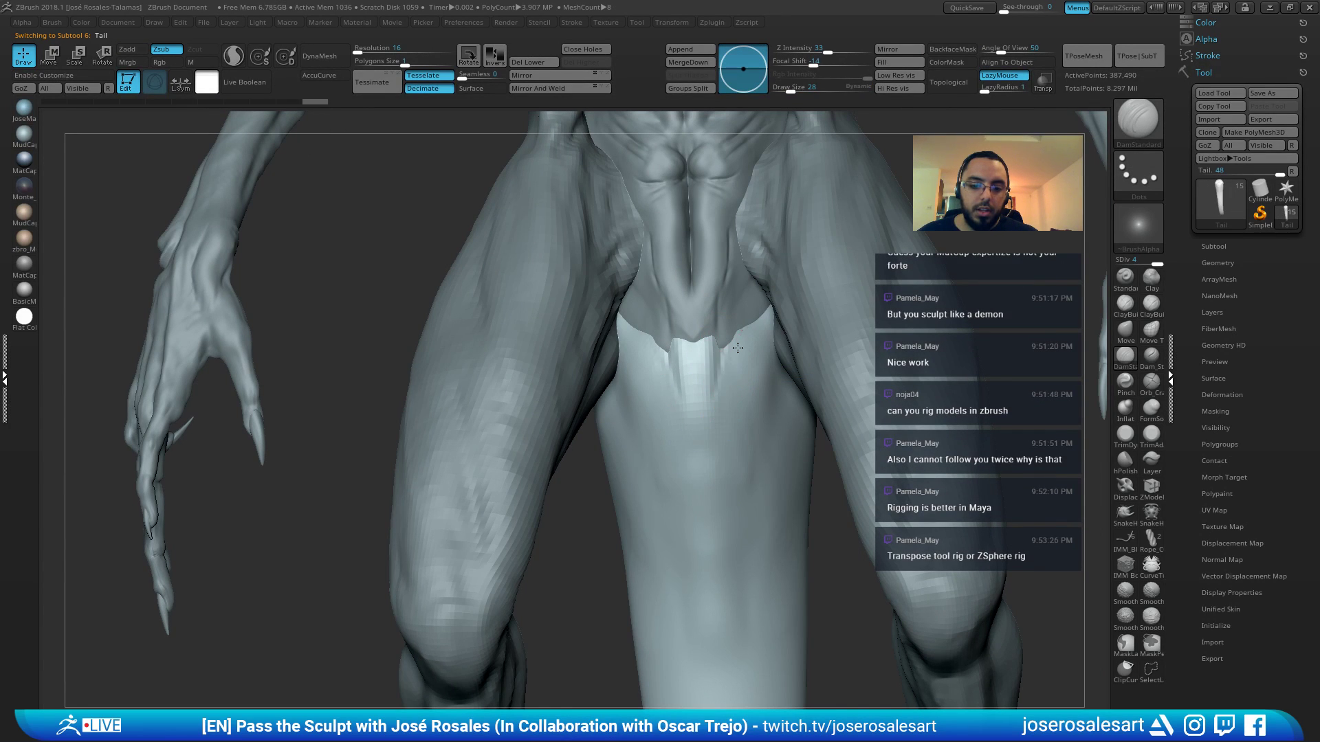
# Build up the front of the tail base below the pelvis with ClayBuildup at draw sizes 28 and 45, smoothing the transition
pyautogui.press('b')
pyautogui.press('c')
pyautogui.press('b')
pyautogui.moveTo(737, 339); pyautogui.dragTo(729, 362)
pyautogui.moveTo(708, 415)
pyautogui.mouseDown(button='right')
pyautogui.moveTo(682, 412)
pyautogui.moveTo(777, 398)
pyautogui.moveTo(784, 368)
pyautogui.moveTo(722, 374)
pyautogui.moveTo(714, 409)
pyautogui.mouseUp(button='right')
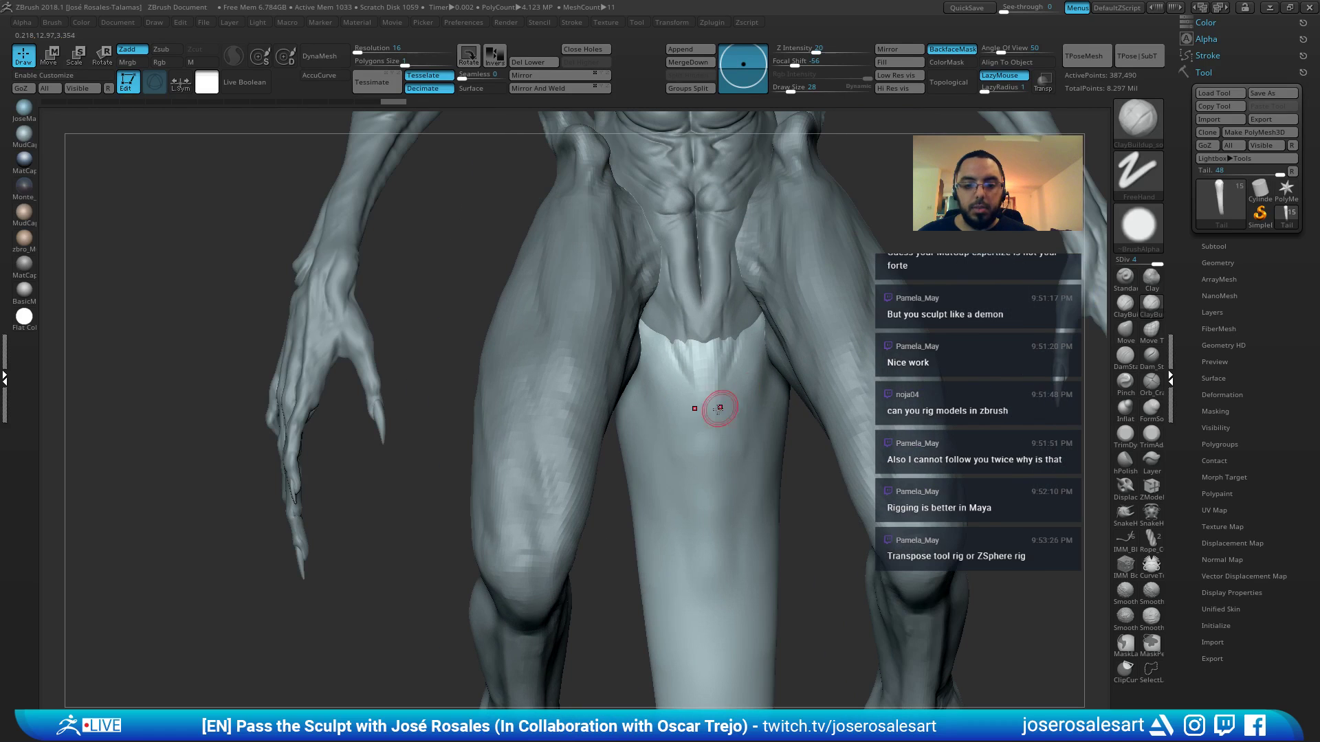
pyautogui.keyDown('alt'); pyautogui.moveTo(672, 341); pyautogui.dragTo(675, 386); pyautogui.keyUp('alt')
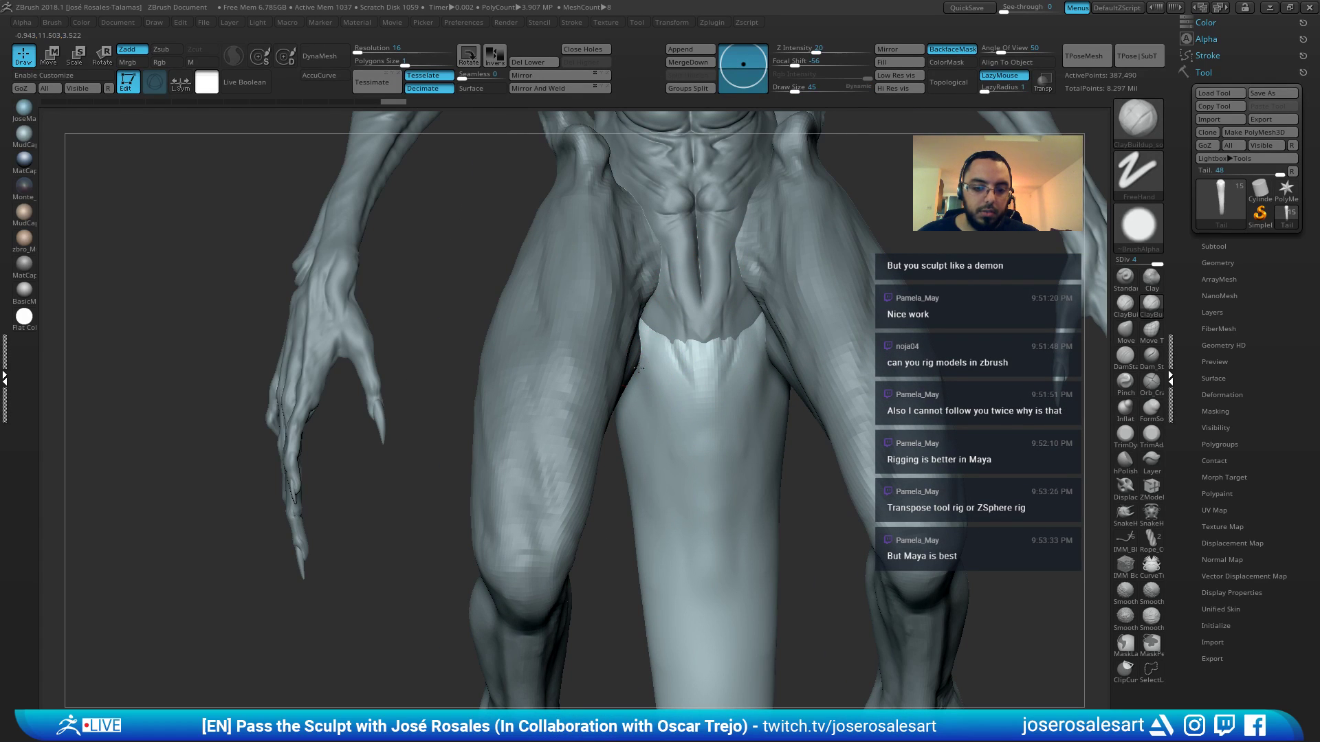
pyautogui.moveTo(656, 341); pyautogui.dragTo(679, 406)
pyautogui.keyDown('ctrl'); pyautogui.moveTo(680, 459); pyautogui.dragTo(674, 418, button='right'); pyautogui.keyUp('ctrl')
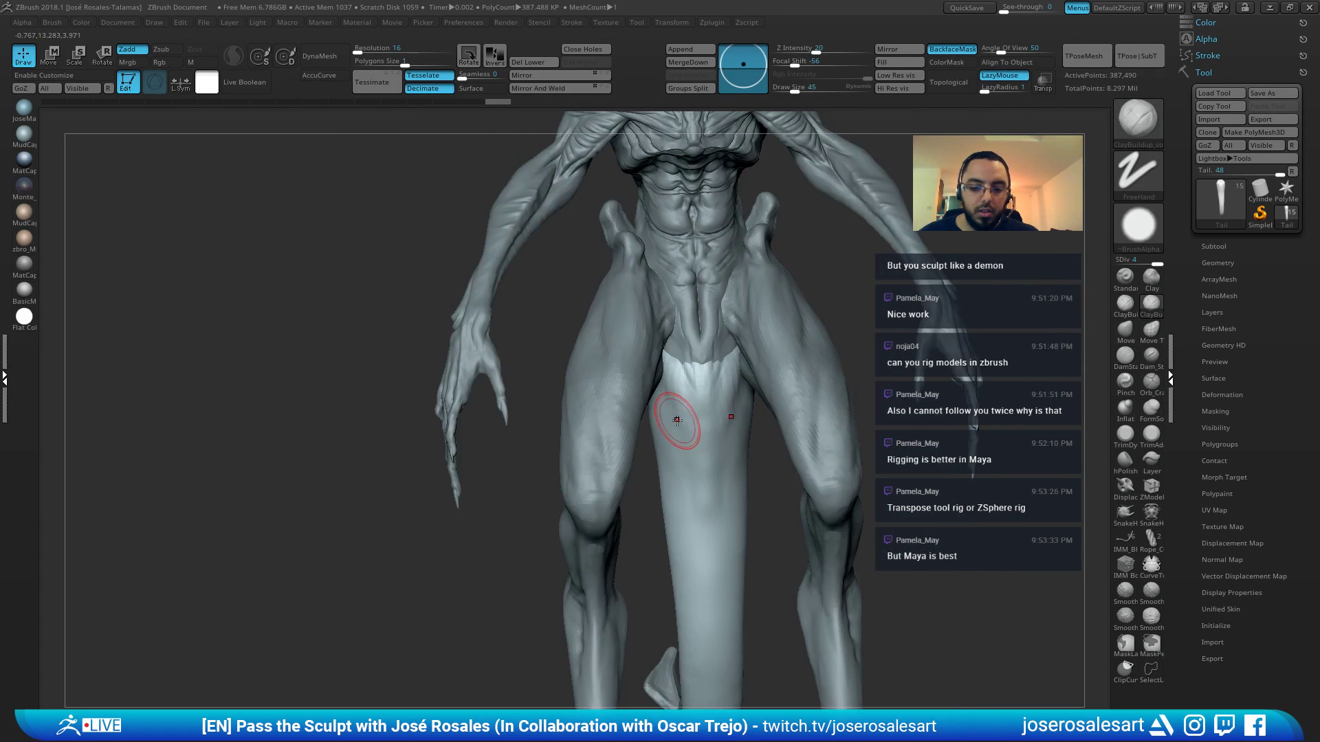
pyautogui.keyDown('shift'); pyautogui.moveTo(680, 452); pyautogui.dragTo(689, 435); pyautogui.keyUp('shift')
pyautogui.keyDown('alt'); pyautogui.moveTo(689, 435); pyautogui.dragTo(741, 411, button='right'); pyautogui.keyUp('alt')
pyautogui.press('space')
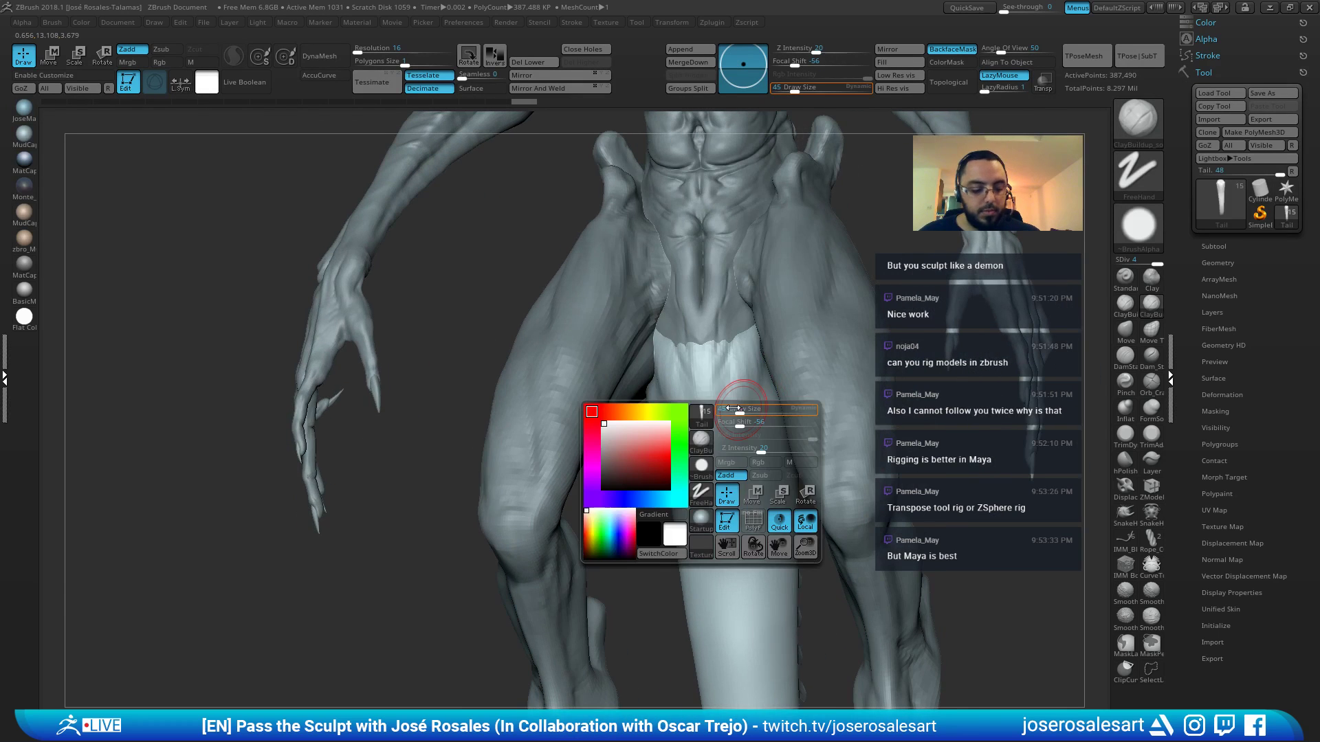
pyautogui.moveTo(760, 378)
pyautogui.mouseDown()
pyautogui.moveTo(735, 421)
pyautogui.moveTo(732, 469)
pyautogui.mouseUp()
# Carve creases into the front of the tail base with DamStandard at draw size 30 and soften them
pyautogui.press('b')
pyautogui.press('d')
pyautogui.press('s')
pyautogui.moveTo(732, 476); pyautogui.dragTo(761, 458, button='right')
pyautogui.keyDown('shift'); pyautogui.moveTo(731, 483); pyautogui.dragTo(743, 449); pyautogui.keyUp('shift')
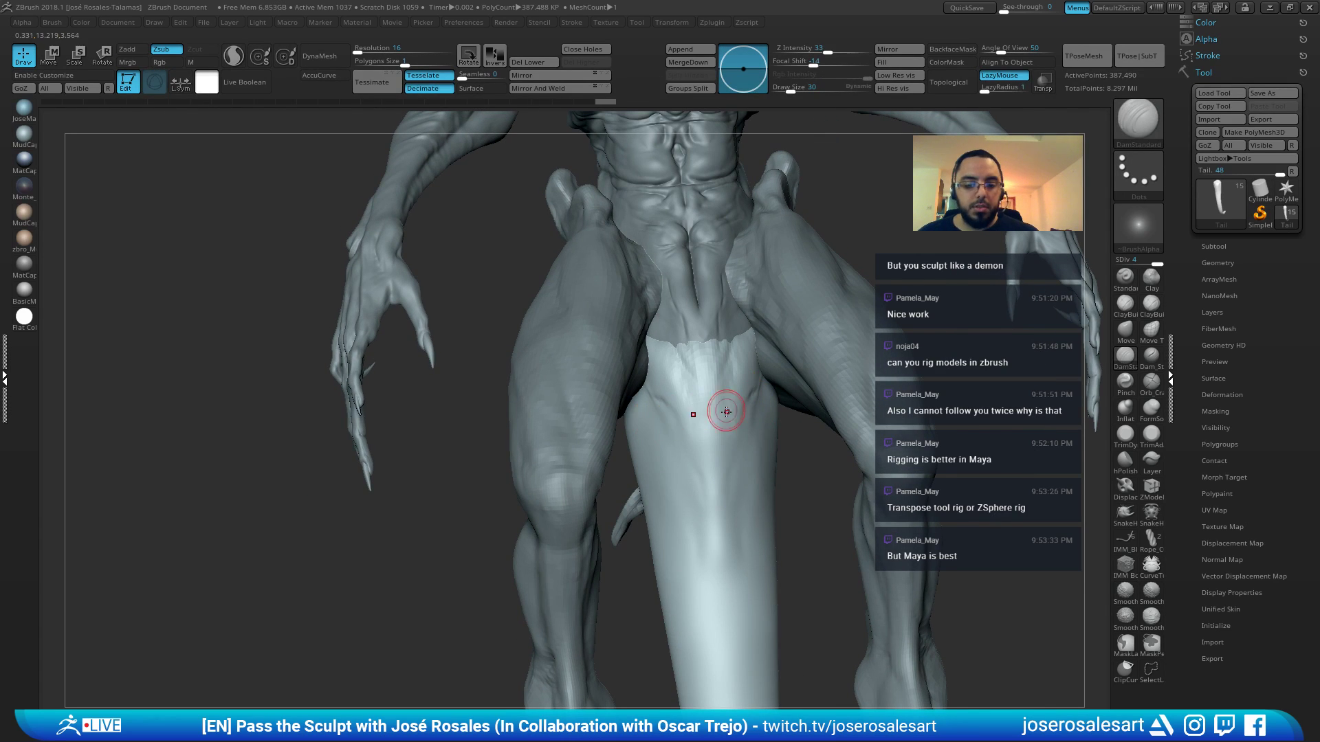
# Isolate the tail and refine and smooth the folds on the side of its upper end
pyautogui.moveTo(705, 459); pyautogui.dragTo(854, 254, button='right')
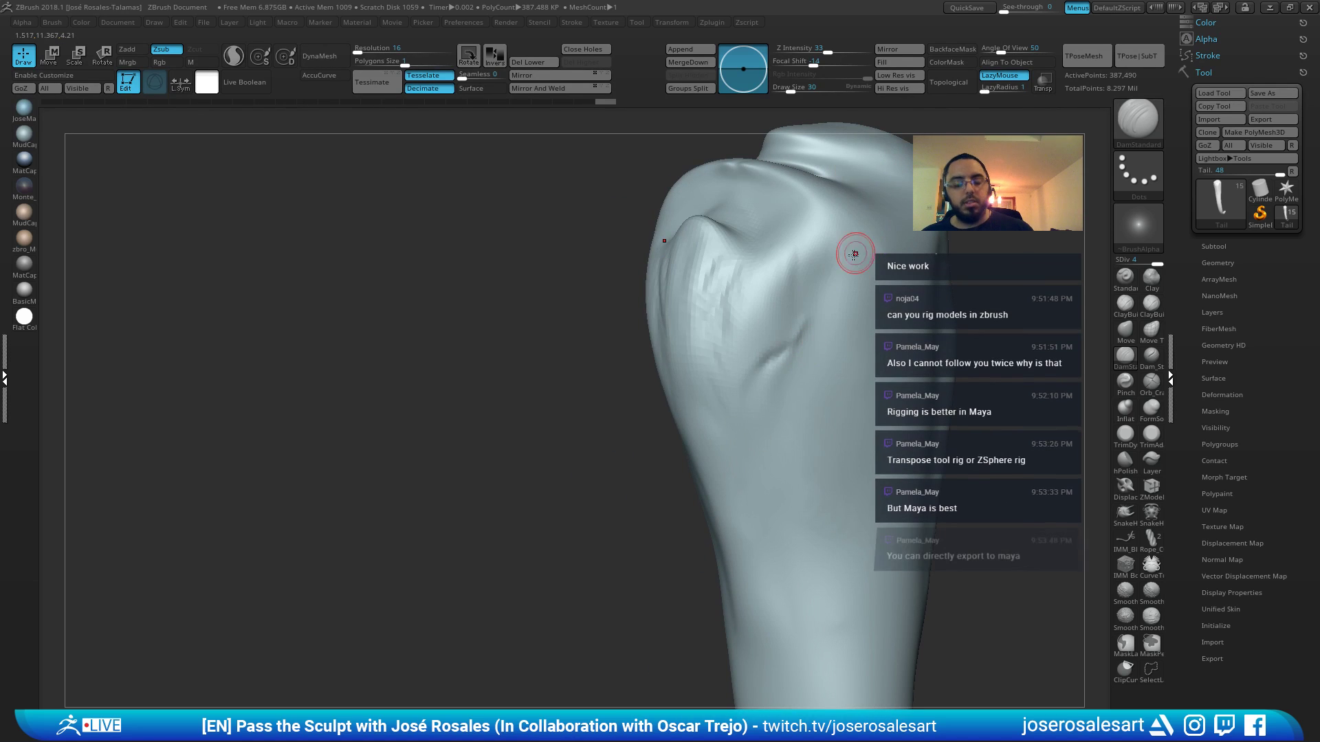
pyautogui.press(']')
pyautogui.moveTo(785, 347); pyautogui.dragTo(796, 275)
pyautogui.moveTo(789, 360)
pyautogui.mouseDown(button='right')
pyautogui.moveTo(748, 369)
pyautogui.moveTo(759, 344)
pyautogui.mouseUp(button='right')
pyautogui.keyDown('shift'); pyautogui.moveTo(769, 302); pyautogui.dragTo(791, 340); pyautogui.keyUp('shift')
pyautogui.moveTo(715, 357)
pyautogui.keyDown('ctrl'); pyautogui.mouseDown(button='right')
pyautogui.moveTo(683, 330)
pyautogui.moveTo(648, 328)
pyautogui.moveTo(701, 296)
pyautogui.mouseUp(button='right'); pyautogui.keyUp('ctrl')
# Build up the fold at the tail's upper end with ClayBuildup at draw size 45 and show the whole creature again
pyautogui.press('2')
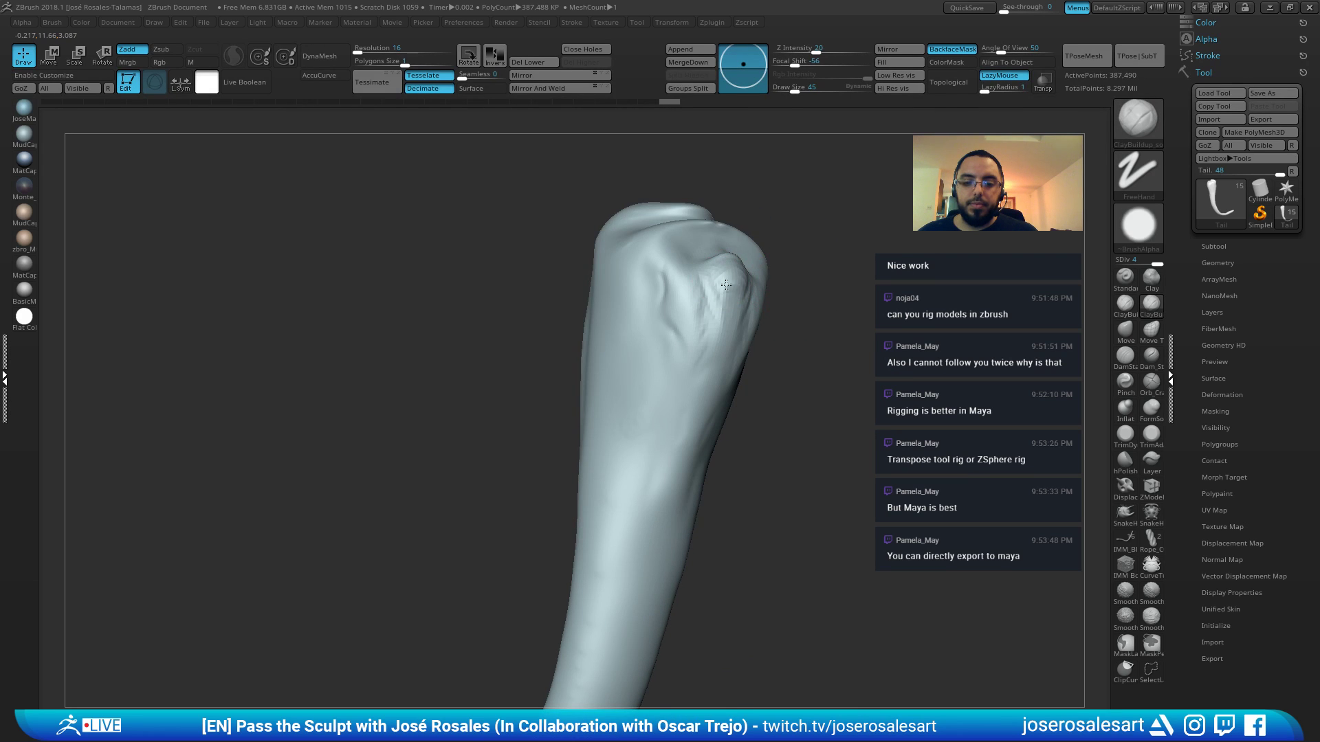
pyautogui.moveTo(725, 284); pyautogui.dragTo(733, 322)
pyautogui.moveTo(733, 322); pyautogui.dragTo(729, 303, button='right')
pyautogui.moveTo(729, 296); pyautogui.dragTo(715, 334)
pyautogui.moveTo(756, 318)
pyautogui.mouseDown(button='right')
pyautogui.moveTo(686, 330)
pyautogui.moveTo(790, 268)
pyautogui.moveTo(698, 235)
pyautogui.moveTo(744, 222)
pyautogui.moveTo(747, 367)
pyautogui.mouseUp(button='right')
pyautogui.hotkey('alt', 's')
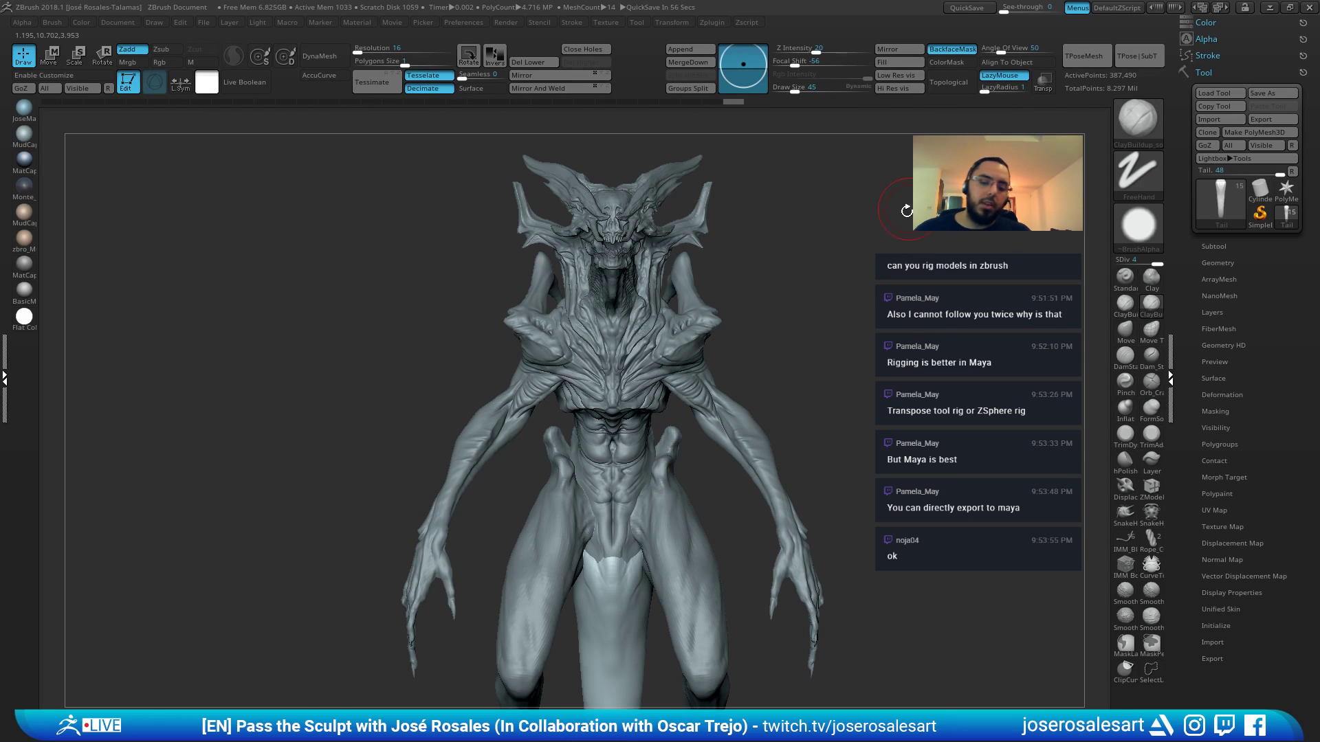
# Switch to the Pm3d_sphere3d2 torso subtool and build up the sides of the lower abdomen with ClayBuildup at draw size 39
pyautogui.keyDown('alt'); pyautogui.click(670, 499); pyautogui.keyUp('alt')
pyautogui.moveTo(671, 499); pyautogui.dragTo(856, 271, button='right')
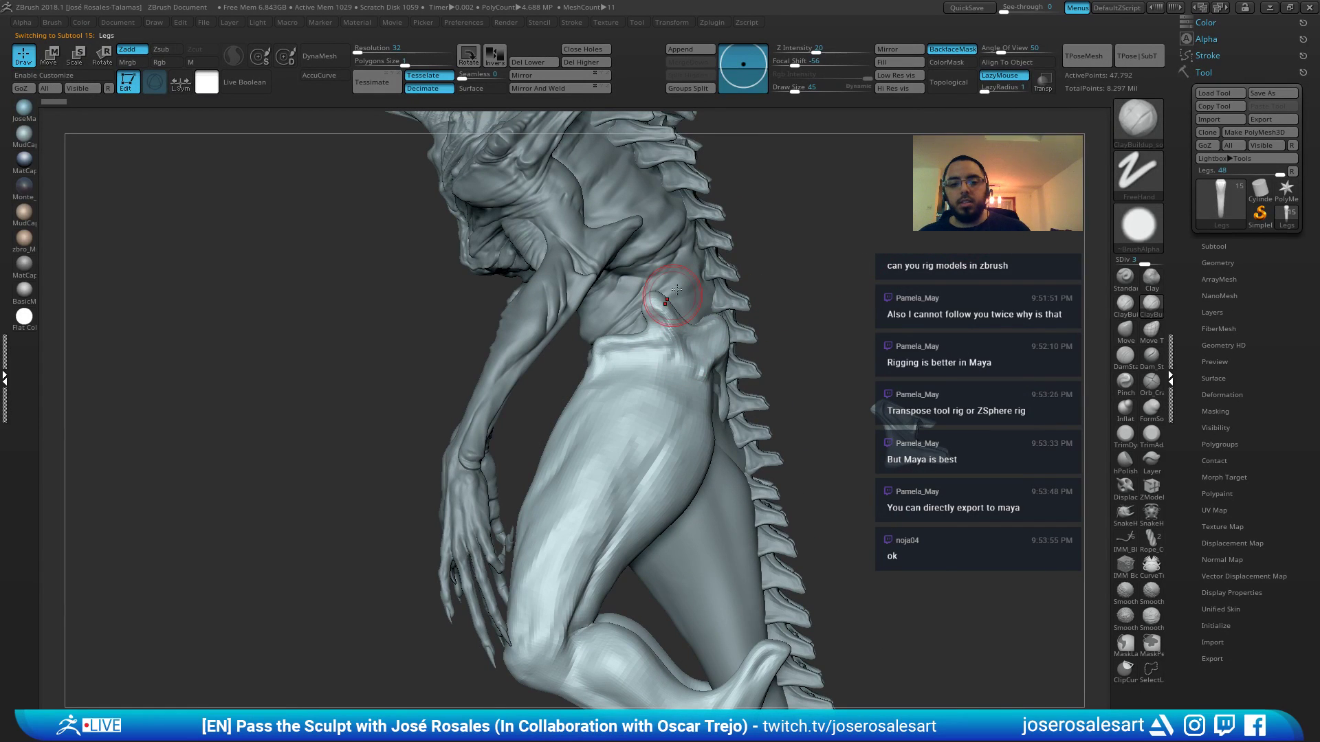
pyautogui.keyDown('alt'); pyautogui.click(623, 321); pyautogui.keyUp('alt')
pyautogui.moveTo(624, 321)
pyautogui.mouseDown(button='right')
pyautogui.moveTo(721, 347)
pyautogui.moveTo(661, 358)
pyautogui.moveTo(660, 465)
pyautogui.mouseUp(button='right')
pyautogui.press('1')
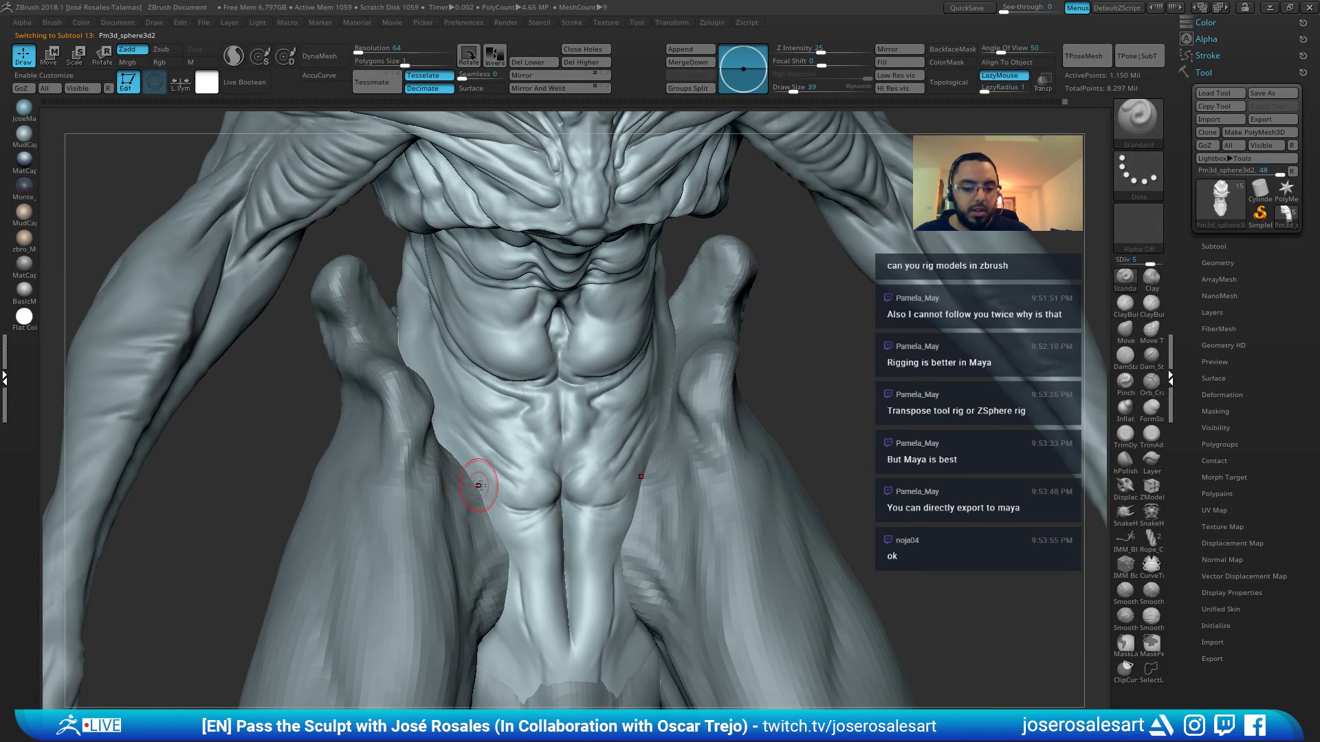
pyautogui.press('b')
pyautogui.press('c')
pyautogui.press('b')
pyautogui.moveTo(510, 491); pyautogui.dragTo(473, 468, button='right')
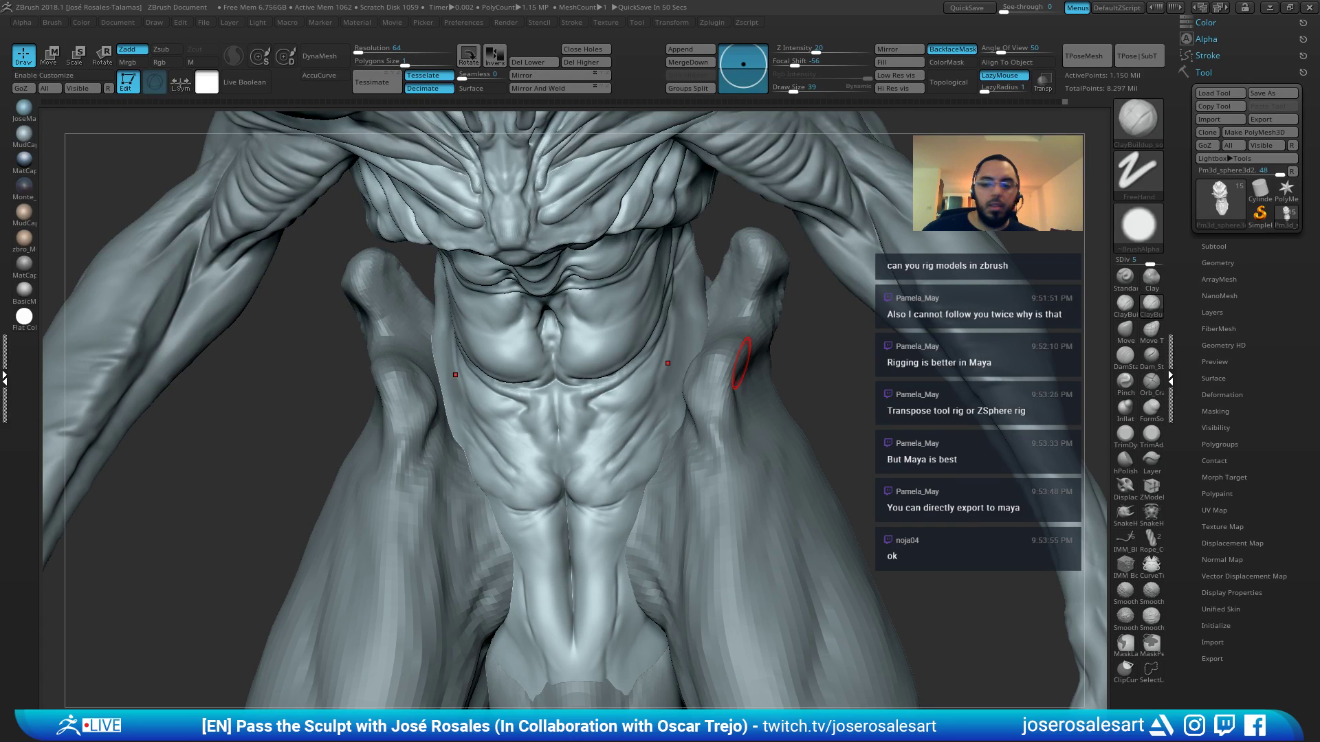
pyautogui.keyDown('ctrl'); pyautogui.moveTo(656, 354); pyautogui.dragTo(574, 344, button='right'); pyautogui.keyUp('ctrl')
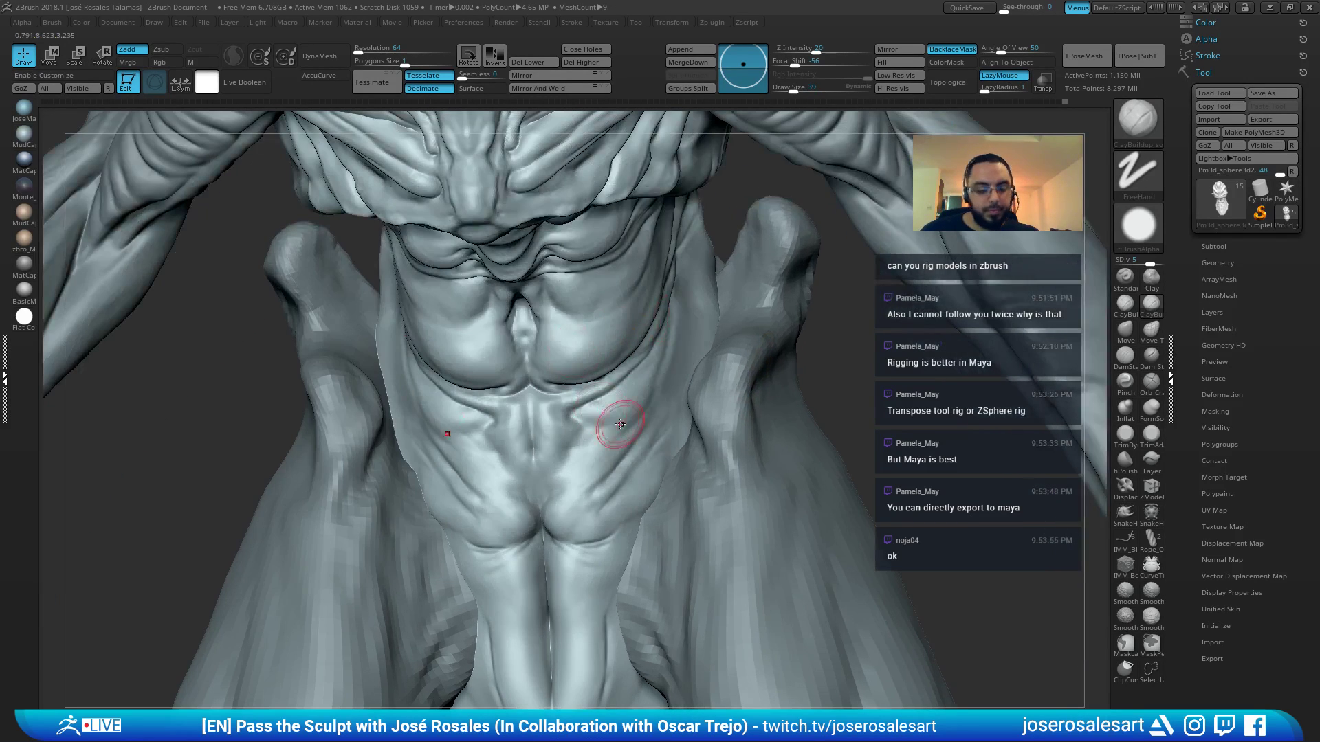
# Carve diagonal creases across the sides of the lower abdomen with DamStandard at draw size 30
pyautogui.press('b')
pyautogui.press('d')
pyautogui.press('s')
pyautogui.moveTo(642, 427)
pyautogui.mouseDown(button='right')
pyautogui.moveTo(618, 421)
pyautogui.moveTo(581, 444)
pyautogui.moveTo(610, 472)
pyautogui.mouseUp(button='right')
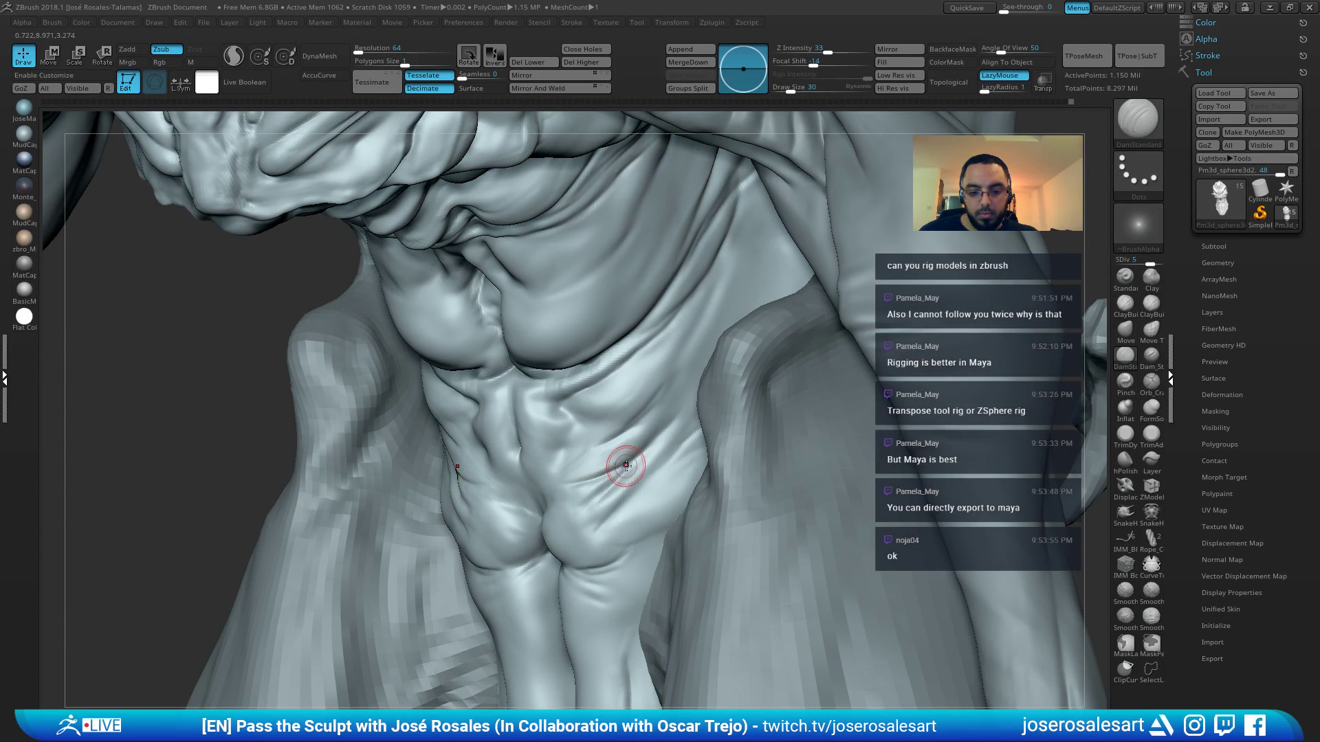
# Build up the diagonal muscle folds of the lower abdomen with ClayBuildup at draw size 48 and smooth them
pyautogui.press('b')
pyautogui.press('c')
pyautogui.press('b')
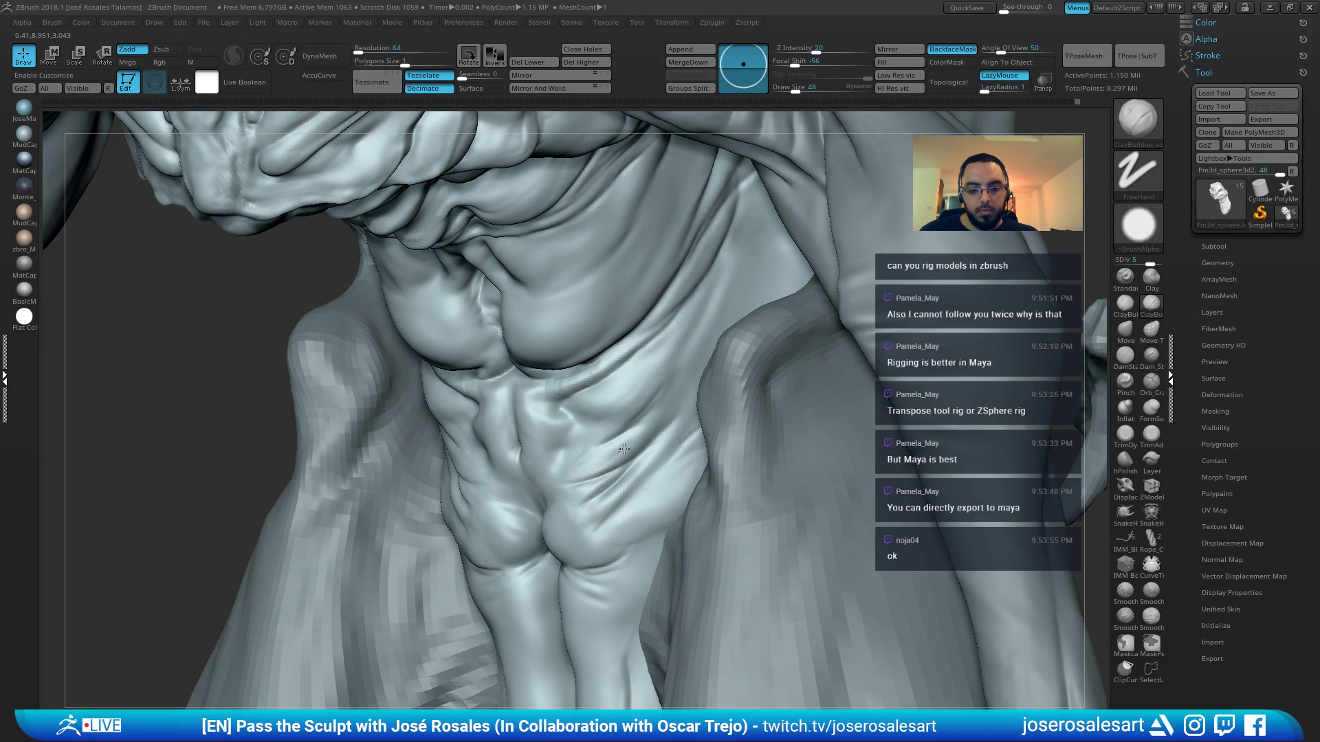
pyautogui.moveTo(596, 459); pyautogui.dragTo(598, 453, button='right')
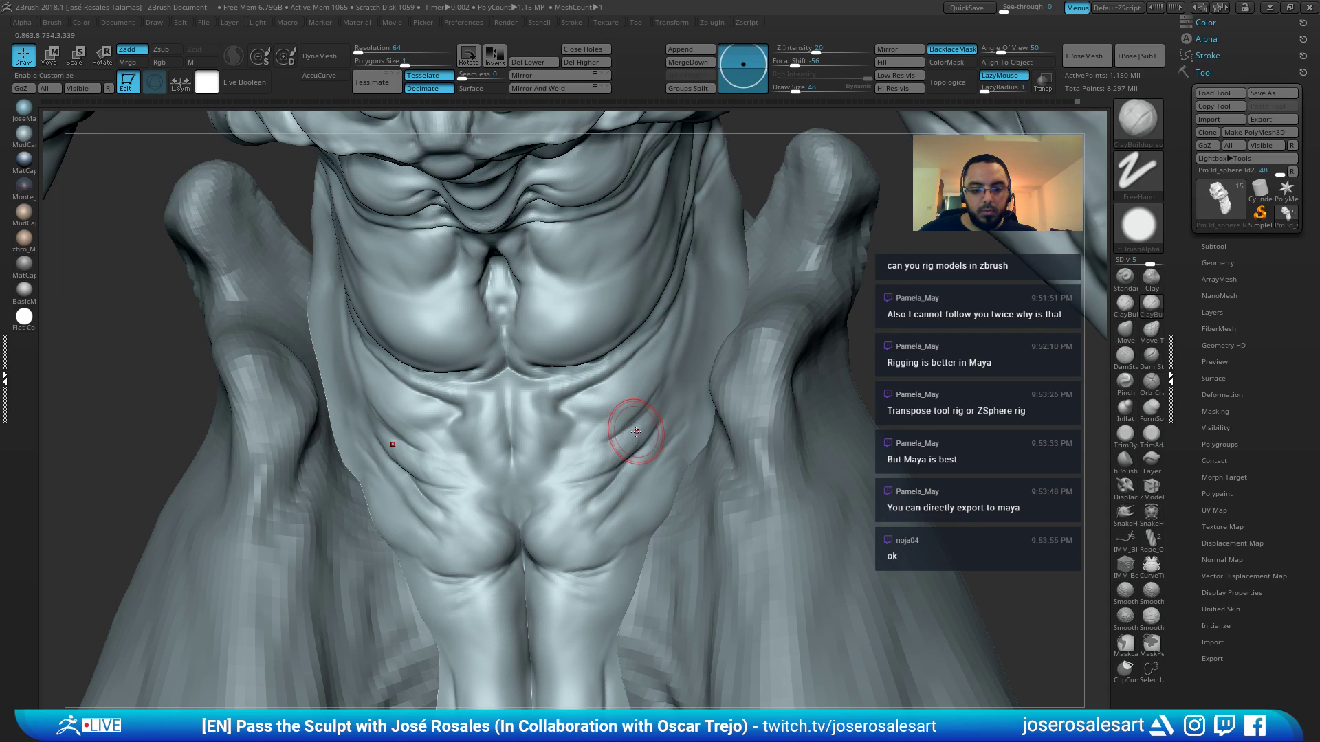
pyautogui.keyDown('shift'); pyautogui.moveTo(646, 440); pyautogui.dragTo(615, 445); pyautogui.keyUp('shift')
pyautogui.keyDown('ctrl'); pyautogui.moveTo(660, 433); pyautogui.dragTo(628, 444, button='right'); pyautogui.keyUp('ctrl')
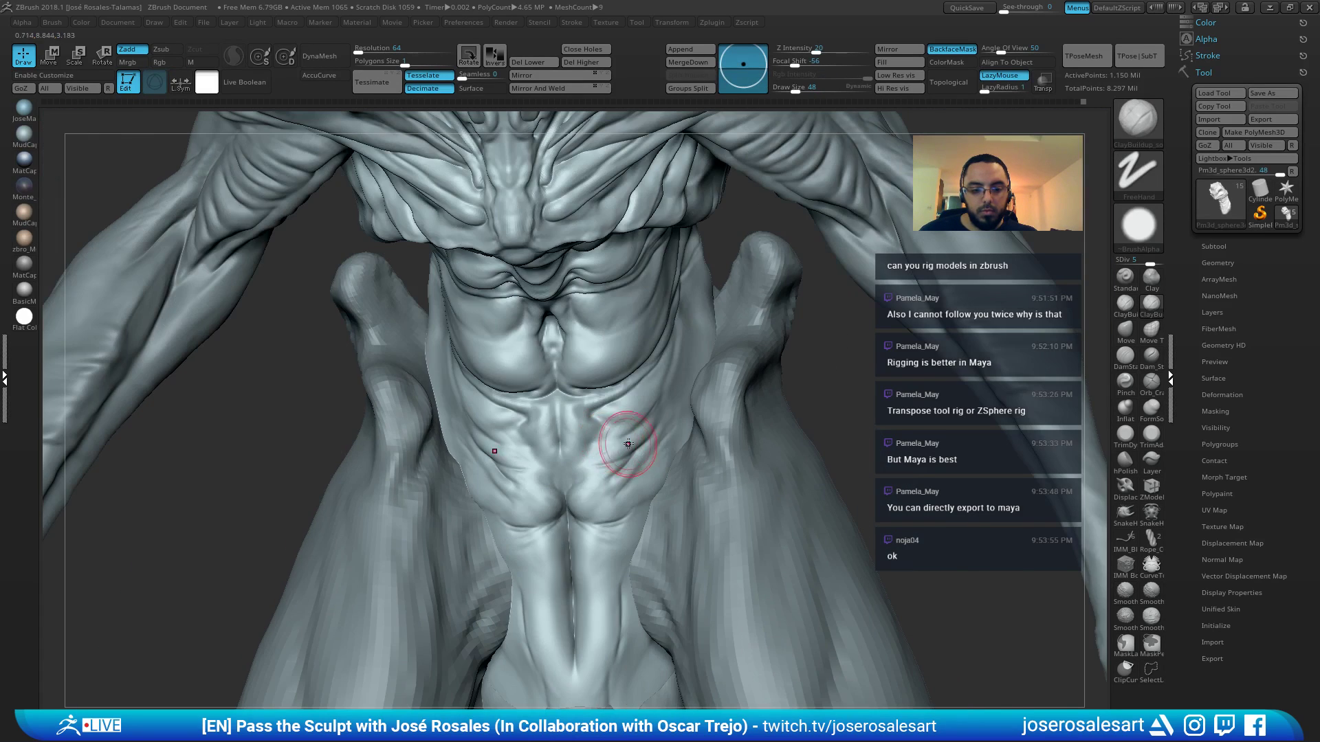
# Sharpen the creases between the lower abdominal folds with DamStandard at draw size 26
pyautogui.moveTo(712, 437); pyautogui.dragTo(604, 442, button='right')
pyautogui.press('b')
pyautogui.press('d')
pyautogui.press('s')
pyautogui.press('s')
pyautogui.moveTo(630, 455); pyautogui.dragTo(625, 456)
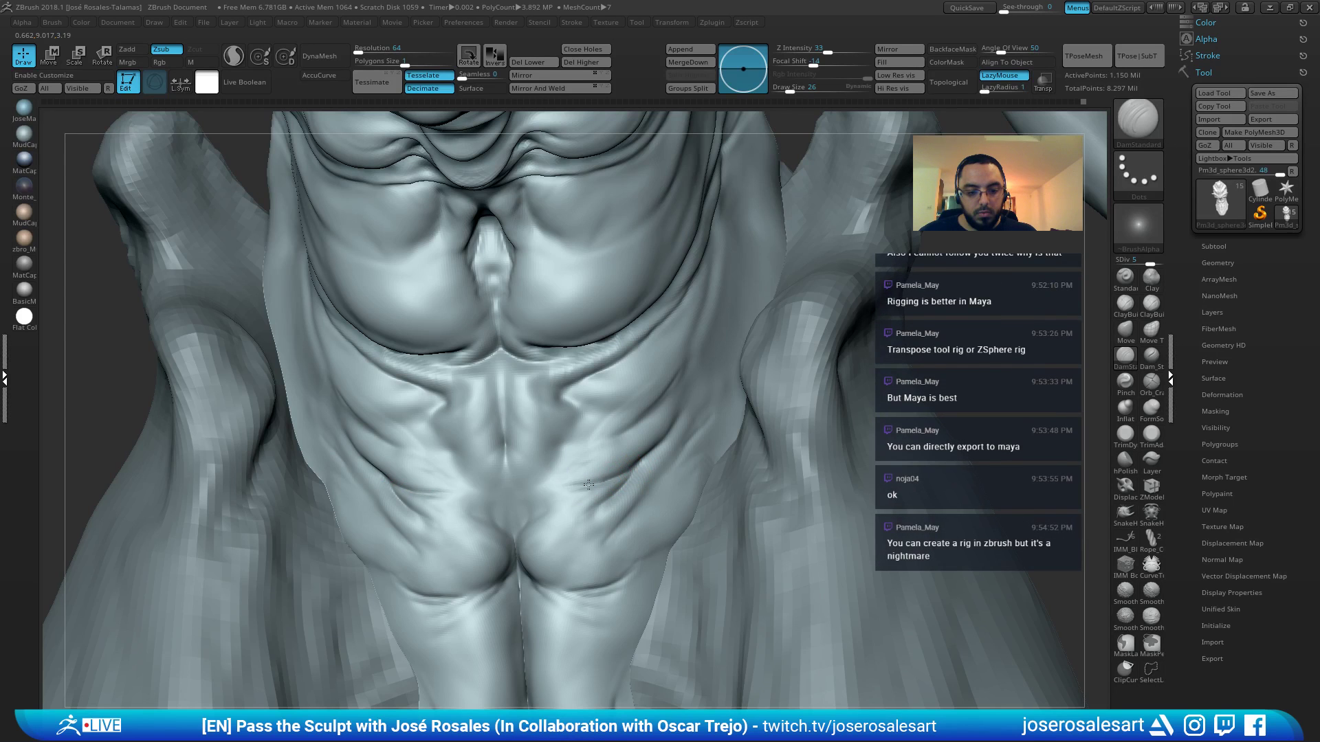
# Add volume to the small folds beside the abdomen's midline with ClayBuildup at draw size 30 and isolate the torso
pyautogui.moveTo(581, 455)
pyautogui.keyDown('ctrl'); pyautogui.mouseDown(button='right')
pyautogui.moveTo(577, 406)
pyautogui.moveTo(651, 404)
pyautogui.moveTo(627, 436)
pyautogui.moveTo(689, 421)
pyautogui.moveTo(633, 389)
pyautogui.mouseUp(button='right'); pyautogui.keyUp('ctrl')
pyautogui.press('b')
pyautogui.press('c')
pyautogui.press('b')
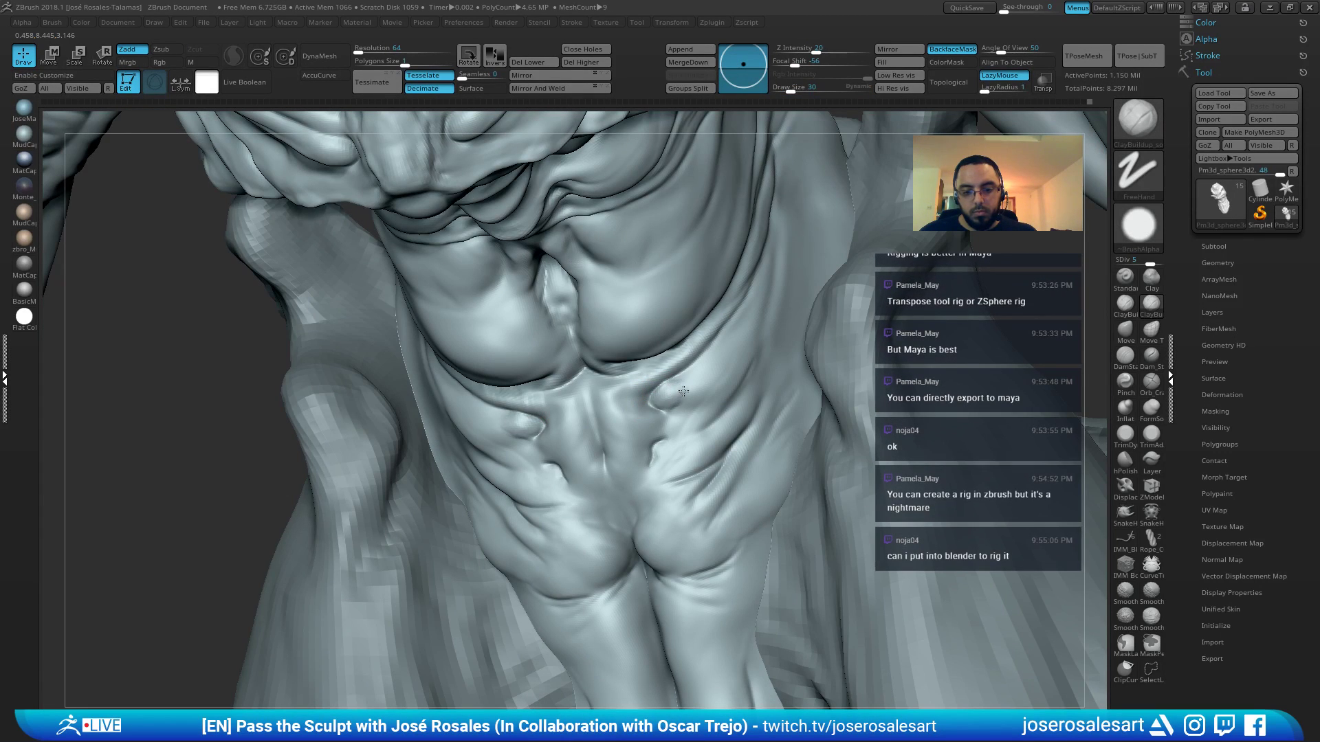
pyautogui.press('shift')
pyautogui.moveTo(683, 359)
pyautogui.mouseDown(button='right')
pyautogui.moveTo(699, 383)
pyautogui.moveTo(680, 368)
pyautogui.moveTo(739, 288)
pyautogui.moveTo(792, 285)
pyautogui.moveTo(790, 337)
pyautogui.mouseUp(button='right')
pyautogui.moveTo(767, 436)
pyautogui.mouseDown(button='right')
pyautogui.moveTo(722, 495)
pyautogui.moveTo(654, 472)
pyautogui.moveTo(678, 391)
pyautogui.moveTo(598, 396)
pyautogui.mouseUp(button='right')
pyautogui.moveTo(770, 409)
pyautogui.mouseDown(button='right')
pyautogui.moveTo(730, 416)
pyautogui.moveTo(882, 435)
pyautogui.moveTo(745, 348)
pyautogui.mouseUp(button='right')
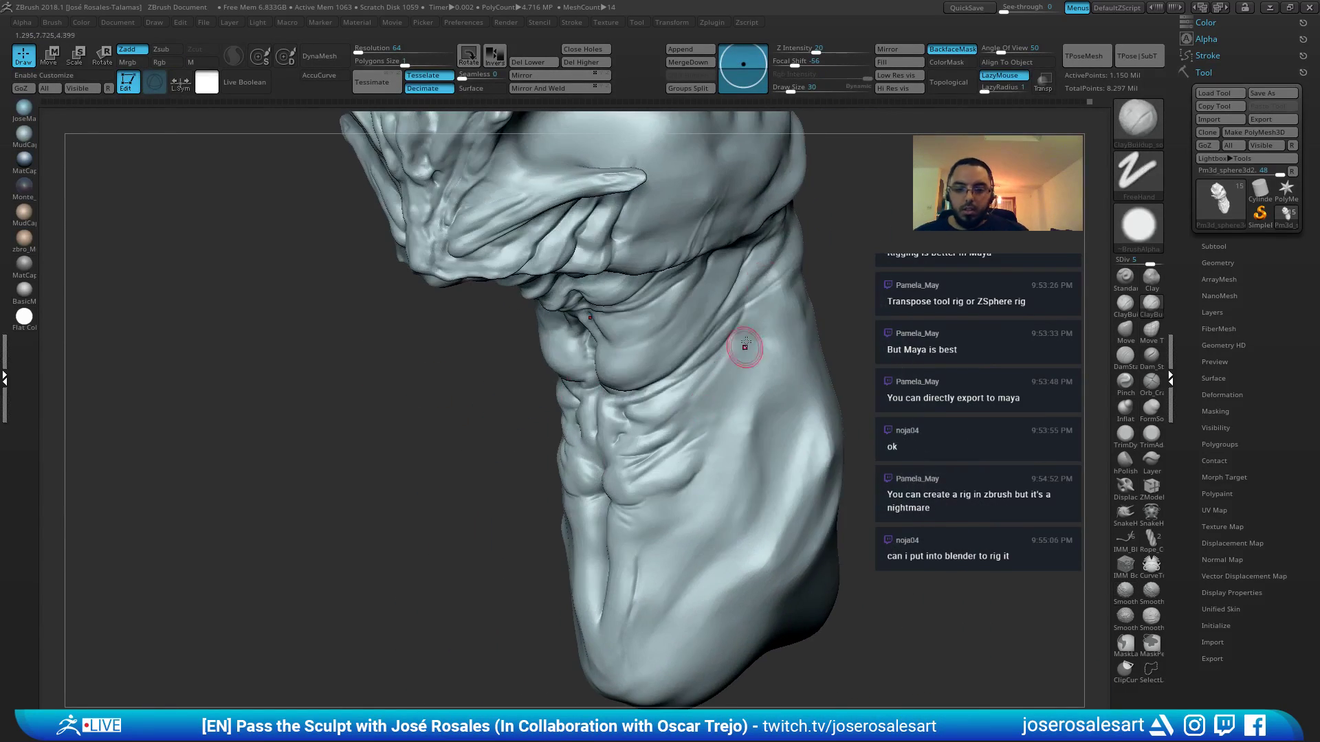
# Carve fine creases from the abdominal folds toward the flank with DamStandard at draw size 23
pyautogui.moveTo(714, 423)
pyautogui.mouseDown(button='right')
pyautogui.moveTo(704, 382)
pyautogui.moveTo(707, 415)
pyautogui.mouseUp(button='right')
pyautogui.press('b')
pyautogui.press('d')
pyautogui.press('s')
pyautogui.press('s')
pyautogui.moveTo(737, 414); pyautogui.dragTo(734, 413)
pyautogui.moveTo(646, 430); pyautogui.dragTo(684, 436, button='right')
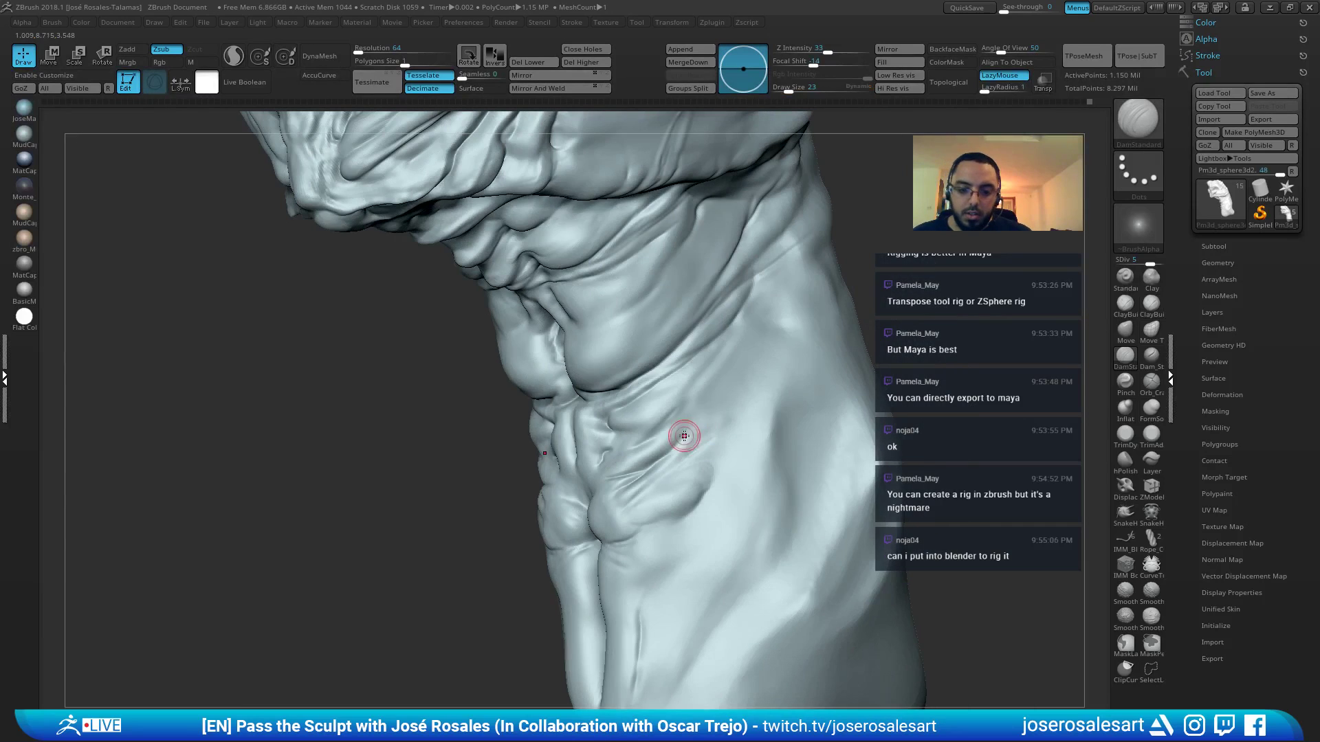
# Extend deeper creases from the abdomen up along the flank with DamStandard at draw size 42, smoothing the excess
pyautogui.press('s')
pyautogui.moveTo(727, 414); pyautogui.dragTo(733, 414)
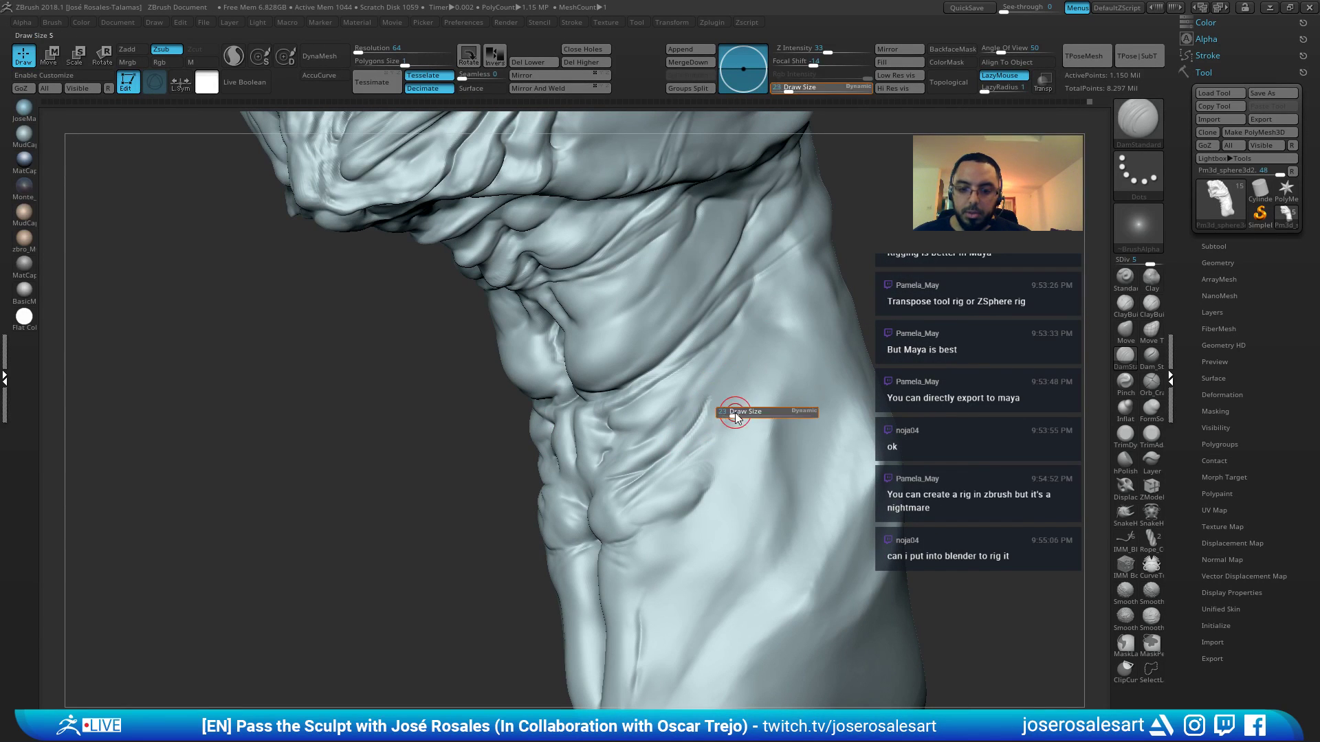
pyautogui.moveTo(734, 414); pyautogui.dragTo(700, 420, button='right')
pyautogui.moveTo(706, 416); pyautogui.dragTo(709, 397)
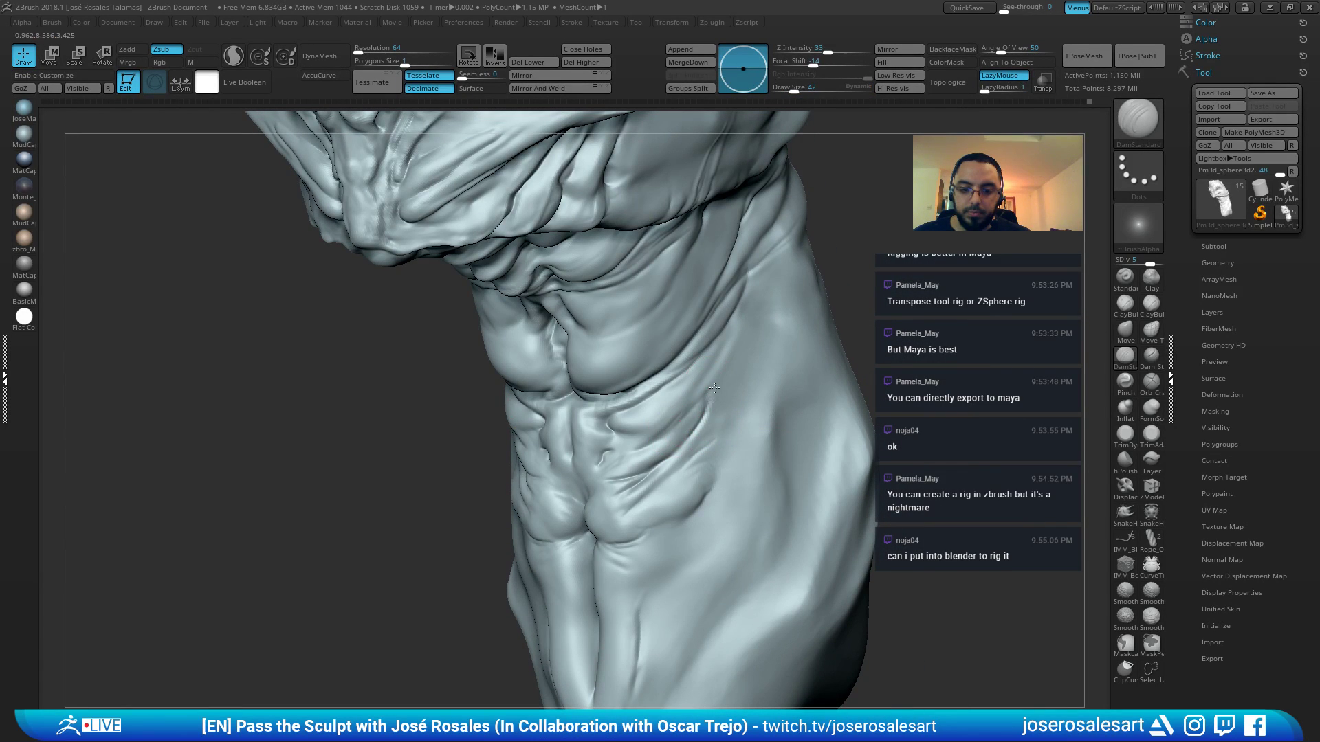
pyautogui.moveTo(745, 374); pyautogui.dragTo(730, 388, button='right')
pyautogui.moveTo(730, 387); pyautogui.dragTo(708, 417)
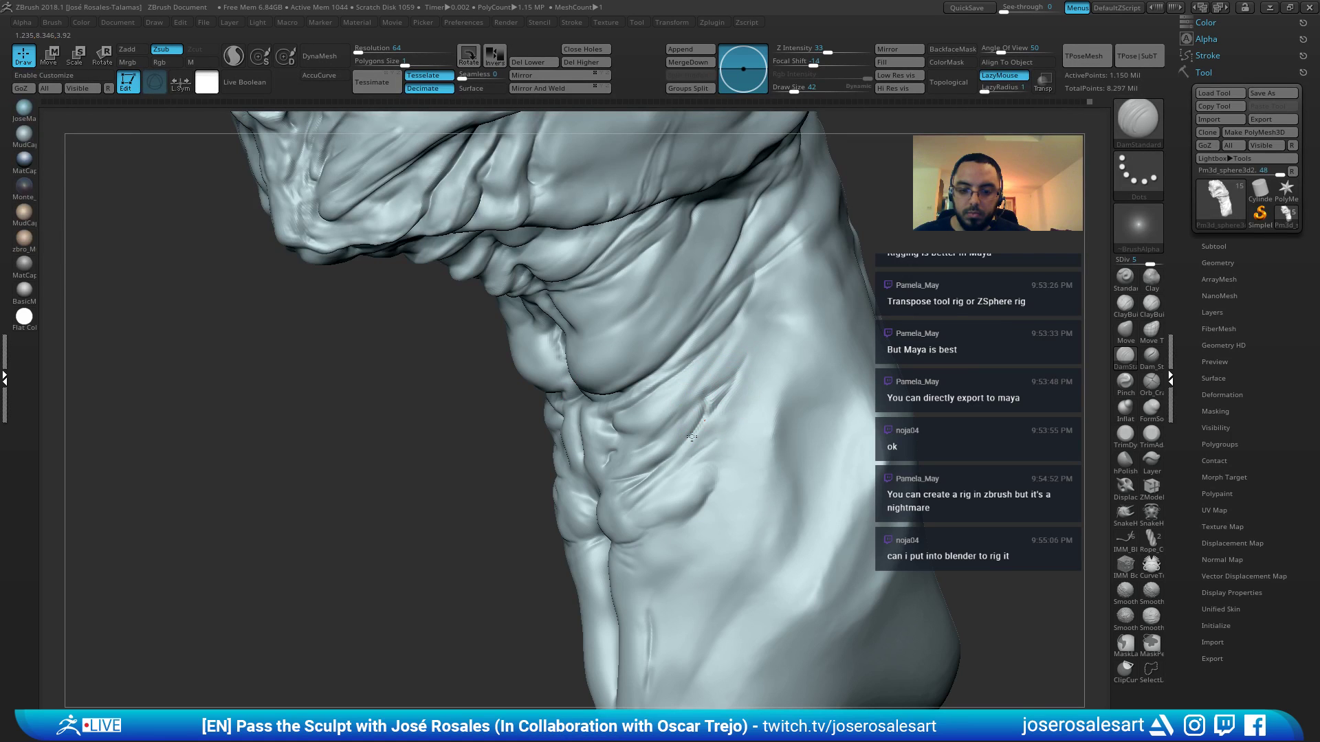
pyautogui.moveTo(705, 417); pyautogui.dragTo(722, 398, button='right')
pyautogui.keyDown('shift'); pyautogui.moveTo(721, 398); pyautogui.dragTo(708, 419); pyautogui.keyUp('shift')
pyautogui.moveTo(715, 413); pyautogui.dragTo(700, 402, button='right')
pyautogui.moveTo(676, 411)
pyautogui.mouseDown()
pyautogui.moveTo(712, 362)
pyautogui.moveTo(727, 371)
pyautogui.moveTo(725, 352)
pyautogui.moveTo(769, 289)
pyautogui.mouseUp()
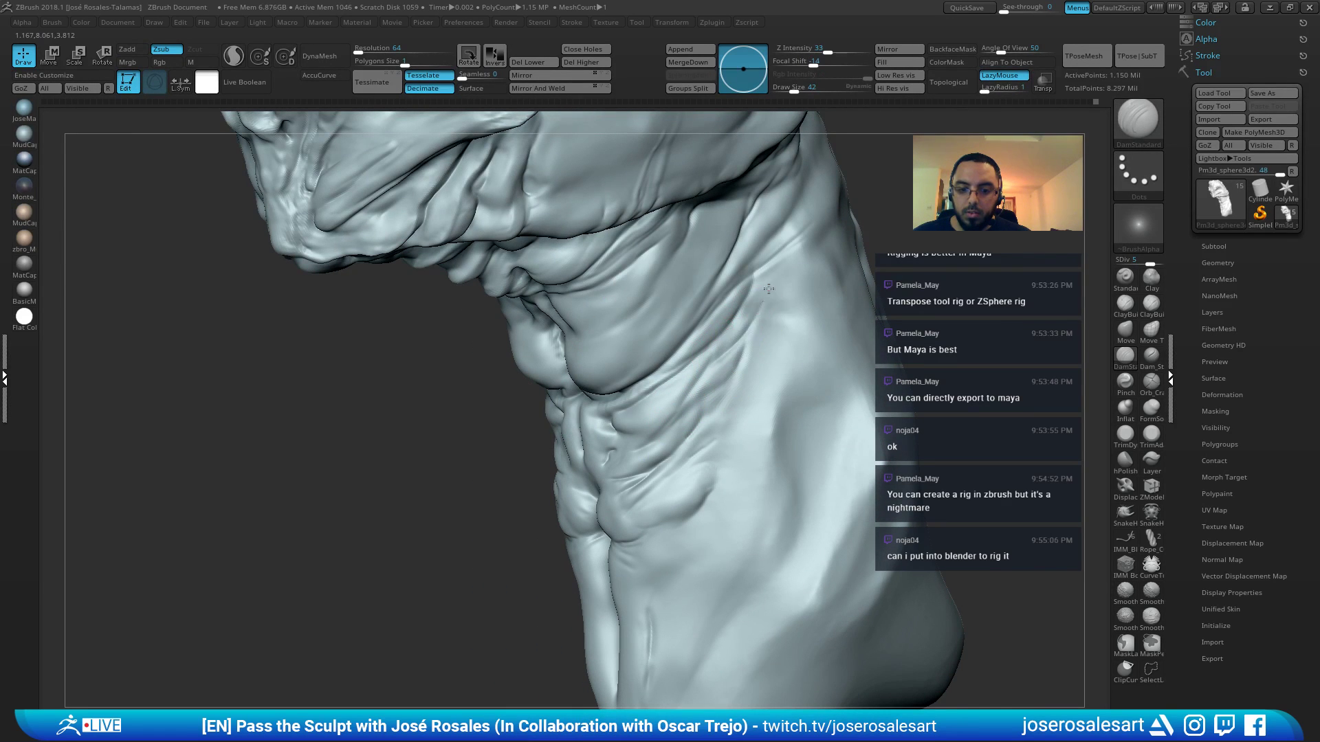
# Refine the flank creases below the ribcage with DamStandard at draw size 28
pyautogui.moveTo(749, 386); pyautogui.dragTo(742, 406, button='right')
pyautogui.press('s')
pyautogui.click(756, 386)
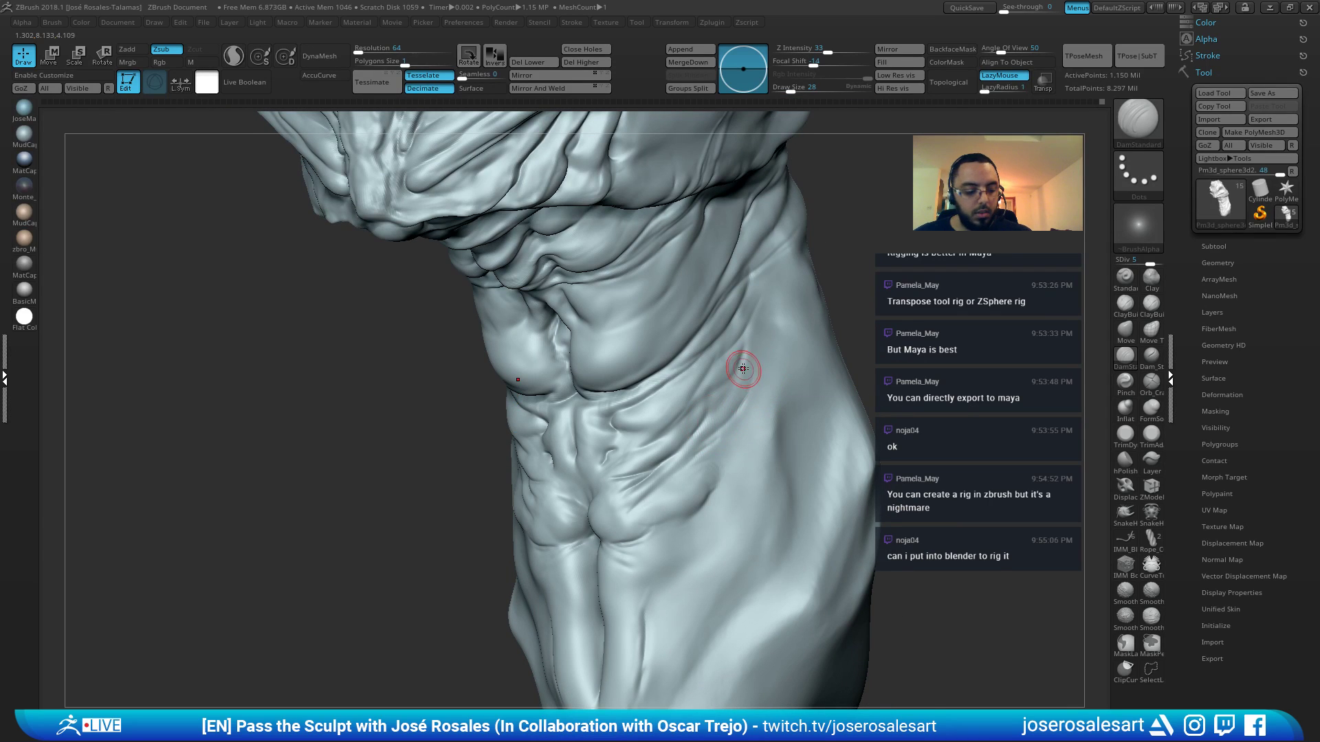
# Raise thin skin ridges between the flank creases with the Standard brush at draw size 12
pyautogui.press('b')
pyautogui.press('s')
pyautogui.press('t')
pyautogui.press('s')
pyautogui.click(695, 446)
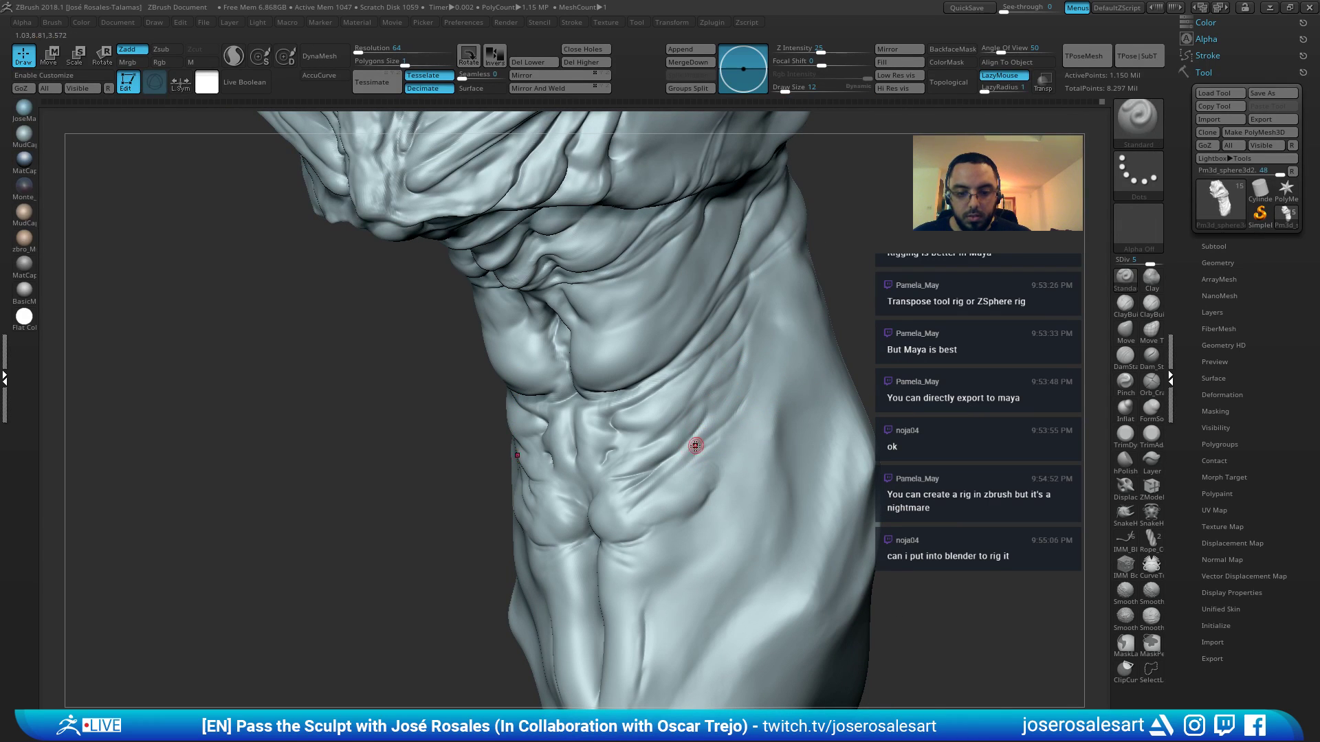
pyautogui.moveTo(734, 404); pyautogui.dragTo(748, 378)
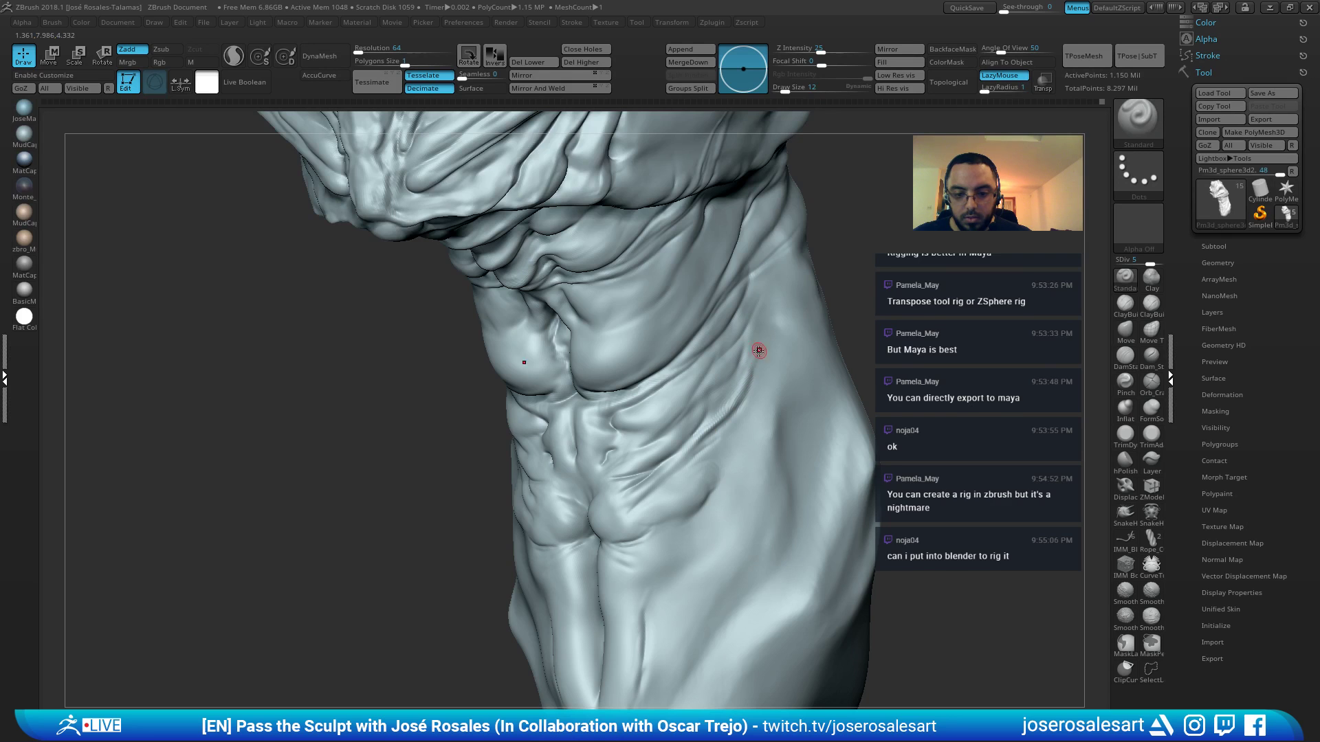
# Deepen the creases around the new flank ridges with DamStandard at draw size 23
pyautogui.press('s')
pyautogui.moveTo(760, 350)
pyautogui.mouseDown(button='right')
pyautogui.moveTo(725, 422)
pyautogui.moveTo(749, 385)
pyautogui.mouseUp(button='right')
pyautogui.click(743, 389)
pyautogui.press('b')
pyautogui.press('d')
pyautogui.press('s')
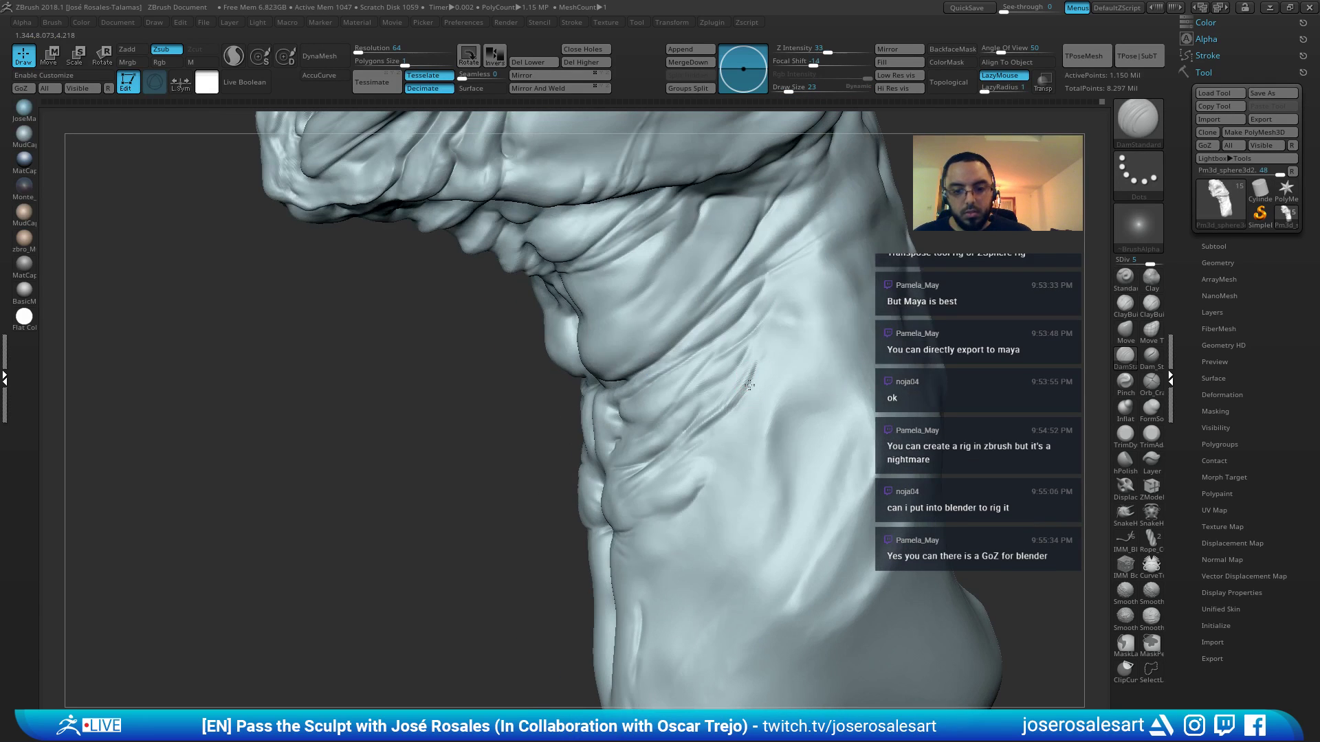
pyautogui.moveTo(680, 445); pyautogui.dragTo(707, 421, button='right')
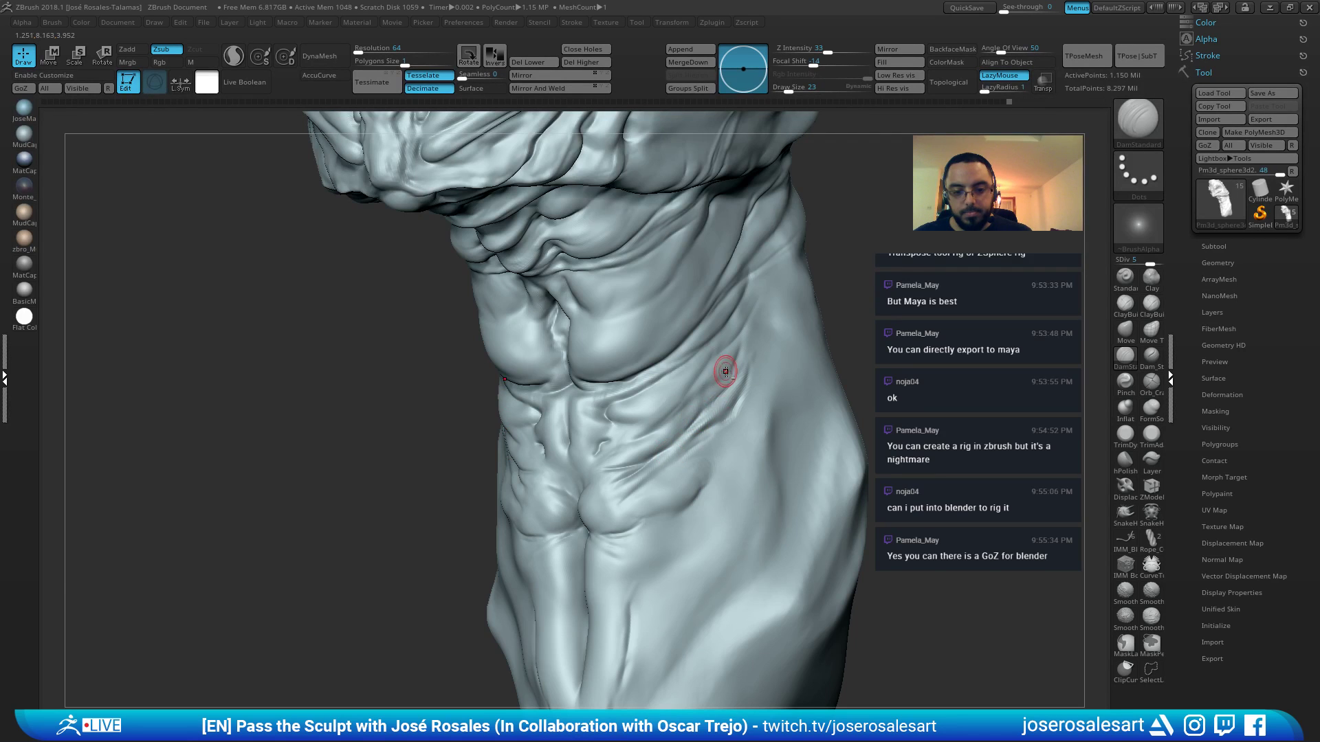
# Add finer raised skin strands along the flank folds with the Standard brush at draw size 9
pyautogui.moveTo(719, 373); pyautogui.dragTo(699, 392, button='right')
pyautogui.press('b')
pyautogui.press('s')
pyautogui.press('t')
pyautogui.press('s')
pyautogui.press('s')
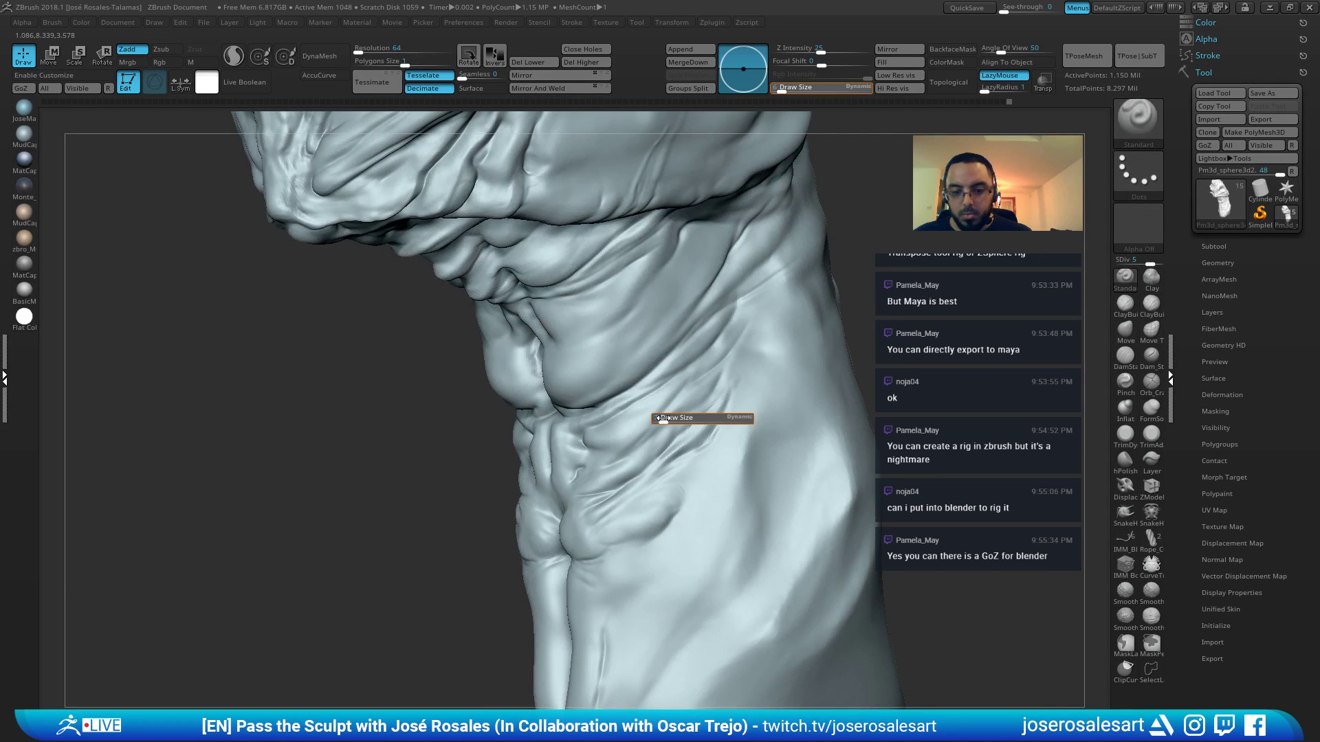
pyautogui.moveTo(661, 418); pyautogui.dragTo(664, 419)
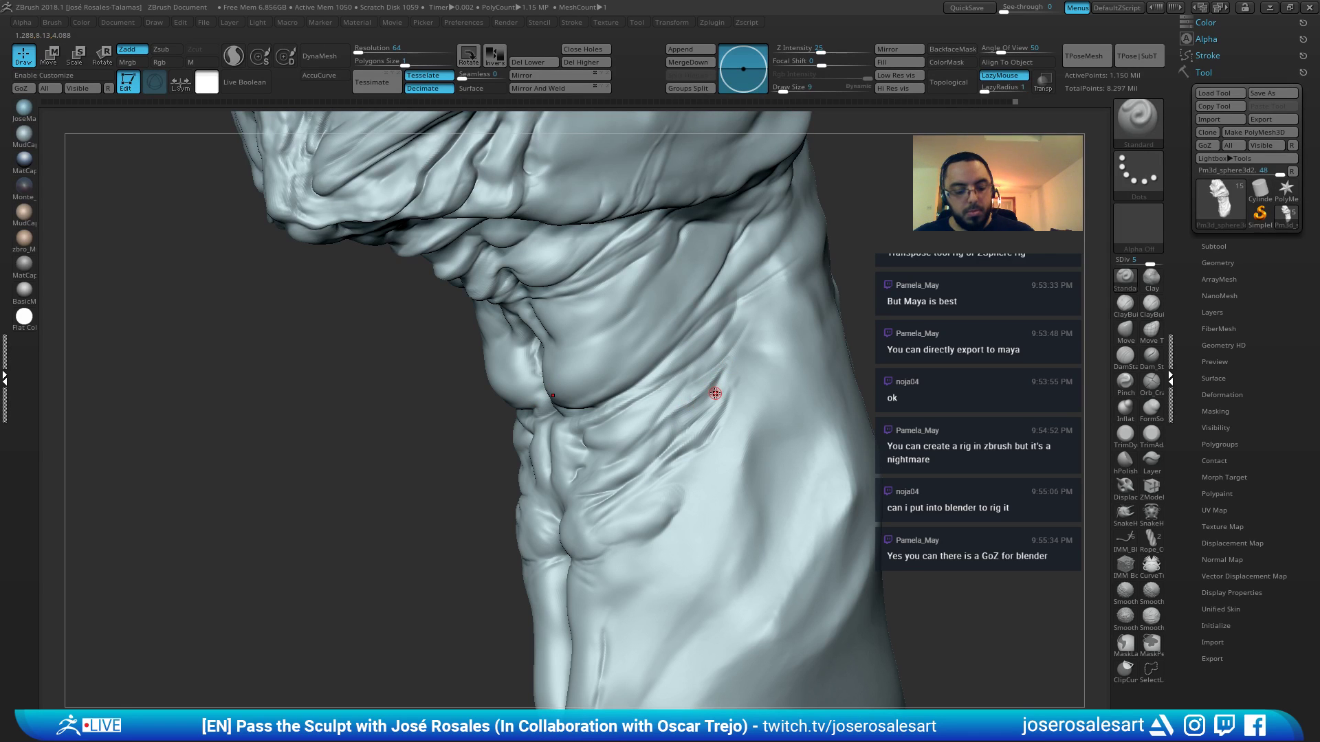
# Carve creases between the flank strands and along the ribcage's lower edge with DamStandard at draw sizes 15 and 33
pyautogui.press('b')
pyautogui.press('d')
pyautogui.press('s')
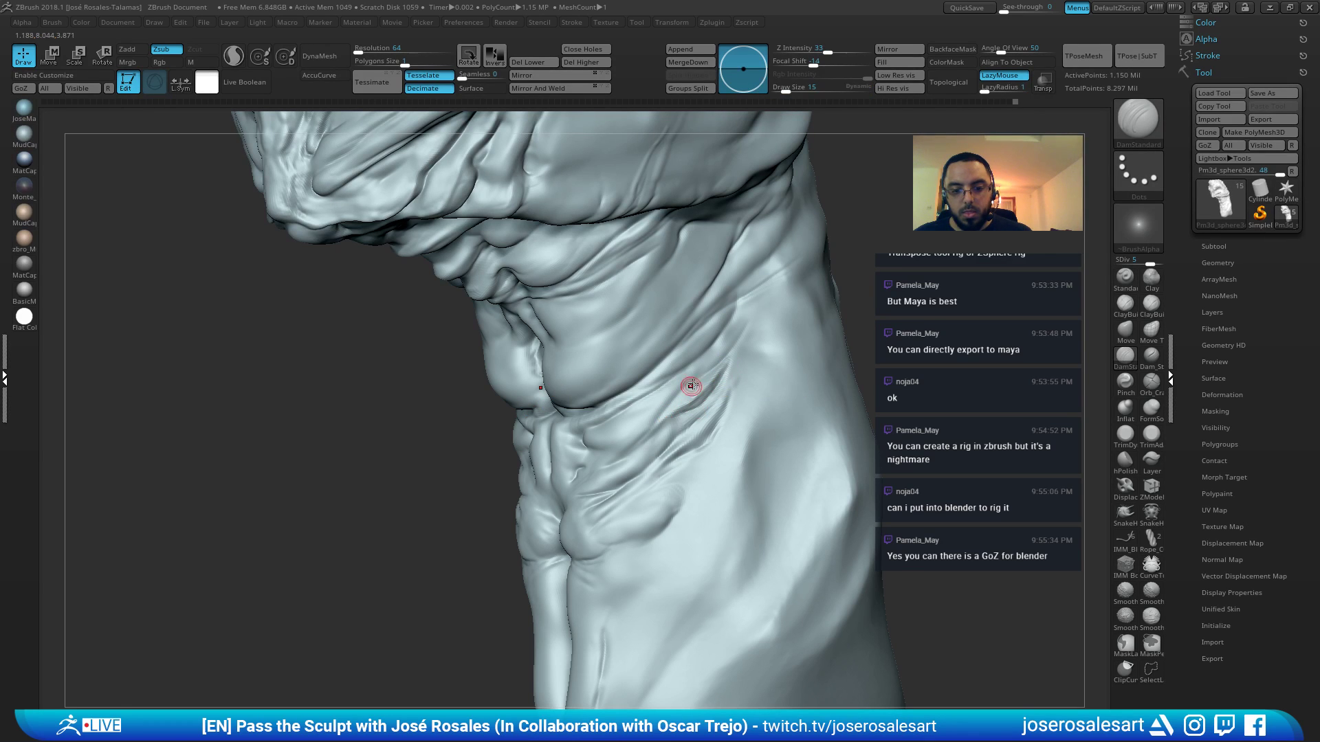
pyautogui.moveTo(677, 401); pyautogui.dragTo(651, 414, button='right')
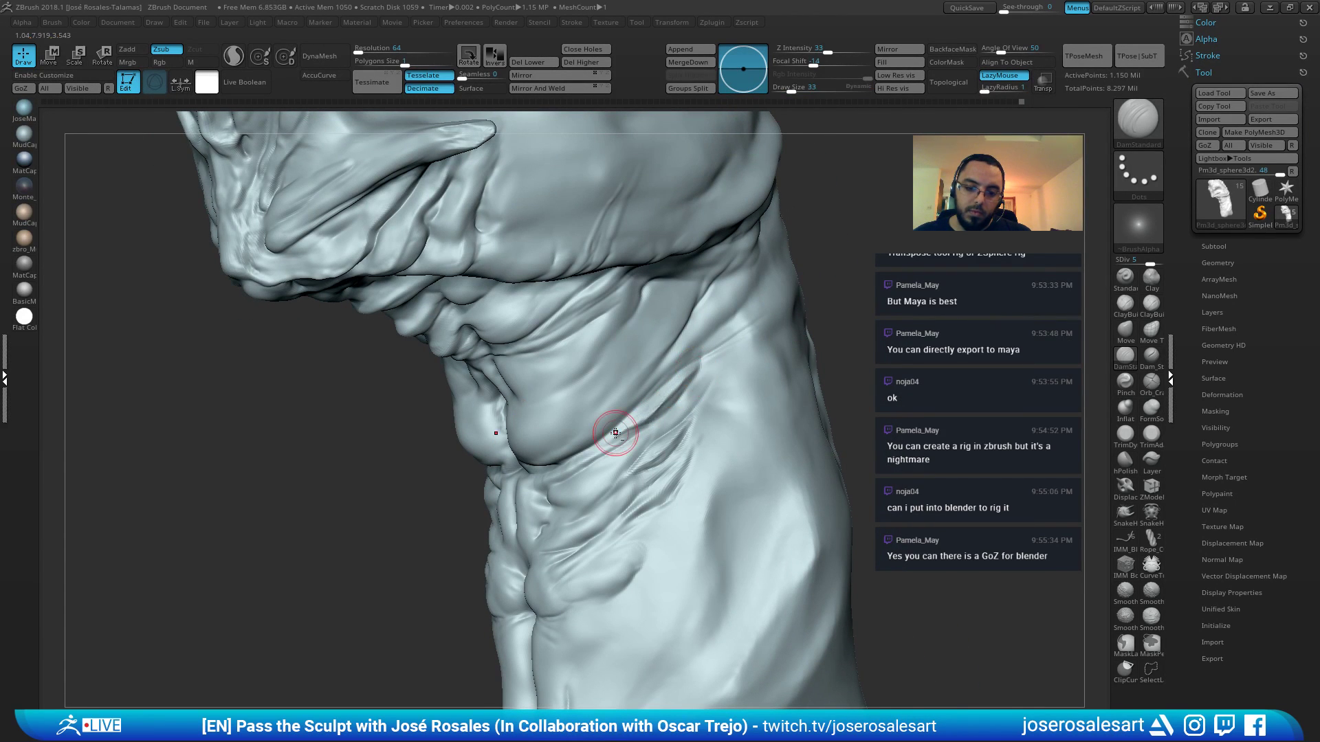
pyautogui.moveTo(604, 435)
pyautogui.mouseDown(button='right')
pyautogui.moveTo(683, 392)
pyautogui.moveTo(660, 403)
pyautogui.moveTo(686, 406)
pyautogui.moveTo(684, 393)
pyautogui.mouseUp(button='right')
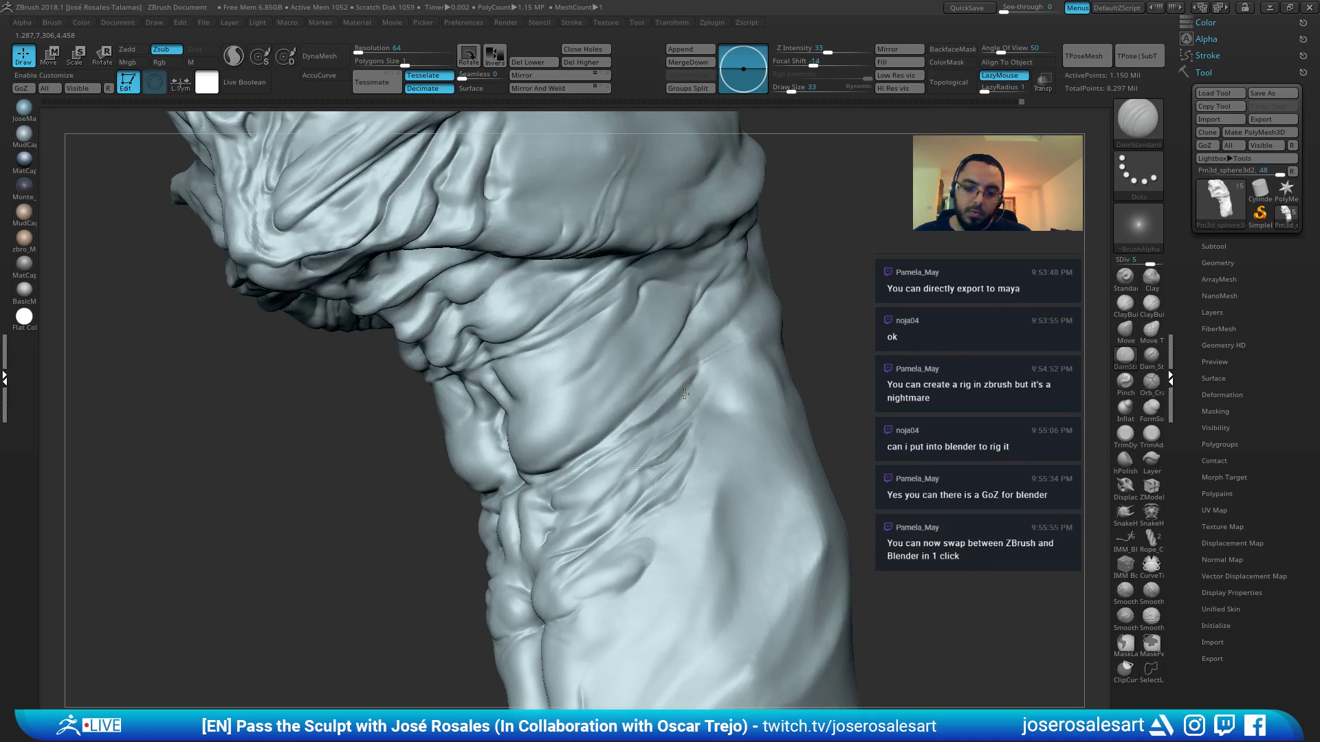
pyautogui.moveTo(655, 421); pyautogui.dragTo(622, 423)
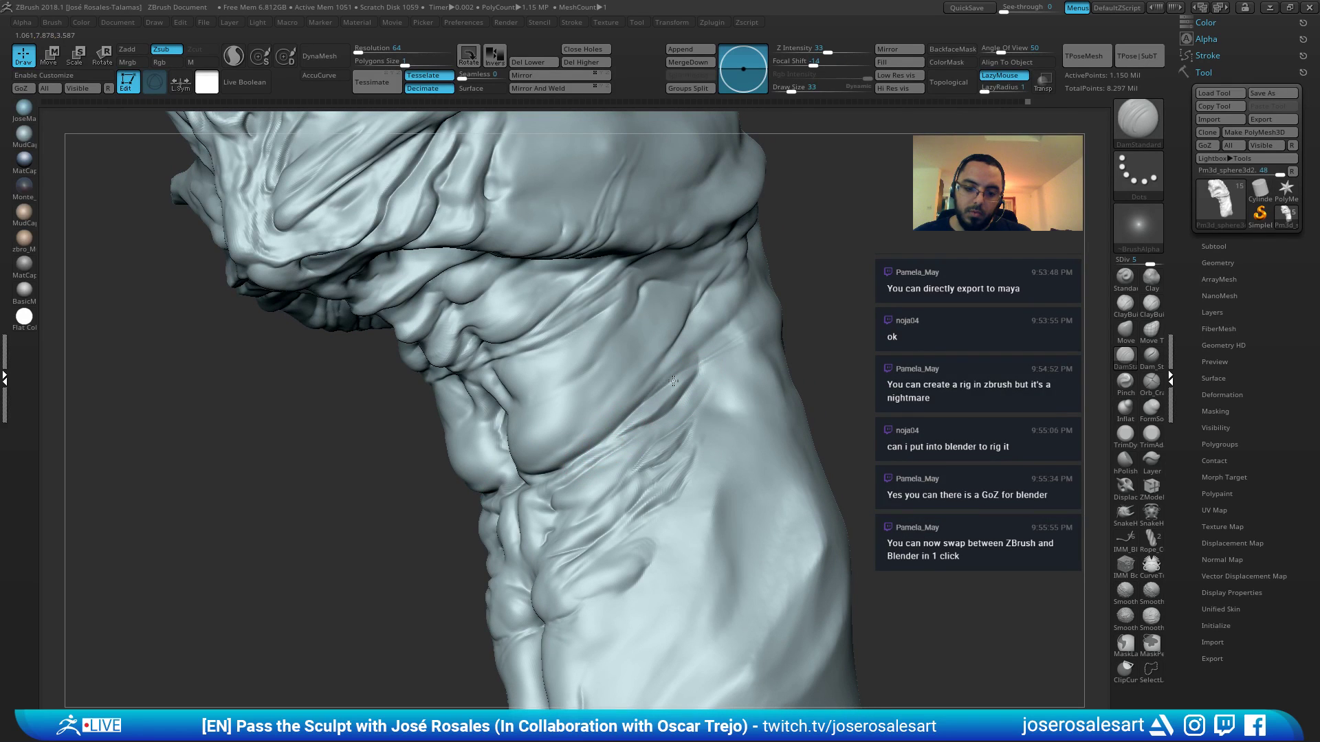
# Examine the new flank creases on the isolated torso and on the whole figure from several angles
pyautogui.moveTo(687, 383)
pyautogui.mouseDown(button='right')
pyautogui.moveTo(666, 387)
pyautogui.moveTo(775, 353)
pyautogui.moveTo(616, 362)
pyautogui.moveTo(715, 385)
pyautogui.mouseUp(button='right')
pyautogui.press('f')
pyautogui.hotkey('alt', 's')
pyautogui.hotkey('alt', 's')
pyautogui.press('2')
pyautogui.moveTo(633, 377)
pyautogui.keyDown('ctrl'); pyautogui.mouseDown(button='right')
pyautogui.moveTo(651, 317)
pyautogui.moveTo(603, 338)
pyautogui.moveTo(633, 297)
pyautogui.mouseUp(button='right'); pyautogui.keyUp('ctrl')
pyautogui.moveTo(653, 352)
pyautogui.mouseDown(button='right')
pyautogui.moveTo(610, 343)
pyautogui.moveTo(659, 329)
pyautogui.mouseUp(button='right')
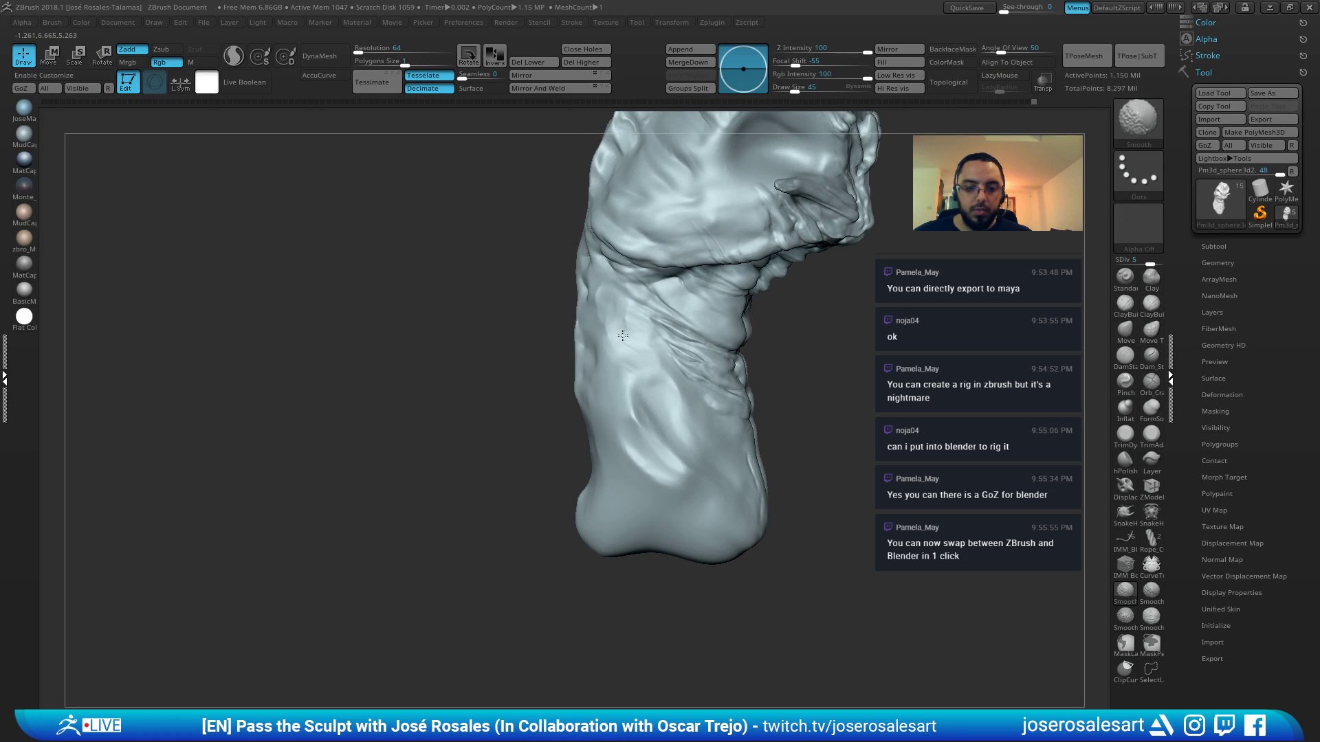
pyautogui.moveTo(801, 221)
pyautogui.mouseDown(button='right')
pyautogui.moveTo(764, 239)
pyautogui.moveTo(760, 260)
pyautogui.mouseUp(button='right')
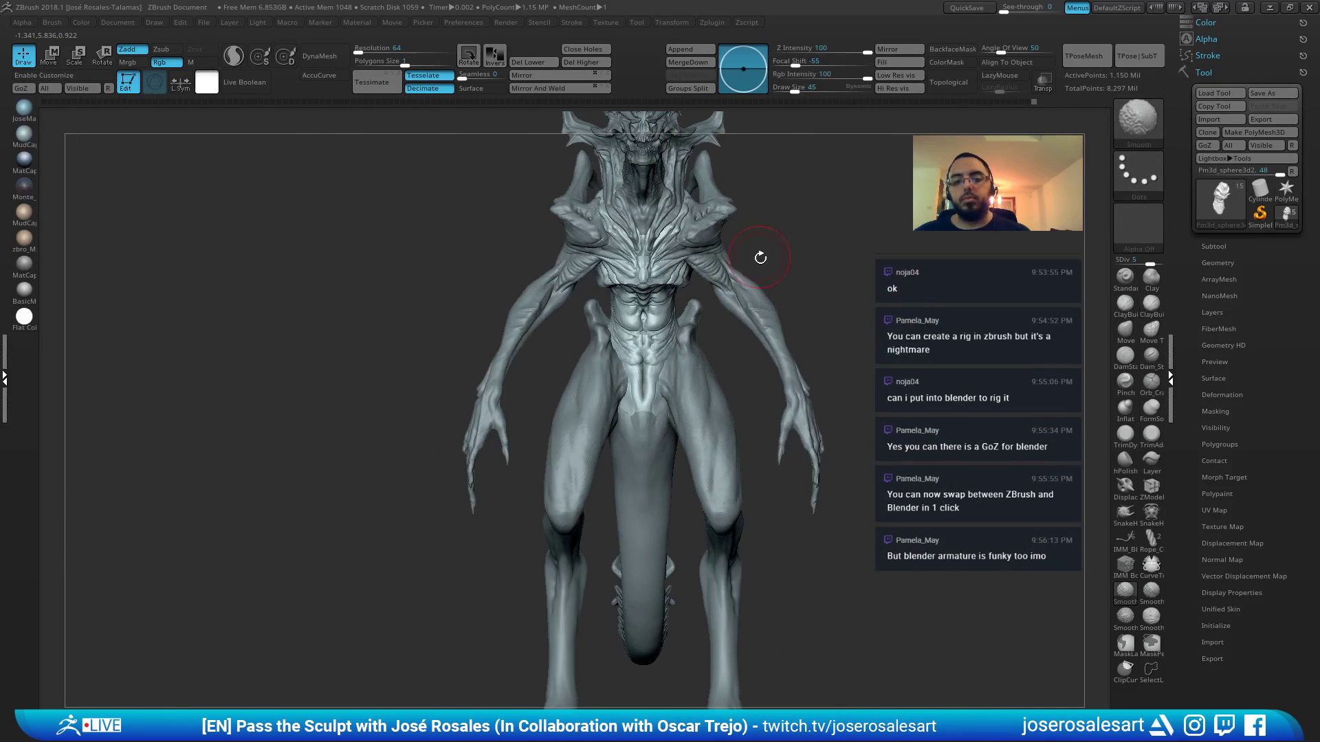
pyautogui.moveTo(670, 450)
pyautogui.keyDown('alt'); pyautogui.mouseDown(button='right')
pyautogui.moveTo(692, 486)
pyautogui.moveTo(795, 339)
pyautogui.moveTo(659, 336)
pyautogui.moveTo(679, 440)
pyautogui.mouseUp(button='right'); pyautogui.keyUp('alt')
# Swell and smooth the lower abdominal folds toward the flank with the Inflat brush at draw size 51 and Z intensity 10
pyautogui.press('b')
pyautogui.press('i')
pyautogui.press('n')
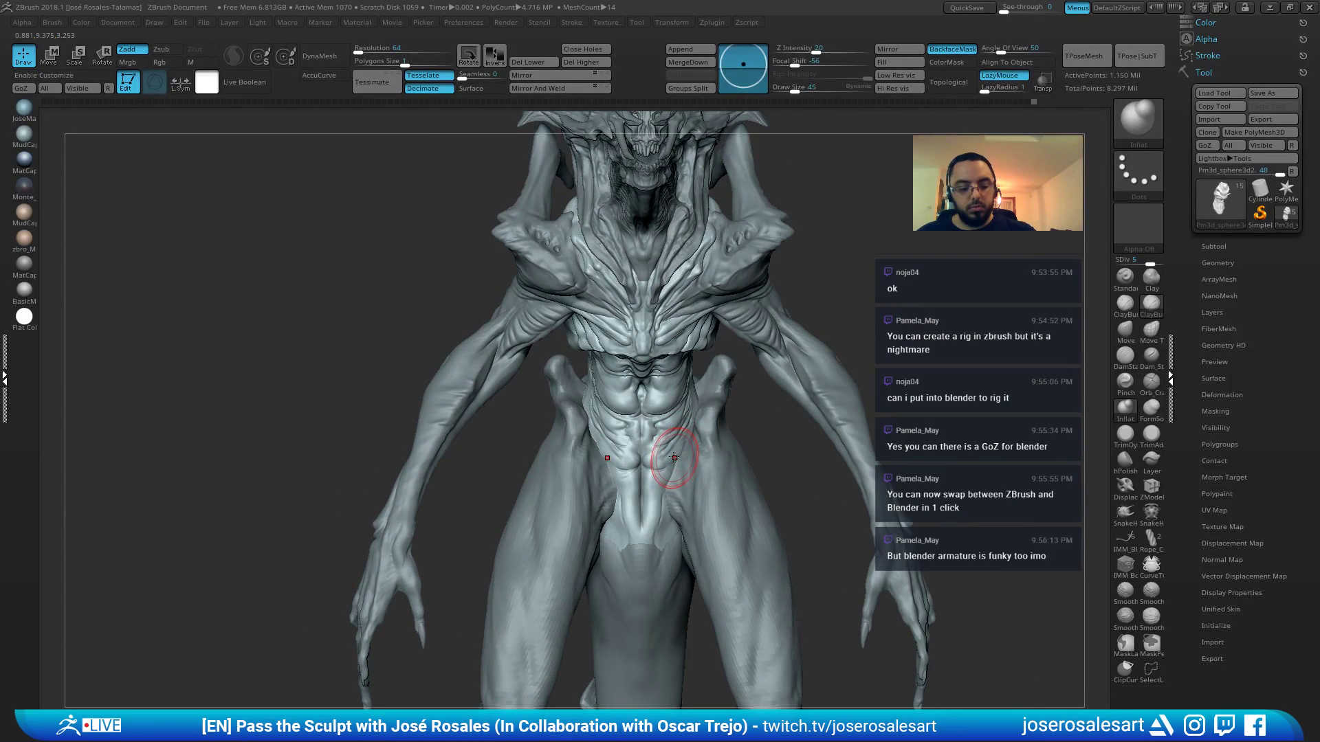
pyautogui.press('s')
pyautogui.moveTo(671, 467); pyautogui.dragTo(682, 466)
pyautogui.moveTo(608, 478)
pyautogui.mouseDown(button='right')
pyautogui.moveTo(660, 467)
pyautogui.moveTo(612, 474)
pyautogui.mouseUp(button='right')
pyautogui.keyDown('ctrl'); pyautogui.moveTo(612, 474); pyautogui.dragTo(595, 462, button='right'); pyautogui.keyUp('ctrl')
pyautogui.moveTo(596, 463)
pyautogui.keyDown('shift'); pyautogui.mouseDown()
pyautogui.moveTo(590, 453)
pyautogui.moveTo(605, 459)
pyautogui.mouseUp(); pyautogui.keyUp('shift')
pyautogui.moveTo(613, 474); pyautogui.dragTo(708, 413, button='right')
pyautogui.keyDown('shift'); pyautogui.moveTo(737, 375); pyautogui.dragTo(687, 447); pyautogui.keyUp('shift')
pyautogui.moveTo(743, 395); pyautogui.dragTo(643, 384, button='right')
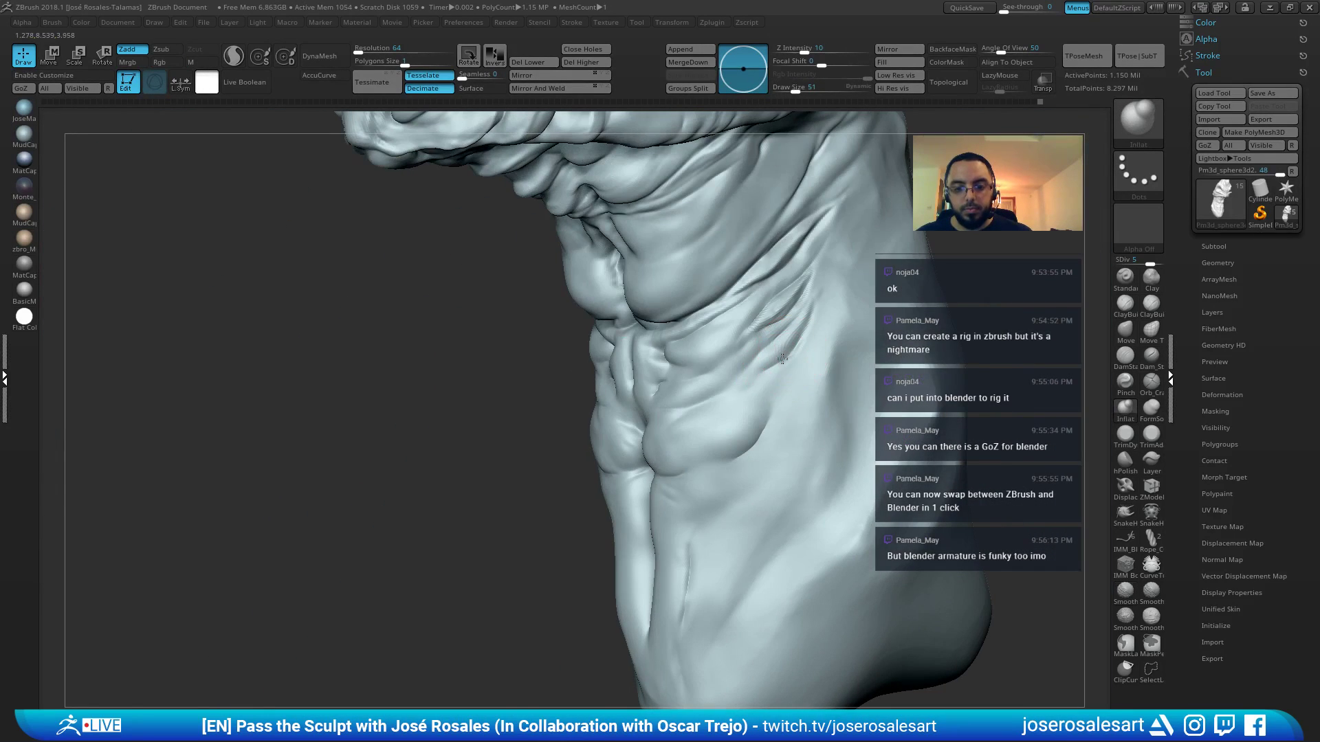
pyautogui.keyDown('shift'); pyautogui.moveTo(788, 347); pyautogui.dragTo(700, 440); pyautogui.keyUp('shift')
# Carve creases between the lower abdominal folds and around their inner ends with DamStandard at draw size 28
pyautogui.moveTo(745, 389)
pyautogui.mouseDown(button='right')
pyautogui.moveTo(723, 261)
pyautogui.moveTo(595, 362)
pyautogui.mouseUp(button='right')
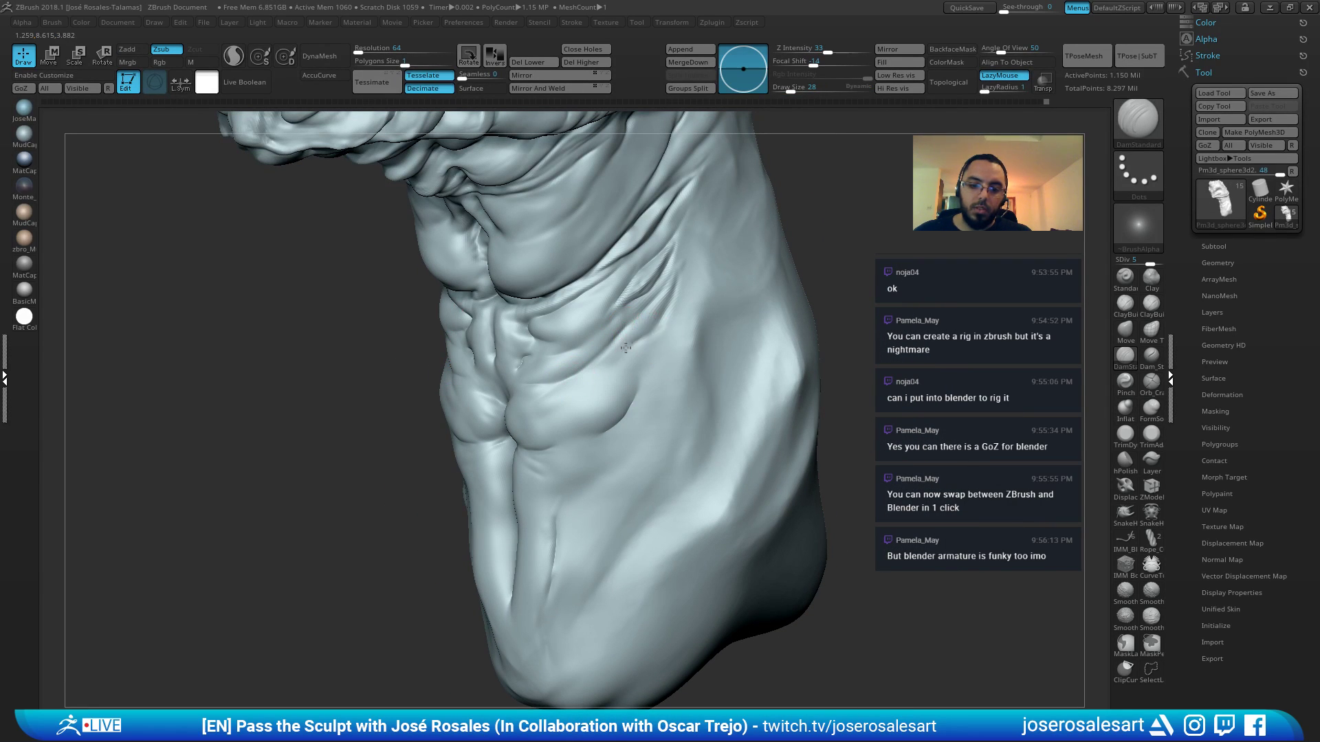
pyautogui.moveTo(629, 339)
pyautogui.mouseDown(button='right')
pyautogui.moveTo(635, 310)
pyautogui.moveTo(627, 350)
pyautogui.mouseUp(button='right')
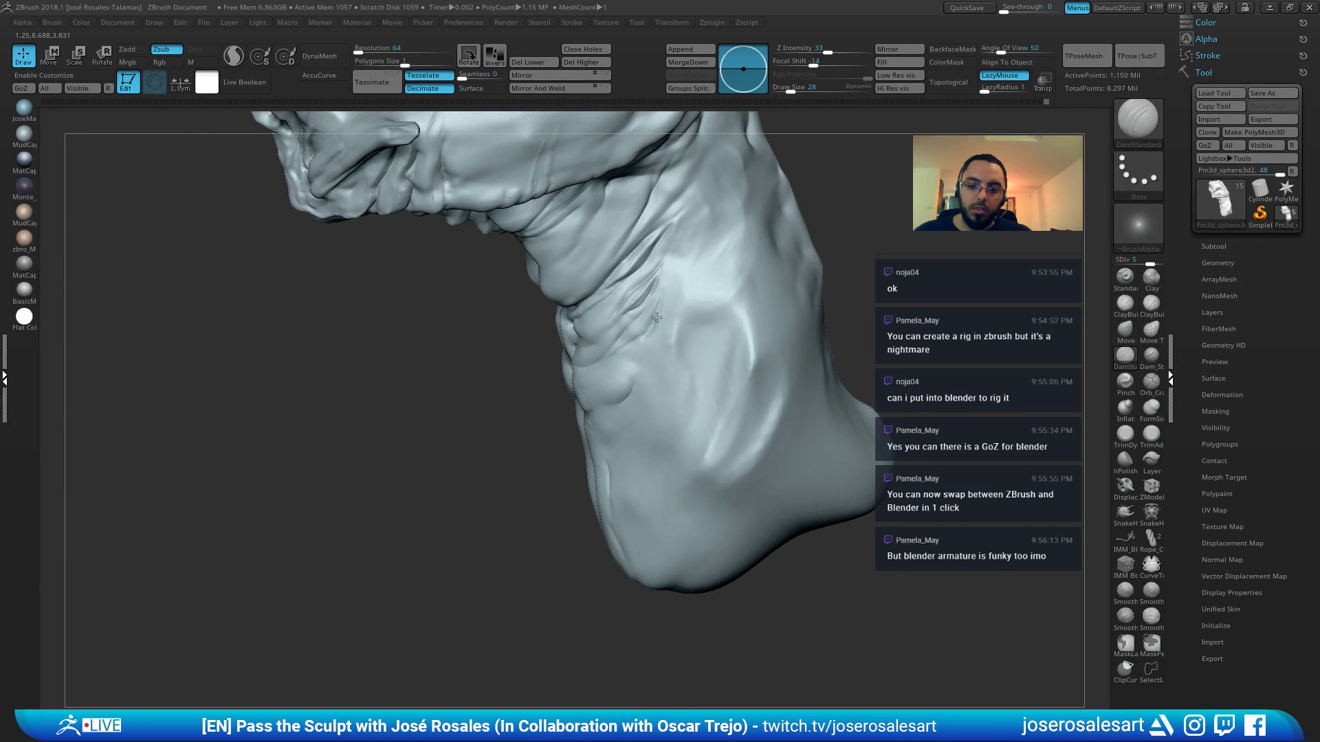
pyautogui.moveTo(666, 291); pyautogui.dragTo(687, 262, button='right')
pyautogui.moveTo(628, 339); pyautogui.dragTo(539, 378, button='right')
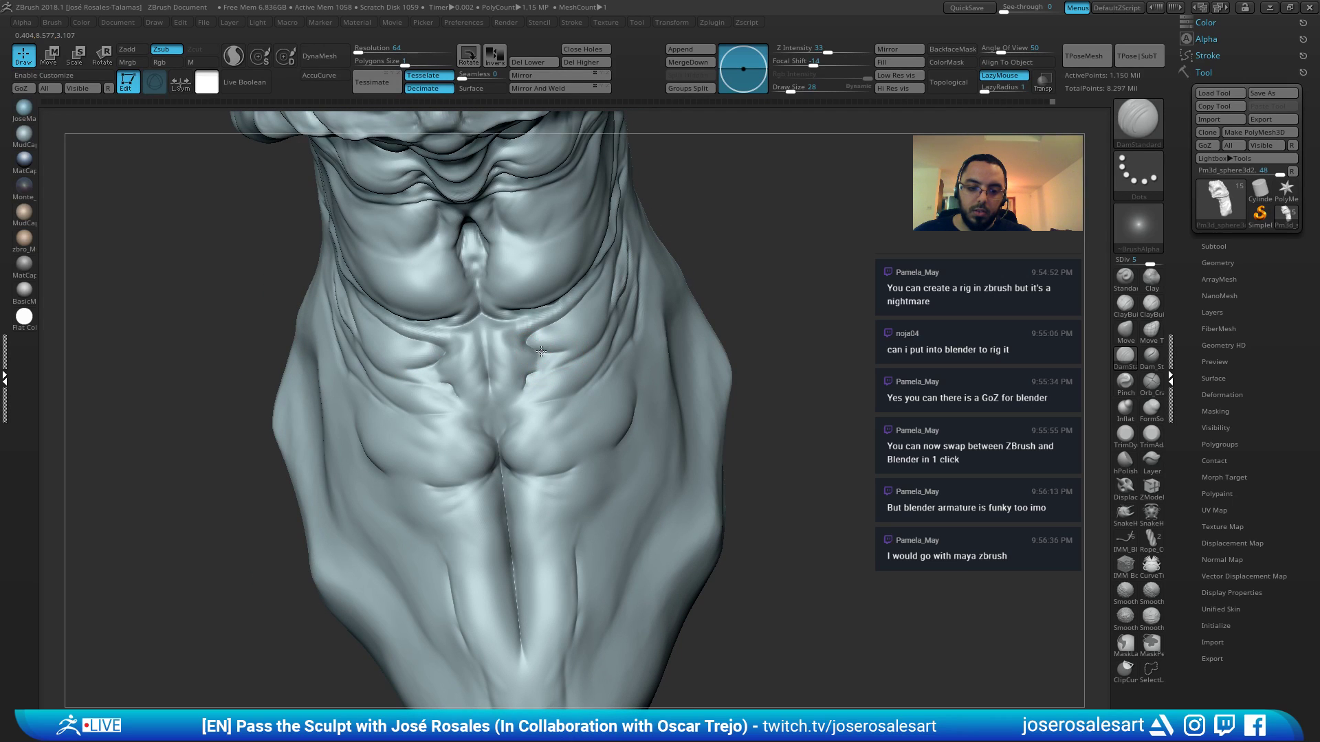
pyautogui.moveTo(567, 340)
pyautogui.mouseDown(button='right')
pyautogui.moveTo(530, 343)
pyautogui.moveTo(552, 333)
pyautogui.mouseUp(button='right')
pyautogui.press('shift')
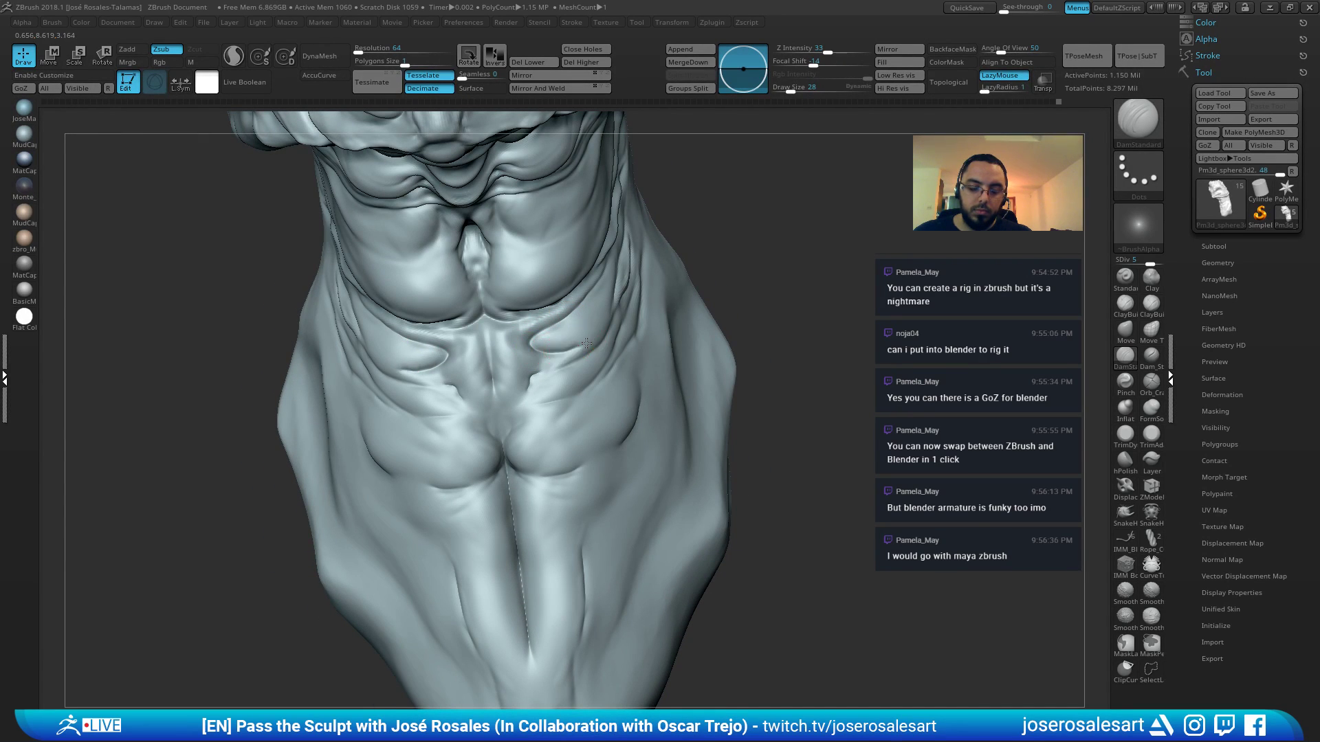
pyautogui.moveTo(586, 343)
pyautogui.mouseDown(button='right')
pyautogui.moveTo(589, 295)
pyautogui.moveTo(623, 327)
pyautogui.moveTo(533, 328)
pyautogui.moveTo(515, 310)
pyautogui.mouseUp(button='right')
# Refine the lower abdominal folds with ClayBuildup and DamStandard, and adjust their outer ends at the waist with Move at draw size 62
pyautogui.press('2')
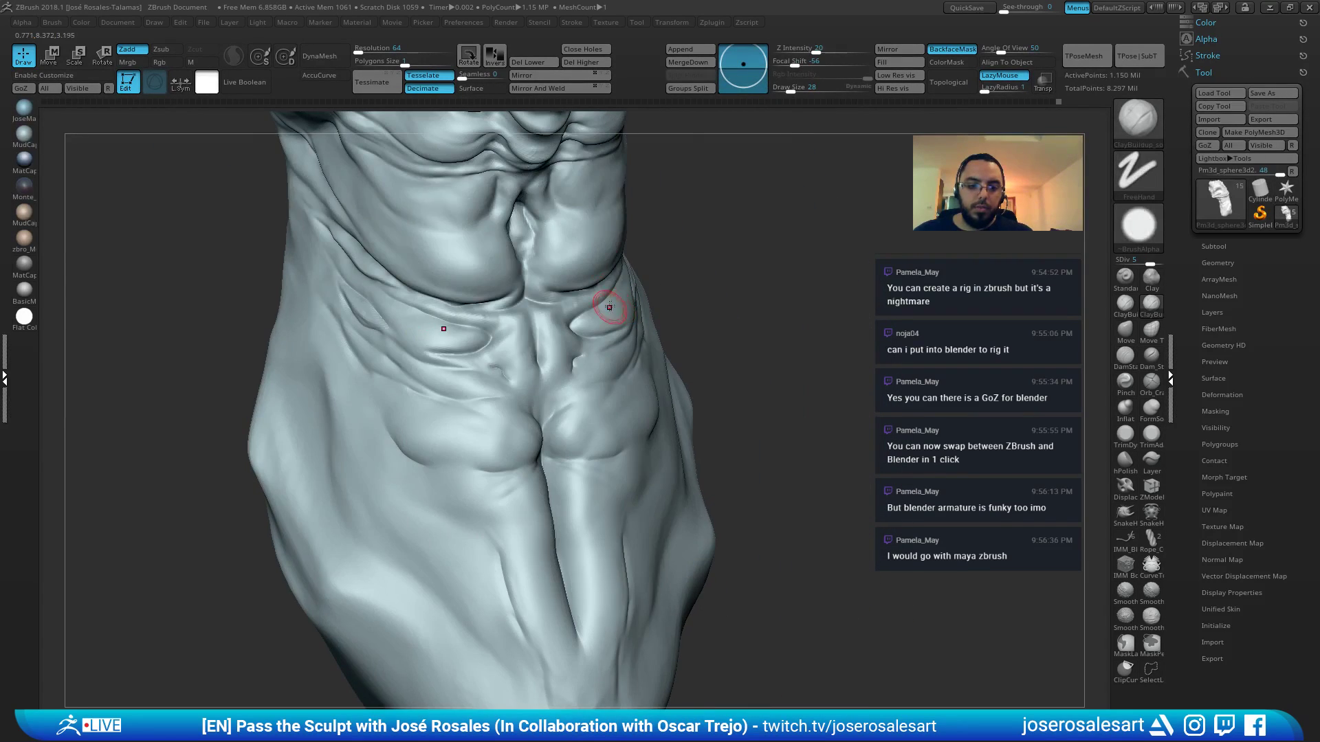
pyautogui.moveTo(599, 255)
pyautogui.mouseDown(button='right')
pyautogui.moveTo(514, 342)
pyautogui.moveTo(607, 331)
pyautogui.mouseUp(button='right')
pyautogui.press('1')
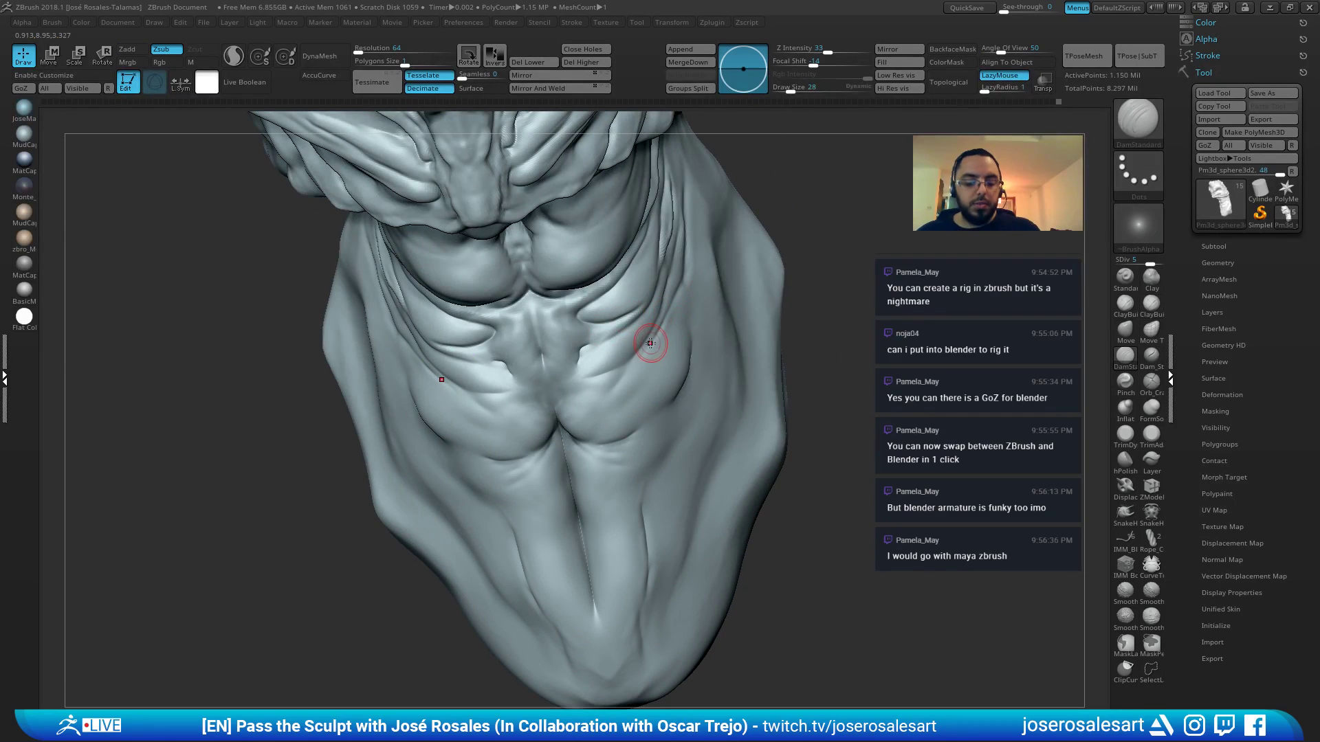
pyautogui.press('s')
pyautogui.moveTo(648, 339); pyautogui.dragTo(658, 338)
pyautogui.moveTo(660, 294)
pyautogui.mouseDown(button='right')
pyautogui.moveTo(677, 295)
pyautogui.moveTo(656, 306)
pyautogui.mouseUp(button='right')
pyautogui.moveTo(656, 306); pyautogui.dragTo(660, 289)
pyautogui.moveTo(660, 288); pyautogui.dragTo(668, 284, button='right')
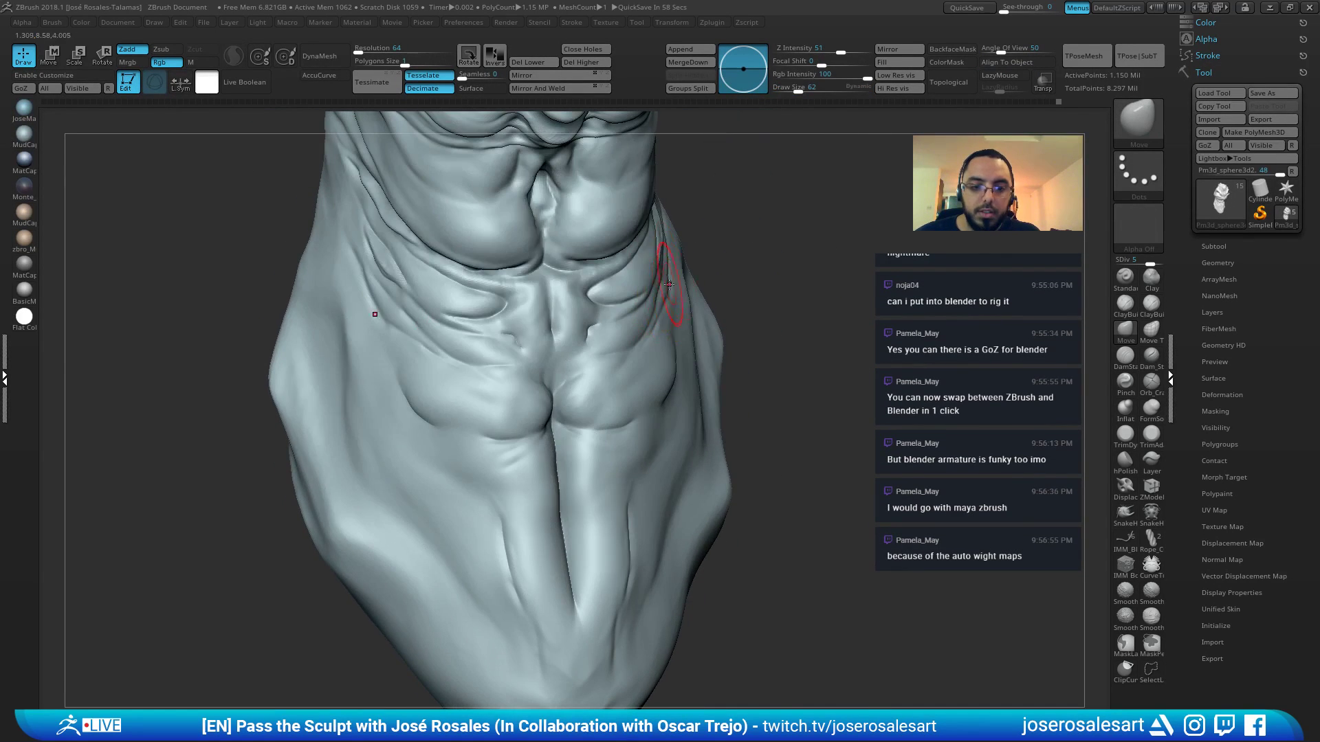
# Raise soft skin ridges across the lower abdomen and flank with the Standard brush at draw size 28
pyautogui.press('2')
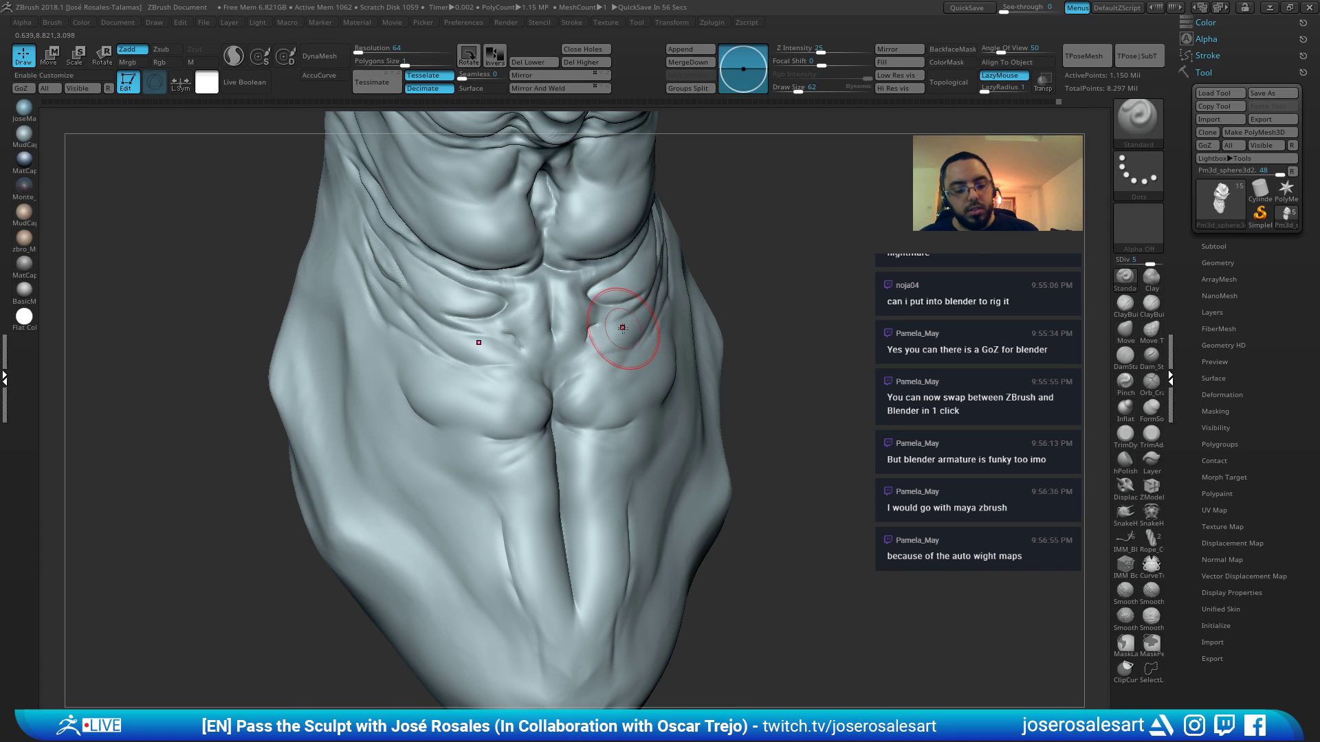
pyautogui.keyDown('ctrl'); pyautogui.moveTo(629, 317); pyautogui.dragTo(666, 321, button='right'); pyautogui.keyUp('ctrl')
pyautogui.press('s')
pyautogui.moveTo(666, 321); pyautogui.dragTo(659, 321)
pyautogui.moveTo(659, 321)
pyautogui.mouseDown(button='right')
pyautogui.moveTo(624, 330)
pyautogui.moveTo(556, 286)
pyautogui.moveTo(584, 289)
pyautogui.moveTo(636, 329)
pyautogui.moveTo(633, 312)
pyautogui.moveTo(657, 294)
pyautogui.mouseUp(button='right')
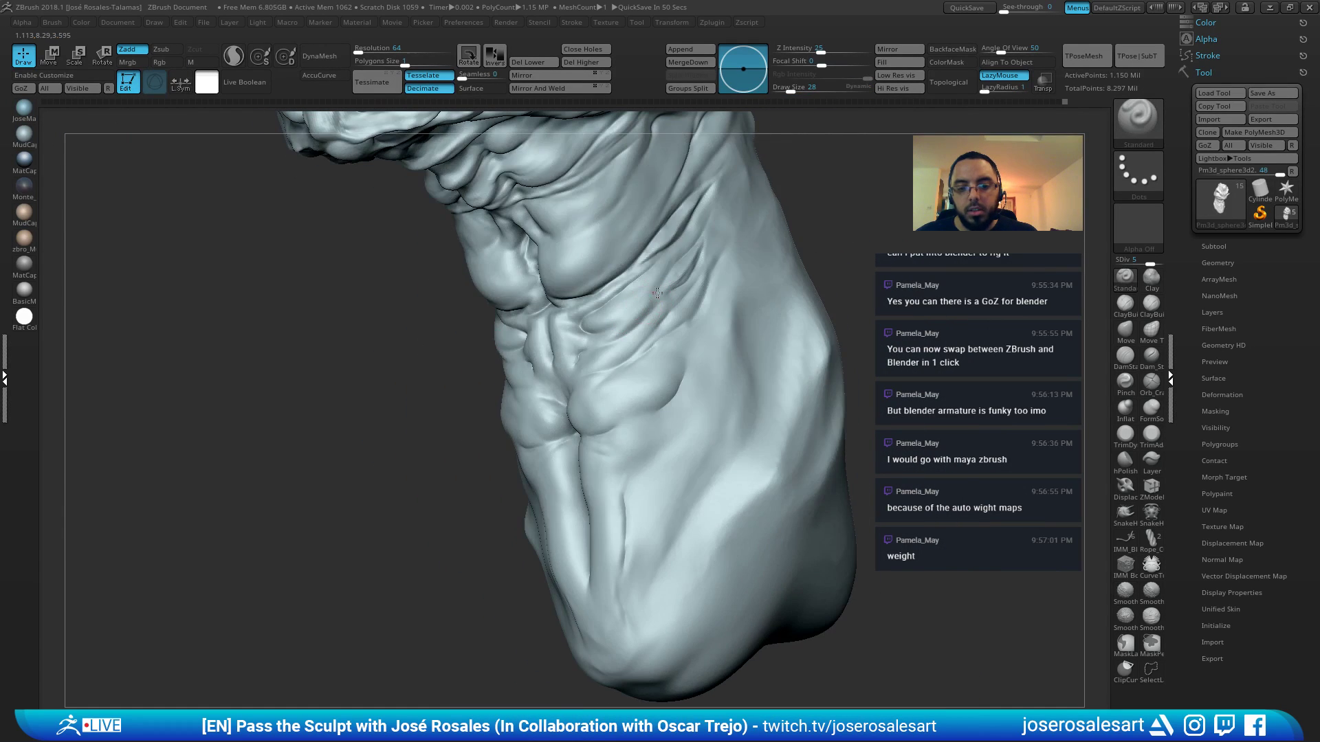
pyautogui.moveTo(582, 337)
pyautogui.mouseDown(button='right')
pyautogui.moveTo(655, 334)
pyautogui.moveTo(568, 348)
pyautogui.moveTo(617, 334)
pyautogui.moveTo(591, 344)
pyautogui.moveTo(603, 344)
pyautogui.mouseUp(button='right')
# Deepen the creases around the lower abdominal folds and toward the hip with DamStandard at draw size 26
pyautogui.press('b')
pyautogui.press('c')
pyautogui.press('b')
pyautogui.press('b')
pyautogui.press('d')
pyautogui.press('s')
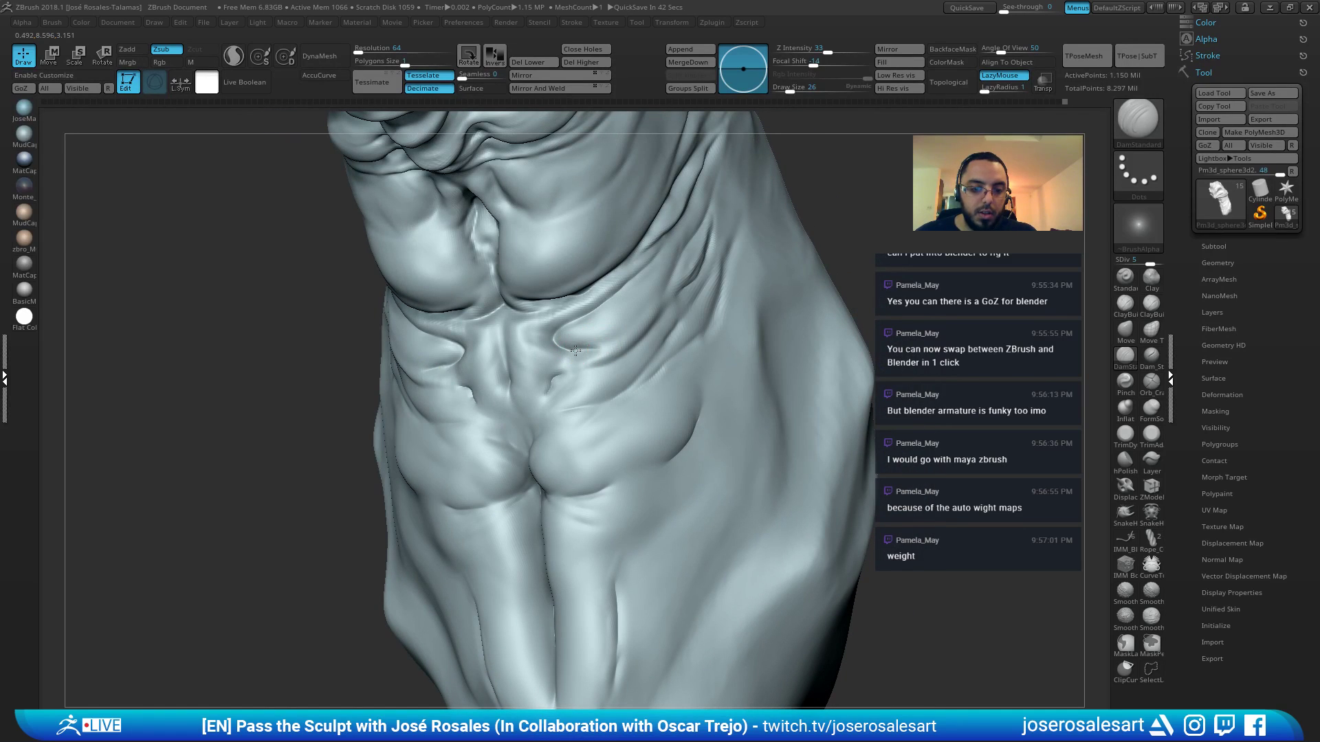
pyautogui.moveTo(654, 308)
pyautogui.keyDown('ctrl'); pyautogui.mouseDown(button='right')
pyautogui.moveTo(637, 321)
pyautogui.moveTo(670, 296)
pyautogui.moveTo(457, 327)
pyautogui.mouseUp(button='right'); pyautogui.keyUp('ctrl')
pyautogui.moveTo(457, 326)
pyautogui.mouseDown(button='right')
pyautogui.moveTo(466, 306)
pyautogui.moveTo(719, 318)
pyautogui.moveTo(769, 206)
pyautogui.mouseUp(button='right')
pyautogui.moveTo(650, 323)
pyautogui.mouseDown(button='right')
pyautogui.moveTo(633, 286)
pyautogui.moveTo(613, 351)
pyautogui.moveTo(662, 360)
pyautogui.moveTo(749, 306)
pyautogui.mouseUp(button='right')
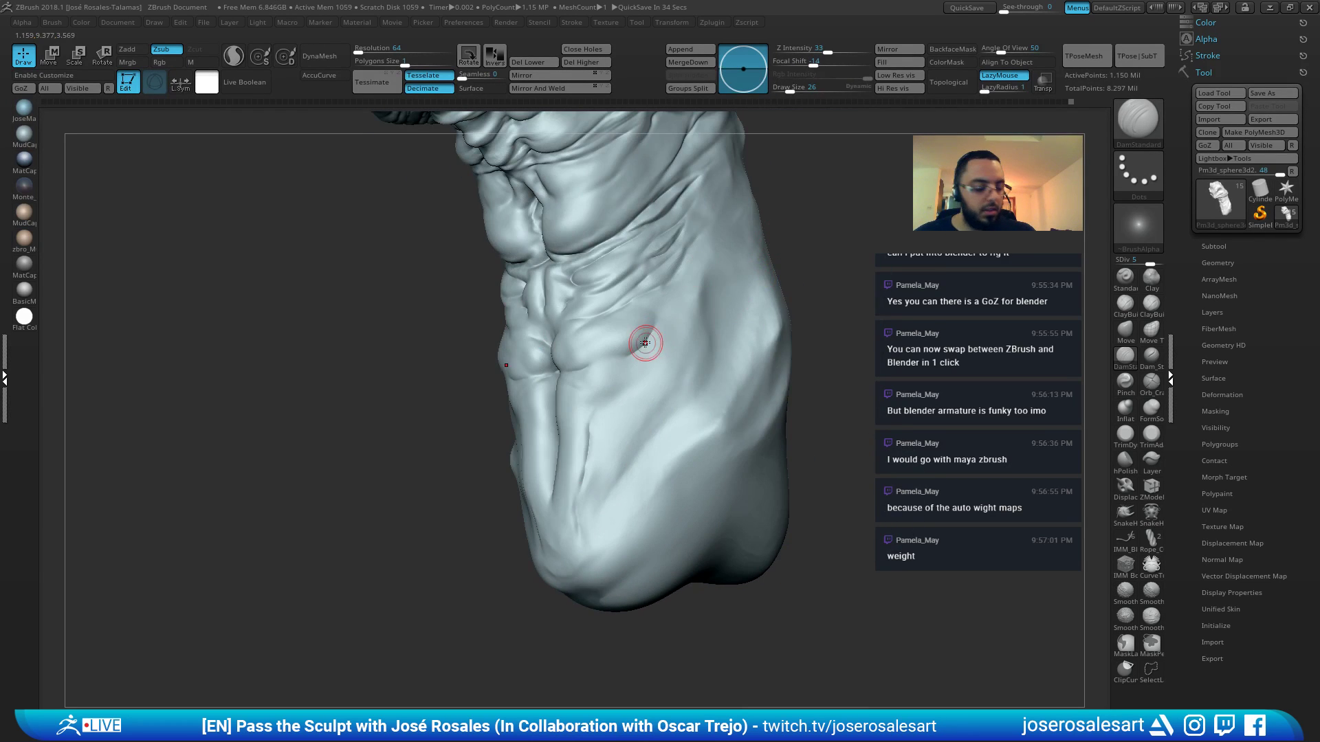
# Build up and smooth the area between the lowest abdominal folds and the hips with ClayBuildup at draw size 33
pyautogui.moveTo(657, 343)
pyautogui.mouseDown(button='right')
pyautogui.moveTo(643, 330)
pyautogui.moveTo(651, 313)
pyautogui.moveTo(630, 348)
pyautogui.mouseUp(button='right')
pyautogui.press('b')
pyautogui.press('c')
pyautogui.press('b')
pyautogui.keyDown('shift'); pyautogui.moveTo(665, 298); pyautogui.dragTo(612, 350); pyautogui.keyUp('shift')
pyautogui.hotkey('shift', 's')
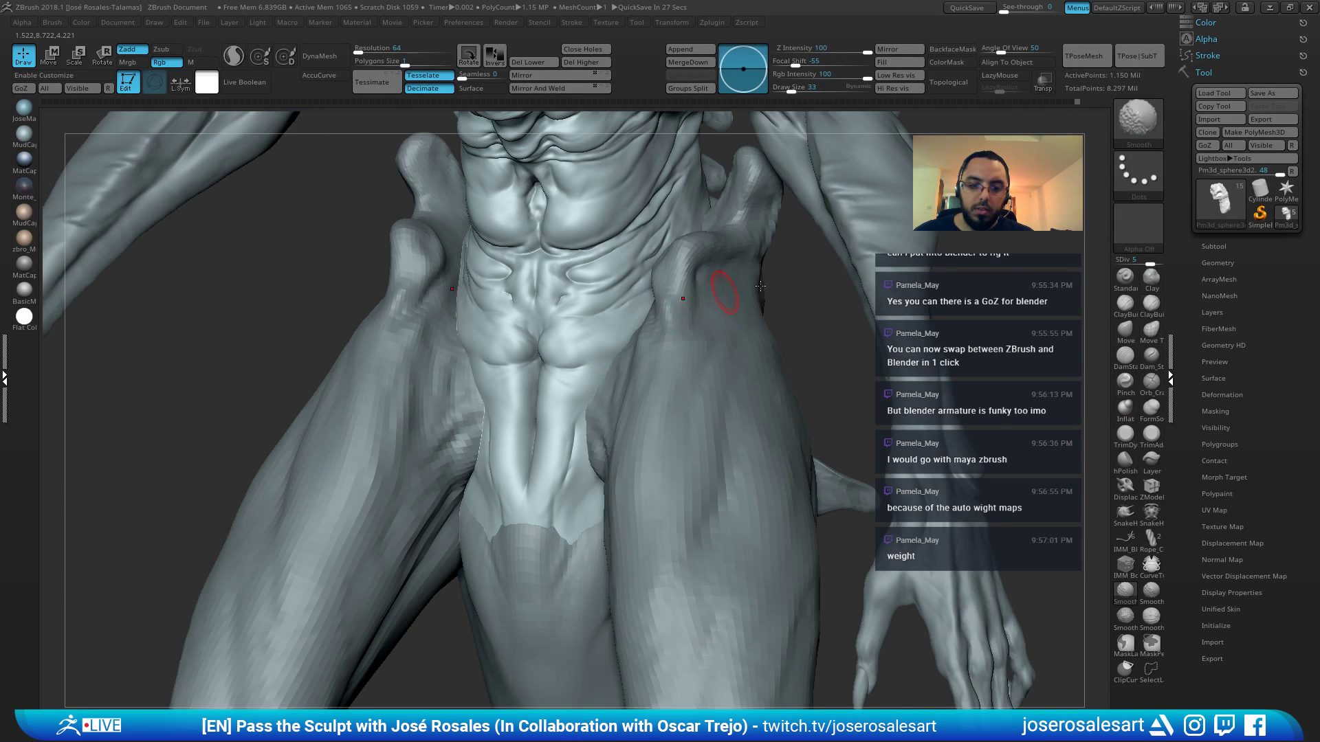
pyautogui.keyDown('ctrl'); pyautogui.moveTo(725, 289); pyautogui.dragTo(644, 322, button='right'); pyautogui.keyUp('ctrl')
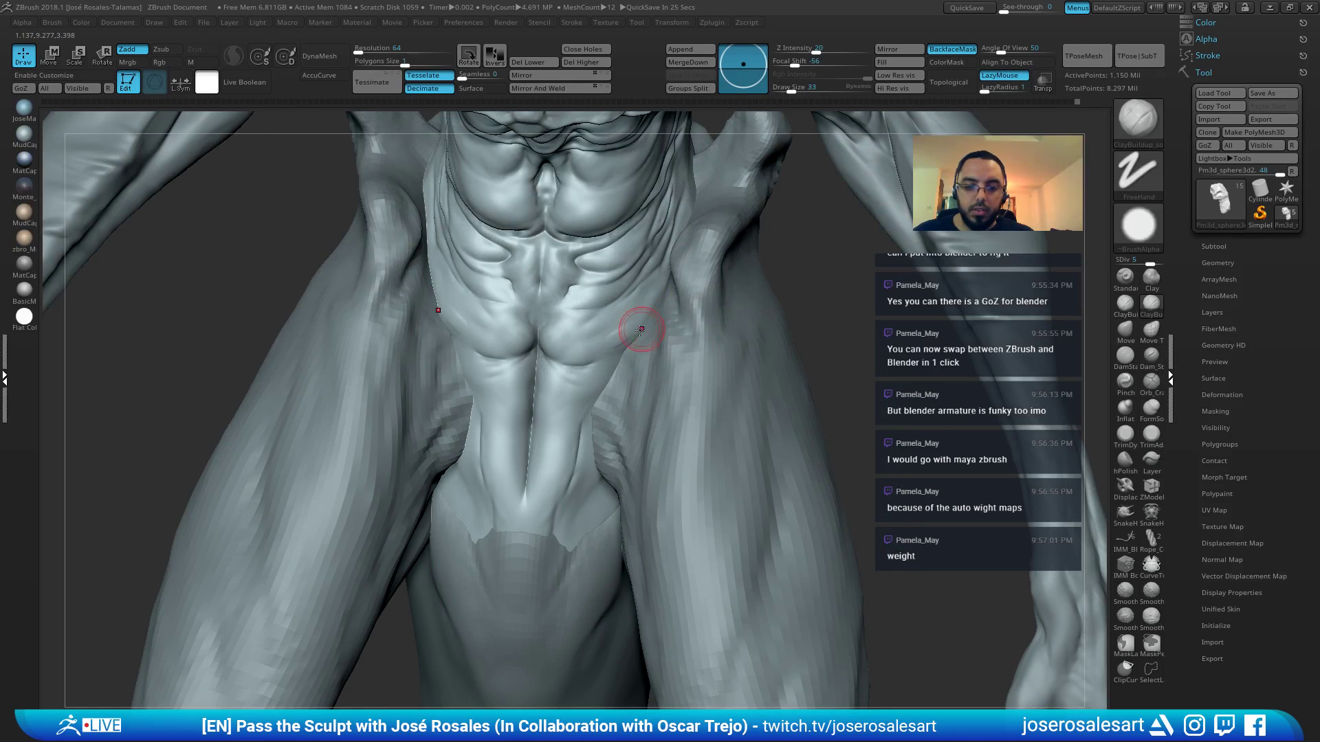
pyautogui.moveTo(613, 335); pyautogui.dragTo(619, 306)
pyautogui.moveTo(657, 308)
pyautogui.keyDown('ctrl'); pyautogui.mouseDown(button='right')
pyautogui.moveTo(648, 282)
pyautogui.moveTo(666, 309)
pyautogui.mouseUp(button='right'); pyautogui.keyUp('ctrl')
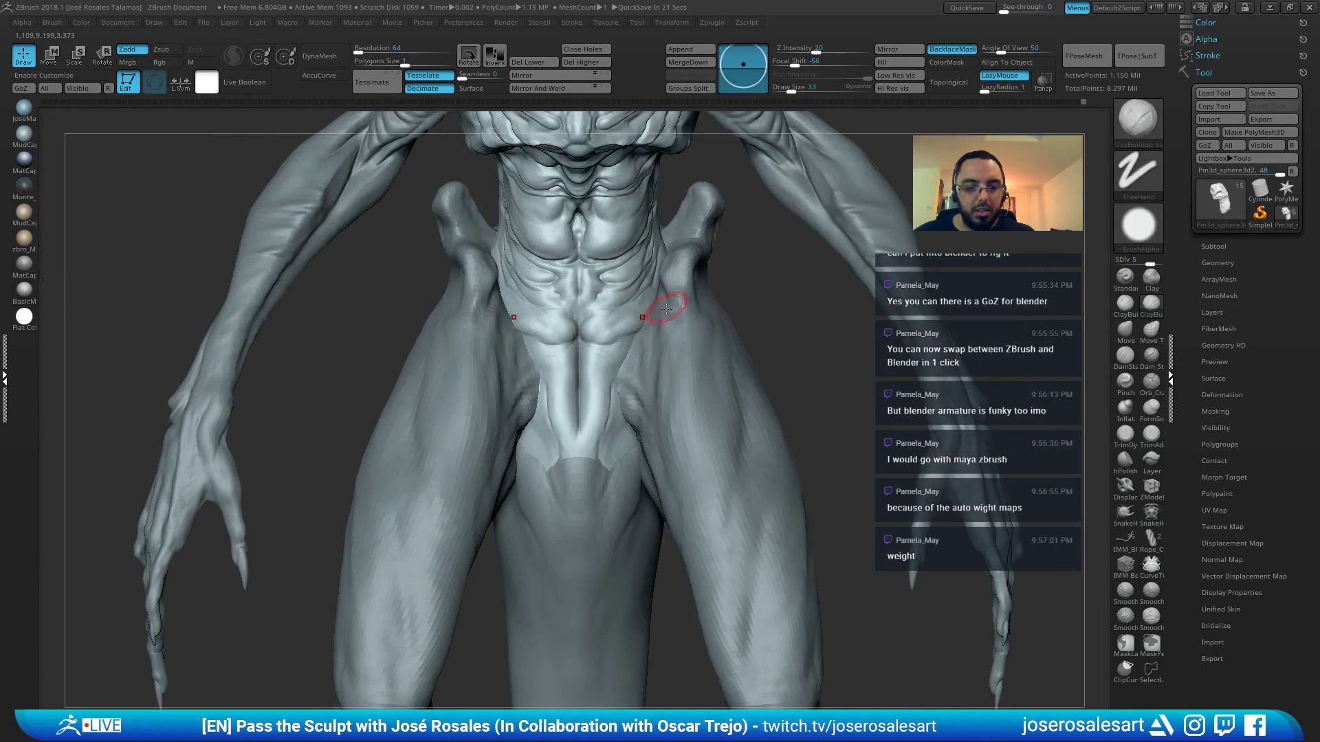
# Carve fine creases beside the central pelvic tendons with DamStandard at draw size 17 and raise strands along them with Standard
pyautogui.press('b')
pyautogui.press('d')
pyautogui.press('s')
pyautogui.press('s')
pyautogui.moveTo(641, 352); pyautogui.dragTo(633, 352)
pyautogui.moveTo(641, 304)
pyautogui.keyDown('ctrl'); pyautogui.mouseDown(button='right')
pyautogui.moveTo(651, 332)
pyautogui.moveTo(629, 353)
pyautogui.mouseUp(button='right'); pyautogui.keyUp('ctrl')
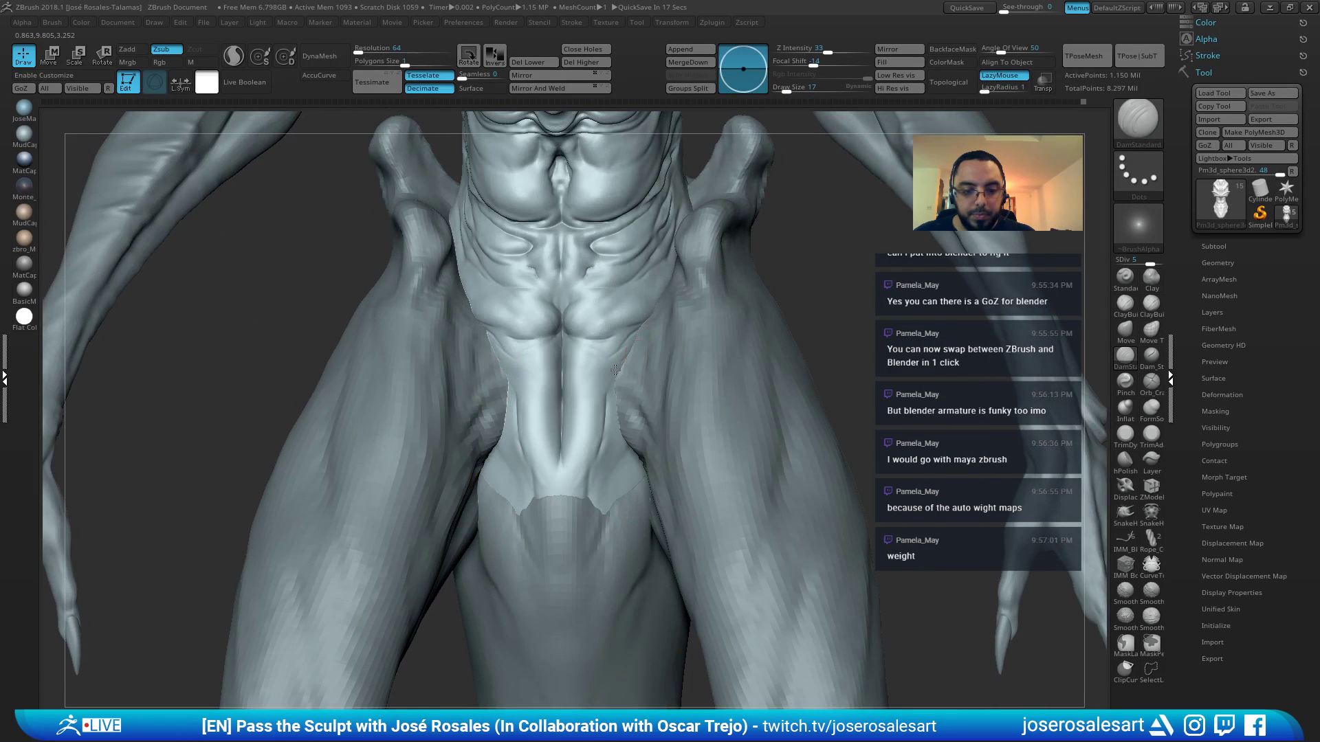
pyautogui.moveTo(621, 366); pyautogui.dragTo(595, 398)
pyautogui.moveTo(664, 316)
pyautogui.mouseDown(button='right')
pyautogui.moveTo(631, 353)
pyautogui.moveTo(676, 249)
pyautogui.mouseUp(button='right')
pyautogui.moveTo(617, 361)
pyautogui.keyDown('alt'); pyautogui.mouseDown()
pyautogui.moveTo(596, 412)
pyautogui.moveTo(602, 385)
pyautogui.mouseUp(); pyautogui.keyUp('alt')
pyautogui.moveTo(604, 389); pyautogui.dragTo(599, 404, button='right')
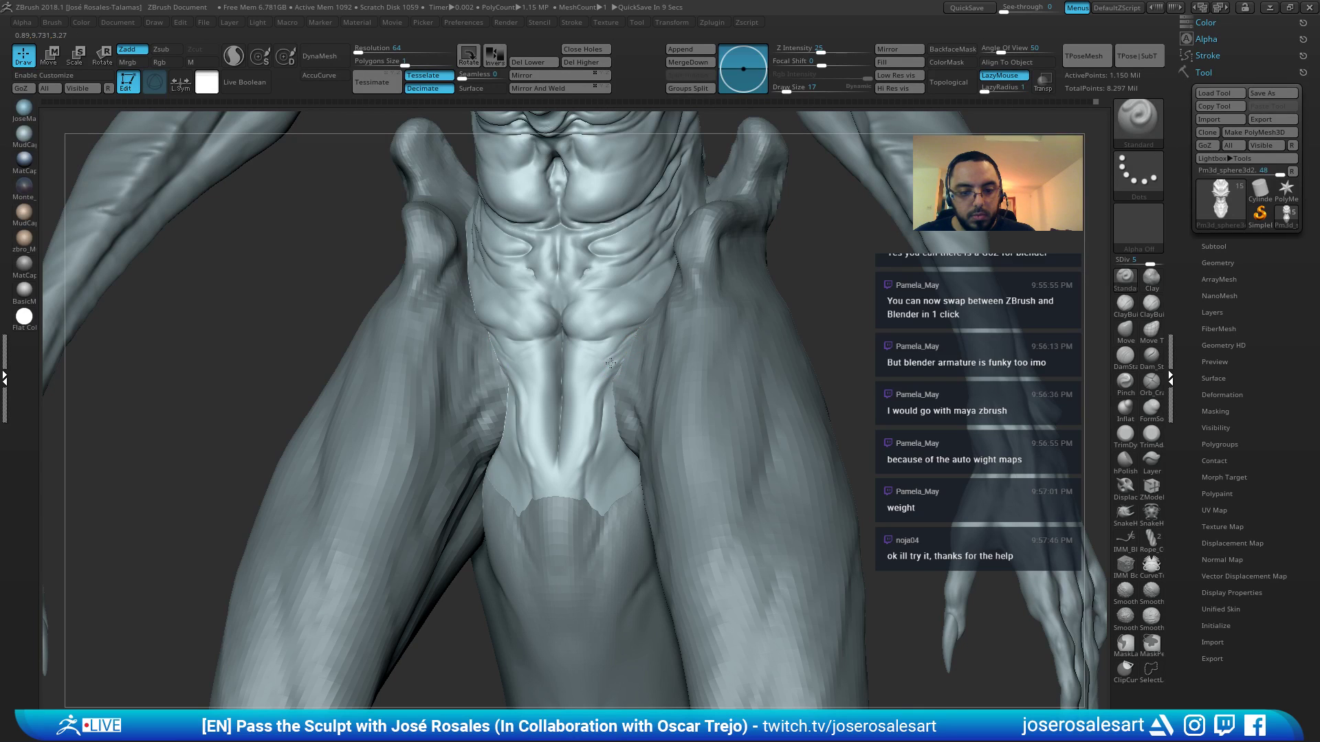
# Add volume to the central pelvic tendons with the Inflat brush at draw size 73
pyautogui.press('b')
pyautogui.press('i')
pyautogui.press('n')
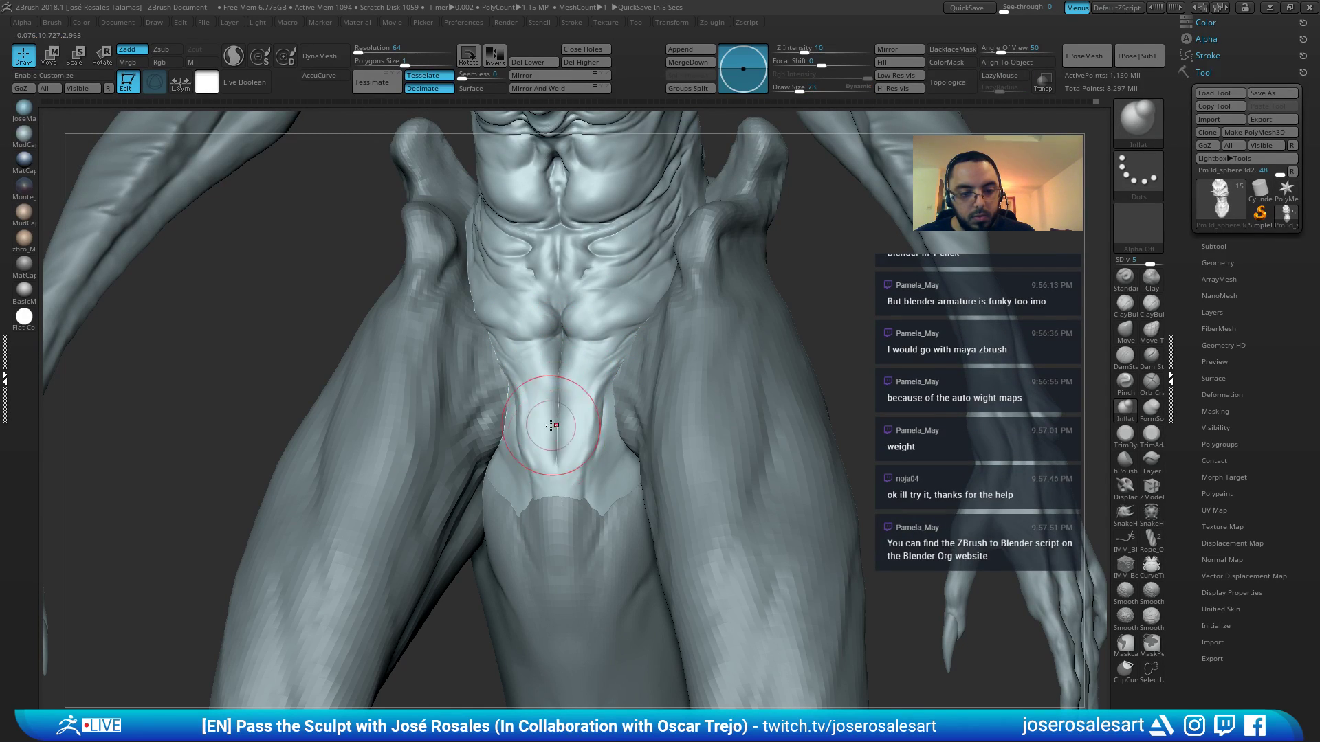
pyautogui.moveTo(551, 425); pyautogui.dragTo(561, 405, button='right')
# Adjust the shape of the front pelvis between the thighs with the Move brush at draw size 86
pyautogui.press('b')
pyautogui.press('m')
pyautogui.press('v')
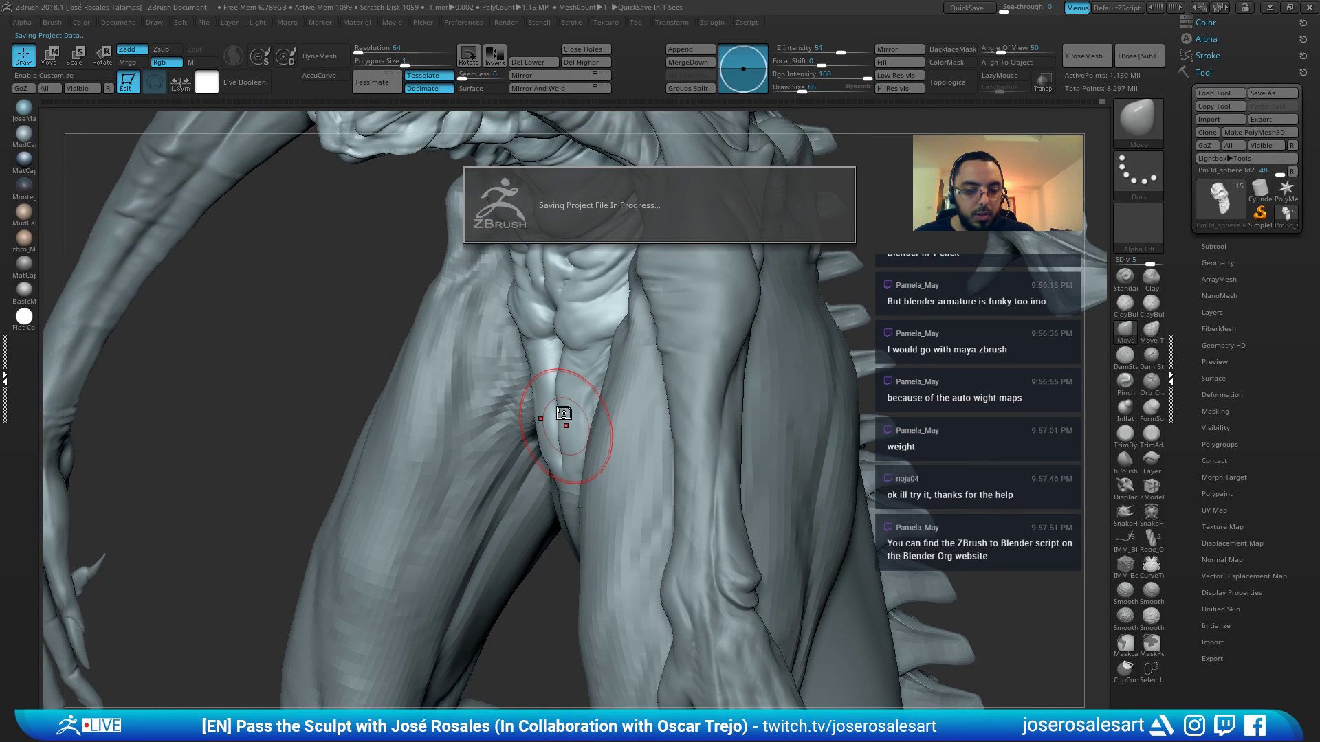
pyautogui.press('s')
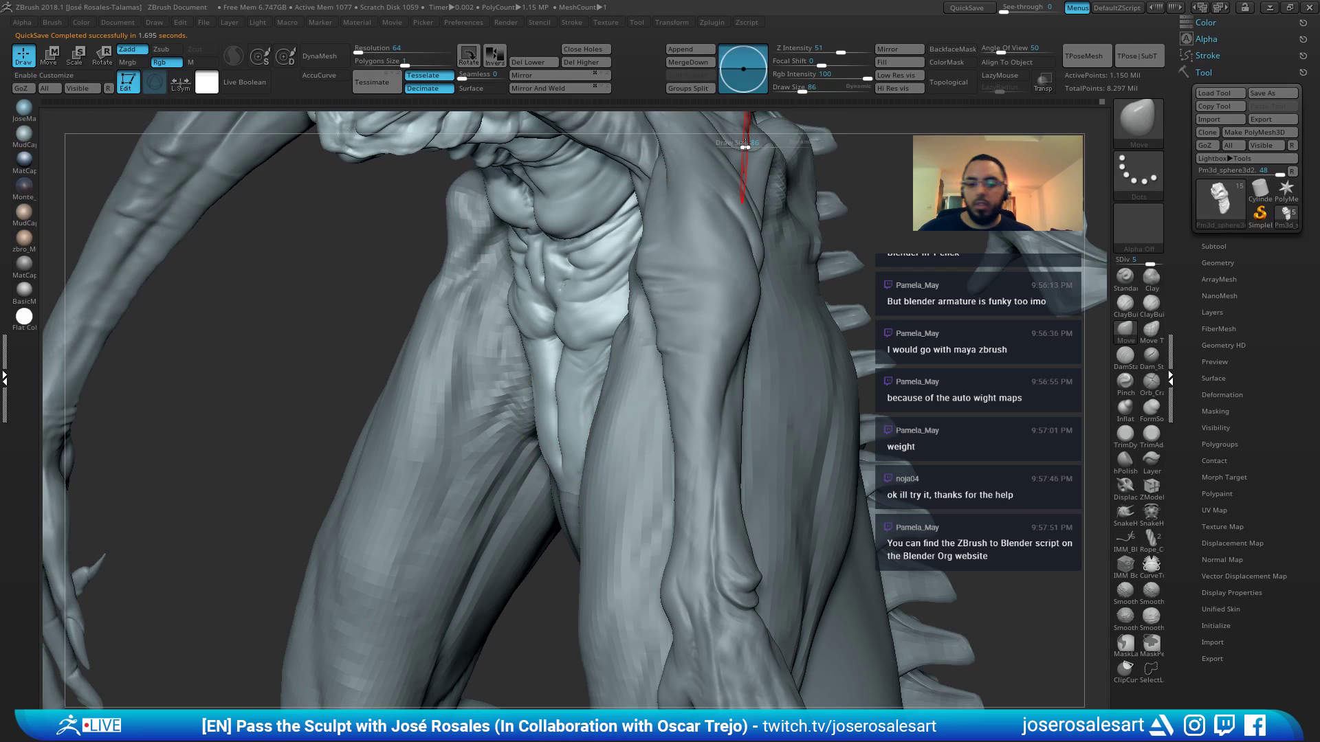
pyautogui.moveTo(585, 413); pyautogui.dragTo(536, 347, button='right')
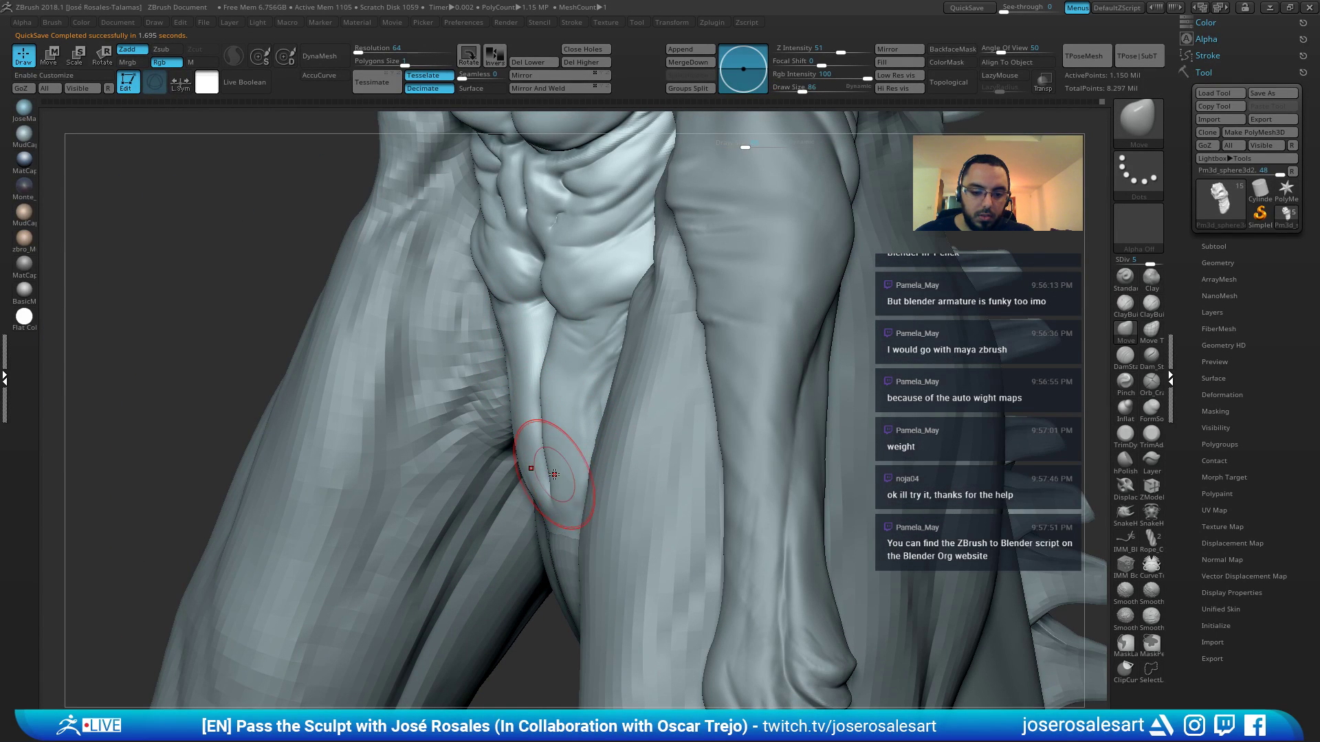
pyautogui.moveTo(554, 474); pyautogui.dragTo(530, 330, button='right')
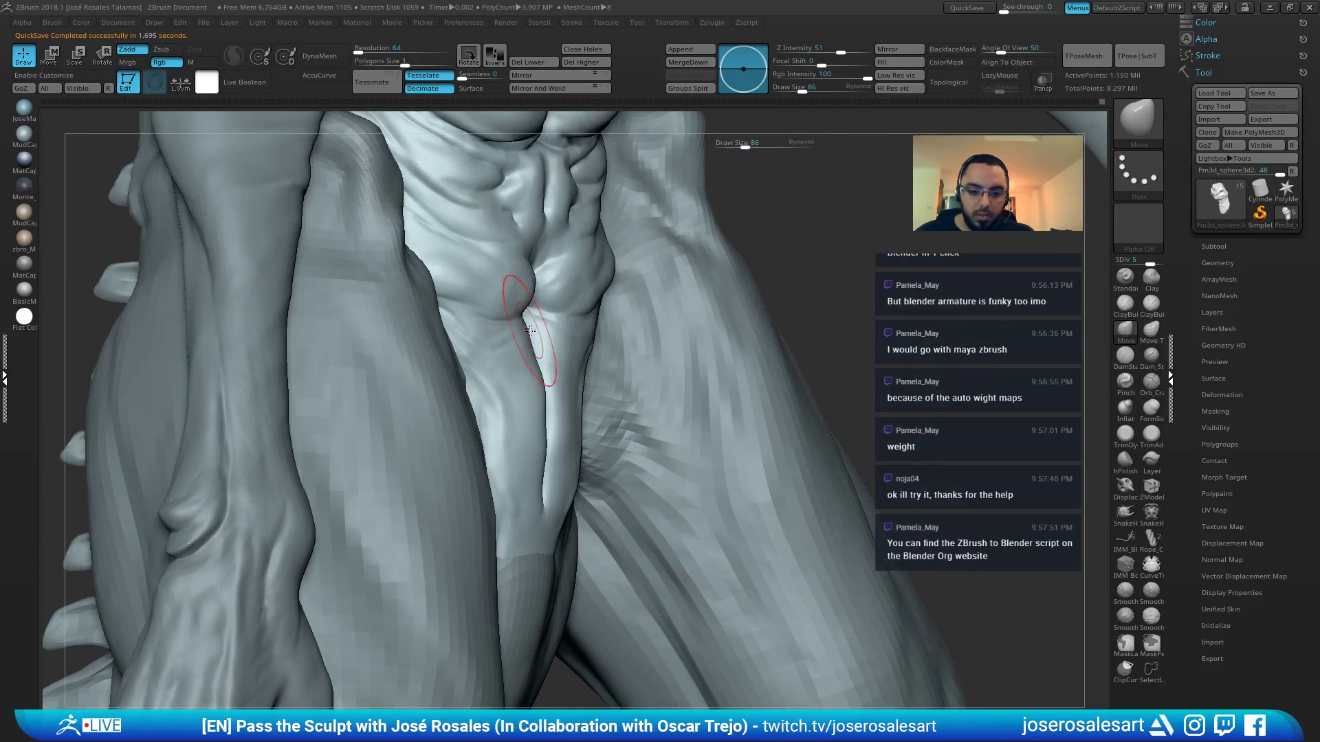
pyautogui.moveTo(646, 295)
pyautogui.mouseDown(button='right')
pyautogui.moveTo(622, 292)
pyautogui.moveTo(714, 237)
pyautogui.moveTo(588, 299)
pyautogui.moveTo(604, 285)
pyautogui.mouseUp(button='right')
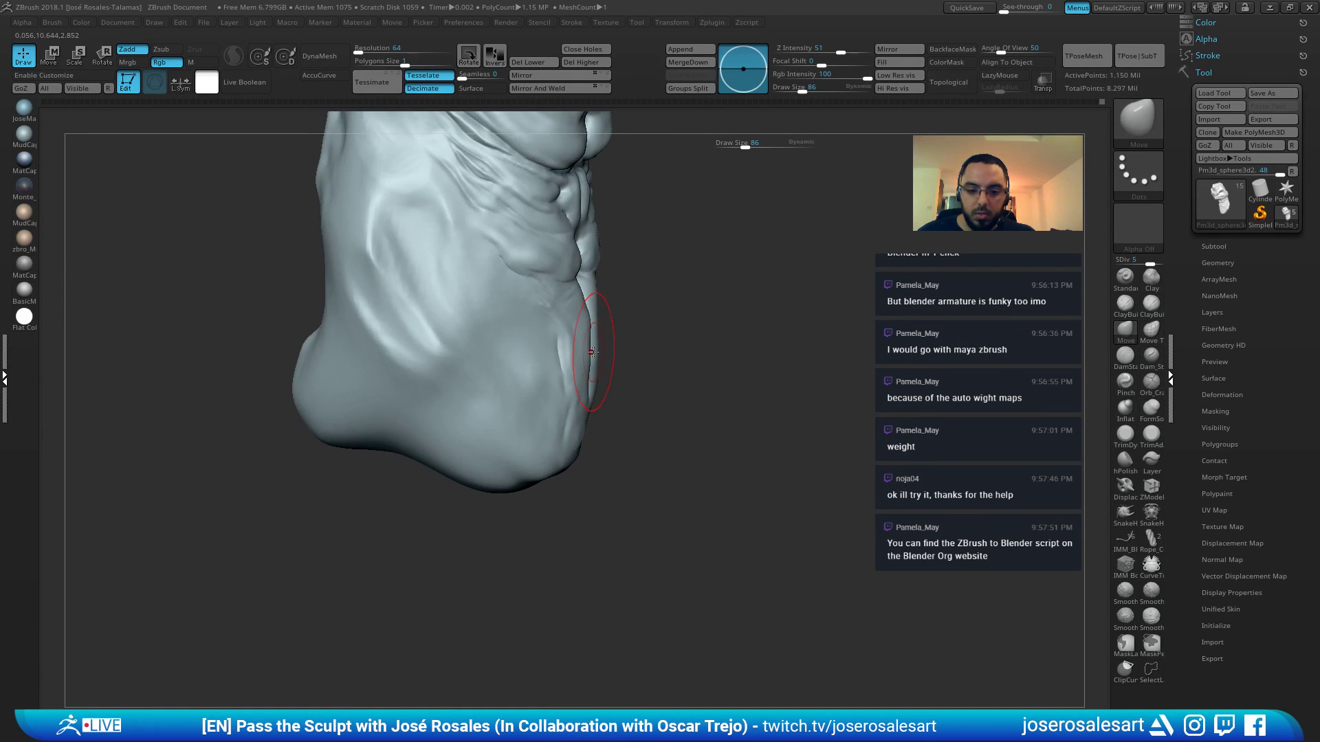
# Lower the torso mesh to subdivision level 1
pyautogui.press('shift')
pyautogui.hotkey('shift', 'd')
pyautogui.hotkey('shift', 'd')
pyautogui.hotkey('shift', 'd')
pyautogui.hotkey('shift', 'd')
pyautogui.moveTo(810, 229); pyautogui.dragTo(660, 312)
pyautogui.press('ctrl')
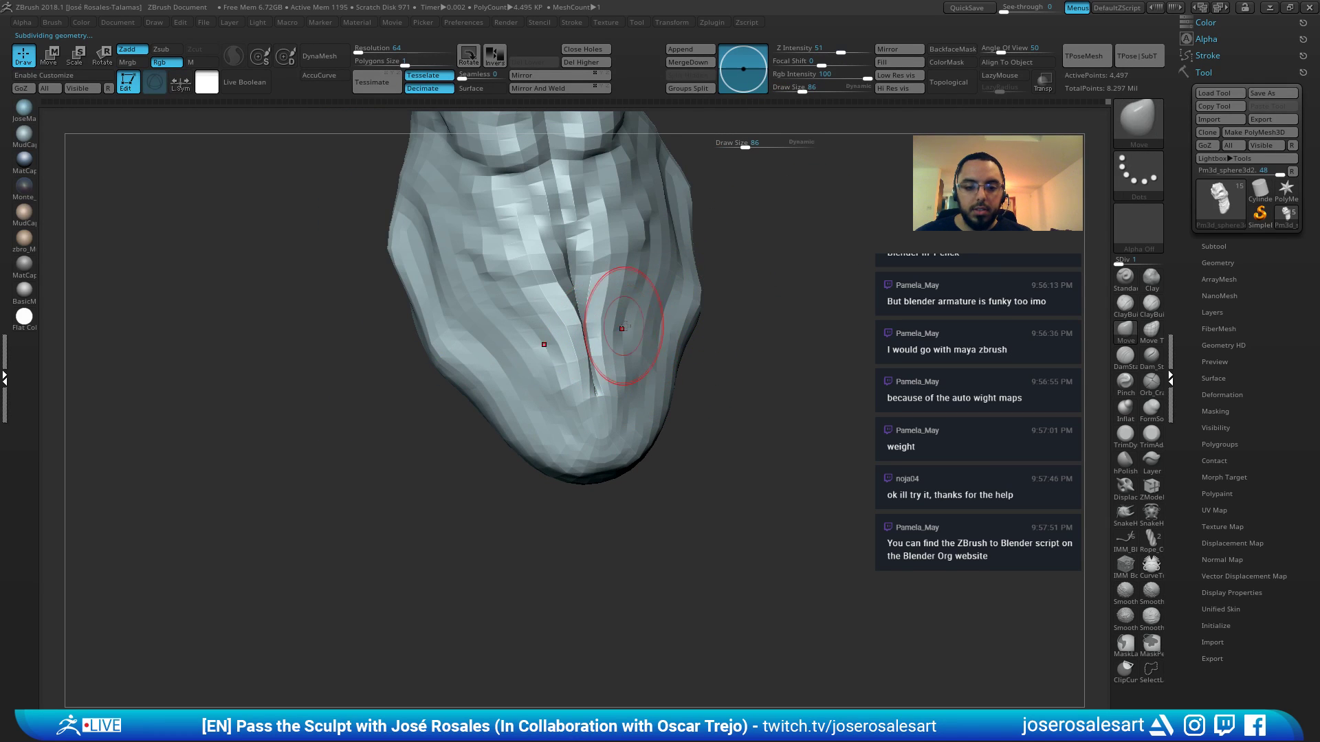
# Smooth the pelvis's central groove with the Smooth brush at Z intensity 9 and draw size 54
pyautogui.keyDown('shift'); pyautogui.moveTo(817, 51); pyautogui.dragTo(794, 50); pyautogui.keyUp('shift')
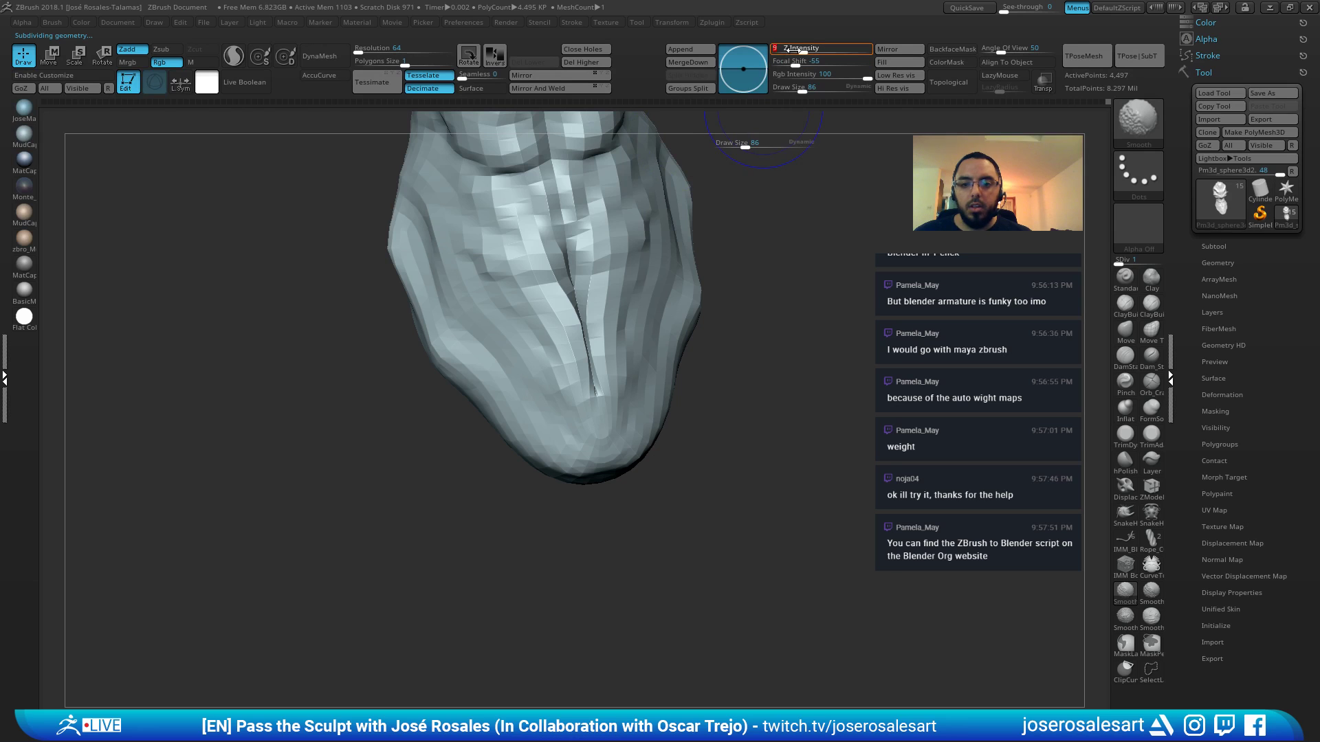
pyautogui.press('Return')
pyautogui.press('s')
pyautogui.moveTo(816, 317); pyautogui.dragTo(790, 317)
pyautogui.press('shift')
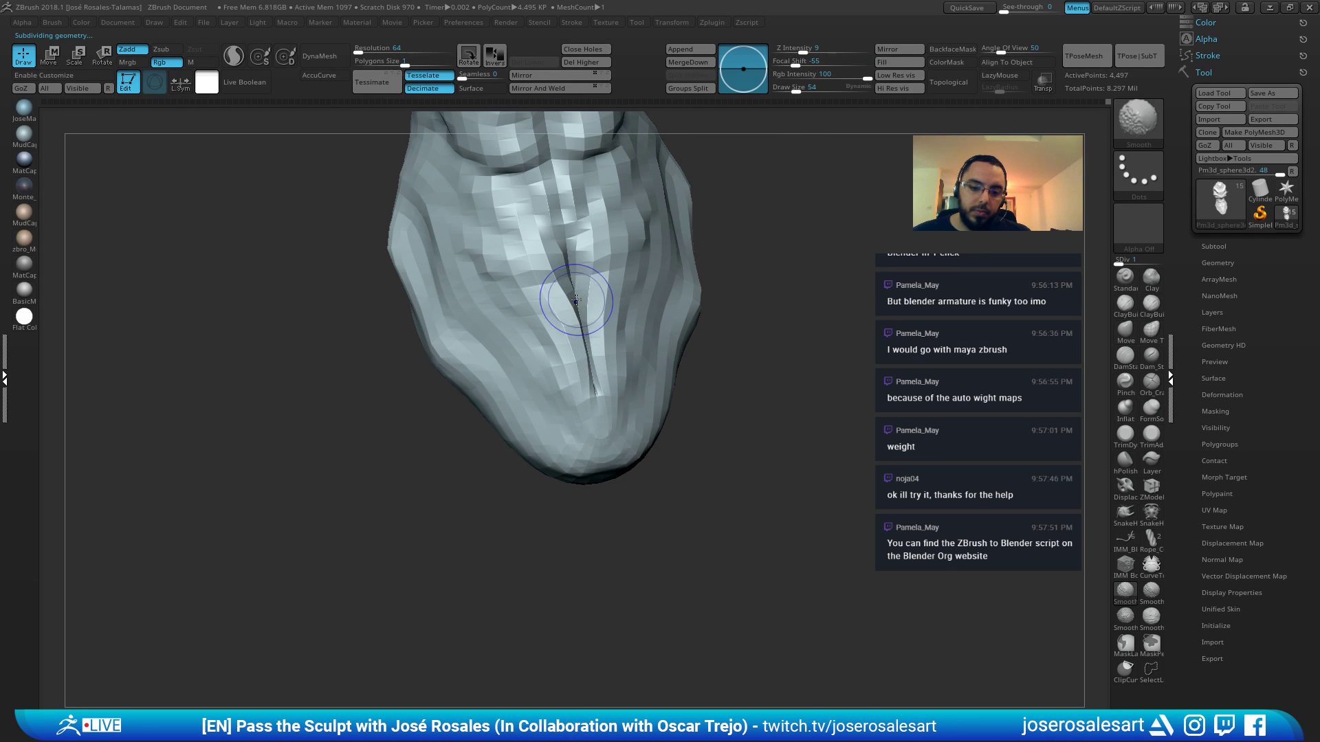
pyautogui.keyDown('shift'); pyautogui.moveTo(576, 300); pyautogui.dragTo(576, 349); pyautogui.keyUp('shift')
# Reshape the front profile of the low-resolution pelvis with the Move brush at draw size 109
pyautogui.moveTo(569, 320)
pyautogui.mouseDown(button='right')
pyautogui.moveTo(559, 342)
pyautogui.moveTo(636, 291)
pyautogui.mouseUp(button='right')
pyautogui.press('s')
pyautogui.moveTo(589, 310); pyautogui.dragTo(608, 310)
pyautogui.moveTo(586, 309); pyautogui.dragTo(554, 335, button='right')
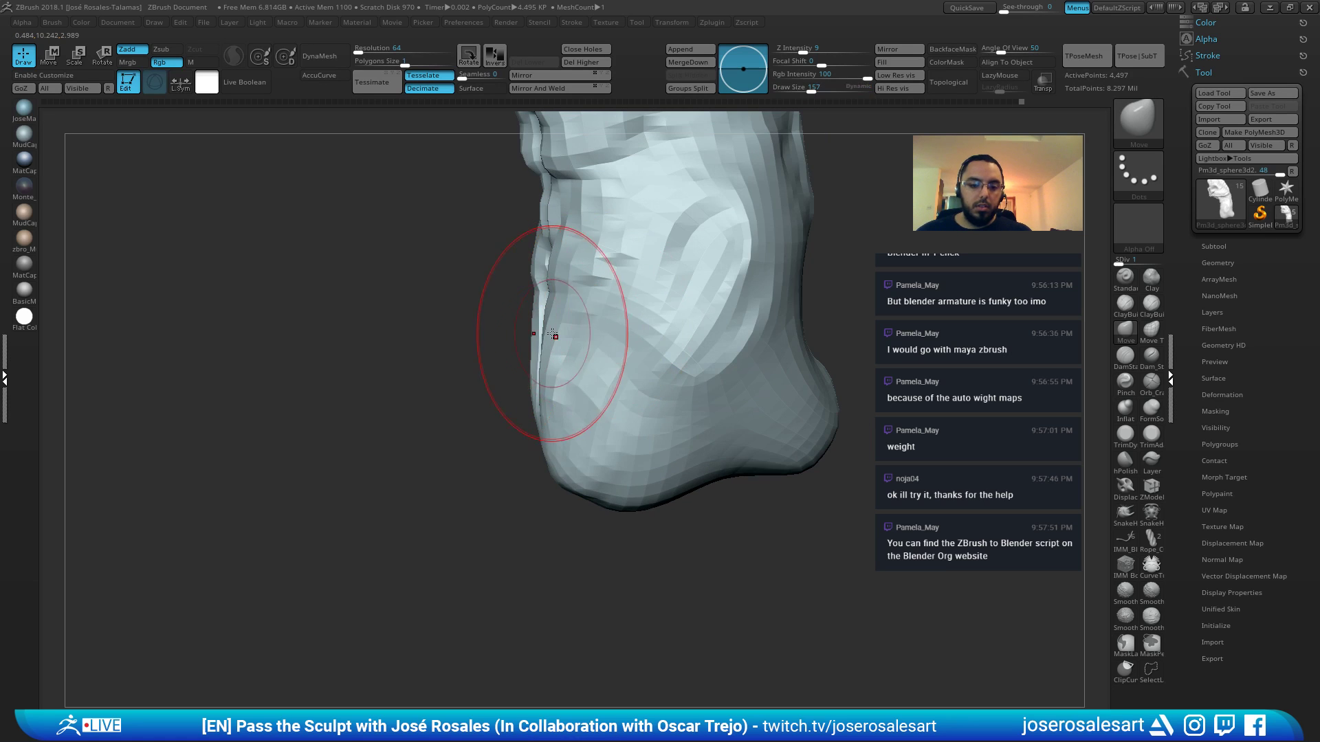
pyautogui.press('s')
pyautogui.moveTo(554, 336); pyautogui.dragTo(543, 335)
pyautogui.moveTo(576, 358); pyautogui.dragTo(545, 339, button='right')
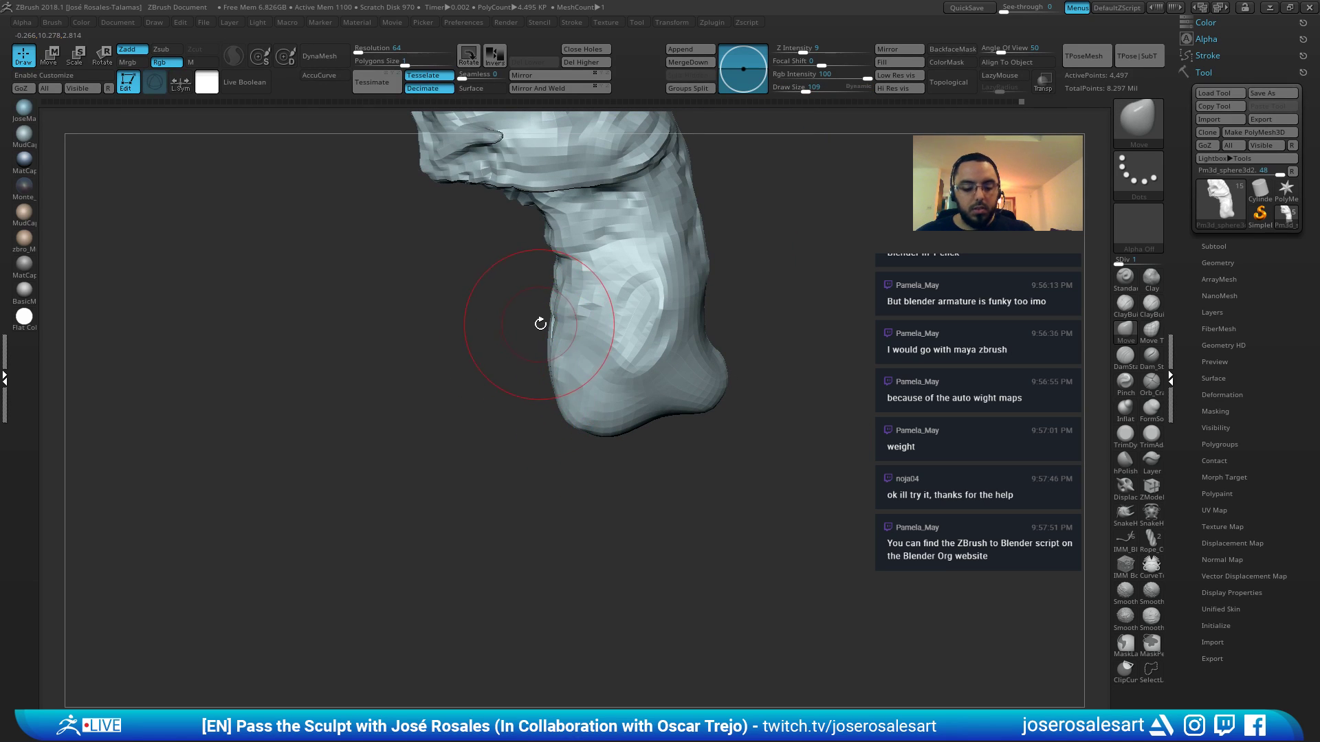
# Inflate the low-resolution pelvis around its central groove with the Inflat brush at draw size 90
pyautogui.press('b')
pyautogui.press('i')
pyautogui.press('n')
pyautogui.moveTo(539, 321); pyautogui.dragTo(605, 312, button='right')
pyautogui.press('s')
pyautogui.moveTo(605, 313); pyautogui.dragTo(598, 312)
pyautogui.moveTo(598, 313)
pyautogui.mouseDown(button='right')
pyautogui.moveTo(584, 330)
pyautogui.moveTo(559, 318)
pyautogui.mouseUp(button='right')
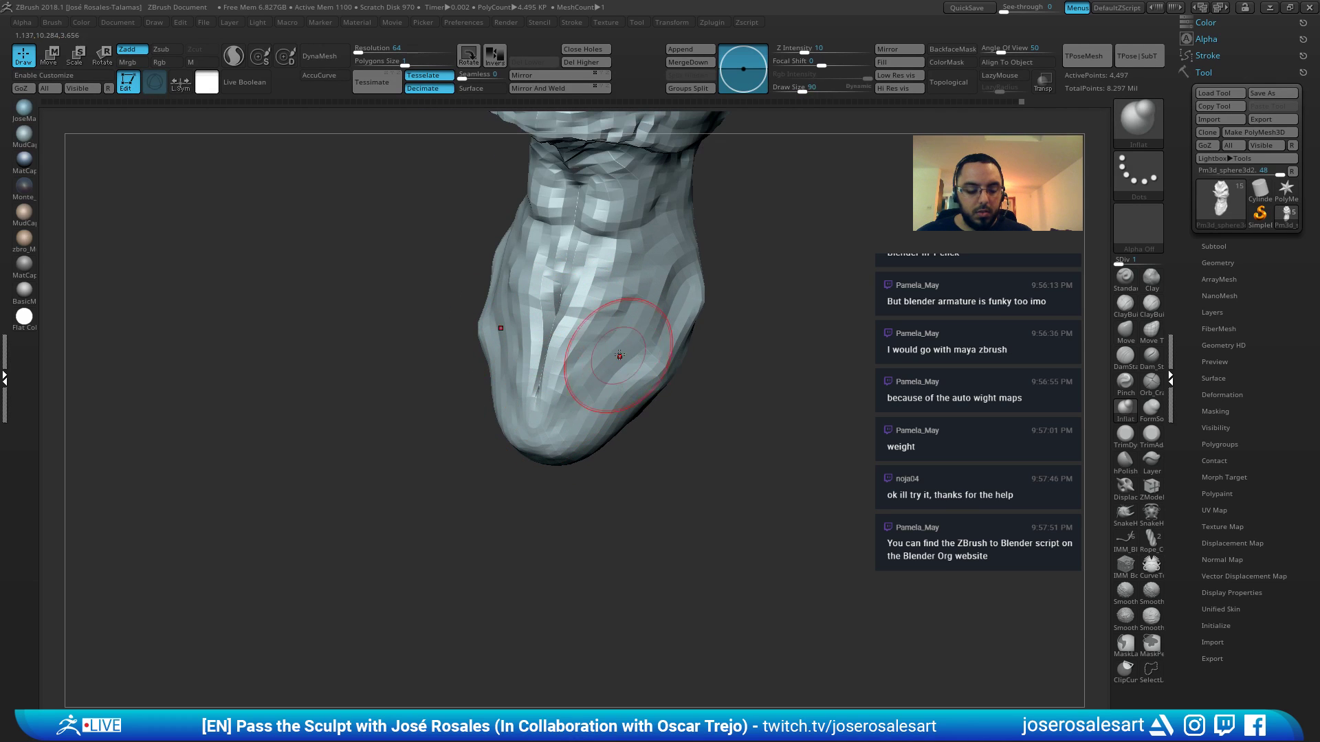
# Raise the torso to subdivision level 2, then inflate and smooth the tendons beside the central groove at draw sizes 90 and 62
pyautogui.hotkey('ctrl', 'd')
pyautogui.moveTo(684, 348)
pyautogui.mouseDown(button='right')
pyautogui.moveTo(551, 295)
pyautogui.moveTo(449, 356)
pyautogui.moveTo(440, 330)
pyautogui.moveTo(481, 361)
pyautogui.mouseUp(button='right')
pyautogui.moveTo(472, 440); pyautogui.dragTo(525, 357, button='right')
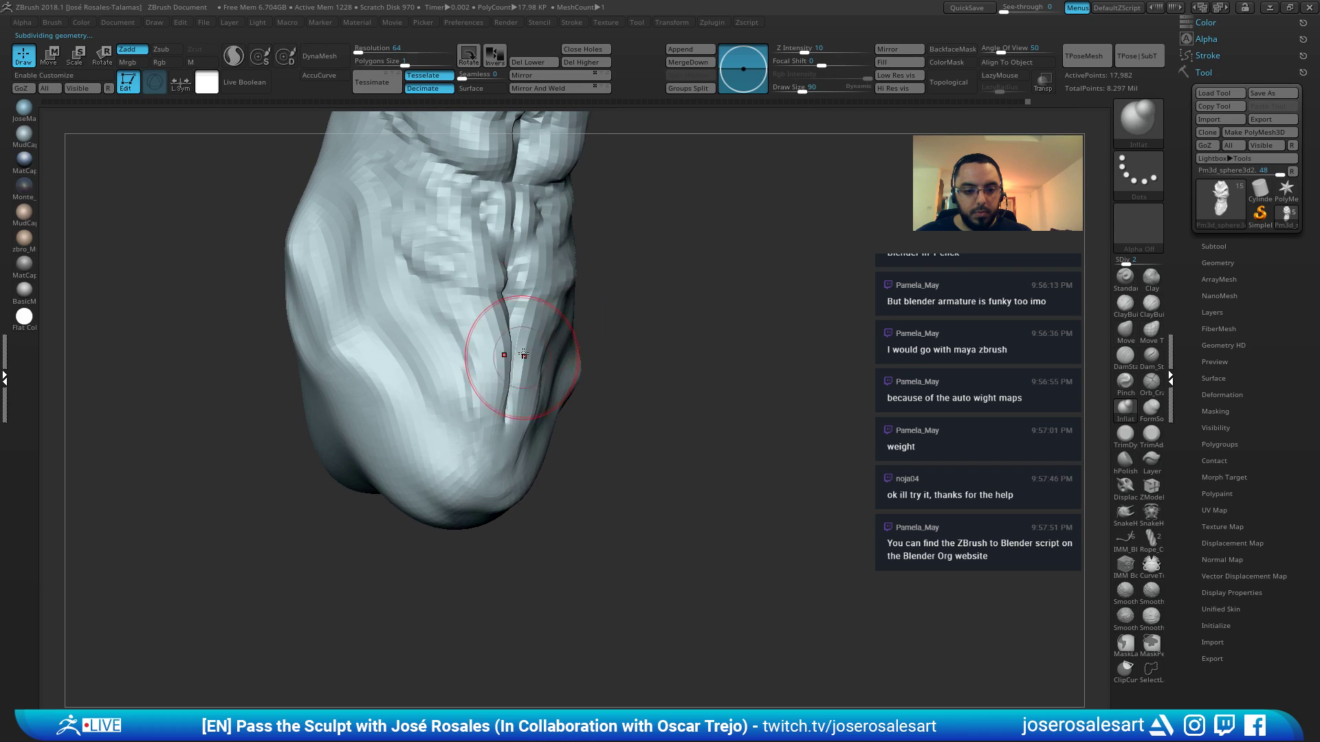
pyautogui.moveTo(507, 315)
pyautogui.mouseDown()
pyautogui.moveTo(516, 289)
pyautogui.moveTo(508, 309)
pyautogui.mouseUp()
pyautogui.moveTo(505, 335); pyautogui.dragTo(484, 350, button='right')
pyautogui.press('[')
pyautogui.press('[')
pyautogui.press('[')
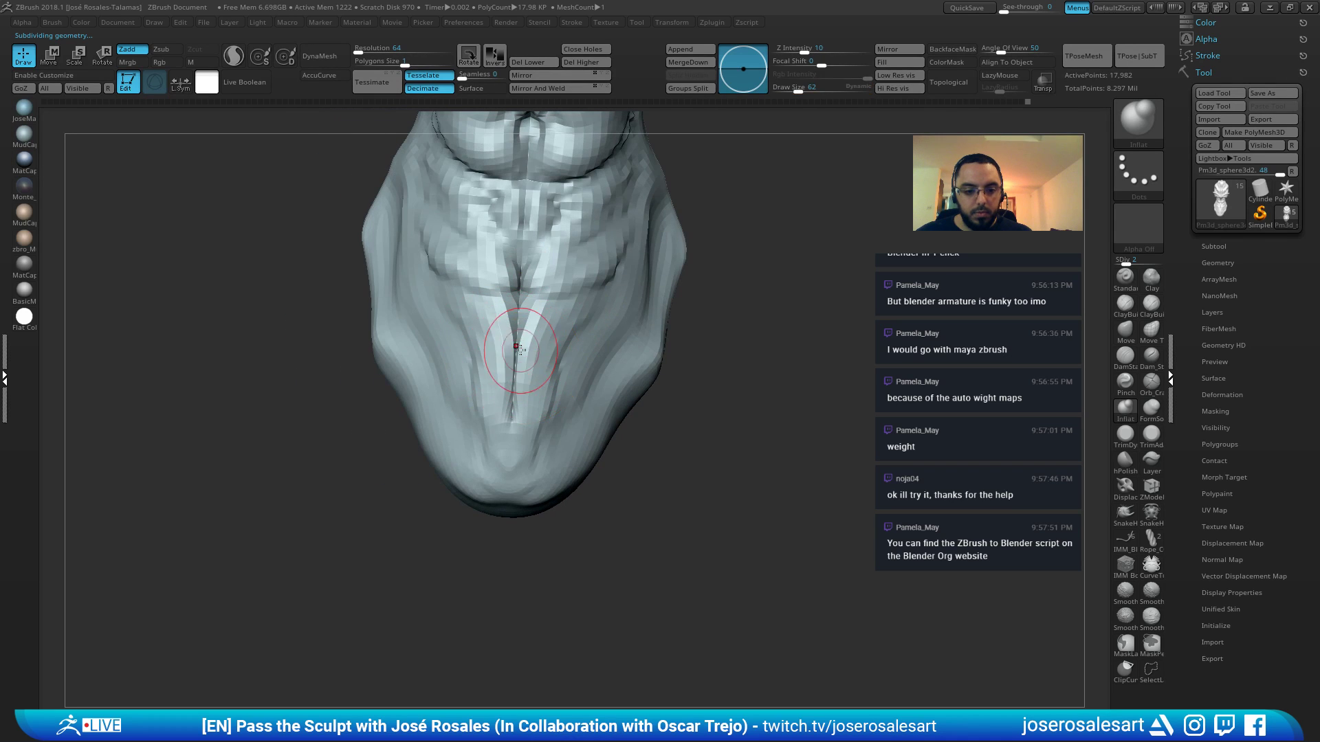
pyautogui.keyDown('shift'); pyautogui.moveTo(519, 349); pyautogui.dragTo(519, 320); pyautogui.keyUp('shift')
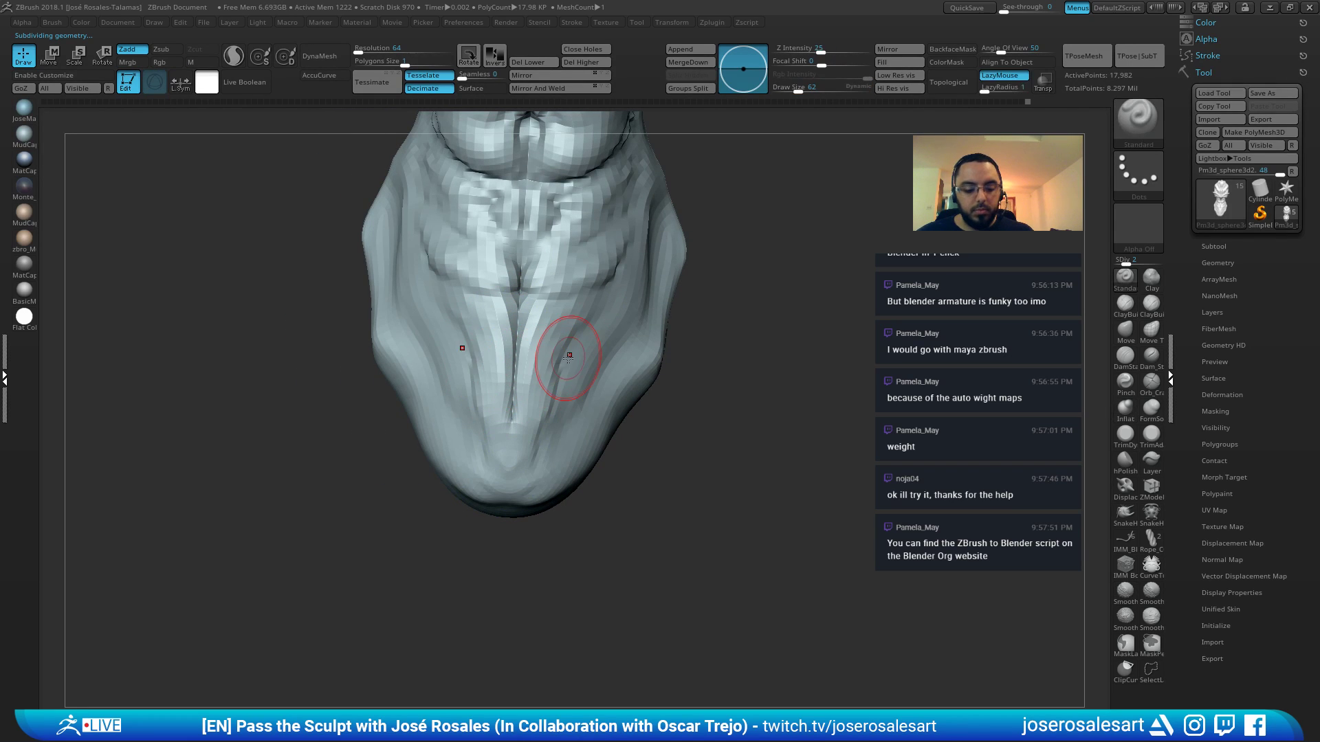
# Smooth and inflate the tendons beside the pelvis's central groove, and carve the side of the pelvis with DamStandard at draw size 39
pyautogui.keyDown('shift'); pyautogui.moveTo(568, 360); pyautogui.dragTo(549, 328); pyautogui.keyUp('shift')
pyautogui.moveTo(524, 437); pyautogui.dragTo(536, 358)
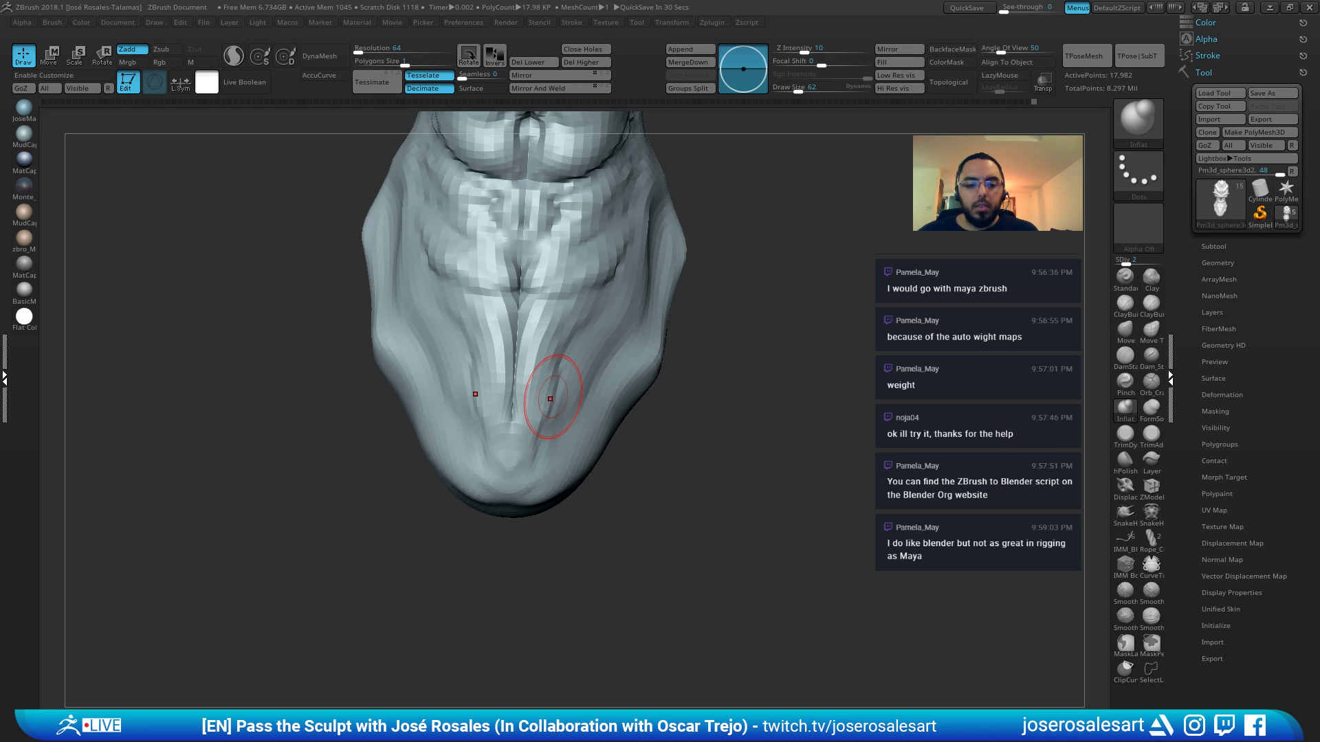
pyautogui.moveTo(550, 398)
pyautogui.mouseDown(button='right')
pyautogui.moveTo(515, 381)
pyautogui.moveTo(560, 360)
pyautogui.mouseUp(button='right')
pyautogui.press('b')
pyautogui.press('d')
pyautogui.press('s')
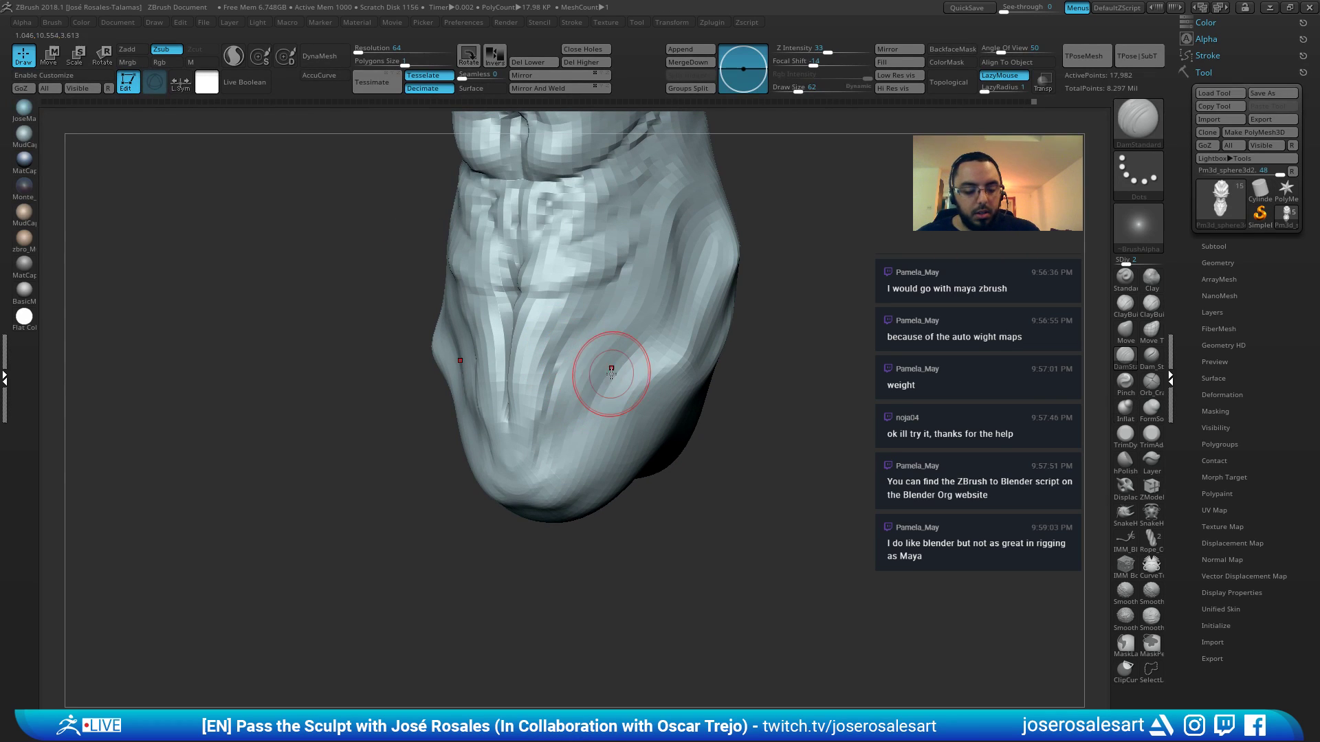
pyautogui.press('s')
pyautogui.moveTo(611, 374); pyautogui.dragTo(606, 374)
pyautogui.moveTo(611, 303); pyautogui.dragTo(595, 326)
pyautogui.moveTo(595, 294); pyautogui.dragTo(675, 242, button='right')
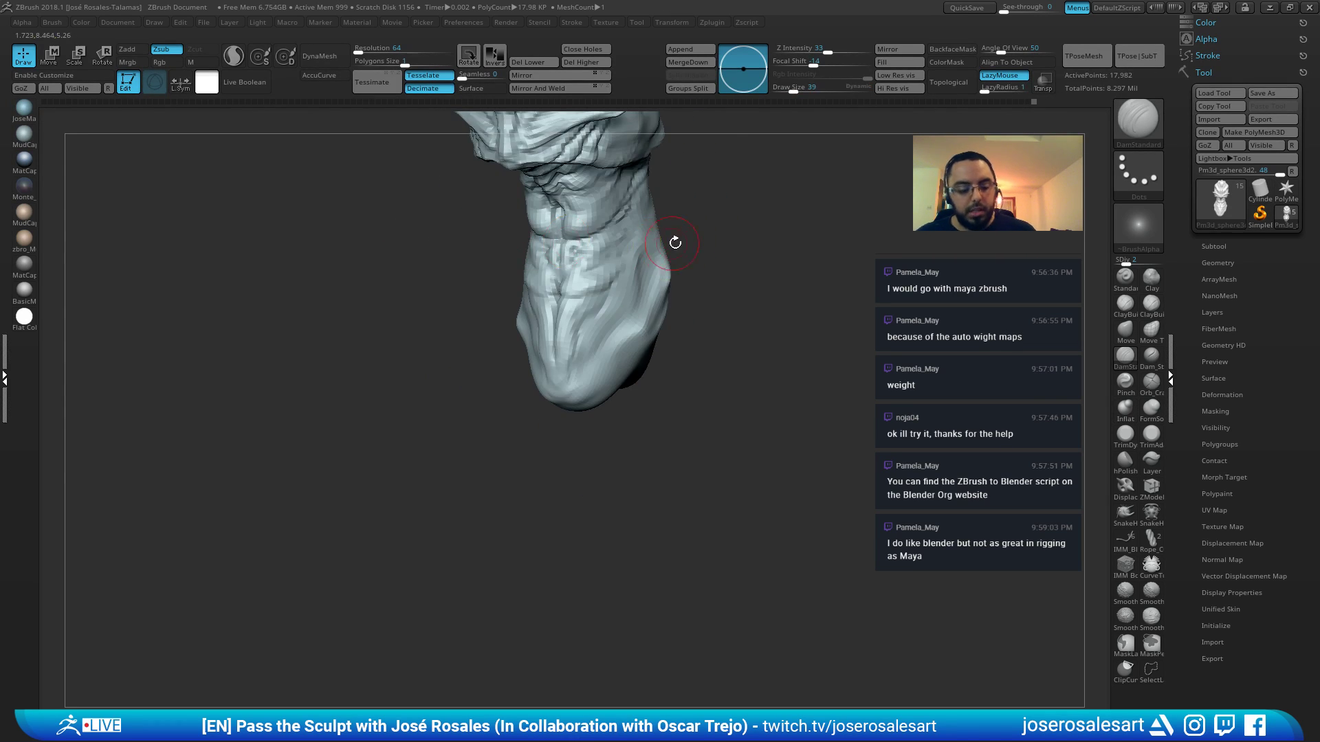
# Raise the torso to subdivision level 3 and show the whole creature again
pyautogui.press('d')
pyautogui.moveTo(822, 253)
pyautogui.keyDown('alt'); pyautogui.mouseDown()
pyautogui.moveTo(811, 206)
pyautogui.moveTo(713, 328)
pyautogui.mouseUp(); pyautogui.keyUp('alt')
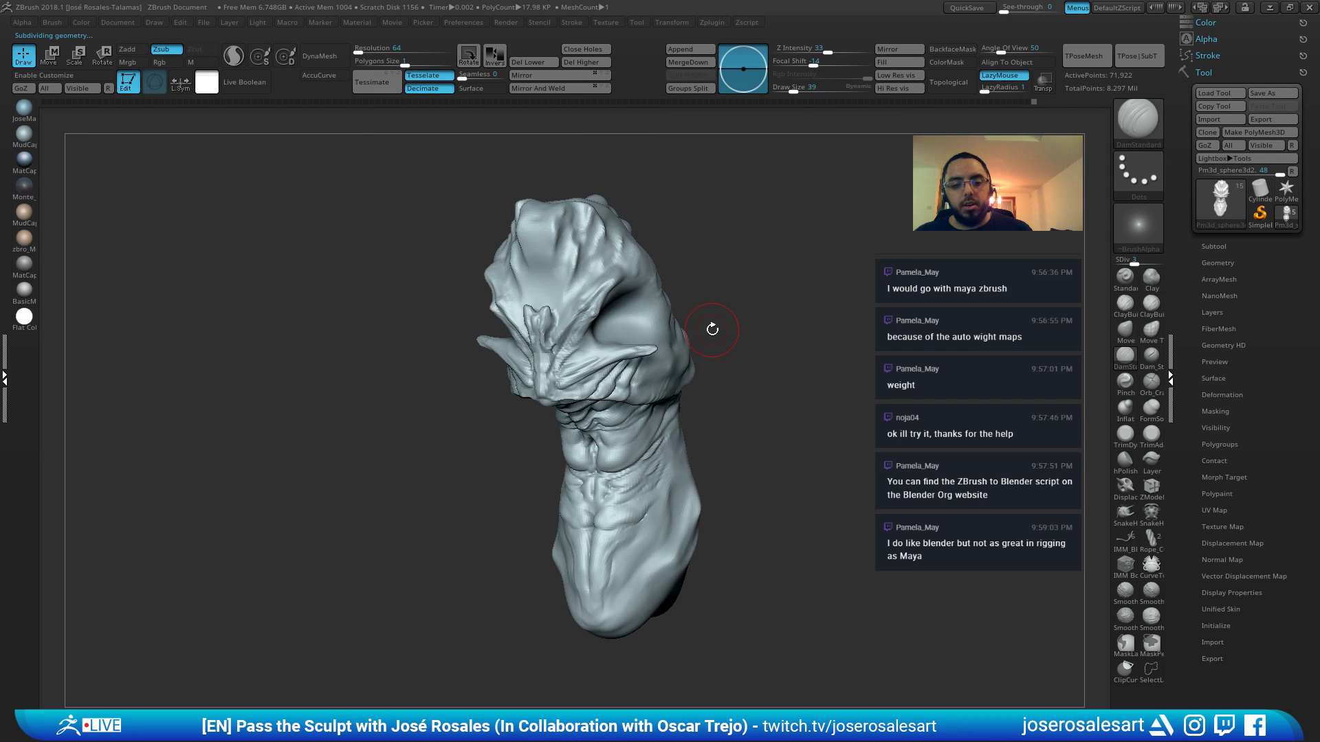
pyautogui.press('shift')
pyautogui.hotkey('shift', 's')
pyautogui.moveTo(766, 374)
pyautogui.keyDown('alt'); pyautogui.mouseDown()
pyautogui.moveTo(580, 345)
pyautogui.moveTo(475, 379)
pyautogui.mouseUp(); pyautogui.keyUp('alt')
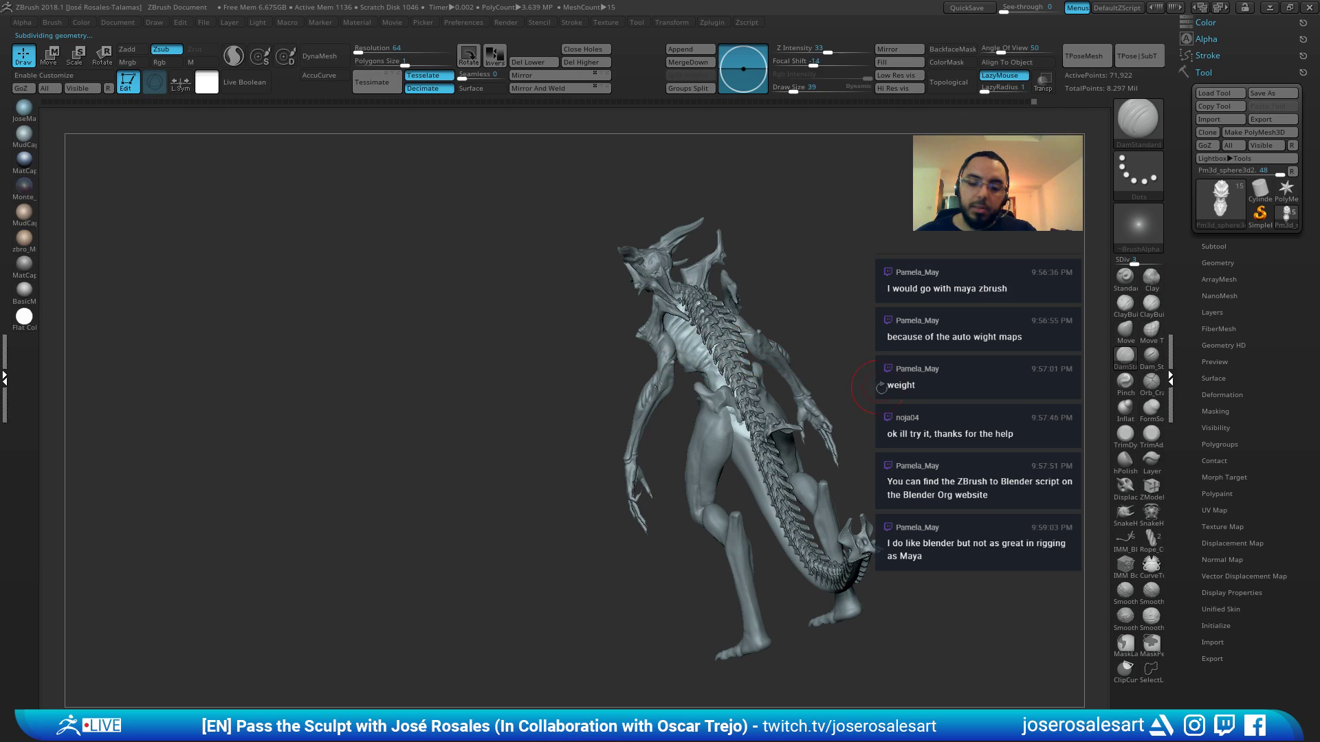
# Build up the back of the pelvis beside the spine with the ClayBuildup brush at Z intensity 20 and draw size 39
pyautogui.press('1')
pyautogui.moveTo(844, 415)
pyautogui.keyDown('alt'); pyautogui.mouseDown()
pyautogui.moveTo(684, 369)
pyautogui.moveTo(924, 386)
pyautogui.mouseUp(); pyautogui.keyUp('alt')
pyautogui.keyDown('ctrl'); pyautogui.moveTo(734, 410); pyautogui.dragTo(563, 366, button='right'); pyautogui.keyUp('ctrl')
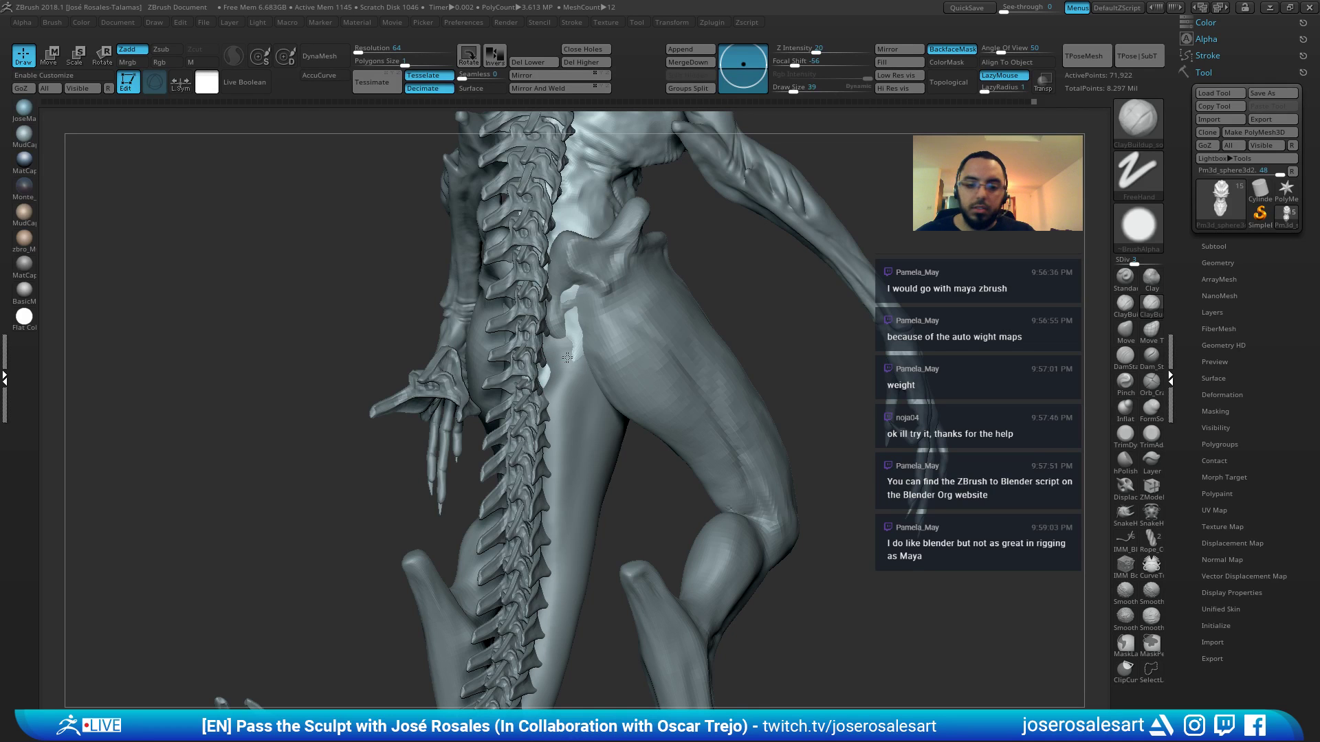
pyautogui.moveTo(567, 357); pyautogui.dragTo(569, 334)
pyautogui.moveTo(575, 285)
pyautogui.mouseDown(button='right')
pyautogui.moveTo(539, 379)
pyautogui.moveTo(642, 365)
pyautogui.moveTo(546, 390)
pyautogui.moveTo(531, 349)
pyautogui.mouseUp(button='right')
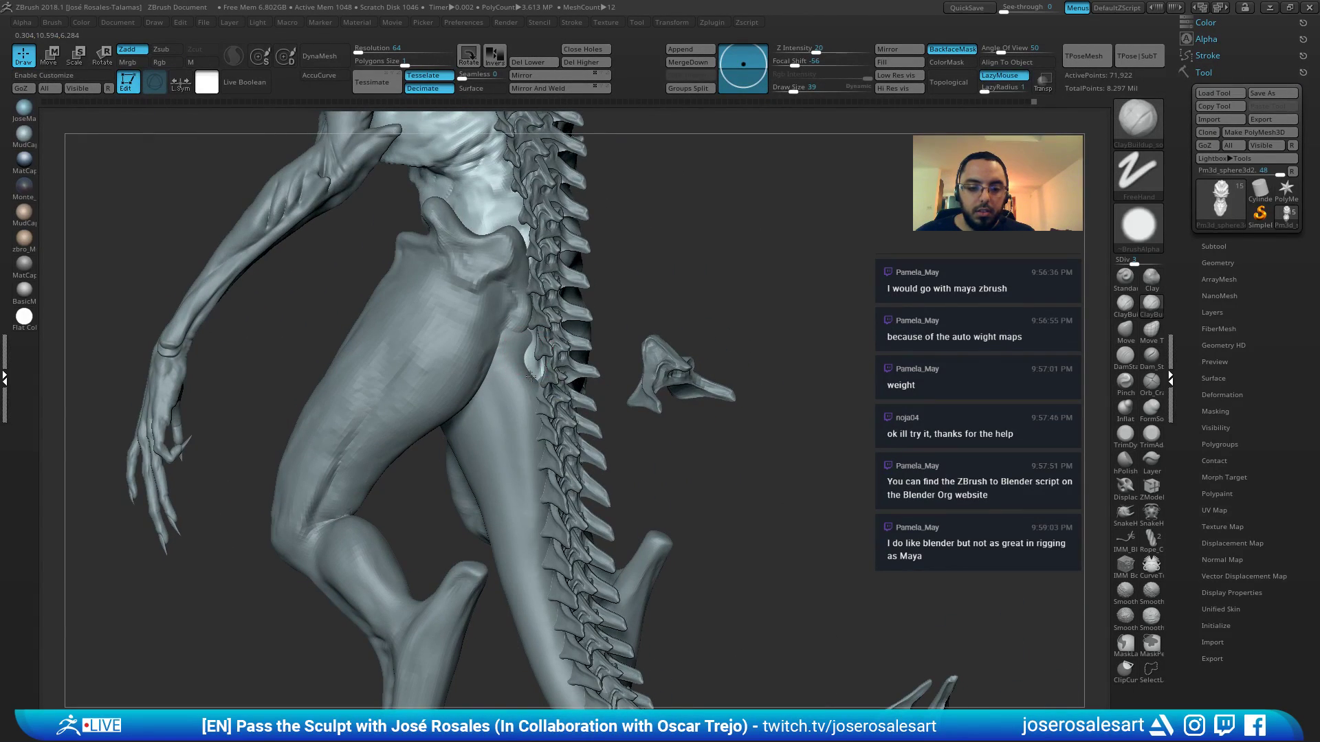
pyautogui.moveTo(534, 395); pyautogui.dragTo(582, 351, button='right')
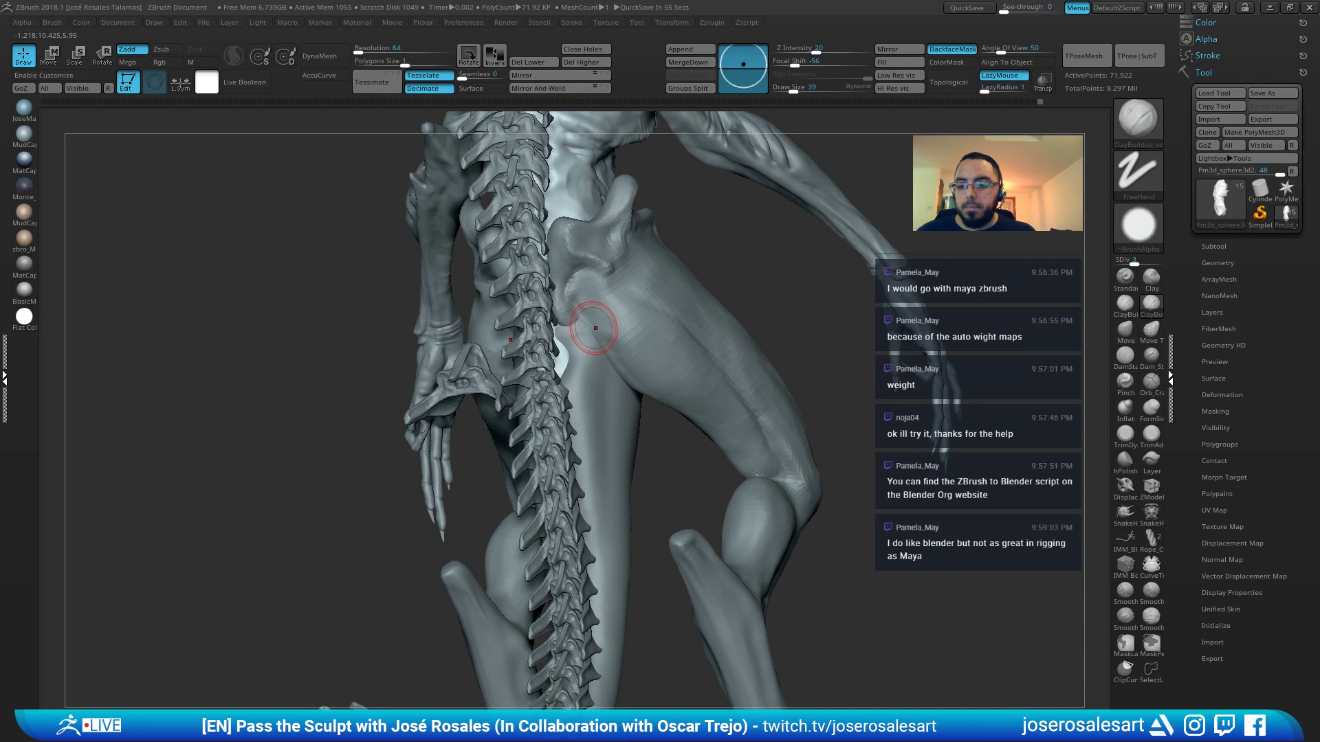
pyautogui.moveTo(595, 328)
pyautogui.mouseDown(button='right')
pyautogui.moveTo(664, 356)
pyautogui.moveTo(729, 234)
pyautogui.mouseUp(button='right')
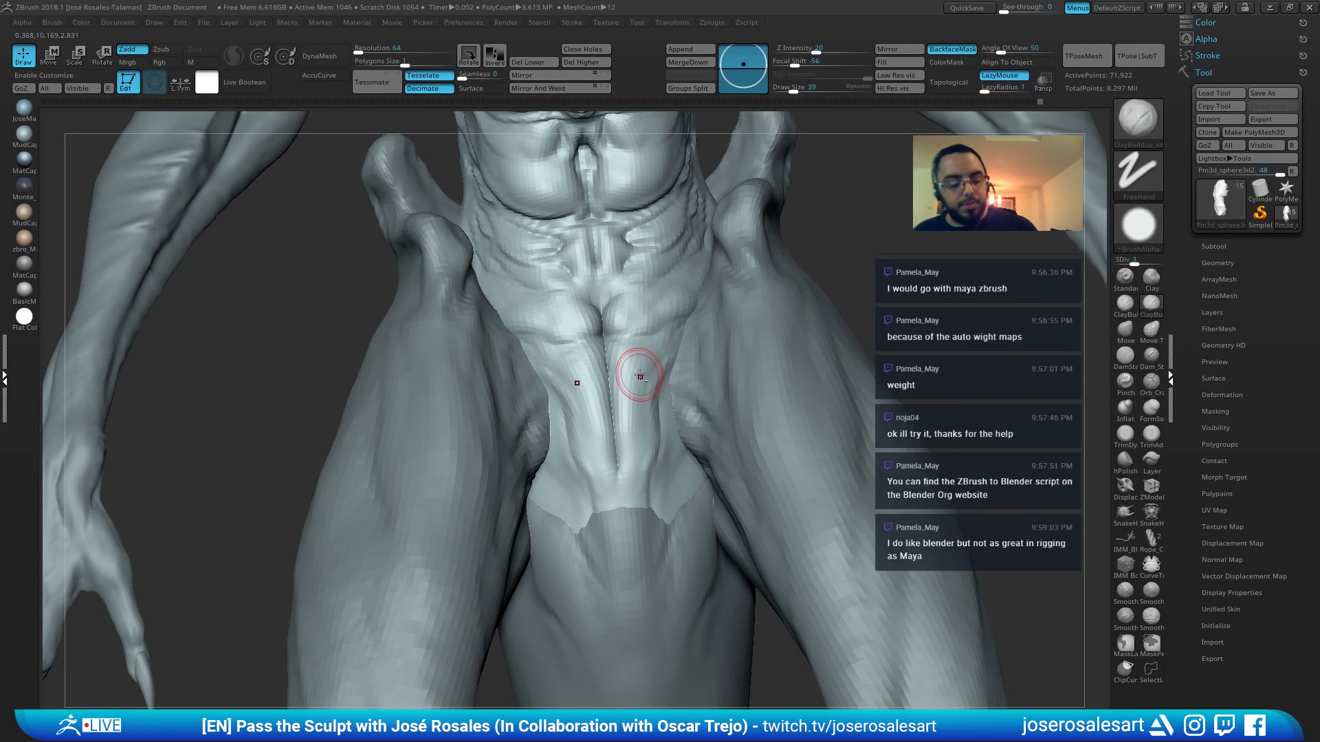
# Build up the lower abdomen with the ClayBuildup brush at draw size 33 and raise the torso to subdivision level 4
pyautogui.press('b')
pyautogui.press('c')
pyautogui.press('b')
pyautogui.press('[')
pyautogui.moveTo(700, 362)
pyautogui.mouseDown(button='right')
pyautogui.moveTo(659, 354)
pyautogui.moveTo(674, 342)
pyautogui.moveTo(646, 354)
pyautogui.moveTo(656, 342)
pyautogui.moveTo(671, 369)
pyautogui.moveTo(668, 299)
pyautogui.mouseUp(button='right')
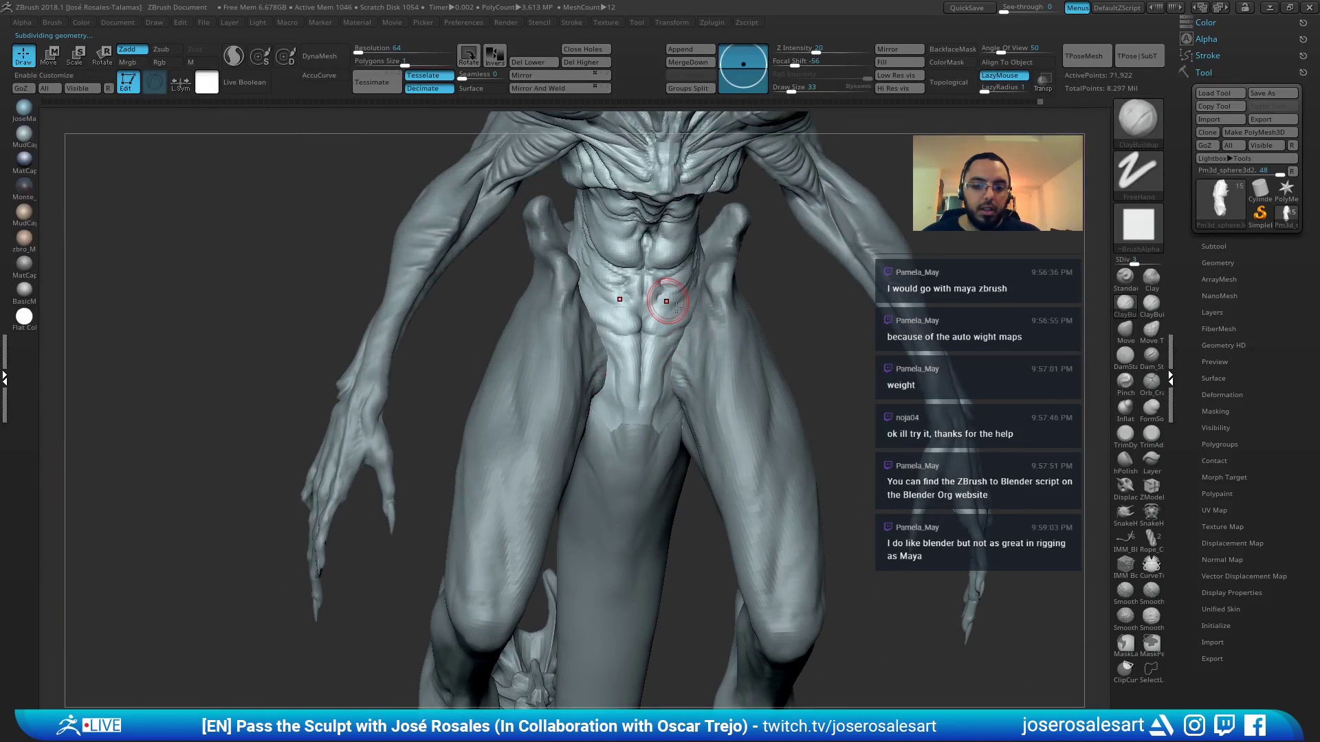
pyautogui.keyDown('ctrl'); pyautogui.moveTo(850, 230); pyautogui.dragTo(670, 237, button='right'); pyautogui.keyUp('ctrl')
pyautogui.moveTo(673, 317); pyautogui.dragTo(627, 259, button='right')
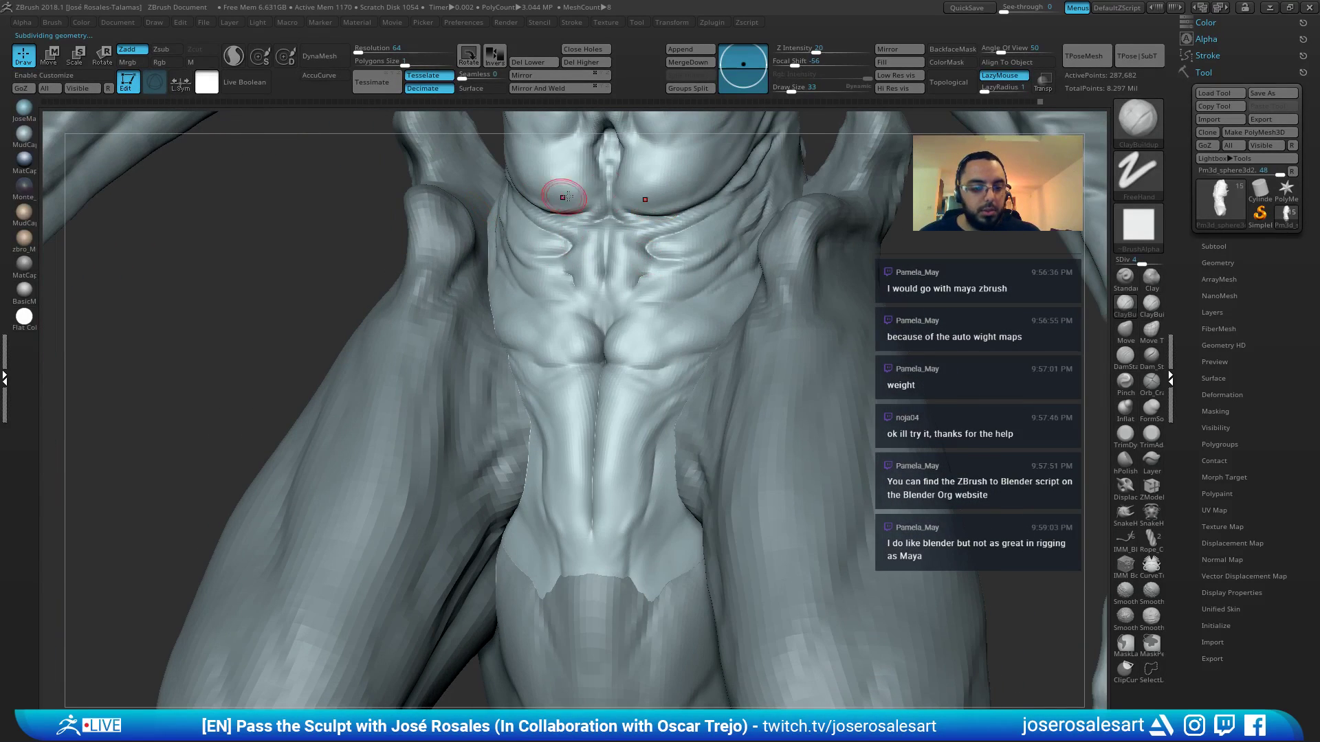
# Carve the creases along the middle of the abdomen with the DamStandard brush at draw size 26
pyautogui.keyDown('alt'); pyautogui.moveTo(624, 198); pyautogui.dragTo(608, 273, button='right'); pyautogui.keyUp('alt')
pyautogui.moveTo(376, 287); pyautogui.dragTo(419, 282, button='right')
pyautogui.press('b')
pyautogui.press('d')
pyautogui.press('s')
pyautogui.press(']')
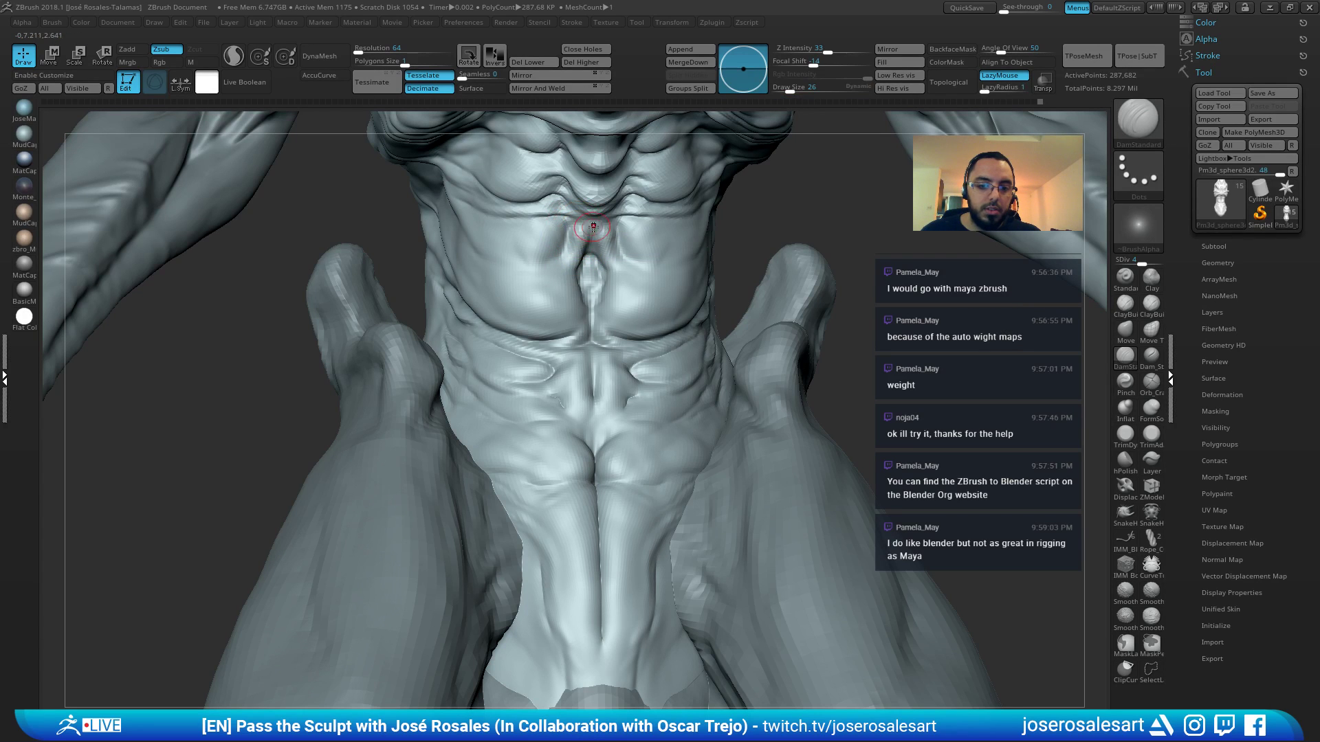
pyautogui.moveTo(593, 227)
pyautogui.mouseDown(button='right')
pyautogui.moveTo(594, 246)
pyautogui.moveTo(599, 217)
pyautogui.moveTo(654, 229)
pyautogui.moveTo(639, 180)
pyautogui.mouseUp(button='right')
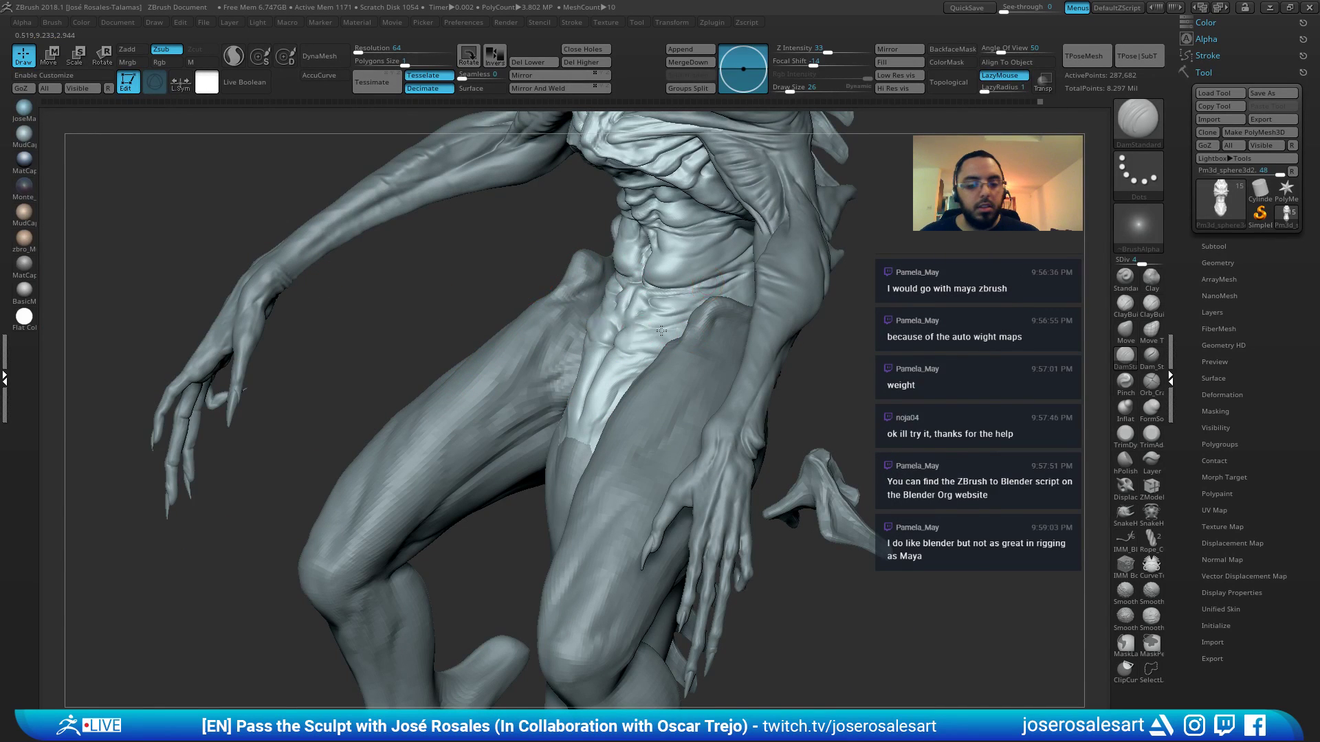
# Build up the lower abdominal folds with the ClayBuildup brush at draw size 36
pyautogui.moveTo(661, 331); pyautogui.dragTo(715, 317, button='right')
pyautogui.moveTo(622, 296)
pyautogui.mouseDown(button='right')
pyautogui.moveTo(672, 287)
pyautogui.moveTo(622, 288)
pyautogui.mouseUp(button='right')
pyautogui.moveTo(622, 288)
pyautogui.keyDown('ctrl'); pyautogui.mouseDown(button='right')
pyautogui.moveTo(605, 322)
pyautogui.moveTo(670, 299)
pyautogui.moveTo(653, 319)
pyautogui.moveTo(675, 339)
pyautogui.moveTo(646, 361)
pyautogui.moveTo(660, 375)
pyautogui.moveTo(675, 353)
pyautogui.moveTo(616, 345)
pyautogui.moveTo(683, 380)
pyautogui.moveTo(620, 348)
pyautogui.mouseUp(button='right'); pyautogui.keyUp('ctrl')
pyautogui.press('1')
pyautogui.press('s')
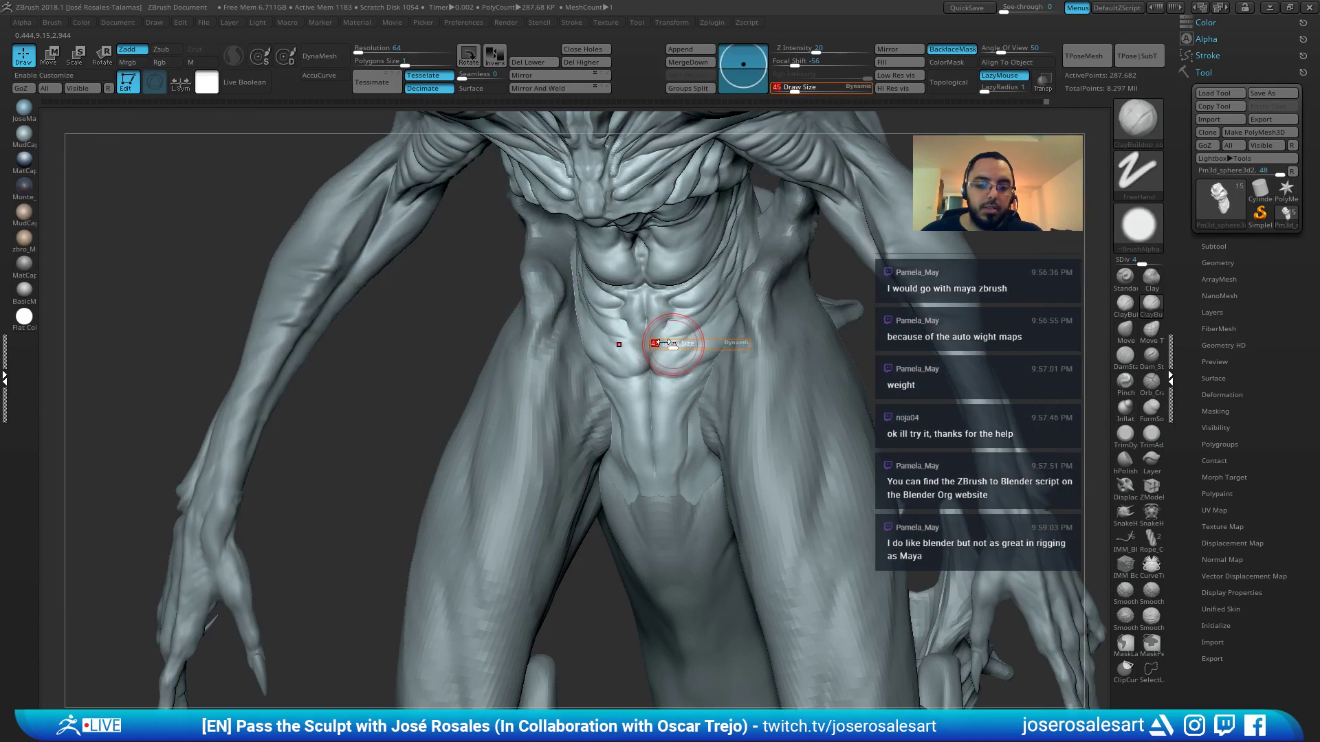
pyautogui.moveTo(664, 342); pyautogui.dragTo(650, 343)
pyautogui.keyDown('ctrl'); pyautogui.moveTo(807, 216); pyautogui.dragTo(537, 317, button='right'); pyautogui.keyUp('ctrl')
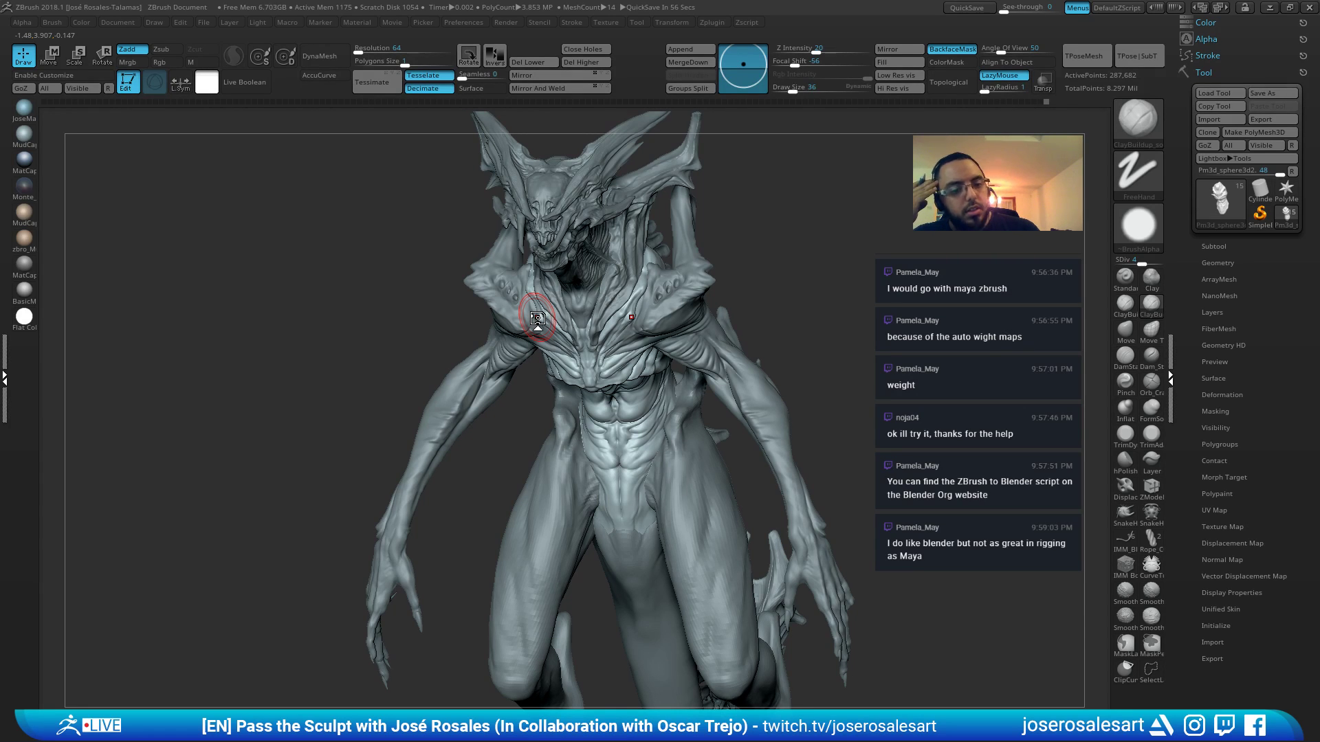
# Switch to the Legs subtool and sculpt the front of the hips with the Standard brush at draw size 42
pyautogui.keyDown('alt'); pyautogui.click(632, 383); pyautogui.keyUp('alt')
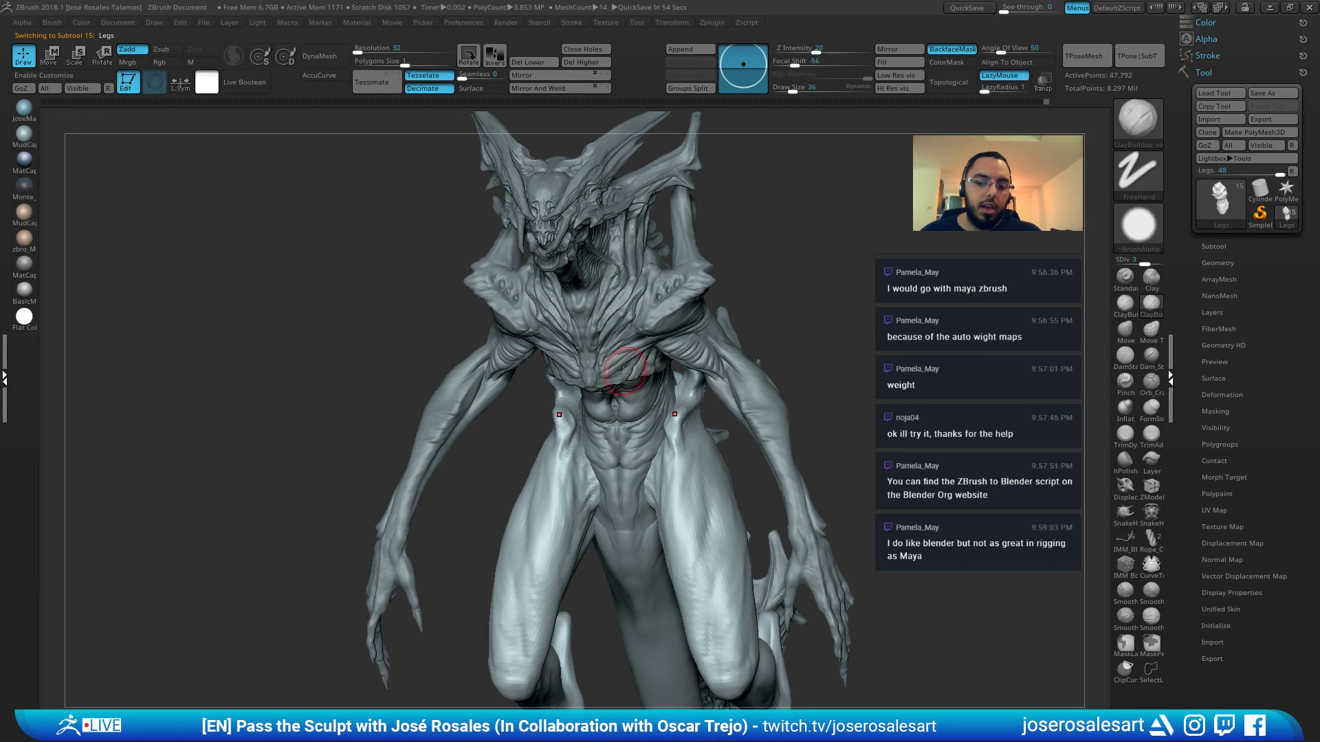
pyautogui.press('f')
pyautogui.keyDown('alt'); pyautogui.moveTo(712, 472); pyautogui.dragTo(797, 283, button='right'); pyautogui.keyUp('alt')
pyautogui.press('b')
pyautogui.press('s')
pyautogui.press('t')
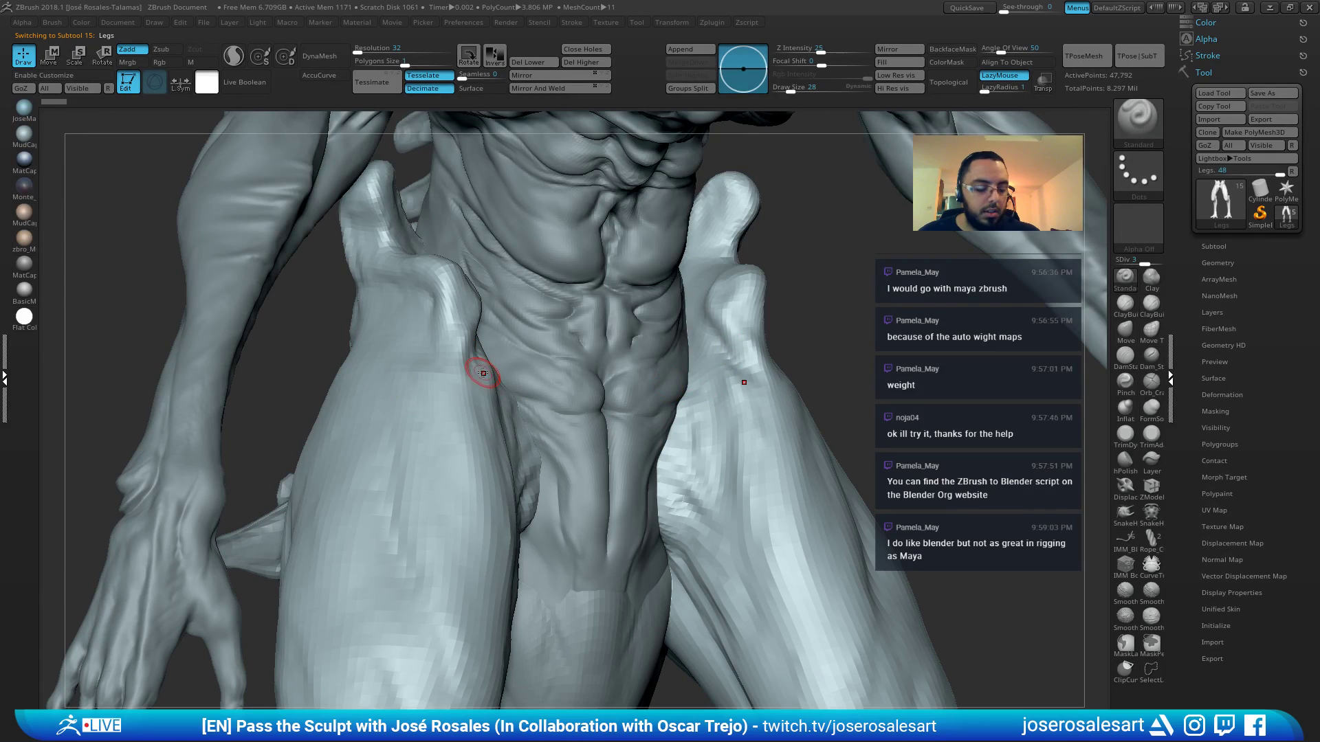
pyautogui.moveTo(480, 375); pyautogui.dragTo(426, 385, button='right')
pyautogui.keyDown('ctrl'); pyautogui.moveTo(481, 406); pyautogui.dragTo(465, 347, button='right'); pyautogui.keyUp('ctrl')
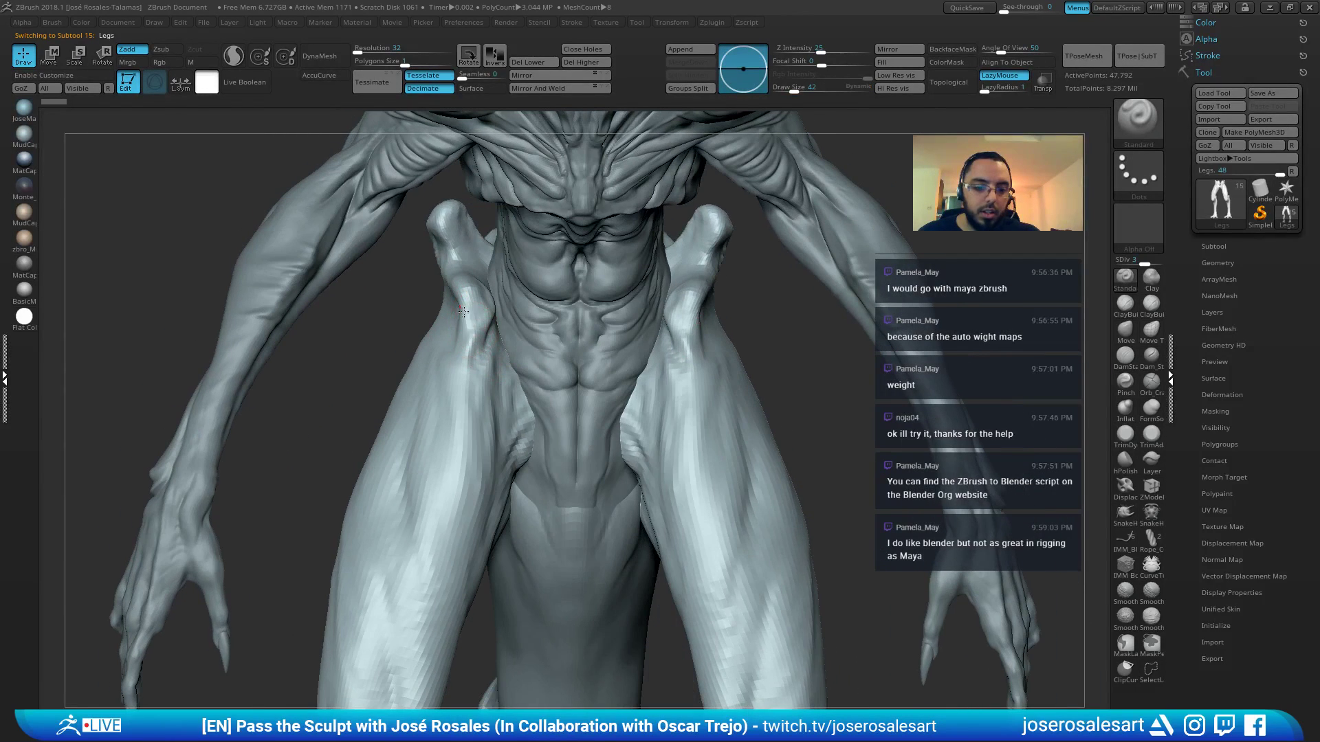
pyautogui.moveTo(465, 347); pyautogui.dragTo(465, 365)
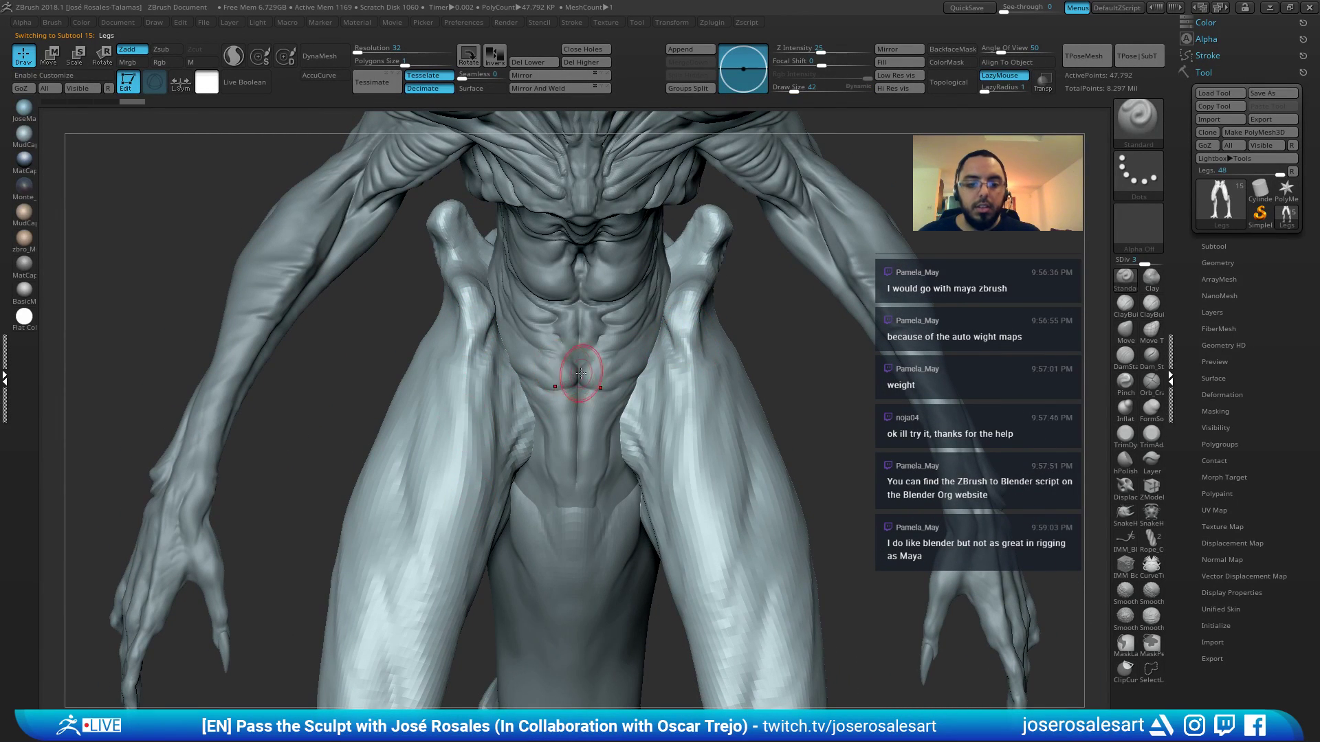
# Switch back to the torso subtool and build up the lower pelvis with the ClayBuildup brush at draw size 58
pyautogui.keyDown('alt'); pyautogui.click(597, 454); pyautogui.keyUp('alt')
pyautogui.moveTo(597, 454)
pyautogui.mouseDown(button='right')
pyautogui.moveTo(584, 507)
pyautogui.moveTo(592, 435)
pyautogui.mouseUp(button='right')
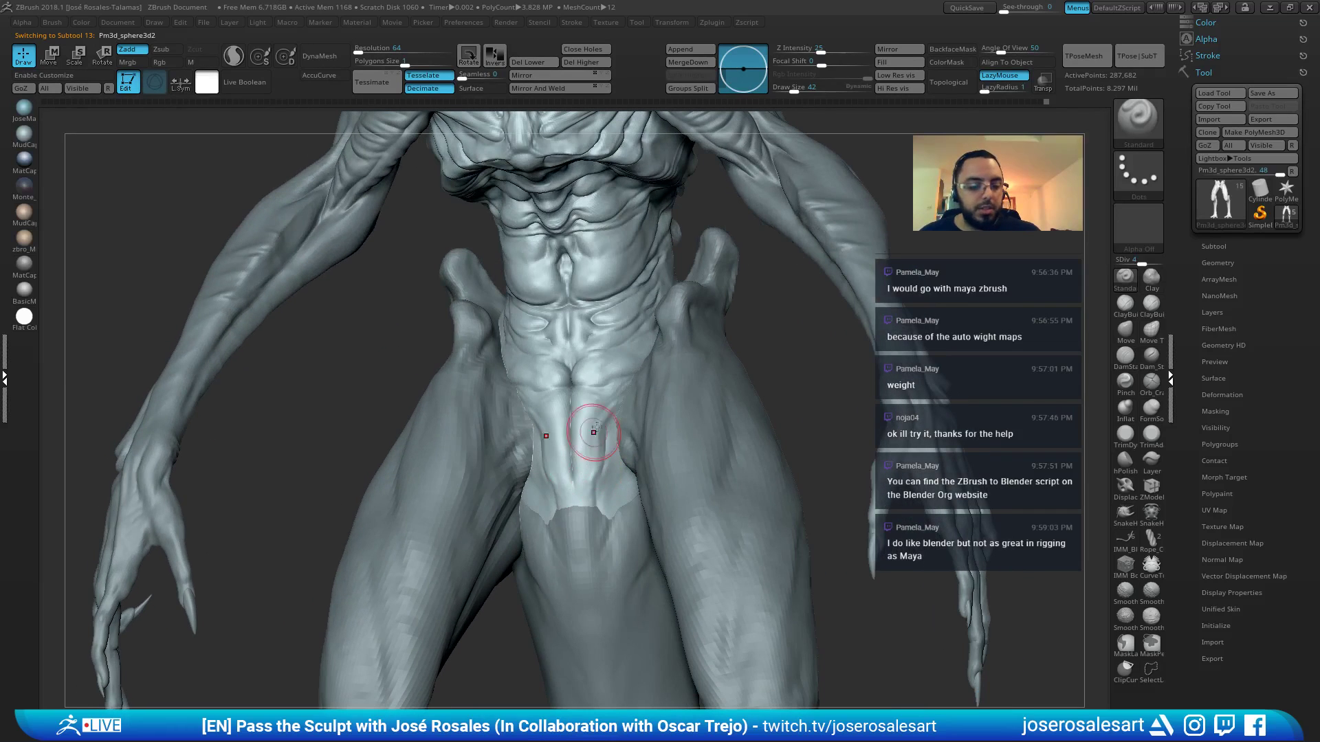
pyautogui.press('b')
pyautogui.press('c')
pyautogui.press('b')
pyautogui.moveTo(566, 507); pyautogui.dragTo(567, 512)
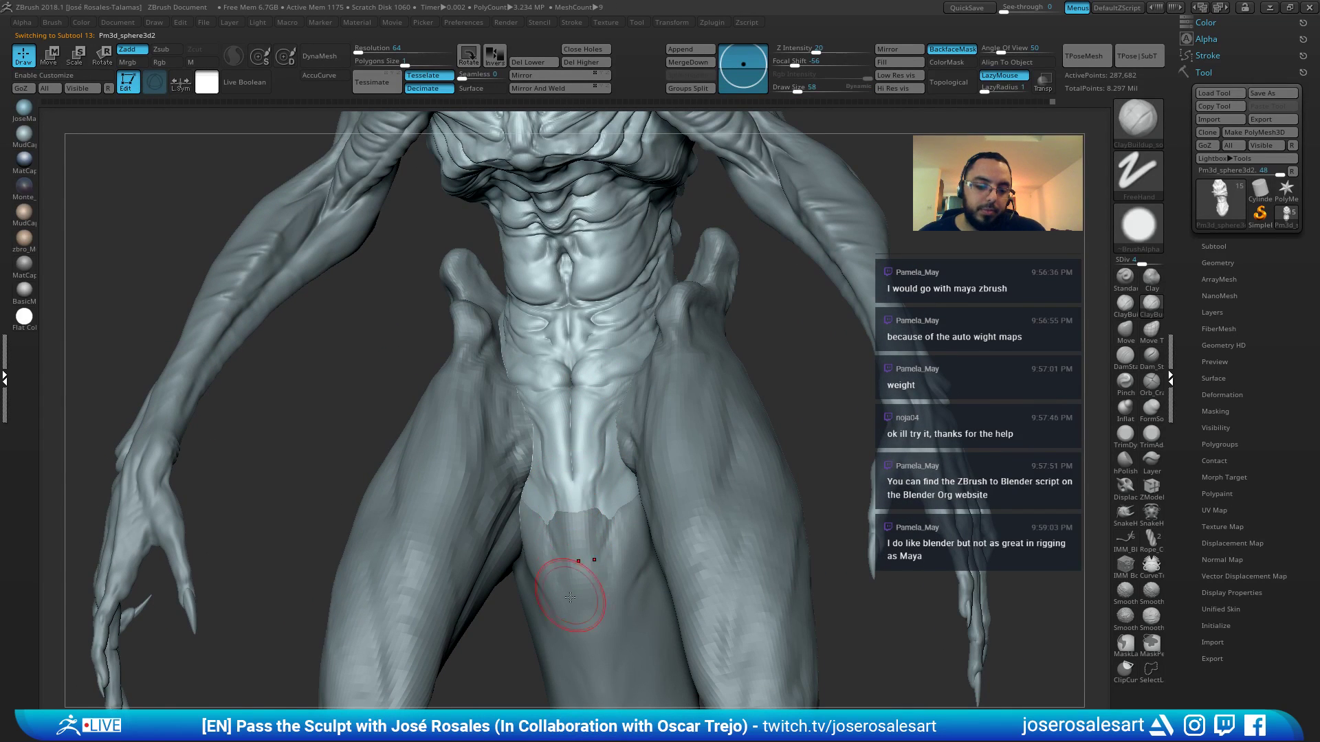
# Smooth the lower end of the pelvis and its central groove at Z intensity 9 and draw size 58
pyautogui.moveTo(570, 597)
pyautogui.keyDown('shift'); pyautogui.mouseDown()
pyautogui.moveTo(568, 501)
pyautogui.moveTo(568, 525)
pyautogui.mouseUp(); pyautogui.keyUp('shift')
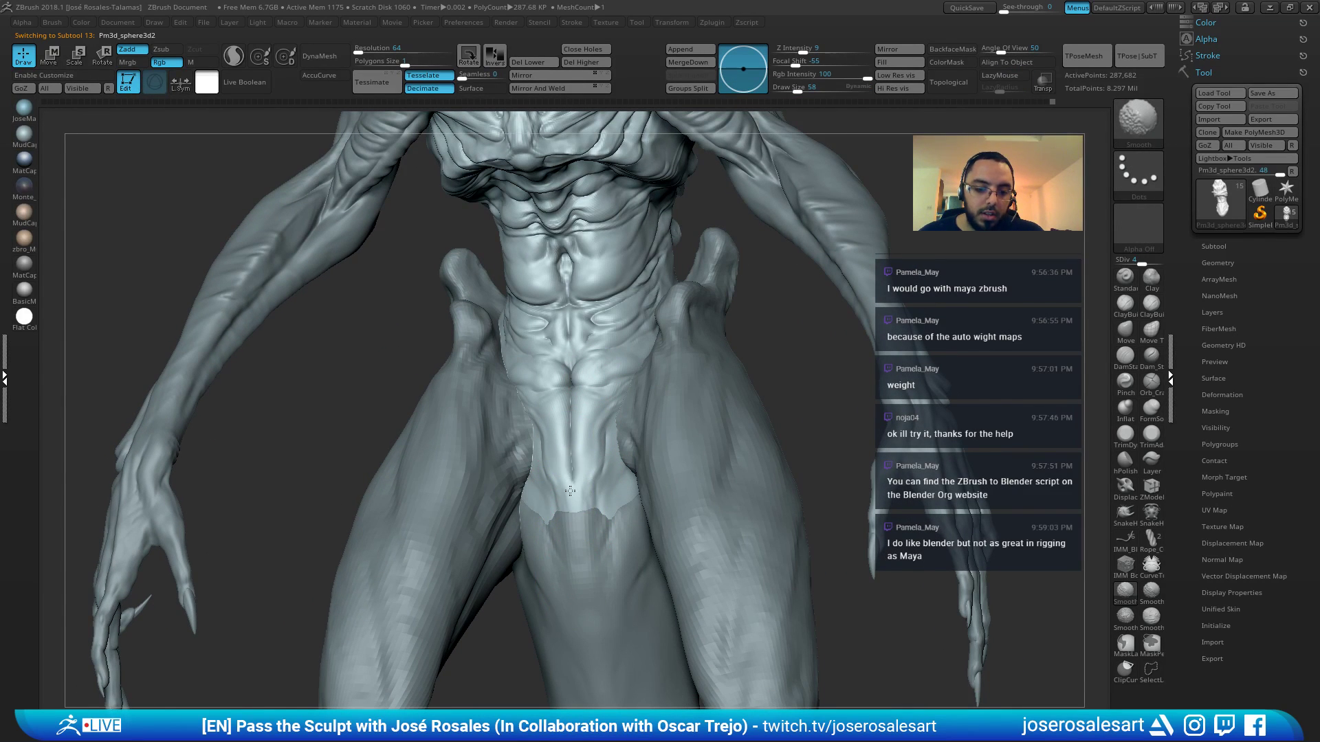
pyautogui.keyDown('ctrl'); pyautogui.moveTo(571, 481); pyautogui.dragTo(651, 472, button='right'); pyautogui.keyUp('ctrl')
pyautogui.keyDown('shift'); pyautogui.moveTo(570, 529); pyautogui.dragTo(567, 491); pyautogui.keyUp('shift')
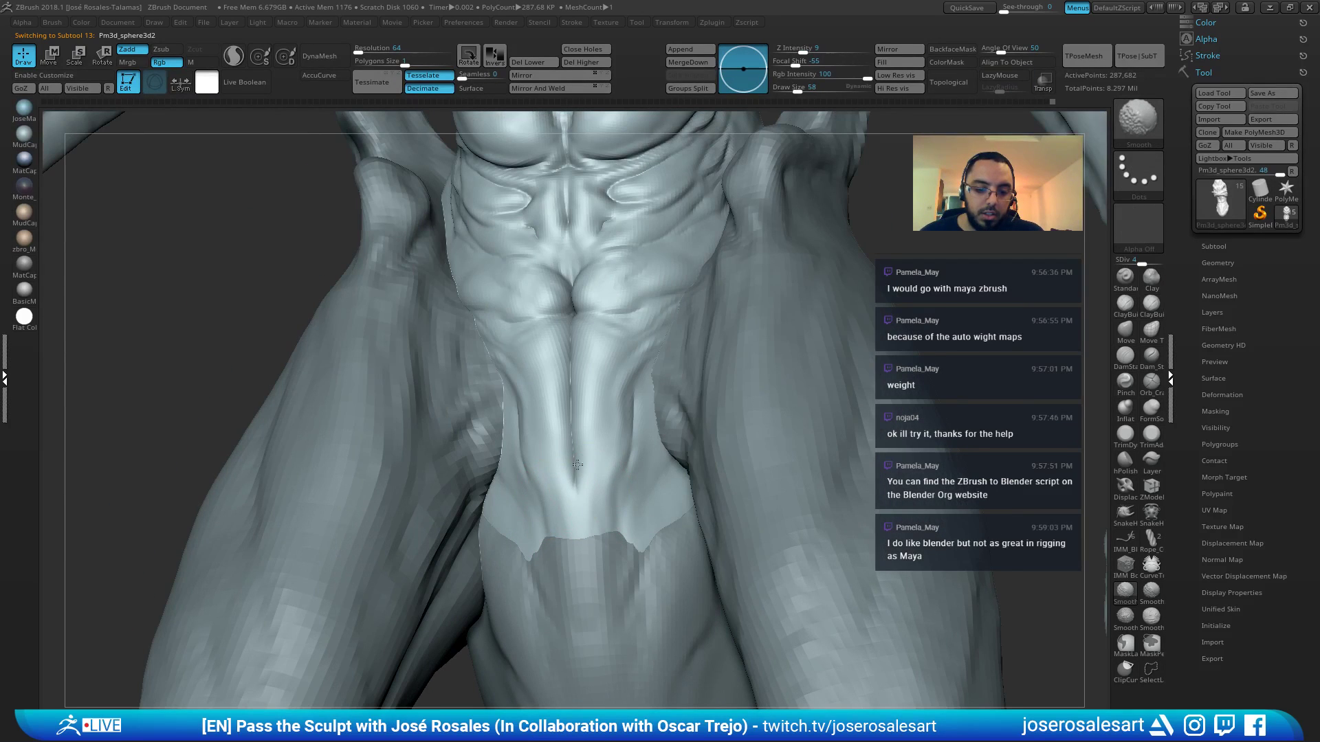
pyautogui.keyDown('shift'); pyautogui.moveTo(552, 400); pyautogui.dragTo(572, 485); pyautogui.keyUp('shift')
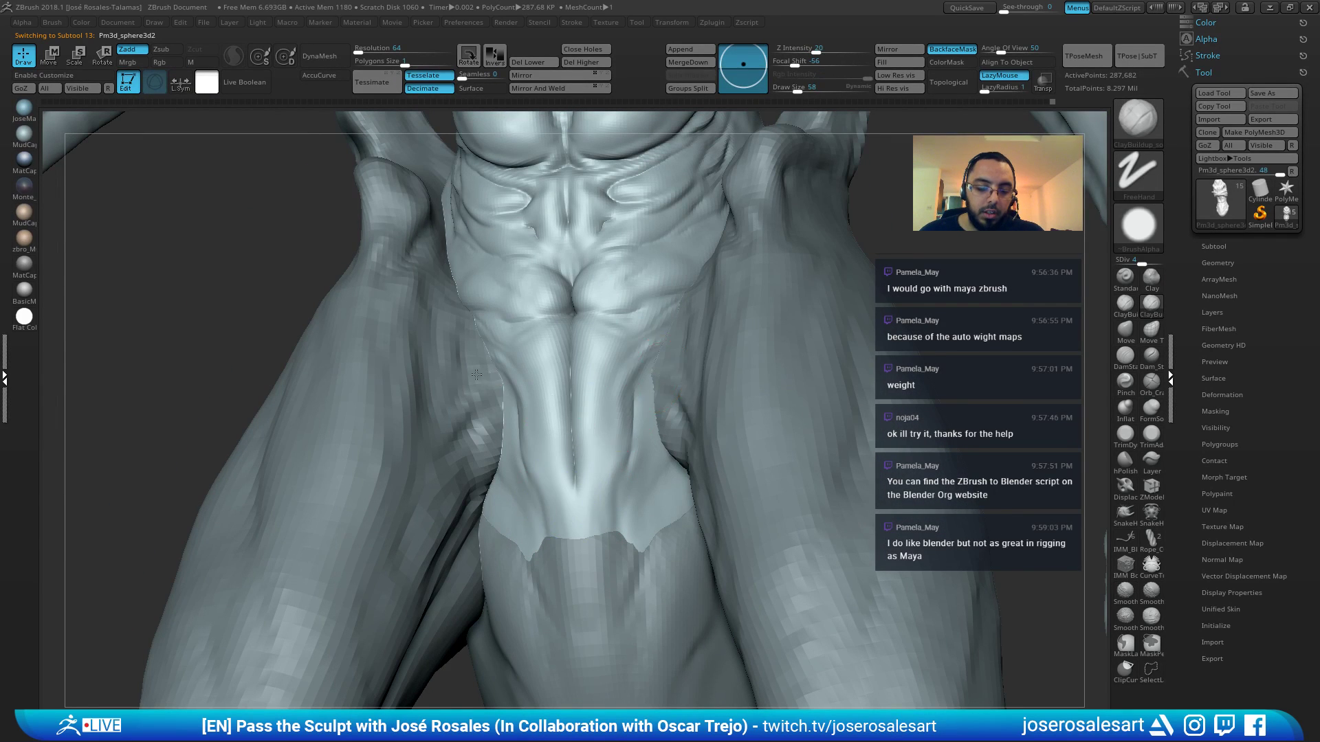
# Isolate the torso, set the draw size to 39 and raise the Smooth brush's Z intensity to 100 for the upper flank
pyautogui.keyDown('ctrl'); pyautogui.moveTo(572, 484); pyautogui.dragTo(796, 440, button='right'); pyautogui.keyUp('ctrl')
pyautogui.moveTo(752, 265); pyautogui.dragTo(639, 261, button='right')
pyautogui.keyDown('alt'); pyautogui.moveTo(825, 257); pyautogui.dragTo(637, 303, button='right'); pyautogui.keyUp('alt')
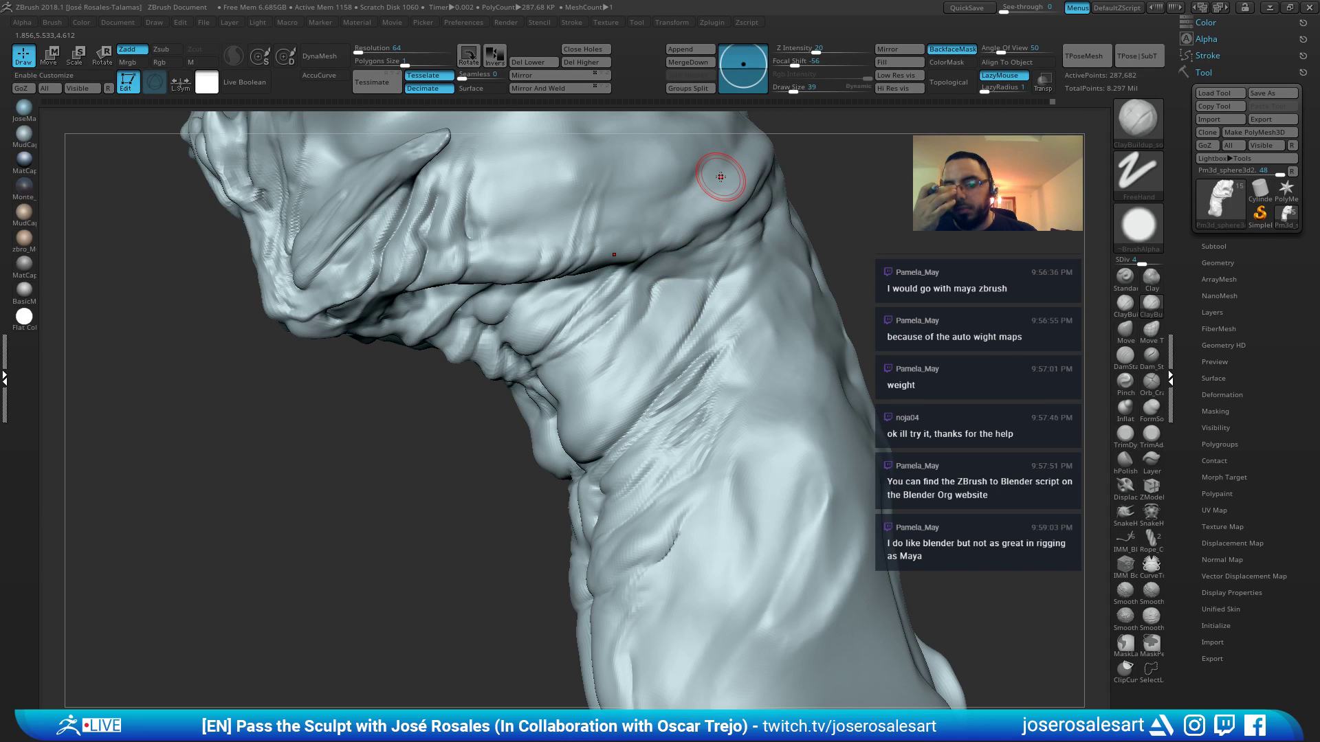
pyautogui.moveTo(727, 297); pyautogui.dragTo(674, 206, button='right')
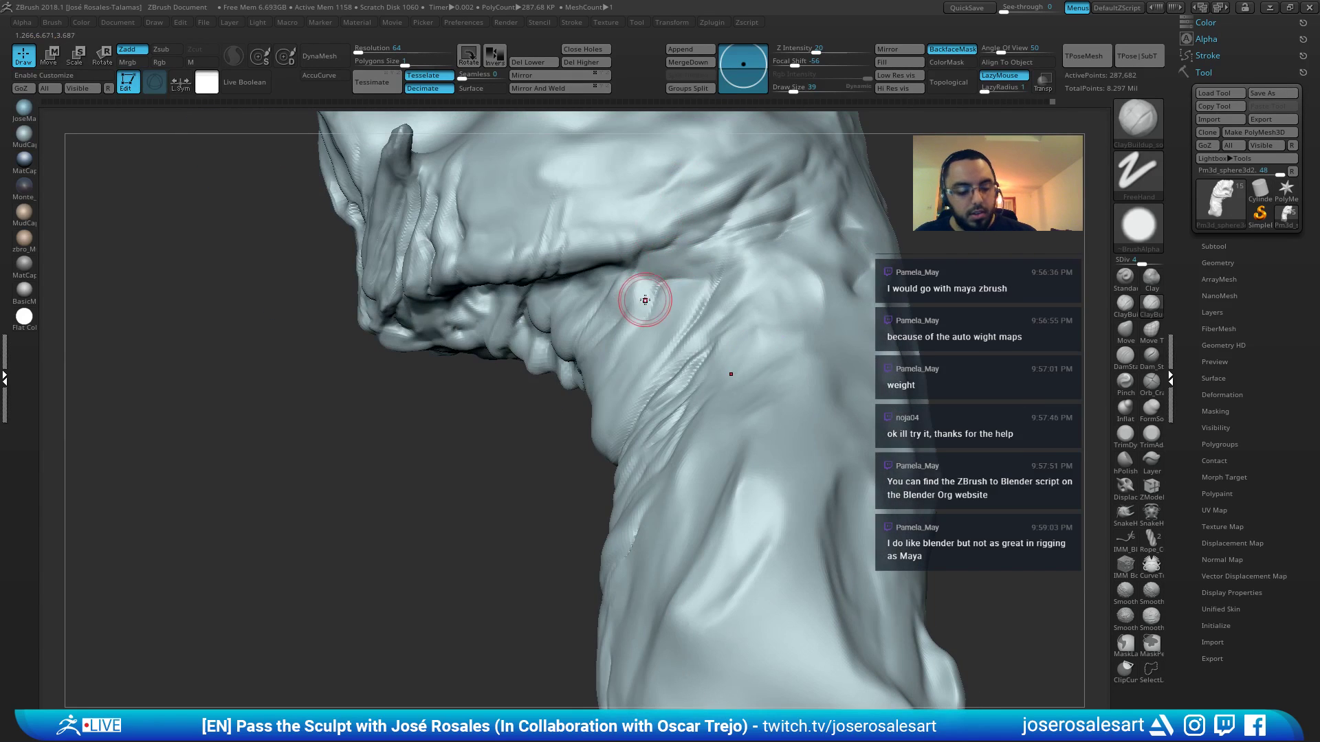
pyautogui.moveTo(667, 303); pyautogui.dragTo(670, 300, button='right')
pyautogui.press('shift')
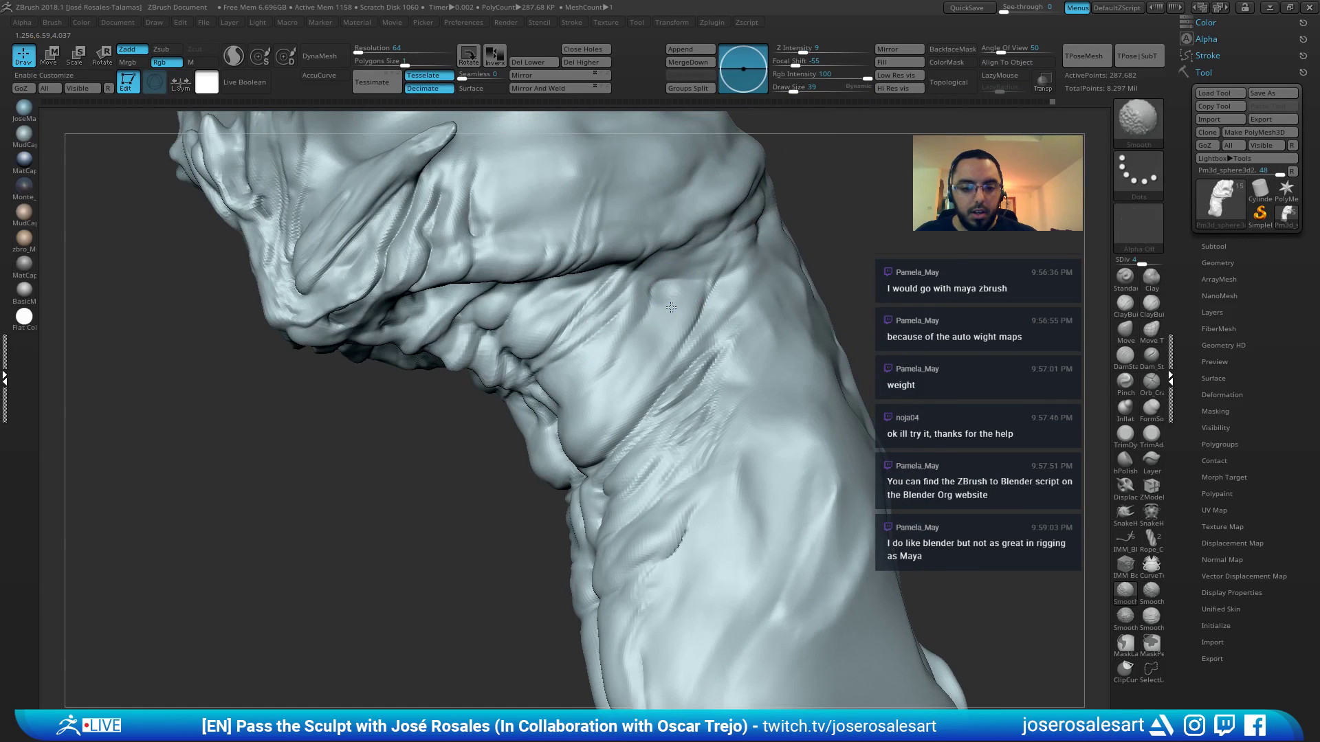
pyautogui.press('shift')
pyautogui.keyDown('shift'); pyautogui.moveTo(813, 50); pyautogui.dragTo(869, 50); pyautogui.keyUp('shift')
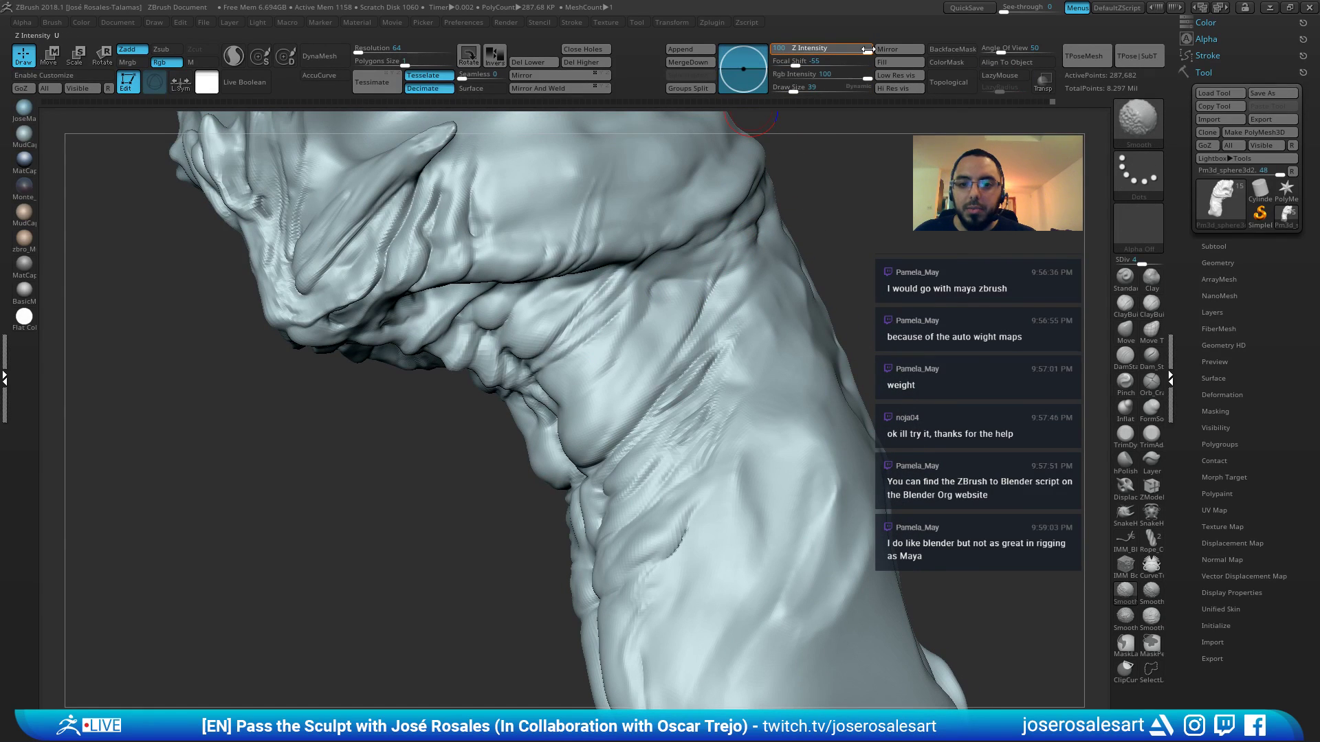
# Sculpt the upper flank folds below the rib cage with the Standard brush at Z intensity 25 and draw size 39
pyautogui.moveTo(672, 292); pyautogui.dragTo(683, 267, button='right')
pyautogui.press('1')
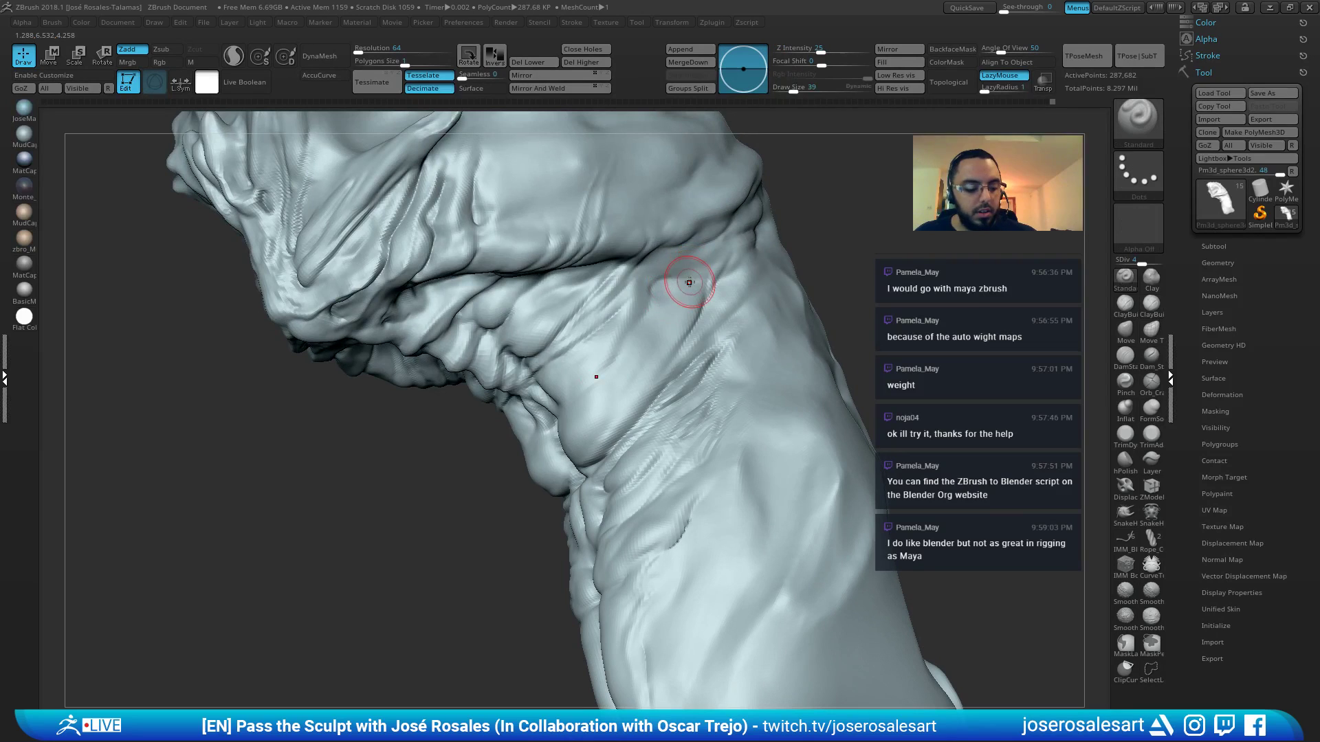
pyautogui.press('s')
pyautogui.moveTo(688, 283); pyautogui.dragTo(681, 281)
pyautogui.moveTo(680, 280); pyautogui.dragTo(643, 310, button='right')
# Carve creases between the upper flank folds with the DamStandard brush at draw size 39
pyautogui.press('2')
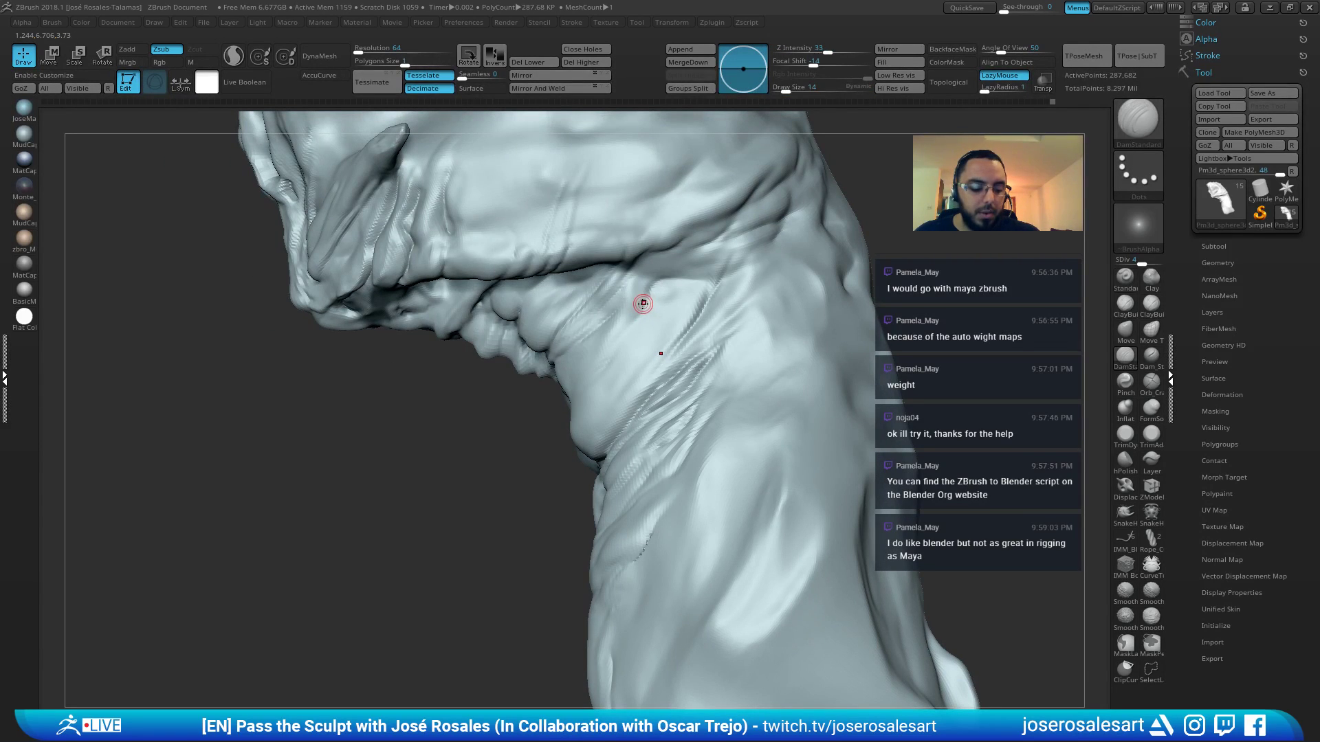
pyautogui.press('s')
pyautogui.moveTo(642, 303); pyautogui.dragTo(641, 313)
pyautogui.moveTo(602, 325); pyautogui.dragTo(645, 299, button='right')
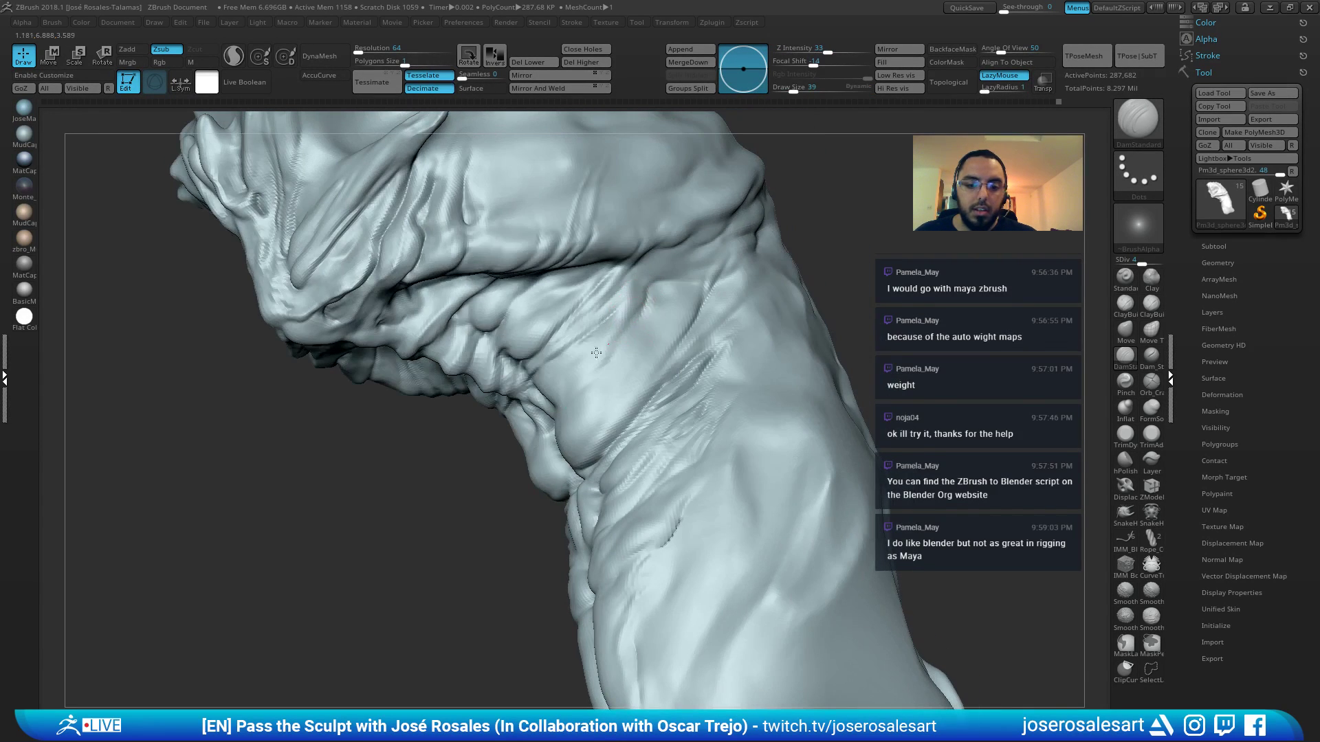
pyautogui.moveTo(728, 283); pyautogui.dragTo(697, 282, button='right')
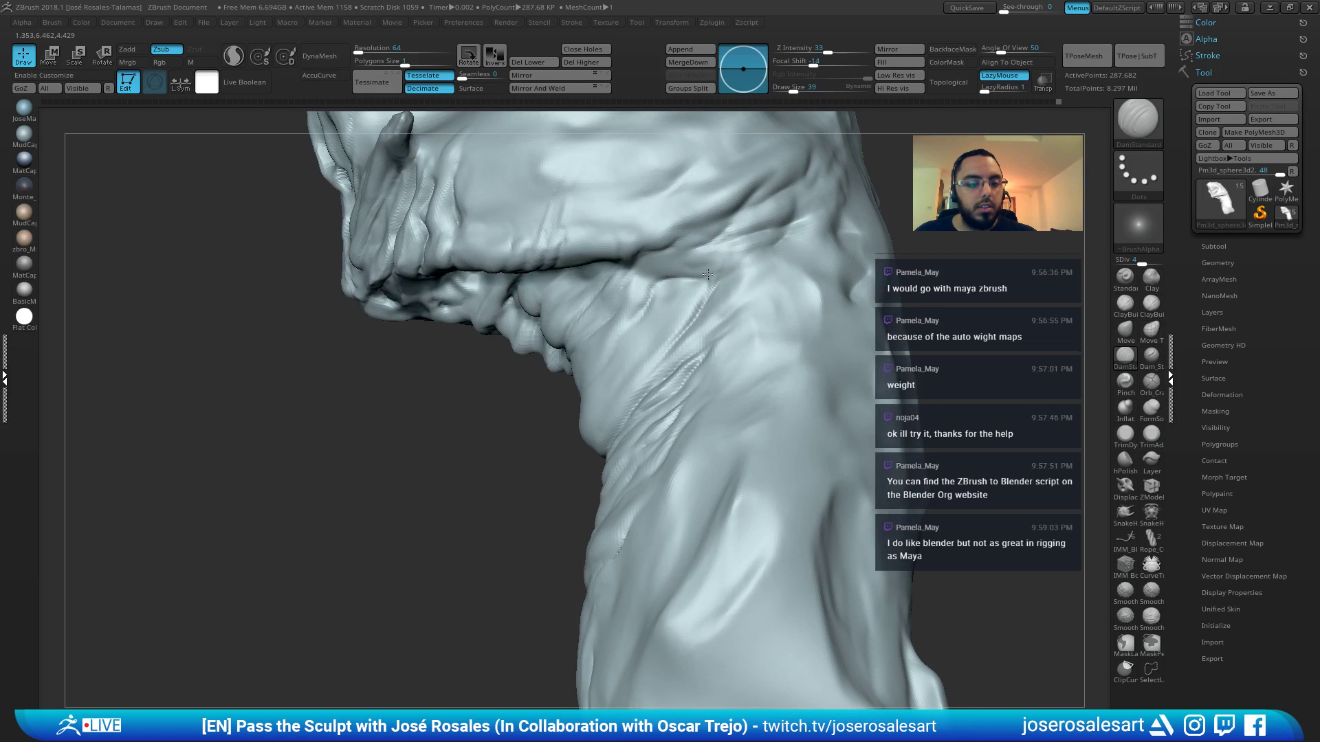
# Build up the flank below the rib cage towards the back with the ClayBuildup brush at draw size 62
pyautogui.moveTo(764, 253)
pyautogui.keyDown('ctrl'); pyautogui.mouseDown(button='right')
pyautogui.moveTo(706, 270)
pyautogui.moveTo(785, 282)
pyautogui.moveTo(790, 269)
pyautogui.mouseUp(button='right'); pyautogui.keyUp('ctrl')
pyautogui.press('b')
pyautogui.press('c')
pyautogui.press('b')
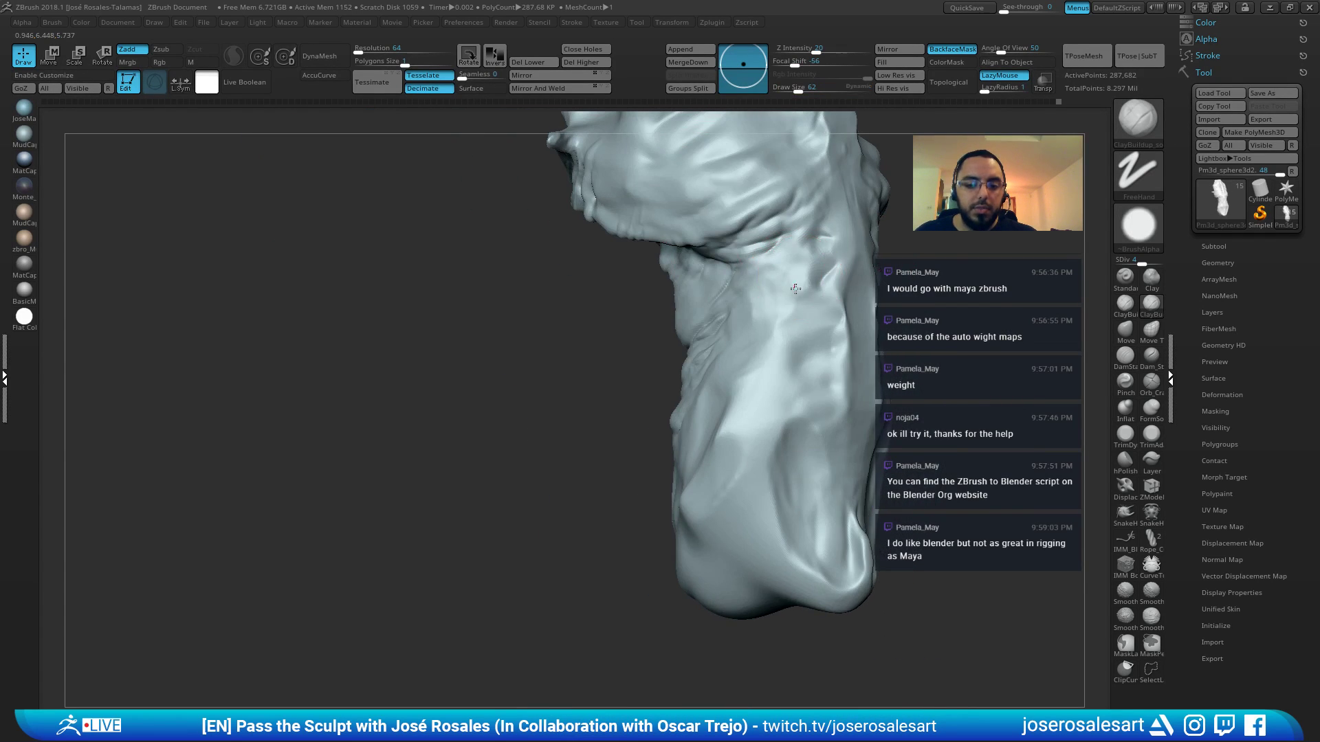
pyautogui.press(']')
pyautogui.press(']')
pyautogui.press(']')
pyautogui.moveTo(765, 356)
pyautogui.mouseDown(button='right')
pyautogui.moveTo(775, 316)
pyautogui.moveTo(796, 302)
pyautogui.moveTo(797, 248)
pyautogui.mouseUp(button='right')
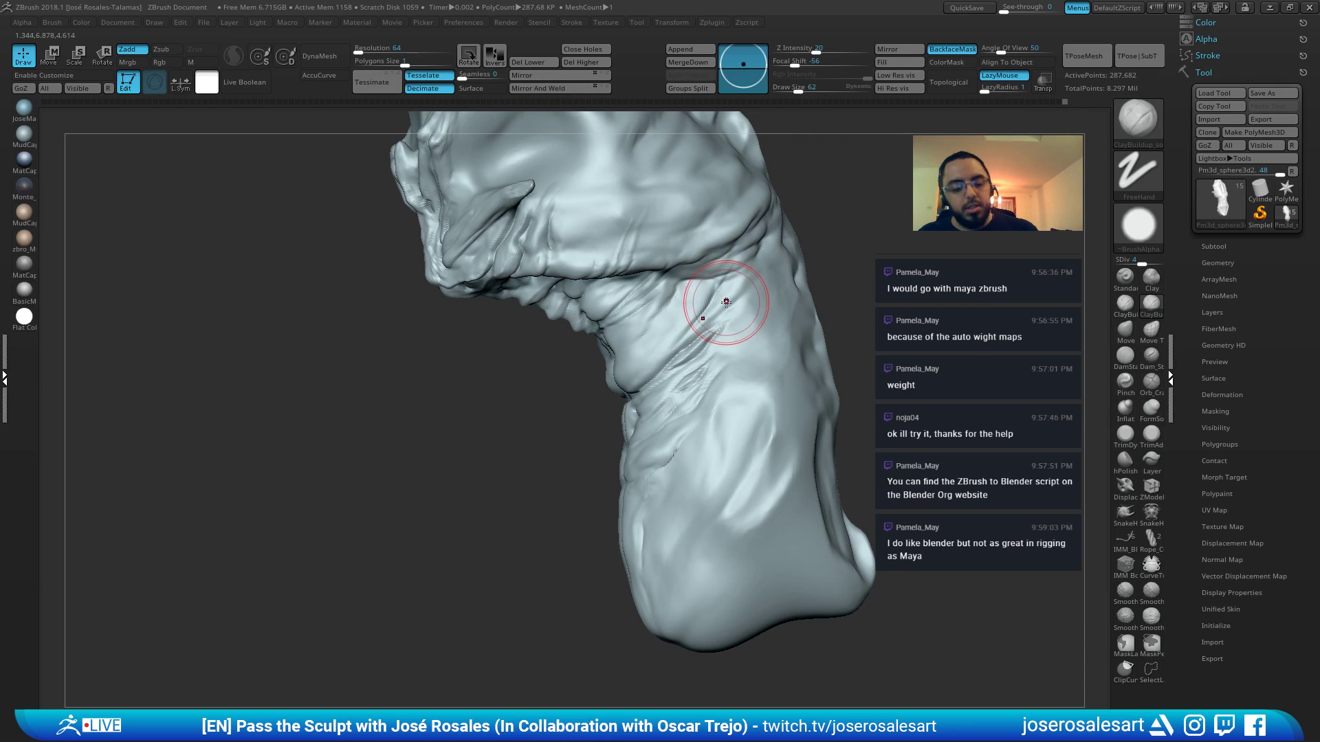
# Carve the diagonal skin creases on the flank below the rib cage with the DamStandard brush at draw size 36
pyautogui.press('b')
pyautogui.press('d')
pyautogui.press('s')
pyautogui.moveTo(740, 307)
pyautogui.keyDown('ctrl'); pyautogui.mouseDown(button='right')
pyautogui.moveTo(780, 292)
pyautogui.moveTo(707, 236)
pyautogui.mouseUp(button='right'); pyautogui.keyUp('ctrl')
pyautogui.press('b')
pyautogui.press('c')
pyautogui.press('b')
pyautogui.moveTo(705, 292)
pyautogui.mouseDown(button='right')
pyautogui.moveTo(707, 307)
pyautogui.moveTo(736, 274)
pyautogui.moveTo(746, 294)
pyautogui.mouseUp(button='right')
pyautogui.press('b')
pyautogui.press('d')
pyautogui.press('s')
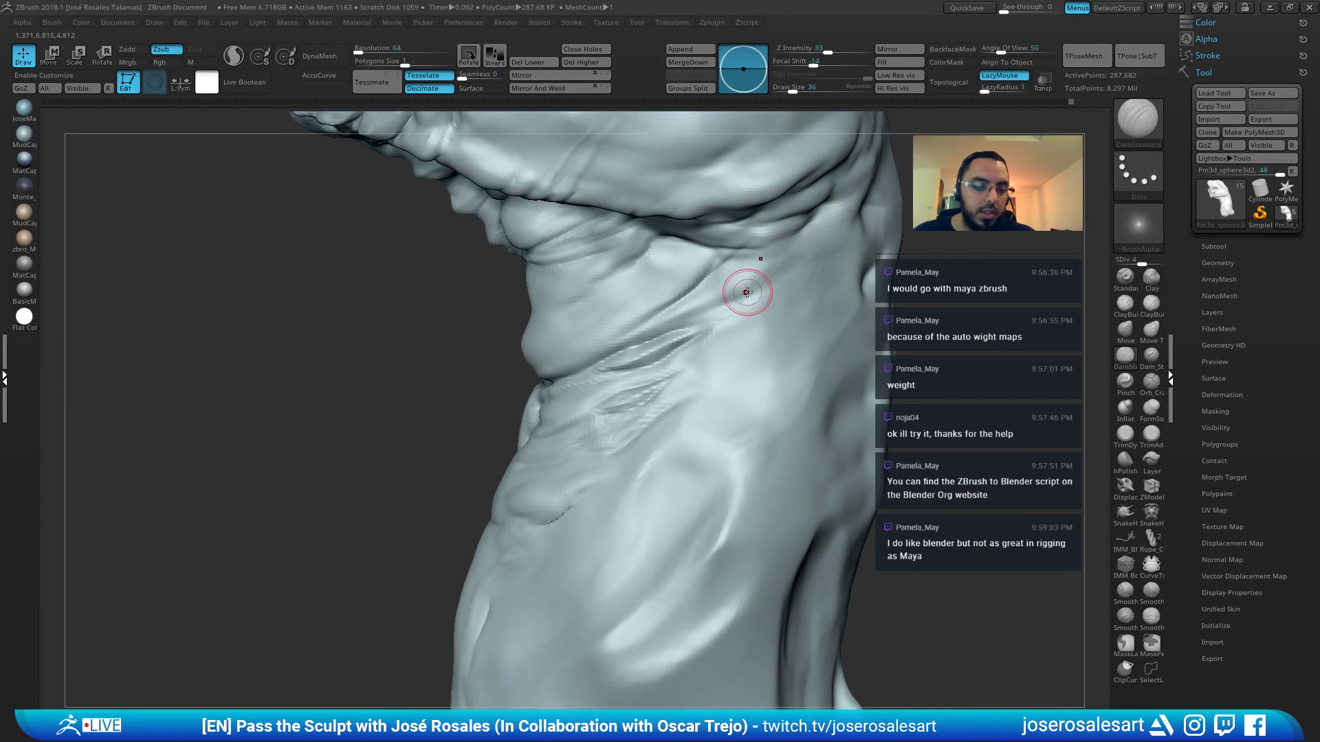
pyautogui.moveTo(778, 277); pyautogui.dragTo(696, 315)
pyautogui.moveTo(695, 316); pyautogui.dragTo(683, 318, button='right')
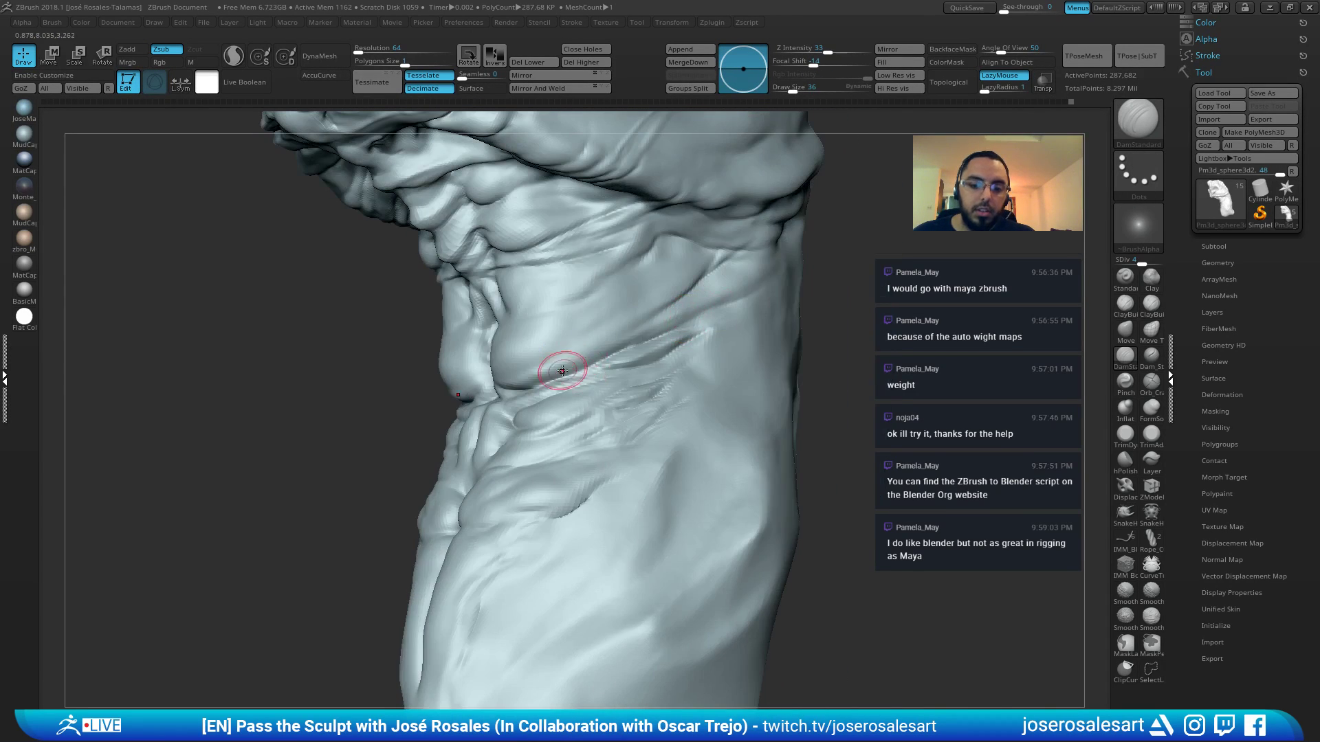
# Open the subtool list and turn off the torso's isolation to review it with the whole creature, then isolate it again
pyautogui.moveTo(562, 371)
pyautogui.mouseDown(button='right')
pyautogui.moveTo(734, 259)
pyautogui.moveTo(689, 274)
pyautogui.moveTo(720, 293)
pyautogui.mouseUp(button='right')
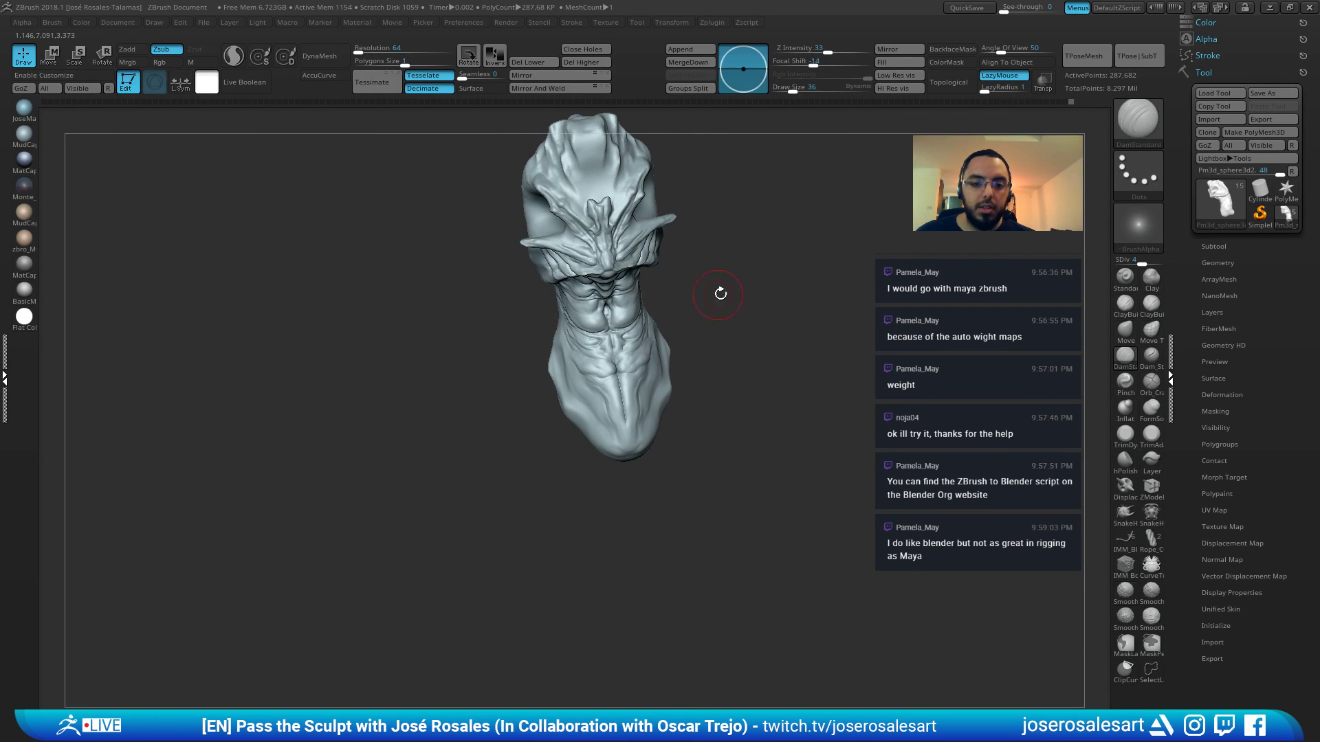
pyautogui.click(1213, 246)
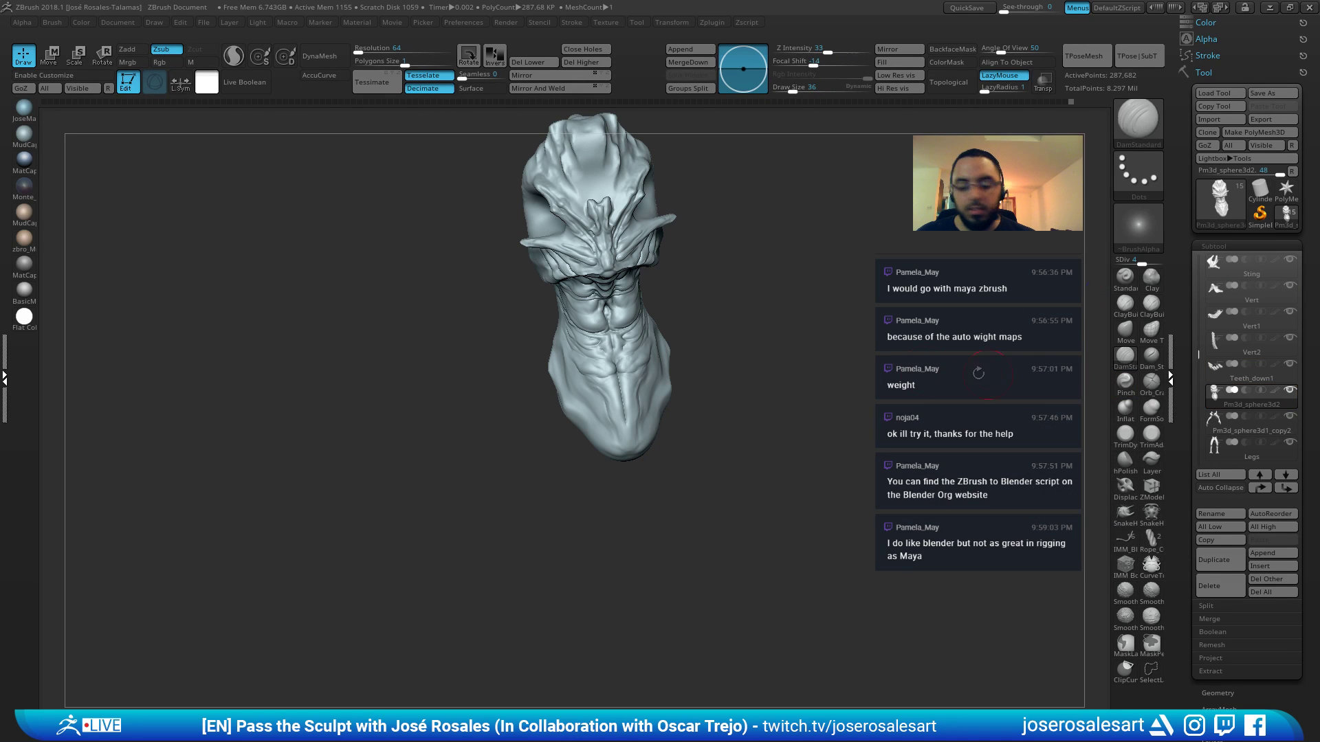
pyautogui.hotkey('shift', 's')
pyautogui.moveTo(772, 341); pyautogui.dragTo(683, 316, button='right')
pyautogui.press('f')
pyautogui.hotkey('shift', 's')
pyautogui.press('f')
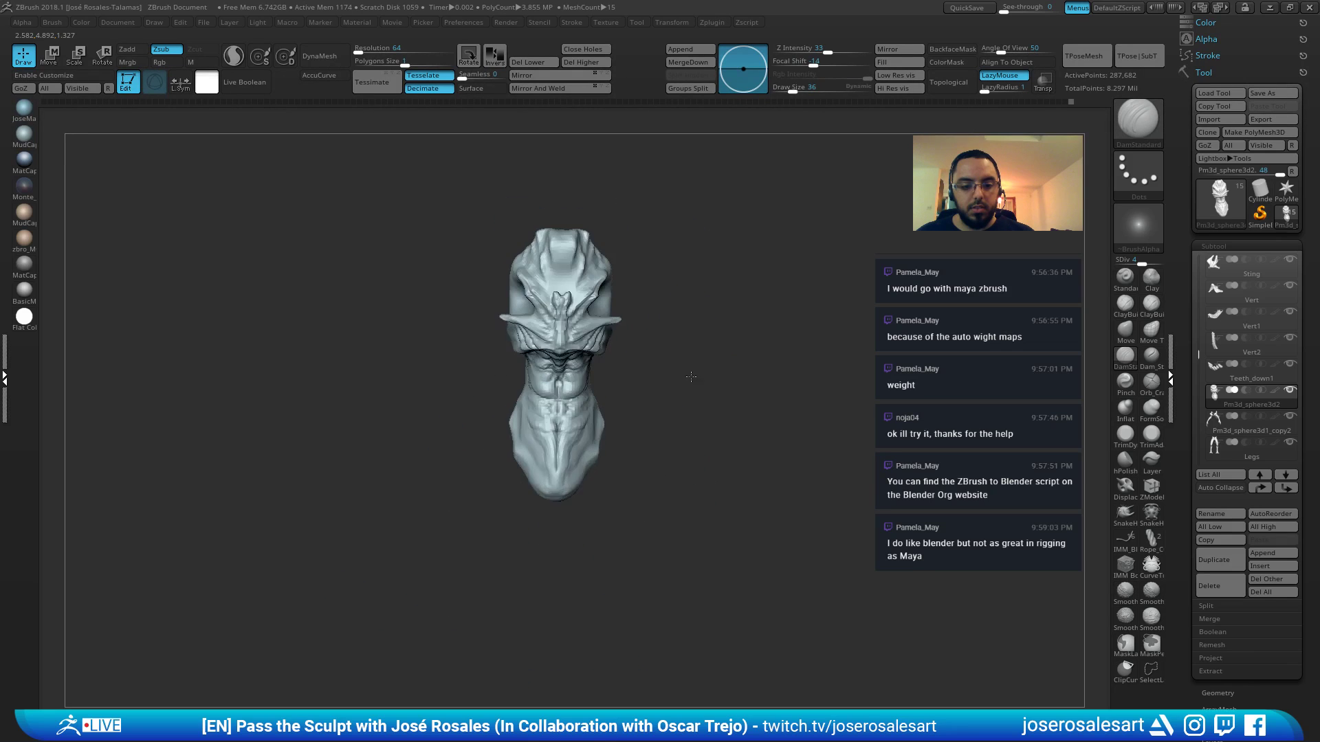
pyautogui.press('f')
# Build up the folds along the side of the rib cage with the ClayBuildup brush at draw size 39
pyautogui.moveTo(691, 377); pyautogui.dragTo(642, 345, button='right')
pyautogui.keyDown('ctrl'); pyautogui.moveTo(540, 280); pyautogui.dragTo(543, 314, button='right'); pyautogui.keyUp('ctrl')
pyautogui.press('2')
pyautogui.moveTo(535, 380)
pyautogui.mouseDown(button='right')
pyautogui.moveTo(520, 359)
pyautogui.moveTo(502, 382)
pyautogui.moveTo(540, 371)
pyautogui.moveTo(509, 394)
pyautogui.moveTo(504, 282)
pyautogui.mouseUp(button='right')
pyautogui.moveTo(426, 311)
pyautogui.mouseDown(button='right')
pyautogui.moveTo(461, 296)
pyautogui.moveTo(477, 344)
pyautogui.moveTo(522, 337)
pyautogui.moveTo(529, 358)
pyautogui.mouseUp(button='right')
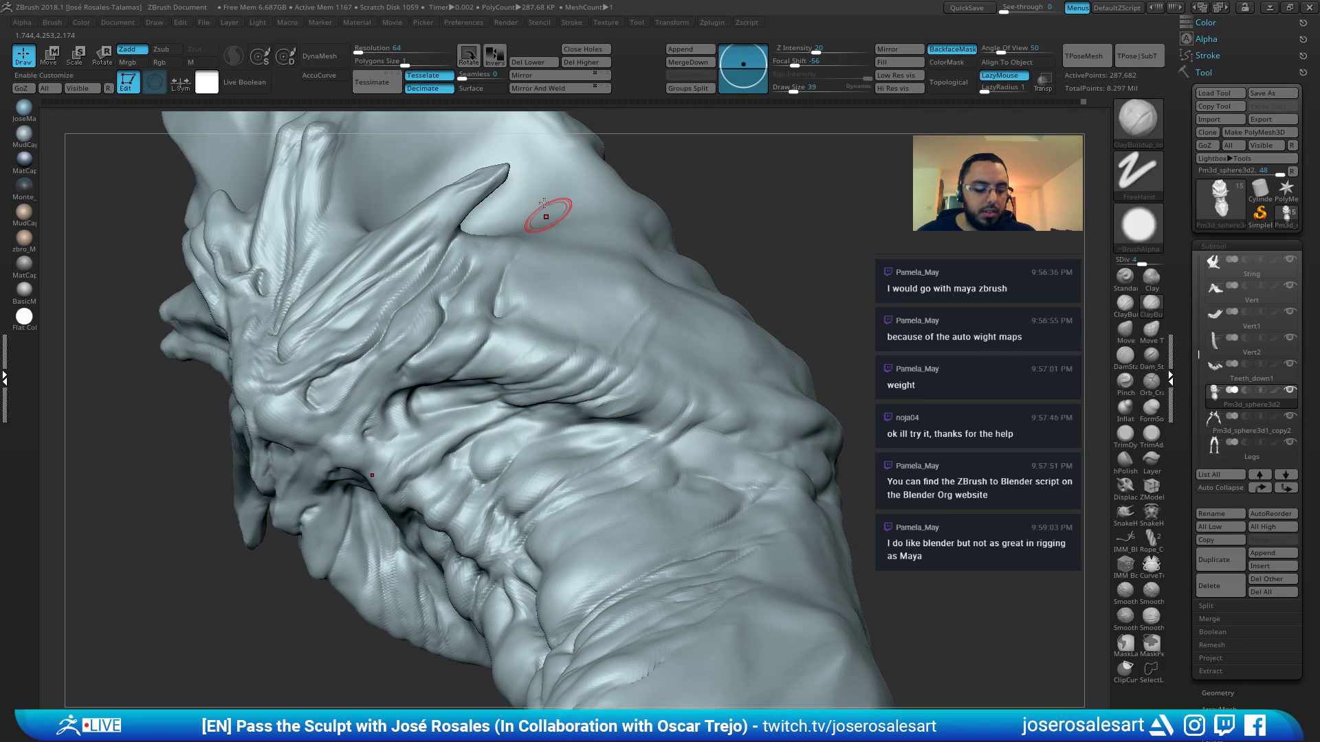
pyautogui.press('2')
pyautogui.press('[')
pyautogui.moveTo(575, 353)
pyautogui.mouseDown(button='right')
pyautogui.moveTo(572, 331)
pyautogui.moveTo(562, 369)
pyautogui.mouseUp(button='right')
pyautogui.moveTo(573, 317)
pyautogui.mouseDown(button='right')
pyautogui.moveTo(551, 378)
pyautogui.moveTo(537, 355)
pyautogui.moveTo(590, 295)
pyautogui.moveTo(576, 343)
pyautogui.mouseUp(button='right')
# Set the draw size to 36 and smooth the outer edge of the rib cage folds
pyautogui.press('1')
pyautogui.press(']')
pyautogui.press(']')
pyautogui.press('[')
pyautogui.press('[')
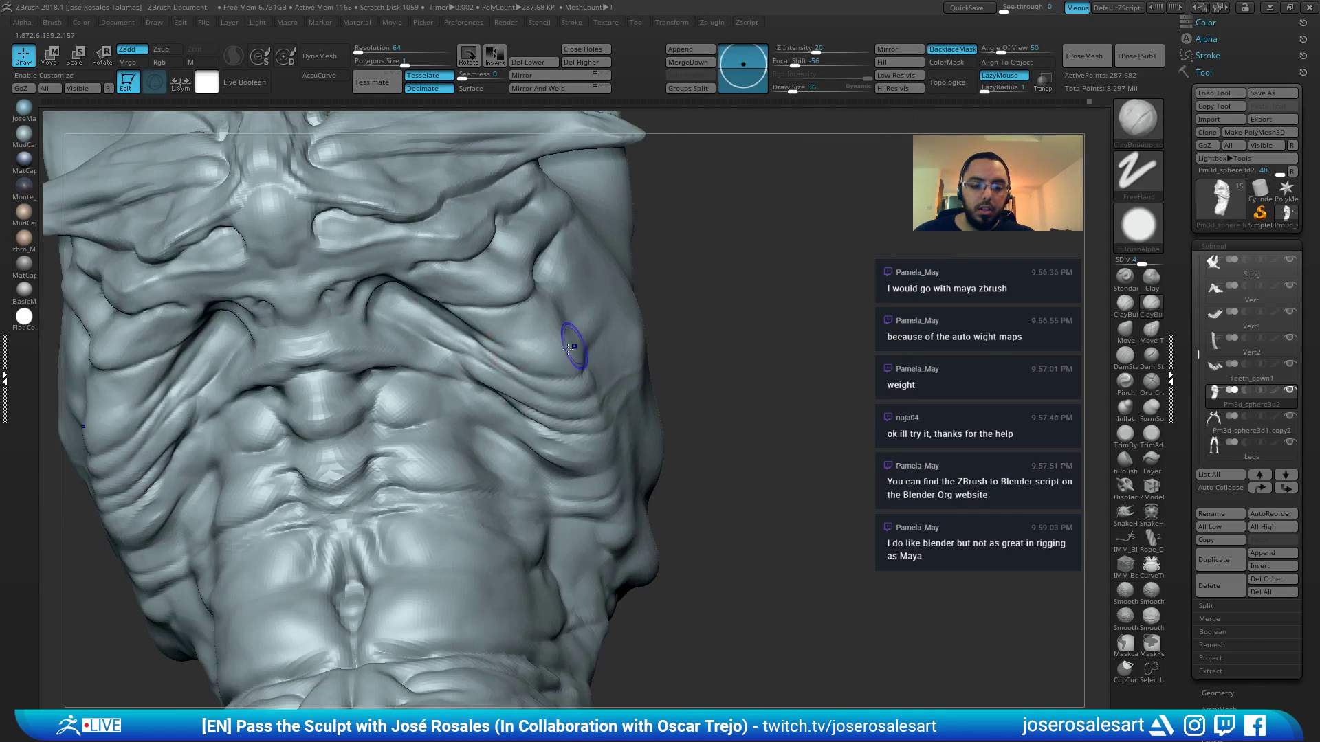
pyautogui.keyDown('shift'); pyautogui.moveTo(574, 348); pyautogui.dragTo(574, 305); pyautogui.keyUp('shift')
# Carve creases between the rib cage folds below the side horn with the DamStandard brush at draw size 33
pyautogui.keyDown('ctrl'); pyautogui.moveTo(574, 303); pyautogui.dragTo(572, 264, button='right'); pyautogui.keyUp('ctrl')
pyautogui.moveTo(572, 264)
pyautogui.mouseDown(button='right')
pyautogui.moveTo(591, 268)
pyautogui.moveTo(557, 330)
pyautogui.moveTo(488, 353)
pyautogui.moveTo(447, 321)
pyautogui.mouseUp(button='right')
pyautogui.press('b')
pyautogui.press('d')
pyautogui.press('s')
pyautogui.moveTo(476, 322)
pyautogui.mouseDown(button='right')
pyautogui.moveTo(456, 350)
pyautogui.moveTo(501, 344)
pyautogui.moveTo(465, 354)
pyautogui.moveTo(505, 317)
pyautogui.mouseUp(button='right')
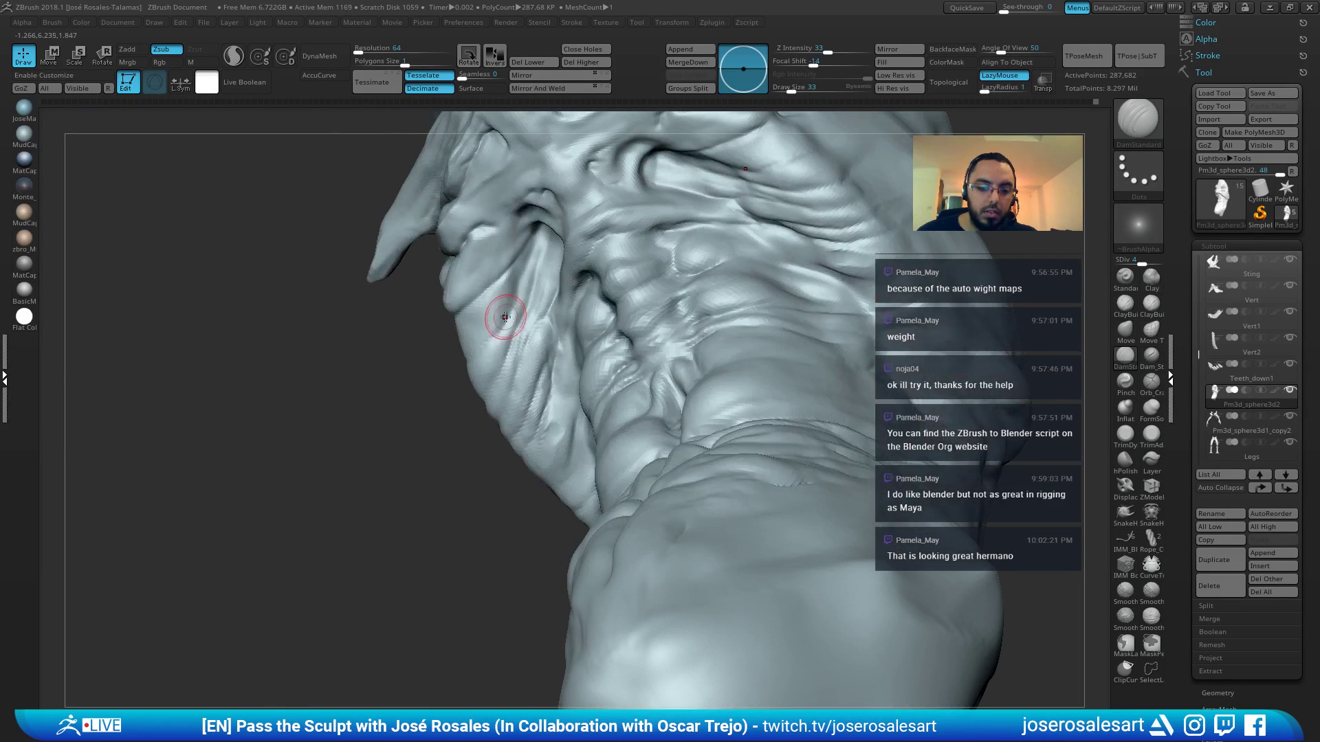
pyautogui.moveTo(466, 365); pyautogui.dragTo(488, 289, button='right')
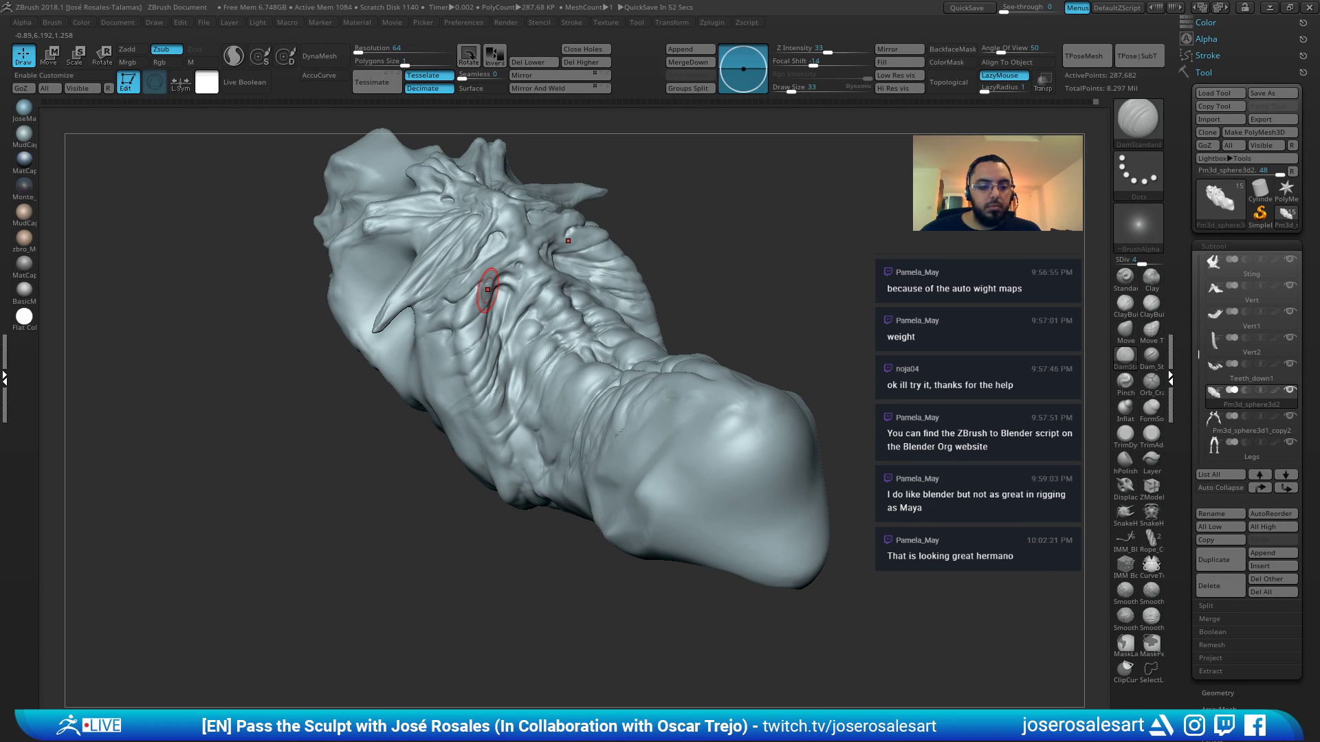
pyautogui.moveTo(632, 136)
pyautogui.mouseDown()
pyautogui.moveTo(554, 416)
pyautogui.moveTo(693, 622)
pyautogui.moveTo(486, 412)
pyautogui.moveTo(485, 378)
pyautogui.mouseUp()
# Build up the folds on the lower side of the rib cage with the ClayBuildup brush at draw size 33
pyautogui.press('b')
pyautogui.press('c')
pyautogui.press('b')
pyautogui.moveTo(486, 377)
pyautogui.mouseDown(button='right')
pyautogui.moveTo(500, 382)
pyautogui.moveTo(474, 349)
pyautogui.moveTo(484, 340)
pyautogui.mouseUp(button='right')
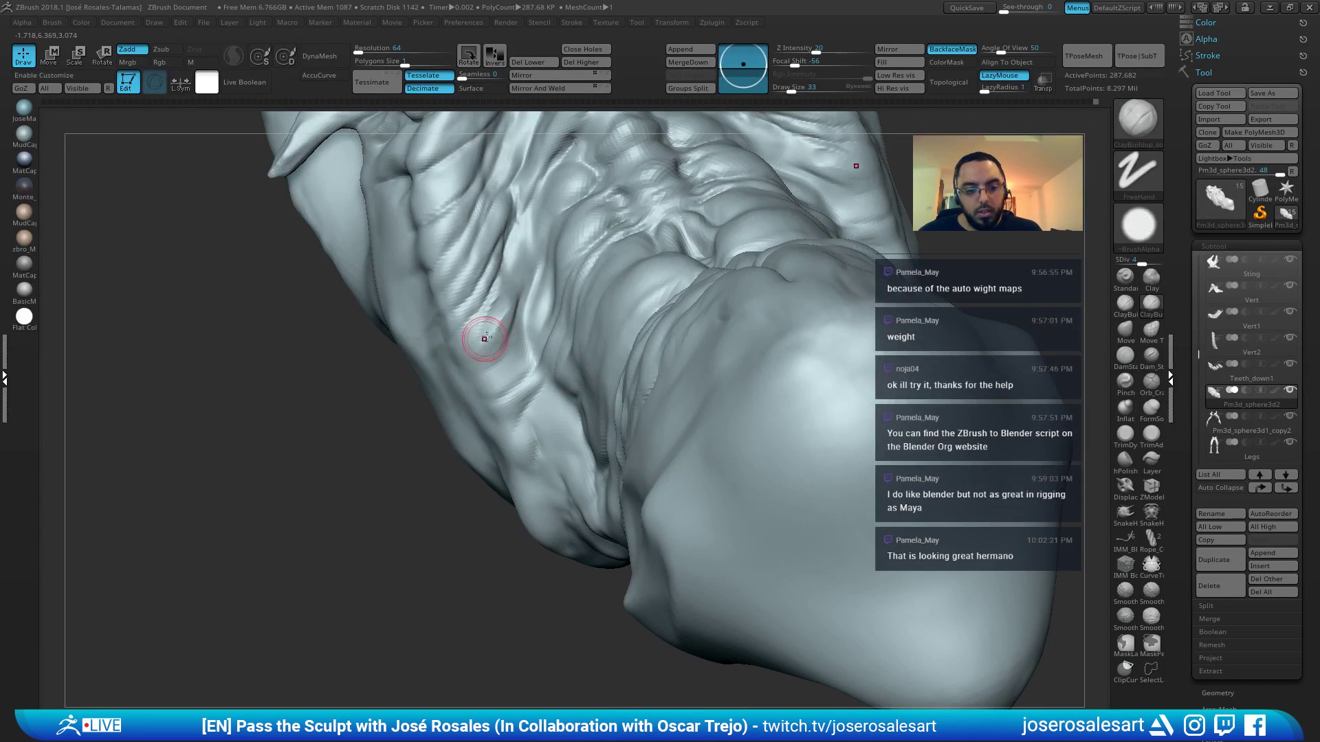
pyautogui.moveTo(482, 340); pyautogui.dragTo(470, 350)
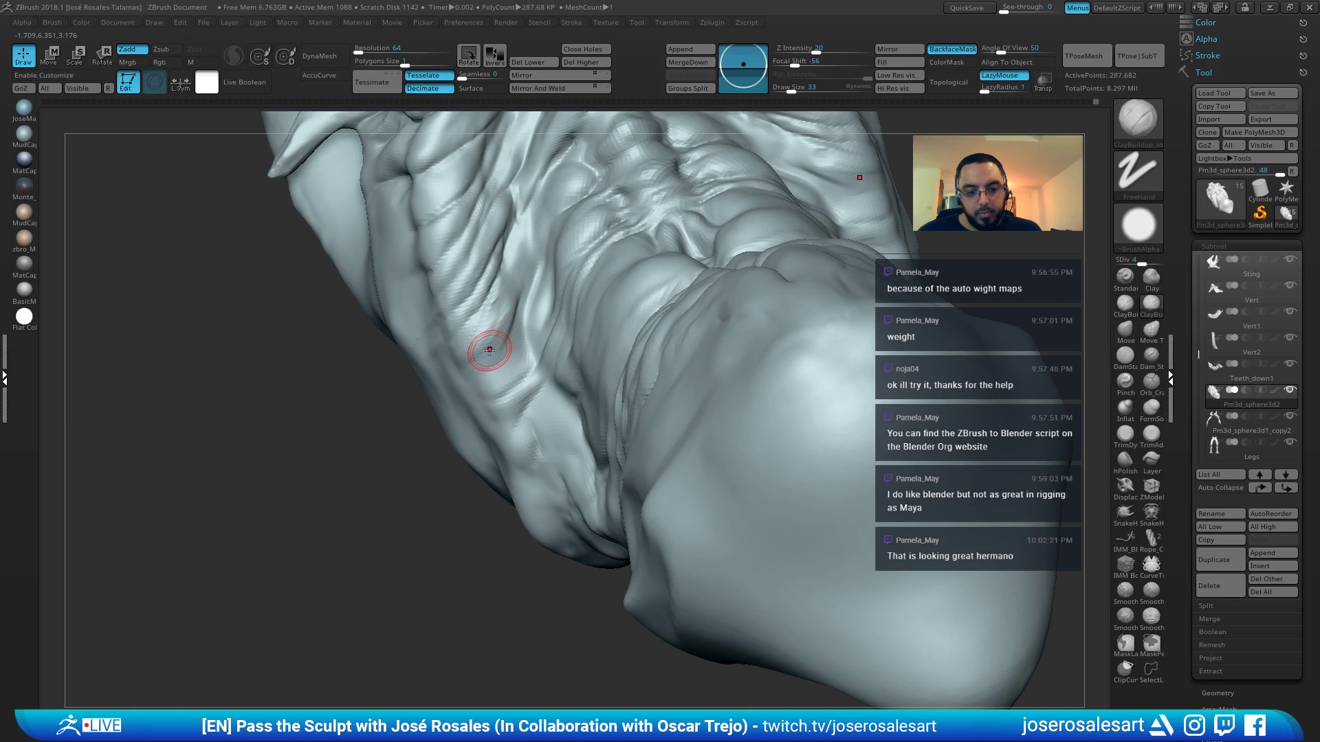
# Switch to the Move brush and nudge the bony strand between the shoulder and neck on the torso
pyautogui.moveTo(443, 368); pyautogui.dragTo(495, 333, button='right')
pyautogui.moveTo(551, 286)
pyautogui.mouseDown(button='right')
pyautogui.moveTo(626, 279)
pyautogui.moveTo(592, 360)
pyautogui.mouseUp(button='right')
pyautogui.moveTo(496, 373)
pyautogui.mouseDown(button='right')
pyautogui.moveTo(447, 371)
pyautogui.moveTo(624, 431)
pyautogui.mouseUp(button='right')
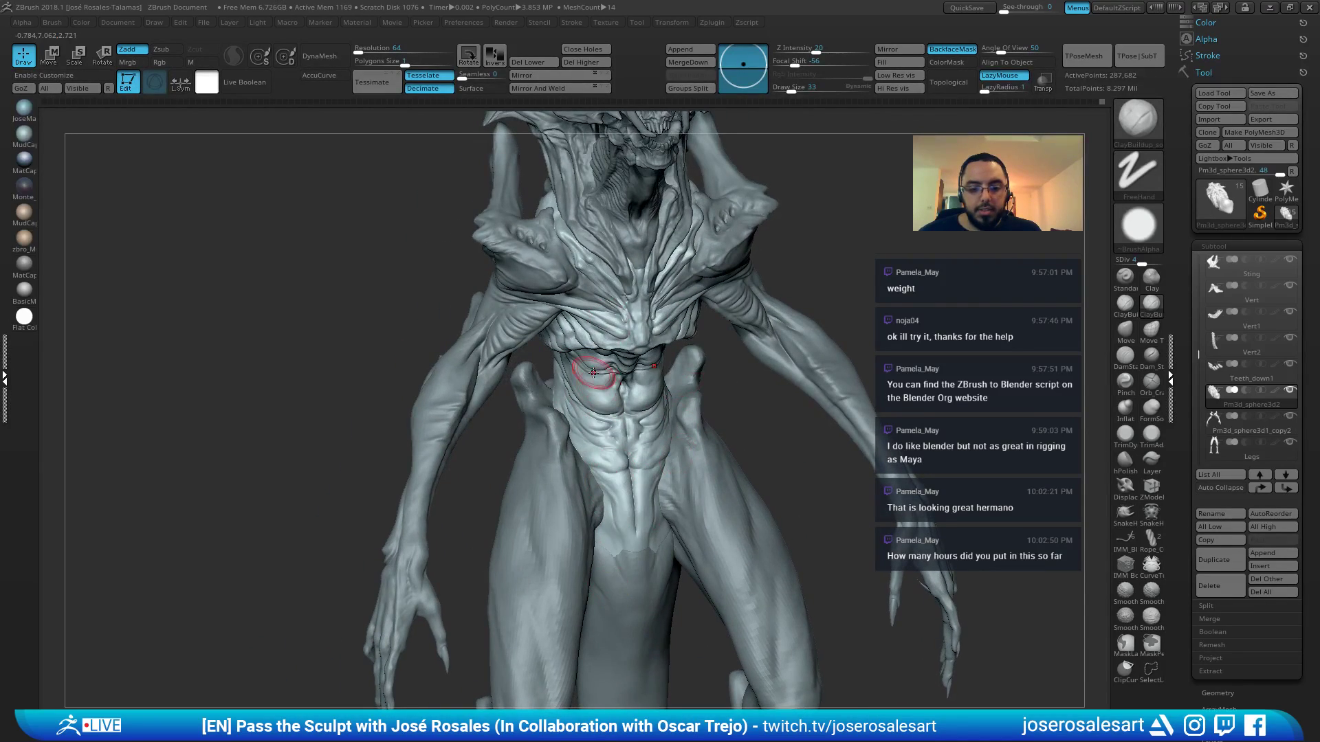
pyautogui.moveTo(593, 372)
pyautogui.mouseDown(button='right')
pyautogui.moveTo(442, 220)
pyautogui.moveTo(618, 386)
pyautogui.moveTo(530, 360)
pyautogui.moveTo(564, 364)
pyautogui.moveTo(514, 344)
pyautogui.moveTo(566, 336)
pyautogui.moveTo(585, 354)
pyautogui.moveTo(651, 333)
pyautogui.mouseUp(button='right')
pyautogui.press('b')
pyautogui.press('m')
pyautogui.press('v')
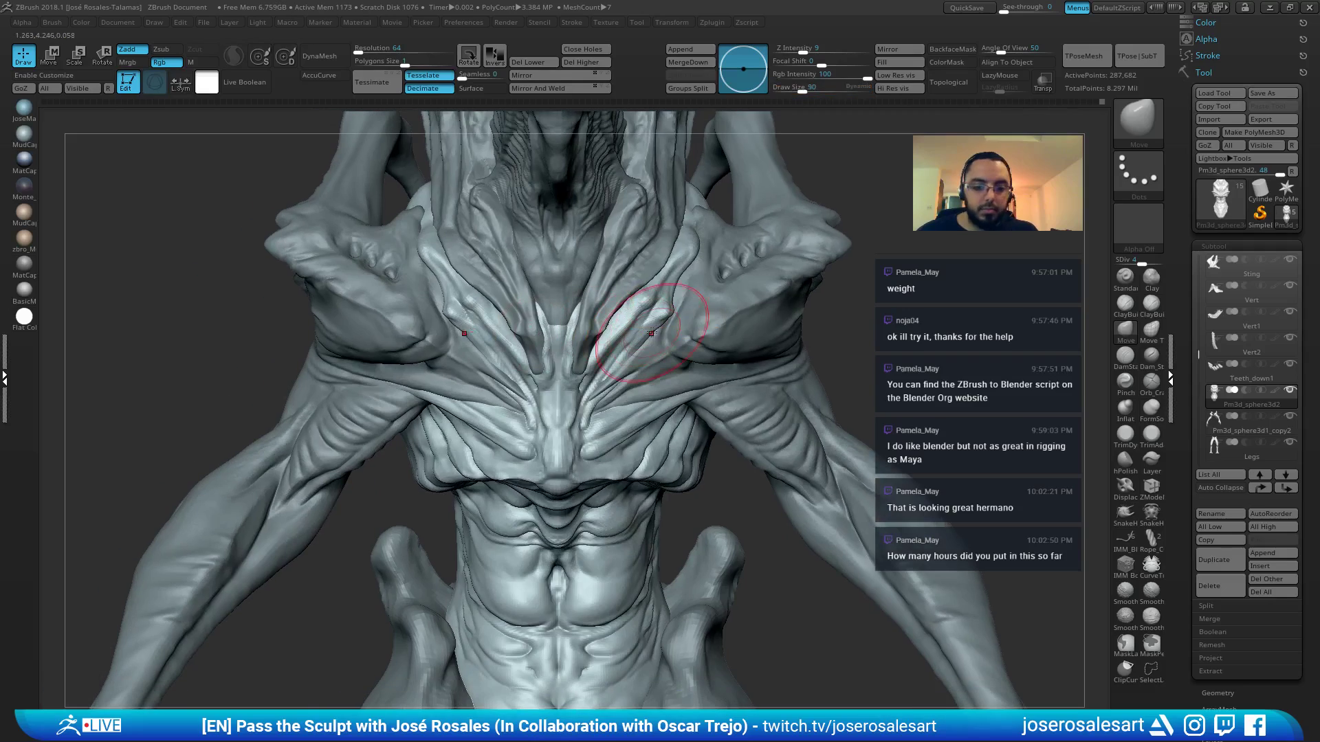
pyautogui.moveTo(813, 490)
pyautogui.mouseDown(button='right')
pyautogui.moveTo(529, 408)
pyautogui.moveTo(677, 442)
pyautogui.moveTo(644, 397)
pyautogui.mouseUp(button='right')
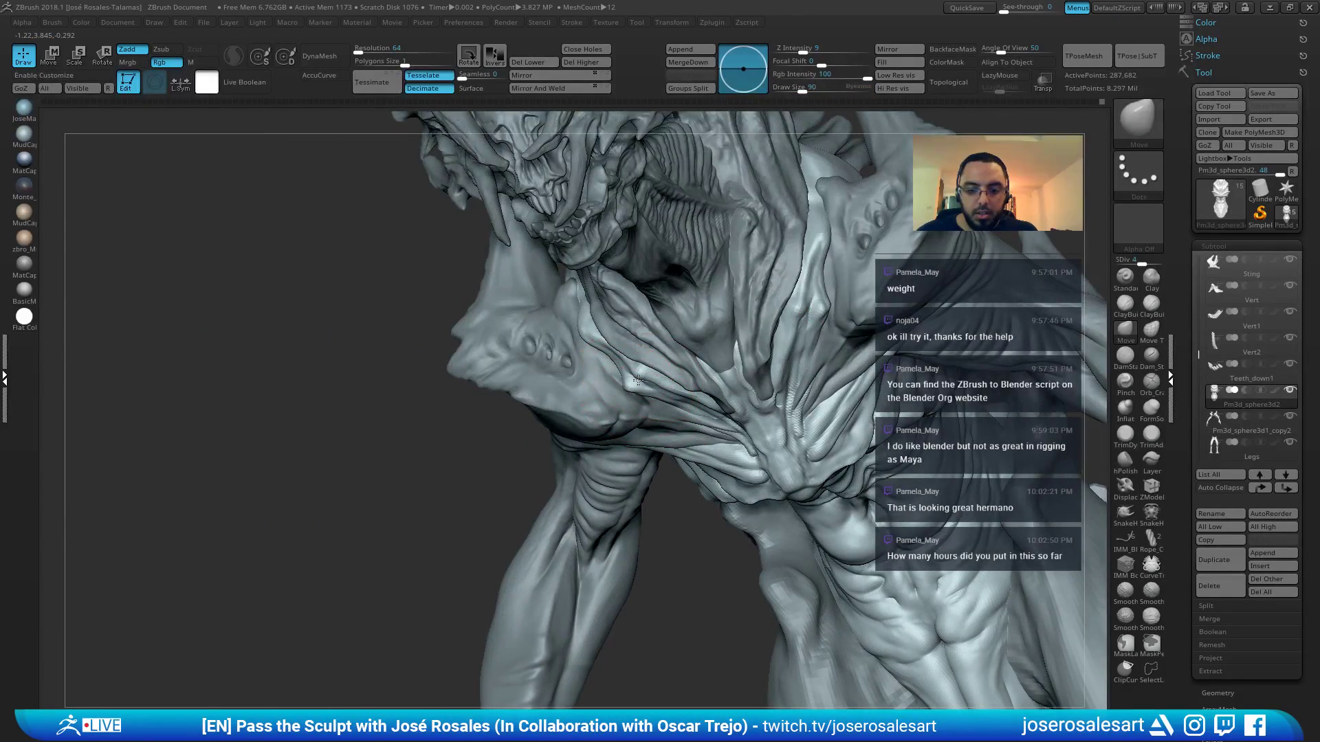
pyautogui.moveTo(635, 375); pyautogui.dragTo(632, 373)
pyautogui.press('[')
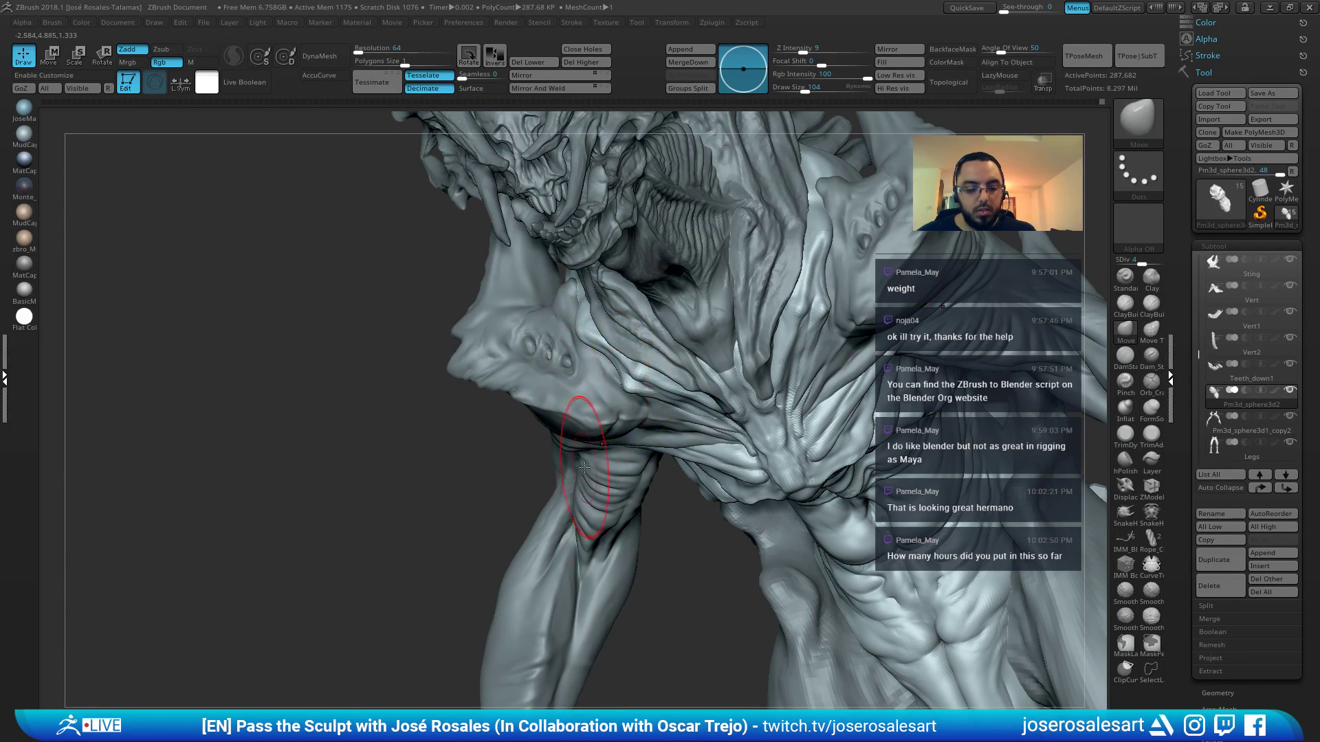
# Select the arms subtool and push the inner upper arm near the armpit into shape with an enlarged Move brush
pyautogui.keyDown('alt'); pyautogui.click(575, 520); pyautogui.keyUp('alt')
pyautogui.press(']')
pyautogui.press(']')
pyautogui.press(']')
pyautogui.press(']')
pyautogui.press(']')
pyautogui.press(']')
pyautogui.press(']')
pyautogui.moveTo(576, 521)
pyautogui.mouseDown(button='right')
pyautogui.moveTo(586, 479)
pyautogui.moveTo(549, 481)
pyautogui.mouseUp(button='right')
pyautogui.moveTo(549, 481)
pyautogui.mouseDown()
pyautogui.moveTo(409, 479)
pyautogui.moveTo(543, 461)
pyautogui.mouseUp()
# Set the Move brush to draw size 73 and Z Intensity 27 for the arm strands attaching to the chest
pyautogui.press('s')
pyautogui.moveTo(607, 430); pyautogui.dragTo(582, 431)
pyautogui.keyDown('alt'); pyautogui.moveTo(582, 431); pyautogui.dragTo(570, 394, button='right'); pyautogui.keyUp('alt')
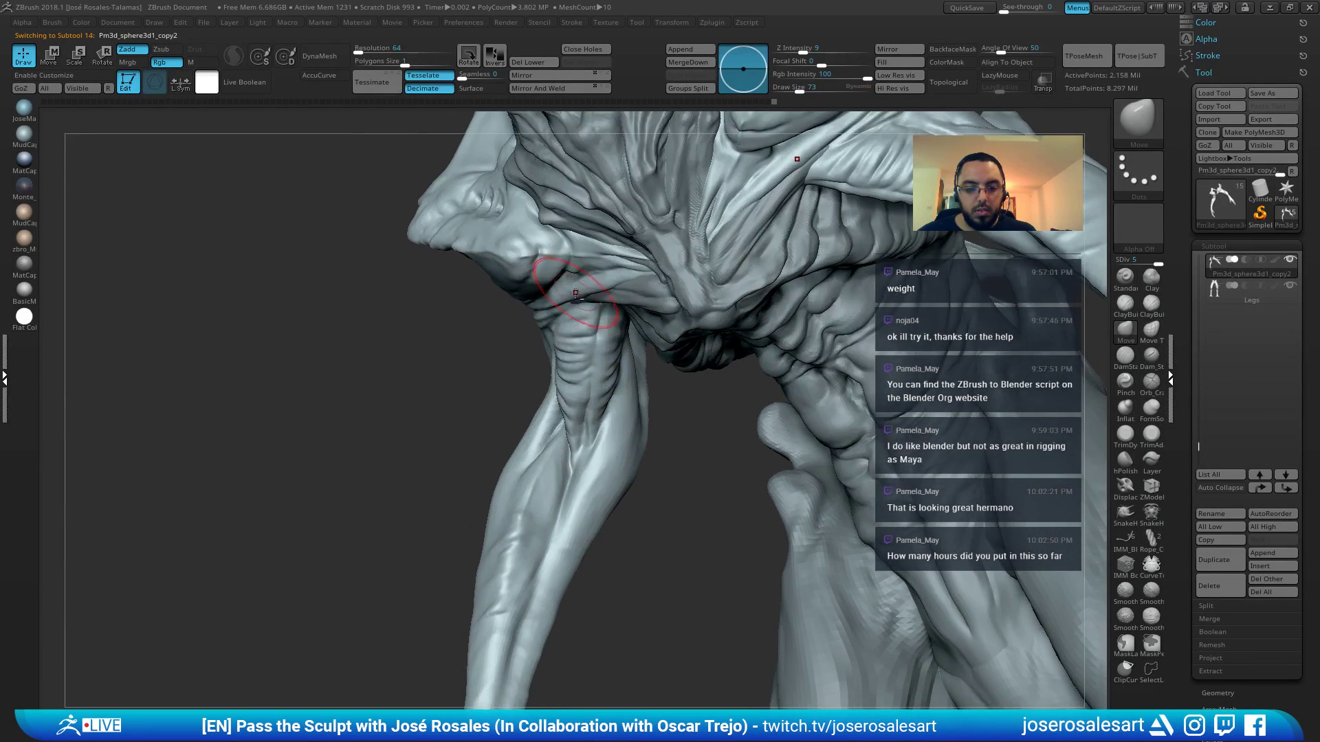
pyautogui.moveTo(575, 293)
pyautogui.keyDown('ctrl'); pyautogui.mouseDown(button='right')
pyautogui.moveTo(540, 389)
pyautogui.moveTo(574, 313)
pyautogui.mouseUp(button='right'); pyautogui.keyUp('ctrl')
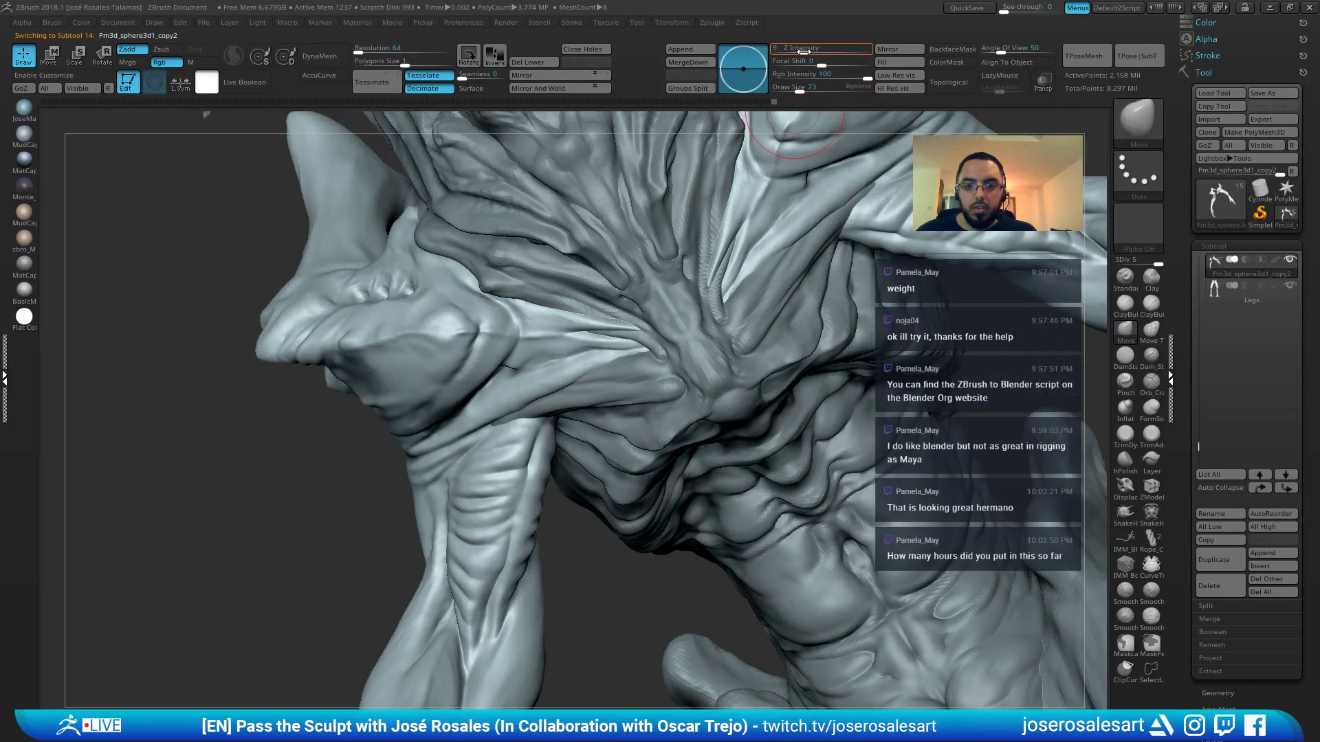
pyautogui.moveTo(803, 51); pyautogui.dragTo(822, 49)
pyautogui.press('s')
pyautogui.moveTo(558, 328); pyautogui.dragTo(565, 330)
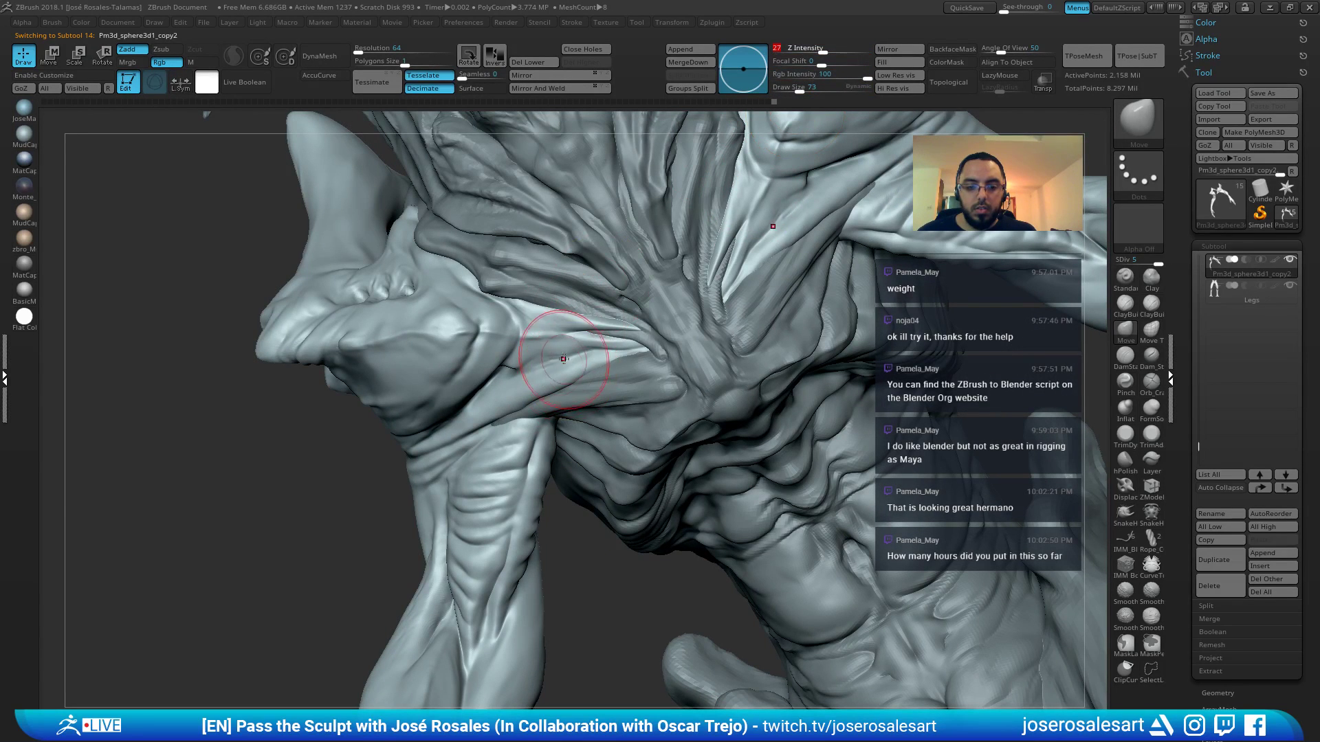
pyautogui.moveTo(565, 330); pyautogui.dragTo(605, 374, button='right')
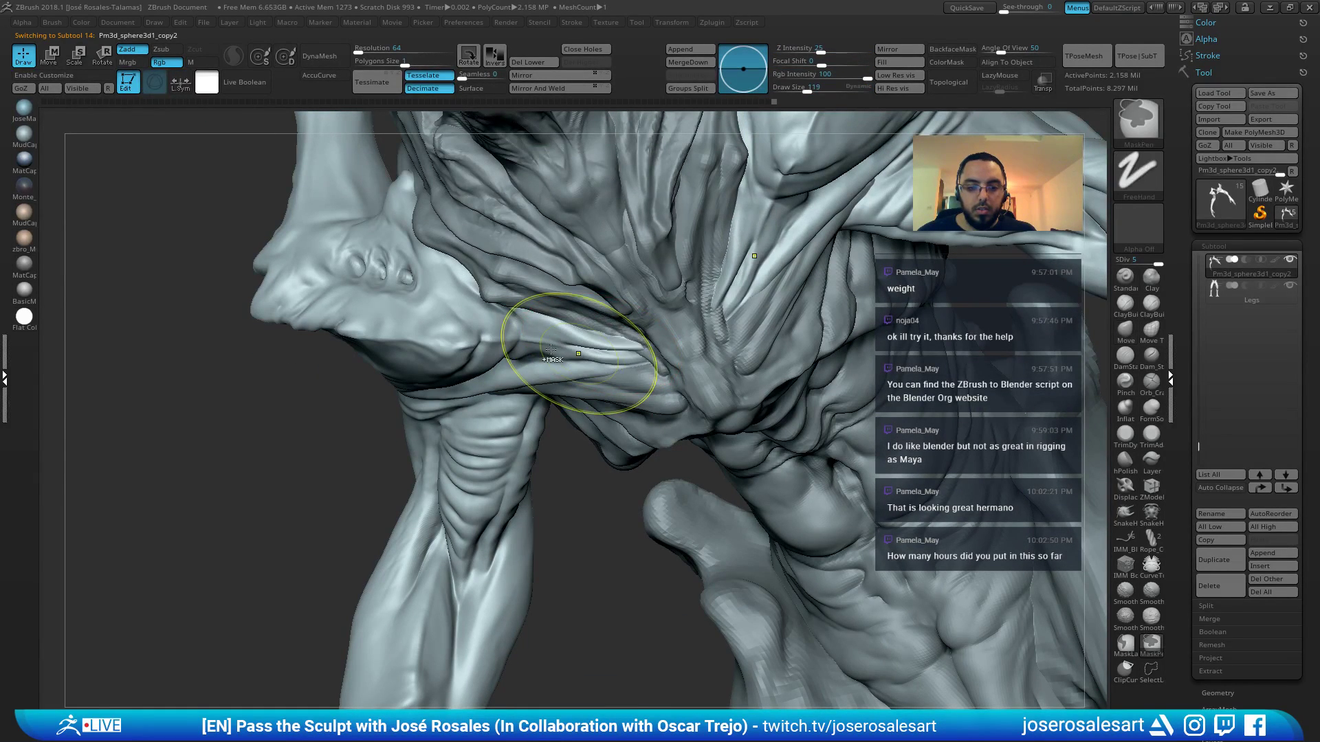
# Select the torso subtool and adjust the side of its bony projection with the Move brush at draw size 62
pyautogui.keyDown('alt'); pyautogui.click(507, 272); pyautogui.keyUp('alt')
pyautogui.moveTo(500, 309)
pyautogui.mouseDown(button='right')
pyautogui.moveTo(444, 244)
pyautogui.moveTo(401, 230)
pyautogui.moveTo(365, 280)
pyautogui.mouseUp(button='right')
pyautogui.press('s')
pyautogui.moveTo(365, 279); pyautogui.dragTo(334, 252)
pyautogui.moveTo(349, 265)
pyautogui.keyDown('ctrl'); pyautogui.mouseDown(button='right')
pyautogui.moveTo(358, 244)
pyautogui.moveTo(356, 378)
pyautogui.mouseUp(button='right'); pyautogui.keyUp('ctrl')
pyautogui.moveTo(356, 378); pyautogui.dragTo(440, 425, button='right')
pyautogui.moveTo(391, 383); pyautogui.dragTo(380, 395)
pyautogui.moveTo(407, 406); pyautogui.dragTo(514, 360, button='right')
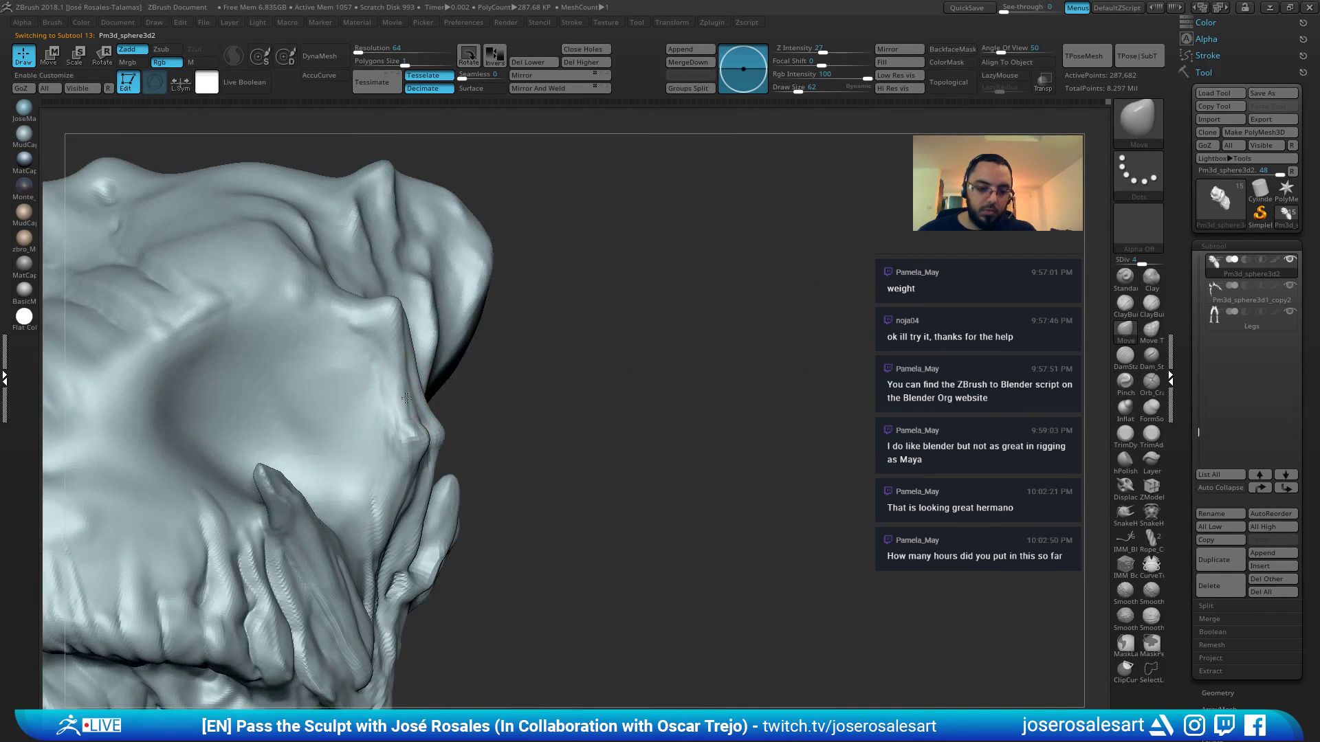
# Raise the ridge of the isolated torso's bony spike with the Standard brush at draw size 30
pyautogui.press('1')
pyautogui.press('s')
pyautogui.moveTo(427, 418); pyautogui.dragTo(421, 418)
pyautogui.moveTo(421, 417); pyautogui.dragTo(382, 387, button='right')
pyautogui.press('2')
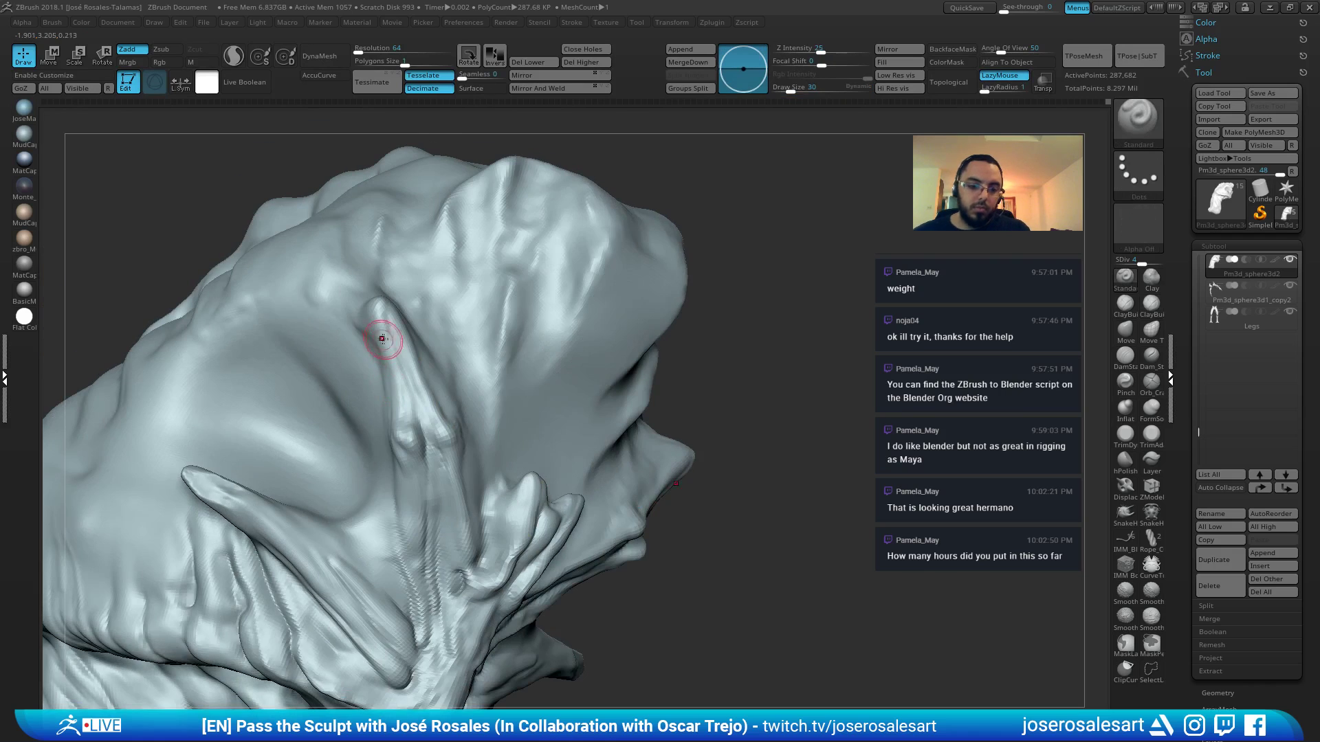
pyautogui.moveTo(383, 339); pyautogui.dragTo(391, 366)
pyautogui.moveTo(402, 451); pyautogui.dragTo(401, 406, button='right')
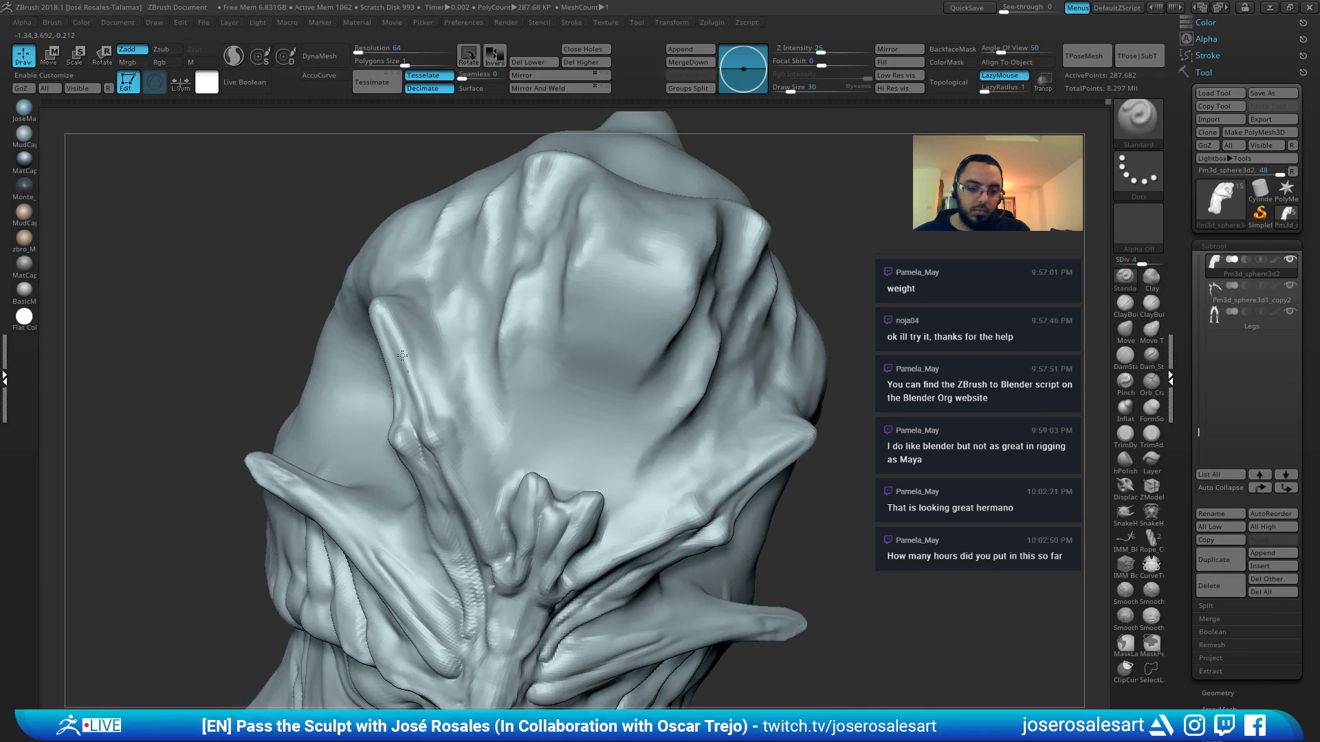
# Build up volume around the tip and back of the torso's bony spike with the ClayBuildup brush
pyautogui.press('1')
pyautogui.moveTo(385, 316); pyautogui.dragTo(385, 304, button='right')
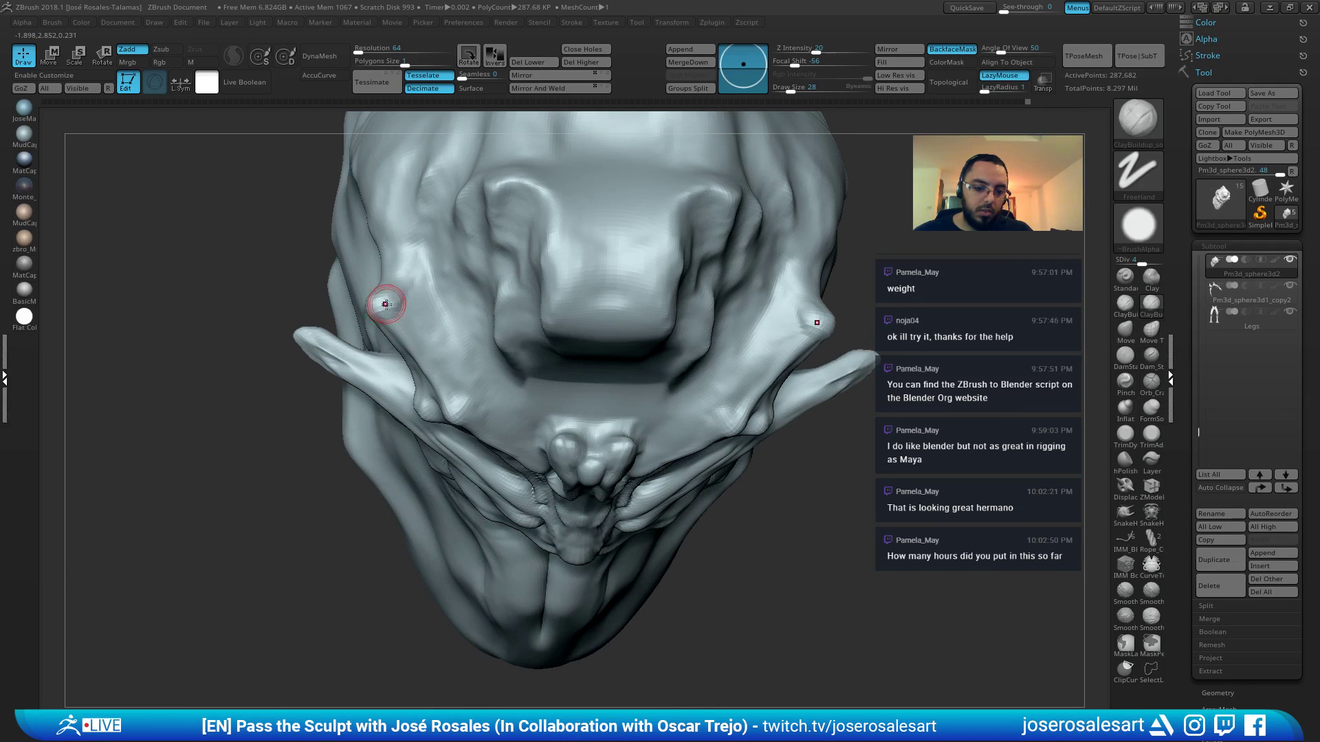
pyautogui.moveTo(405, 230); pyautogui.dragTo(400, 355, button='right')
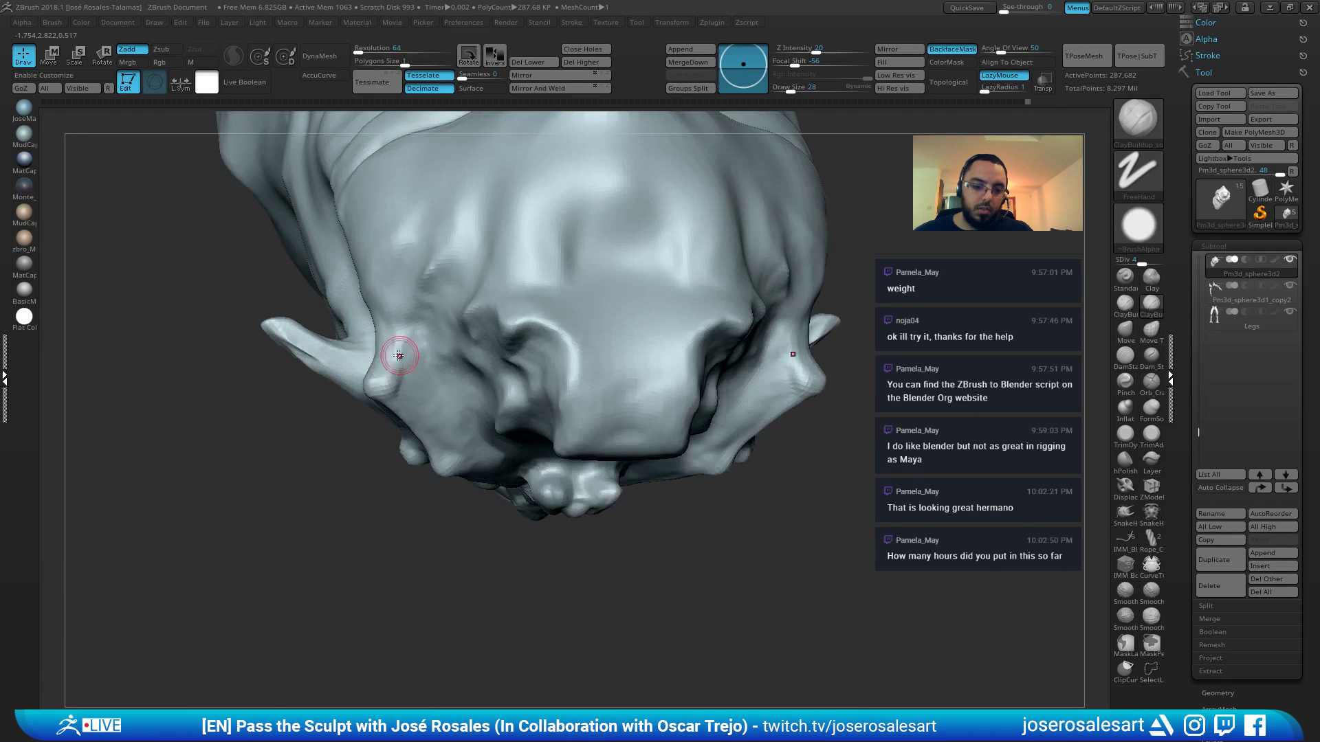
pyautogui.moveTo(400, 355); pyautogui.dragTo(390, 331)
pyautogui.moveTo(387, 333)
pyautogui.mouseDown(button='right')
pyautogui.moveTo(413, 343)
pyautogui.moveTo(372, 292)
pyautogui.mouseUp(button='right')
pyautogui.press(']')
pyautogui.press(']')
pyautogui.moveTo(359, 317); pyautogui.dragTo(359, 284)
pyautogui.moveTo(377, 259); pyautogui.dragTo(375, 302, button='right')
pyautogui.moveTo(375, 267)
pyautogui.mouseDown()
pyautogui.moveTo(367, 288)
pyautogui.moveTo(389, 287)
pyautogui.mouseUp()
pyautogui.press('[')
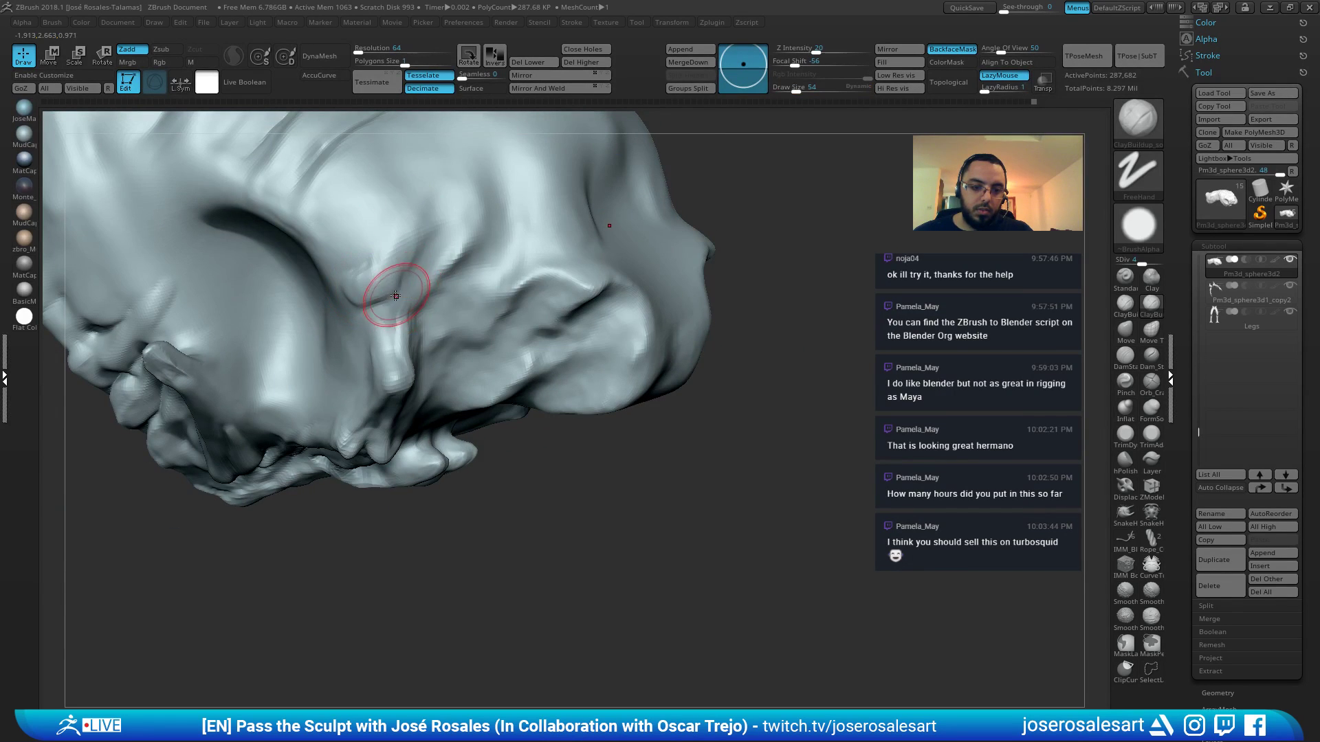
# Blend the bony spike's base into the surrounding torso surface with smaller ClayBuildup strokes at draw size 36
pyautogui.moveTo(389, 290)
pyautogui.mouseDown(button='right')
pyautogui.moveTo(362, 317)
pyautogui.moveTo(361, 278)
pyautogui.mouseUp(button='right')
pyautogui.moveTo(354, 309)
pyautogui.mouseDown()
pyautogui.moveTo(318, 282)
pyautogui.moveTo(350, 303)
pyautogui.mouseUp()
pyautogui.press('[')
pyautogui.press('[')
pyautogui.moveTo(398, 309); pyautogui.dragTo(350, 313, button='right')
pyautogui.moveTo(343, 303); pyautogui.dragTo(366, 327)
pyautogui.moveTo(368, 330)
pyautogui.mouseDown(button='right')
pyautogui.moveTo(359, 380)
pyautogui.moveTo(333, 279)
pyautogui.moveTo(362, 259)
pyautogui.moveTo(524, 394)
pyautogui.moveTo(445, 319)
pyautogui.moveTo(509, 345)
pyautogui.moveTo(562, 412)
pyautogui.moveTo(553, 384)
pyautogui.moveTo(550, 429)
pyautogui.mouseUp(button='right')
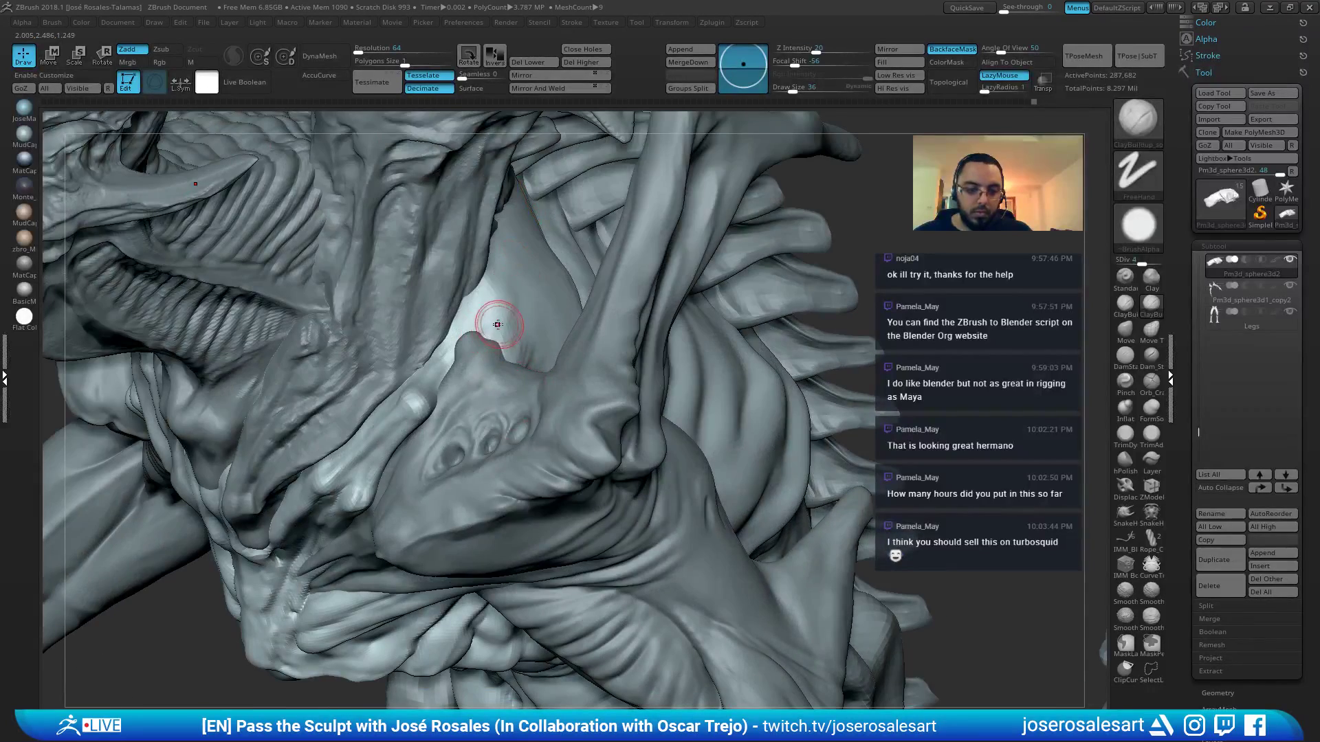
# Switch to the Standard brush at draw size 23 for the torso's bony strand behind the shoulder
pyautogui.press('b')
pyautogui.press('s')
pyautogui.press('t')
pyautogui.press('[')
pyautogui.moveTo(471, 348)
pyautogui.mouseDown(button='right')
pyautogui.moveTo(495, 307)
pyautogui.moveTo(463, 353)
pyautogui.moveTo(490, 331)
pyautogui.mouseUp(button='right')
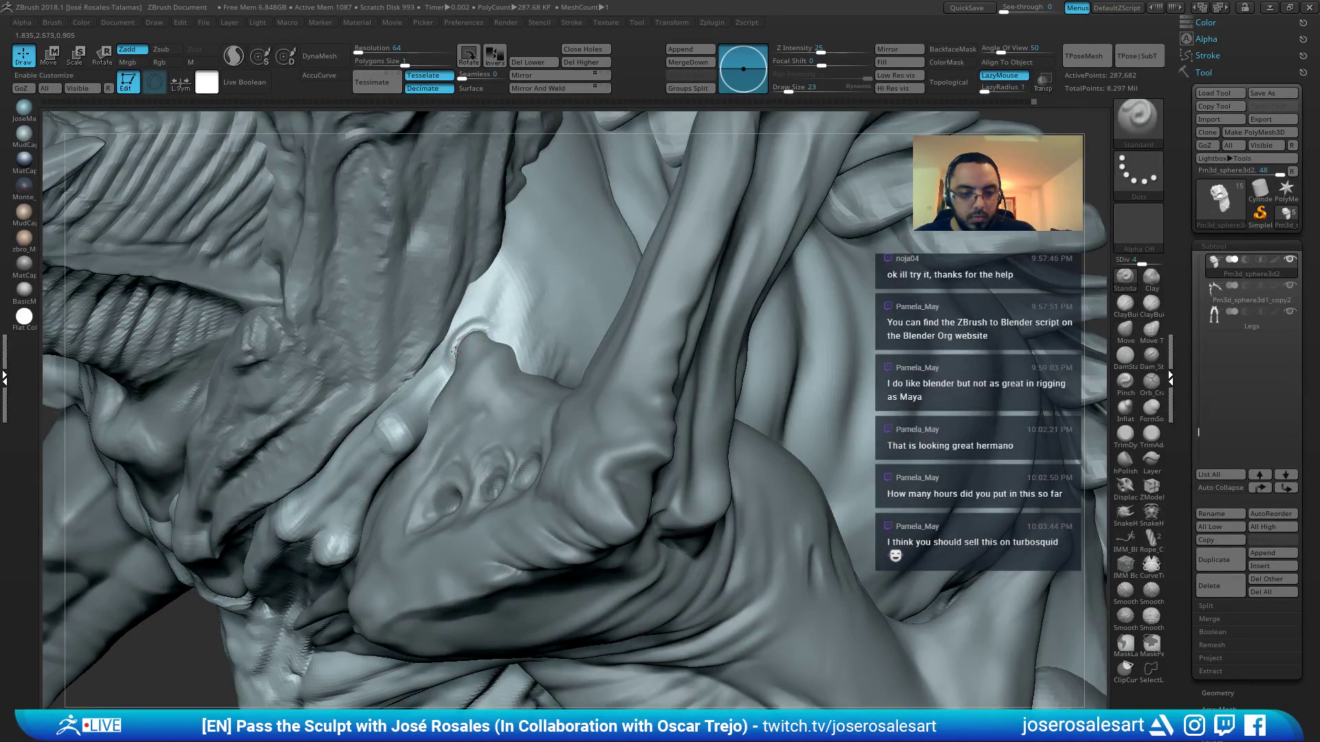
pyautogui.keyDown('ctrl'); pyautogui.moveTo(348, 349); pyautogui.dragTo(442, 365, button='right'); pyautogui.keyUp('ctrl')
pyautogui.moveTo(373, 396)
pyautogui.keyDown('ctrl'); pyautogui.mouseDown(button='right')
pyautogui.moveTo(310, 275)
pyautogui.moveTo(325, 225)
pyautogui.moveTo(638, 145)
pyautogui.mouseUp(button='right'); pyautogui.keyUp('ctrl')
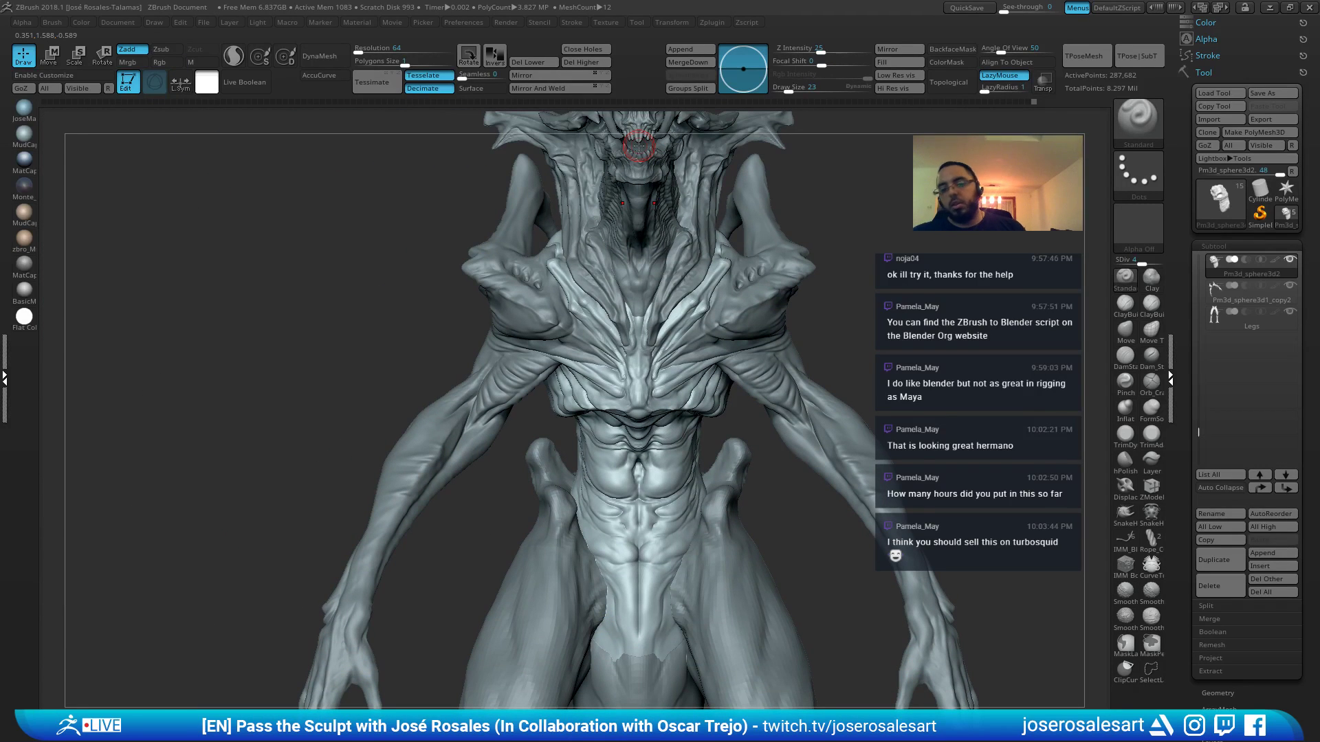
# Make the arms subtool active for work on its muscle strands across the chest
pyautogui.moveTo(699, 202)
pyautogui.mouseDown(button='right')
pyautogui.moveTo(628, 218)
pyautogui.moveTo(634, 293)
pyautogui.mouseUp(button='right')
pyautogui.keyDown('alt'); pyautogui.click(690, 311); pyautogui.keyUp('alt')
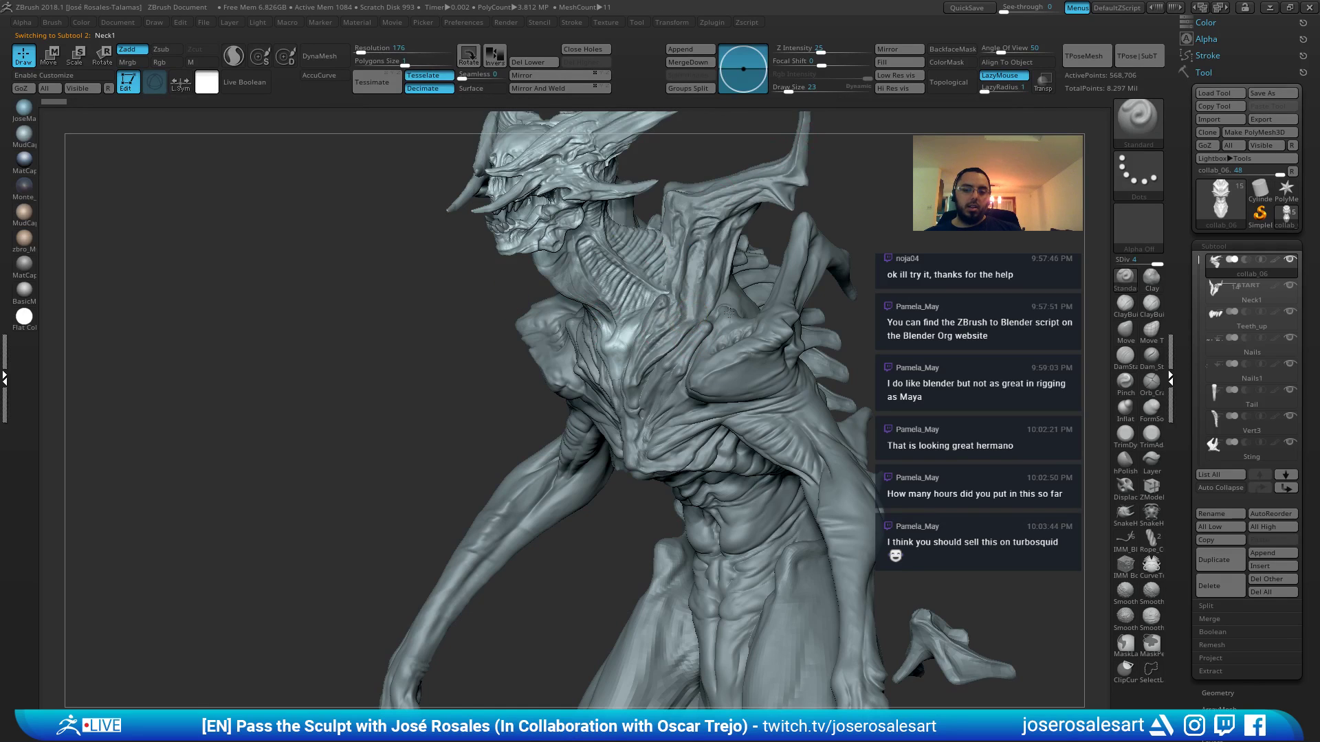
pyautogui.keyDown('alt'); pyautogui.moveTo(663, 335); pyautogui.dragTo(541, 463, button='right'); pyautogui.keyUp('alt')
pyautogui.keyDown('alt'); pyautogui.moveTo(638, 474); pyautogui.dragTo(606, 403, button='right'); pyautogui.keyUp('alt')
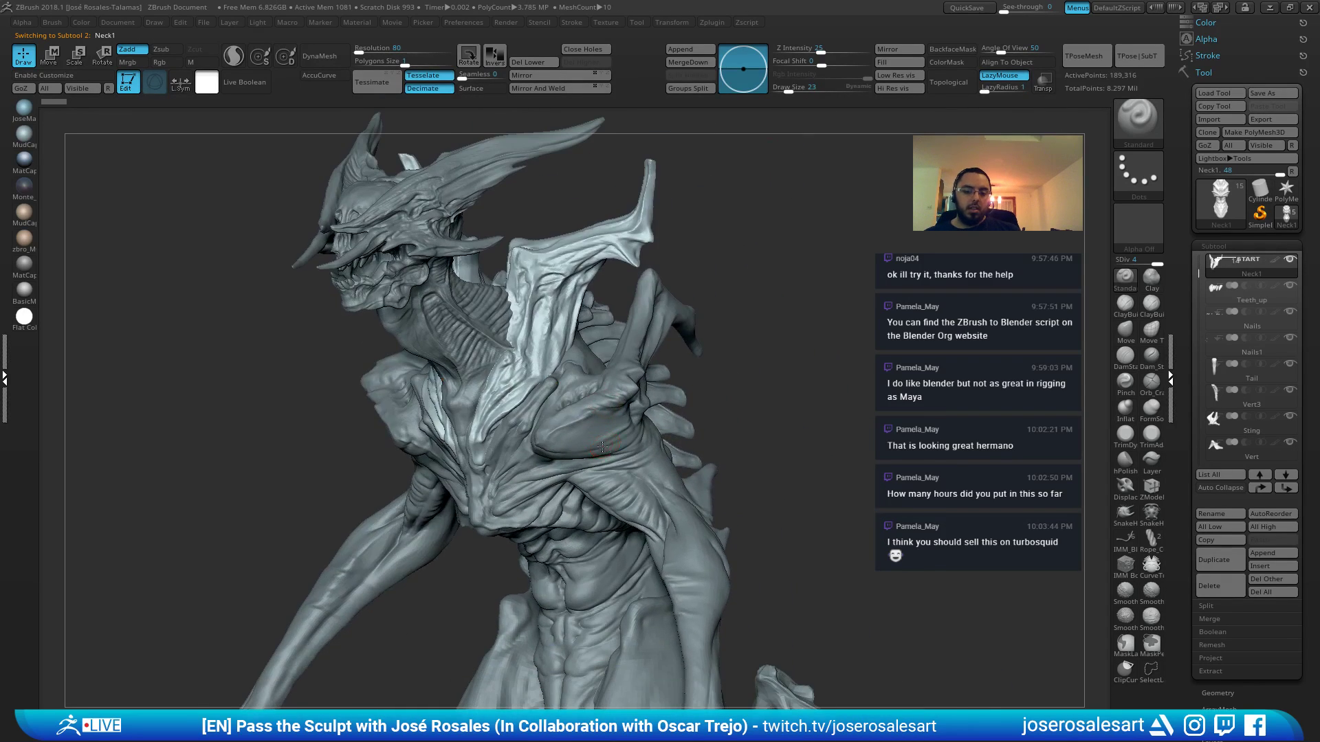
pyautogui.keyDown('alt'); pyautogui.click(602, 448); pyautogui.keyUp('alt')
pyautogui.moveTo(516, 323); pyautogui.dragTo(639, 291, button='right')
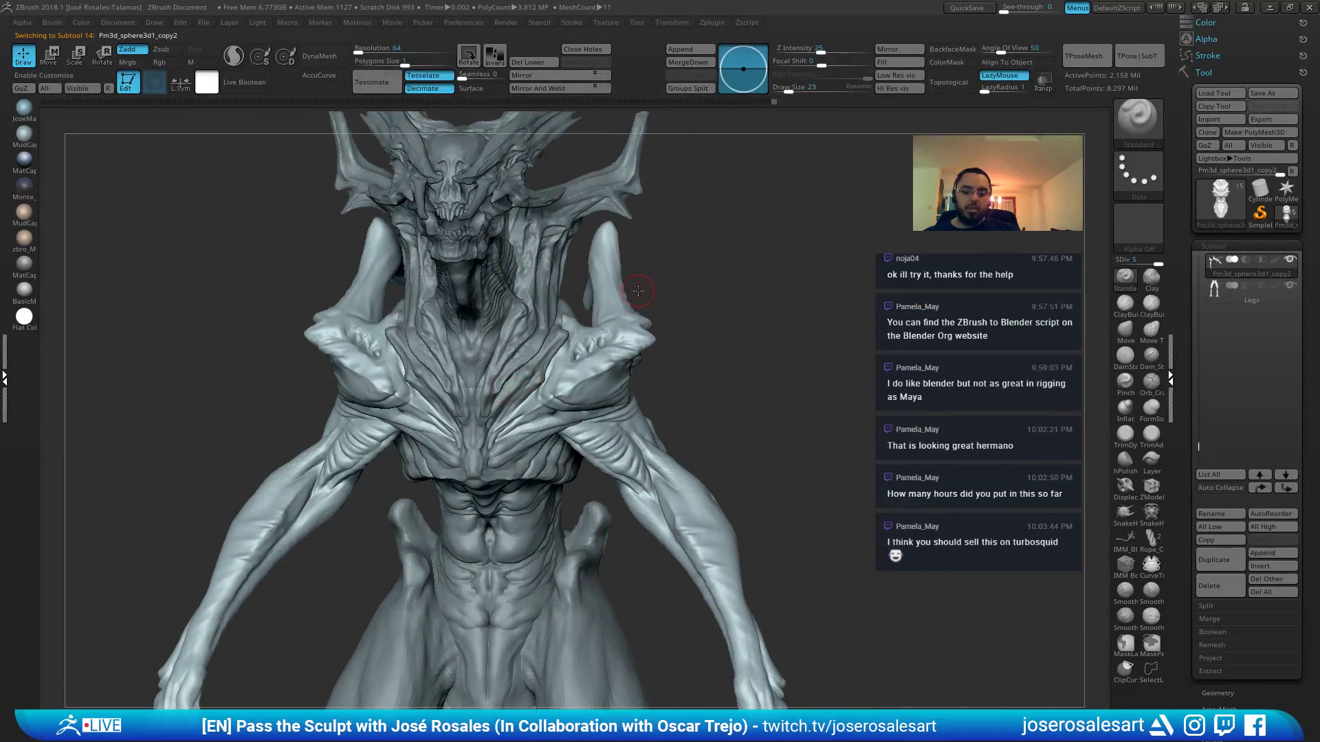
pyautogui.keyDown('ctrl'); pyautogui.moveTo(427, 433); pyautogui.dragTo(558, 429, button='right'); pyautogui.keyUp('ctrl')
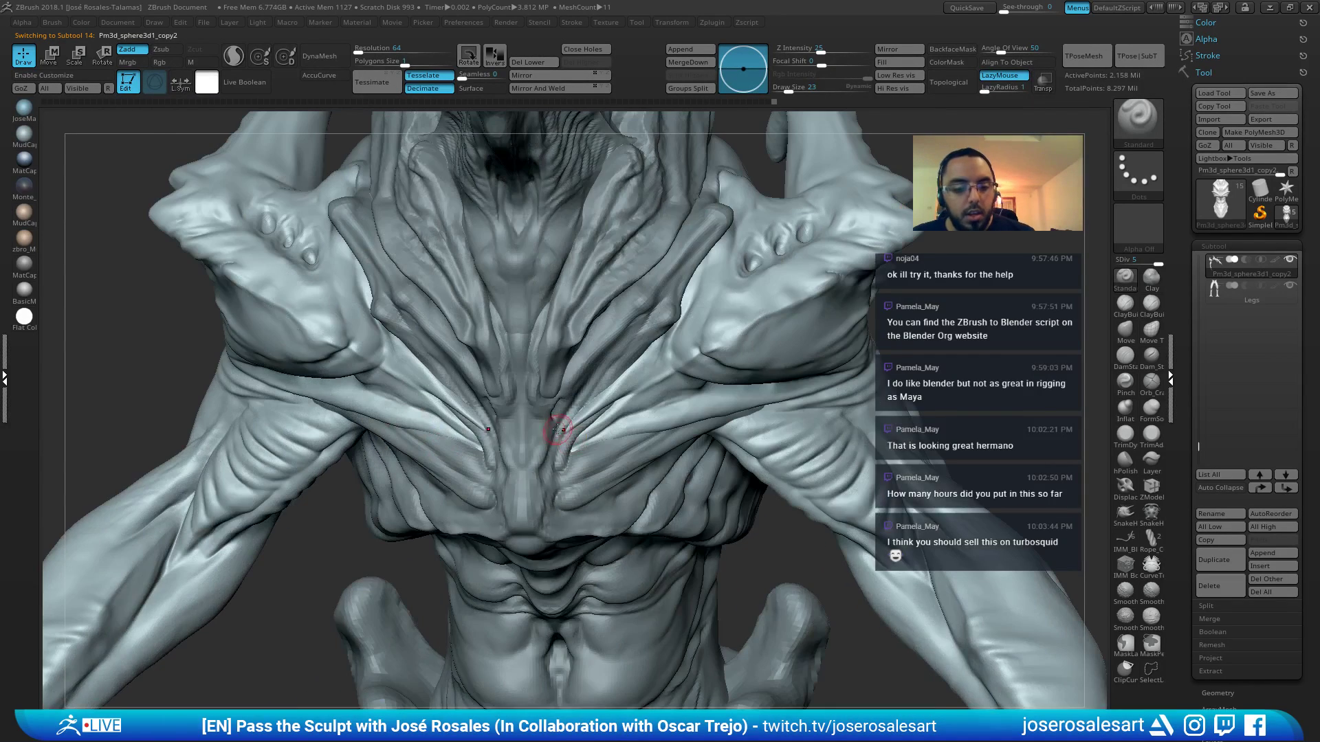
# Reposition the arm muscle strands near the sternum with the Move brush at draw size 69
pyautogui.moveTo(437, 431); pyautogui.dragTo(471, 415, button='right')
pyautogui.press('b')
pyautogui.press('m')
pyautogui.press('v')
pyautogui.press('s')
pyautogui.moveTo(468, 415); pyautogui.dragTo(479, 415)
pyautogui.moveTo(479, 415)
pyautogui.mouseDown(button='right')
pyautogui.moveTo(474, 364)
pyautogui.moveTo(474, 406)
pyautogui.mouseUp(button='right')
pyautogui.moveTo(465, 404); pyautogui.dragTo(471, 397)
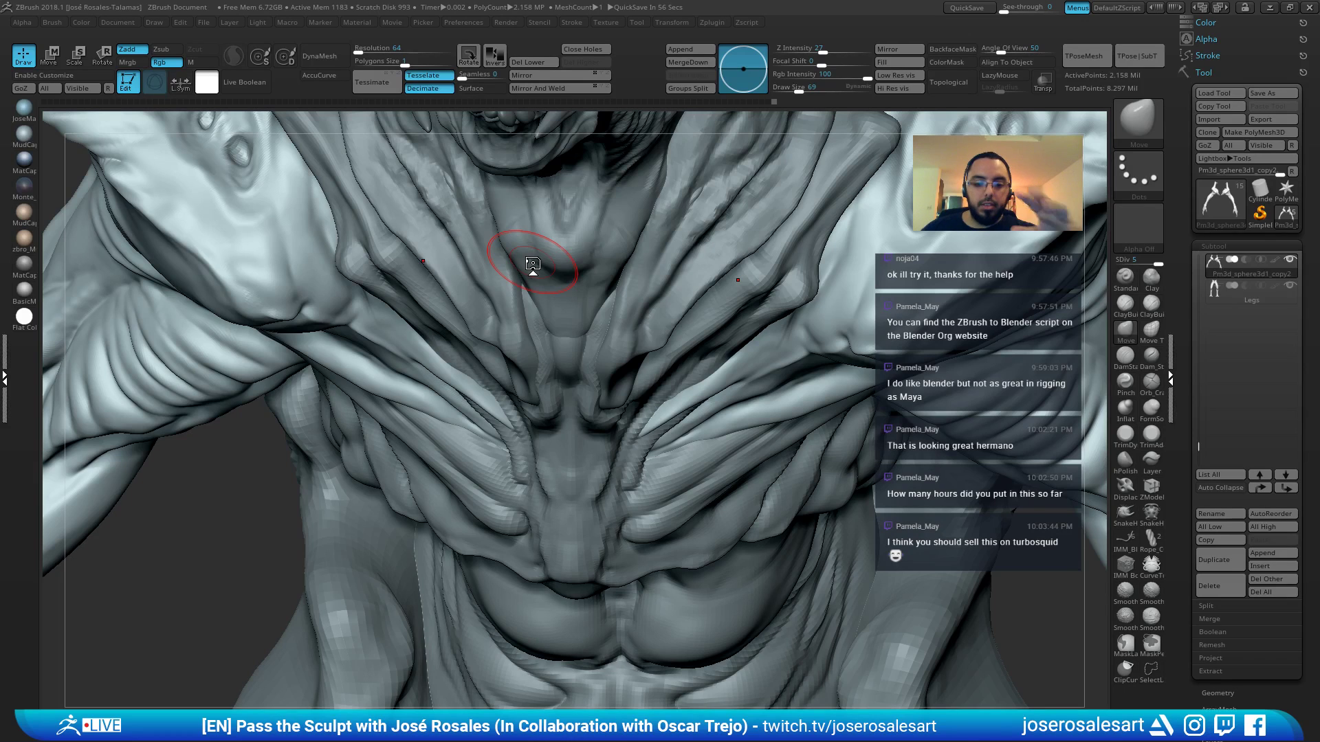
# Select the torso subtool, switch to the DamStandard brush at draw size 36 and raise the mesh to subdivision level 5
pyautogui.keyDown('alt'); pyautogui.click(737, 502); pyautogui.keyUp('alt')
pyautogui.moveTo(737, 502); pyautogui.dragTo(709, 481, button='right')
pyautogui.press('b')
pyautogui.press('d')
pyautogui.press('s')
pyautogui.press('s')
pyautogui.moveTo(719, 507); pyautogui.dragTo(712, 507)
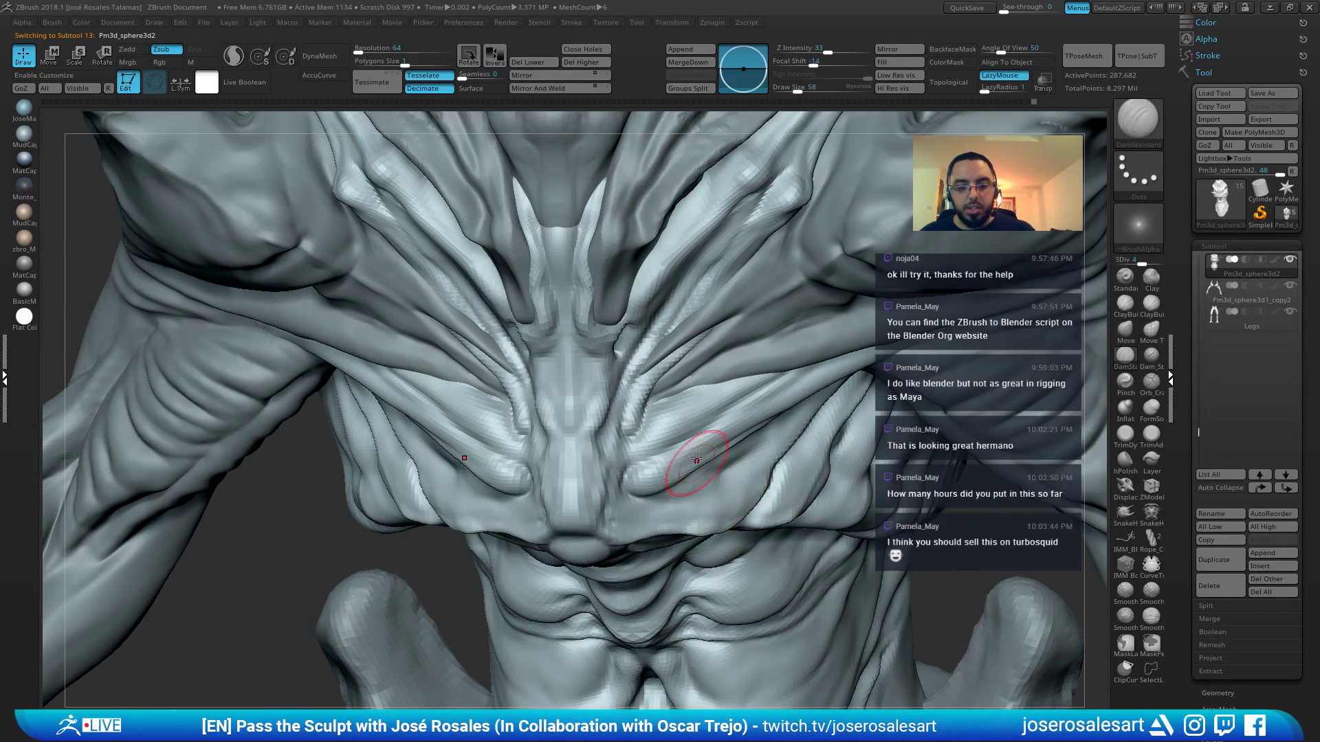
pyautogui.moveTo(675, 456)
pyautogui.mouseDown(button='right')
pyautogui.moveTo(697, 433)
pyautogui.moveTo(552, 411)
pyautogui.moveTo(664, 408)
pyautogui.moveTo(506, 369)
pyautogui.mouseUp(button='right')
pyautogui.press('d')
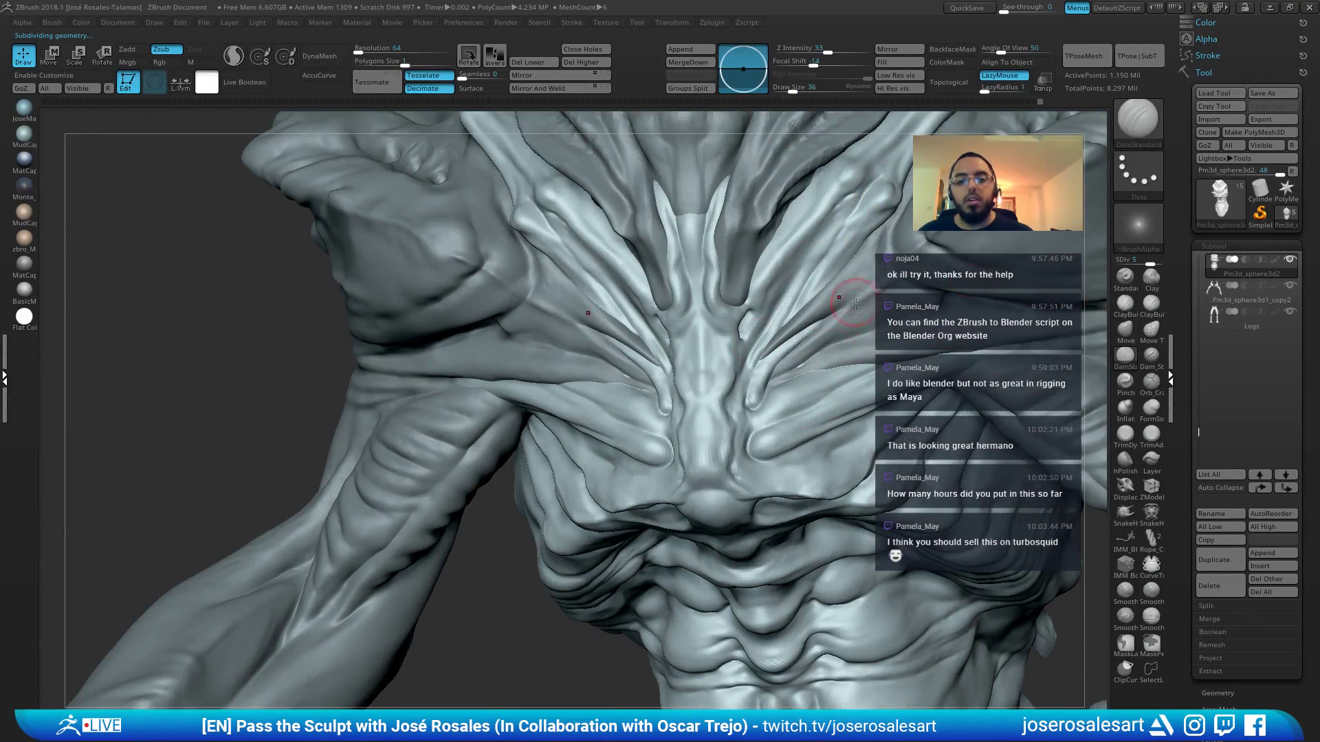
# Check the torso's upper chest strands from several angles and switch to the Move brush for the knob beside the shoulder
pyautogui.moveTo(854, 303)
pyautogui.mouseDown(button='right')
pyautogui.moveTo(667, 246)
pyautogui.moveTo(705, 352)
pyautogui.mouseUp(button='right')
pyautogui.moveTo(595, 320); pyautogui.dragTo(581, 261, button='right')
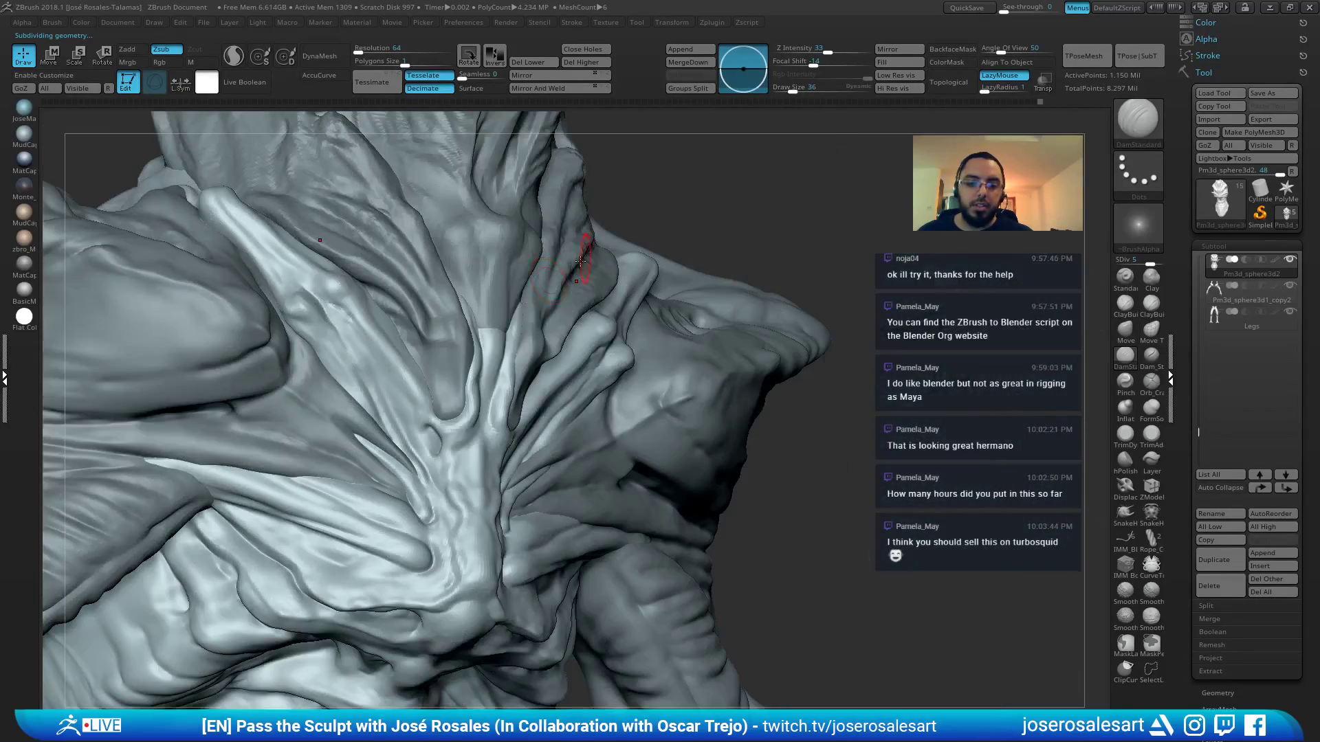
pyautogui.moveTo(372, 281); pyautogui.dragTo(572, 333, button='right')
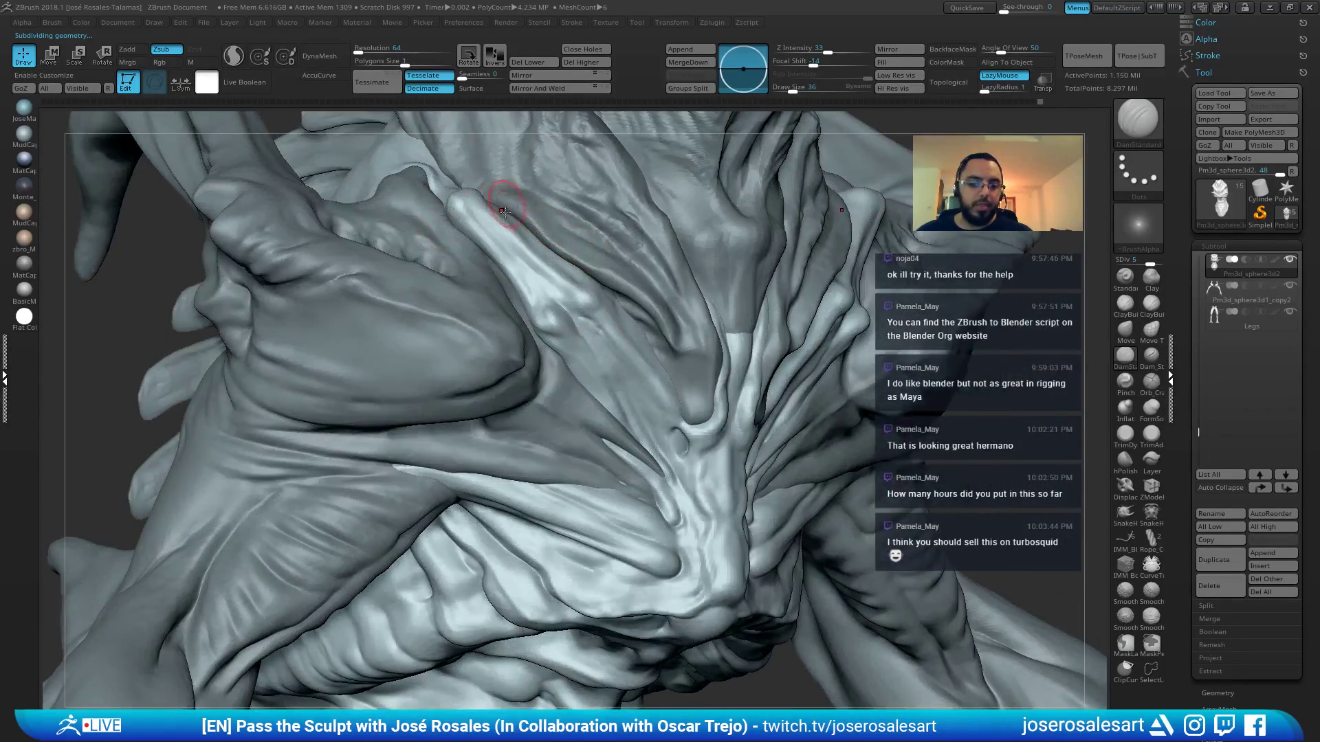
pyautogui.moveTo(502, 211); pyautogui.dragTo(456, 265, button='right')
pyautogui.moveTo(560, 365)
pyautogui.mouseDown(button='right')
pyautogui.moveTo(561, 297)
pyautogui.moveTo(529, 283)
pyautogui.mouseUp(button='right')
pyautogui.press('b')
pyautogui.press('m')
pyautogui.press('v')
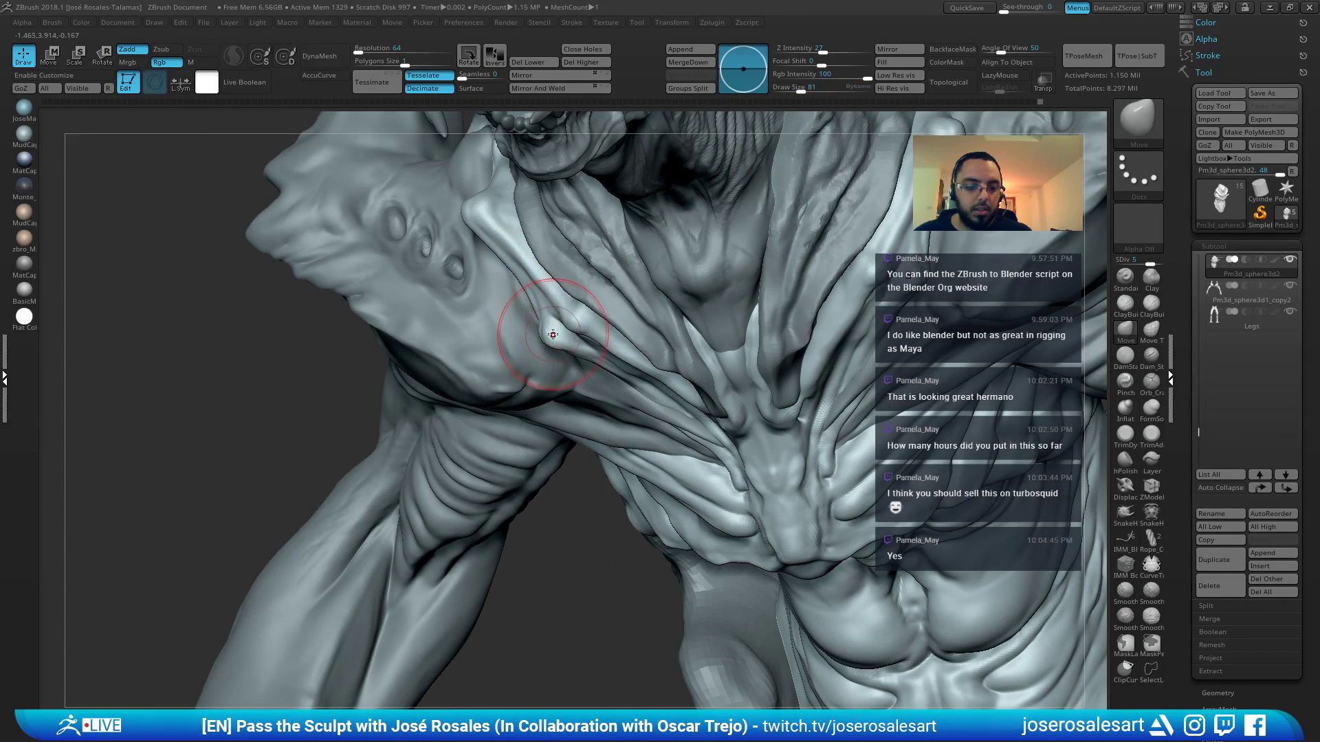
pyautogui.moveTo(533, 262); pyautogui.dragTo(686, 204, button='right')
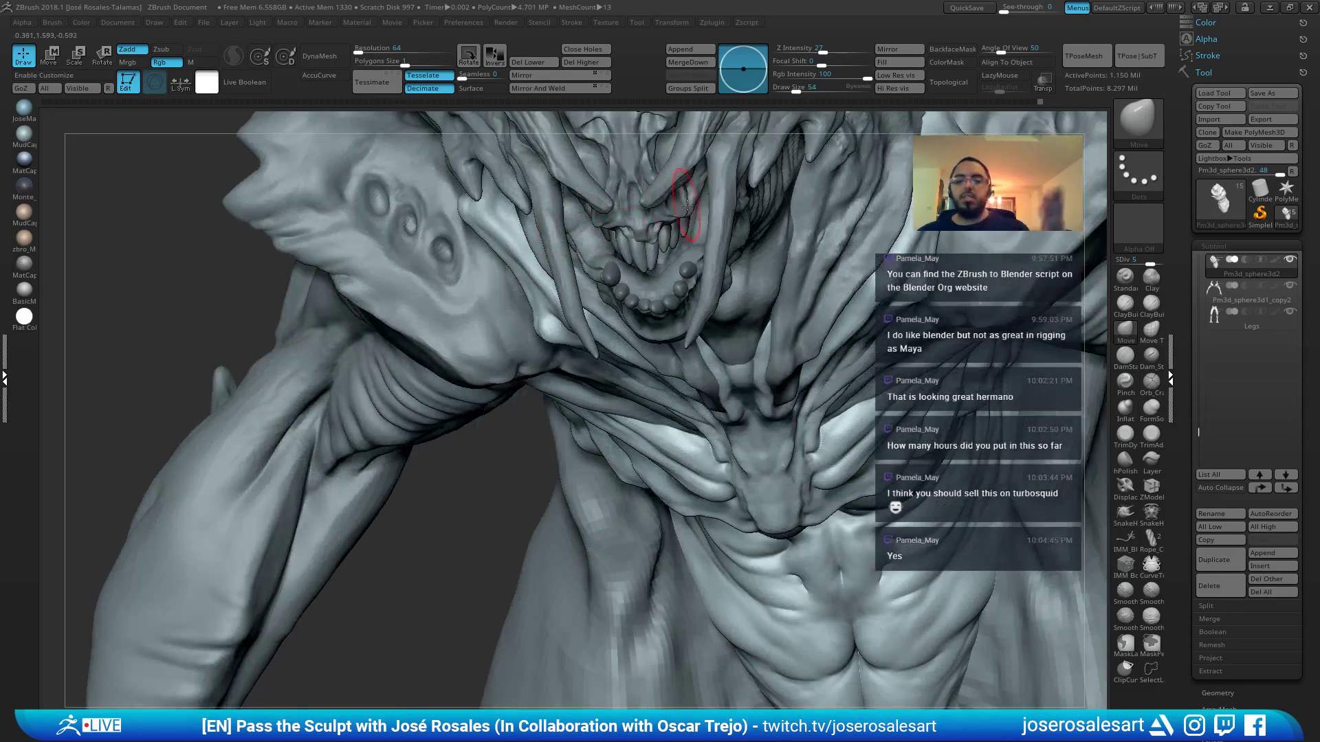
# Examine the lower abdomen where it meets the pelvis, with the DamStandard brush set to draw size 48
pyautogui.moveTo(798, 324)
pyautogui.mouseDown(button='right')
pyautogui.moveTo(668, 500)
pyautogui.moveTo(739, 233)
pyautogui.mouseUp(button='right')
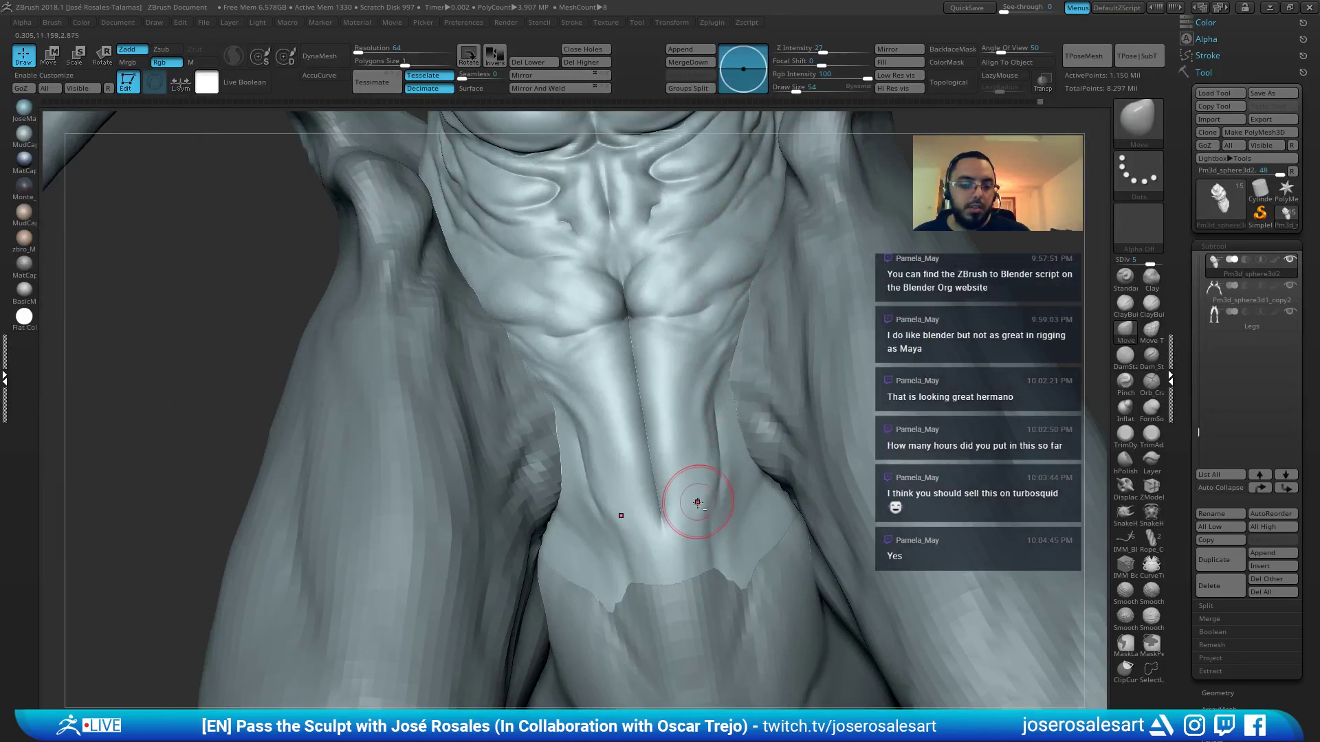
pyautogui.keyDown('alt'); pyautogui.moveTo(698, 516); pyautogui.dragTo(696, 393, button='right'); pyautogui.keyUp('alt')
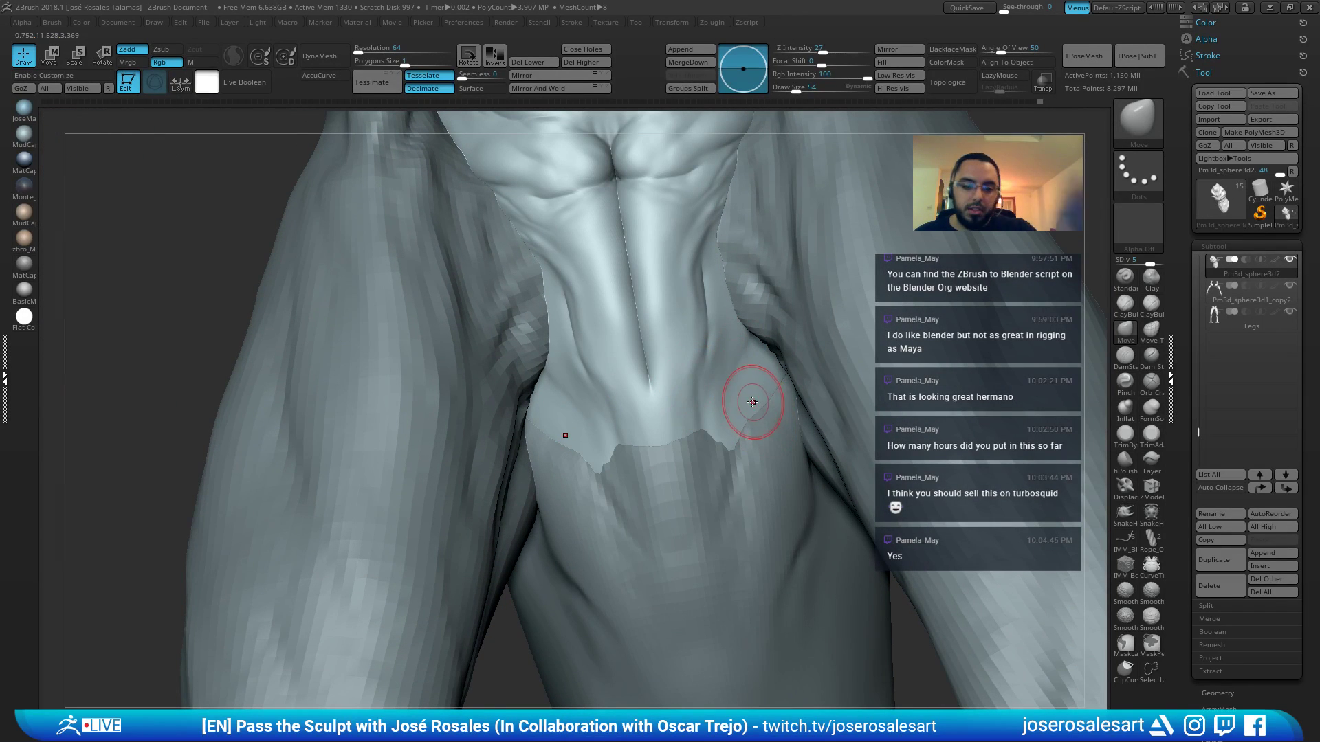
pyautogui.press('b')
pyautogui.press('d')
pyautogui.press('s')
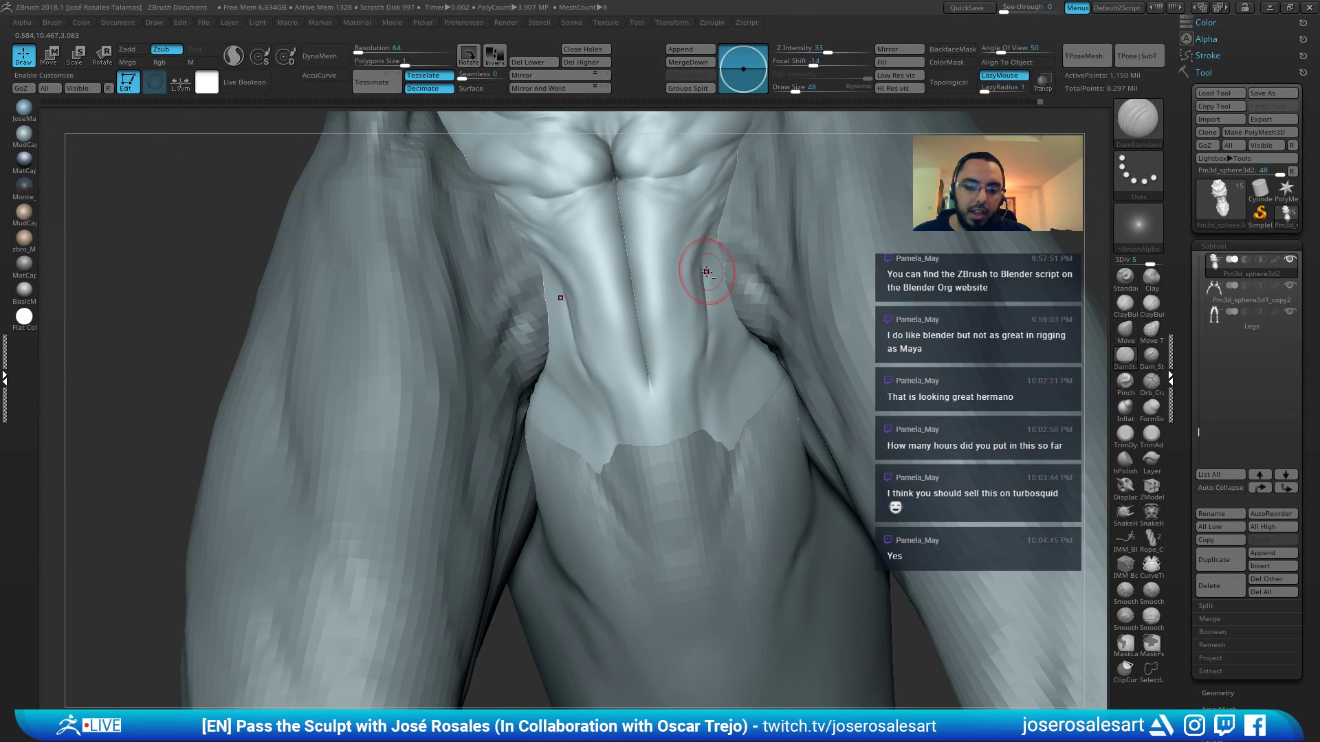
pyautogui.keyDown('ctrl'); pyautogui.moveTo(706, 271); pyautogui.dragTo(681, 179, button='right'); pyautogui.keyUp('ctrl')
pyautogui.moveTo(550, 419)
pyautogui.mouseDown(button='right')
pyautogui.moveTo(702, 427)
pyautogui.moveTo(700, 460)
pyautogui.mouseUp(button='right')
pyautogui.moveTo(685, 407)
pyautogui.mouseDown(button='right')
pyautogui.moveTo(732, 387)
pyautogui.moveTo(616, 463)
pyautogui.moveTo(562, 540)
pyautogui.moveTo(618, 378)
pyautogui.mouseUp(button='right')
# Select the arms subtool and ready the Move brush at draw size 51 for the muscle strands beside the sternum
pyautogui.keyDown('alt'); pyautogui.click(693, 349); pyautogui.keyUp('alt')
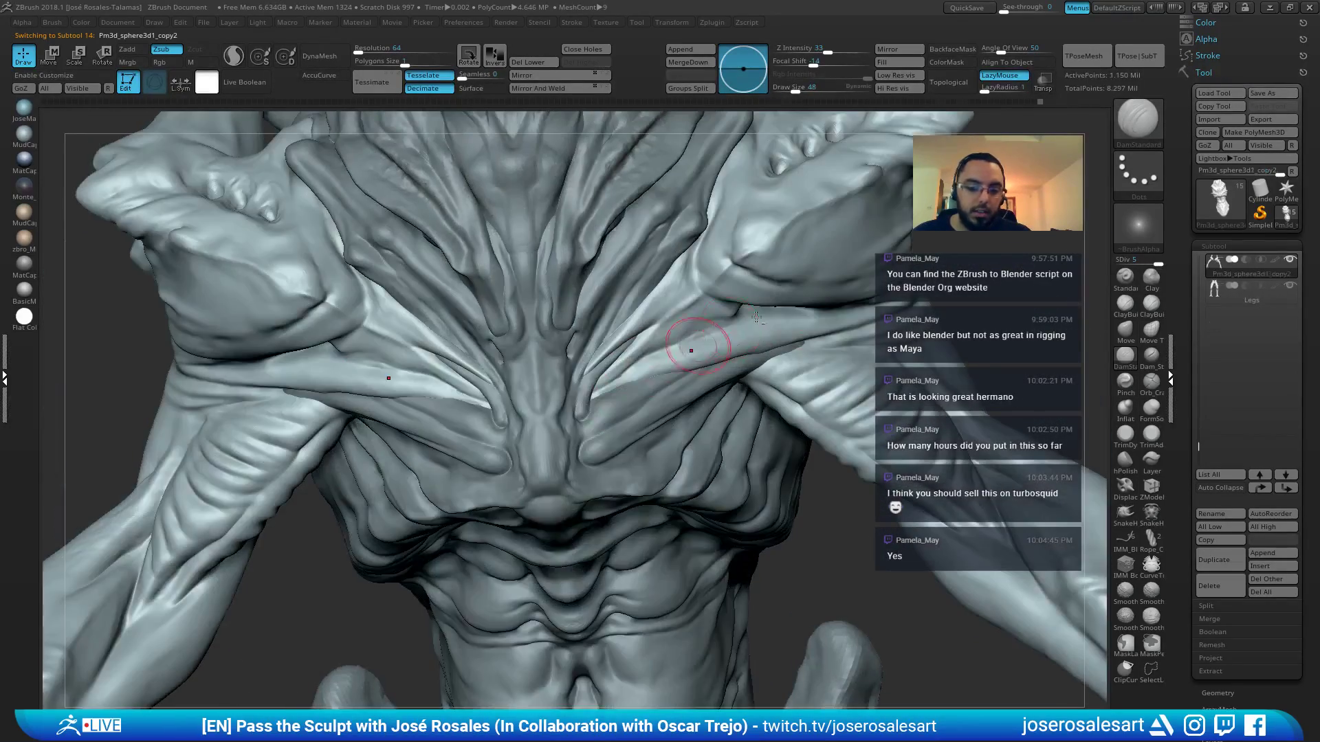
pyautogui.moveTo(693, 350)
pyautogui.mouseDown(button='right')
pyautogui.moveTo(719, 348)
pyautogui.moveTo(602, 292)
pyautogui.moveTo(608, 309)
pyautogui.mouseUp(button='right')
pyautogui.moveTo(648, 354); pyautogui.dragTo(622, 358, button='right')
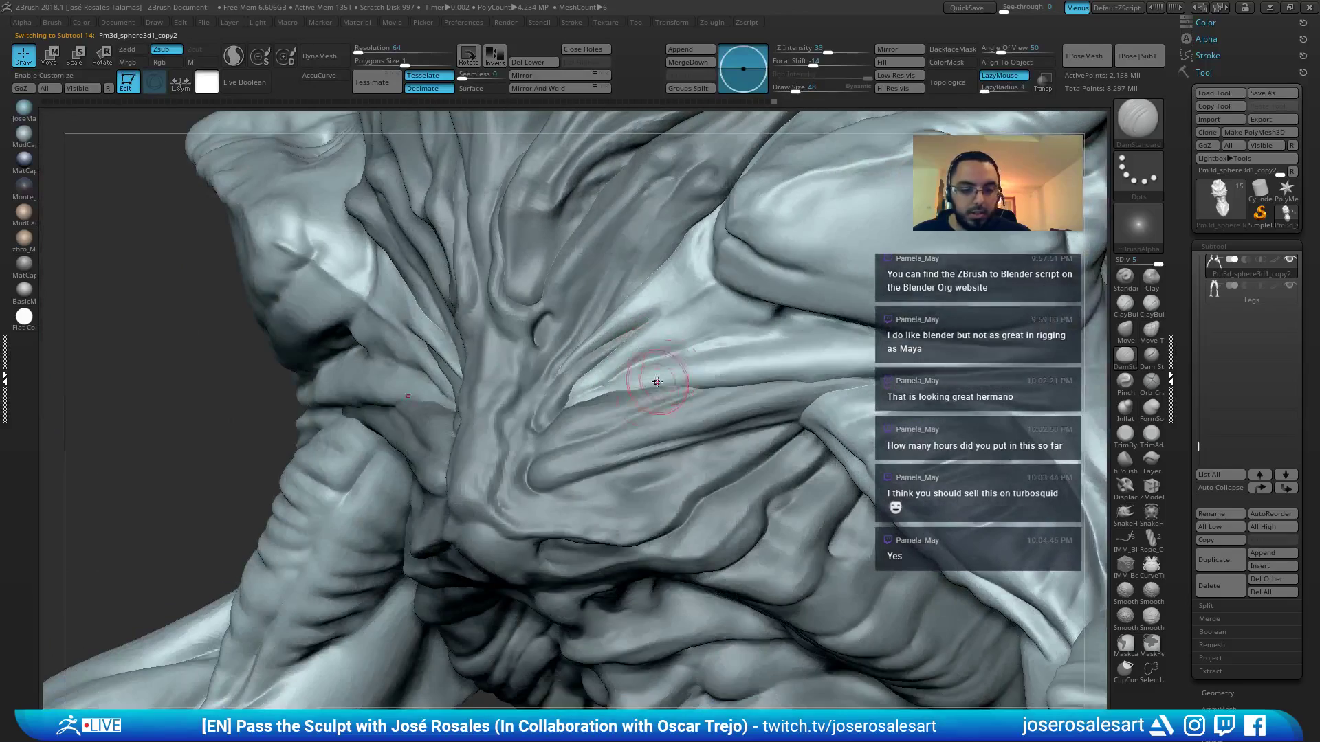
pyautogui.press('b')
pyautogui.press('m')
pyautogui.press('v')
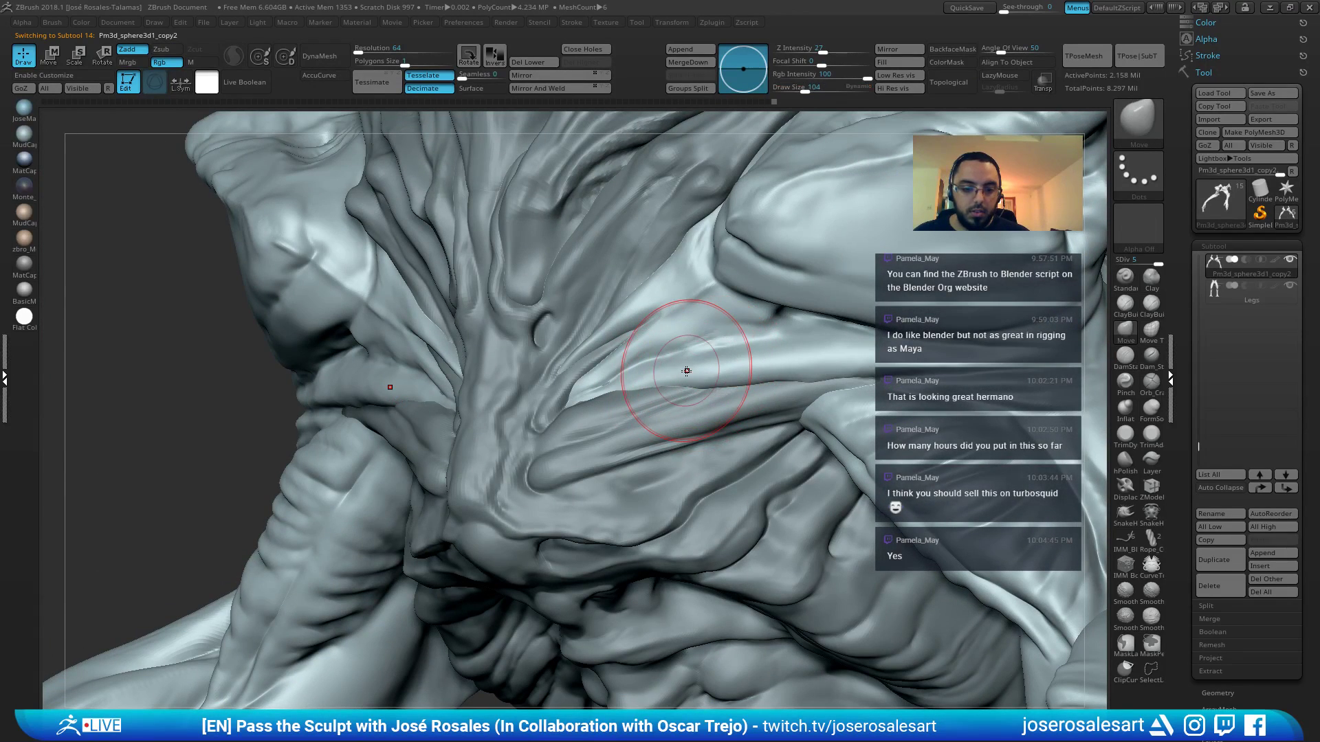
pyautogui.moveTo(699, 350)
pyautogui.mouseDown(button='right')
pyautogui.moveTo(683, 371)
pyautogui.moveTo(646, 373)
pyautogui.mouseUp(button='right')
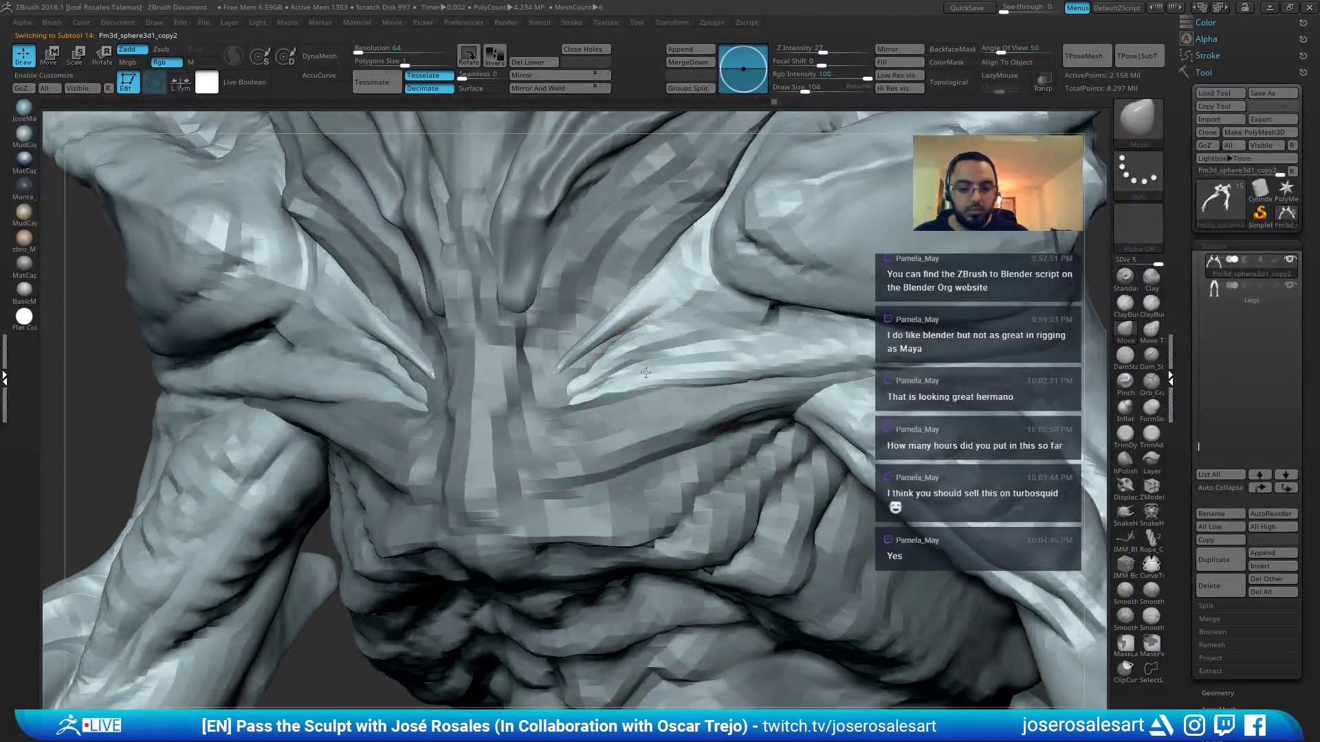
pyautogui.press('s')
pyautogui.moveTo(645, 373); pyautogui.dragTo(599, 386)
pyautogui.press('s')
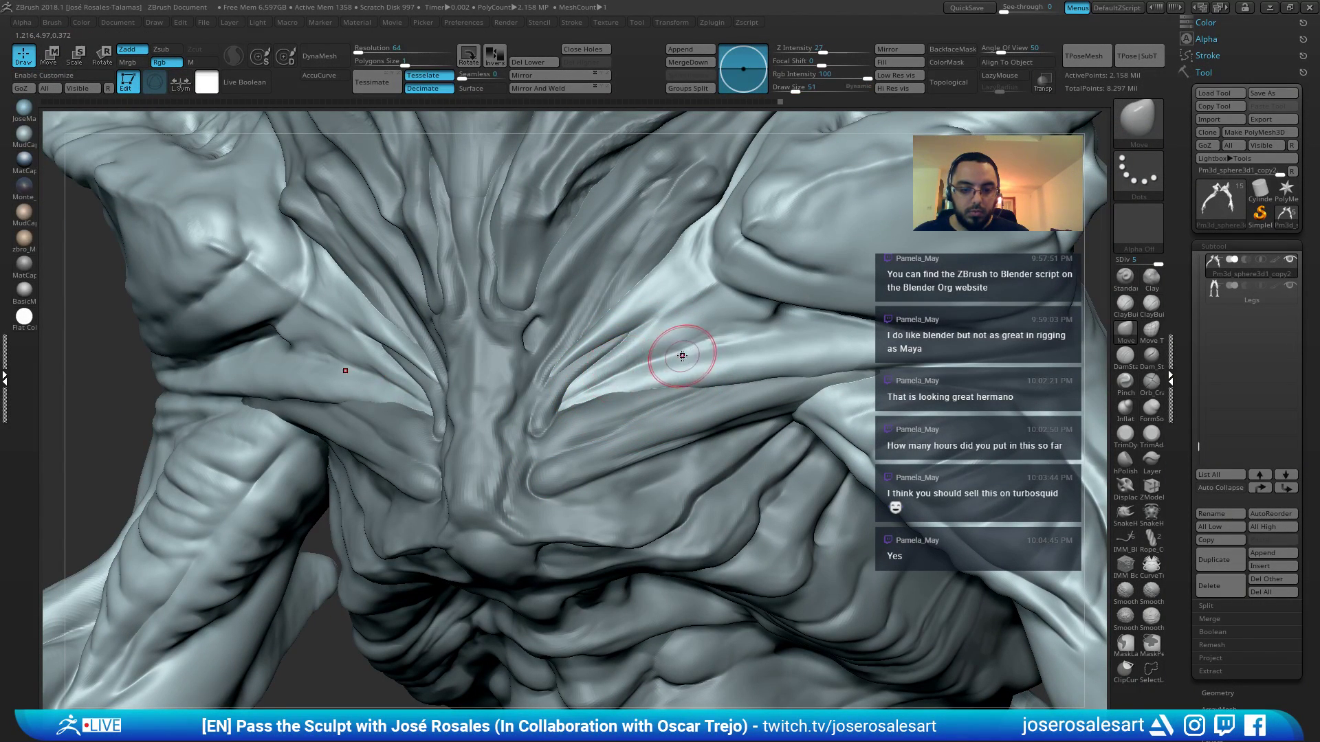
# Sharpen the grooves between the arm strands beside the sternum with the DamStandard brush at draw size 51
pyautogui.press('b')
pyautogui.press('d')
pyautogui.press('s')
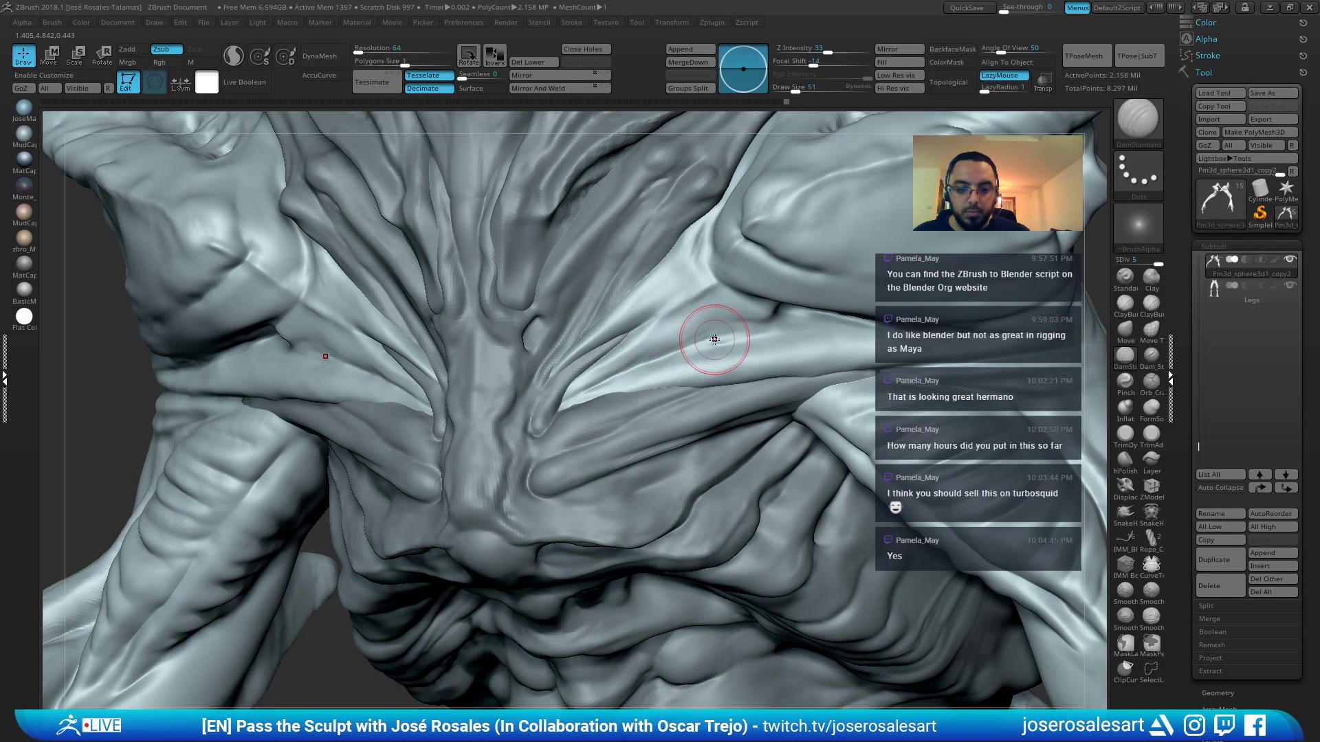
pyautogui.keyDown('ctrl'); pyautogui.moveTo(632, 338); pyautogui.dragTo(647, 361, button='right'); pyautogui.keyUp('ctrl')
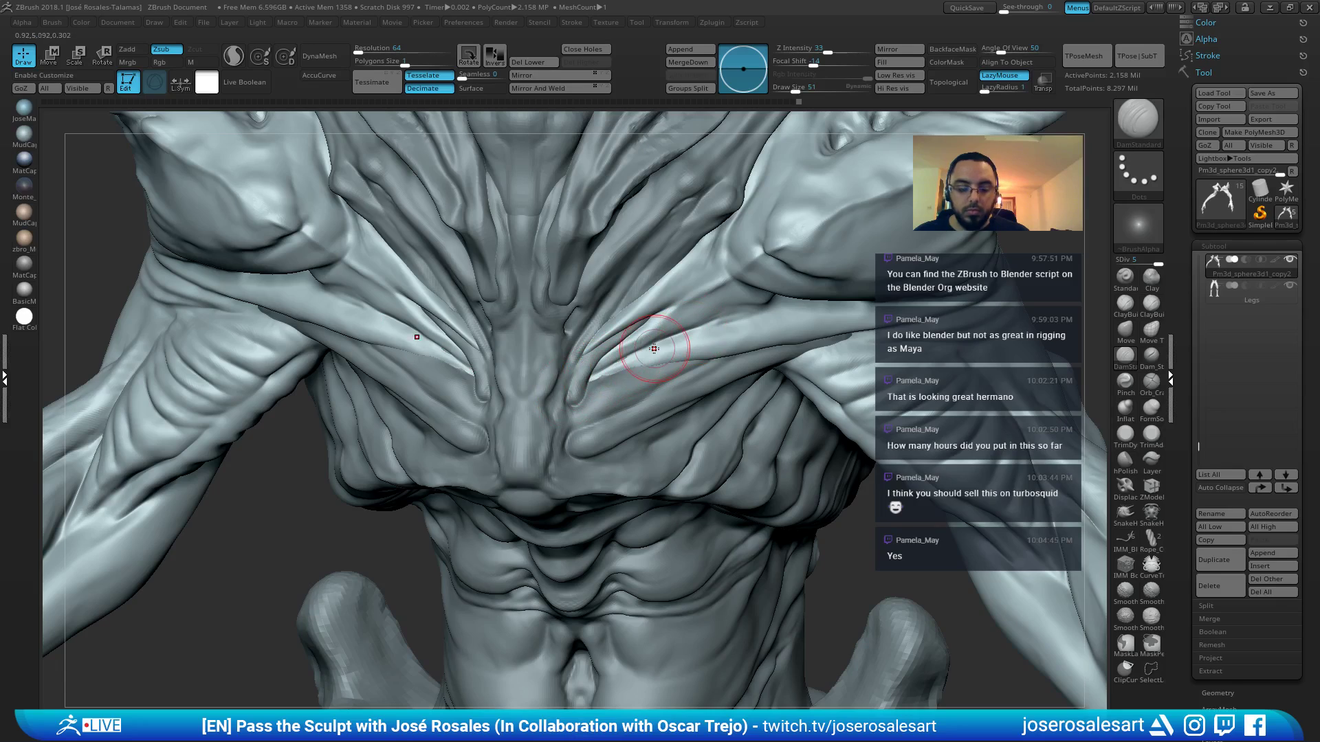
# Nudge the arm muscle strand beside the sternum upward with the Move brush at draw size 58
pyautogui.press('b')
pyautogui.press('m')
pyautogui.press('v')
pyautogui.press('s')
pyautogui.moveTo(640, 350); pyautogui.dragTo(646, 350)
pyautogui.moveTo(646, 350); pyautogui.dragTo(625, 359, button='right')
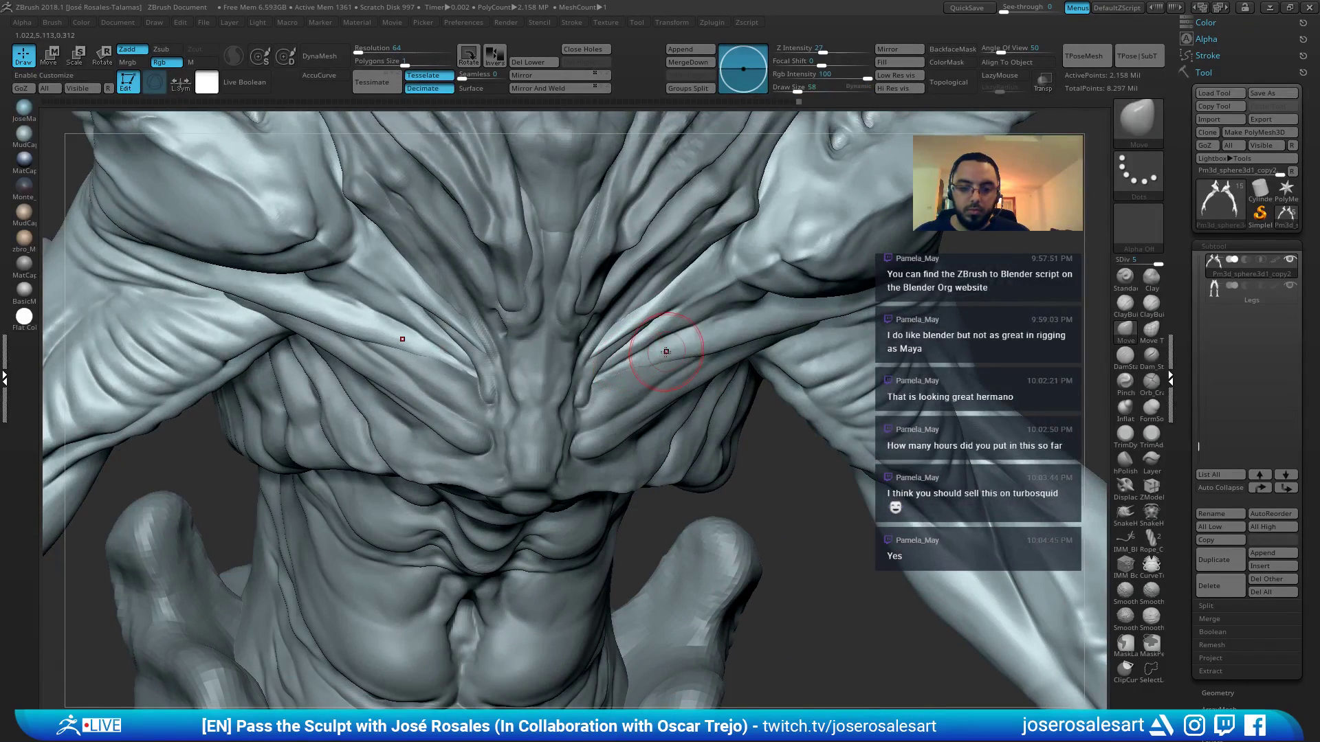
pyautogui.moveTo(667, 341); pyautogui.dragTo(672, 331)
pyautogui.moveTo(670, 333)
pyautogui.mouseDown(button='right')
pyautogui.moveTo(664, 267)
pyautogui.moveTo(705, 359)
pyautogui.mouseUp(button='right')
# Refine and smooth the arm strands running to the sternum, using the ClayBuildup and Standard brushes at draw size 36
pyautogui.press('b')
pyautogui.press('c')
pyautogui.press('b')
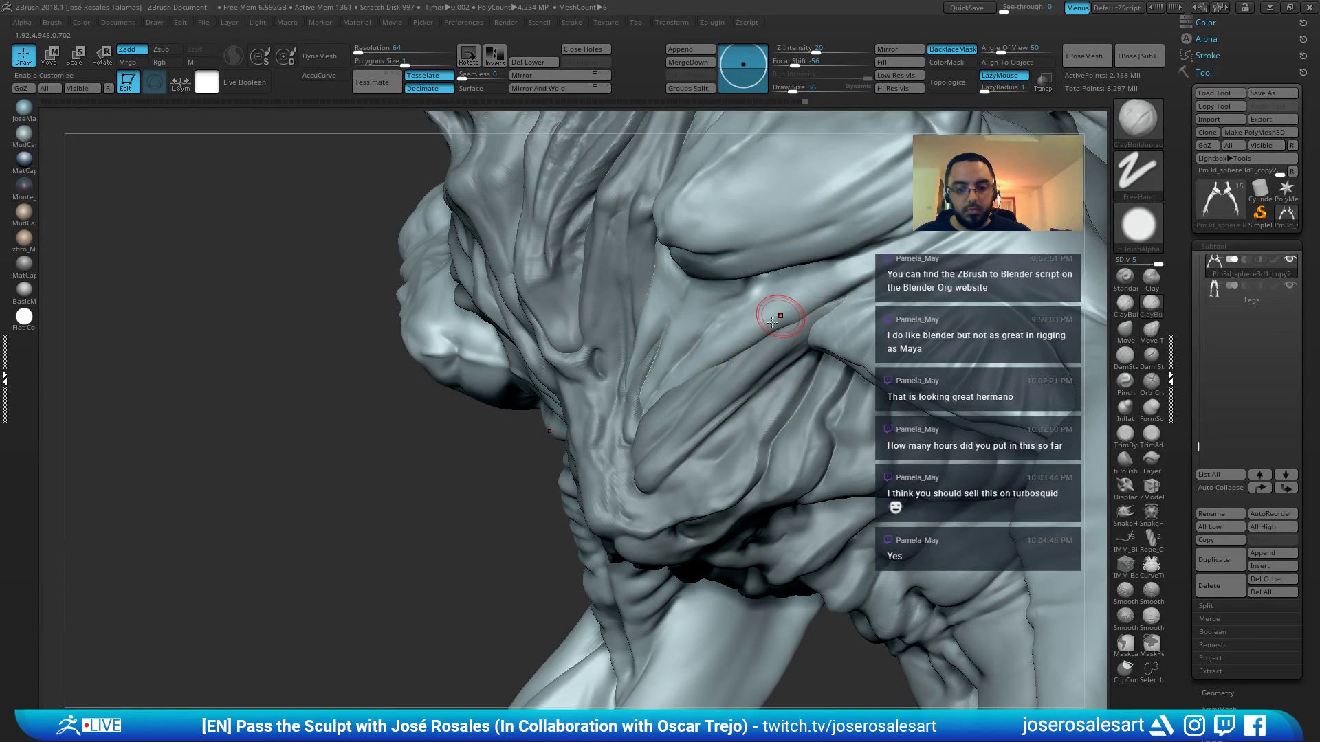
pyautogui.press('b')
pyautogui.press('s')
pyautogui.press('t')
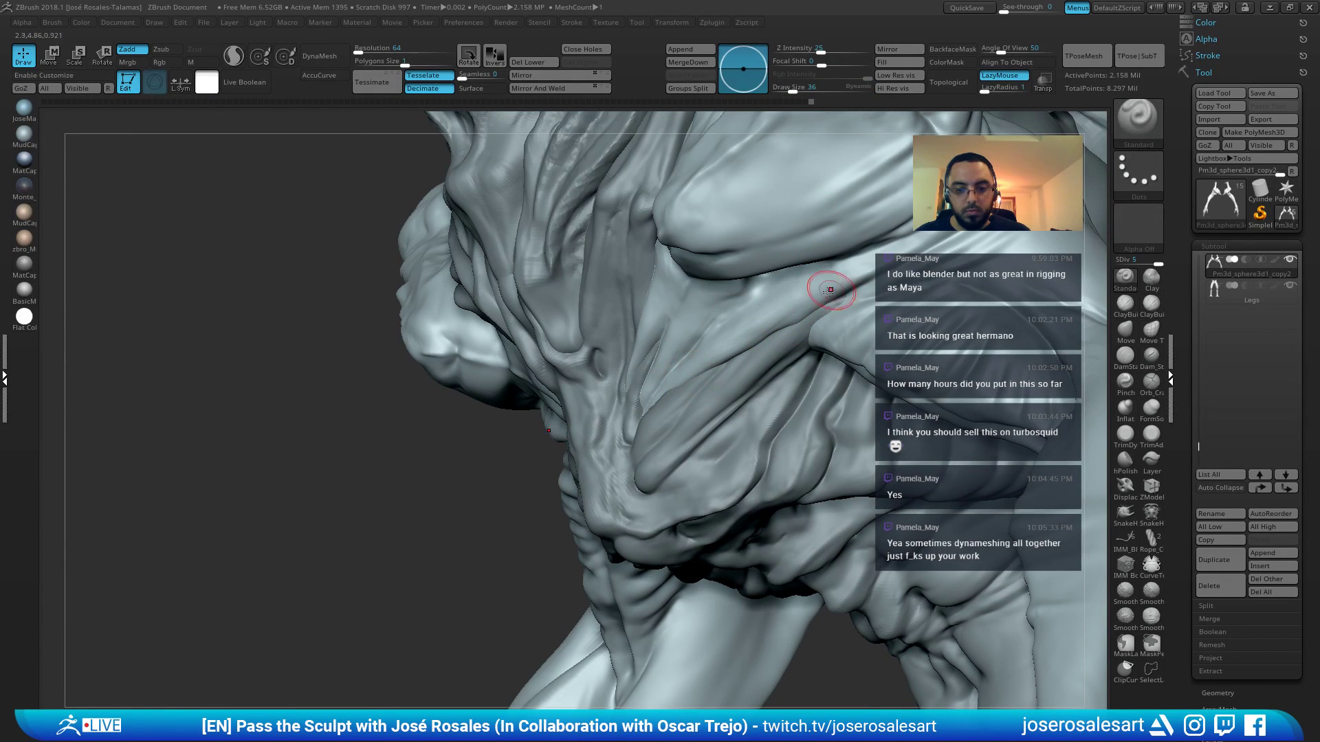
pyautogui.moveTo(691, 354)
pyautogui.mouseDown(button='right')
pyautogui.moveTo(772, 344)
pyautogui.moveTo(852, 296)
pyautogui.mouseUp(button='right')
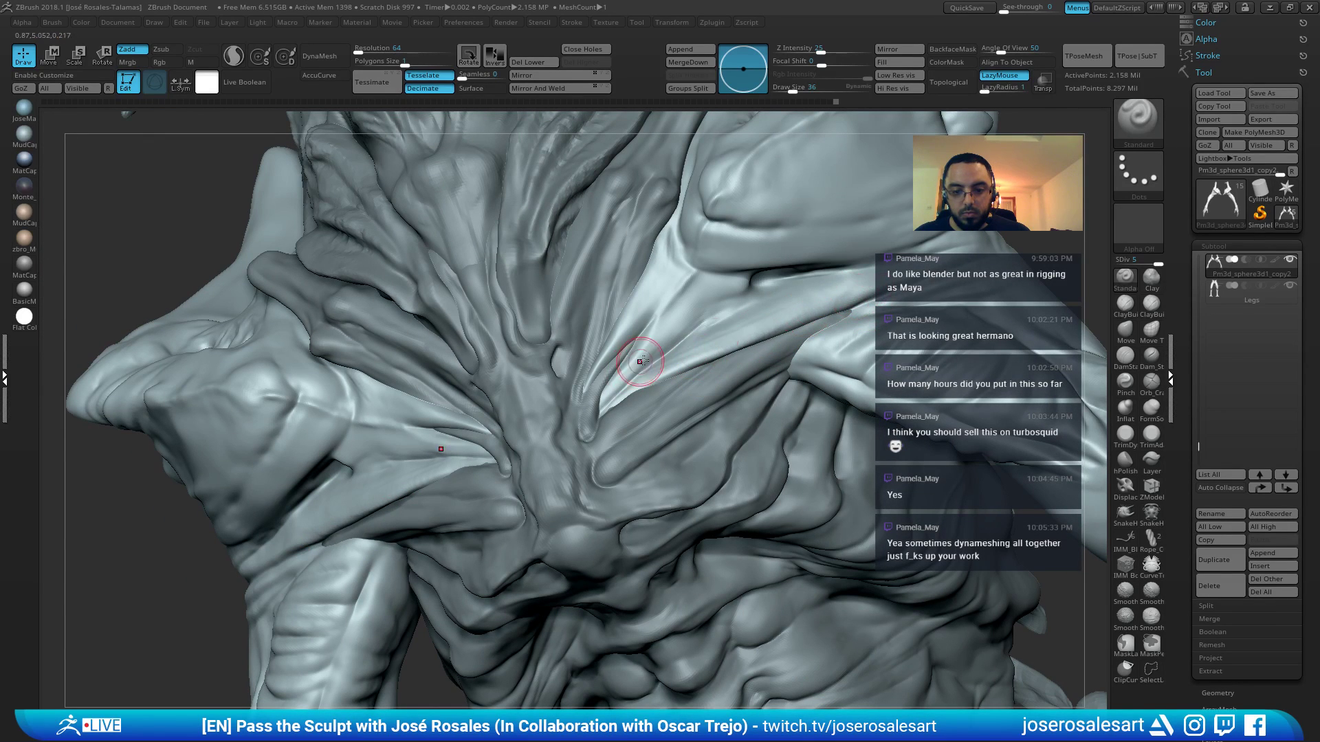
pyautogui.moveTo(640, 362)
pyautogui.keyDown('ctrl'); pyautogui.mouseDown(button='right')
pyautogui.moveTo(658, 320)
pyautogui.moveTo(789, 322)
pyautogui.mouseUp(button='right'); pyautogui.keyUp('ctrl')
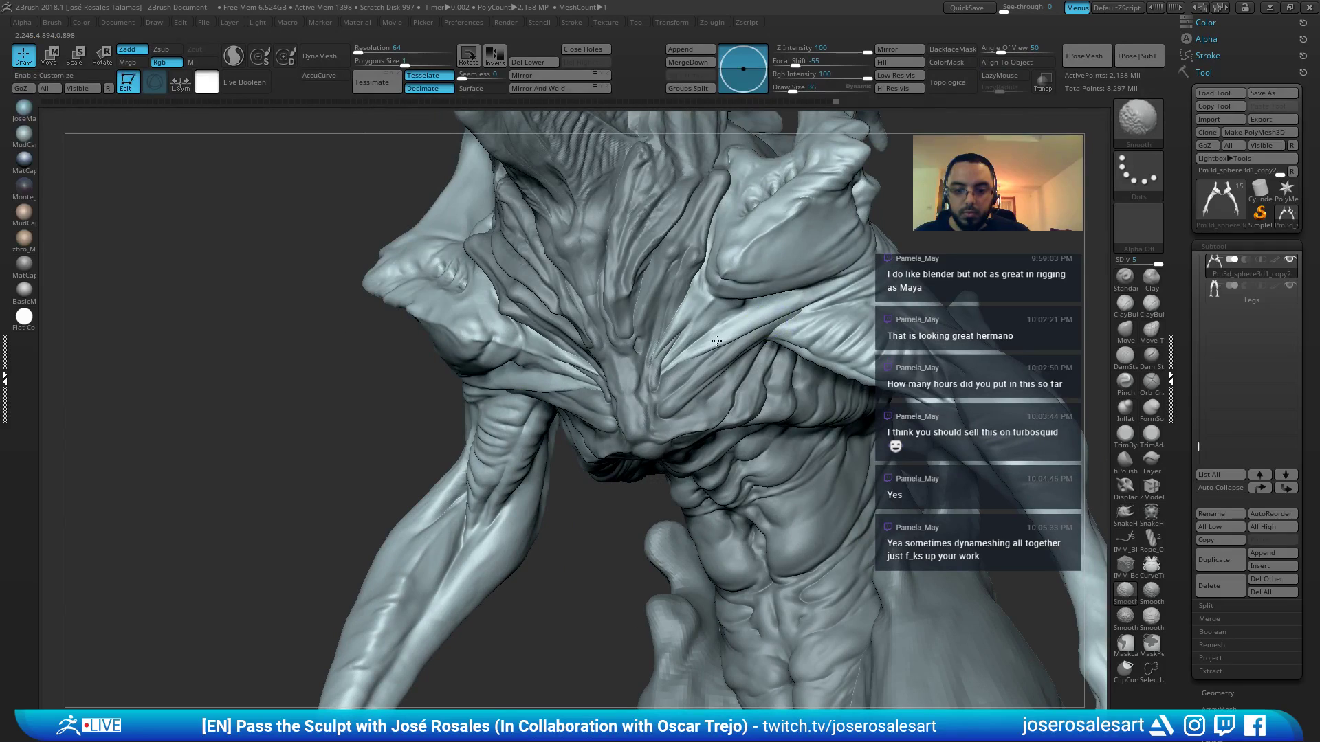
pyautogui.keyDown('shift'); pyautogui.moveTo(711, 348); pyautogui.dragTo(677, 344); pyautogui.keyUp('shift')
pyautogui.moveTo(677, 343)
pyautogui.keyDown('ctrl'); pyautogui.mouseDown(button='right')
pyautogui.moveTo(695, 392)
pyautogui.moveTo(746, 337)
pyautogui.mouseUp(button='right'); pyautogui.keyUp('ctrl')
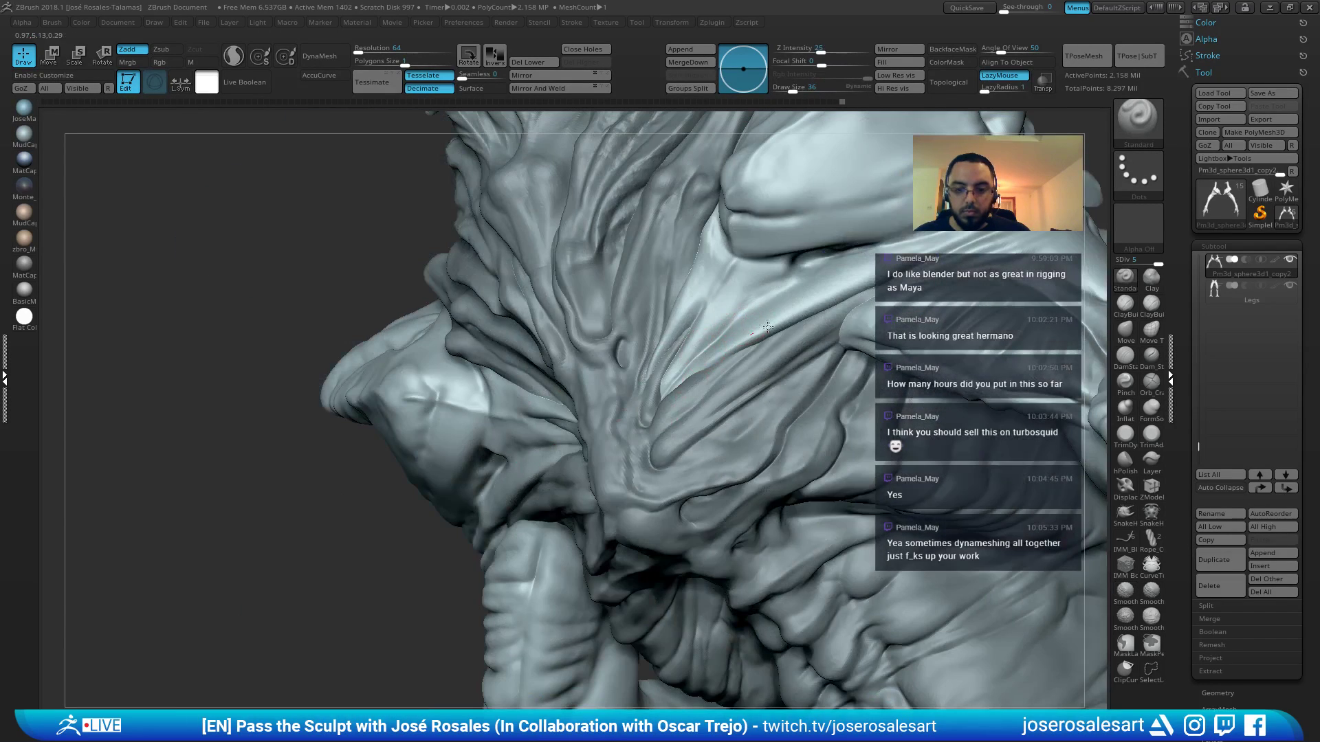
# Select the torso subtool and carve its strand below the arm muscle with the DamStandard brush at draw size 39
pyautogui.moveTo(790, 288)
pyautogui.mouseDown(button='right')
pyautogui.moveTo(868, 310)
pyautogui.moveTo(859, 299)
pyautogui.moveTo(822, 318)
pyautogui.moveTo(804, 371)
pyautogui.mouseUp(button='right')
pyautogui.keyDown('alt'); pyautogui.click(873, 293); pyautogui.keyUp('alt')
pyautogui.press('b')
pyautogui.press('m')
pyautogui.press('v')
pyautogui.press('b')
pyautogui.press('d')
pyautogui.press('s')
pyautogui.press('s')
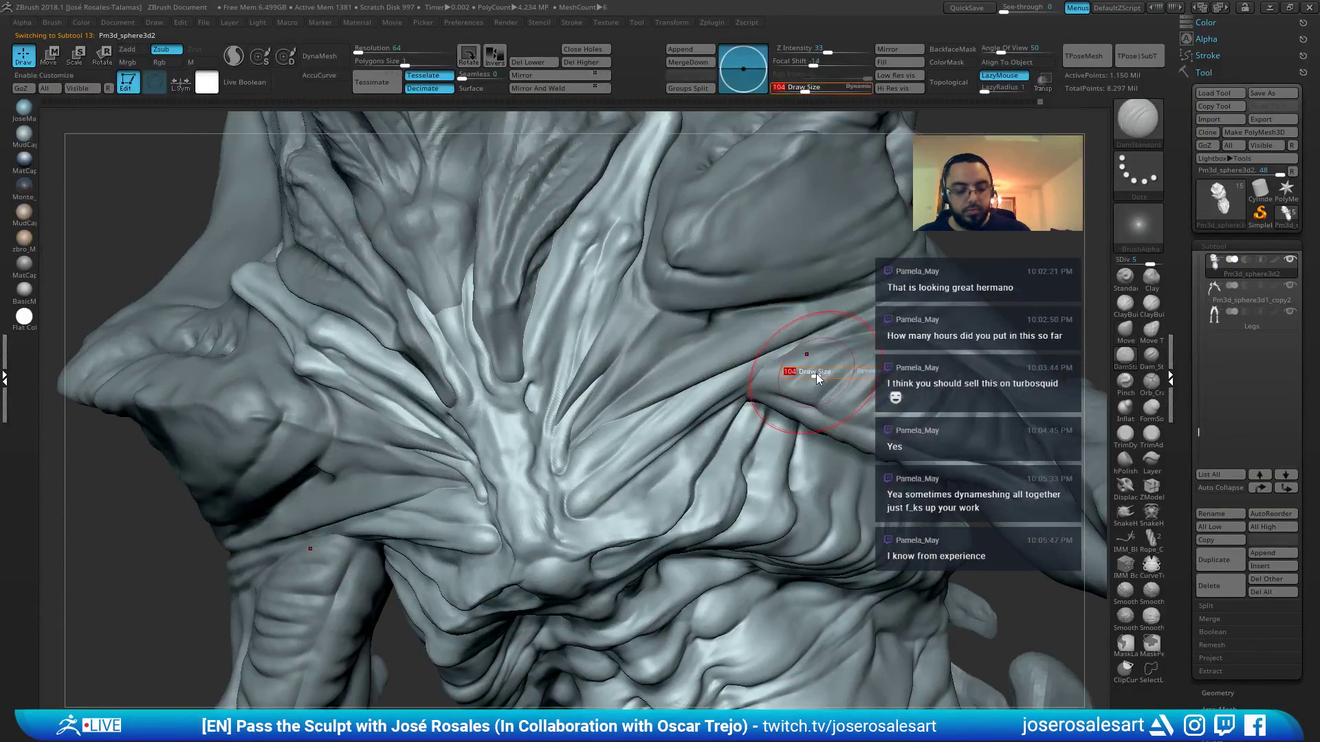
pyautogui.moveTo(815, 373)
pyautogui.mouseDown()
pyautogui.moveTo(800, 373)
pyautogui.moveTo(814, 337)
pyautogui.mouseUp()
pyautogui.moveTo(747, 383); pyautogui.dragTo(782, 354)
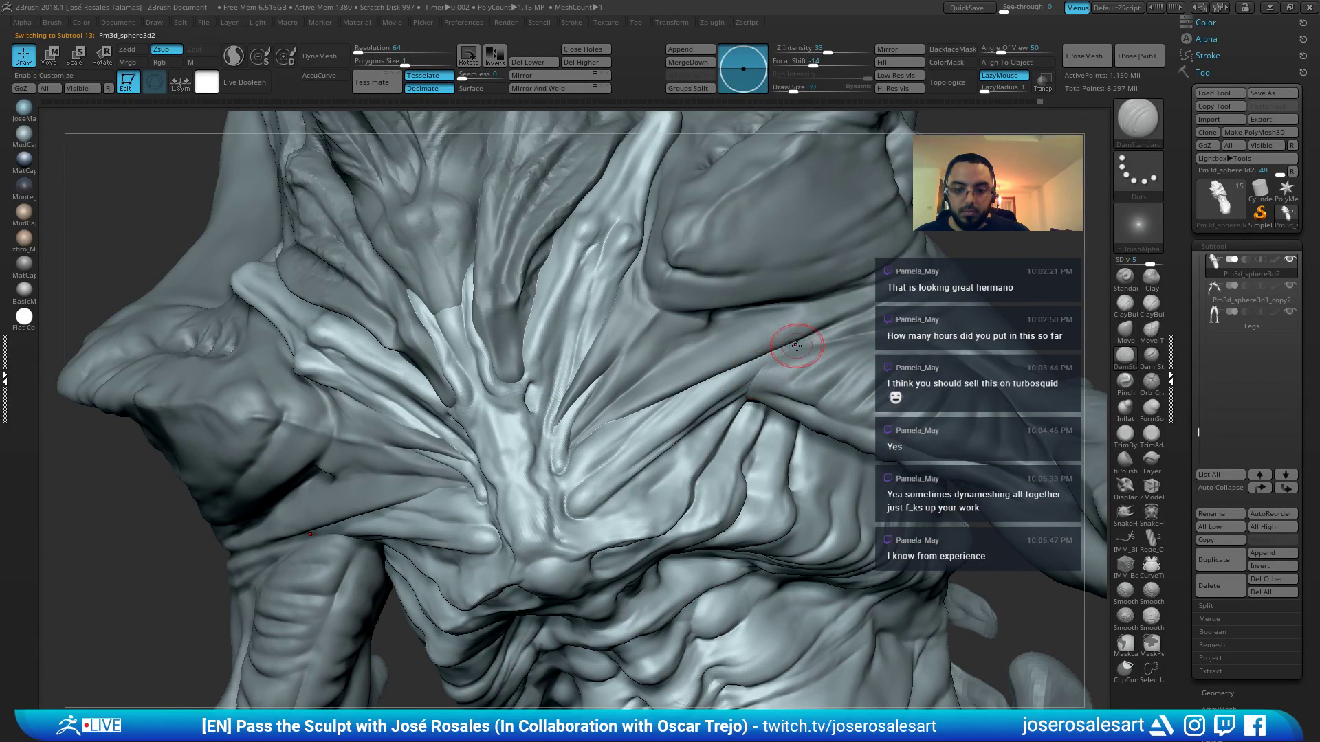
# Build up the torso strand running from under the arm toward the sternum with the ClayBuildup brush
pyautogui.moveTo(798, 347); pyautogui.dragTo(759, 354, button='right')
pyautogui.press('b')
pyautogui.press('c')
pyautogui.press('b')
pyautogui.moveTo(806, 341); pyautogui.dragTo(663, 419)
# Refine the built-up torso strand under the arm with the Standard and DamStandard brushes at draw size 39
pyautogui.moveTo(701, 393)
pyautogui.mouseDown(button='right')
pyautogui.moveTo(797, 344)
pyautogui.moveTo(855, 280)
pyautogui.moveTo(781, 364)
pyautogui.moveTo(842, 307)
pyautogui.mouseUp(button='right')
pyautogui.press('b')
pyautogui.press('s')
pyautogui.press('t')
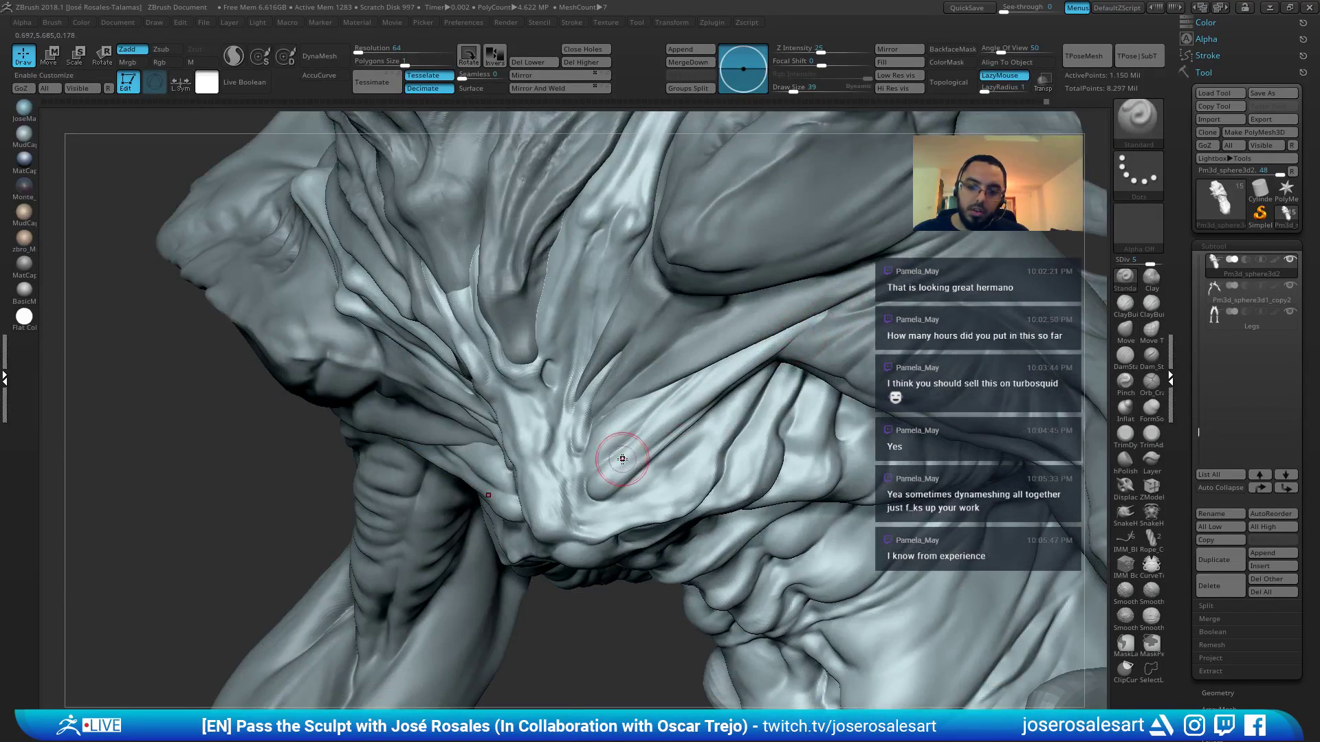
pyautogui.moveTo(777, 339)
pyautogui.mouseDown(button='right')
pyautogui.moveTo(818, 269)
pyautogui.moveTo(749, 344)
pyautogui.mouseUp(button='right')
pyautogui.press('b')
pyautogui.press('d')
pyautogui.press('s')
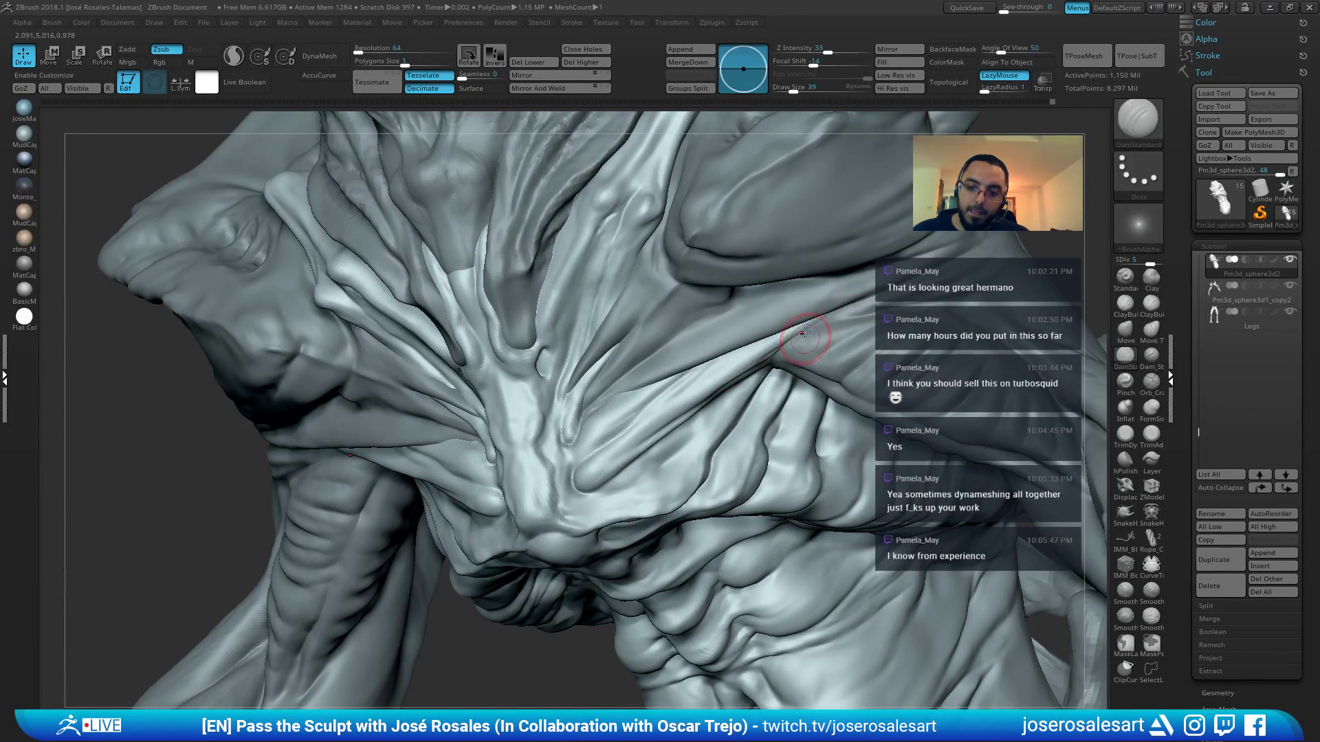
# Select the arms subtool and reduce the DamStandard brush to draw size 23 for the strands near the sternum
pyautogui.moveTo(756, 357)
pyautogui.mouseDown(button='right')
pyautogui.moveTo(819, 323)
pyautogui.moveTo(828, 354)
pyautogui.moveTo(788, 409)
pyautogui.moveTo(814, 344)
pyautogui.moveTo(777, 406)
pyautogui.moveTo(968, 278)
pyautogui.moveTo(883, 286)
pyautogui.moveTo(835, 310)
pyautogui.moveTo(804, 268)
pyautogui.moveTo(746, 392)
pyautogui.moveTo(872, 389)
pyautogui.moveTo(849, 495)
pyautogui.moveTo(780, 419)
pyautogui.moveTo(828, 361)
pyautogui.mouseUp(button='right')
pyautogui.keyDown('alt'); pyautogui.click(820, 295); pyautogui.keyUp('alt')
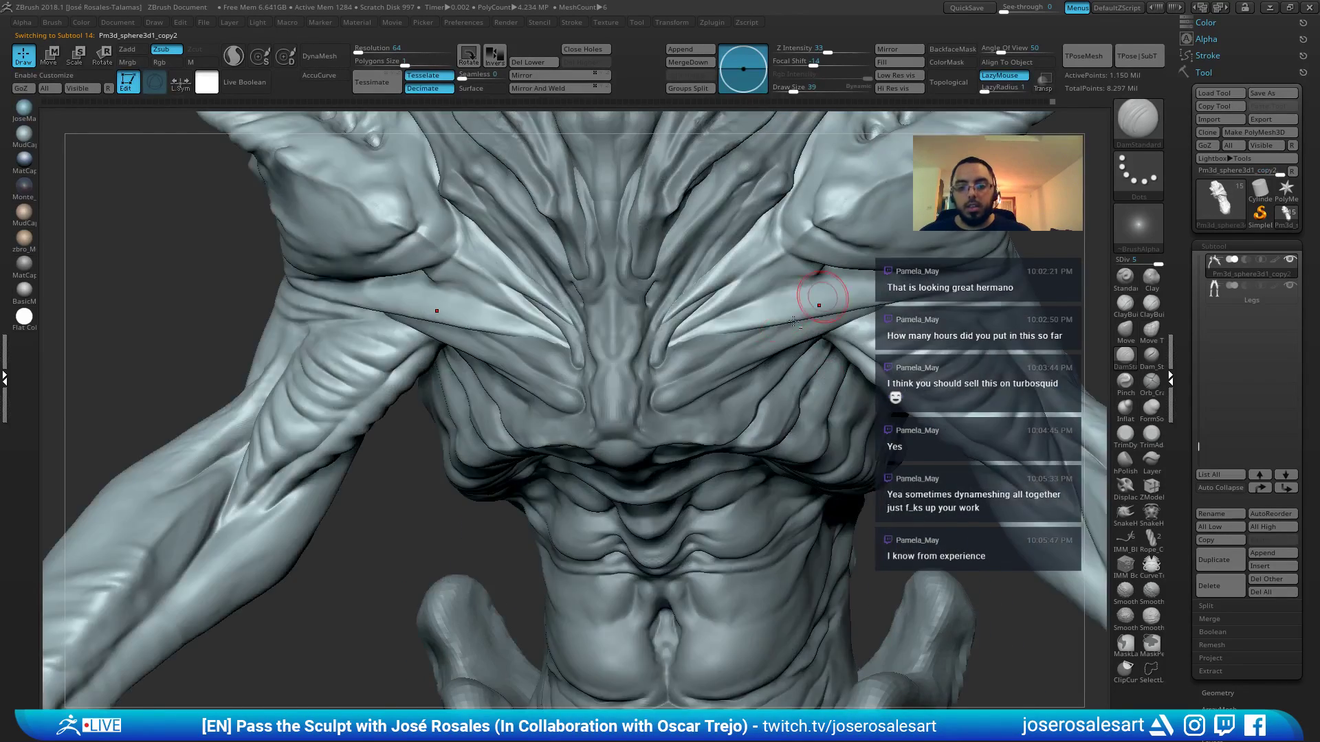
pyautogui.moveTo(819, 296); pyautogui.dragTo(804, 246, button='right')
pyautogui.press('s')
pyautogui.moveTo(783, 323); pyautogui.dragTo(796, 318)
pyautogui.moveTo(795, 318); pyautogui.dragTo(790, 310, button='right')
pyautogui.press('s')
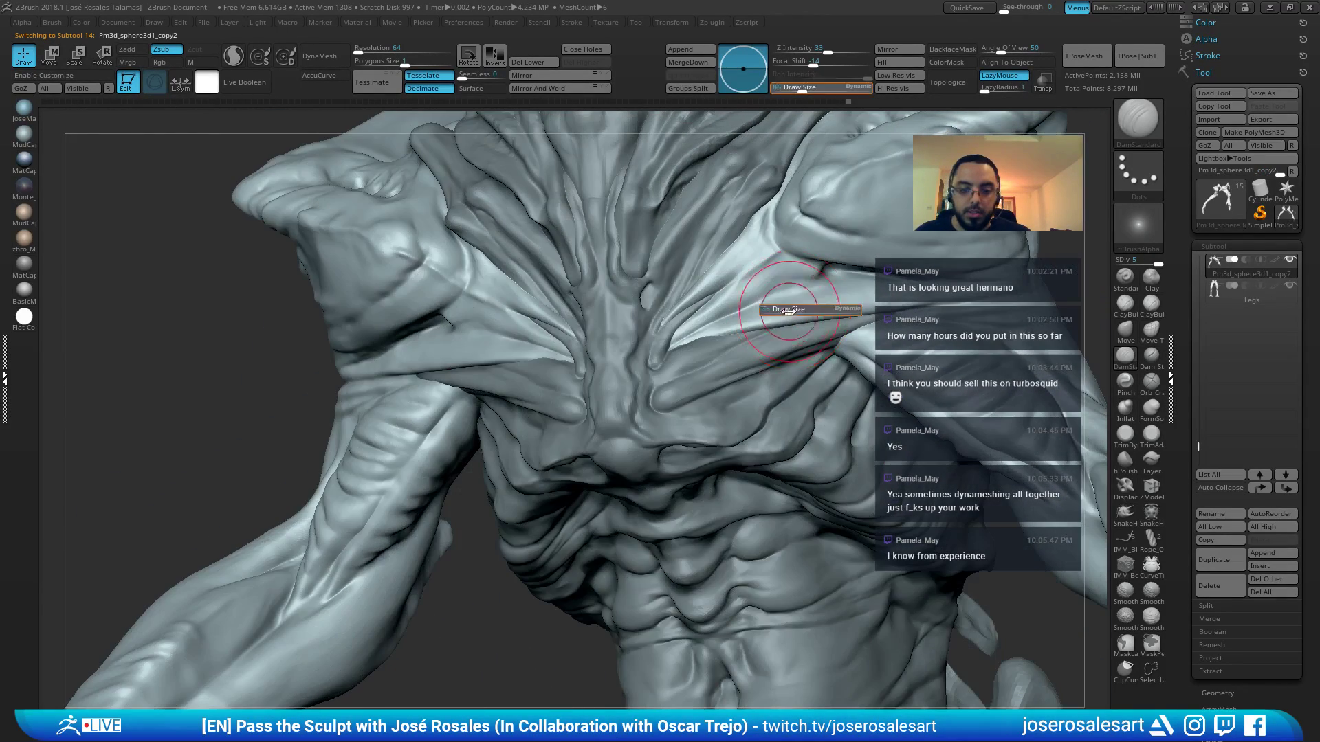
pyautogui.moveTo(789, 309); pyautogui.dragTo(782, 309)
pyautogui.moveTo(789, 295); pyautogui.dragTo(759, 318, button='right')
pyautogui.press('s')
pyautogui.moveTo(759, 318); pyautogui.dragTo(739, 321)
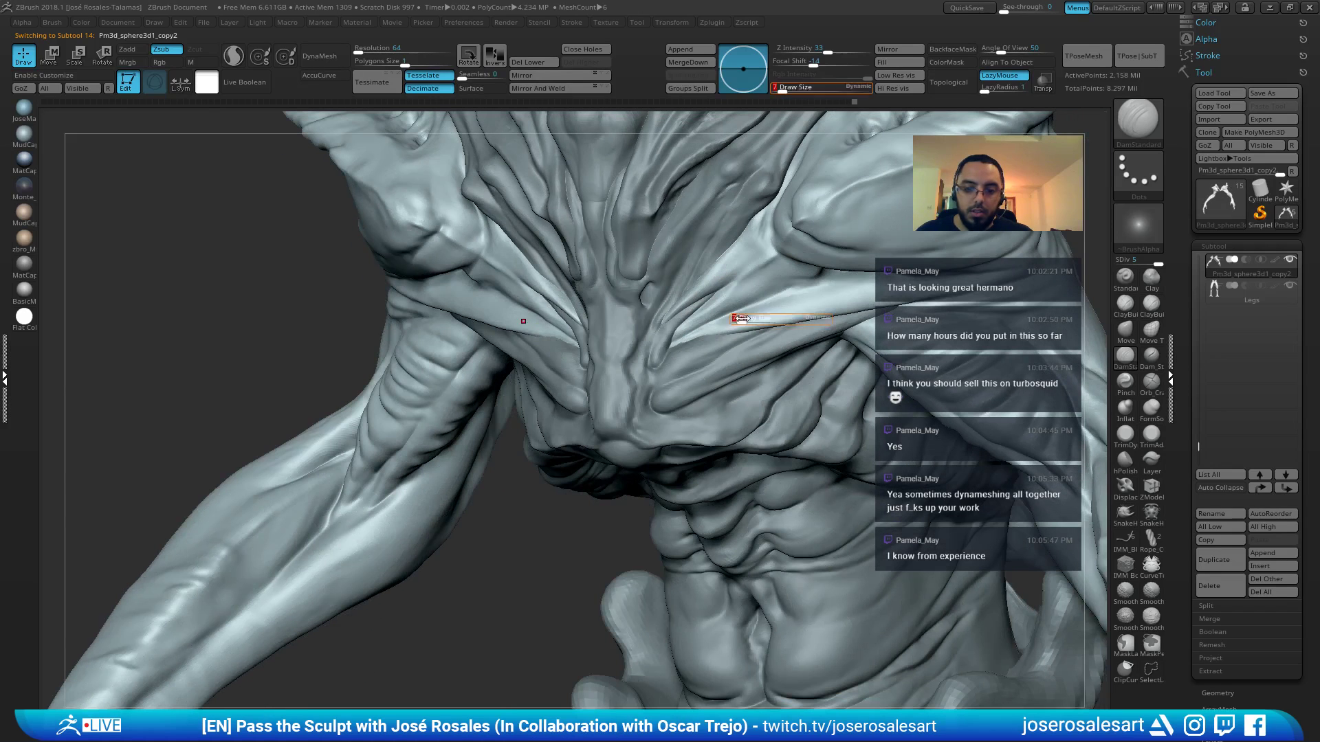
pyautogui.moveTo(734, 312); pyautogui.dragTo(725, 323, button='right')
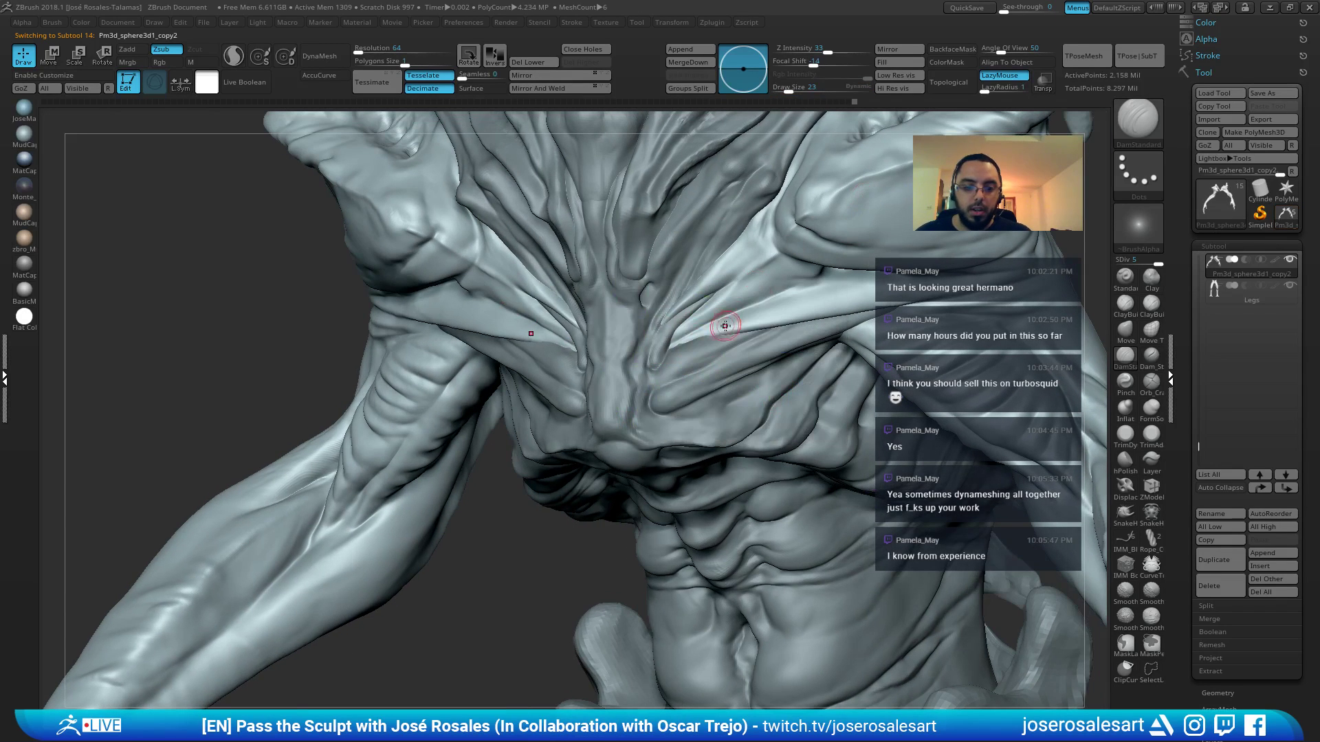
# Set the draw size to 36 and work the arm strands between shoulder and sternum with the ClayBuildup brush
pyautogui.press('s')
pyautogui.moveTo(740, 304); pyautogui.dragTo(756, 290)
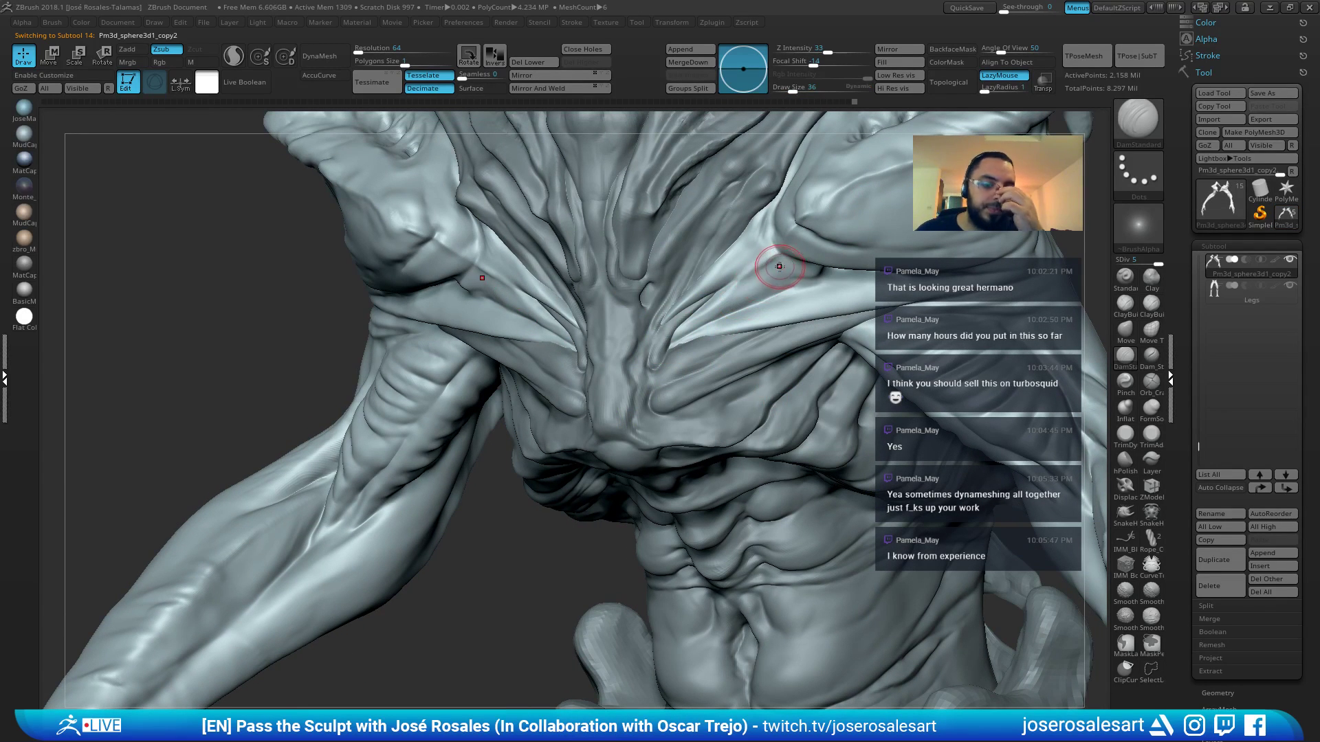
pyautogui.press('b')
pyautogui.press('c')
pyautogui.press('b')
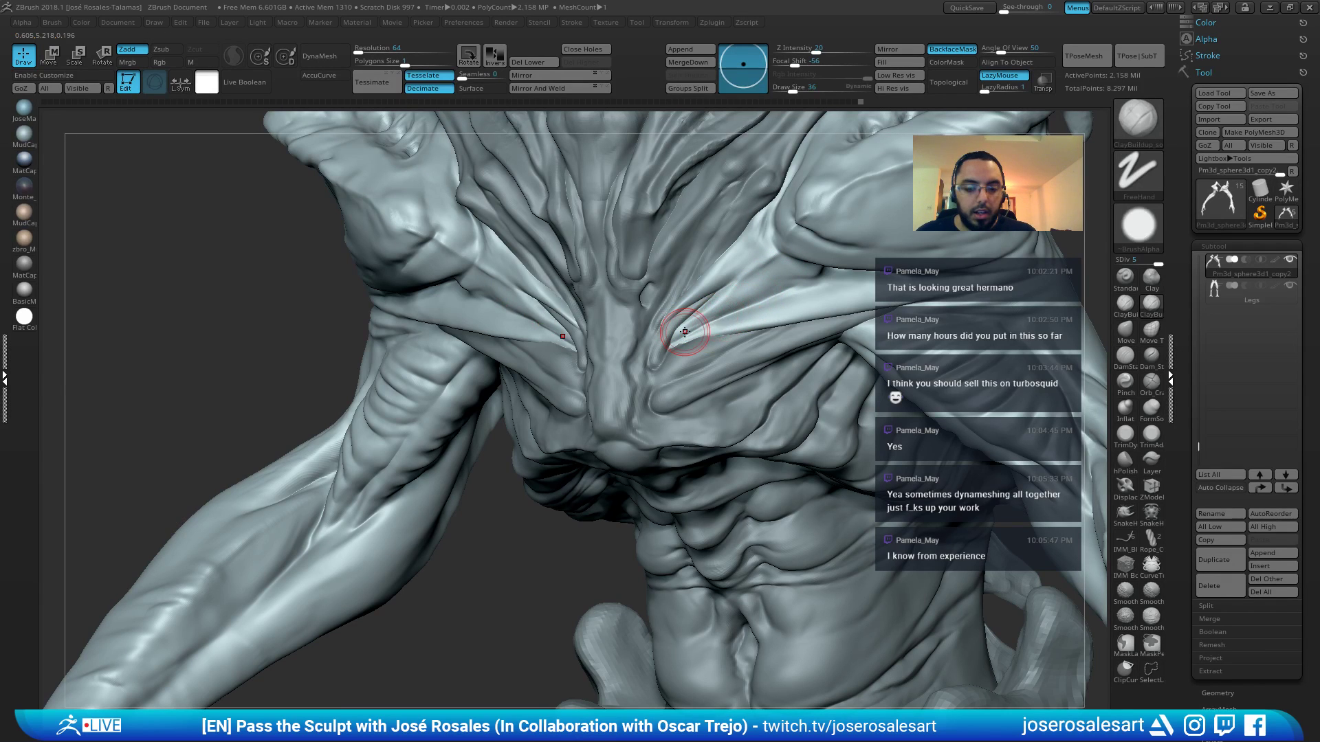
pyautogui.moveTo(667, 337); pyautogui.dragTo(757, 296, button='right')
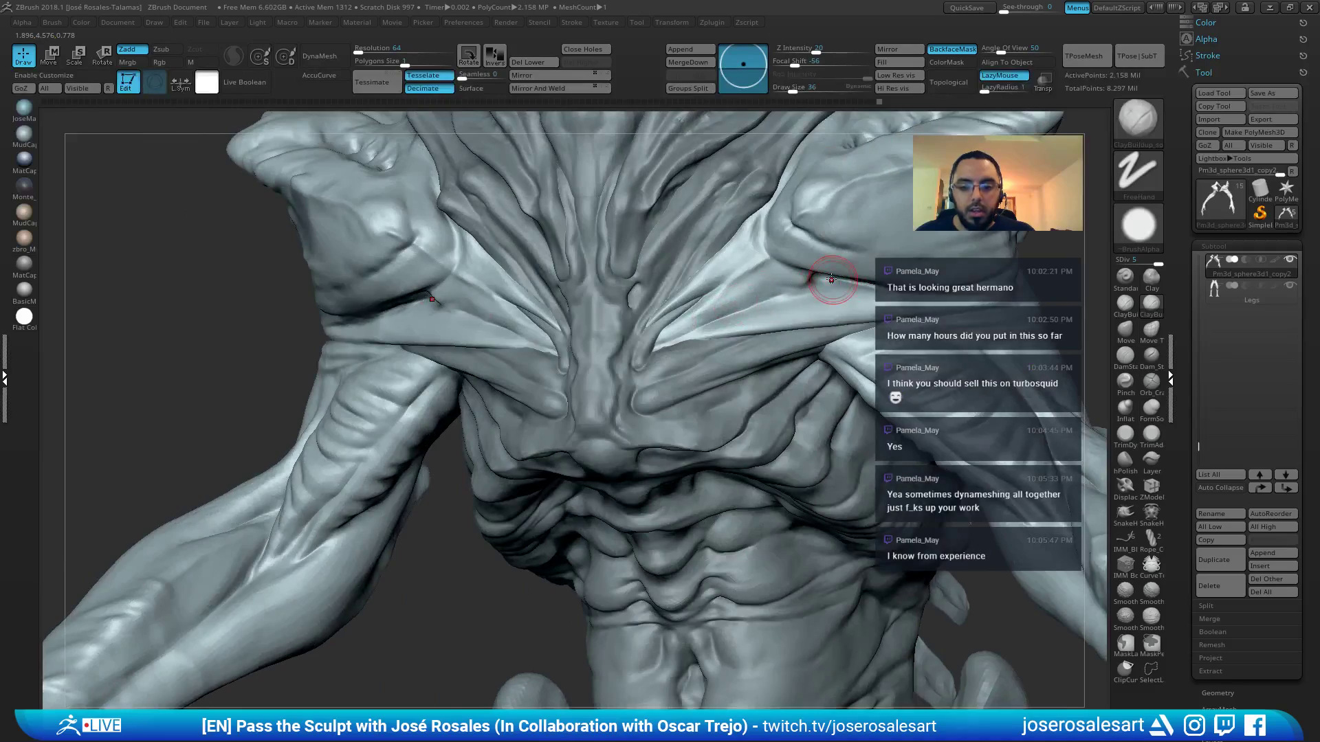
pyautogui.moveTo(831, 280)
pyautogui.mouseDown(button='right')
pyautogui.moveTo(604, 280)
pyautogui.moveTo(595, 319)
pyautogui.mouseUp(button='right')
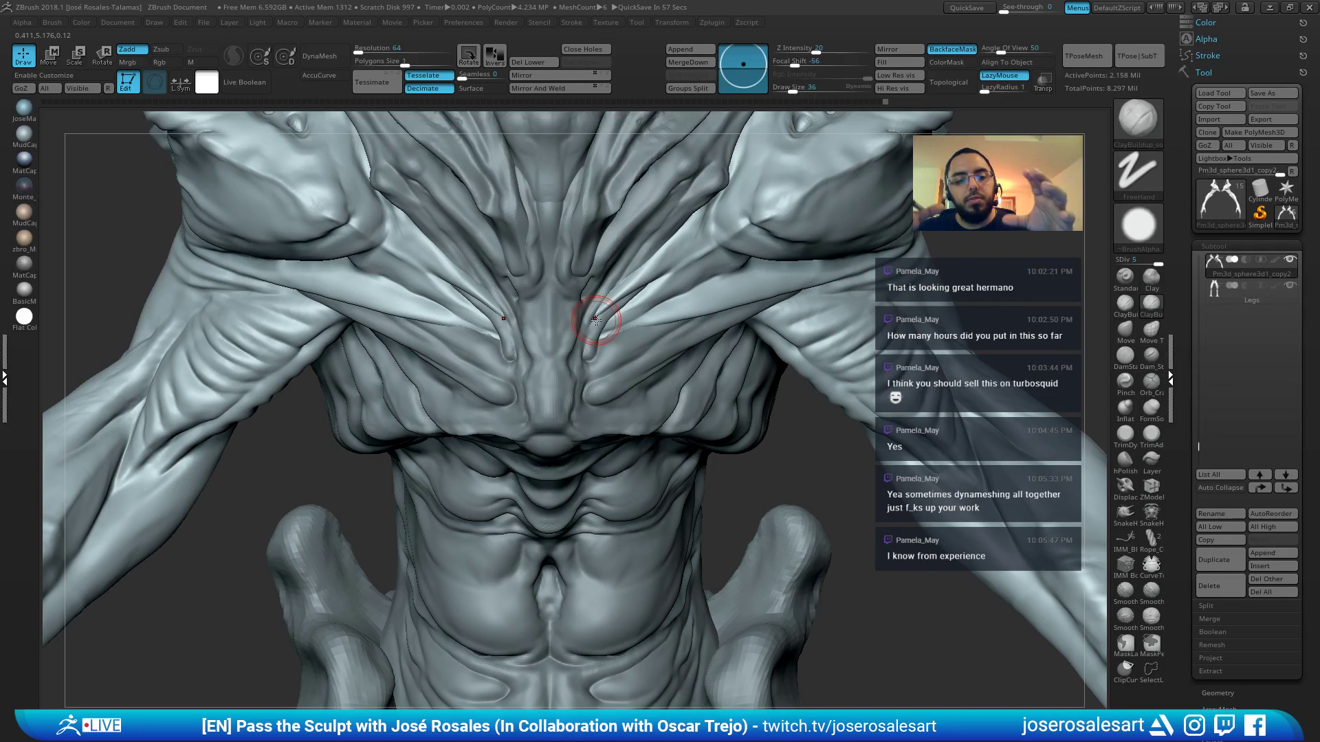
# Select the torso subtool and ready the DamStandard brush at draw size 21 for the base of the sternum
pyautogui.keyDown('alt'); pyautogui.moveTo(595, 320); pyautogui.dragTo(575, 418, button='right'); pyautogui.keyUp('alt')
pyautogui.moveTo(586, 350)
pyautogui.keyDown('alt'); pyautogui.mouseDown(button='right')
pyautogui.moveTo(522, 323)
pyautogui.moveTo(591, 365)
pyautogui.moveTo(795, 388)
pyautogui.mouseUp(button='right'); pyautogui.keyUp('alt')
pyautogui.press('b')
pyautogui.press('d')
pyautogui.press('s')
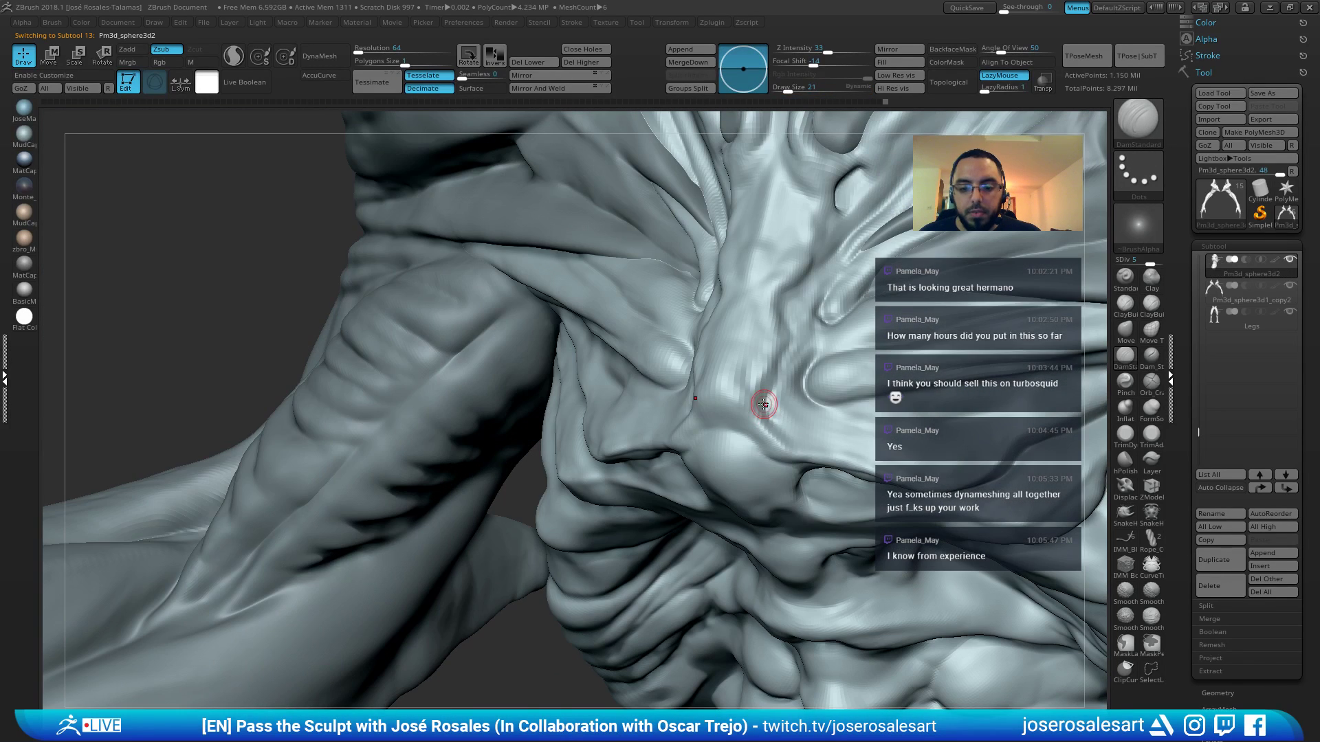
pyautogui.keyDown('alt'); pyautogui.click(766, 412); pyautogui.keyUp('alt')
# Review the whole creature's proportions and chest anatomy from the front and both sides
pyautogui.moveTo(767, 412)
pyautogui.mouseDown(button='right')
pyautogui.moveTo(677, 238)
pyautogui.moveTo(708, 261)
pyautogui.moveTo(719, 341)
pyautogui.moveTo(754, 326)
pyautogui.moveTo(694, 305)
pyautogui.mouseUp(button='right')
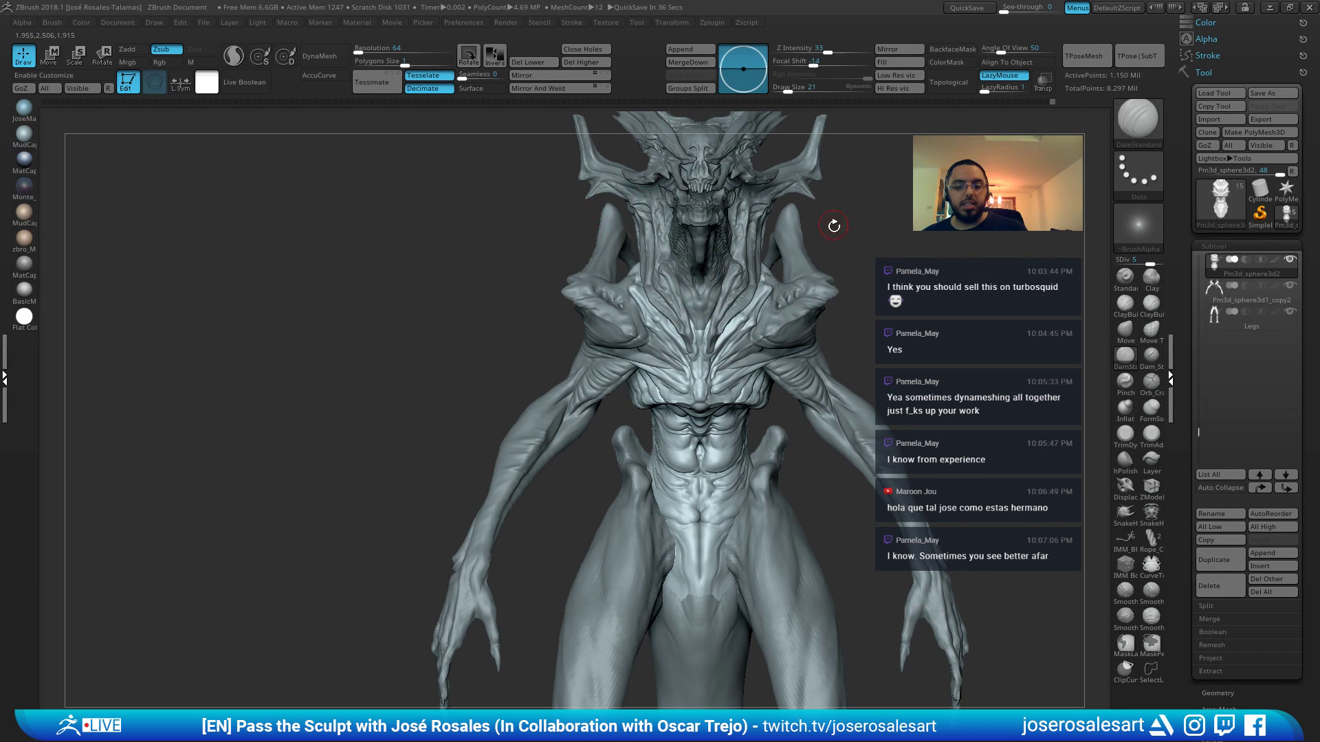
pyautogui.moveTo(834, 222); pyautogui.dragTo(724, 328)
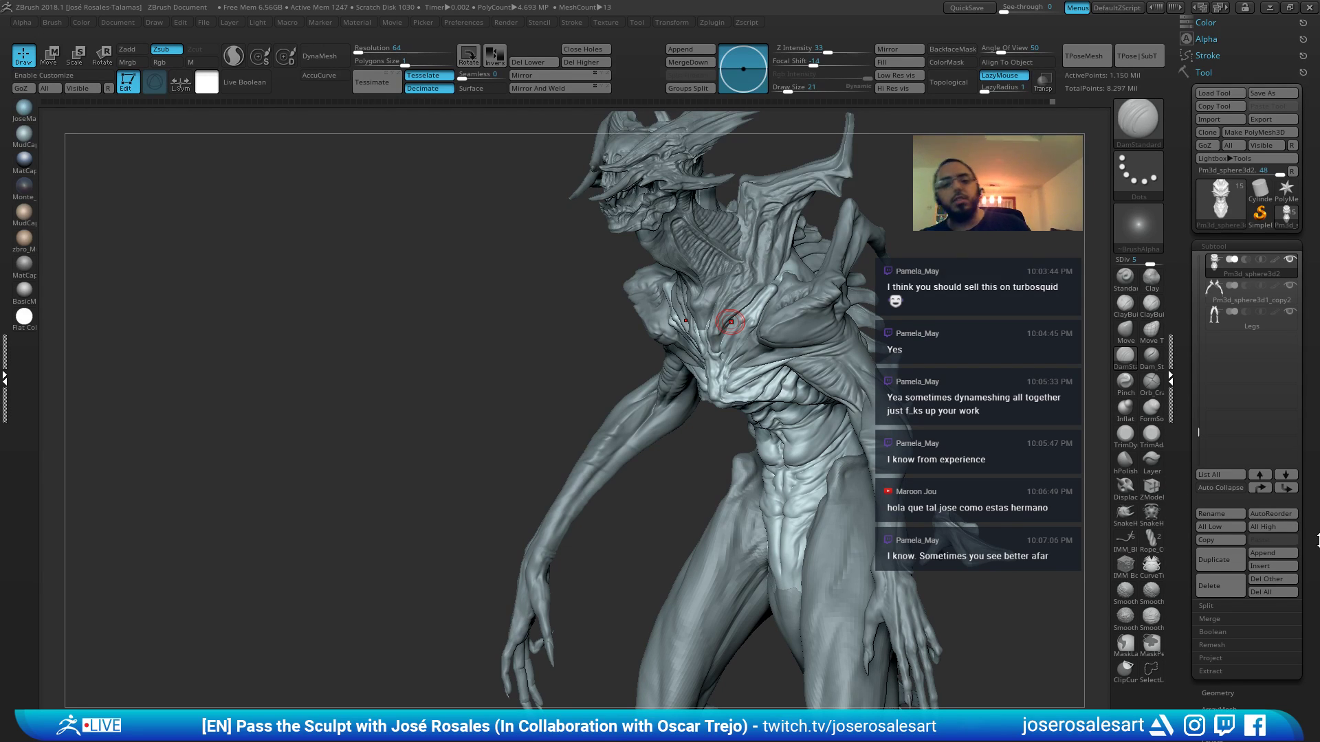
pyautogui.moveTo(955, 303)
pyautogui.mouseDown()
pyautogui.moveTo(868, 286)
pyautogui.moveTo(660, 364)
pyautogui.moveTo(707, 259)
pyautogui.moveTo(688, 296)
pyautogui.moveTo(578, 368)
pyautogui.mouseUp()
pyautogui.moveTo(603, 354); pyautogui.dragTo(638, 220, button='right')
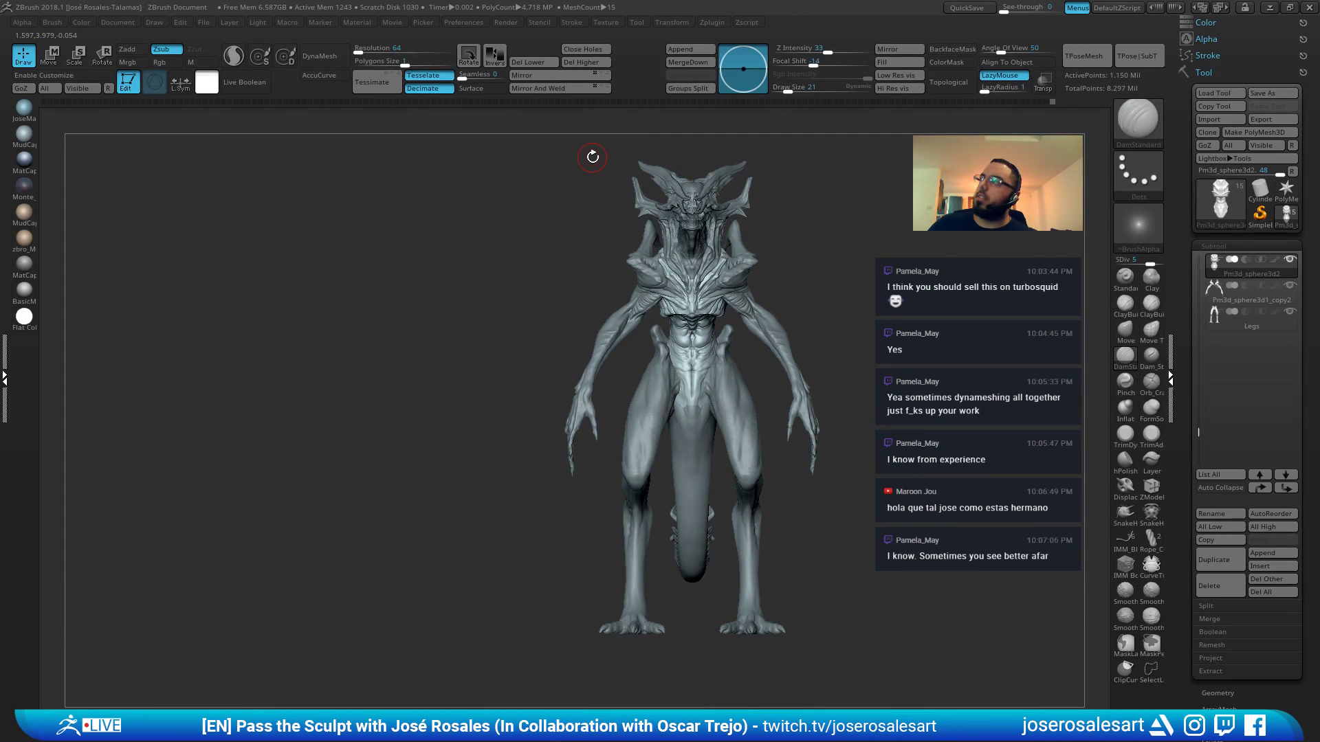
pyautogui.moveTo(774, 222); pyautogui.dragTo(853, 189, button='right')
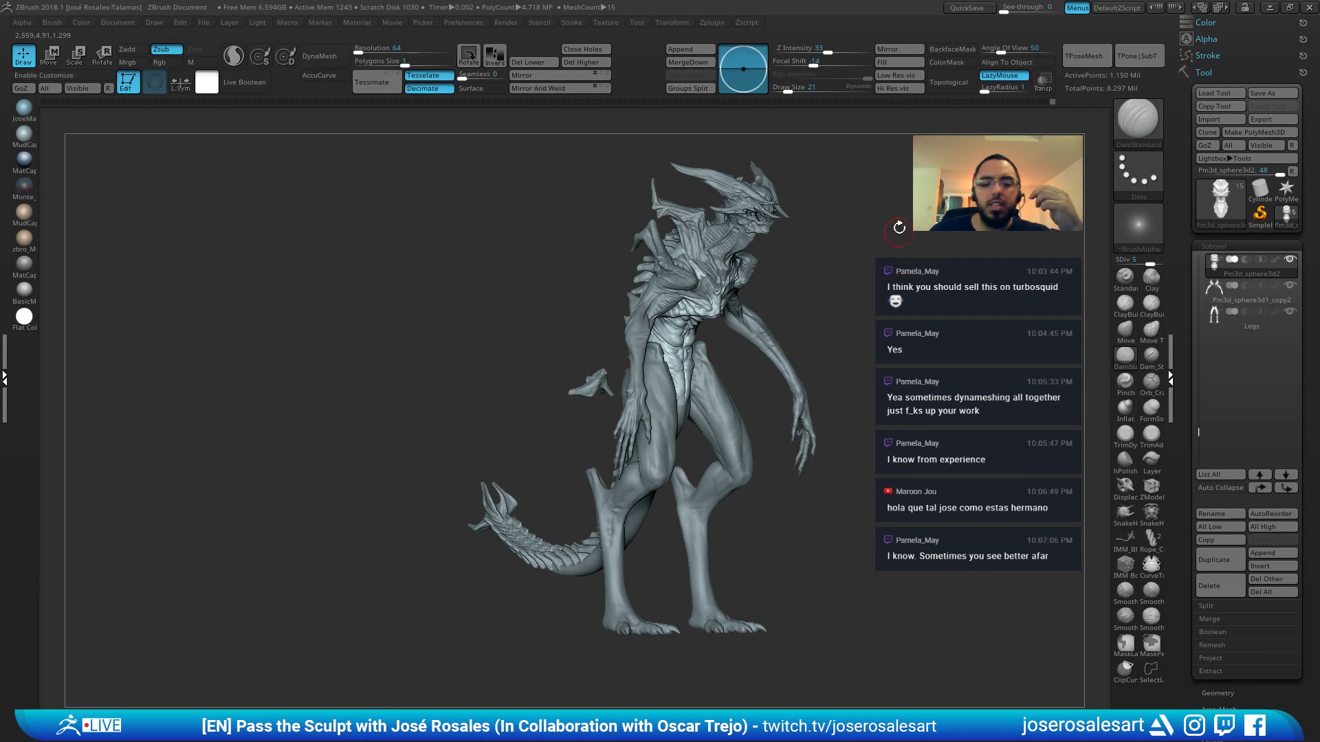
# Select the arms subtool and switch to the Standard brush at draw size 21 for the area above the elbow spikes
pyautogui.moveTo(899, 227); pyautogui.dragTo(598, 389, button='right')
pyautogui.moveTo(471, 372); pyautogui.dragTo(579, 391, button='right')
pyautogui.keyDown('alt'); pyautogui.click(579, 392); pyautogui.keyUp('alt')
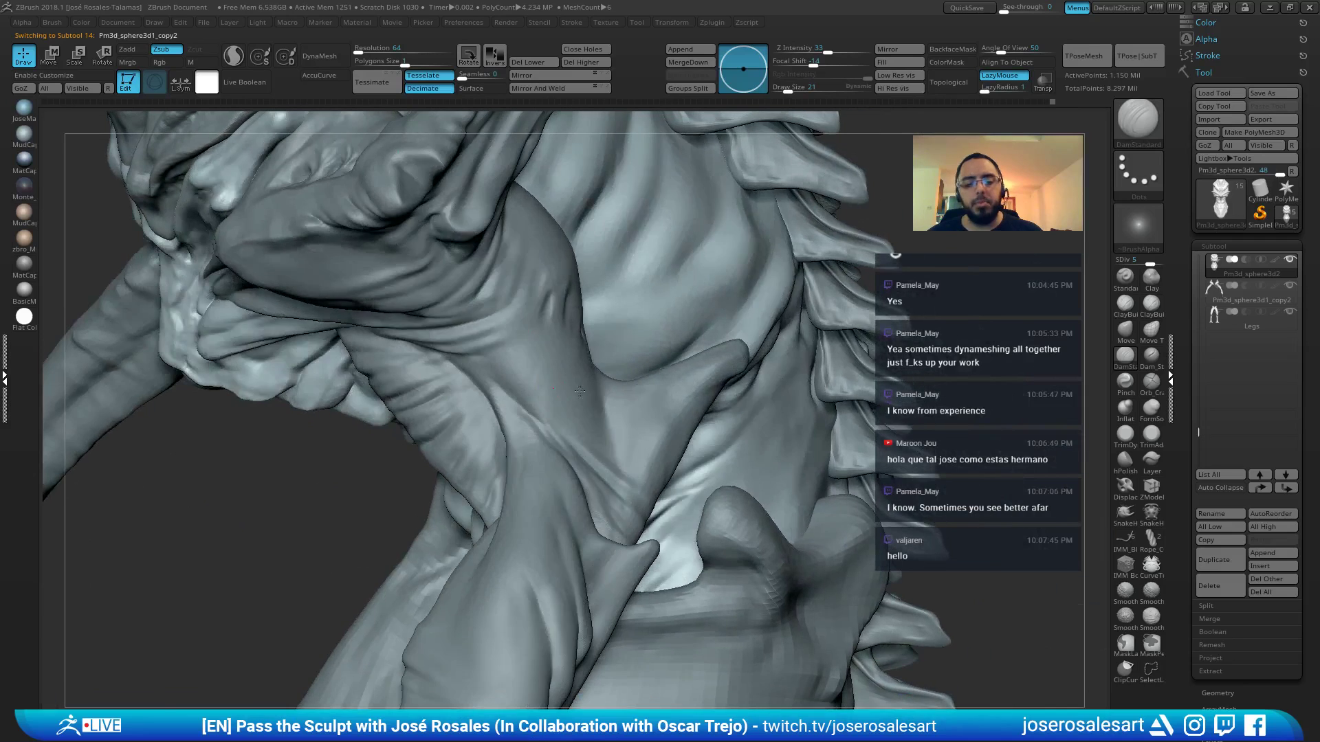
pyautogui.moveTo(606, 530); pyautogui.dragTo(592, 497, button='right')
pyautogui.press('1')
pyautogui.moveTo(603, 415); pyautogui.dragTo(601, 451, button='right')
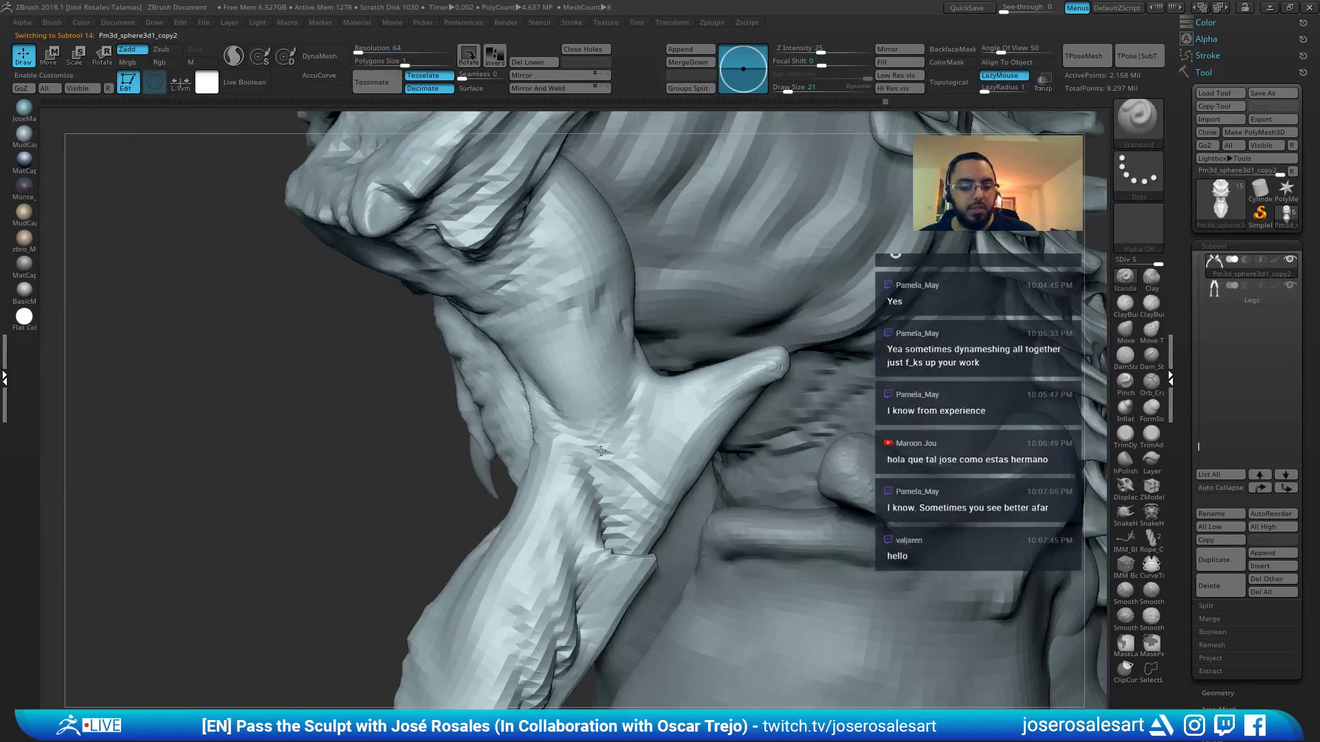
# Build up the upper arm surface above the elbow spikes with ClayBuildup at draw size 21 and smooth it
pyautogui.press('b')
pyautogui.press('c')
pyautogui.press('b')
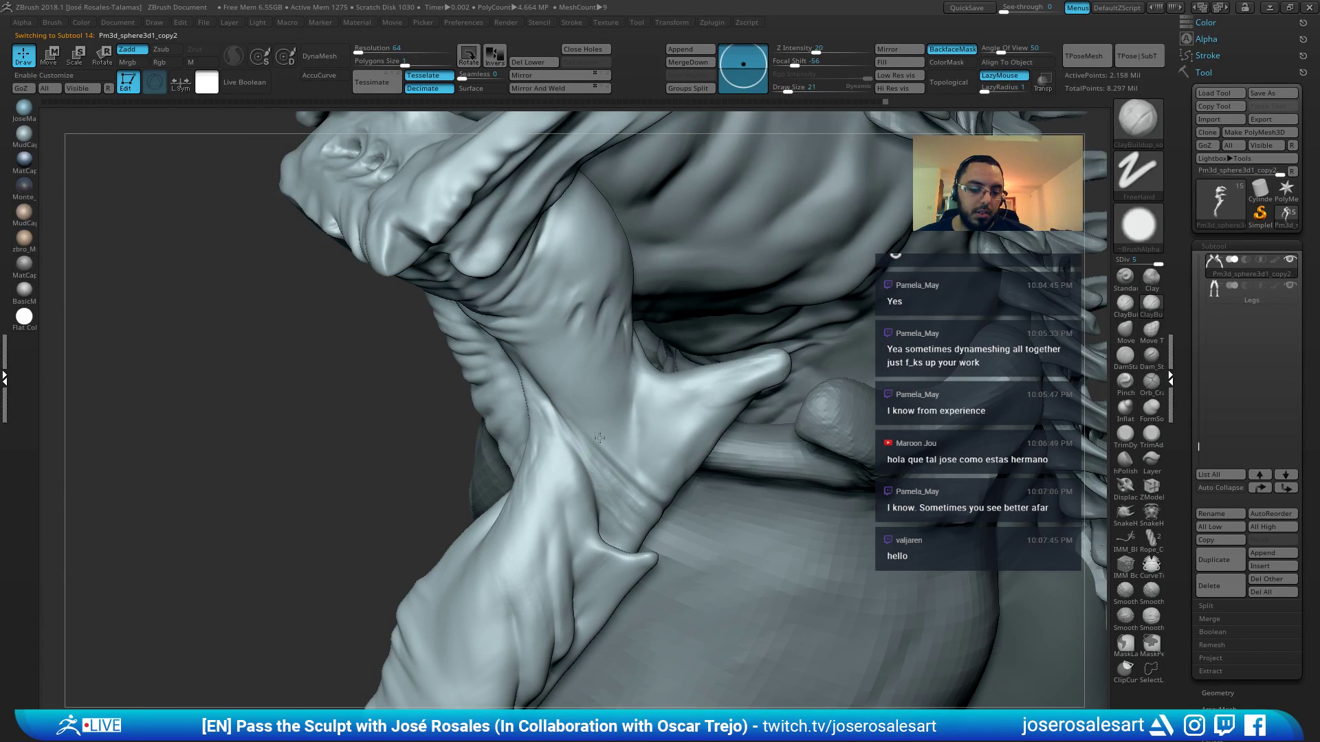
pyautogui.moveTo(599, 438); pyautogui.dragTo(560, 408)
pyautogui.moveTo(601, 445); pyautogui.dragTo(632, 411, button='right')
pyautogui.keyDown('shift'); pyautogui.moveTo(559, 383); pyautogui.dragTo(576, 407); pyautogui.keyUp('shift')
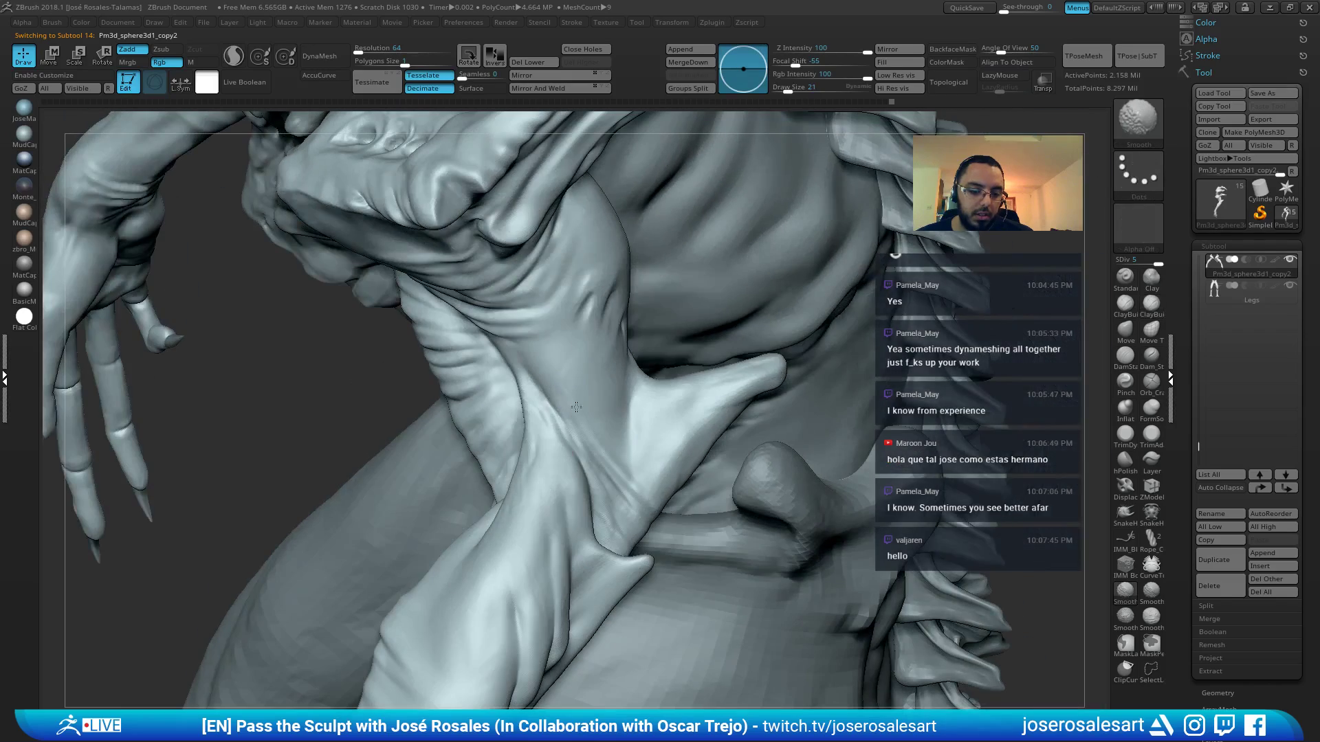
pyautogui.moveTo(619, 350)
pyautogui.keyDown('ctrl'); pyautogui.mouseDown(button='right')
pyautogui.moveTo(426, 268)
pyautogui.moveTo(619, 234)
pyautogui.moveTo(728, 247)
pyautogui.moveTo(595, 253)
pyautogui.mouseUp(button='right'); pyautogui.keyUp('ctrl')
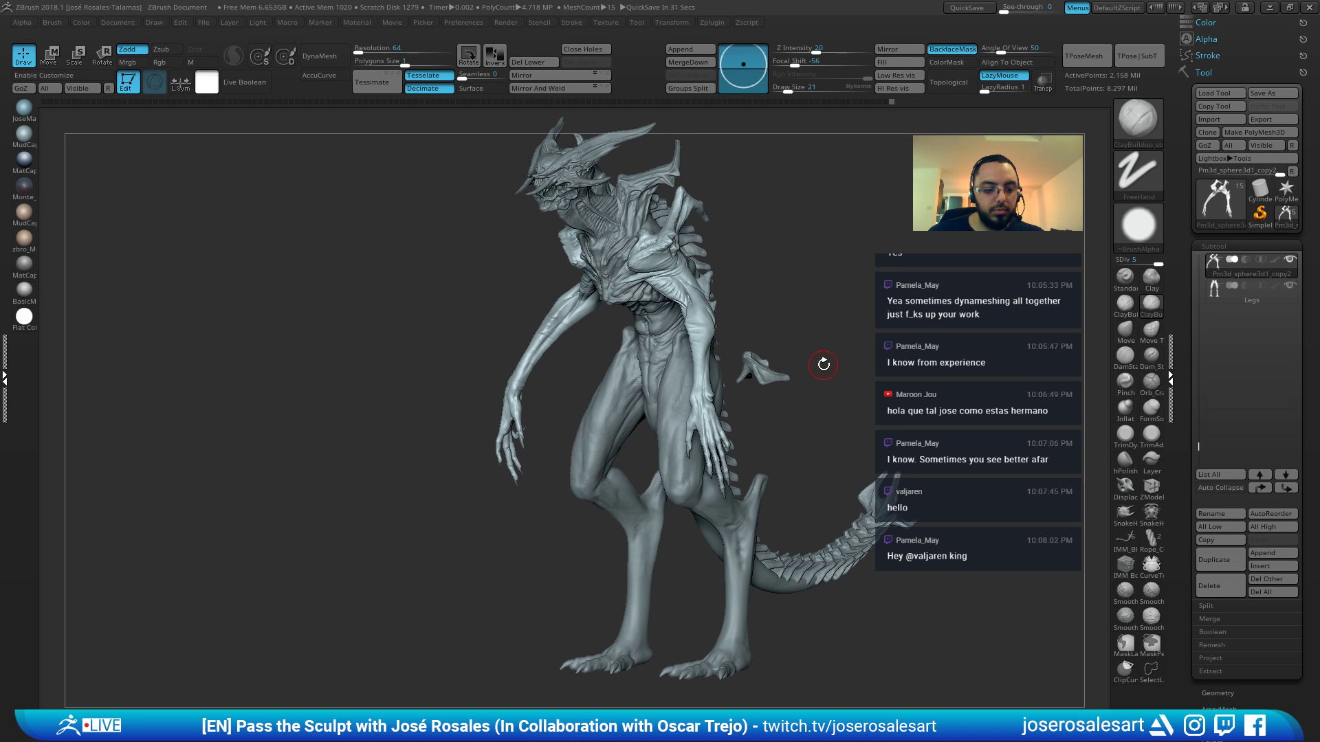
# Select the torso subtool and ready the DamStandard brush for detailing around the lower chest and ribs
pyautogui.keyDown('alt'); pyautogui.moveTo(753, 322); pyautogui.dragTo(782, 240); pyautogui.keyUp('alt')
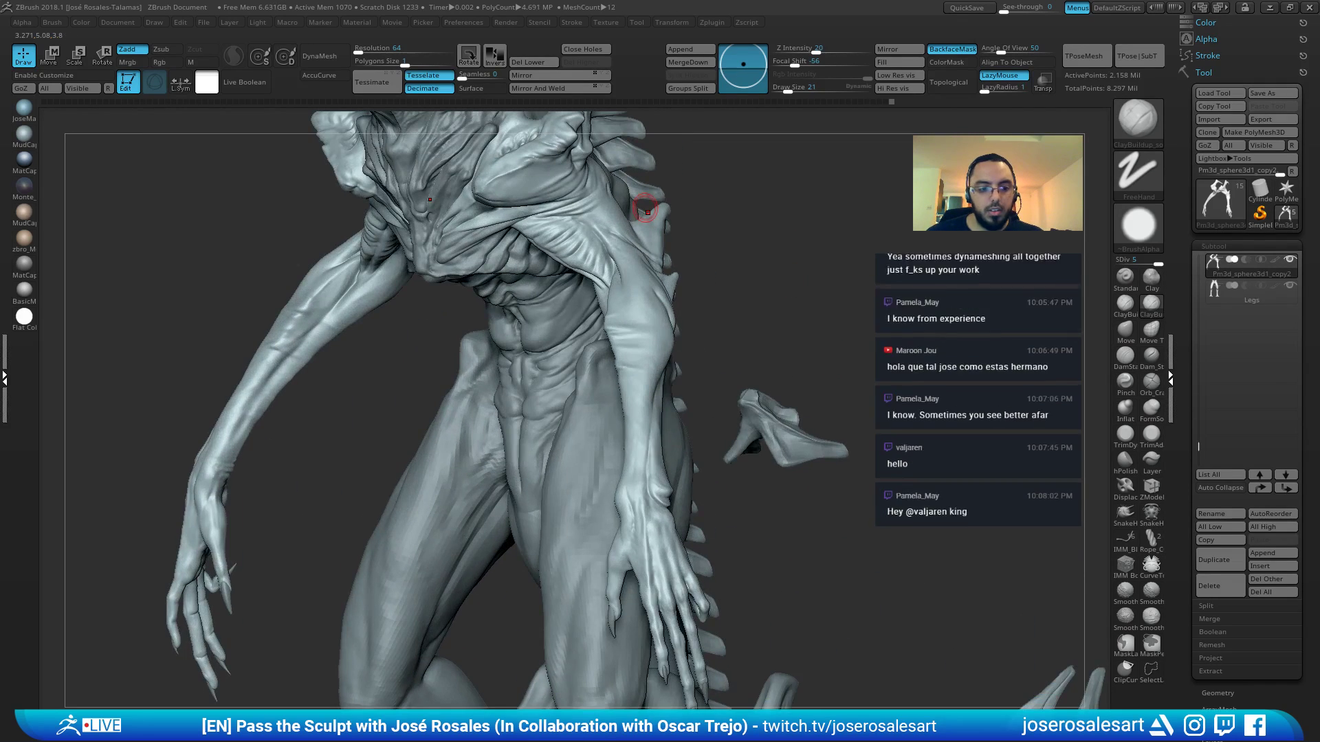
pyautogui.moveTo(665, 258); pyautogui.dragTo(606, 261, button='right')
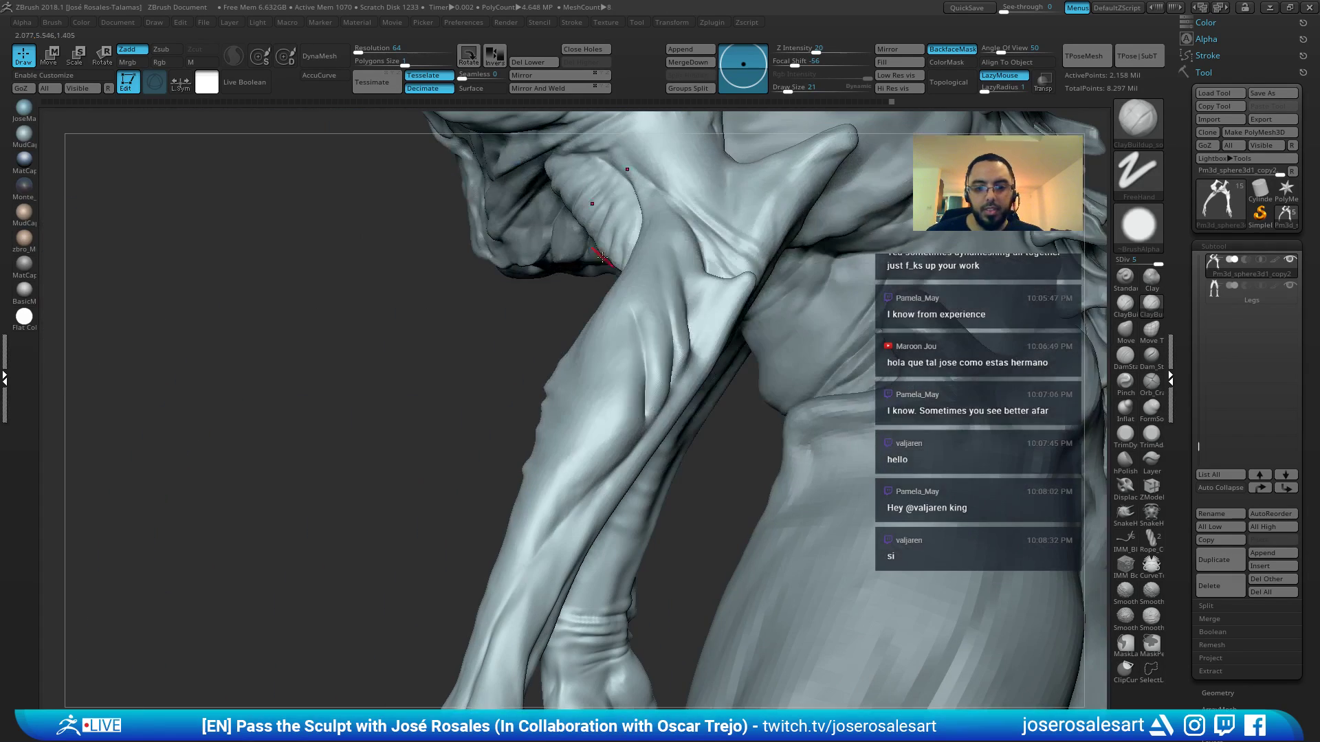
pyautogui.moveTo(684, 248)
pyautogui.mouseDown(button='right')
pyautogui.moveTo(646, 203)
pyautogui.moveTo(581, 196)
pyautogui.moveTo(605, 275)
pyautogui.moveTo(568, 338)
pyautogui.moveTo(539, 333)
pyautogui.moveTo(623, 352)
pyautogui.moveTo(638, 322)
pyautogui.moveTo(582, 315)
pyautogui.moveTo(723, 229)
pyautogui.mouseUp(button='right')
pyautogui.keyDown('alt'); pyautogui.click(620, 333); pyautogui.keyUp('alt')
pyautogui.keyDown('ctrl'); pyautogui.moveTo(666, 266); pyautogui.dragTo(745, 186, button='right'); pyautogui.keyUp('ctrl')
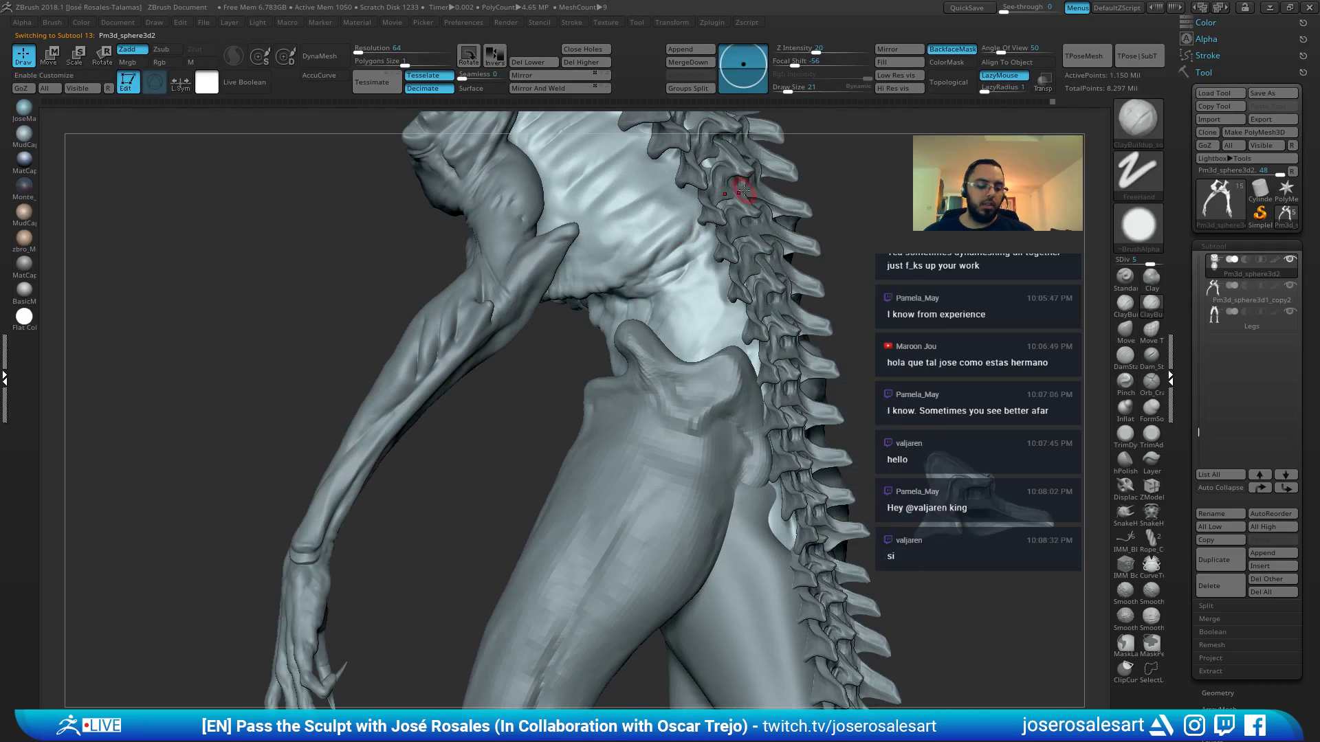
pyautogui.press('b')
pyautogui.press('d')
pyautogui.press('s')
pyautogui.press('s')
pyautogui.click(684, 277)
# Carve creases into the torso with DamStandard at draw size 26
pyautogui.keyDown('ctrl'); pyautogui.moveTo(688, 285); pyautogui.dragTo(720, 246, button='right'); pyautogui.keyUp('ctrl')
pyautogui.press('[')
pyautogui.moveTo(702, 234)
pyautogui.mouseDown()
pyautogui.moveTo(677, 249)
pyautogui.moveTo(639, 242)
pyautogui.mouseUp()
pyautogui.moveTo(639, 242); pyautogui.dragTo(672, 261, button='right')
pyautogui.moveTo(672, 262); pyautogui.dragTo(664, 241)
pyautogui.moveTo(664, 242)
pyautogui.keyDown('ctrl'); pyautogui.mouseDown(button='right')
pyautogui.moveTo(605, 289)
pyautogui.moveTo(552, 299)
pyautogui.moveTo(742, 288)
pyautogui.mouseUp(button='right'); pyautogui.keyUp('ctrl')
# Select the arms subtool, isolate it from the other meshes and set the DamStandard draw size to 36
pyautogui.keyDown('alt'); pyautogui.click(551, 298); pyautogui.keyUp('alt')
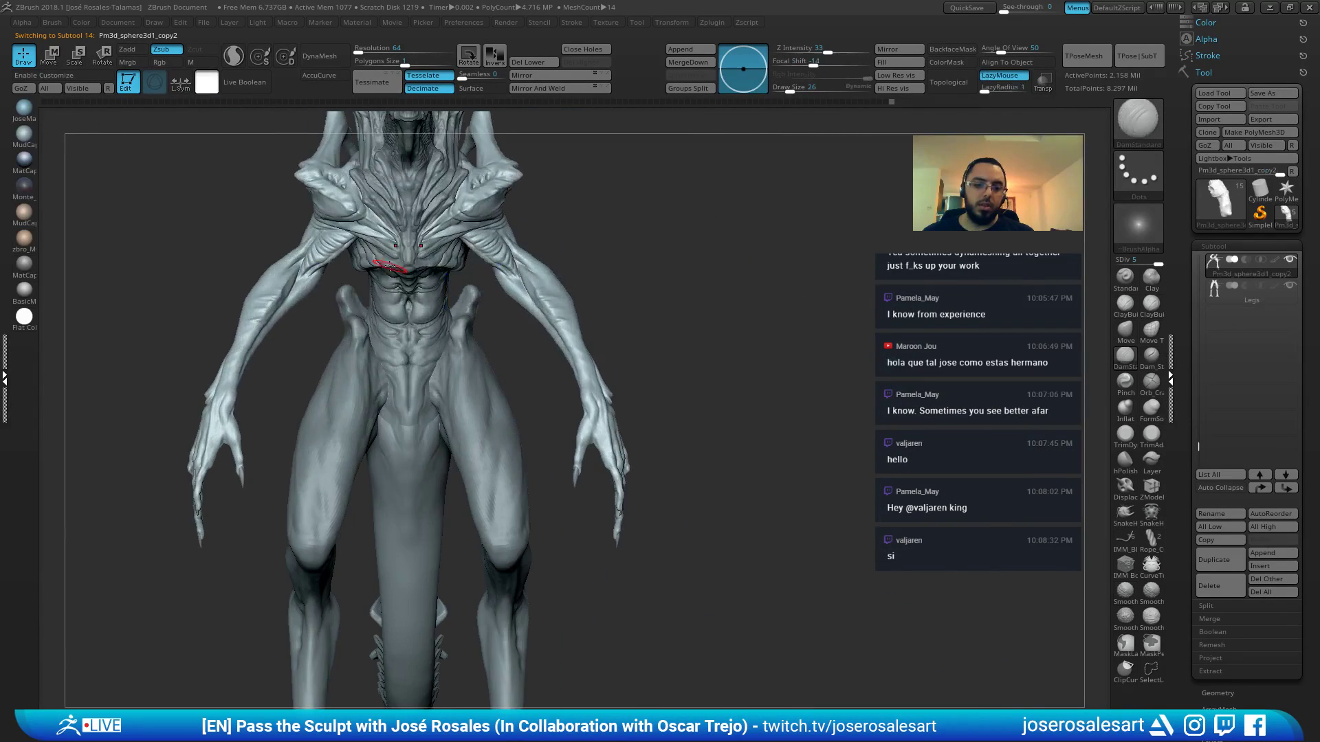
pyautogui.keyDown('alt'); pyautogui.moveTo(391, 268); pyautogui.dragTo(692, 346, button='right'); pyautogui.keyUp('alt')
pyautogui.hotkey('alt', 's')
pyautogui.moveTo(324, 319)
pyautogui.mouseDown(button='right')
pyautogui.moveTo(314, 363)
pyautogui.moveTo(334, 440)
pyautogui.moveTo(364, 347)
pyautogui.moveTo(332, 316)
pyautogui.mouseUp(button='right')
pyautogui.press(']')
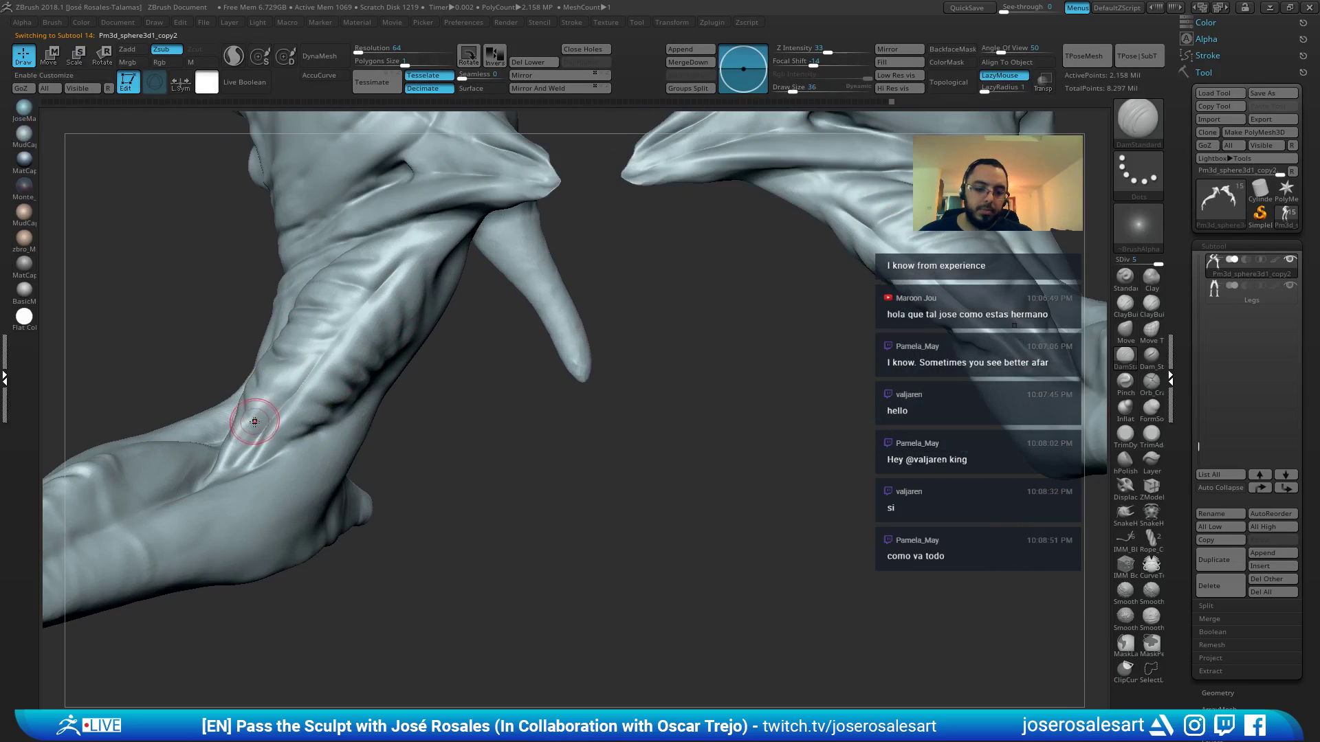
# Carve diagonal creases across the inner upper arm's ribbed muscle with DamStandard at draw size 36
pyautogui.moveTo(253, 422)
pyautogui.mouseDown(button='right')
pyautogui.moveTo(254, 459)
pyautogui.moveTo(290, 408)
pyautogui.mouseUp(button='right')
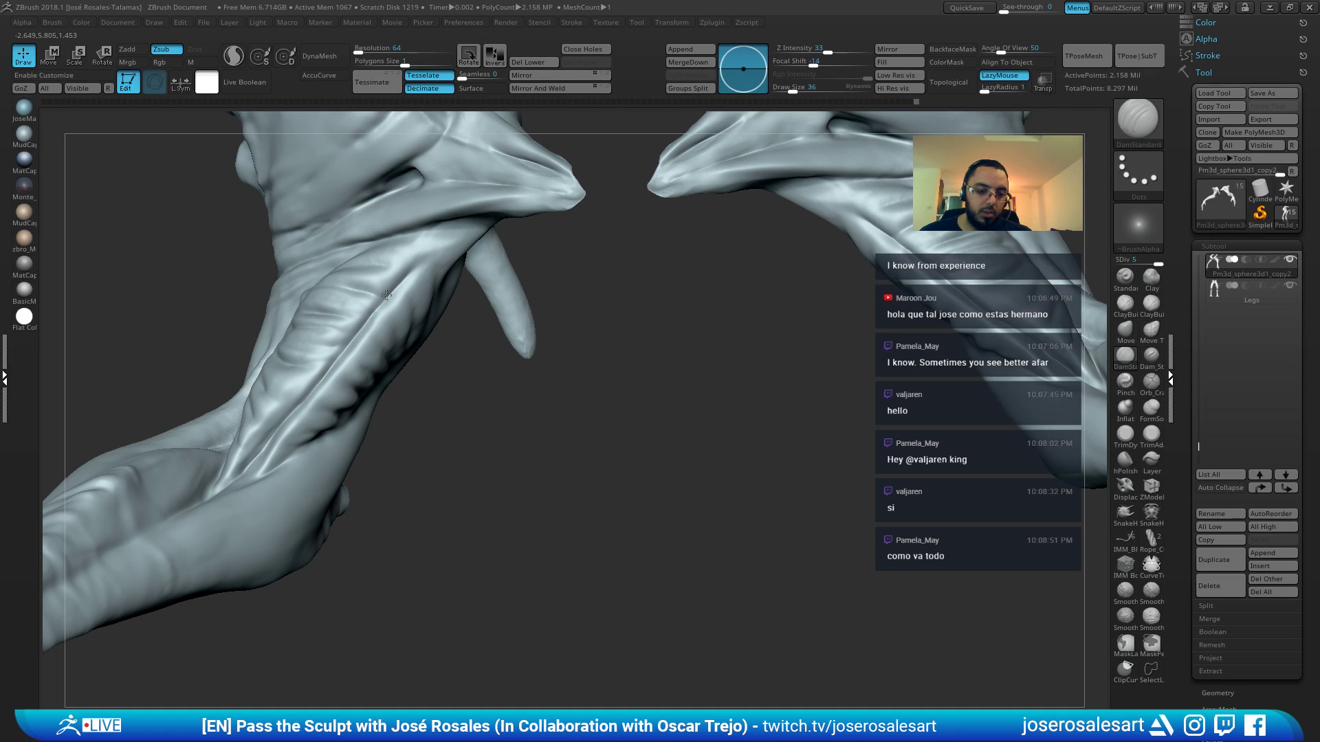
pyautogui.moveTo(440, 249); pyautogui.dragTo(439, 284, button='right')
pyautogui.moveTo(435, 424)
pyautogui.keyDown('alt'); pyautogui.mouseDown(button='right')
pyautogui.moveTo(519, 186)
pyautogui.moveTo(530, 75)
pyautogui.moveTo(418, 338)
pyautogui.moveTo(568, 229)
pyautogui.moveTo(598, 220)
pyautogui.moveTo(626, 235)
pyautogui.mouseUp(button='right'); pyautogui.keyUp('alt')
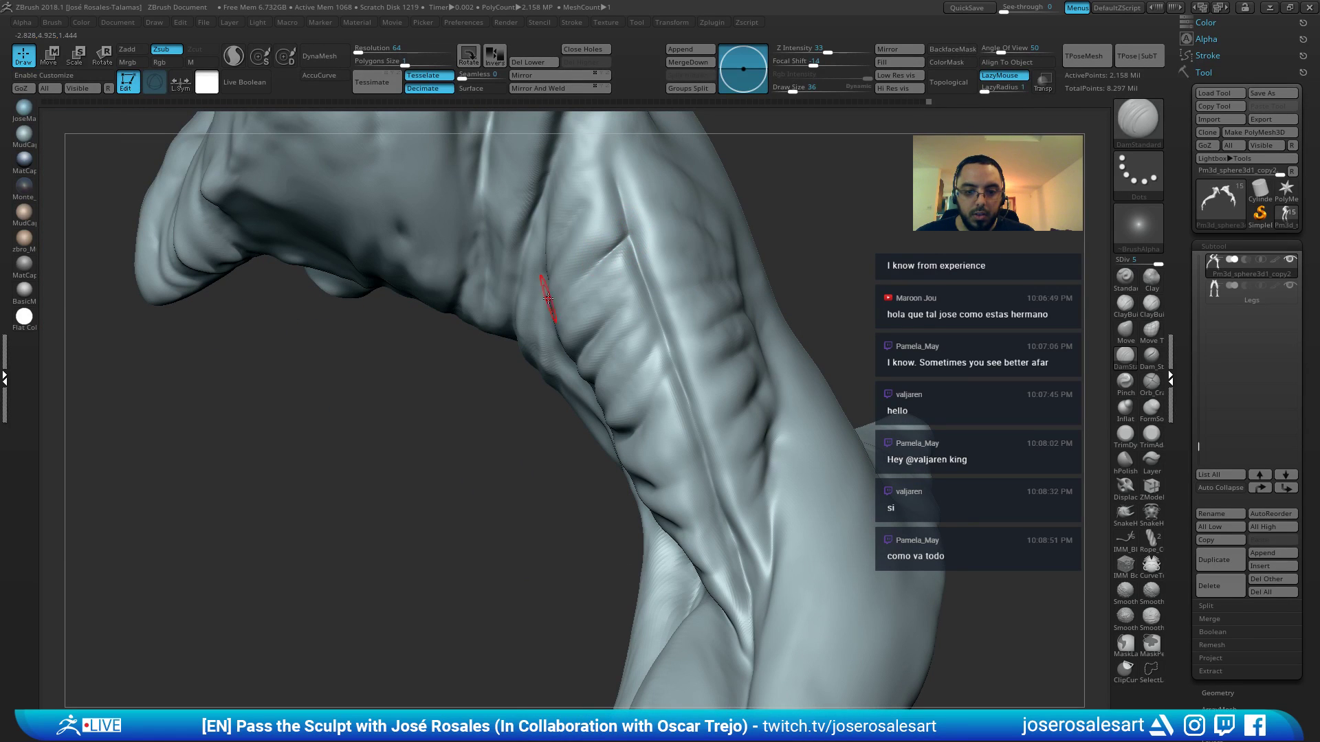
pyautogui.moveTo(599, 312); pyautogui.dragTo(638, 278, button='right')
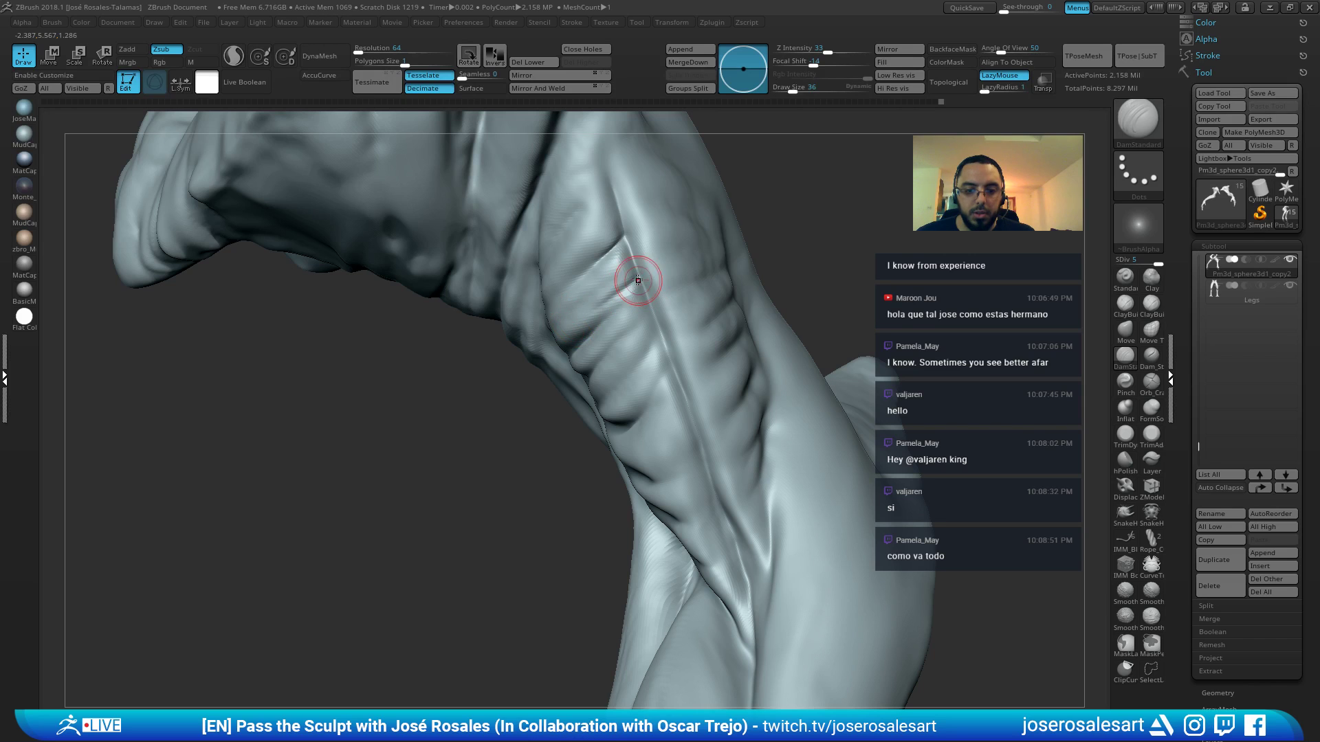
pyautogui.moveTo(567, 322); pyautogui.dragTo(584, 311, button='right')
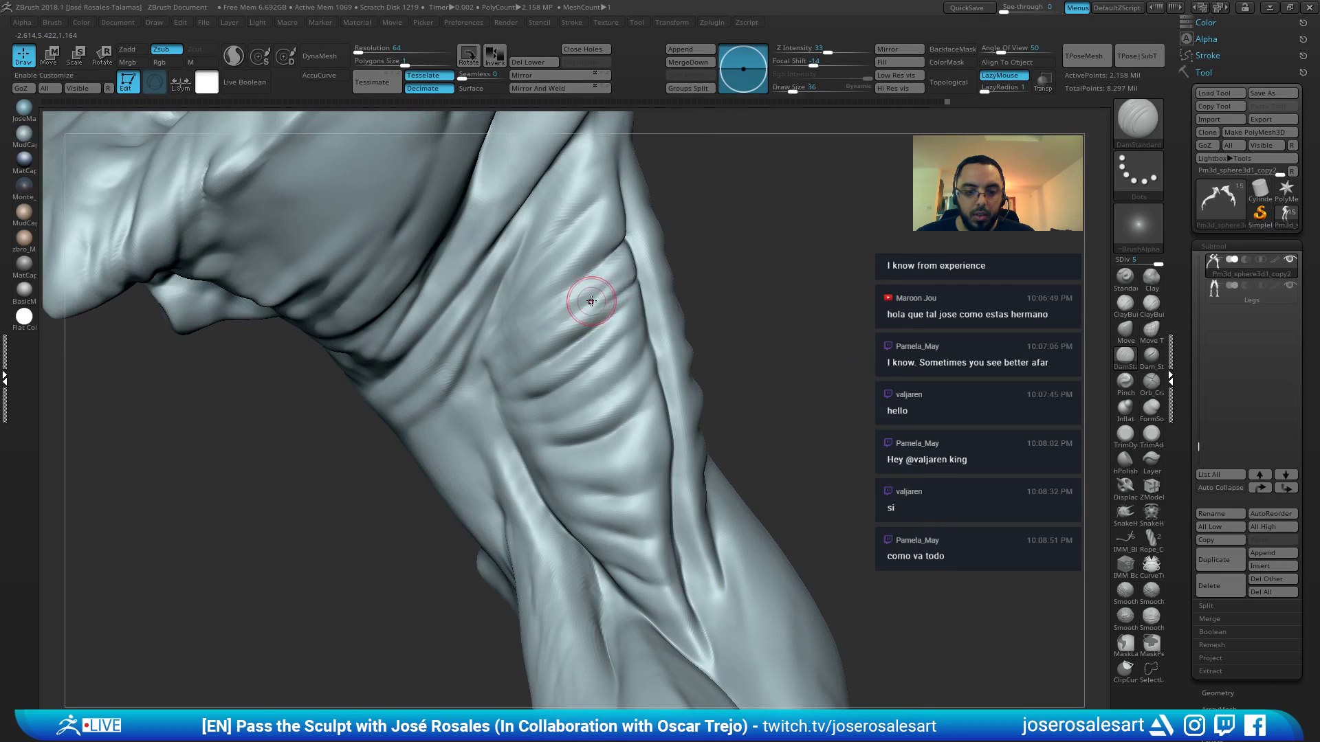
pyautogui.moveTo(526, 340)
pyautogui.mouseDown(button='right')
pyautogui.moveTo(539, 338)
pyautogui.moveTo(507, 344)
pyautogui.moveTo(578, 278)
pyautogui.mouseUp(button='right')
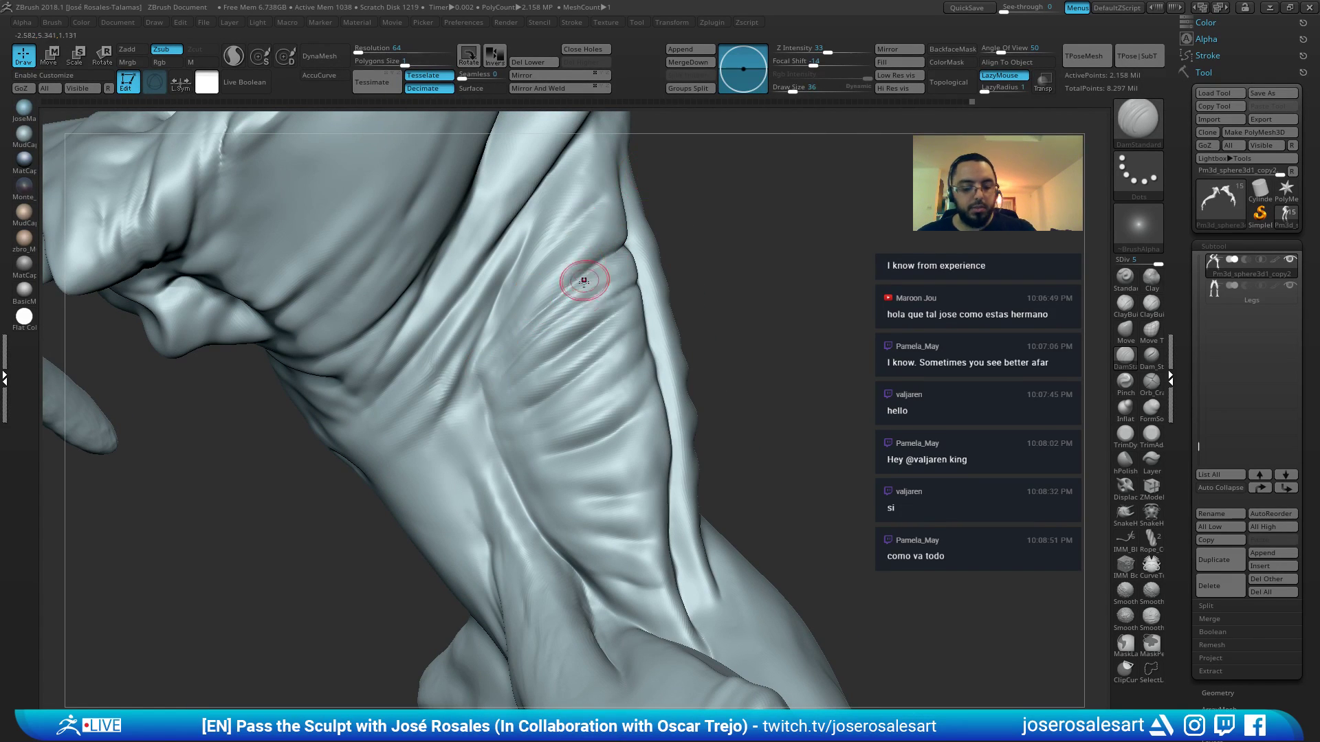
# Swell the folds between the upper arm's creases using the Inflat brush at draw size 81
pyautogui.press('b')
pyautogui.press('i')
pyautogui.press('n')
pyautogui.press('s')
pyautogui.moveTo(548, 324); pyautogui.dragTo(557, 323)
pyautogui.moveTo(556, 324); pyautogui.dragTo(604, 286, button='right')
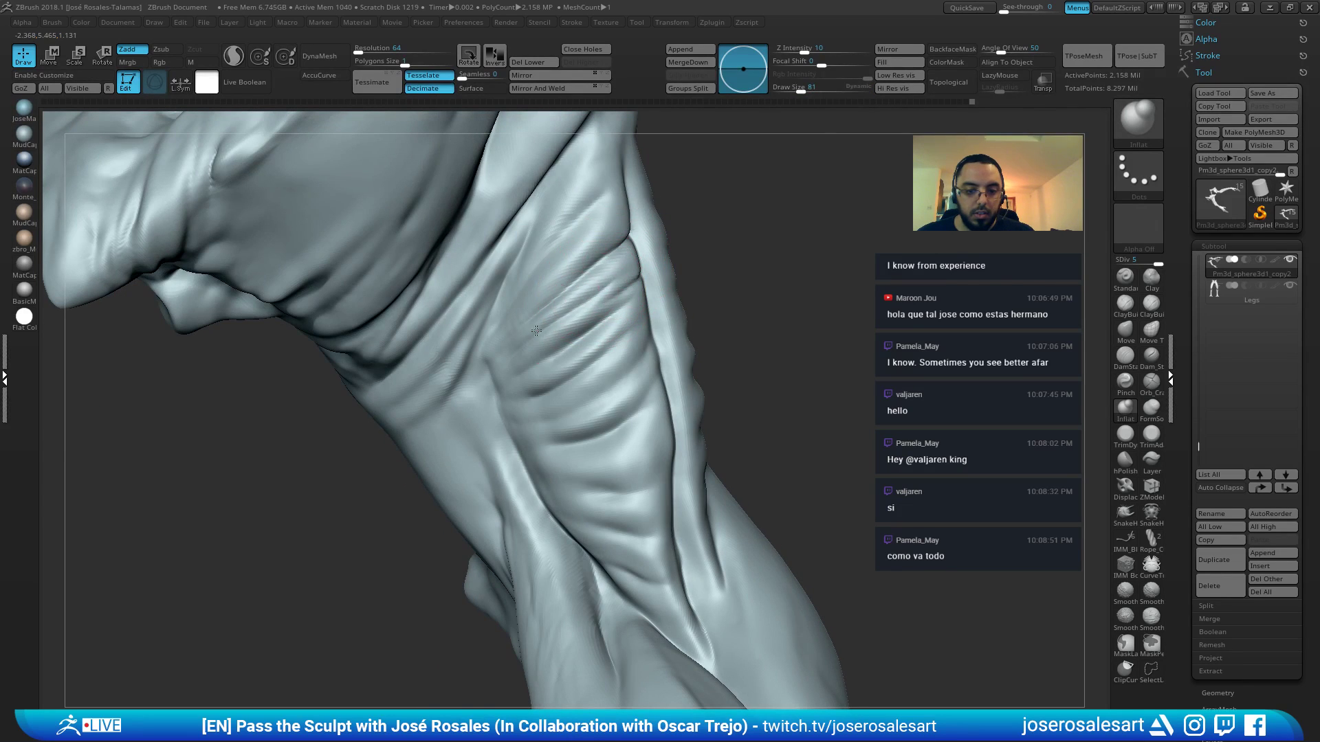
# Deepen the creases running into the long upper arm groove with DamStandard at draw size 54
pyautogui.press('b')
pyautogui.press('d')
pyautogui.press('s')
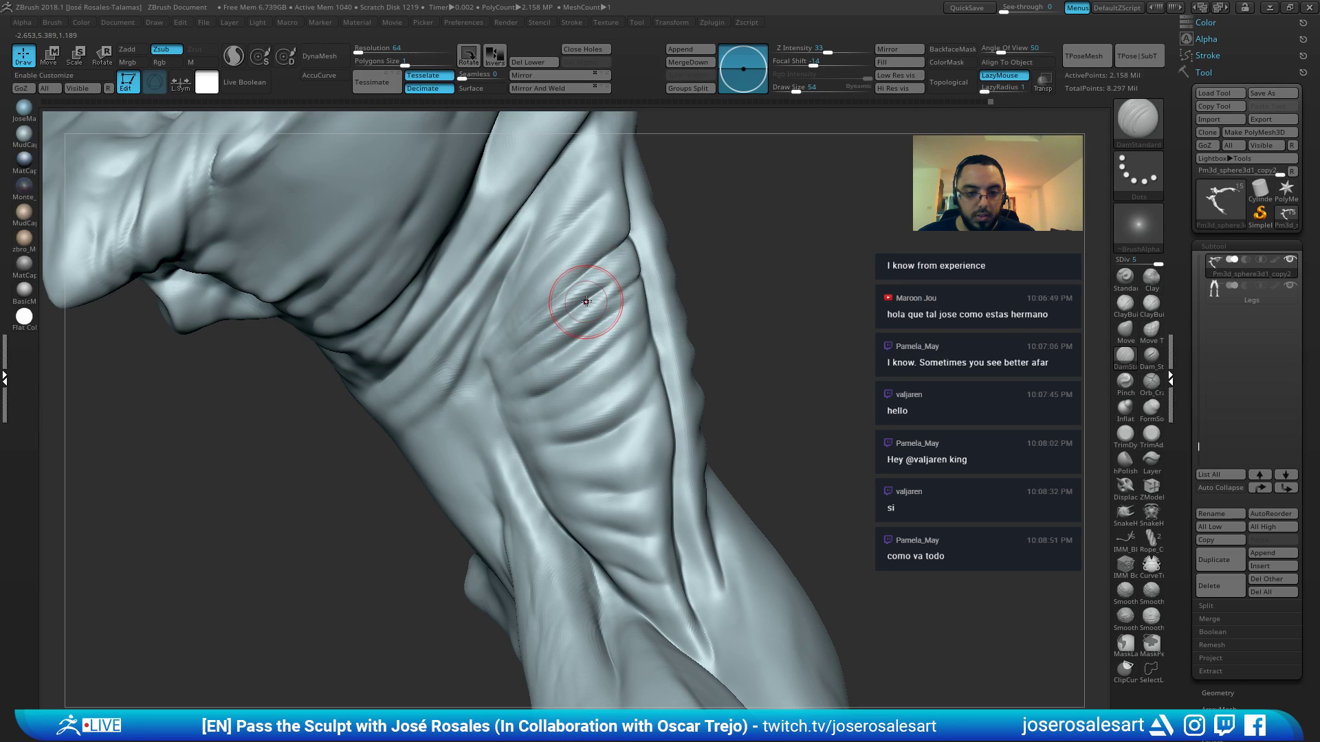
pyautogui.moveTo(574, 295)
pyautogui.mouseDown(button='right')
pyautogui.moveTo(626, 271)
pyautogui.moveTo(639, 311)
pyautogui.moveTo(579, 354)
pyautogui.moveTo(637, 338)
pyautogui.mouseUp(button='right')
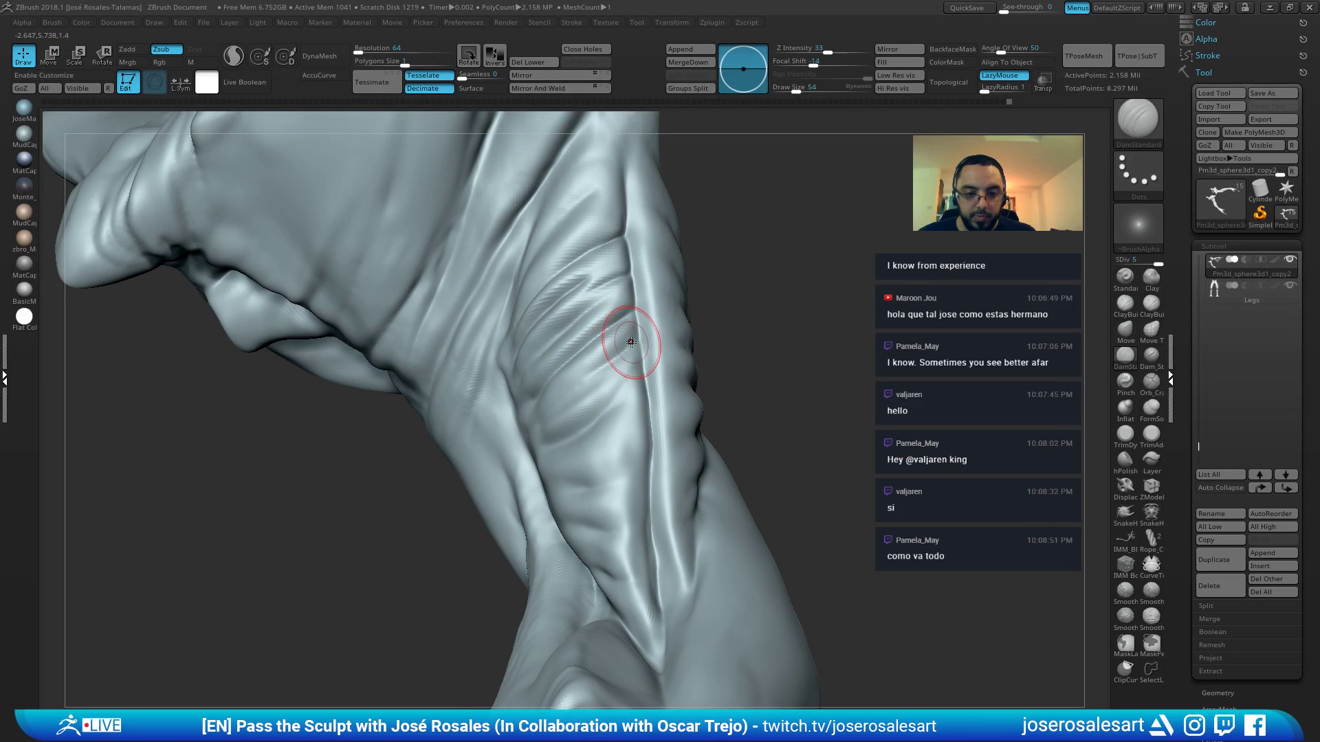
pyautogui.moveTo(576, 378); pyautogui.dragTo(579, 409, button='right')
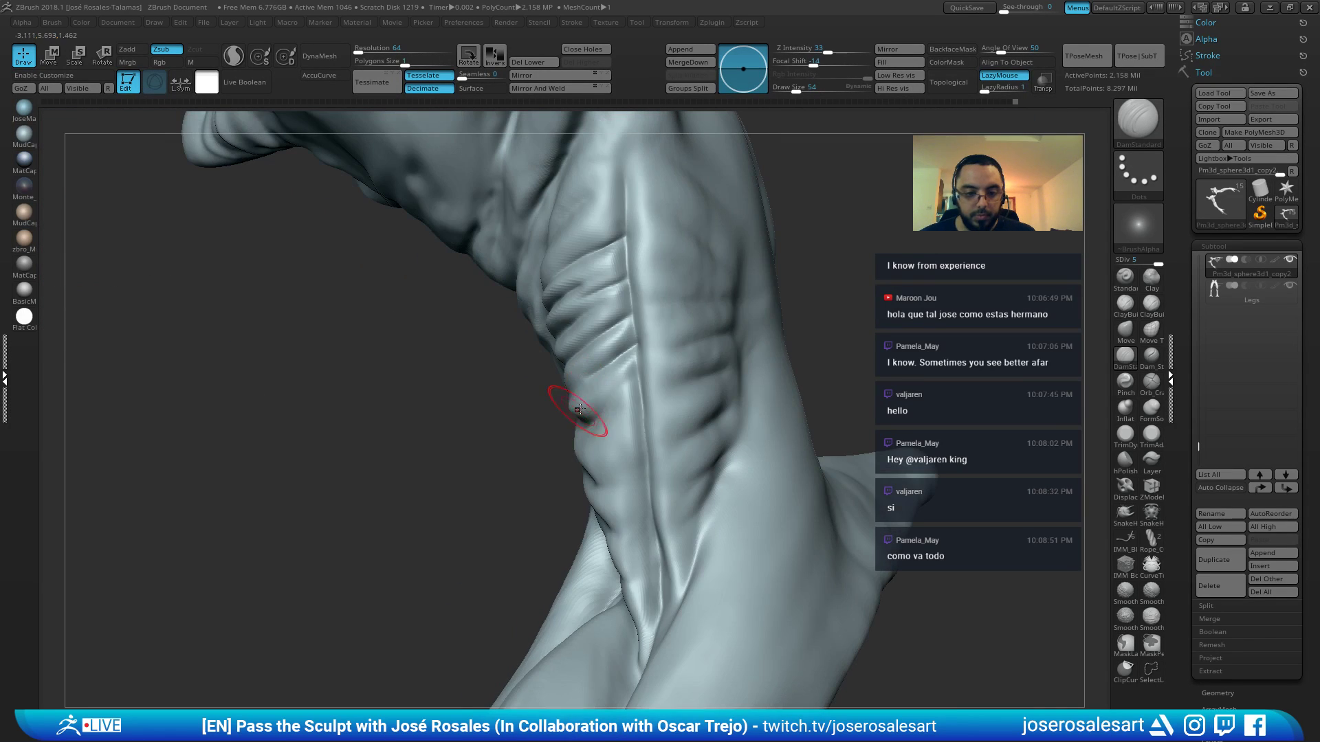
# Puff up the upper folds beside the groove with the Inflat brush at draw size 69
pyautogui.press('b')
pyautogui.press('i')
pyautogui.press('n')
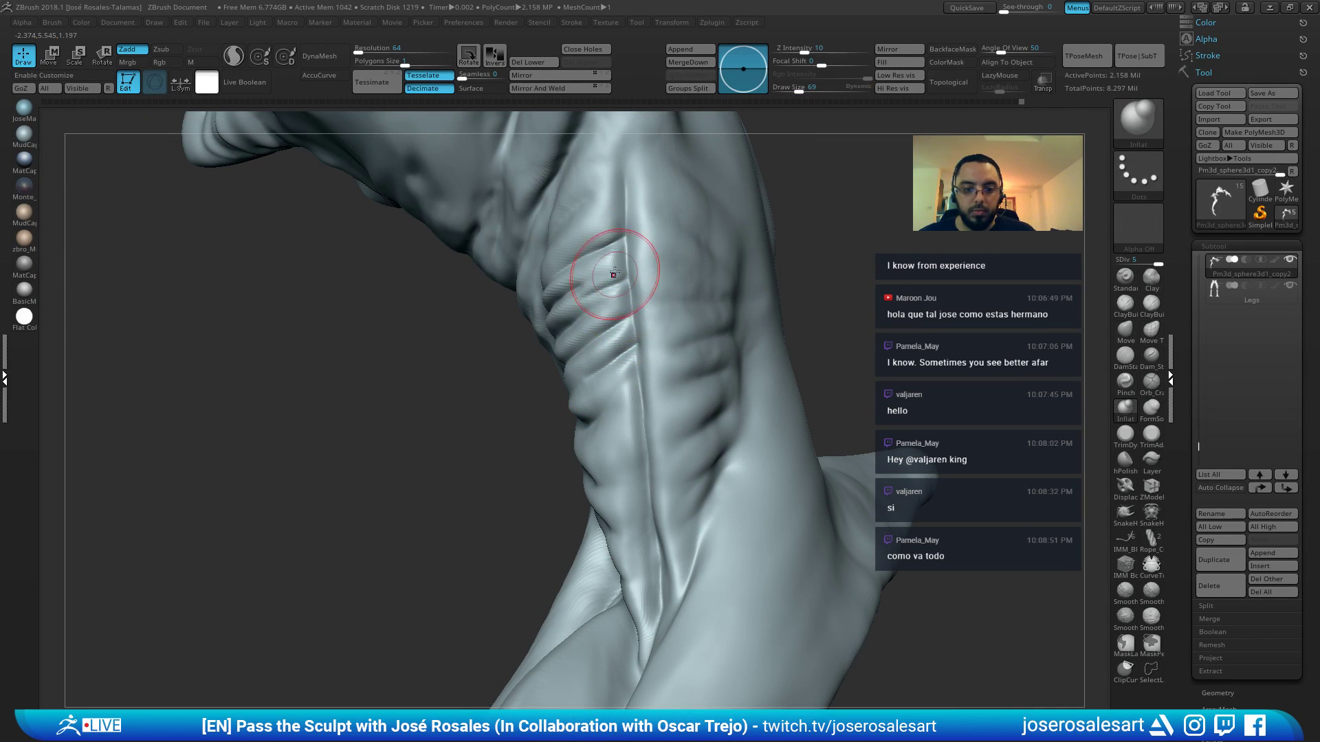
# Sharpen the muscle folds where they meet the long groove, using DamStandard at draw size 42
pyautogui.press('b')
pyautogui.press('d')
pyautogui.press('s')
pyautogui.moveTo(603, 315); pyautogui.dragTo(617, 284, button='right')
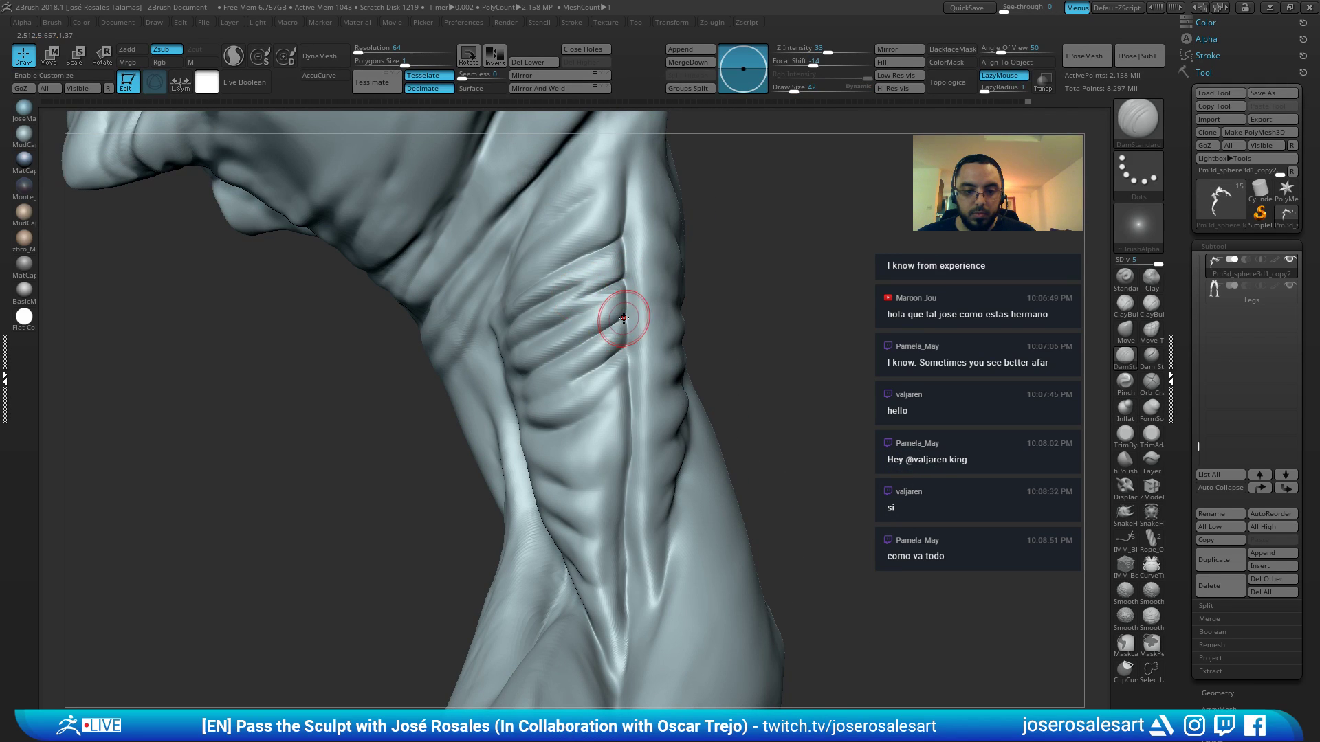
pyautogui.moveTo(589, 342)
pyautogui.mouseDown(button='right')
pyautogui.moveTo(627, 392)
pyautogui.moveTo(629, 334)
pyautogui.moveTo(687, 210)
pyautogui.mouseUp(button='right')
pyautogui.moveTo(524, 259)
pyautogui.mouseDown(button='right')
pyautogui.moveTo(589, 227)
pyautogui.moveTo(635, 251)
pyautogui.mouseUp(button='right')
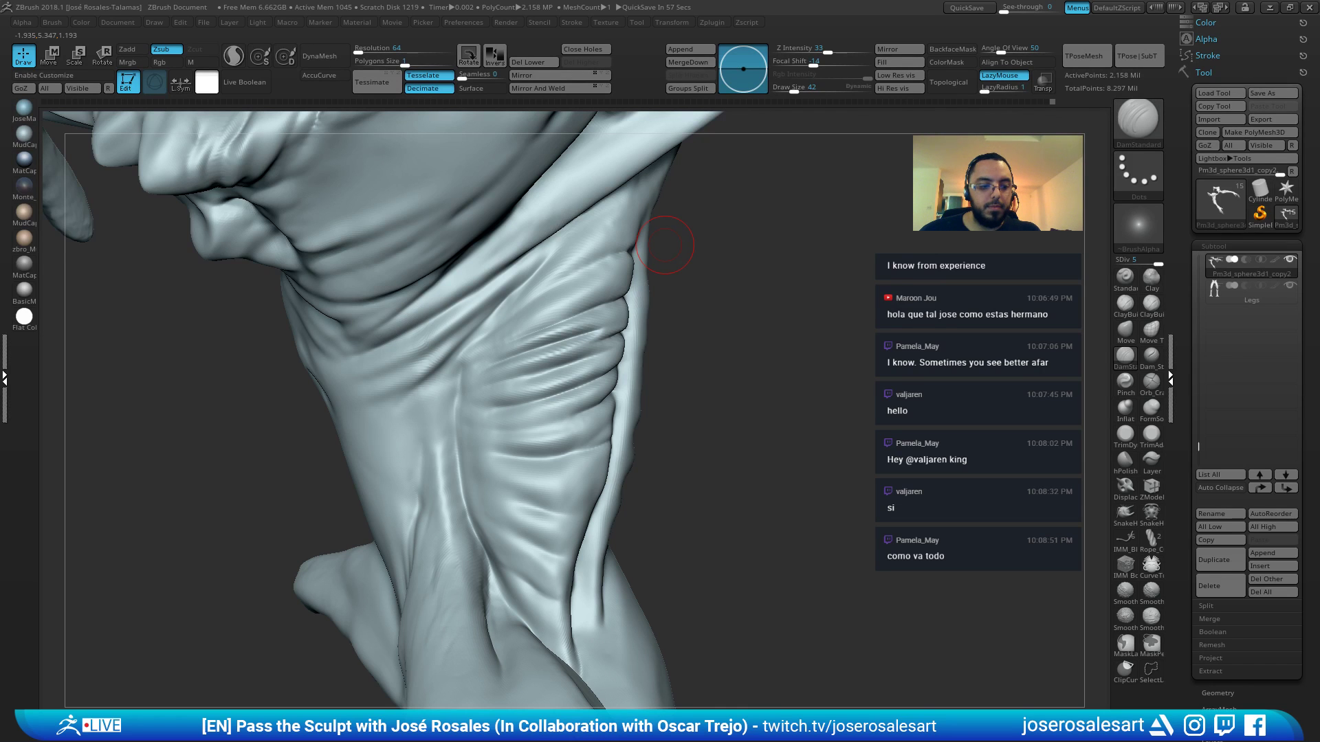
# Carve additional folds at the top of the ribbed muscle and define its inner border with DamStandard at draw size 42
pyautogui.moveTo(665, 244)
pyautogui.mouseDown(button='right')
pyautogui.moveTo(568, 332)
pyautogui.moveTo(611, 318)
pyautogui.moveTo(521, 331)
pyautogui.moveTo(550, 341)
pyautogui.moveTo(660, 262)
pyautogui.mouseUp(button='right')
pyautogui.moveTo(604, 295); pyautogui.dragTo(627, 262, button='right')
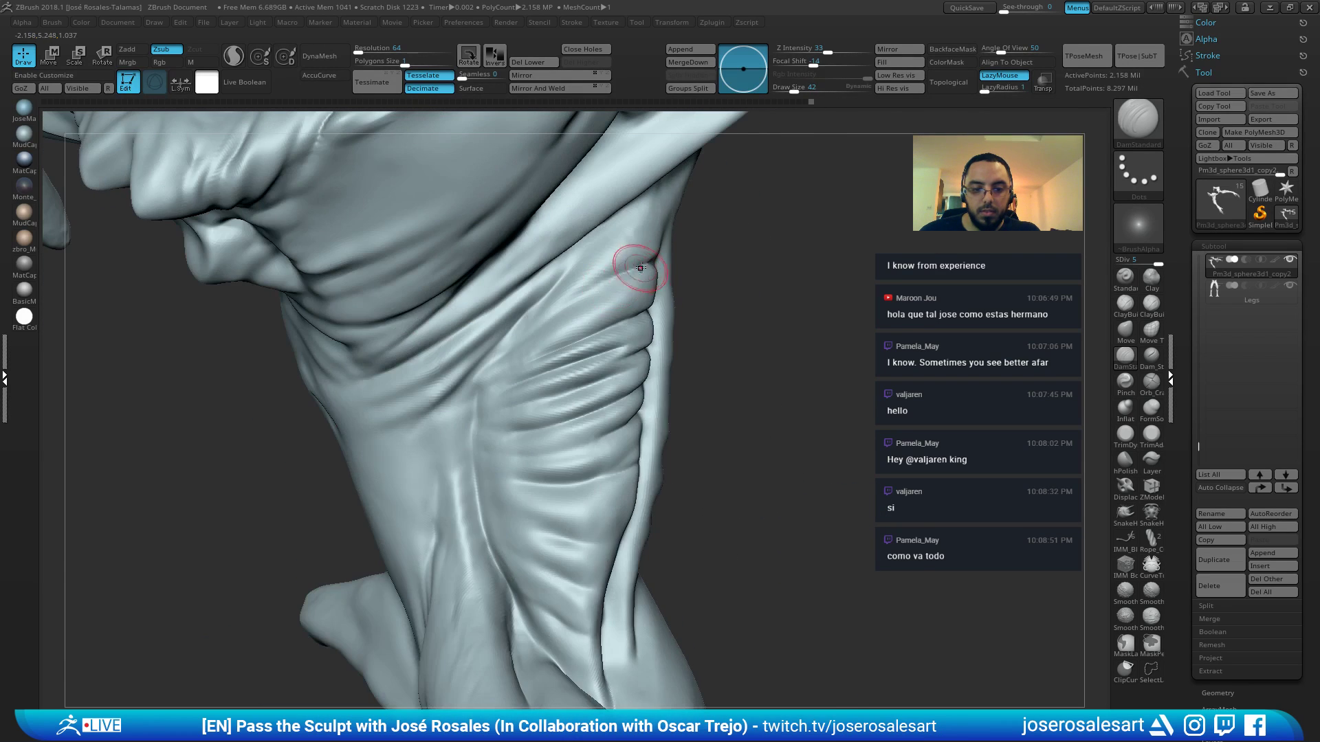
pyautogui.moveTo(631, 272); pyautogui.dragTo(573, 310)
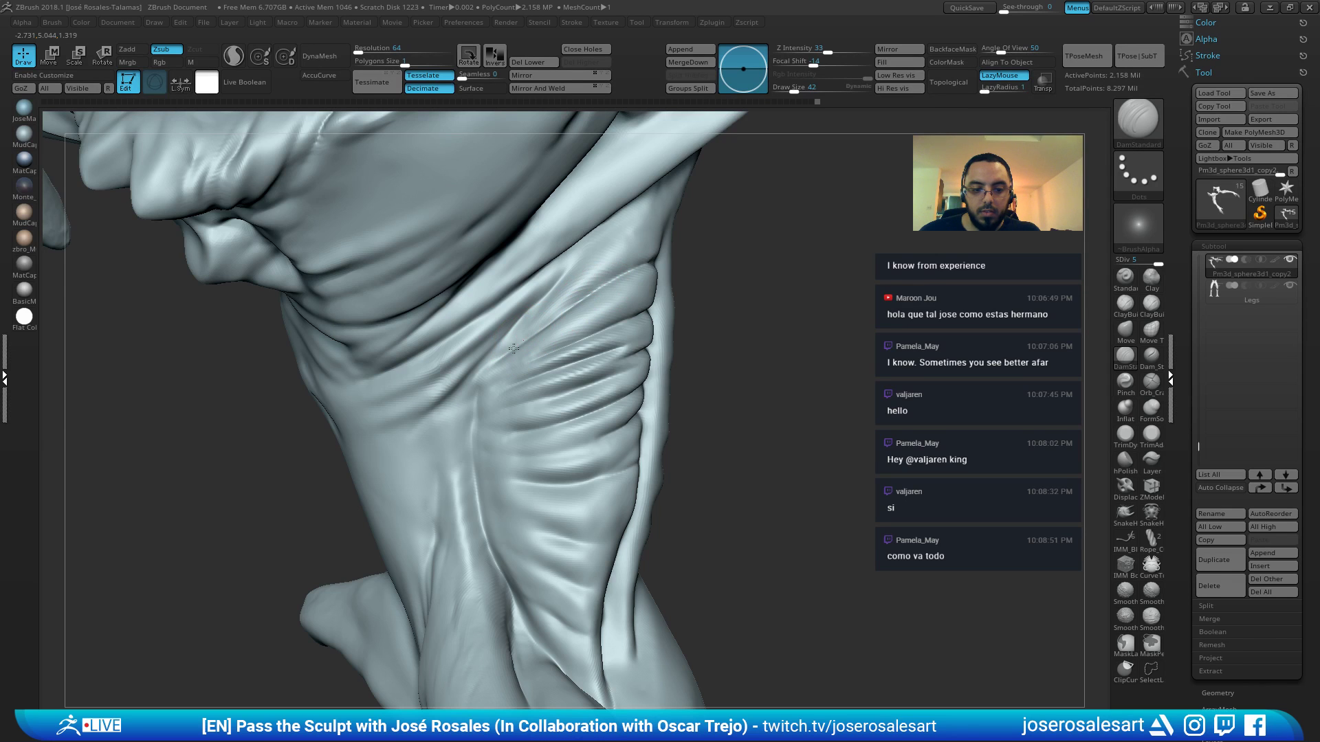
pyautogui.moveTo(514, 348); pyautogui.dragTo(486, 378, button='right')
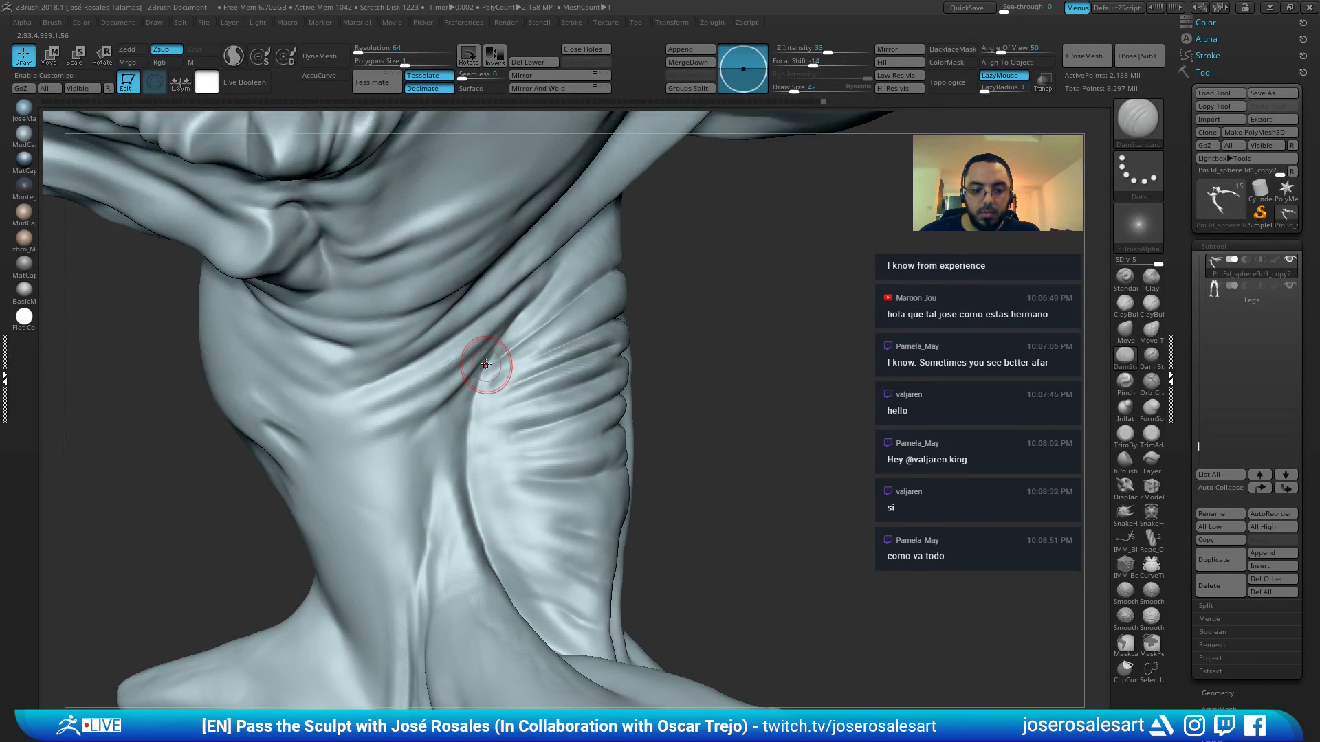
pyautogui.moveTo(507, 334); pyautogui.dragTo(522, 310, button='right')
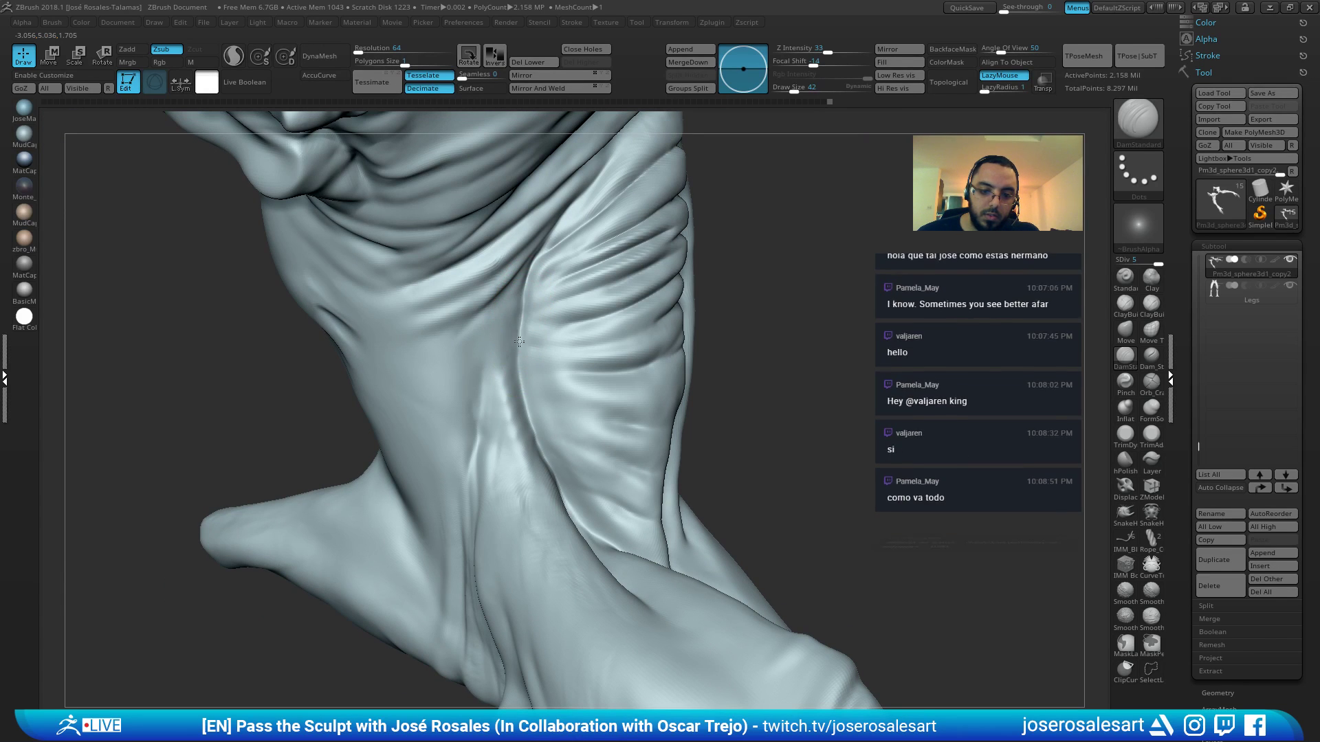
pyautogui.moveTo(519, 357)
pyautogui.mouseDown(button='right')
pyautogui.moveTo(585, 352)
pyautogui.moveTo(560, 339)
pyautogui.mouseUp(button='right')
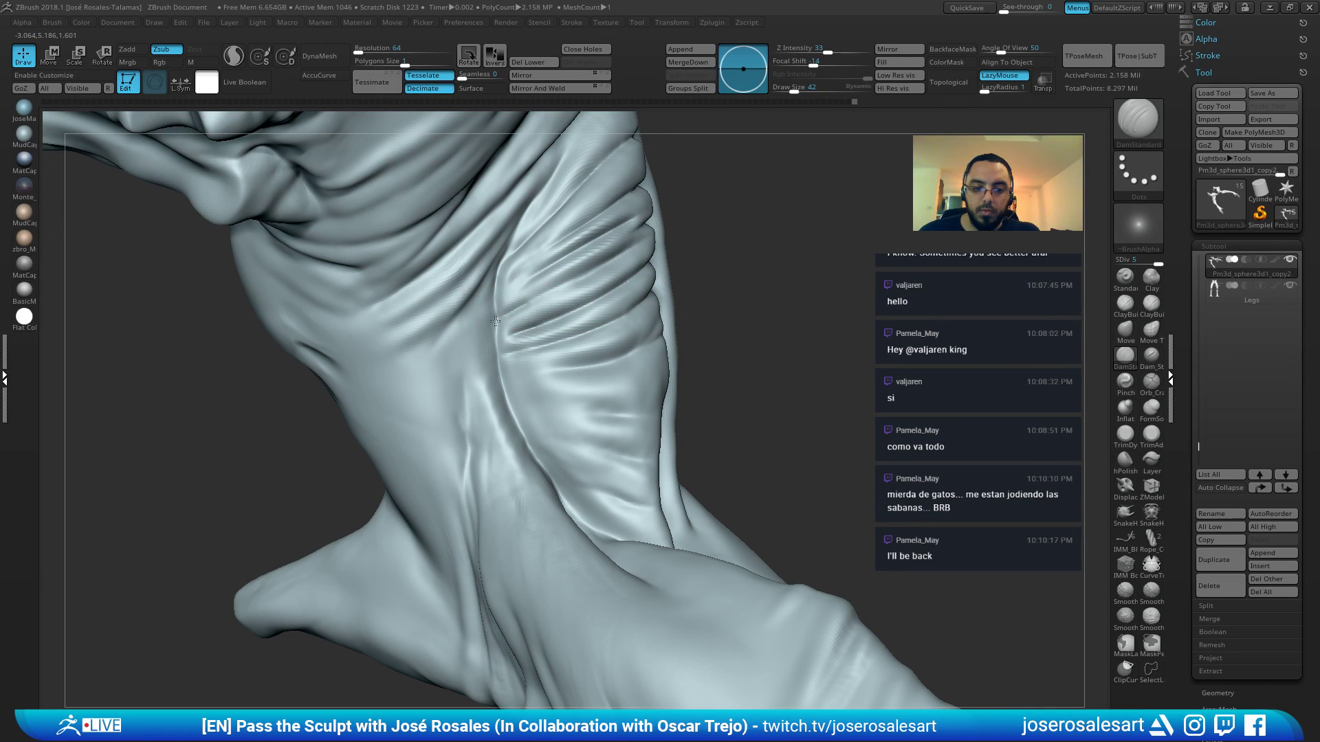
# Inflate the ribbed muscle's folds with the Inflat brush to make the strands fuller
pyautogui.moveTo(633, 271)
pyautogui.mouseDown(button='right')
pyautogui.moveTo(707, 176)
pyautogui.moveTo(625, 287)
pyautogui.mouseUp(button='right')
pyautogui.press('b')
pyautogui.press('i')
pyautogui.press('n')
pyautogui.moveTo(553, 356)
pyautogui.mouseDown(button='right')
pyautogui.moveTo(574, 310)
pyautogui.moveTo(545, 327)
pyautogui.moveTo(677, 294)
pyautogui.moveTo(748, 324)
pyautogui.moveTo(731, 351)
pyautogui.mouseUp(button='right')
pyautogui.press('s')
pyautogui.moveTo(731, 351); pyautogui.dragTo(724, 351)
pyautogui.moveTo(725, 350)
pyautogui.keyDown('ctrl'); pyautogui.mouseDown(button='right')
pyautogui.moveTo(707, 303)
pyautogui.moveTo(790, 323)
pyautogui.mouseUp(button='right'); pyautogui.keyUp('ctrl')
# Set the Smooth brush's Z Intensity to 10 and soften the ribbed folds of the upper arm
pyautogui.moveTo(1030, 436)
pyautogui.keyDown('ctrl'); pyautogui.mouseDown(button='right')
pyautogui.moveTo(948, 444)
pyautogui.moveTo(863, 418)
pyautogui.mouseUp(button='right'); pyautogui.keyUp('ctrl')
pyautogui.keyDown('shift'); pyautogui.moveTo(822, 50); pyautogui.dragTo(804, 51); pyautogui.keyUp('shift')
pyautogui.moveTo(672, 334); pyautogui.dragTo(687, 288, button='right')
pyautogui.keyDown('shift'); pyautogui.moveTo(719, 283); pyautogui.dragTo(666, 309); pyautogui.keyUp('shift')
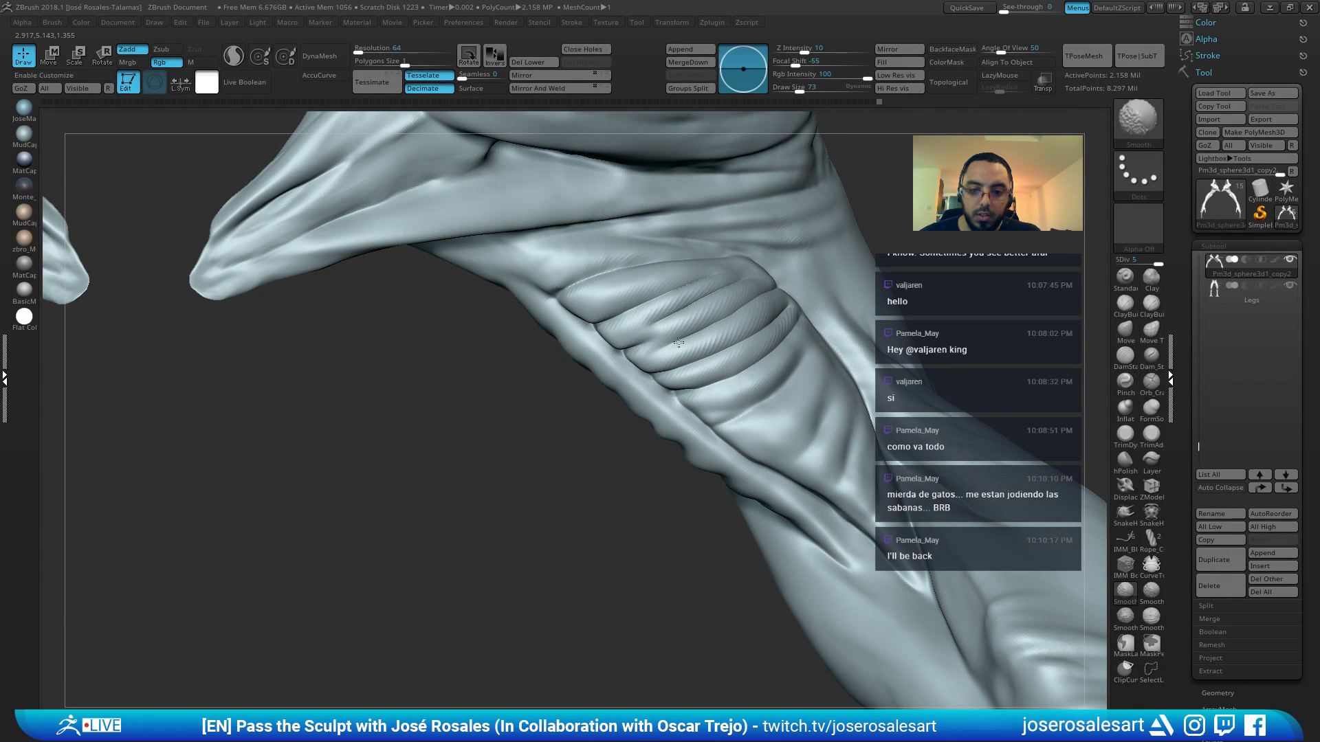
pyautogui.moveTo(750, 277)
pyautogui.keyDown('ctrl'); pyautogui.mouseDown(button='right')
pyautogui.moveTo(613, 288)
pyautogui.moveTo(650, 344)
pyautogui.mouseUp(button='right'); pyautogui.keyUp('ctrl')
pyautogui.moveTo(722, 325)
pyautogui.keyDown('ctrl'); pyautogui.mouseDown(button='right')
pyautogui.moveTo(790, 351)
pyautogui.moveTo(636, 360)
pyautogui.moveTo(605, 336)
pyautogui.mouseUp(button='right'); pyautogui.keyUp('ctrl')
# Switch to DamStandard at draw size 42 and carve folds into the lower half of the ribbed muscle
pyautogui.press('b')
pyautogui.press('d')
pyautogui.press('s')
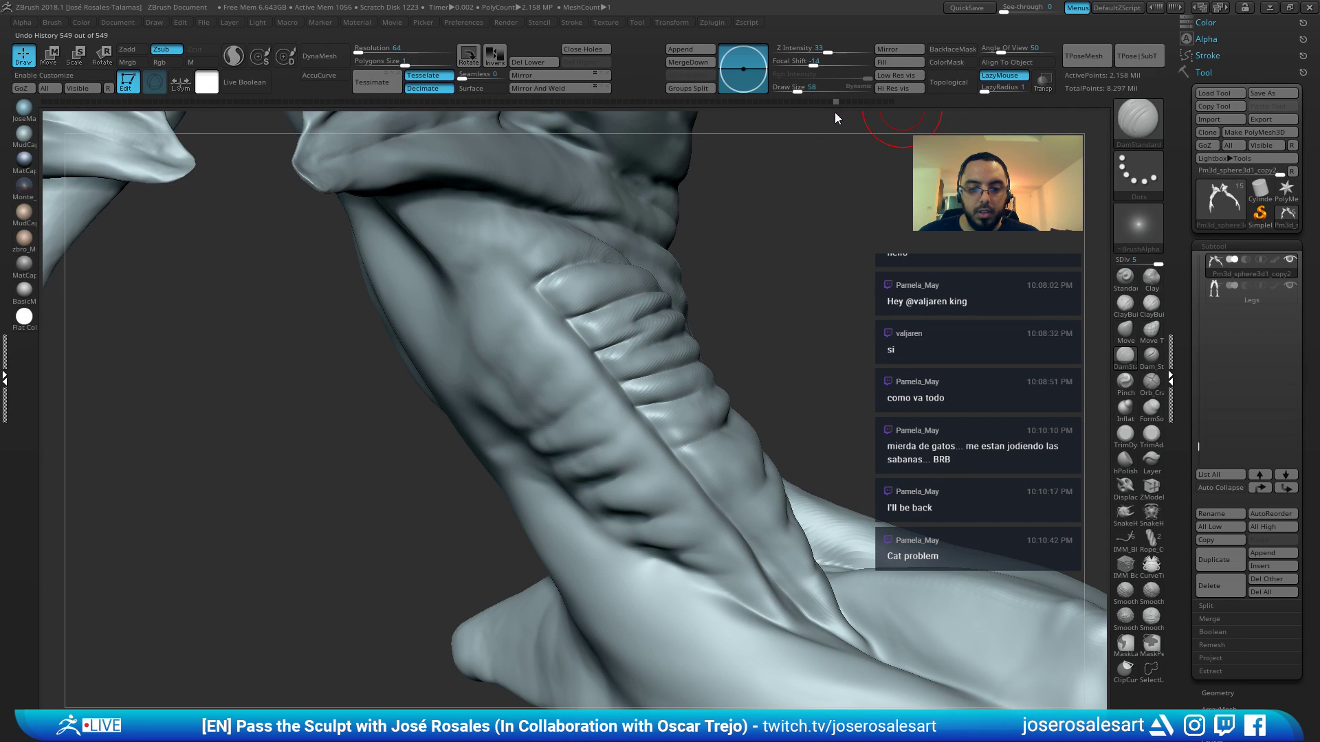
pyautogui.moveTo(808, 208)
pyautogui.mouseDown(button='right')
pyautogui.moveTo(751, 416)
pyautogui.moveTo(680, 377)
pyautogui.moveTo(707, 274)
pyautogui.moveTo(628, 413)
pyautogui.moveTo(683, 414)
pyautogui.mouseUp(button='right')
pyautogui.press('s')
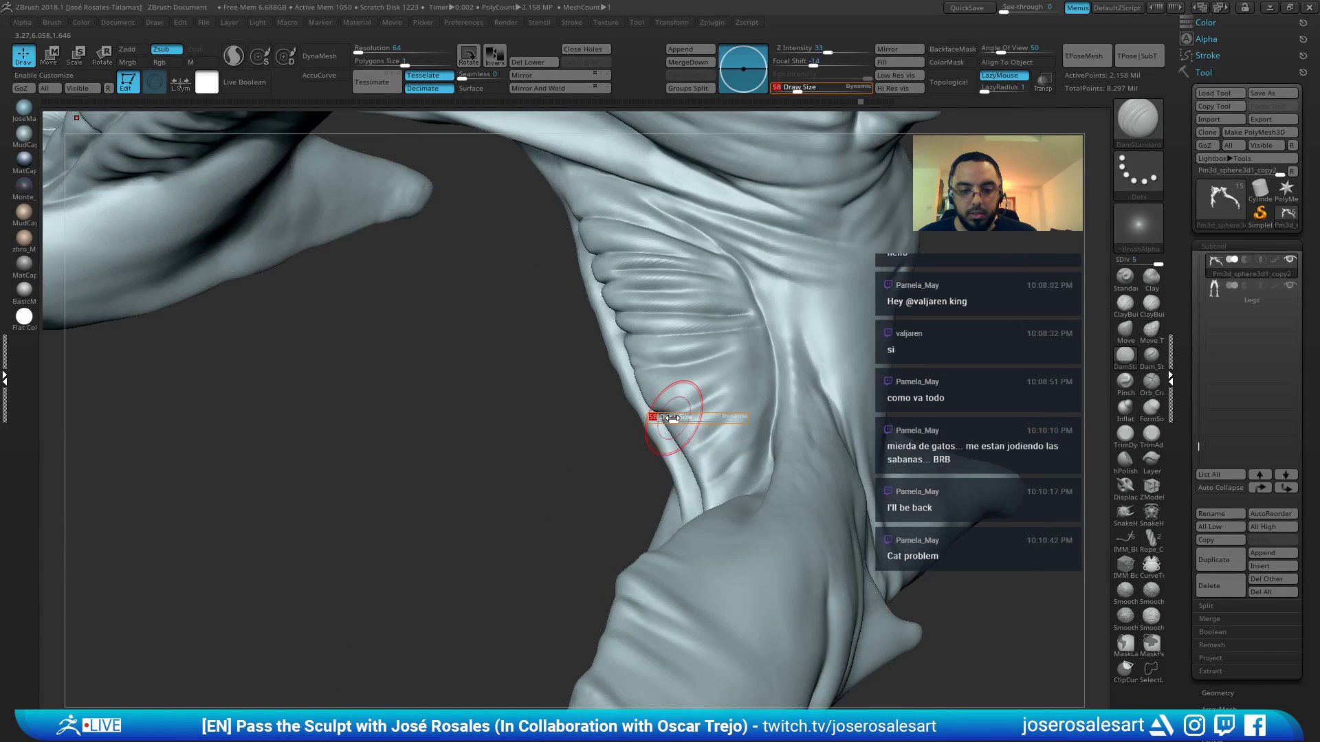
pyautogui.moveTo(674, 417); pyautogui.dragTo(670, 417)
pyautogui.moveTo(670, 416)
pyautogui.mouseDown(button='right')
pyautogui.moveTo(708, 414)
pyautogui.moveTo(649, 414)
pyautogui.mouseUp(button='right')
pyautogui.moveTo(644, 414); pyautogui.dragTo(681, 411)
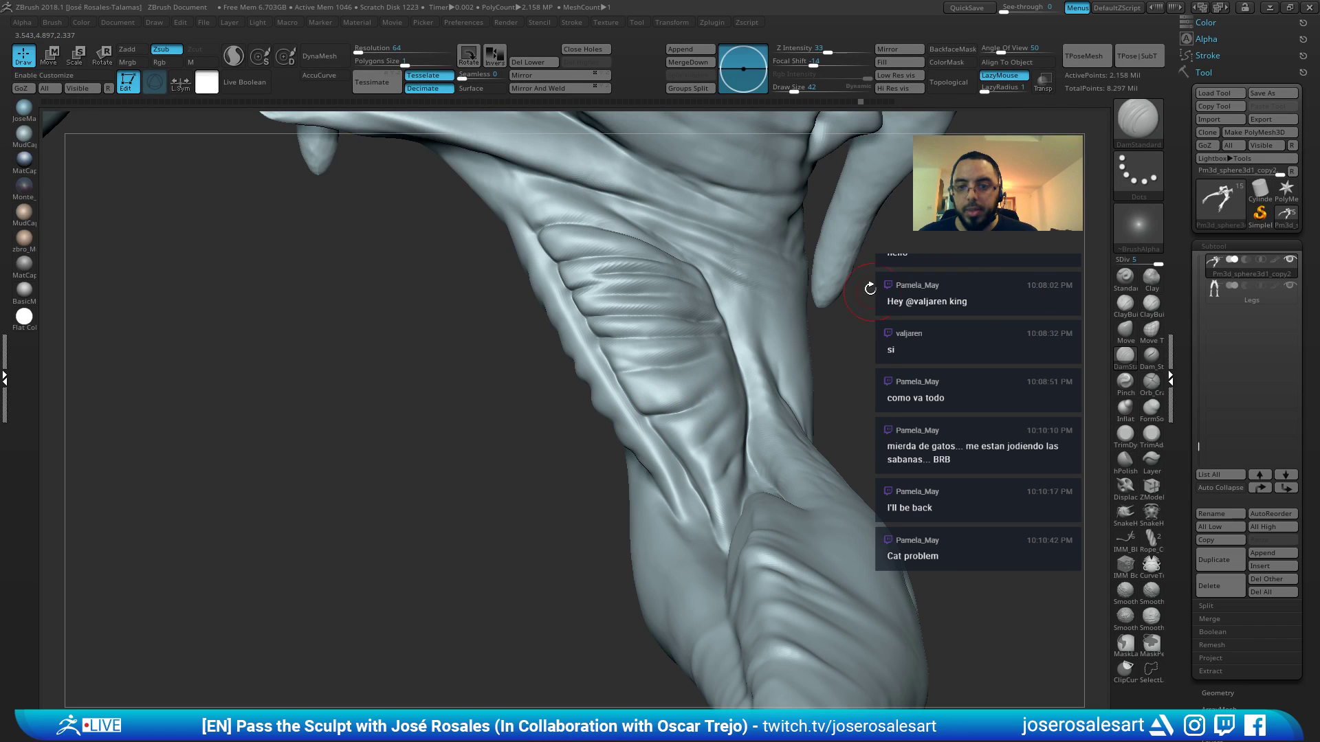
pyautogui.moveTo(660, 418); pyautogui.dragTo(683, 398, button='right')
pyautogui.moveTo(760, 364); pyautogui.dragTo(666, 385, button='right')
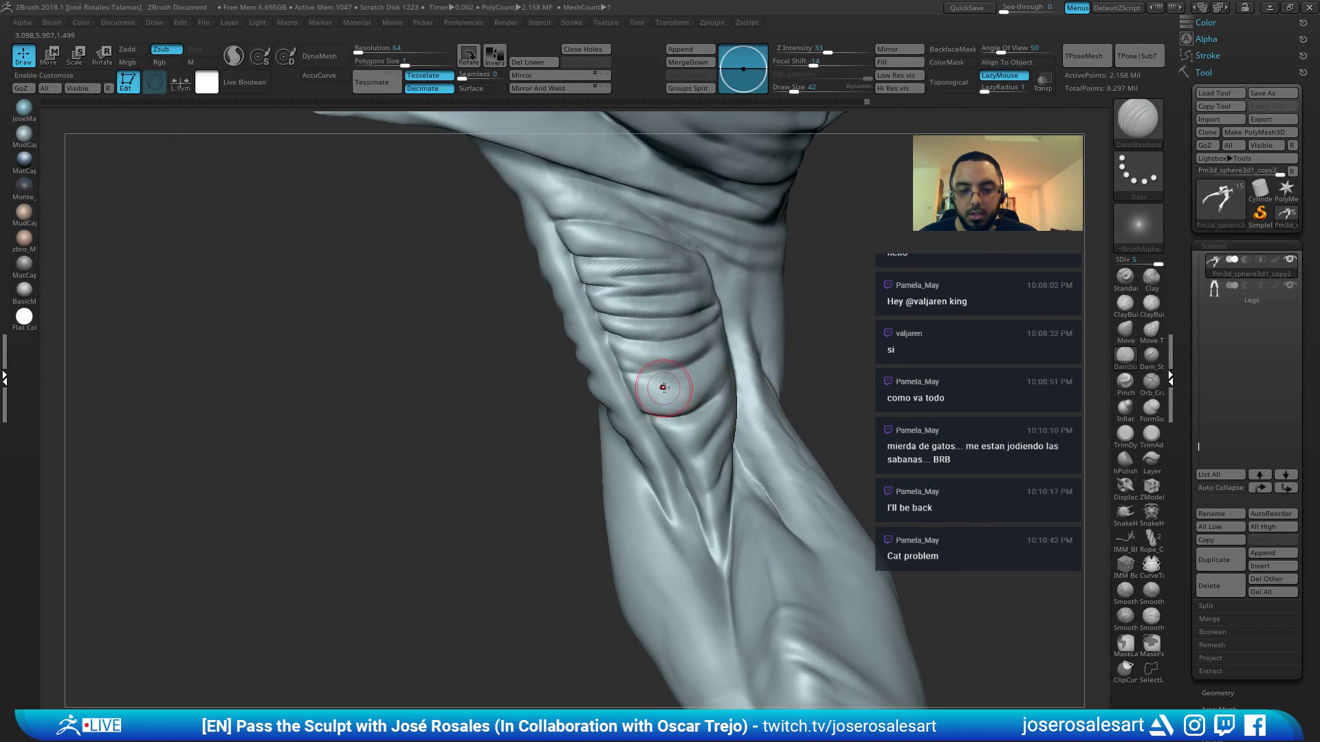
# Carve across the lower muscle and build up its surface with ClayBuildup at draw size 42
pyautogui.moveTo(618, 377); pyautogui.dragTo(678, 374)
pyautogui.press('2')
pyautogui.moveTo(678, 374)
pyautogui.mouseDown(button='right')
pyautogui.moveTo(643, 362)
pyautogui.moveTo(667, 408)
pyautogui.moveTo(670, 391)
pyautogui.moveTo(691, 415)
pyautogui.moveTo(682, 397)
pyautogui.mouseUp(button='right')
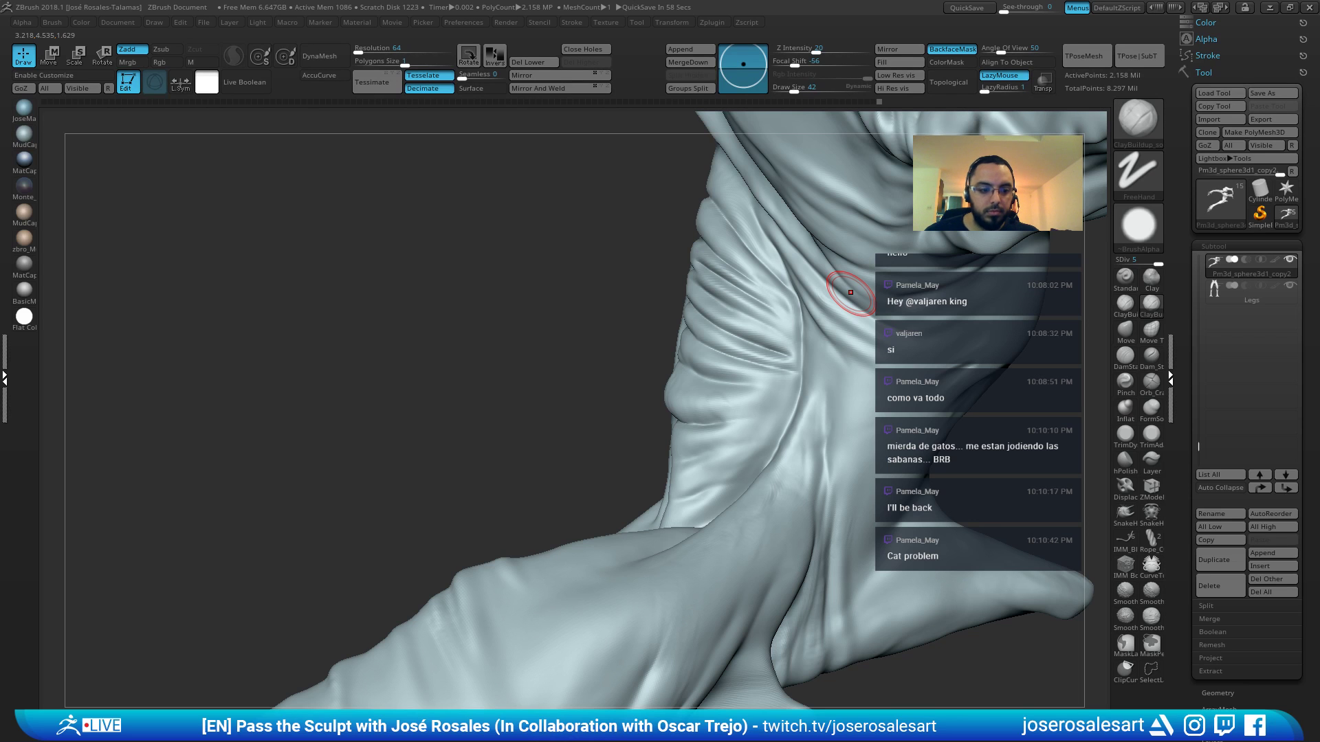
pyautogui.moveTo(757, 359)
pyautogui.keyDown('ctrl'); pyautogui.mouseDown(button='right')
pyautogui.moveTo(754, 311)
pyautogui.moveTo(758, 444)
pyautogui.moveTo(710, 410)
pyautogui.mouseUp(button='right'); pyautogui.keyUp('ctrl')
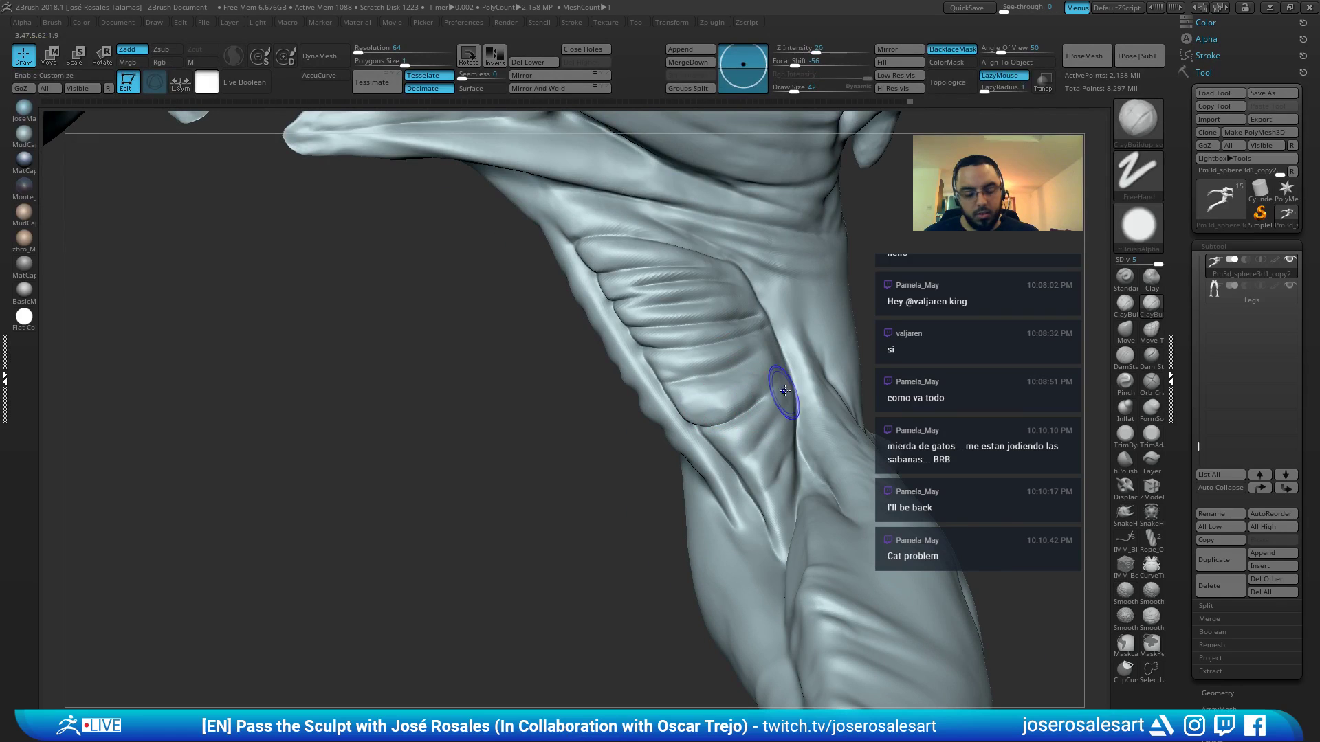
# Drop the arms to subdivision level 3 and ready the ClayBuildup brush for reworking the lower muscle folds
pyautogui.hotkey('shift', 'd')
pyautogui.hotkey('shift', 'd')
pyautogui.moveTo(893, 280); pyautogui.dragTo(721, 410, button='right')
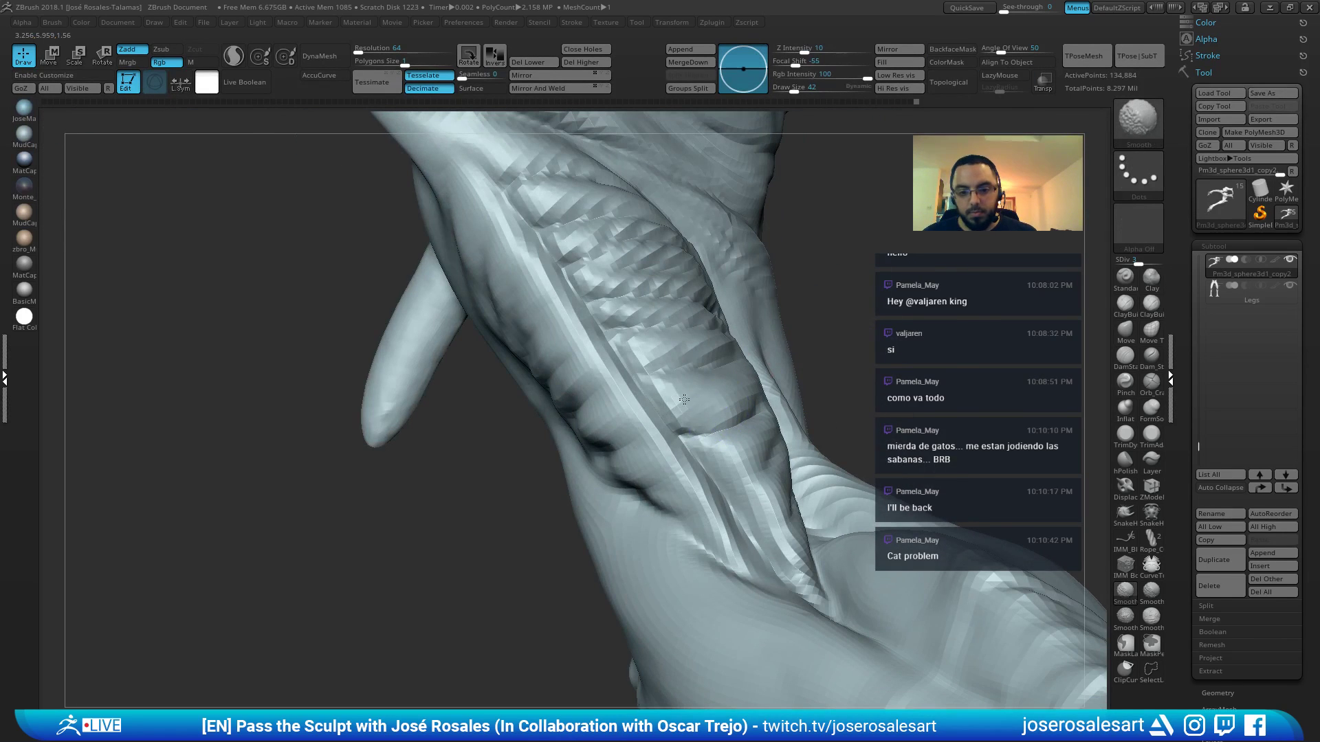
pyautogui.press('b')
pyautogui.press('d')
pyautogui.press('s')
pyautogui.press('b')
pyautogui.press('c')
pyautogui.press('b')
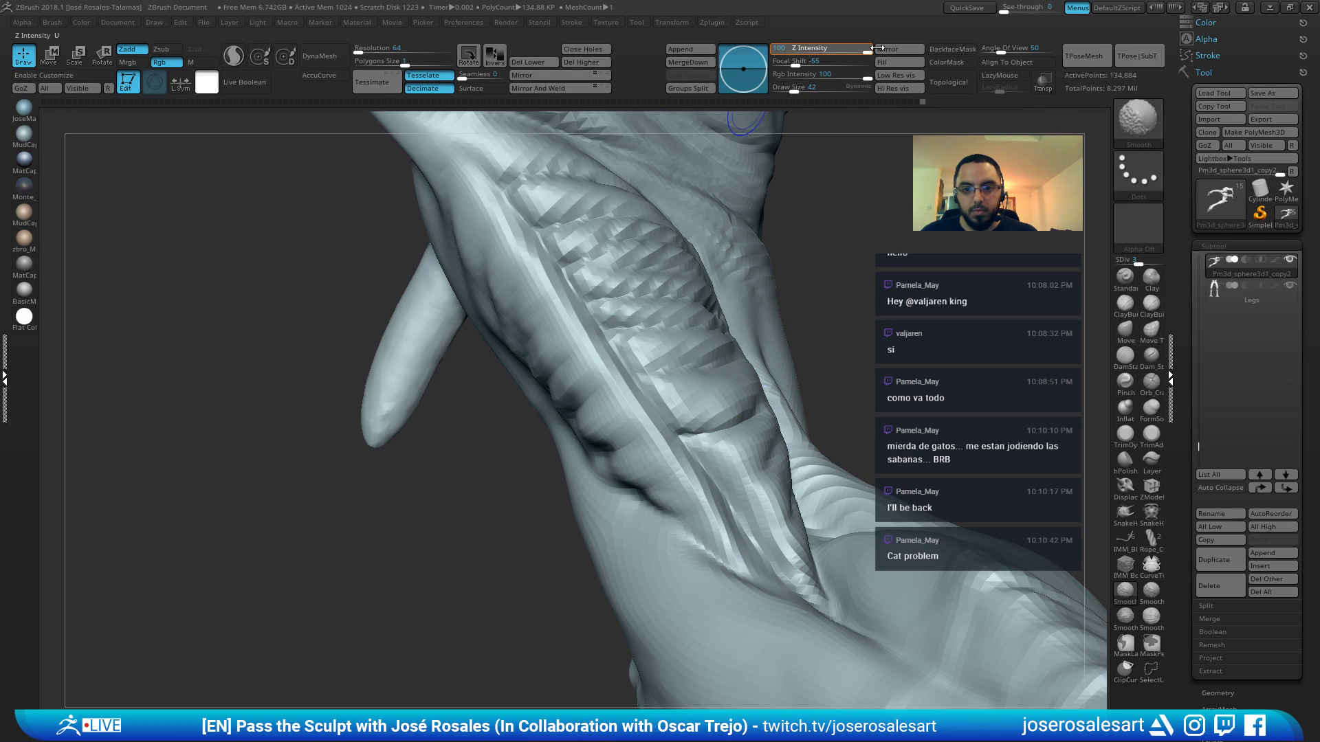
# Set the smoothing Z Intensity to 100, choose Smooth Stronger1 and smooth the lower end of the ribbed muscle
pyautogui.click(1144, 619)
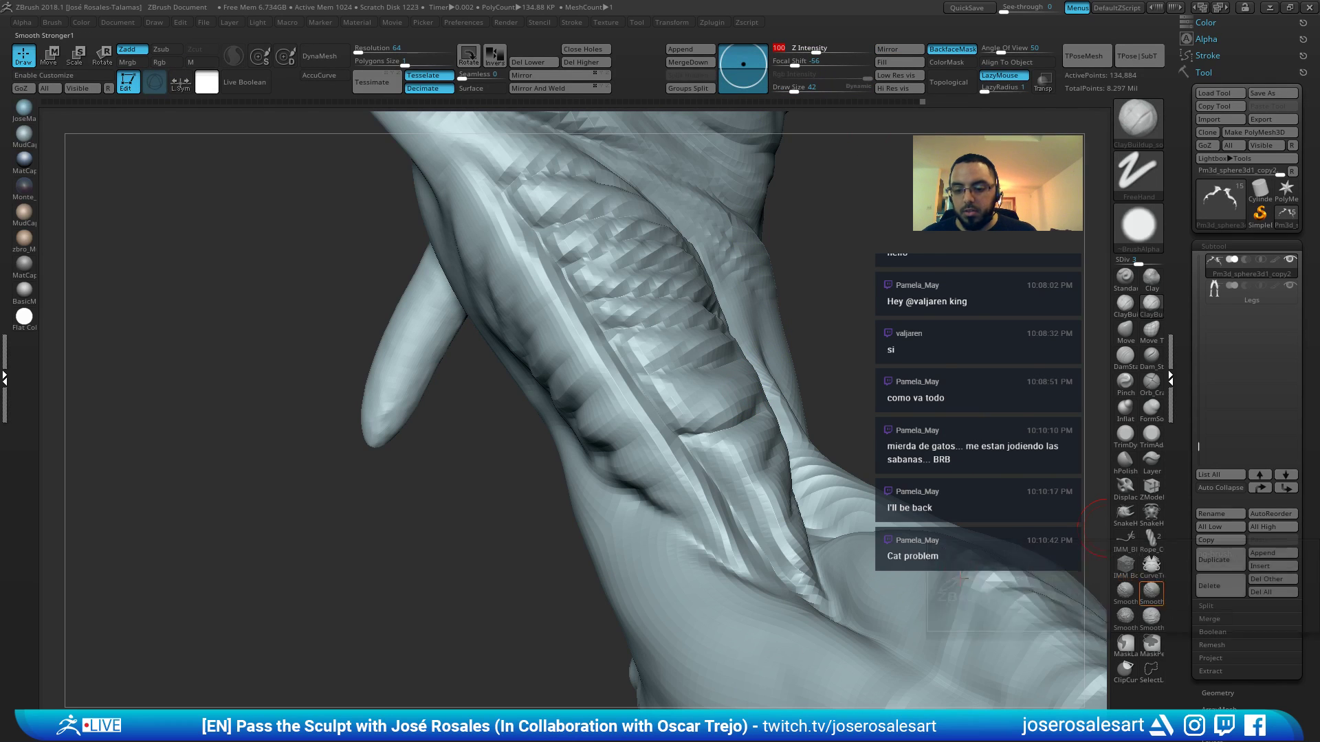
pyautogui.moveTo(790, 481)
pyautogui.mouseDown(button='right')
pyautogui.moveTo(684, 446)
pyautogui.moveTo(707, 419)
pyautogui.mouseUp(button='right')
pyautogui.moveTo(707, 418)
pyautogui.keyDown('shift'); pyautogui.mouseDown()
pyautogui.moveTo(691, 430)
pyautogui.moveTo(722, 444)
pyautogui.mouseUp(); pyautogui.keyUp('shift')
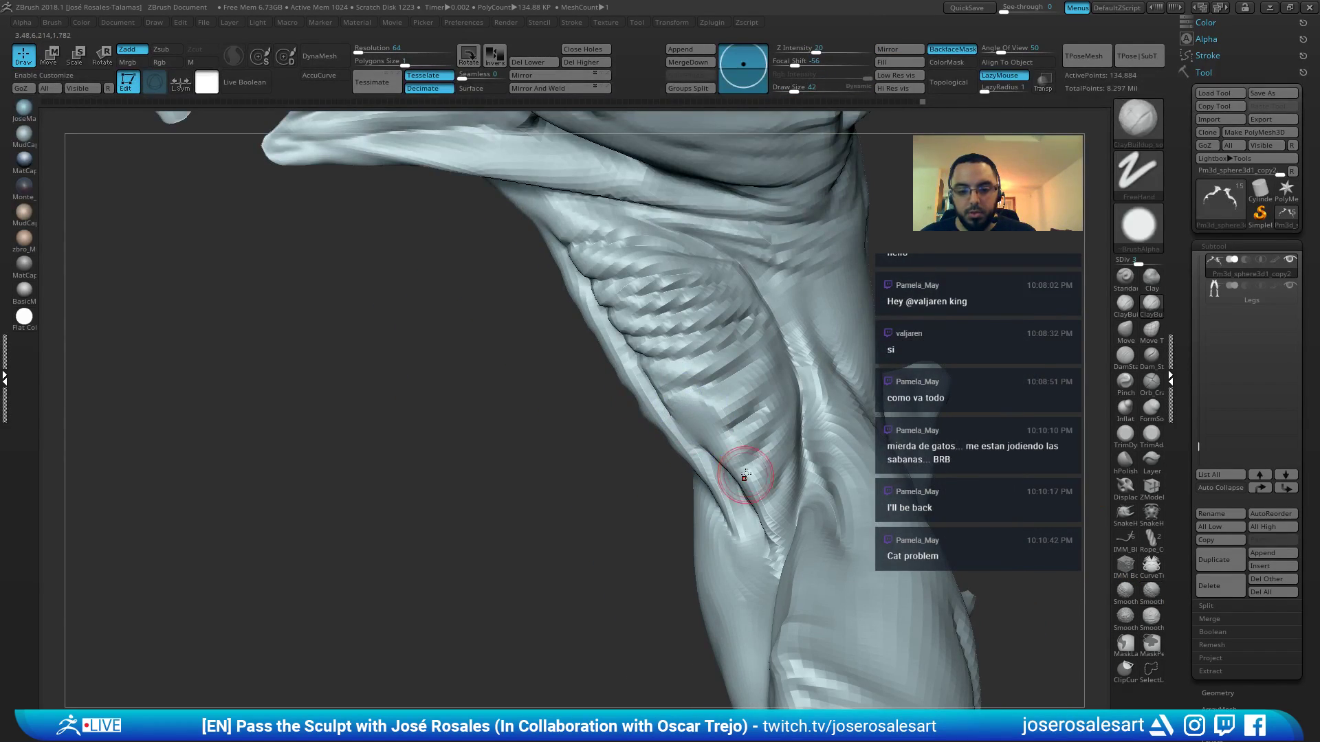
# Recarve the lower muscle folds with DamStandard at draw size 42 and raise the arms to subdivision level 4
pyautogui.press('b')
pyautogui.press('d')
pyautogui.press('s')
pyautogui.moveTo(632, 475); pyautogui.dragTo(683, 450)
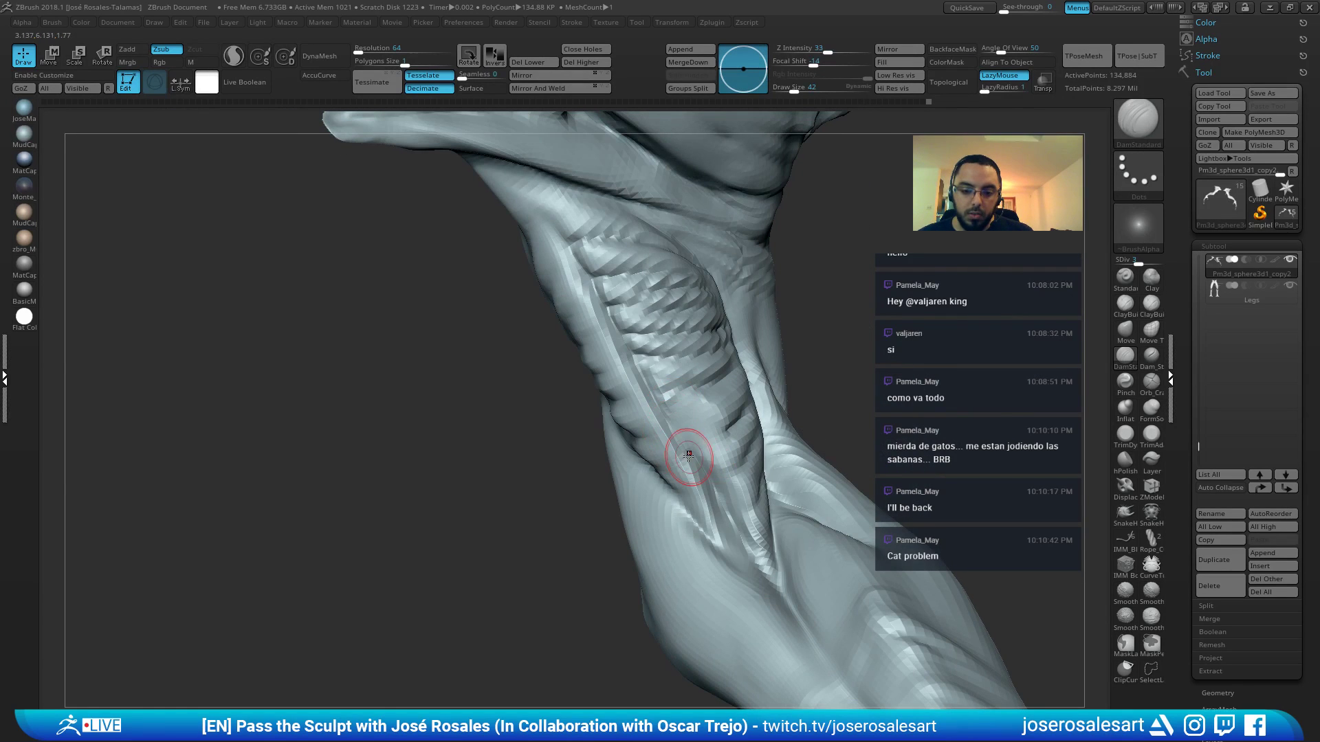
pyautogui.hotkey('ctrl', 'd')
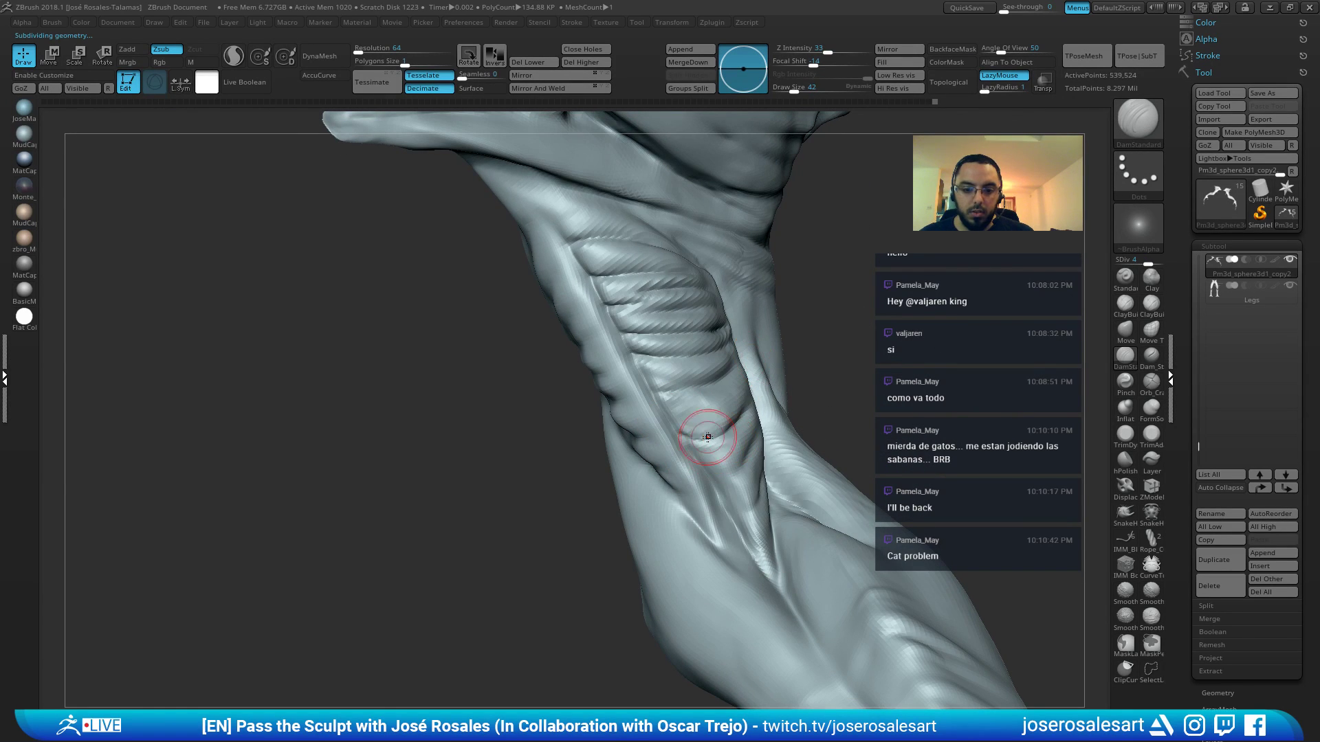
# Build up the lower end of the ribbed muscle with ClayBuildup at draw size 42 and smooth the added strokes
pyautogui.moveTo(737, 426)
pyautogui.mouseDown(button='right')
pyautogui.moveTo(760, 418)
pyautogui.moveTo(677, 427)
pyautogui.mouseUp(button='right')
pyautogui.press('2')
pyautogui.moveTo(657, 436); pyautogui.dragTo(730, 410)
pyautogui.moveTo(730, 410); pyautogui.dragTo(723, 393, button='right')
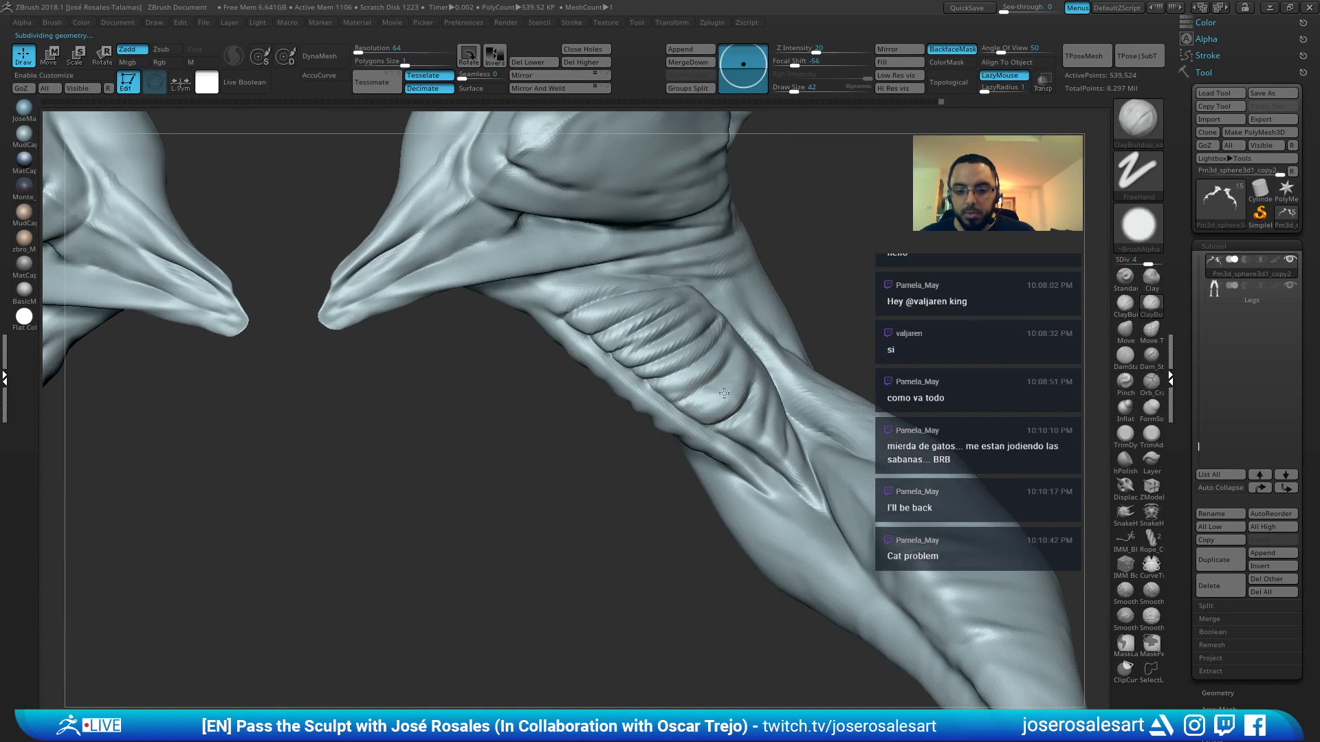
pyautogui.keyDown('shift'); pyautogui.moveTo(728, 393); pyautogui.dragTo(732, 395); pyautogui.keyUp('shift')
pyautogui.moveTo(732, 396); pyautogui.dragTo(736, 389, button='right')
pyautogui.keyDown('shift'); pyautogui.moveTo(737, 389); pyautogui.dragTo(707, 415); pyautogui.keyUp('shift')
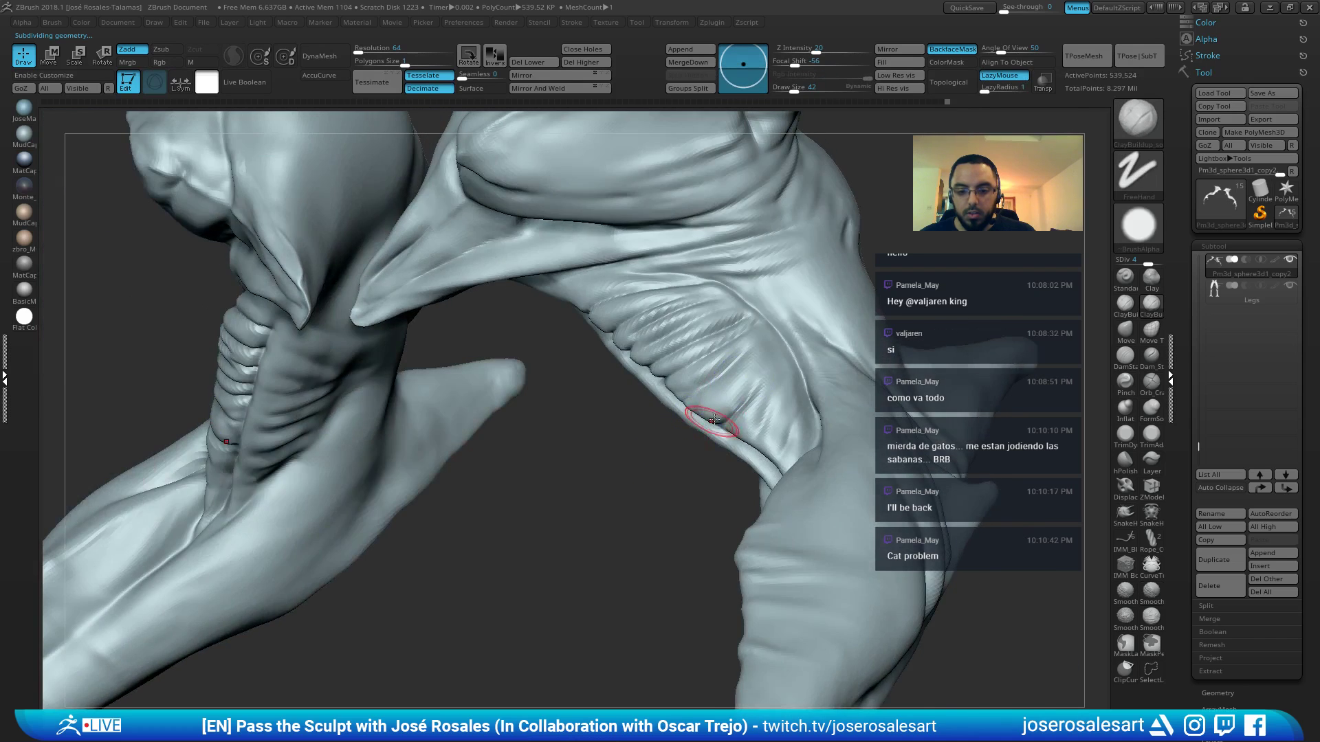
pyautogui.moveTo(707, 415); pyautogui.dragTo(722, 396, button='right')
# Carve the creases between the lower muscle folds with DamStandard at draw size 42
pyautogui.press('b')
pyautogui.press('d')
pyautogui.press('s')
pyautogui.moveTo(712, 442); pyautogui.dragTo(744, 447, button='right')
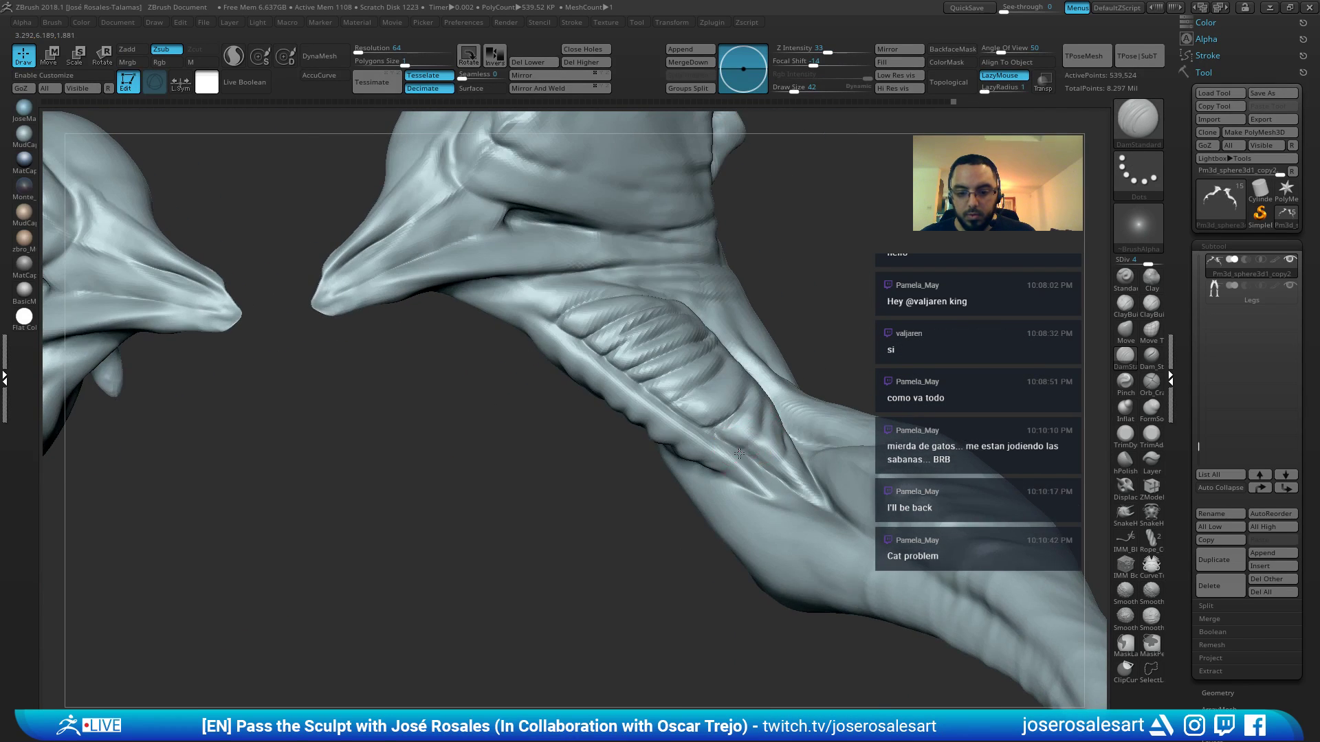
pyautogui.moveTo(756, 437)
pyautogui.mouseDown()
pyautogui.moveTo(768, 480)
pyautogui.moveTo(790, 448)
pyautogui.mouseUp()
pyautogui.moveTo(791, 438); pyautogui.dragTo(775, 471, button='right')
pyautogui.moveTo(822, 303)
pyautogui.mouseDown(button='right')
pyautogui.moveTo(618, 353)
pyautogui.moveTo(671, 404)
pyautogui.mouseUp(button='right')
pyautogui.moveTo(677, 377); pyautogui.dragTo(654, 424)
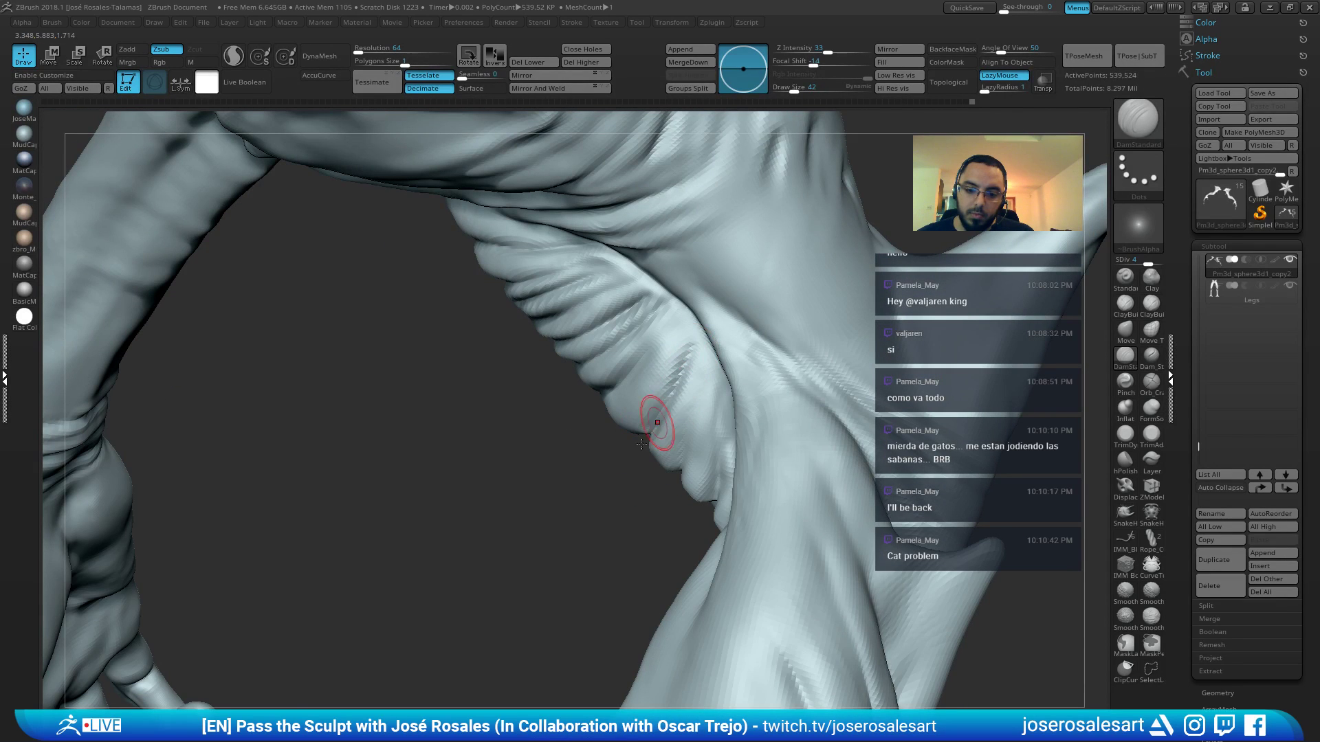
pyautogui.moveTo(654, 424); pyautogui.dragTo(683, 369, button='right')
pyautogui.moveTo(683, 369)
pyautogui.mouseDown()
pyautogui.moveTo(664, 419)
pyautogui.moveTo(700, 387)
pyautogui.mouseUp()
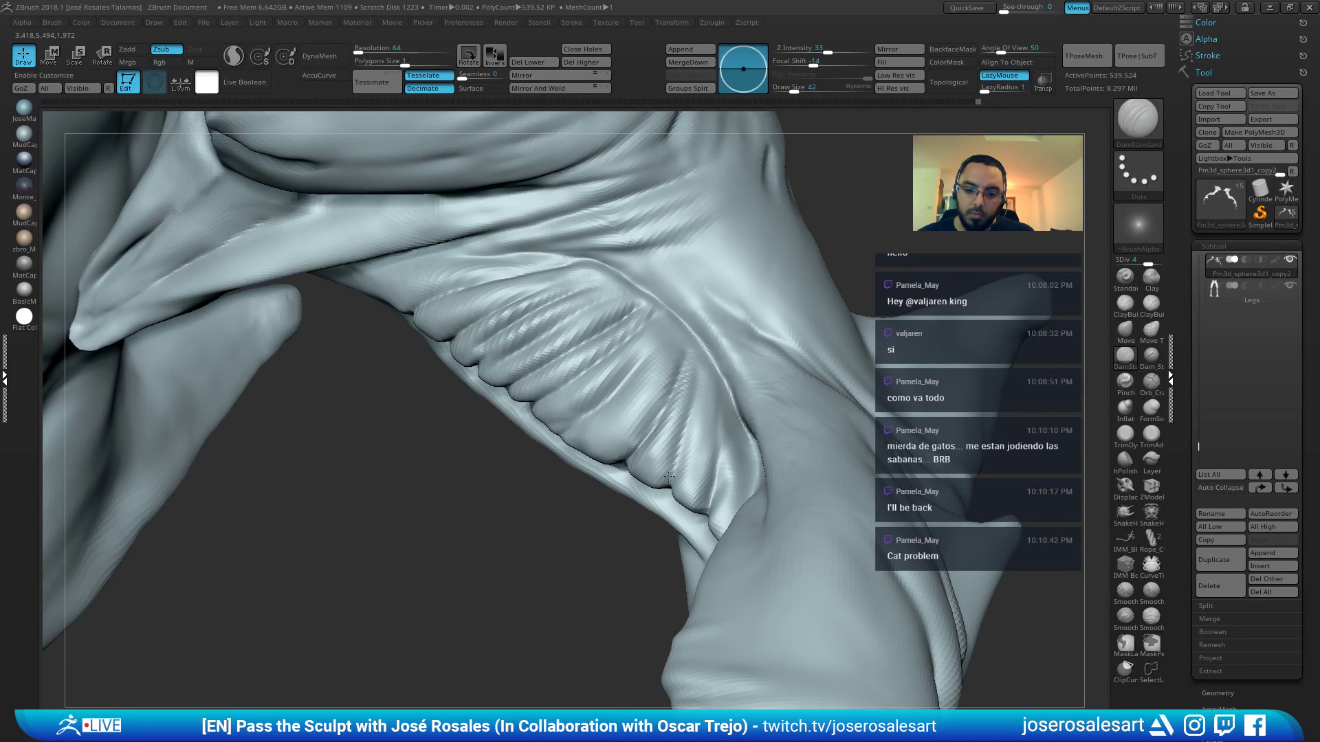
# Reshape the upper ends of the muscle folds with the Move brush, enlarging its draw size to 69
pyautogui.moveTo(662, 383); pyautogui.dragTo(647, 374, button='right')
pyautogui.press('b')
pyautogui.press('m')
pyautogui.press('v')
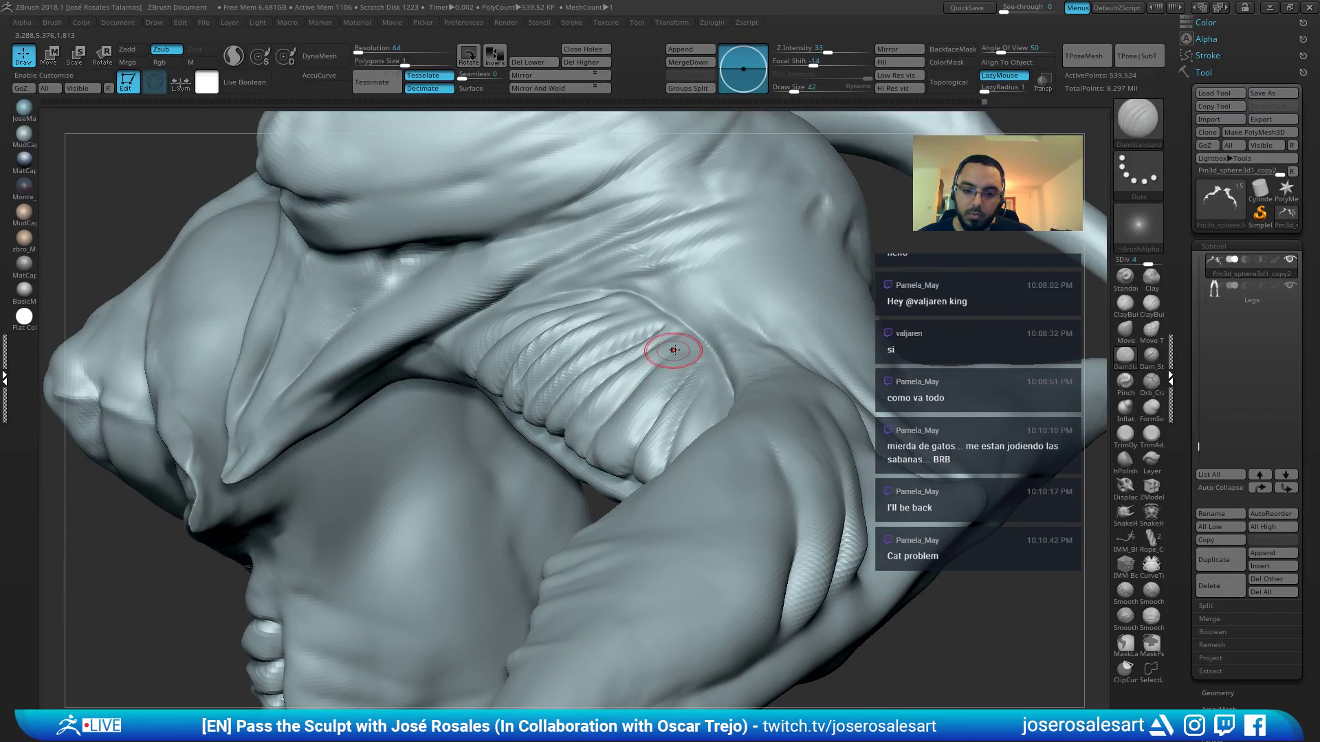
pyautogui.press('s')
pyautogui.moveTo(611, 360); pyautogui.dragTo(615, 360)
pyautogui.moveTo(642, 354); pyautogui.dragTo(619, 348, button='right')
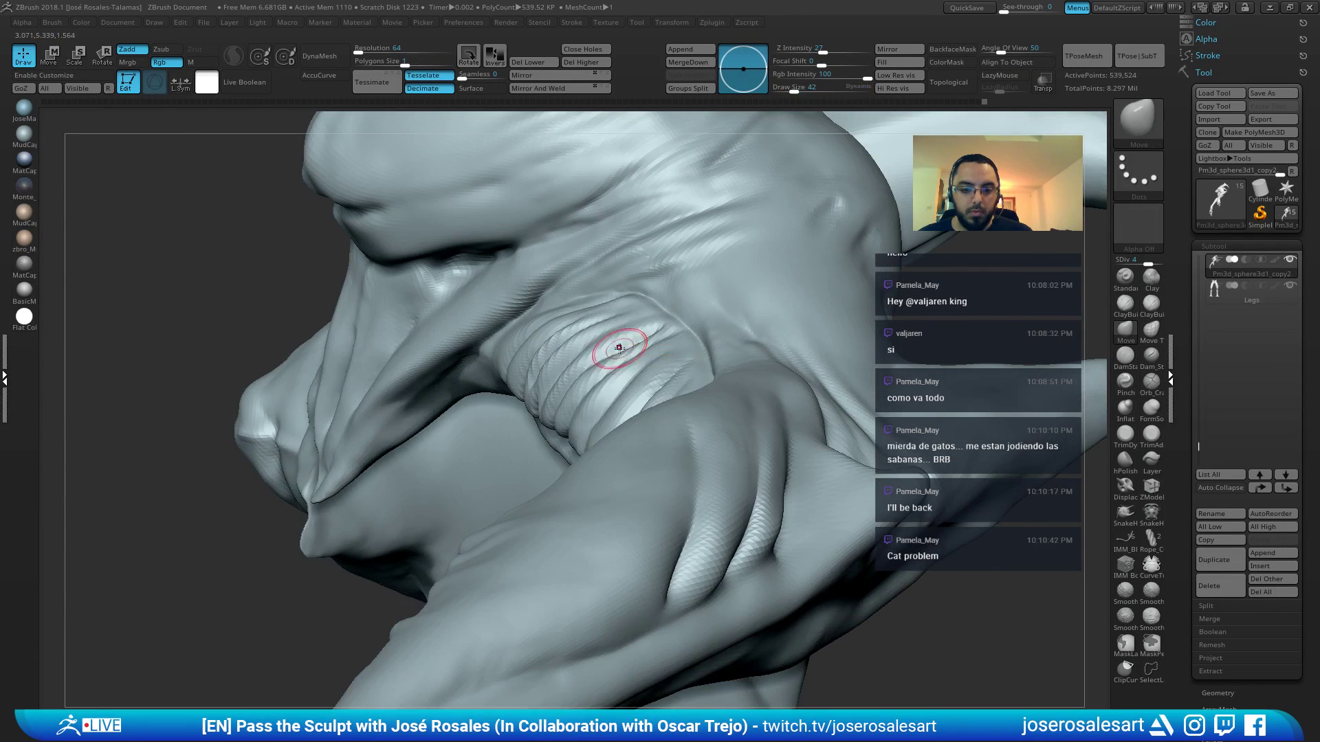
pyautogui.moveTo(617, 347); pyautogui.dragTo(632, 332)
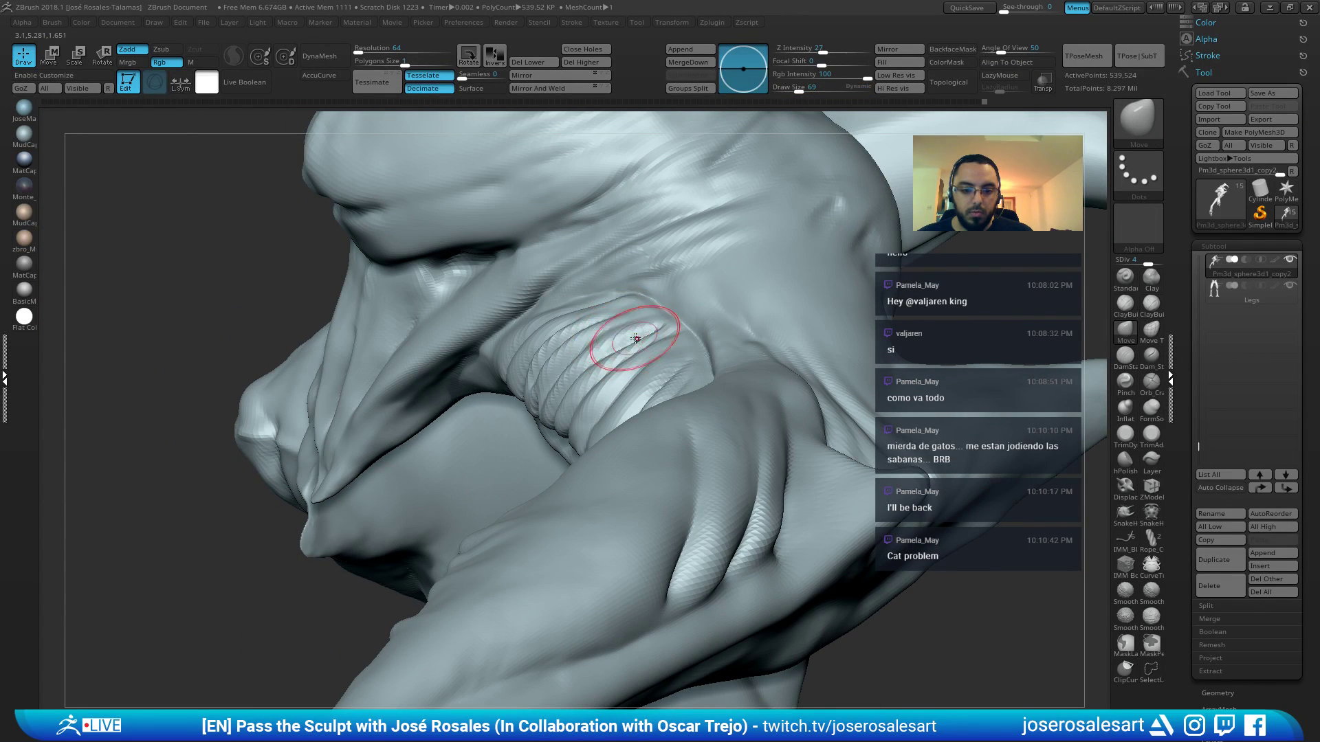
pyautogui.moveTo(635, 337)
pyautogui.mouseDown(button='right')
pyautogui.moveTo(636, 323)
pyautogui.moveTo(637, 334)
pyautogui.moveTo(529, 311)
pyautogui.moveTo(677, 337)
pyautogui.moveTo(689, 321)
pyautogui.moveTo(698, 406)
pyautogui.moveTo(680, 347)
pyautogui.mouseUp(button='right')
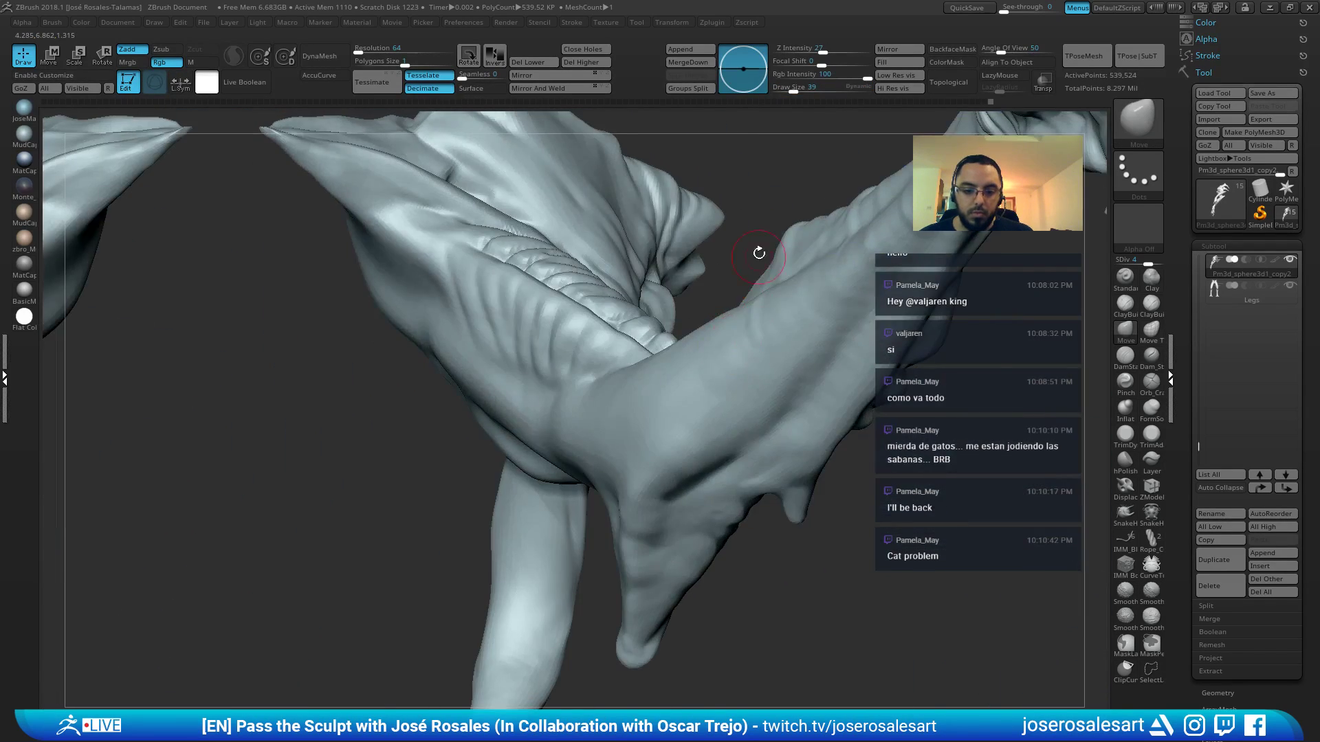
pyautogui.moveTo(758, 252)
pyautogui.mouseDown(button='right')
pyautogui.moveTo(663, 471)
pyautogui.moveTo(702, 344)
pyautogui.mouseUp(button='right')
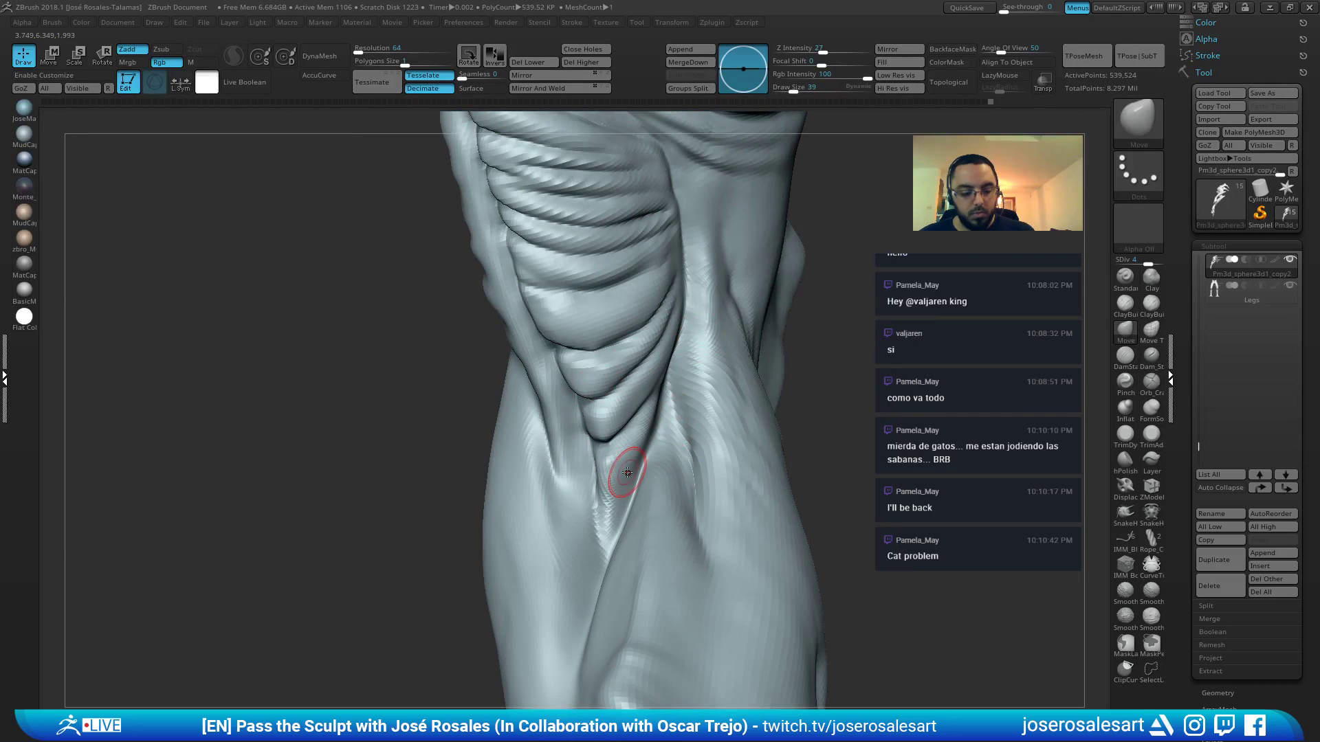
# Carve the narrow tip below the last muscle fold with DamStandard at draw size 39
pyautogui.press('b')
pyautogui.press('d')
pyautogui.press('s')
pyautogui.moveTo(588, 519); pyautogui.dragTo(602, 527, button='right')
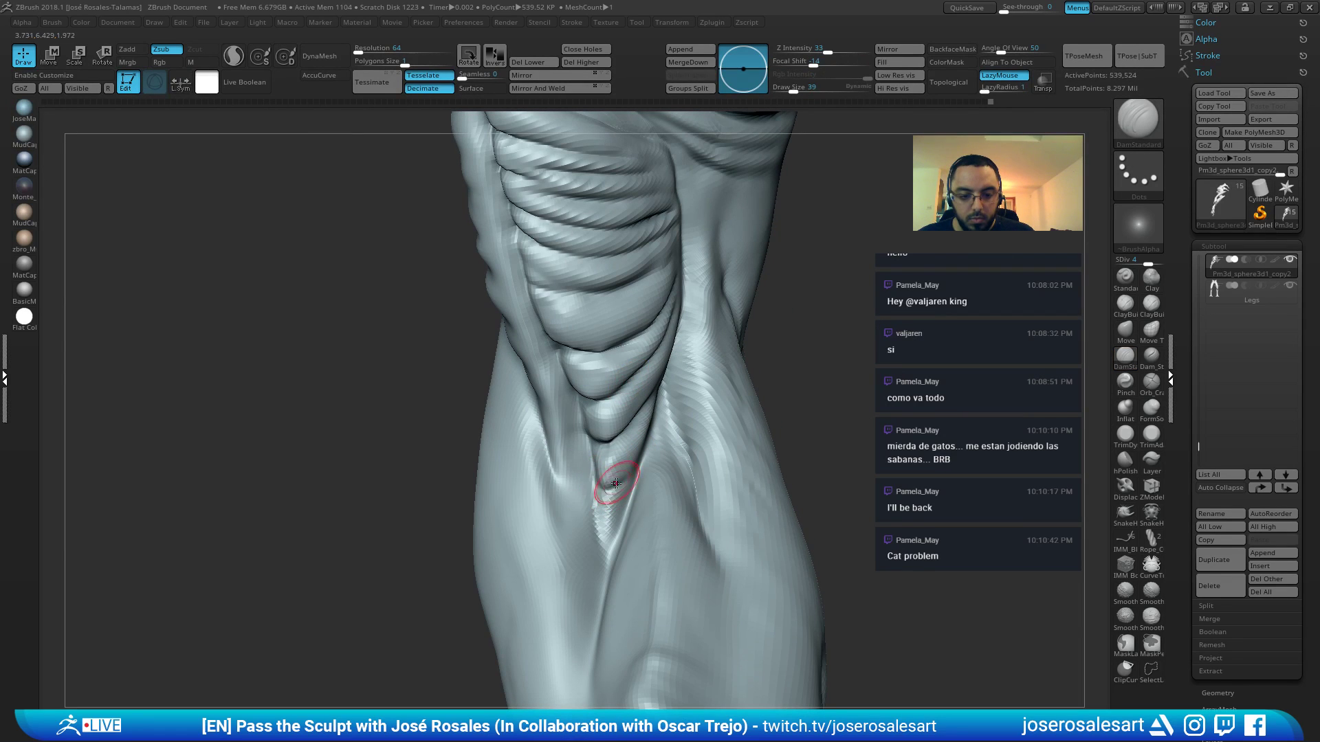
pyautogui.moveTo(627, 475)
pyautogui.mouseDown(button='right')
pyautogui.moveTo(616, 479)
pyautogui.moveTo(626, 443)
pyautogui.moveTo(599, 472)
pyautogui.moveTo(569, 474)
pyautogui.mouseUp(button='right')
# Build up the lowest muscle folds with ClayBuildup at draw size 39 and smooth along them
pyautogui.press('b')
pyautogui.press('c')
pyautogui.press('b')
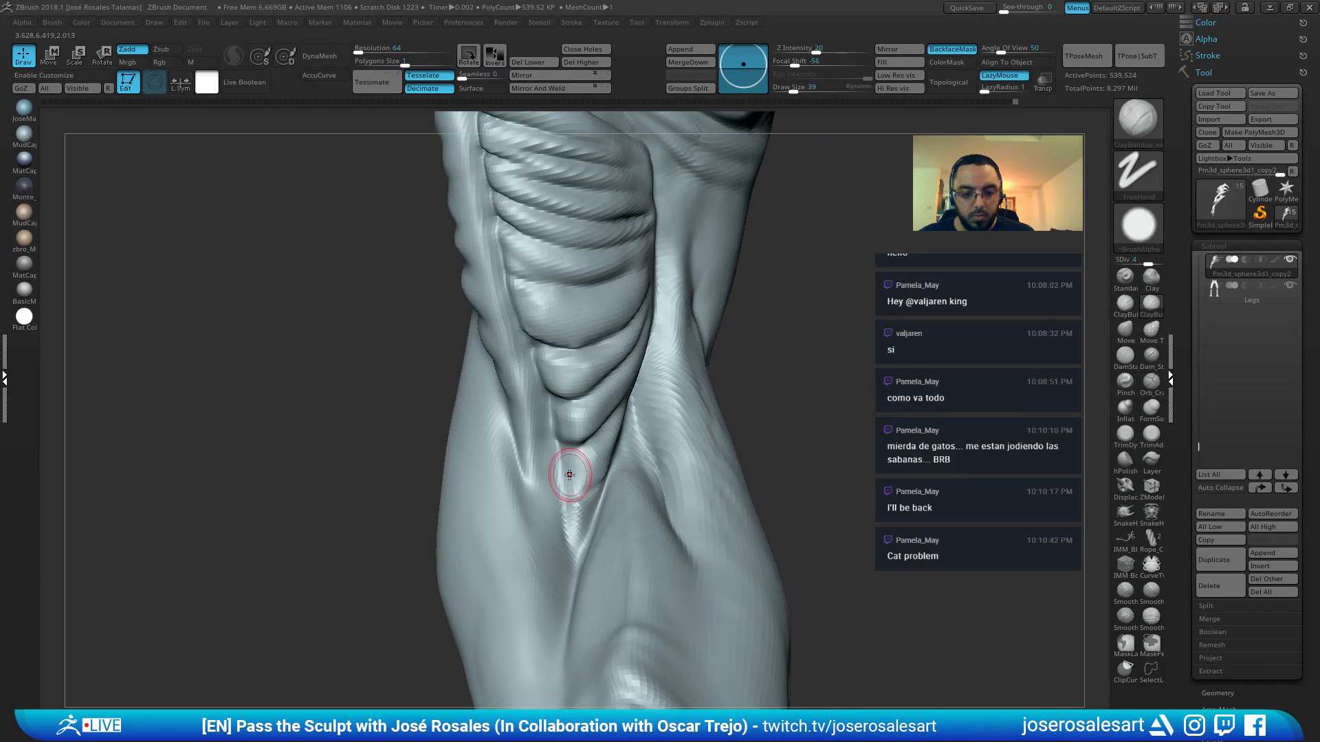
pyautogui.moveTo(616, 435)
pyautogui.mouseDown(button='right')
pyautogui.moveTo(608, 462)
pyautogui.moveTo(639, 397)
pyautogui.mouseUp(button='right')
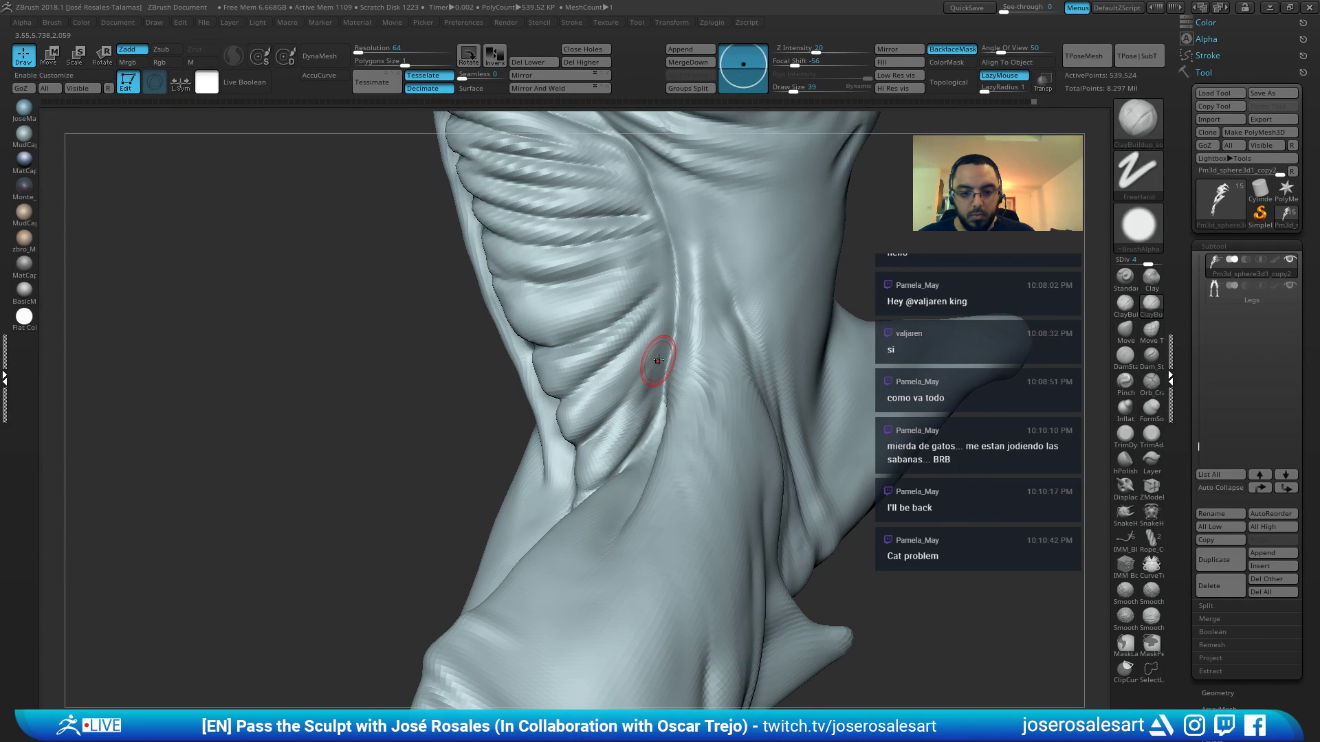
pyautogui.moveTo(636, 353)
pyautogui.keyDown('shift'); pyautogui.mouseDown()
pyautogui.moveTo(560, 436)
pyautogui.moveTo(627, 408)
pyautogui.moveTo(593, 428)
pyautogui.mouseUp(); pyautogui.keyUp('shift')
# Recarve the creases where the lowest folds meet the arm's edge with DamStandard at draw size 39
pyautogui.press('b')
pyautogui.press('d')
pyautogui.press('s')
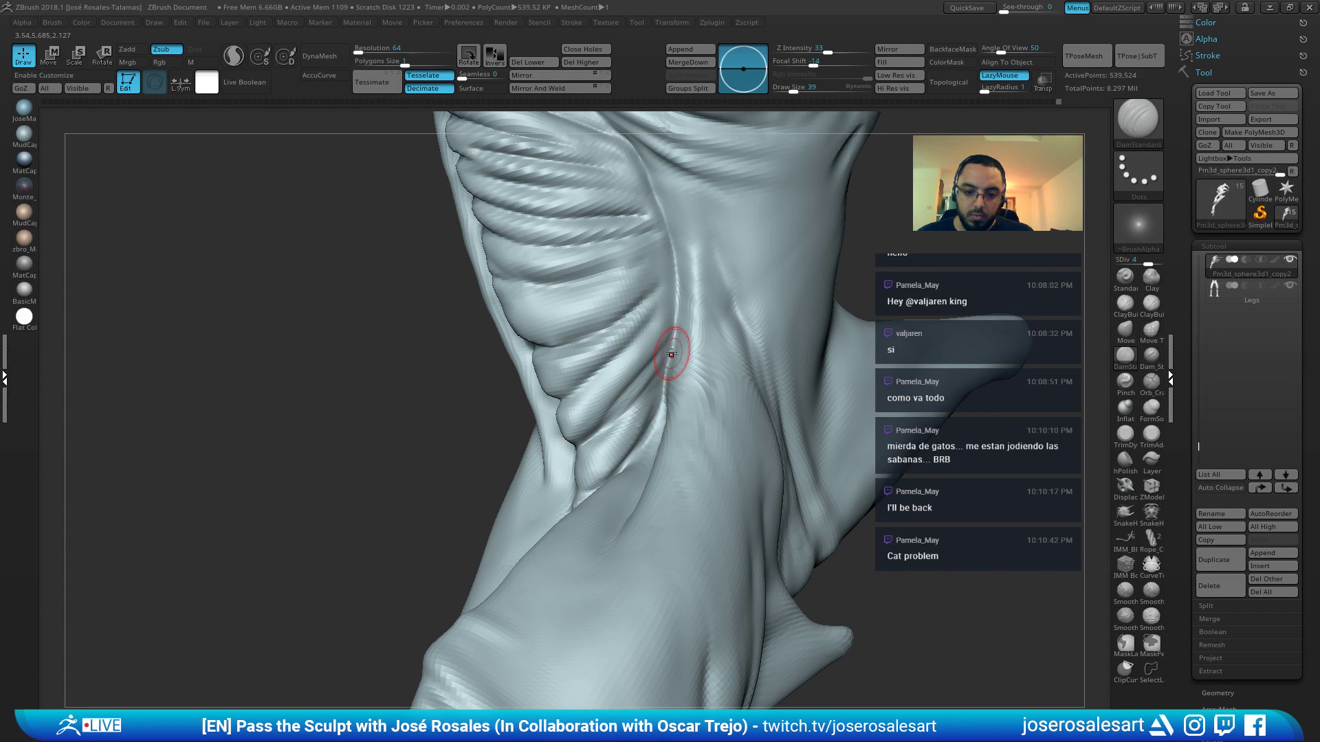
pyautogui.moveTo(575, 430); pyautogui.dragTo(404, 177, button='right')
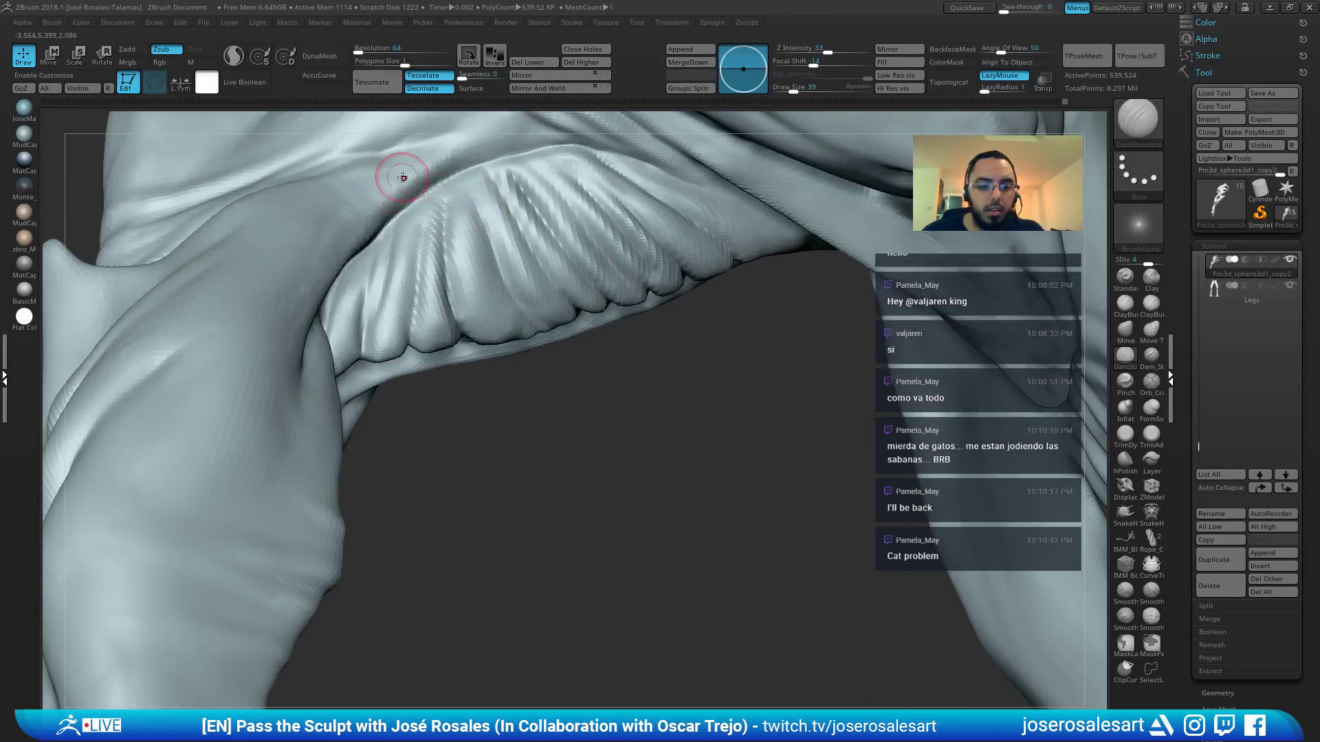
# Raise the strands at the upper ends of the opposite arm's folds with the Standard brush at draw size 23
pyautogui.press('b')
pyautogui.press('s')
pyautogui.press('t')
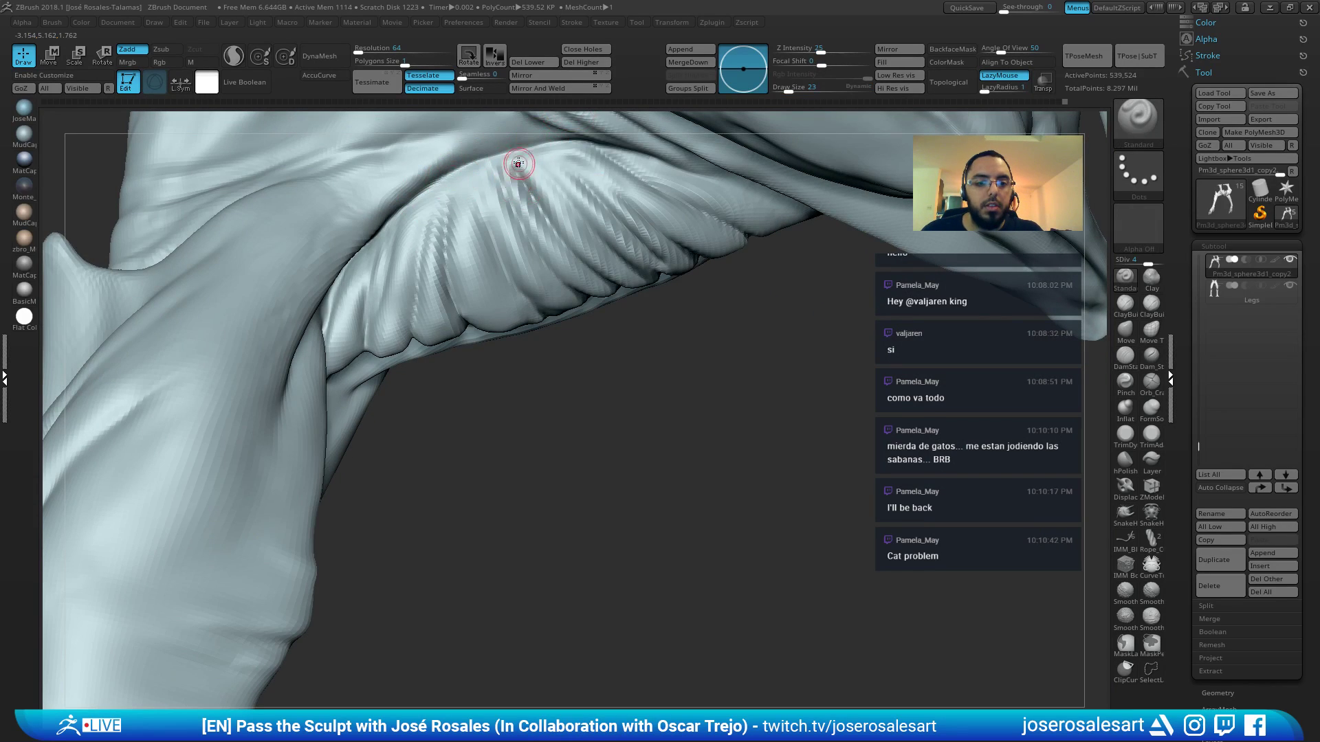
pyautogui.moveTo(515, 168)
pyautogui.mouseDown(button='right')
pyautogui.moveTo(557, 142)
pyautogui.moveTo(530, 146)
pyautogui.mouseUp(button='right')
pyautogui.keyDown('ctrl'); pyautogui.moveTo(725, 218); pyautogui.dragTo(442, 318, button='right'); pyautogui.keyUp('ctrl')
pyautogui.moveTo(339, 337); pyautogui.dragTo(444, 243, button='right')
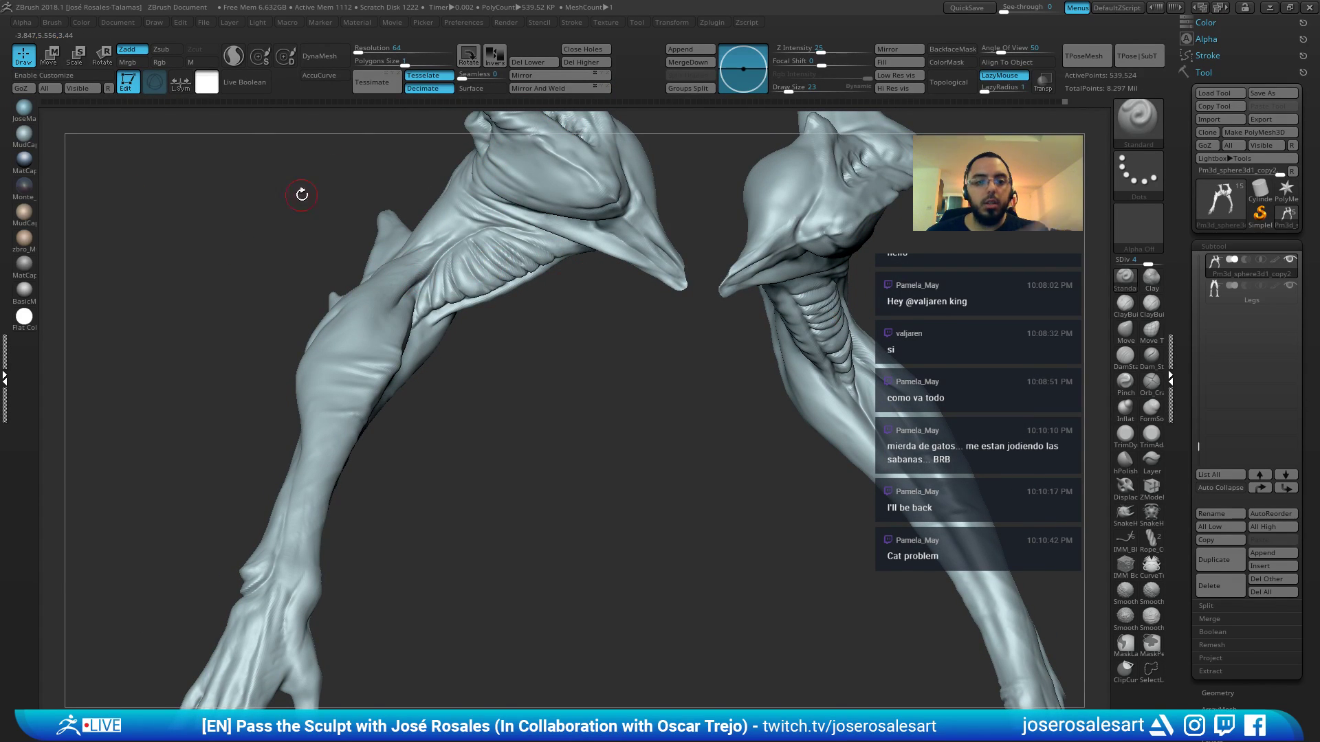
pyautogui.keyDown('ctrl'); pyautogui.moveTo(339, 281); pyautogui.dragTo(559, 230, button='right'); pyautogui.keyUp('ctrl')
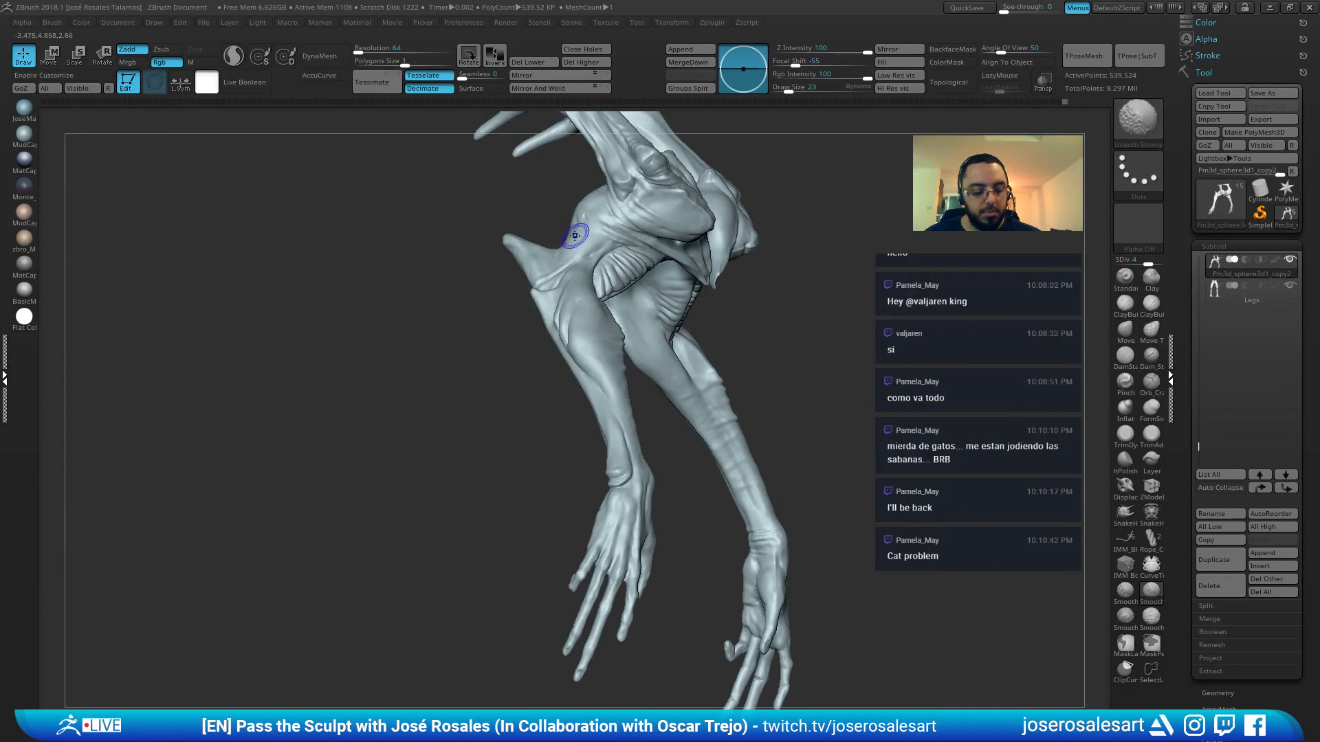
# Show the polyframe and lower the arms to subdivision level 1 to examine the base topology
pyautogui.hotkey('shift', 'f')
pyautogui.keyDown('shift'); pyautogui.moveTo(652, 295); pyautogui.dragTo(592, 332, button='right'); pyautogui.keyUp('shift')
pyautogui.moveTo(460, 329)
pyautogui.keyDown('ctrl'); pyautogui.mouseDown(button='right')
pyautogui.moveTo(505, 306)
pyautogui.moveTo(402, 328)
pyautogui.mouseUp(button='right'); pyautogui.keyUp('ctrl')
pyautogui.hotkey('shift', 'd')
pyautogui.hotkey('shift', 'd')
pyautogui.hotkey('shift', 'd')
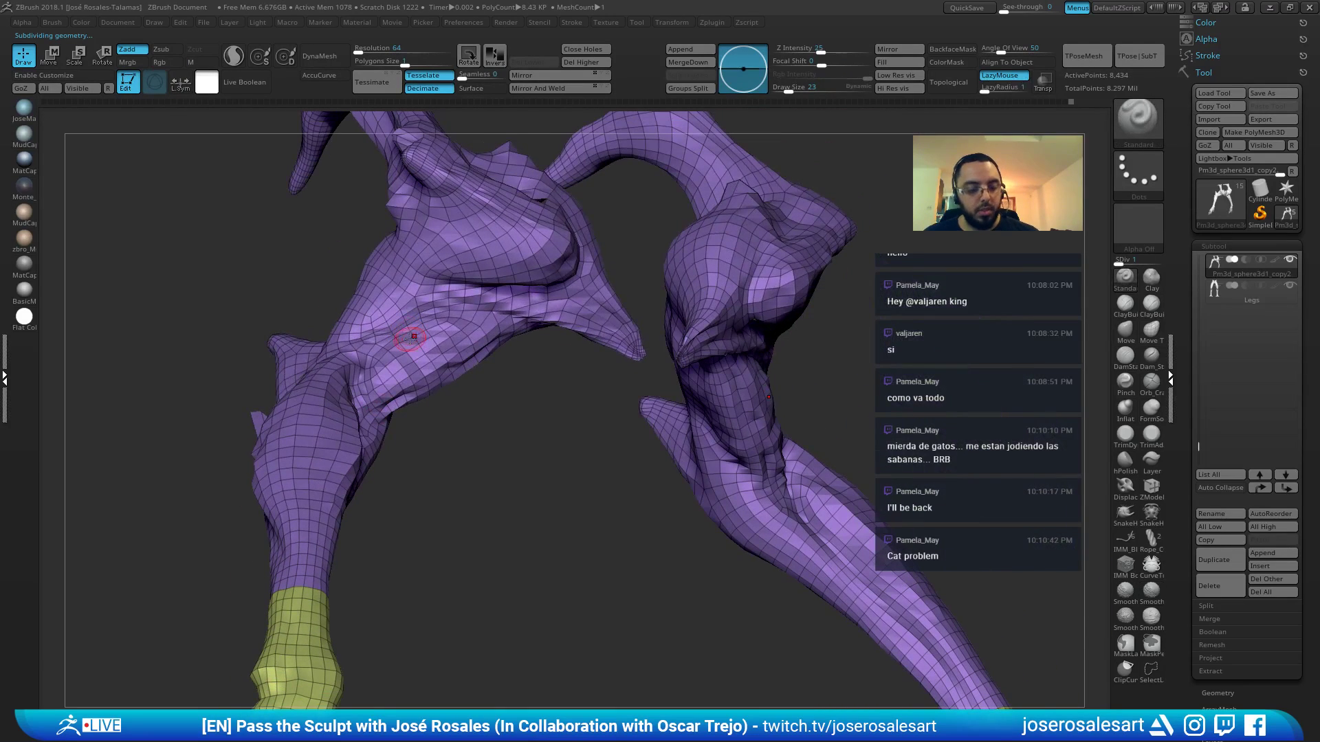
pyautogui.press('shift')
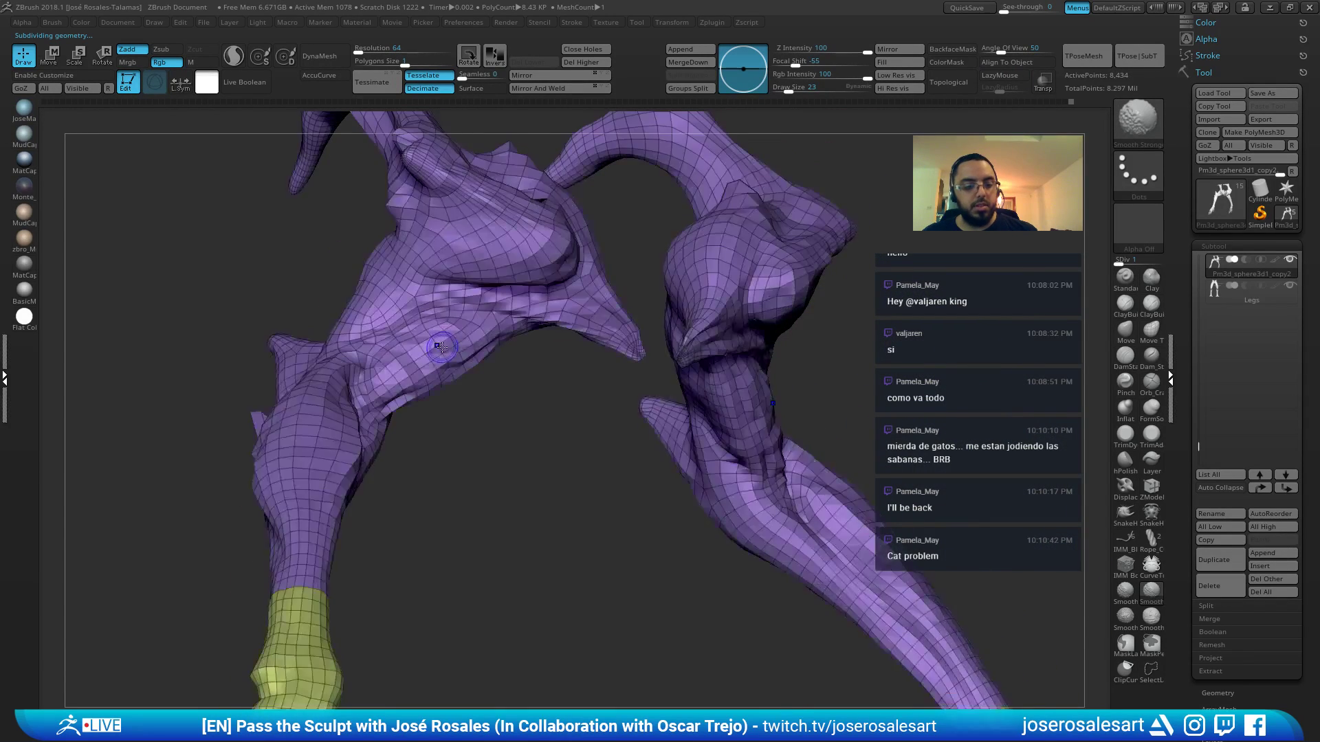
# Raise the arms to subdivision level 5 and hide the polyframe
pyautogui.press('f')
pyautogui.press('d')
pyautogui.press('d')
pyautogui.press('d')
pyautogui.press('d')
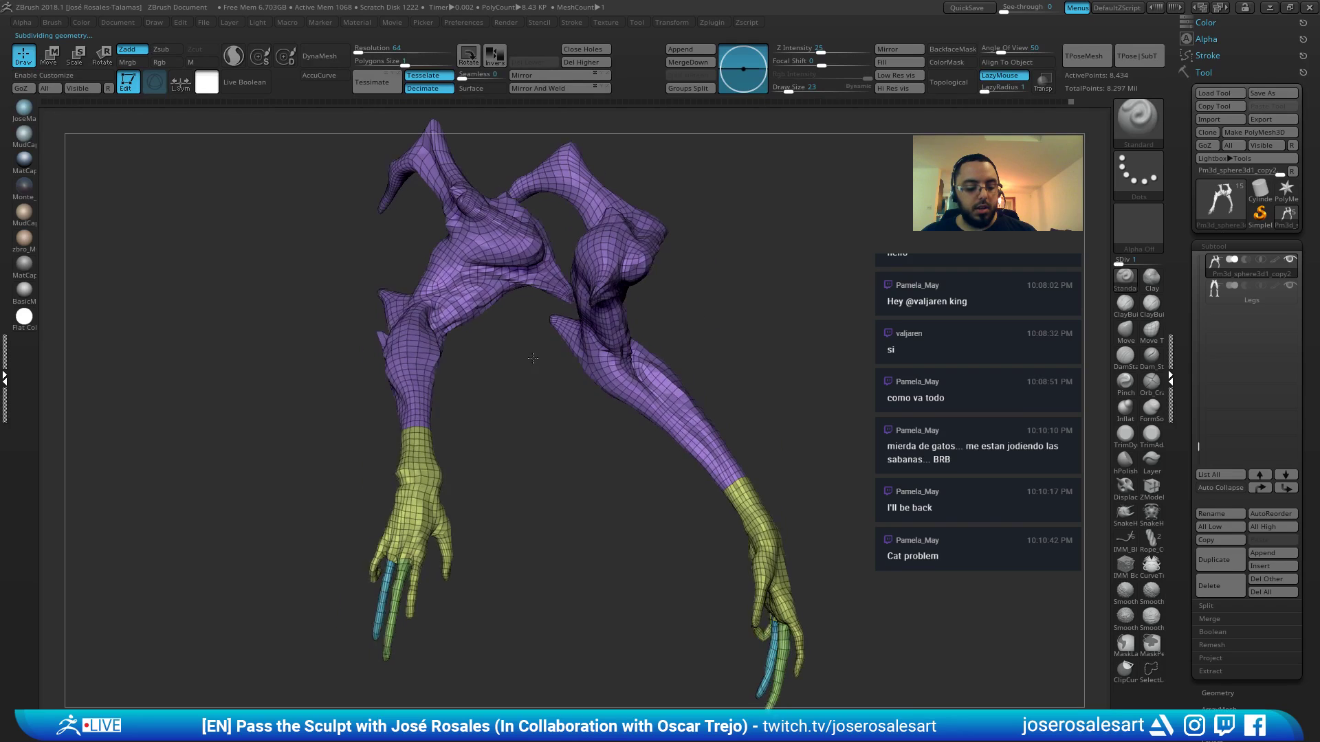
pyautogui.moveTo(461, 342)
pyautogui.mouseDown(button='right')
pyautogui.moveTo(520, 316)
pyautogui.moveTo(477, 280)
pyautogui.moveTo(566, 203)
pyautogui.mouseUp(button='right')
pyautogui.hotkey('shift', 'f')
# Set the draw size to 51 and smooth the upper ends of the ribbed folds
pyautogui.press('s')
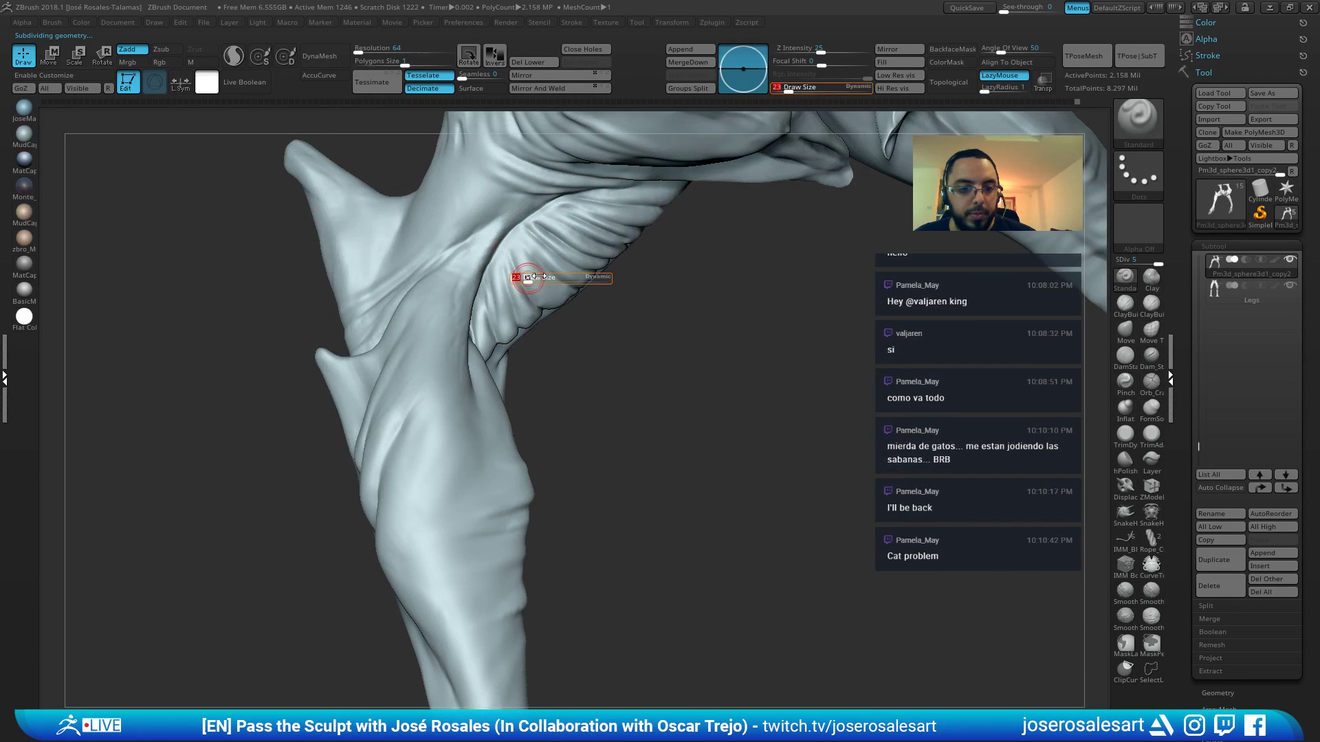
pyautogui.click(536, 277)
pyautogui.keyDown('ctrl'); pyautogui.moveTo(534, 272); pyautogui.dragTo(582, 220, button='right'); pyautogui.keyUp('ctrl')
pyautogui.press('s')
pyautogui.click(542, 201)
pyautogui.keyDown('shift'); pyautogui.moveTo(543, 204); pyautogui.dragTo(540, 199); pyautogui.keyUp('shift')
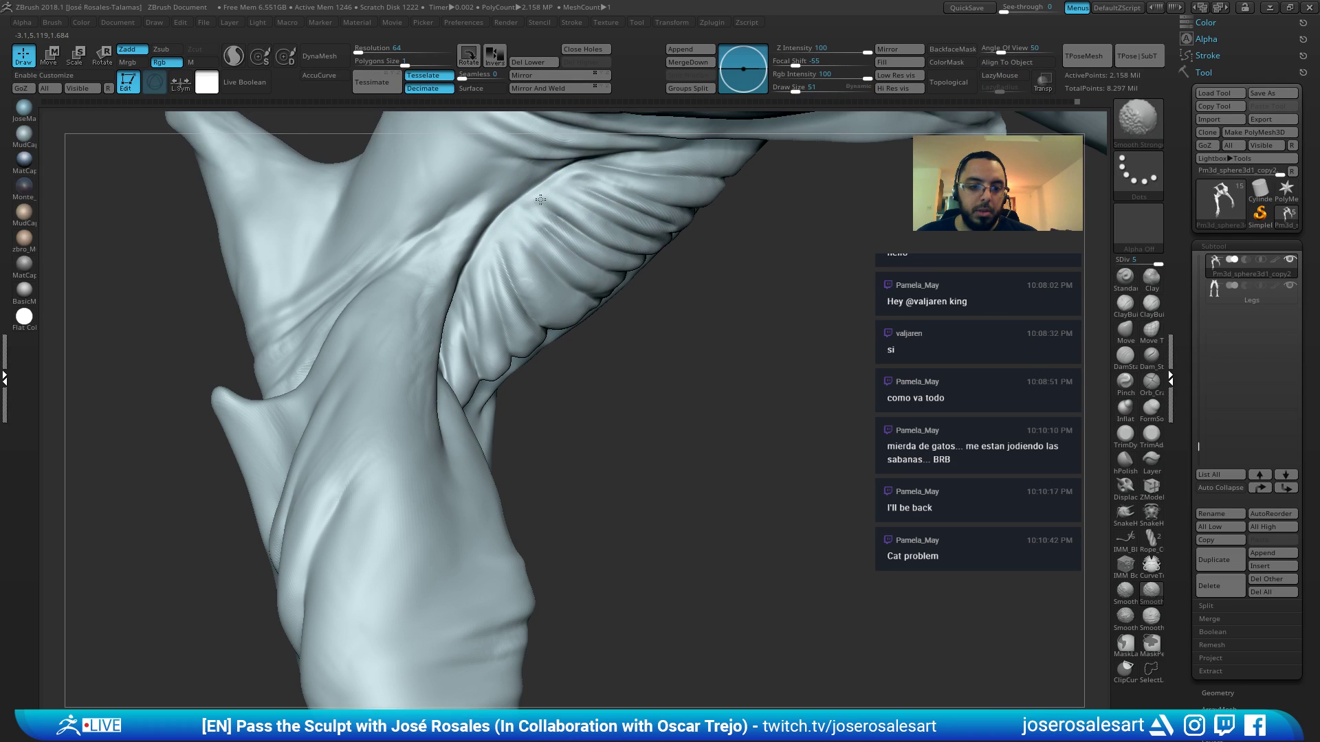
pyautogui.press('ctrl')
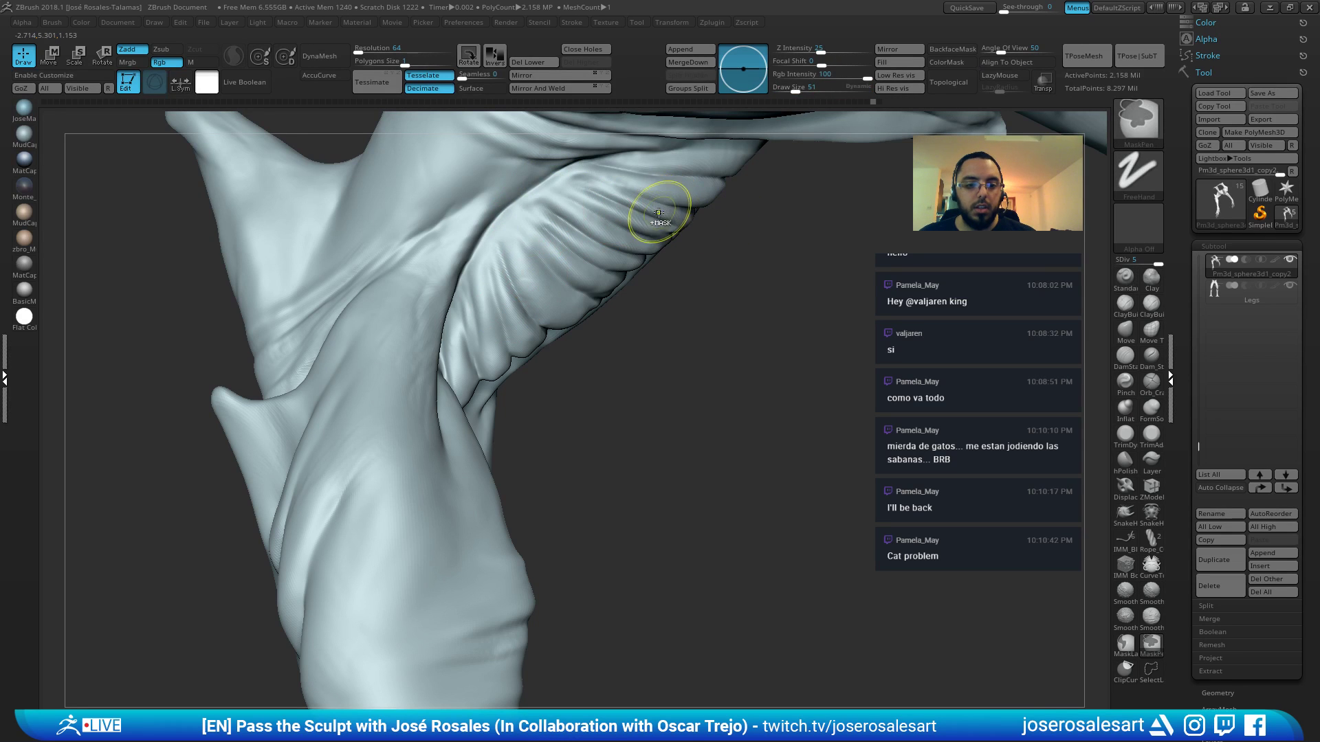
pyautogui.moveTo(646, 206)
pyautogui.keyDown('alt'); pyautogui.mouseDown(button='right')
pyautogui.moveTo(625, 323)
pyautogui.moveTo(620, 234)
pyautogui.mouseUp(button='right'); pyautogui.keyUp('alt')
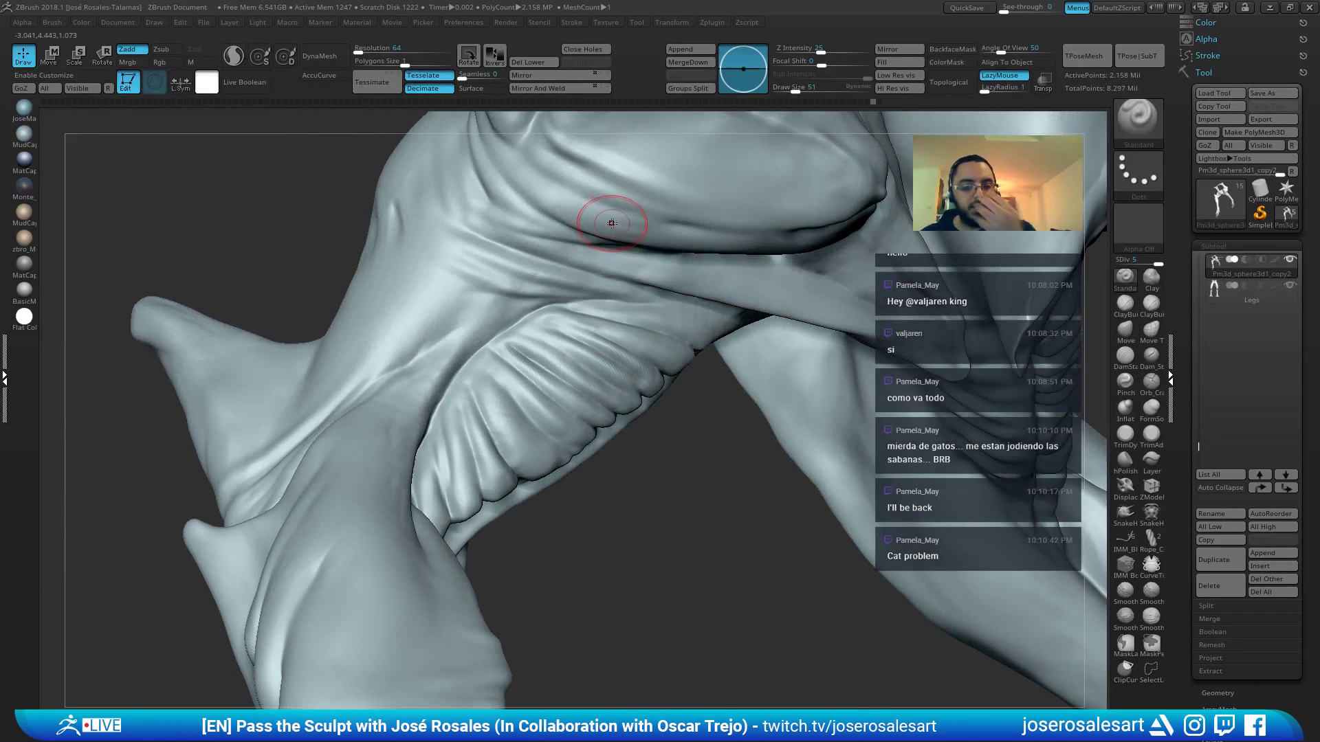
# Choose ClayBuildup and examine the other arm's ribbed folds with the polyframe shown briefly
pyautogui.moveTo(815, 330)
pyautogui.mouseDown(button='right')
pyautogui.moveTo(816, 254)
pyautogui.moveTo(857, 224)
pyautogui.moveTo(808, 313)
pyautogui.moveTo(736, 289)
pyautogui.moveTo(826, 216)
pyautogui.mouseUp(button='right')
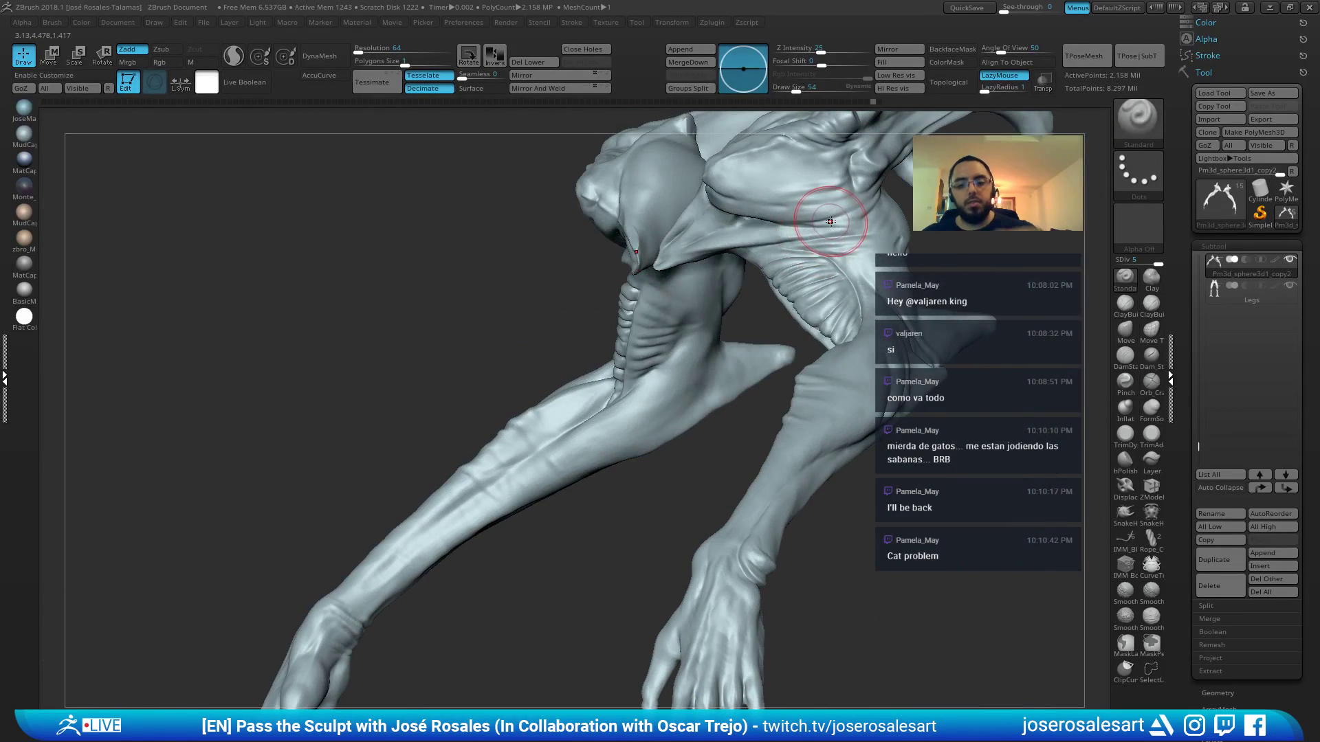
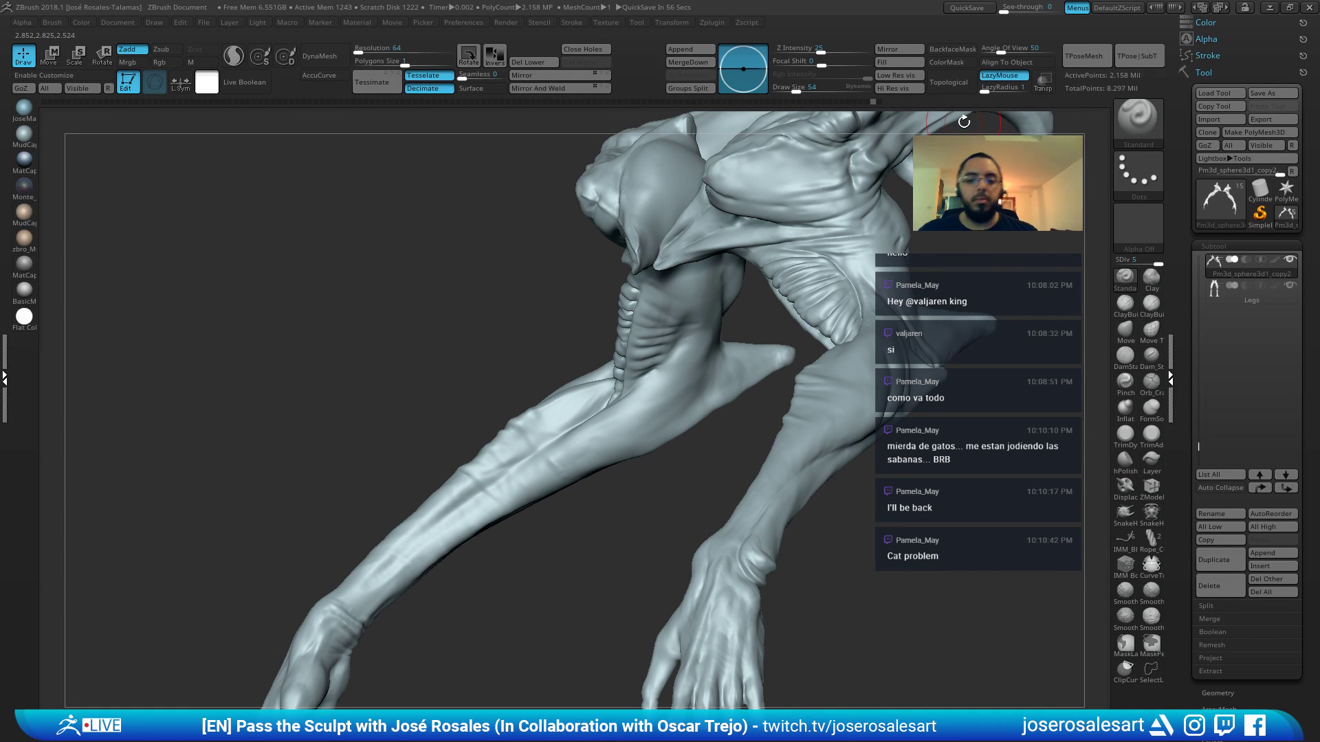
pyautogui.moveTo(957, 266)
pyautogui.keyDown('alt'); pyautogui.mouseDown(button='right')
pyautogui.moveTo(753, 289)
pyautogui.moveTo(715, 309)
pyautogui.moveTo(718, 322)
pyautogui.moveTo(694, 295)
pyautogui.mouseUp(button='right'); pyautogui.keyUp('alt')
pyautogui.press('2')
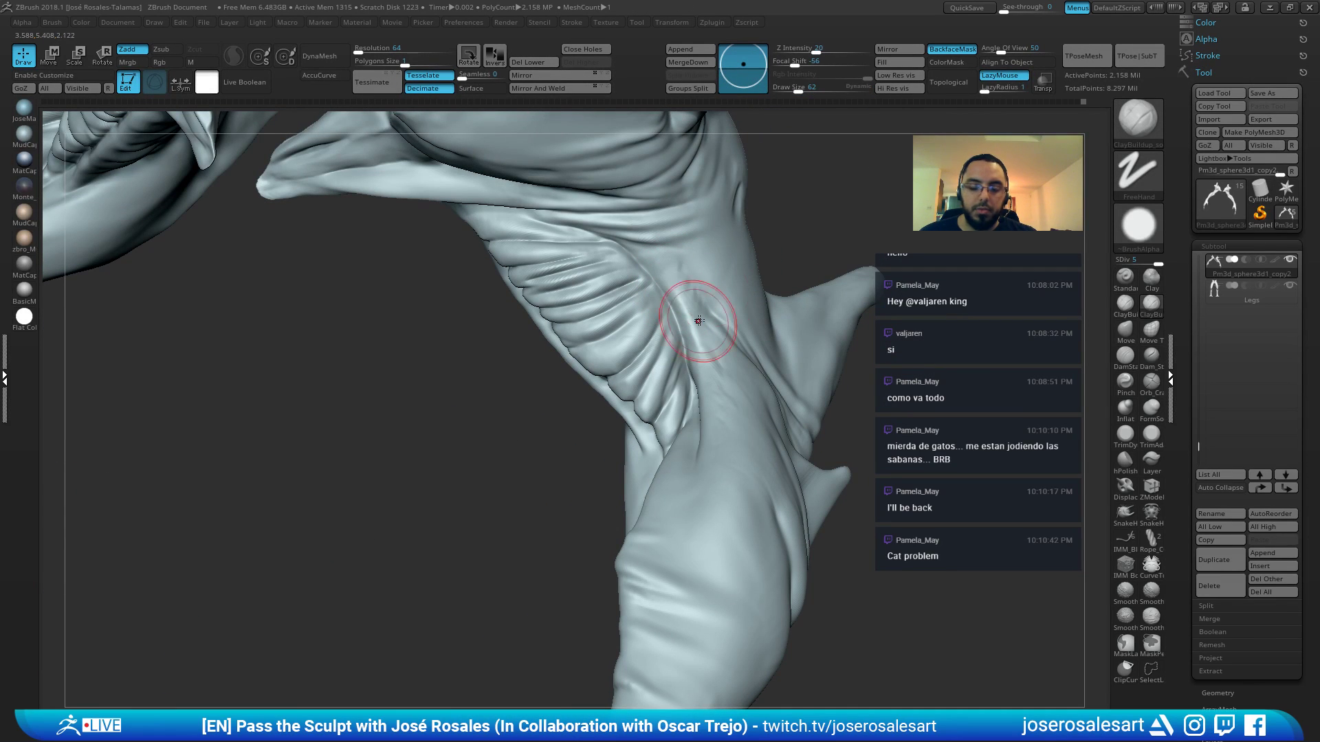
pyautogui.hotkey('shift', 'f')
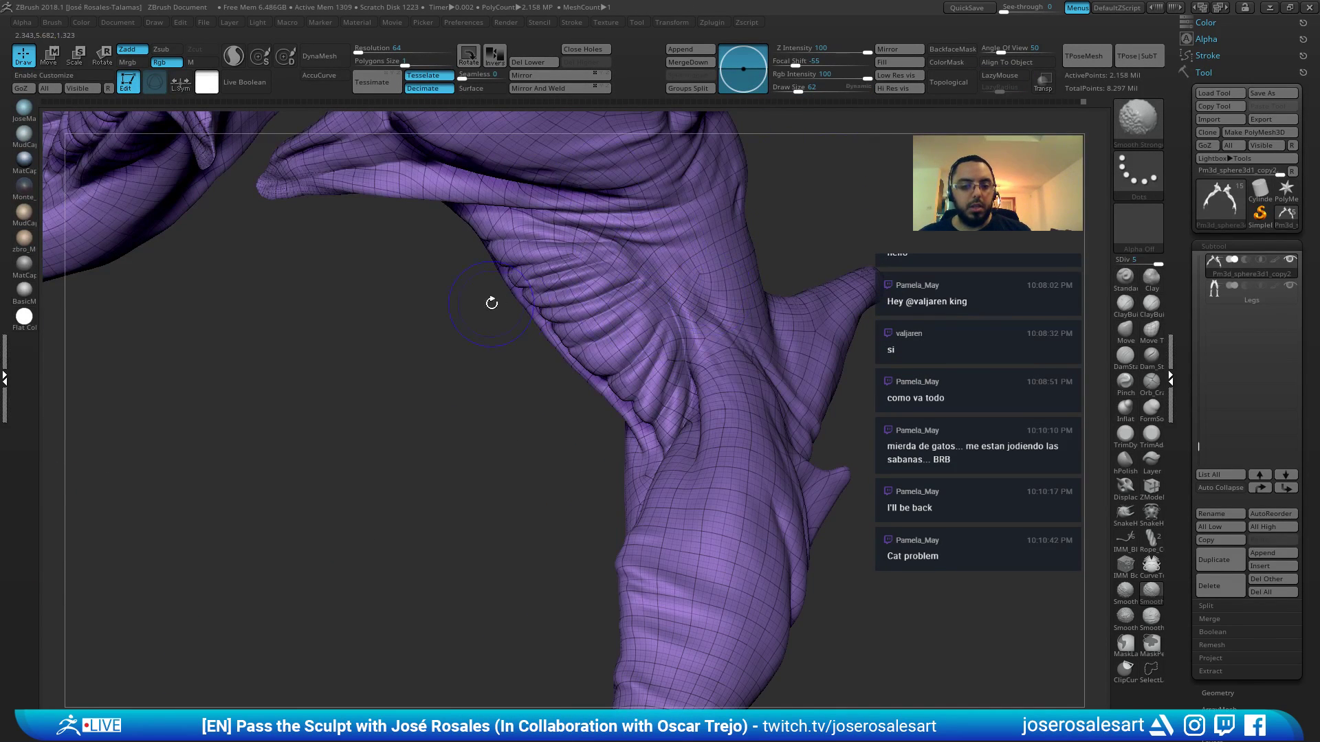
pyautogui.hotkey('shift', 'f')
pyautogui.moveTo(451, 336)
pyautogui.keyDown('alt'); pyautogui.mouseDown(button='right')
pyautogui.moveTo(474, 384)
pyautogui.moveTo(491, 196)
pyautogui.mouseUp(button='right'); pyautogui.keyUp('alt')
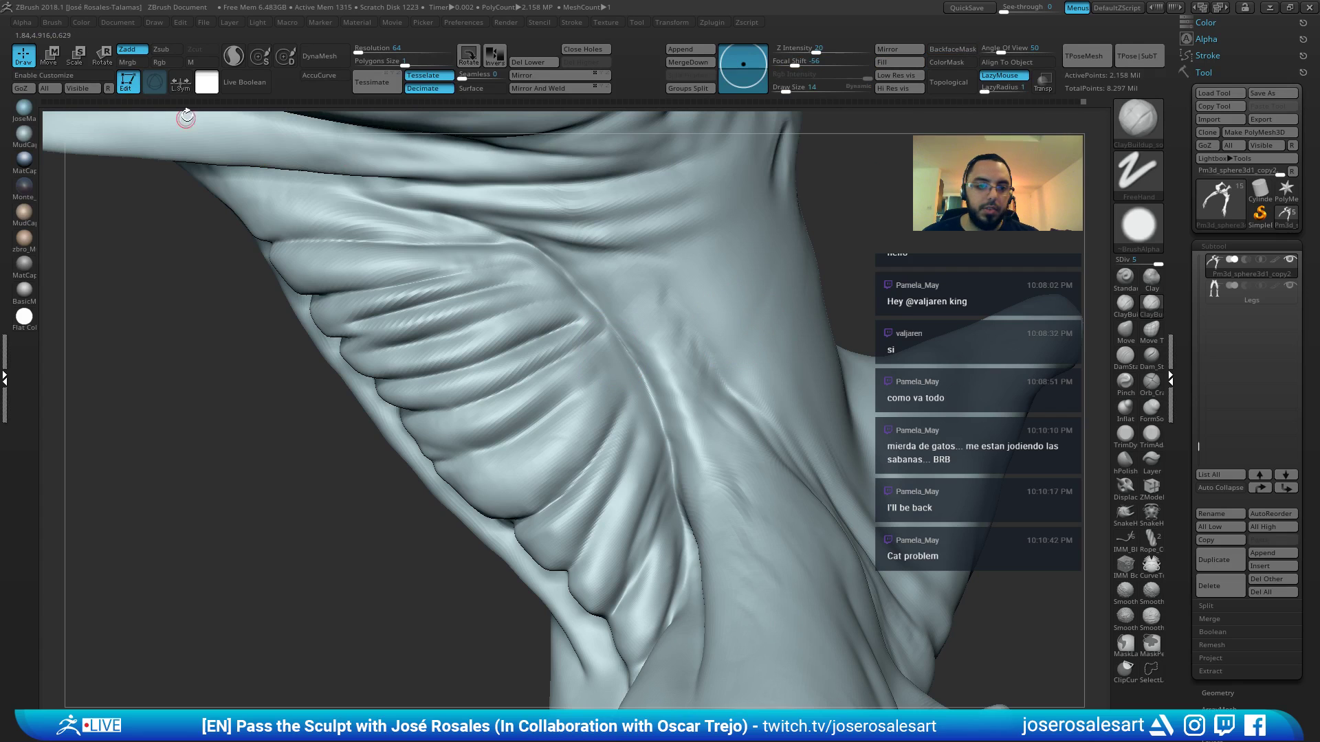
# Raise fine strands at the upper ends of the muscle folds with the Standard brush at draw size 17
pyautogui.hotkey('alt', 's')
pyautogui.moveTo(321, 307); pyautogui.dragTo(549, 296, button='right')
pyautogui.moveTo(286, 259)
pyautogui.mouseDown(button='right')
pyautogui.moveTo(1152, 310)
pyautogui.moveTo(350, 266)
pyautogui.moveTo(618, 261)
pyautogui.moveTo(459, 226)
pyautogui.moveTo(418, 276)
pyautogui.mouseUp(button='right')
pyautogui.press('s')
pyautogui.press('b')
pyautogui.press('s')
pyautogui.press('t')
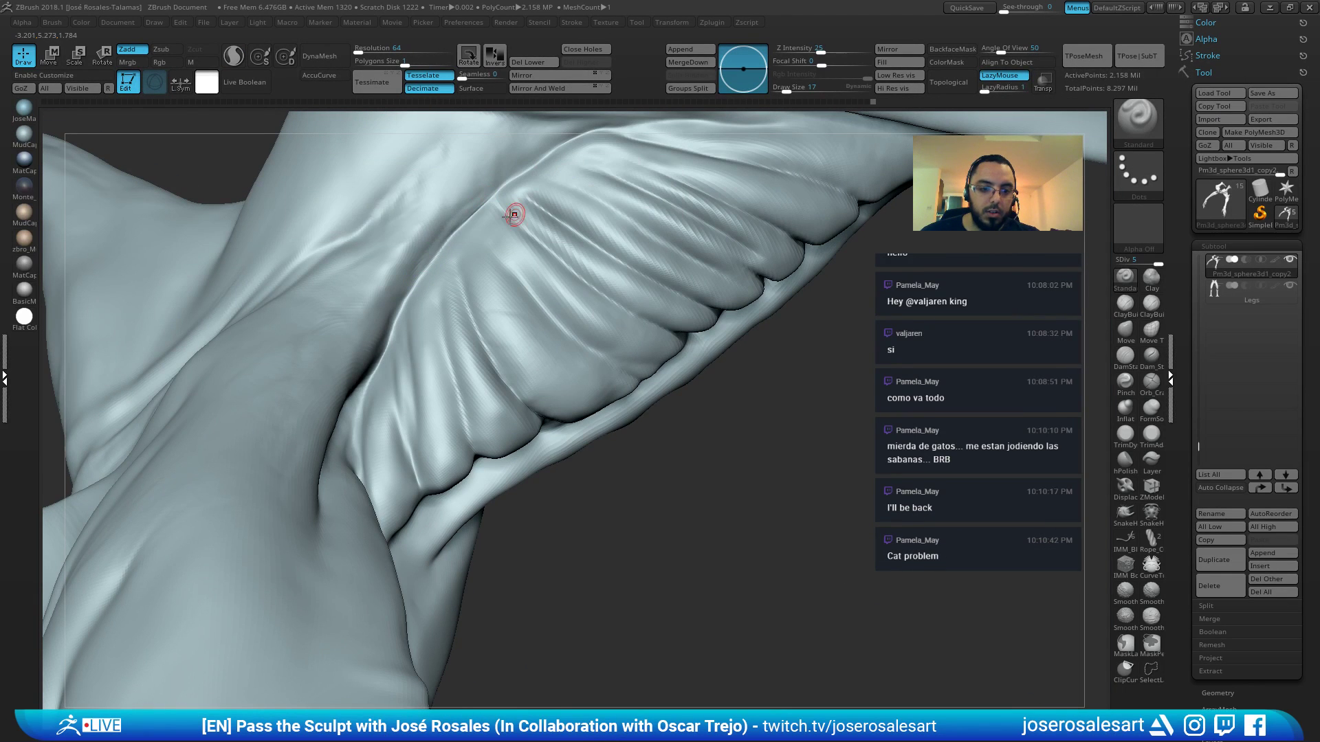
pyautogui.hotkey('shift', 'f')
pyautogui.hotkey('shift', 'f')
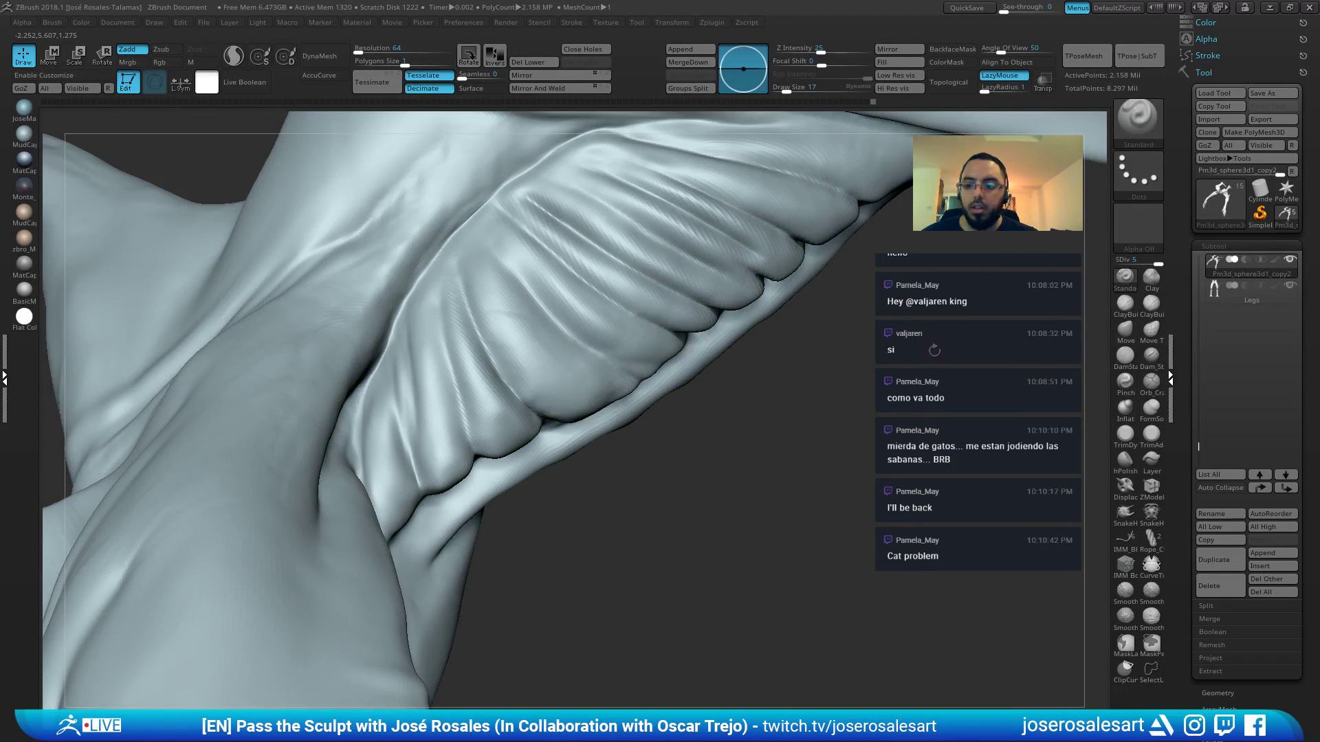
pyautogui.press('l')
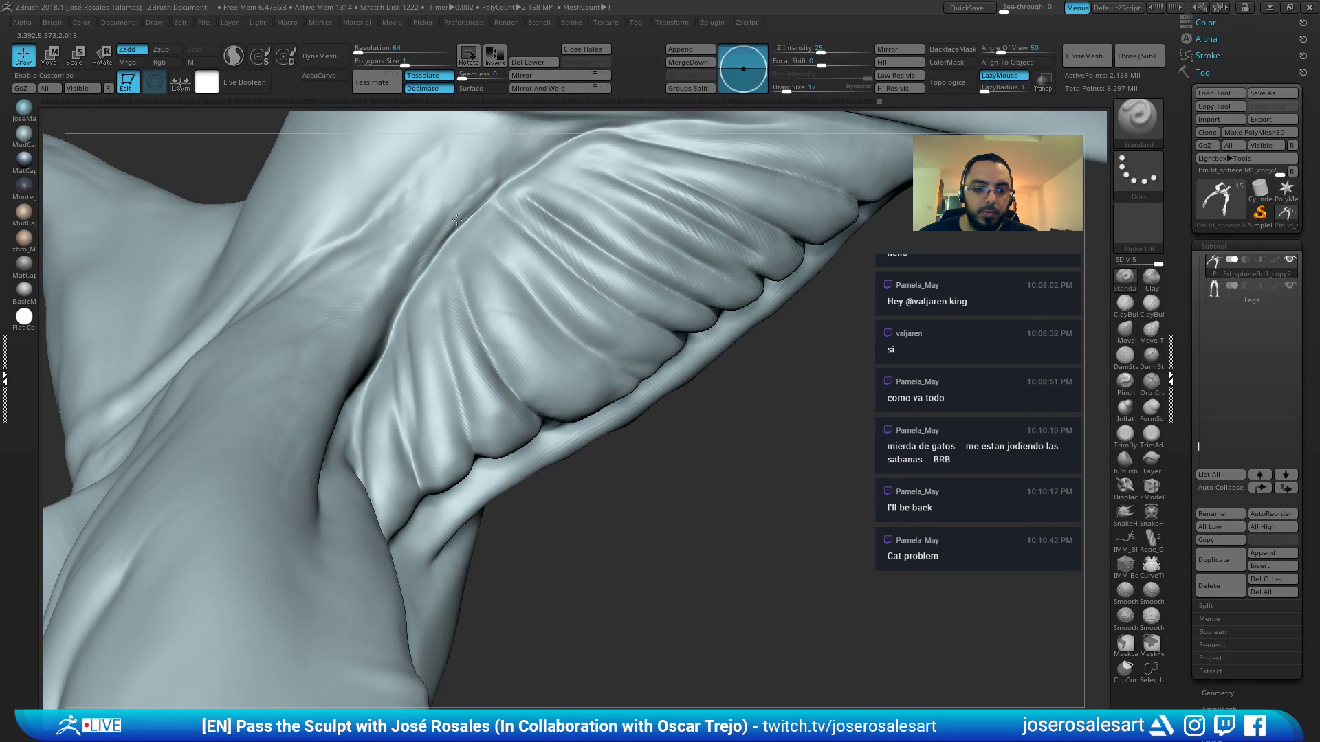
pyautogui.moveTo(457, 220); pyautogui.dragTo(454, 227)
pyautogui.click(233, 57)
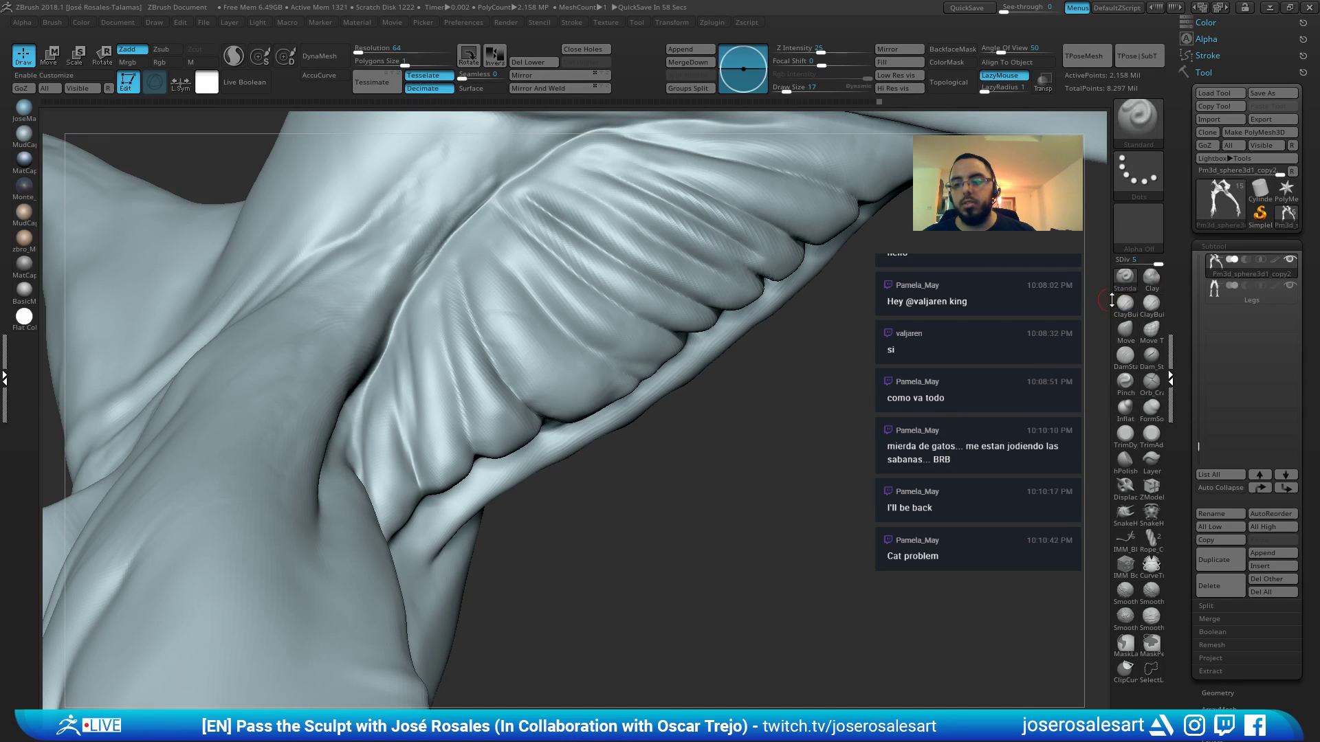
pyautogui.moveTo(739, 260); pyautogui.dragTo(568, 167, button='right')
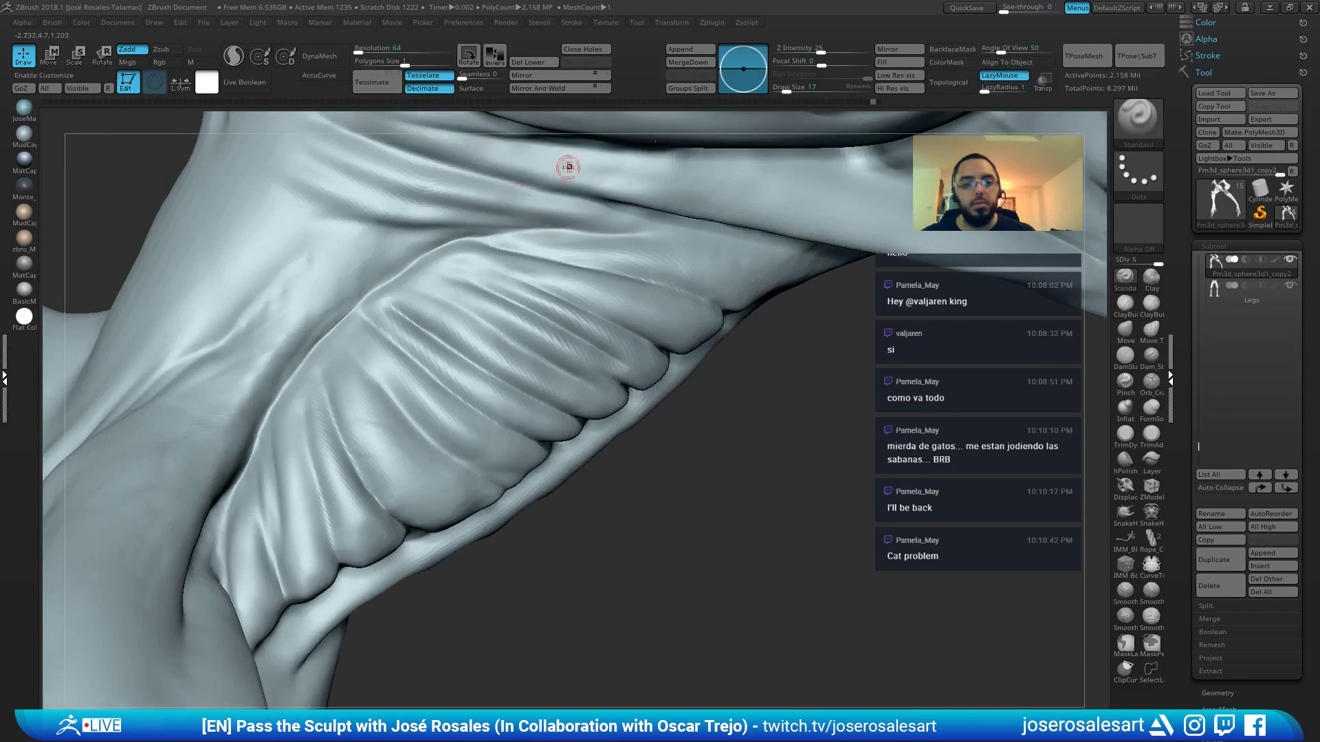
# Try deleting the arms' lower subdivision levels in the geometry settings
pyautogui.click(1233, 248)
pyautogui.click(1218, 263)
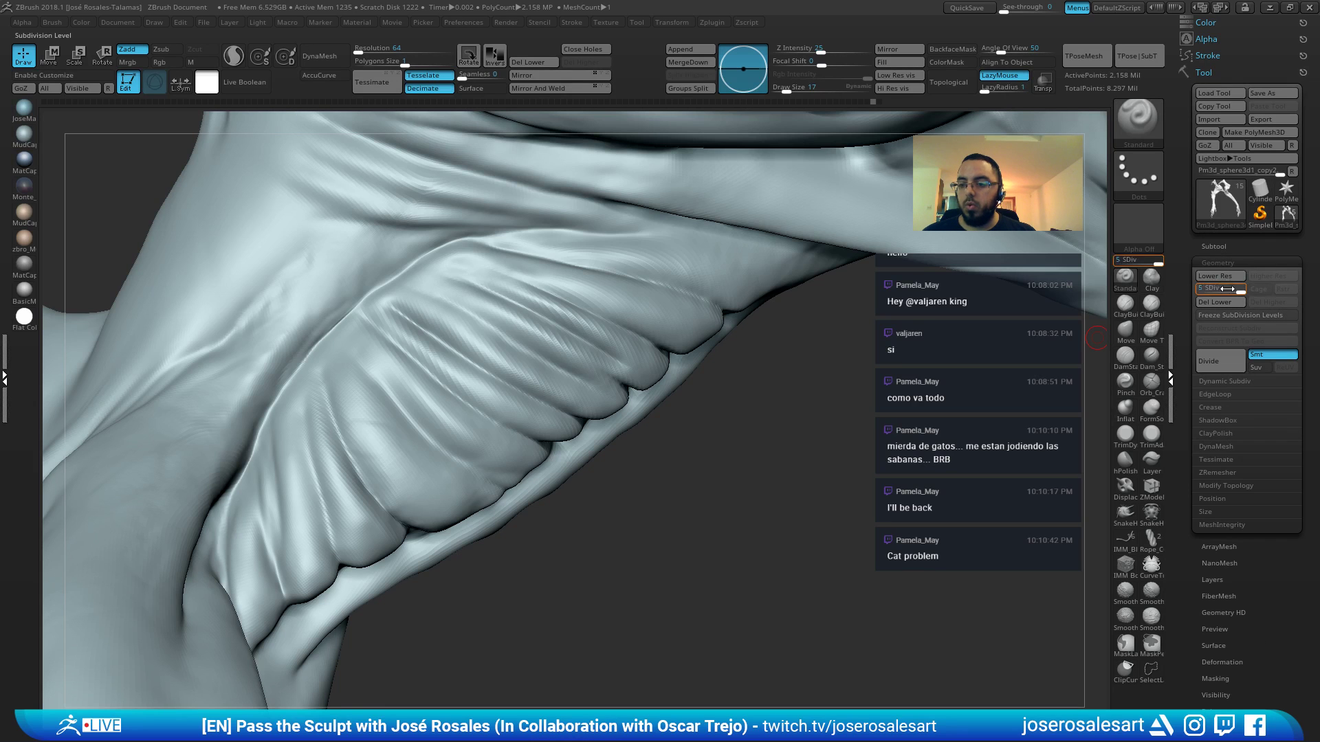
pyautogui.click(1215, 302)
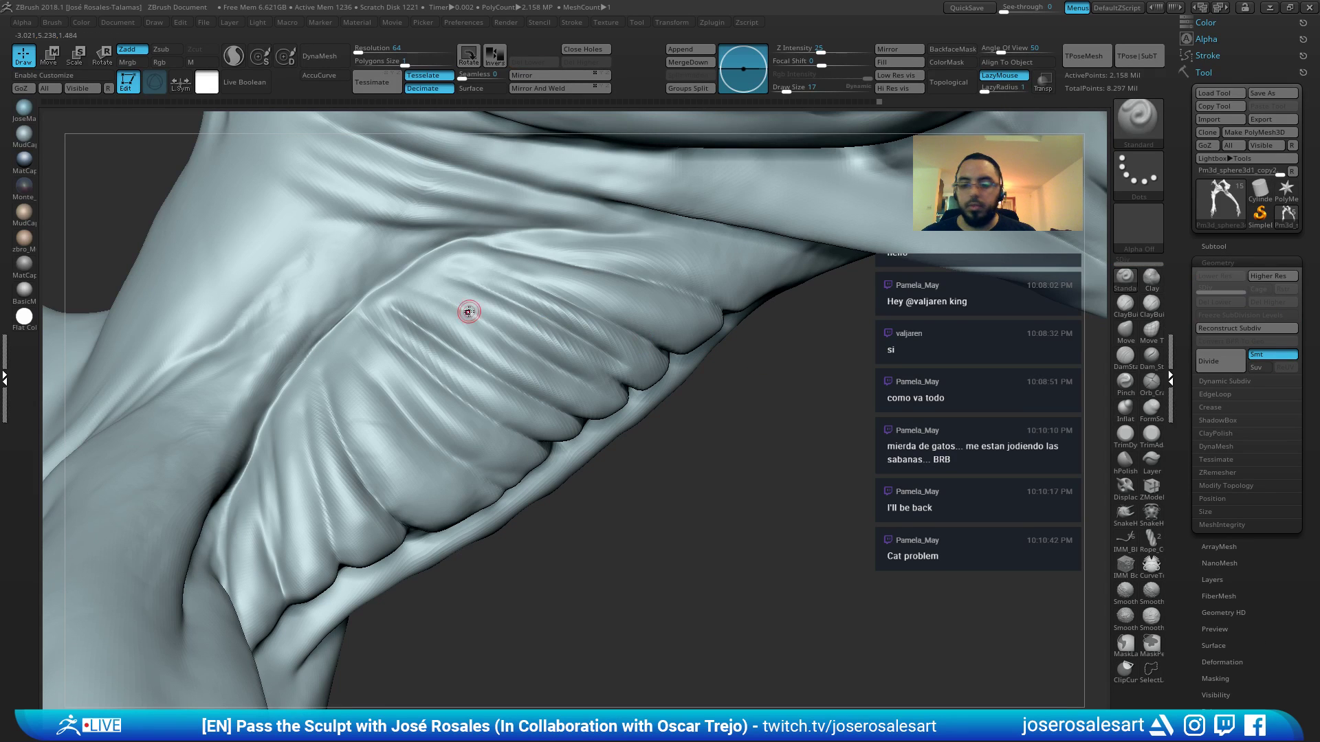
# Try Sculptris Pro strokes along the groove bordering the ribbed folds, checking the tessellation with the polyframe
pyautogui.moveTo(347, 282); pyautogui.dragTo(246, 115, button='right')
pyautogui.moveTo(317, 341); pyautogui.dragTo(282, 370, button='right')
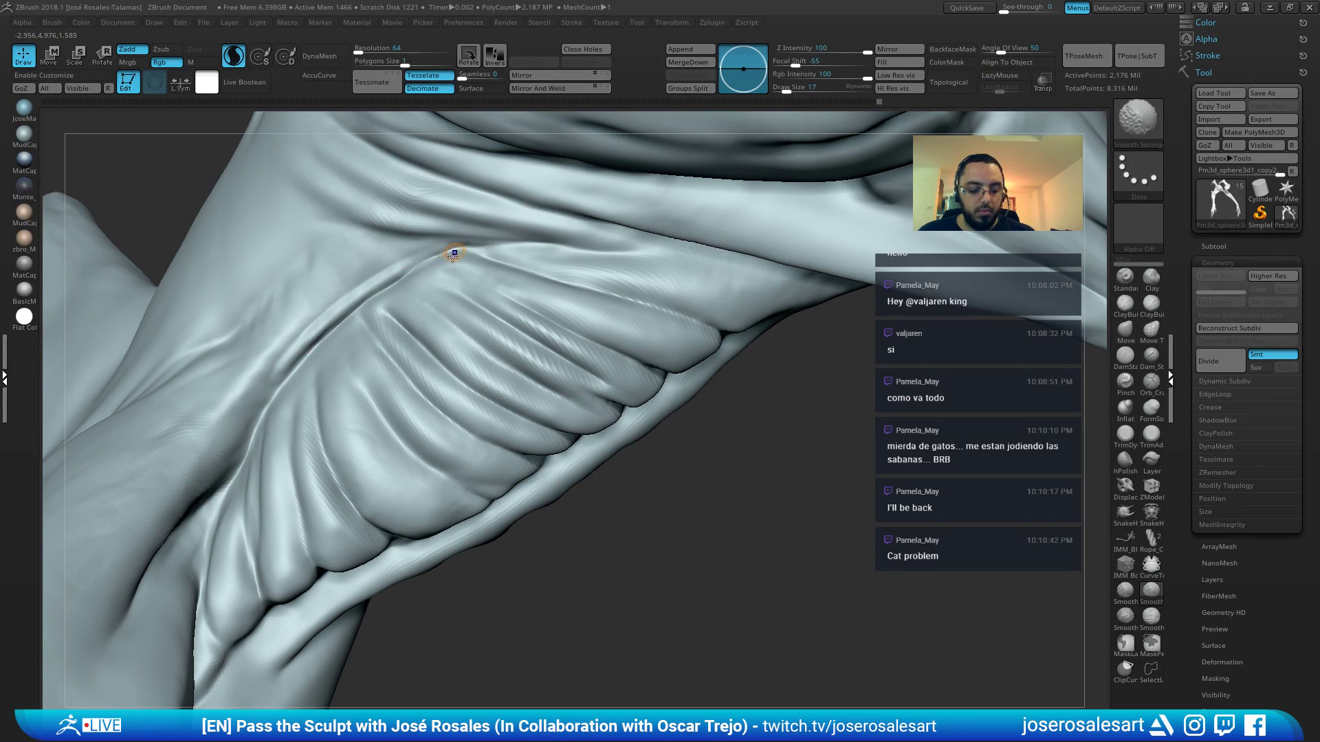
pyautogui.hotkey('shift', 'f')
pyautogui.moveTo(457, 244)
pyautogui.keyDown('ctrl'); pyautogui.mouseDown(button='right')
pyautogui.moveTo(296, 301)
pyautogui.moveTo(422, 328)
pyautogui.mouseUp(button='right'); pyautogui.keyUp('ctrl')
pyautogui.moveTo(484, 284); pyautogui.dragTo(400, 314, button='right')
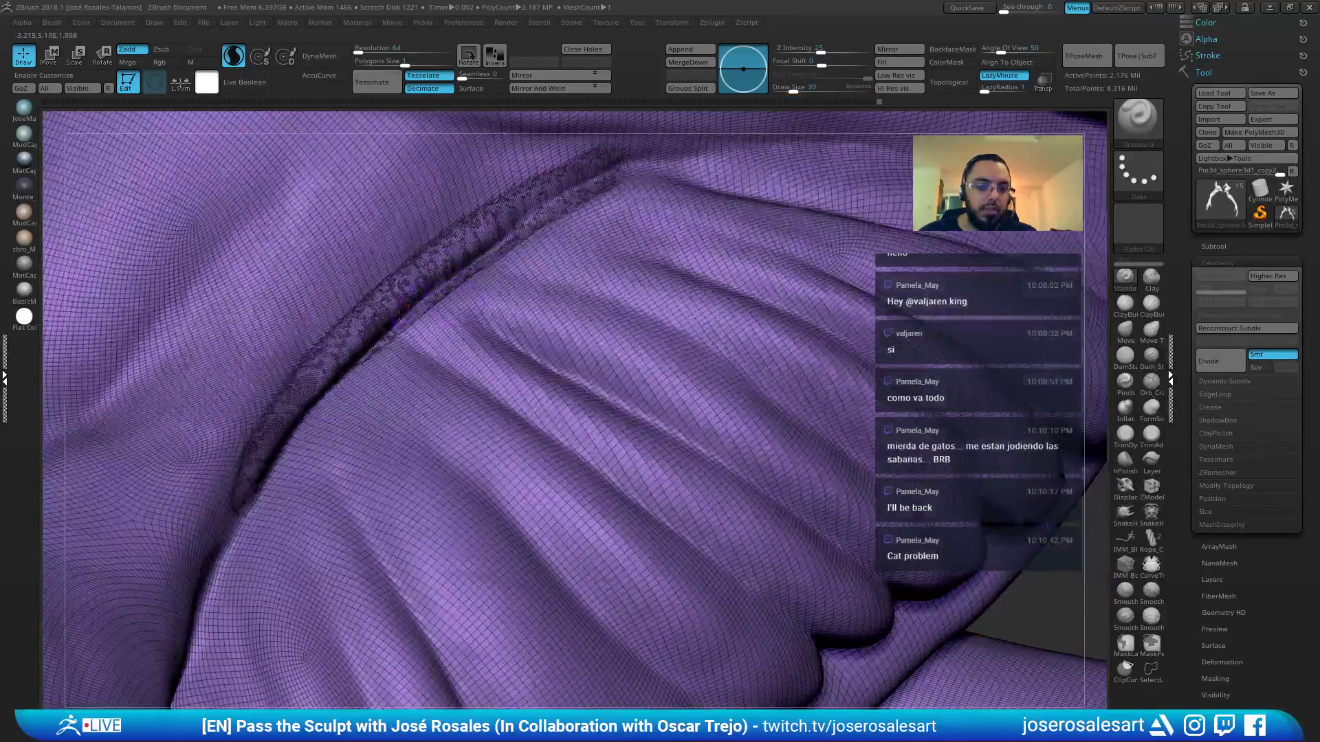
pyautogui.moveTo(145, 277)
pyautogui.keyDown('ctrl'); pyautogui.mouseDown(button='right')
pyautogui.moveTo(606, 246)
pyautogui.moveTo(646, 278)
pyautogui.moveTo(711, 292)
pyautogui.moveTo(618, 313)
pyautogui.mouseUp(button='right'); pyautogui.keyUp('ctrl')
pyautogui.hotkey('shift', 'f')
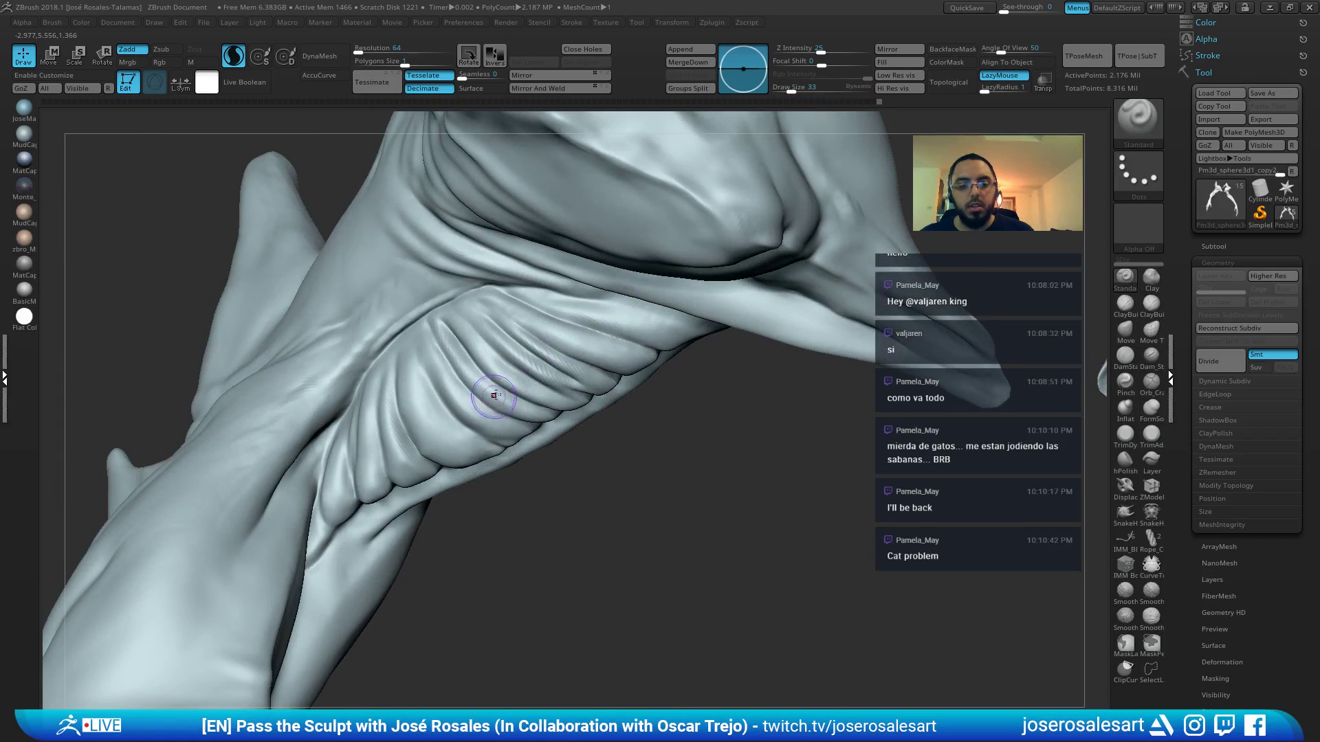
pyautogui.moveTo(492, 397)
pyautogui.keyDown('ctrl'); pyautogui.mouseDown(button='right')
pyautogui.moveTo(442, 392)
pyautogui.moveTo(521, 365)
pyautogui.mouseUp(button='right'); pyautogui.keyUp('ctrl')
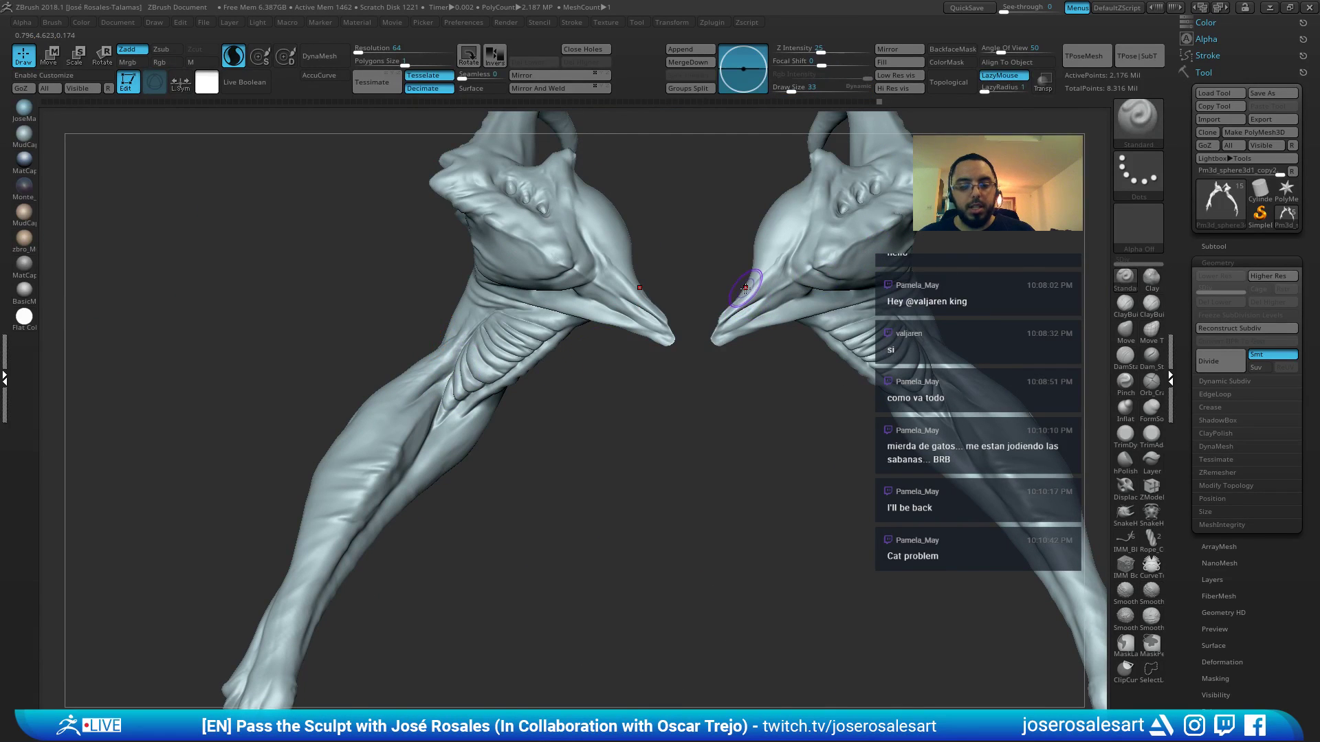
# Undo the deletion of the lower subdivision levels and bring the arms back to subdivision level 5
pyautogui.press('ctrl')
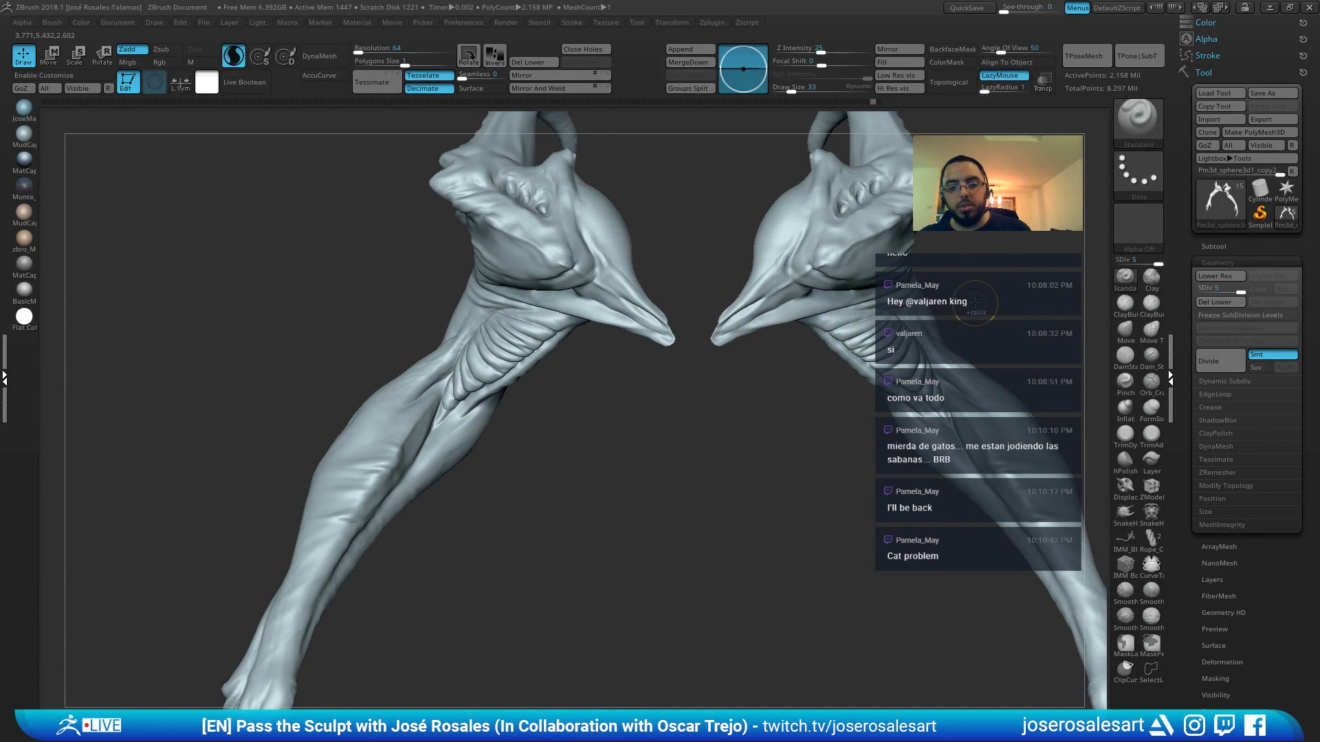
pyautogui.hotkey('ctrl', 'z')
pyautogui.hotkey('ctrl', 'z')
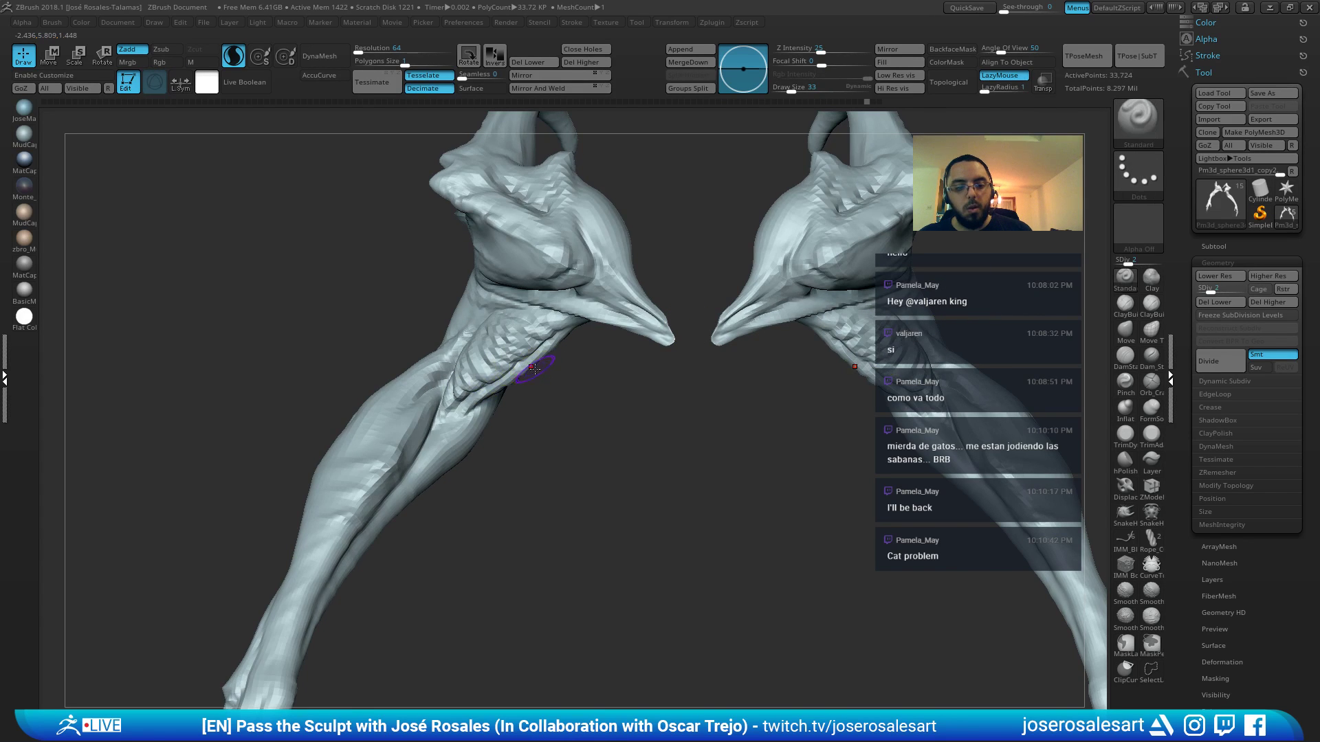
pyautogui.moveTo(530, 368)
pyautogui.mouseDown(button='right')
pyautogui.moveTo(536, 344)
pyautogui.moveTo(598, 351)
pyautogui.mouseUp(button='right')
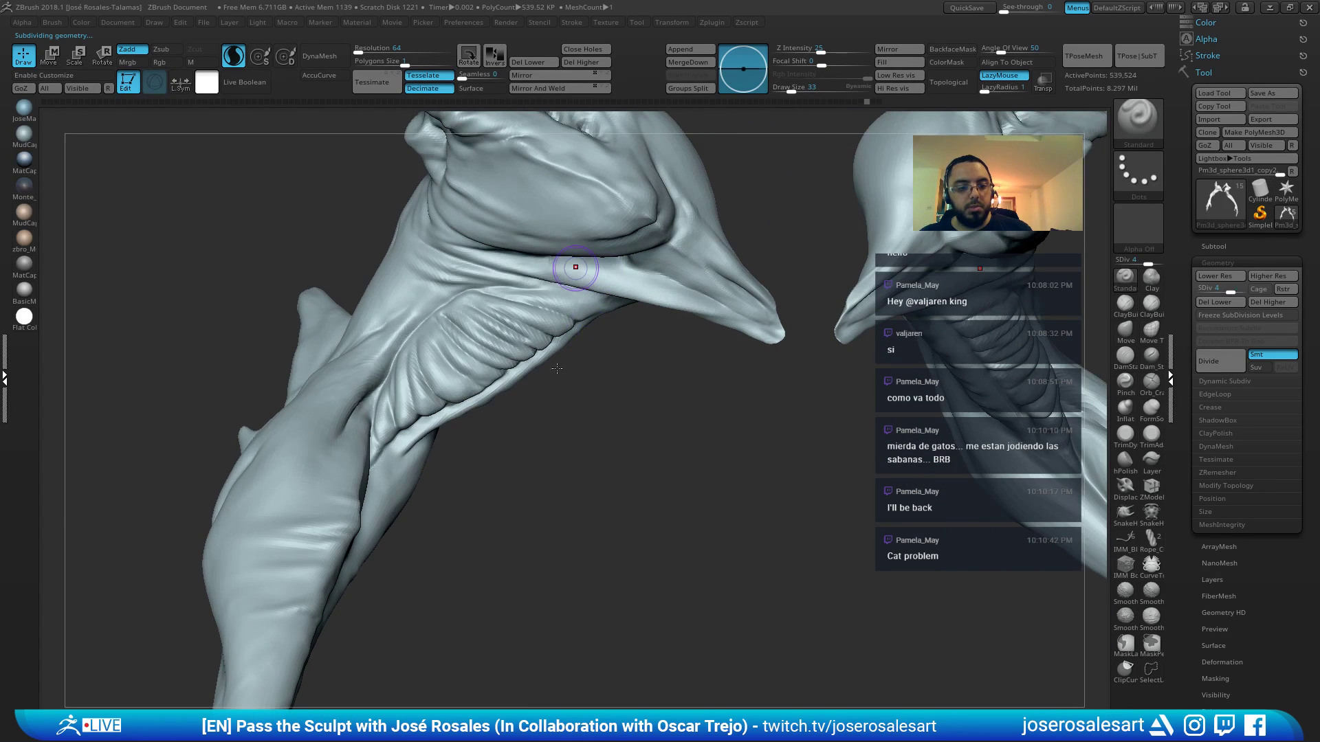
pyautogui.press('f')
pyautogui.press('d')
pyautogui.moveTo(542, 271)
pyautogui.mouseDown(button='right')
pyautogui.moveTo(627, 286)
pyautogui.moveTo(484, 292)
pyautogui.mouseUp(button='right')
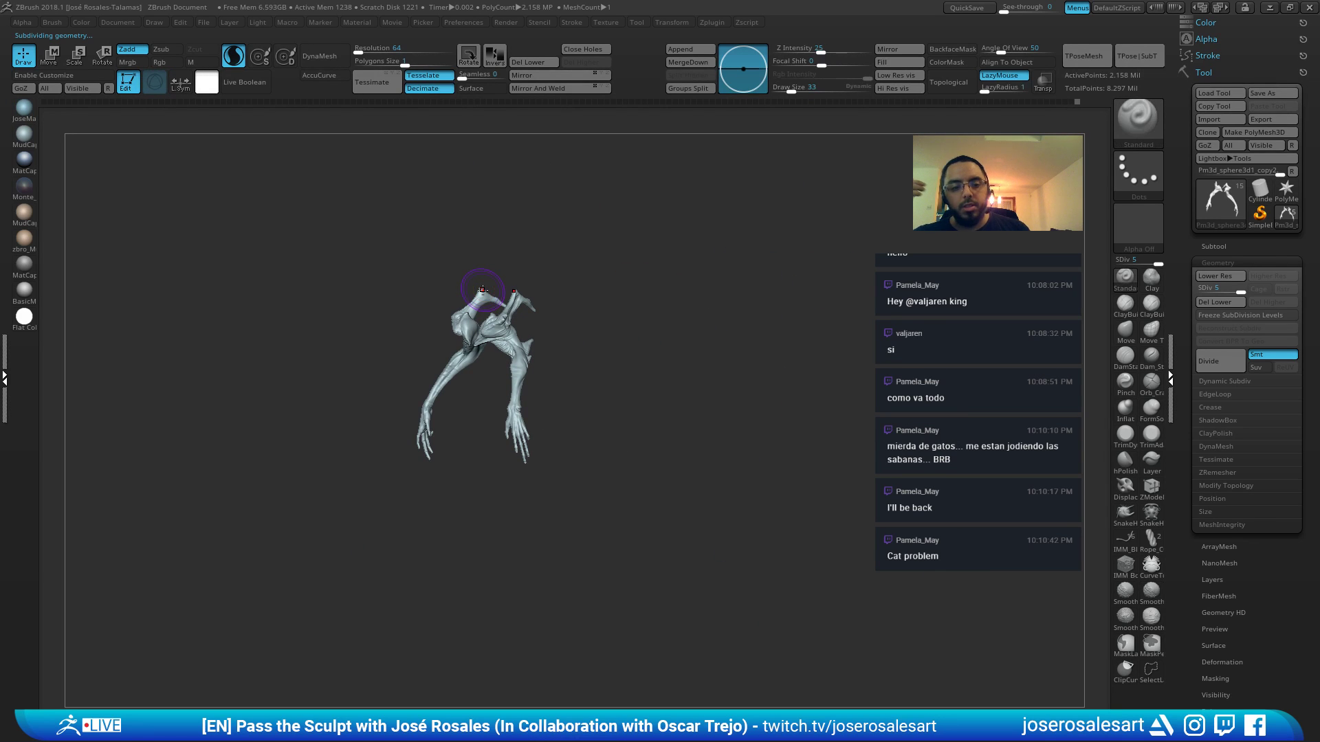
# Show the whole creature again and examine how the arms' ribbed folds sit against the torso and shoulders
pyautogui.hotkey('shift', 's')
pyautogui.moveTo(719, 345); pyautogui.dragTo(681, 350, button='right')
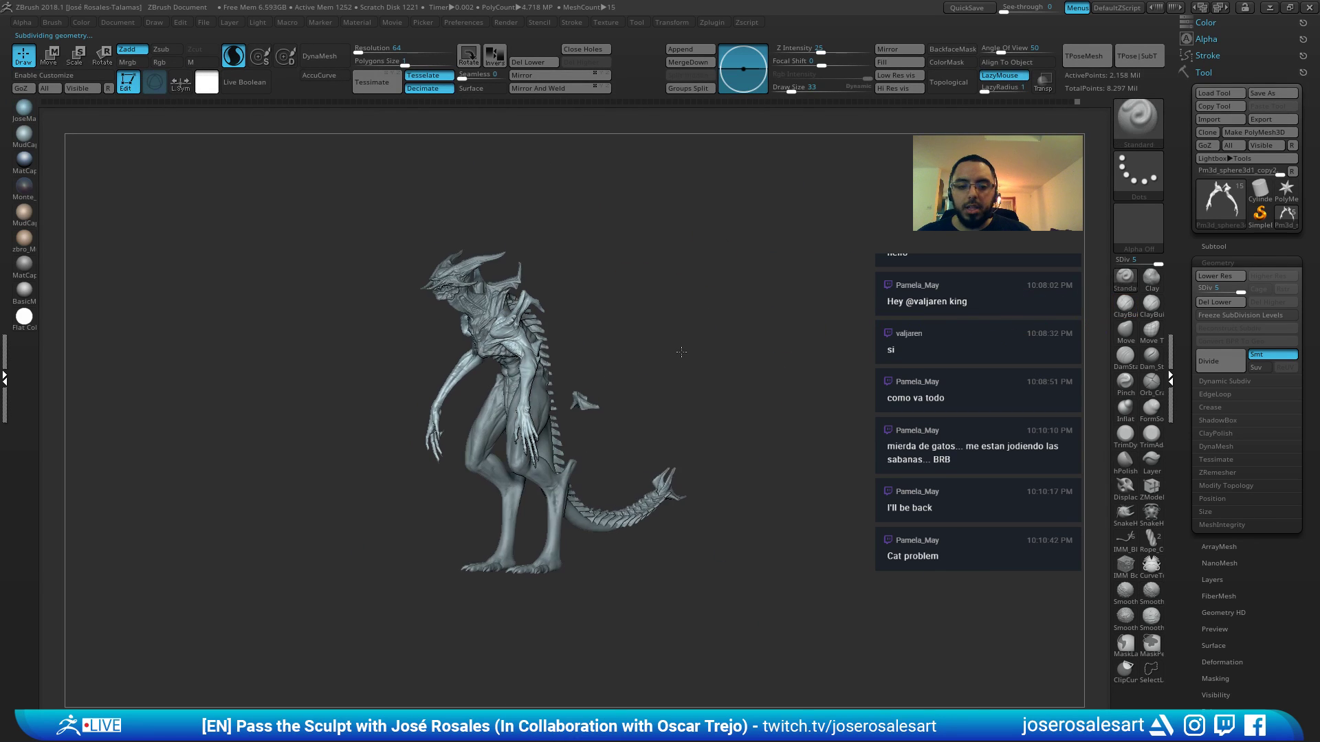
pyautogui.press('f')
pyautogui.moveTo(465, 359)
pyautogui.mouseDown(button='right')
pyautogui.moveTo(575, 382)
pyautogui.moveTo(721, 361)
pyautogui.mouseUp(button='right')
pyautogui.press('s')
pyautogui.click(620, 372)
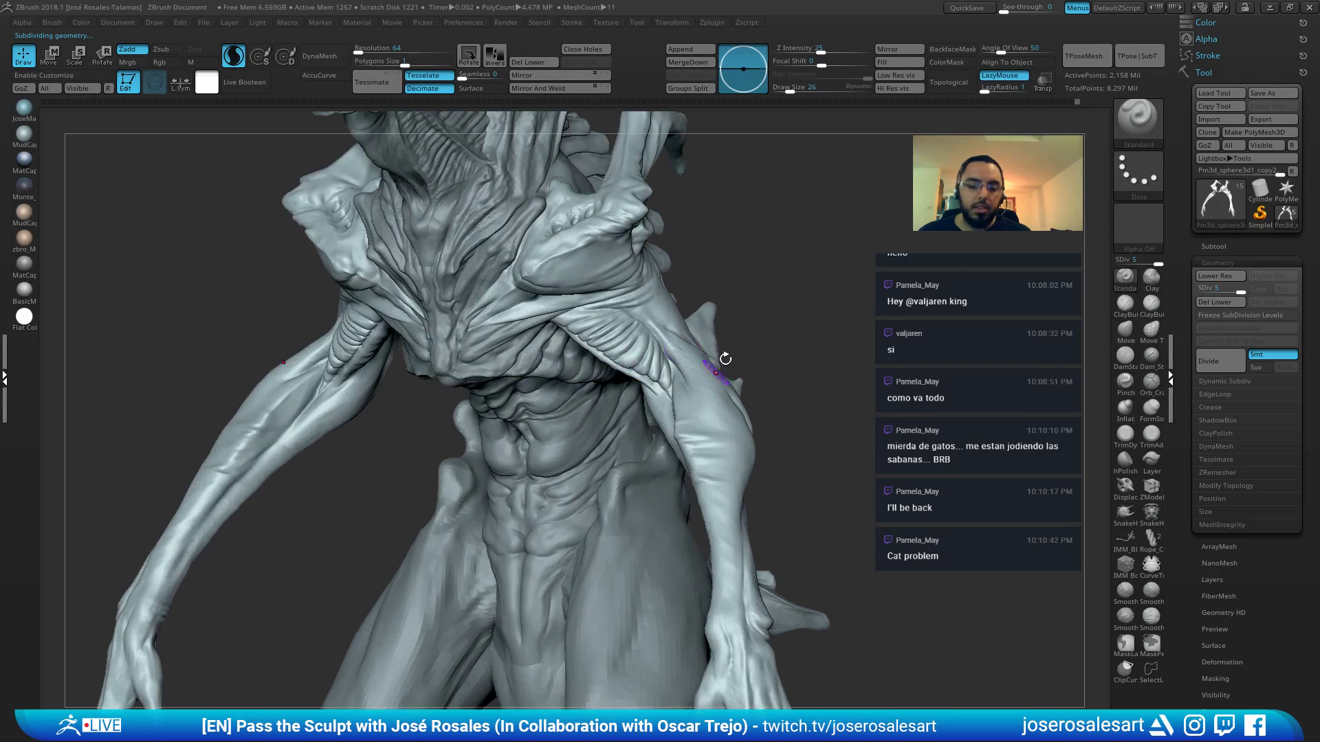
pyautogui.moveTo(530, 305); pyautogui.dragTo(590, 238, button='right')
pyautogui.keyDown('ctrl'); pyautogui.moveTo(620, 338); pyautogui.dragTo(602, 301, button='right'); pyautogui.keyUp('ctrl')
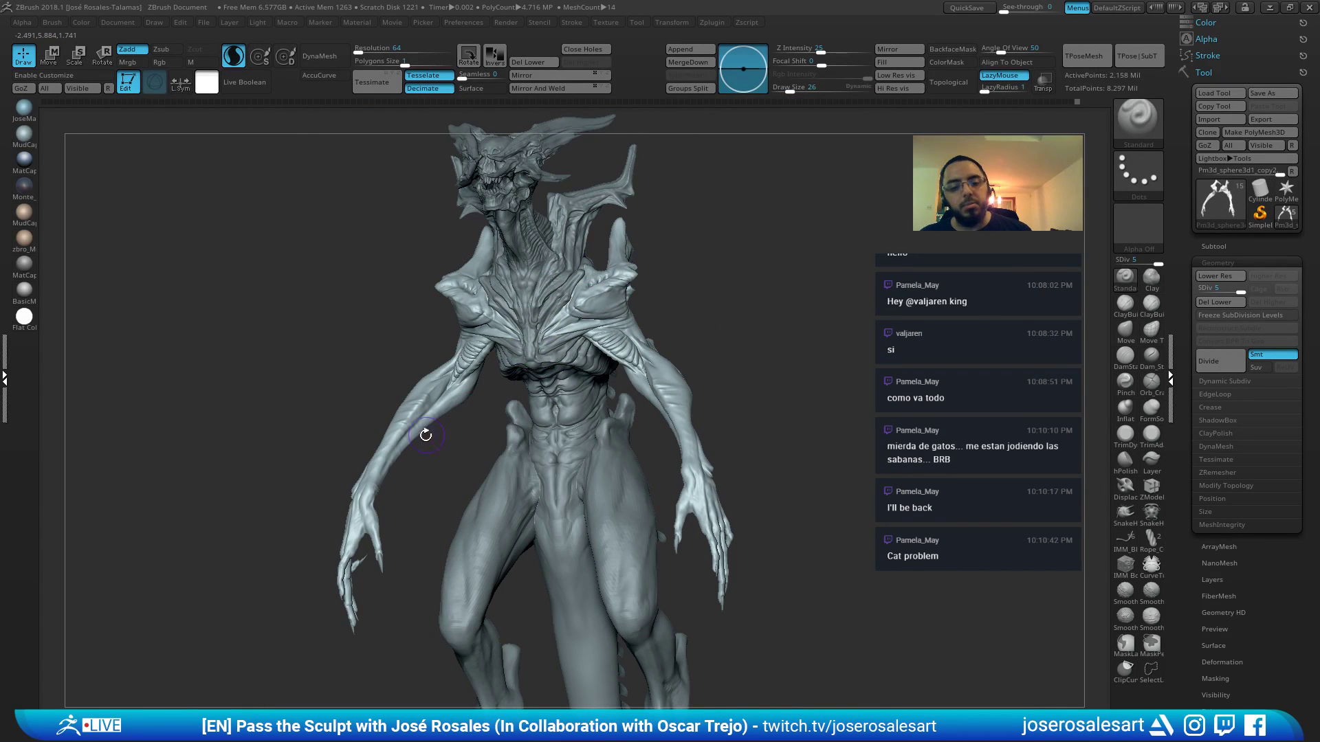
pyautogui.keyDown('ctrl'); pyautogui.moveTo(425, 434); pyautogui.dragTo(569, 339, button='right'); pyautogui.keyUp('ctrl')
pyautogui.keyDown('ctrl'); pyautogui.moveTo(440, 354); pyautogui.dragTo(549, 259, button='right'); pyautogui.keyUp('ctrl')
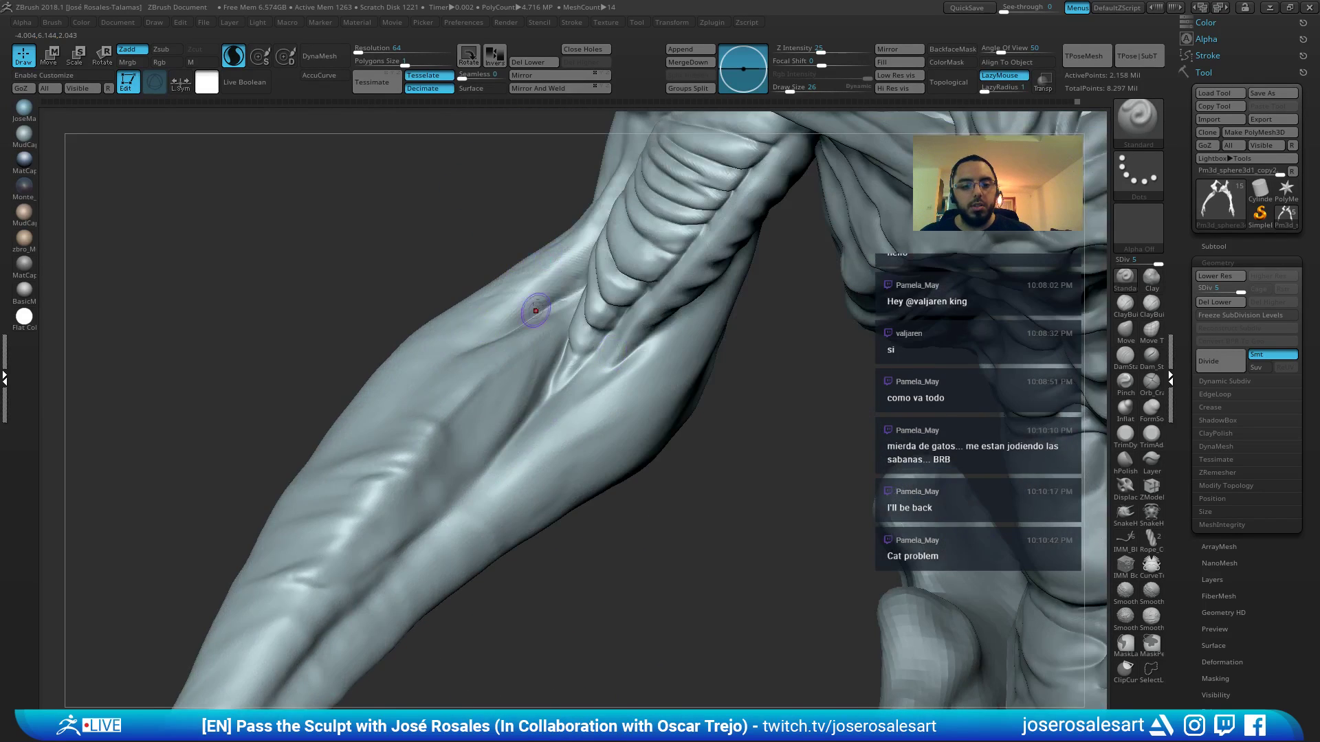
# Build up the upper arm's ribbed folds with ClayBuildup at draw size 39 and turn on BackfaceMask
pyautogui.moveTo(536, 312); pyautogui.dragTo(573, 397, button='right')
pyautogui.press('2')
pyautogui.moveTo(581, 406)
pyautogui.mouseDown()
pyautogui.moveTo(607, 395)
pyautogui.moveTo(573, 403)
pyautogui.mouseUp()
pyautogui.press('s')
pyautogui.keyDown('ctrl'); pyautogui.moveTo(563, 396); pyautogui.dragTo(642, 265, button='right'); pyautogui.keyUp('ctrl')
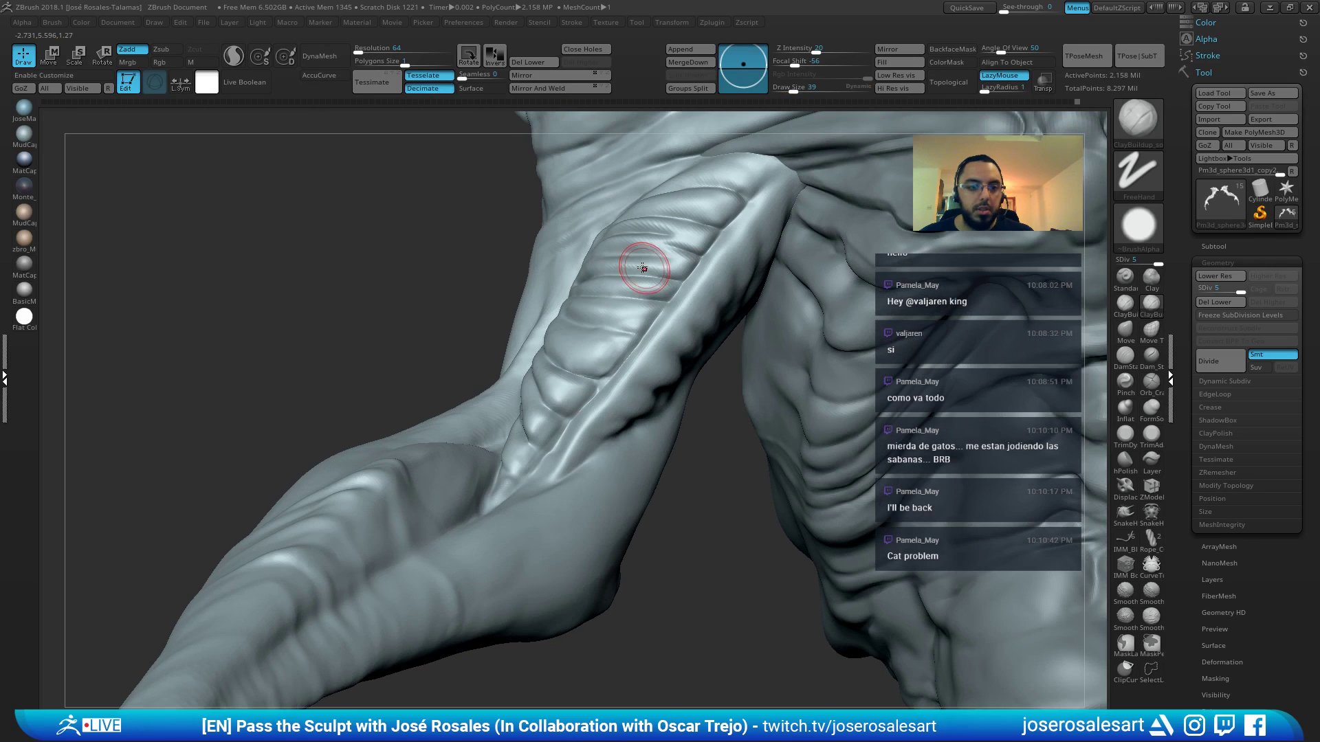
pyautogui.moveTo(566, 387); pyautogui.dragTo(561, 413)
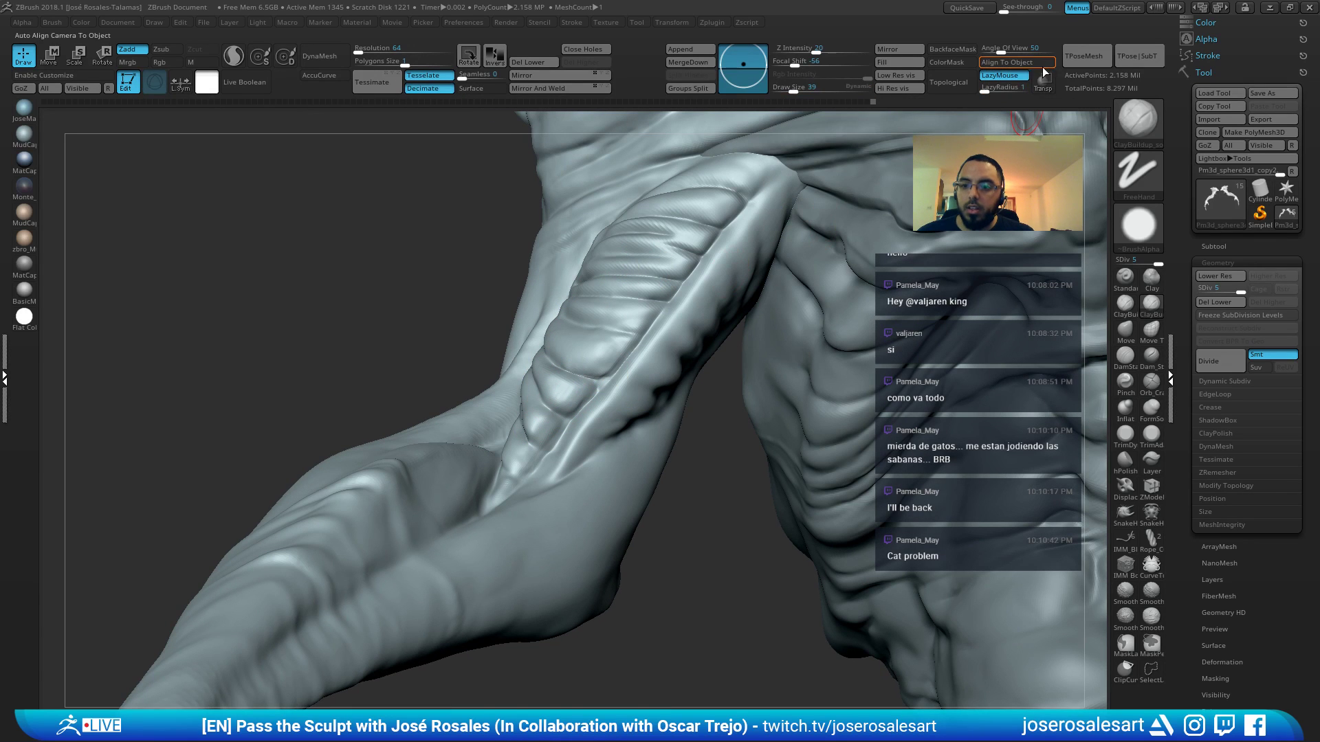
pyautogui.moveTo(447, 431)
pyautogui.mouseDown(button='right')
pyautogui.moveTo(563, 431)
pyautogui.moveTo(512, 462)
pyautogui.moveTo(526, 466)
pyautogui.moveTo(462, 403)
pyautogui.moveTo(574, 398)
pyautogui.moveTo(516, 377)
pyautogui.mouseUp(button='right')
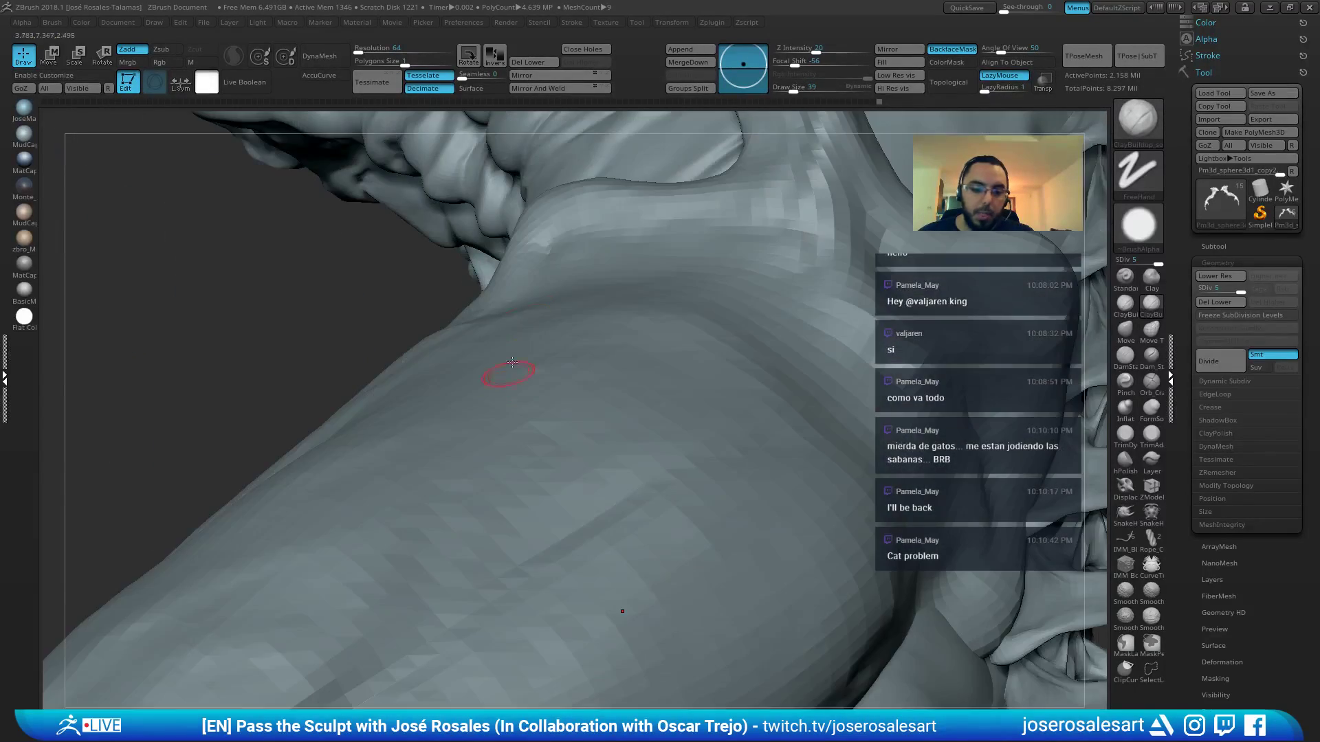
# Carve the creases around the lower ribbed folds with the Dam_Standard brush at draw size 81
pyautogui.keyDown('ctrl'); pyautogui.moveTo(483, 328); pyautogui.dragTo(515, 147, button='right'); pyautogui.keyUp('ctrl')
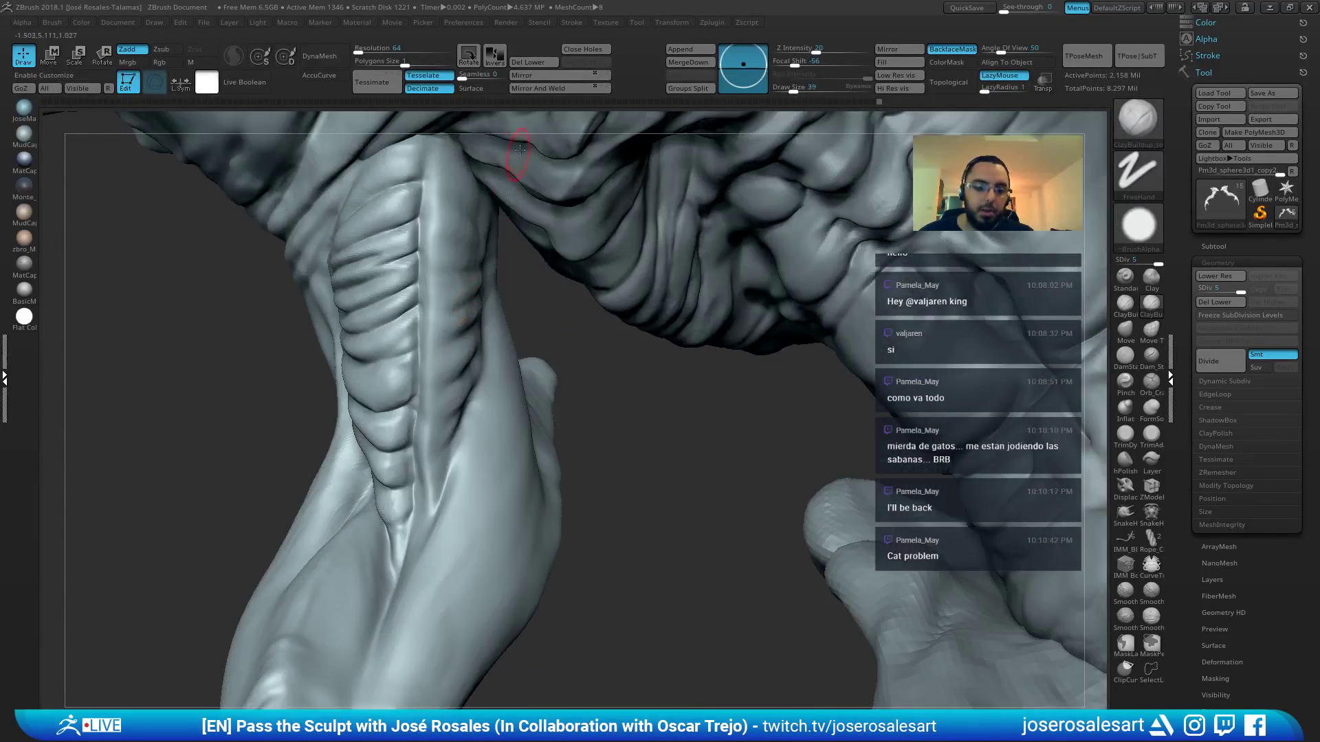
pyautogui.press('b')
pyautogui.press('d')
pyautogui.press('s')
pyautogui.moveTo(393, 457); pyautogui.dragTo(414, 435)
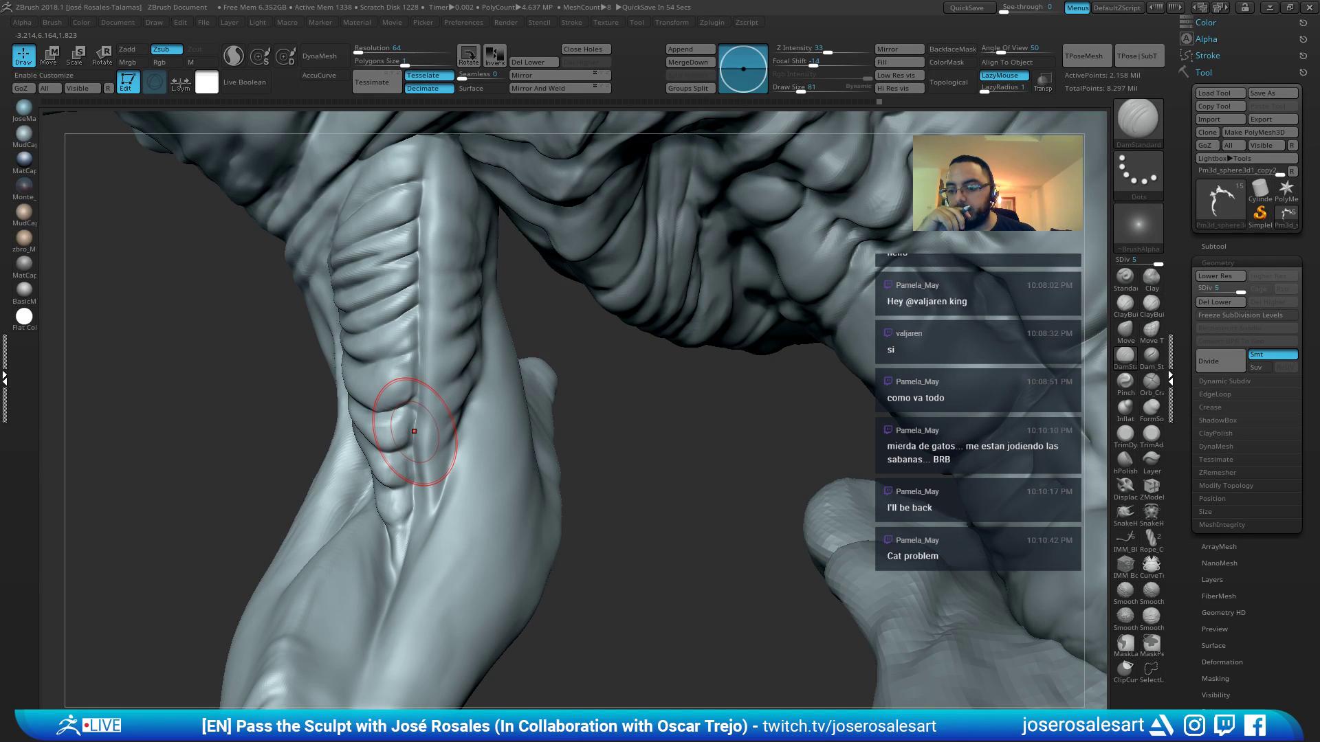
# Reshape the lowest ribbed folds of the upper arm with the Move brush at draw size 99
pyautogui.moveTo(481, 358); pyautogui.dragTo(539, 371, button='right')
pyautogui.press('b')
pyautogui.press('m')
pyautogui.press('v')
pyautogui.press('s')
pyautogui.moveTo(415, 454); pyautogui.dragTo(418, 453)
pyautogui.moveTo(395, 409); pyautogui.dragTo(403, 409, button='right')
pyautogui.moveTo(403, 409)
pyautogui.mouseDown()
pyautogui.moveTo(413, 344)
pyautogui.moveTo(411, 356)
pyautogui.mouseUp()
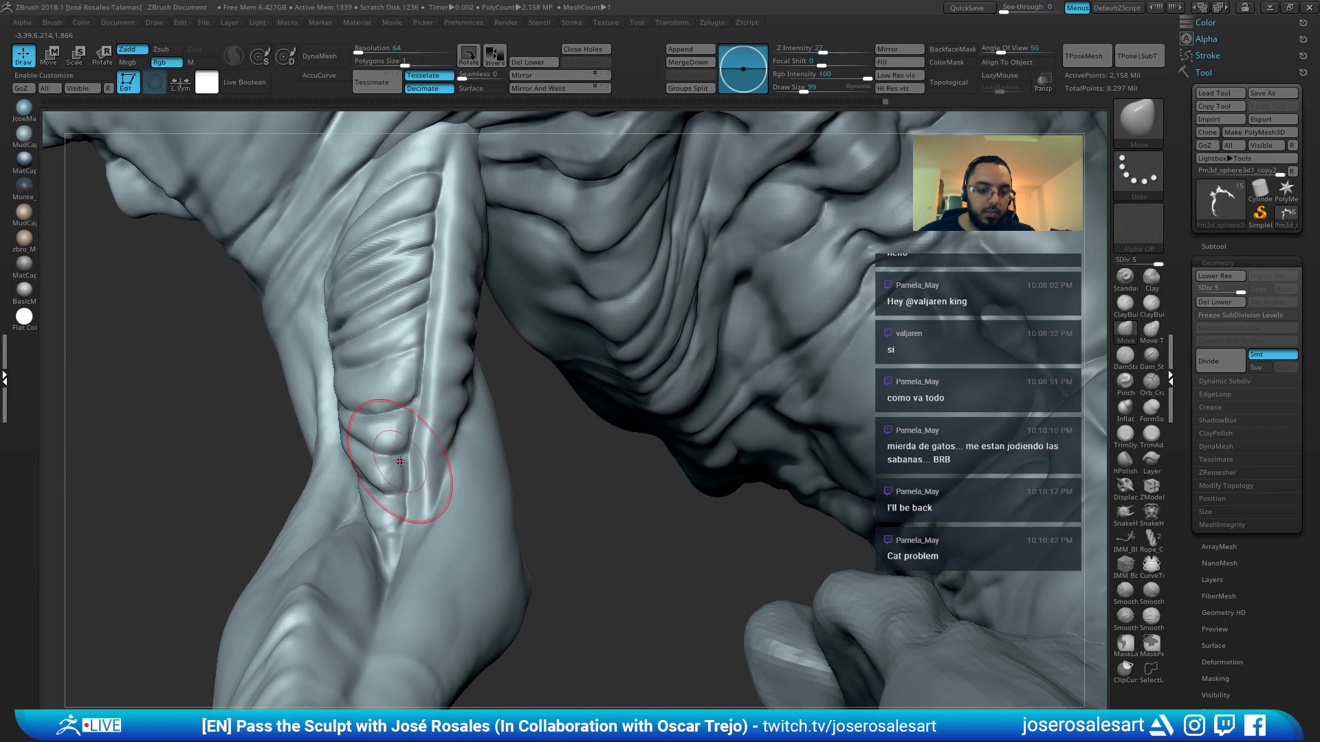
# Add volume to the ribbed folds with the Standard brush at draw size 39
pyautogui.moveTo(424, 409)
pyautogui.mouseDown(button='right')
pyautogui.moveTo(413, 357)
pyautogui.moveTo(396, 411)
pyautogui.moveTo(409, 415)
pyautogui.moveTo(410, 284)
pyautogui.mouseUp(button='right')
pyautogui.press('b')
pyautogui.press('s')
pyautogui.press('t')
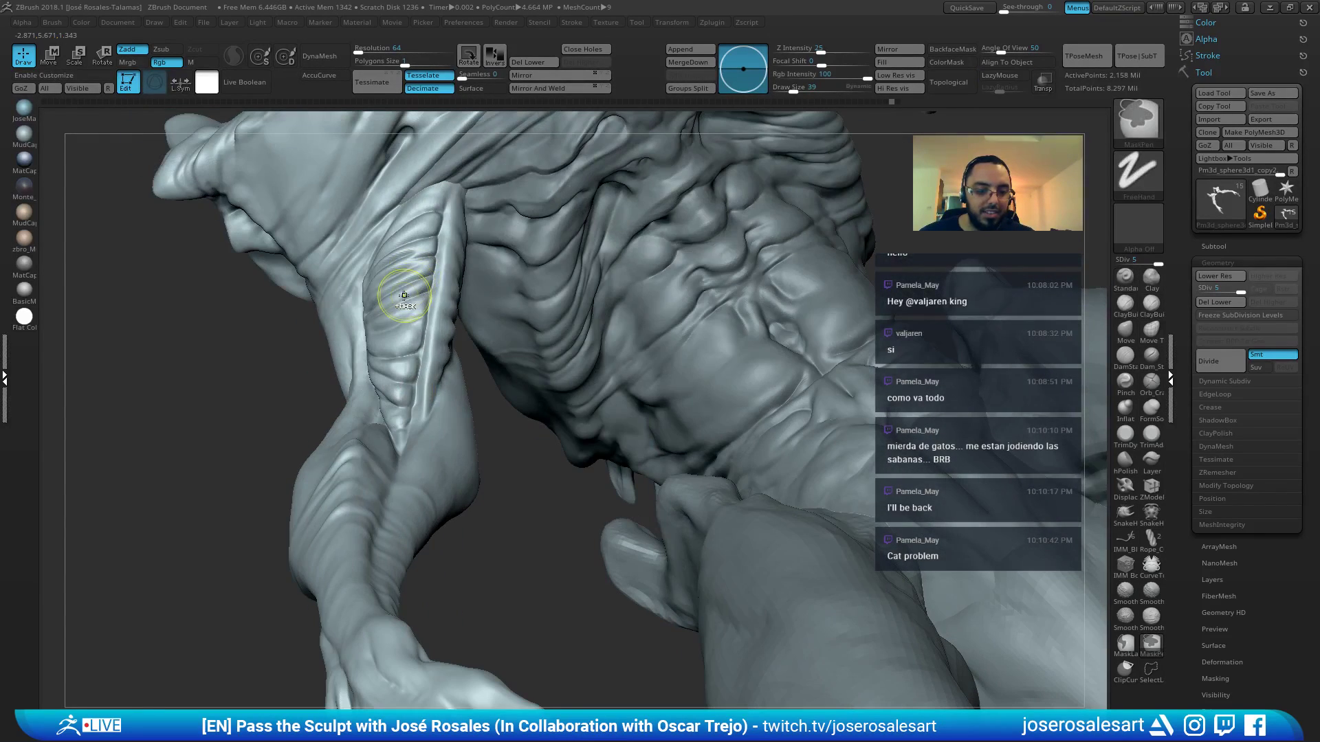
# Sharpen the creases between the folds and beside the long ridge with Dam_Standard at draw size 39
pyautogui.moveTo(397, 328); pyautogui.dragTo(418, 431, button='right')
pyautogui.press('b')
pyautogui.press('d')
pyautogui.press('s')
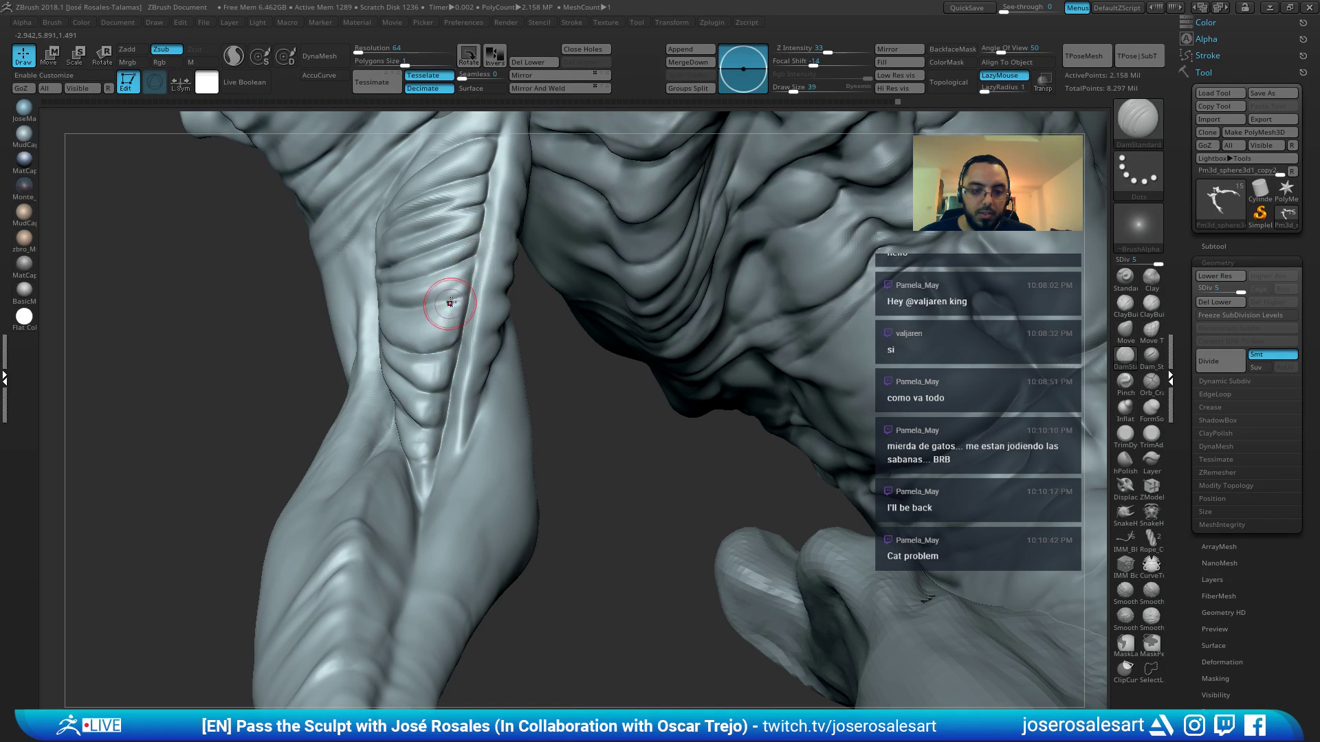
pyautogui.moveTo(450, 302); pyautogui.dragTo(431, 409, button='right')
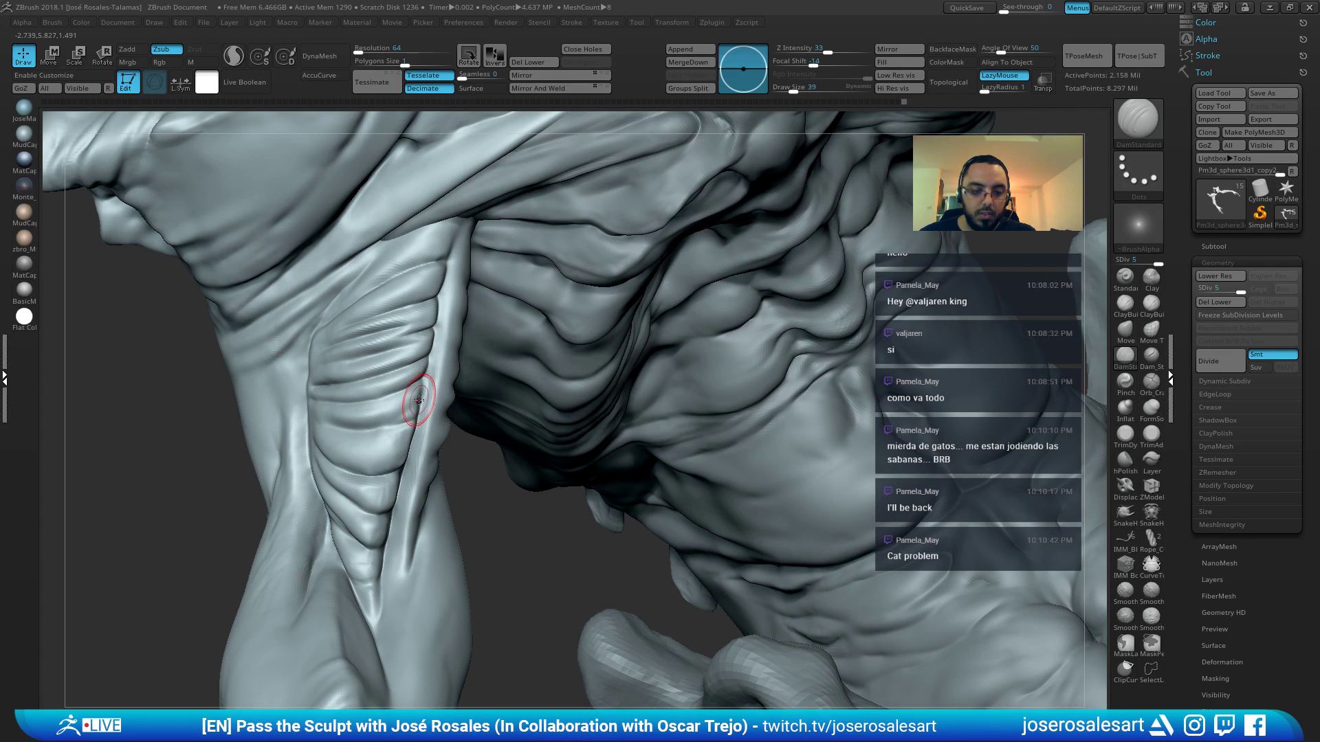
pyautogui.moveTo(441, 363); pyautogui.dragTo(424, 390, button='right')
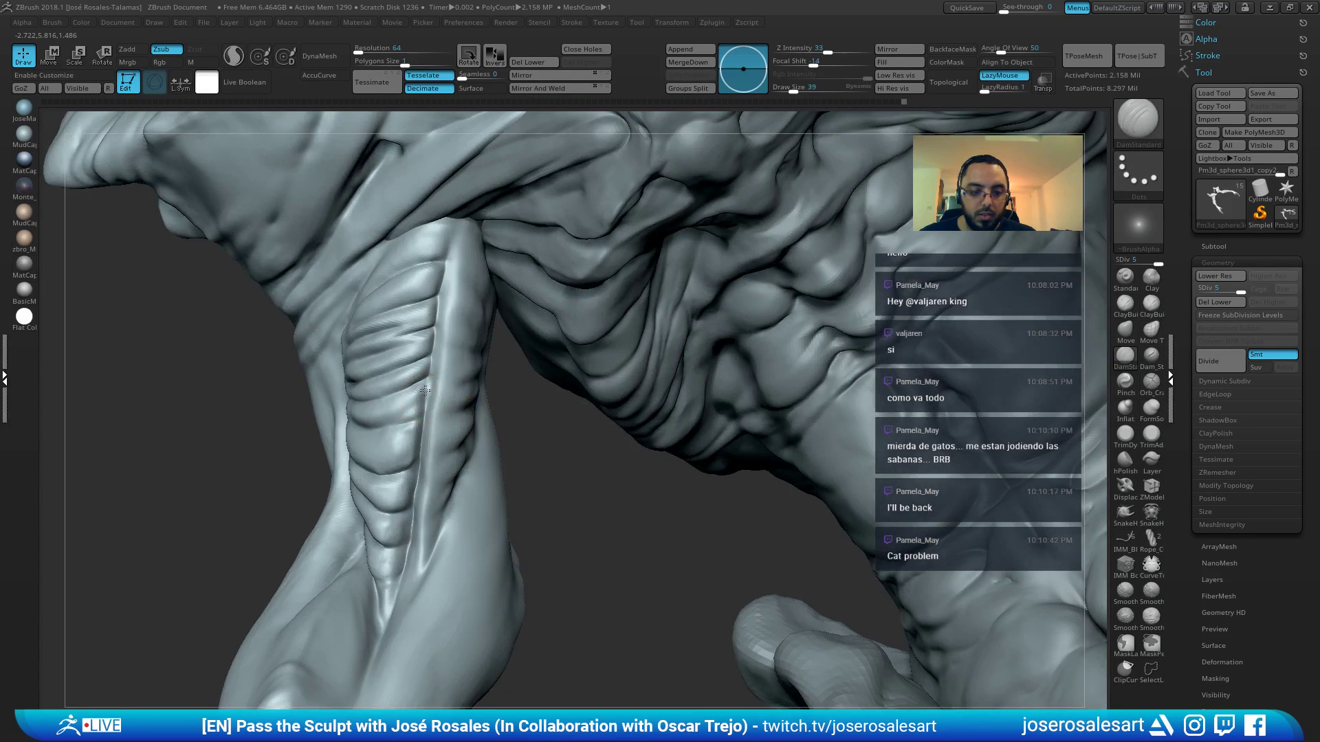
# Raise the uppermost folds next to the armpit ridge with the Standard brush at draw size 28
pyautogui.press('1')
pyautogui.moveTo(453, 327)
pyautogui.mouseDown(button='right')
pyautogui.moveTo(422, 394)
pyautogui.moveTo(377, 410)
pyautogui.moveTo(417, 428)
pyautogui.moveTo(393, 446)
pyautogui.moveTo(362, 442)
pyautogui.moveTo(374, 492)
pyautogui.moveTo(422, 486)
pyautogui.moveTo(403, 419)
pyautogui.moveTo(418, 517)
pyautogui.mouseUp(button='right')
pyautogui.press('b')
pyautogui.press('s')
pyautogui.press('t')
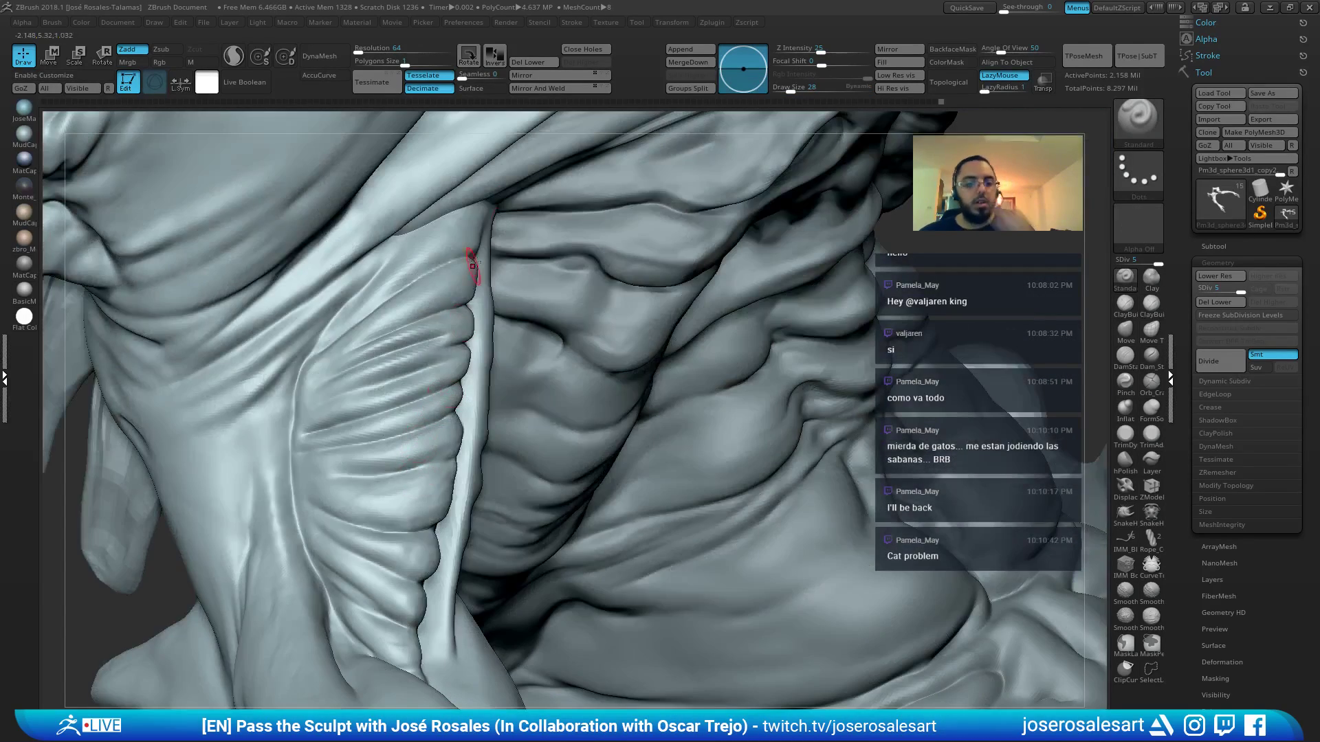
# Smooth the upper folds and their ends near the armpit at draw size 45
pyautogui.moveTo(479, 315)
pyautogui.mouseDown(button='right')
pyautogui.moveTo(521, 296)
pyautogui.moveTo(394, 295)
pyautogui.moveTo(453, 400)
pyautogui.moveTo(375, 371)
pyautogui.moveTo(382, 304)
pyautogui.moveTo(451, 323)
pyautogui.moveTo(556, 317)
pyautogui.moveTo(474, 271)
pyautogui.mouseUp(button='right')
pyautogui.keyDown('shift'); pyautogui.moveTo(474, 272); pyautogui.dragTo(492, 277); pyautogui.keyUp('shift')
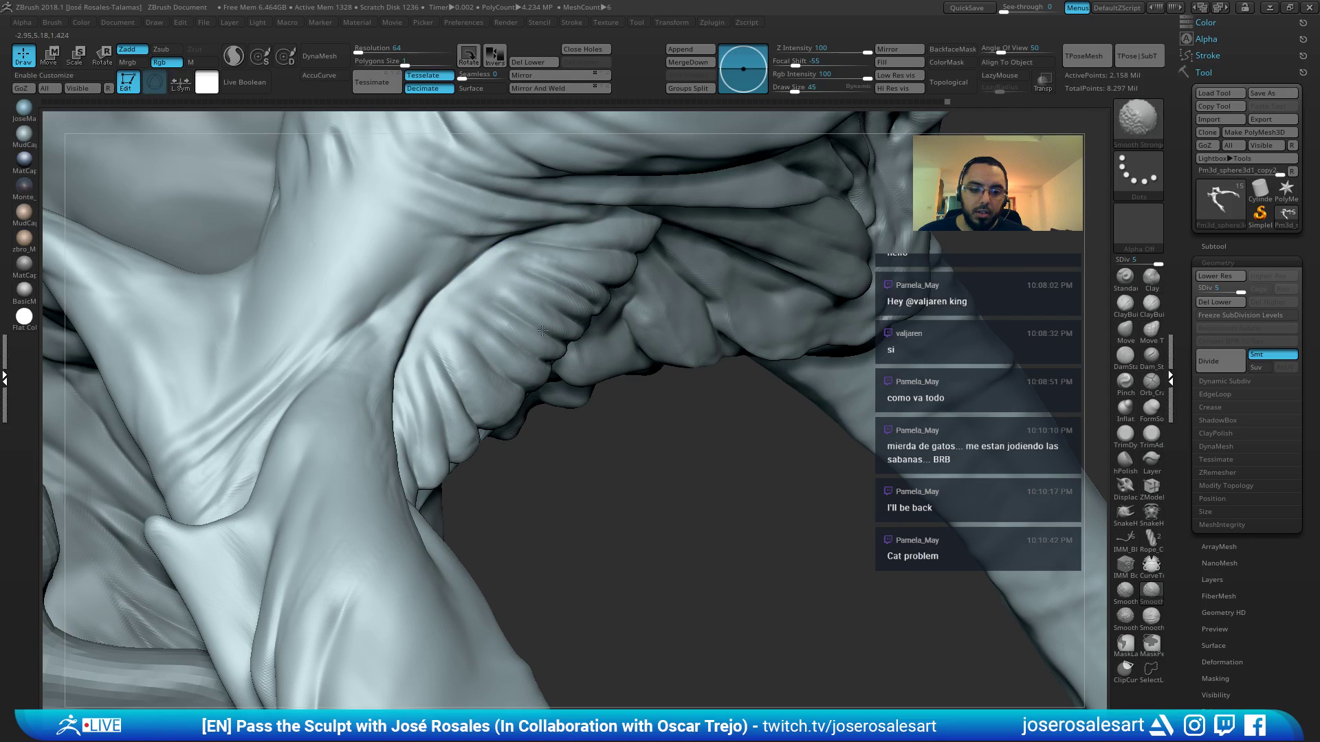
pyautogui.moveTo(542, 331); pyautogui.dragTo(486, 329, button='right')
pyautogui.keyDown('shift'); pyautogui.moveTo(529, 269); pyautogui.dragTo(566, 261); pyautogui.keyUp('shift')
# Build up the ends of the upper ribbed folds along the ridge with ClayBuildup at draw size 45
pyautogui.moveTo(727, 265)
pyautogui.keyDown('ctrl'); pyautogui.mouseDown(button='right')
pyautogui.moveTo(722, 189)
pyautogui.moveTo(757, 179)
pyautogui.moveTo(795, 224)
pyautogui.moveTo(865, 220)
pyautogui.mouseUp(button='right'); pyautogui.keyUp('ctrl')
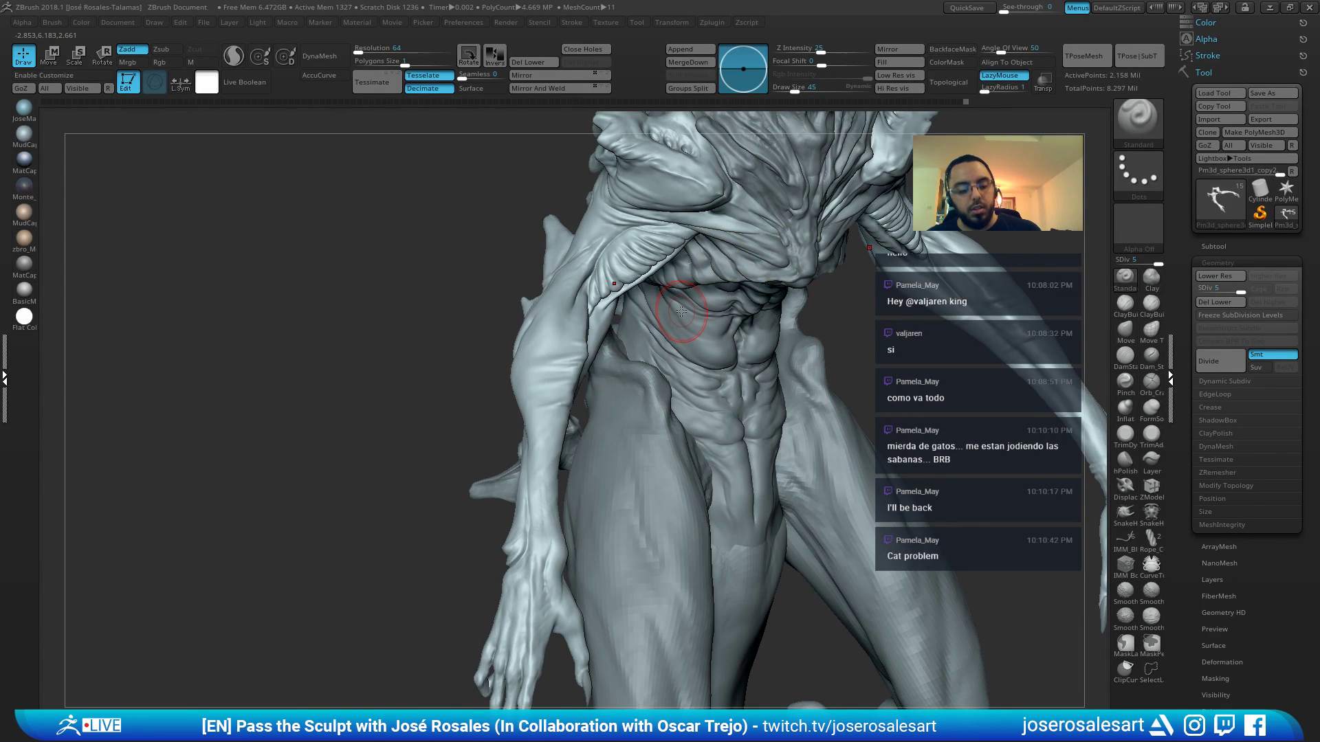
pyautogui.moveTo(618, 362); pyautogui.dragTo(552, 200, button='right')
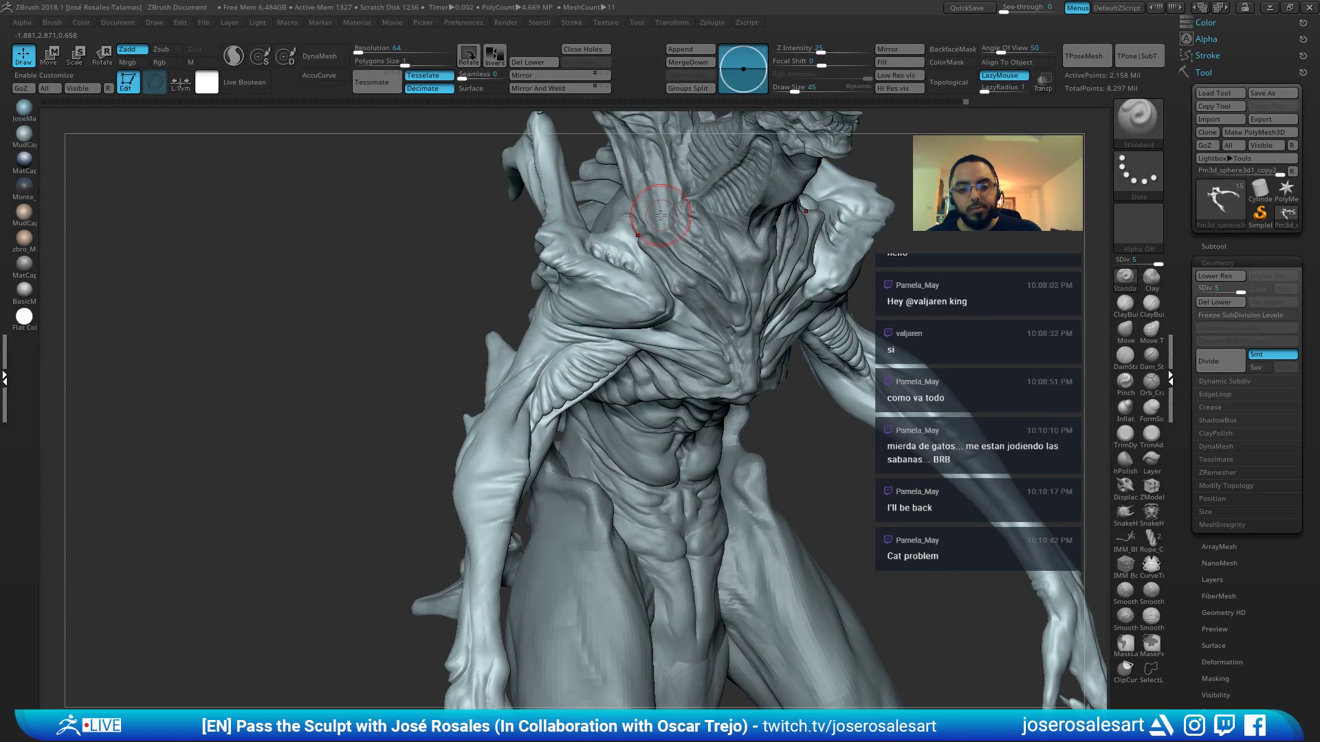
pyautogui.moveTo(660, 216); pyautogui.dragTo(677, 264, button='right')
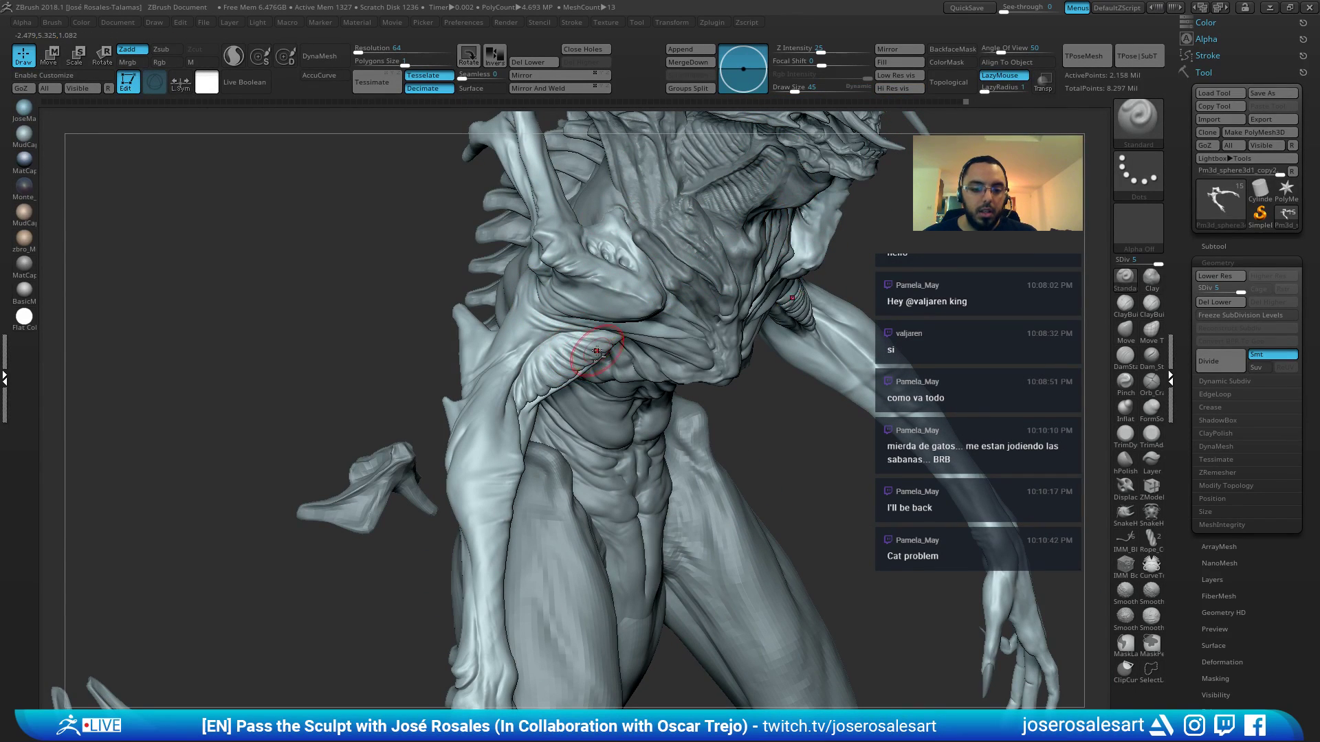
pyautogui.keyDown('ctrl'); pyautogui.moveTo(505, 353); pyautogui.dragTo(485, 304, button='right'); pyautogui.keyUp('ctrl')
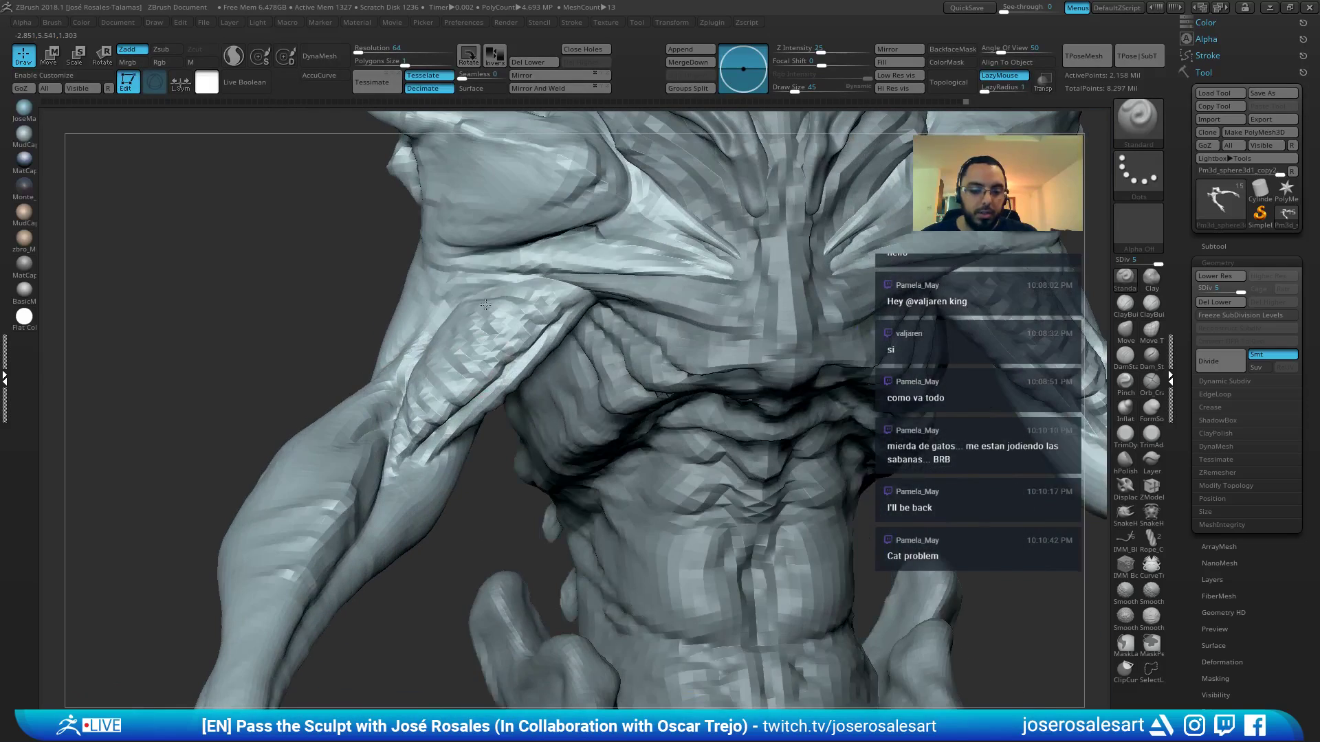
pyautogui.keyDown('ctrl'); pyautogui.moveTo(427, 425); pyautogui.dragTo(584, 280, button='right'); pyautogui.keyUp('ctrl')
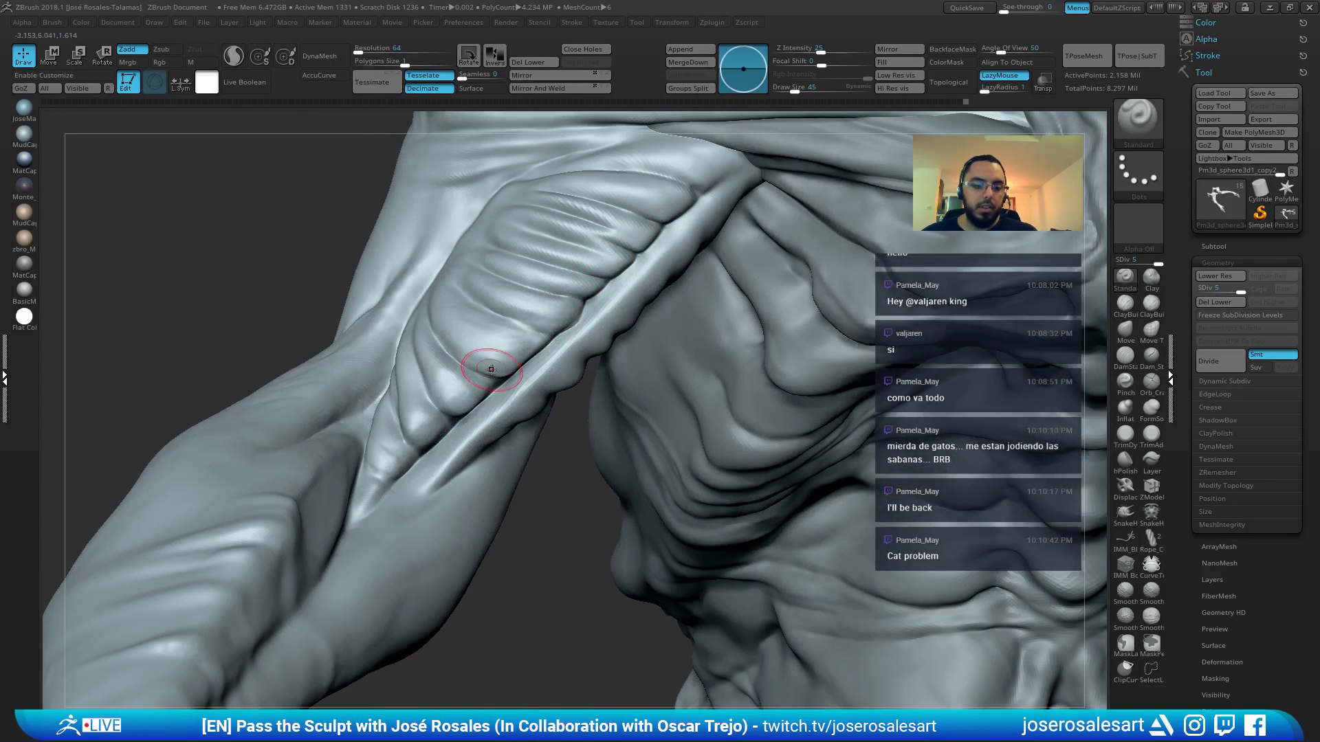
pyautogui.press('2')
pyautogui.press('3')
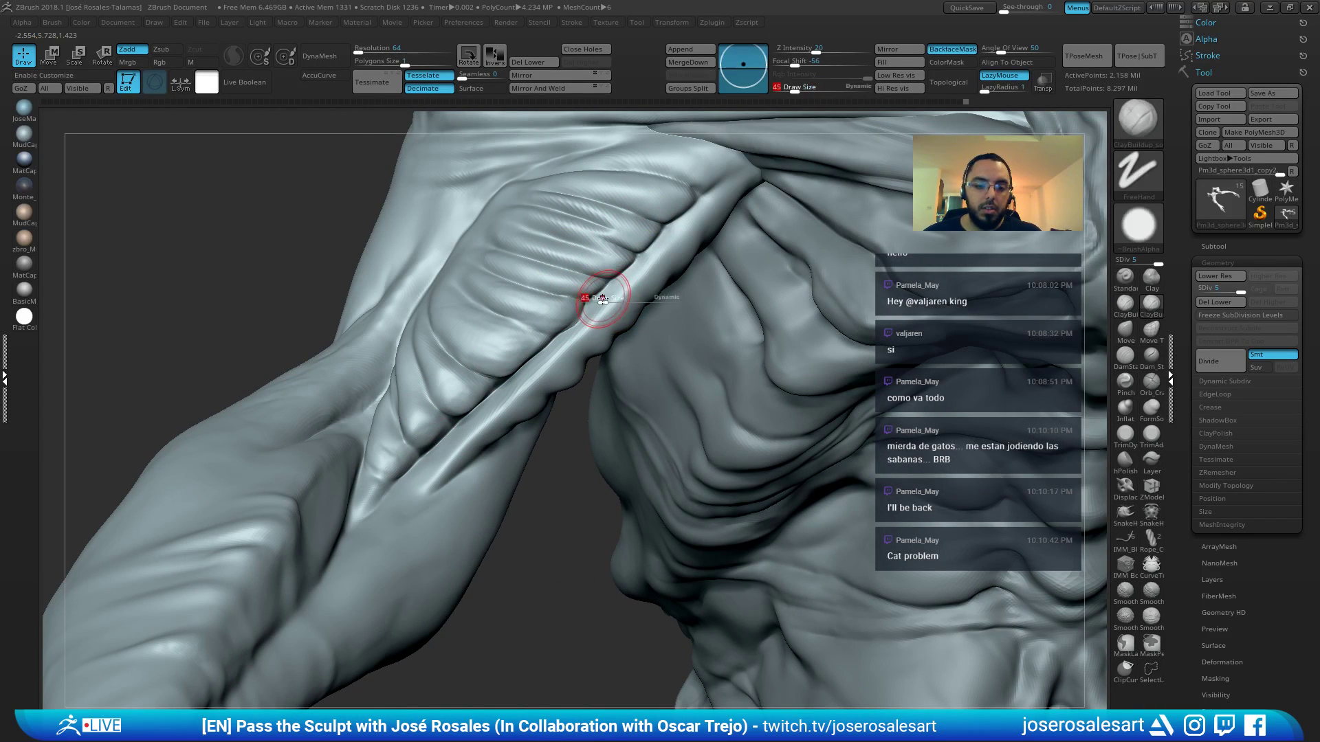
pyautogui.moveTo(598, 295); pyautogui.dragTo(618, 277)
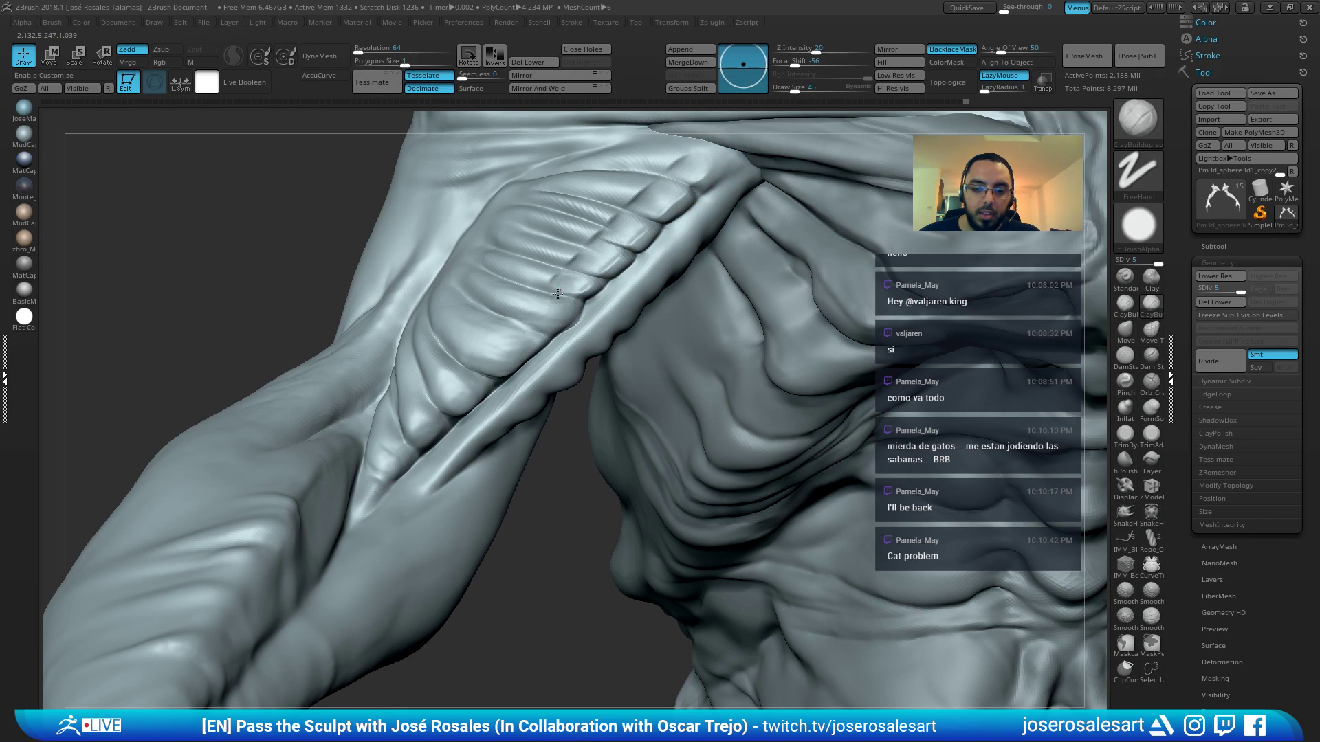
# Build up the ends of the middle and lower ribbed folds with ClayBuildup at draw size 45 and smooth them into the folds
pyautogui.keyDown('ctrl'); pyautogui.moveTo(440, 412); pyautogui.dragTo(578, 317, button='right'); pyautogui.keyUp('ctrl')
pyautogui.moveTo(438, 413); pyautogui.dragTo(629, 257, button='right')
pyautogui.moveTo(426, 434); pyautogui.dragTo(639, 330, button='right')
pyautogui.moveTo(647, 227); pyautogui.dragTo(628, 360, button='right')
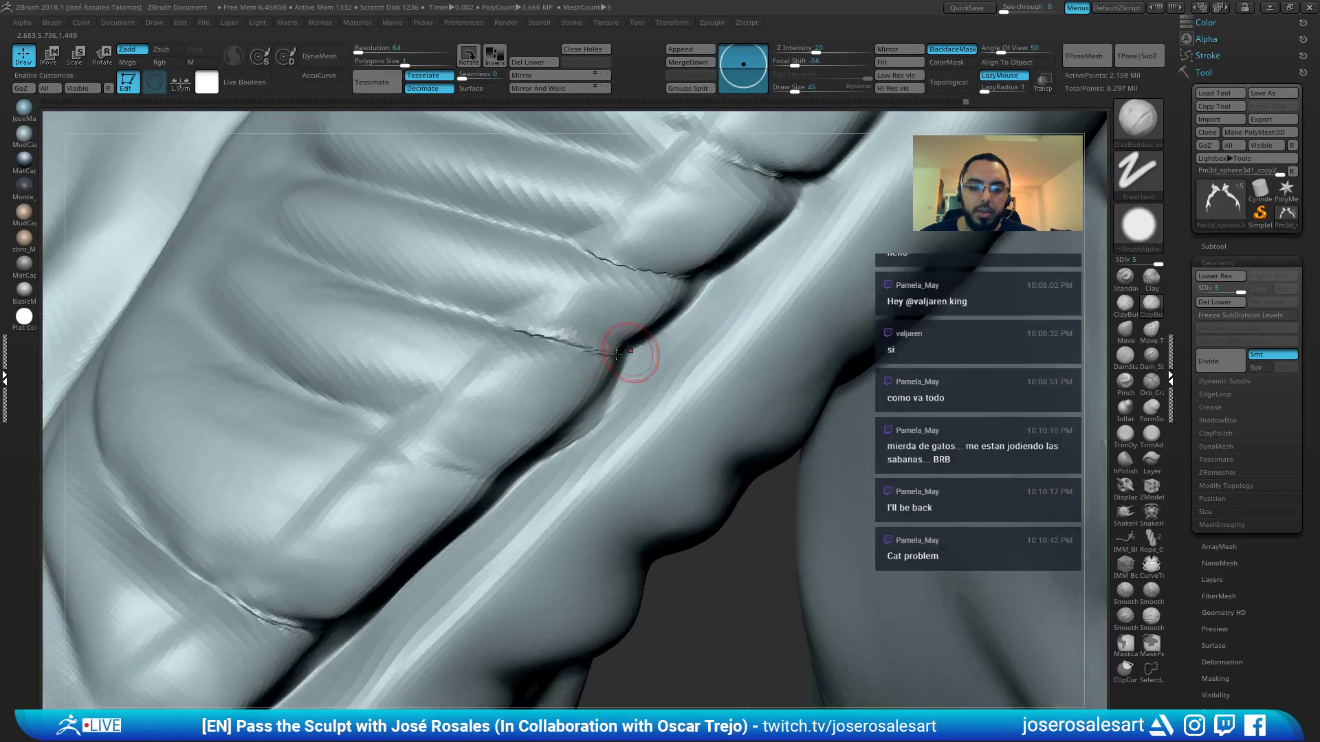
pyautogui.moveTo(575, 323)
pyautogui.keyDown('ctrl'); pyautogui.mouseDown(button='right')
pyautogui.moveTo(585, 332)
pyautogui.moveTo(672, 271)
pyautogui.moveTo(733, 171)
pyautogui.mouseUp(button='right'); pyautogui.keyUp('ctrl')
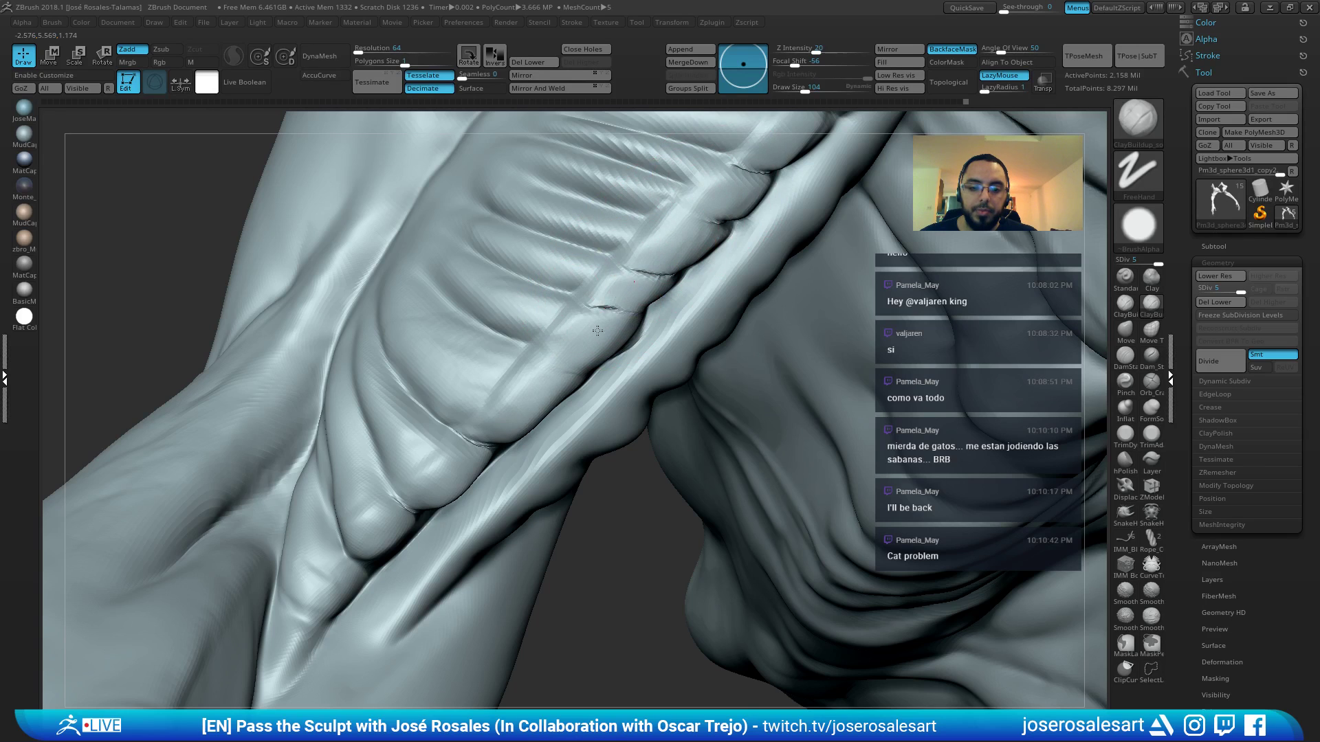
pyautogui.moveTo(457, 462)
pyautogui.mouseDown(button='right')
pyautogui.moveTo(602, 335)
pyautogui.moveTo(606, 281)
pyautogui.mouseUp(button='right')
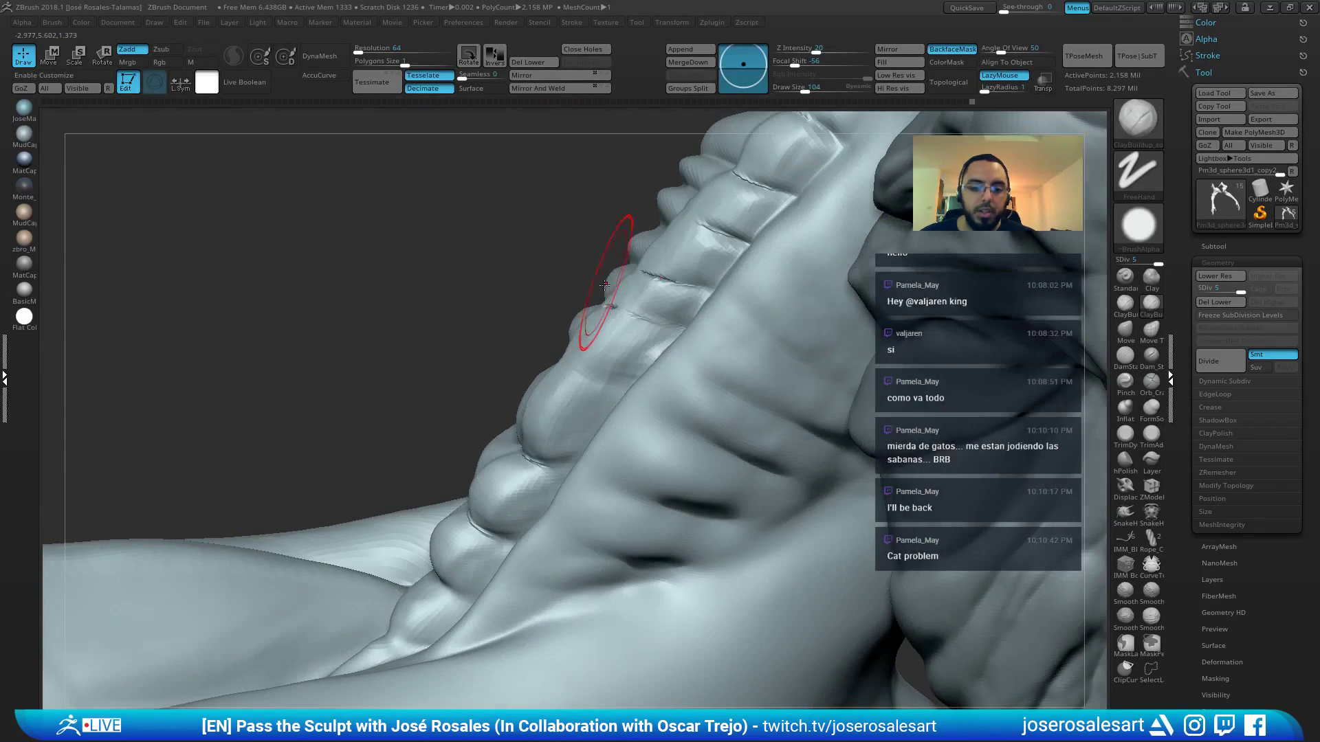
pyautogui.moveTo(614, 332)
pyautogui.mouseDown(button='right')
pyautogui.moveTo(637, 375)
pyautogui.moveTo(652, 340)
pyautogui.mouseUp(button='right')
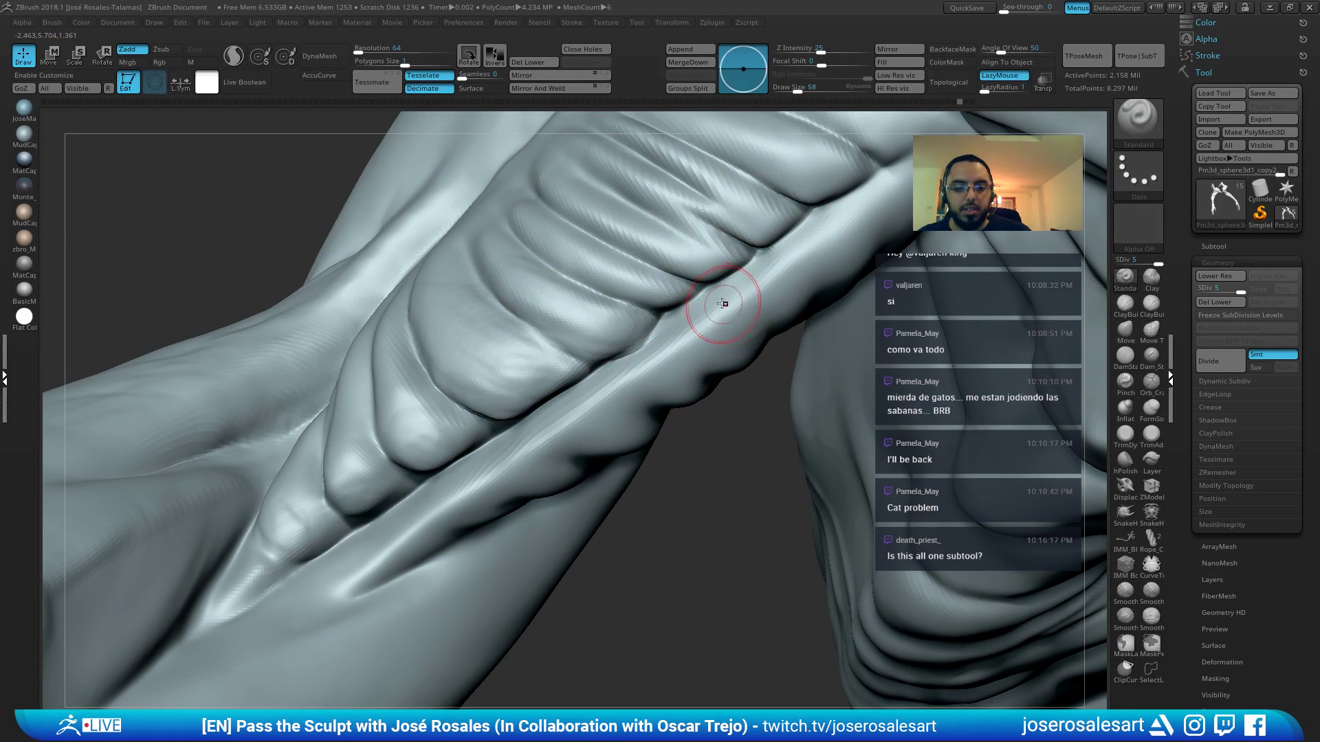
# Undo the last stroke on the folds and set the Standard brush's Z Intensity to 35
pyautogui.moveTo(717, 295)
pyautogui.mouseDown(button='right')
pyautogui.moveTo(719, 324)
pyautogui.moveTo(687, 336)
pyautogui.mouseUp(button='right')
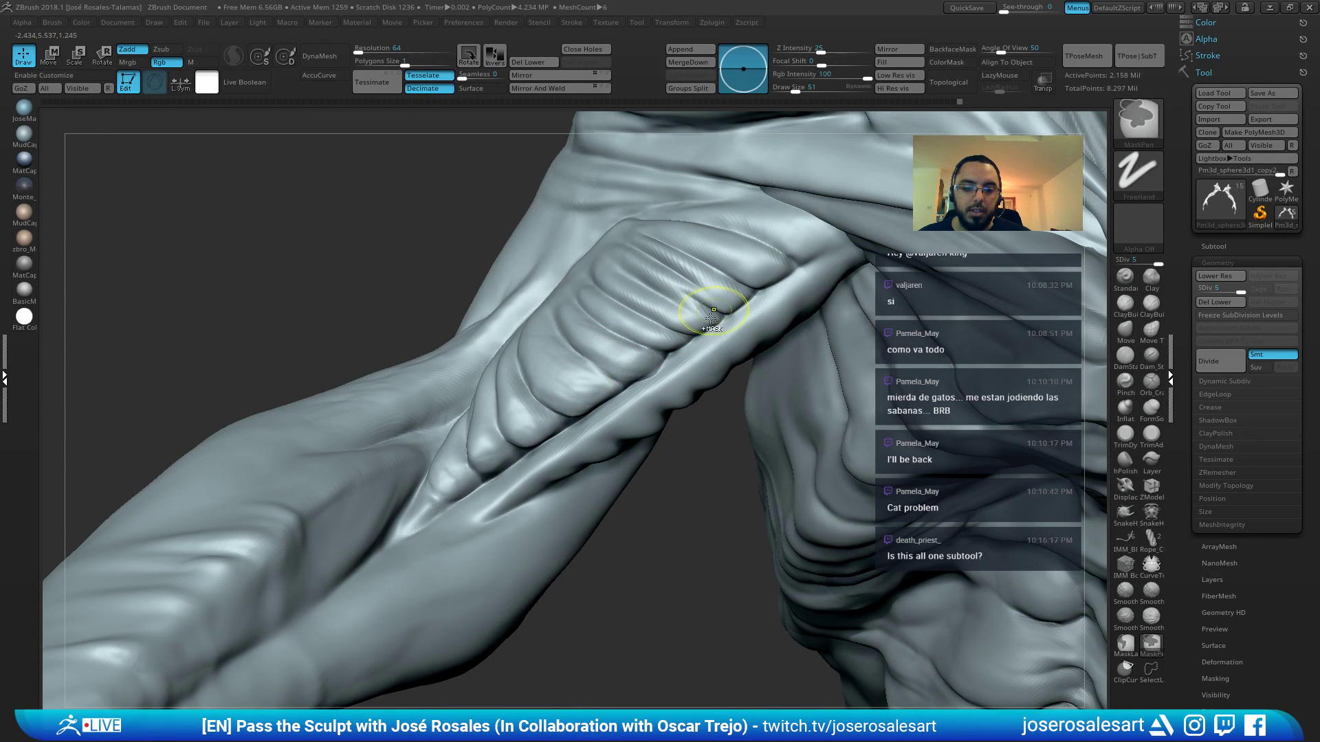
pyautogui.hotkey('ctrl', 'z')
pyautogui.moveTo(687, 351)
pyautogui.mouseDown(button='right')
pyautogui.moveTo(677, 327)
pyautogui.moveTo(746, 303)
pyautogui.mouseUp(button='right')
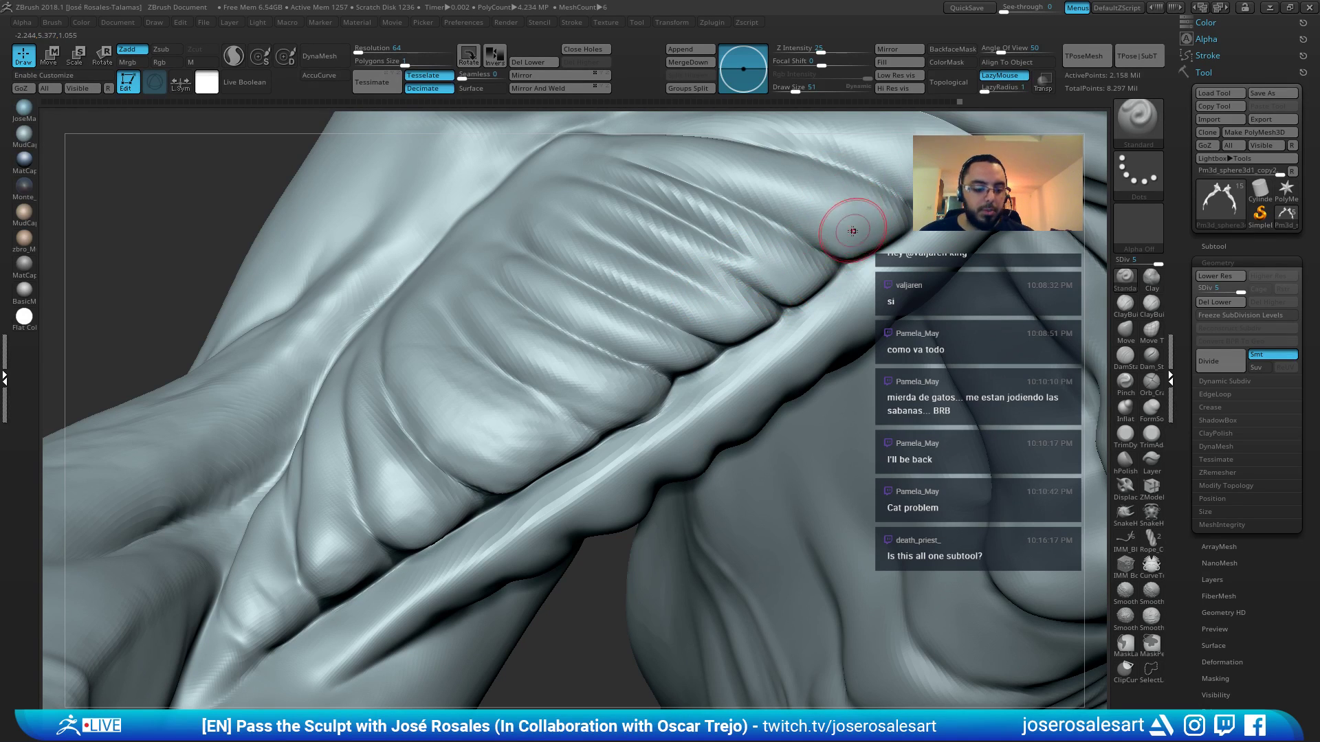
pyautogui.moveTo(820, 53); pyautogui.dragTo(829, 52)
pyautogui.keyDown('alt'); pyautogui.moveTo(730, 321); pyautogui.dragTo(661, 335, button='right'); pyautogui.keyUp('alt')
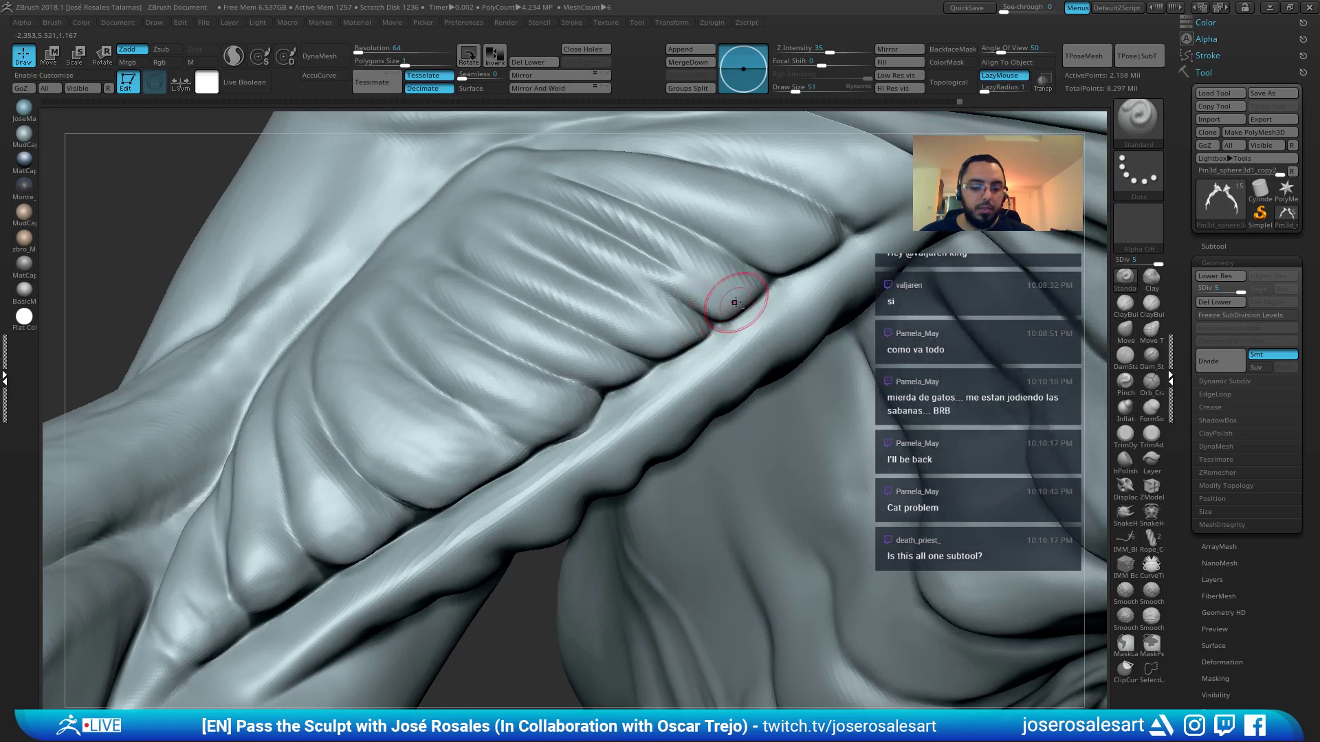
# Raise the fold ends along the long ridge with the Standard brush at draw size 39
pyautogui.moveTo(735, 303)
pyautogui.mouseDown(button='right')
pyautogui.moveTo(728, 290)
pyautogui.moveTo(783, 258)
pyautogui.mouseUp(button='right')
pyautogui.press('[')
pyautogui.moveTo(697, 315); pyautogui.dragTo(514, 437)
pyautogui.moveTo(526, 414); pyautogui.dragTo(603, 438, button='right')
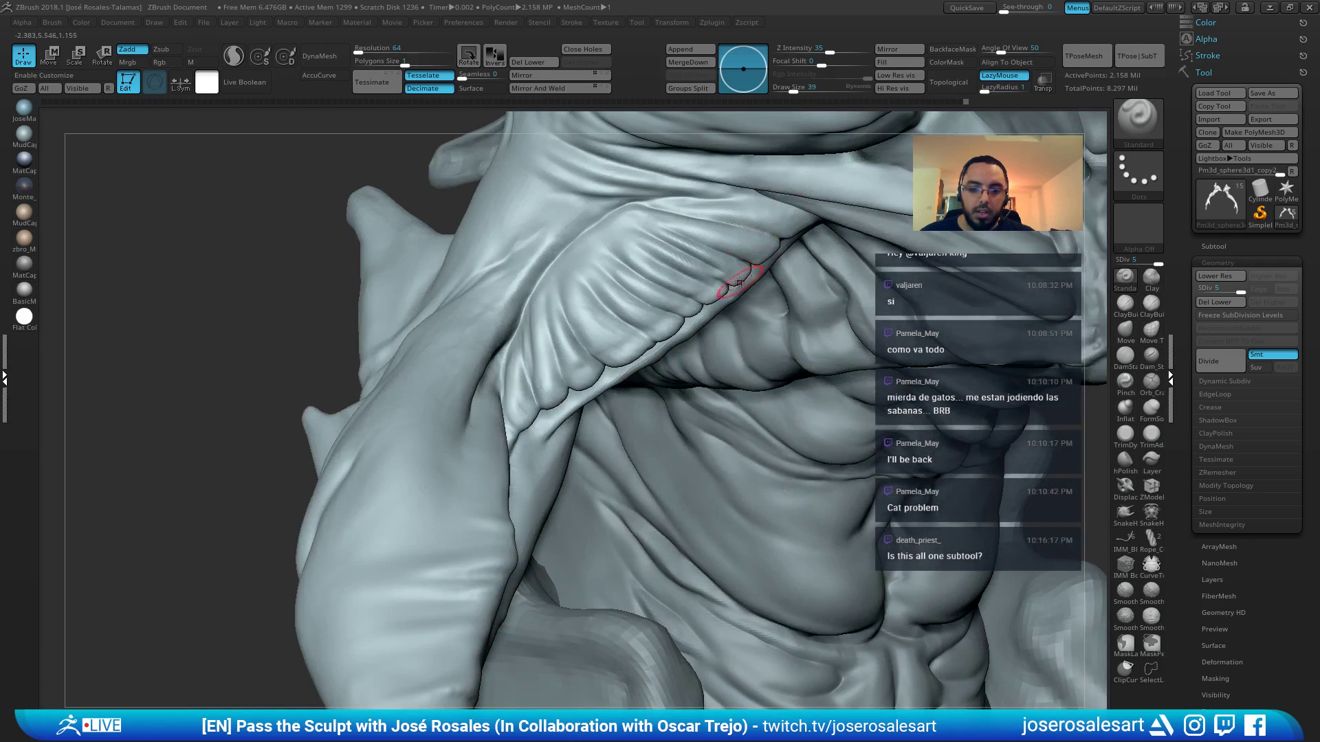
pyautogui.moveTo(726, 307)
pyautogui.mouseDown(button='right')
pyautogui.moveTo(649, 333)
pyautogui.moveTo(741, 252)
pyautogui.mouseUp(button='right')
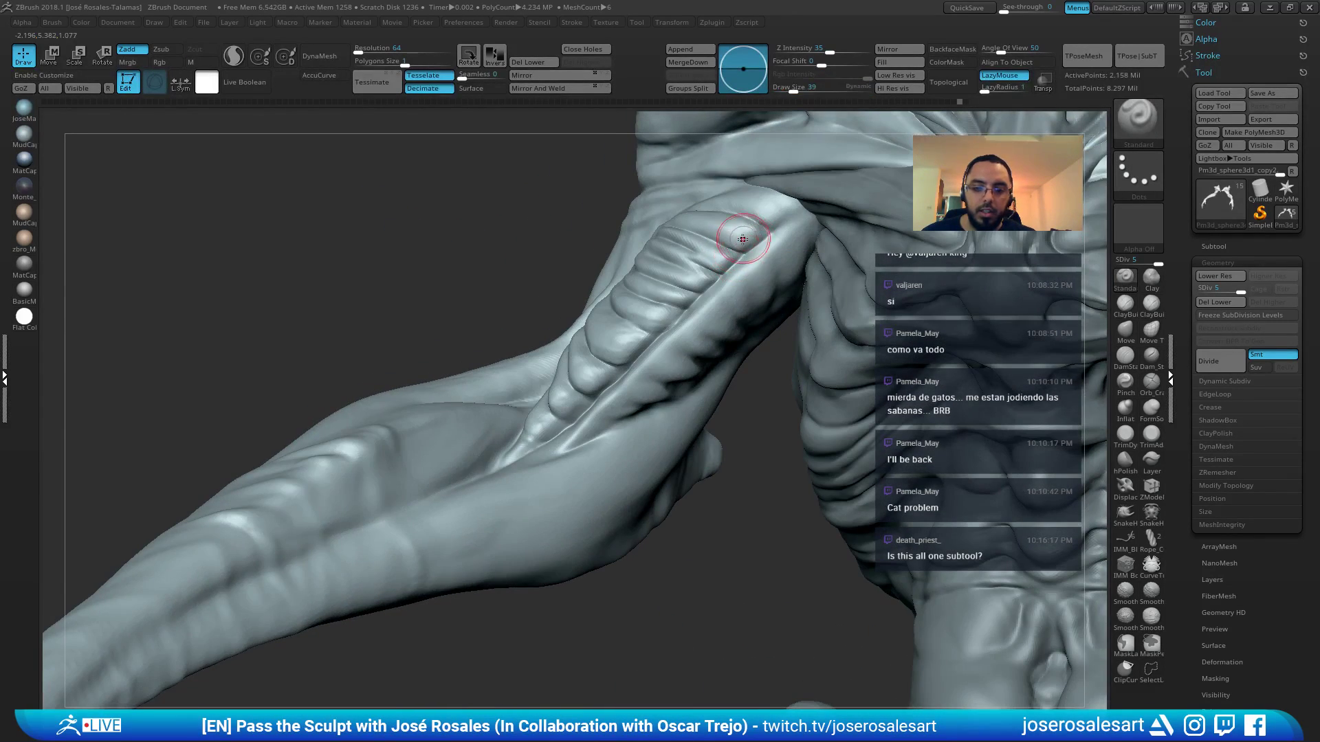
# Accentuate the ribbed folds from the armpit down toward the elbow with the Standard brush at draw size 33
pyautogui.press('s')
pyautogui.moveTo(726, 238); pyautogui.dragTo(730, 239)
pyautogui.moveTo(677, 240); pyautogui.dragTo(739, 240, button='right')
pyautogui.press('s')
pyautogui.moveTo(739, 241)
pyautogui.mouseDown()
pyautogui.moveTo(737, 230)
pyautogui.moveTo(730, 265)
pyautogui.moveTo(526, 428)
pyautogui.mouseUp()
pyautogui.press('s')
pyautogui.moveTo(526, 427); pyautogui.dragTo(619, 396, button='right')
pyautogui.moveTo(595, 369); pyautogui.dragTo(562, 389)
pyautogui.moveTo(563, 389)
pyautogui.mouseDown(button='right')
pyautogui.moveTo(646, 323)
pyautogui.moveTo(629, 250)
pyautogui.moveTo(562, 268)
pyautogui.moveTo(573, 300)
pyautogui.moveTo(447, 394)
pyautogui.moveTo(412, 465)
pyautogui.mouseUp(button='right')
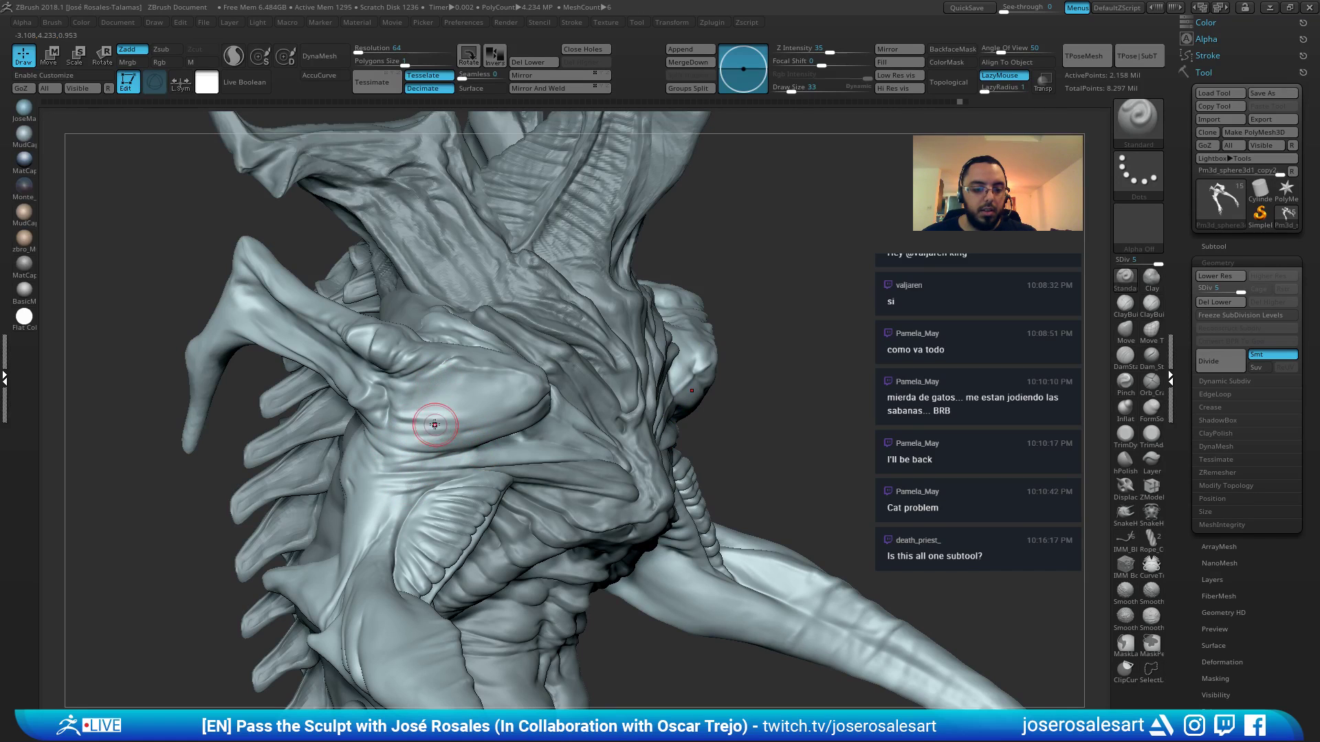
# Refine the surface between the shoulder and the ribbed folds with the Standard brush at draw size 33 and smooth it beside the folds
pyautogui.moveTo(426, 431); pyautogui.dragTo(407, 500)
pyautogui.moveTo(406, 501)
pyautogui.mouseDown(button='right')
pyautogui.moveTo(378, 436)
pyautogui.moveTo(442, 418)
pyautogui.moveTo(474, 431)
pyautogui.mouseUp(button='right')
pyautogui.hotkey('ctrl', 'z')
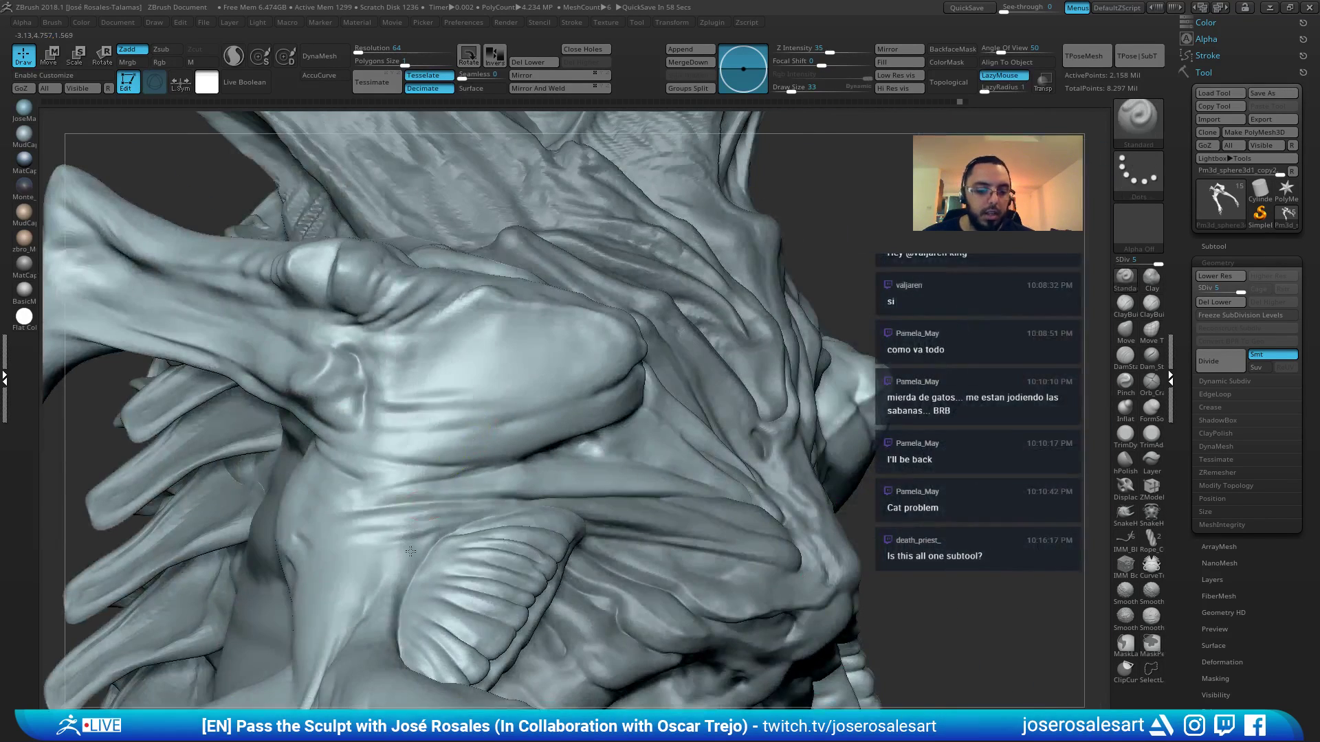
pyautogui.moveTo(405, 550); pyautogui.dragTo(387, 590, button='right')
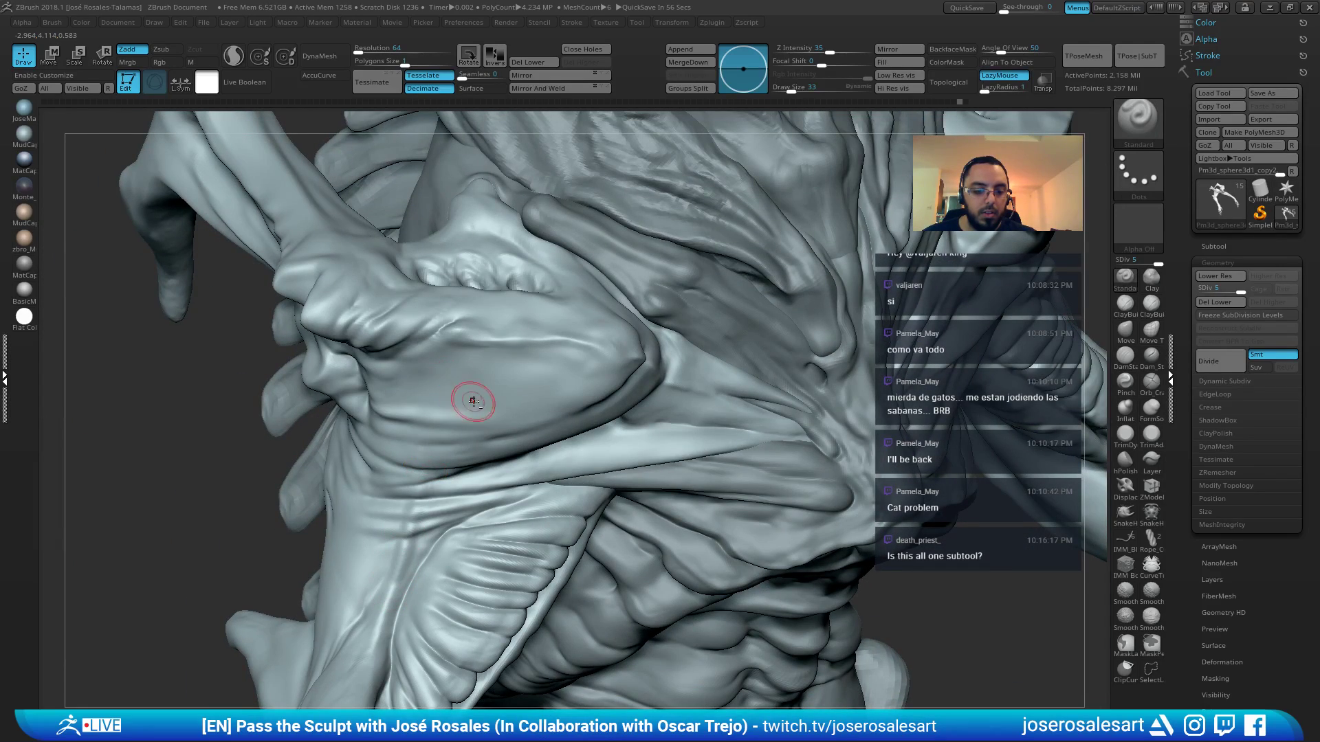
pyautogui.keyDown('ctrl'); pyautogui.moveTo(473, 400); pyautogui.dragTo(385, 447, button='right'); pyautogui.keyUp('ctrl')
pyautogui.moveTo(419, 512); pyautogui.dragTo(463, 492, button='right')
pyautogui.keyDown('shift'); pyautogui.moveTo(474, 498); pyautogui.dragTo(470, 512); pyautogui.keyUp('shift')
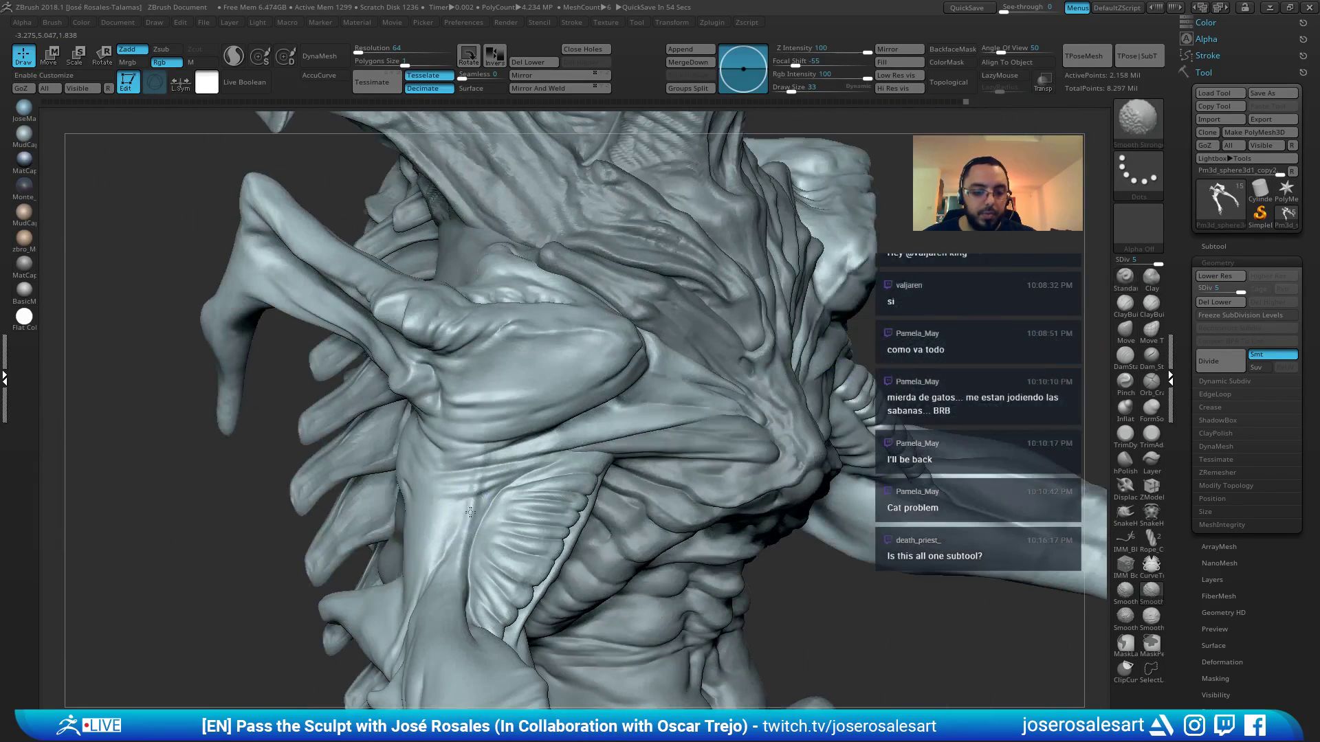
pyautogui.moveTo(456, 548)
pyautogui.mouseDown(button='right')
pyautogui.moveTo(639, 385)
pyautogui.moveTo(516, 372)
pyautogui.moveTo(412, 422)
pyautogui.mouseUp(button='right')
pyautogui.moveTo(589, 362); pyautogui.dragTo(560, 336, button='right')
pyautogui.moveTo(929, 340)
pyautogui.keyDown('alt'); pyautogui.mouseDown(button='right')
pyautogui.moveTo(645, 235)
pyautogui.moveTo(721, 213)
pyautogui.moveTo(710, 224)
pyautogui.mouseUp(button='right'); pyautogui.keyUp('alt')
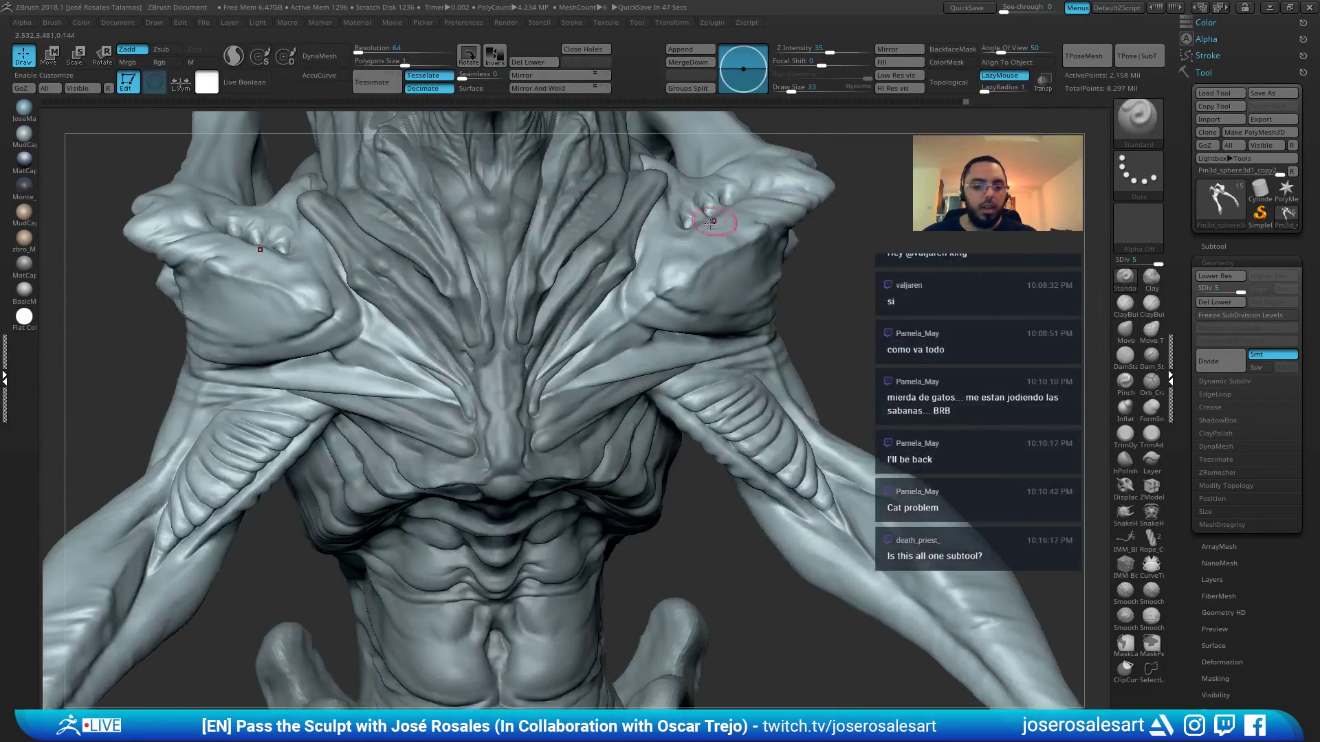
# Carve the crease where the uppermost fold meets the chest strands above the armpit with Dam_Standard at draw size 33
pyautogui.moveTo(612, 374)
pyautogui.keyDown('ctrl'); pyautogui.mouseDown(button='right')
pyautogui.moveTo(772, 393)
pyautogui.moveTo(490, 345)
pyautogui.moveTo(477, 416)
pyautogui.mouseUp(button='right'); pyautogui.keyUp('ctrl')
pyautogui.press('b')
pyautogui.press('d')
pyautogui.press('s')
pyautogui.keyDown('ctrl'); pyautogui.moveTo(395, 450); pyautogui.dragTo(472, 436, button='right'); pyautogui.keyUp('ctrl')
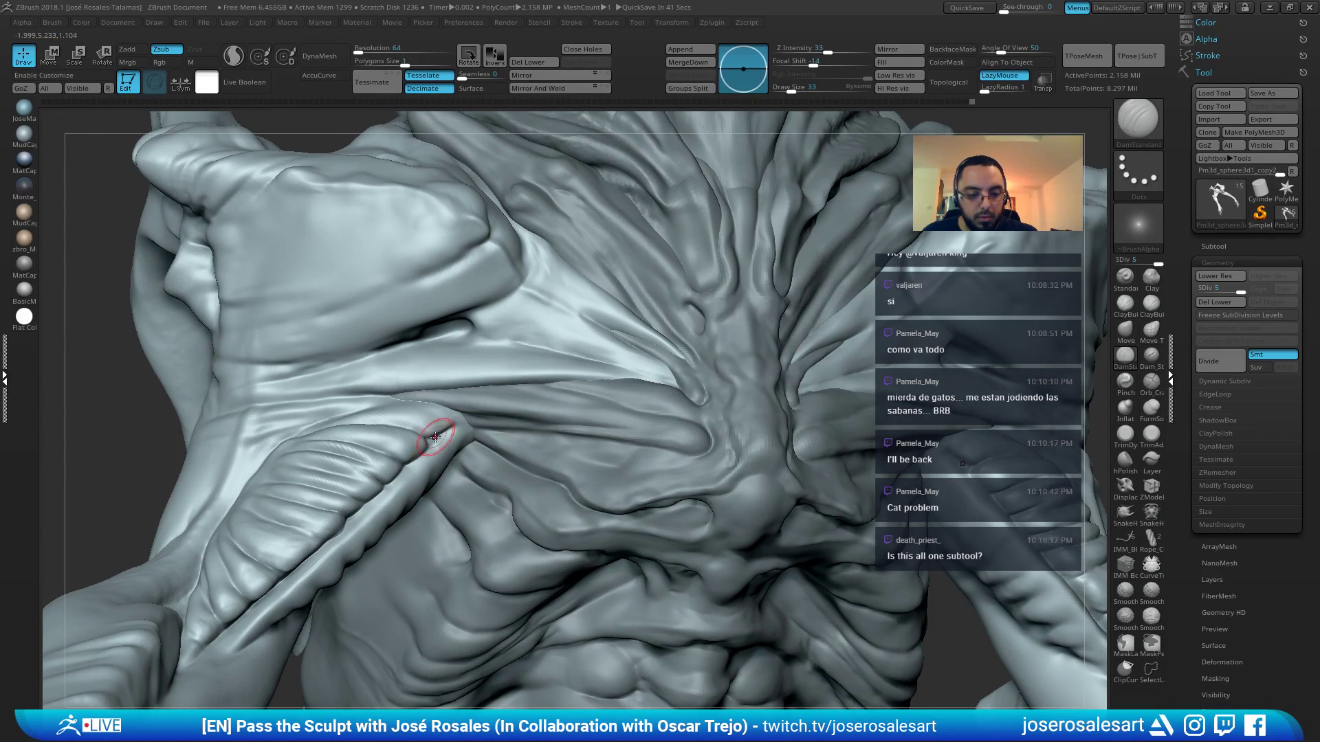
pyautogui.moveTo(459, 419)
pyautogui.mouseDown(button='right')
pyautogui.moveTo(432, 441)
pyautogui.moveTo(432, 407)
pyautogui.mouseUp(button='right')
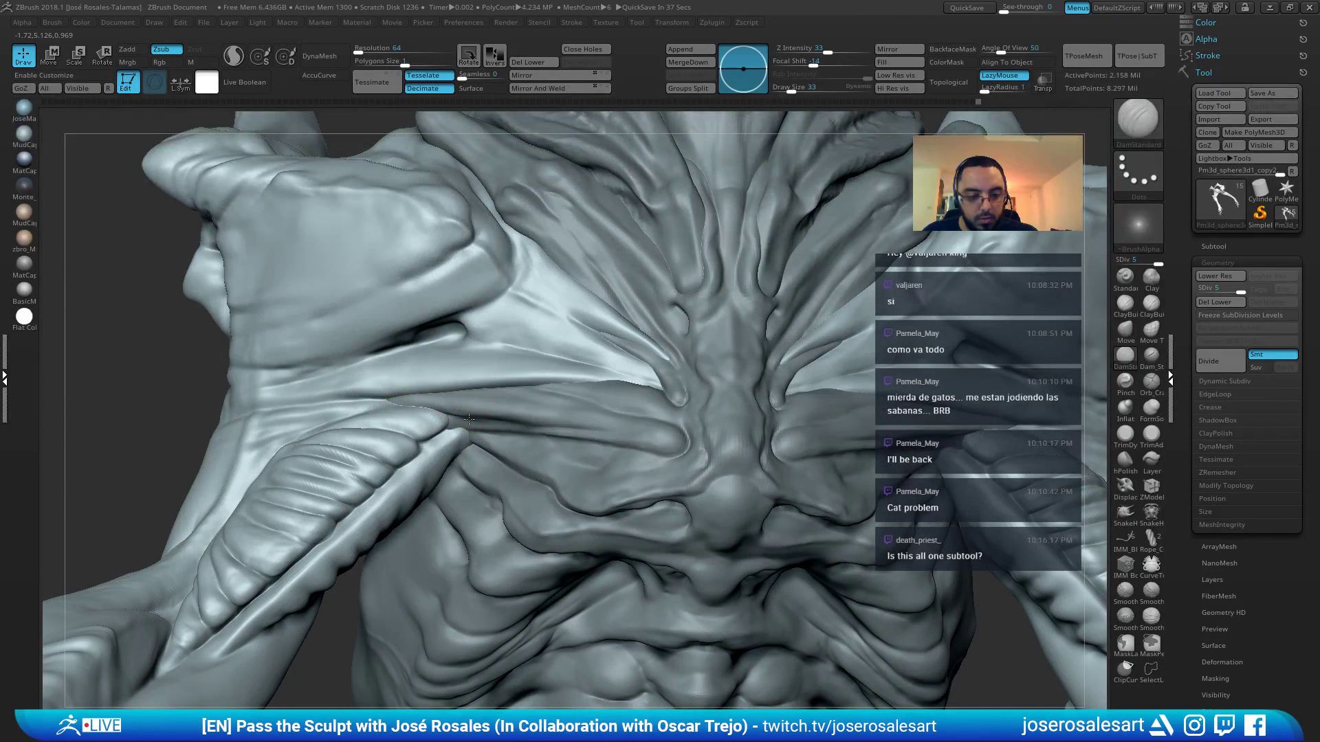
pyautogui.moveTo(358, 419)
pyautogui.mouseDown(button='right')
pyautogui.moveTo(398, 406)
pyautogui.moveTo(419, 415)
pyautogui.mouseUp(button='right')
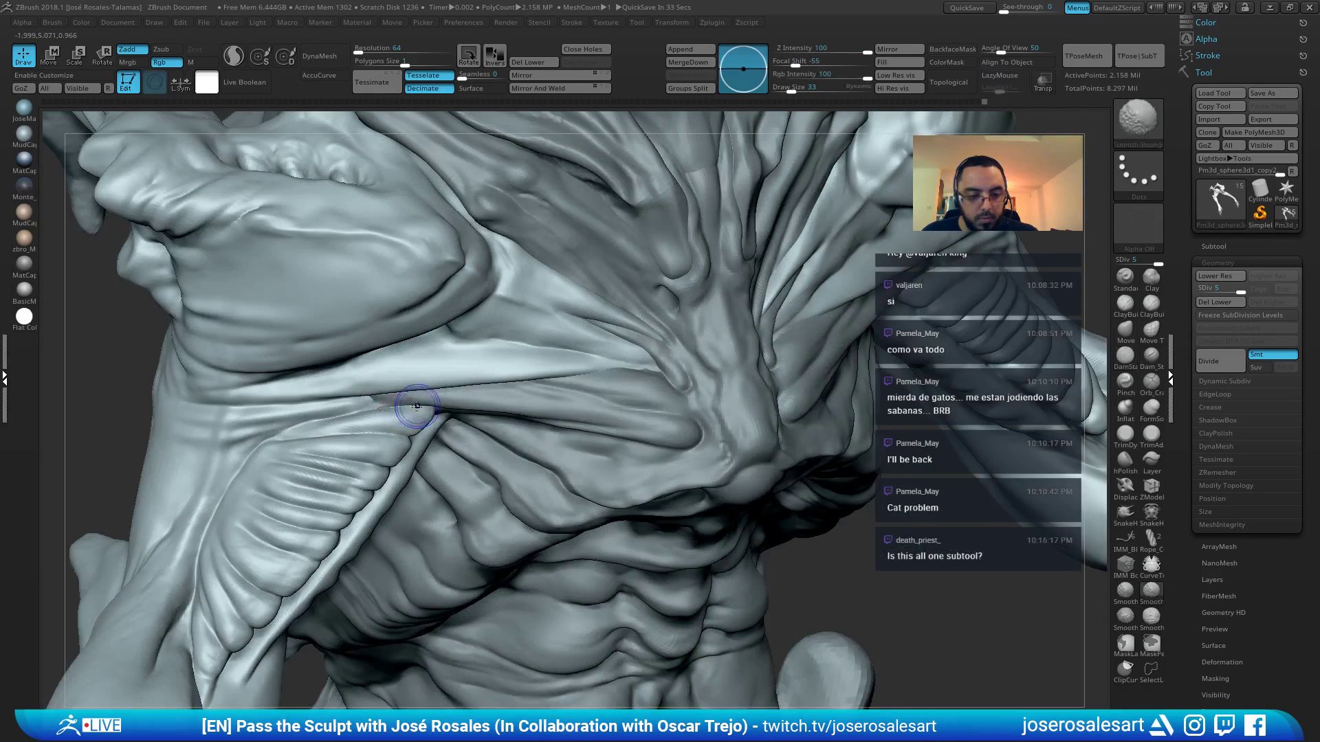
# Smooth the crease above the armpit and build up the adjoining strand with ClayBuildup at draw size 33
pyautogui.moveTo(419, 415)
pyautogui.keyDown('shift'); pyautogui.mouseDown()
pyautogui.moveTo(364, 412)
pyautogui.moveTo(436, 410)
pyautogui.mouseUp(); pyautogui.keyUp('shift')
pyautogui.moveTo(440, 411)
pyautogui.mouseDown(button='right')
pyautogui.moveTo(470, 356)
pyautogui.moveTo(543, 368)
pyautogui.mouseUp(button='right')
pyautogui.press('2')
pyautogui.moveTo(320, 428); pyautogui.dragTo(413, 406)
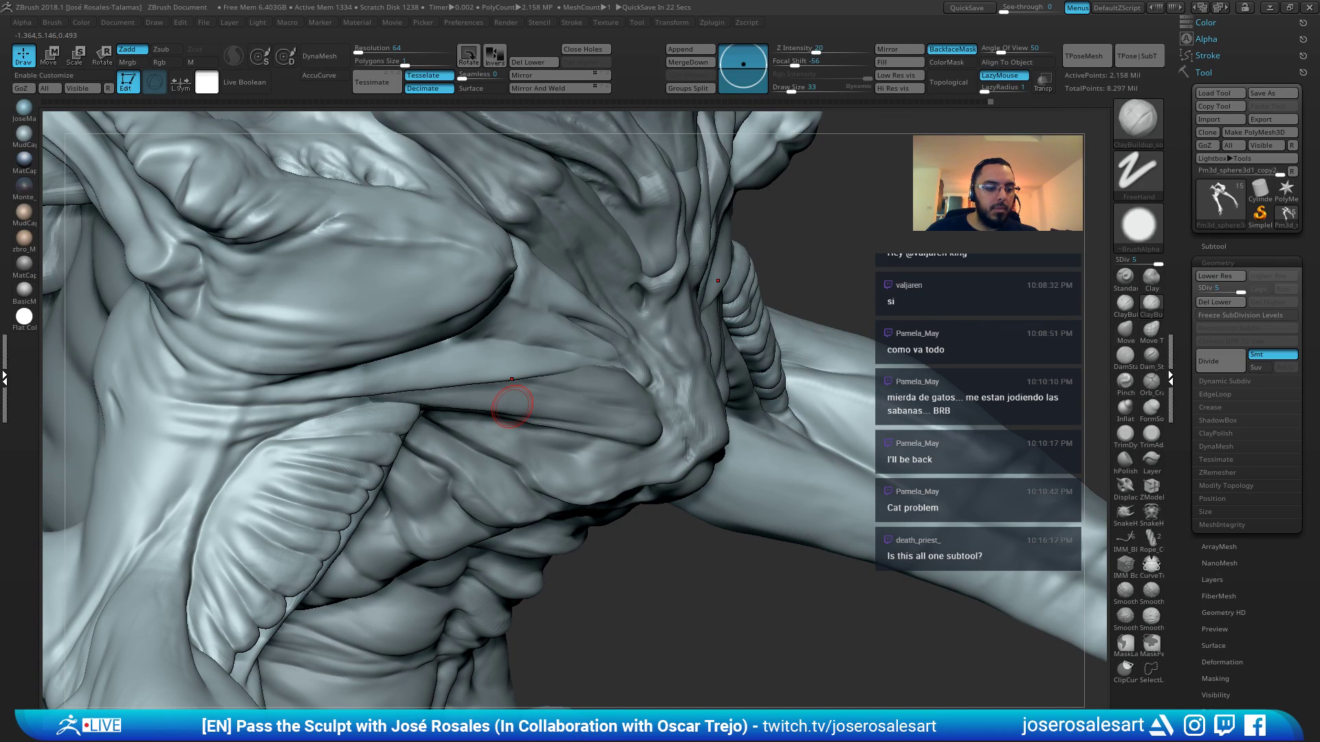
pyautogui.moveTo(686, 328); pyautogui.dragTo(564, 316, button='right')
# Examine how the model is split into subtools by selecting collab_06 and Neck1 and isolating Neck1
pyautogui.keyDown('ctrl'); pyautogui.moveTo(831, 265); pyautogui.dragTo(680, 185, button='right'); pyautogui.keyUp('ctrl')
pyautogui.moveTo(781, 185); pyautogui.dragTo(777, 321)
pyautogui.keyDown('alt'); pyautogui.click(713, 280); pyautogui.keyUp('alt')
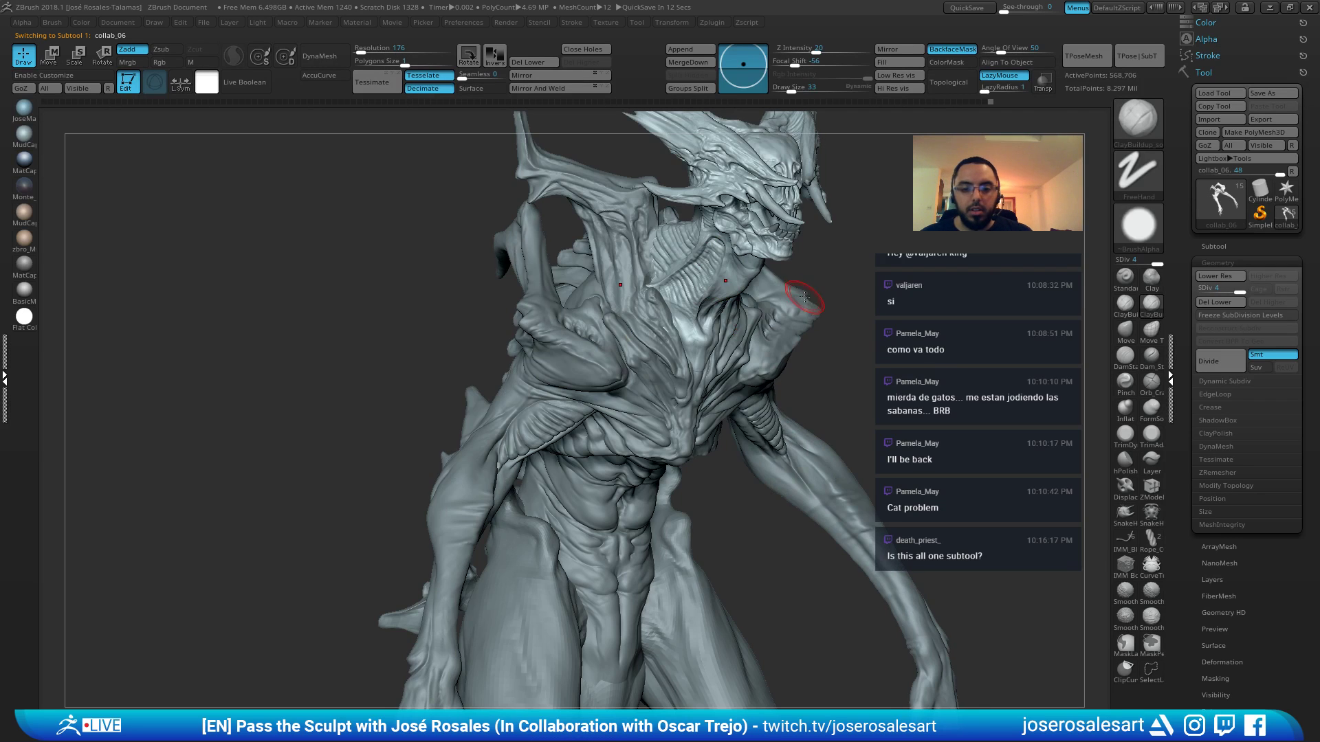
pyautogui.moveTo(801, 292); pyautogui.dragTo(671, 345, button='right')
pyautogui.keyDown('alt'); pyautogui.click(673, 347); pyautogui.keyUp('alt')
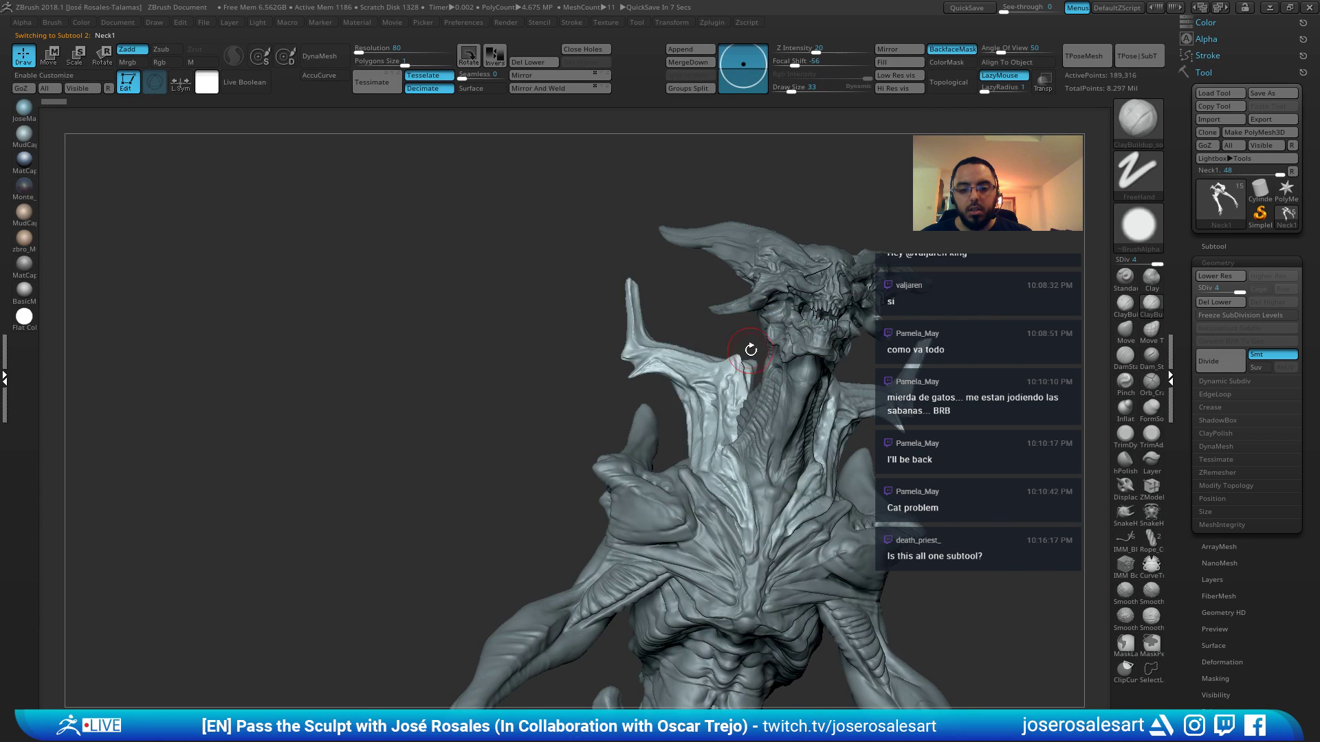
pyautogui.moveTo(750, 350); pyautogui.dragTo(751, 398, button='right')
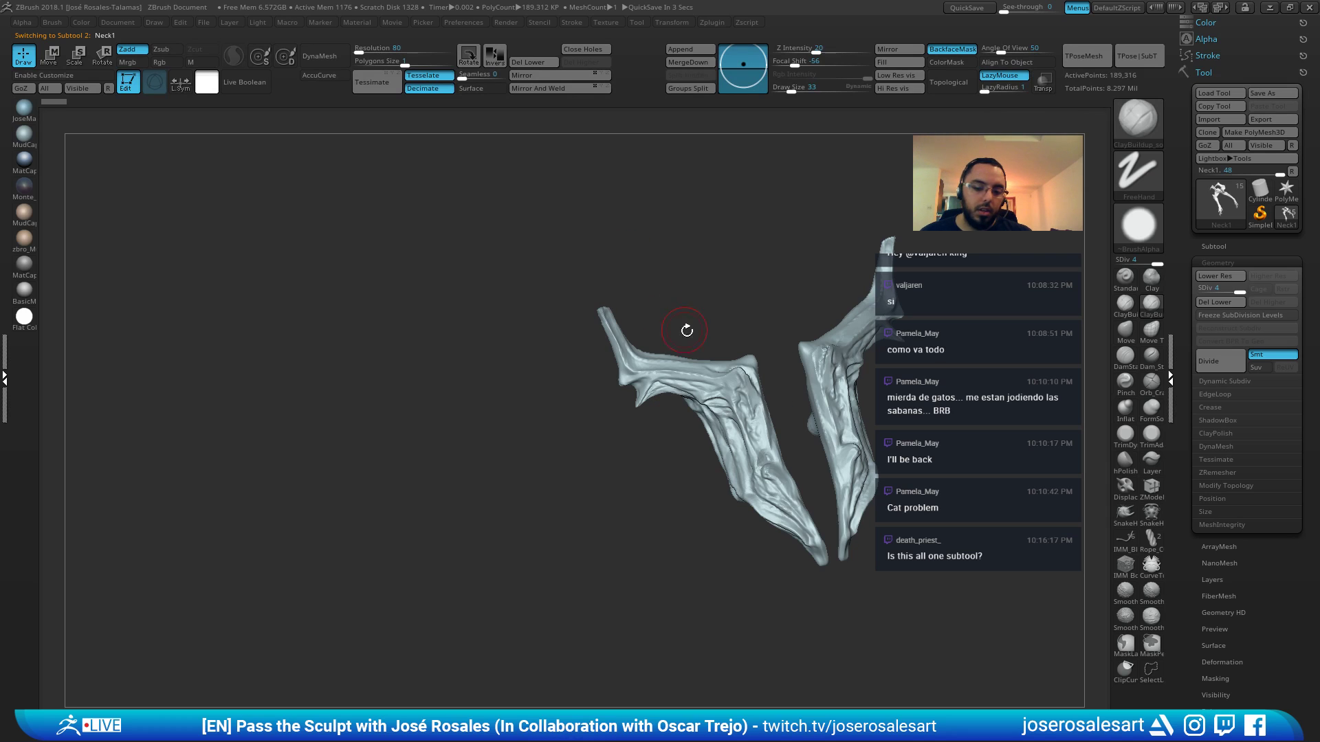
pyautogui.moveTo(687, 331); pyautogui.dragTo(722, 353)
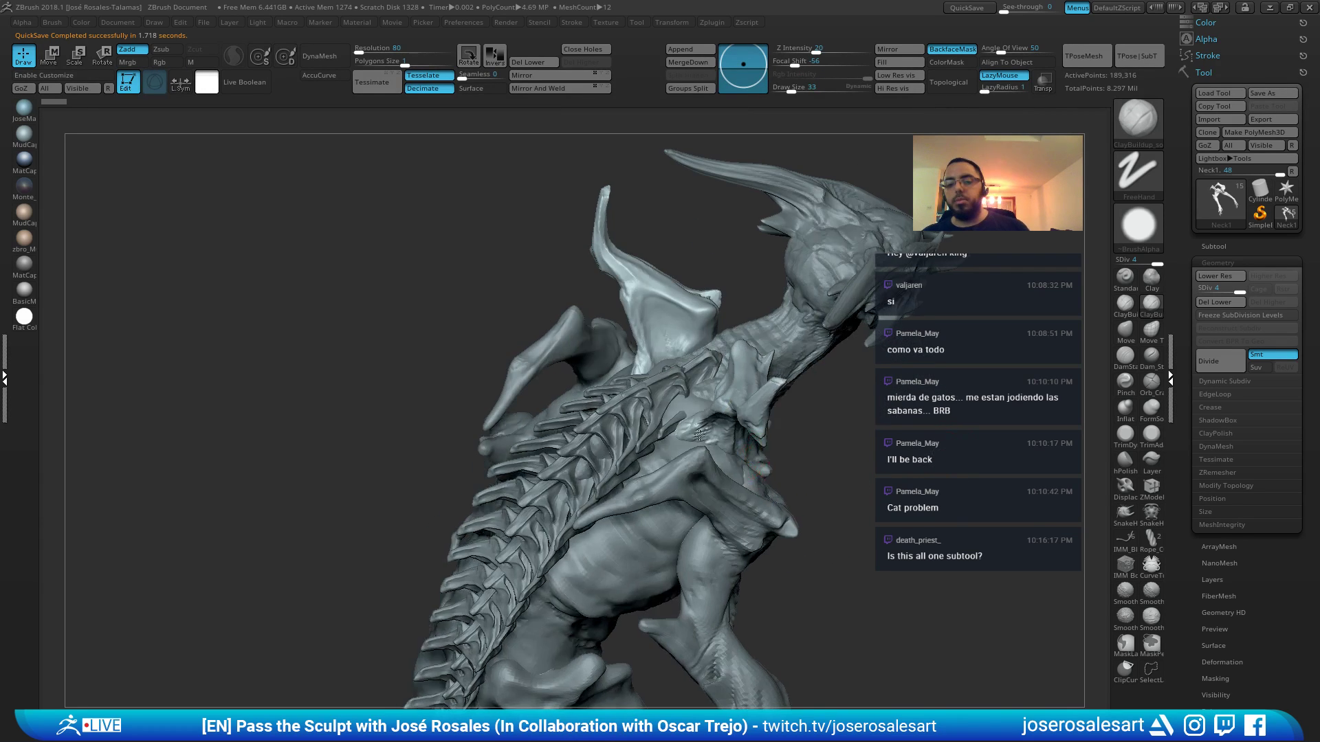
# Inspect further subtools, selecting Legs, the Vert2 spine and the torso Pm3d_sphere3d2
pyautogui.keyDown('alt'); pyautogui.click(598, 426); pyautogui.keyUp('alt')
pyautogui.moveTo(823, 485); pyautogui.dragTo(710, 389, button='right')
pyautogui.keyDown('alt'); pyautogui.click(653, 589); pyautogui.keyUp('alt')
pyautogui.keyDown('alt'); pyautogui.click(587, 515); pyautogui.keyUp('alt')
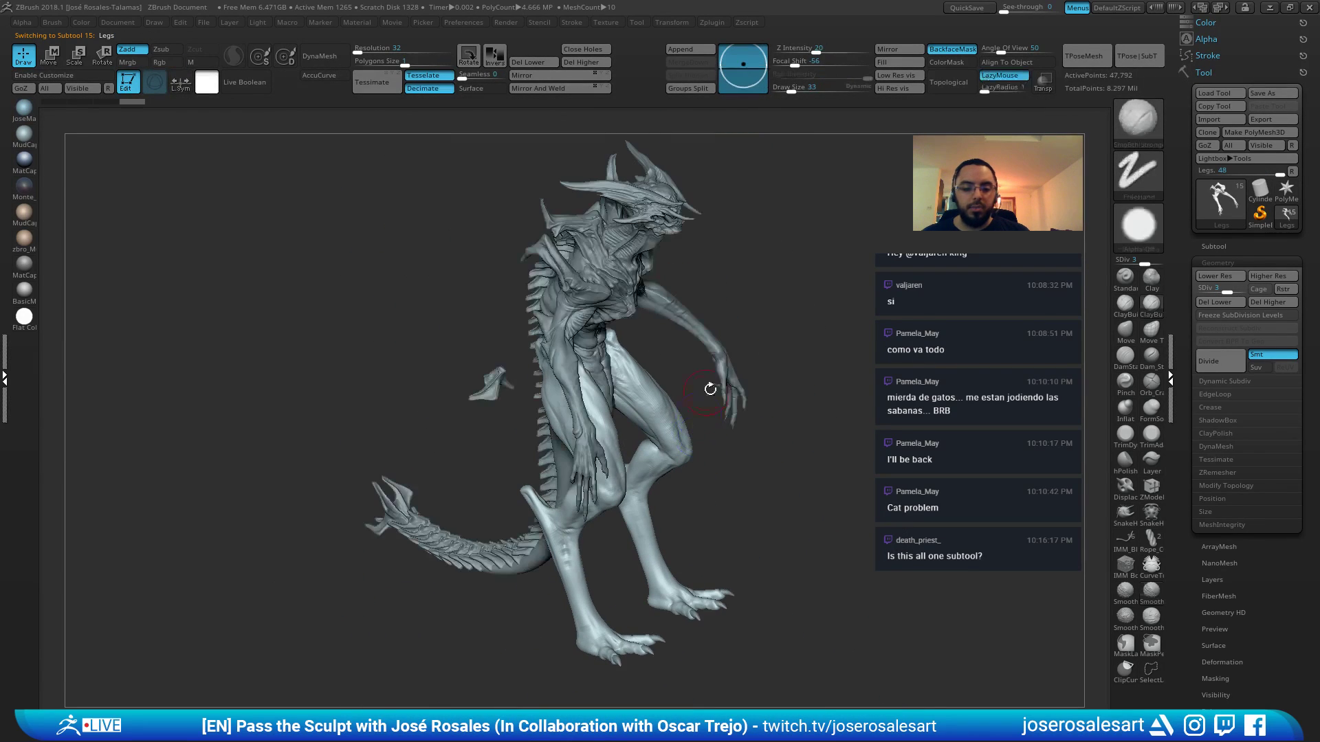
pyautogui.moveTo(550, 433)
pyautogui.keyDown('shift'); pyautogui.mouseDown(button='right')
pyautogui.moveTo(631, 418)
pyautogui.moveTo(564, 419)
pyautogui.mouseUp(button='right'); pyautogui.keyUp('shift')
pyautogui.keyDown('alt'); pyautogui.click(553, 430); pyautogui.keyUp('alt')
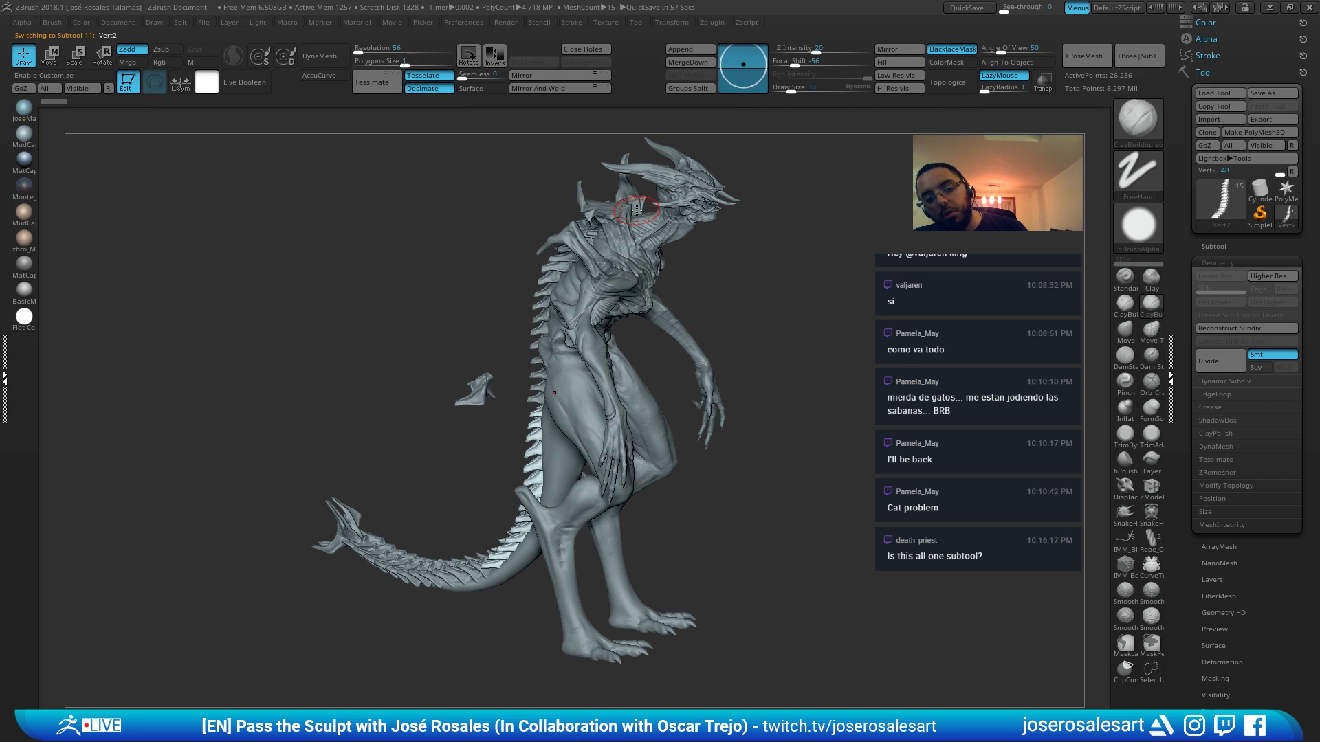
pyautogui.moveTo(619, 346); pyautogui.dragTo(554, 366, button='right')
pyautogui.keyDown('alt'); pyautogui.click(496, 458); pyautogui.keyUp('alt')
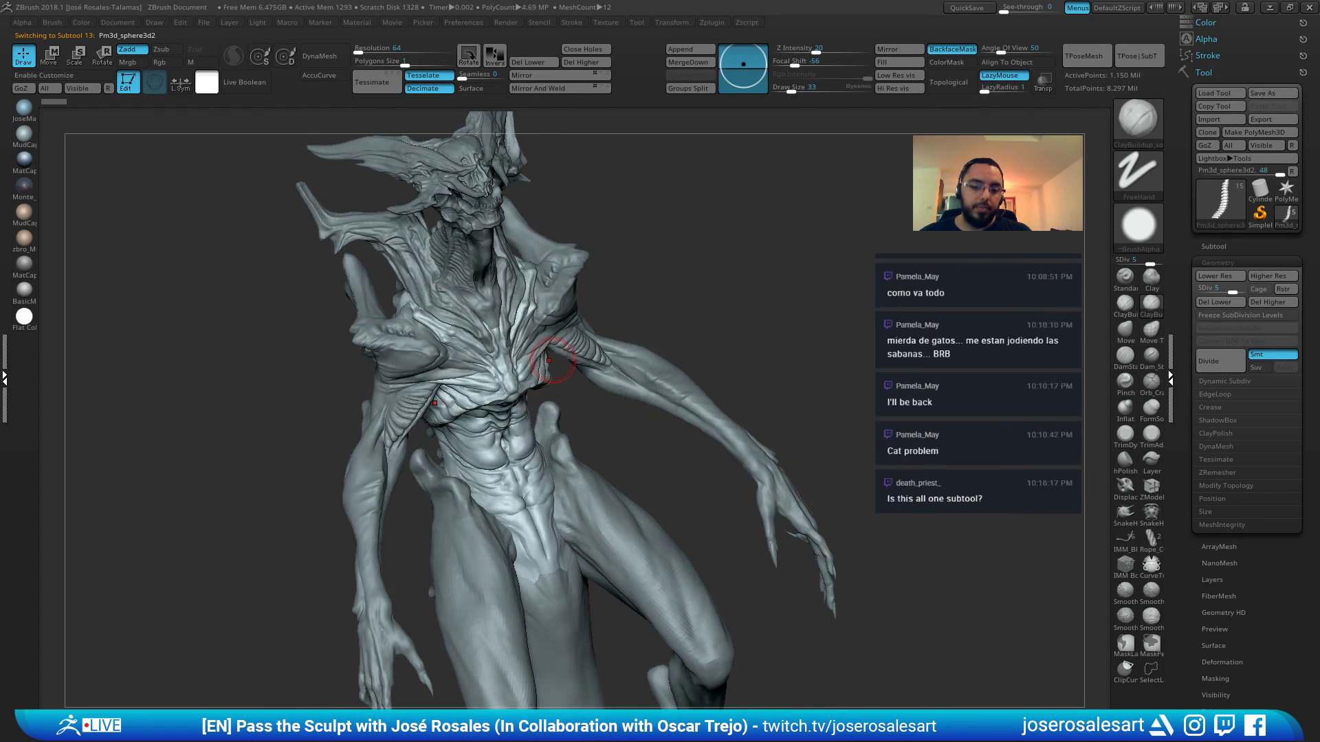
pyautogui.moveTo(532, 308); pyautogui.dragTo(507, 318)
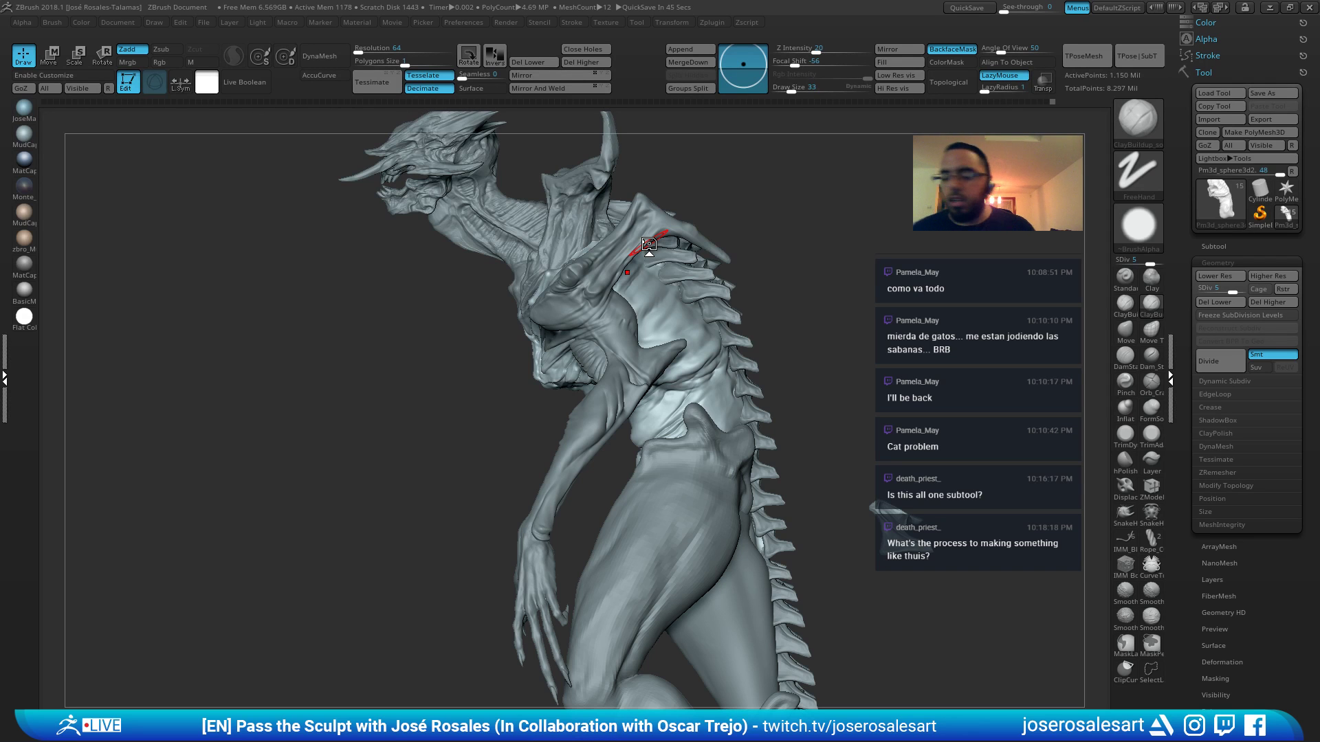
# Select the arm subtool Pm3d_sphere3d1_copy2 again, isolate it and choose the Dam_Standard brush
pyautogui.keyDown('ctrl'); pyautogui.moveTo(517, 252); pyautogui.dragTo(886, 309, button='right'); pyautogui.keyUp('ctrl')
pyautogui.keyDown('alt'); pyautogui.moveTo(512, 434); pyautogui.dragTo(523, 399, button='right'); pyautogui.keyUp('alt')
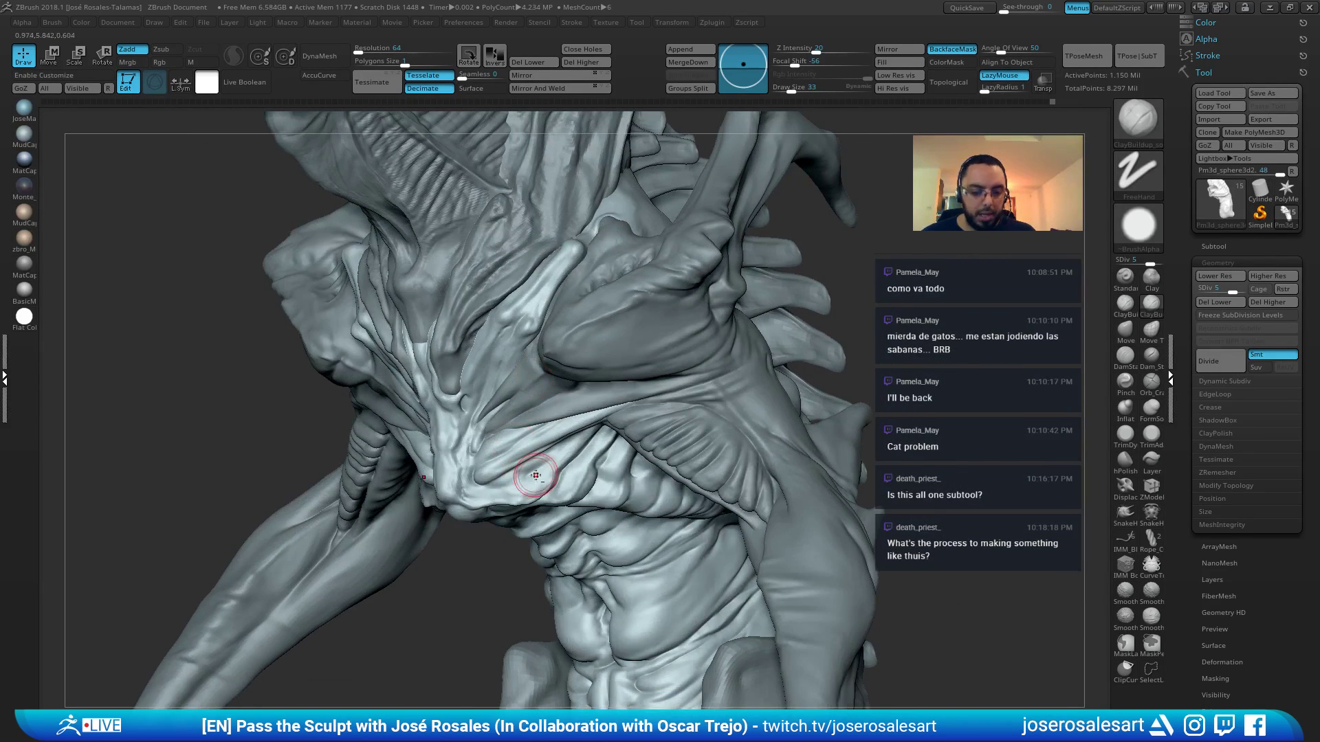
pyautogui.moveTo(607, 493)
pyautogui.keyDown('alt'); pyautogui.mouseDown(button='right')
pyautogui.moveTo(613, 385)
pyautogui.moveTo(687, 361)
pyautogui.moveTo(647, 437)
pyautogui.moveTo(577, 319)
pyautogui.moveTo(698, 447)
pyautogui.moveTo(580, 436)
pyautogui.moveTo(688, 414)
pyautogui.moveTo(792, 276)
pyautogui.mouseUp(button='right'); pyautogui.keyUp('alt')
pyautogui.keyDown('alt'); pyautogui.click(744, 431); pyautogui.keyUp('alt')
pyautogui.hotkey('alt', 's')
pyautogui.press('b')
pyautogui.press('d')
pyautogui.press('s')
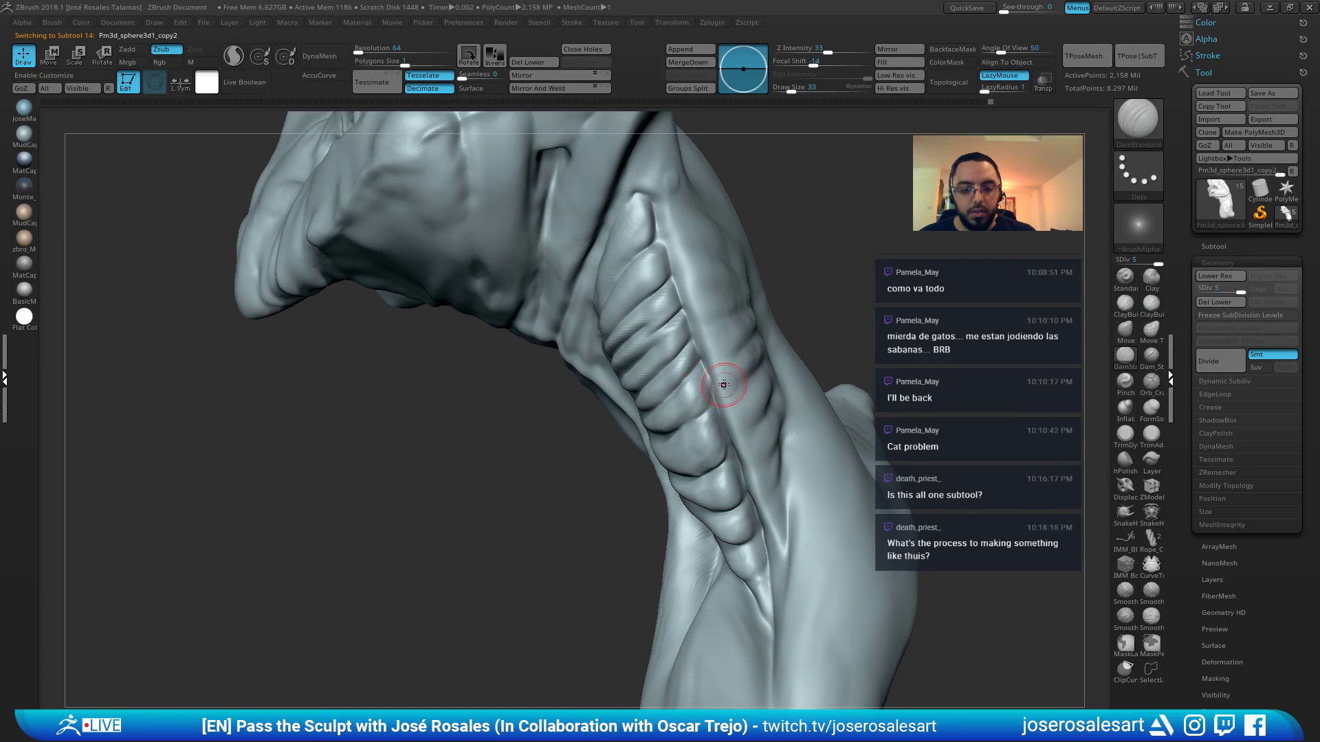
# Carve creases between the folds on the back side of the long ridge with Dam_Standard at draw size 33
pyautogui.moveTo(716, 356); pyautogui.dragTo(734, 357, button='right')
pyautogui.moveTo(794, 310)
pyautogui.mouseDown(button='right')
pyautogui.moveTo(646, 366)
pyautogui.moveTo(677, 351)
pyautogui.mouseUp(button='right')
pyautogui.moveTo(780, 294)
pyautogui.mouseDown(button='right')
pyautogui.moveTo(663, 425)
pyautogui.moveTo(666, 469)
pyautogui.moveTo(688, 474)
pyautogui.mouseUp(button='right')
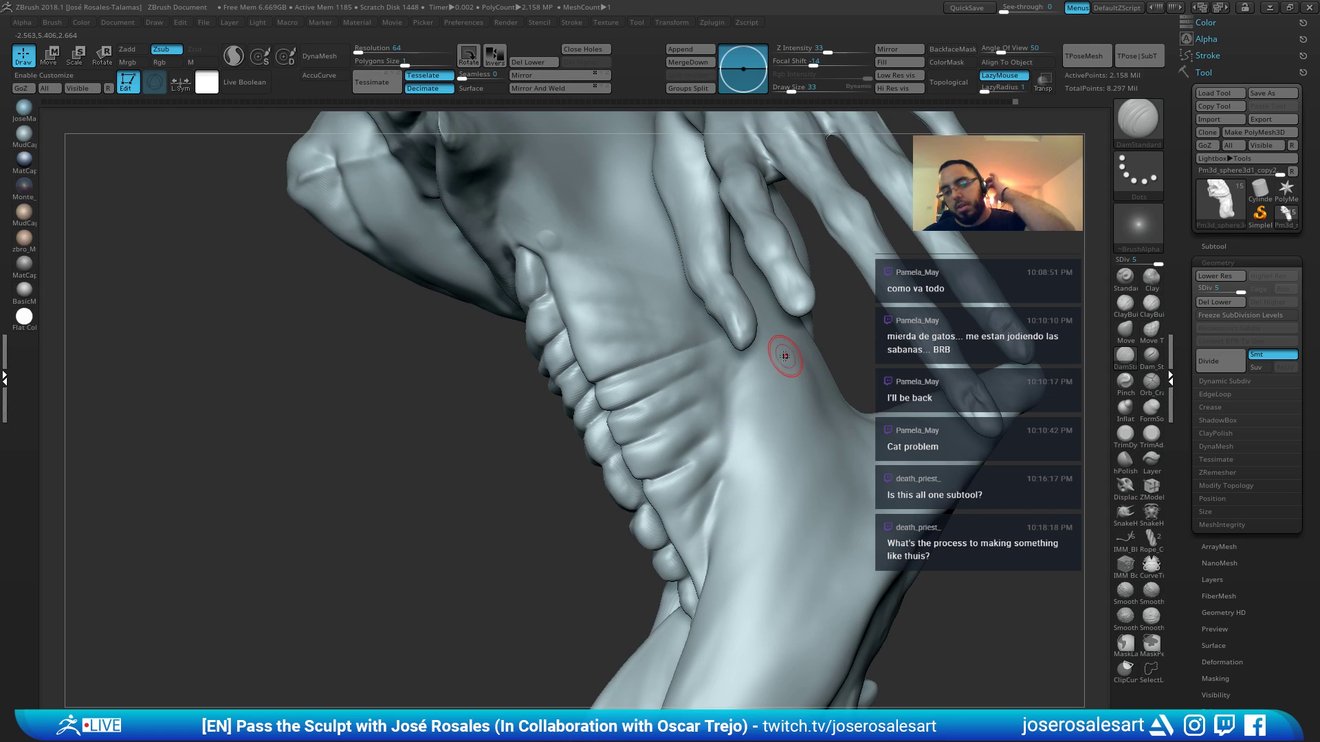
pyautogui.moveTo(620, 395)
pyautogui.mouseDown(button='right')
pyautogui.moveTo(621, 377)
pyautogui.moveTo(543, 352)
pyautogui.moveTo(559, 318)
pyautogui.moveTo(604, 353)
pyautogui.moveTo(660, 339)
pyautogui.moveTo(613, 316)
pyautogui.moveTo(646, 297)
pyautogui.moveTo(591, 291)
pyautogui.mouseUp(button='right')
pyautogui.moveTo(685, 299)
pyautogui.mouseDown(button='right')
pyautogui.moveTo(584, 274)
pyautogui.moveTo(590, 213)
pyautogui.moveTo(518, 274)
pyautogui.moveTo(551, 231)
pyautogui.moveTo(555, 256)
pyautogui.moveTo(573, 254)
pyautogui.mouseUp(button='right')
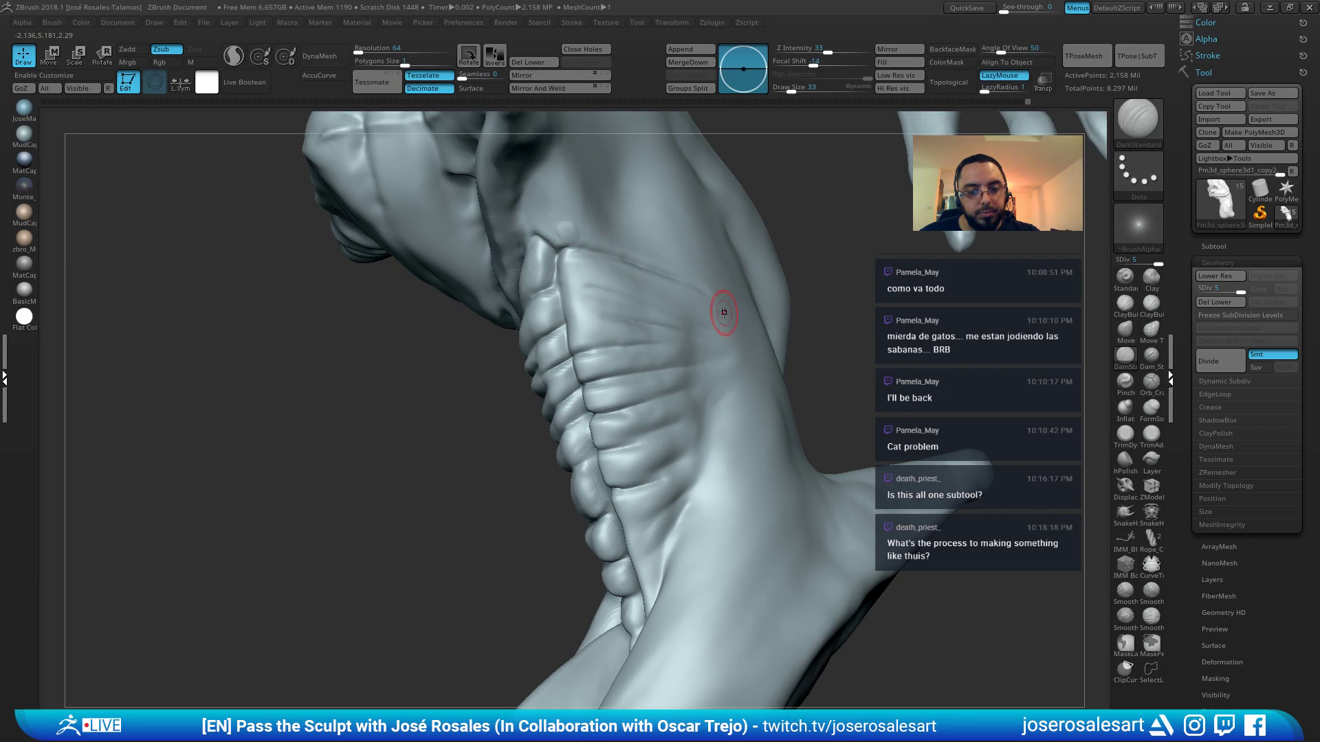
pyautogui.moveTo(724, 312); pyautogui.dragTo(619, 294, button='right')
pyautogui.moveTo(724, 285); pyautogui.dragTo(692, 265, button='right')
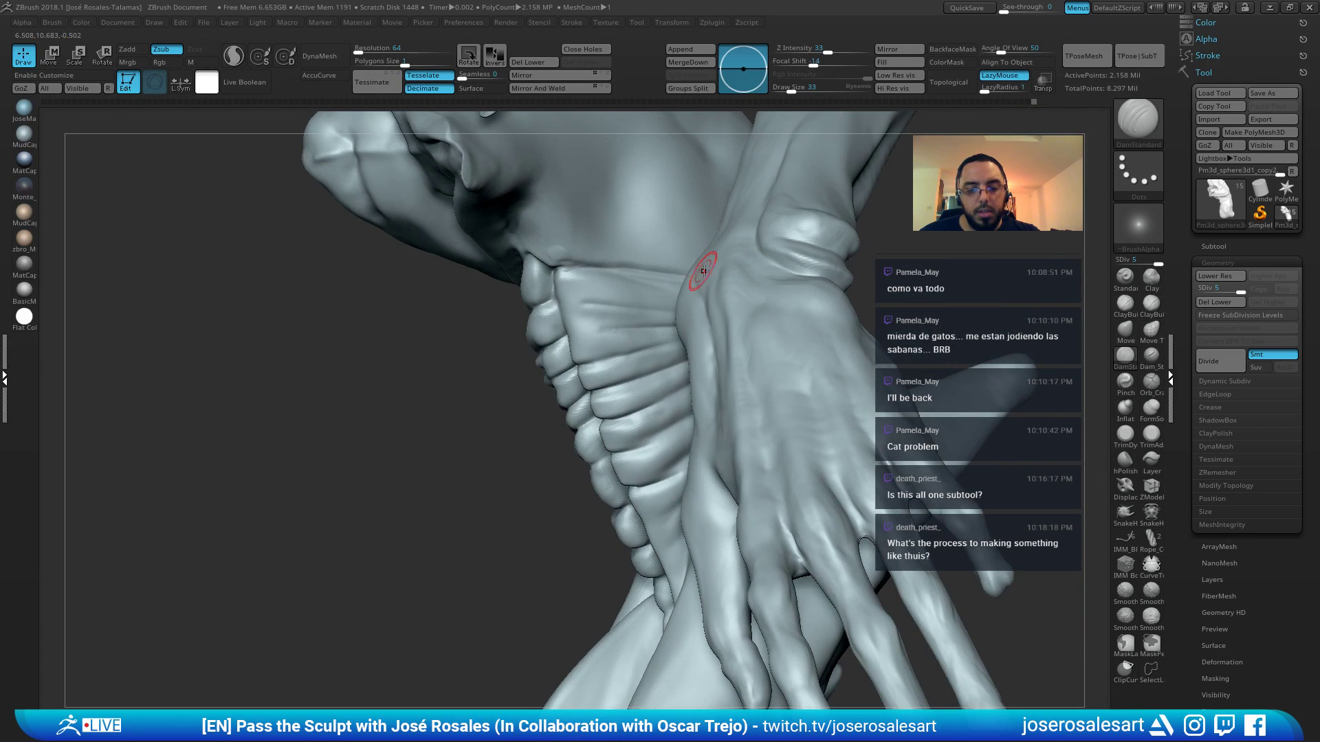
# Carve the crease bounding the uppermost rear fold across the upper arm at draw size 33
pyautogui.press('shift')
pyautogui.moveTo(580, 265)
pyautogui.mouseDown(button='right')
pyautogui.moveTo(629, 263)
pyautogui.moveTo(570, 260)
pyautogui.mouseUp(button='right')
pyautogui.moveTo(574, 268); pyautogui.dragTo(746, 275)
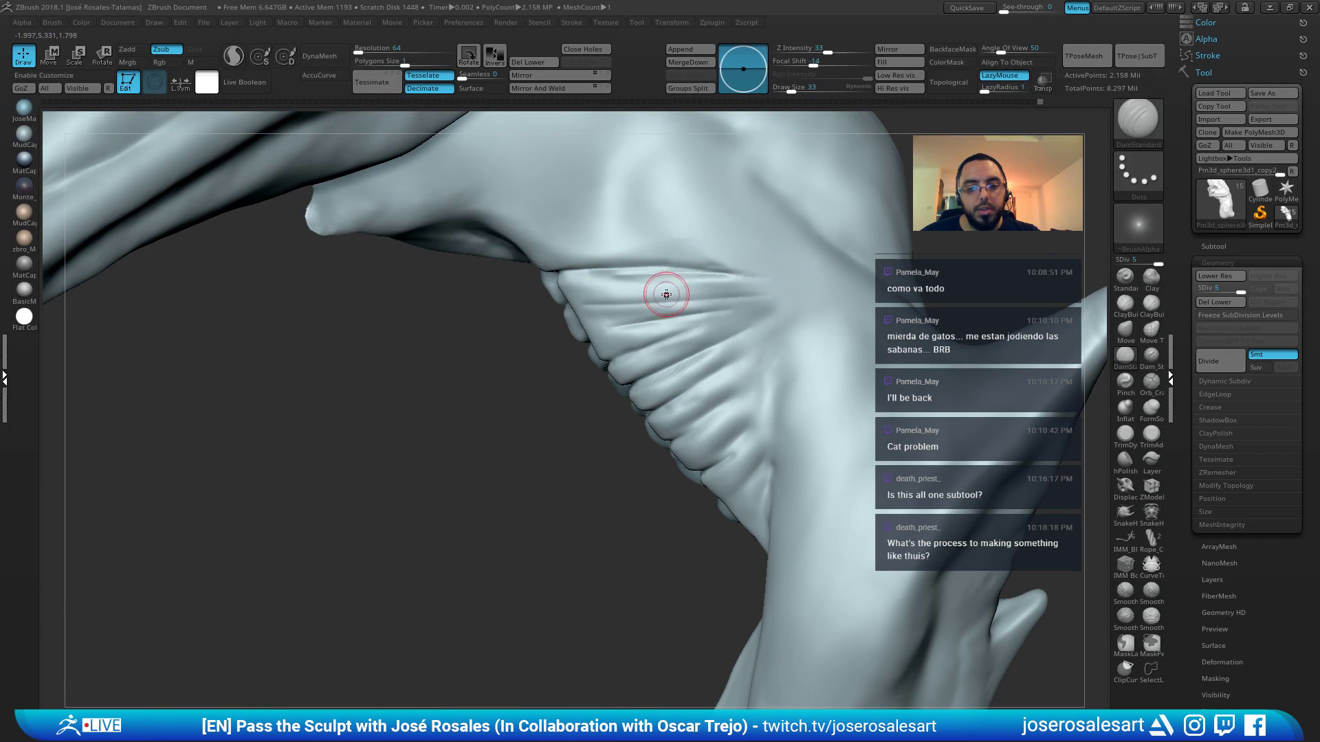
pyautogui.press('2')
pyautogui.moveTo(607, 264)
pyautogui.mouseDown(button='right')
pyautogui.moveTo(631, 262)
pyautogui.moveTo(566, 299)
pyautogui.moveTo(591, 338)
pyautogui.moveTo(539, 295)
pyautogui.moveTo(580, 448)
pyautogui.moveTo(571, 482)
pyautogui.mouseUp(button='right')
# Carve the creases around the lowest rear folds beside the long ridge with Dam_Standard at draw size 45
pyautogui.press('1')
pyautogui.moveTo(572, 483); pyautogui.dragTo(609, 432)
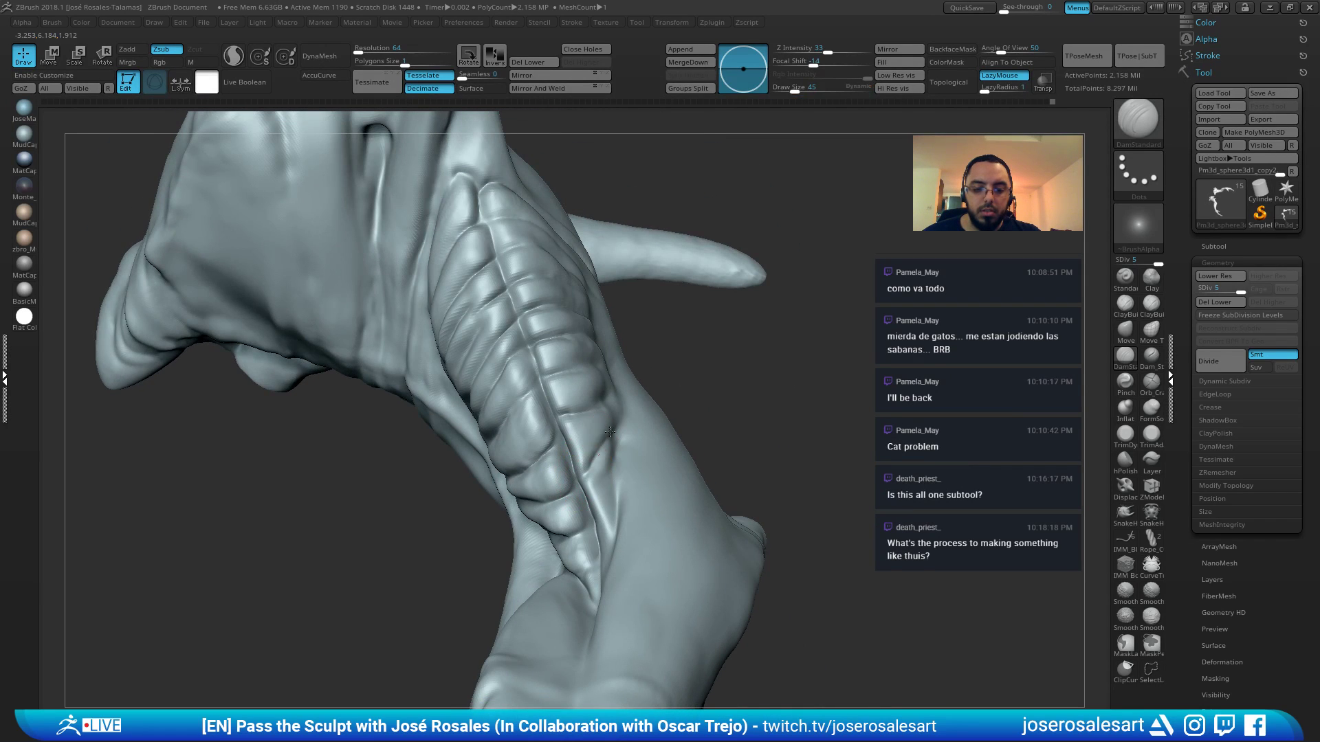
pyautogui.moveTo(608, 511)
pyautogui.mouseDown()
pyautogui.moveTo(592, 523)
pyautogui.moveTo(605, 489)
pyautogui.mouseUp()
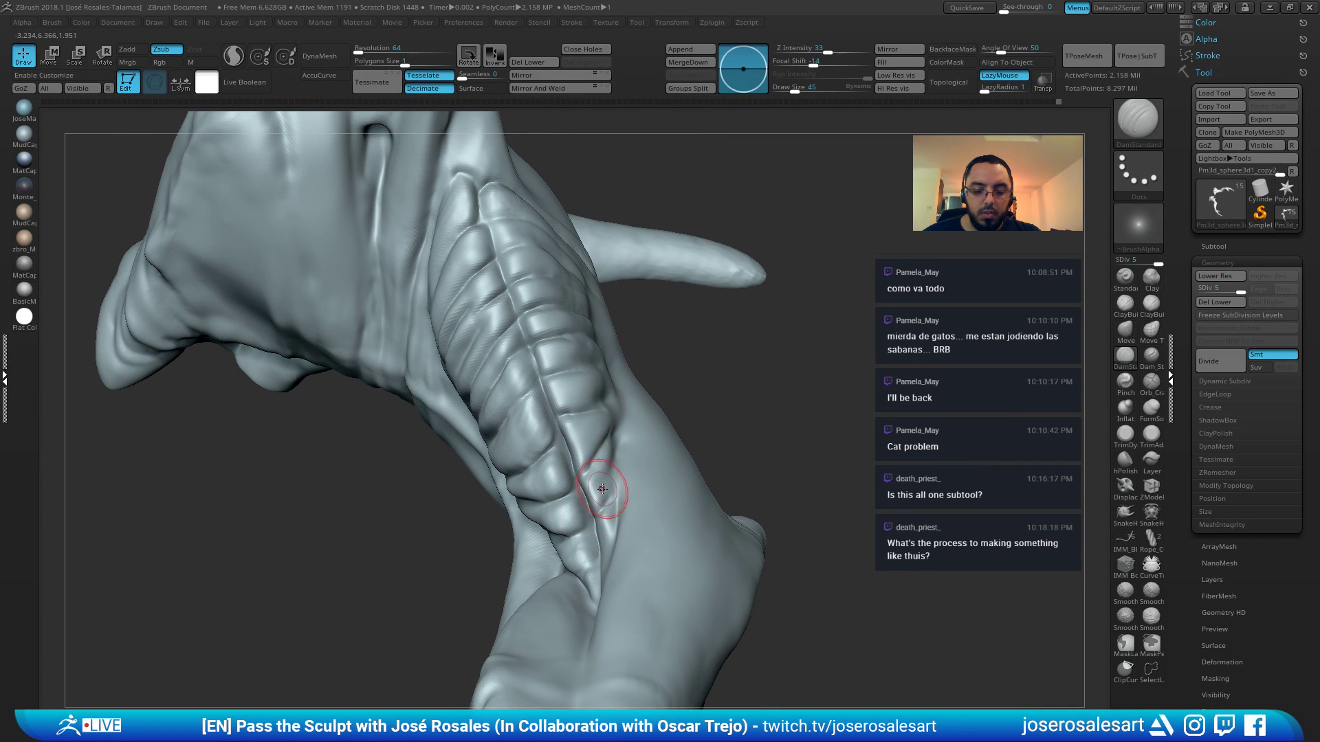
pyautogui.moveTo(604, 490); pyautogui.dragTo(610, 518, button='right')
pyautogui.moveTo(610, 517); pyautogui.dragTo(602, 518)
pyautogui.moveTo(626, 455); pyautogui.dragTo(647, 444, button='right')
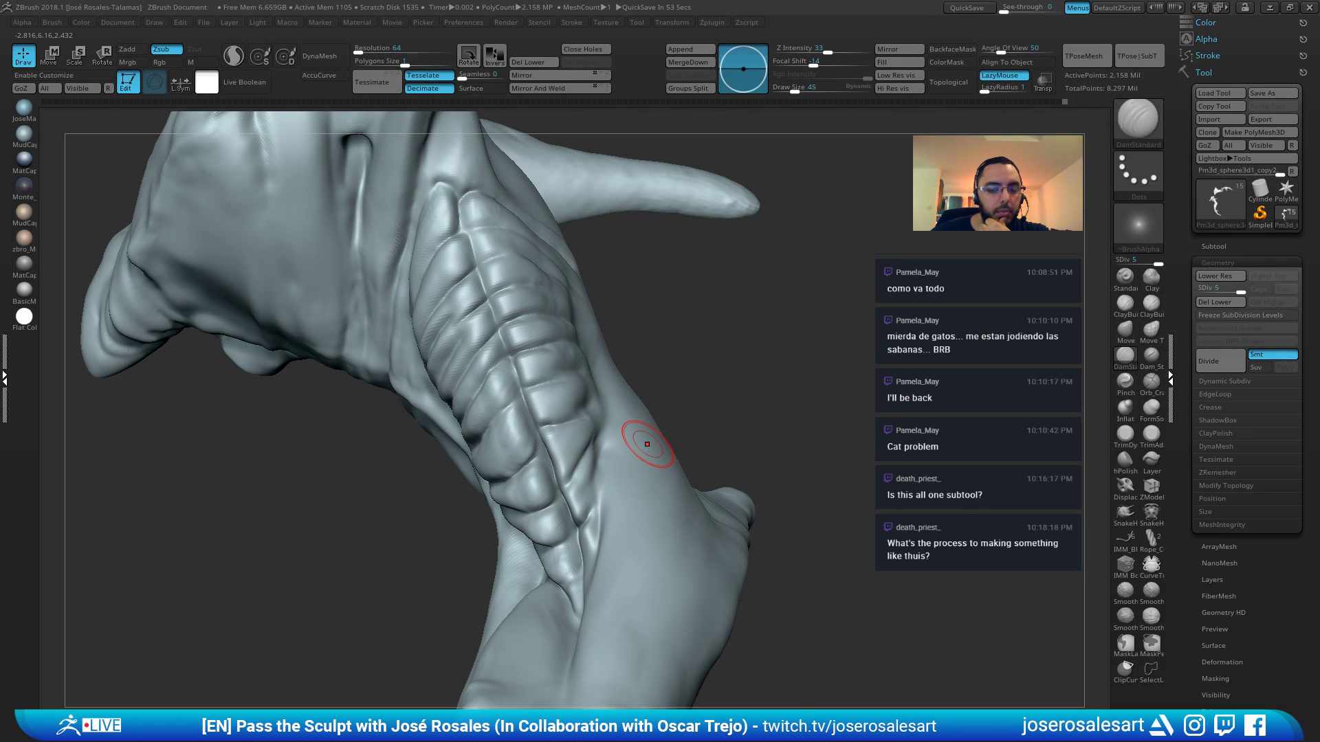
# Bring all hidden subtools back into view around the isolated arms and frame the creature's upper body
pyautogui.moveTo(654, 381); pyautogui.dragTo(588, 399)
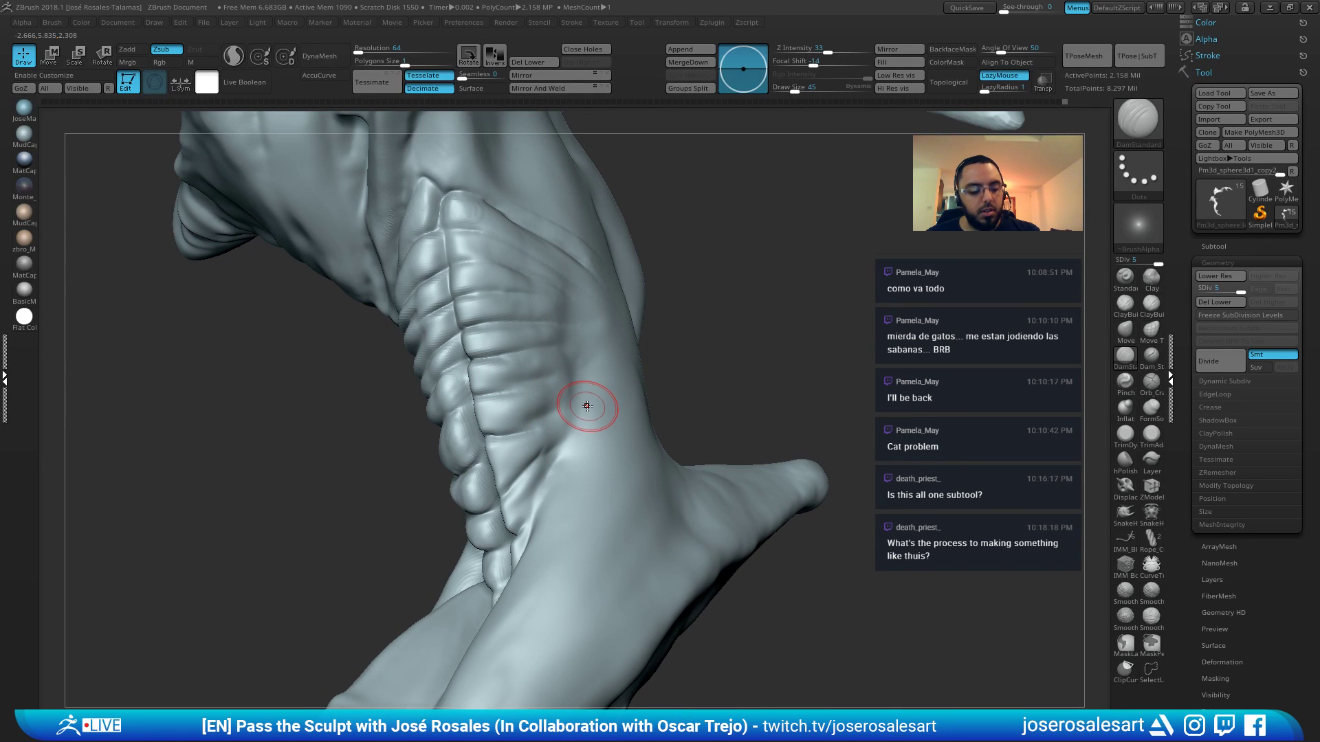
pyautogui.press('f')
pyautogui.hotkey('shift', 's')
pyautogui.press('f')
pyautogui.moveTo(481, 343); pyautogui.dragTo(592, 251)
pyautogui.press('space')
pyautogui.click(552, 260)
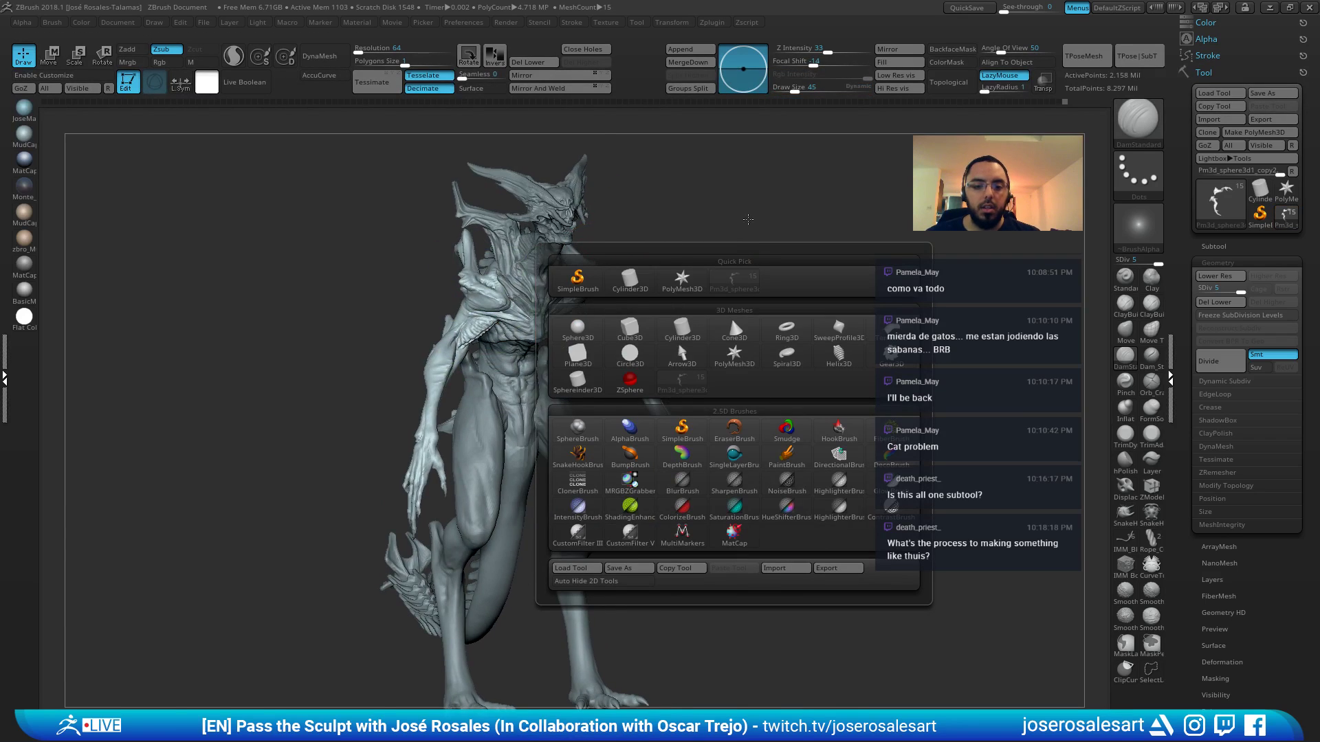
pyautogui.moveTo(710, 233)
pyautogui.keyDown('alt'); pyautogui.mouseDown()
pyautogui.moveTo(654, 185)
pyautogui.moveTo(574, 177)
pyautogui.mouseUp(); pyautogui.keyUp('alt')
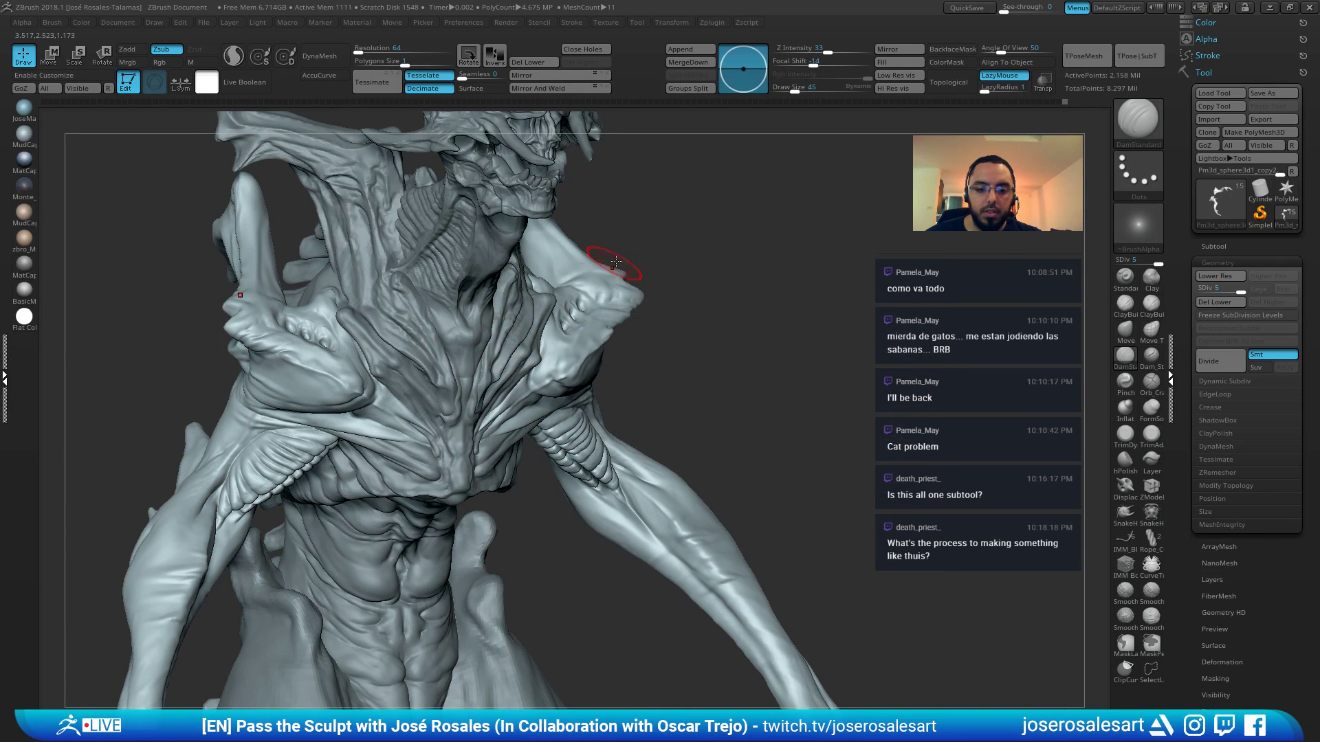
# Examine how the head and neck are split into subtools by selecting Teeth_up, Neck1 and Teeth_down1 in turn
pyautogui.keyDown('alt'); pyautogui.moveTo(613, 266); pyautogui.dragTo(639, 388, button='right'); pyautogui.keyUp('alt')
pyautogui.keyDown('alt'); pyautogui.click(569, 296); pyautogui.keyUp('alt')
pyautogui.moveTo(569, 296)
pyautogui.mouseDown(button='right')
pyautogui.moveTo(590, 317)
pyautogui.moveTo(382, 364)
pyautogui.moveTo(558, 244)
pyautogui.moveTo(604, 363)
pyautogui.moveTo(641, 341)
pyautogui.moveTo(618, 380)
pyautogui.mouseUp(button='right')
pyautogui.keyDown('alt'); pyautogui.click(596, 332); pyautogui.keyUp('alt')
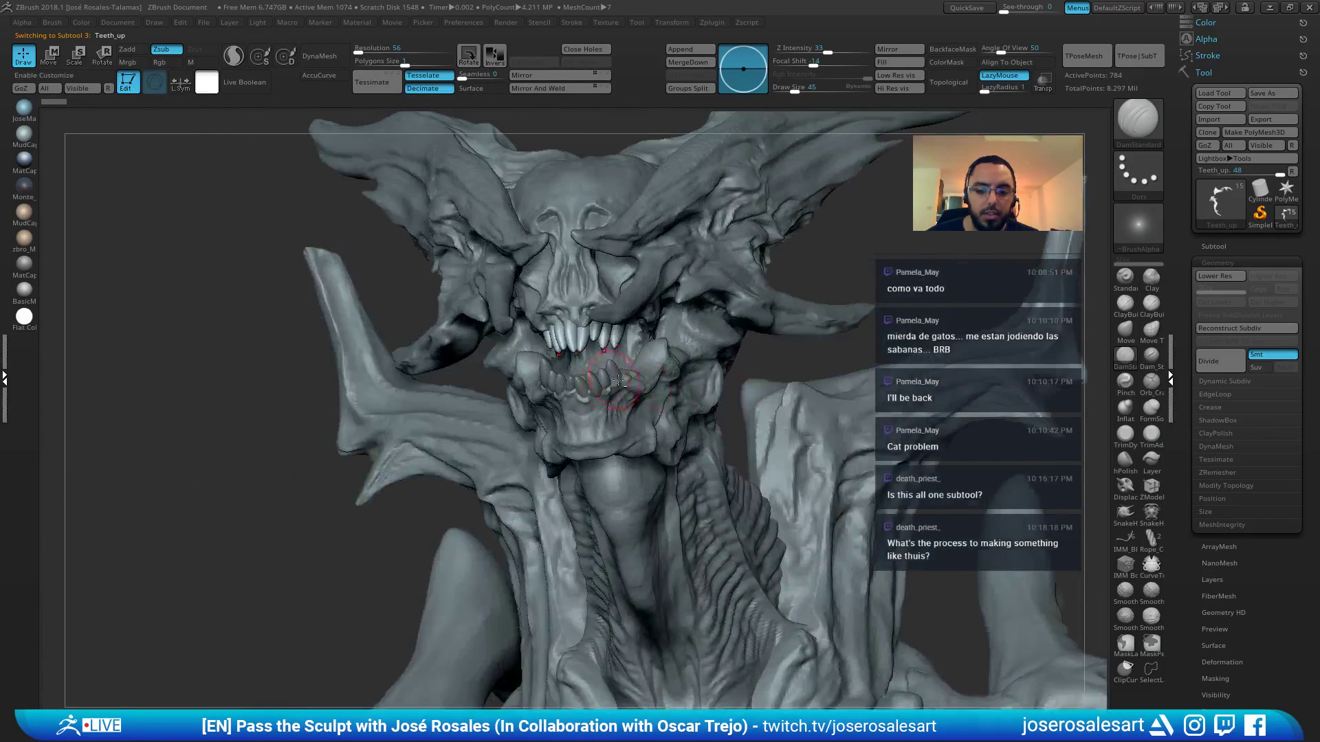
pyautogui.keyDown('alt'); pyautogui.click(839, 498); pyautogui.keyUp('alt')
pyautogui.keyDown('alt'); pyautogui.moveTo(839, 497); pyautogui.dragTo(615, 263, button='right'); pyautogui.keyUp('alt')
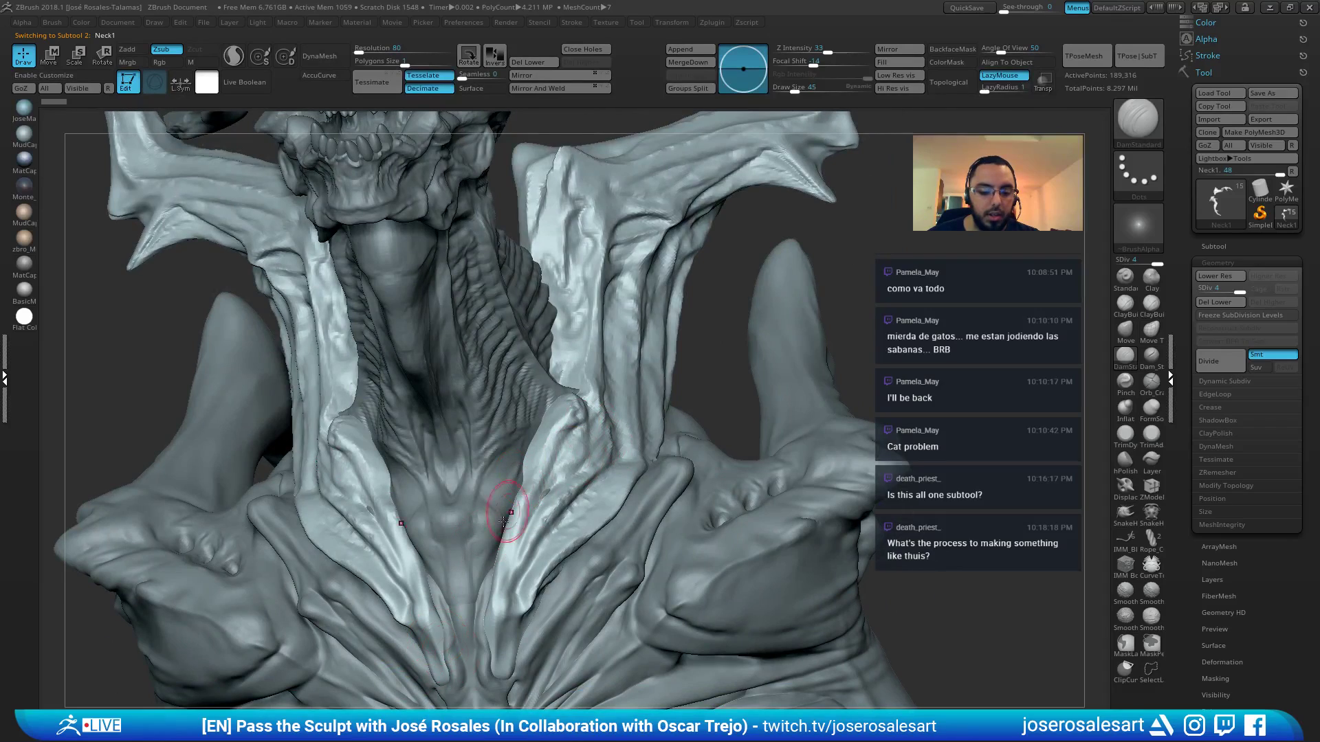
pyautogui.moveTo(506, 521); pyautogui.dragTo(654, 274, button='right')
pyautogui.moveTo(723, 322)
pyautogui.keyDown('ctrl'); pyautogui.mouseDown(button='right')
pyautogui.moveTo(585, 253)
pyautogui.moveTo(653, 323)
pyautogui.moveTo(715, 311)
pyautogui.mouseUp(button='right'); pyautogui.keyUp('ctrl')
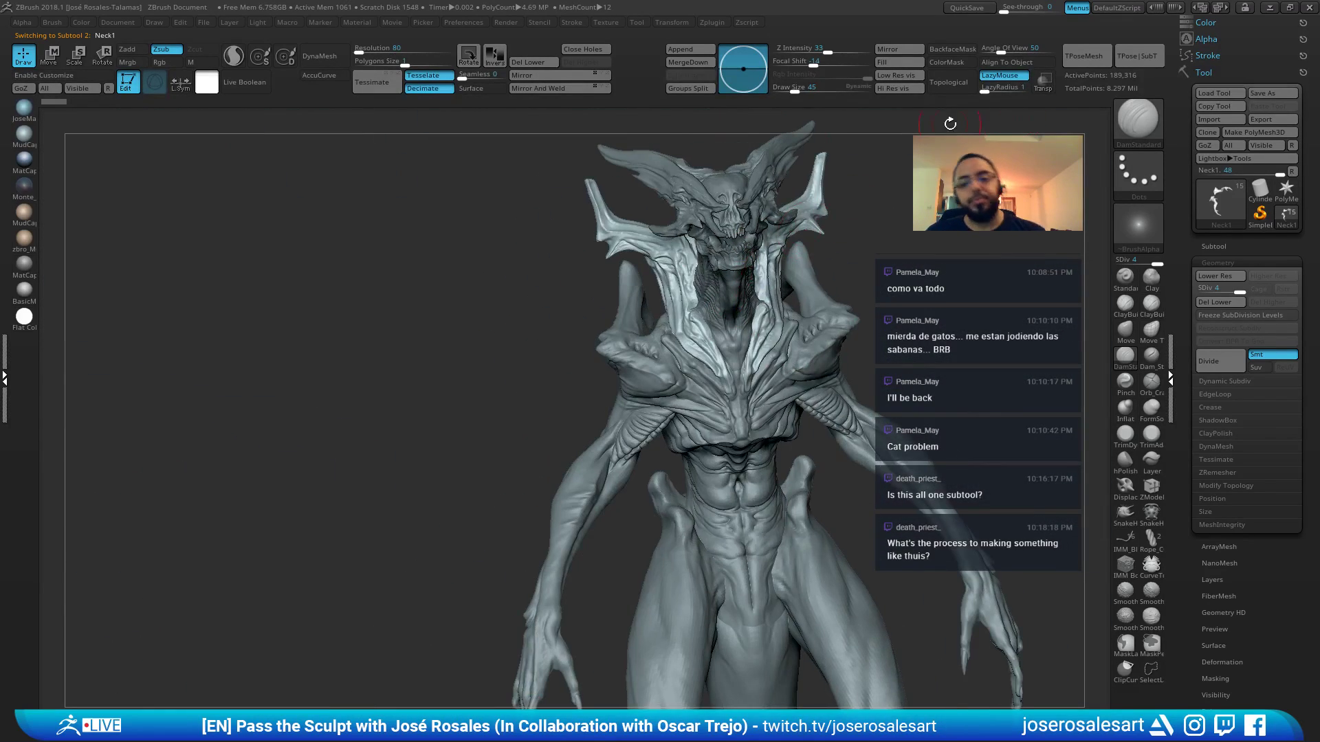
pyautogui.moveTo(822, 113); pyautogui.dragTo(795, 165, button='right')
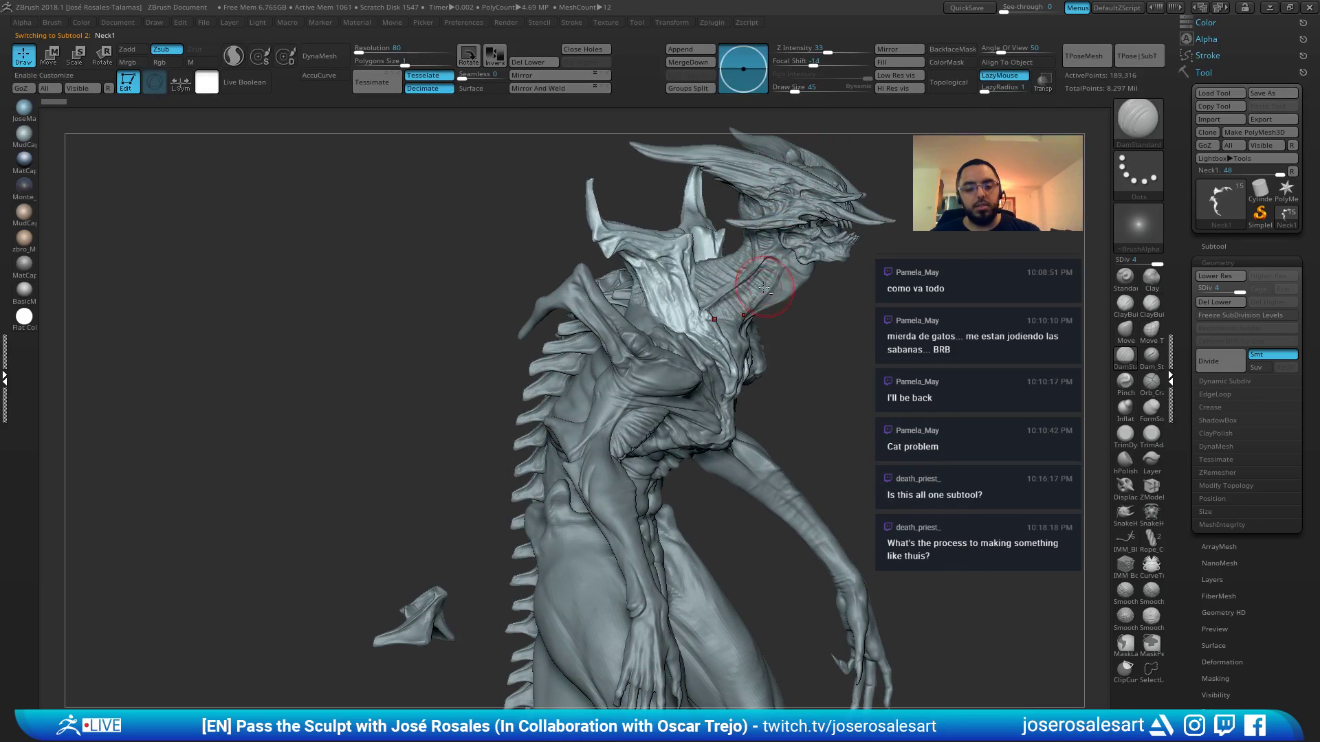
pyautogui.keyDown('alt'); pyautogui.click(862, 242); pyautogui.keyUp('alt')
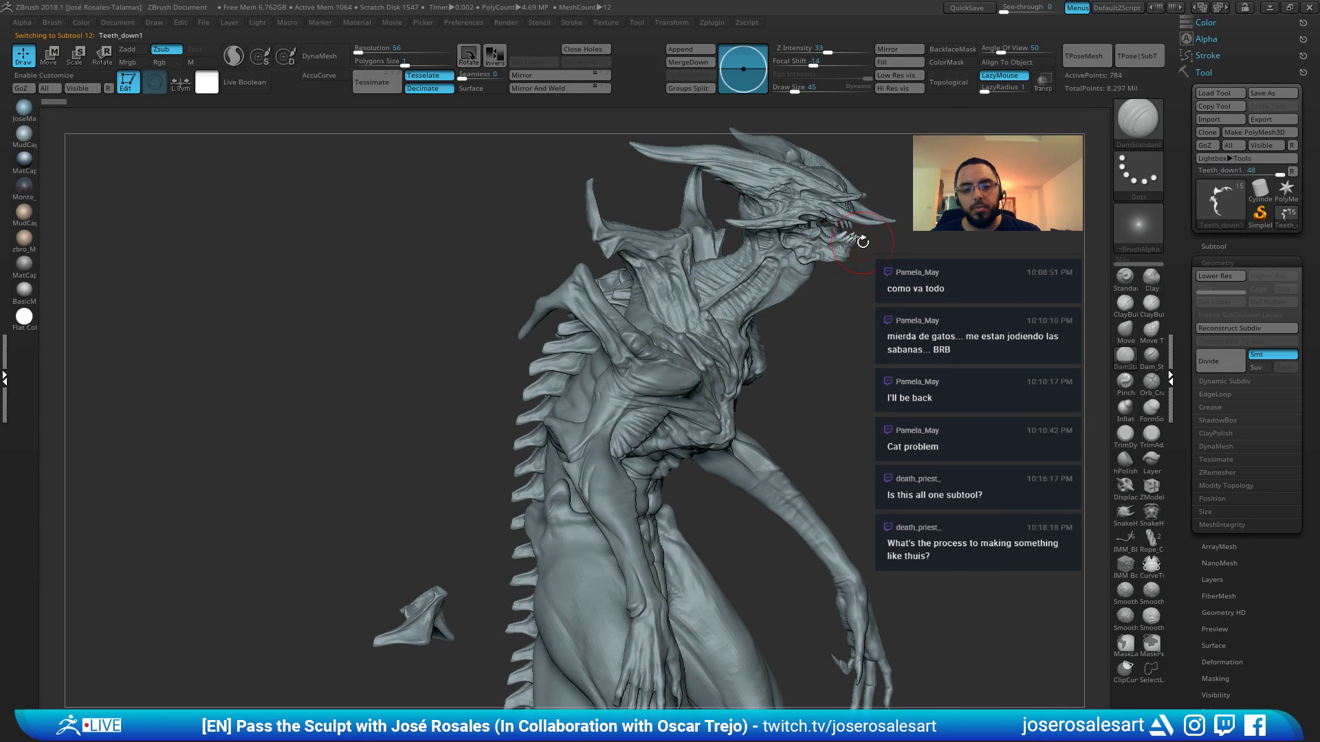
# Examine the remaining body subtools by selecting the torso, arms and tail in turn
pyautogui.moveTo(680, 377)
pyautogui.mouseDown(button='right')
pyautogui.moveTo(667, 325)
pyautogui.moveTo(804, 360)
pyautogui.moveTo(743, 265)
pyautogui.moveTo(701, 286)
pyautogui.moveTo(721, 380)
pyautogui.moveTo(712, 347)
pyautogui.moveTo(763, 320)
pyautogui.moveTo(812, 420)
pyautogui.mouseUp(button='right')
pyautogui.keyDown('alt'); pyautogui.click(744, 472); pyautogui.keyUp('alt')
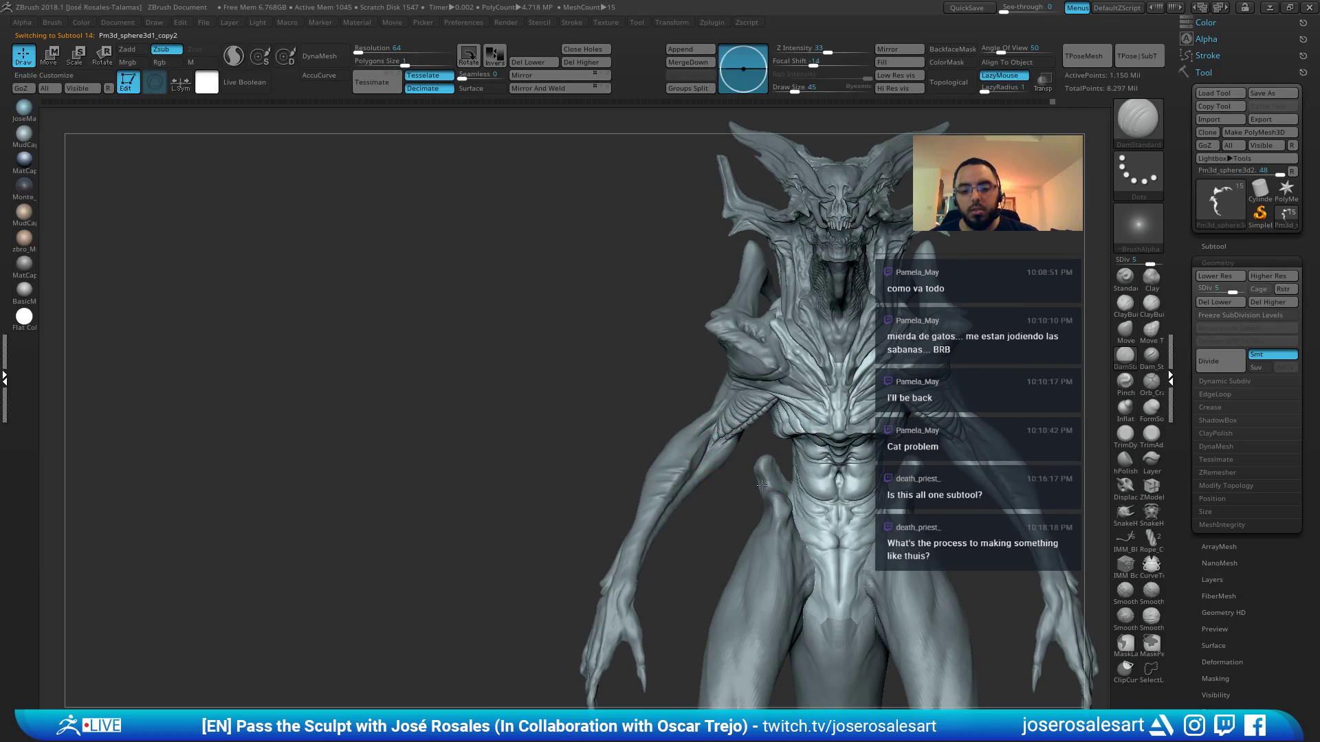
pyautogui.moveTo(761, 485); pyautogui.dragTo(942, 467, button='right')
pyautogui.moveTo(577, 433); pyautogui.dragTo(627, 474, button='right')
pyautogui.keyDown('alt'); pyautogui.click(505, 402); pyautogui.keyUp('alt')
pyautogui.keyDown('alt'); pyautogui.click(721, 476); pyautogui.keyUp('alt')
pyautogui.keyDown('ctrl'); pyautogui.moveTo(722, 475); pyautogui.dragTo(741, 498, button='right'); pyautogui.keyUp('ctrl')
pyautogui.keyDown('alt'); pyautogui.moveTo(741, 497); pyautogui.dragTo(763, 430, button='right'); pyautogui.keyUp('alt')
pyautogui.keyDown('alt'); pyautogui.moveTo(831, 384); pyautogui.dragTo(802, 438, button='right'); pyautogui.keyUp('alt')
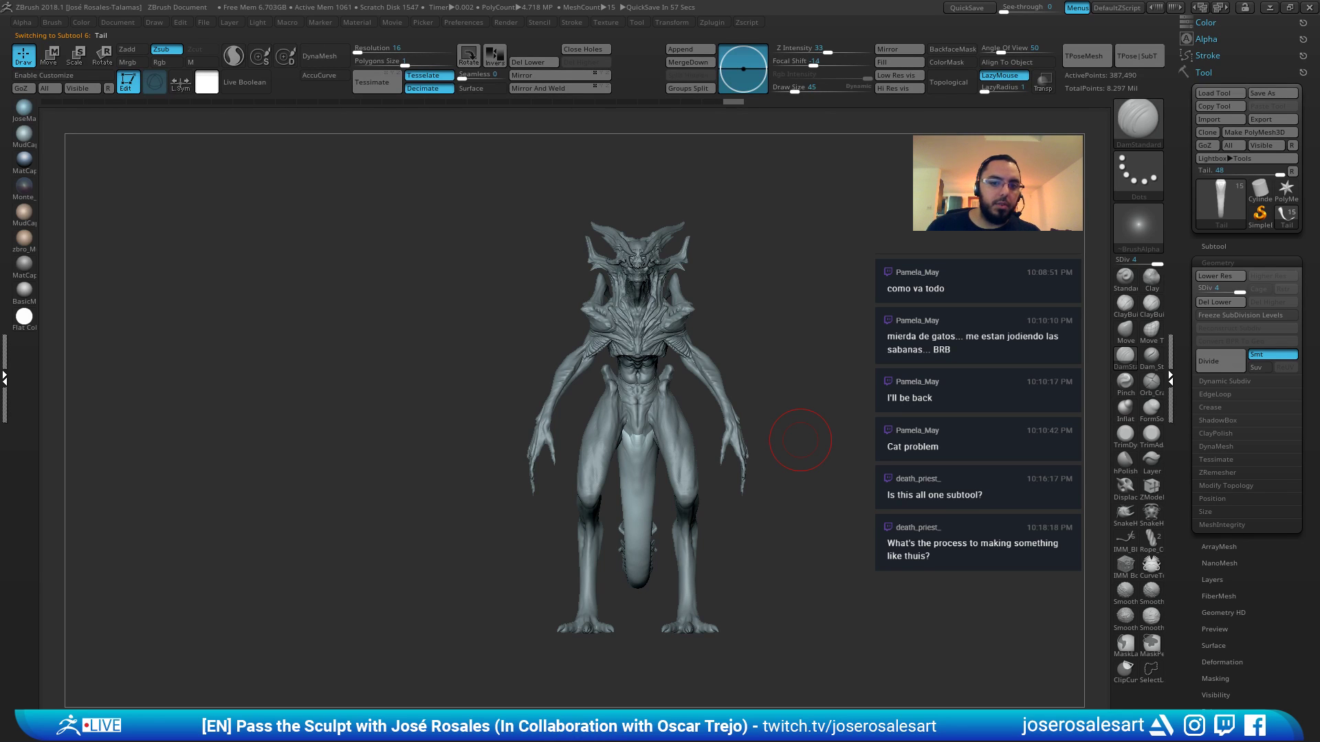
pyautogui.keyDown('ctrl'); pyautogui.moveTo(568, 402); pyautogui.dragTo(795, 333, button='right'); pyautogui.keyUp('ctrl')
pyautogui.keyDown('alt'); pyautogui.click(796, 333); pyautogui.keyUp('alt')
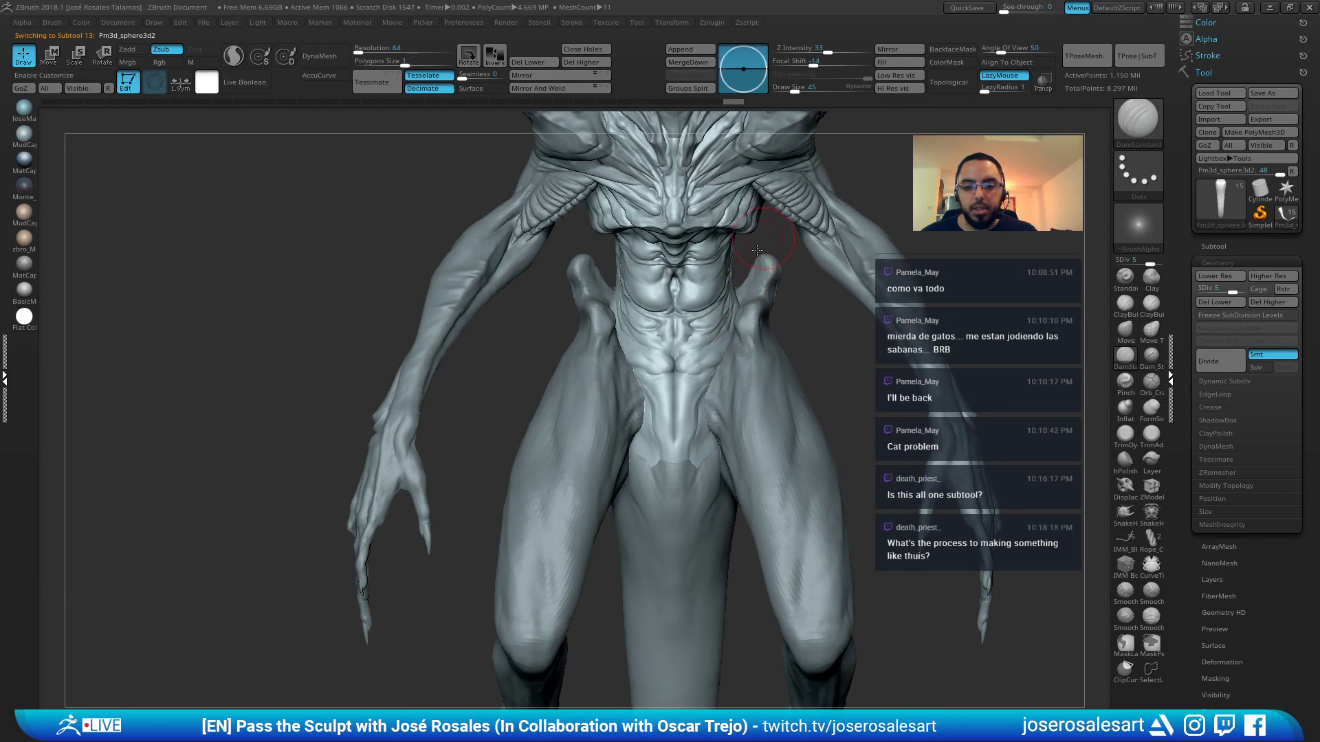
# Select the arm subtool Pm3d_sphere3d1_copy2 and work on the upper-arm folds with the Inflat brush, reducing its draw size
pyautogui.keyDown('alt'); pyautogui.click(471, 287); pyautogui.keyUp('alt')
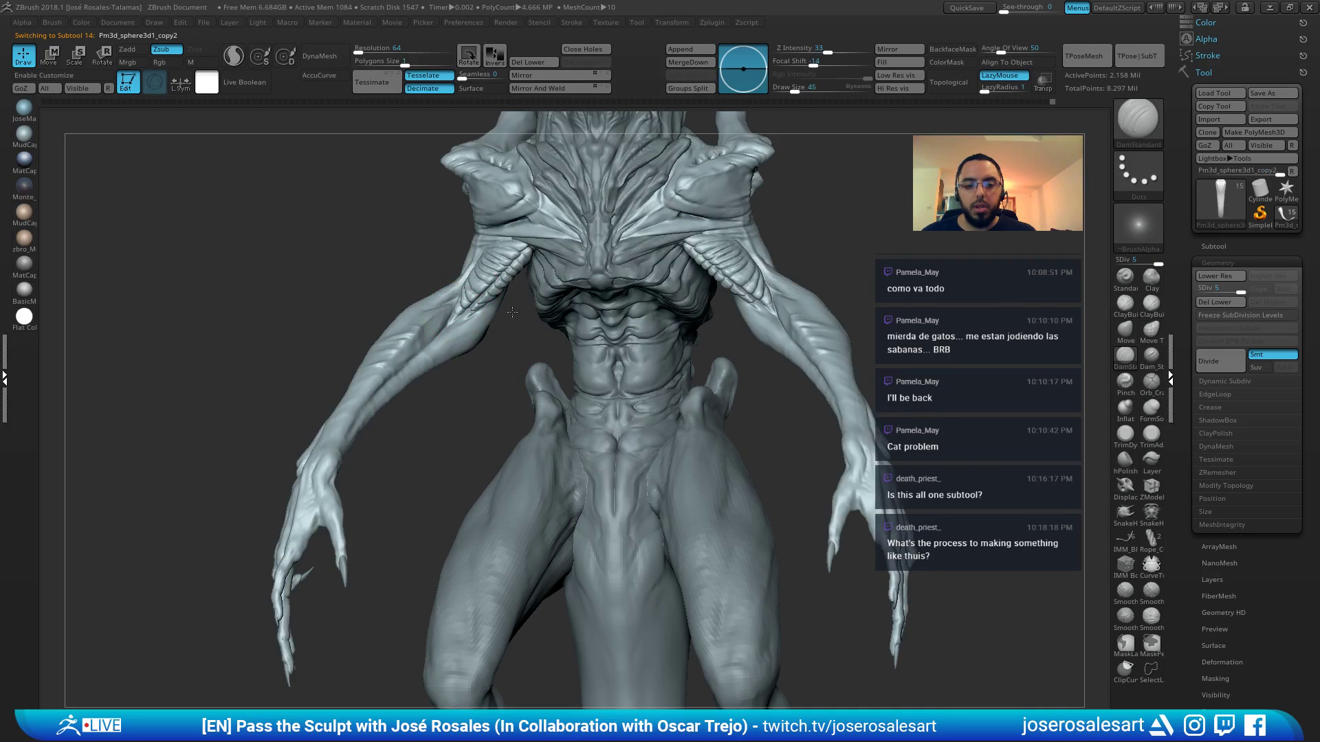
pyautogui.keyDown('ctrl'); pyautogui.moveTo(471, 287); pyautogui.dragTo(558, 213, button='right'); pyautogui.keyUp('ctrl')
pyautogui.moveTo(540, 284); pyautogui.dragTo(495, 309)
pyautogui.press('b')
pyautogui.press('i')
pyautogui.press('n')
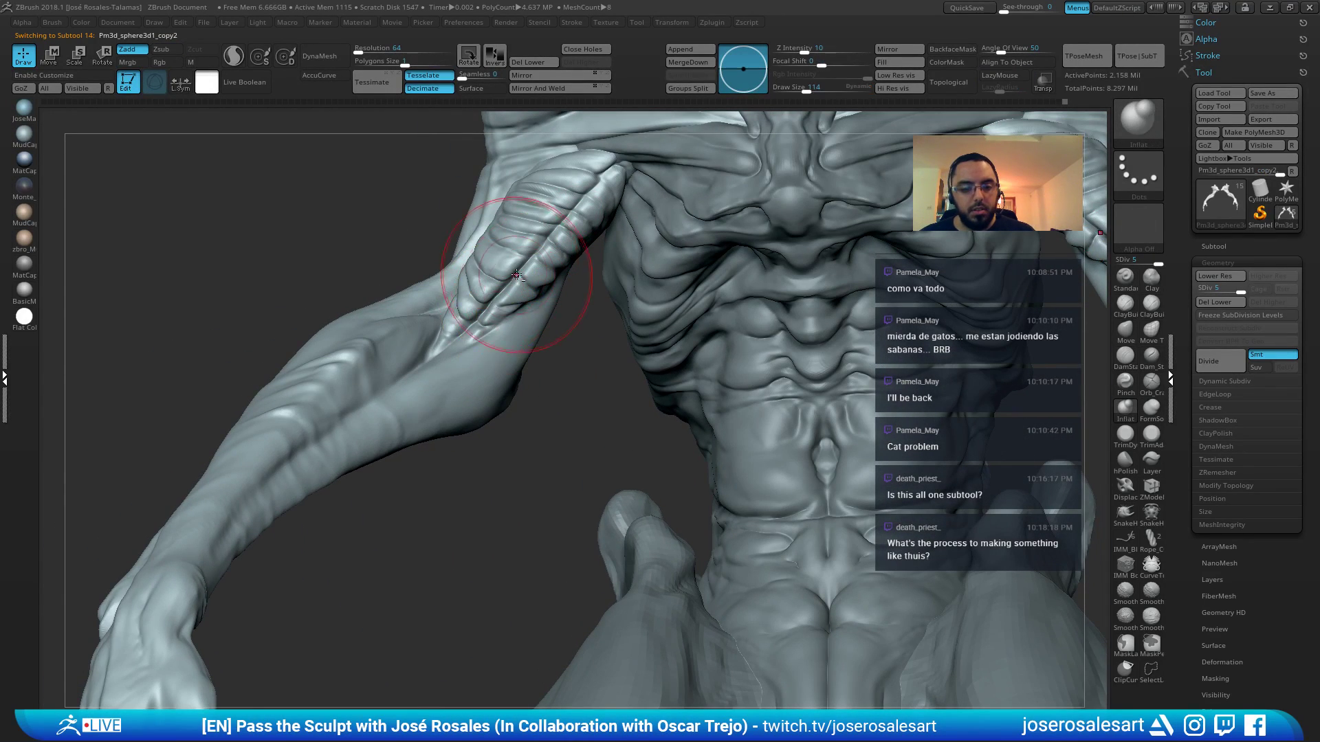
pyautogui.keyDown('ctrl'); pyautogui.moveTo(518, 273); pyautogui.dragTo(538, 390, button='right'); pyautogui.keyUp('ctrl')
pyautogui.press('[')
pyautogui.press('[')
# Shape the lowest upper-arm folds beside the long ridge with the Standard brush at draw size 51
pyautogui.press('b')
pyautogui.press('s')
pyautogui.press('t')
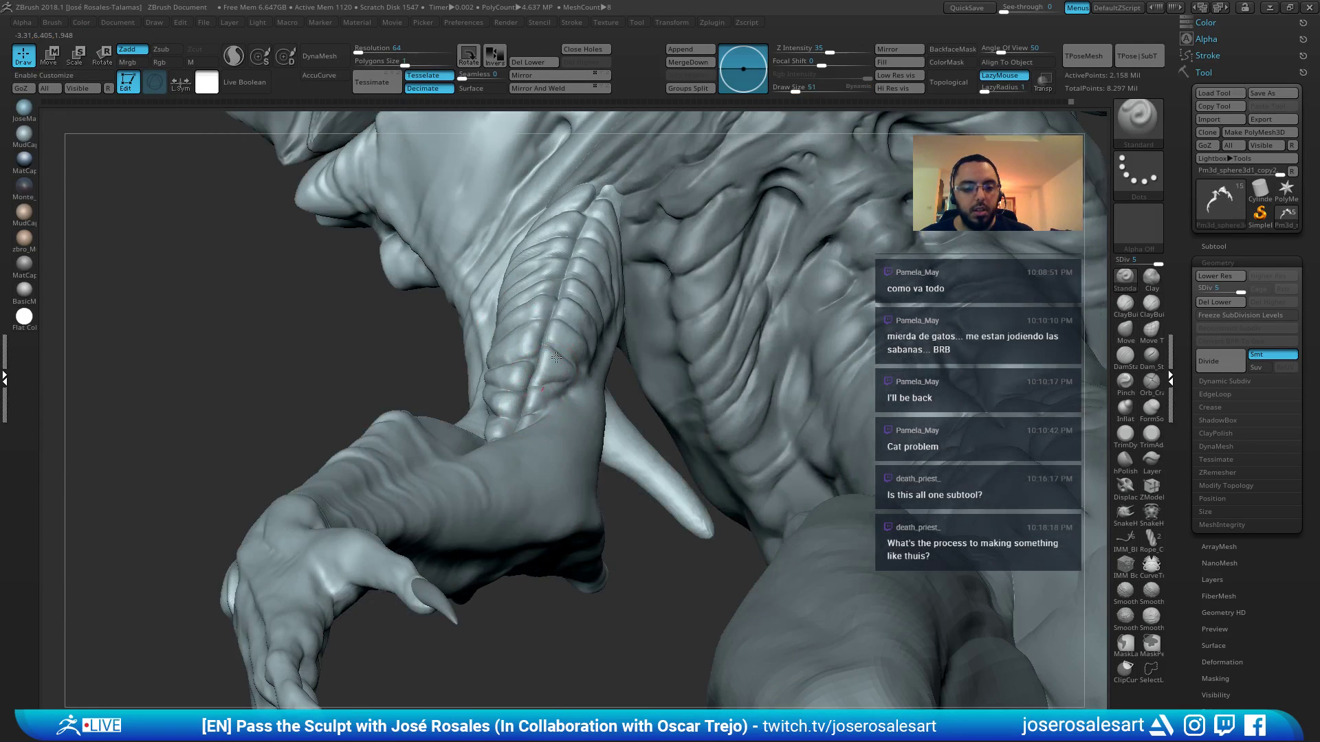
pyautogui.moveTo(612, 245)
pyautogui.mouseDown(button='right')
pyautogui.moveTo(604, 286)
pyautogui.moveTo(600, 234)
pyautogui.mouseUp(button='right')
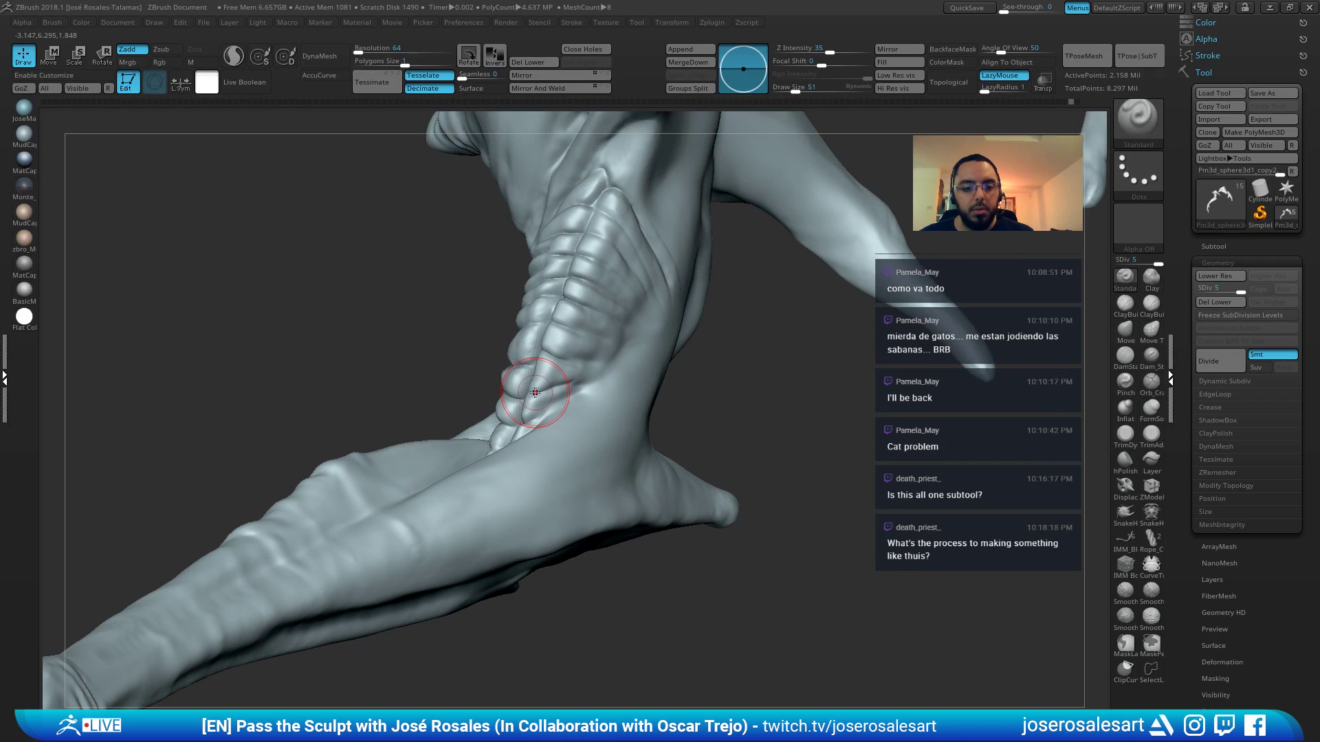
pyautogui.moveTo(522, 440); pyautogui.dragTo(598, 266, button='right')
pyautogui.moveTo(745, 275); pyautogui.dragTo(690, 418, button='right')
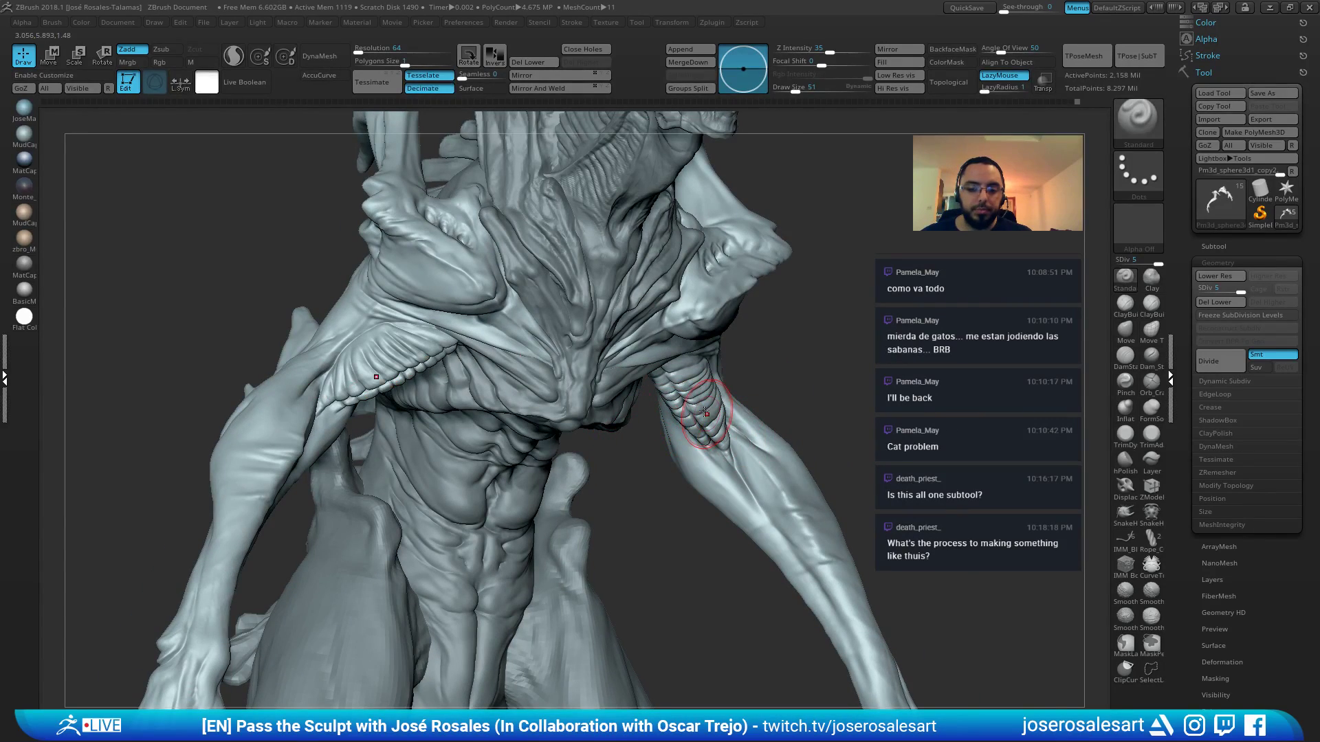
# Swell the front upper-arm folds with the Inflat brush at draw size 69
pyautogui.moveTo(288, 367)
pyautogui.mouseDown(button='right')
pyautogui.moveTo(247, 351)
pyautogui.moveTo(406, 344)
pyautogui.moveTo(495, 243)
pyautogui.mouseUp(button='right')
pyautogui.press('b')
pyautogui.press('i')
pyautogui.press('n')
pyautogui.press(']')
pyautogui.moveTo(421, 322)
pyautogui.mouseDown()
pyautogui.moveTo(444, 297)
pyautogui.moveTo(472, 304)
pyautogui.moveTo(391, 360)
pyautogui.mouseUp()
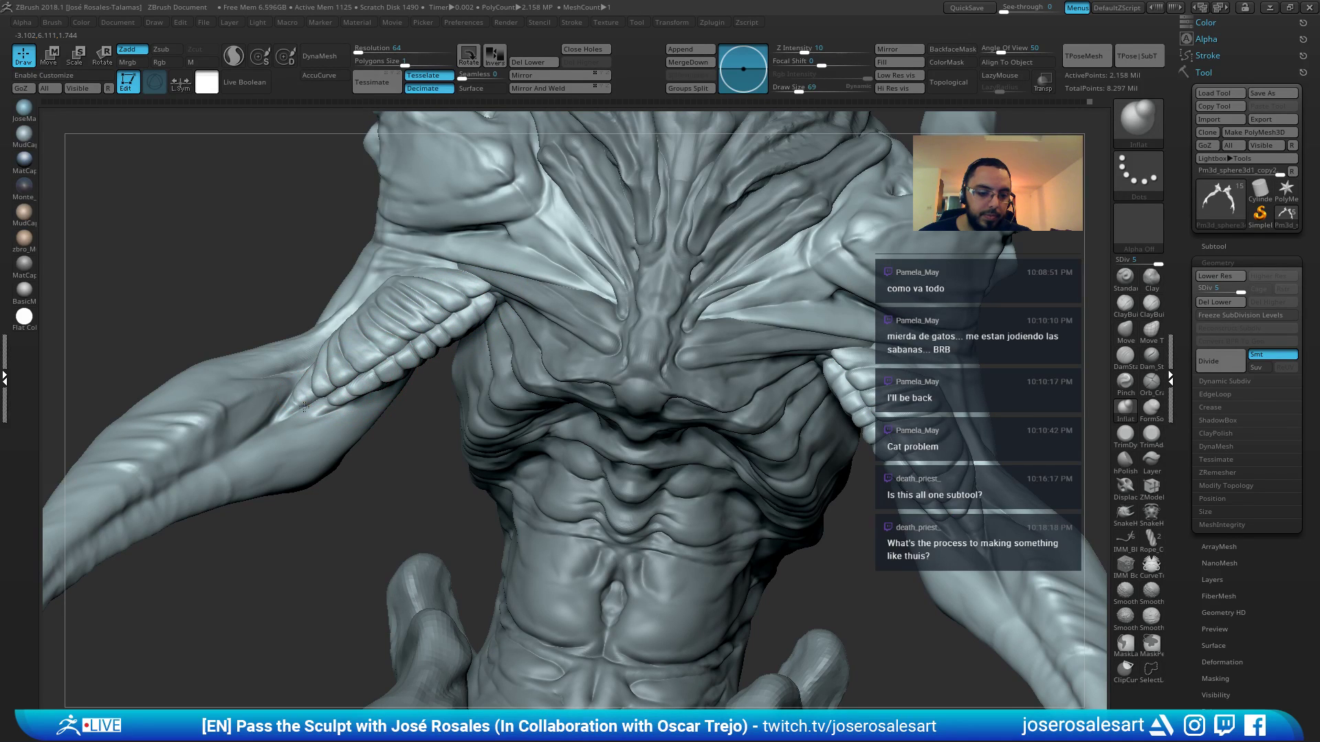
# Sculpt thin strands below the lowest folds near the inner elbow with the Standard brush at draw size 14
pyautogui.keyDown('alt'); pyautogui.moveTo(378, 352); pyautogui.dragTo(443, 292, button='right'); pyautogui.keyUp('alt')
pyautogui.press('b')
pyautogui.press('s')
pyautogui.press('t')
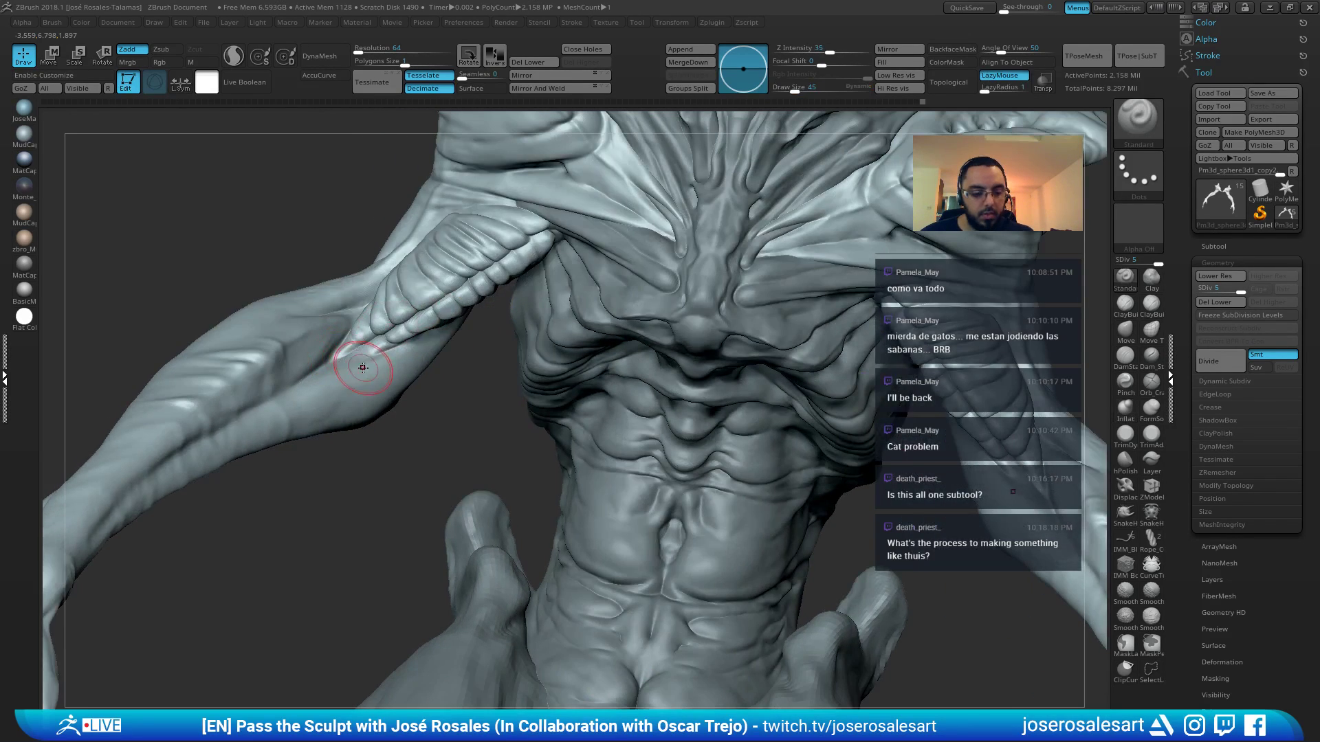
pyautogui.press('s')
pyautogui.moveTo(360, 368); pyautogui.dragTo(352, 369)
pyautogui.moveTo(348, 344)
pyautogui.mouseDown(button='right')
pyautogui.moveTo(345, 333)
pyautogui.moveTo(322, 356)
pyautogui.moveTo(348, 332)
pyautogui.moveTo(347, 353)
pyautogui.moveTo(404, 345)
pyautogui.mouseUp(button='right')
pyautogui.press('shift')
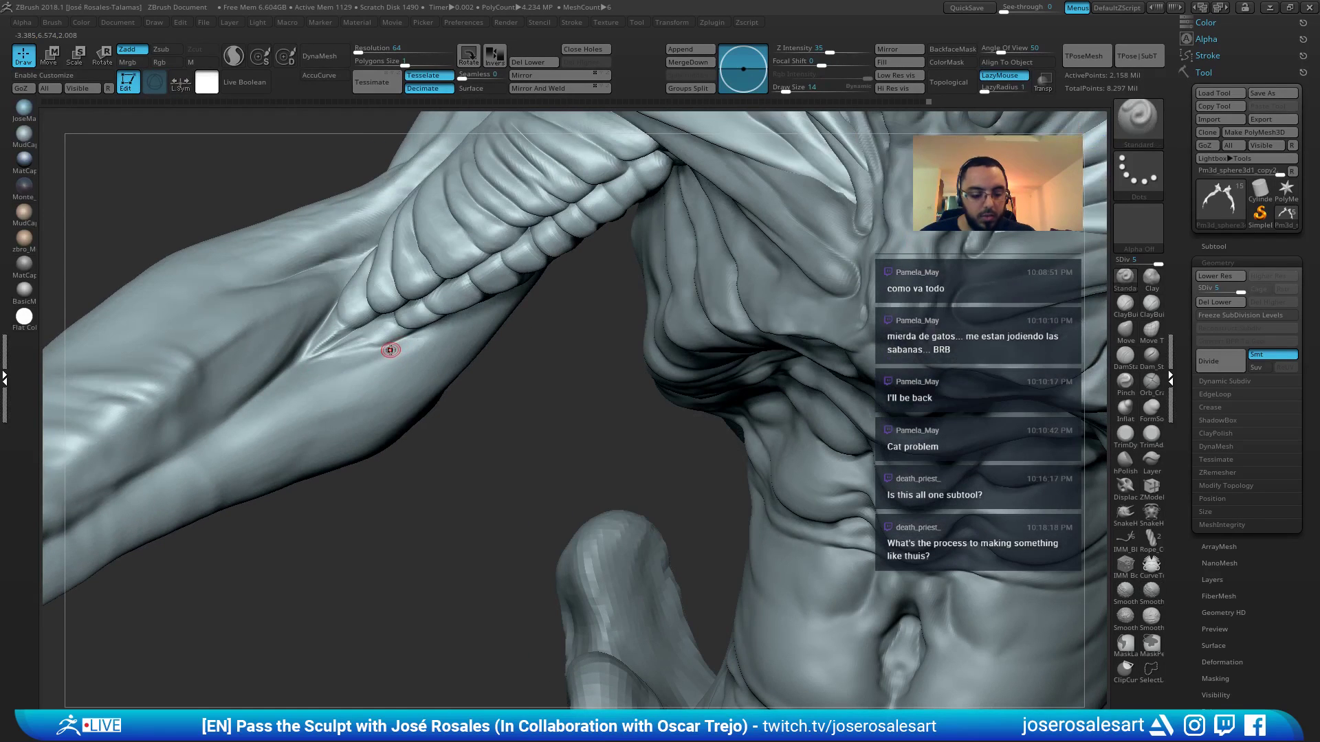
# Carve the crease running from the fold tips into the inner elbow with Dam_Standard at draw size 28
pyautogui.press('b')
pyautogui.press('d')
pyautogui.press('s')
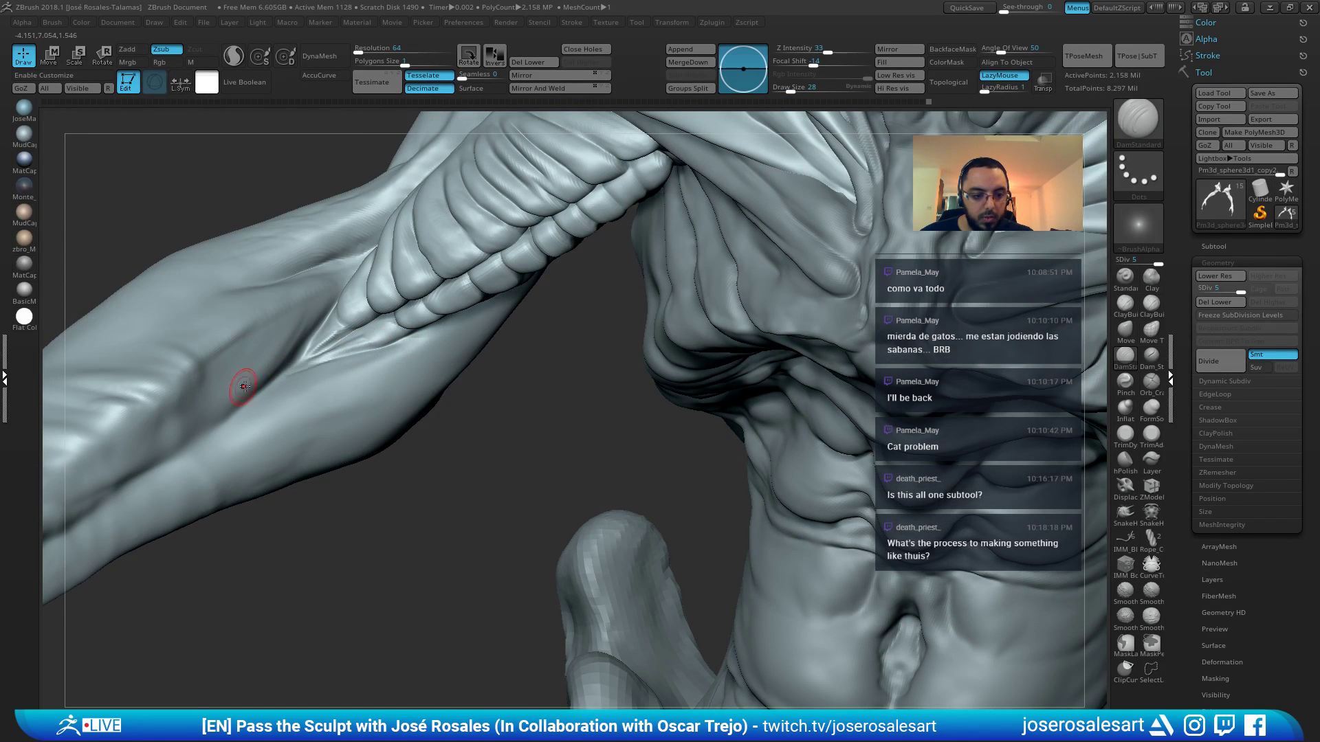
pyautogui.moveTo(380, 340)
pyautogui.keyDown('alt'); pyautogui.mouseDown(button='right')
pyautogui.moveTo(480, 303)
pyautogui.moveTo(345, 357)
pyautogui.moveTo(419, 332)
pyautogui.mouseUp(button='right'); pyautogui.keyUp('alt')
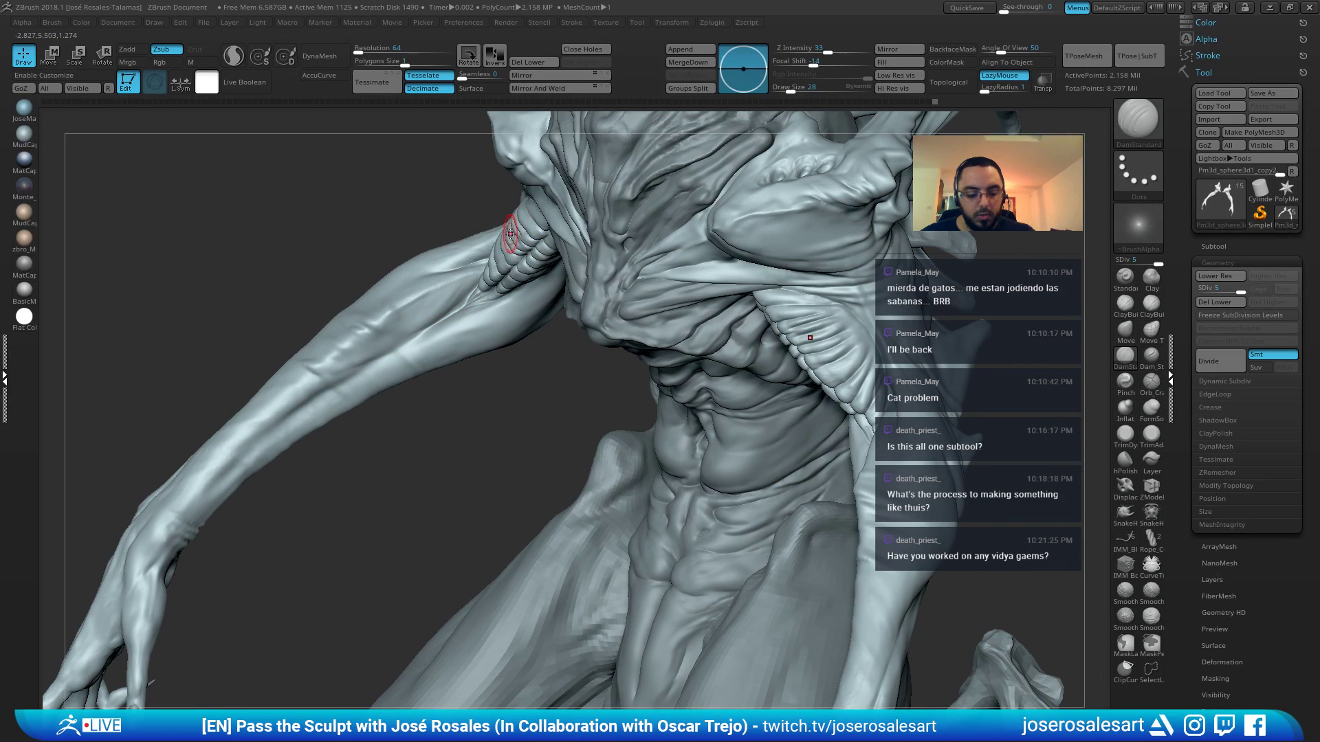
# Inflate the muscle volumes around the elbow and upper forearm with the Inflat brush at draw size 86
pyautogui.press('b')
pyautogui.press('i')
pyautogui.press('n')
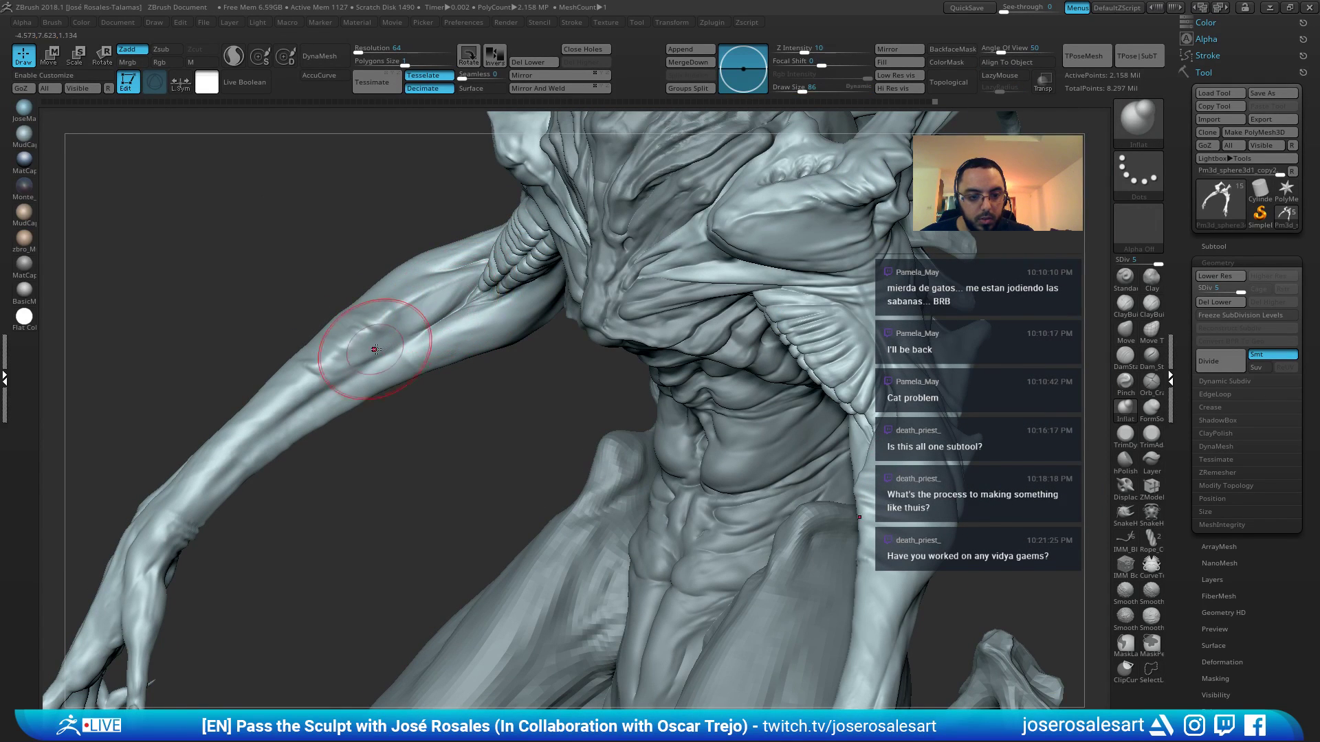
pyautogui.moveTo(420, 327)
pyautogui.mouseDown(button='right')
pyautogui.moveTo(436, 318)
pyautogui.moveTo(385, 323)
pyautogui.mouseUp(button='right')
# Build up the muscle between the fold tips and the elbow with ClayBuildup at draw size 36
pyautogui.press('b')
pyautogui.press('c')
pyautogui.press('b')
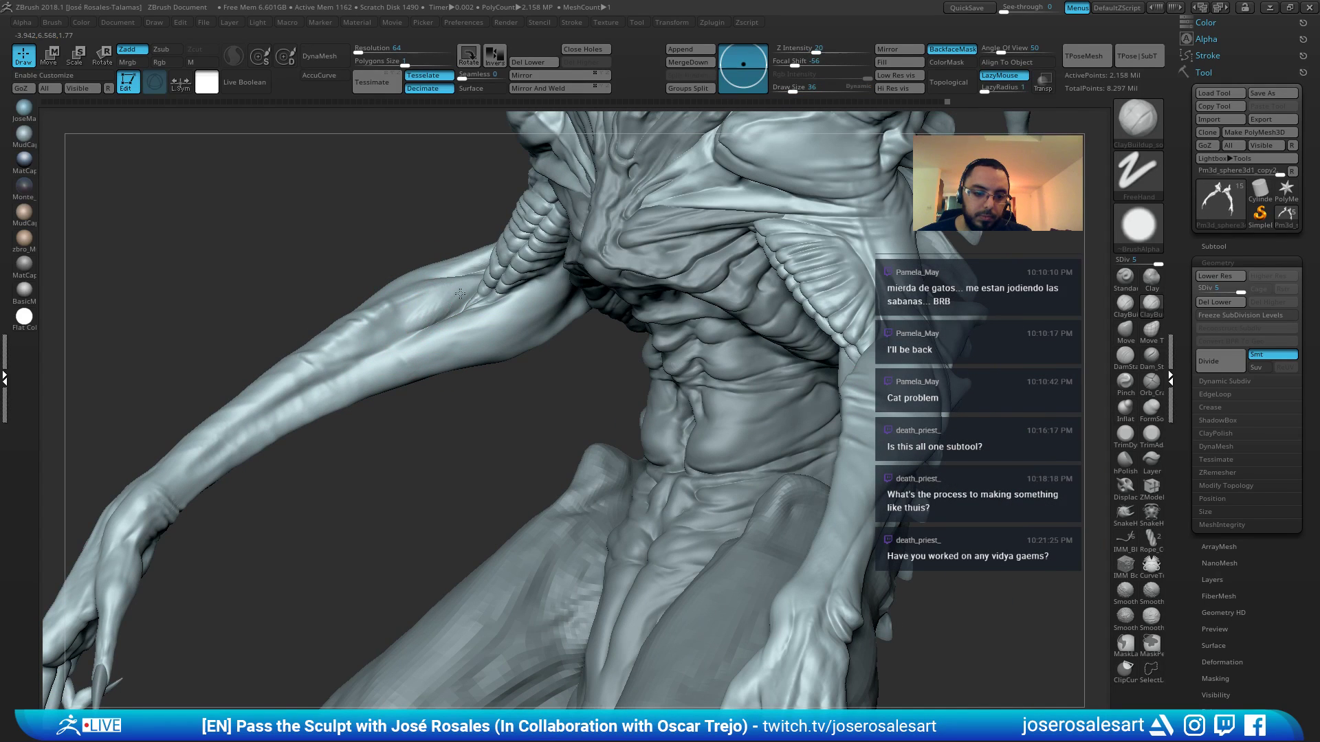
pyautogui.moveTo(452, 310)
pyautogui.mouseDown(button='right')
pyautogui.moveTo(453, 293)
pyautogui.moveTo(400, 310)
pyautogui.moveTo(466, 291)
pyautogui.mouseUp(button='right')
# Refine the muscle form above the inner elbow with the Standard brush at draw size 26
pyautogui.press('b')
pyautogui.press('s')
pyautogui.press('t')
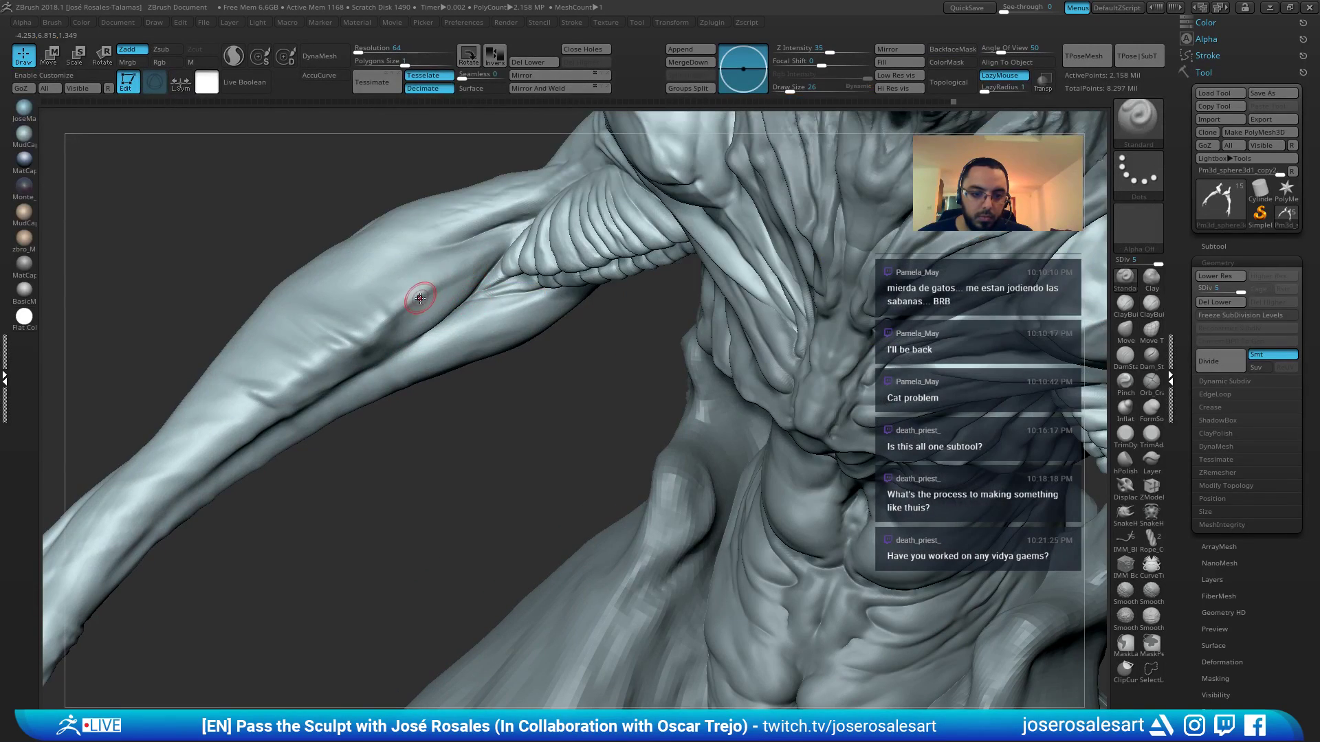
pyautogui.moveTo(493, 240)
pyautogui.mouseDown(button='right')
pyautogui.moveTo(463, 268)
pyautogui.moveTo(476, 161)
pyautogui.mouseUp(button='right')
# Carve the outer elbow muscle lines with Dam_Standard at draw size 45 and smooth the surface beside the folds
pyautogui.press('b')
pyautogui.press('d')
pyautogui.press('s')
pyautogui.press('s')
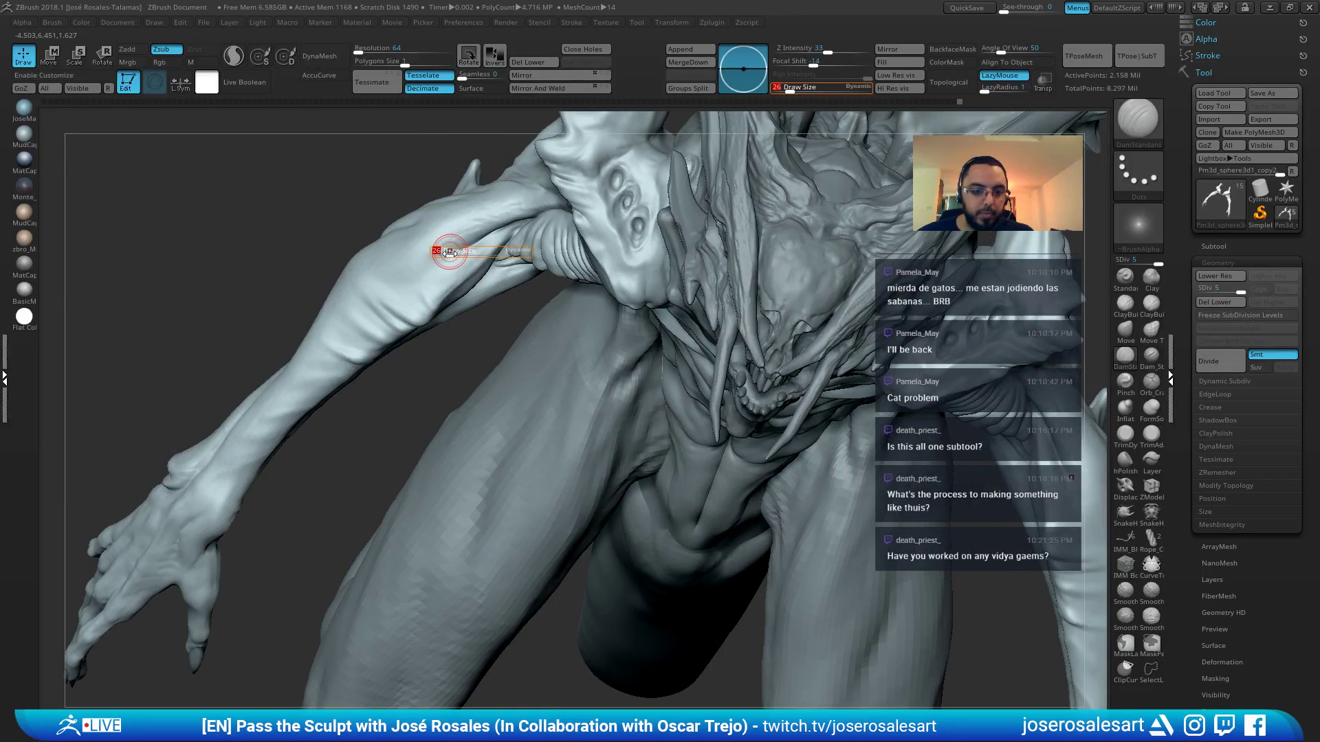
pyautogui.moveTo(450, 253); pyautogui.dragTo(428, 266)
pyautogui.moveTo(428, 267); pyautogui.dragTo(434, 278, button='right')
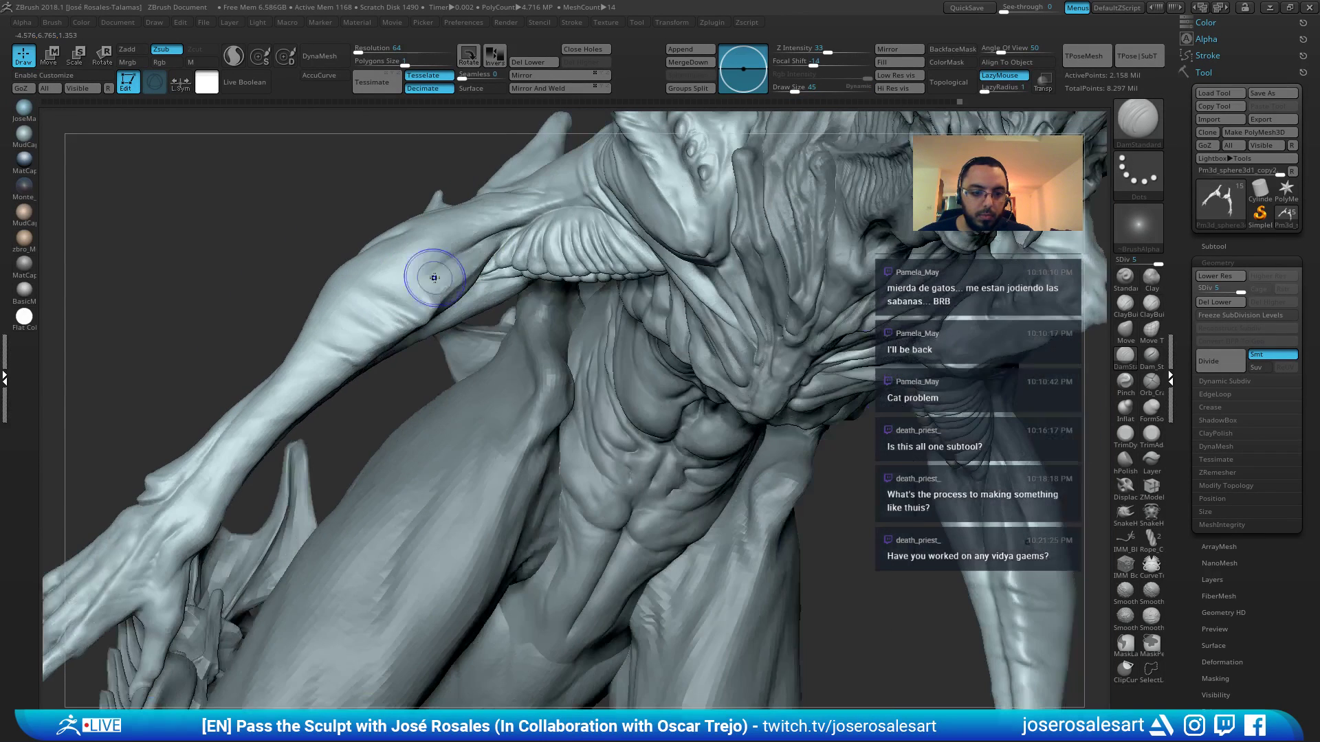
pyautogui.keyDown('shift'); pyautogui.moveTo(434, 277); pyautogui.dragTo(482, 240); pyautogui.keyUp('shift')
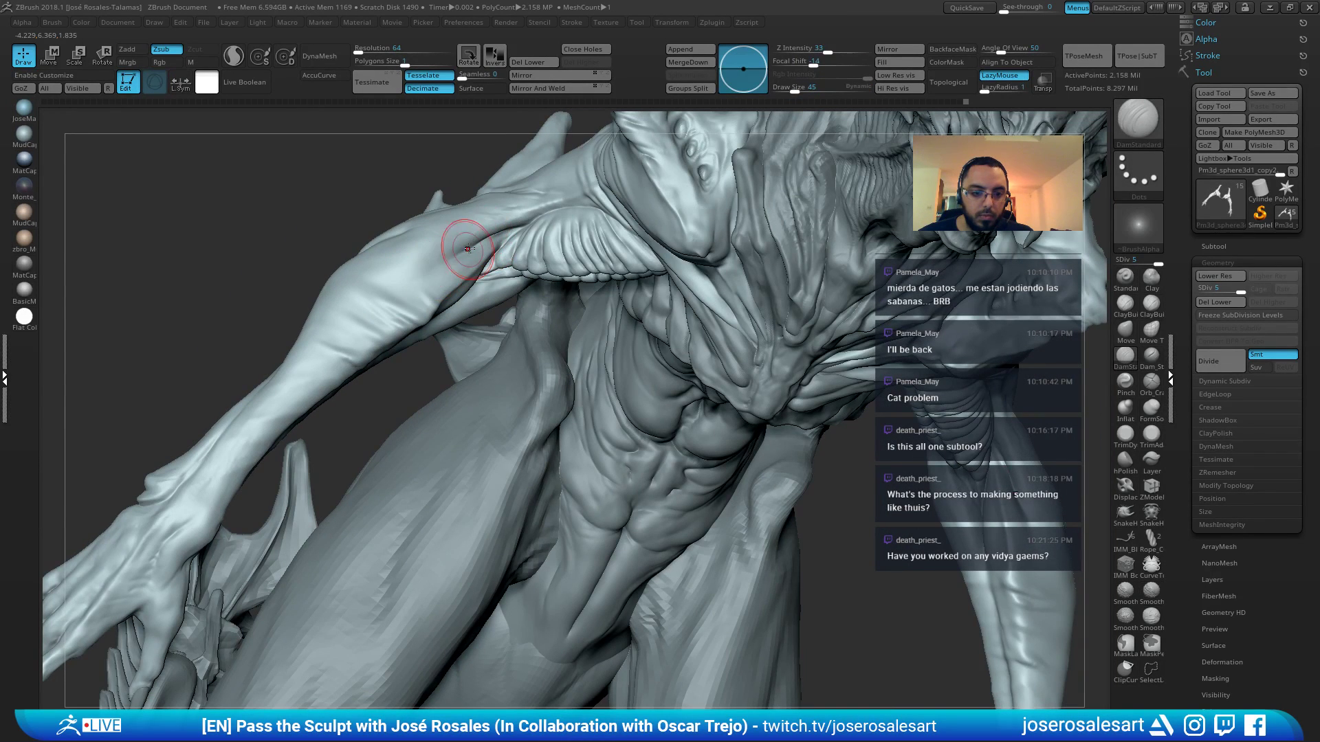
pyautogui.moveTo(422, 283); pyautogui.dragTo(417, 286)
# Build up and crease the arm muscle strands beside the sternum with ClayBuildup and Dam_Standard at draw size 36
pyautogui.moveTo(409, 284)
pyautogui.keyDown('ctrl'); pyautogui.mouseDown(button='right')
pyautogui.moveTo(481, 268)
pyautogui.moveTo(651, 290)
pyautogui.moveTo(673, 329)
pyautogui.moveTo(722, 364)
pyautogui.moveTo(829, 541)
pyautogui.mouseUp(button='right'); pyautogui.keyUp('ctrl')
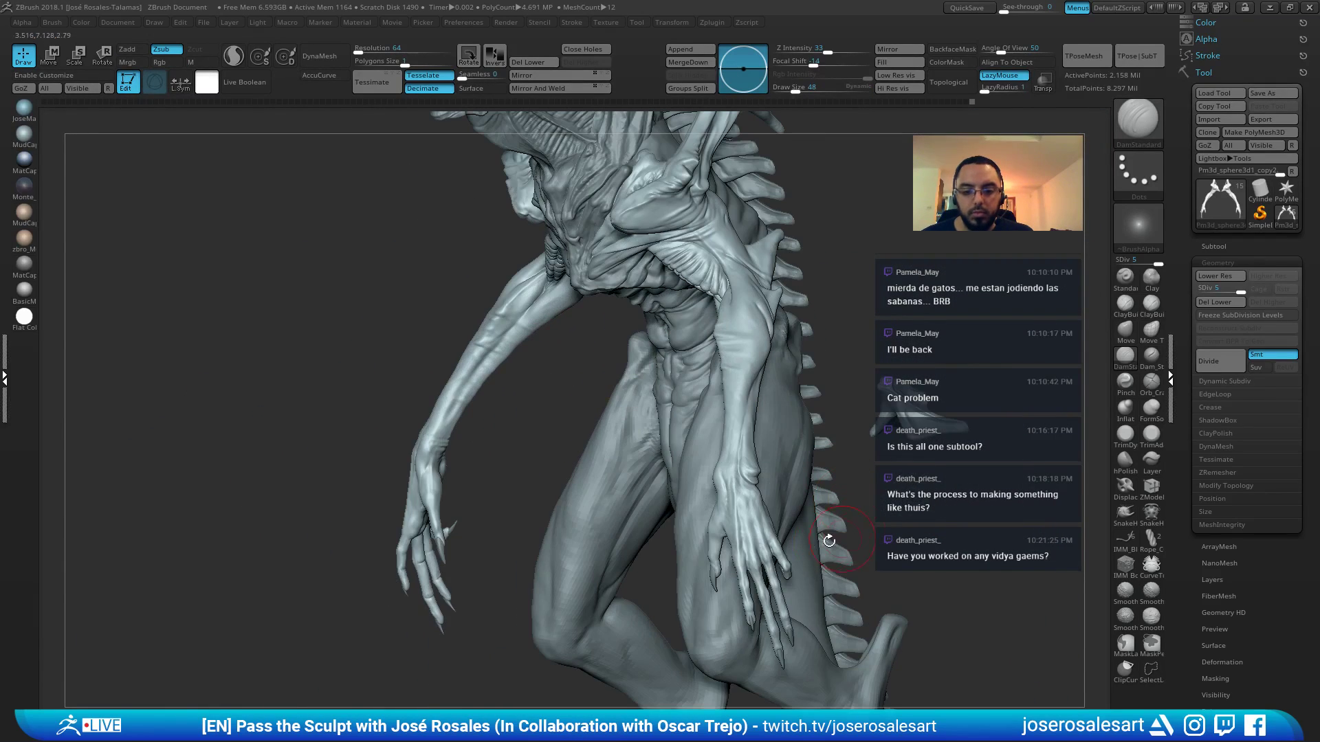
pyautogui.moveTo(828, 313)
pyautogui.mouseDown(button='right')
pyautogui.moveTo(727, 376)
pyautogui.moveTo(640, 398)
pyautogui.mouseUp(button='right')
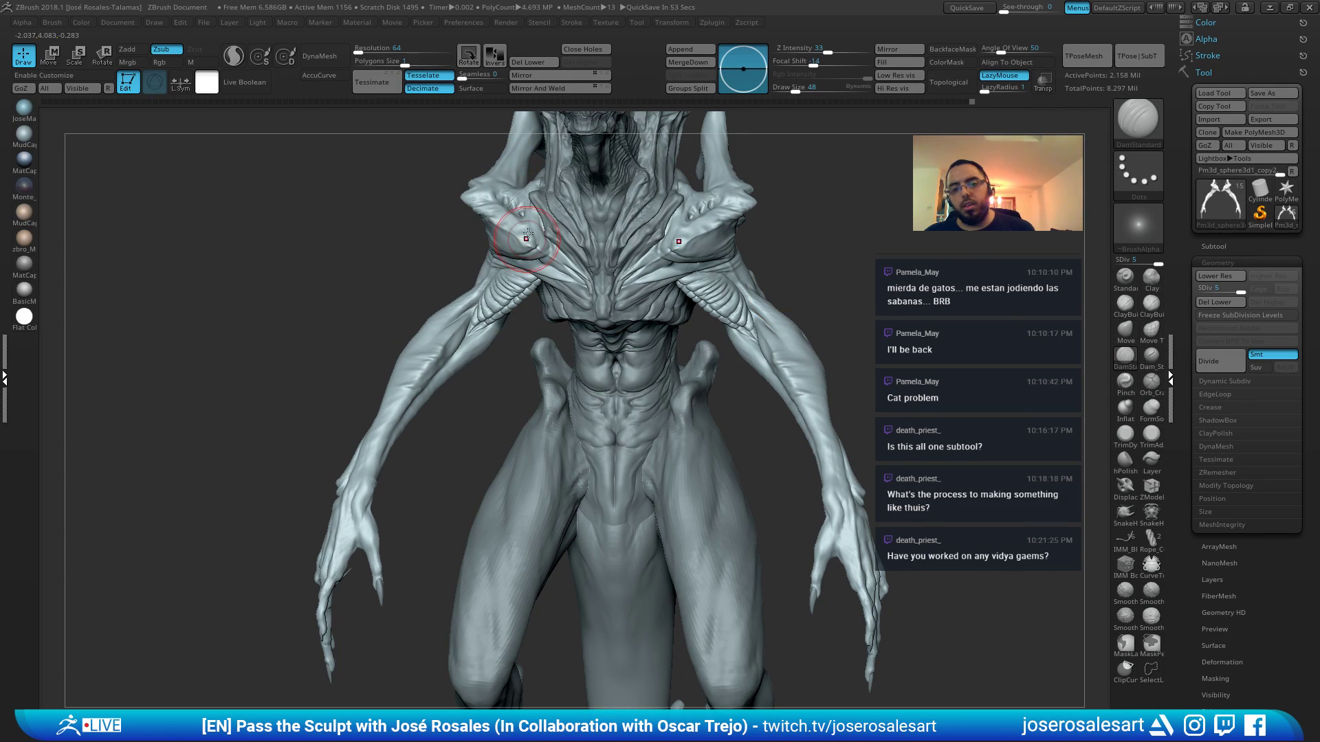
pyautogui.moveTo(783, 292)
pyautogui.mouseDown()
pyautogui.moveTo(461, 365)
pyautogui.moveTo(451, 351)
pyautogui.mouseUp()
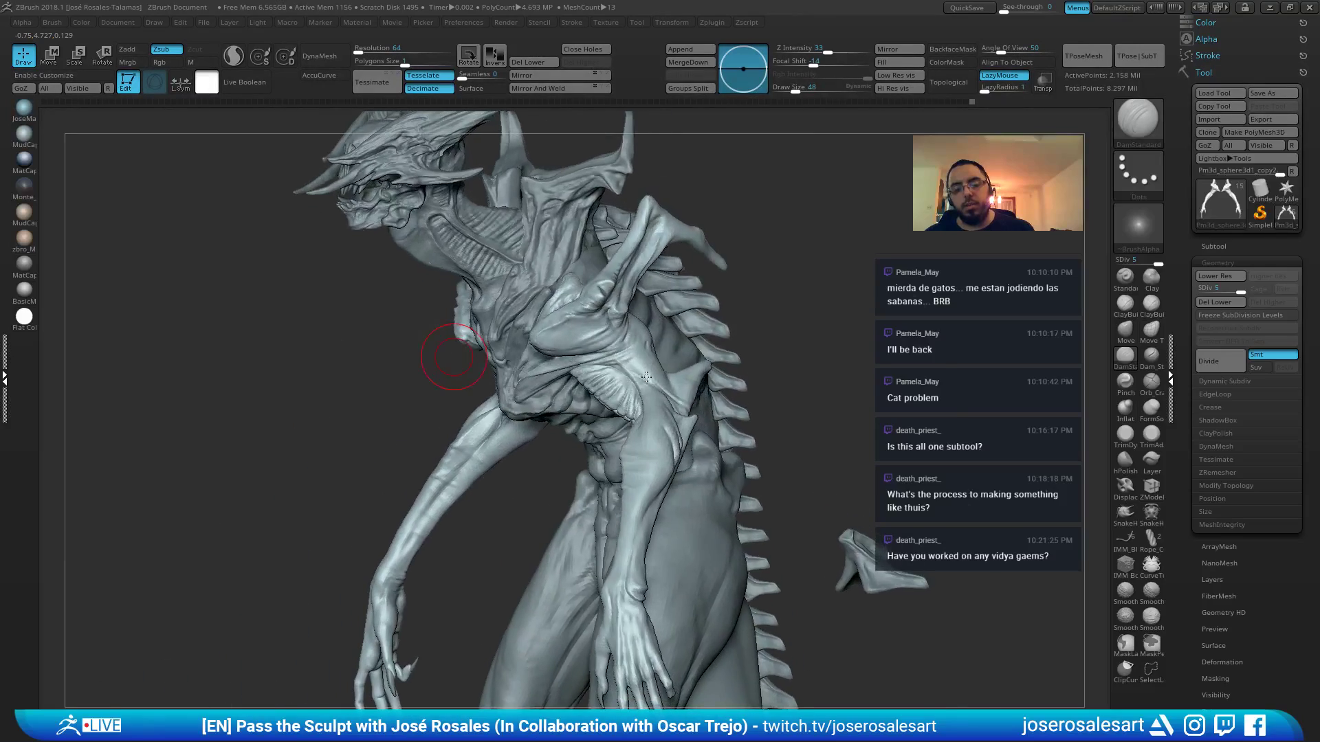
pyautogui.moveTo(451, 350)
pyautogui.keyDown('ctrl'); pyautogui.mouseDown(button='right')
pyautogui.moveTo(575, 324)
pyautogui.moveTo(819, 174)
pyautogui.mouseUp(button='right'); pyautogui.keyUp('ctrl')
pyautogui.moveTo(641, 277); pyautogui.dragTo(616, 259, button='right')
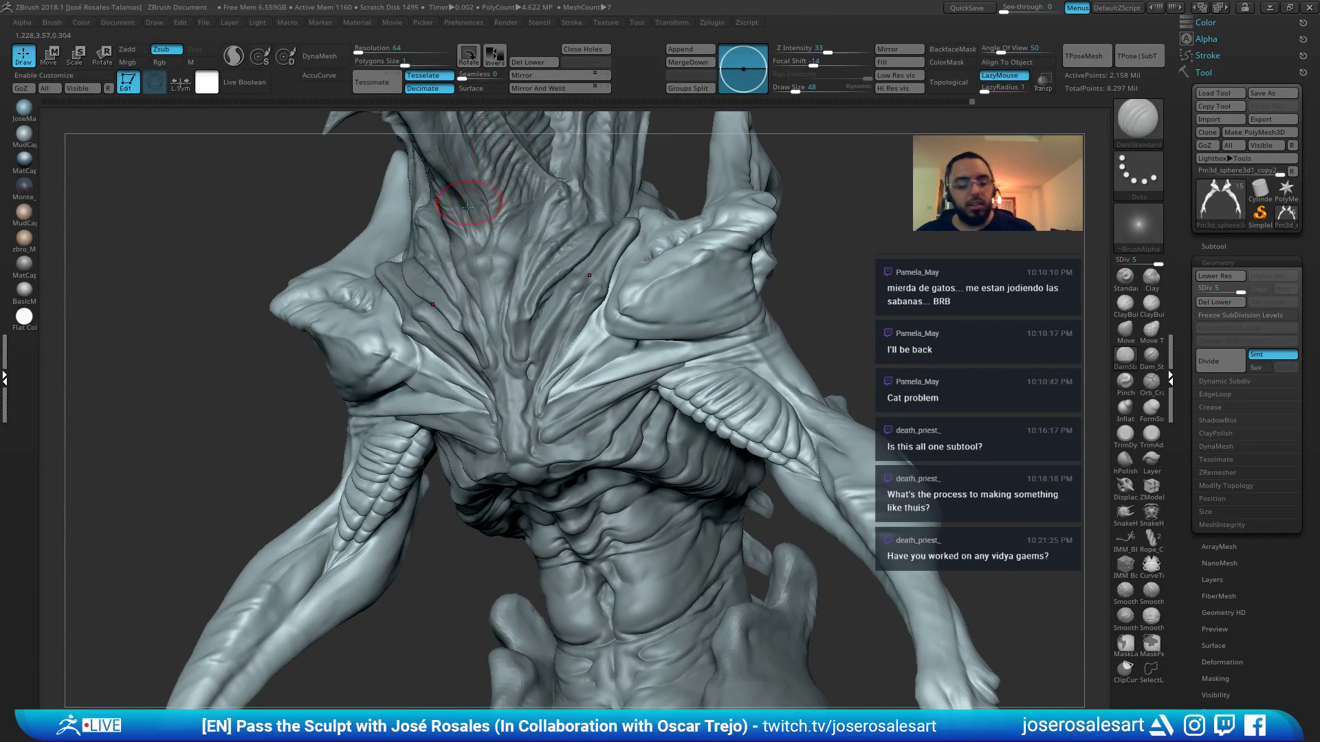
pyautogui.press('1')
pyautogui.moveTo(486, 307); pyautogui.dragTo(481, 331)
pyautogui.moveTo(446, 344)
pyautogui.keyDown('alt'); pyautogui.mouseDown(button='right')
pyautogui.moveTo(471, 285)
pyautogui.moveTo(509, 261)
pyautogui.moveTo(670, 333)
pyautogui.mouseUp(button='right'); pyautogui.keyUp('alt')
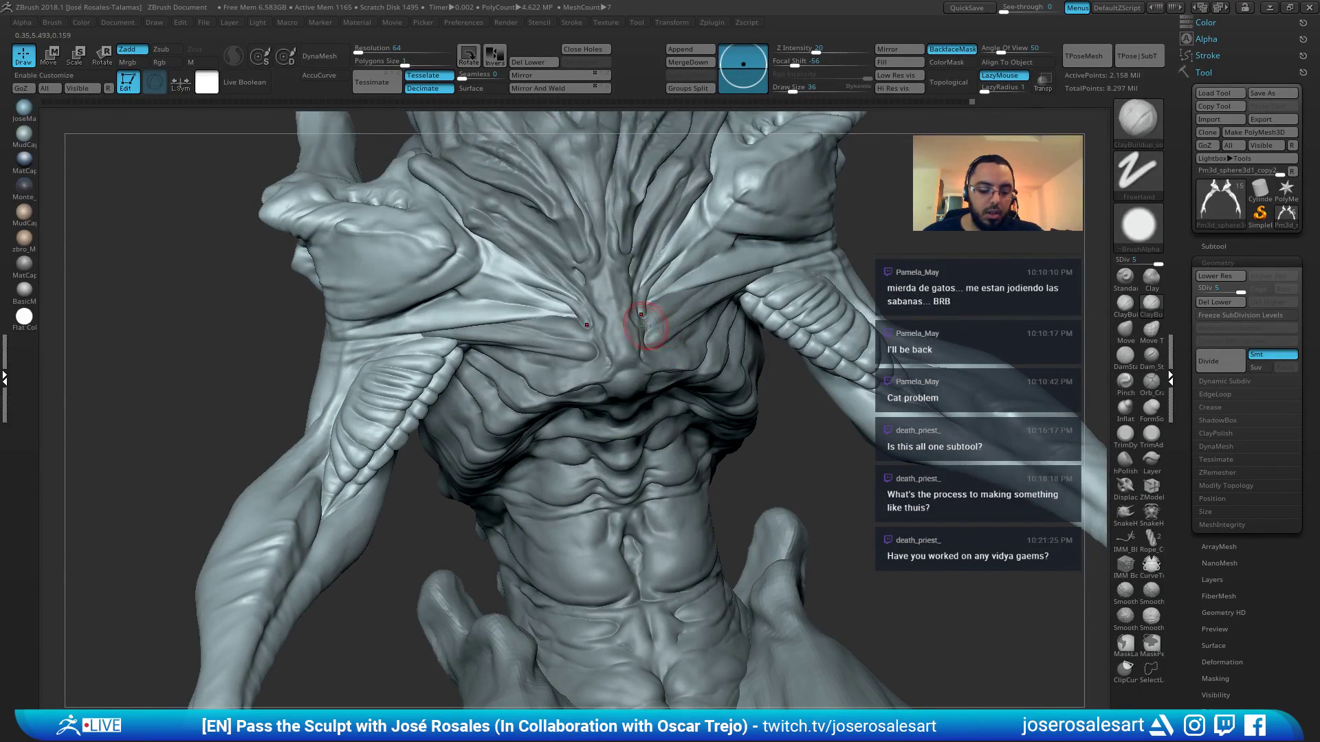
pyautogui.press('2')
pyautogui.moveTo(645, 313)
pyautogui.keyDown('ctrl'); pyautogui.mouseDown(button='right')
pyautogui.moveTo(670, 293)
pyautogui.moveTo(596, 217)
pyautogui.mouseUp(button='right'); pyautogui.keyUp('ctrl')
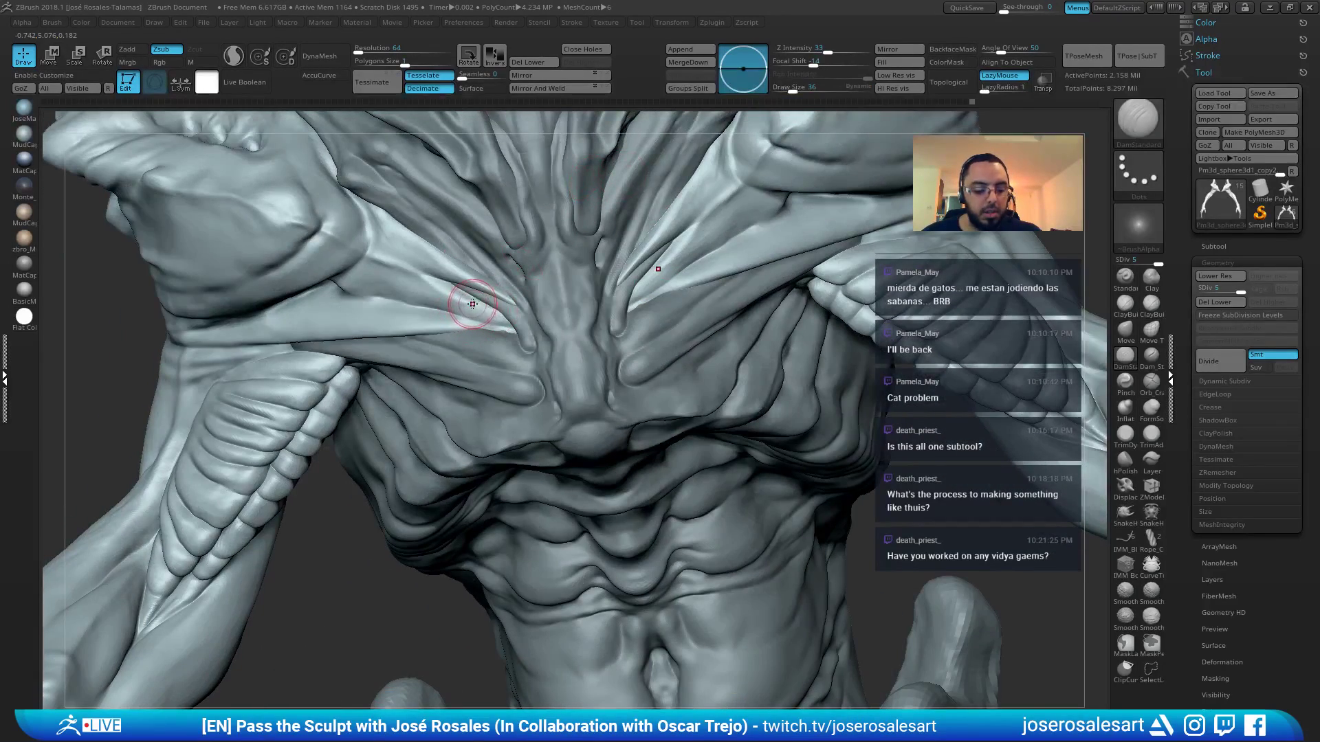
# Select the torso subtool Pm3d_sphere3d2 and set ClayBuildup to draw size 28 for the chest strands
pyautogui.press('1')
pyautogui.press('s')
pyautogui.moveTo(682, 326); pyautogui.dragTo(676, 326)
pyautogui.keyDown('alt'); pyautogui.click(670, 311); pyautogui.keyUp('alt')
pyautogui.moveTo(644, 313); pyautogui.dragTo(605, 213, button='right')
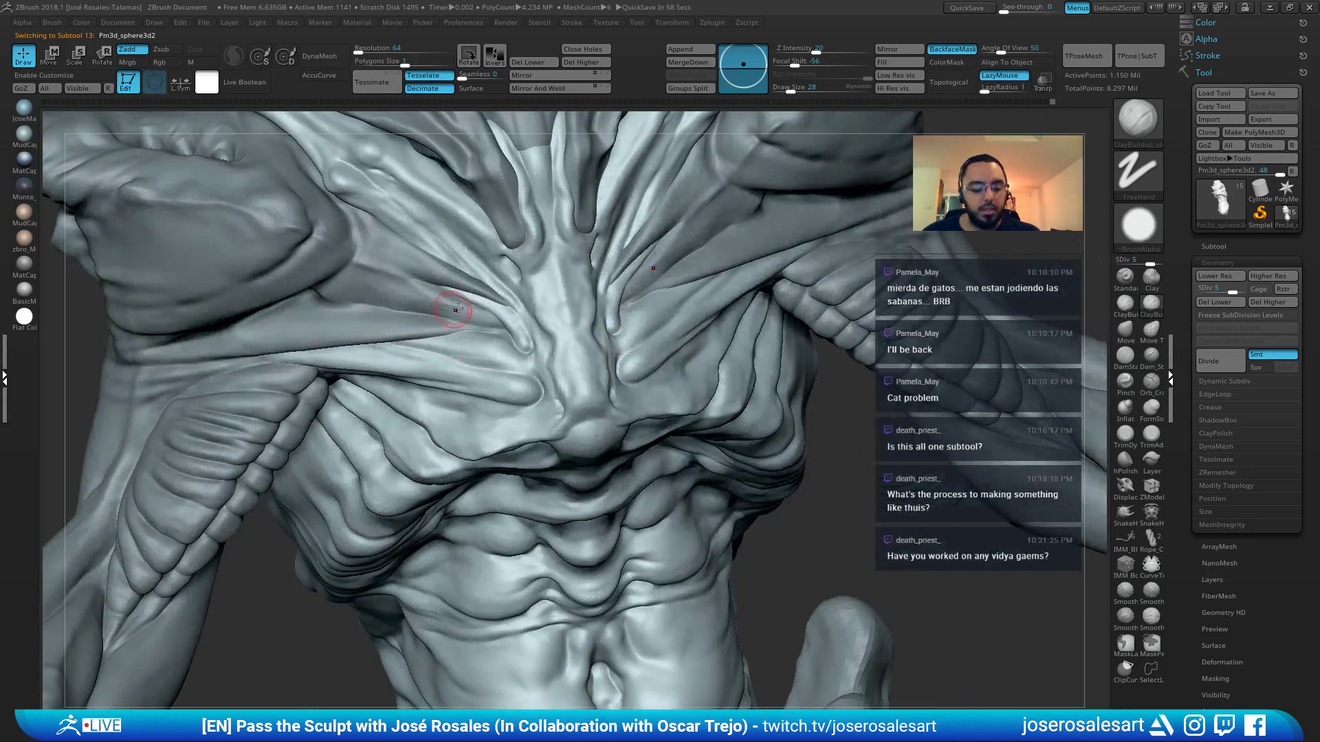
# Adjust the torso's strand shapes beside the sternum with the Move brush
pyautogui.press('b')
pyautogui.press('m')
pyautogui.press('v')
pyautogui.moveTo(482, 362)
pyautogui.mouseDown(button='right')
pyautogui.moveTo(525, 303)
pyautogui.moveTo(536, 341)
pyautogui.moveTo(646, 285)
pyautogui.moveTo(702, 276)
pyautogui.mouseUp(button='right')
# Work the chest strands of the arm subtool Pm3d_sphere3d1_copy2 with a clay brush at draw size 21 and smooth them
pyautogui.press('b')
pyautogui.press('c')
pyautogui.press('b')
pyautogui.press('s')
pyautogui.moveTo(692, 278); pyautogui.dragTo(681, 277)
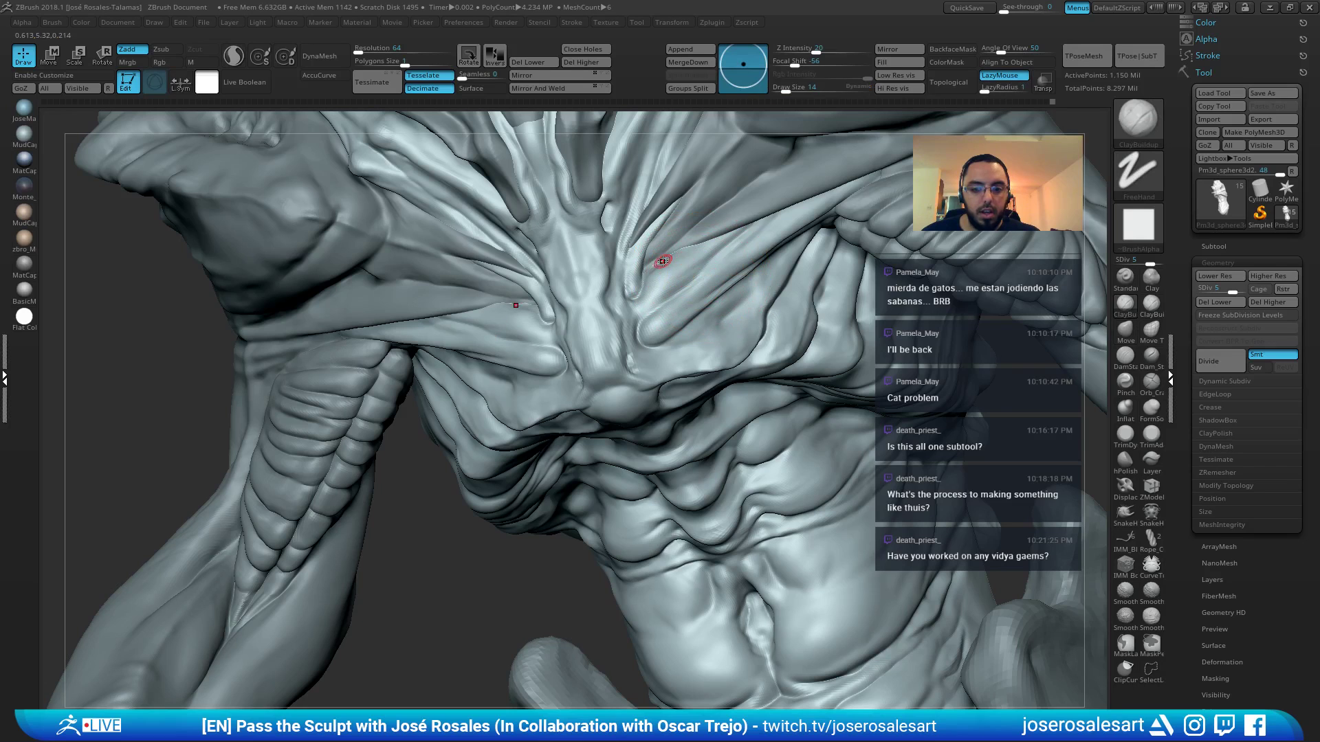
pyautogui.keyDown('alt'); pyautogui.click(670, 249); pyautogui.keyUp('alt')
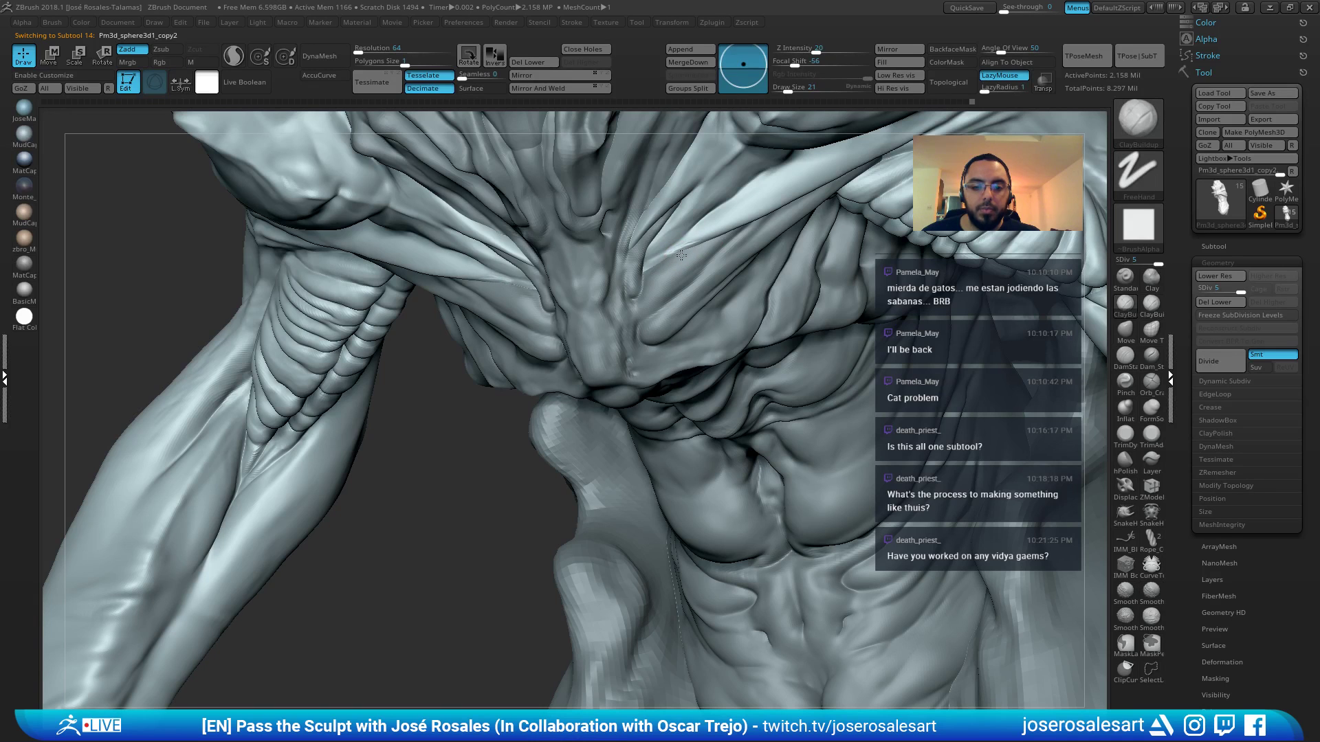
pyautogui.press('shift')
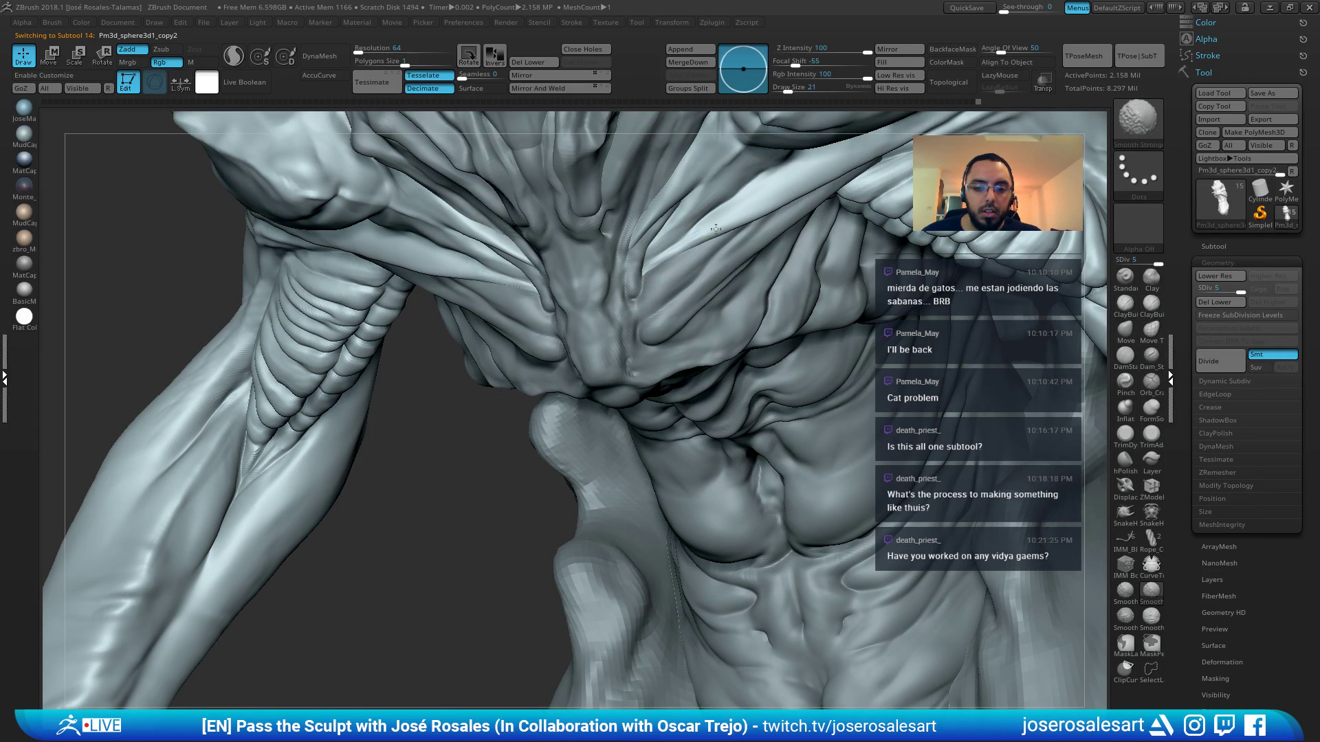
# Reshape the arm muscle strands running from the armpits to the sternum with the Move brush
pyautogui.moveTo(715, 229)
pyautogui.mouseDown(button='right')
pyautogui.moveTo(632, 276)
pyautogui.moveTo(644, 310)
pyautogui.moveTo(609, 259)
pyautogui.moveTo(645, 330)
pyautogui.mouseUp(button='right')
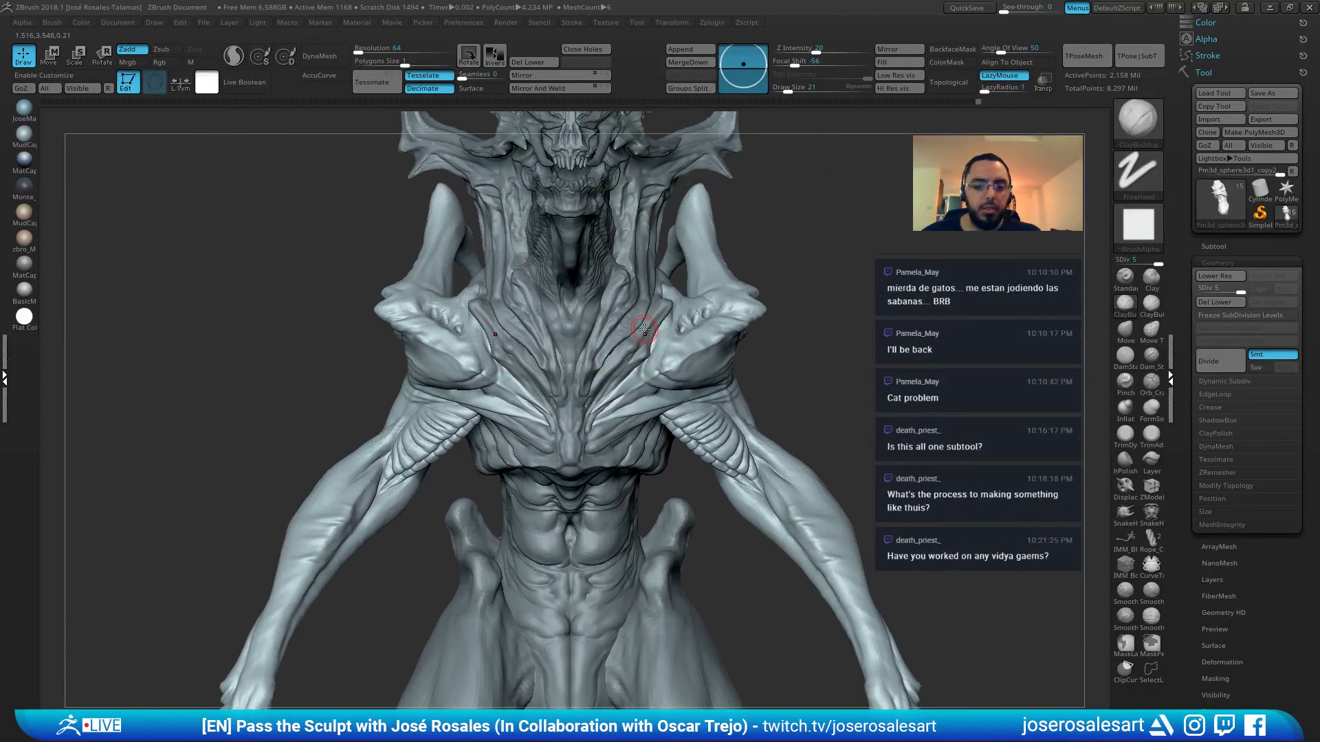
pyautogui.moveTo(823, 141); pyautogui.dragTo(671, 148, button='right')
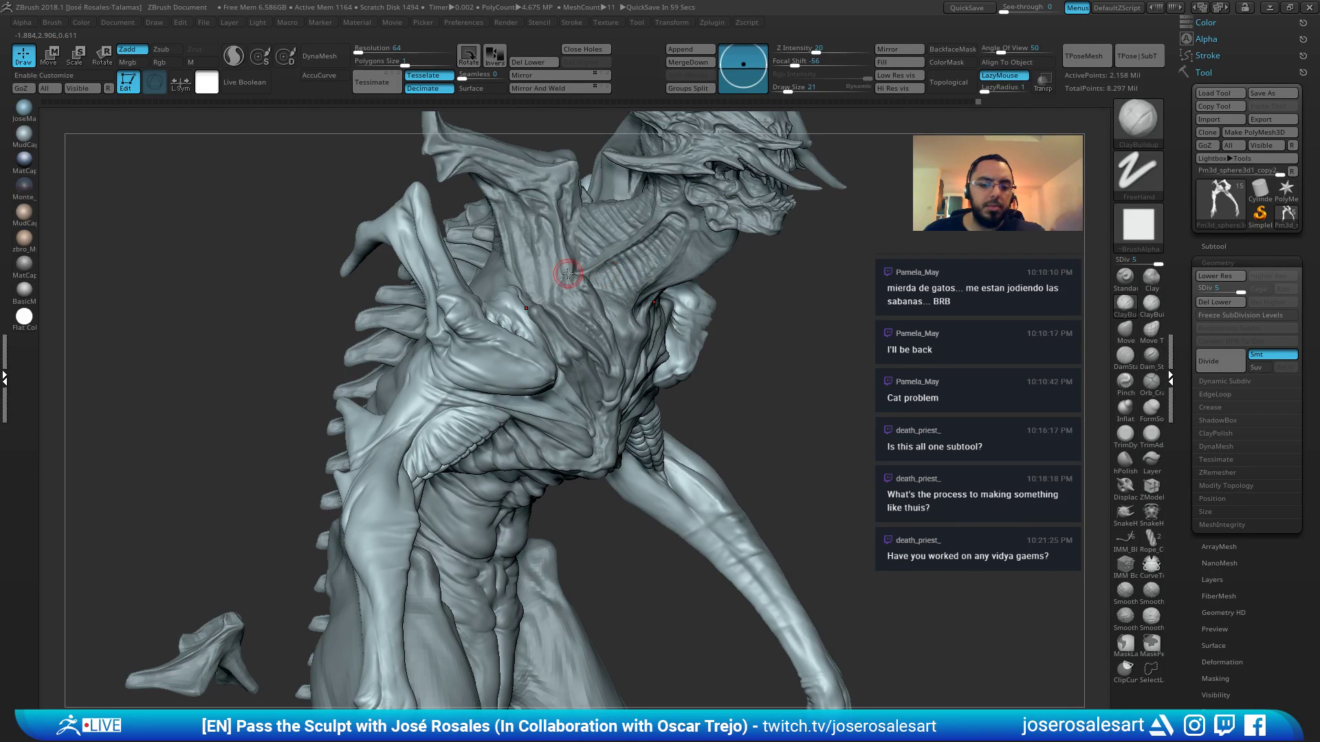
pyautogui.moveTo(560, 277); pyautogui.dragTo(527, 279, button='right')
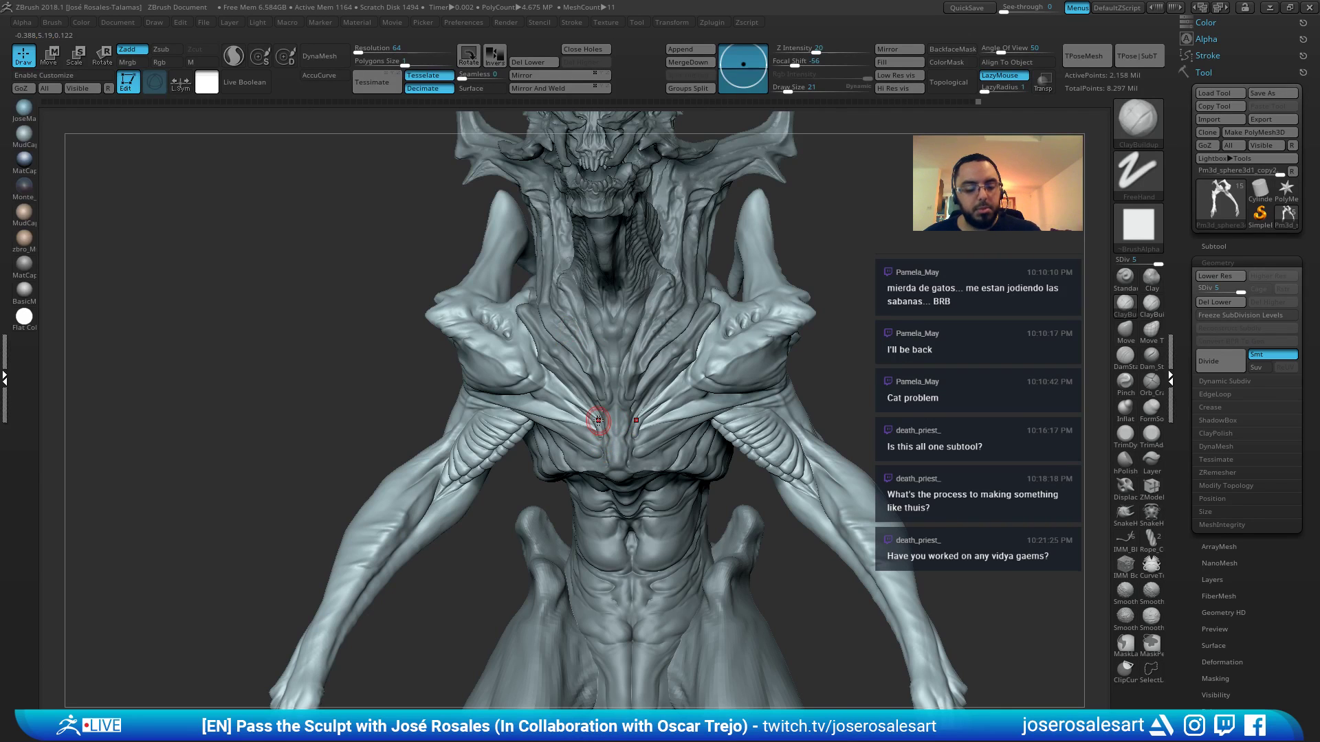
pyautogui.press('b')
pyautogui.press('m')
pyautogui.press('v')
pyautogui.keyDown('ctrl'); pyautogui.moveTo(642, 487); pyautogui.dragTo(741, 434, button='right'); pyautogui.keyUp('ctrl')
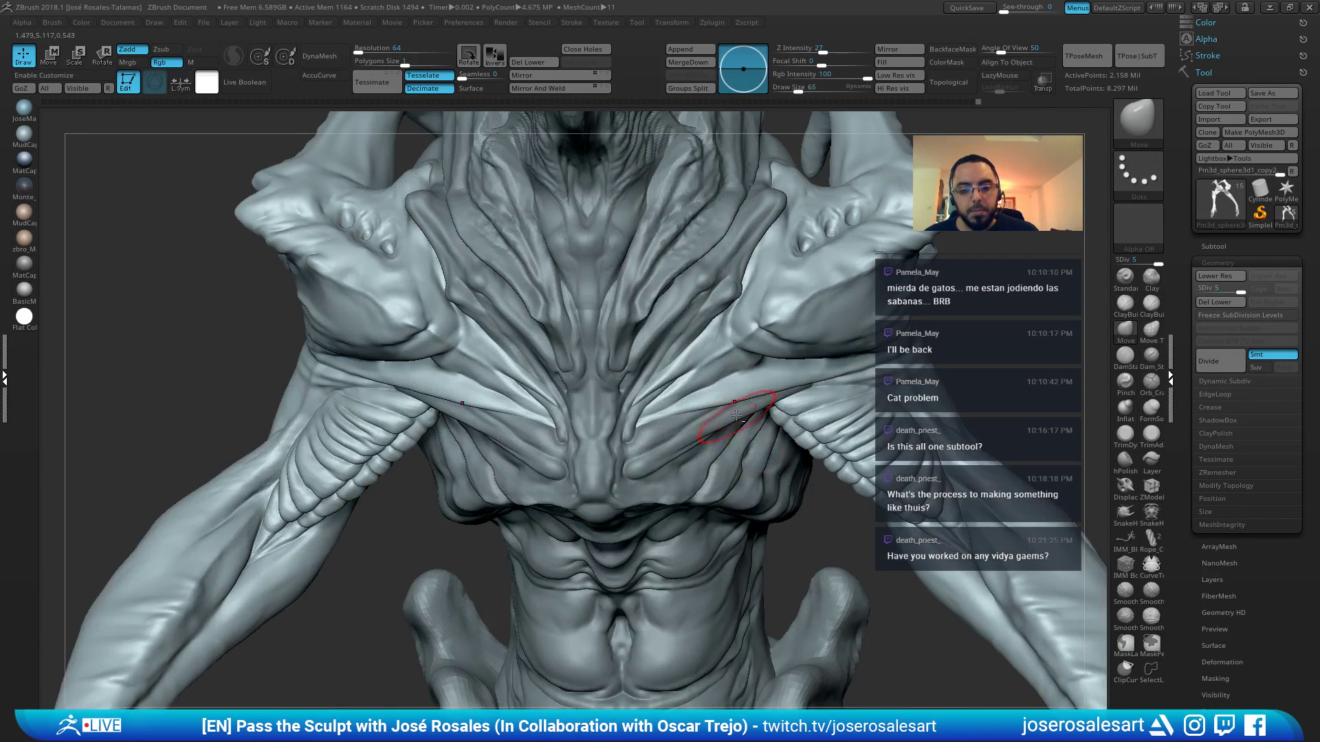
pyautogui.moveTo(736, 311)
pyautogui.keyDown('alt'); pyautogui.mouseDown(button='right')
pyautogui.moveTo(736, 366)
pyautogui.moveTo(757, 374)
pyautogui.moveTo(811, 344)
pyautogui.mouseUp(button='right'); pyautogui.keyUp('alt')
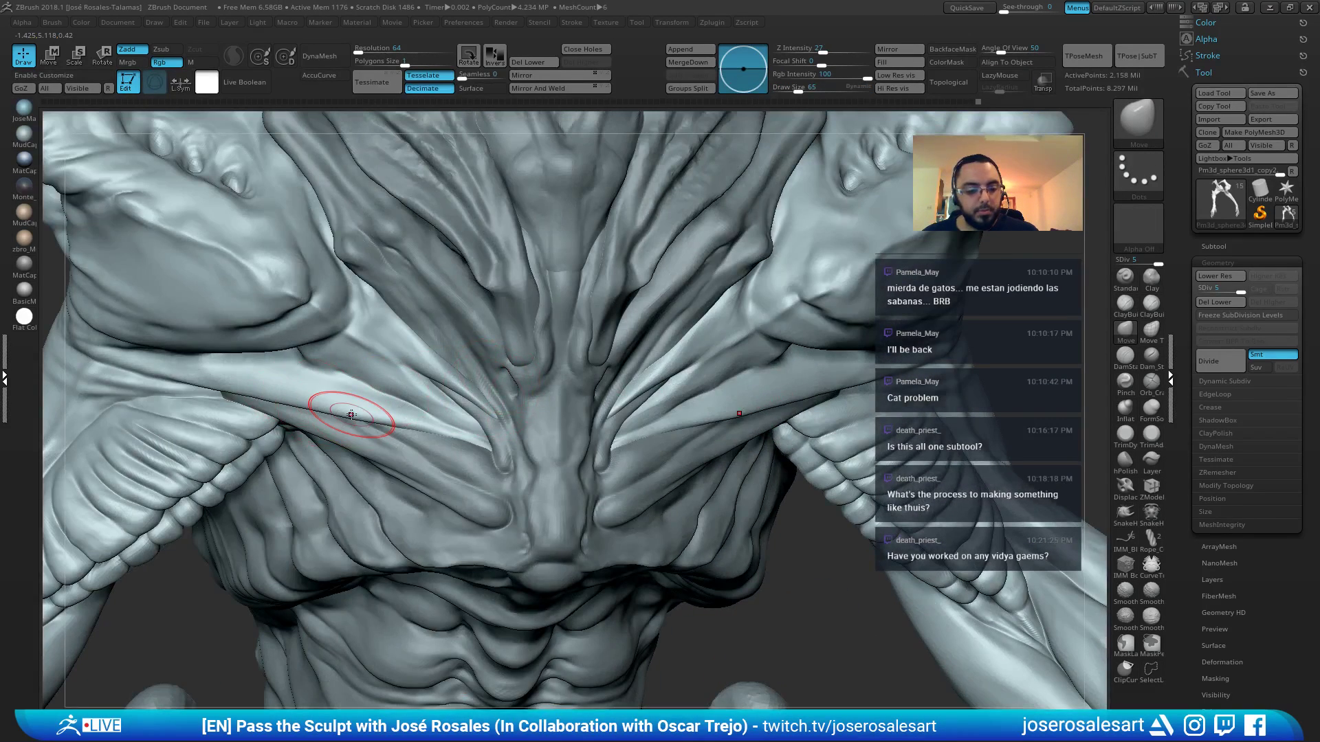
pyautogui.press(']')
pyautogui.moveTo(354, 410); pyautogui.dragTo(354, 402)
# Model the muscle surface between the shoulder and the sternum with the Standard brush at draw size 30
pyautogui.moveTo(633, 377)
pyautogui.keyDown('ctrl'); pyautogui.mouseDown(button='right')
pyautogui.moveTo(880, 525)
pyautogui.moveTo(716, 383)
pyautogui.mouseUp(button='right'); pyautogui.keyUp('ctrl')
pyautogui.press('b')
pyautogui.press('s')
pyautogui.press('t')
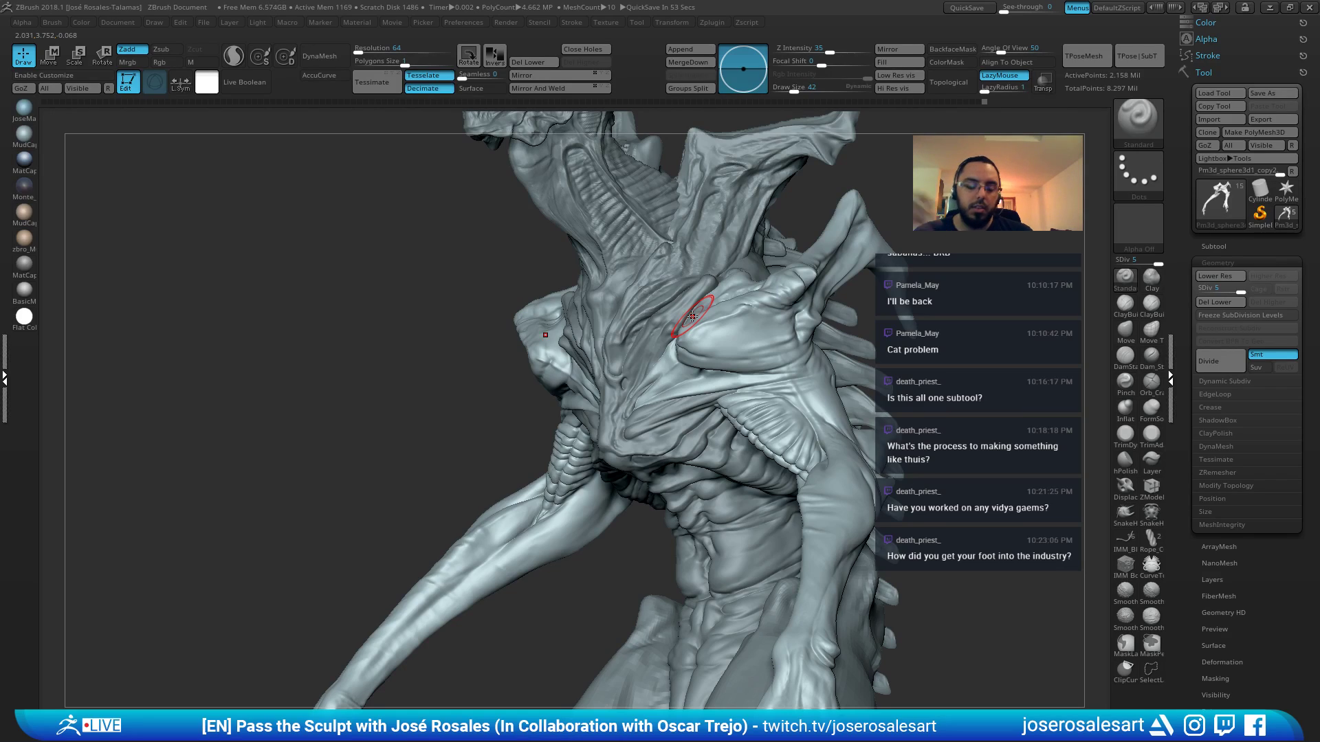
pyautogui.keyDown('alt'); pyautogui.moveTo(747, 346); pyautogui.dragTo(724, 275, button='right'); pyautogui.keyUp('alt')
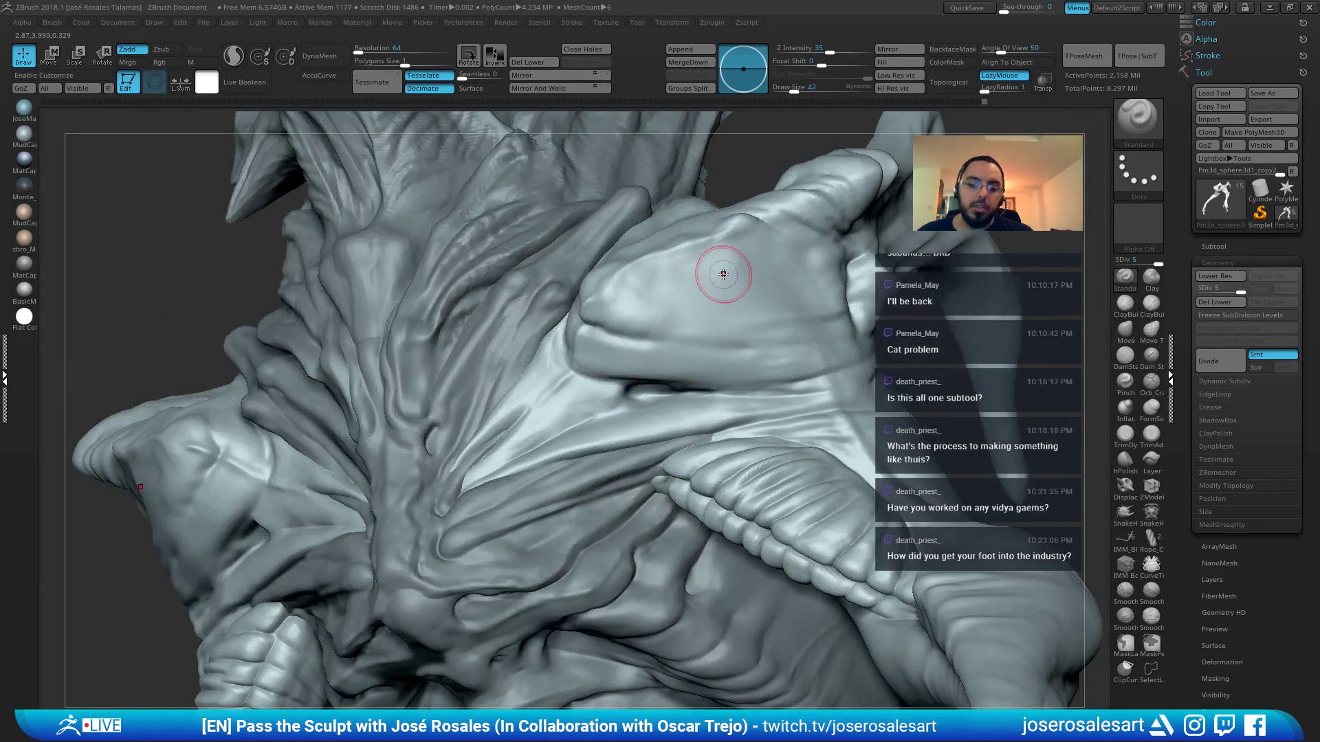
pyautogui.moveTo(564, 418); pyautogui.dragTo(609, 419, button='right')
pyautogui.press('s')
pyautogui.moveTo(627, 420); pyautogui.dragTo(622, 420)
pyautogui.moveTo(612, 412)
pyautogui.mouseDown(button='right')
pyautogui.moveTo(646, 420)
pyautogui.moveTo(632, 395)
pyautogui.moveTo(580, 430)
pyautogui.mouseUp(button='right')
# Draw a thin line along the muscle strand below the shoulder with the Standard brush at draw size 14 and smooth it
pyautogui.press('b')
pyautogui.press('s')
pyautogui.press('t')
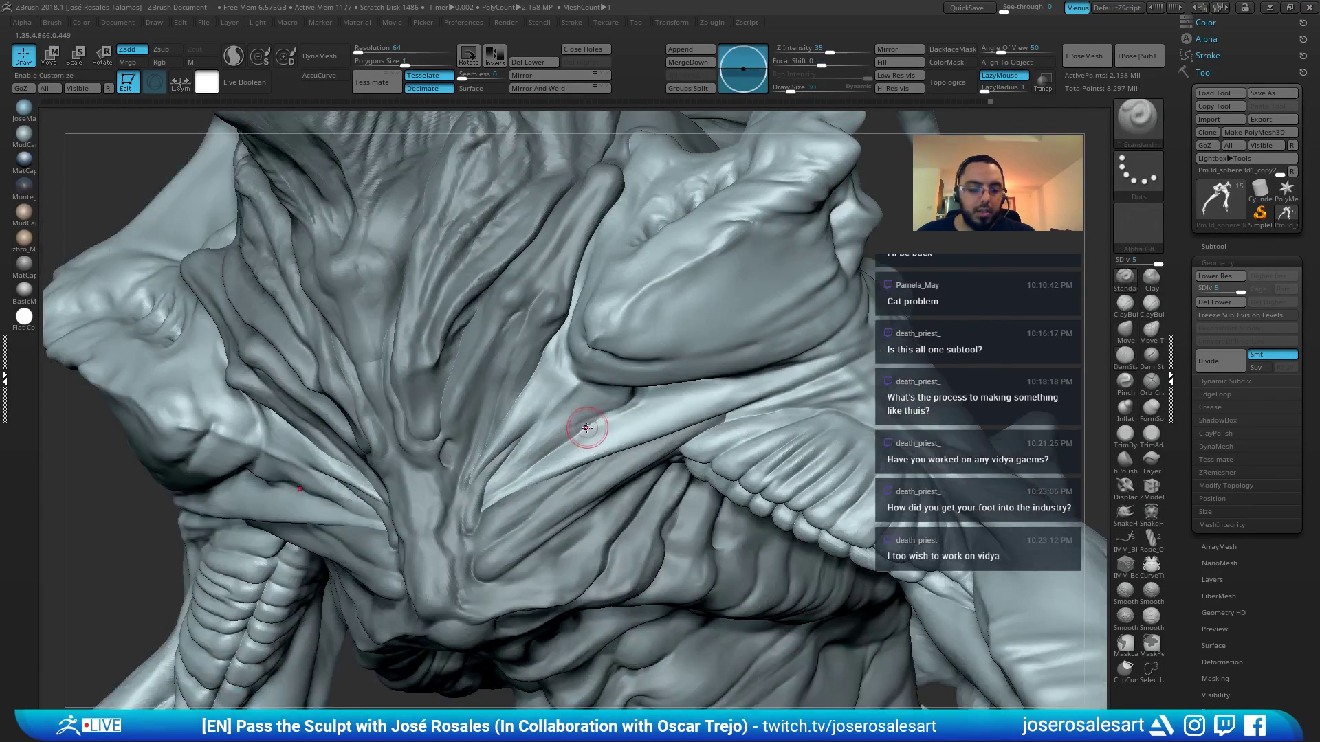
pyautogui.press('s')
pyautogui.moveTo(584, 430); pyautogui.dragTo(577, 431)
pyautogui.press('s')
pyautogui.moveTo(596, 419); pyautogui.dragTo(591, 421, button='right')
pyautogui.click(598, 421)
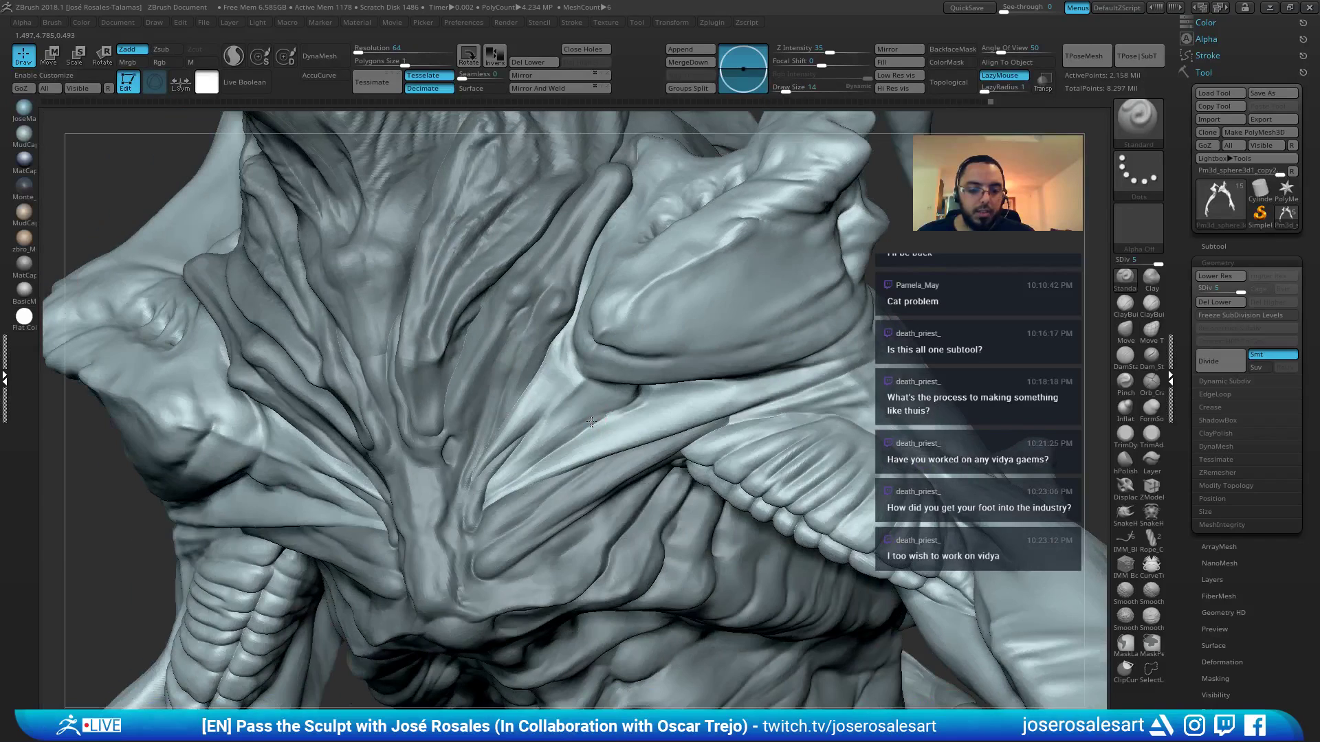
pyautogui.moveTo(603, 418); pyautogui.dragTo(539, 452)
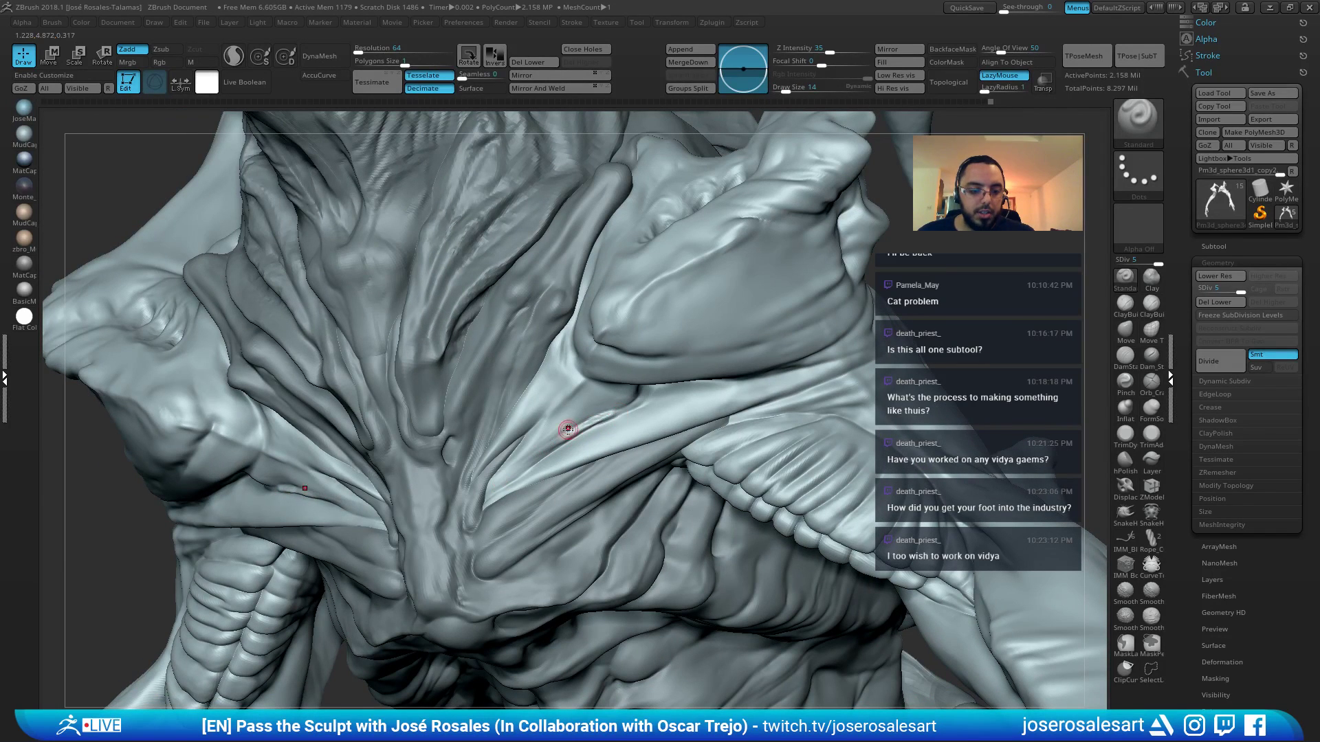
pyautogui.moveTo(568, 431); pyautogui.dragTo(605, 420, button='right')
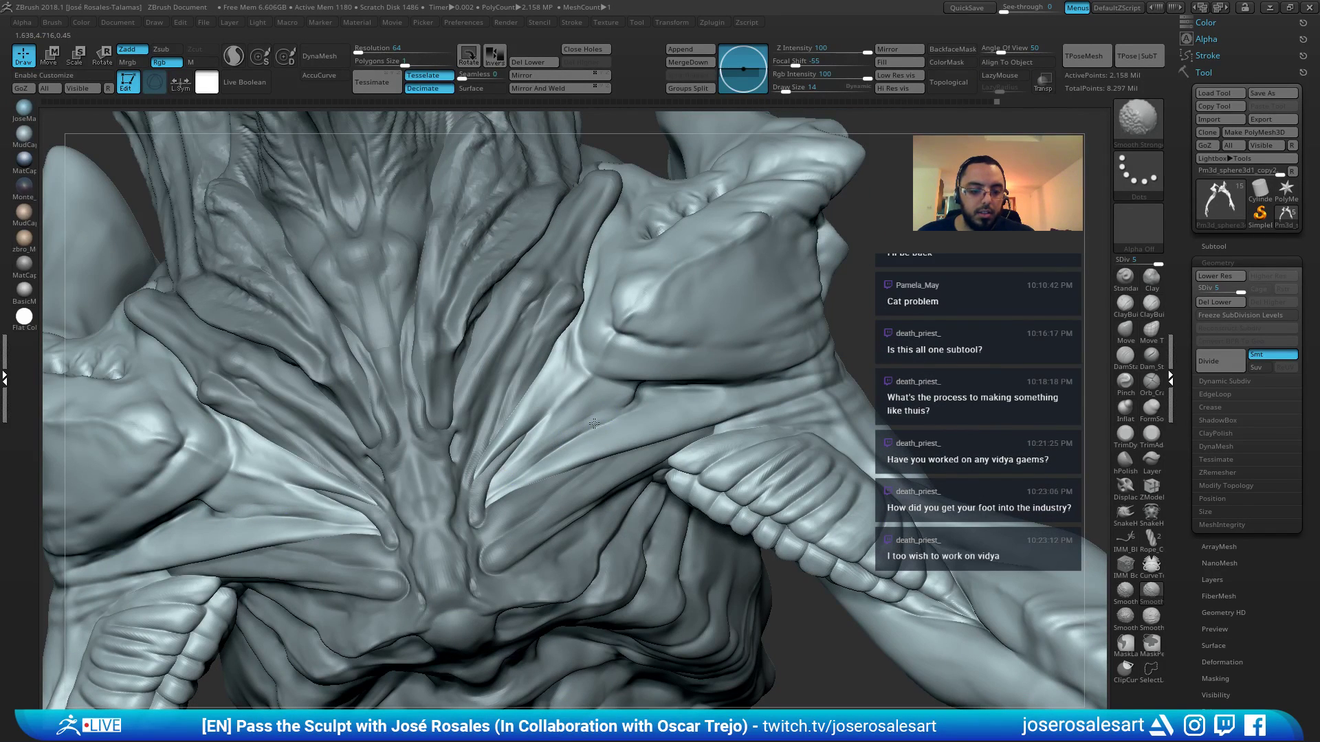
# Build up the muscle strand below the shoulder with ClayBuildup at draw size 23
pyautogui.press('b')
pyautogui.press('c')
pyautogui.press('b')
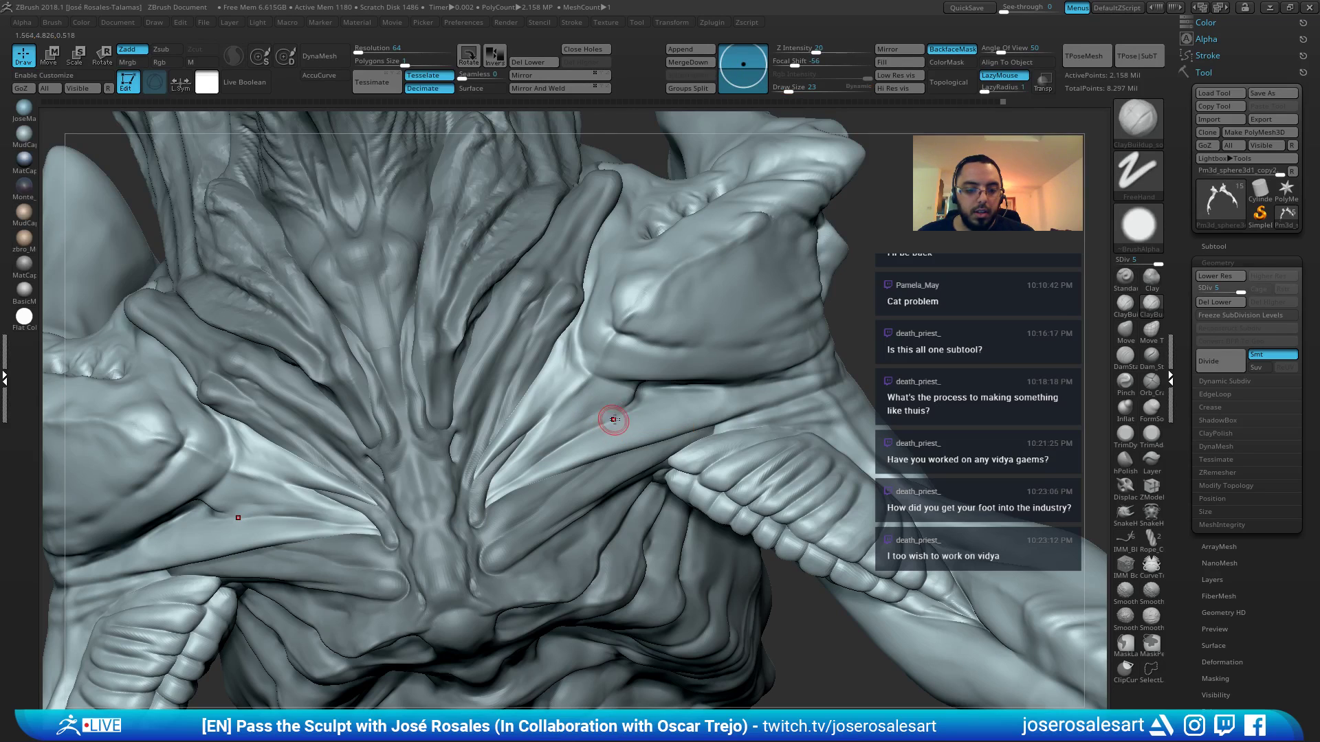
pyautogui.moveTo(498, 481)
pyautogui.mouseDown(button='right')
pyautogui.moveTo(460, 486)
pyautogui.moveTo(467, 406)
pyautogui.moveTo(685, 386)
pyautogui.moveTo(674, 383)
pyautogui.mouseUp(button='right')
# Adjust the shape of the strand below the shoulder with the Move brush at draw size 36
pyautogui.press('b')
pyautogui.press('m')
pyautogui.press('v')
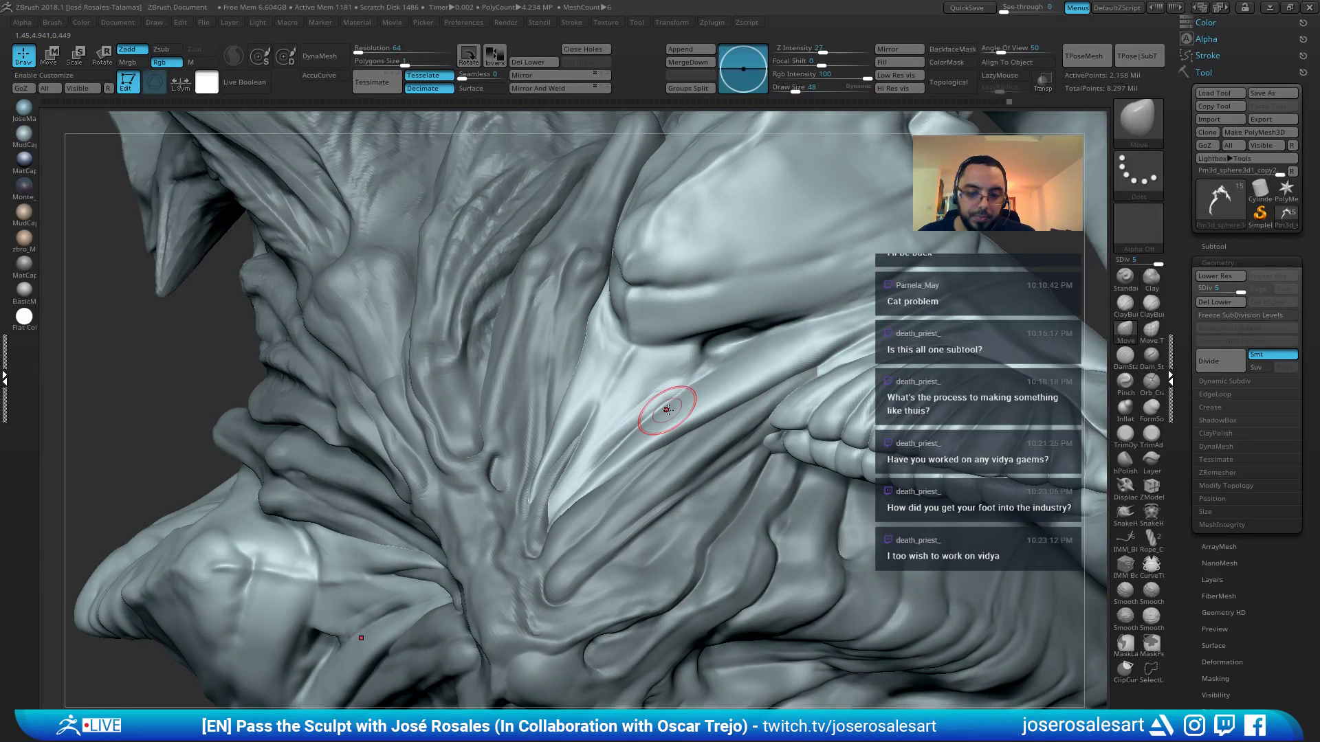
pyautogui.press('s')
pyautogui.moveTo(679, 390); pyautogui.dragTo(684, 389)
pyautogui.moveTo(695, 382); pyautogui.dragTo(690, 383)
# Carve a crease between the arm strands beside the sternum with Dam_Standard at draw size 33 and smooth around it
pyautogui.keyDown('ctrl'); pyautogui.moveTo(709, 387); pyautogui.dragTo(608, 314, button='right'); pyautogui.keyUp('ctrl')
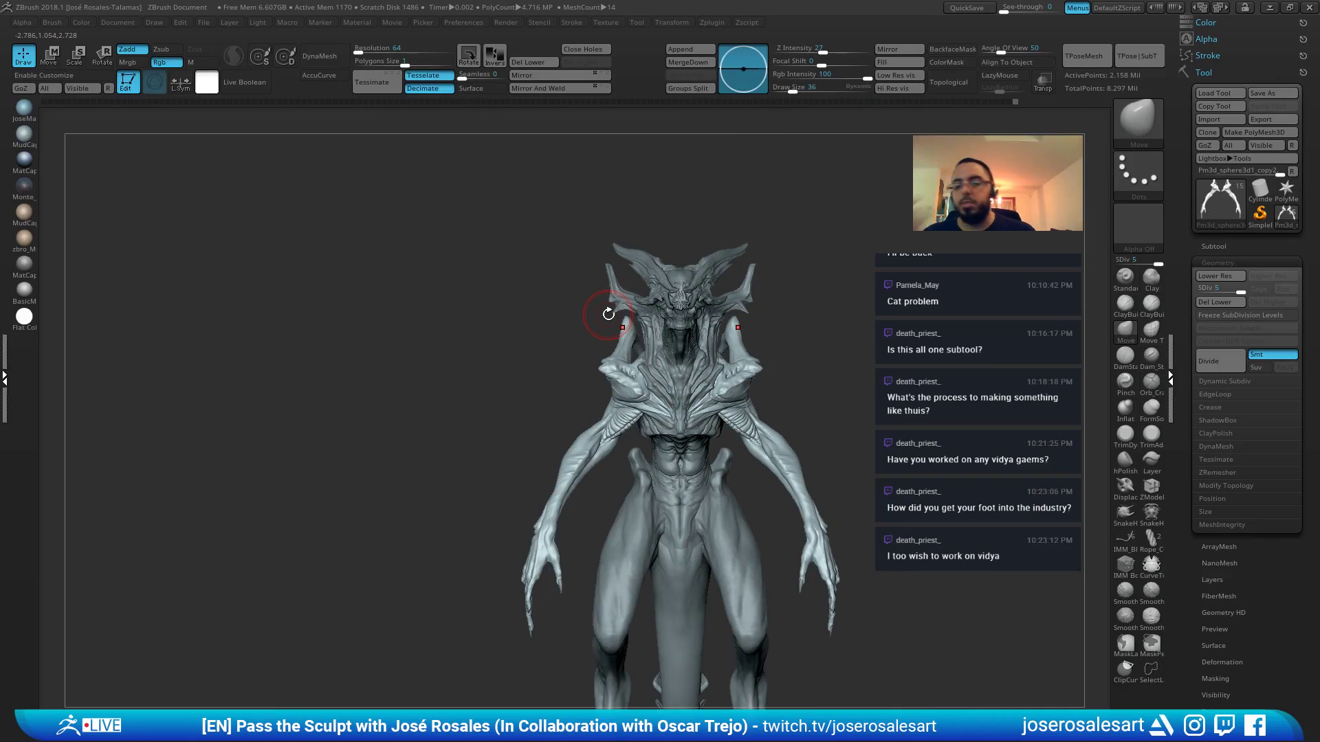
pyautogui.keyDown('ctrl'); pyautogui.moveTo(679, 251); pyautogui.dragTo(757, 420, button='right'); pyautogui.keyUp('ctrl')
pyautogui.press('b')
pyautogui.press('d')
pyautogui.press('s')
pyautogui.moveTo(678, 426); pyautogui.dragTo(673, 406, button='right')
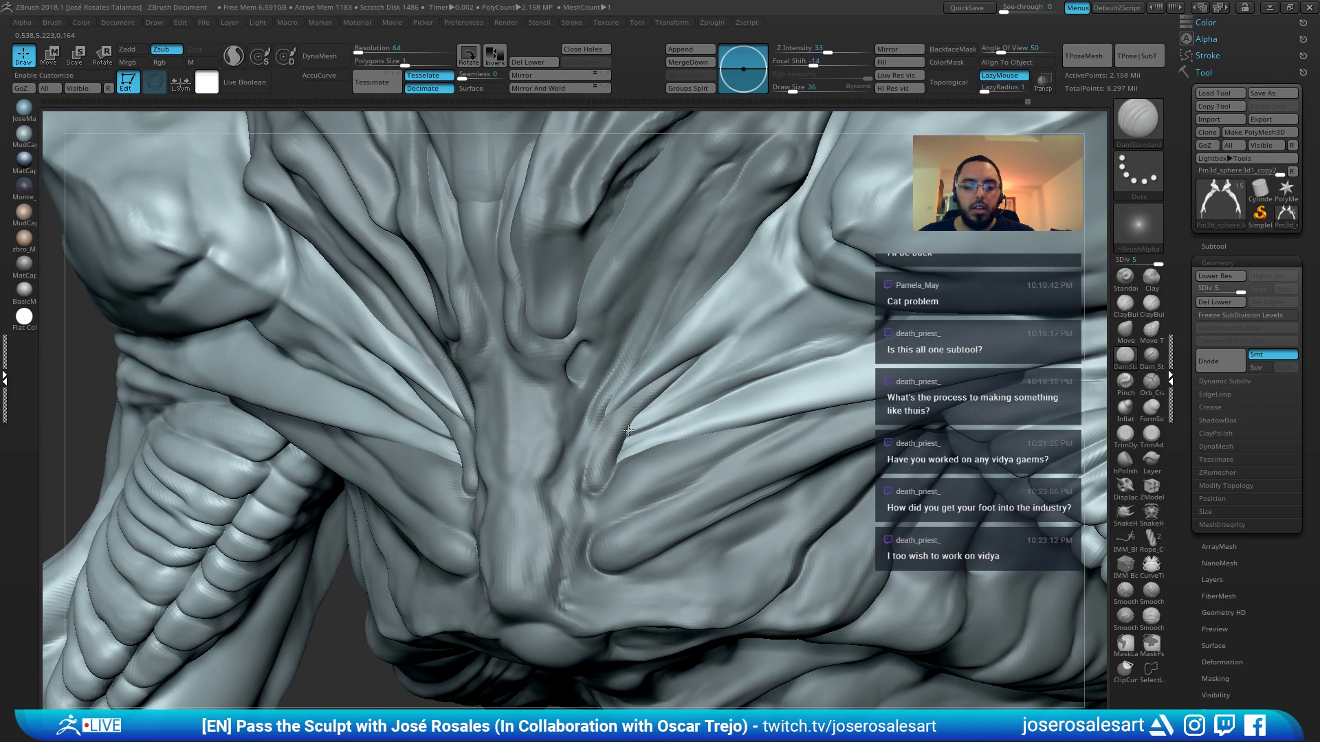
pyautogui.press('s')
pyautogui.moveTo(707, 390)
pyautogui.mouseDown(button='right')
pyautogui.moveTo(702, 406)
pyautogui.moveTo(648, 395)
pyautogui.mouseUp(button='right')
pyautogui.click(701, 405)
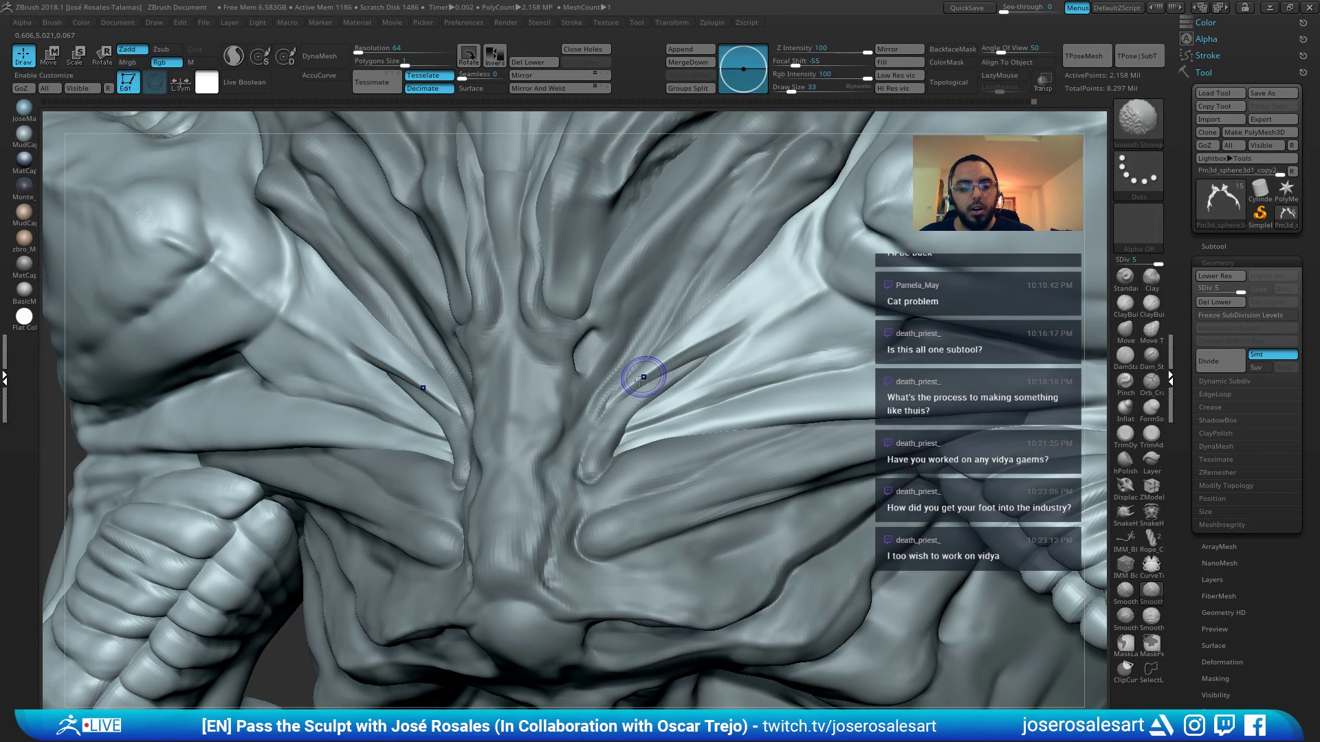
# Select the torso subtool Pm3d_sphere3d2 and crease its strand beside the sternum with Dam_Standard at draw size 33
pyautogui.keyDown('alt'); pyautogui.click(602, 429); pyautogui.keyUp('alt')
pyautogui.moveTo(605, 412)
pyautogui.mouseDown(button='right')
pyautogui.moveTo(580, 303)
pyautogui.moveTo(599, 413)
pyautogui.mouseUp(button='right')
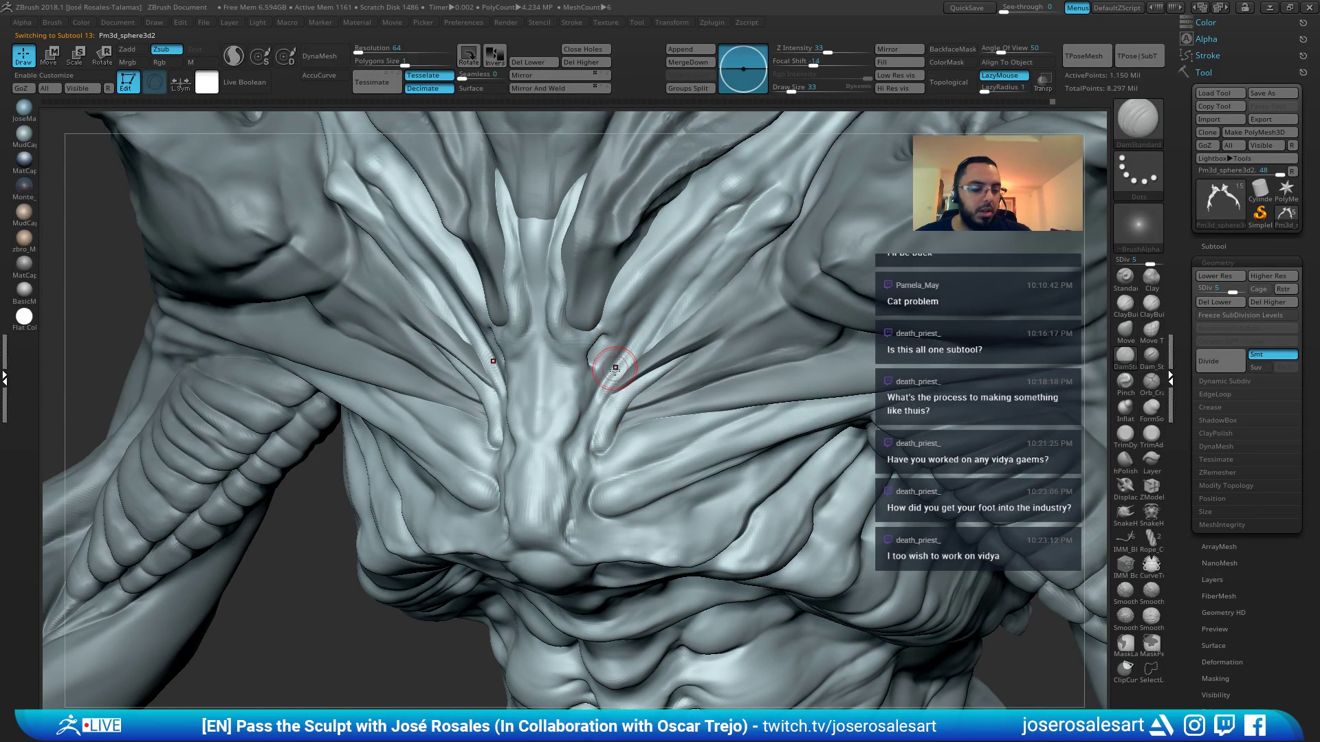
pyautogui.keyDown('ctrl'); pyautogui.moveTo(597, 426); pyautogui.dragTo(599, 426, button='right'); pyautogui.keyUp('ctrl')
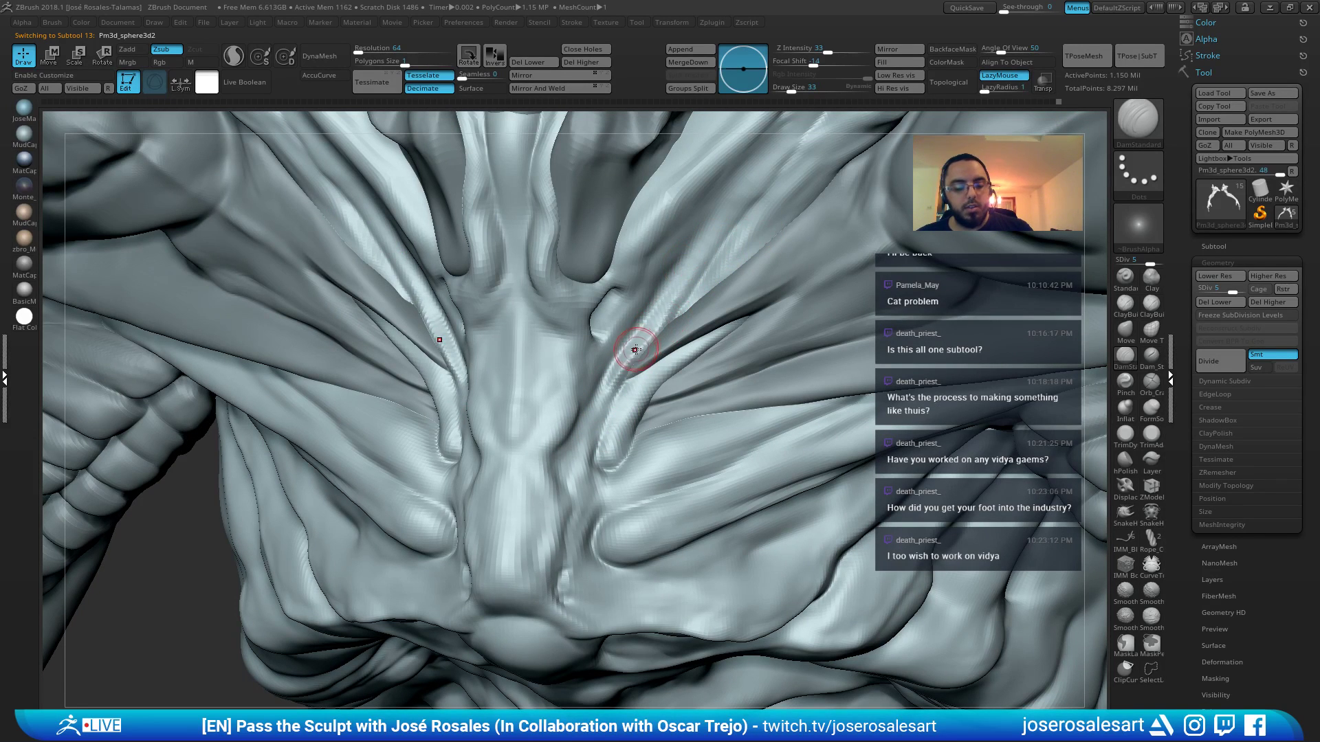
pyautogui.moveTo(634, 344); pyautogui.dragTo(644, 325, button='right')
pyautogui.moveTo(644, 325); pyautogui.dragTo(611, 377)
pyautogui.moveTo(611, 377); pyautogui.dragTo(592, 380, button='right')
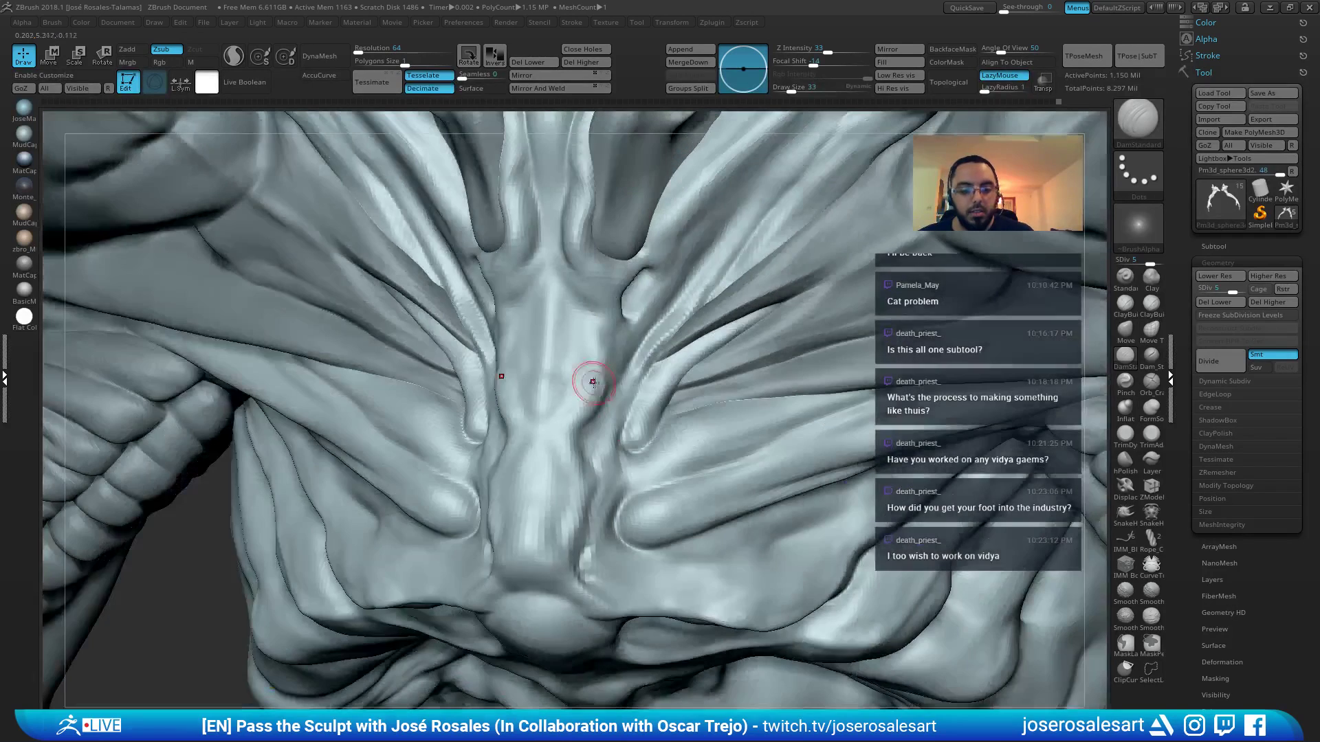
pyautogui.moveTo(641, 345); pyautogui.dragTo(617, 386)
# Cut a crease down the side of the sternum and refine it with the Standard and Dam_Standard brushes at draw size 26
pyautogui.moveTo(583, 417); pyautogui.dragTo(586, 436, button='right')
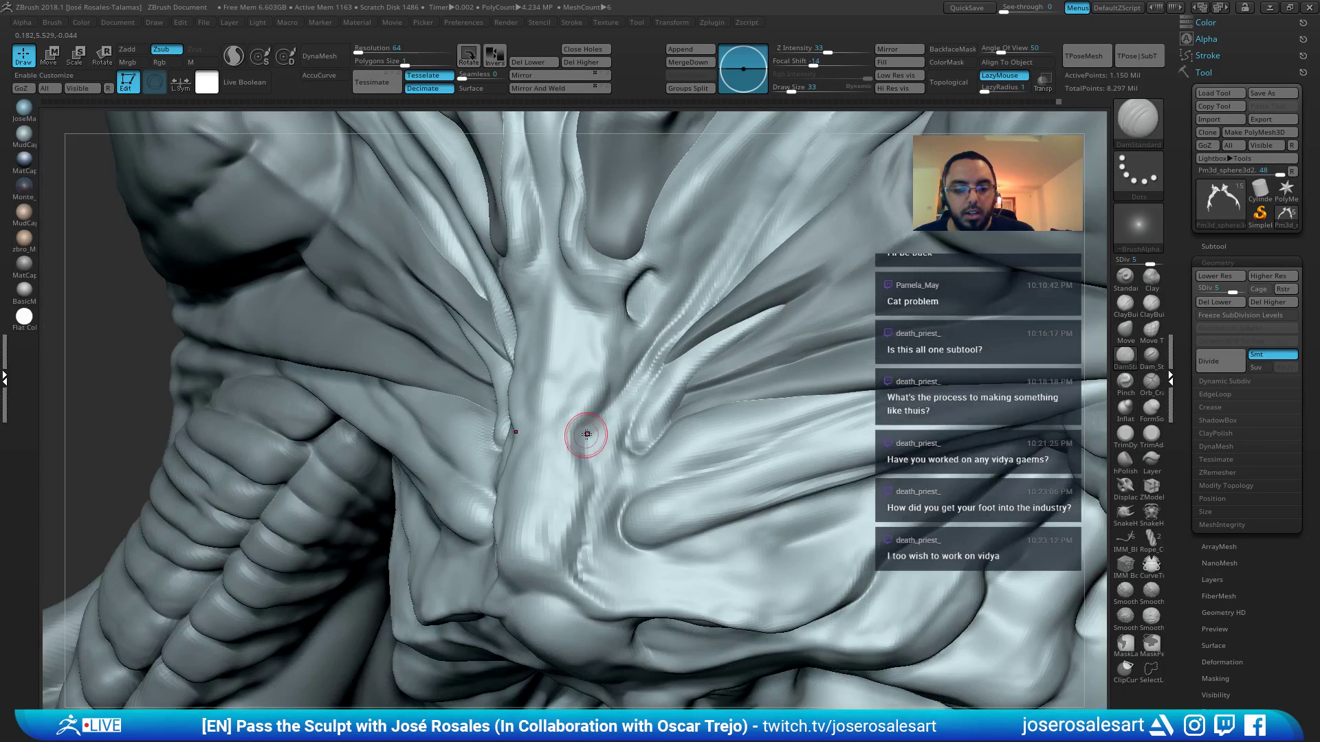
pyautogui.moveTo(595, 426); pyautogui.dragTo(601, 457)
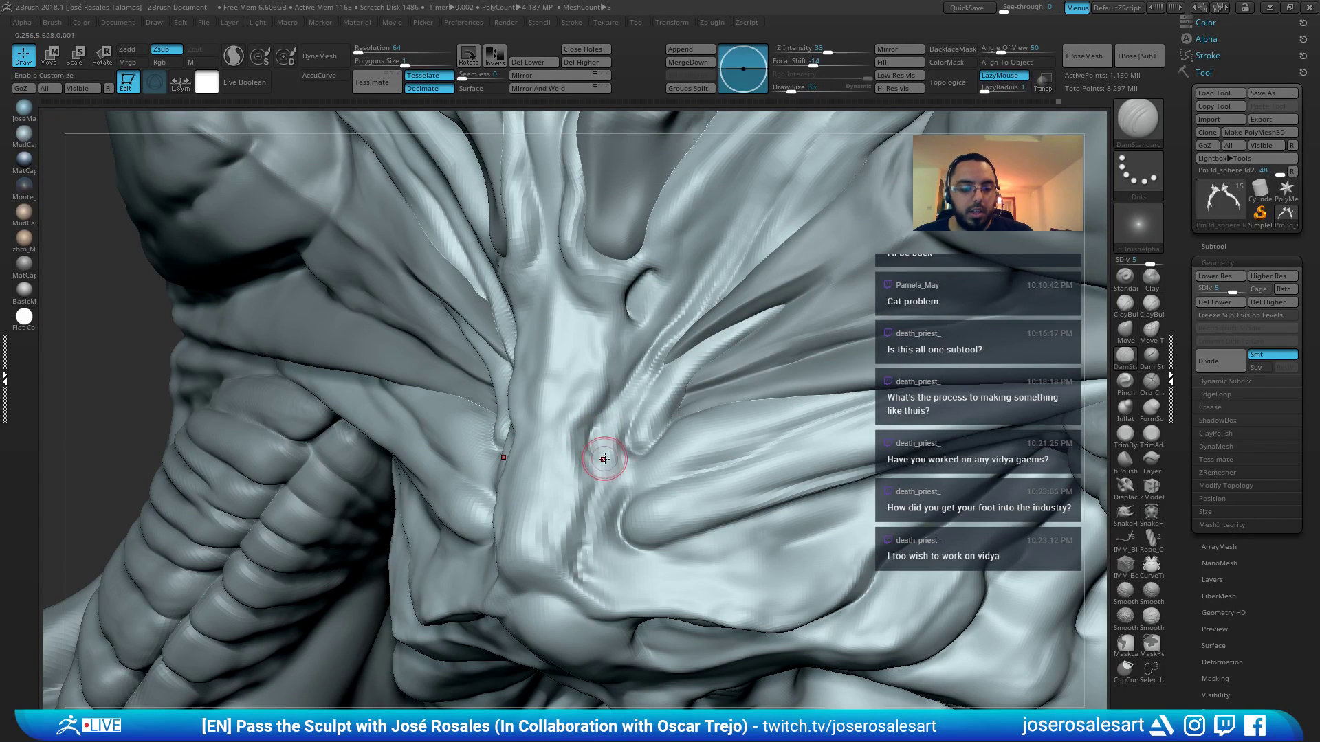
pyautogui.press('b')
pyautogui.press('s')
pyautogui.press('t')
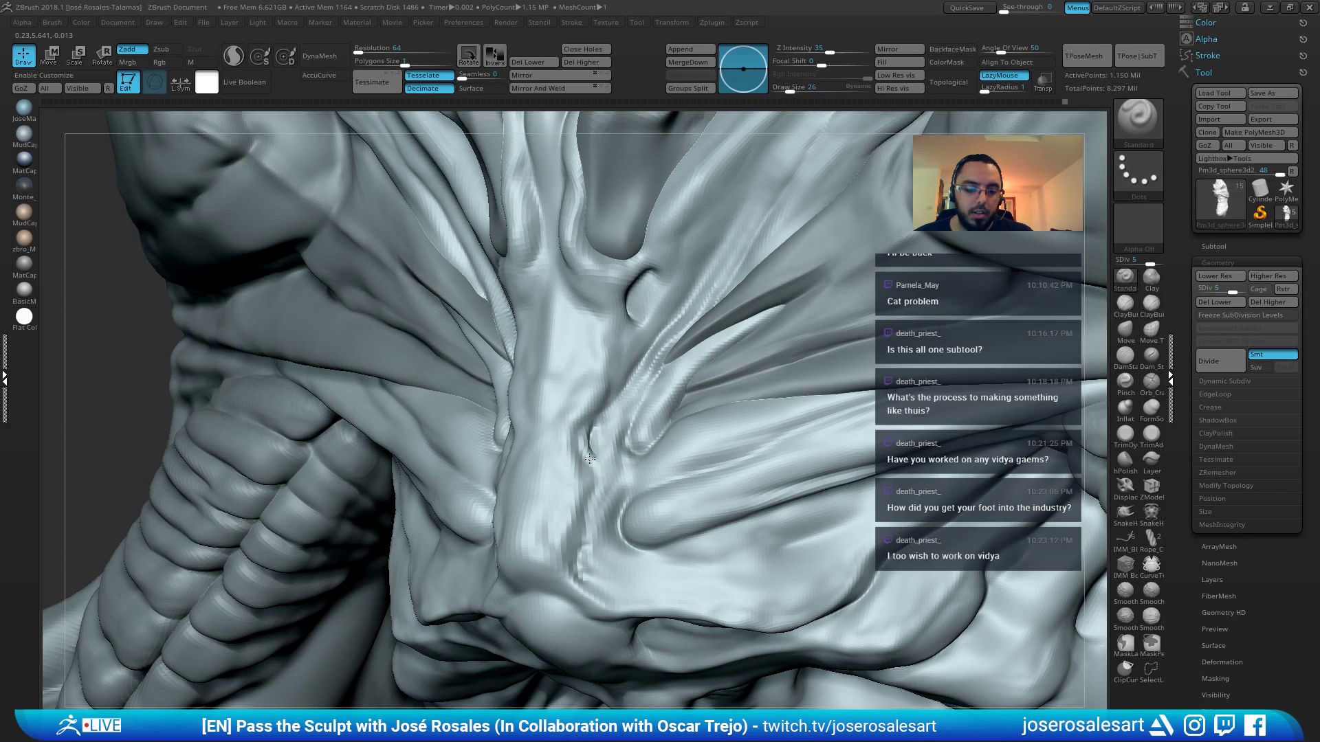
pyautogui.moveTo(593, 438)
pyautogui.mouseDown(button='right')
pyautogui.moveTo(583, 452)
pyautogui.moveTo(585, 427)
pyautogui.mouseUp(button='right')
pyautogui.press('b')
pyautogui.press('d')
pyautogui.press('s')
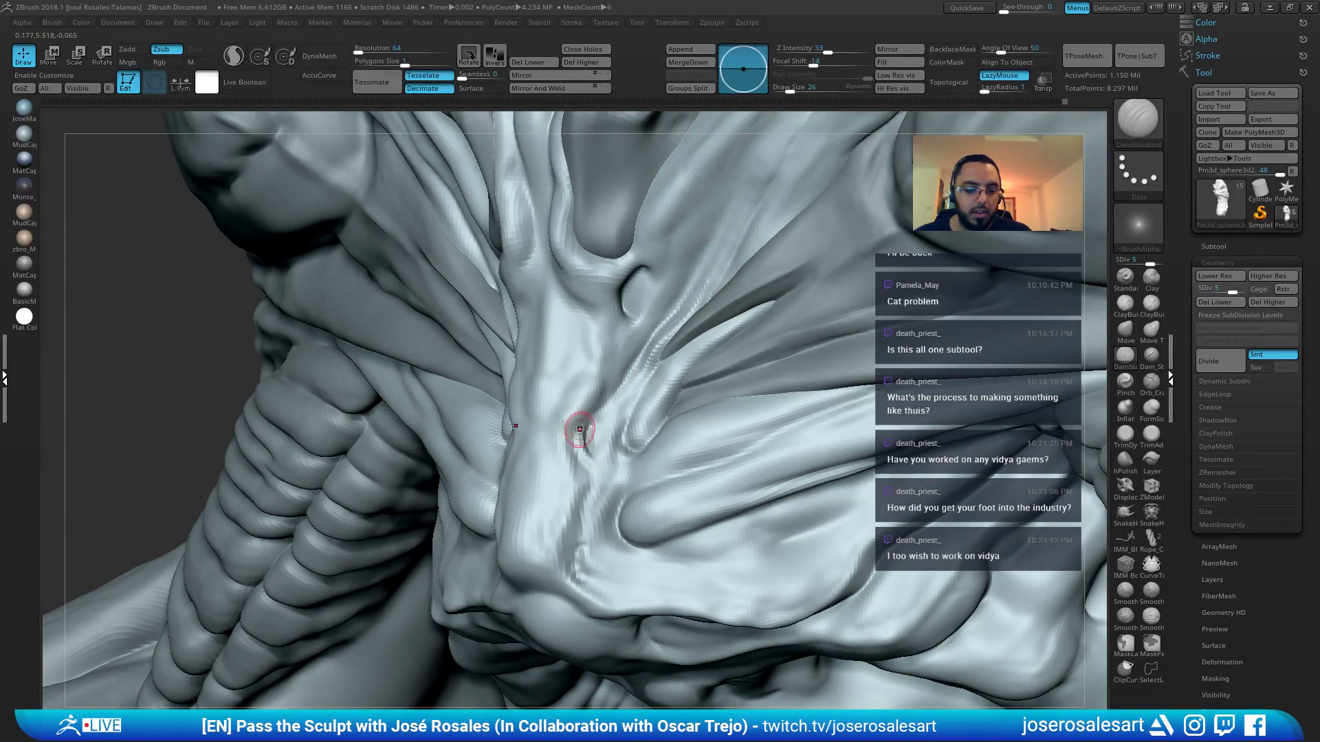
# Build up the sternum with ClayBuildup and groove its lower half with Dam_Standard at draw size 39
pyautogui.moveTo(591, 506)
pyautogui.mouseDown(button='right')
pyautogui.moveTo(633, 403)
pyautogui.moveTo(554, 433)
pyautogui.moveTo(540, 393)
pyautogui.mouseUp(button='right')
pyautogui.press('b')
pyautogui.press('c')
pyautogui.press('b')
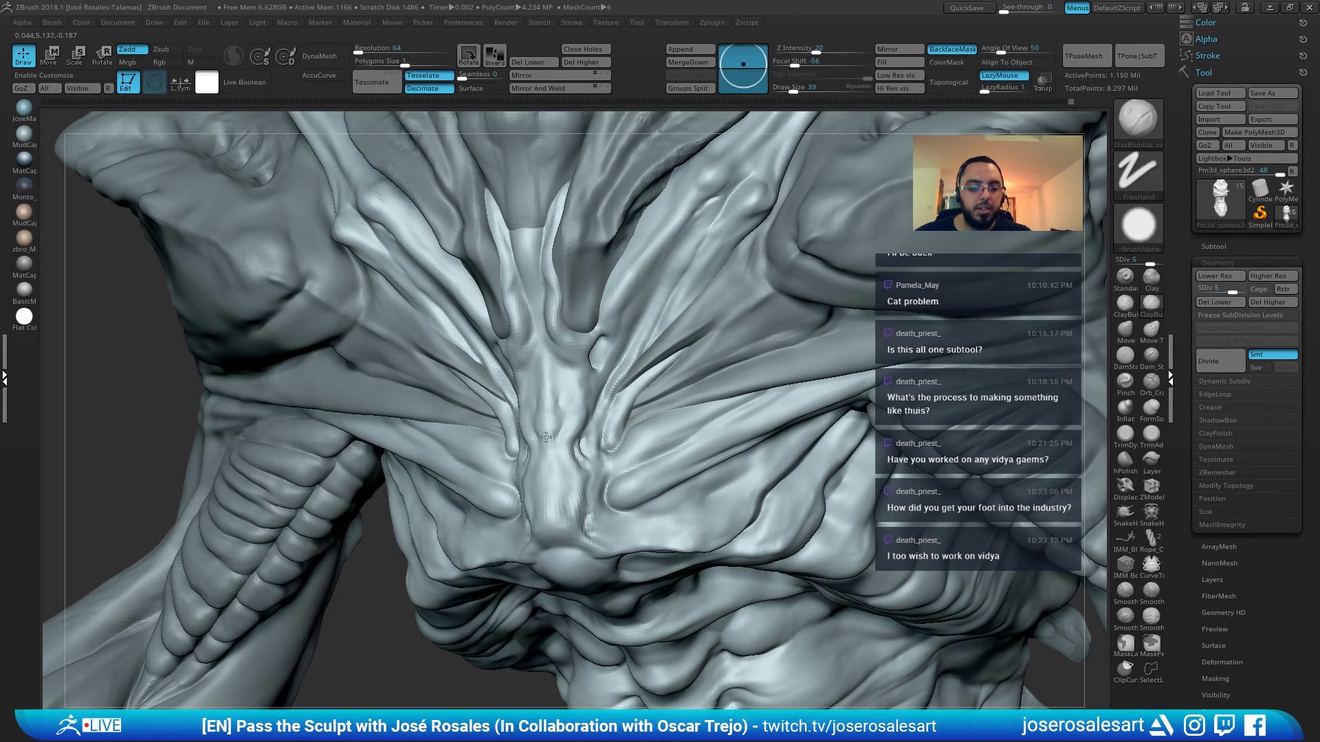
pyautogui.press('b')
pyautogui.press('d')
pyautogui.press('s')
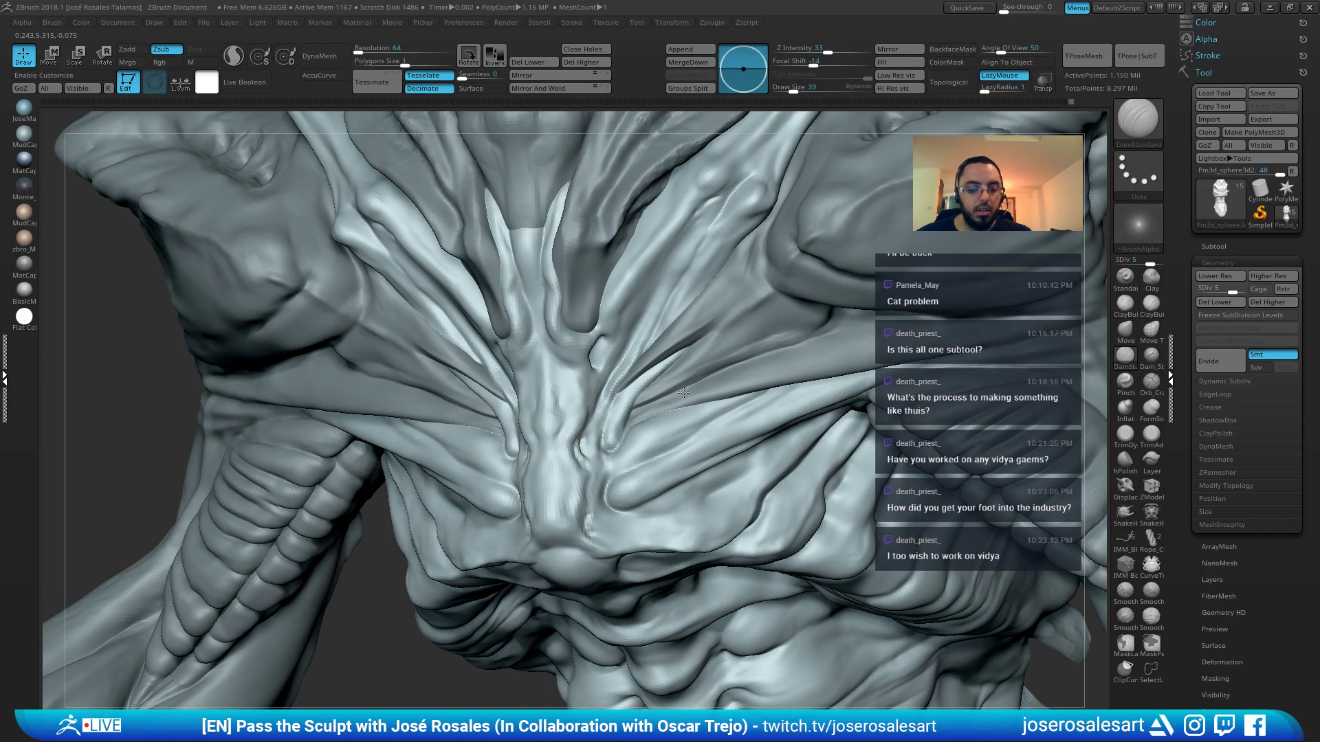
pyautogui.keyDown('ctrl'); pyautogui.moveTo(683, 392); pyautogui.dragTo(646, 440, button='right'); pyautogui.keyUp('ctrl')
pyautogui.moveTo(548, 449)
pyautogui.mouseDown()
pyautogui.moveTo(541, 473)
pyautogui.moveTo(557, 491)
pyautogui.mouseUp()
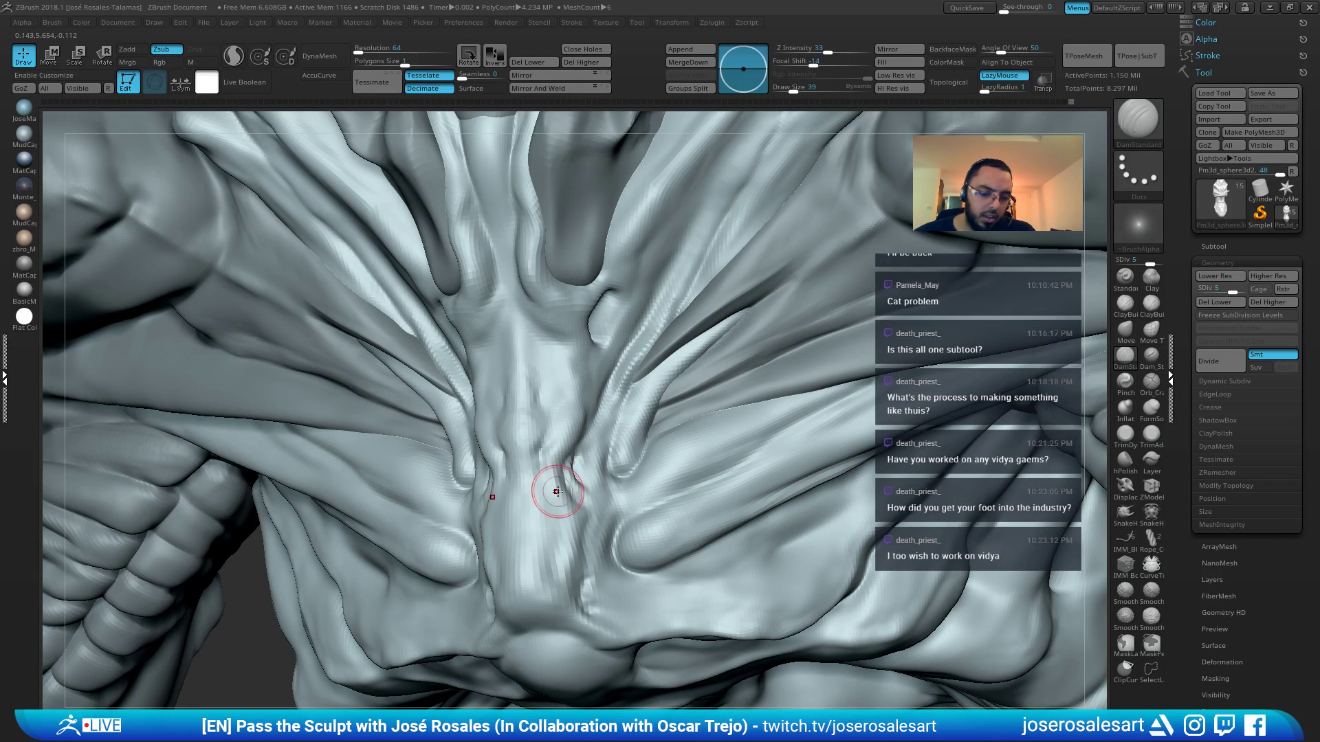
# Fill out the sternum's surface and edges with ClayBuildup, reducing the draw size to 28
pyautogui.keyDown('ctrl'); pyautogui.moveTo(545, 408); pyautogui.dragTo(554, 399, button='right'); pyautogui.keyUp('ctrl')
pyautogui.press('b')
pyautogui.press('c')
pyautogui.press('b')
pyautogui.moveTo(554, 445); pyautogui.dragTo(558, 444)
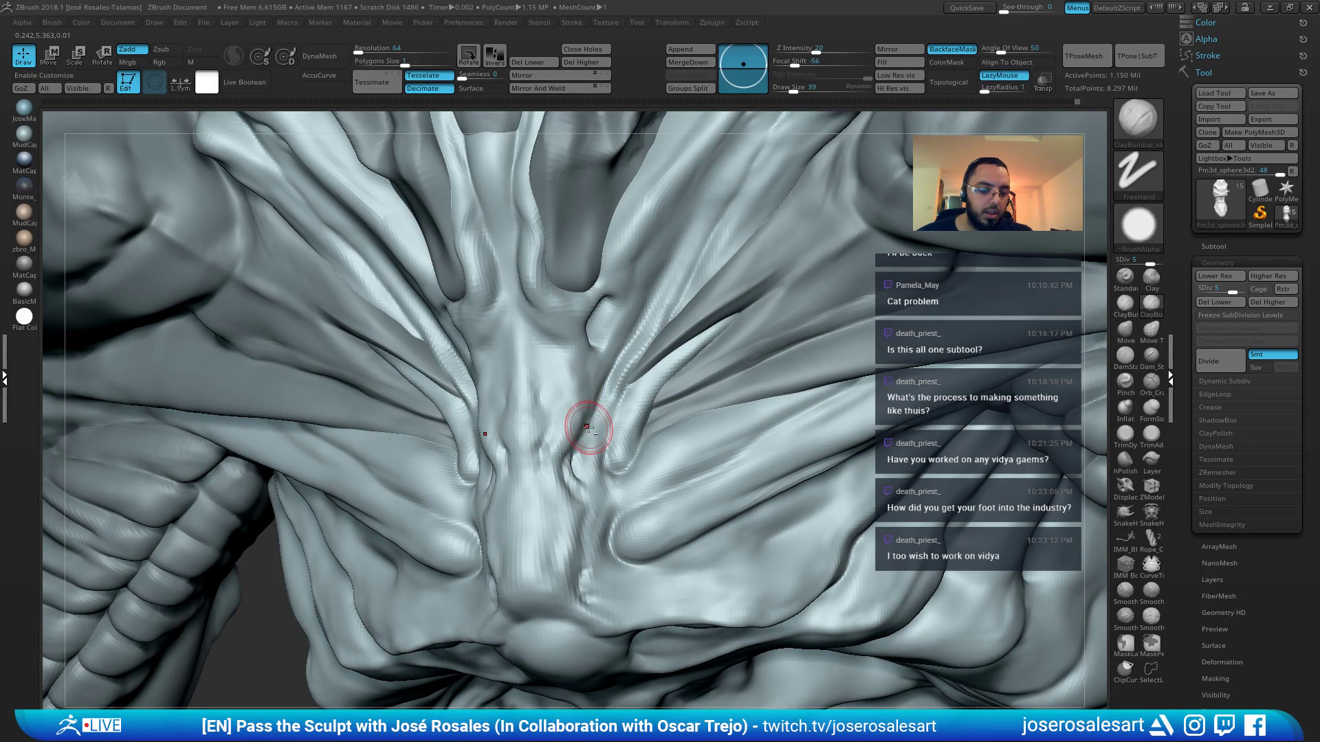
pyautogui.press('[')
pyautogui.moveTo(579, 413); pyautogui.dragTo(570, 423, button='right')
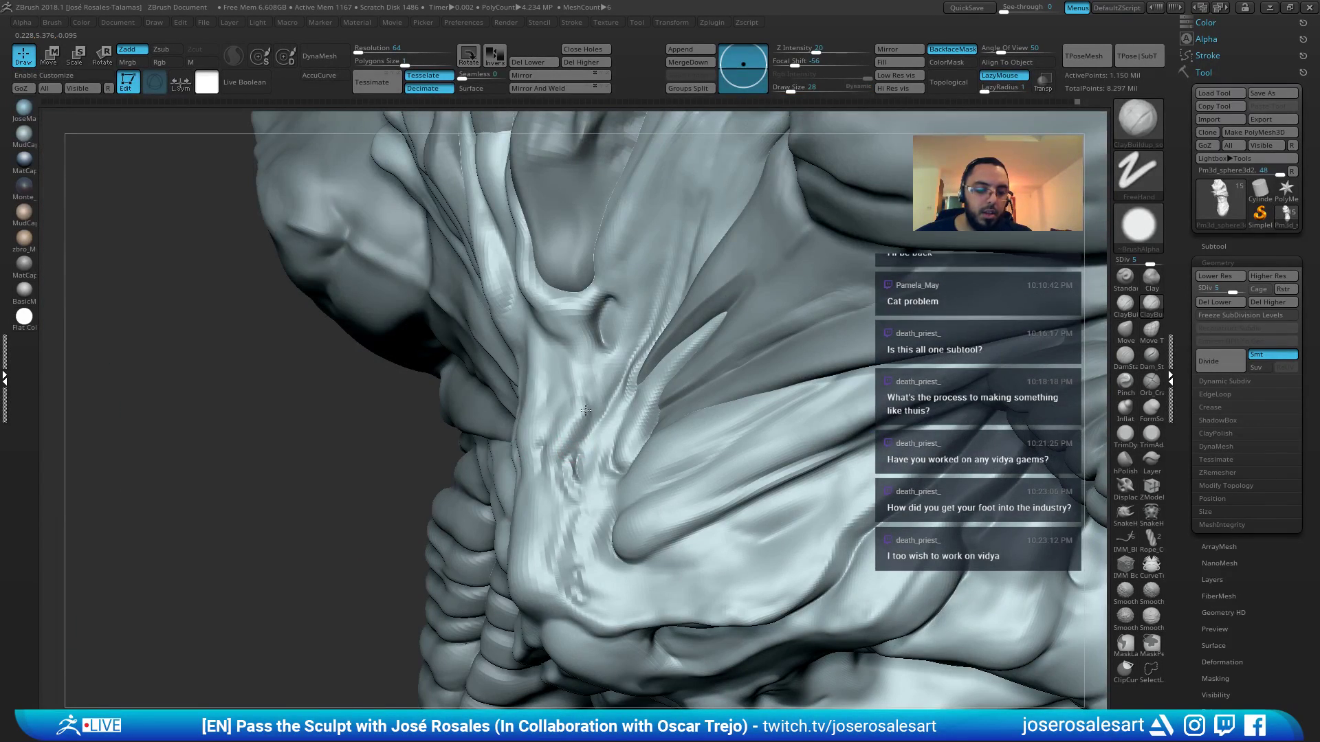
pyautogui.keyDown('ctrl'); pyautogui.moveTo(545, 367); pyautogui.dragTo(587, 406, button='right'); pyautogui.keyUp('ctrl')
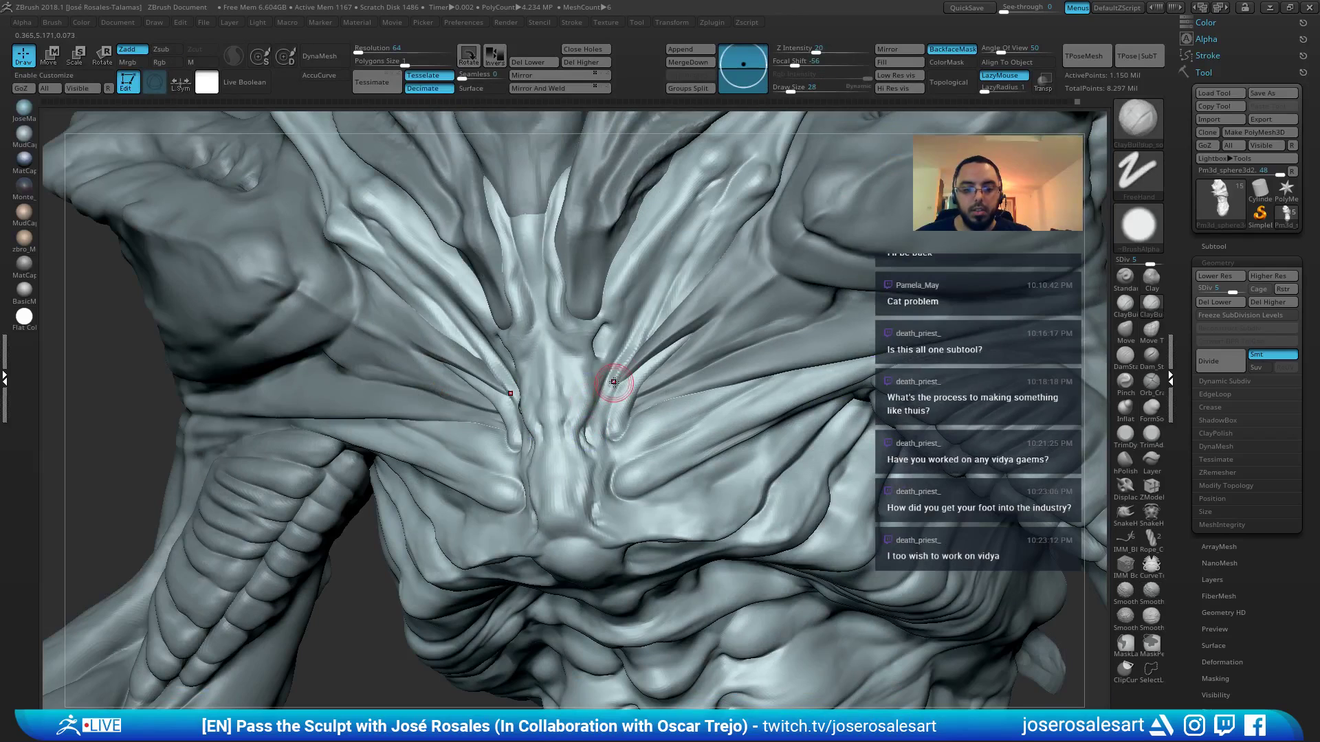
pyautogui.moveTo(479, 329)
pyautogui.mouseDown(button='right')
pyautogui.moveTo(756, 253)
pyautogui.moveTo(780, 263)
pyautogui.mouseUp(button='right')
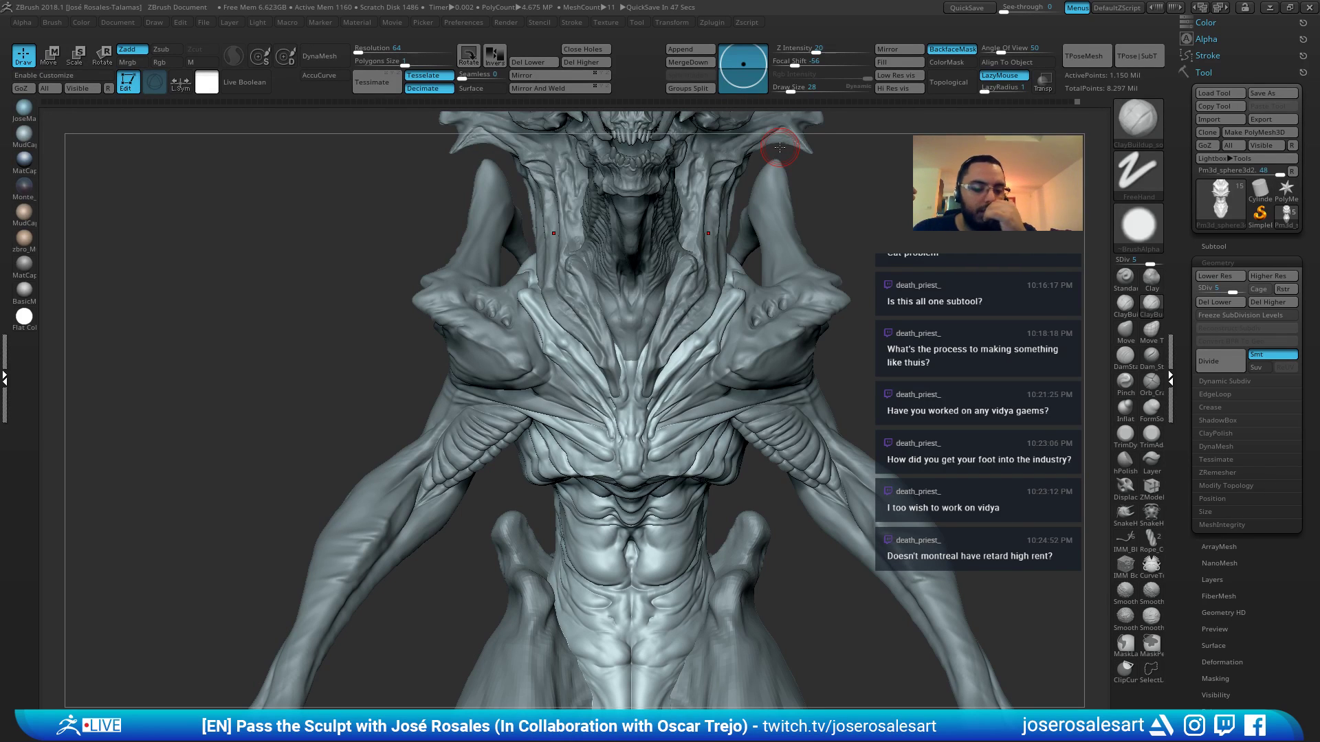
pyautogui.moveTo(607, 332); pyautogui.dragTo(509, 251, button='right')
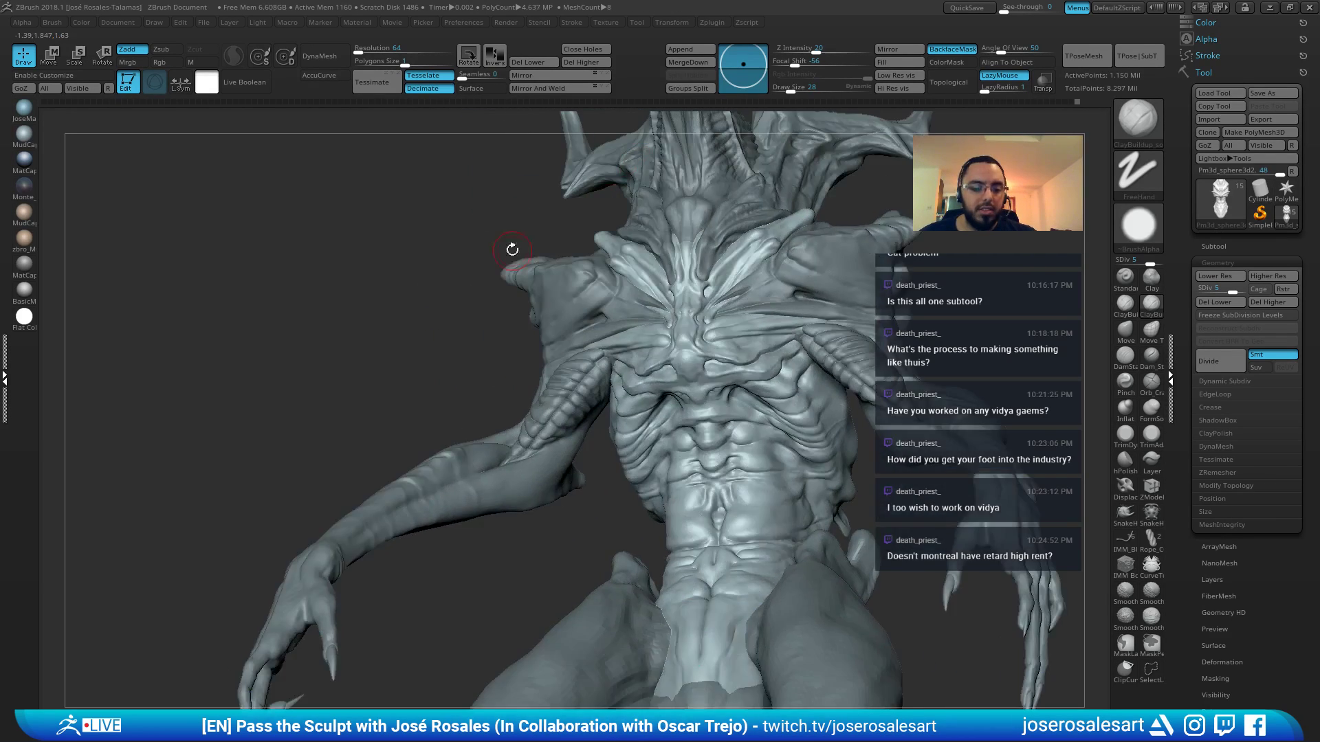
pyautogui.moveTo(678, 167)
pyautogui.mouseDown(button='right')
pyautogui.moveTo(598, 179)
pyautogui.moveTo(616, 198)
pyautogui.moveTo(493, 367)
pyautogui.mouseUp(button='right')
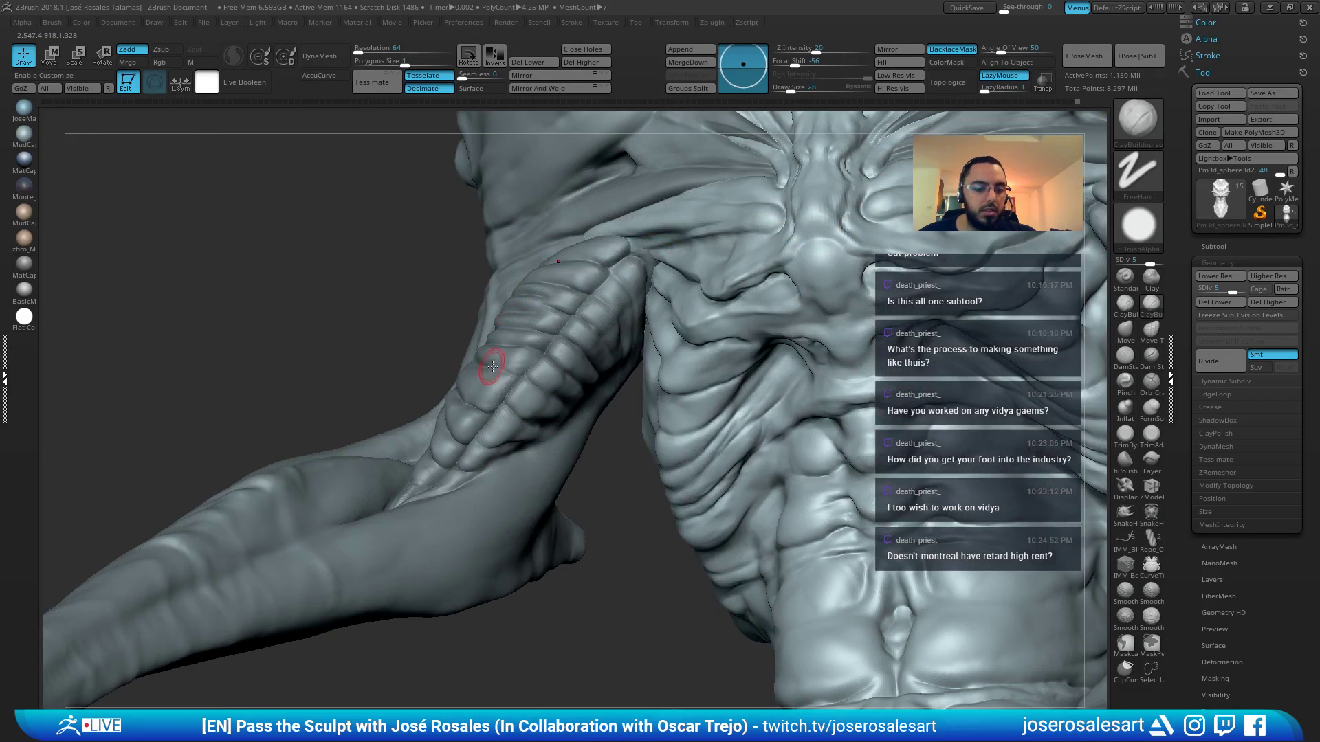
# Select the arm subtool Pm3d_sphere3d1_copy2 and adjust the shape of its shoulder and chest area with Move at draw size 77
pyautogui.press('b')
pyautogui.press('m')
pyautogui.press('v')
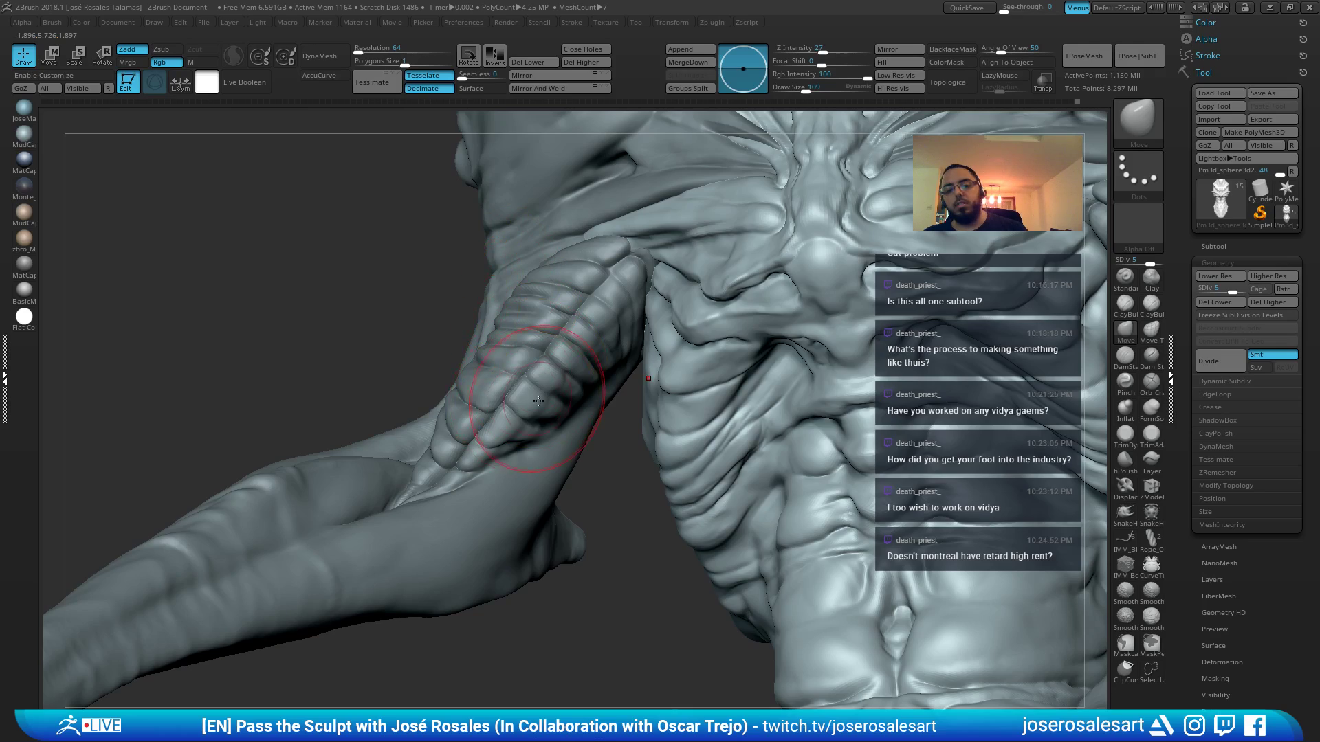
pyautogui.moveTo(538, 400)
pyautogui.mouseDown(button='right')
pyautogui.moveTo(516, 377)
pyautogui.moveTo(456, 420)
pyautogui.moveTo(462, 378)
pyautogui.moveTo(444, 381)
pyautogui.mouseUp(button='right')
pyautogui.keyDown('alt'); pyautogui.click(513, 381); pyautogui.keyUp('alt')
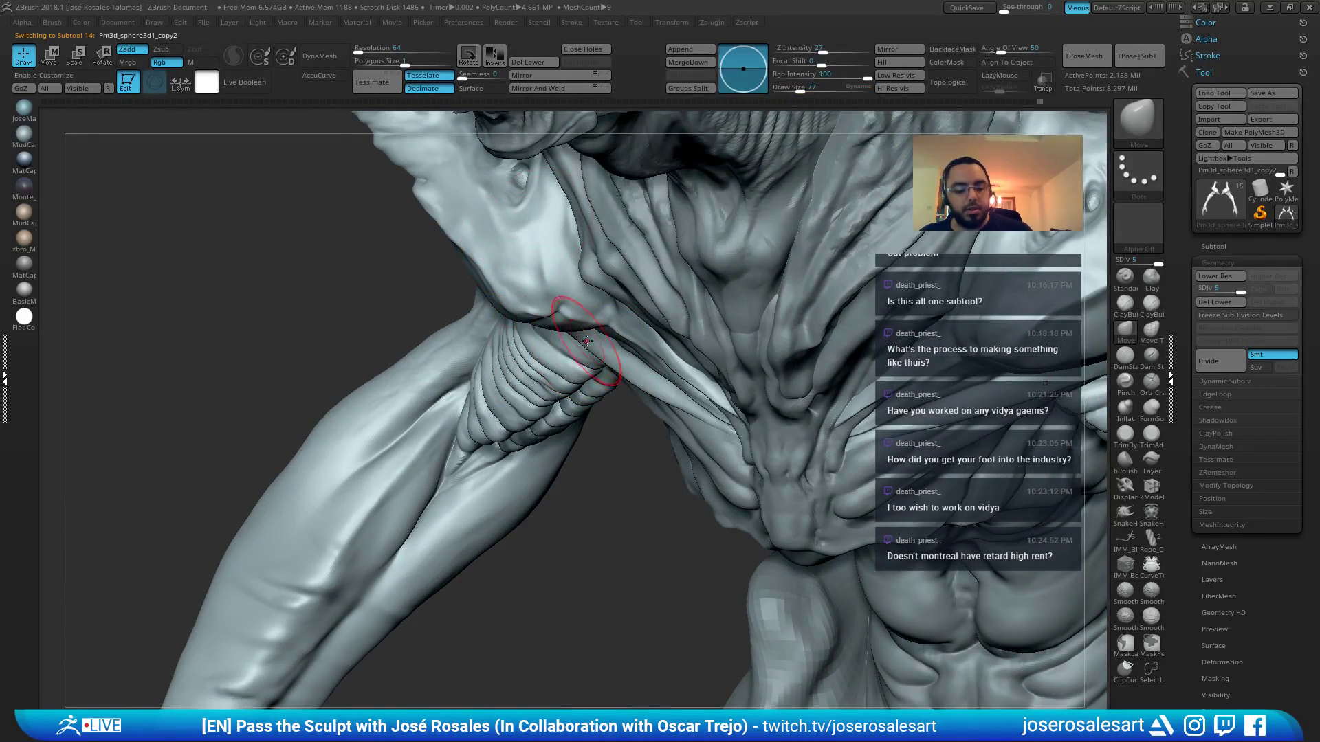
pyautogui.moveTo(668, 386)
pyautogui.mouseDown(button='right')
pyautogui.moveTo(653, 388)
pyautogui.moveTo(792, 379)
pyautogui.moveTo(761, 315)
pyautogui.moveTo(887, 285)
pyautogui.mouseUp(button='right')
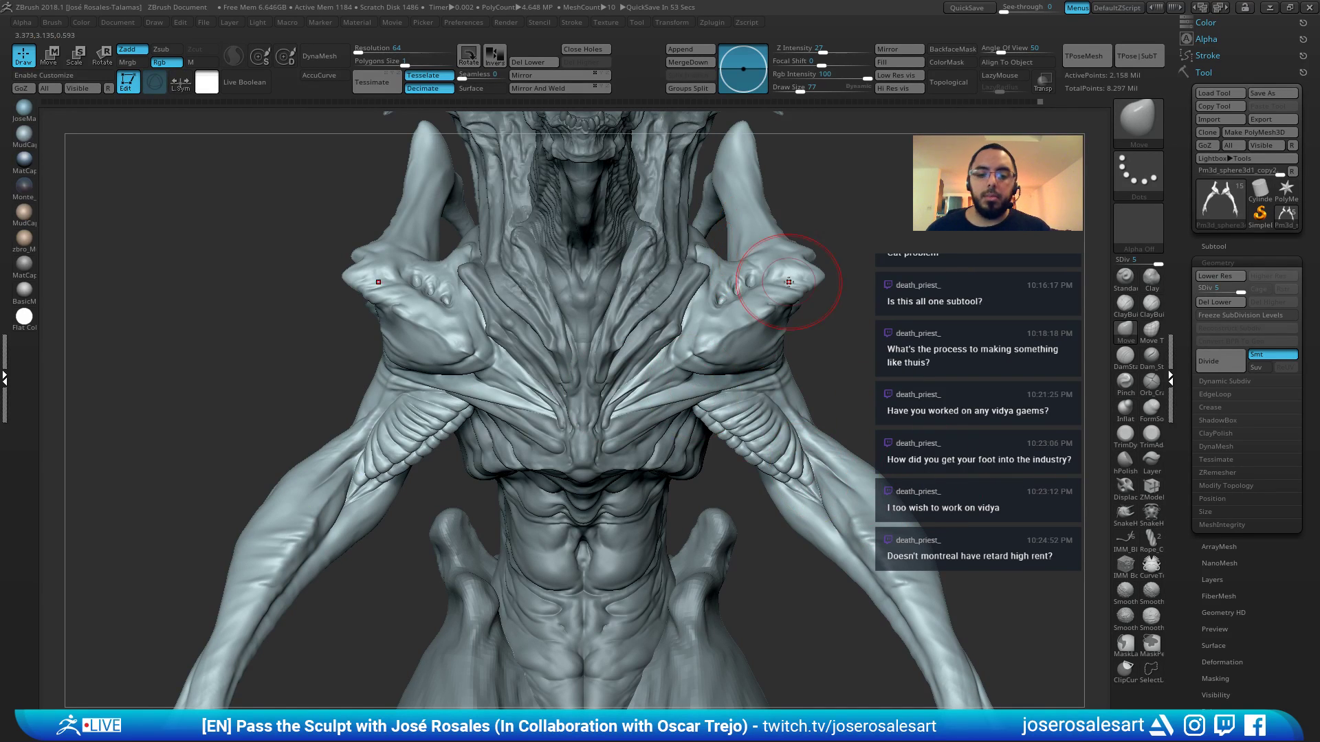
# Crease the arm subtool's chest strands beside the sternum with Dam_Standard at draw size 36
pyautogui.keyDown('ctrl'); pyautogui.moveTo(627, 377); pyautogui.dragTo(704, 426, button='right'); pyautogui.keyUp('ctrl')
pyautogui.press('b')
pyautogui.press('d')
pyautogui.press('s')
pyautogui.press('s')
pyautogui.moveTo(704, 426); pyautogui.dragTo(695, 422)
pyautogui.moveTo(695, 413)
pyautogui.keyDown('ctrl'); pyautogui.mouseDown(button='right')
pyautogui.moveTo(634, 367)
pyautogui.moveTo(559, 358)
pyautogui.moveTo(622, 406)
pyautogui.mouseUp(button='right'); pyautogui.keyUp('ctrl')
pyautogui.moveTo(749, 327); pyautogui.dragTo(828, 347, button='right')
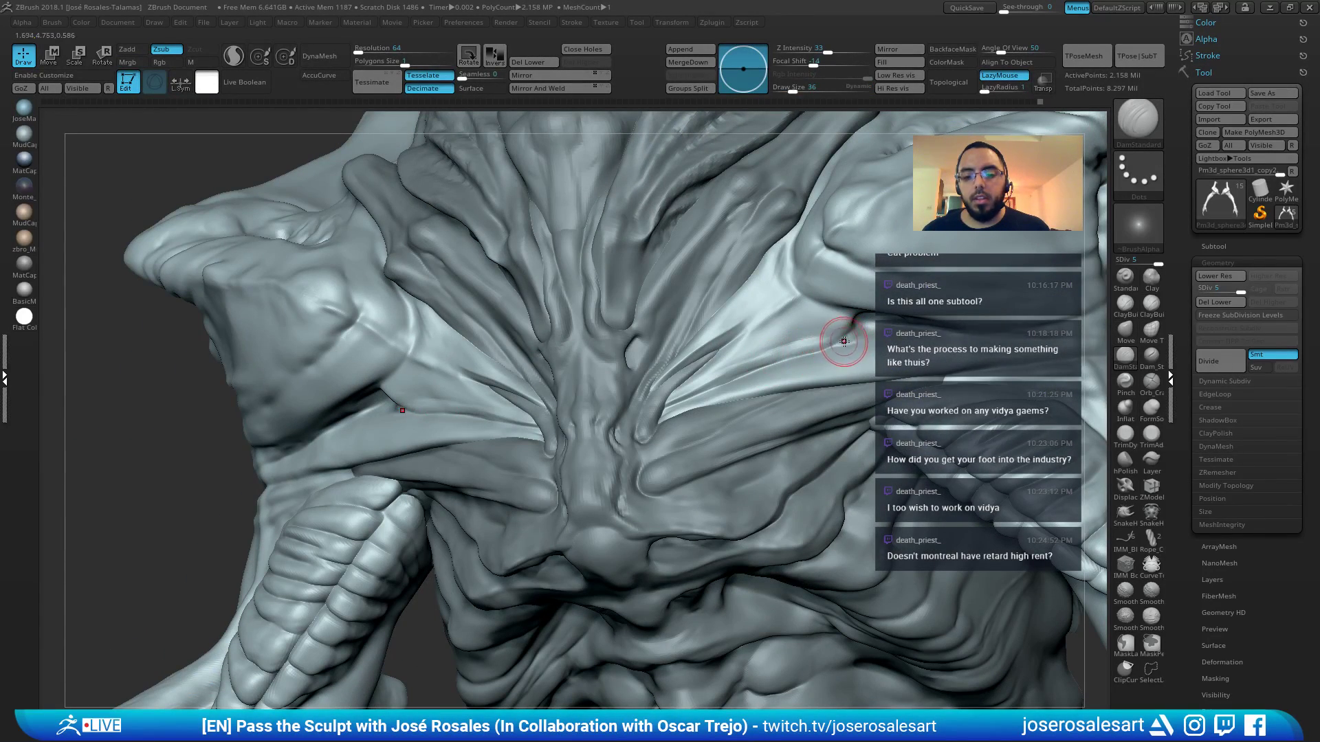
# Select the torso subtool Pm3d_sphere3d2 and build up its strands beside the sternum with ClayBuildup at draw size 36
pyautogui.keyDown('alt'); pyautogui.click(501, 350); pyautogui.keyUp('alt')
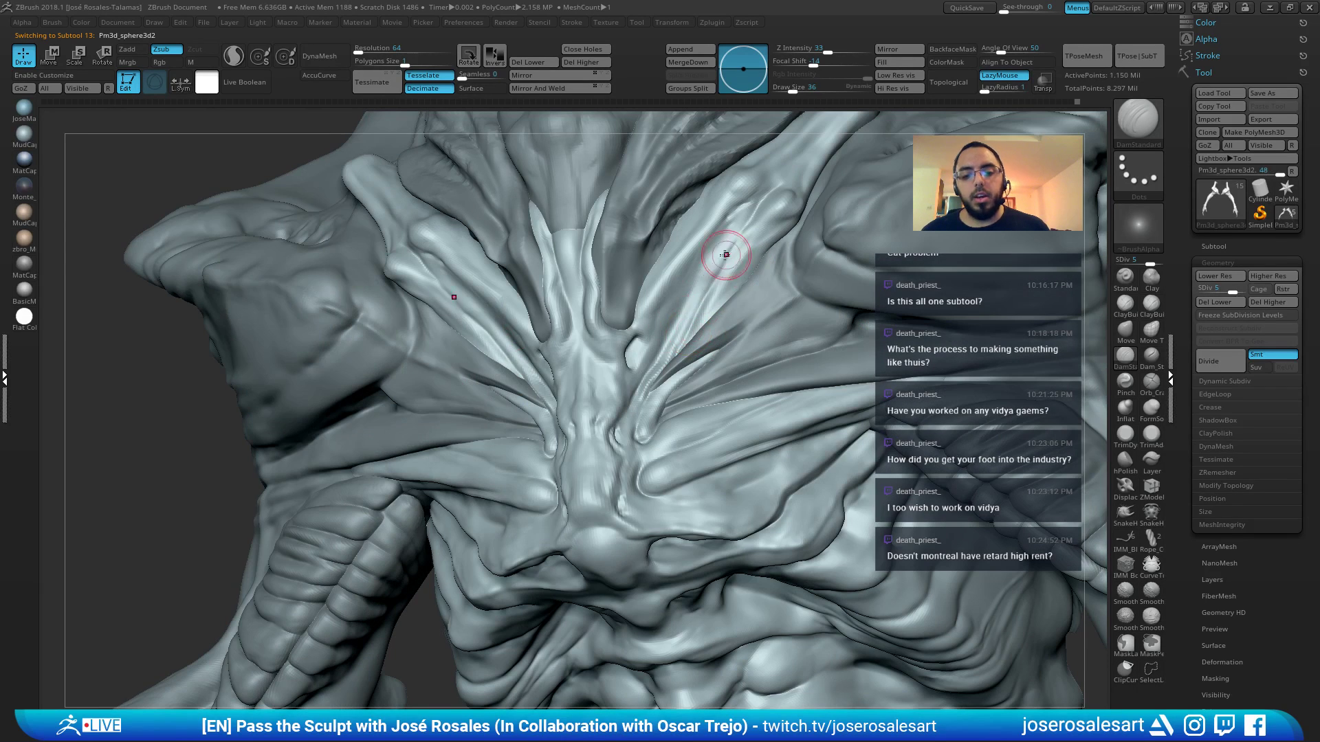
pyautogui.press('b')
pyautogui.press('s')
pyautogui.press('t')
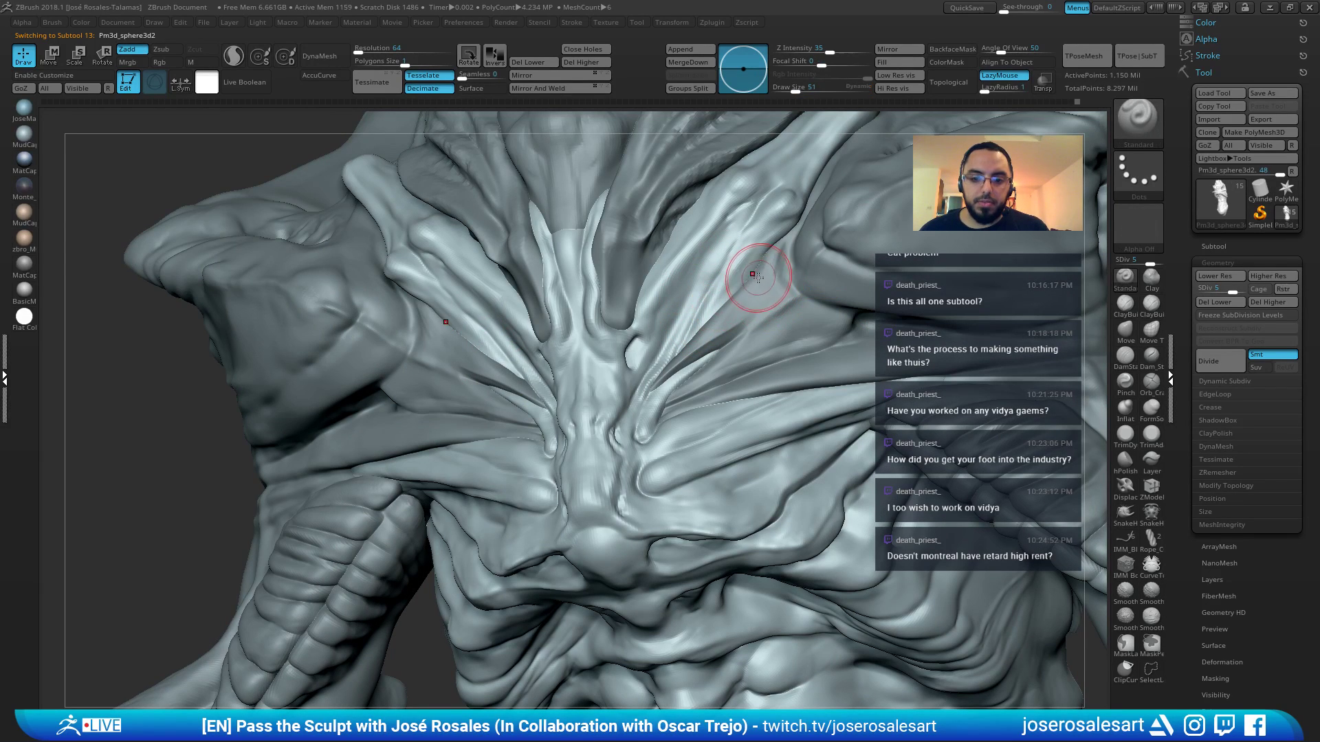
pyautogui.press('1')
pyautogui.press('s')
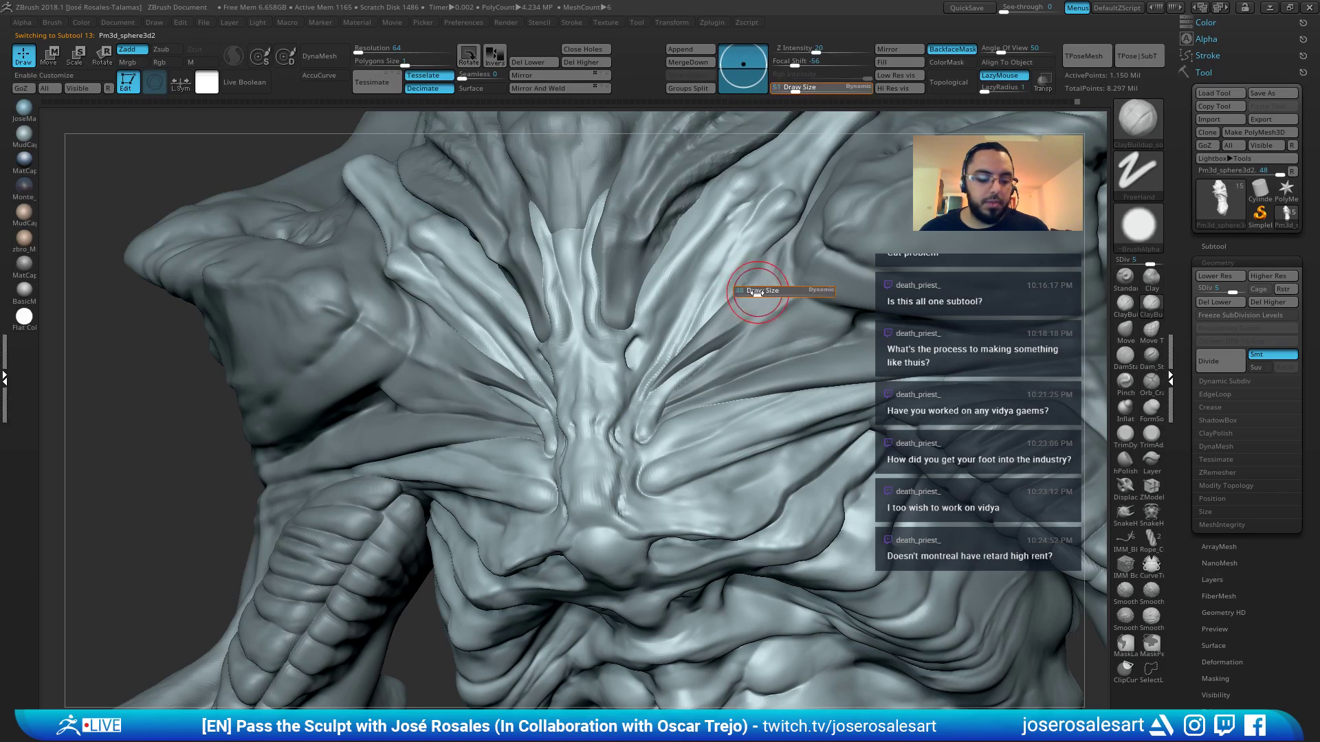
pyautogui.click(754, 292)
pyautogui.moveTo(696, 338)
pyautogui.mouseDown(button='right')
pyautogui.moveTo(730, 299)
pyautogui.moveTo(677, 289)
pyautogui.mouseUp(button='right')
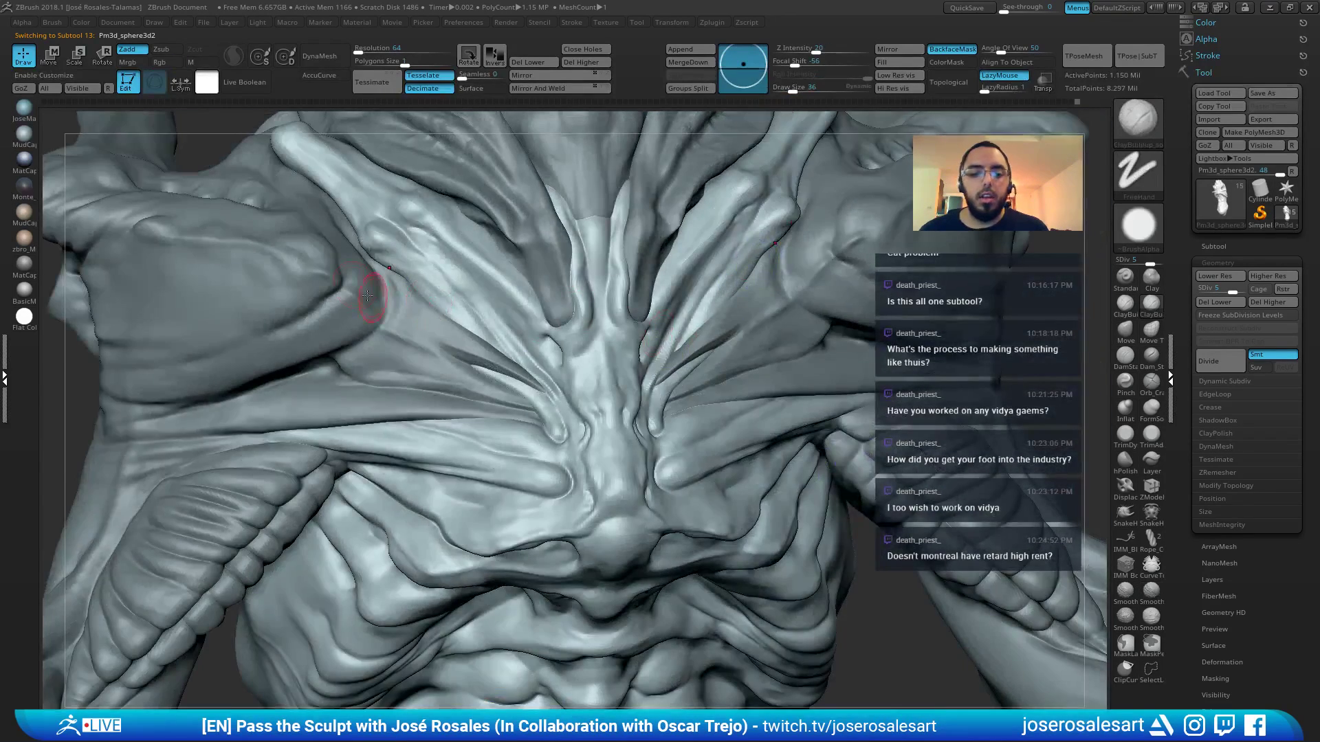
pyautogui.moveTo(380, 303)
pyautogui.mouseDown(button='right')
pyautogui.moveTo(713, 326)
pyautogui.moveTo(751, 271)
pyautogui.mouseUp(button='right')
# Refine the torso strands flanking the sternum with the Standard brush at draw size 26
pyautogui.press('2')
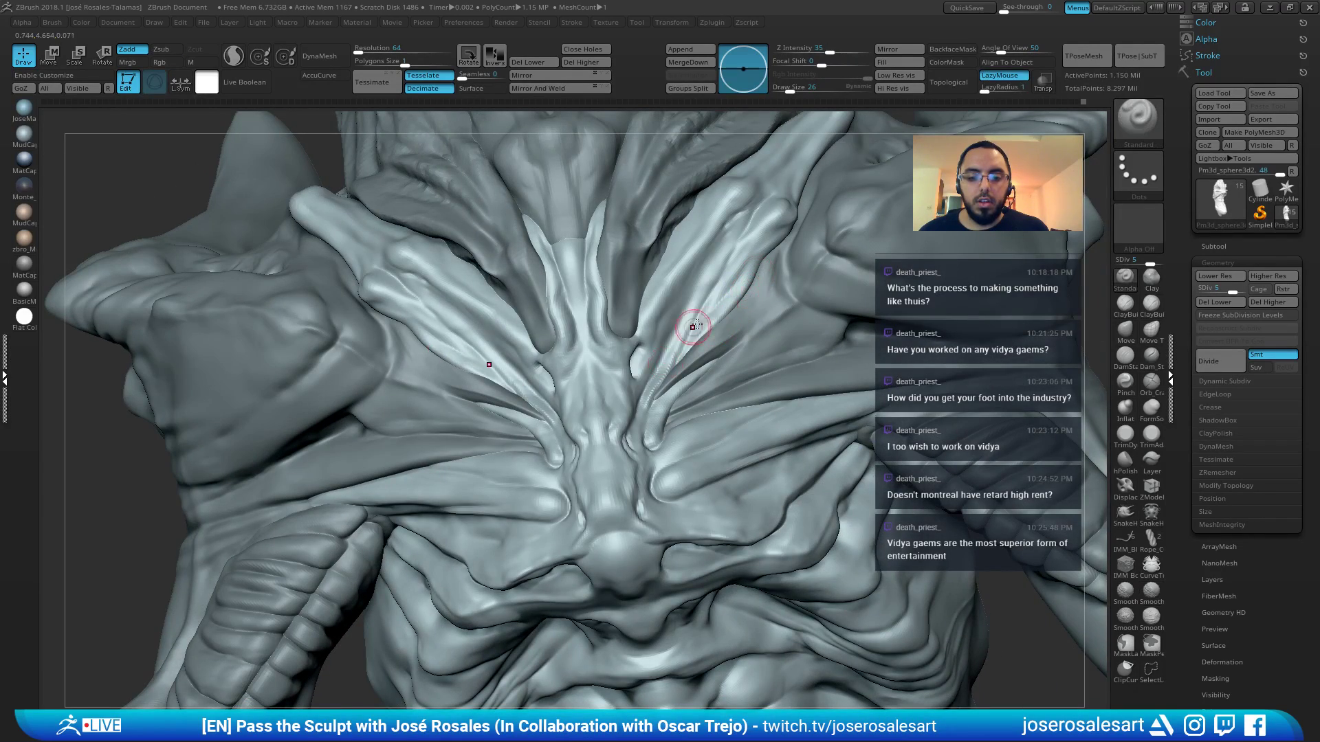
pyautogui.moveTo(693, 327)
pyautogui.keyDown('ctrl'); pyautogui.mouseDown(button='right')
pyautogui.moveTo(762, 278)
pyautogui.moveTo(854, 311)
pyautogui.moveTo(825, 244)
pyautogui.mouseUp(button='right'); pyautogui.keyUp('ctrl')
pyautogui.moveTo(454, 316); pyautogui.dragTo(570, 323, button='right')
pyautogui.keyDown('ctrl'); pyautogui.moveTo(571, 323); pyautogui.dragTo(591, 401, button='right'); pyautogui.keyUp('ctrl')
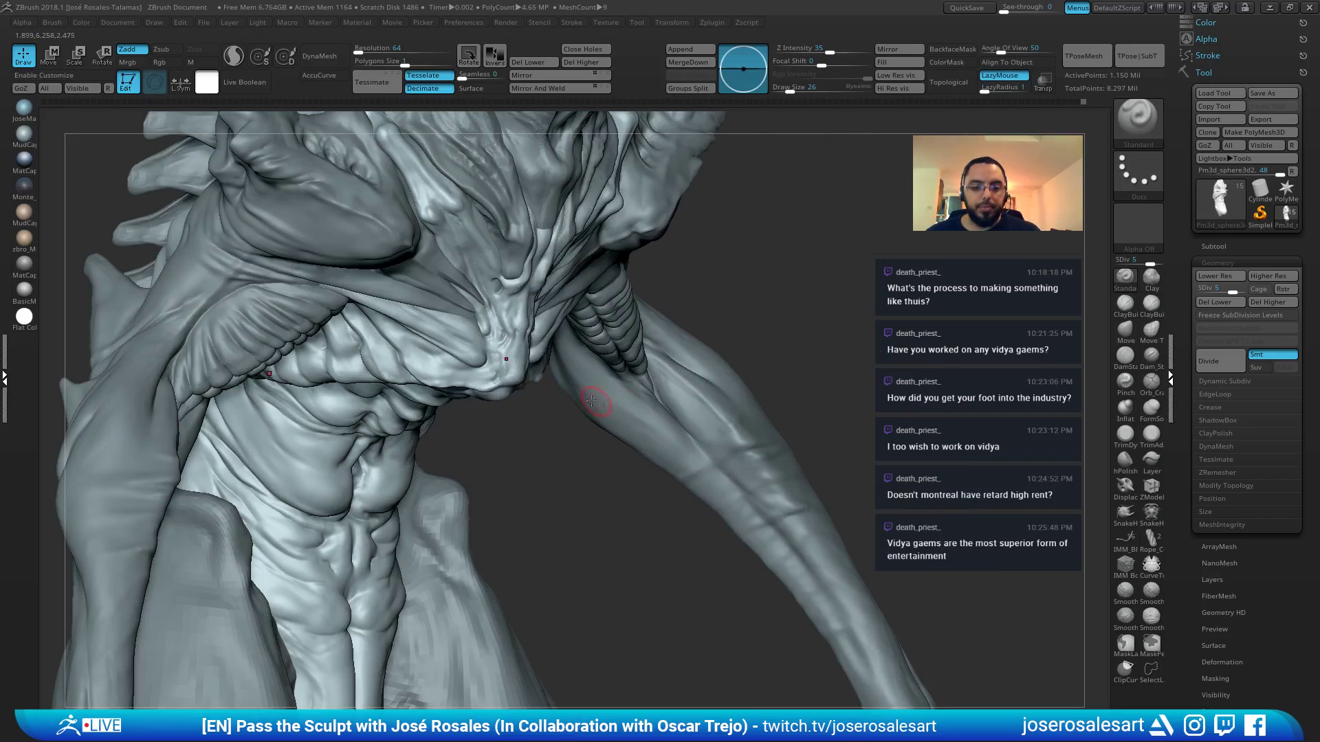
pyautogui.moveTo(746, 289)
pyautogui.mouseDown(button='right')
pyautogui.moveTo(680, 268)
pyautogui.moveTo(730, 230)
pyautogui.mouseUp(button='right')
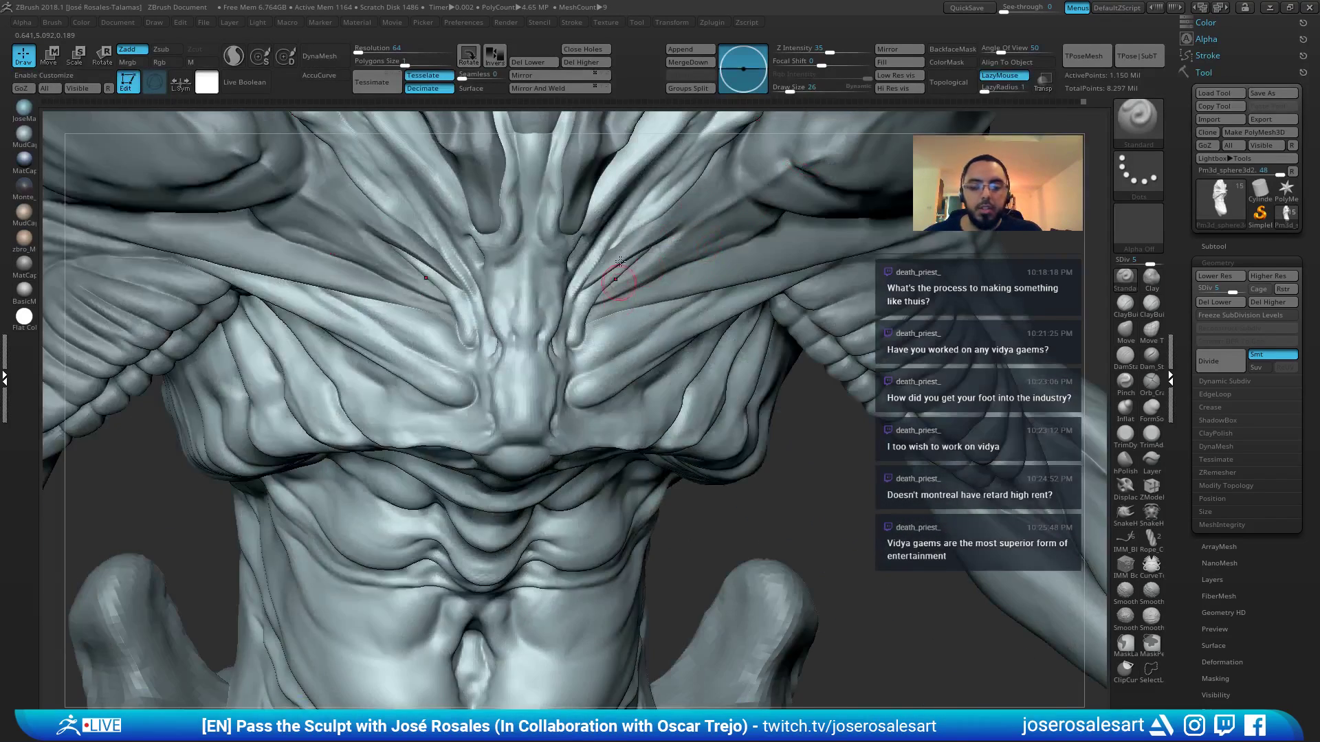
pyautogui.moveTo(620, 261)
pyautogui.keyDown('ctrl'); pyautogui.mouseDown(button='right')
pyautogui.moveTo(662, 247)
pyautogui.moveTo(666, 230)
pyautogui.mouseUp(button='right'); pyautogui.keyUp('ctrl')
# Select the arm subtool Pm3d_sphere3d1_copy2 and detail its chest strands with the Standard brush at draw size 21
pyautogui.keyDown('alt'); pyautogui.click(683, 227); pyautogui.keyUp('alt')
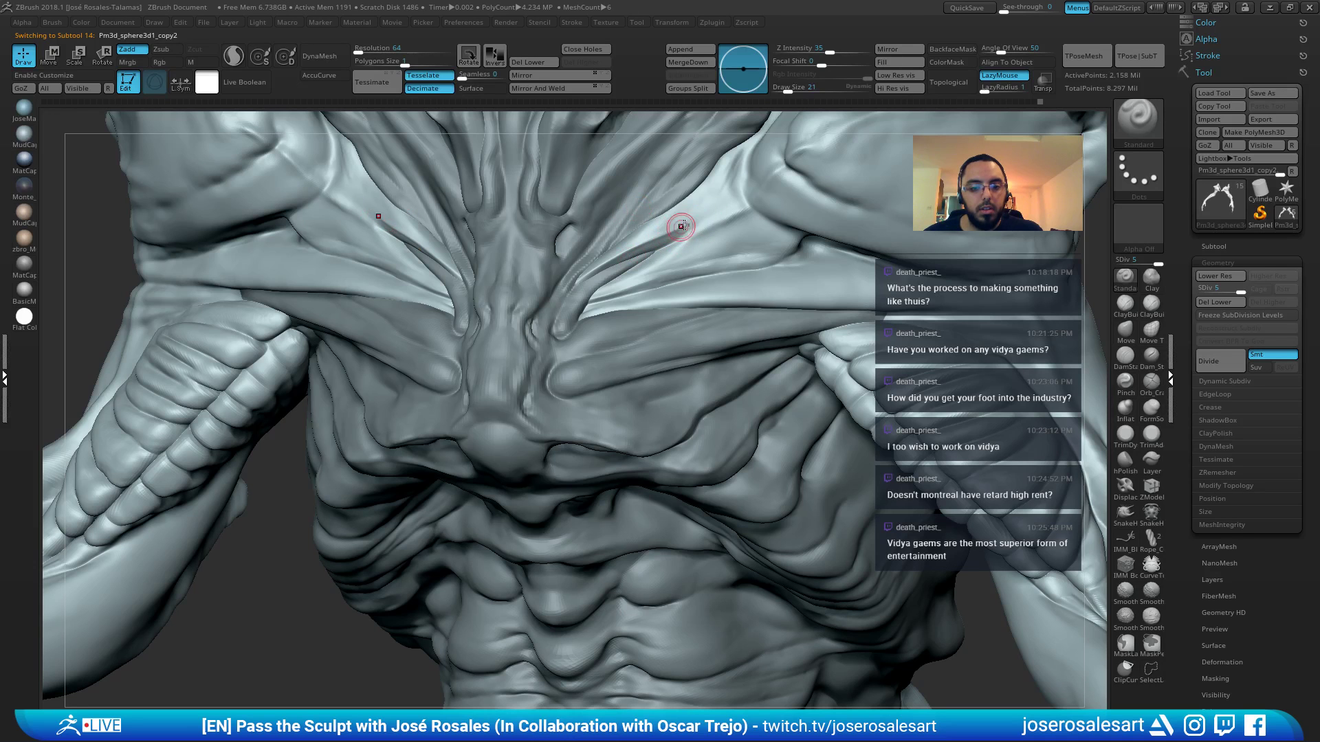
pyautogui.moveTo(709, 212)
pyautogui.mouseDown(button='right')
pyautogui.moveTo(689, 218)
pyautogui.moveTo(857, 215)
pyautogui.moveTo(893, 255)
pyautogui.mouseUp(button='right')
pyautogui.moveTo(687, 259); pyautogui.dragTo(696, 236, button='right')
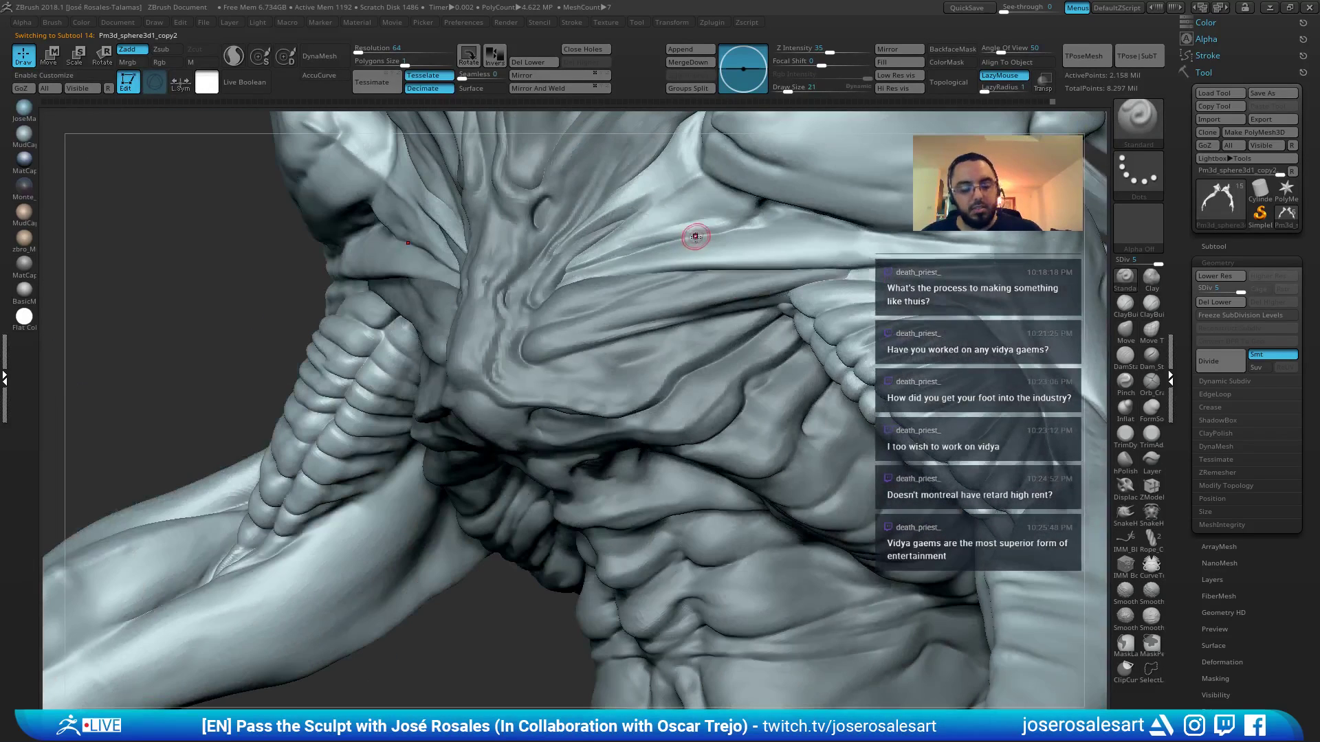
# Build up and smooth the arm subtool's strands between shoulder and sternum with ClayBuildup at draw size 30
pyautogui.press('2')
pyautogui.moveTo(733, 215)
pyautogui.mouseDown()
pyautogui.moveTo(702, 227)
pyautogui.moveTo(731, 219)
pyautogui.mouseUp()
pyautogui.moveTo(751, 218); pyautogui.dragTo(721, 213, button='right')
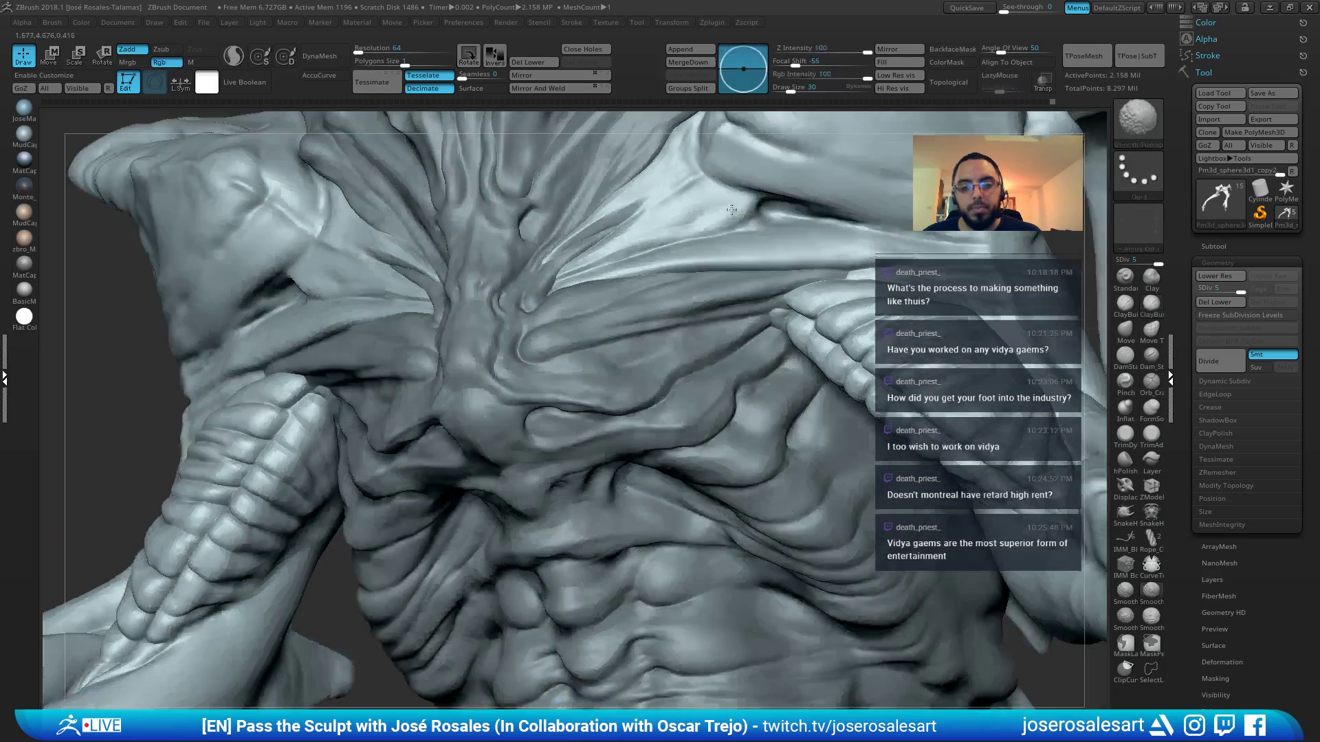
pyautogui.keyDown('shift'); pyautogui.moveTo(722, 213); pyautogui.dragTo(744, 212); pyautogui.keyUp('shift')
pyautogui.moveTo(745, 213); pyautogui.dragTo(743, 211, button='right')
pyautogui.moveTo(748, 218); pyautogui.dragTo(724, 222)
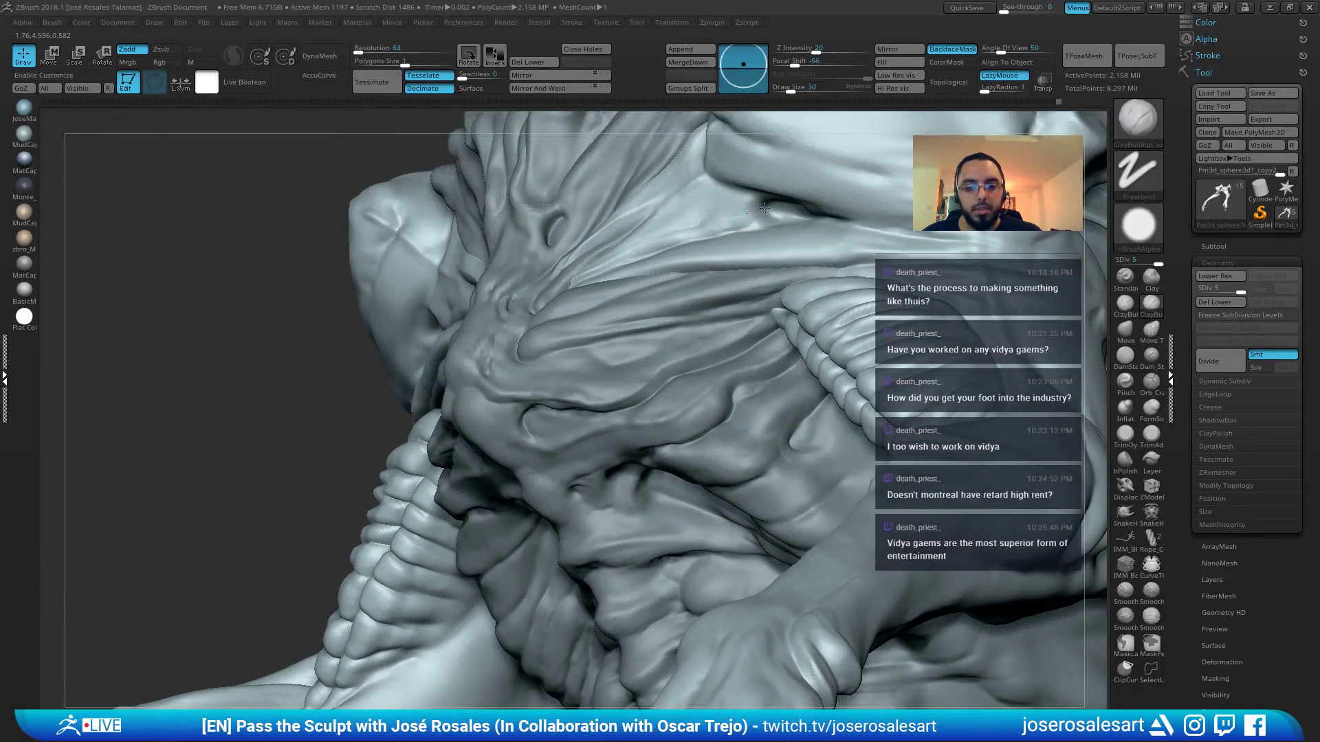
pyautogui.moveTo(736, 208)
pyautogui.mouseDown(button='right')
pyautogui.moveTo(723, 215)
pyautogui.moveTo(692, 194)
pyautogui.moveTo(680, 206)
pyautogui.mouseUp(button='right')
pyautogui.keyDown('ctrl'); pyautogui.moveTo(681, 206); pyautogui.dragTo(663, 220, button='right'); pyautogui.keyUp('ctrl')
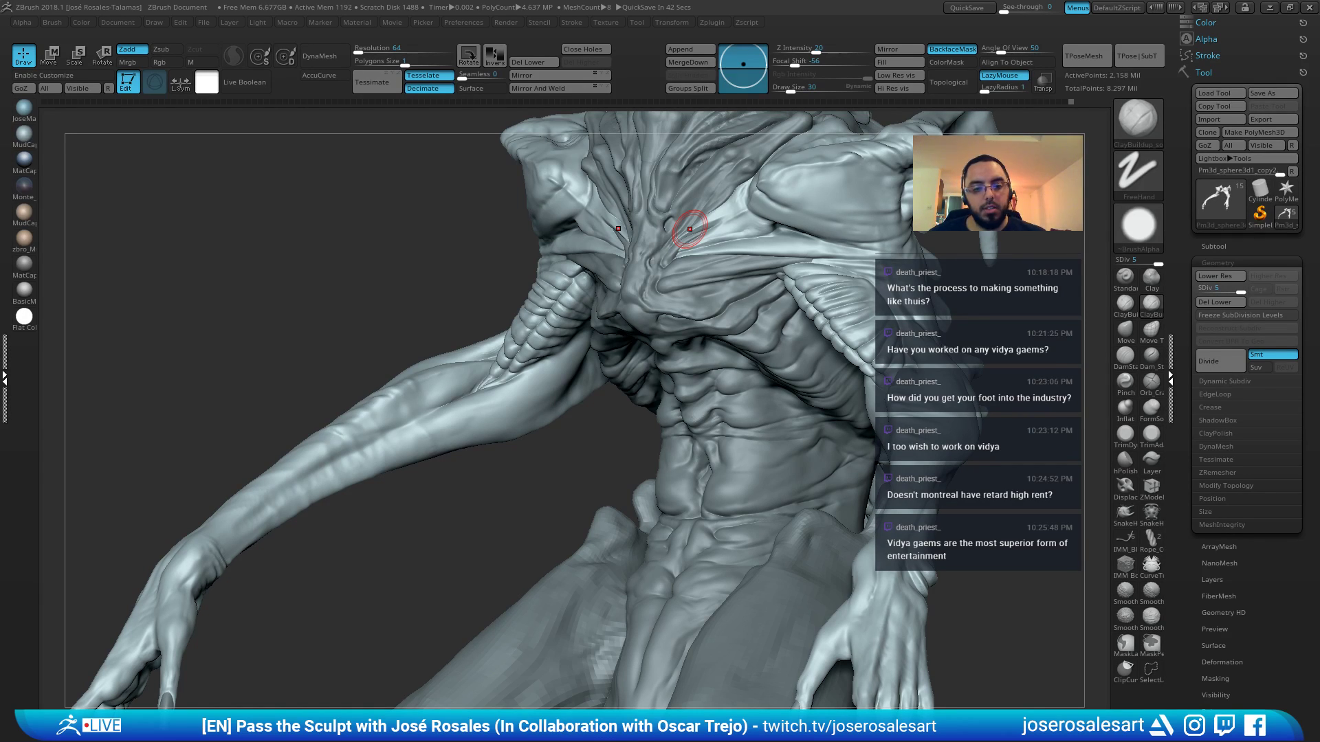
# Select the torso subtool Pm3d_sphere3d2 and crease the abdomen just above the navel with Dam_Standard at draw size 30
pyautogui.moveTo(598, 353)
pyautogui.mouseDown(button='right')
pyautogui.moveTo(576, 341)
pyautogui.moveTo(515, 363)
pyautogui.moveTo(491, 354)
pyautogui.moveTo(522, 310)
pyautogui.moveTo(571, 323)
pyautogui.moveTo(605, 289)
pyautogui.moveTo(509, 318)
pyautogui.mouseUp(button='right')
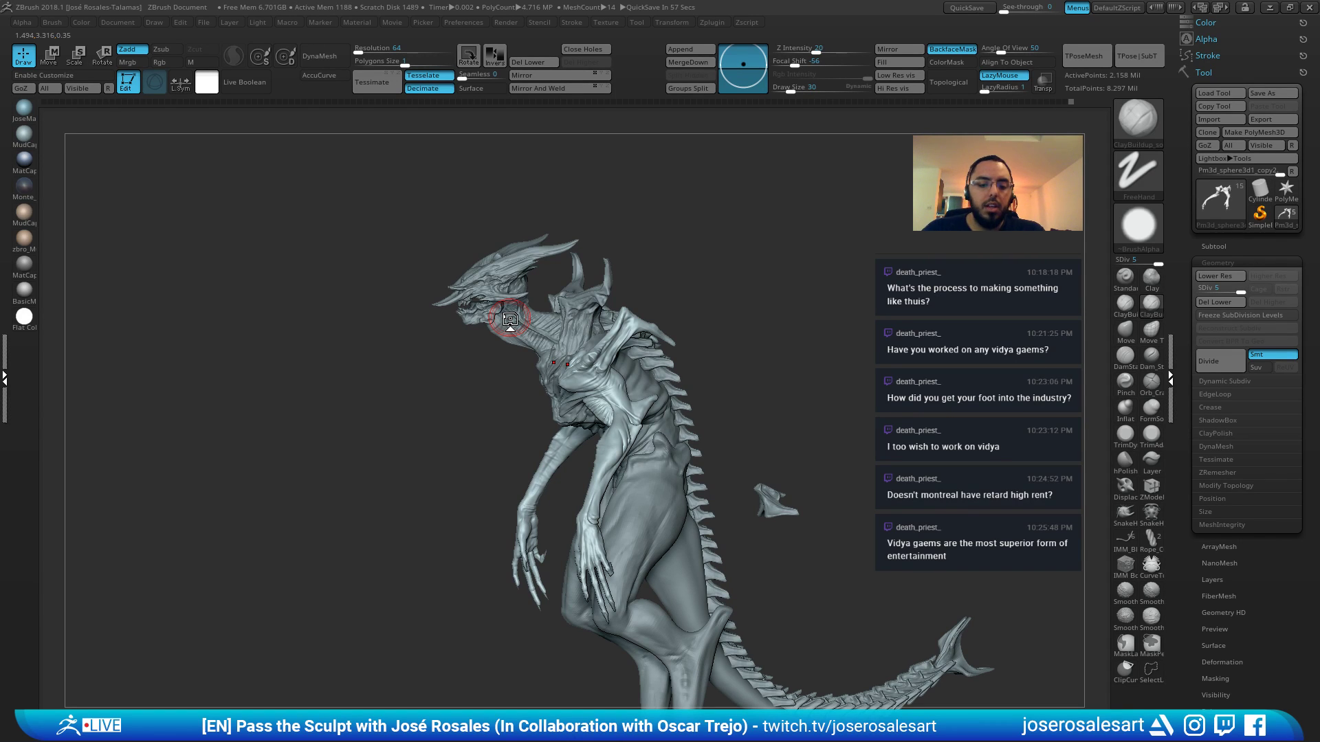
pyautogui.moveTo(549, 368)
pyautogui.keyDown('alt'); pyautogui.mouseDown(button='right')
pyautogui.moveTo(571, 177)
pyautogui.moveTo(592, 252)
pyautogui.moveTo(642, 279)
pyautogui.moveTo(660, 271)
pyautogui.moveTo(589, 226)
pyautogui.mouseUp(button='right'); pyautogui.keyUp('alt')
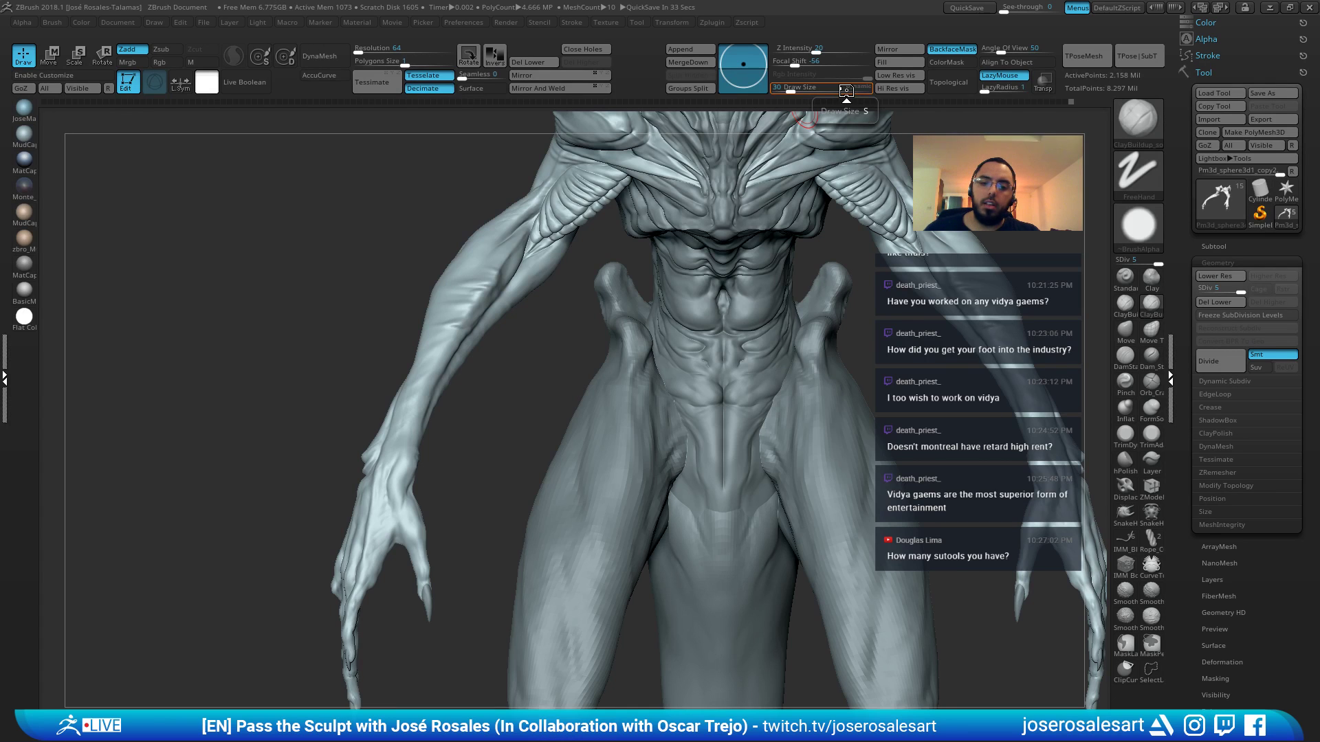
pyautogui.moveTo(731, 245)
pyautogui.keyDown('alt'); pyautogui.mouseDown(button='right')
pyautogui.moveTo(689, 286)
pyautogui.moveTo(633, 415)
pyautogui.moveTo(631, 330)
pyautogui.mouseUp(button='right'); pyautogui.keyUp('alt')
pyautogui.keyDown('alt'); pyautogui.click(623, 457); pyautogui.keyUp('alt')
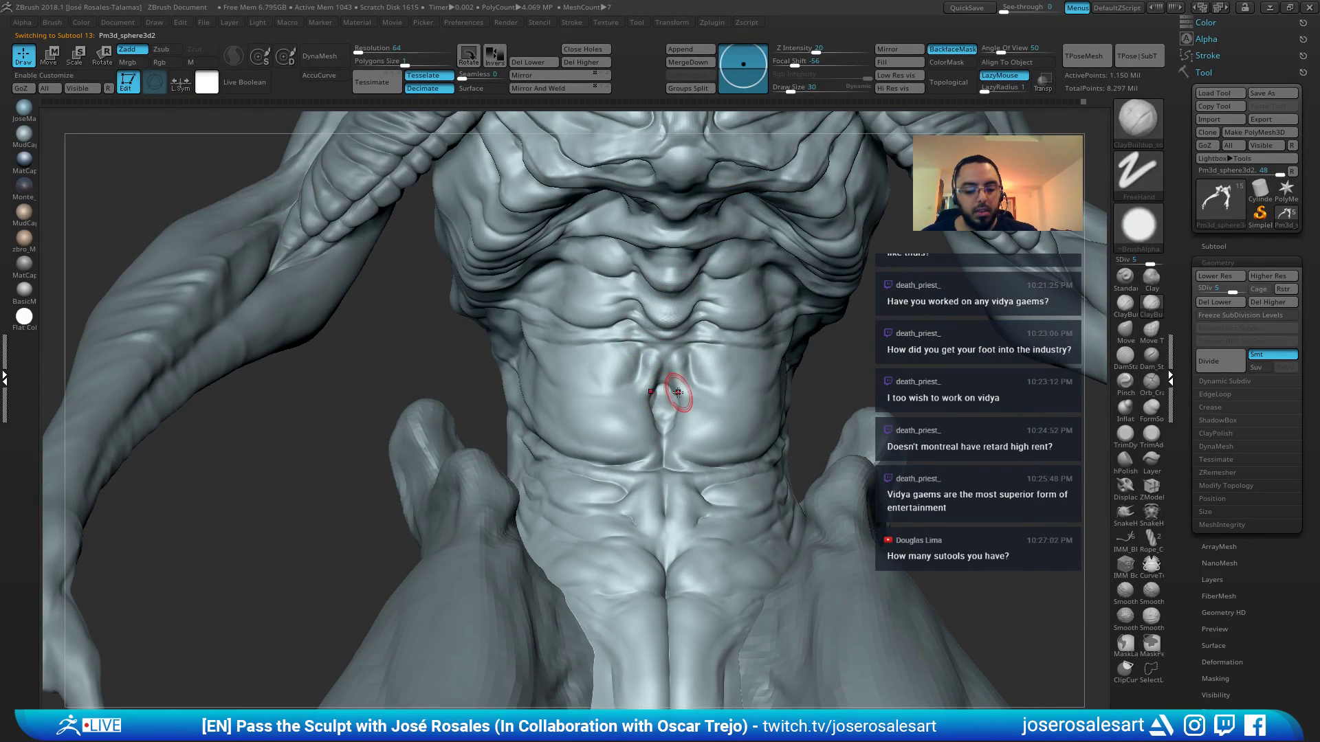
pyautogui.press('b')
pyautogui.press('d')
pyautogui.press('s')
pyautogui.keyDown('alt'); pyautogui.moveTo(677, 392); pyautogui.dragTo(719, 420, button='right'); pyautogui.keyUp('alt')
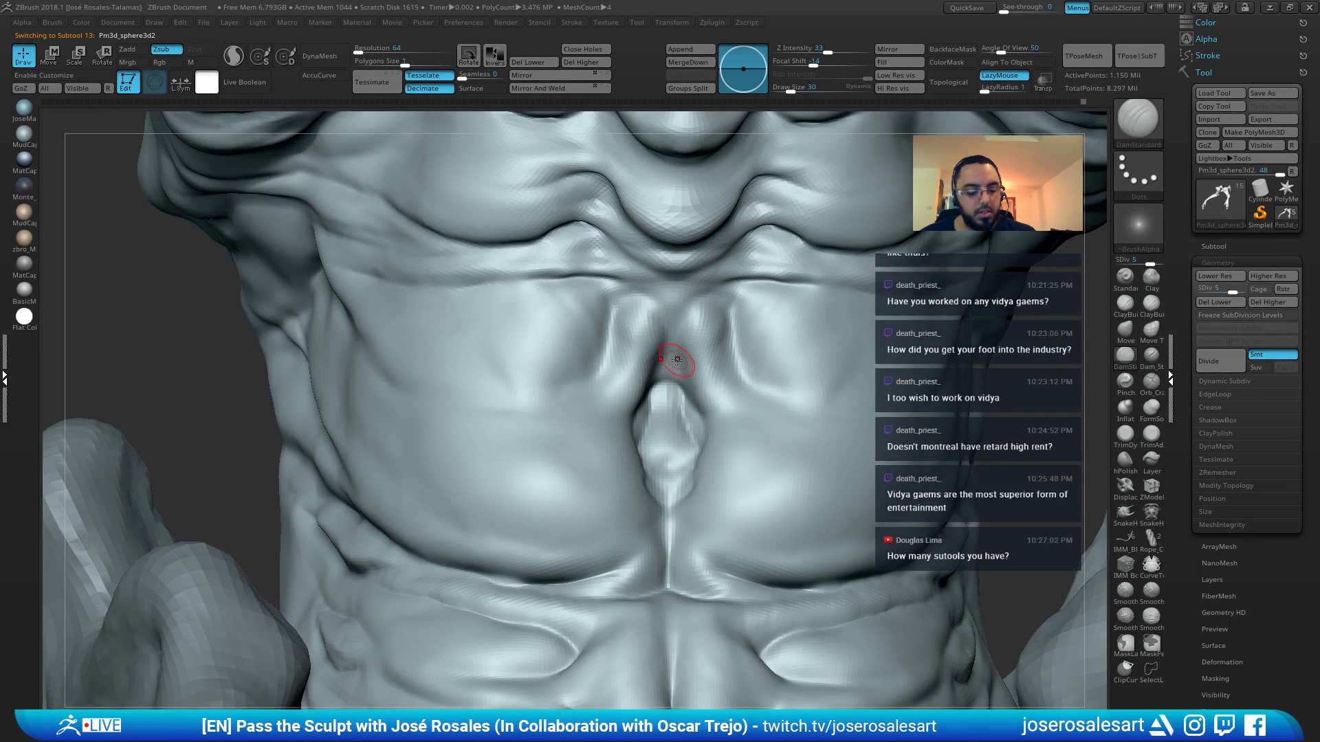
pyautogui.moveTo(677, 345); pyautogui.dragTo(672, 347, button='right')
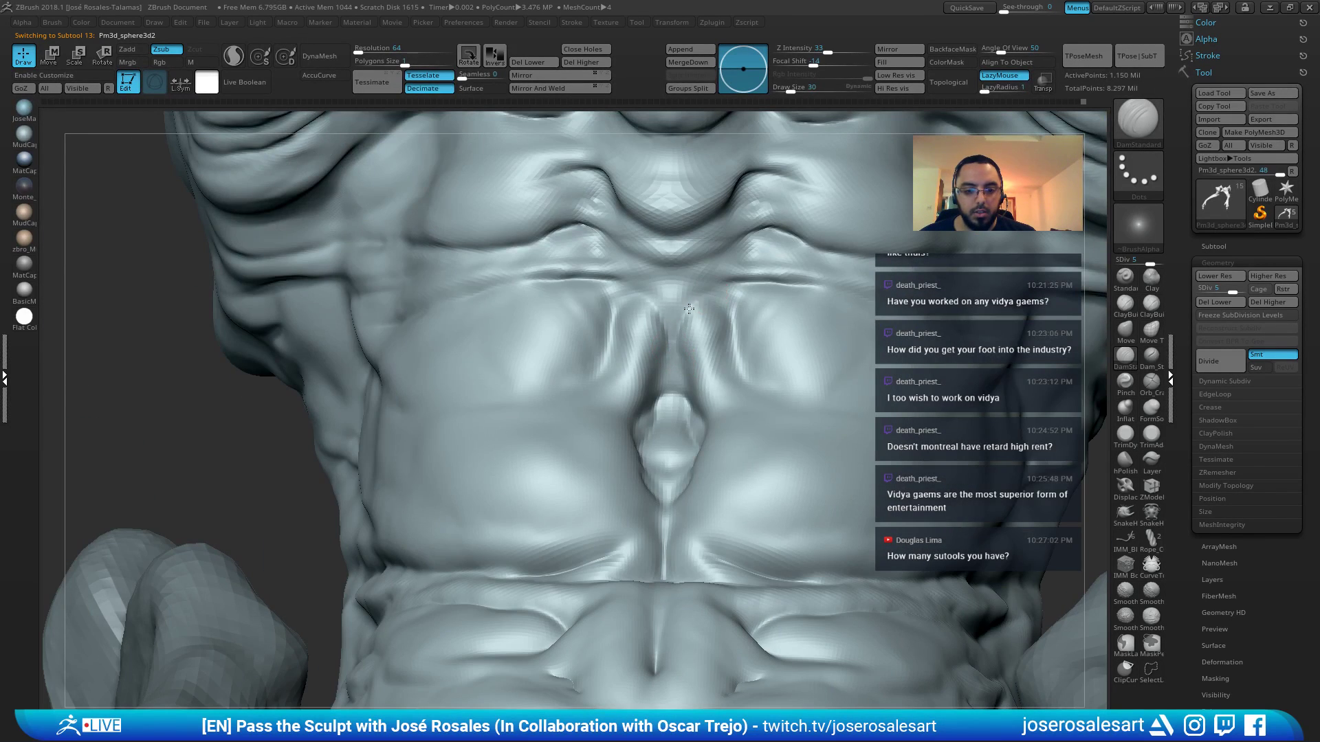
# Shape the small folds above the navel with the Standard brush at draw size 19
pyautogui.moveTo(717, 302)
pyautogui.mouseDown(button='right')
pyautogui.moveTo(661, 313)
pyautogui.moveTo(714, 314)
pyautogui.moveTo(664, 302)
pyautogui.mouseUp(button='right')
pyautogui.press('b')
pyautogui.press('s')
pyautogui.press('t')
pyautogui.press('s')
pyautogui.moveTo(716, 299); pyautogui.dragTo(741, 288)
pyautogui.moveTo(718, 288)
pyautogui.mouseDown(button='right')
pyautogui.moveTo(683, 288)
pyautogui.moveTo(707, 283)
pyautogui.moveTo(696, 310)
pyautogui.mouseUp(button='right')
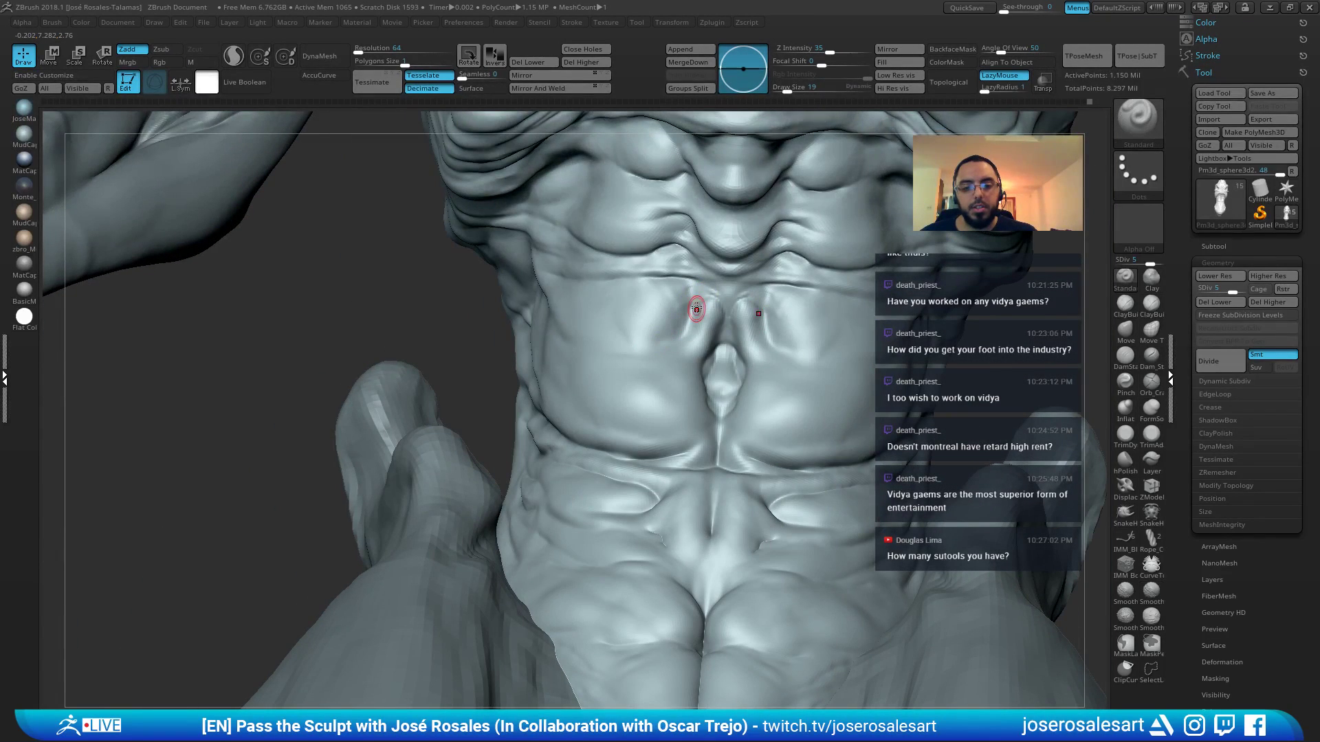
pyautogui.moveTo(673, 322); pyautogui.dragTo(701, 303, button='right')
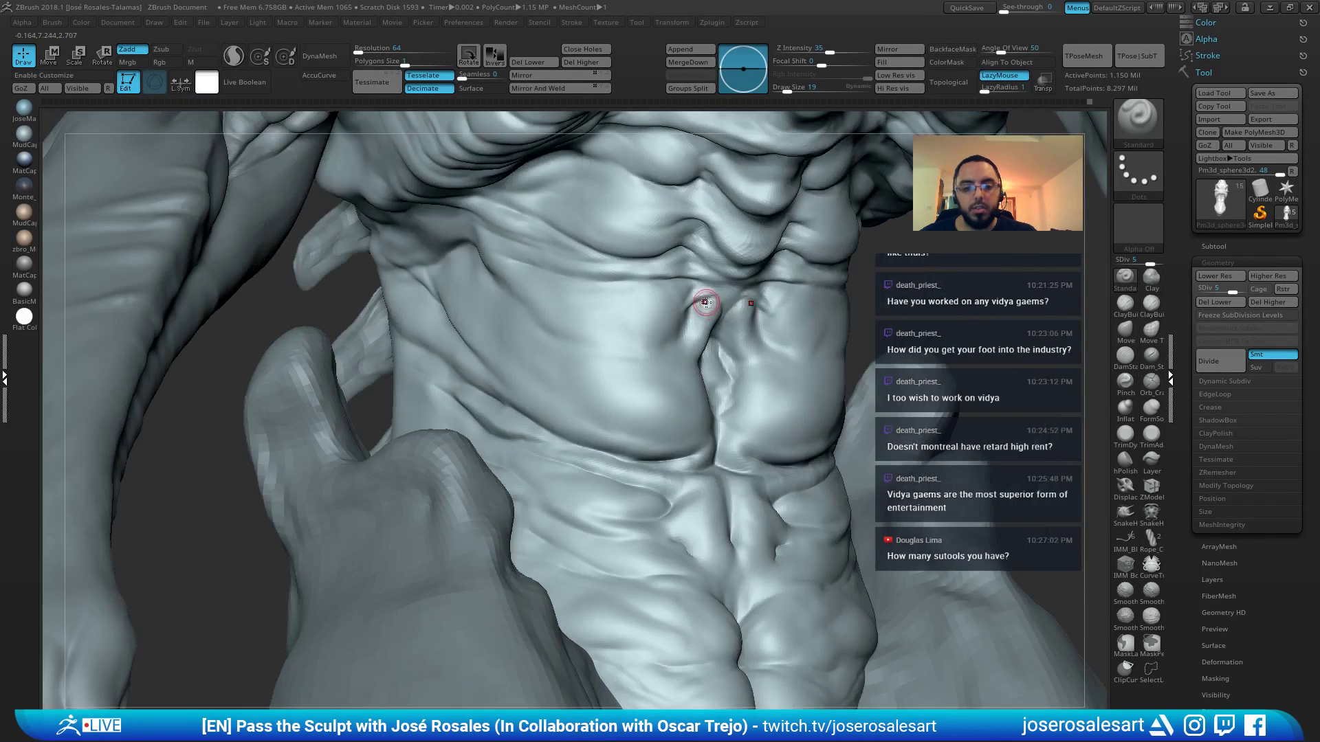
# Smooth the folds above the navel and sharpen their creases with Dam_Standard at draw size 19
pyautogui.keyDown('shift'); pyautogui.moveTo(701, 303); pyautogui.dragTo(705, 312); pyautogui.keyUp('shift')
pyautogui.moveTo(706, 310)
pyautogui.mouseDown(button='right')
pyautogui.moveTo(681, 289)
pyautogui.moveTo(686, 320)
pyautogui.moveTo(696, 306)
pyautogui.mouseUp(button='right')
pyautogui.press('b')
pyautogui.press('d')
pyautogui.press('s')
pyautogui.moveTo(695, 307)
pyautogui.mouseDown(button='right')
pyautogui.moveTo(776, 299)
pyautogui.moveTo(842, 254)
pyautogui.moveTo(761, 283)
pyautogui.mouseUp(button='right')
pyautogui.moveTo(751, 403); pyautogui.dragTo(687, 360, button='right')
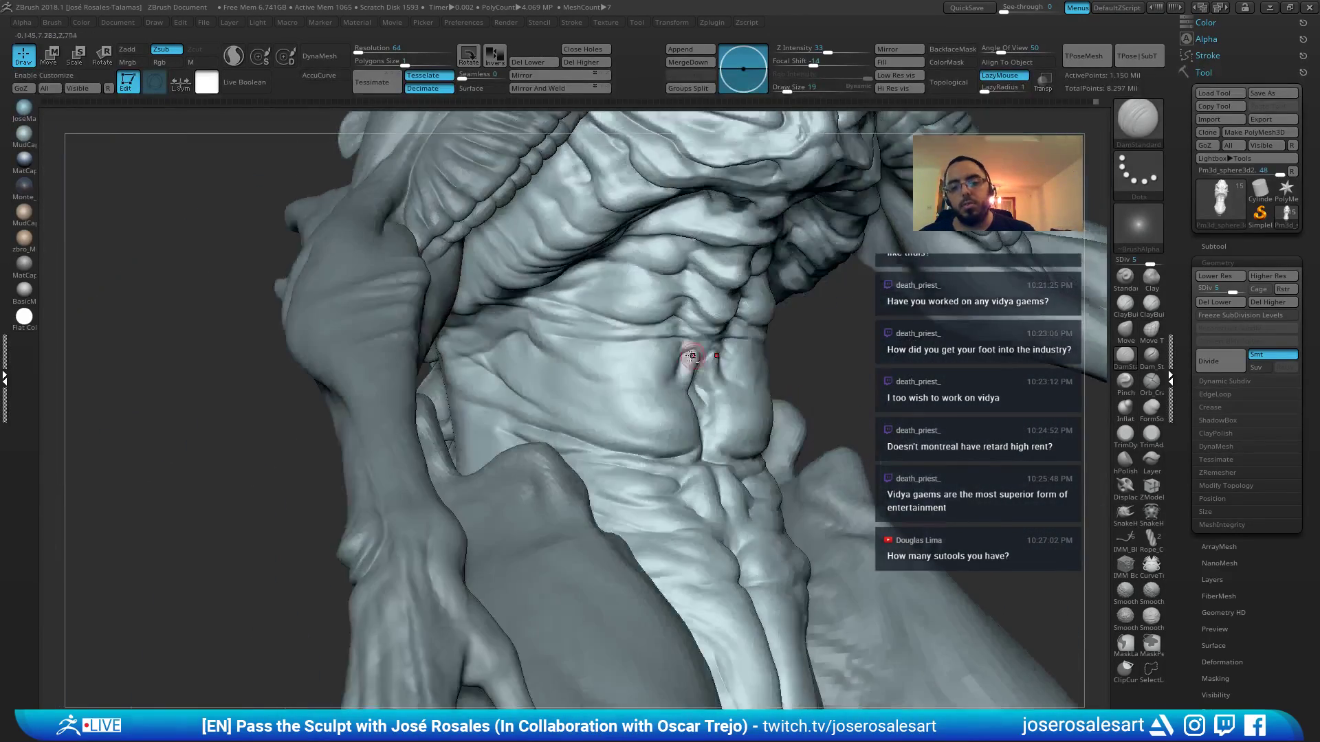
# Carve creases into the upper abdomen folds beneath the ribcage with Dam_Standard at draw size 30
pyautogui.press('s')
pyautogui.click(638, 338)
pyautogui.moveTo(495, 337); pyautogui.dragTo(627, 330, button='right')
pyautogui.moveTo(811, 333); pyautogui.dragTo(605, 323, button='right')
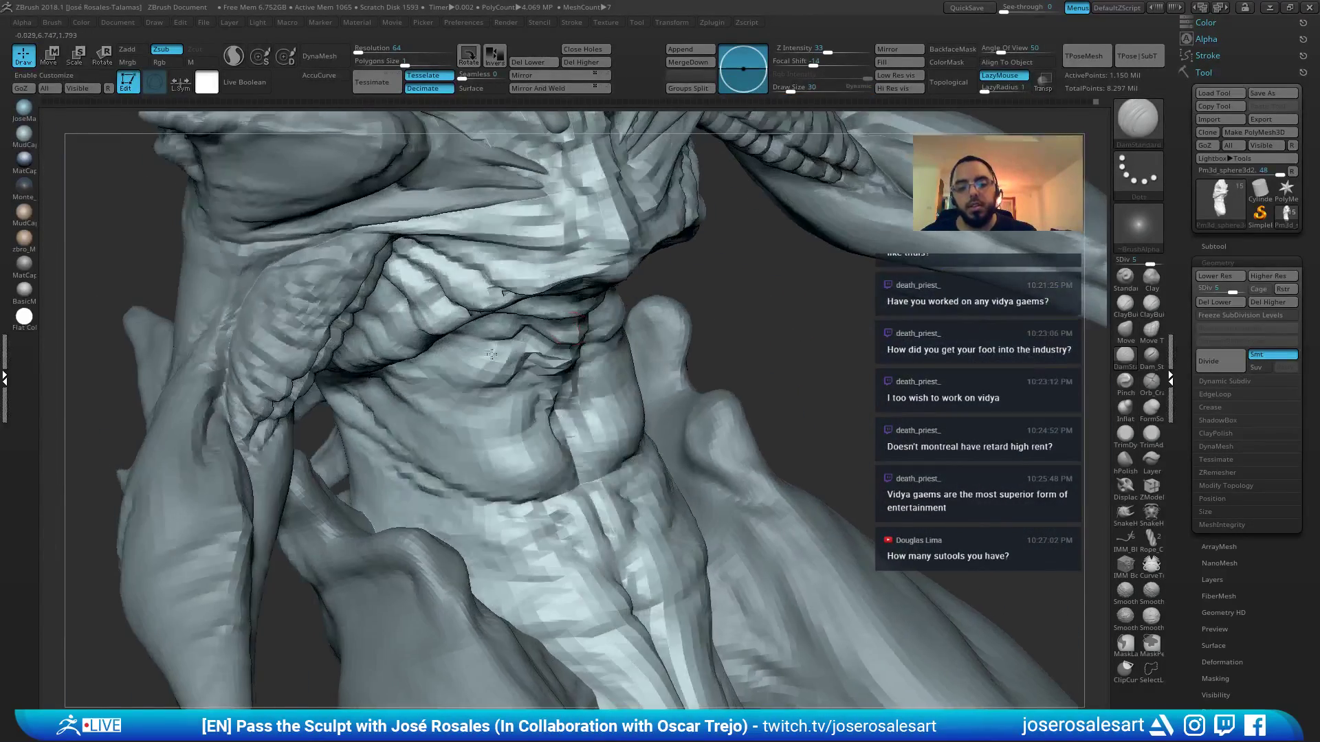
pyautogui.moveTo(481, 275)
pyautogui.keyDown('ctrl'); pyautogui.mouseDown(button='right')
pyautogui.moveTo(468, 319)
pyautogui.moveTo(550, 329)
pyautogui.moveTo(525, 344)
pyautogui.mouseUp(button='right'); pyautogui.keyUp('ctrl')
pyautogui.moveTo(524, 344); pyautogui.dragTo(453, 359)
pyautogui.moveTo(454, 359); pyautogui.dragTo(519, 339, button='right')
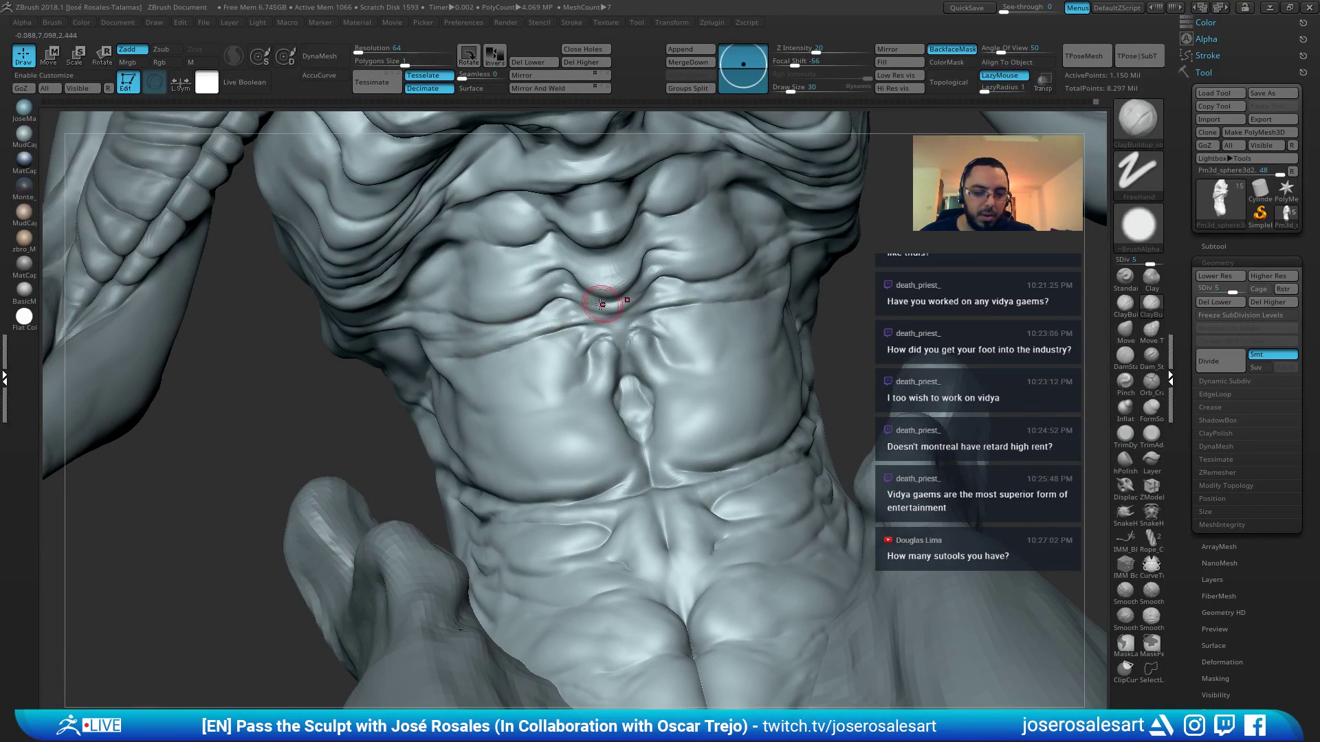
# Fill and smooth the skin folds between the ribcage and navel with ClayBuildup at draw size 30
pyautogui.keyDown('ctrl'); pyautogui.moveTo(631, 322); pyautogui.dragTo(759, 329, button='right'); pyautogui.keyUp('ctrl')
pyautogui.moveTo(770, 282)
pyautogui.keyDown('shift'); pyautogui.mouseDown()
pyautogui.moveTo(691, 303)
pyautogui.moveTo(782, 276)
pyautogui.moveTo(683, 292)
pyautogui.mouseUp(); pyautogui.keyUp('shift')
pyautogui.moveTo(851, 279); pyautogui.dragTo(784, 285, button='right')
pyautogui.keyDown('ctrl'); pyautogui.moveTo(783, 285); pyautogui.dragTo(736, 295, button='right'); pyautogui.keyUp('ctrl')
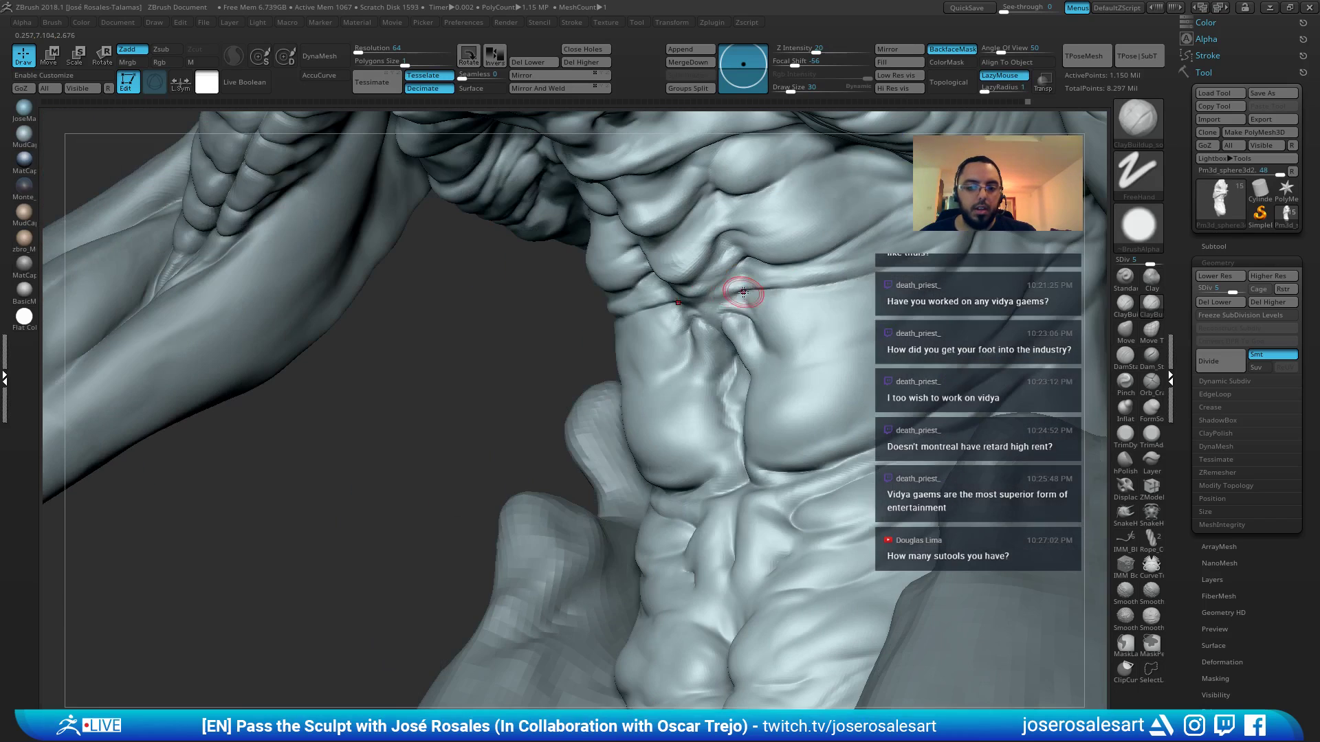
pyautogui.moveTo(885, 247); pyautogui.dragTo(672, 299, button='right')
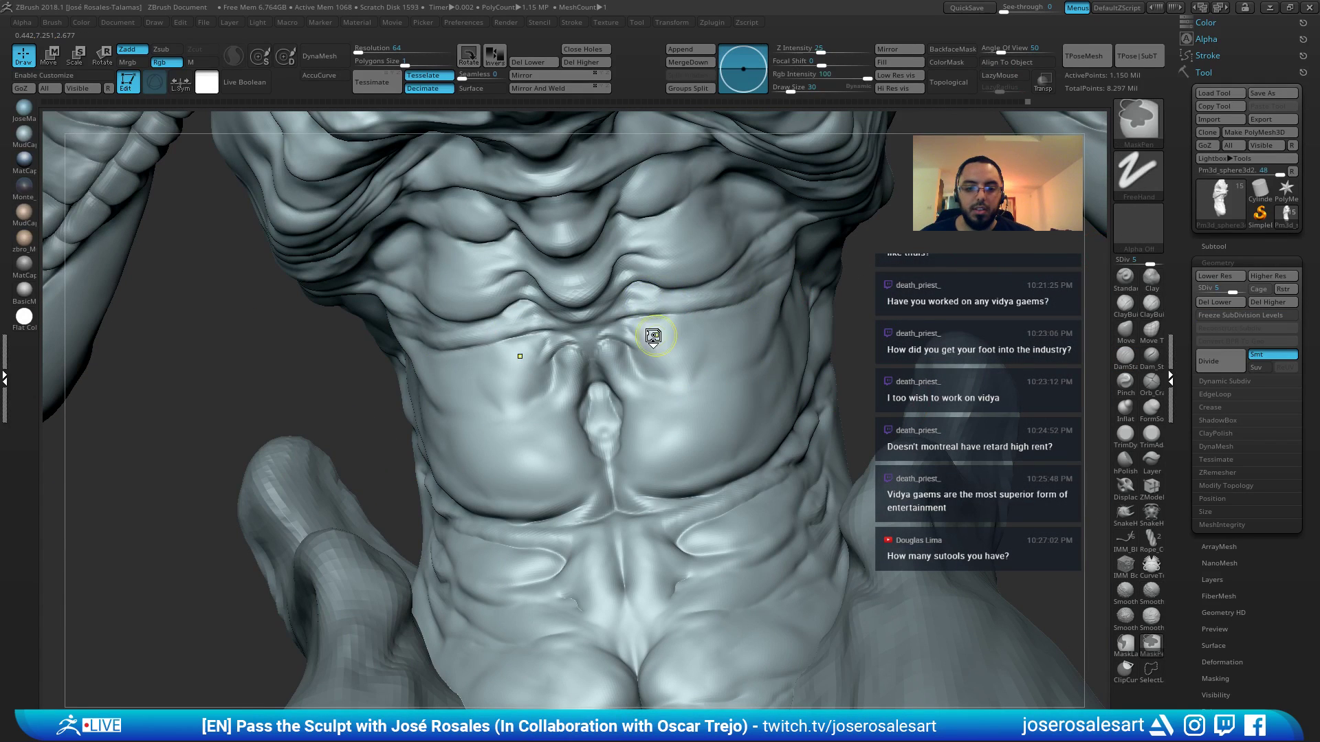
# Refine the abdominal surface around the navel with the Standard brush at draw size 30
pyautogui.press('b')
pyautogui.press('s')
pyautogui.press('t')
pyautogui.moveTo(701, 318)
pyautogui.mouseDown(button='right')
pyautogui.moveTo(672, 303)
pyautogui.moveTo(749, 295)
pyautogui.moveTo(698, 300)
pyautogui.moveTo(657, 271)
pyautogui.mouseUp(button='right')
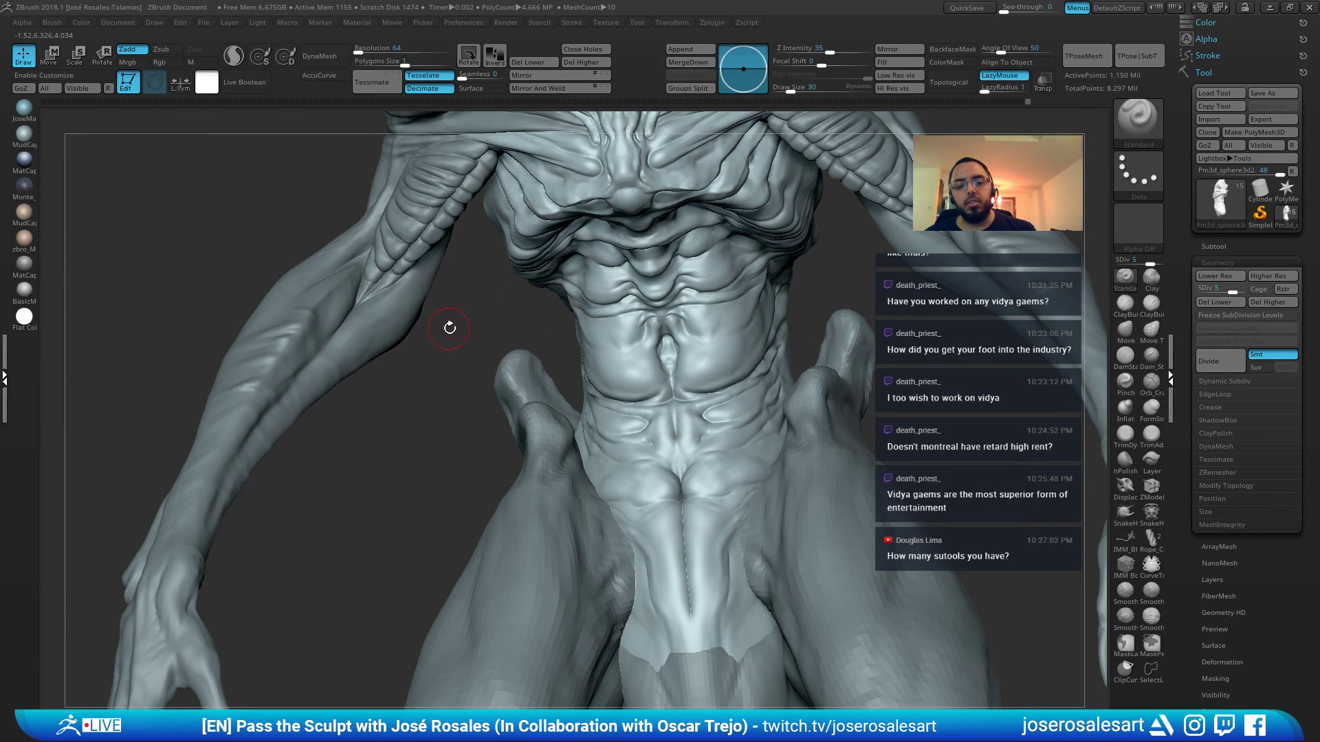
pyautogui.moveTo(449, 328); pyautogui.dragTo(326, 383)
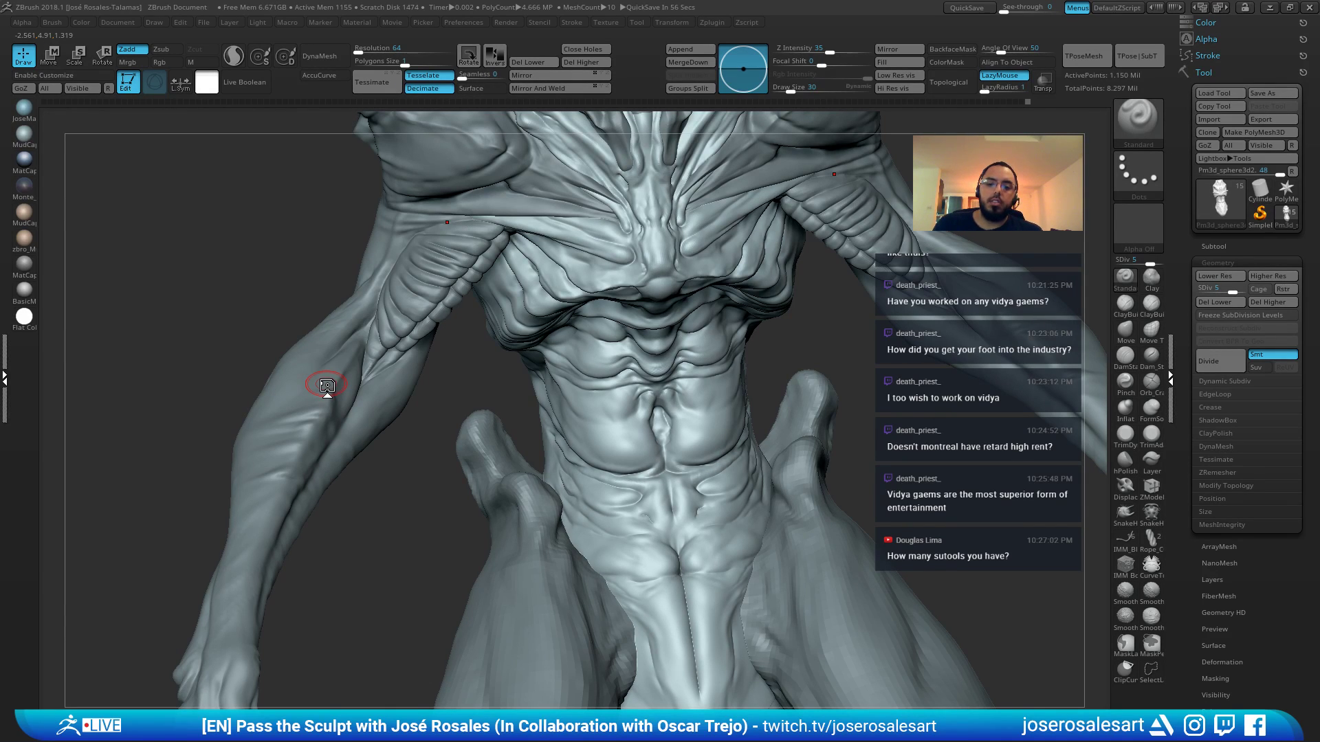
# Adjust the torso's abdominal forms with the Move brush, setting the draw size to 33
pyautogui.press('b')
pyautogui.press('m')
pyautogui.press('v')
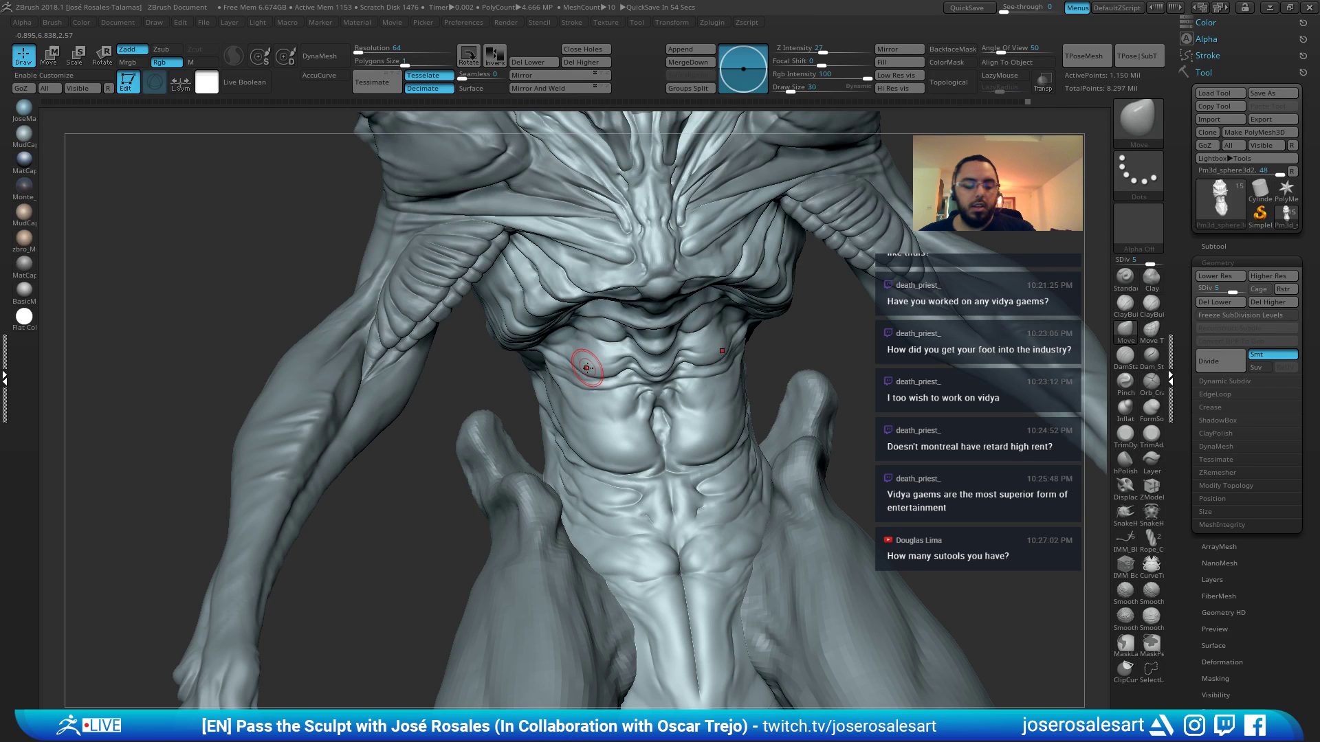
pyautogui.press('s')
pyautogui.moveTo(595, 372); pyautogui.dragTo(604, 372)
pyautogui.moveTo(579, 372)
pyautogui.keyDown('ctrl'); pyautogui.mouseDown(button='right')
pyautogui.moveTo(530, 367)
pyautogui.moveTo(758, 337)
pyautogui.mouseUp(button='right'); pyautogui.keyUp('ctrl')
pyautogui.press('s')
pyautogui.moveTo(806, 361); pyautogui.dragTo(798, 361)
pyautogui.moveTo(649, 343)
pyautogui.keyDown('alt'); pyautogui.mouseDown(button='right')
pyautogui.moveTo(643, 418)
pyautogui.moveTo(731, 274)
pyautogui.mouseUp(button='right'); pyautogui.keyUp('alt')
pyautogui.moveTo(690, 341); pyautogui.dragTo(741, 256, button='right')
pyautogui.moveTo(559, 473); pyautogui.dragTo(557, 448, button='right')
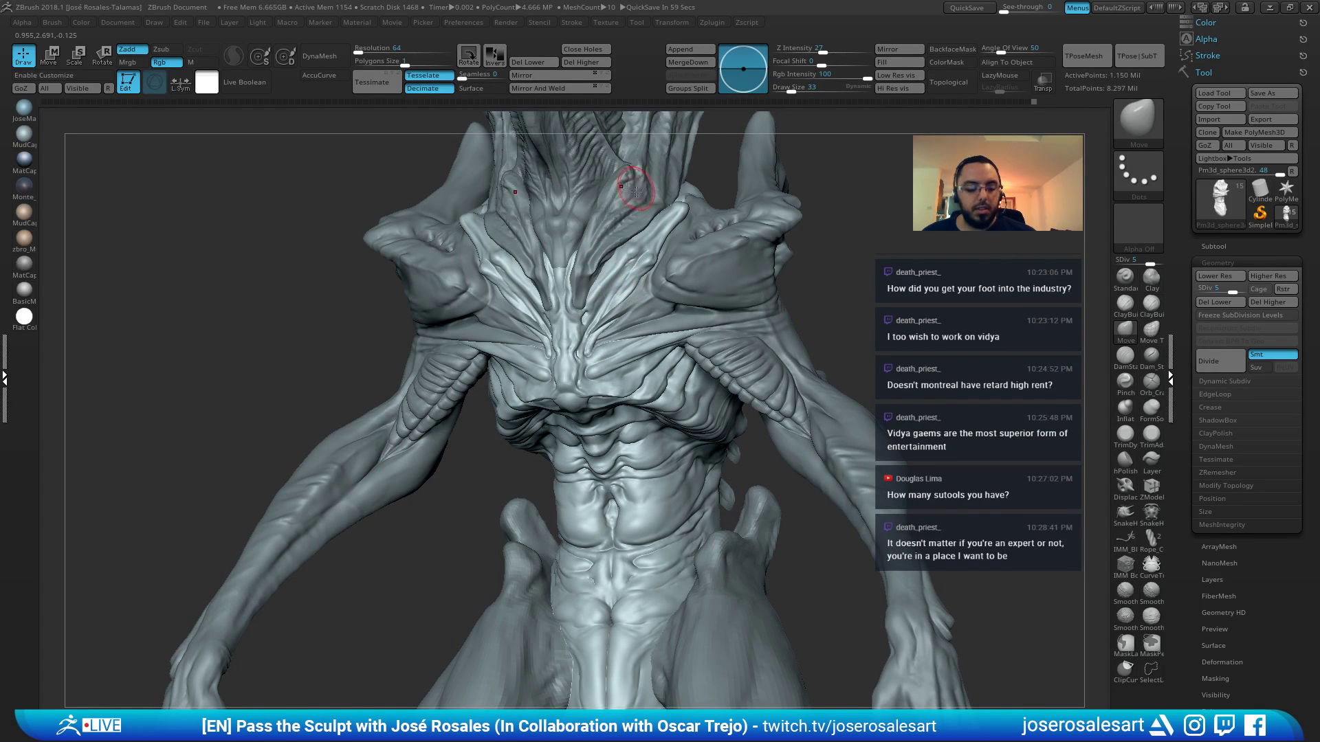
# Sculpt the folds on the side of the lower abdomen with the Standard brush at draw size 23
pyautogui.keyDown('alt'); pyautogui.moveTo(676, 340); pyautogui.dragTo(646, 222, button='right'); pyautogui.keyUp('alt')
pyautogui.moveTo(624, 488)
pyautogui.keyDown('alt'); pyautogui.mouseDown(button='right')
pyautogui.moveTo(646, 492)
pyautogui.moveTo(715, 337)
pyautogui.moveTo(735, 403)
pyautogui.mouseUp(button='right'); pyautogui.keyUp('alt')
pyautogui.press('b')
pyautogui.press('s')
pyautogui.press('t')
pyautogui.press('s')
pyautogui.moveTo(720, 421); pyautogui.dragTo(761, 386)
pyautogui.moveTo(760, 386); pyautogui.dragTo(715, 408, button='right')
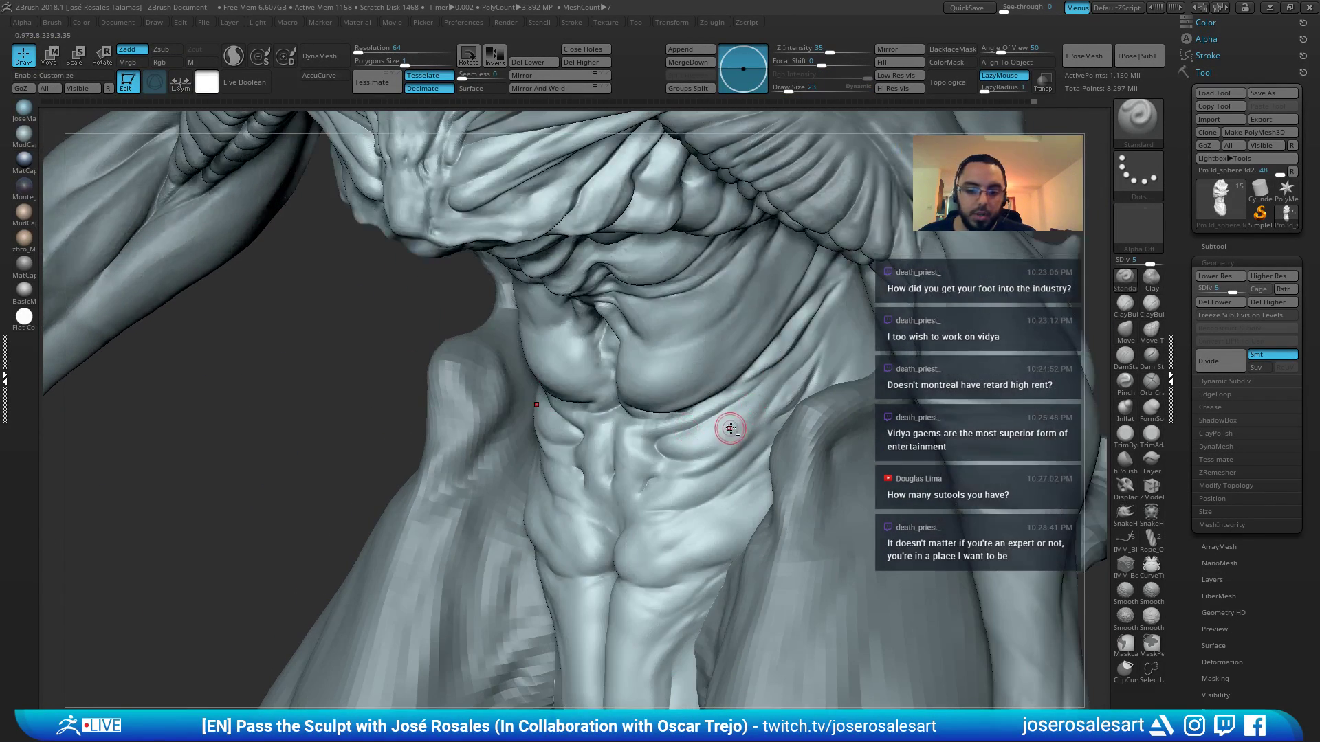
# Build up the lower abdomen's side folds with ClayBuildup, reducing the draw size to 26
pyautogui.press('b')
pyautogui.press('c')
pyautogui.press('b')
pyautogui.moveTo(662, 483); pyautogui.dragTo(690, 452, button='right')
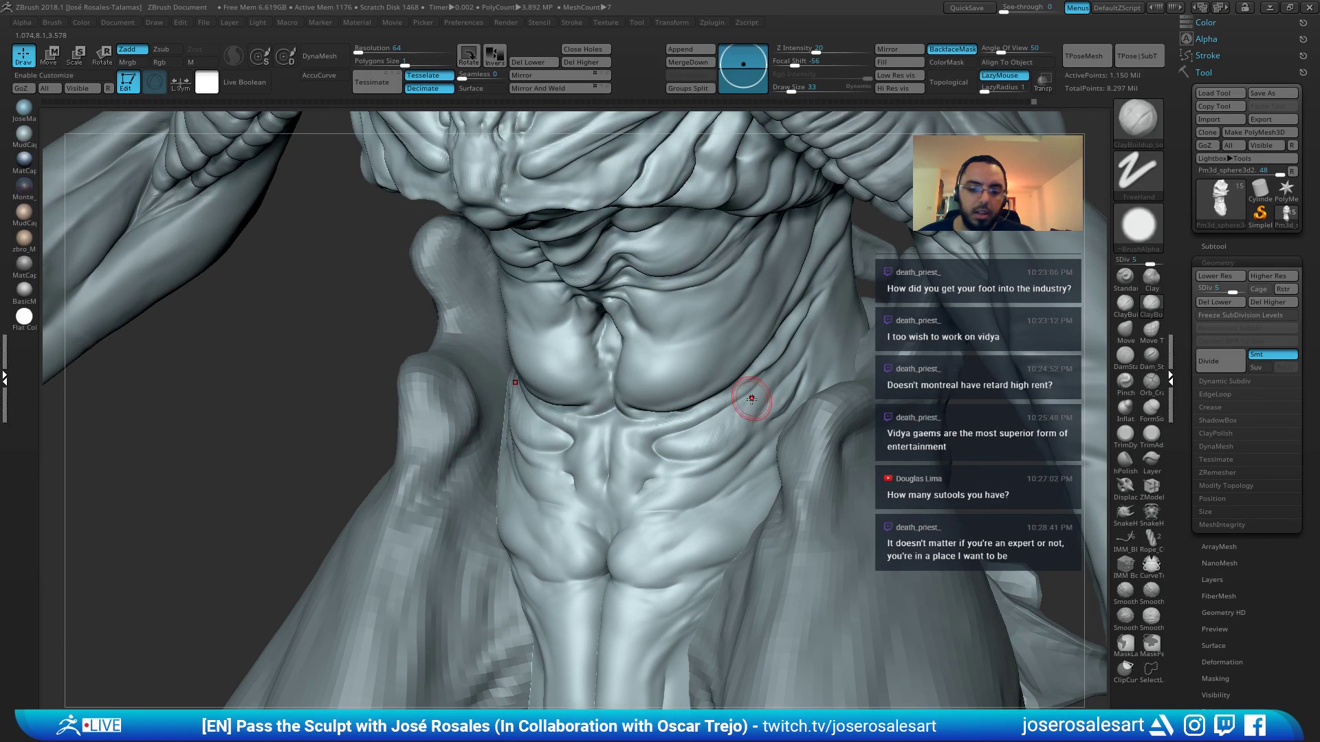
pyautogui.moveTo(772, 385)
pyautogui.mouseDown(button='right')
pyautogui.moveTo(702, 434)
pyautogui.moveTo(760, 421)
pyautogui.mouseUp(button='right')
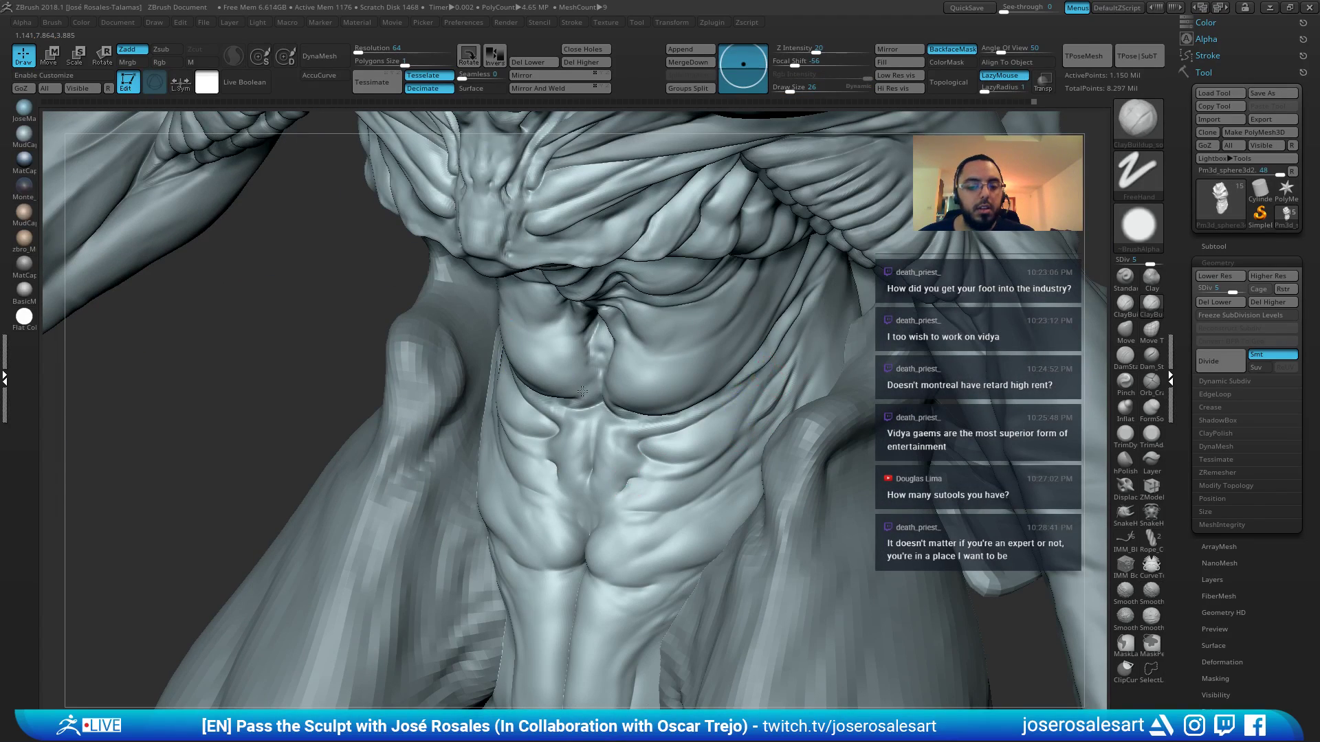
# Carve the crease along the side of the waist below the rib cage with the DamStandard brush and smooth it
pyautogui.moveTo(582, 391)
pyautogui.keyDown('ctrl'); pyautogui.mouseDown(button='right')
pyautogui.moveTo(622, 329)
pyautogui.moveTo(660, 337)
pyautogui.mouseUp(button='right'); pyautogui.keyUp('ctrl')
pyautogui.moveTo(771, 347)
pyautogui.mouseDown(button='right')
pyautogui.moveTo(746, 343)
pyautogui.moveTo(745, 303)
pyautogui.moveTo(704, 363)
pyautogui.mouseUp(button='right')
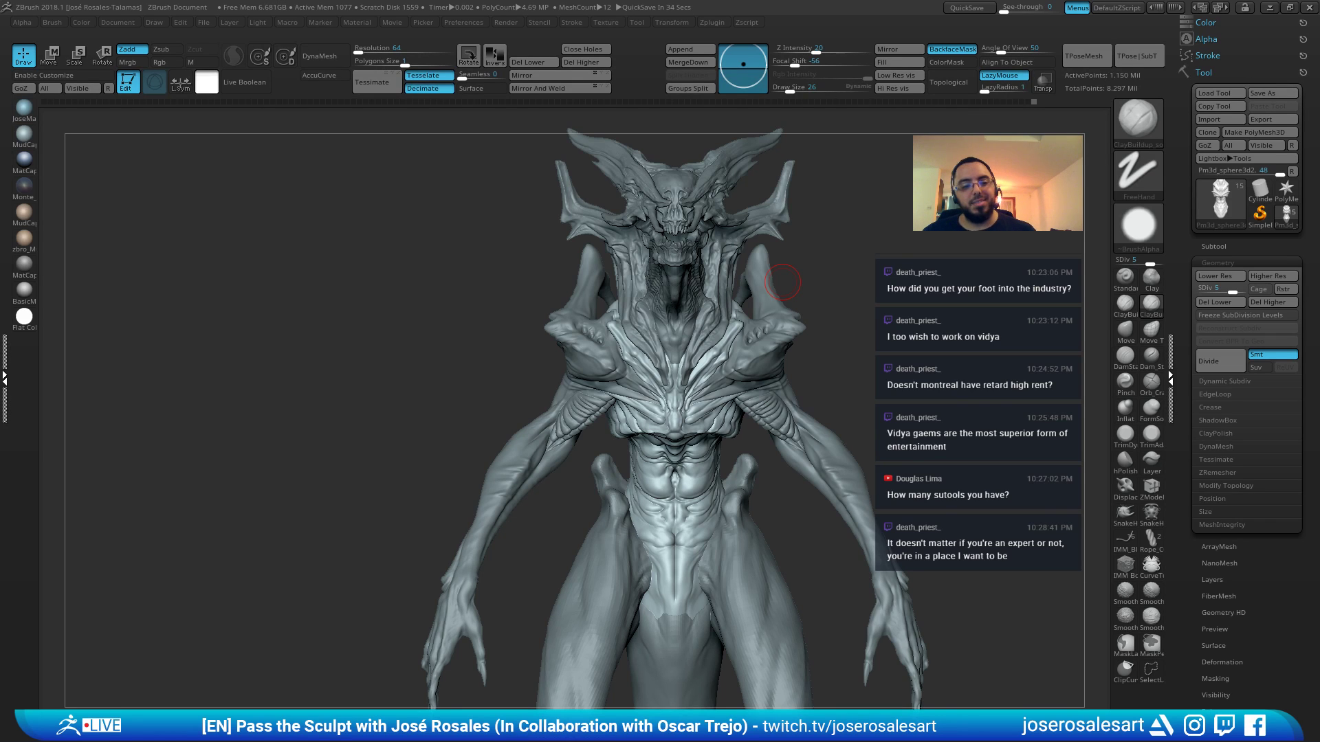
pyautogui.moveTo(545, 280)
pyautogui.mouseDown(button='right')
pyautogui.moveTo(565, 350)
pyautogui.moveTo(651, 370)
pyautogui.moveTo(722, 361)
pyautogui.moveTo(711, 399)
pyautogui.mouseUp(button='right')
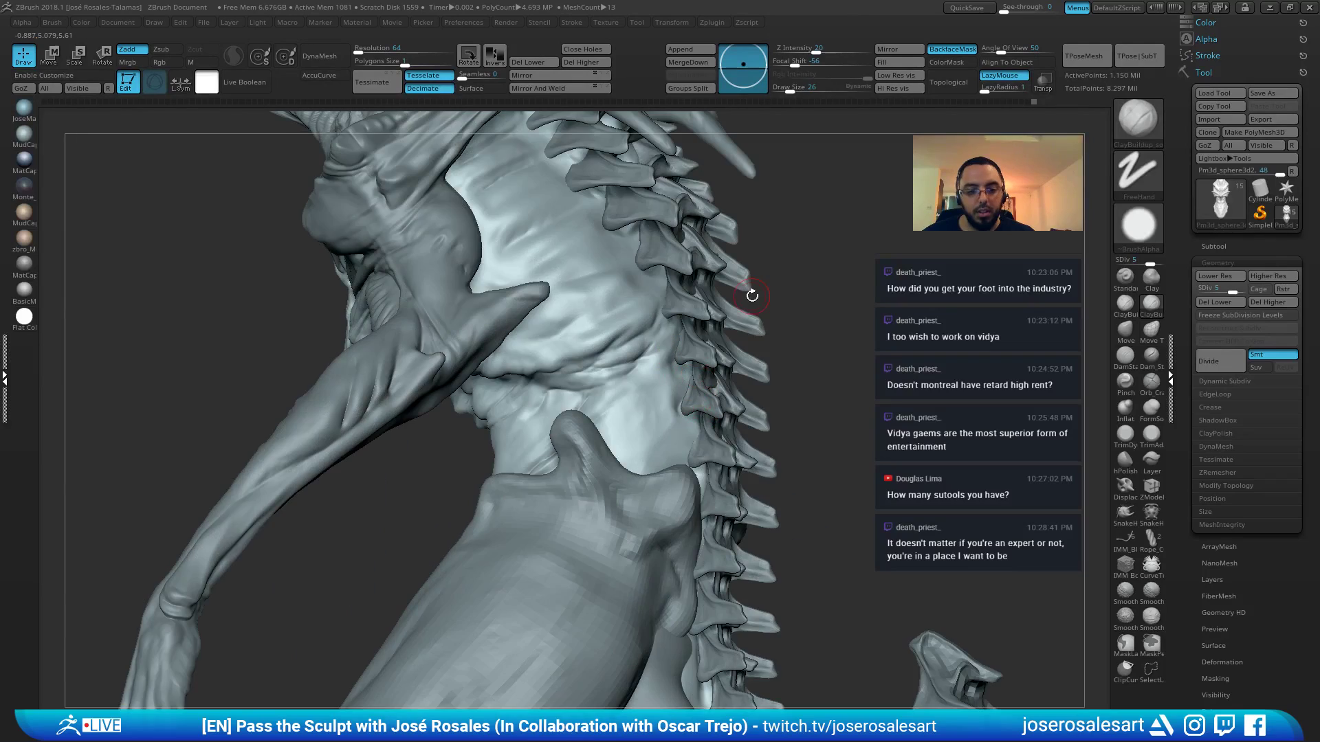
pyautogui.moveTo(583, 354)
pyautogui.mouseDown(button='right')
pyautogui.moveTo(619, 329)
pyautogui.moveTo(609, 368)
pyautogui.moveTo(560, 409)
pyautogui.mouseUp(button='right')
pyautogui.press('b')
pyautogui.press('d')
pyautogui.press('s')
pyautogui.moveTo(560, 409); pyautogui.dragTo(536, 419)
pyautogui.moveTo(568, 412)
pyautogui.mouseDown(button='right')
pyautogui.moveTo(596, 404)
pyautogui.moveTo(527, 437)
pyautogui.moveTo(543, 432)
pyautogui.mouseUp(button='right')
pyautogui.moveTo(565, 422); pyautogui.dragTo(582, 402)
pyautogui.moveTo(581, 402)
pyautogui.keyDown('ctrl'); pyautogui.mouseDown(button='right')
pyautogui.moveTo(508, 418)
pyautogui.moveTo(613, 433)
pyautogui.moveTo(580, 422)
pyautogui.mouseUp(button='right'); pyautogui.keyUp('ctrl')
pyautogui.press('2')
pyautogui.keyDown('shift'); pyautogui.moveTo(581, 421); pyautogui.dragTo(595, 424); pyautogui.keyUp('shift')
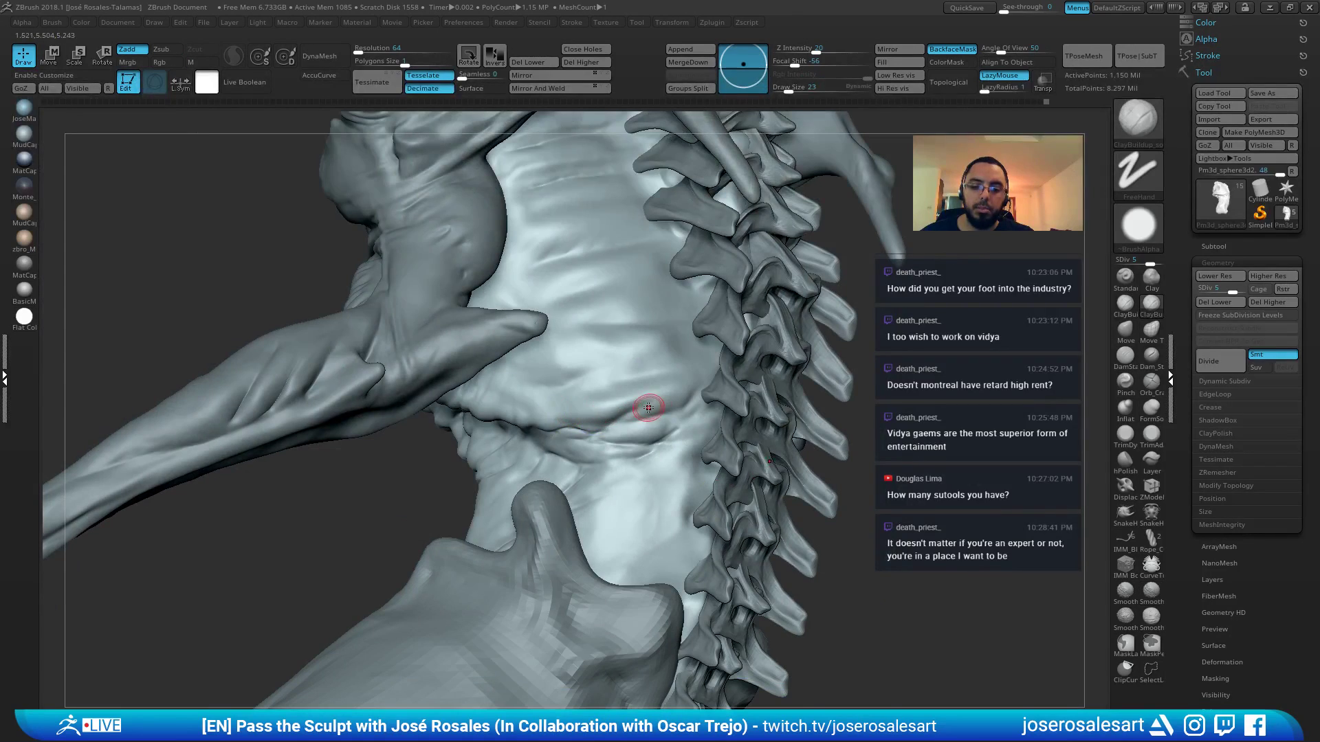
# Build up the folds around the side waist crease with the ClayBuildup brush, setting the draw size to 33
pyautogui.moveTo(610, 443)
pyautogui.mouseDown(button='right')
pyautogui.moveTo(738, 394)
pyautogui.moveTo(690, 422)
pyautogui.mouseUp(button='right')
pyautogui.press(']')
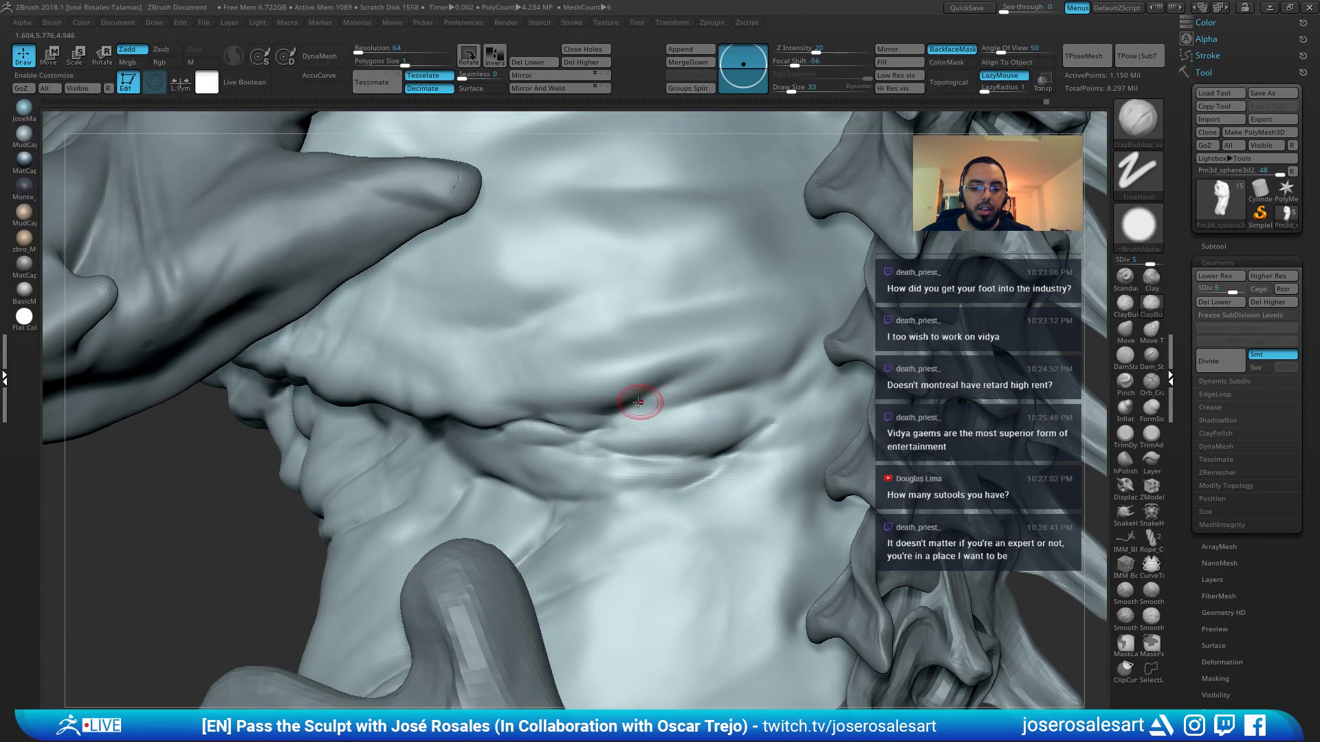
pyautogui.moveTo(643, 400); pyautogui.dragTo(689, 395)
pyautogui.moveTo(689, 396)
pyautogui.keyDown('ctrl'); pyautogui.mouseDown(button='right')
pyautogui.moveTo(719, 388)
pyautogui.moveTo(758, 422)
pyautogui.moveTo(732, 396)
pyautogui.moveTo(632, 406)
pyautogui.moveTo(699, 391)
pyautogui.moveTo(681, 367)
pyautogui.moveTo(694, 382)
pyautogui.mouseUp(button='right'); pyautogui.keyUp('ctrl')
pyautogui.press('b')
pyautogui.press('d')
pyautogui.press('s')
pyautogui.press('2')
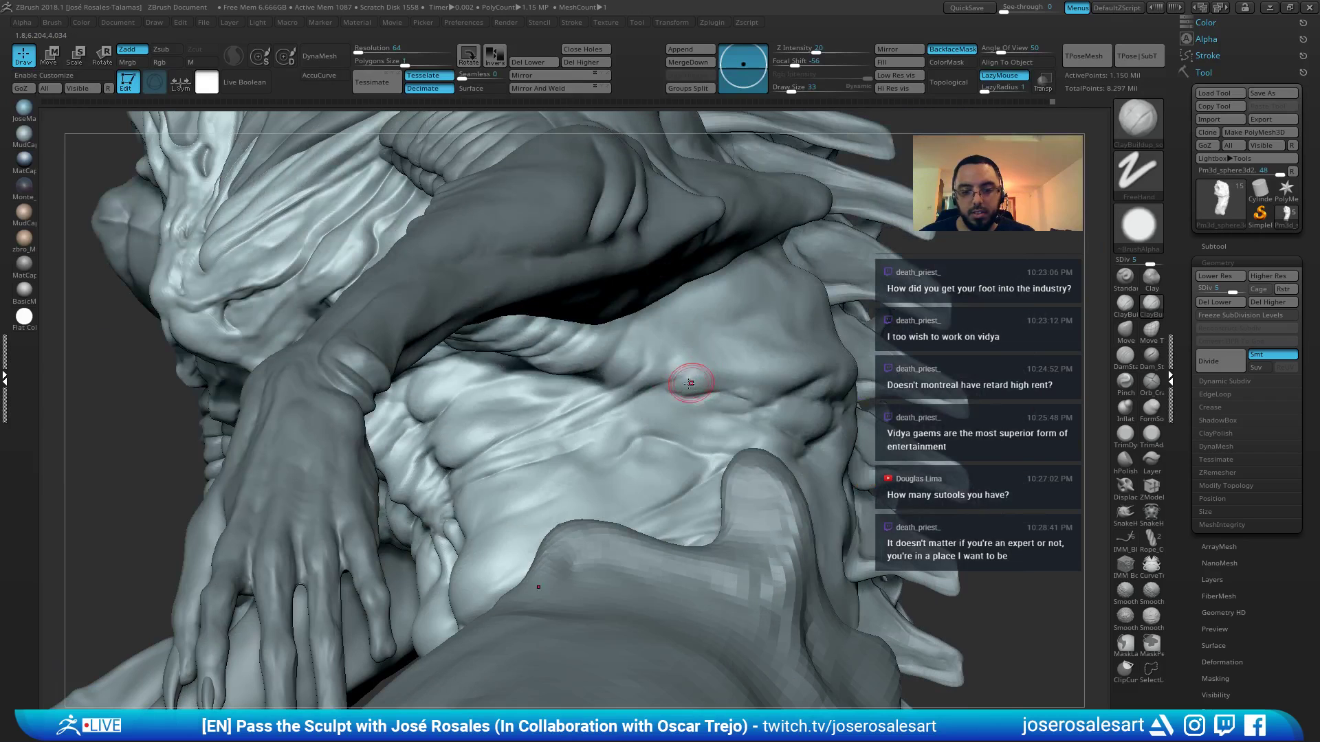
pyautogui.moveTo(710, 375); pyautogui.dragTo(690, 384)
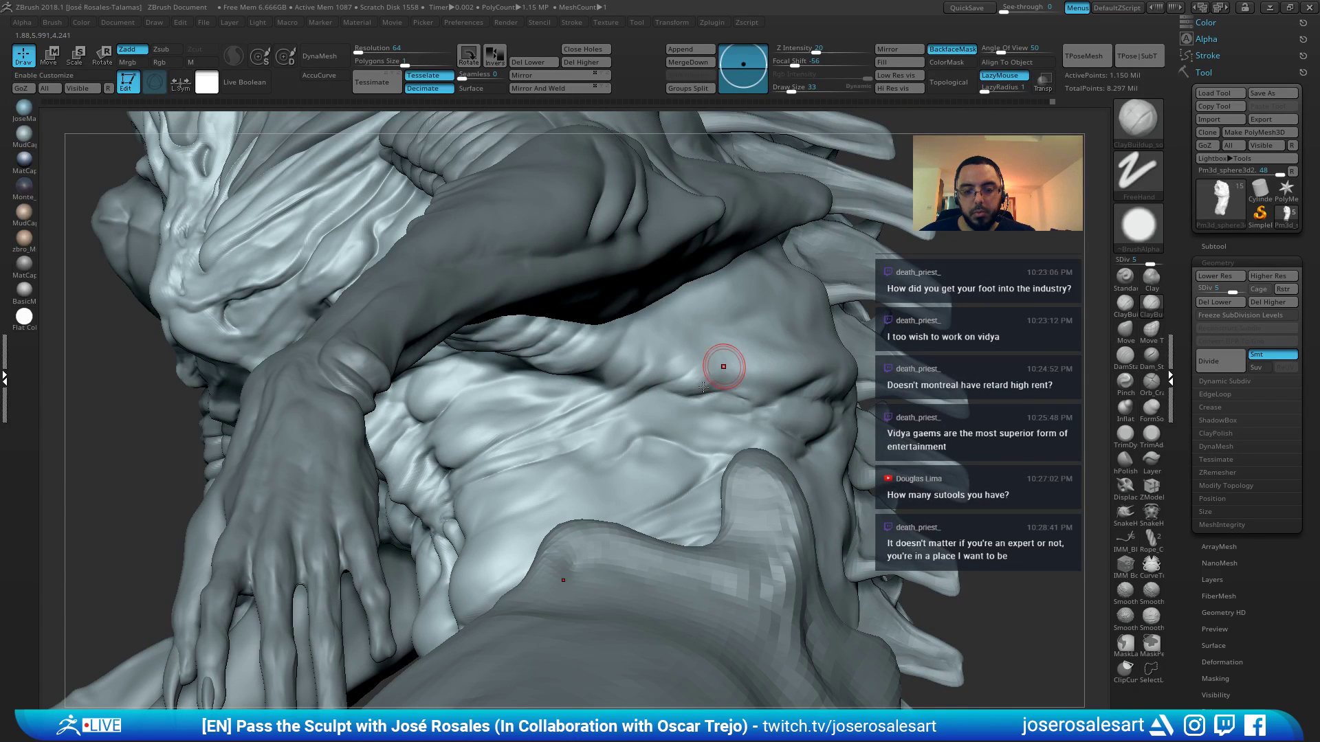
# Swell the broad folds on the flank below the chest with the Standard brush, enlarging the draw size to 73
pyautogui.moveTo(724, 344)
pyautogui.mouseDown(button='right')
pyautogui.moveTo(771, 242)
pyautogui.moveTo(718, 364)
pyautogui.mouseUp(button='right')
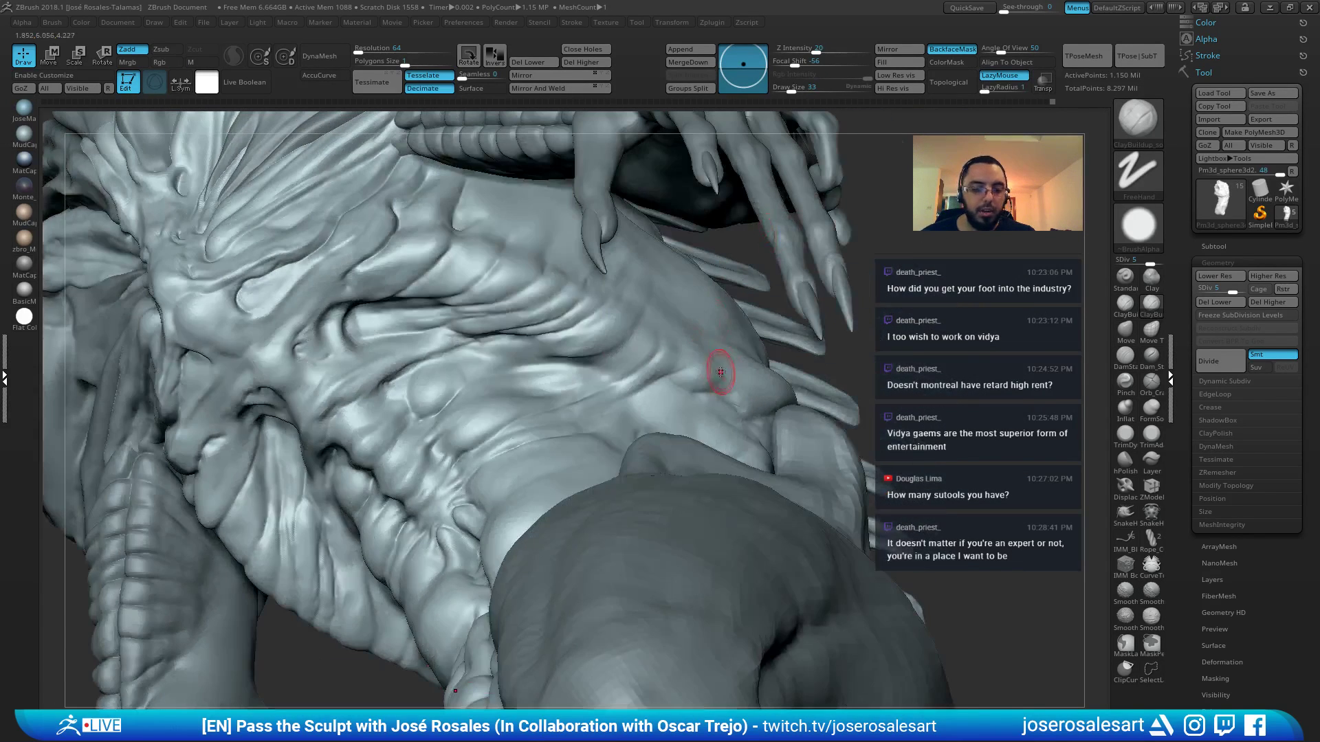
pyautogui.moveTo(316, 372); pyautogui.dragTo(369, 411, button='right')
pyautogui.moveTo(291, 372)
pyautogui.mouseDown(button='right')
pyautogui.moveTo(241, 385)
pyautogui.moveTo(411, 273)
pyautogui.moveTo(391, 294)
pyautogui.moveTo(369, 266)
pyautogui.moveTo(430, 191)
pyautogui.mouseUp(button='right')
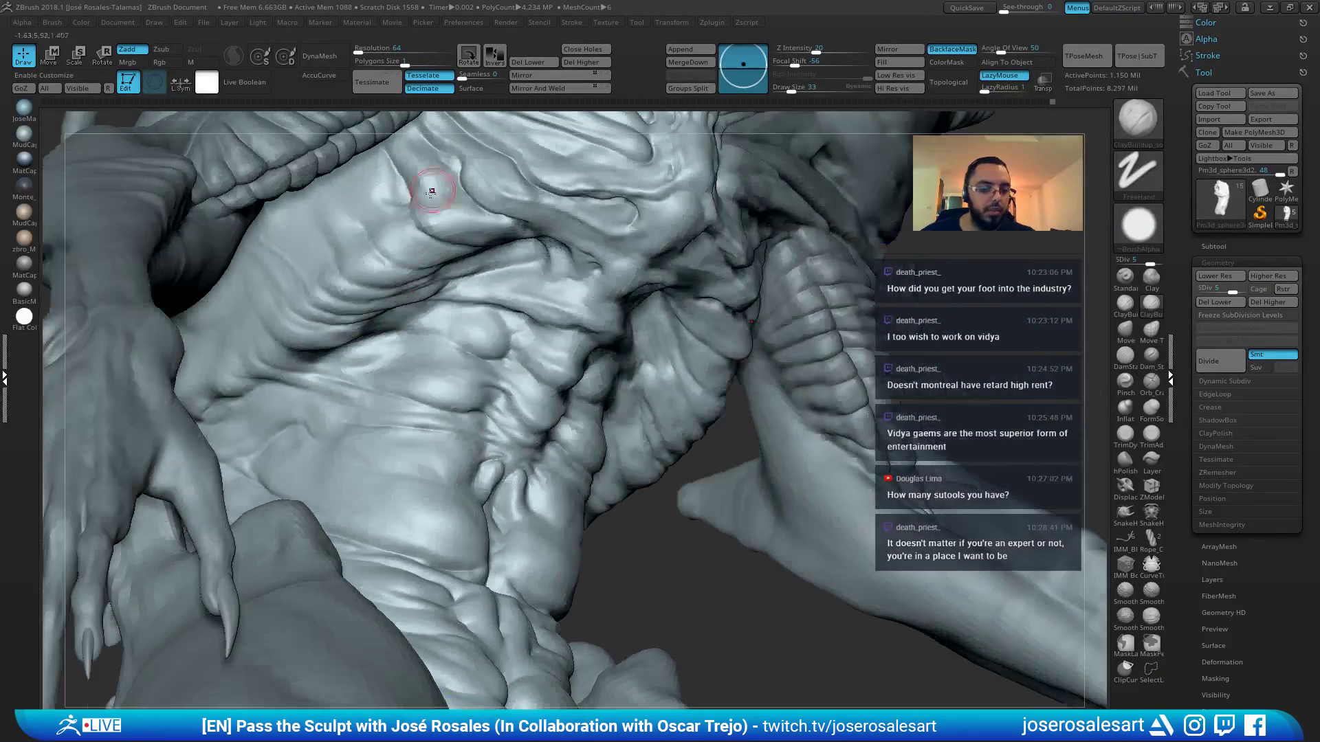
pyautogui.press('b')
pyautogui.press('s')
pyautogui.press('t')
pyautogui.moveTo(412, 271); pyautogui.dragTo(330, 289)
pyautogui.press(']')
pyautogui.press(']')
pyautogui.moveTo(381, 251); pyautogui.dragTo(363, 262)
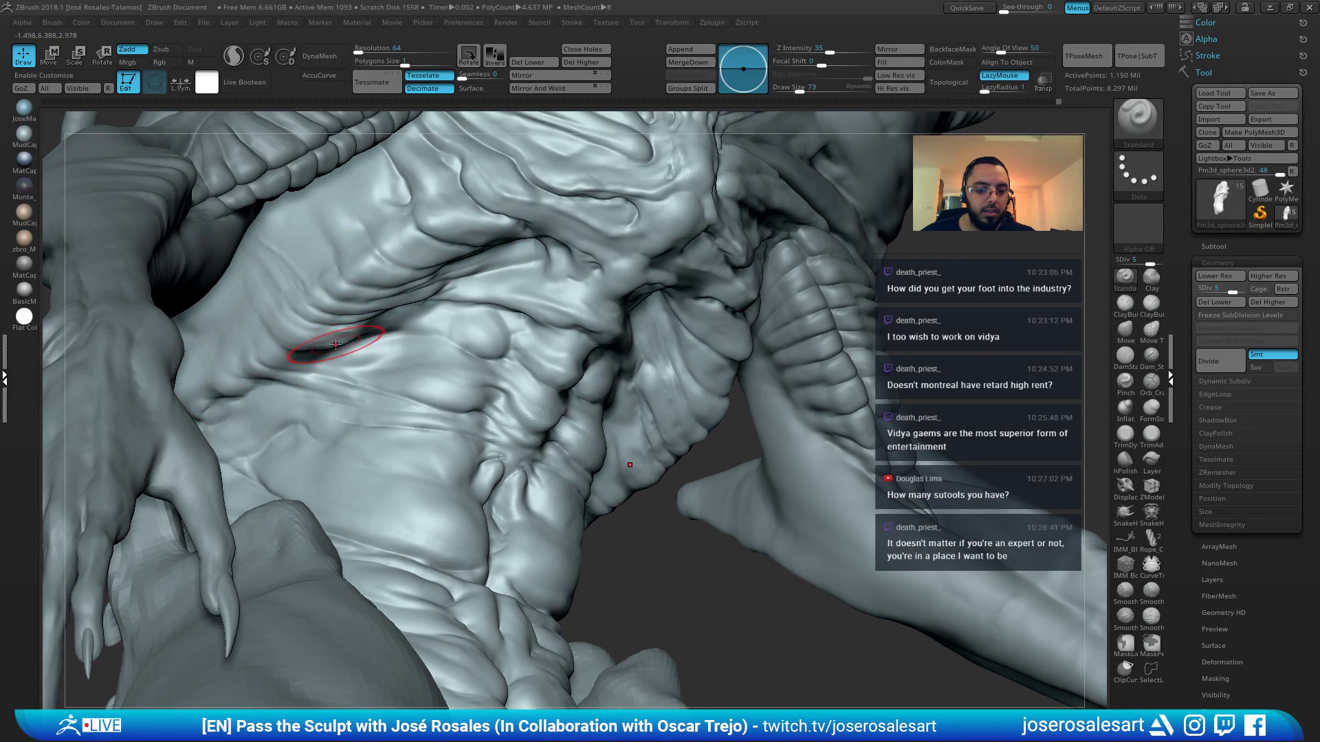
# Sculpt finer folds over the side of the rib cage with the Standard brush at draw size 26
pyautogui.moveTo(333, 343); pyautogui.dragTo(309, 237, button='right')
pyautogui.press('[')
pyautogui.press('[')
pyautogui.press('[')
pyautogui.press('[')
pyautogui.moveTo(378, 303)
pyautogui.keyDown('ctrl'); pyautogui.mouseDown(button='right')
pyautogui.moveTo(369, 309)
pyautogui.moveTo(374, 295)
pyautogui.mouseUp(button='right'); pyautogui.keyUp('ctrl')
pyautogui.keyDown('alt'); pyautogui.moveTo(377, 343); pyautogui.dragTo(467, 401, button='right'); pyautogui.keyUp('alt')
pyautogui.moveTo(467, 401)
pyautogui.keyDown('ctrl'); pyautogui.mouseDown(button='right')
pyautogui.moveTo(430, 336)
pyautogui.moveTo(446, 311)
pyautogui.moveTo(522, 364)
pyautogui.mouseUp(button='right'); pyautogui.keyUp('ctrl')
pyautogui.moveTo(523, 365)
pyautogui.keyDown('ctrl'); pyautogui.mouseDown(button='right')
pyautogui.moveTo(538, 339)
pyautogui.moveTo(533, 352)
pyautogui.moveTo(506, 344)
pyautogui.mouseUp(button='right'); pyautogui.keyUp('ctrl')
pyautogui.press('[')
pyautogui.press(']')
pyautogui.press(']')
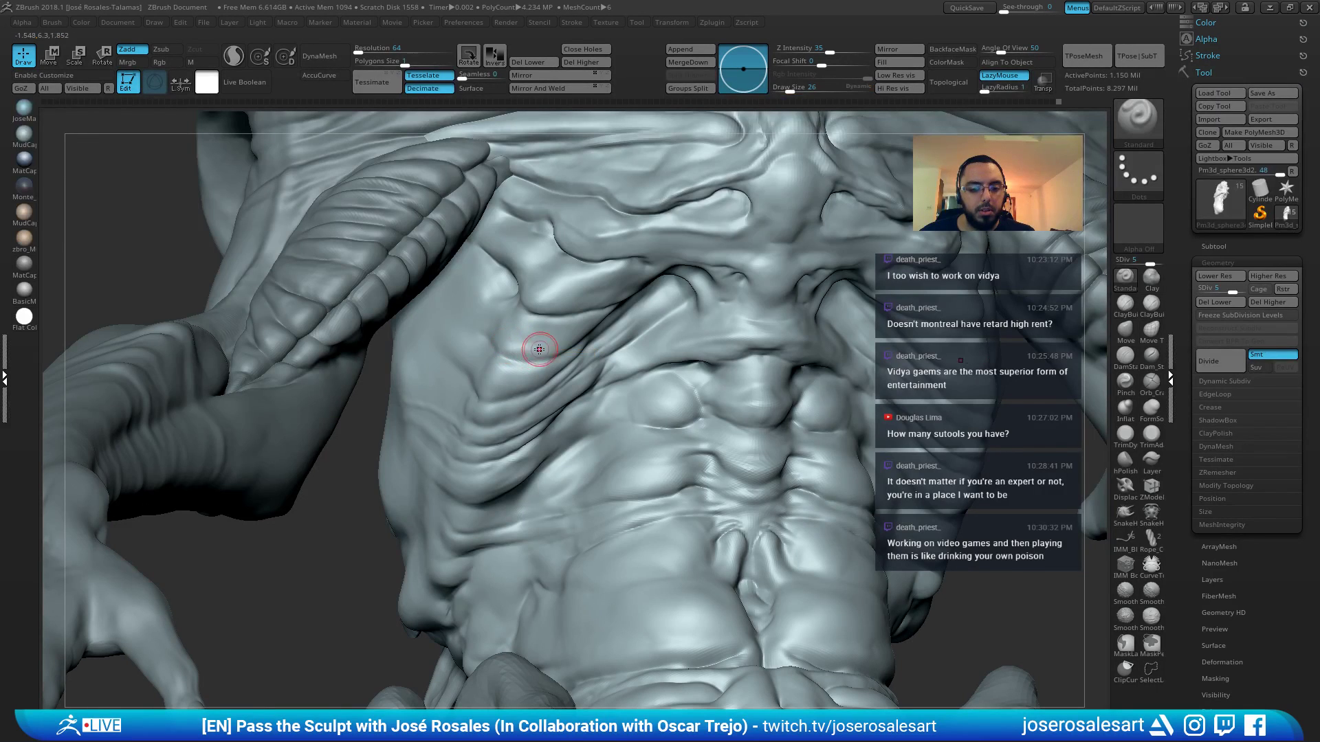
pyautogui.moveTo(541, 350); pyautogui.dragTo(561, 351)
pyautogui.moveTo(560, 352); pyautogui.dragTo(553, 343, button='right')
pyautogui.moveTo(545, 355)
pyautogui.mouseDown()
pyautogui.moveTo(582, 341)
pyautogui.moveTo(538, 356)
pyautogui.moveTo(610, 310)
pyautogui.mouseUp()
# Strengthen the fold running from the flank toward the sternum at draw size 33 and smooth its outer end
pyautogui.moveTo(551, 346)
pyautogui.mouseDown(button='right')
pyautogui.moveTo(590, 300)
pyautogui.moveTo(560, 295)
pyautogui.mouseUp(button='right')
pyautogui.press('[')
pyautogui.press('[')
pyautogui.moveTo(561, 295); pyautogui.dragTo(633, 289)
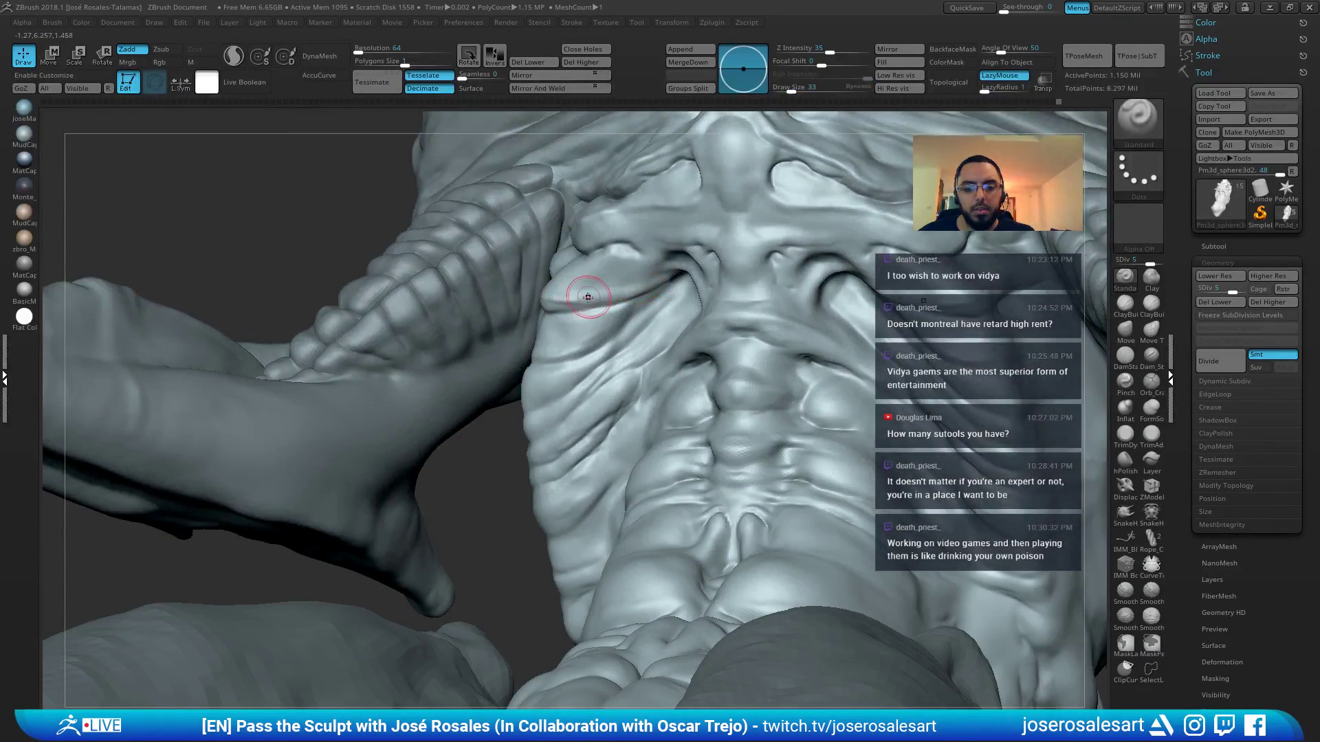
pyautogui.moveTo(587, 293); pyautogui.dragTo(565, 293, button='right')
pyautogui.keyDown('shift'); pyautogui.moveTo(555, 293); pyautogui.dragTo(515, 283); pyautogui.keyUp('shift')
pyautogui.moveTo(516, 282); pyautogui.dragTo(607, 303, button='right')
# Refine the outer end of the fold below the chest with the Standard brush, reducing the draw size to 17
pyautogui.press('s')
pyautogui.press('s')
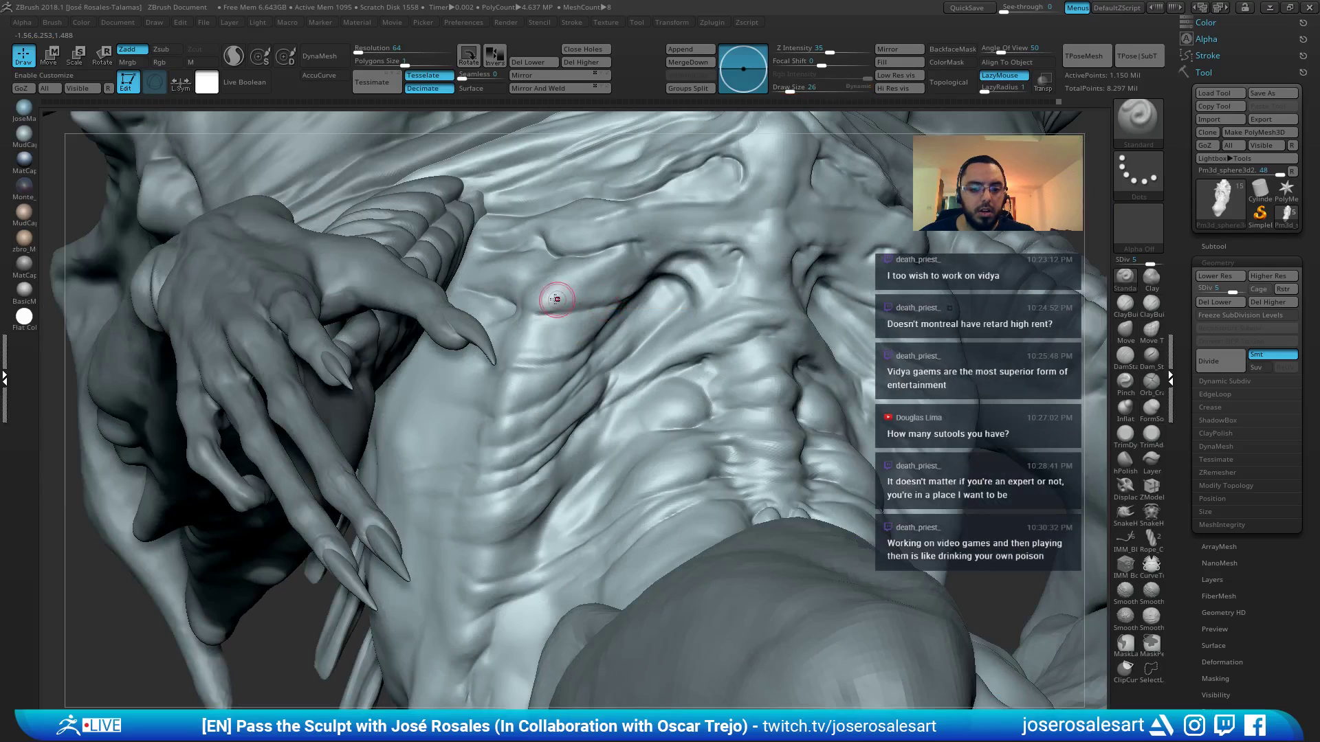
pyautogui.press('s')
pyautogui.moveTo(554, 300); pyautogui.dragTo(549, 300)
pyautogui.moveTo(549, 300); pyautogui.dragTo(539, 306, button='right')
pyautogui.press('shift')
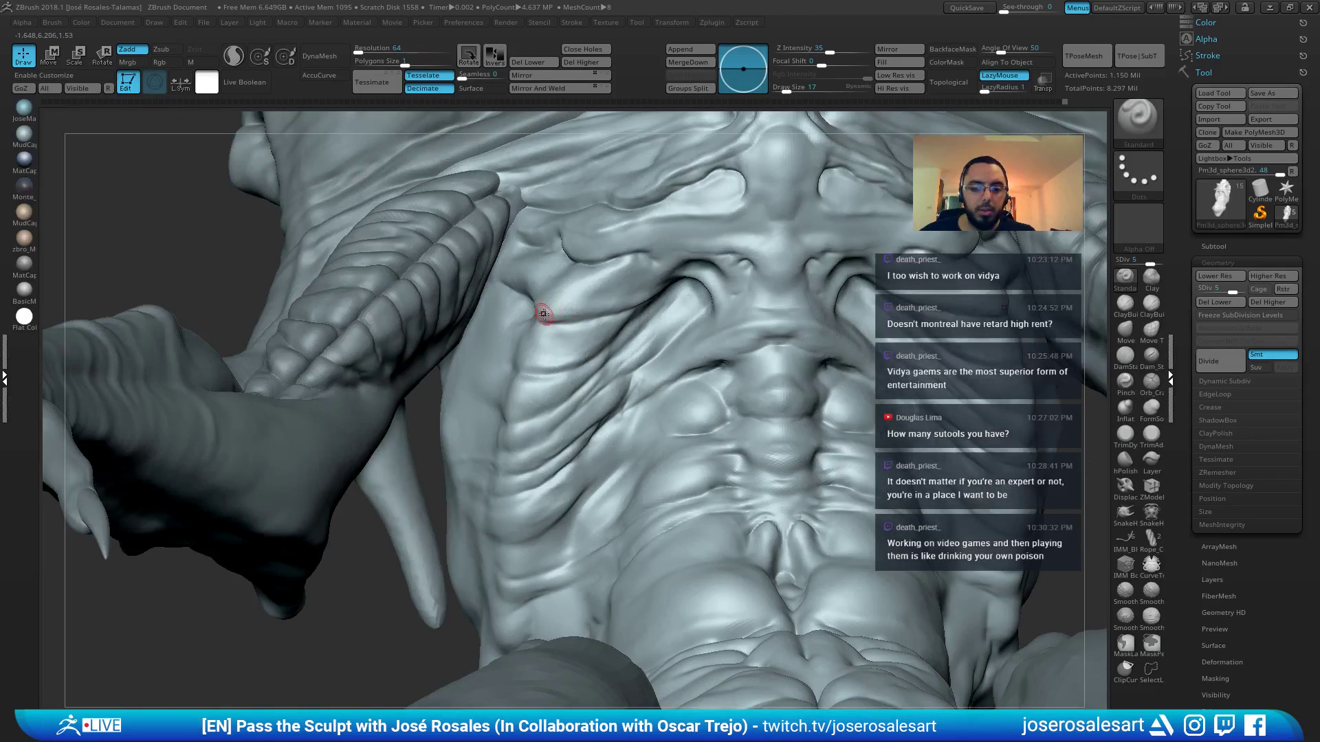